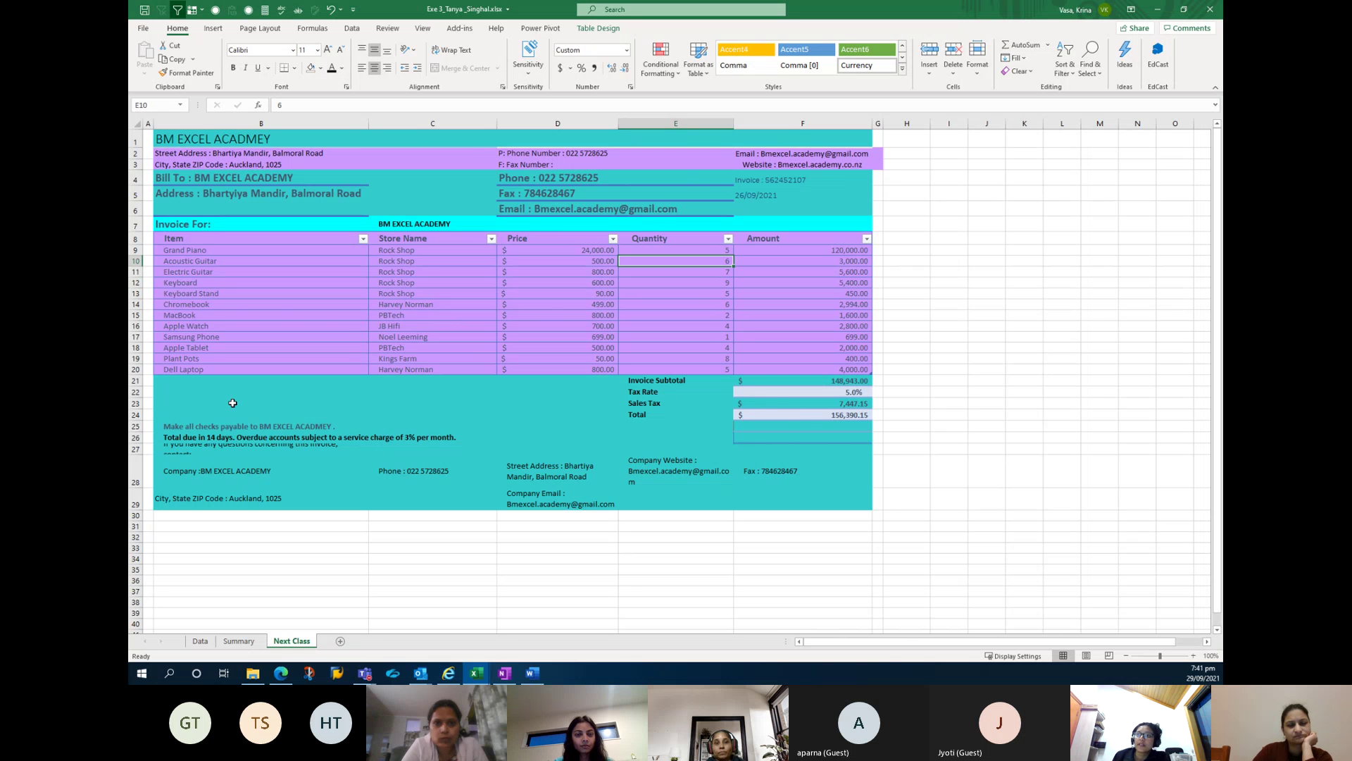
Review the invoice footer on the Next Class sheet, followed by the Summary and Data sheets.
{"action": "left_click_drag", "start_coordinate": [232, 403], "coordinate": [865, 504]}
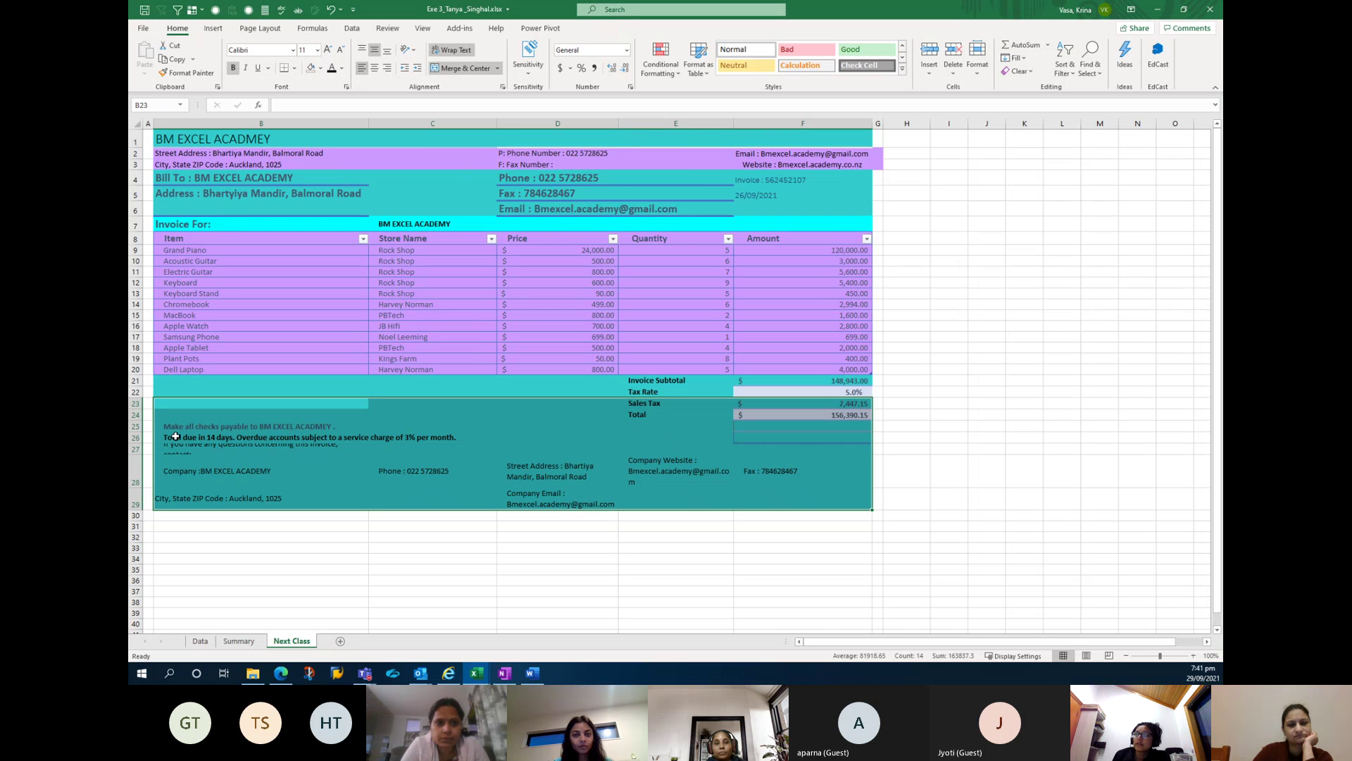
{"action": "left_click", "coordinate": [540, 477]}
{"action": "key", "text": "Down"}
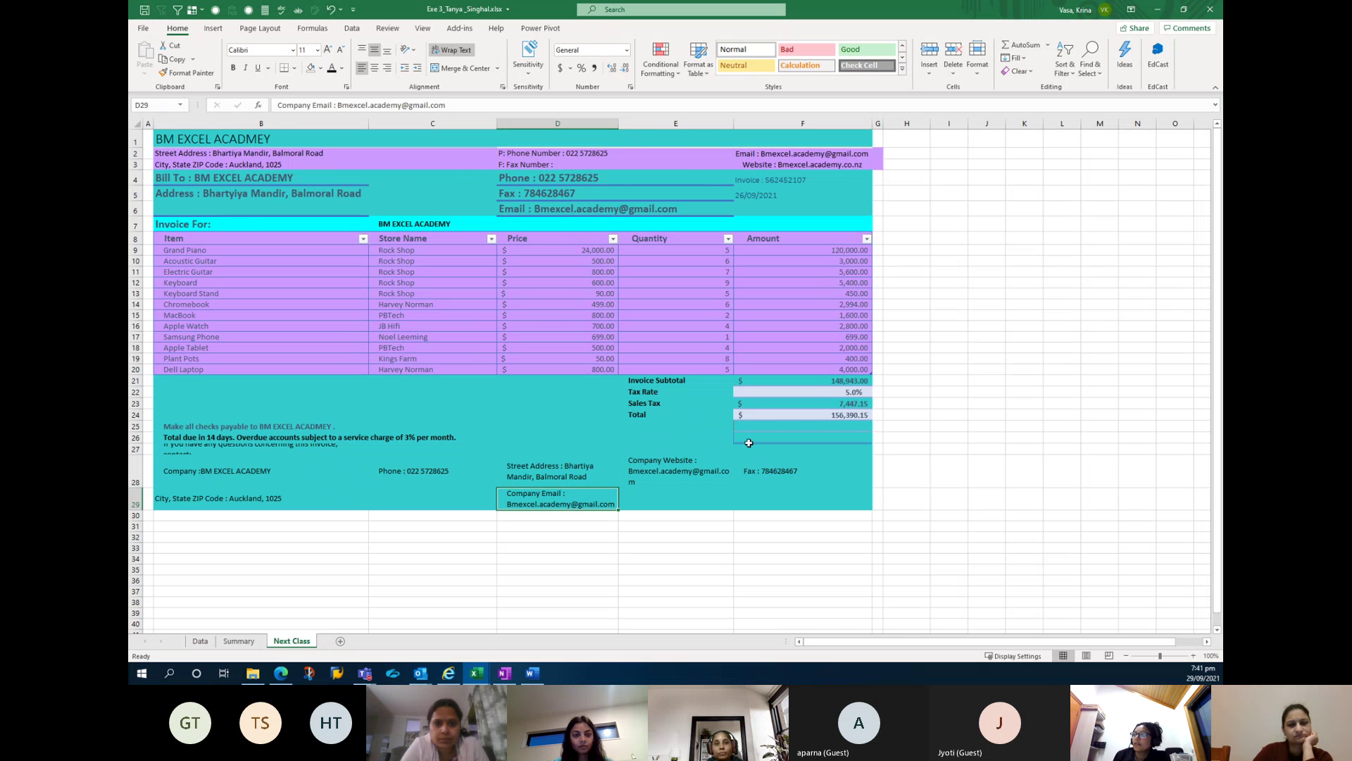
{"action": "left_click", "coordinate": [647, 462]}
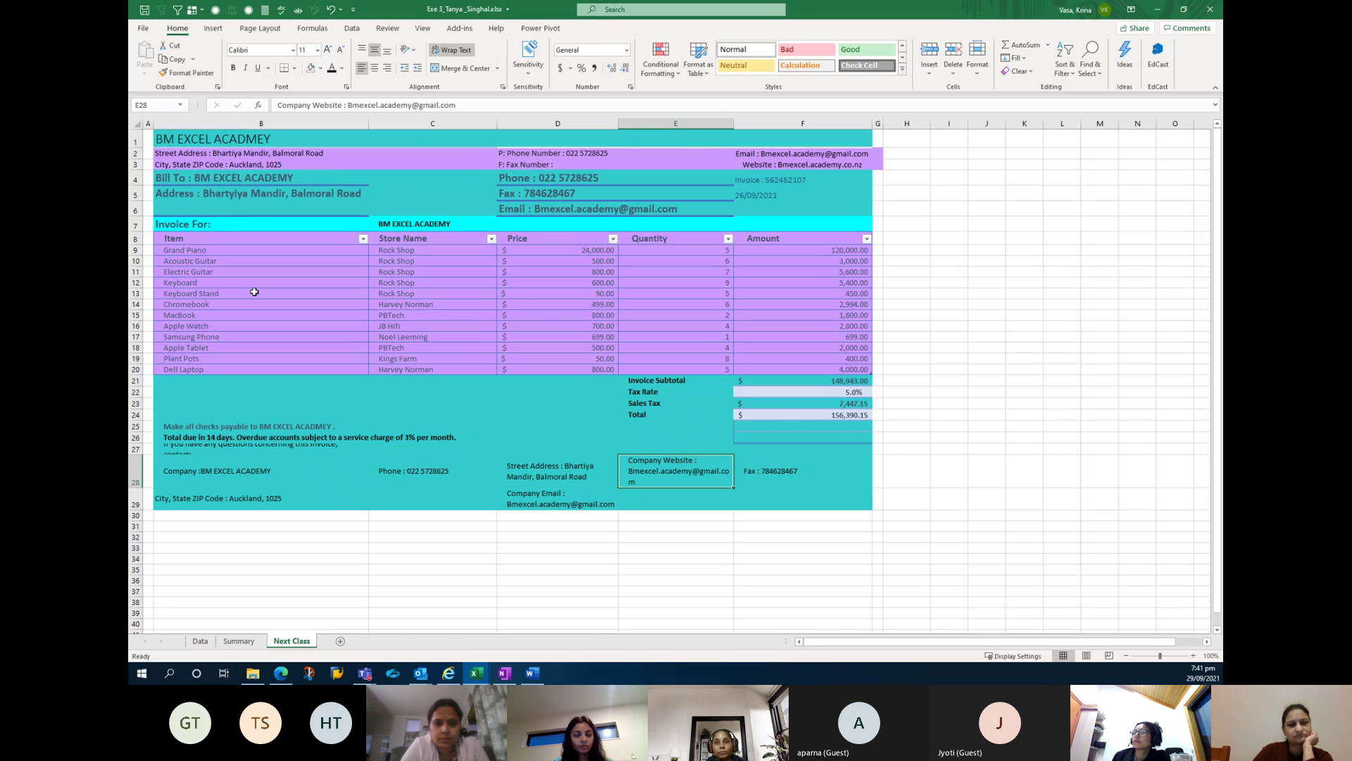
{"action": "left_click", "coordinate": [239, 641]}
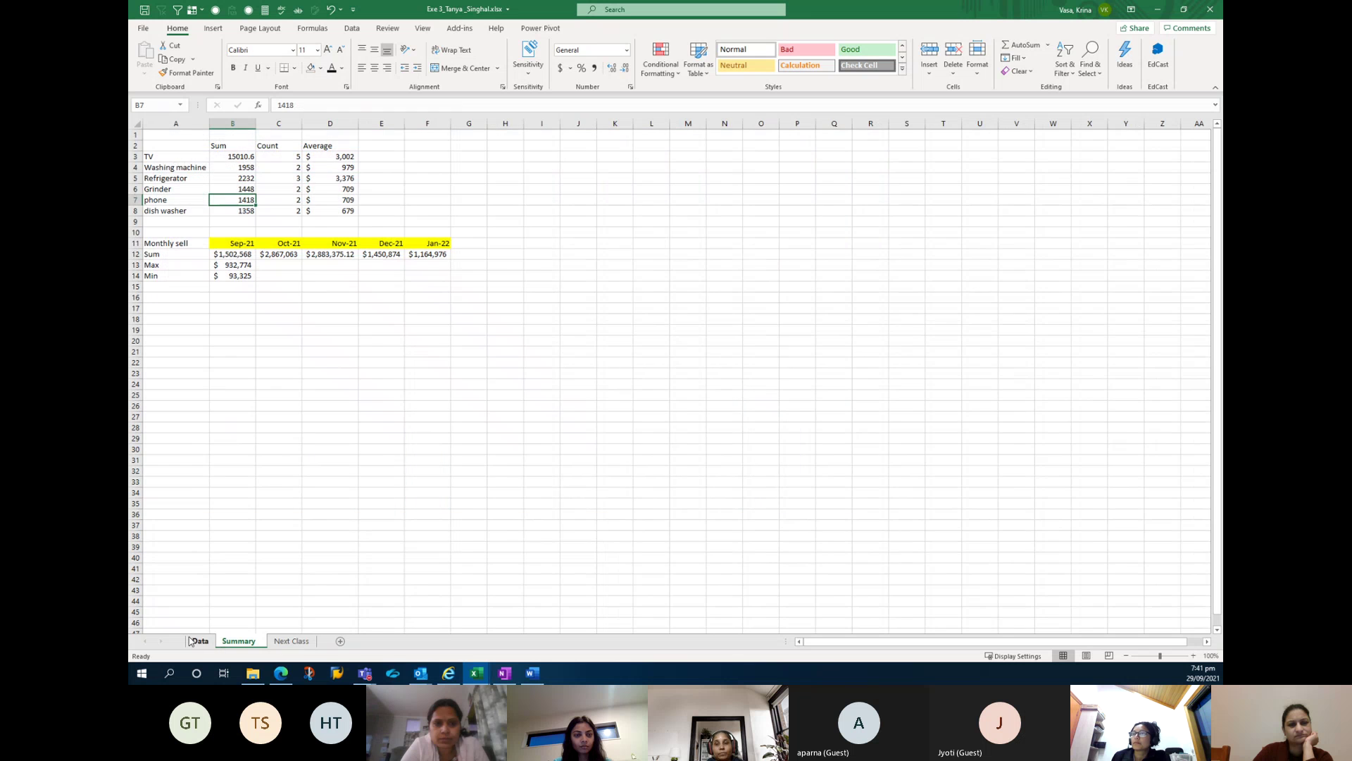
{"action": "left_click", "coordinate": [198, 641]}
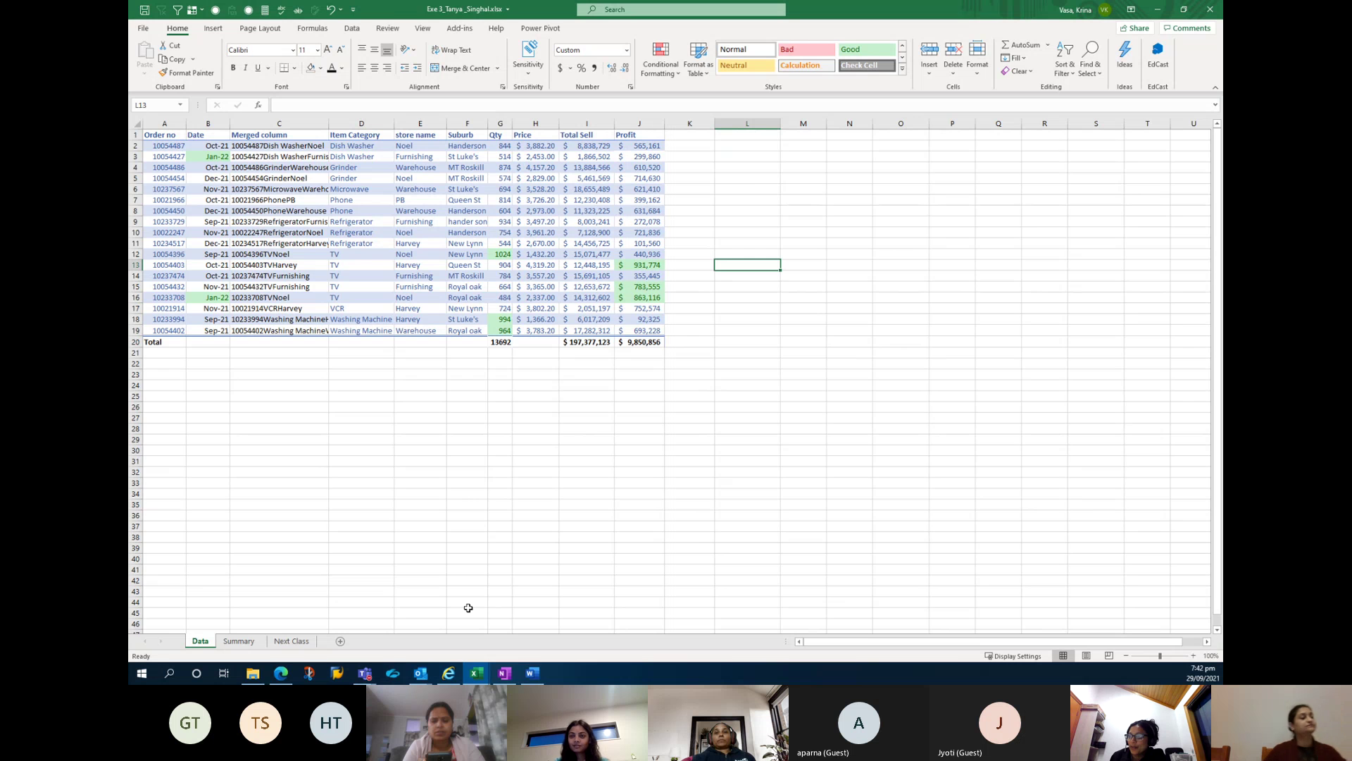
Switch to Word, view the first page of Excel Beginners course Day.docx, and minimise the document.
{"action": "left_click", "coordinate": [532, 673]}
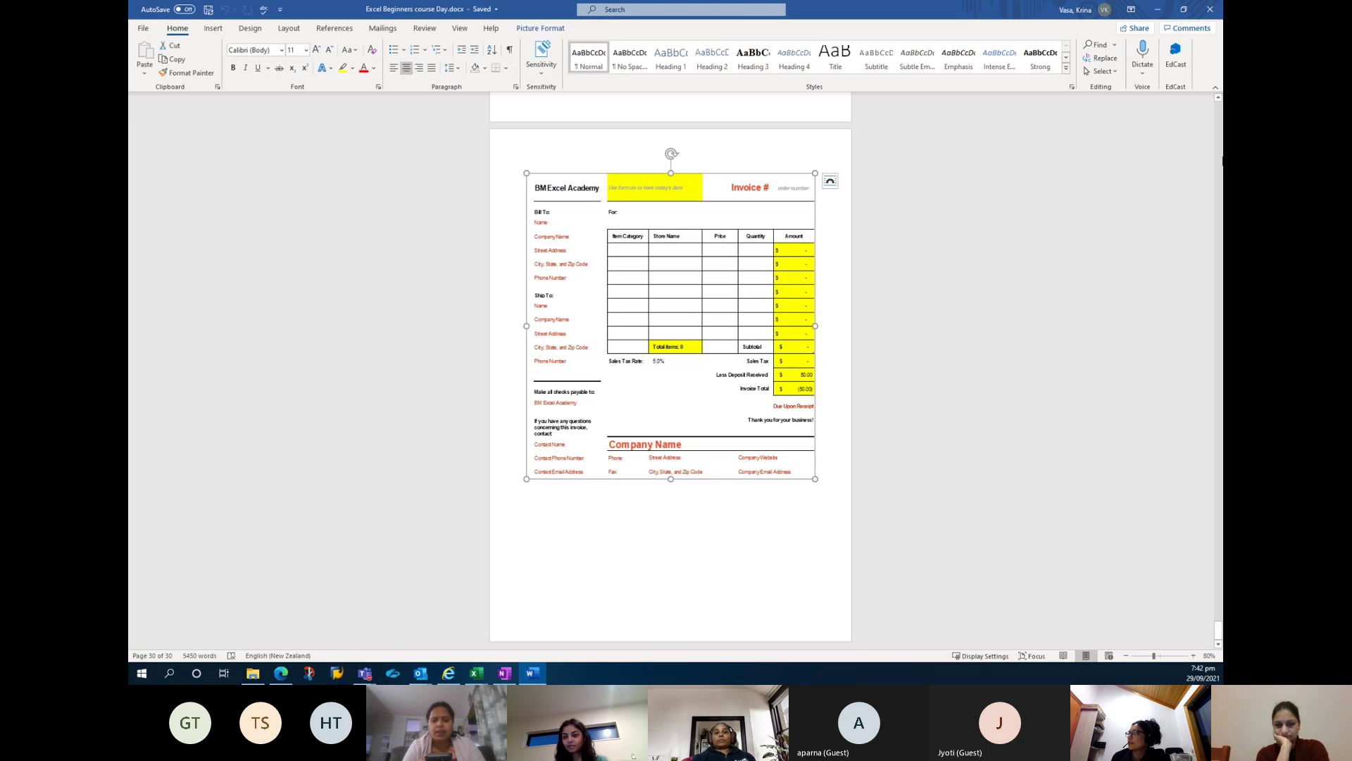
{"action": "left_click_drag", "start_coordinate": [1218, 629], "coordinate": [745, 9]}
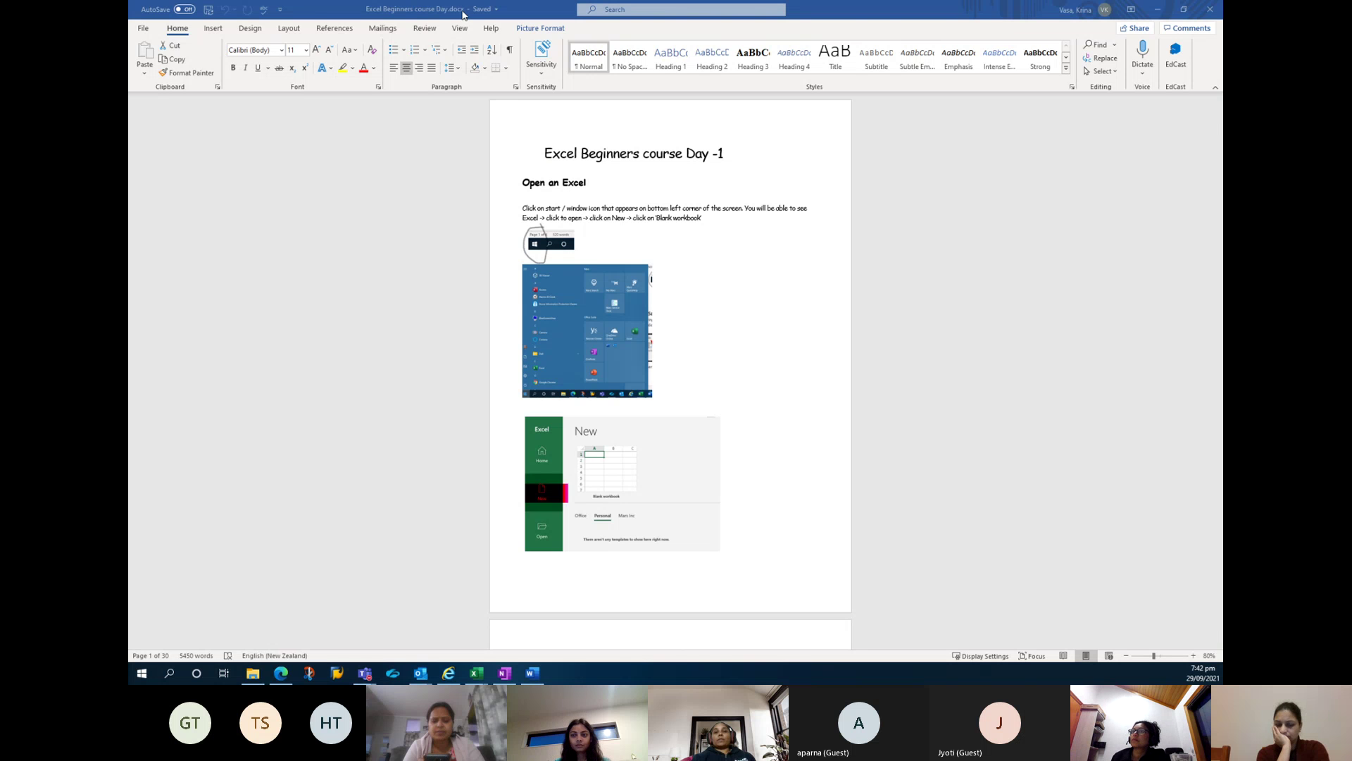
{"action": "left_click_drag", "start_coordinate": [463, 15], "coordinate": [129, 243]}
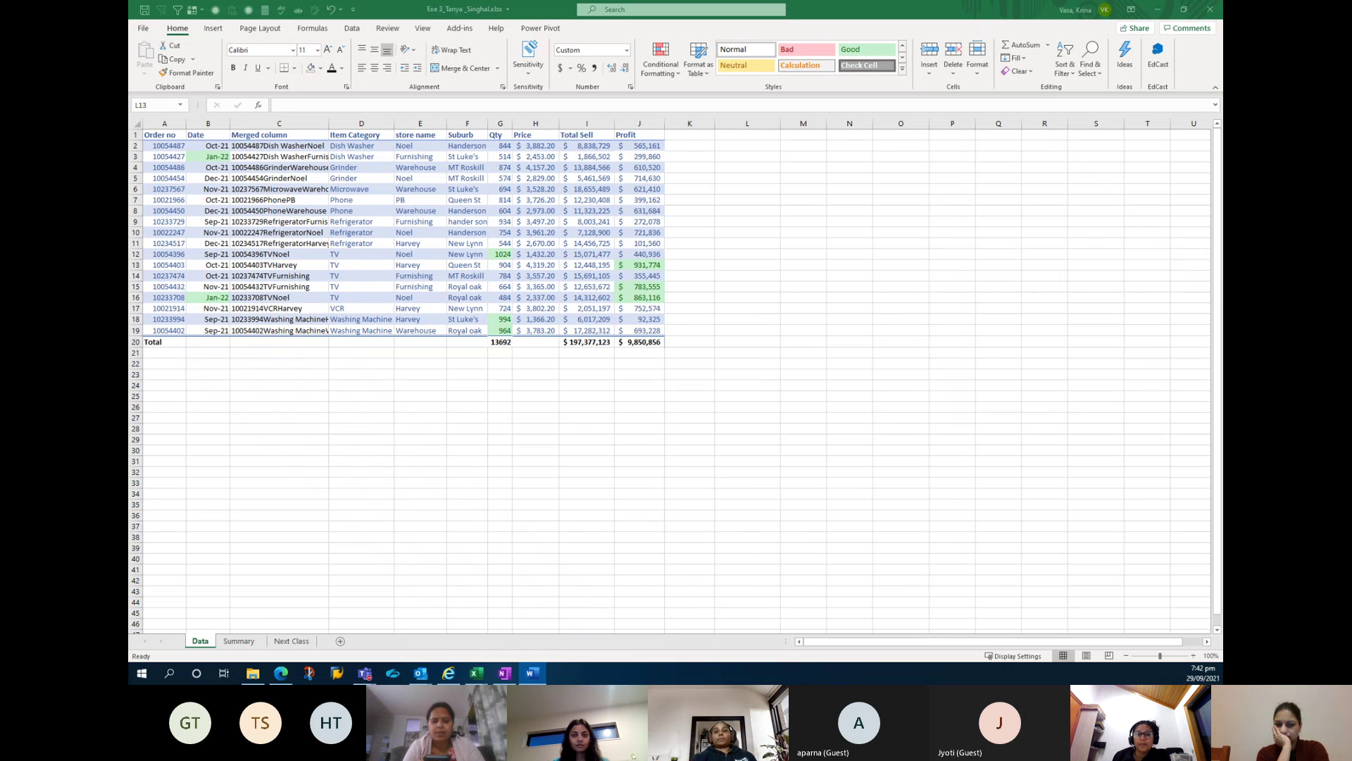
Close the Exe 3 workbook without saving its changes.
{"action": "left_click", "coordinate": [1206, 15]}
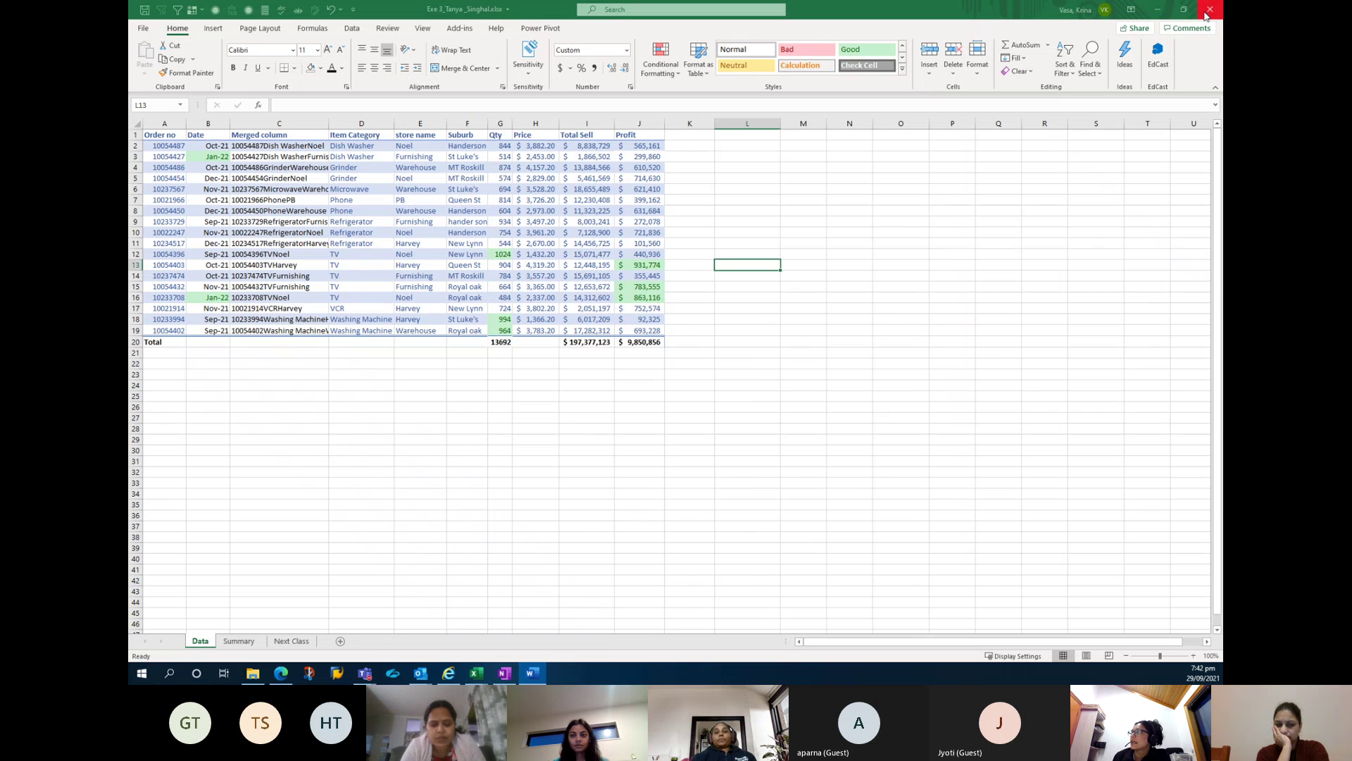
{"action": "left_click", "coordinate": [1207, 14]}
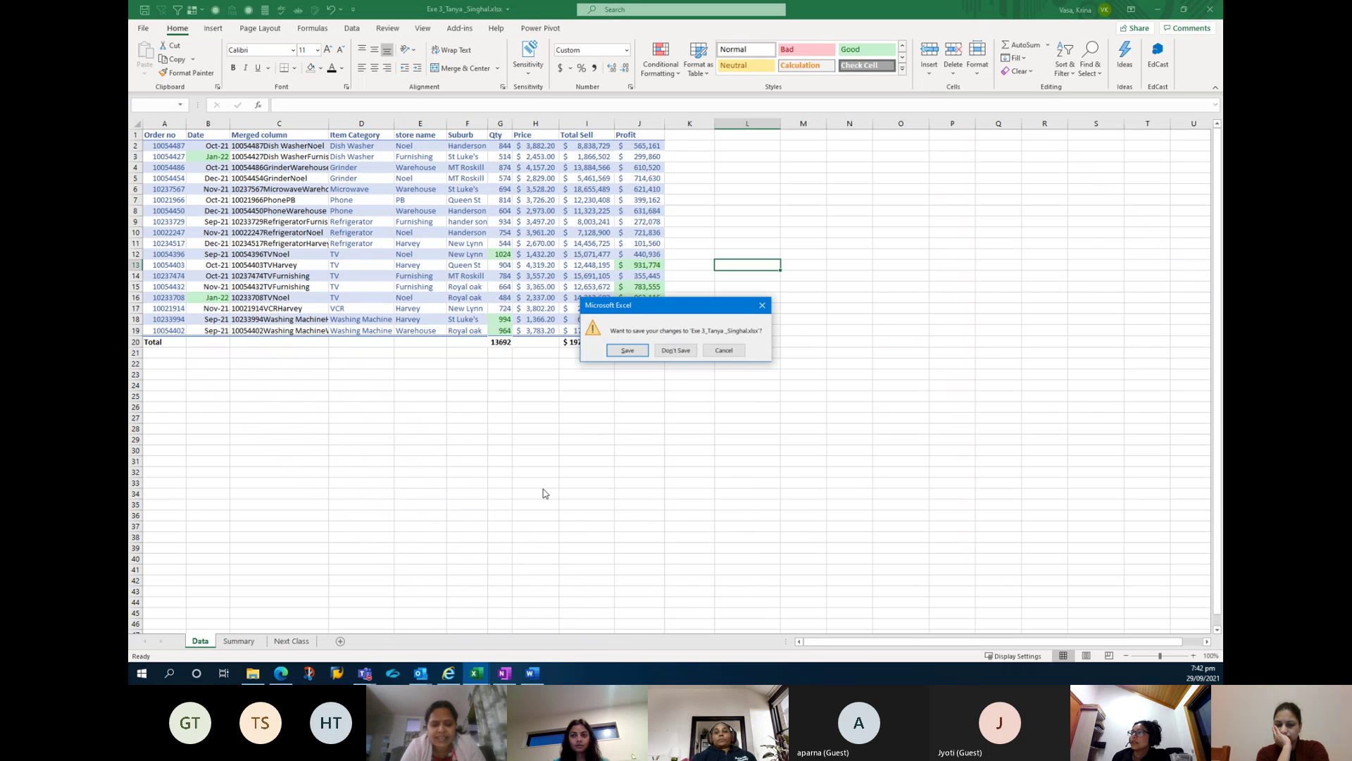
{"action": "left_click", "coordinate": [689, 351]}
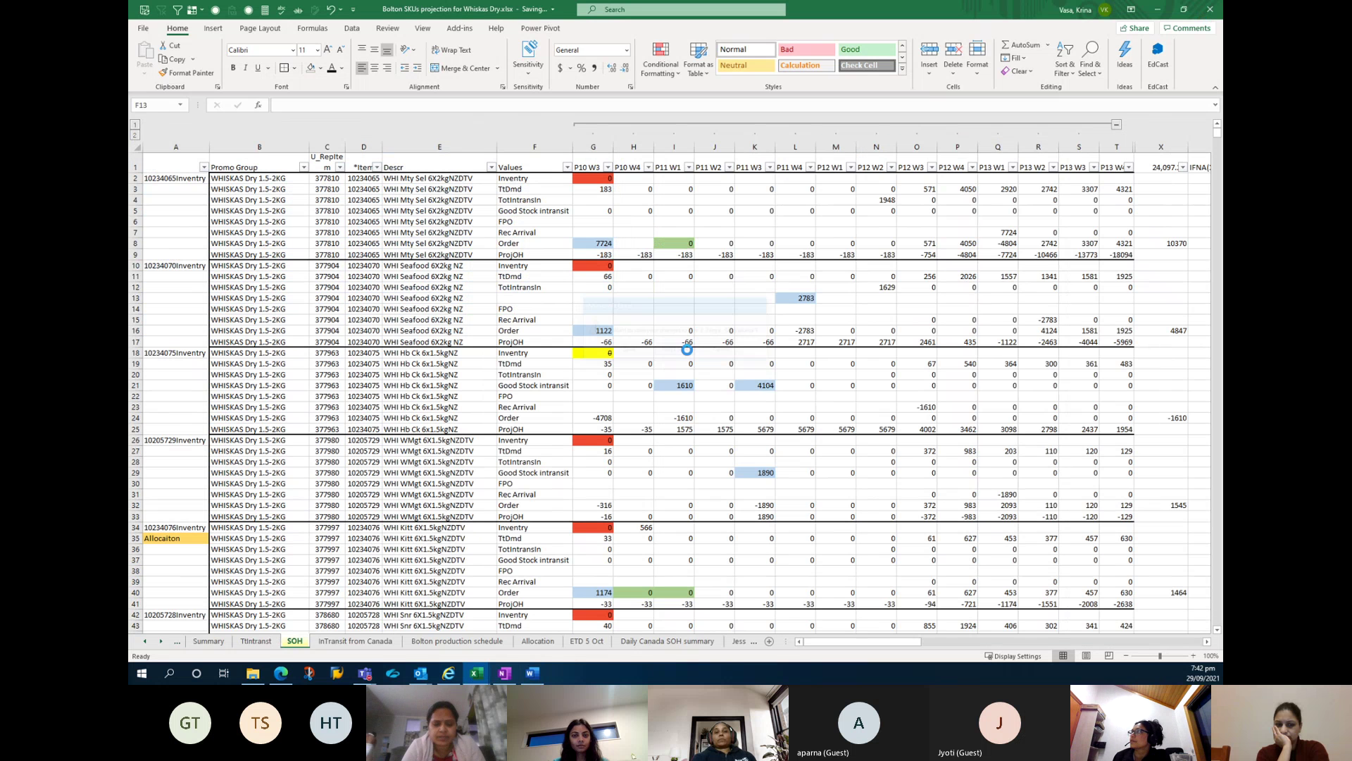
Minimise the remaining workbook and the Excel exercise folder window to reveal the desktop.
{"action": "left_click", "coordinate": [1137, 28]}
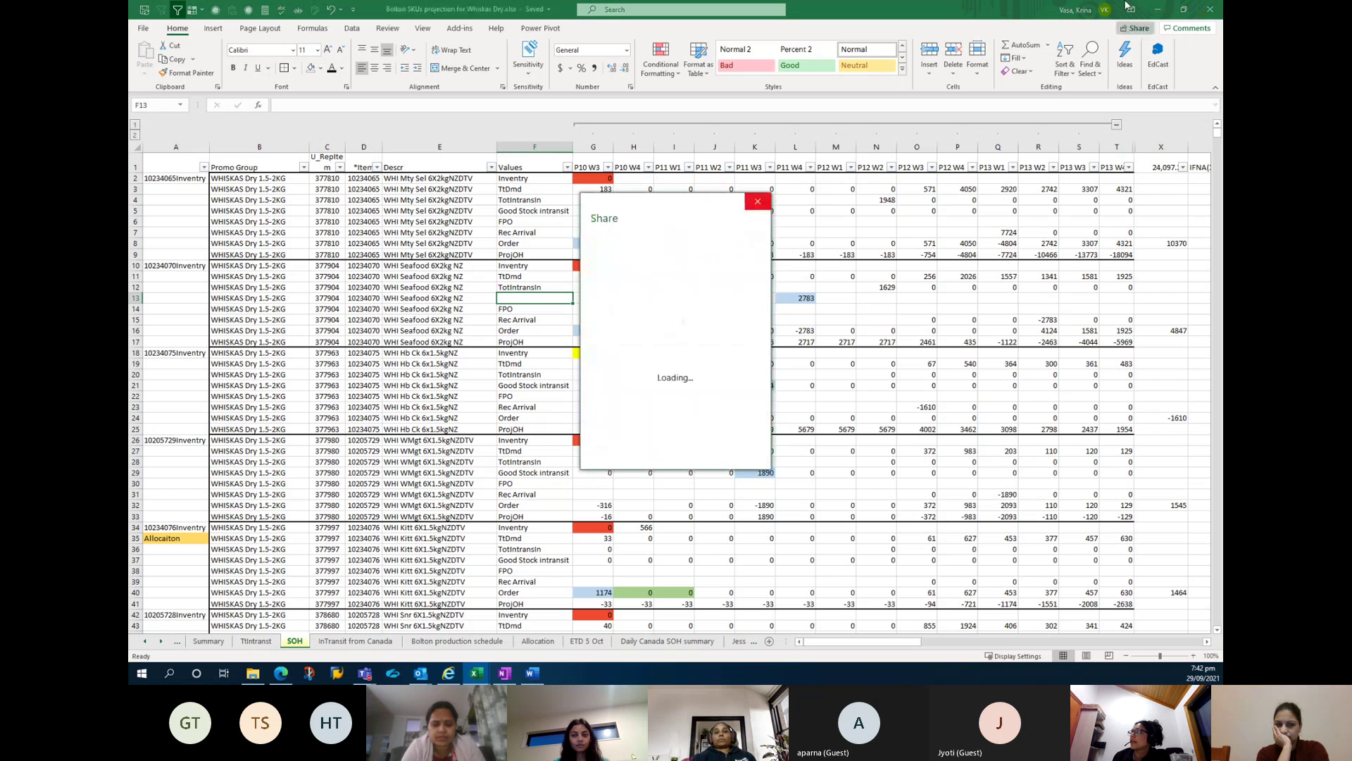
{"action": "left_click", "coordinate": [1156, 10]}
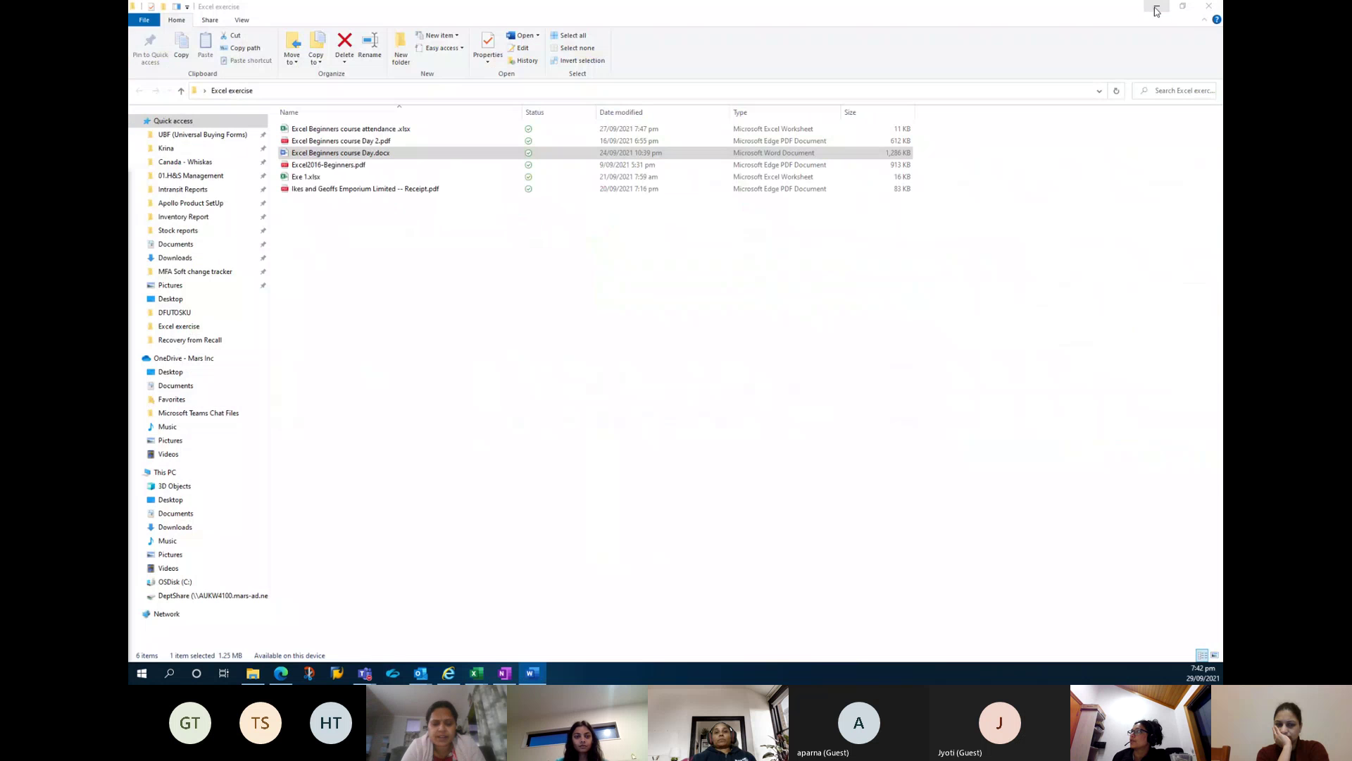
{"action": "left_click", "coordinate": [1156, 10]}
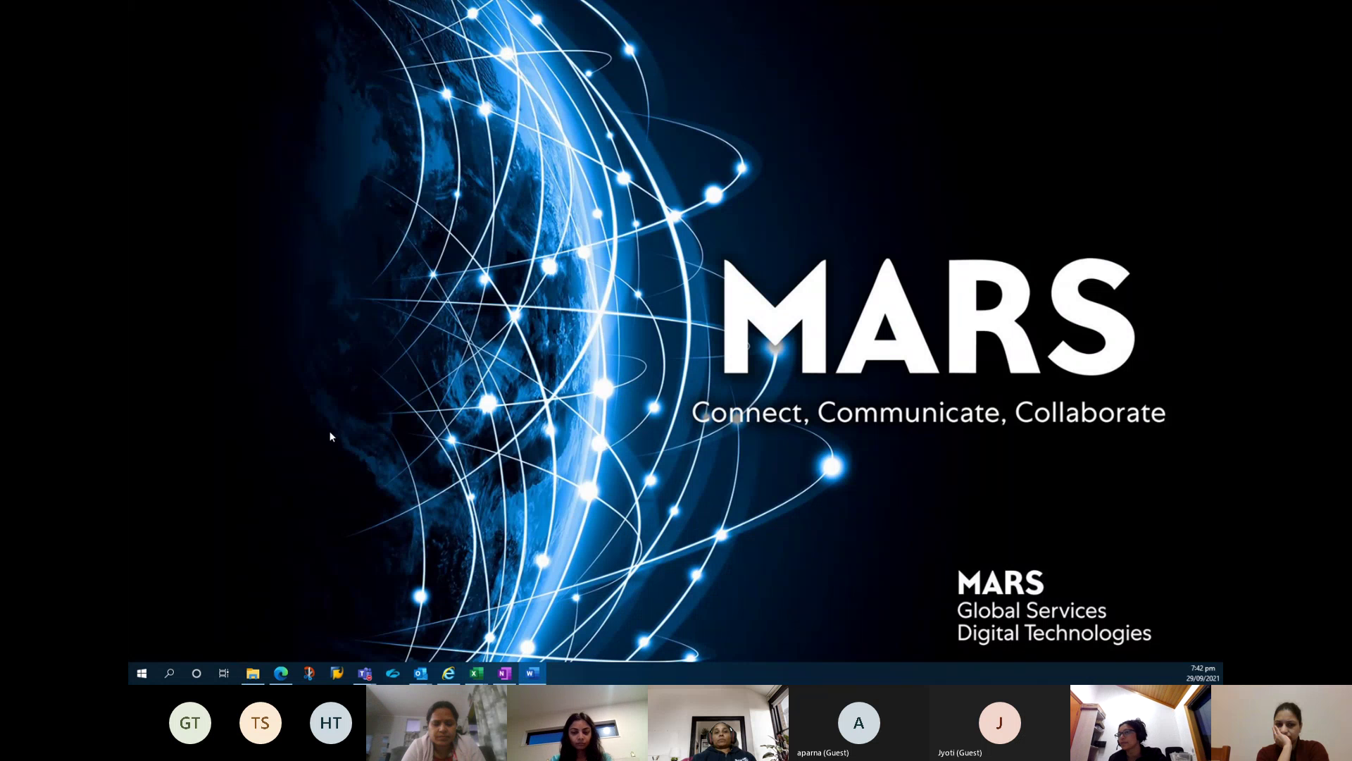
{"action": "left_click", "coordinate": [144, 671]}
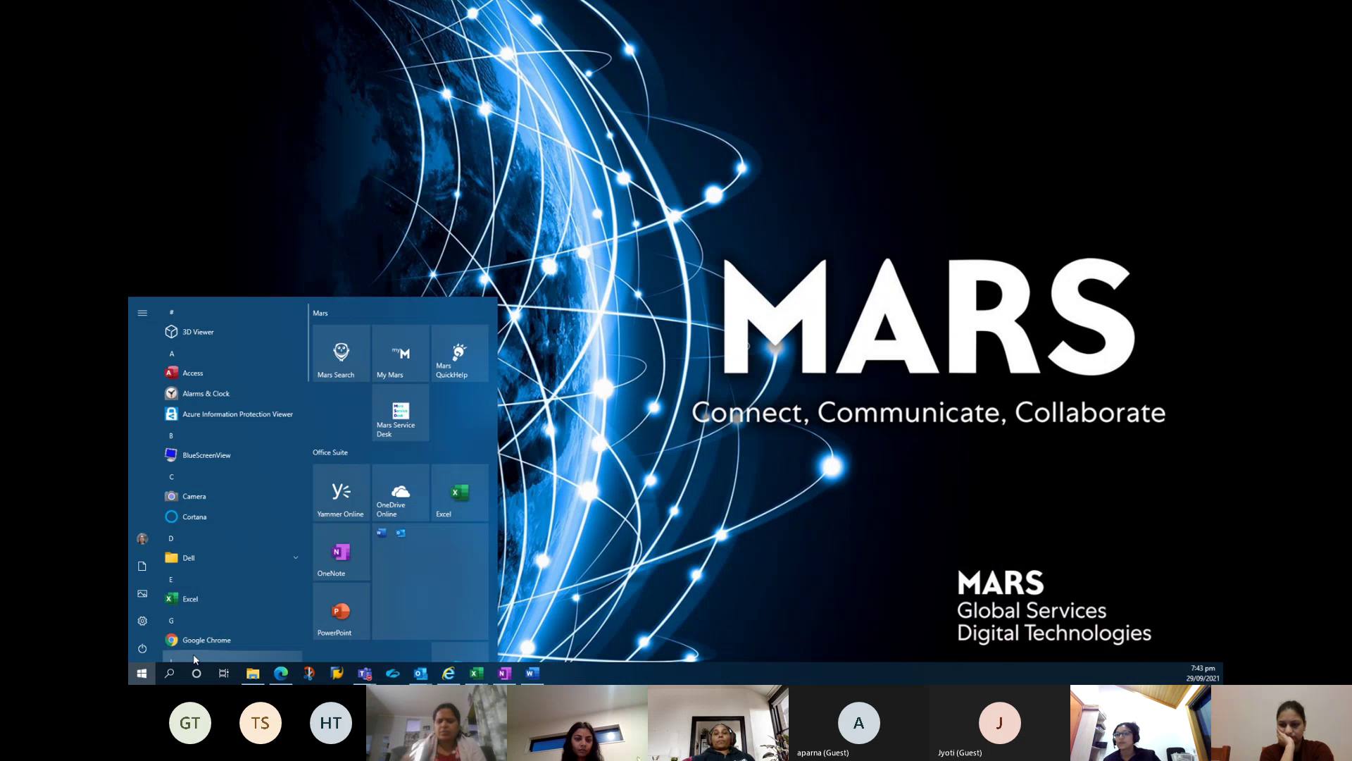
{"action": "left_click", "coordinate": [142, 674]}
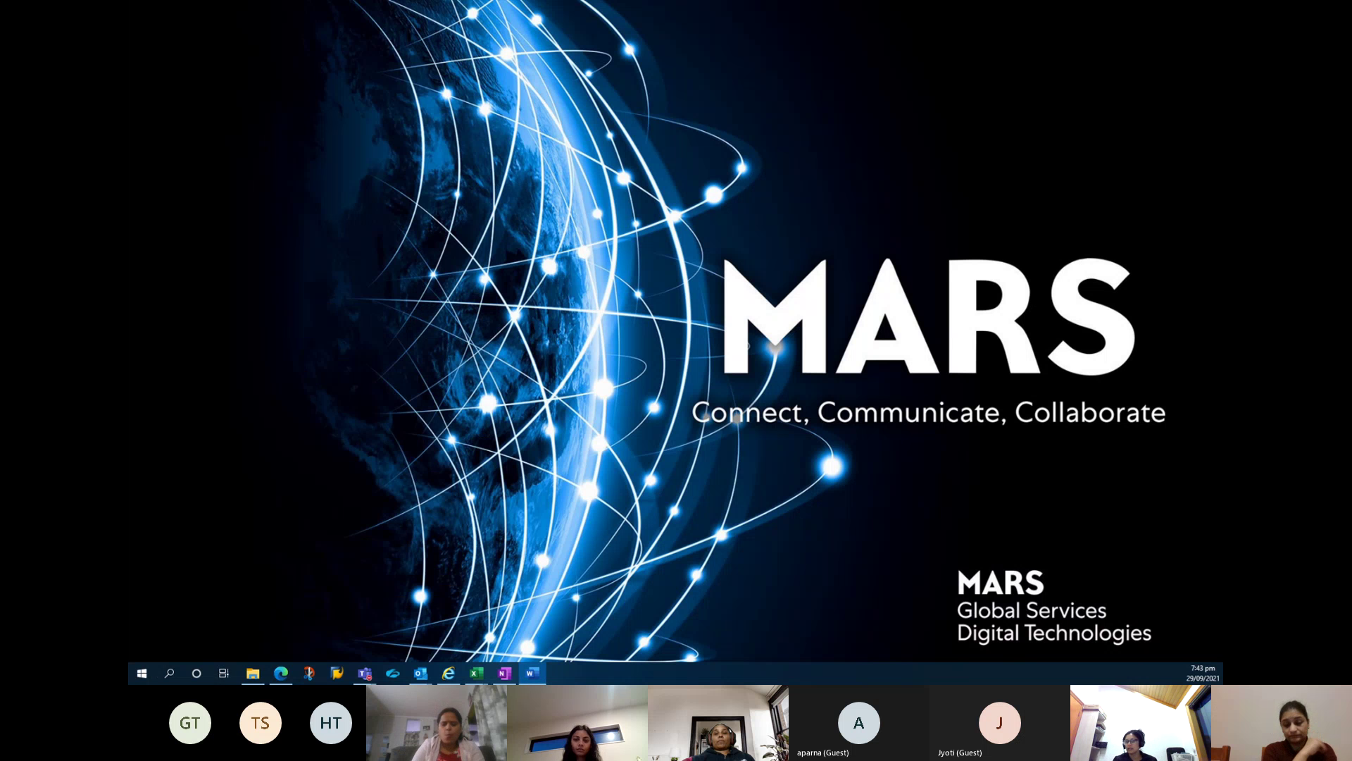
{"action": "left_click", "coordinate": [144, 674]}
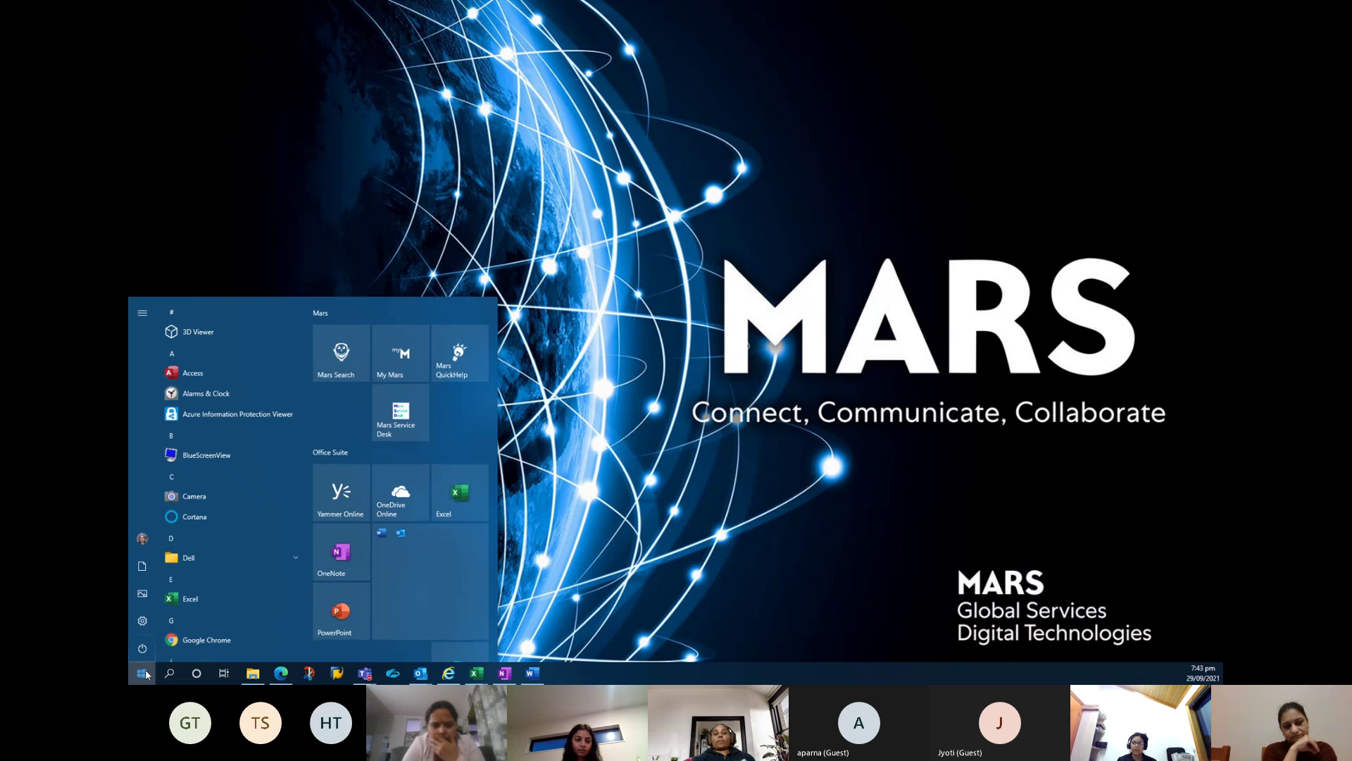
{"action": "type", "text": "ex"}
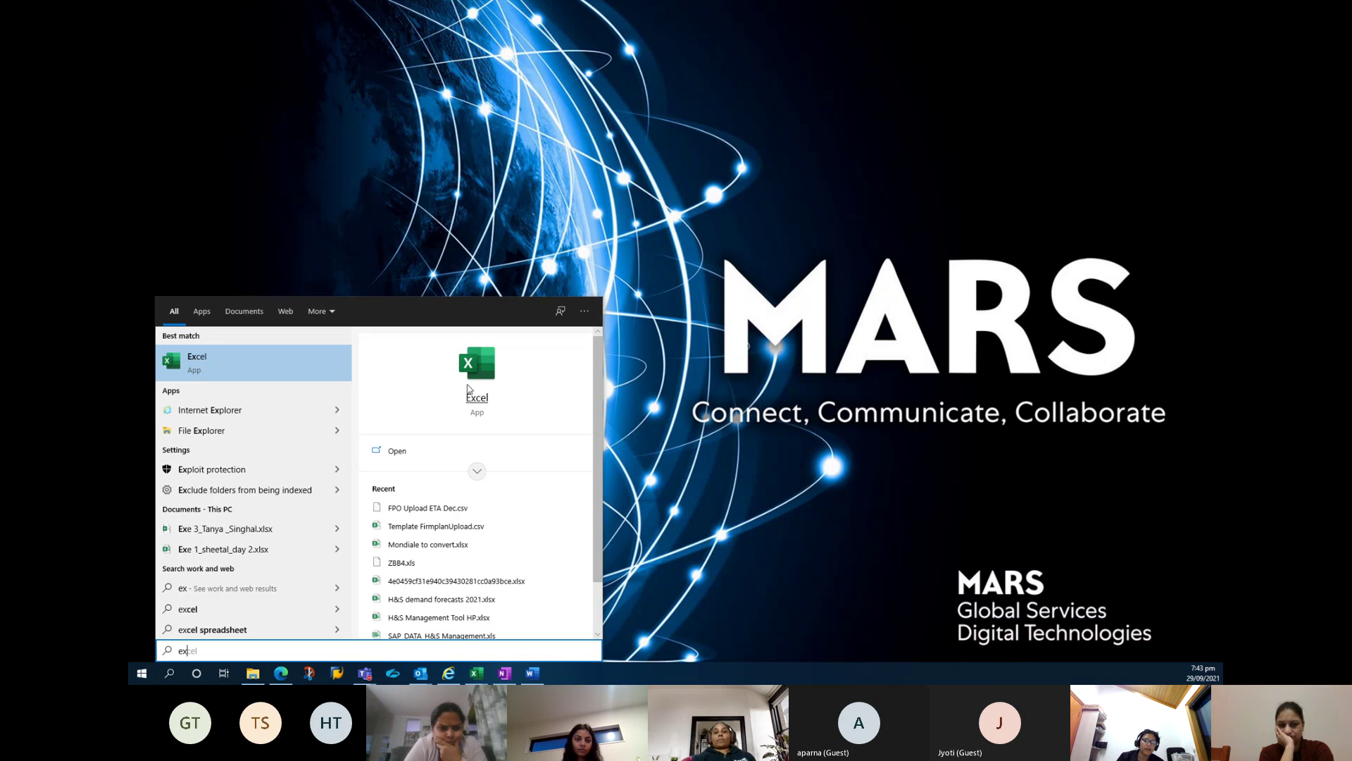
{"action": "left_click", "coordinate": [809, 403]}
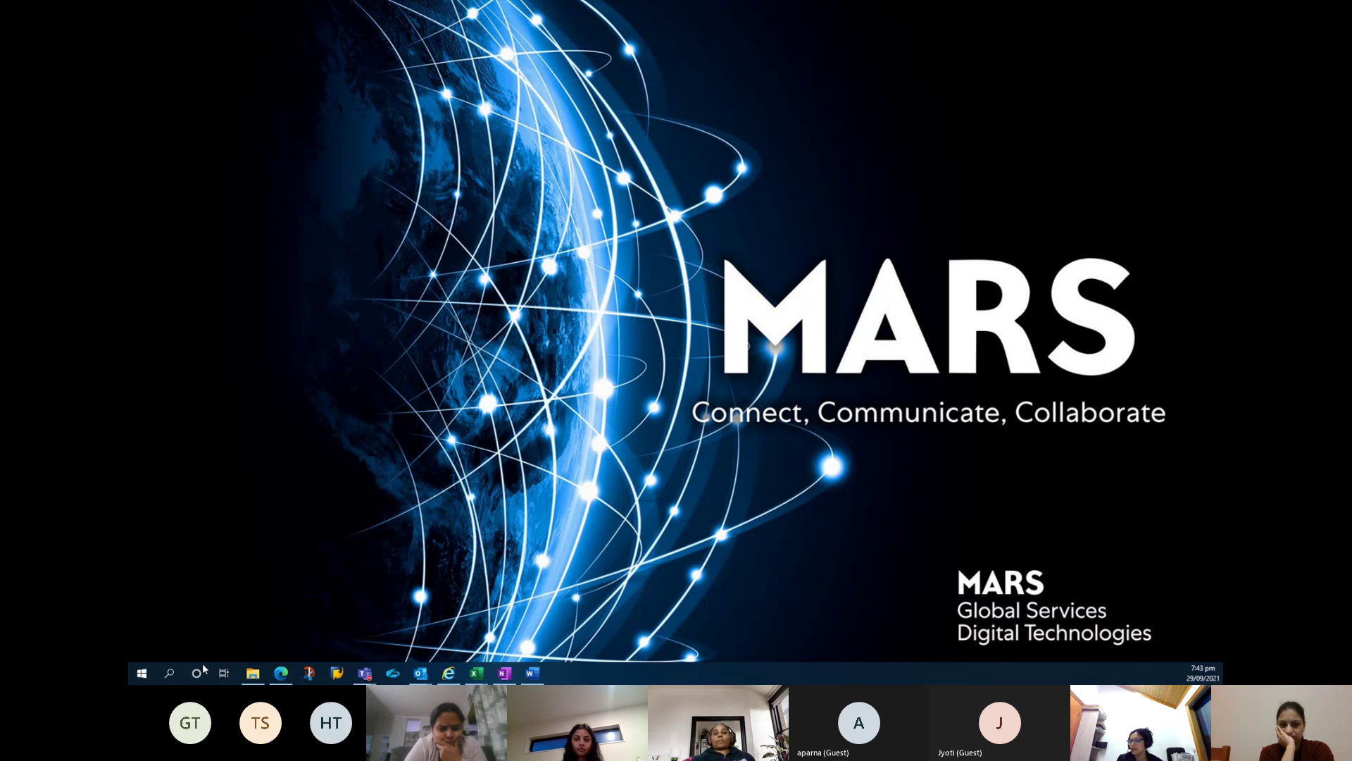
{"action": "left_click", "coordinate": [148, 671]}
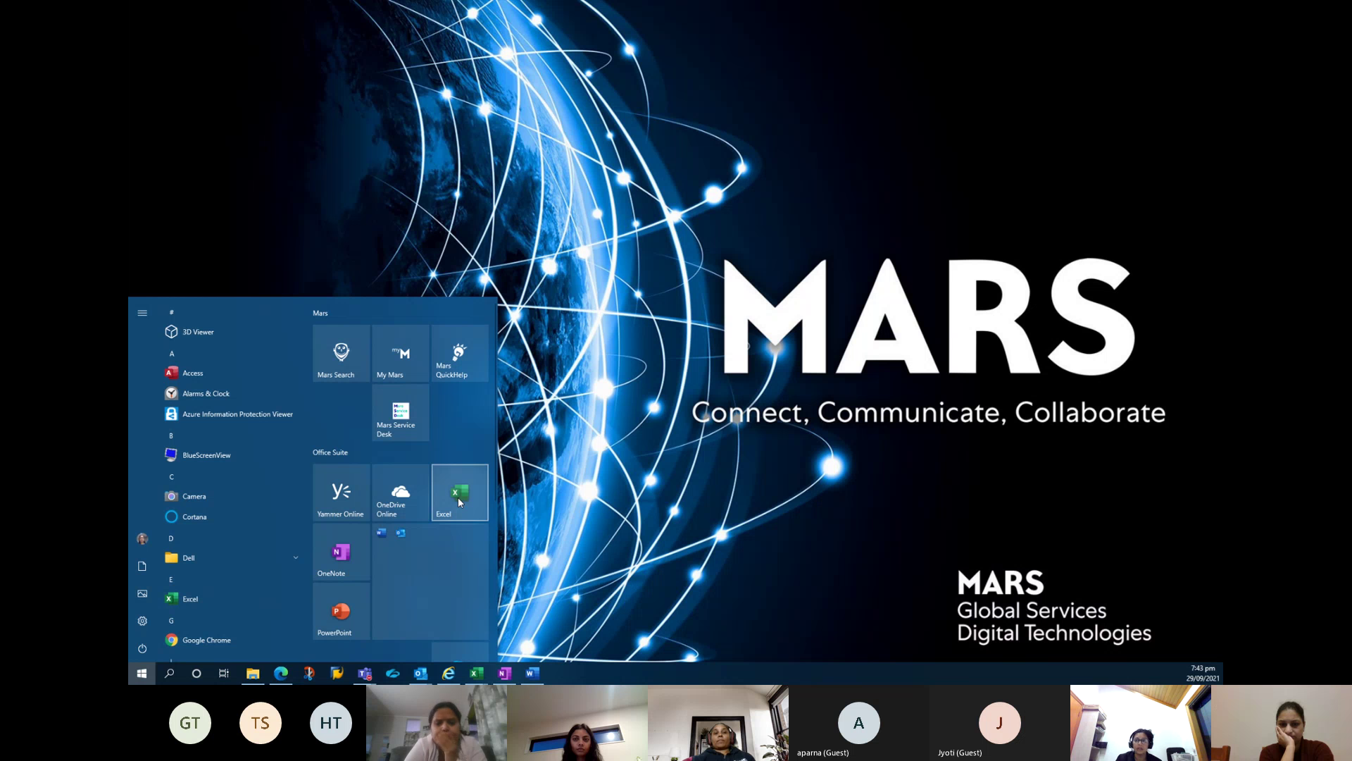
{"action": "left_click", "coordinate": [145, 675]}
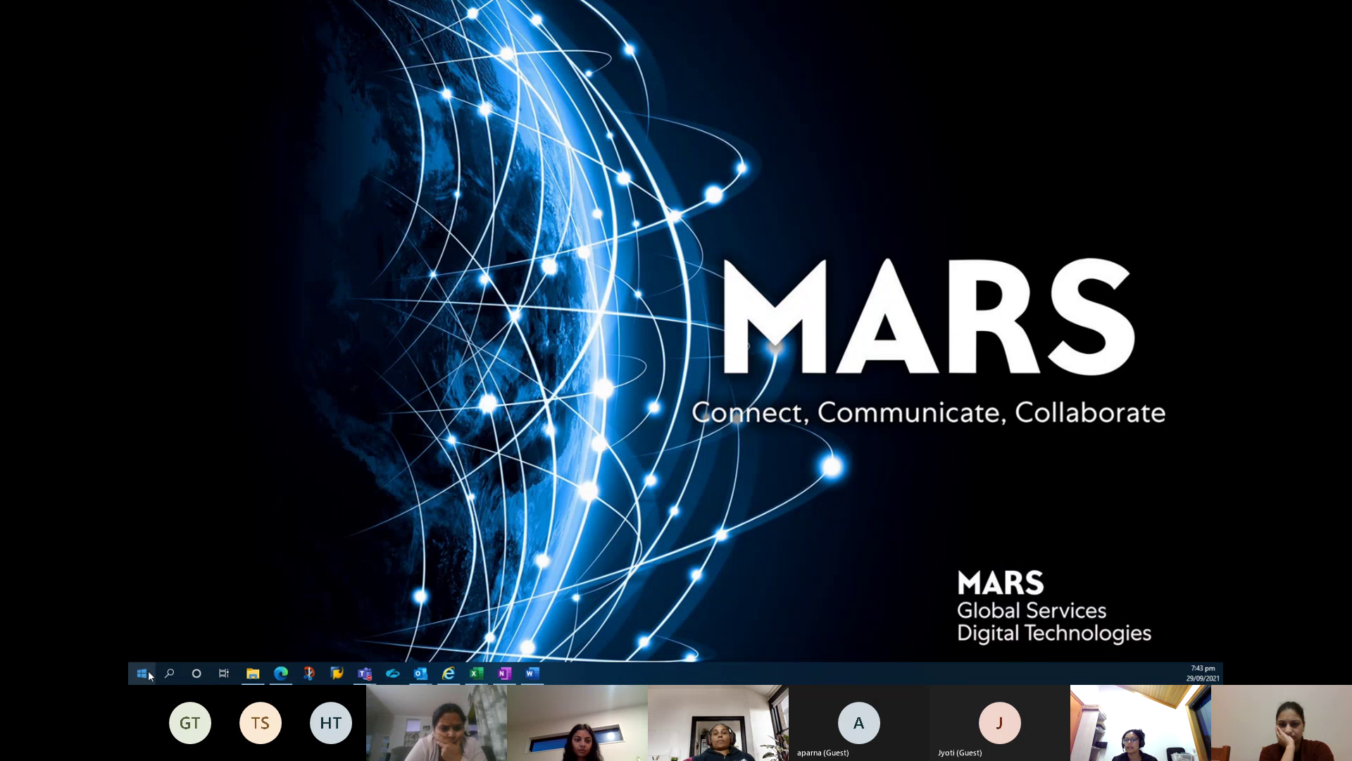
Search Windows for Excel, launch it, and create a blank workbook.
{"action": "left_click", "coordinate": [144, 674]}
{"action": "type", "text": "e"}
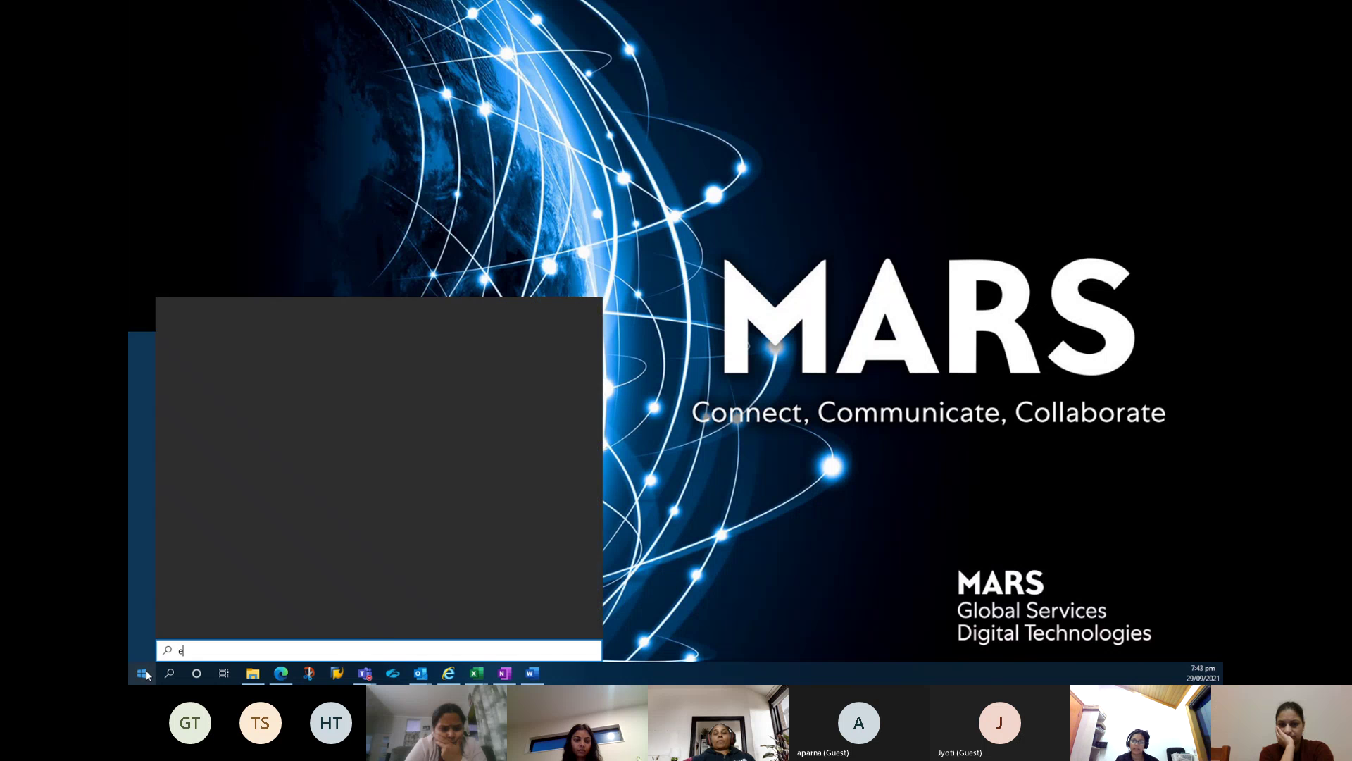
{"action": "type", "text": "xce"}
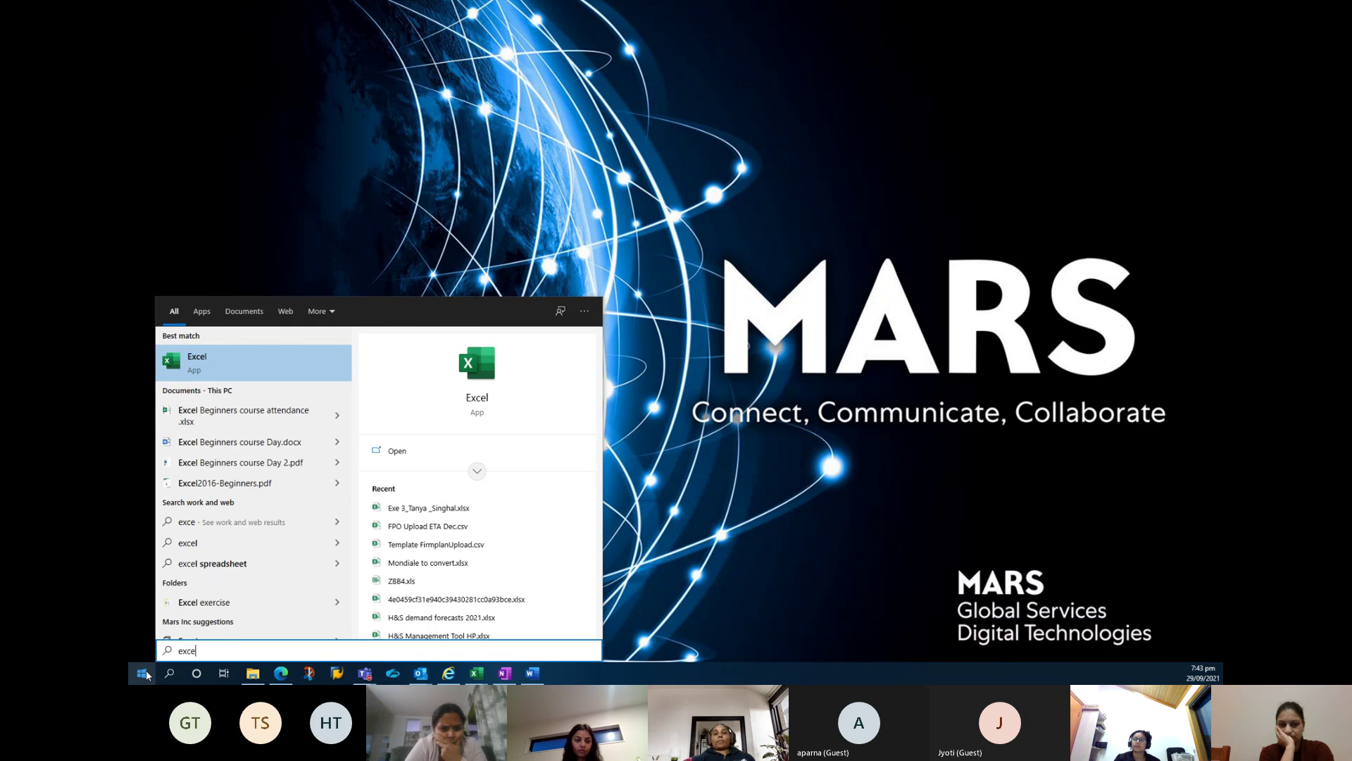
{"action": "left_click", "coordinate": [337, 350]}
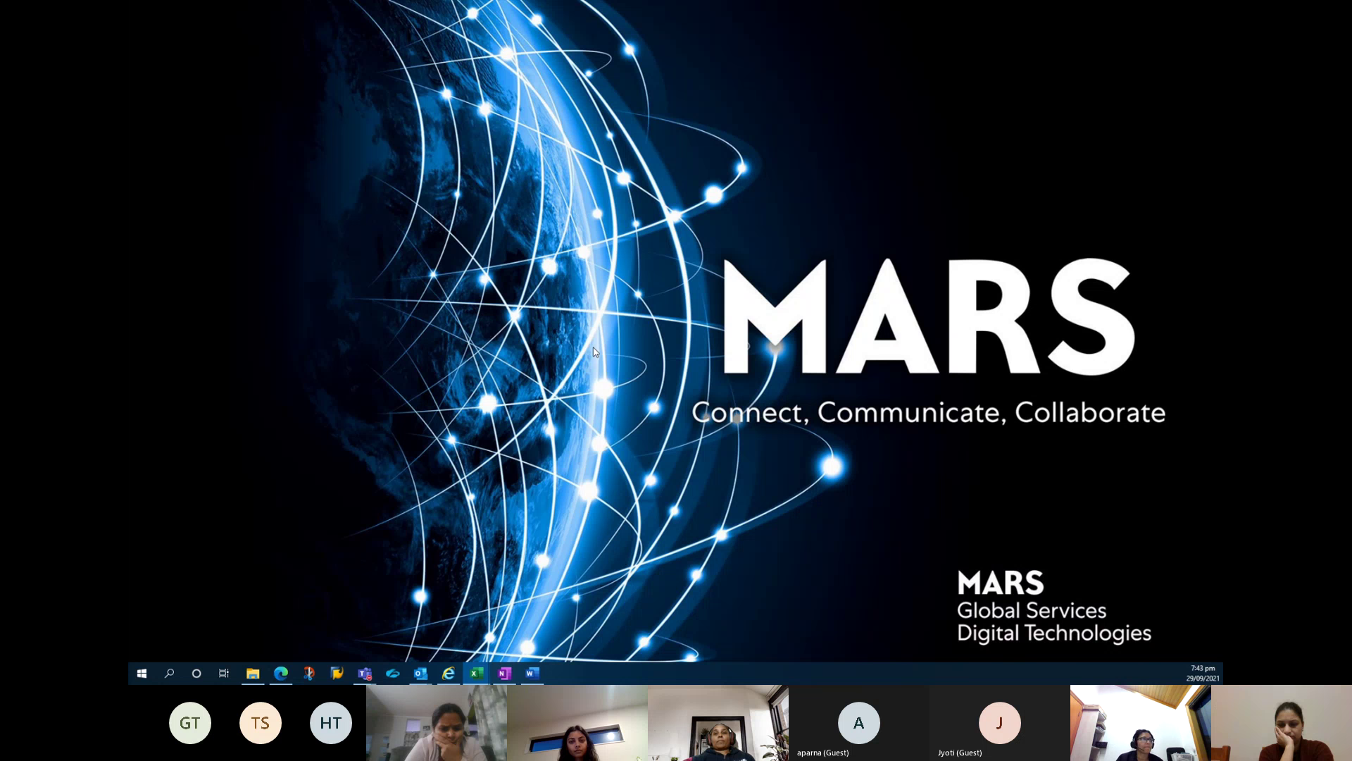
{"action": "double_click", "coordinate": [872, 160]}
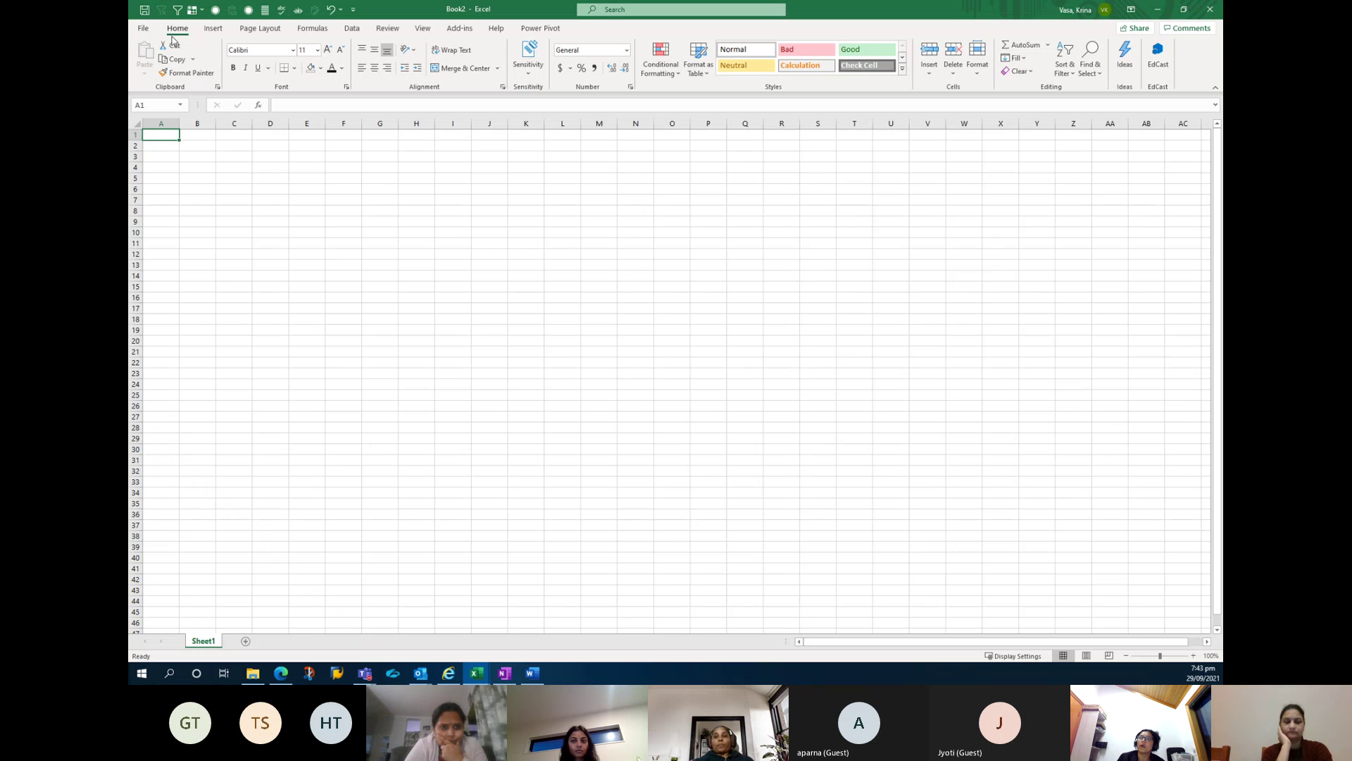
Look through the ribbon commands from Insert to Power Pivot, ending on the Home commands.
{"action": "left_click", "coordinate": [214, 28]}
{"action": "left_click", "coordinate": [260, 29]}
{"action": "left_click", "coordinate": [313, 28]}
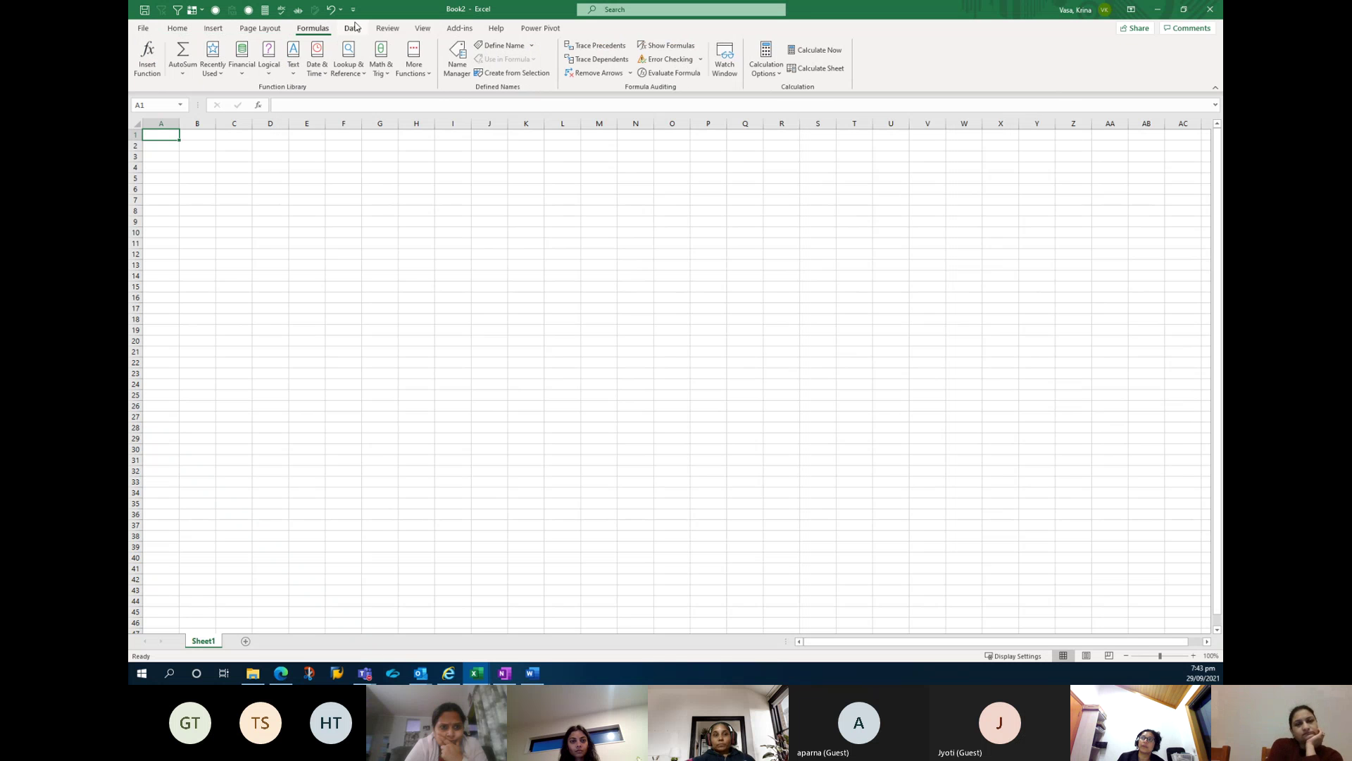
{"action": "left_click", "coordinate": [353, 28]}
{"action": "left_click", "coordinate": [389, 29]}
{"action": "left_click", "coordinate": [422, 30]}
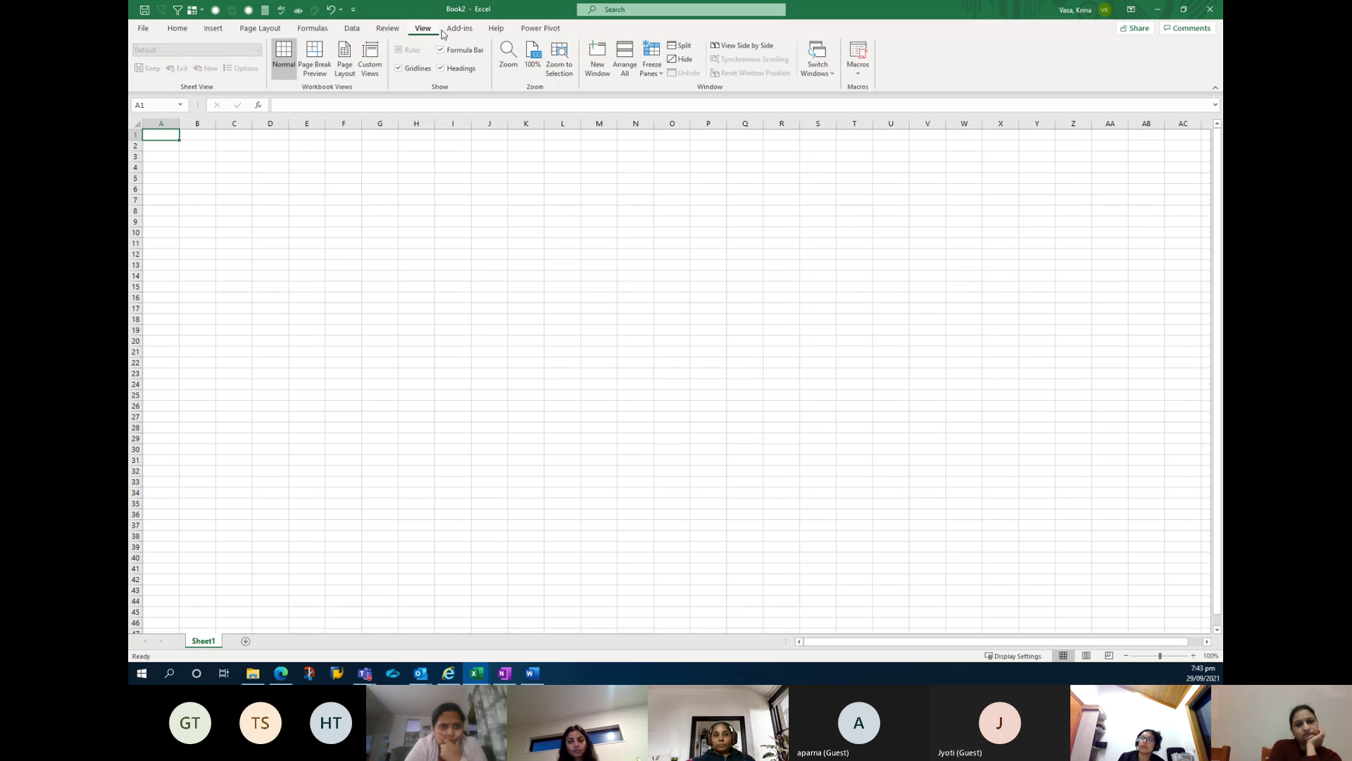
{"action": "left_click", "coordinate": [459, 29]}
{"action": "left_click", "coordinate": [496, 30]}
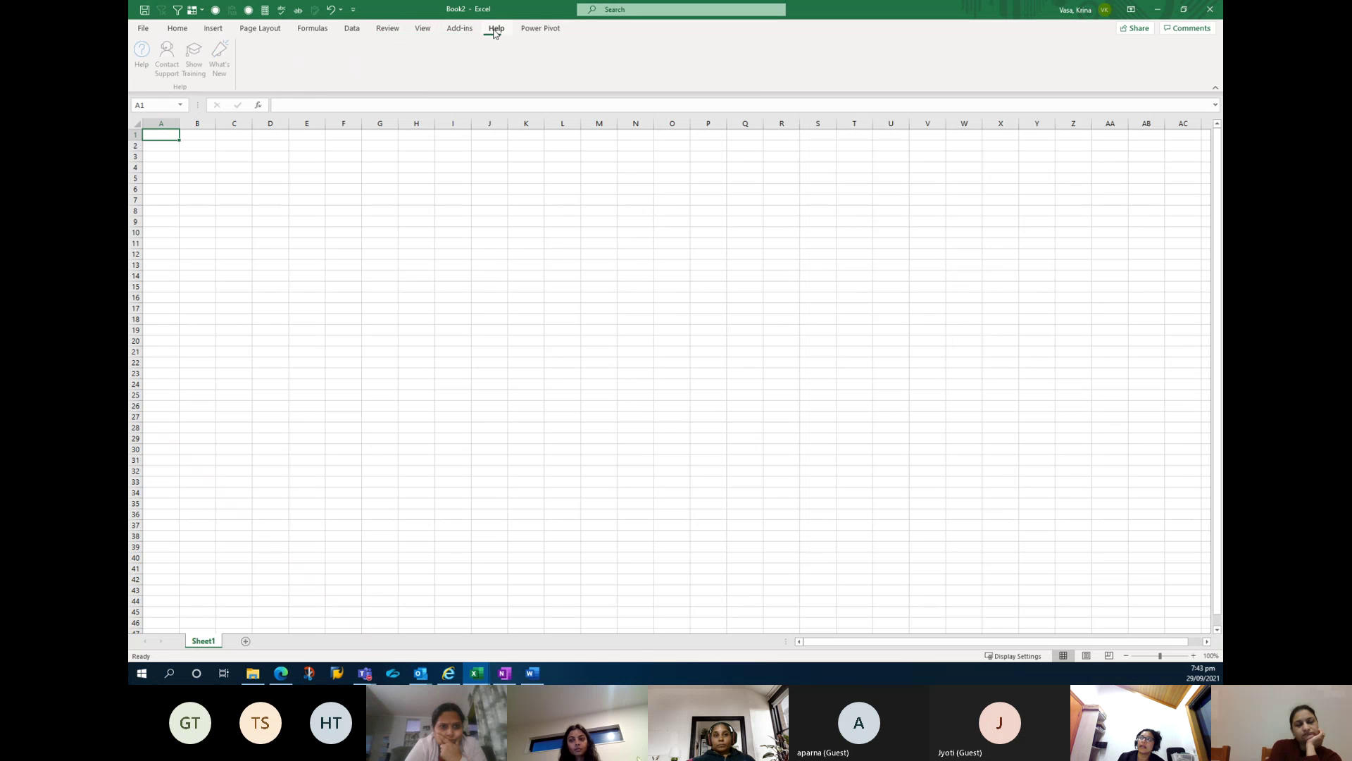
{"action": "left_click", "coordinate": [537, 29]}
{"action": "left_click", "coordinate": [178, 29]}
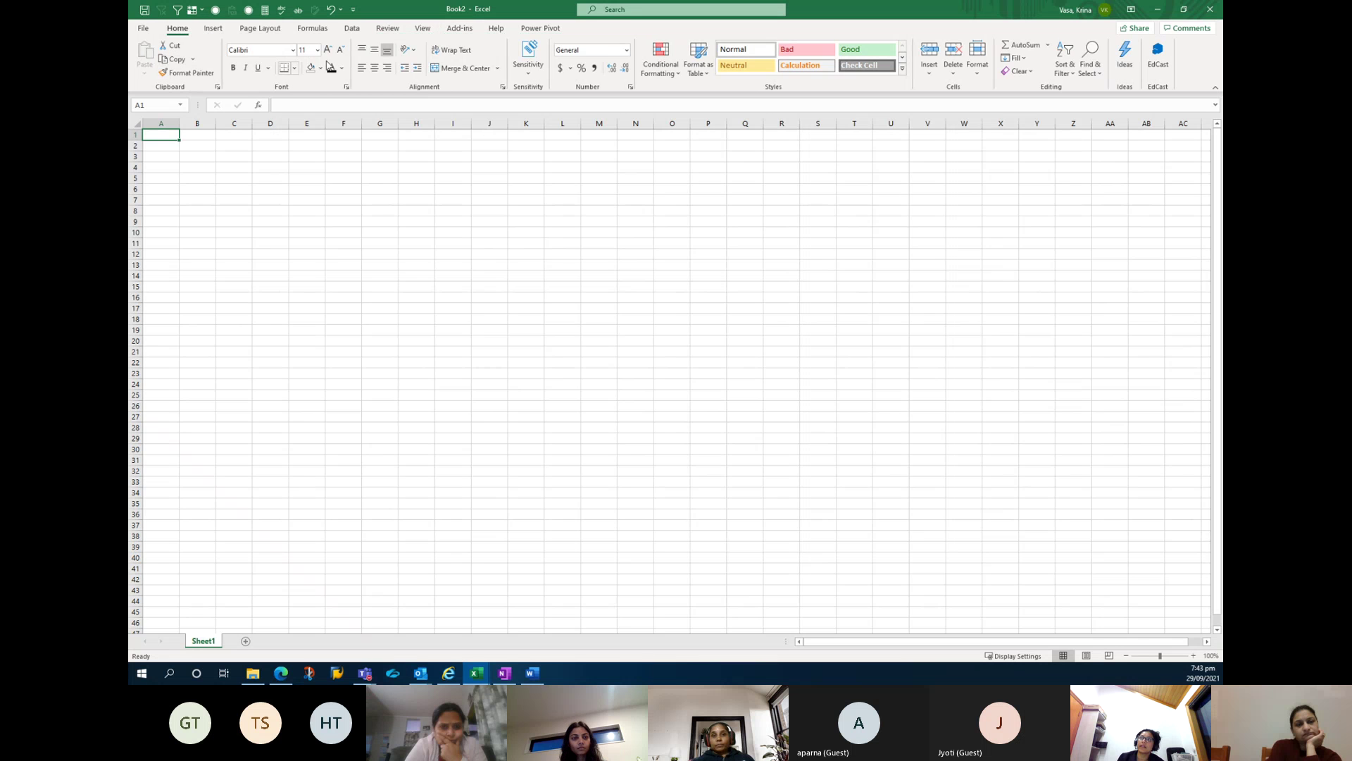
Examine the Home, Insert, Page Layout and Formulas command groups, and the active cell's reference in the Name Box.
{"action": "left_click", "coordinate": [215, 29]}
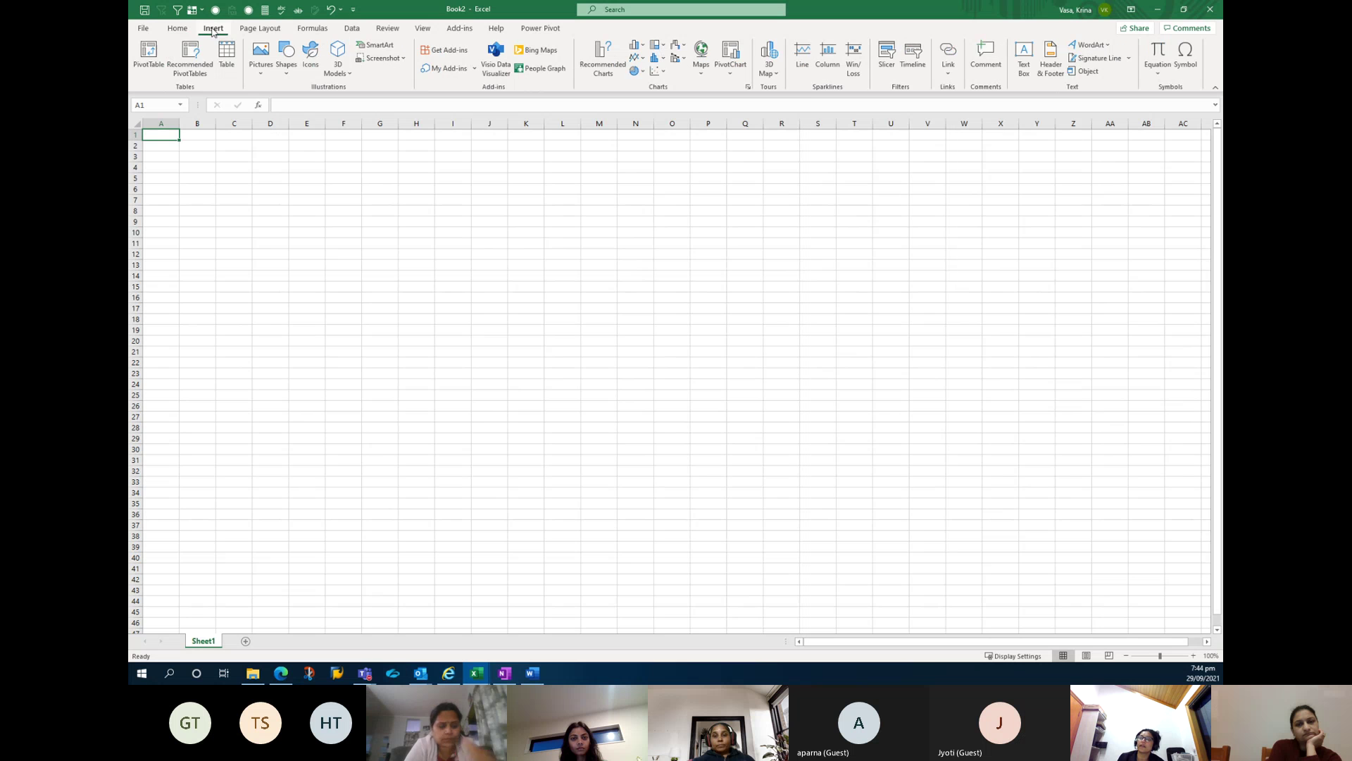
{"action": "left_click", "coordinate": [248, 30]}
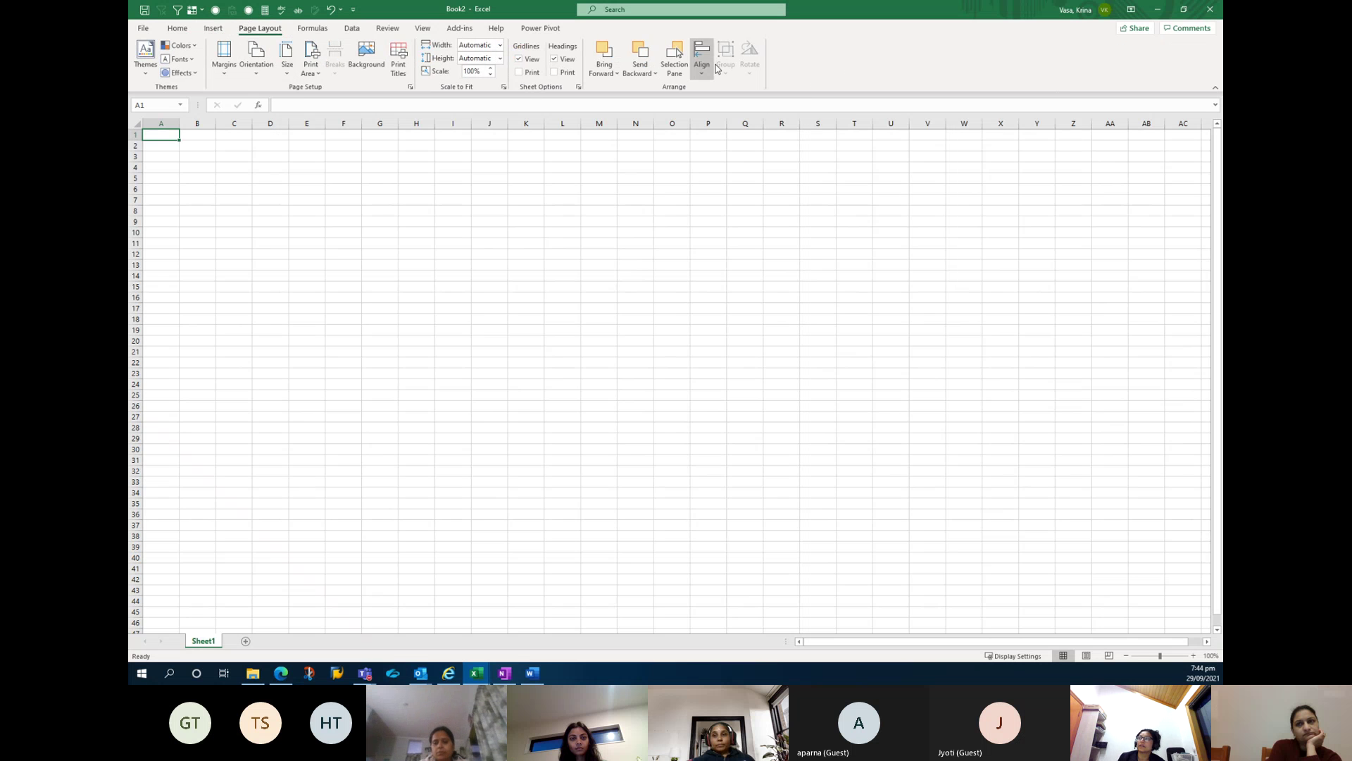
{"action": "left_click", "coordinate": [177, 30]}
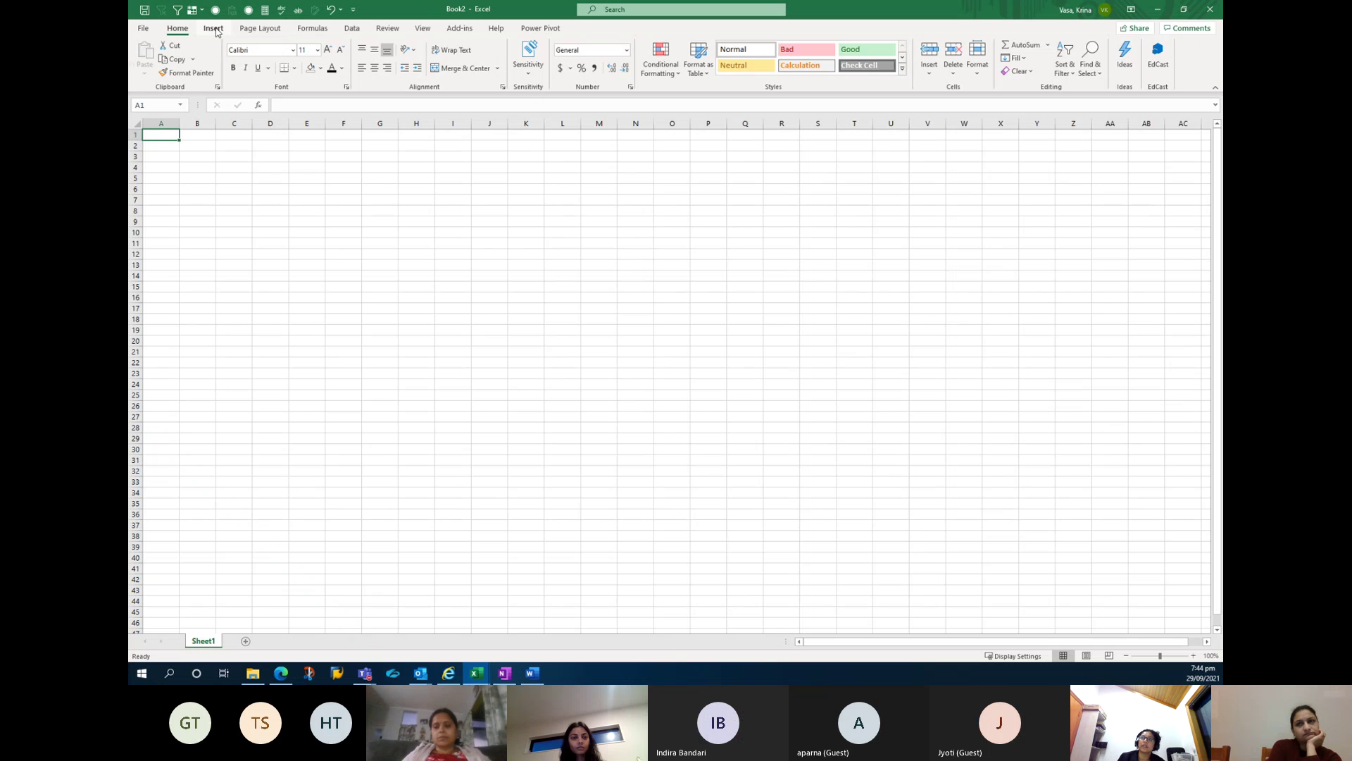
{"action": "left_click", "coordinate": [214, 30]}
{"action": "left_click", "coordinate": [268, 29]}
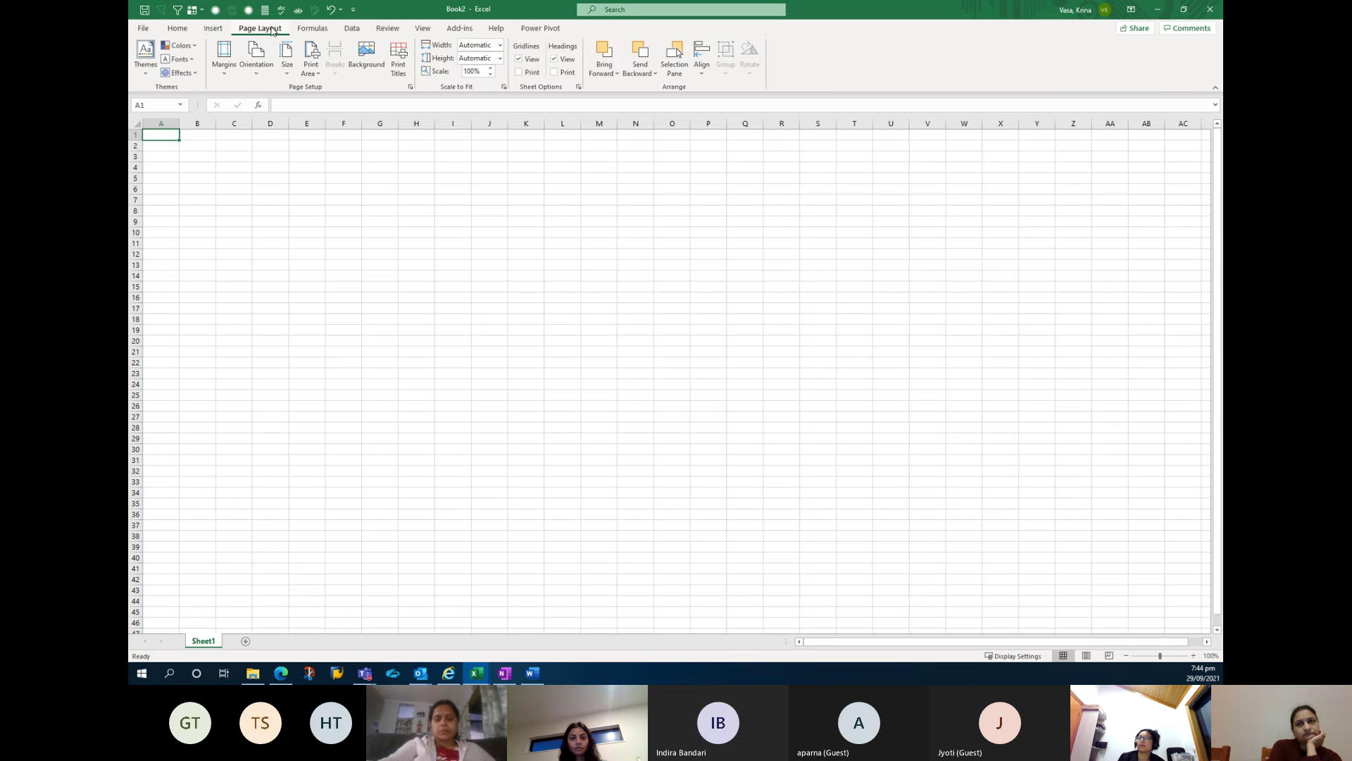
{"action": "left_click", "coordinate": [313, 29]}
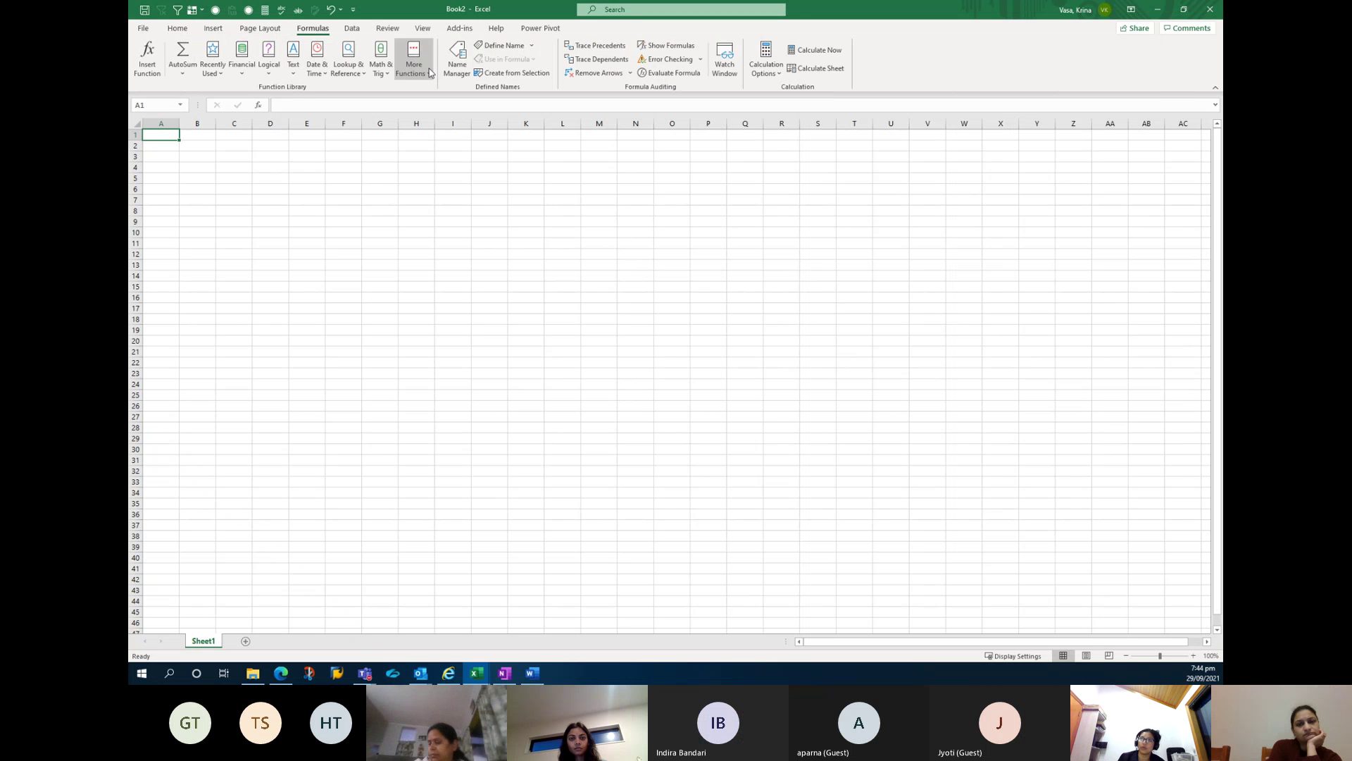
{"action": "left_click", "coordinate": [151, 103]}
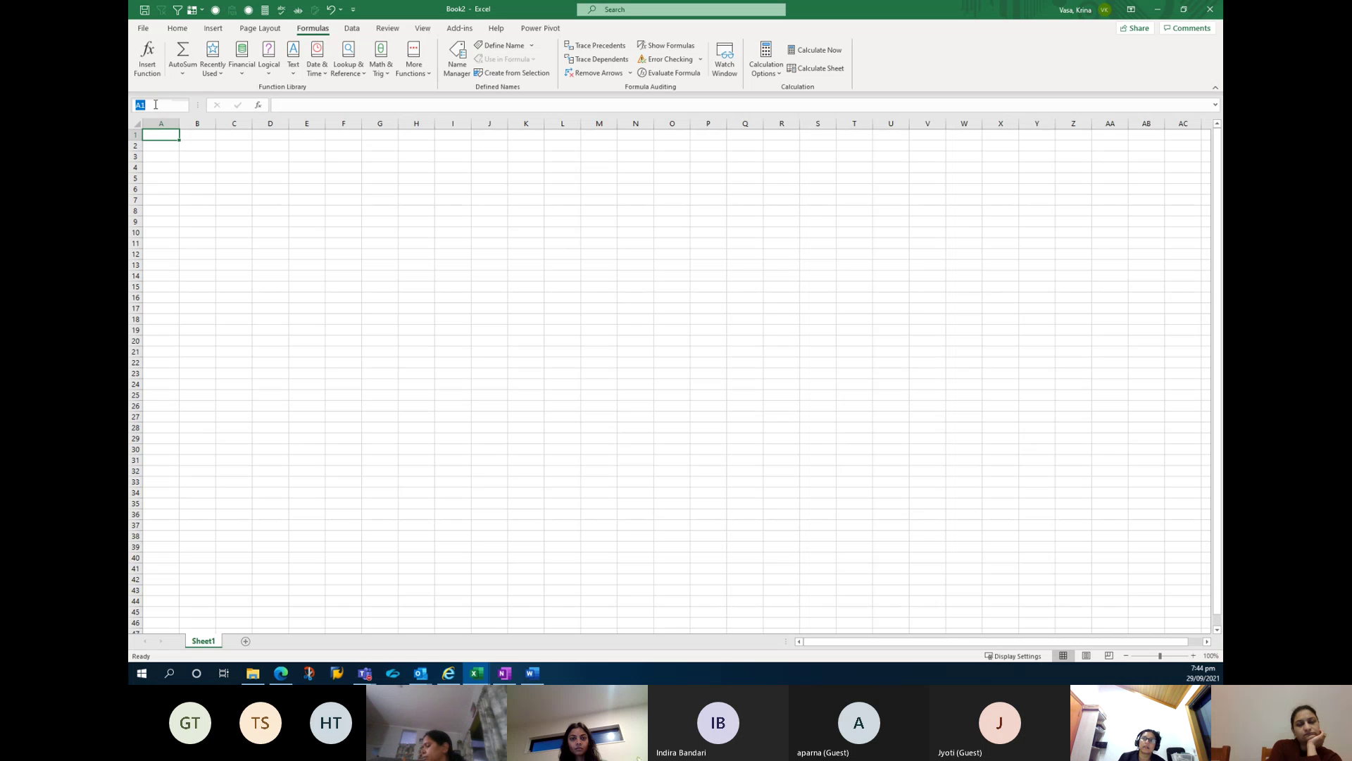
Select scattered cells across the sheet, including P19, G7 and F20, and compare each one's reference in the Name Box.
{"action": "left_click", "coordinate": [358, 210]}
{"action": "left_click", "coordinate": [708, 329]}
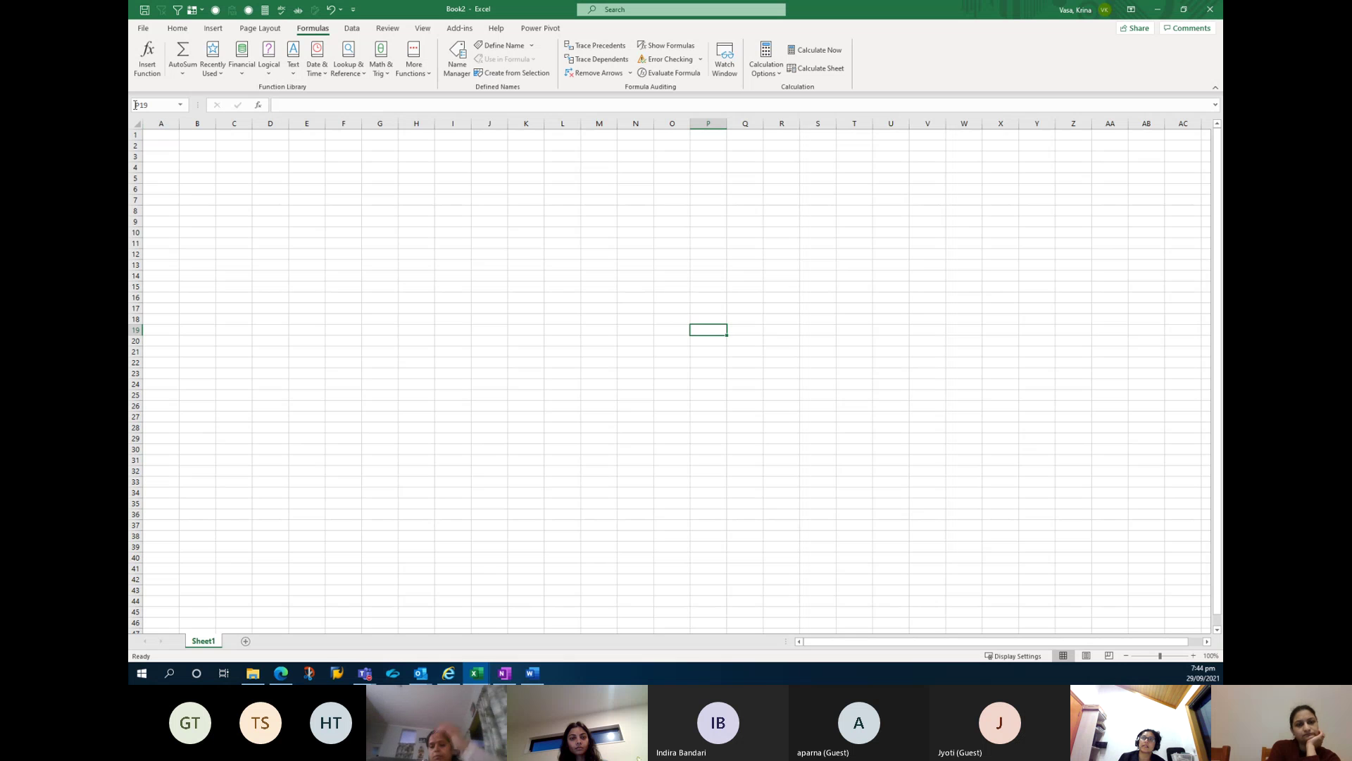
{"action": "left_click", "coordinate": [298, 243]}
{"action": "left_click", "coordinate": [379, 200]}
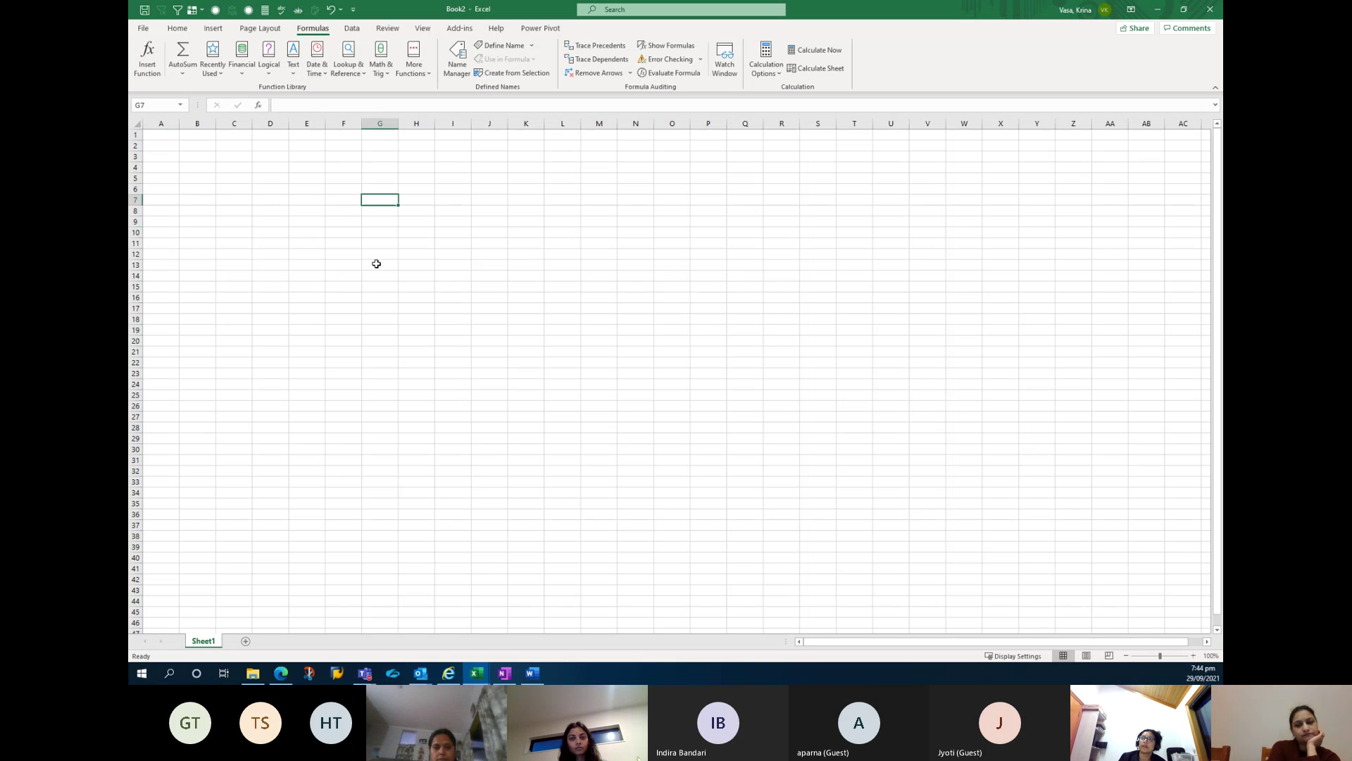
{"action": "left_click", "coordinate": [308, 265]}
{"action": "left_click", "coordinate": [338, 339]}
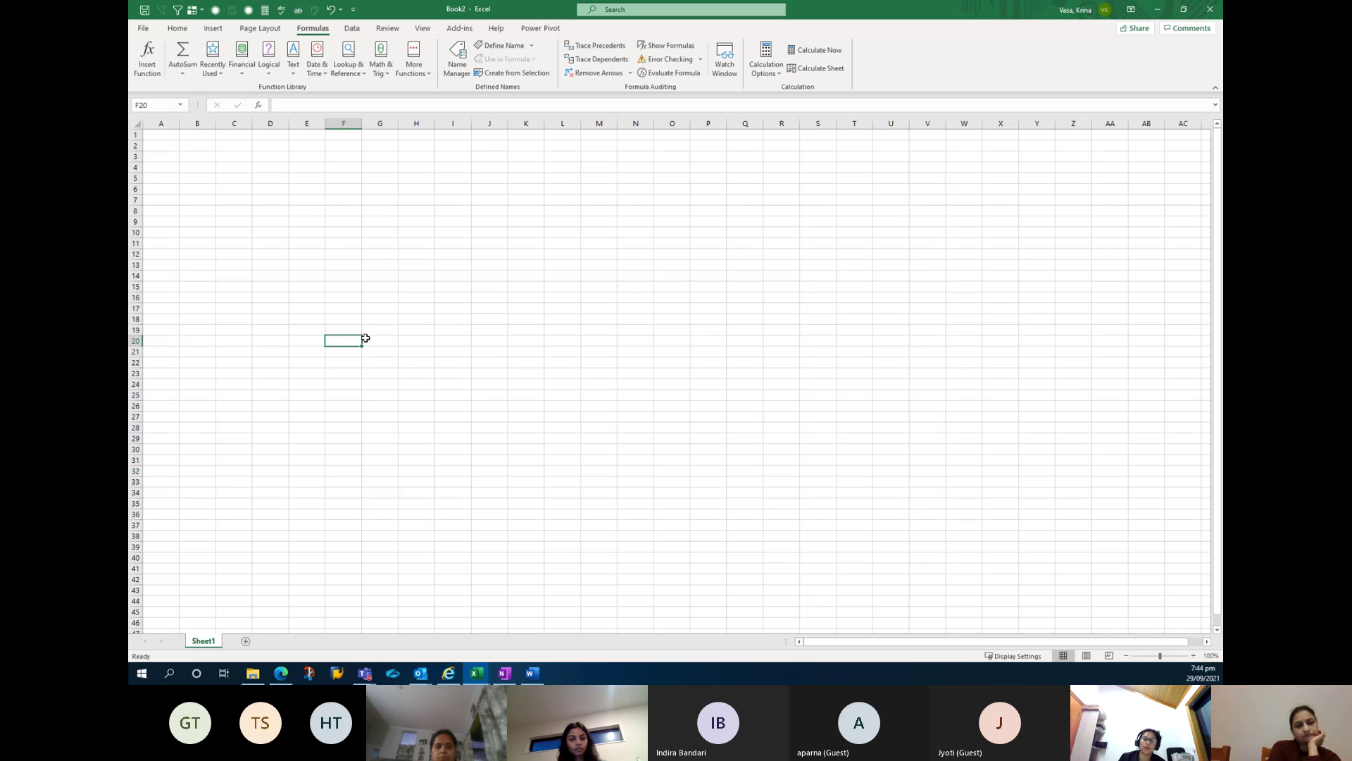
Highlight columns A to E and rows 1 to 4 individually, and examine how column C and row 3 form the reference of cell C3.
{"action": "left_click", "coordinate": [159, 123]}
{"action": "left_click", "coordinate": [196, 124]}
{"action": "left_click", "coordinate": [233, 124]}
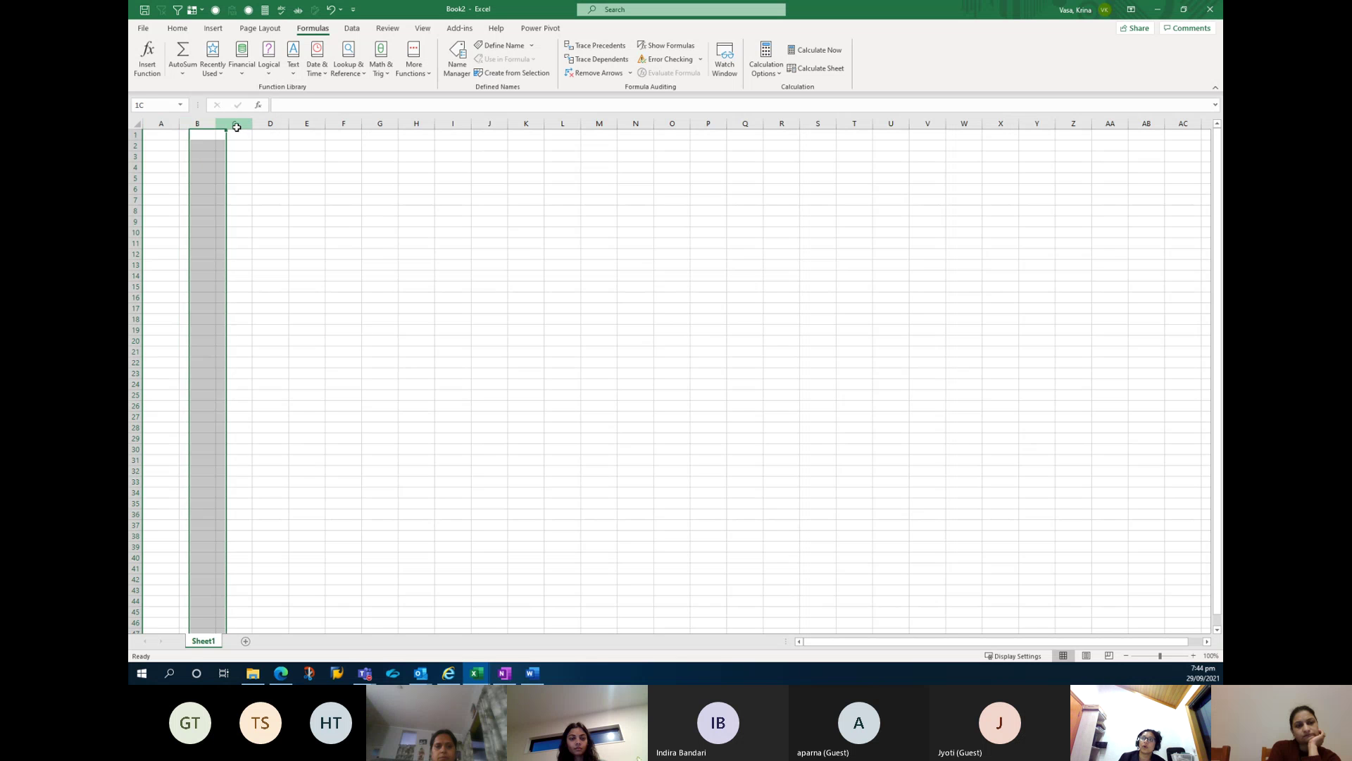
{"action": "left_click", "coordinate": [271, 122]}
{"action": "left_click", "coordinate": [315, 120]}
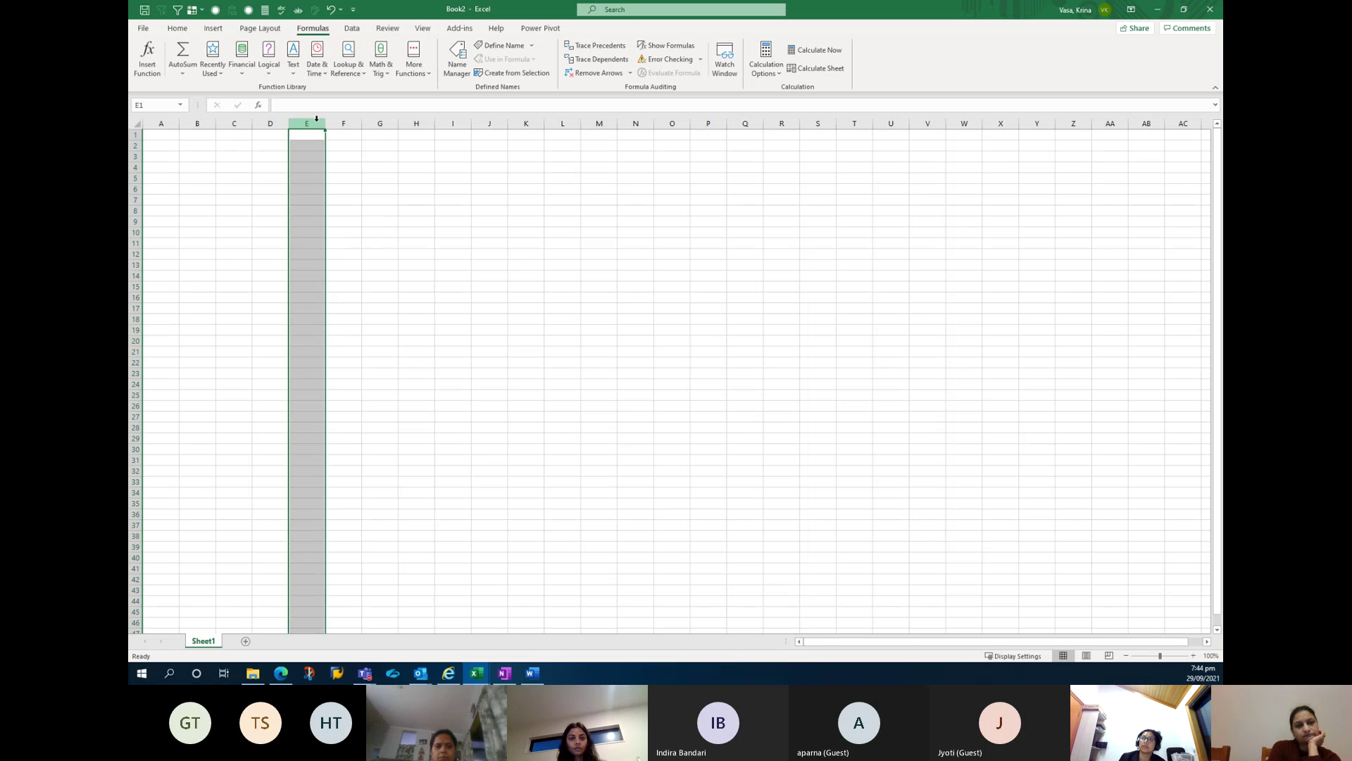
{"action": "left_click", "coordinate": [135, 137]}
{"action": "left_click", "coordinate": [135, 145]}
{"action": "left_click", "coordinate": [134, 156]}
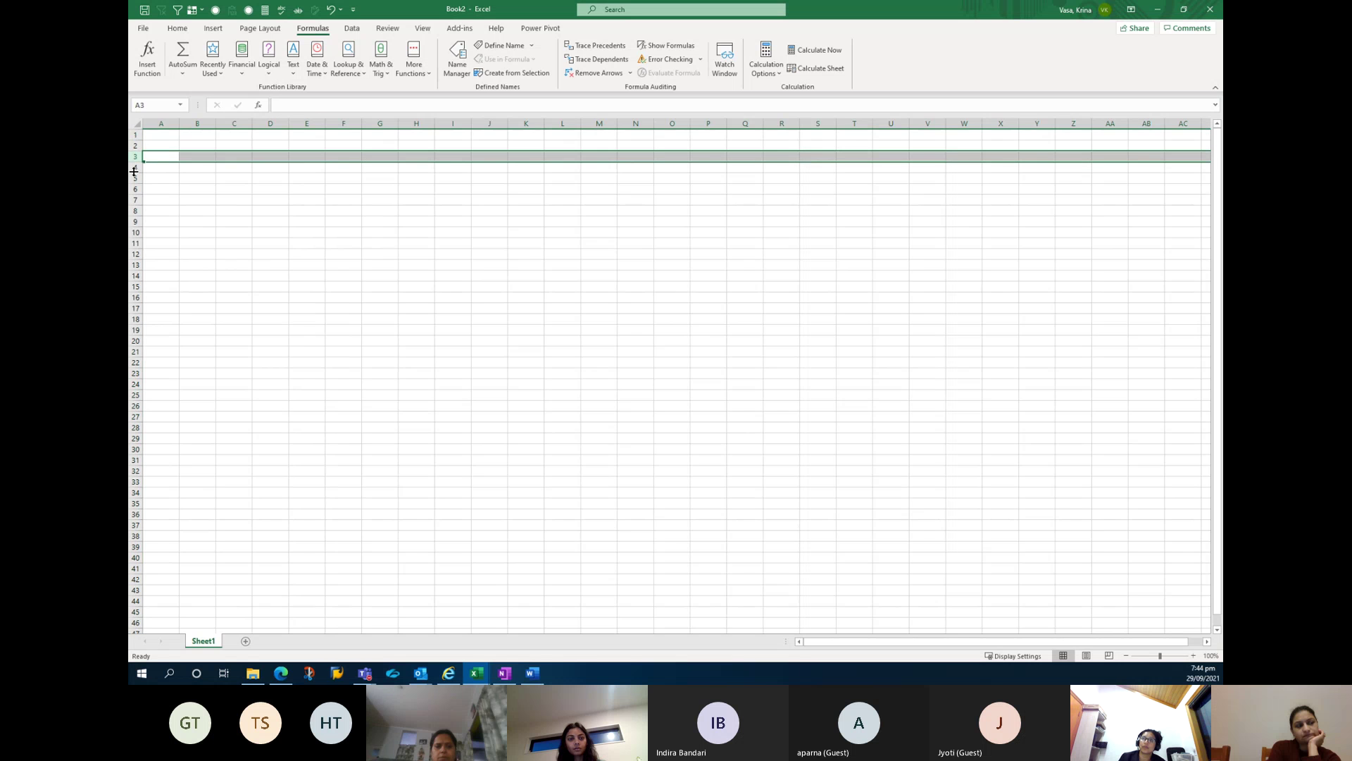
{"action": "left_click", "coordinate": [134, 167]}
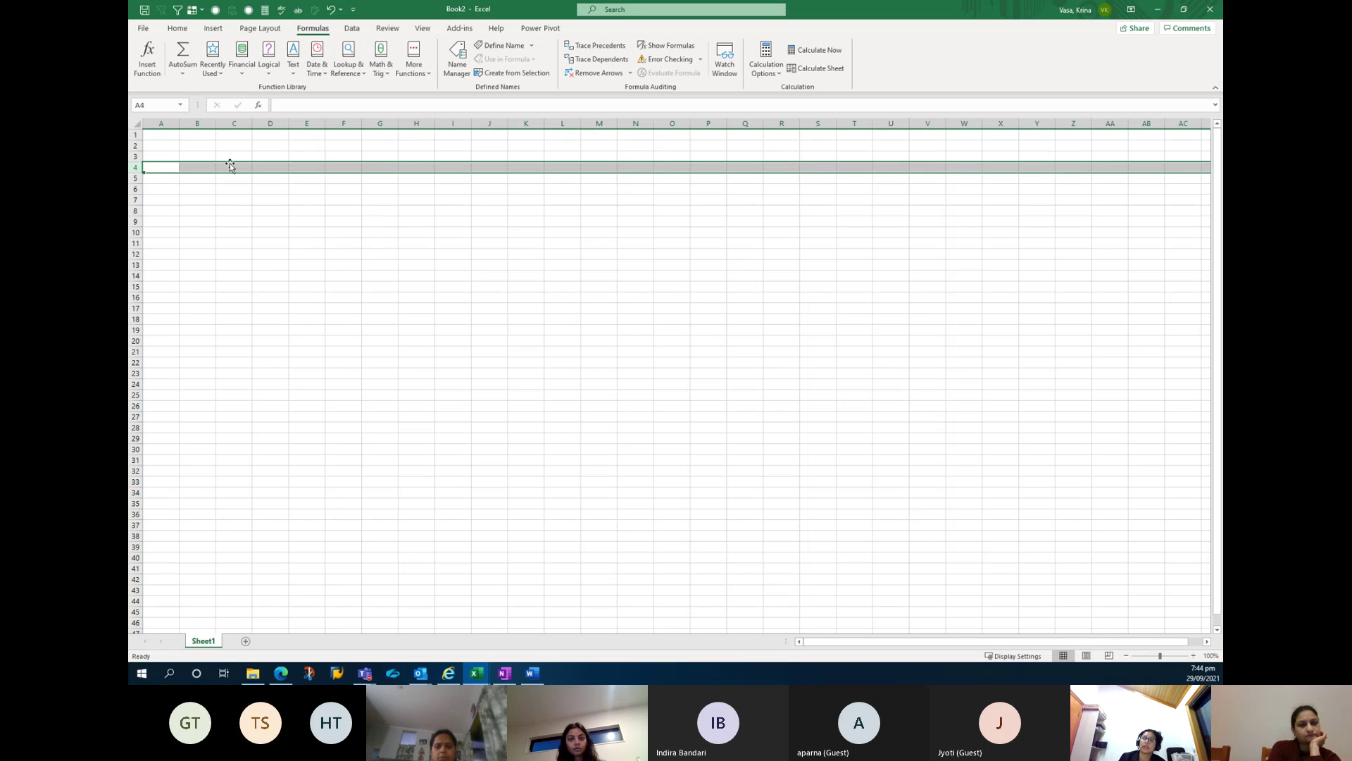
{"action": "left_click", "coordinate": [235, 124]}
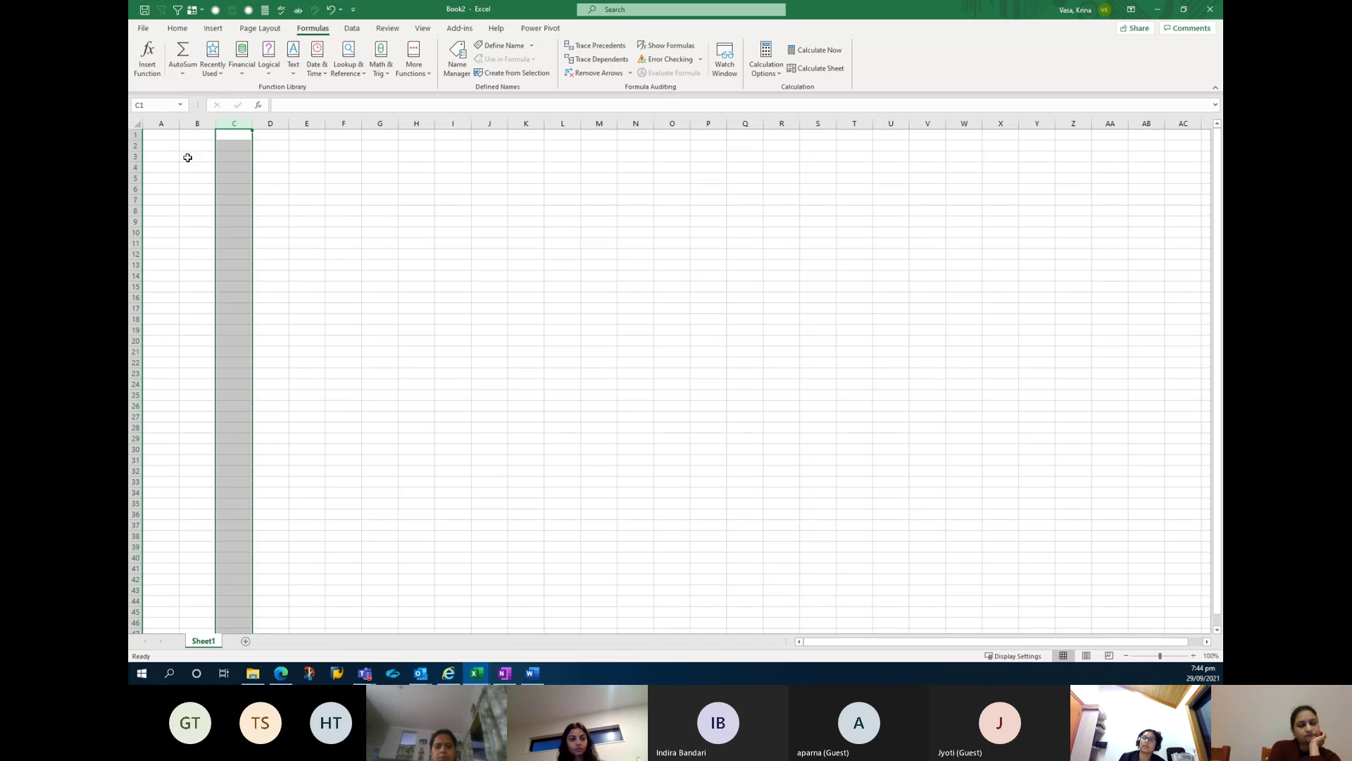
{"action": "left_click", "coordinate": [134, 156]}
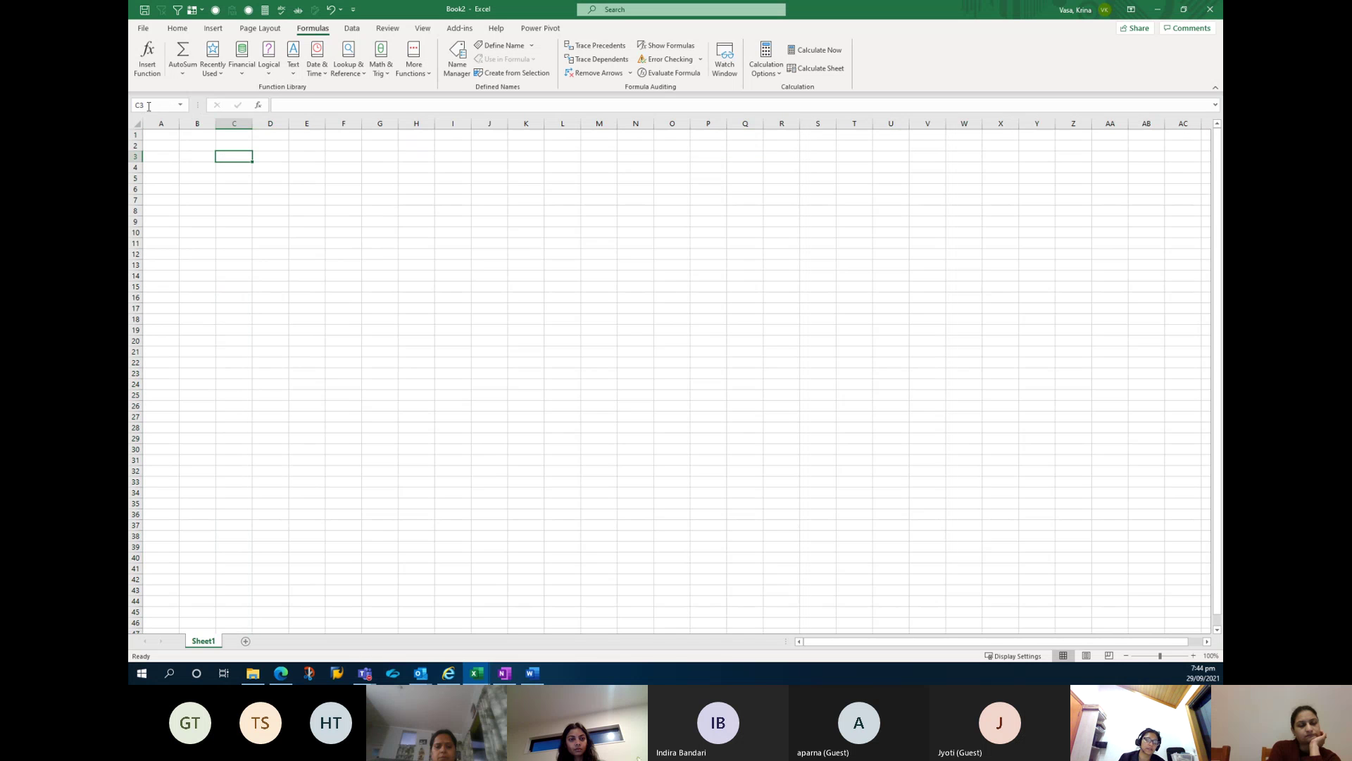
Try entering the sample text "fjkfslkdjfk" in cell D8 to examine it in the formula bar, and discard the entry.
{"action": "left_click", "coordinate": [313, 107]}
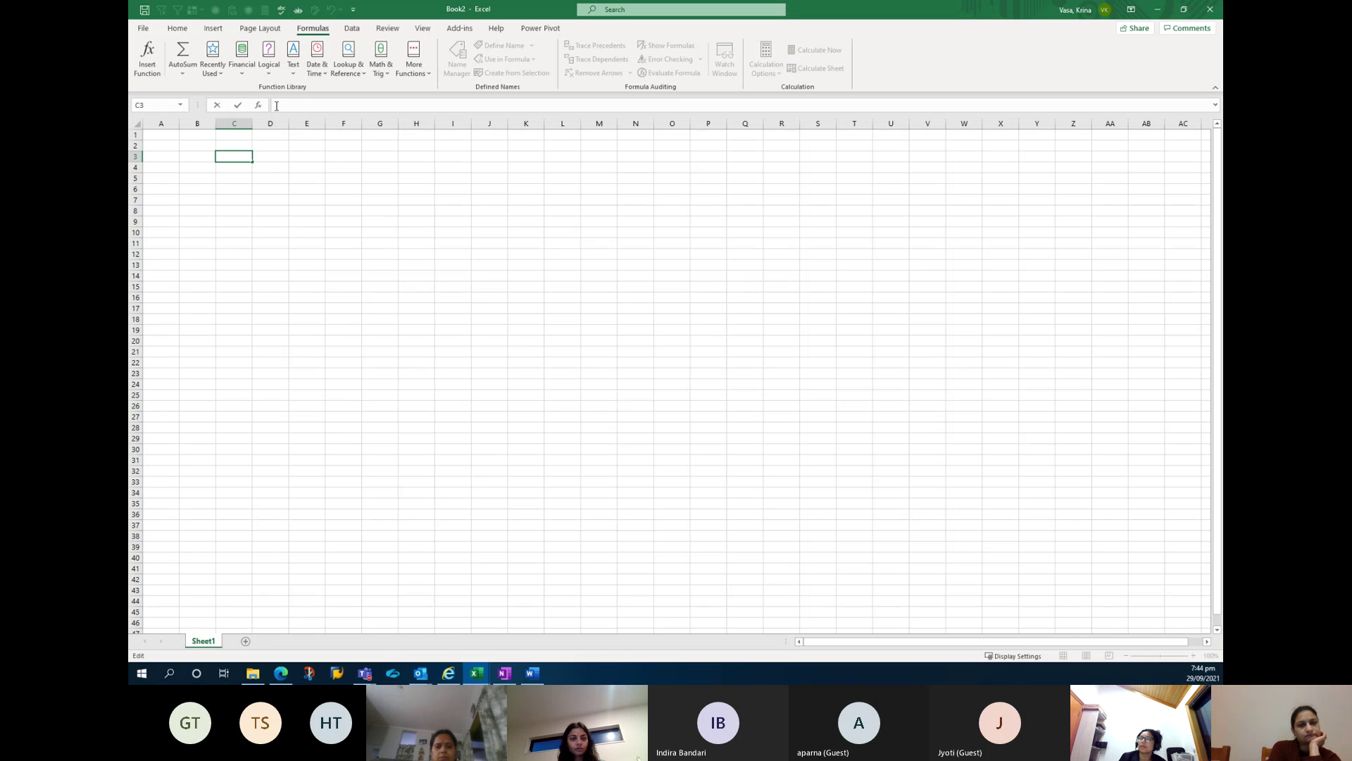
{"action": "left_click", "coordinate": [280, 211]}
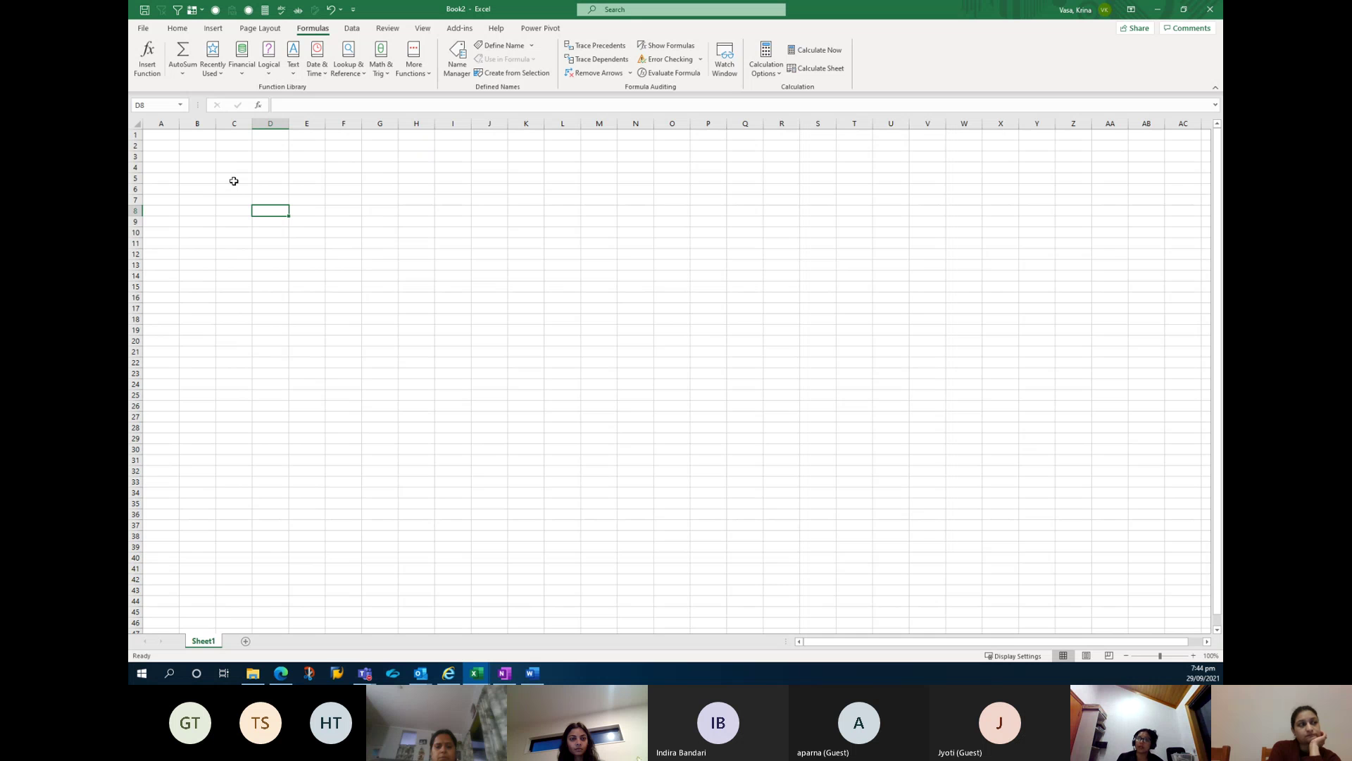
{"action": "type", "text": "fj"}
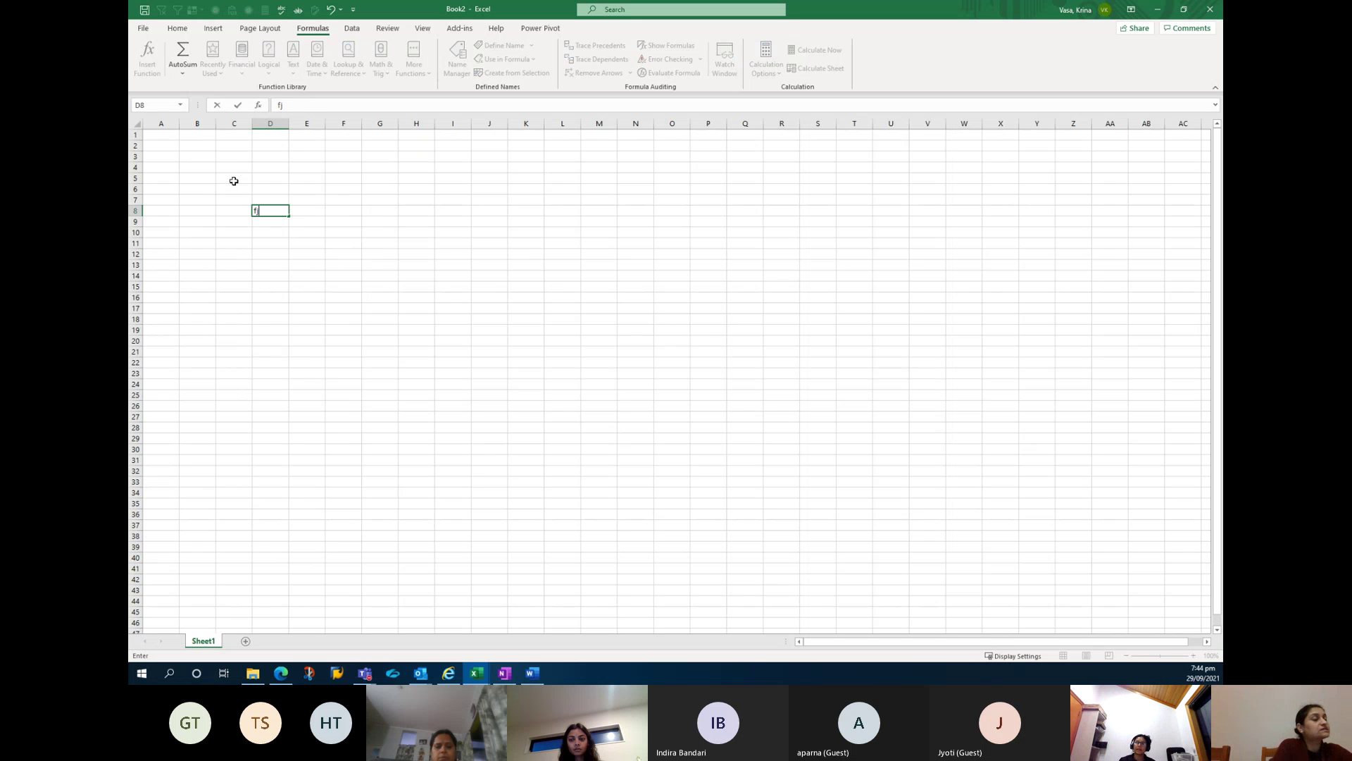
{"action": "type", "text": "kfslkdjfk"}
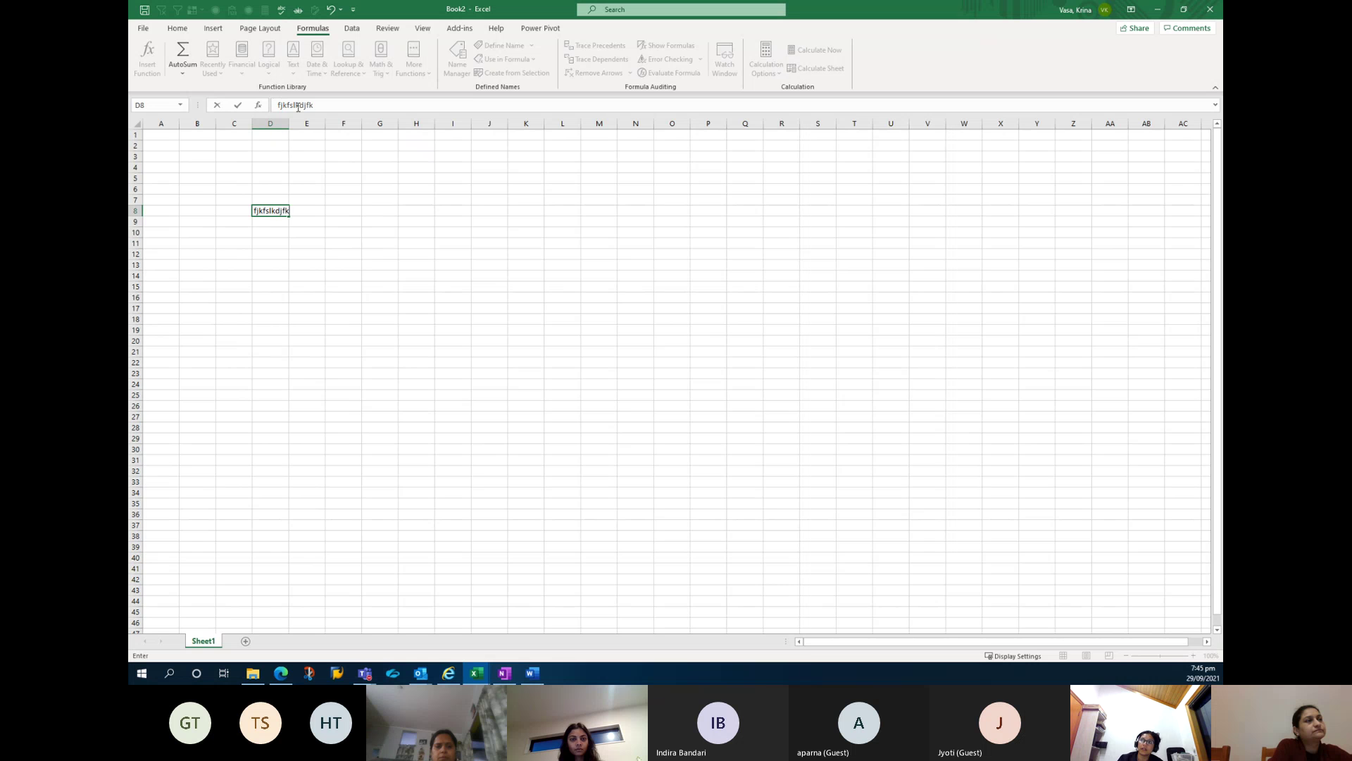
{"action": "key", "text": "Escape"}
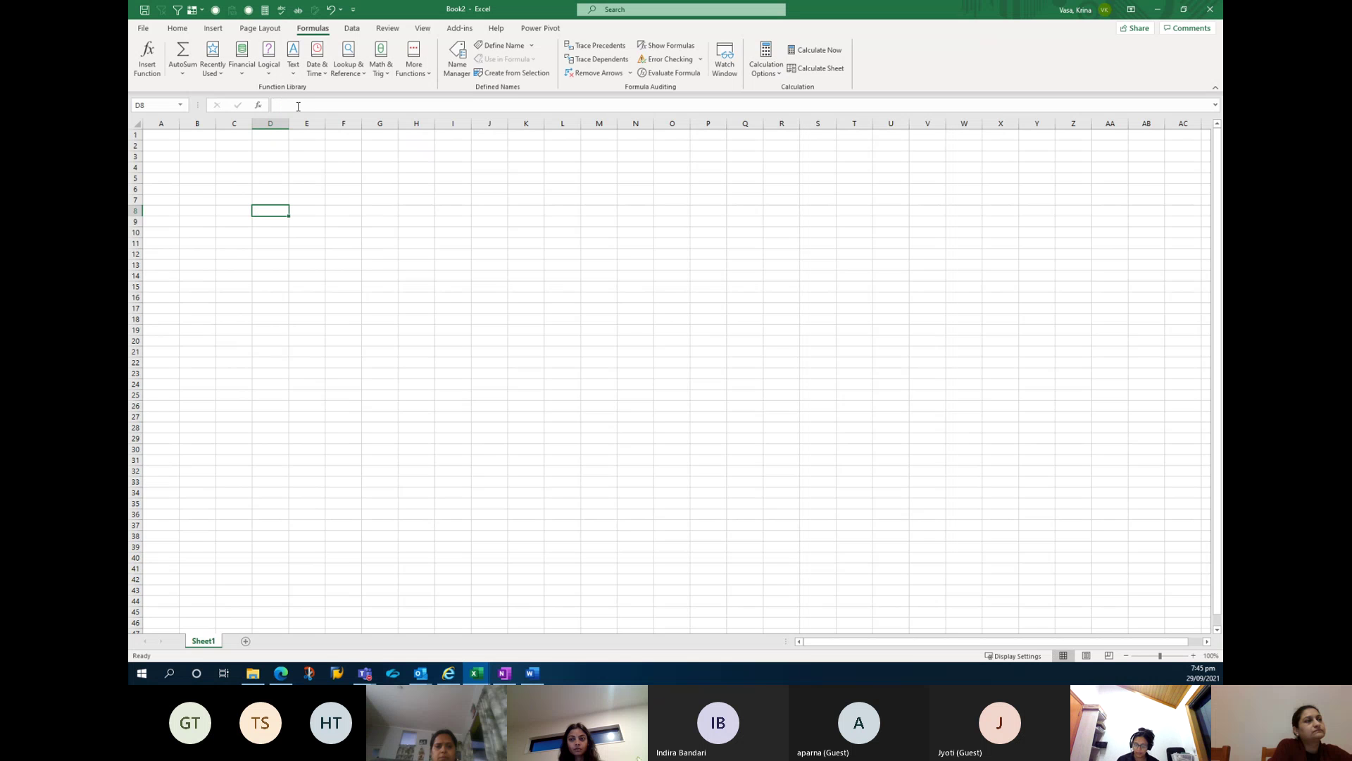
Start a =sum formula in cell D8 to view the function suggestions, and discard it.
{"action": "type", "text": "="}
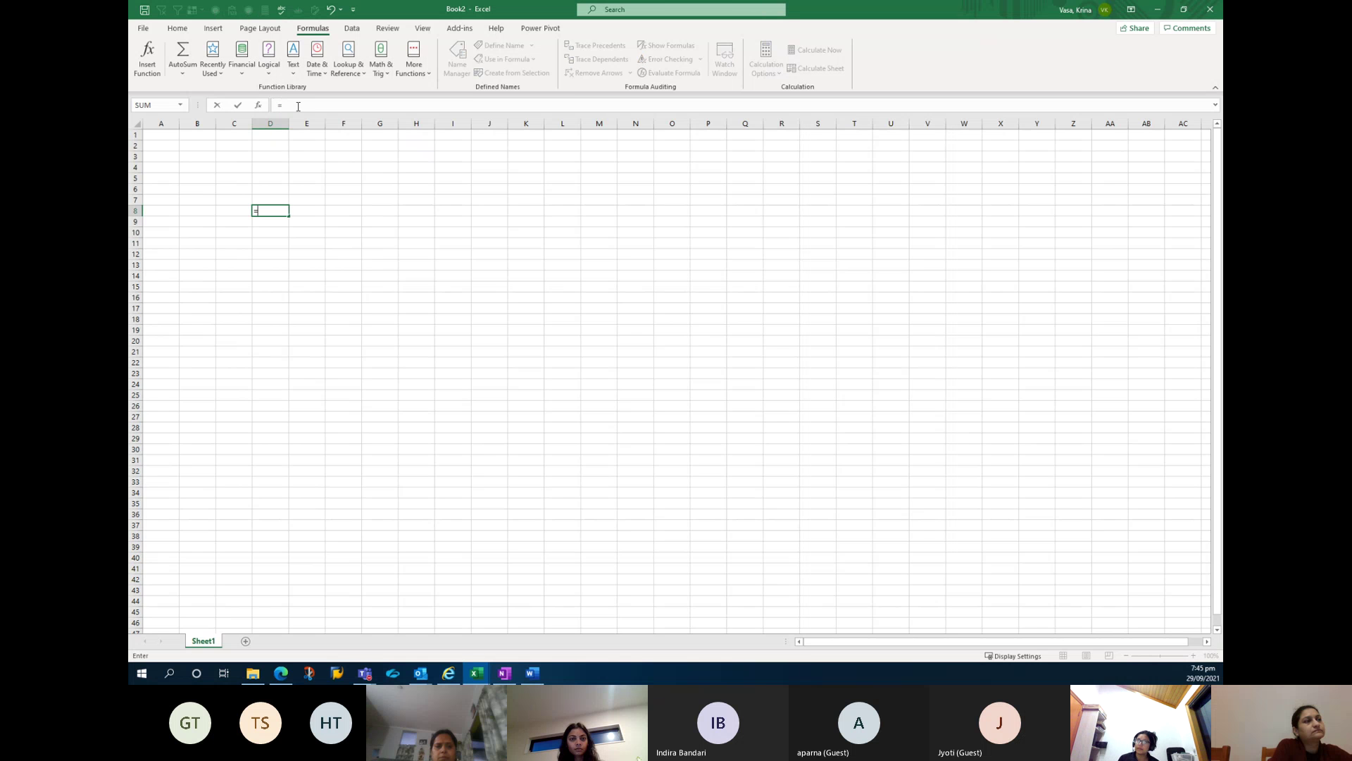
{"action": "type", "text": "sum"}
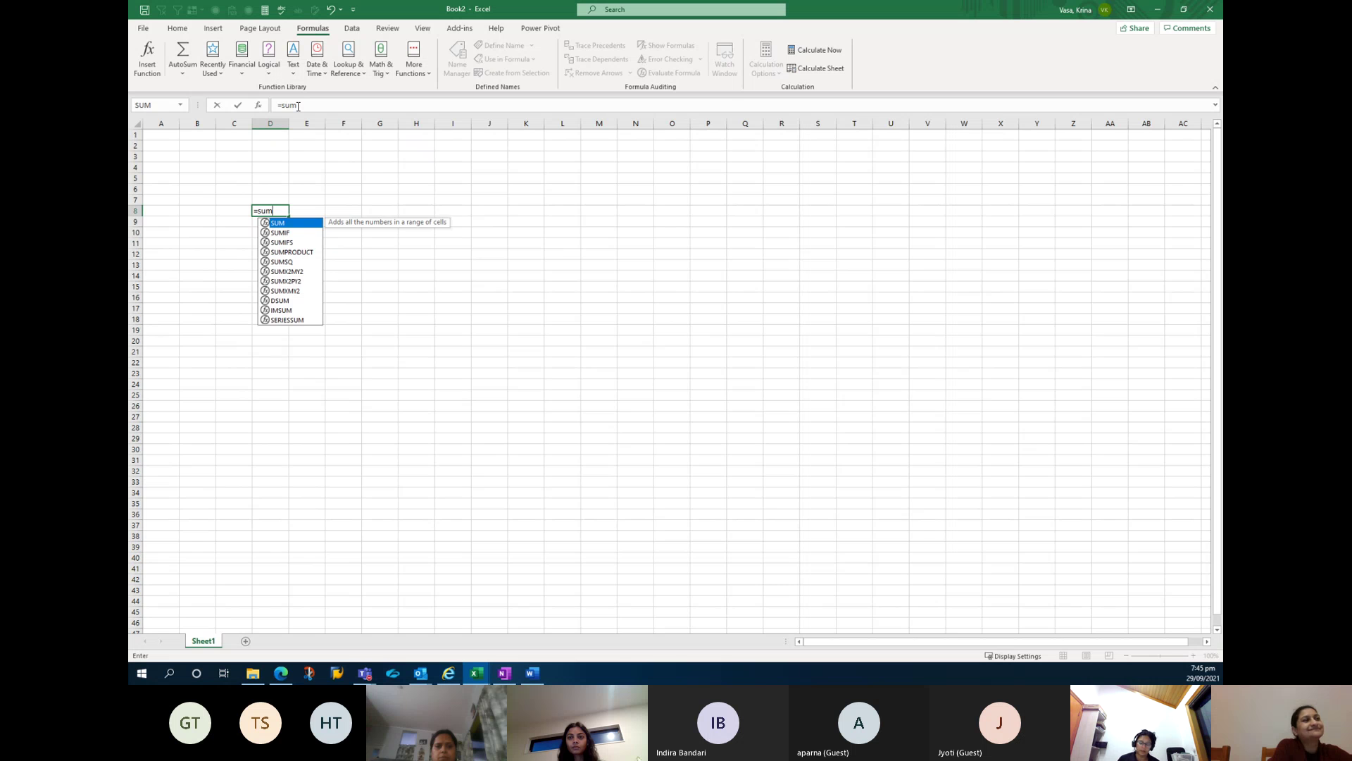
{"action": "key", "text": "Escape"}
{"action": "key", "text": "Escape"}
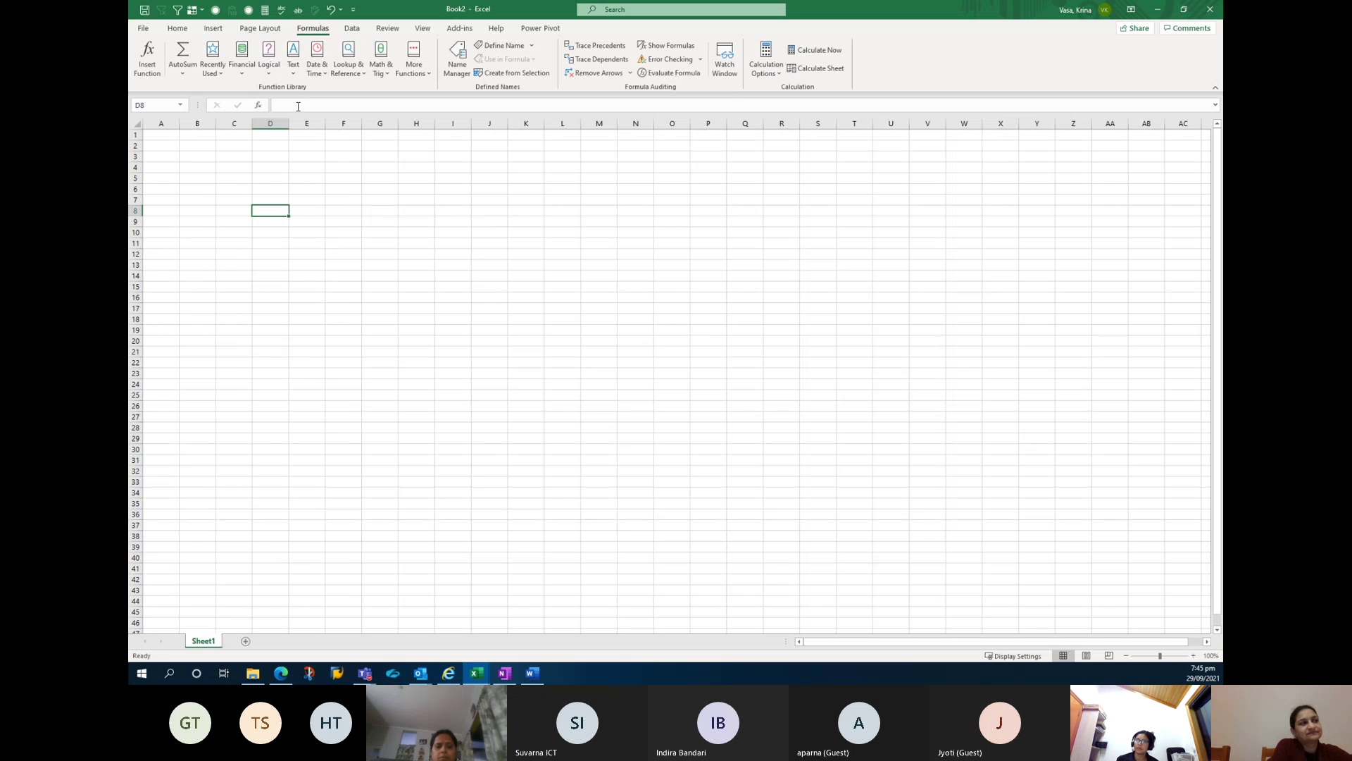
Enter the numbers 2, 5 and 5 in cells D1, D2 and D3.
{"action": "left_click", "coordinate": [279, 140]}
{"action": "type", "text": "2+5+2"}
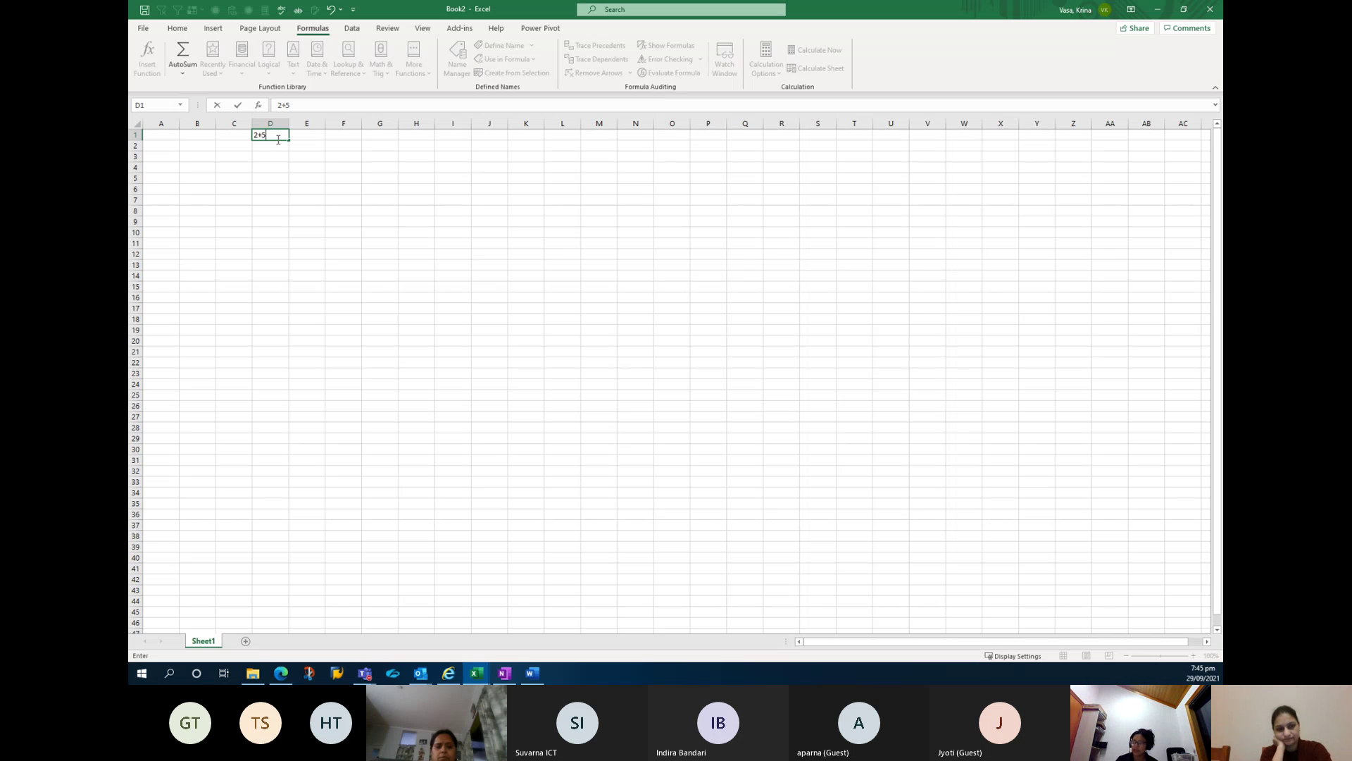
{"action": "key", "text": "BackSpace"}
{"action": "key", "text": "BackSpace"}
{"action": "key", "text": "BackSpace"}
{"action": "key", "text": "BackSpace"}
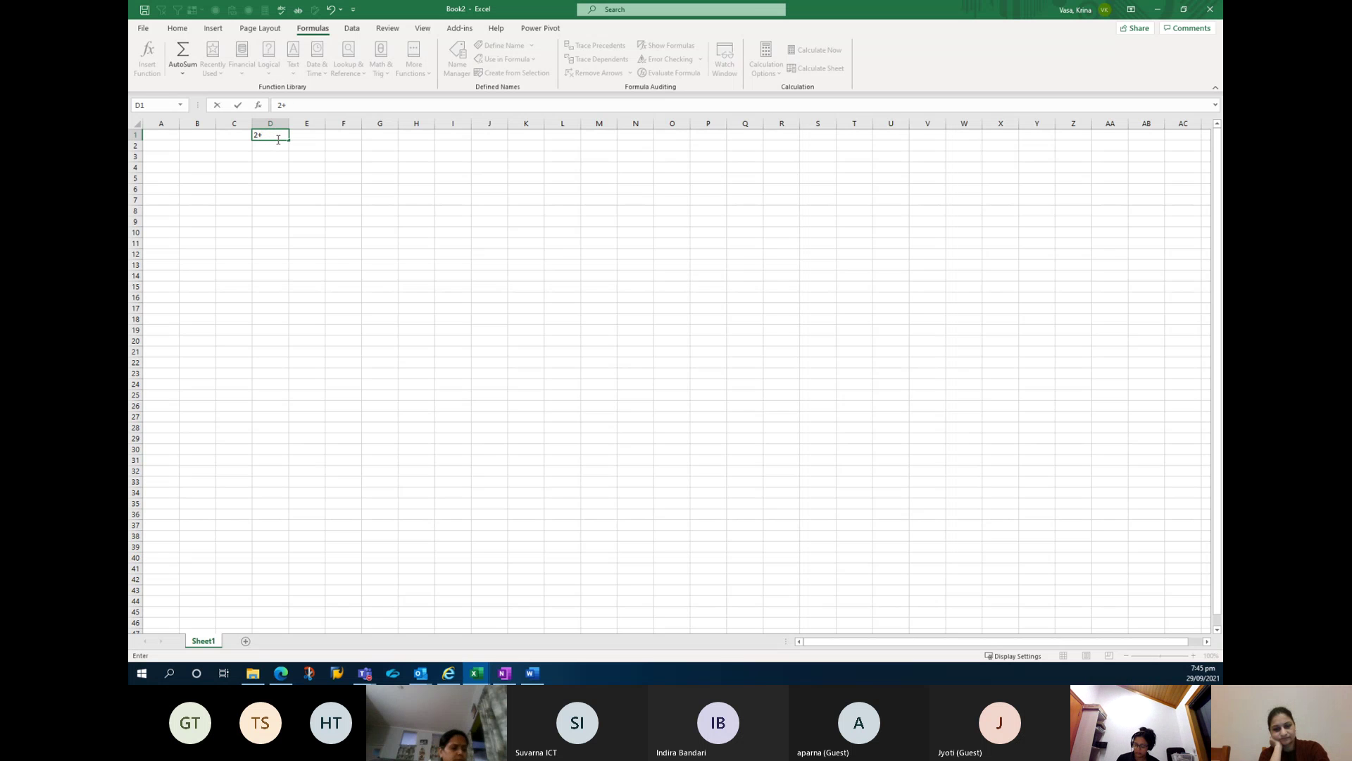
{"action": "key", "text": "Return"}
{"action": "type", "text": "5"}
{"action": "key", "text": "Return"}
{"action": "type", "text": "5"}
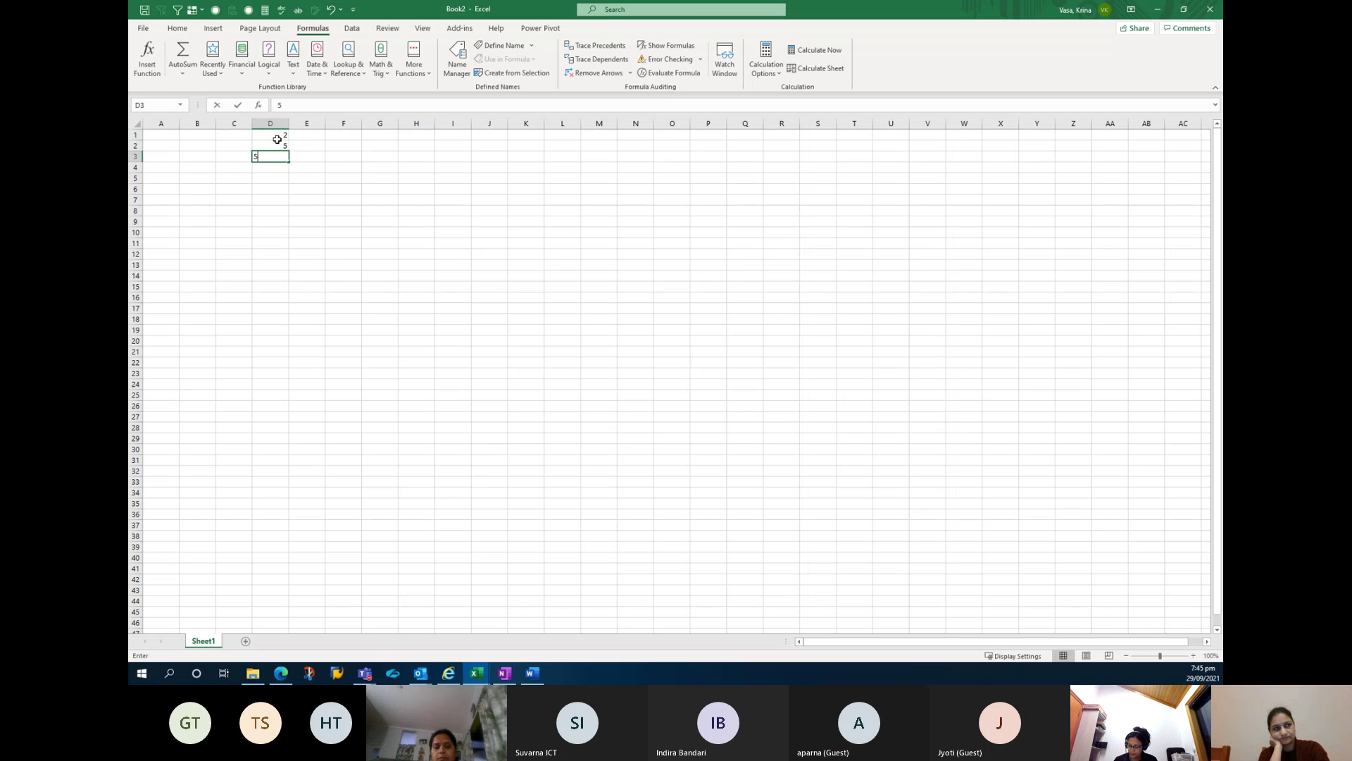
{"action": "key", "text": "Return"}
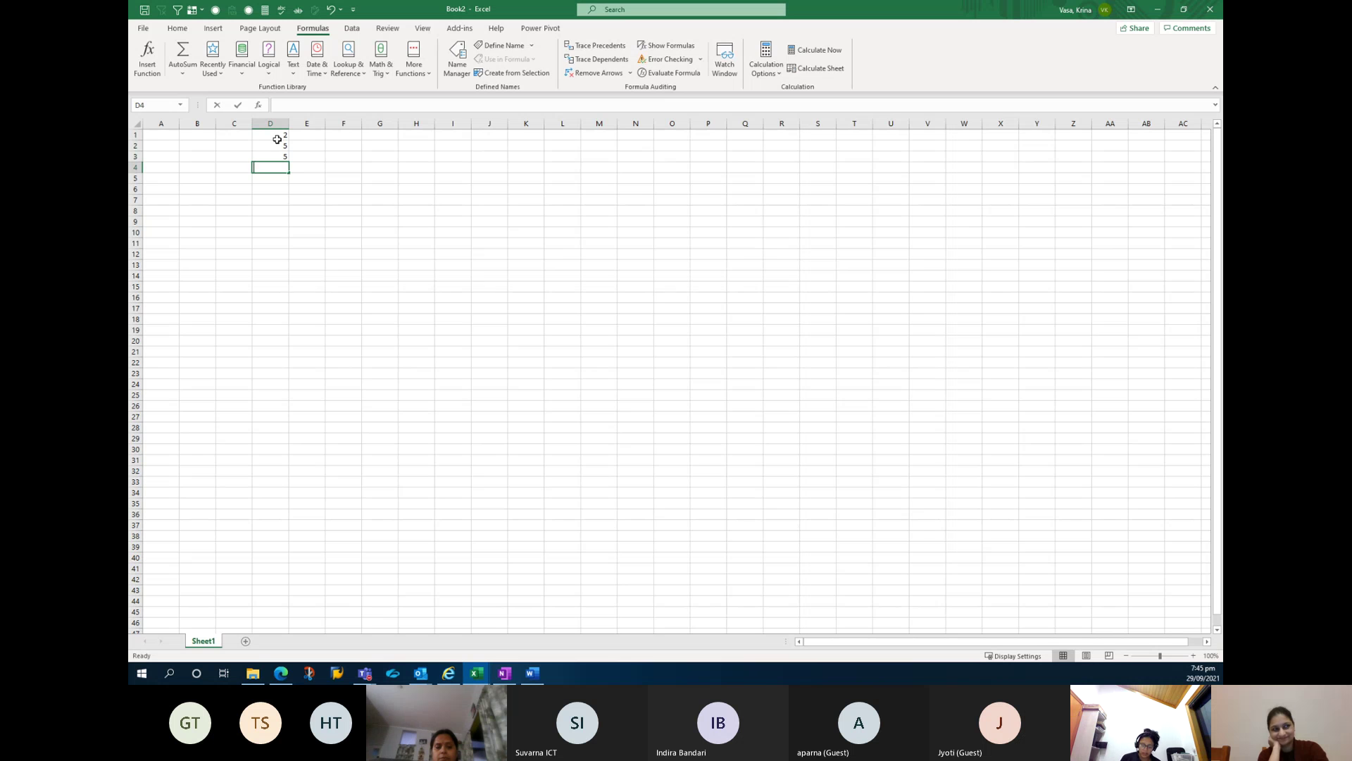
Add up D1 to D3 in cell D4 with the formula =SUM(D1:D3).
{"action": "type", "text": "=SUM("}
{"action": "key", "text": "Up"}
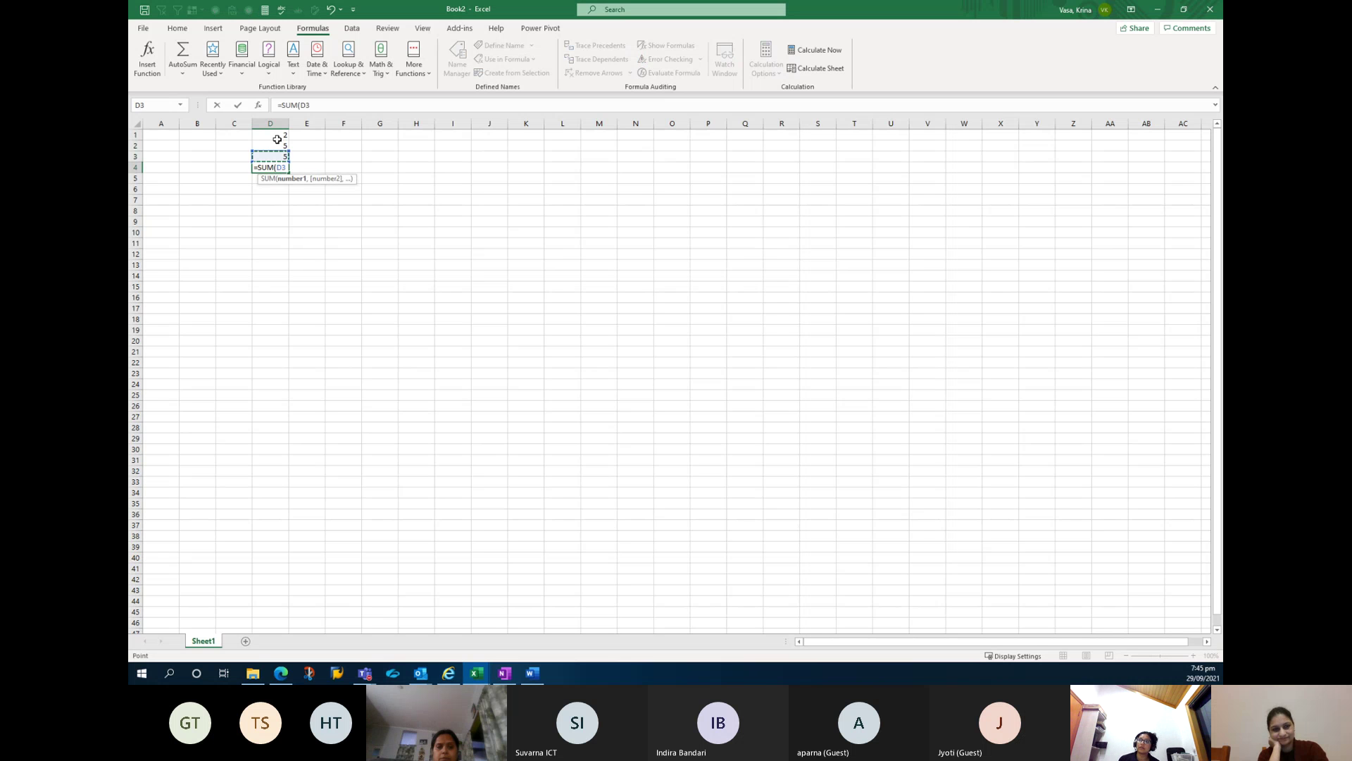
{"action": "key", "text": "shift+Up"}
{"action": "key", "text": "shift+Up"}
{"action": "key", "text": "Return"}
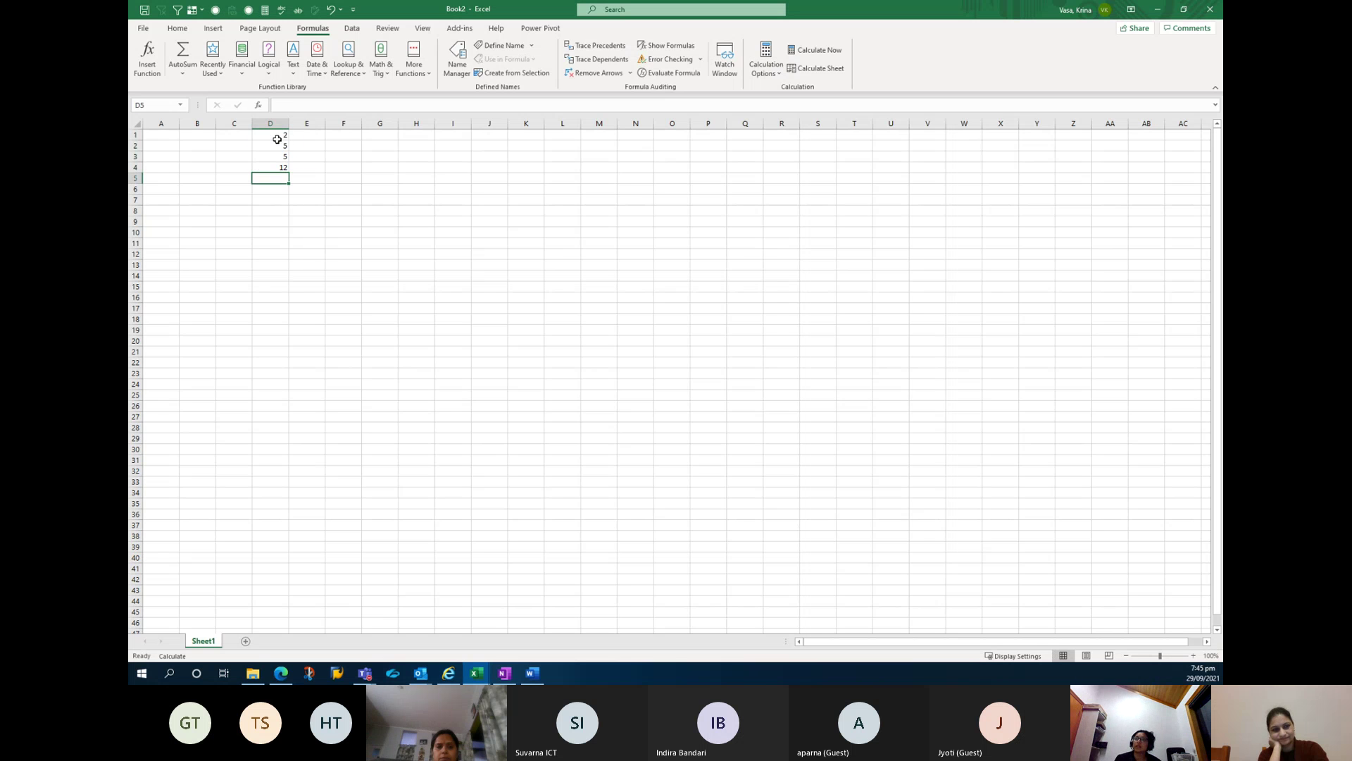
Inspect the SUM formula of cell D4 in the formula bar, and leave editing without changing it.
{"action": "left_click", "coordinate": [273, 167]}
{"action": "triple_click", "coordinate": [333, 113]}
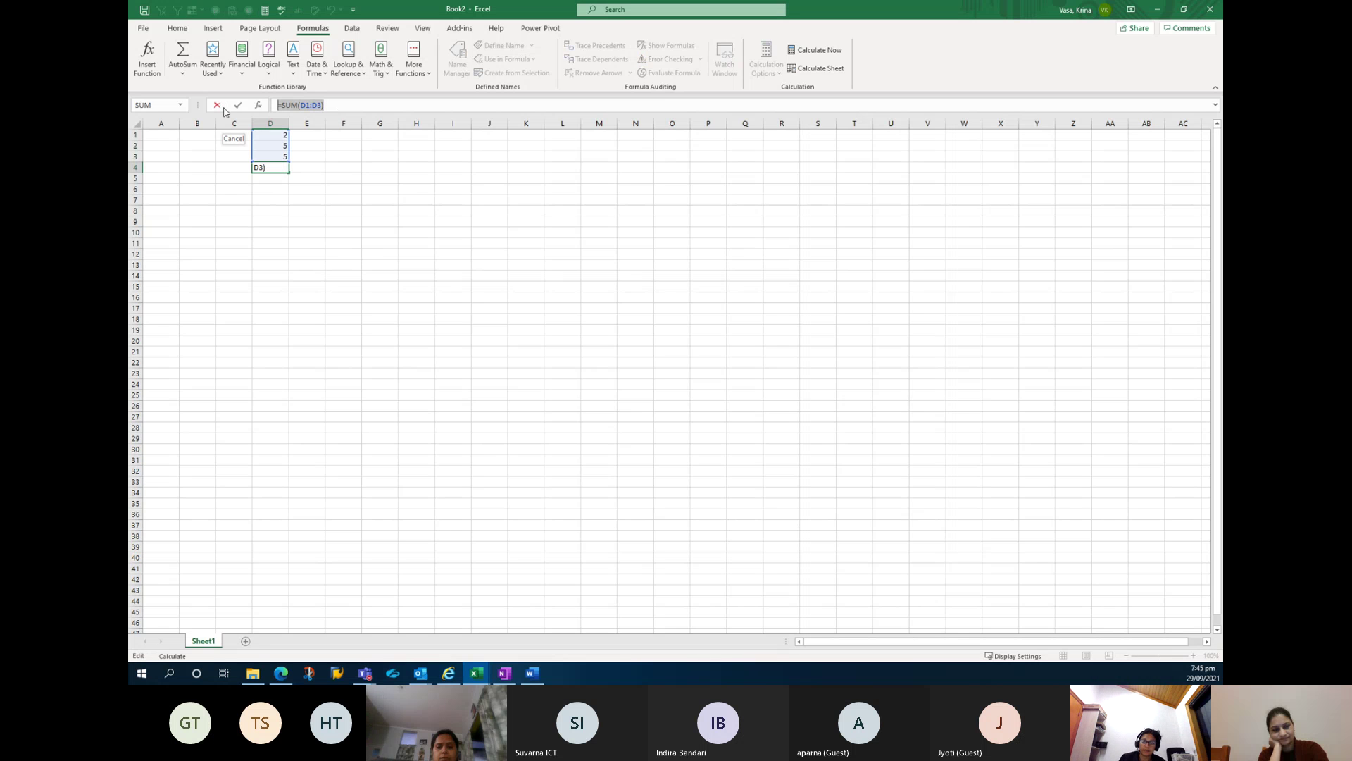
{"action": "left_click", "coordinate": [526, 187]}
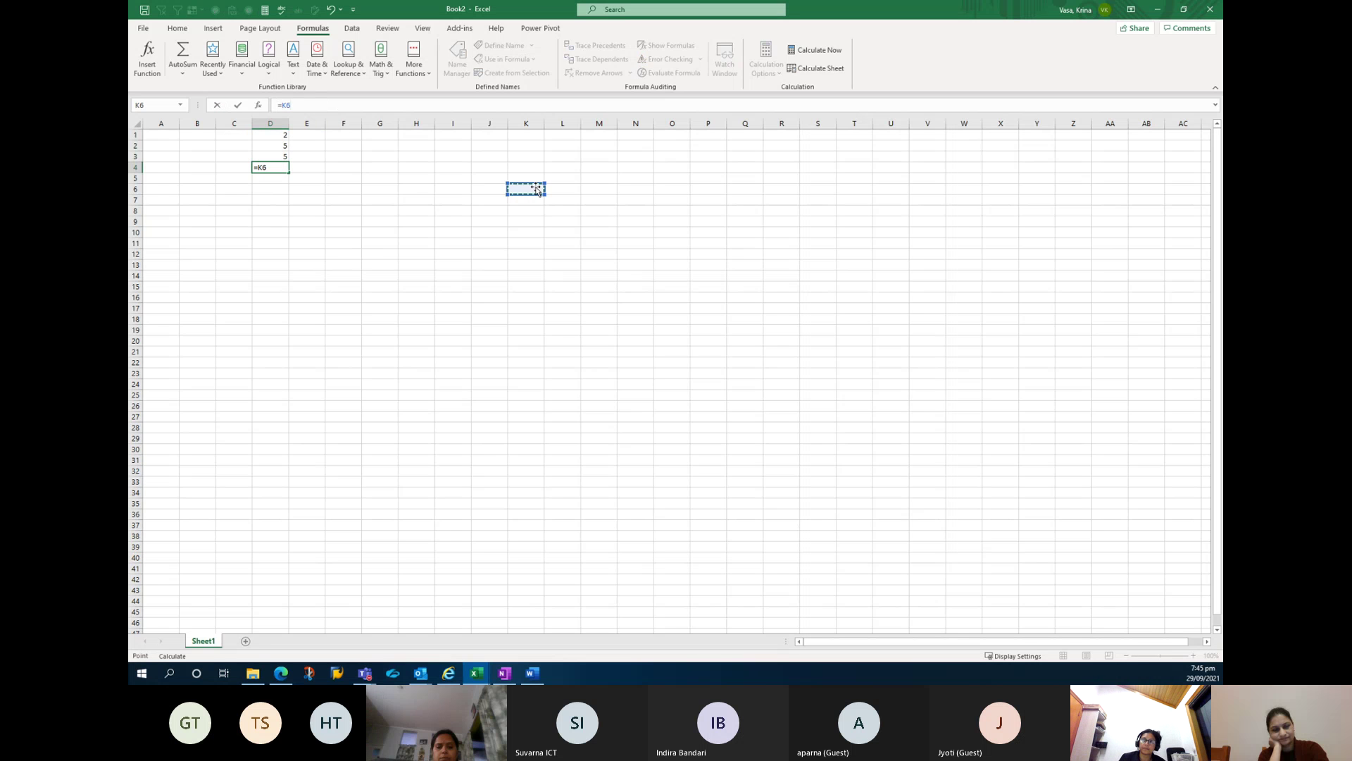
{"action": "key", "text": "Escape"}
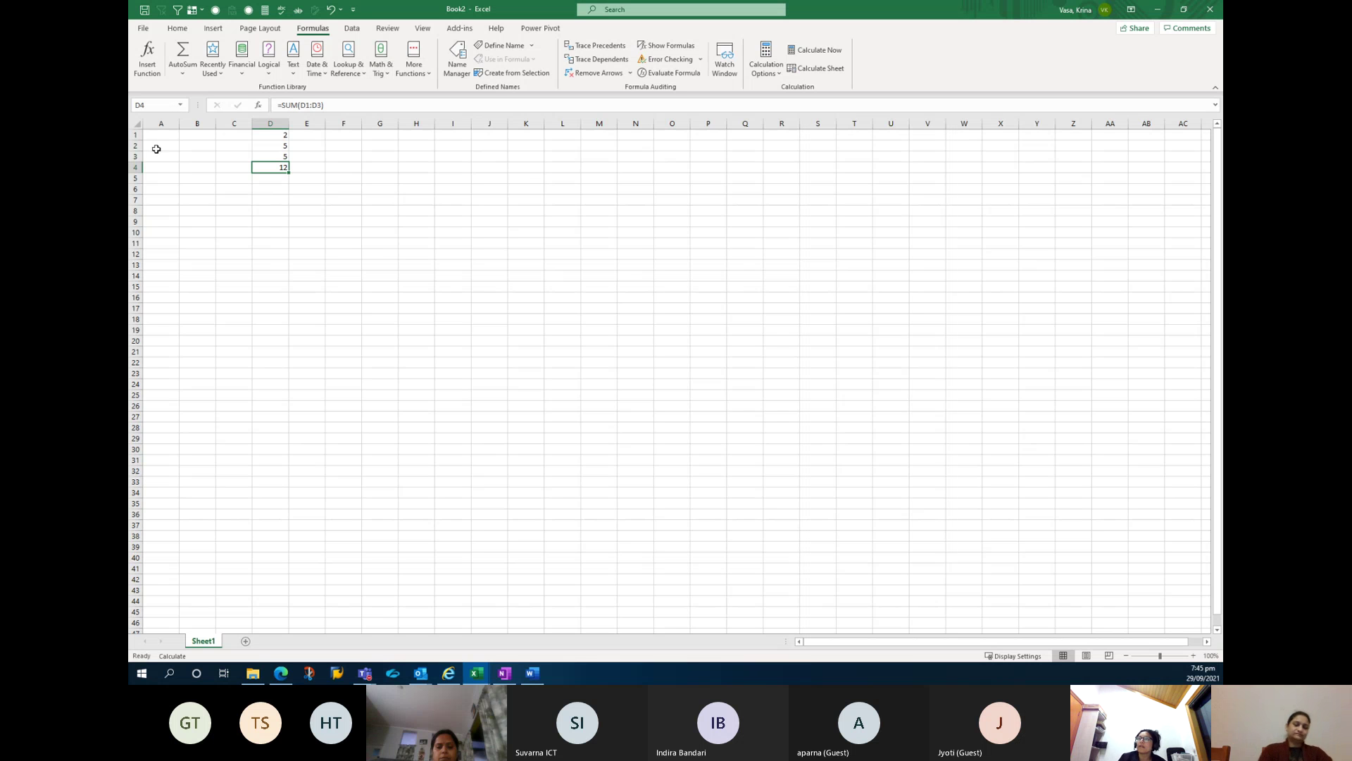
Format the number in D1 as bold, the one in D2 as italic and the one in D3 as underlined.
{"action": "left_click", "coordinate": [176, 31]}
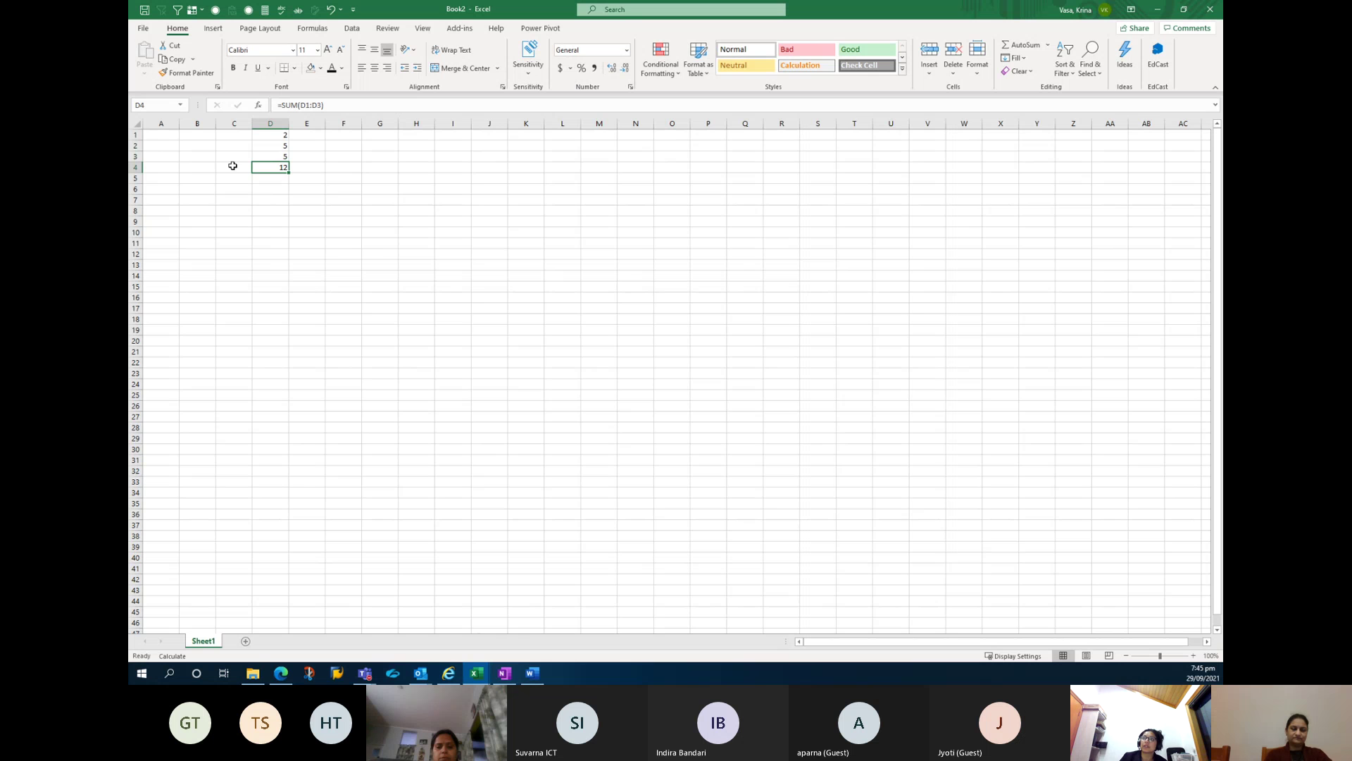
{"action": "left_click", "coordinate": [268, 134]}
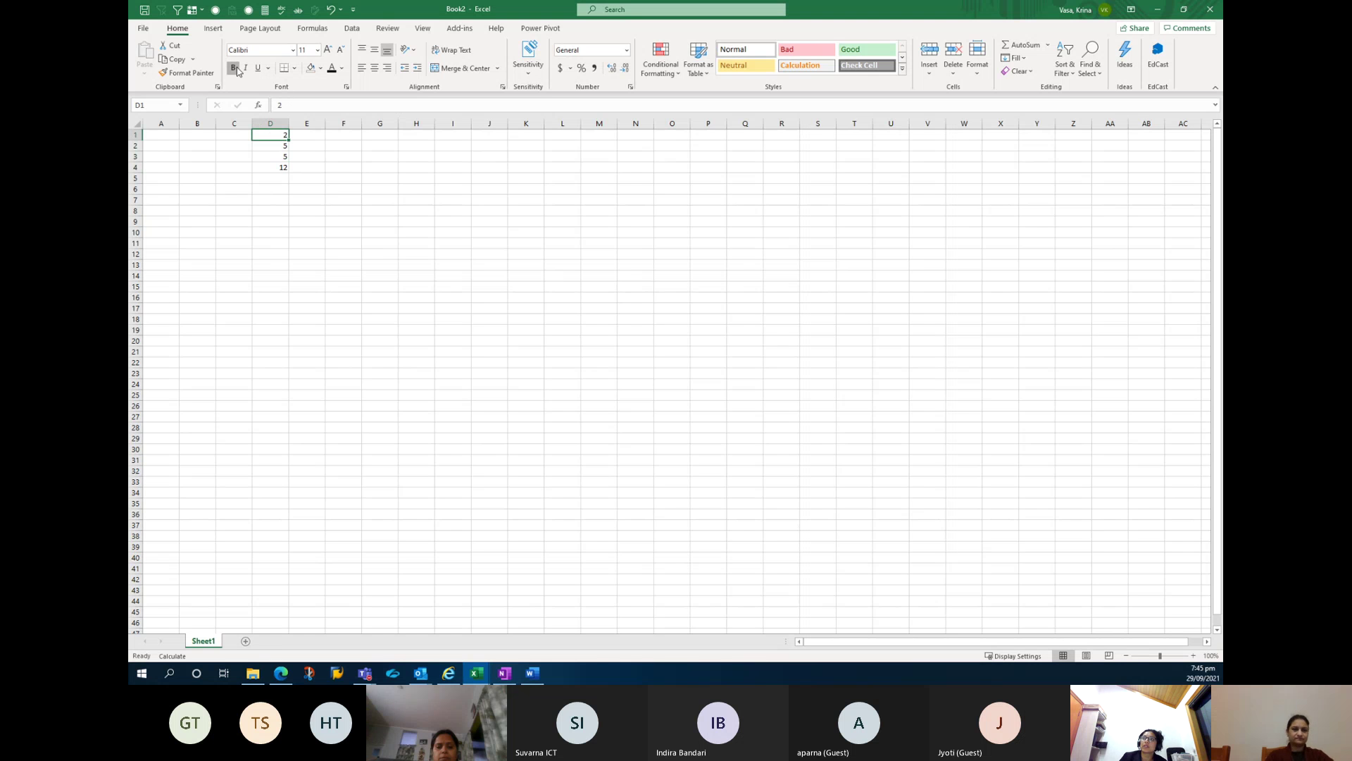
{"action": "left_click", "coordinate": [234, 68]}
{"action": "key", "text": "Down"}
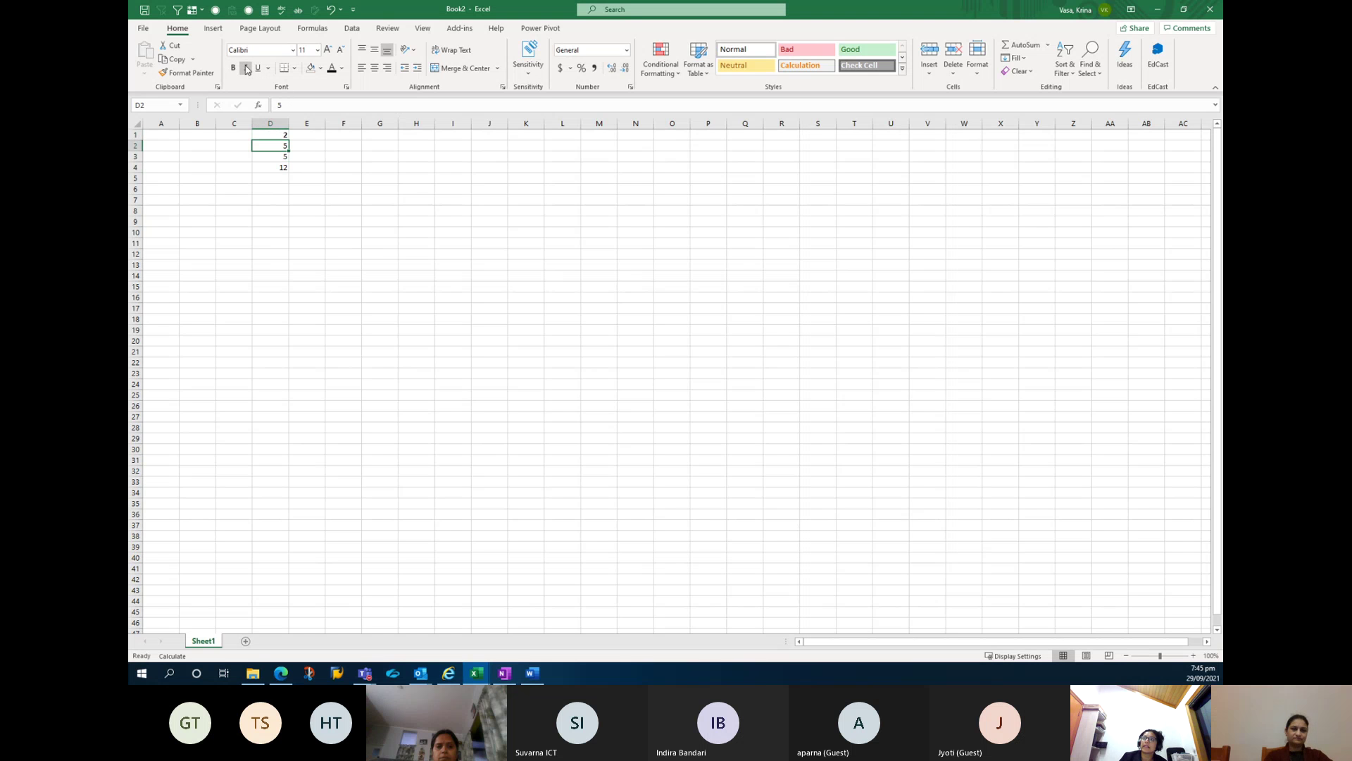
{"action": "left_click", "coordinate": [273, 155]}
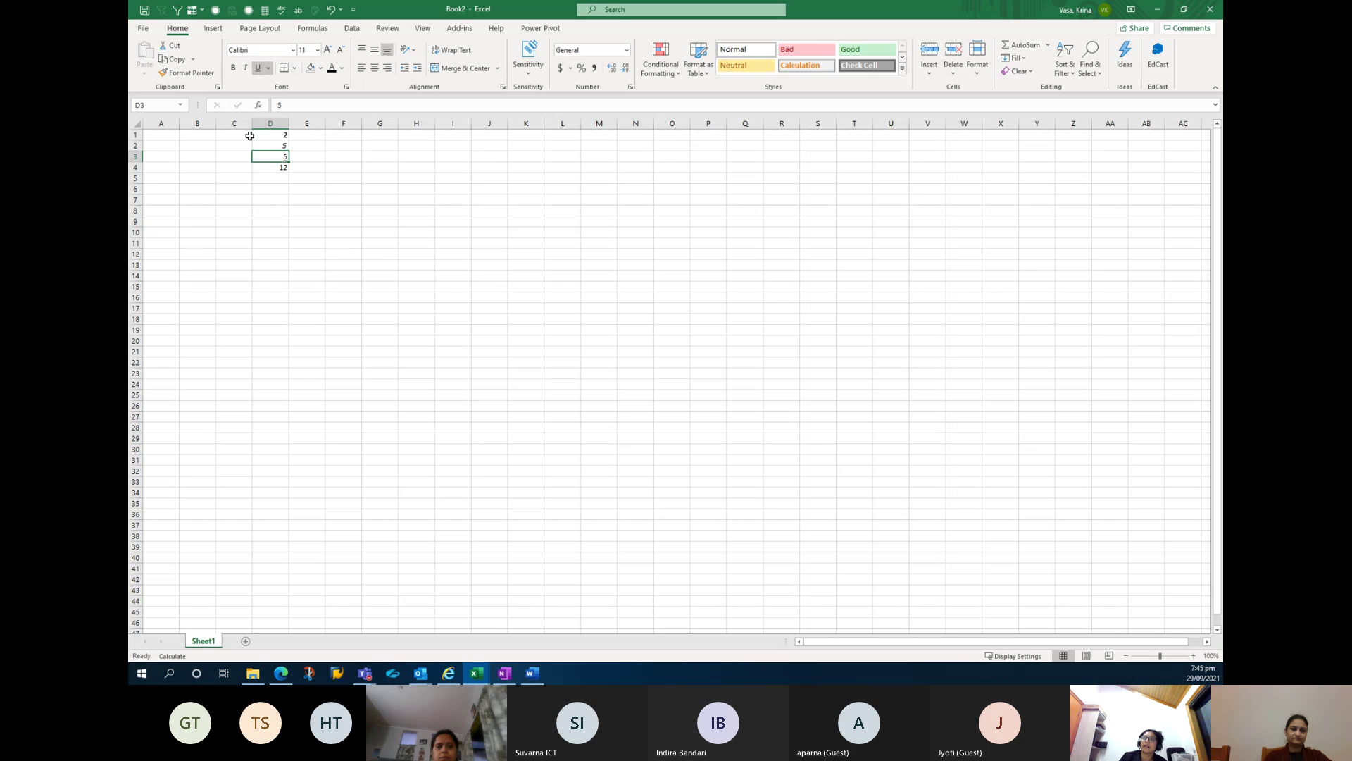
Set the font of cell D3 to Arial monospaced for SAP and its size to 28.
{"action": "left_click", "coordinate": [292, 50]}
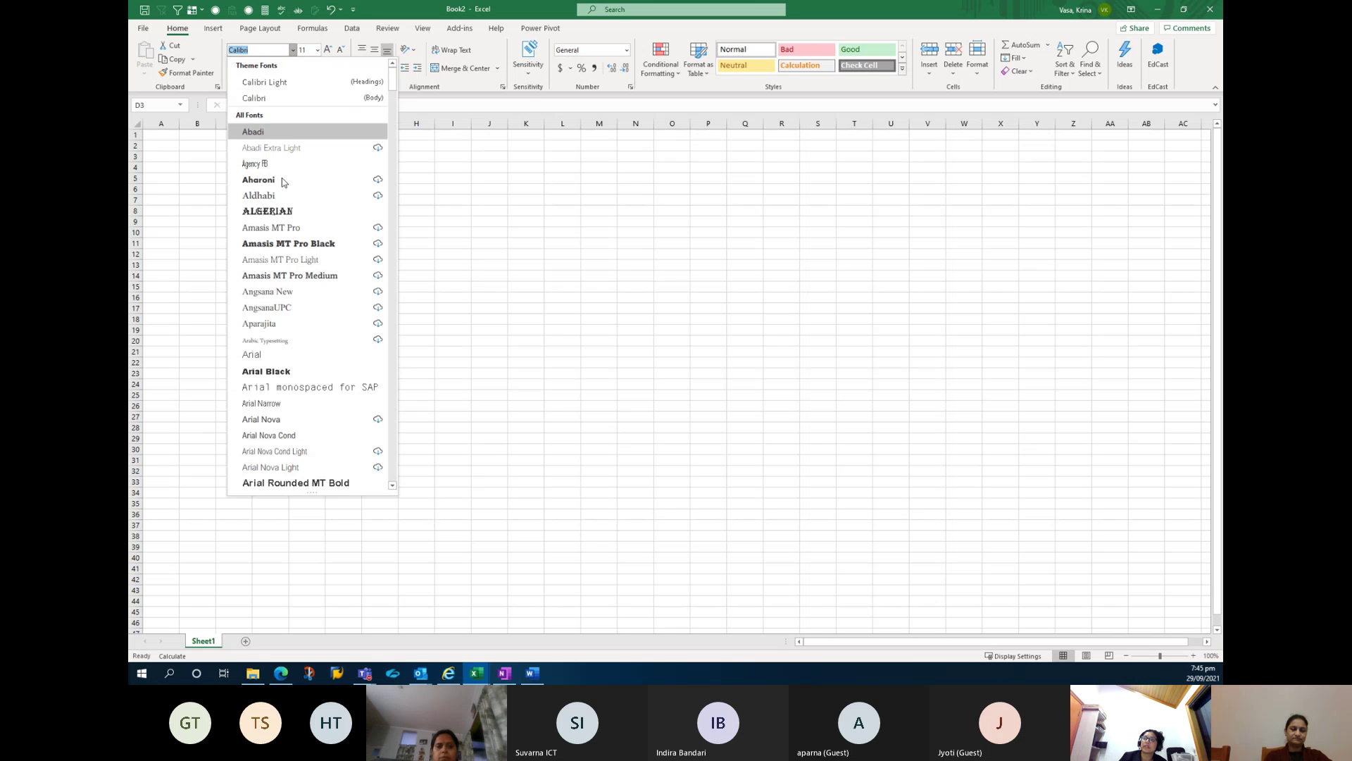
{"action": "left_click", "coordinate": [295, 387]}
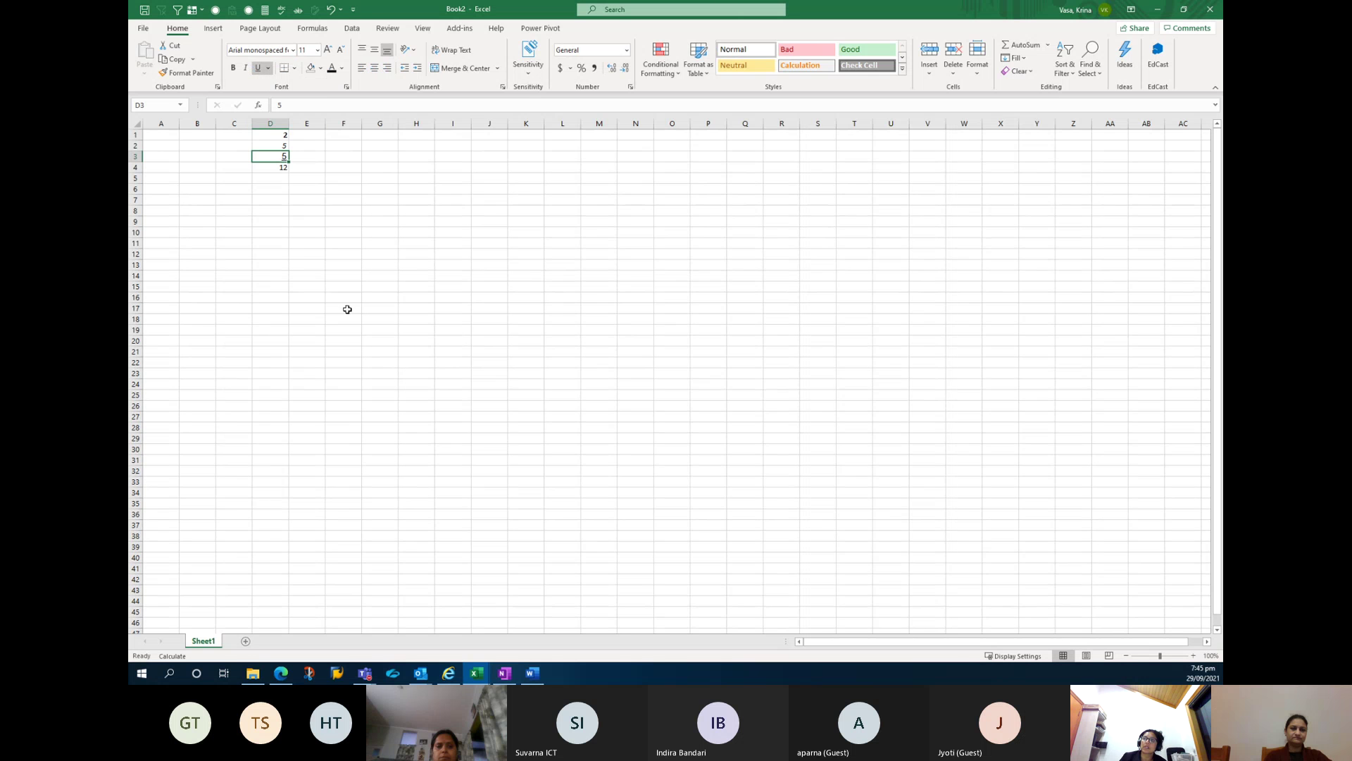
{"action": "left_click", "coordinate": [317, 50]}
{"action": "left_click", "coordinate": [308, 221]}
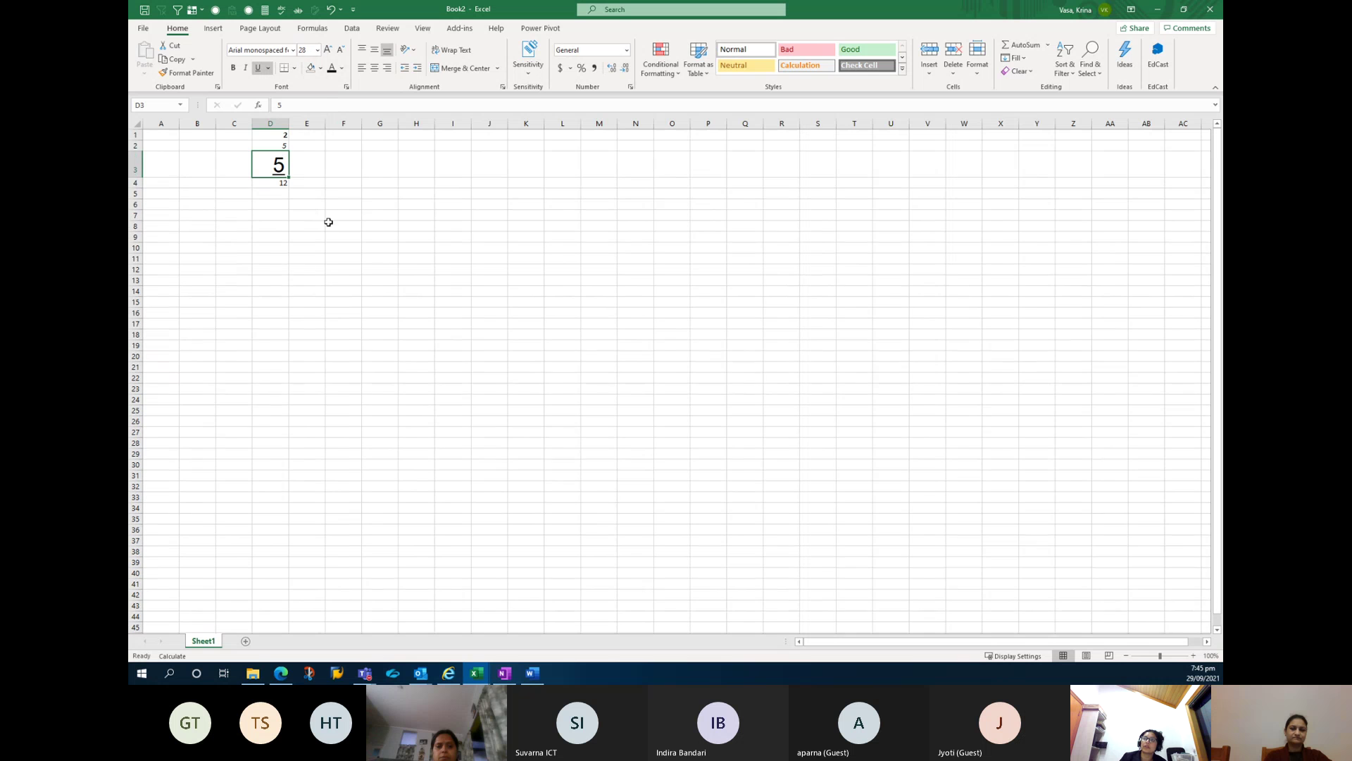
Increase the font size of cell D3 in steps beyond 48, and reduce it in steps to 26.
{"action": "left_click", "coordinate": [329, 50]}
{"action": "left_click", "coordinate": [328, 50]}
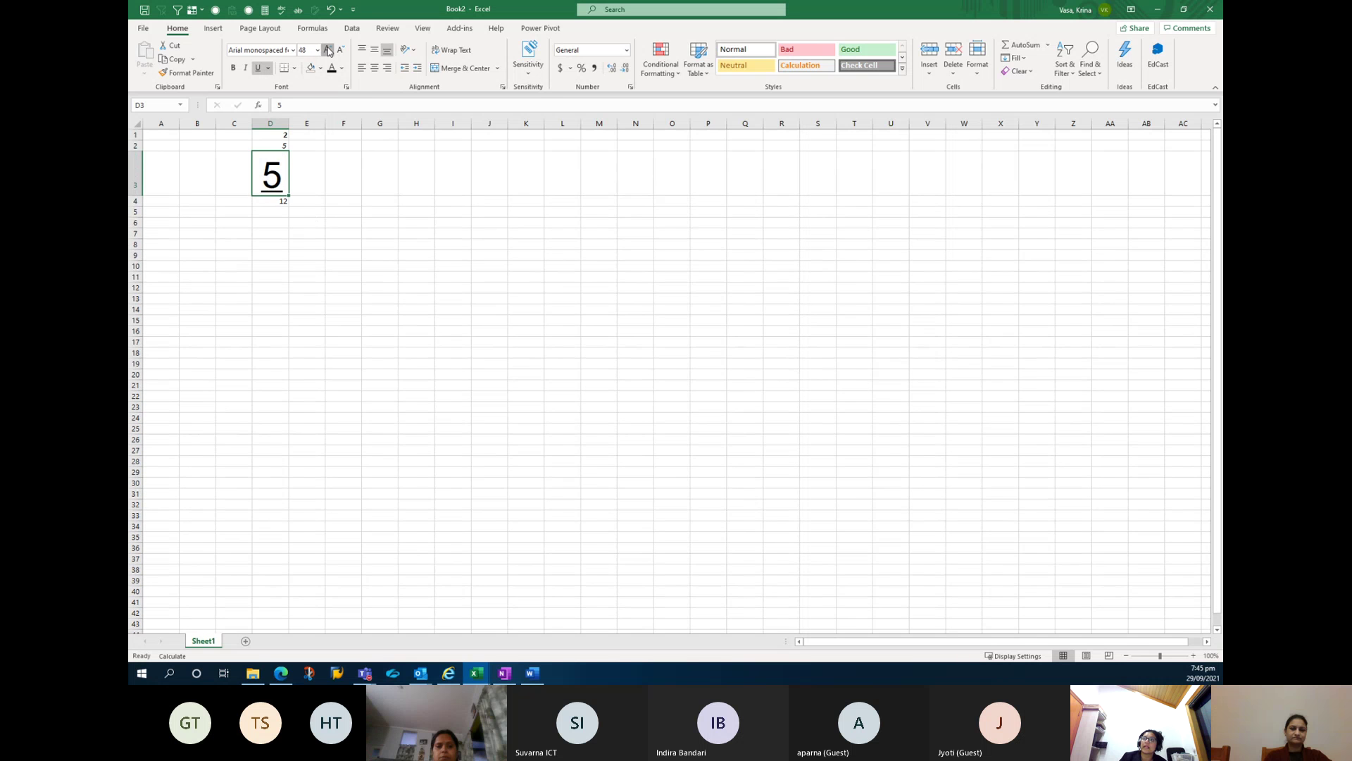
{"action": "left_click", "coordinate": [329, 50]}
{"action": "left_click", "coordinate": [341, 50]}
{"action": "left_click", "coordinate": [341, 50]}
{"action": "left_click", "coordinate": [341, 50]}
{"action": "left_click", "coordinate": [341, 50]}
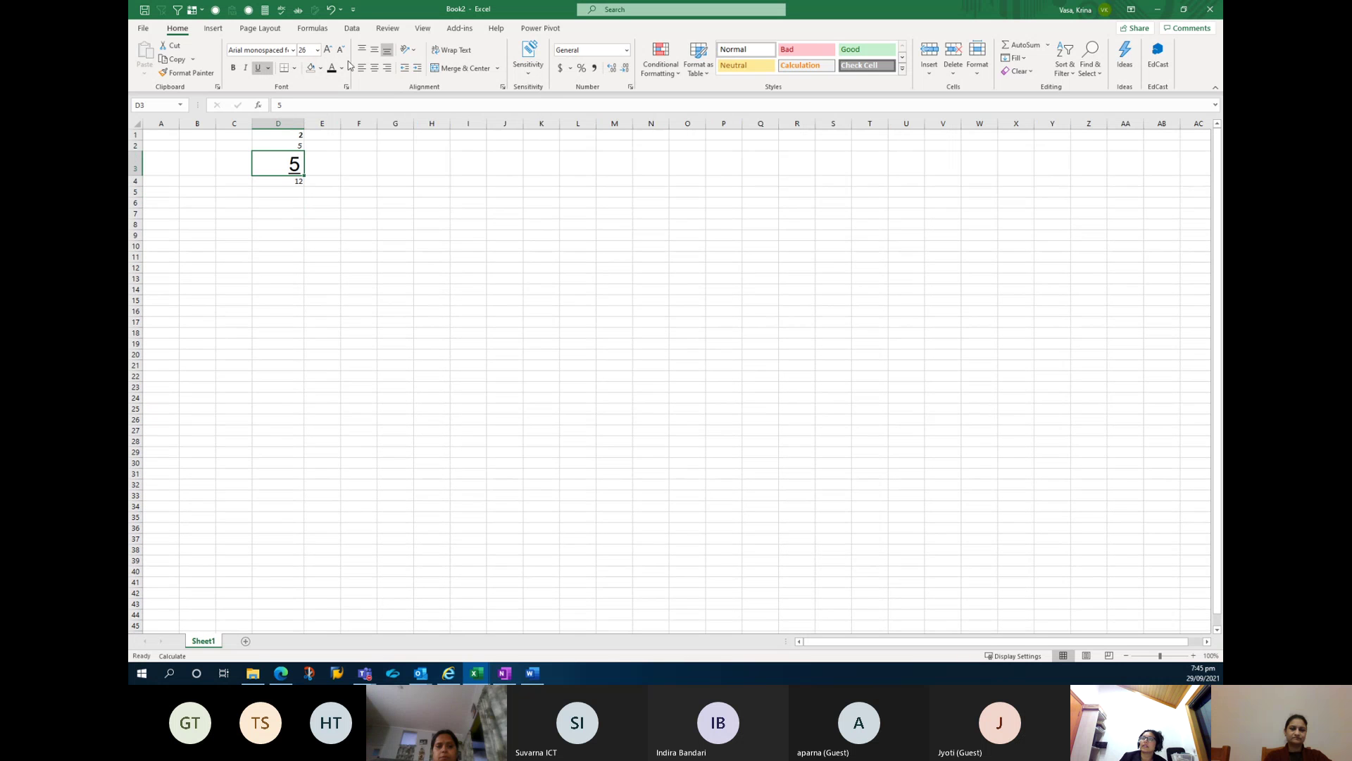
Make row 3 taller, and align the number in D3 vertically to the top, middle and bottom in turn.
{"action": "left_click", "coordinate": [362, 50]}
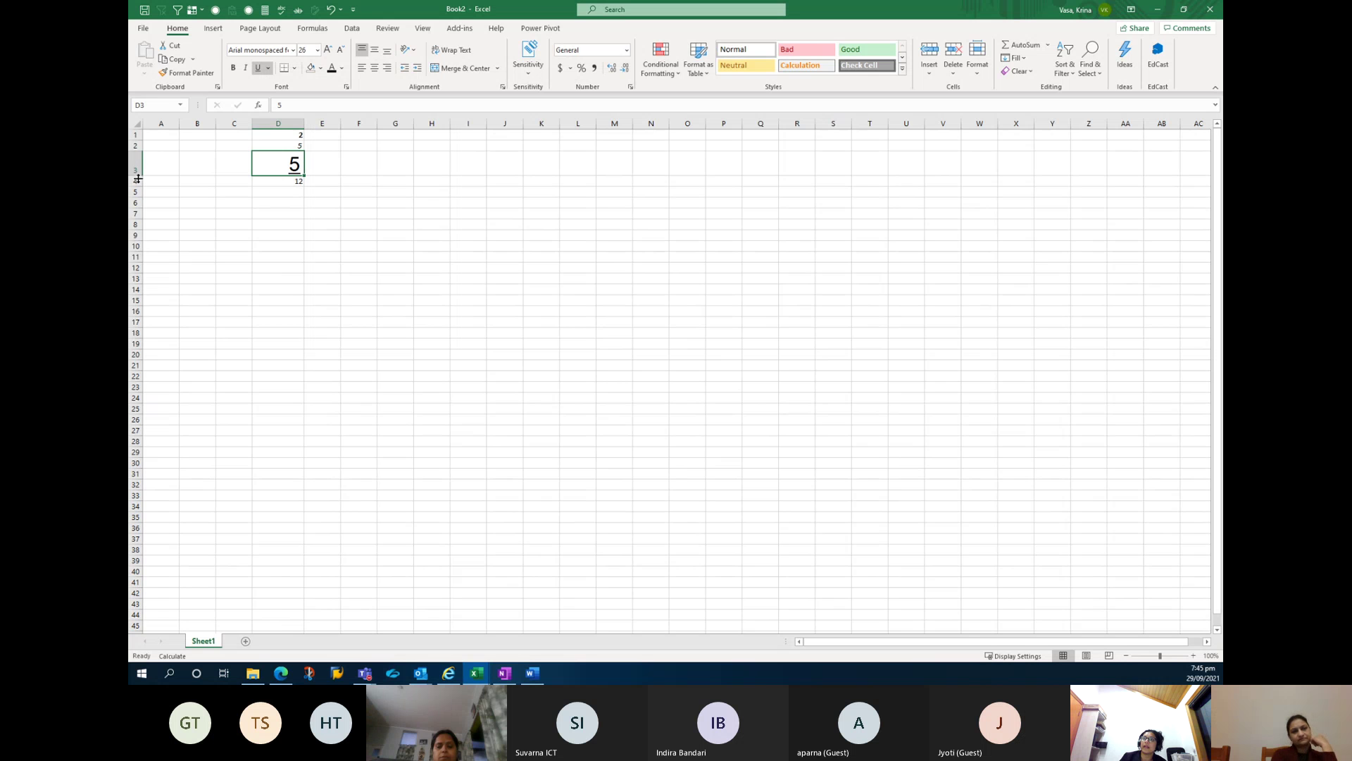
{"action": "left_click_drag", "start_coordinate": [138, 178], "coordinate": [138, 223]}
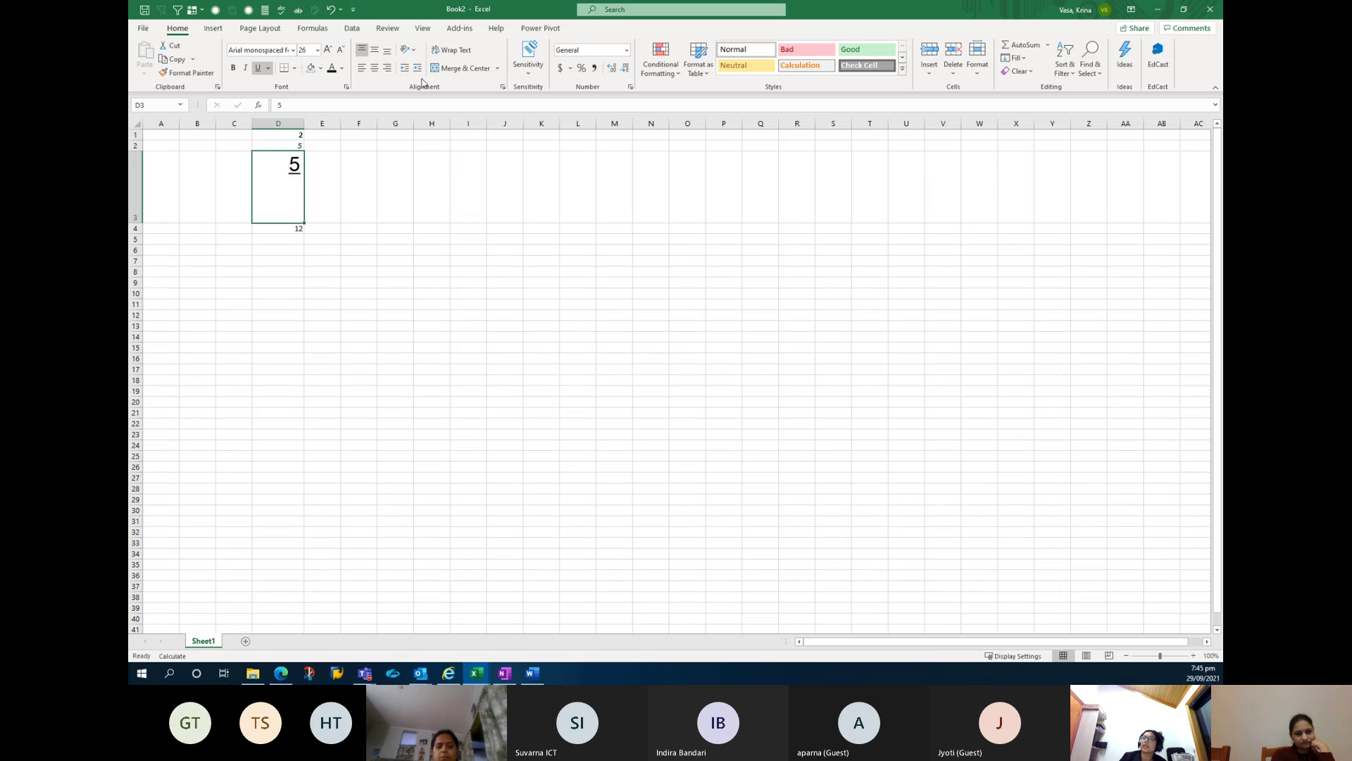
{"action": "left_click", "coordinate": [374, 51]}
{"action": "left_click", "coordinate": [386, 52]}
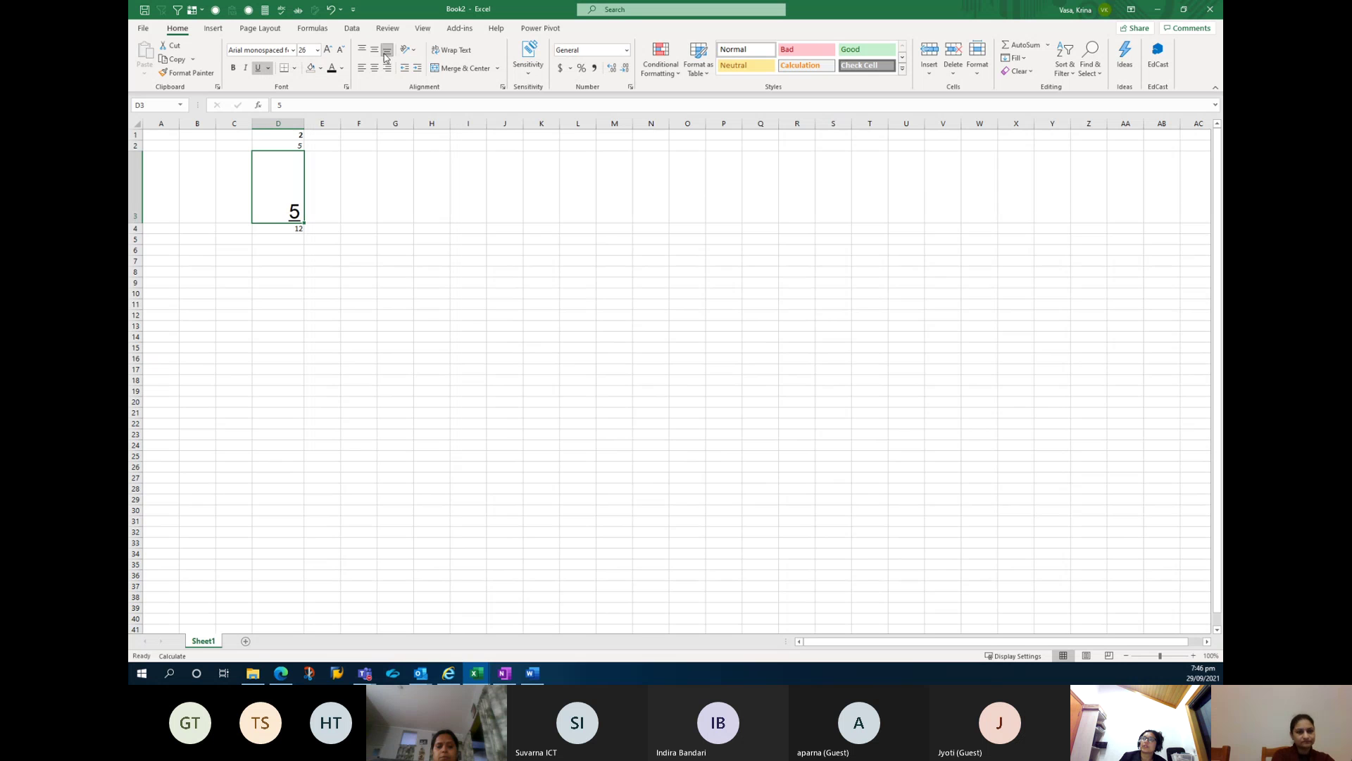
Align the number in D3 horizontally to the center, left and right in turn, and set its vertical alignment to middle.
{"action": "left_click", "coordinate": [374, 68]}
{"action": "left_click", "coordinate": [361, 67]}
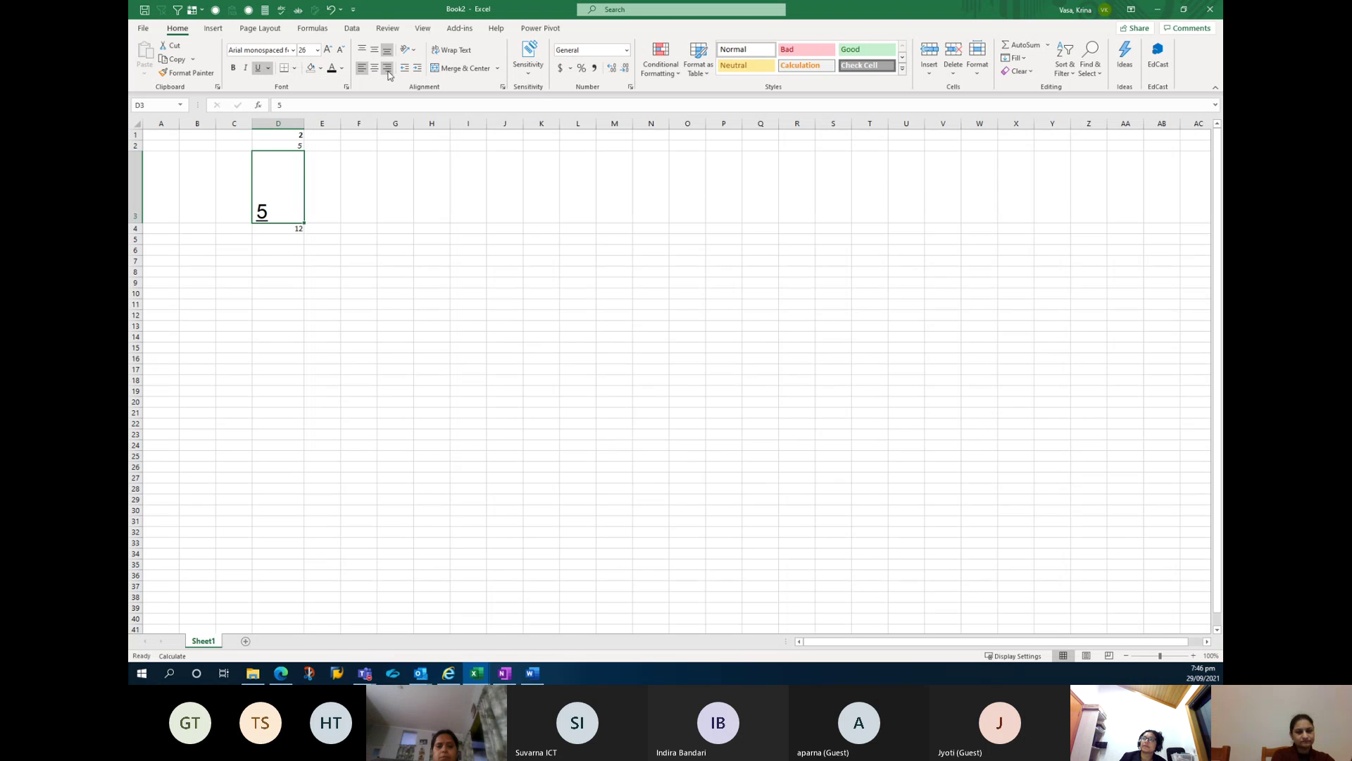
{"action": "left_click", "coordinate": [387, 68]}
{"action": "left_click", "coordinate": [375, 49]}
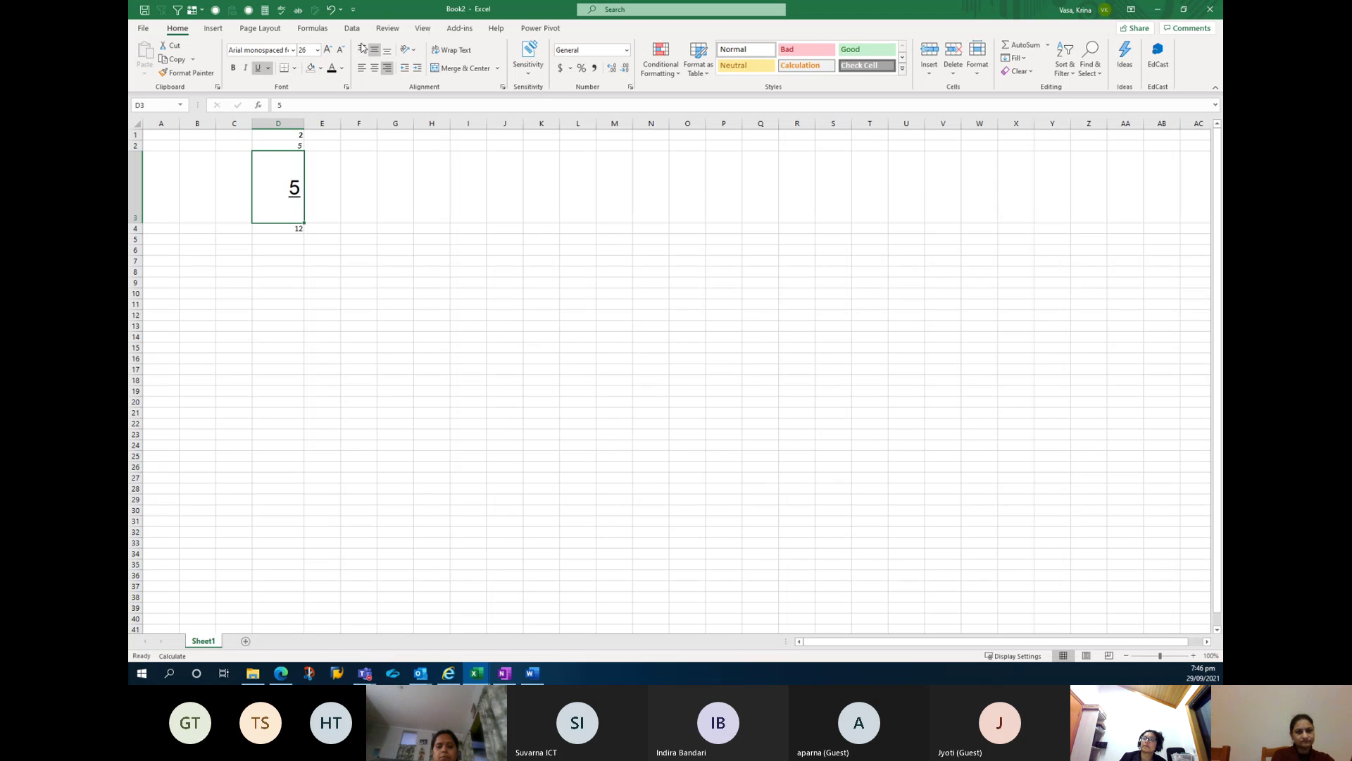
Angle the number in D3 clockwise and turn on text wrapping for that cell.
{"action": "left_click", "coordinate": [408, 50]}
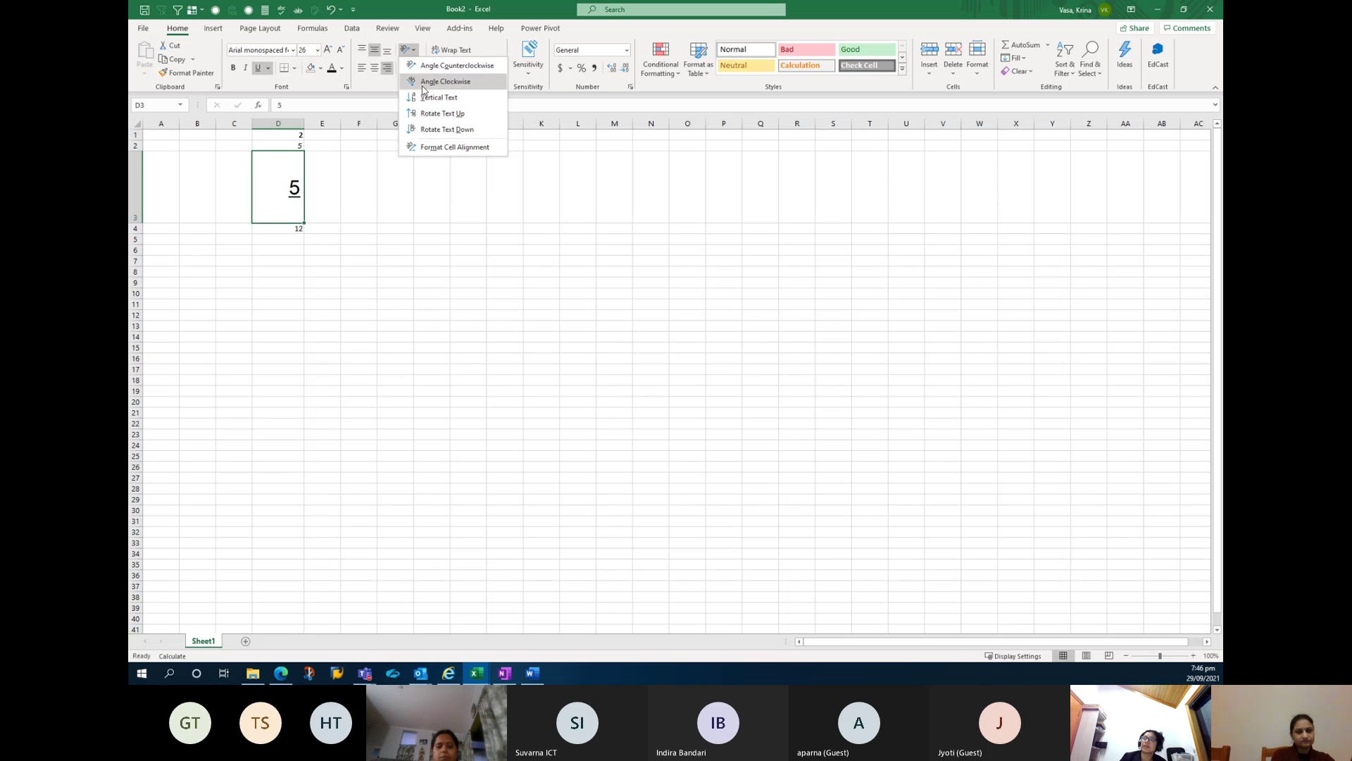
{"action": "left_click", "coordinate": [433, 81]}
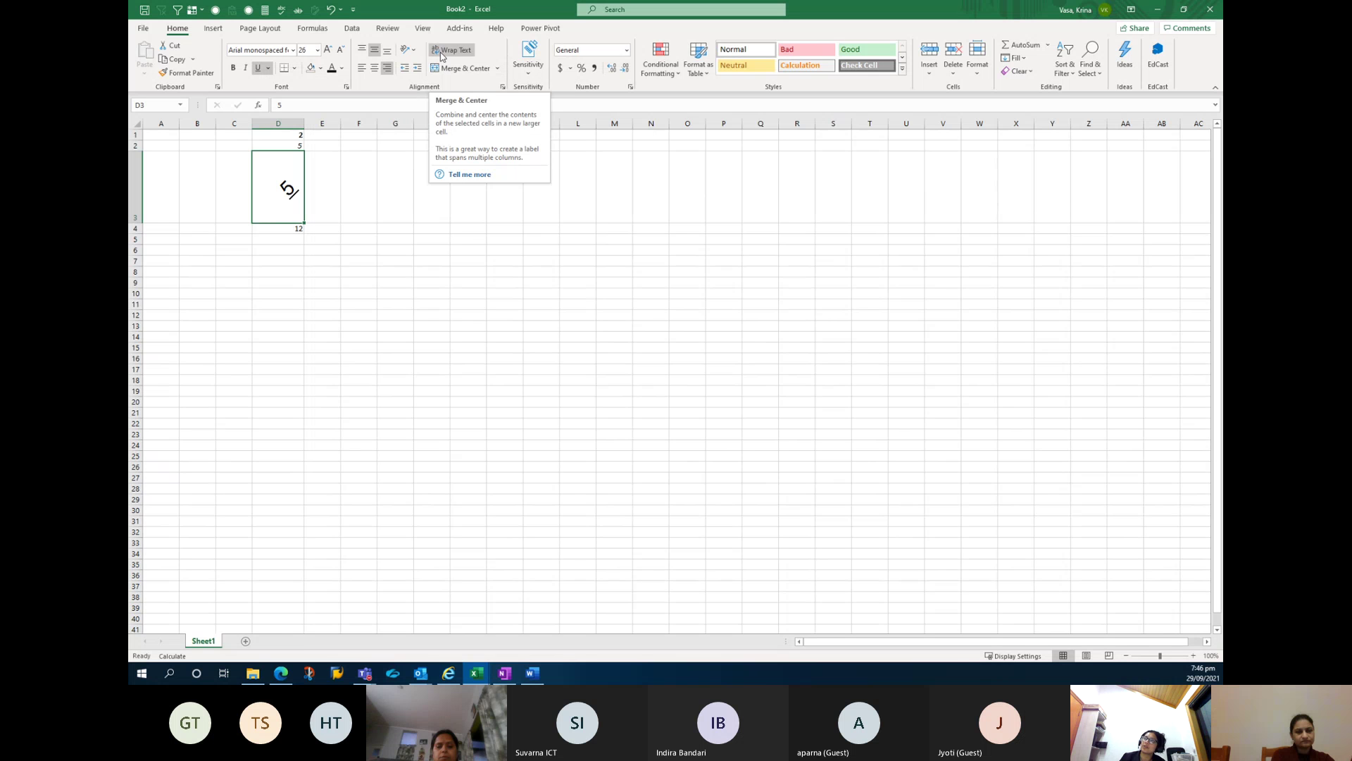
{"action": "left_click", "coordinate": [442, 55]}
Try Merge & Center on cells D1 to D3, keeping only the upper value, and undo the merge.
{"action": "left_click_drag", "start_coordinate": [291, 134], "coordinate": [287, 188]}
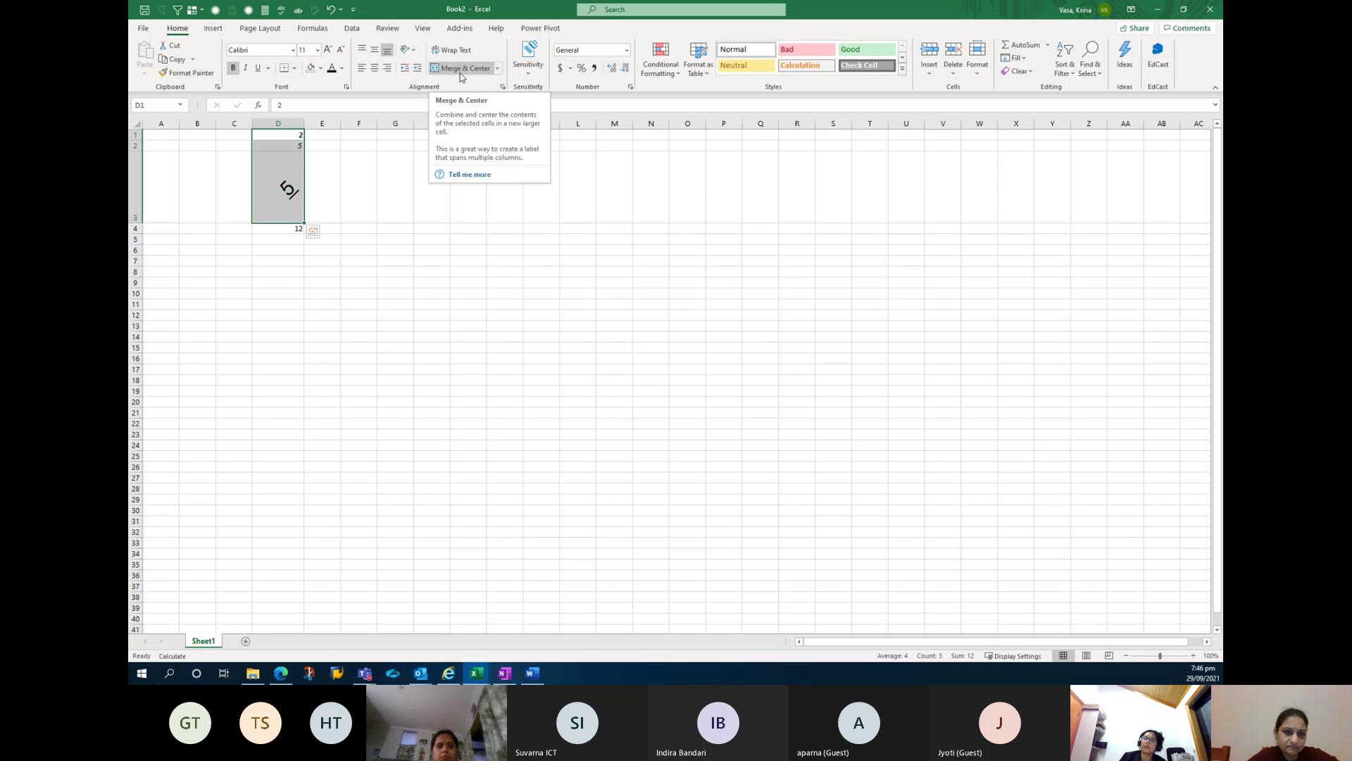
{"action": "left_click", "coordinate": [283, 134]}
{"action": "left_click_drag", "start_coordinate": [284, 144], "coordinate": [290, 190]}
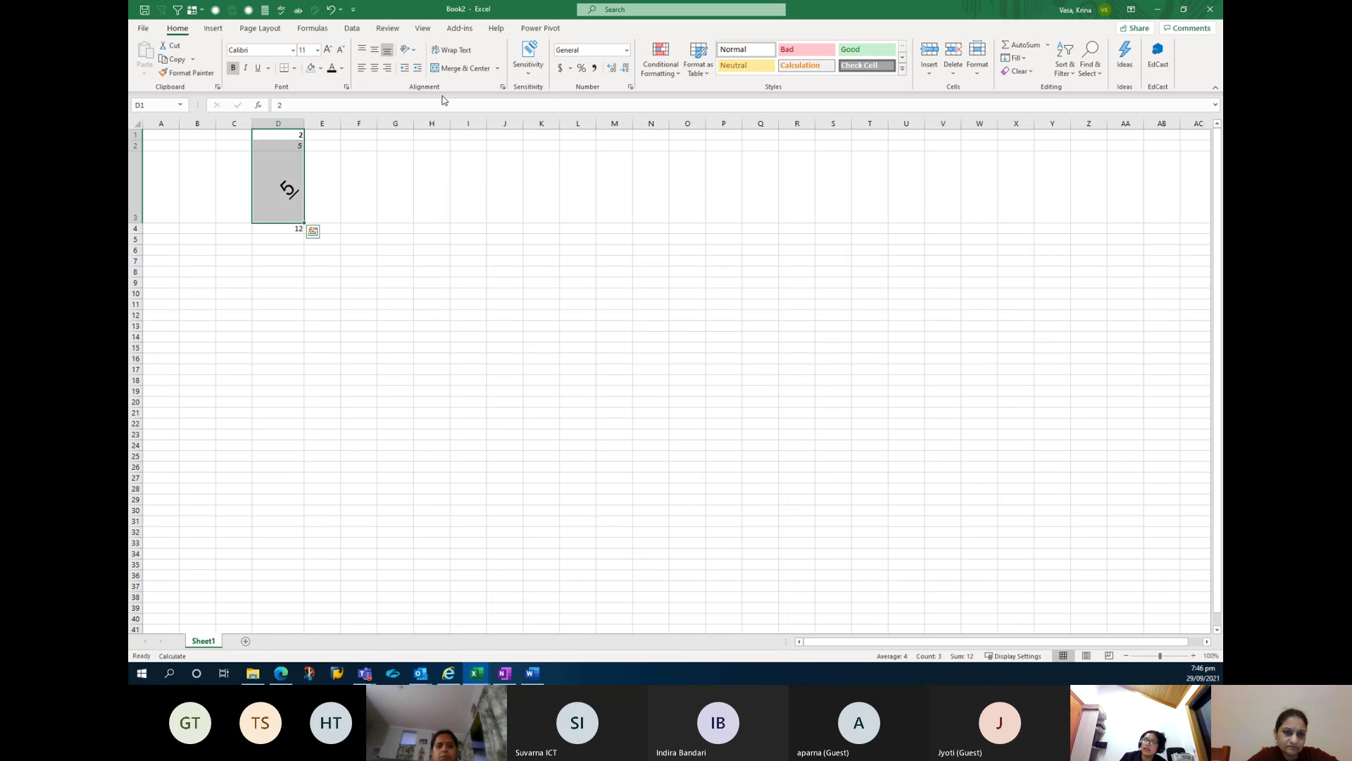
{"action": "left_click", "coordinate": [463, 70]}
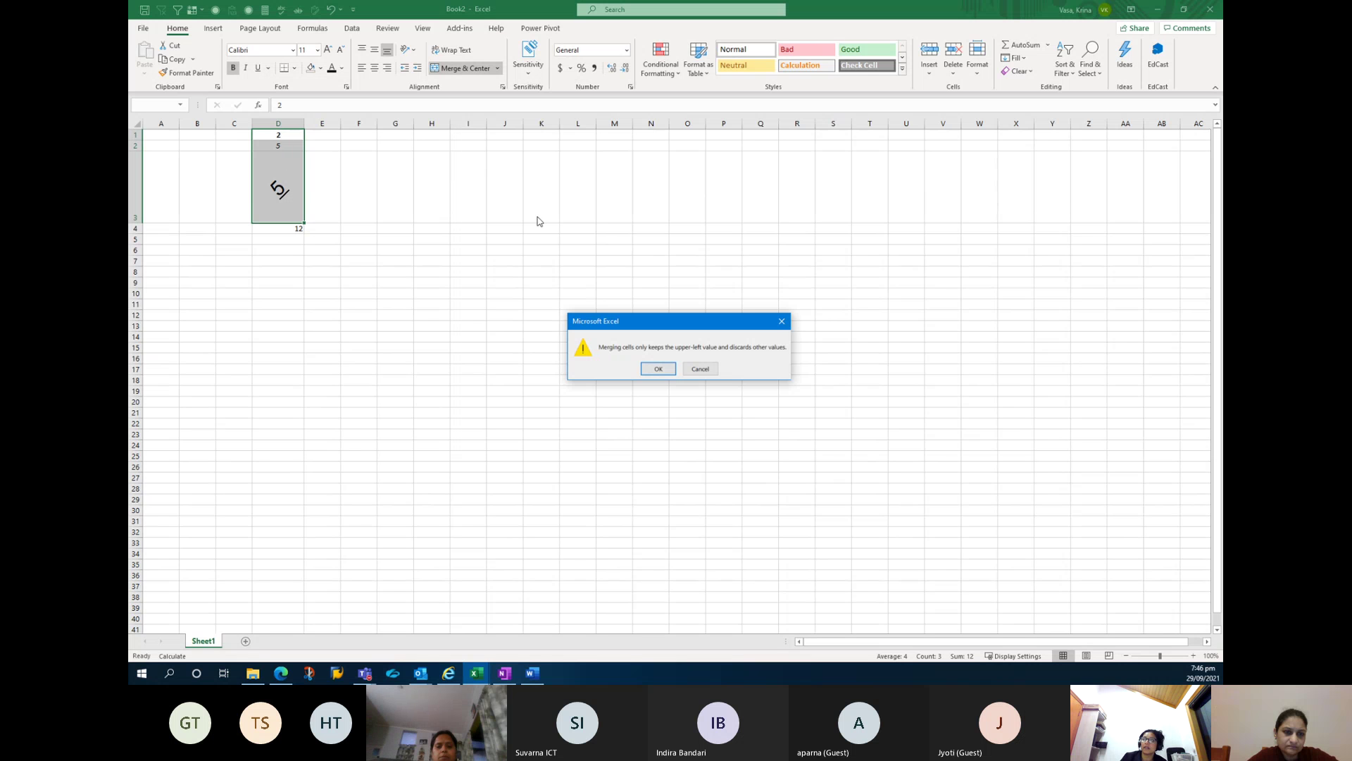
{"action": "left_click", "coordinate": [700, 369]}
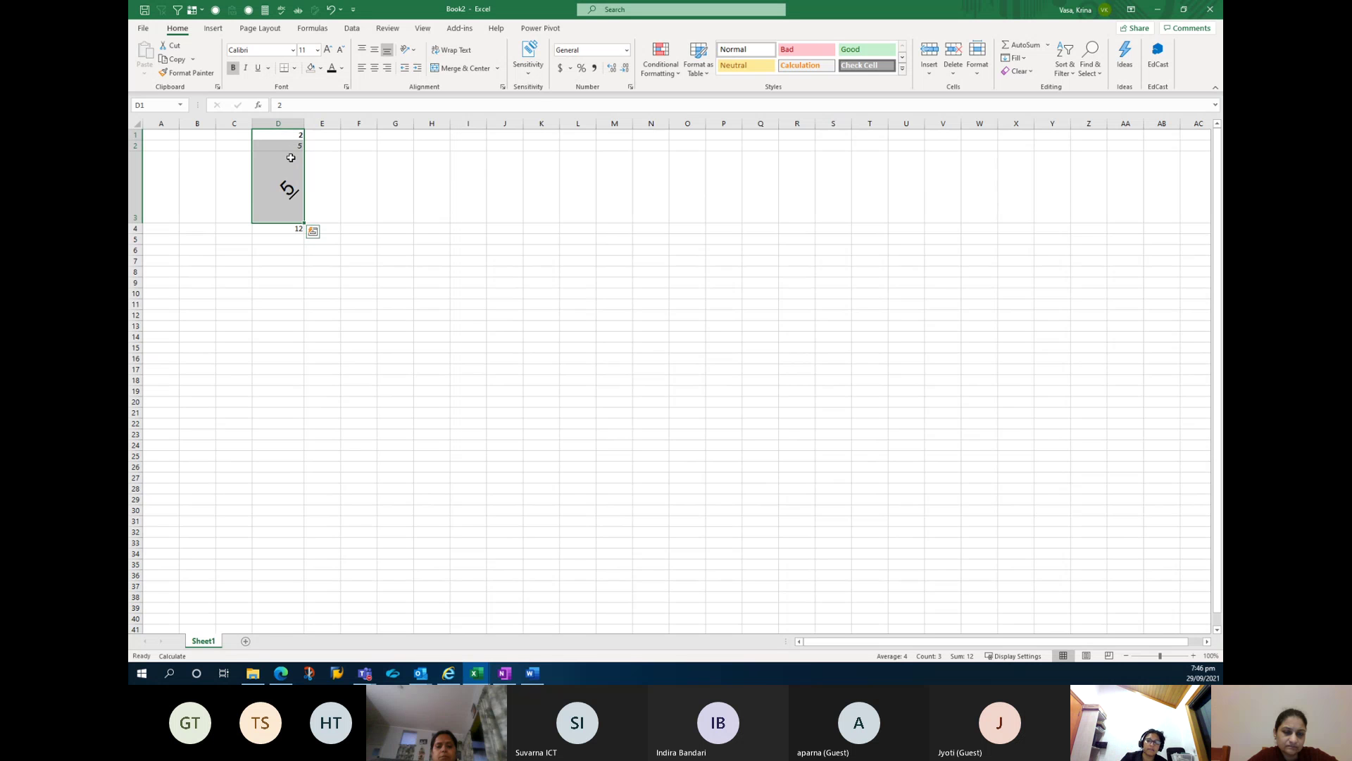
{"action": "left_click", "coordinate": [461, 68]}
{"action": "left_click", "coordinate": [662, 370]}
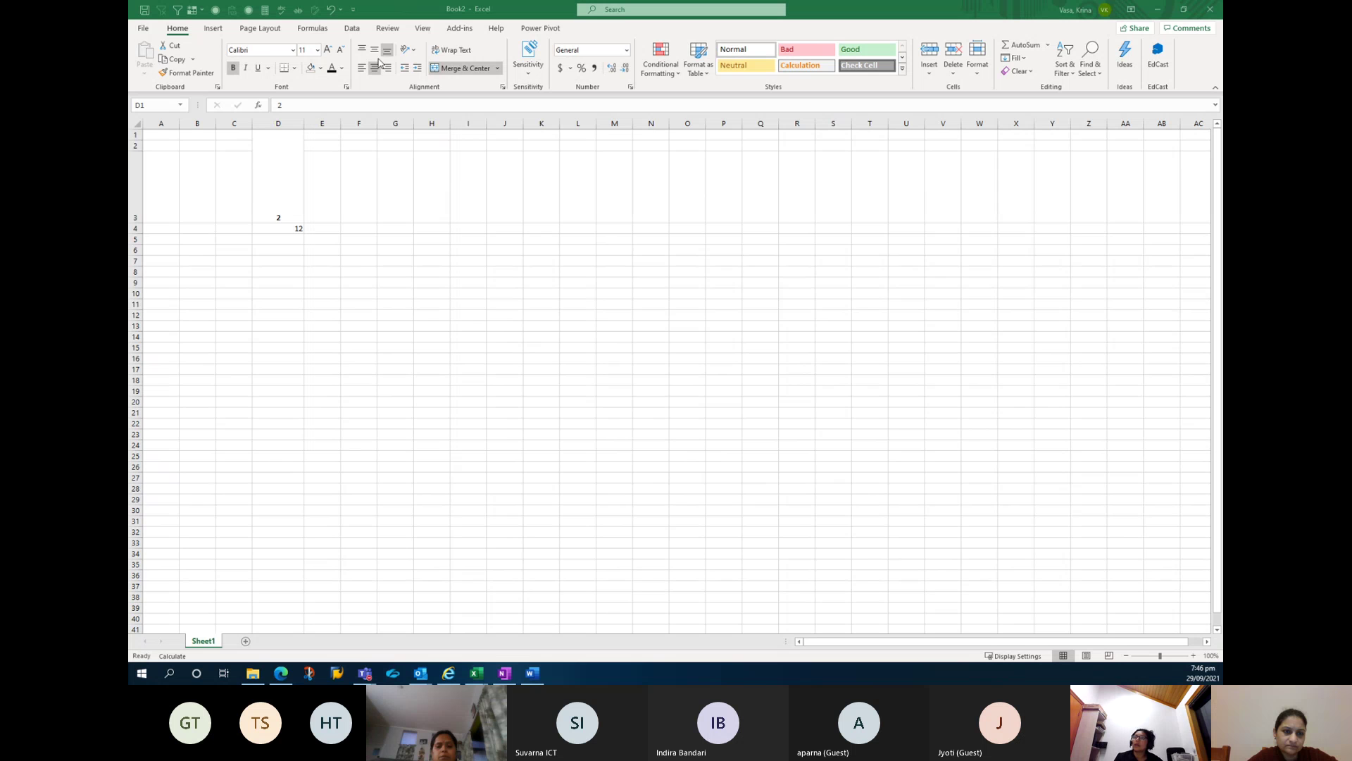
{"action": "key", "text": "ctrl+z"}
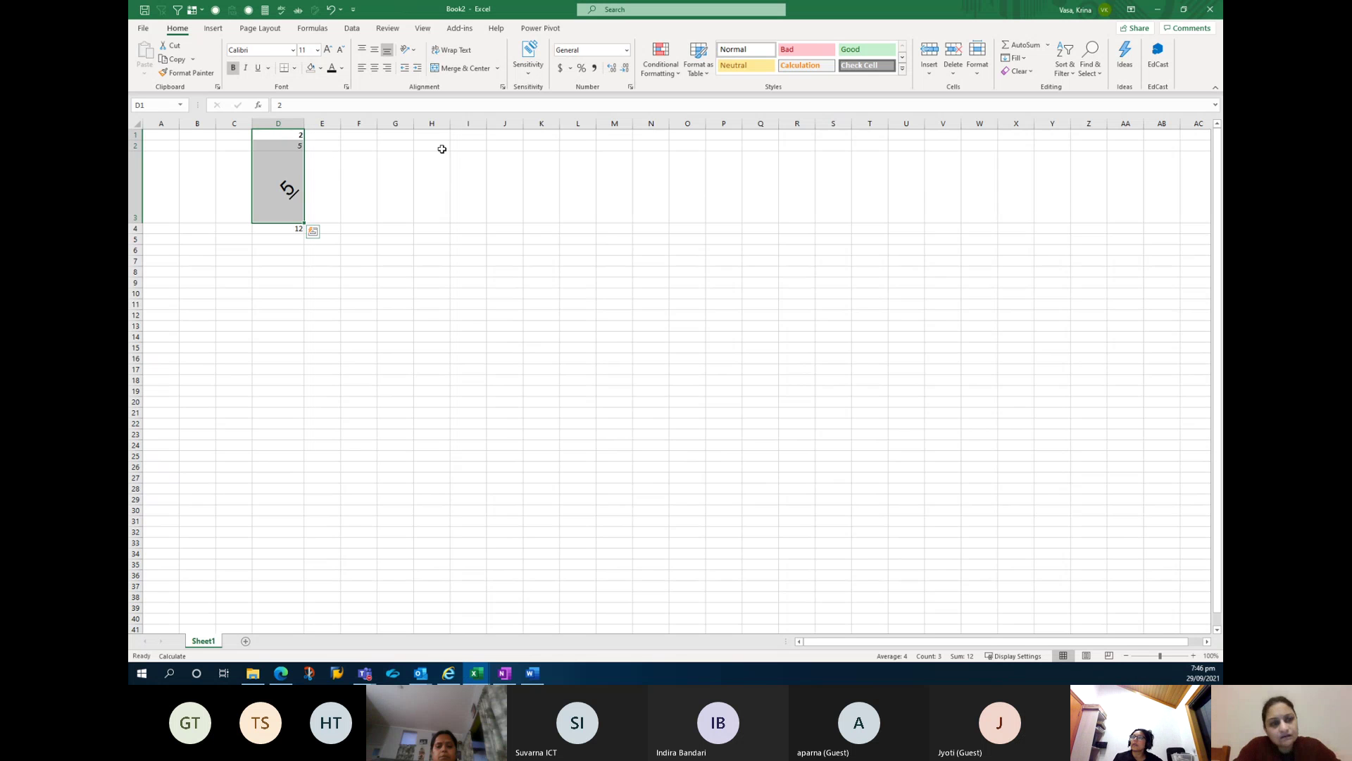
{"action": "left_click", "coordinate": [442, 149]}
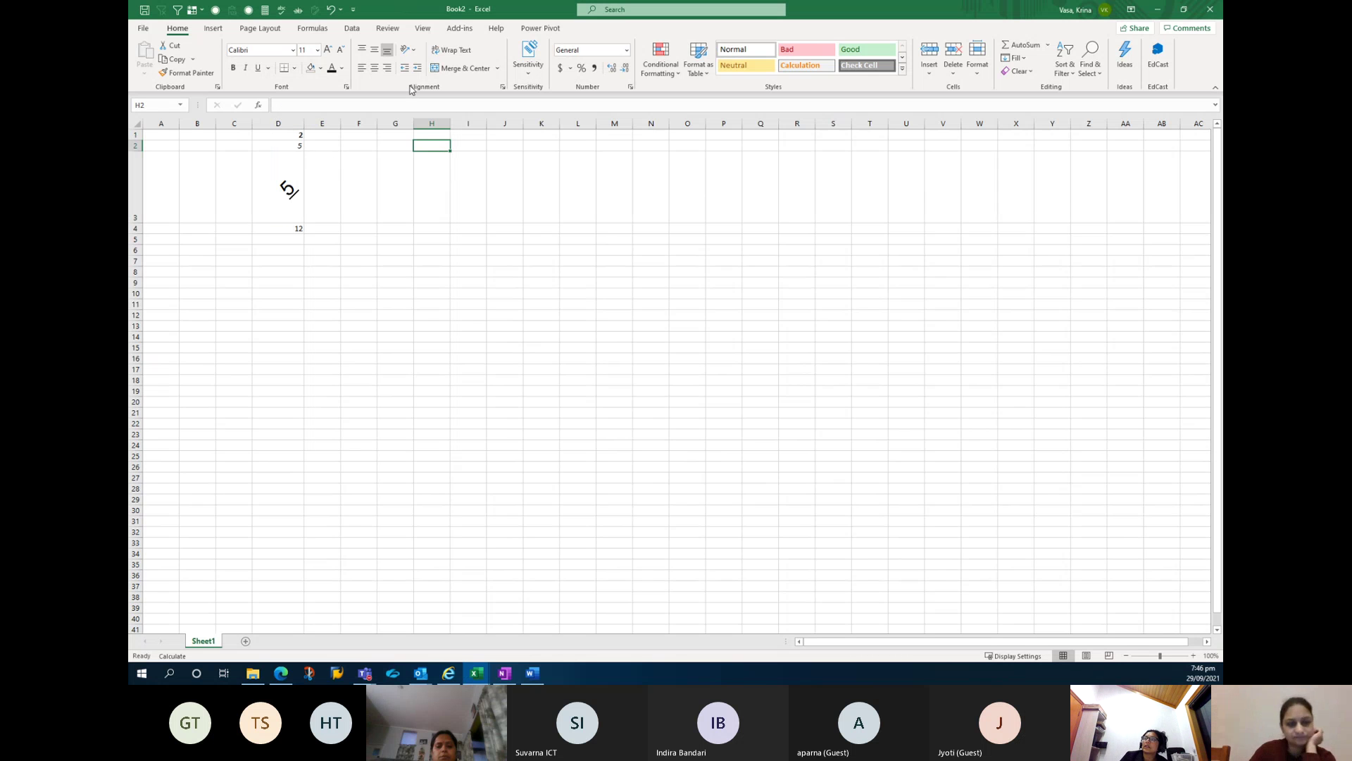
{"action": "left_click", "coordinate": [295, 70]}
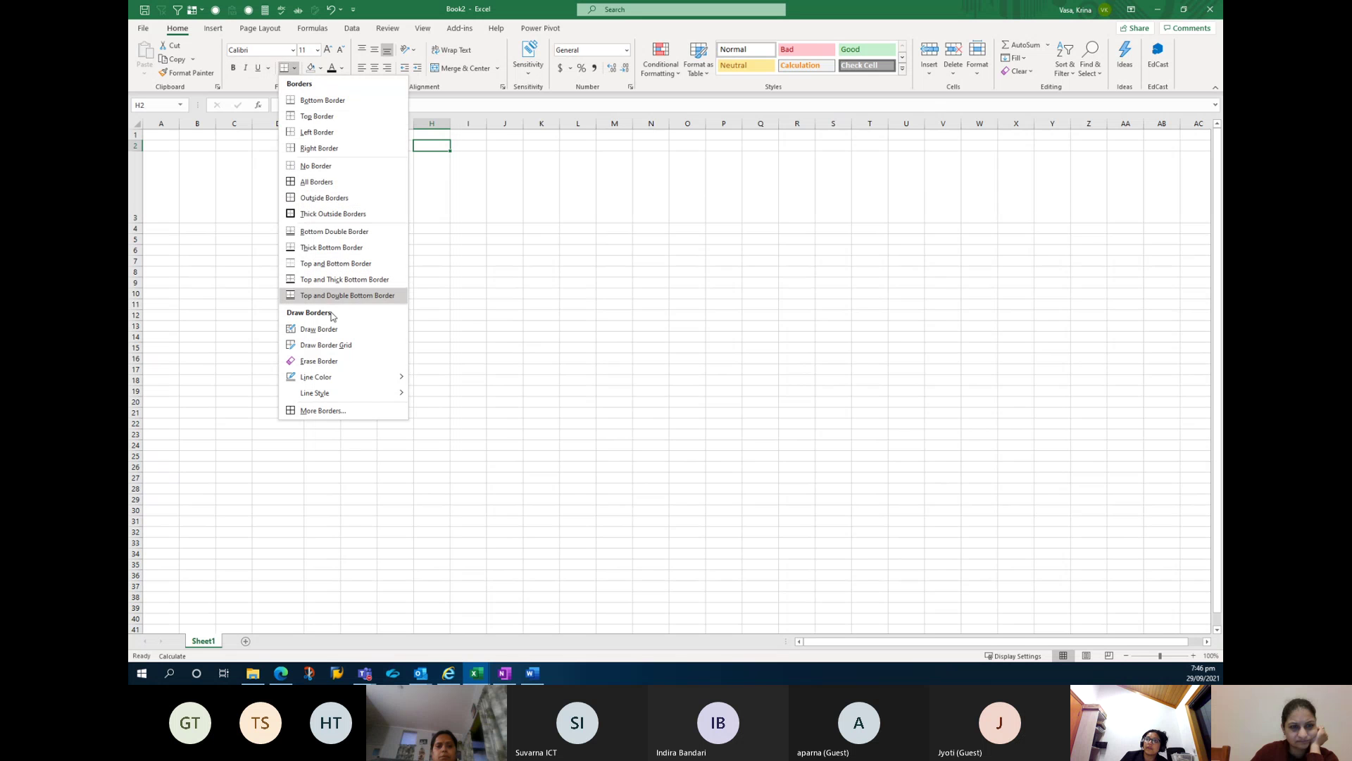
{"action": "left_click", "coordinate": [265, 172]}
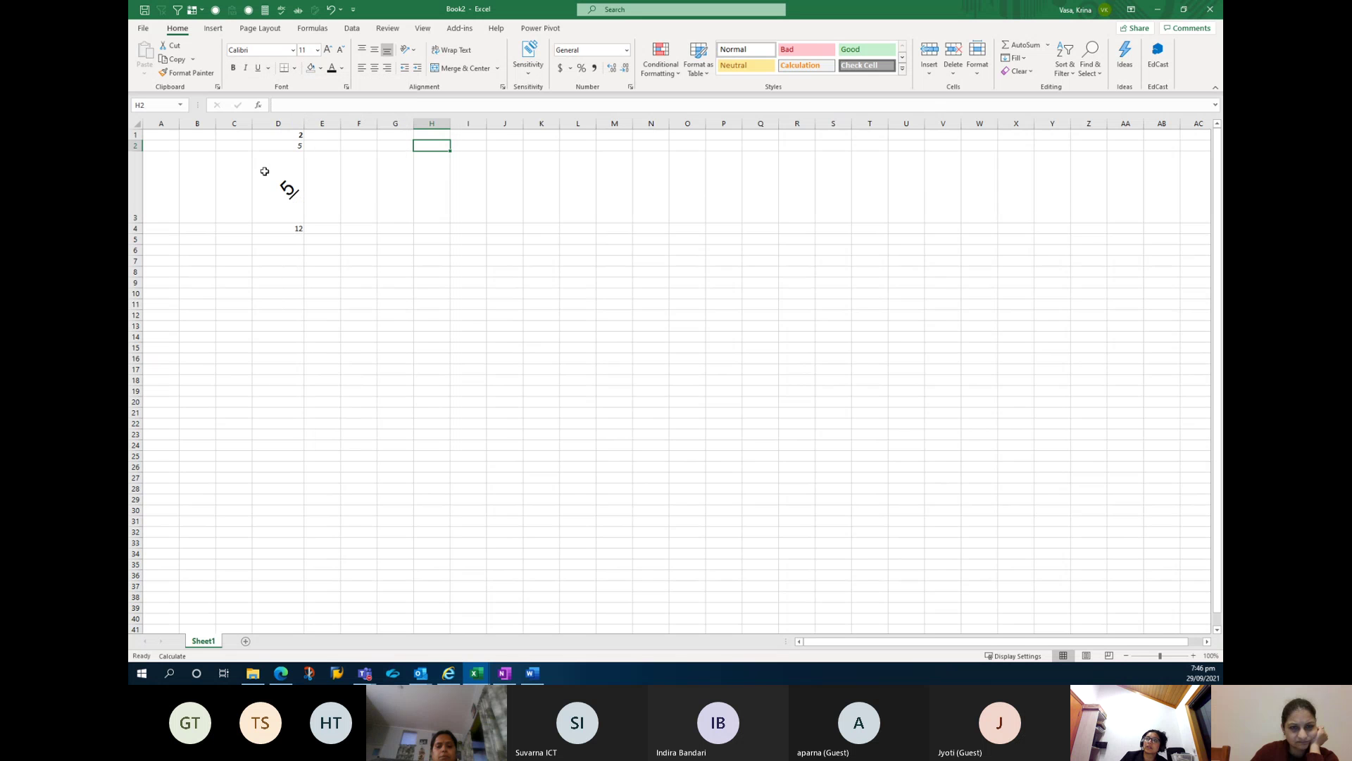
{"action": "left_click", "coordinate": [265, 172]}
{"action": "left_click", "coordinate": [294, 68]}
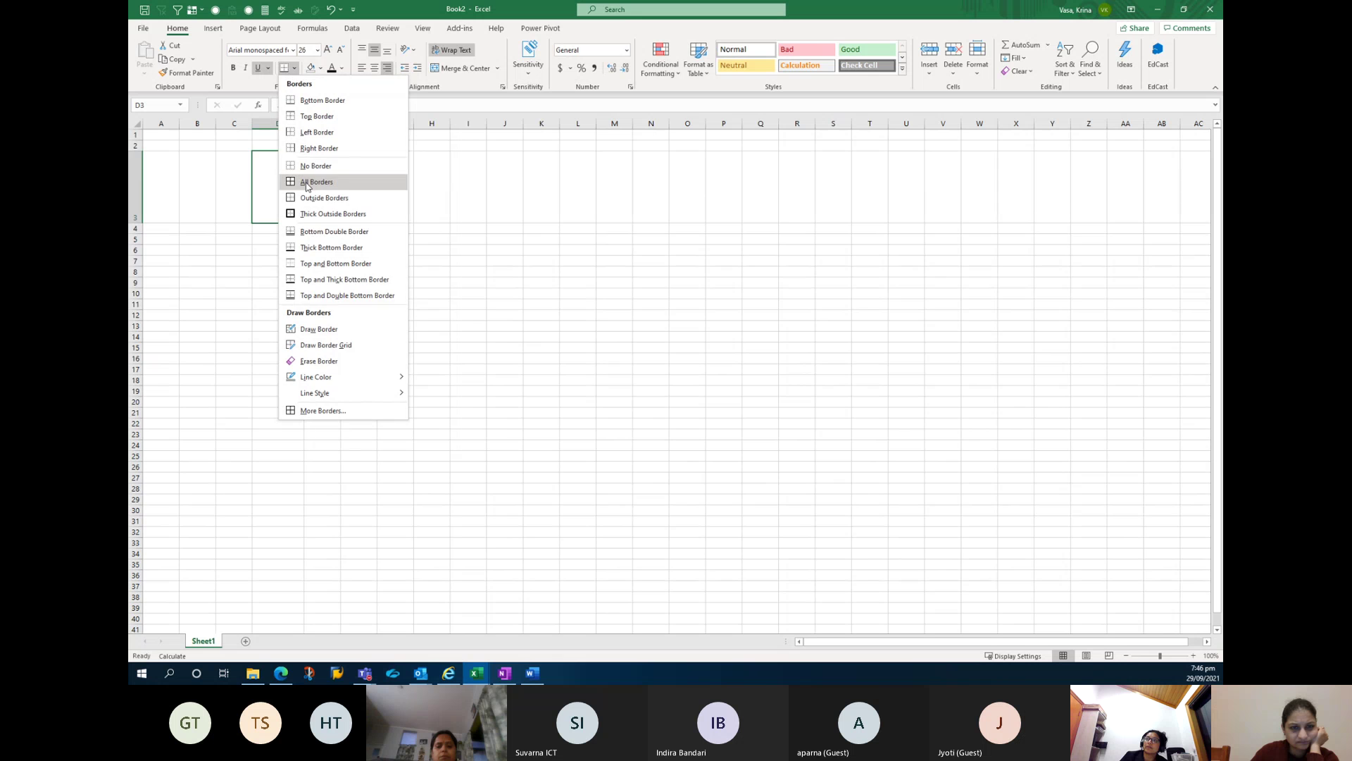
{"action": "left_click", "coordinate": [522, 182]}
Apply all borders to the empty range G5:L23, and deselect it to view the grid.
{"action": "left_click_drag", "start_coordinate": [405, 241], "coordinate": [592, 435]}
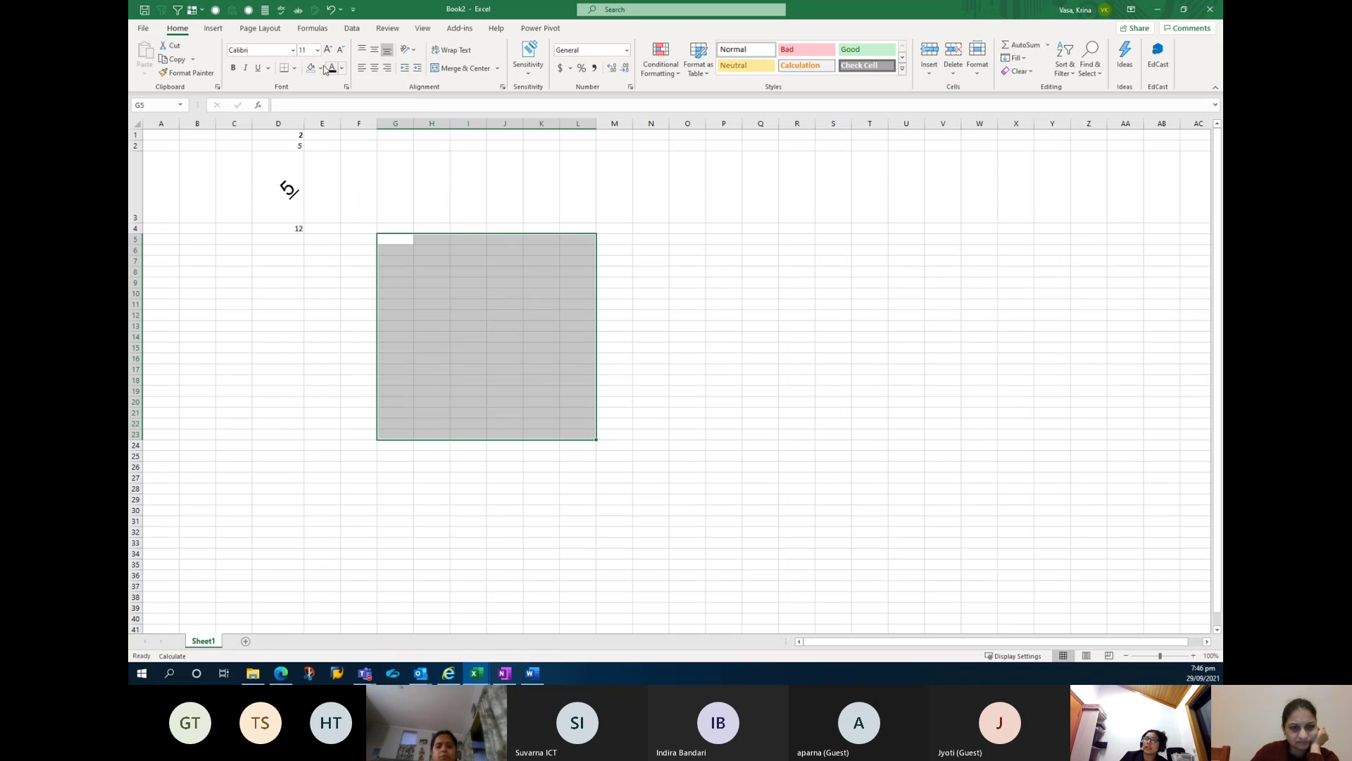
{"action": "left_click", "coordinate": [294, 69]}
{"action": "left_click", "coordinate": [317, 181]}
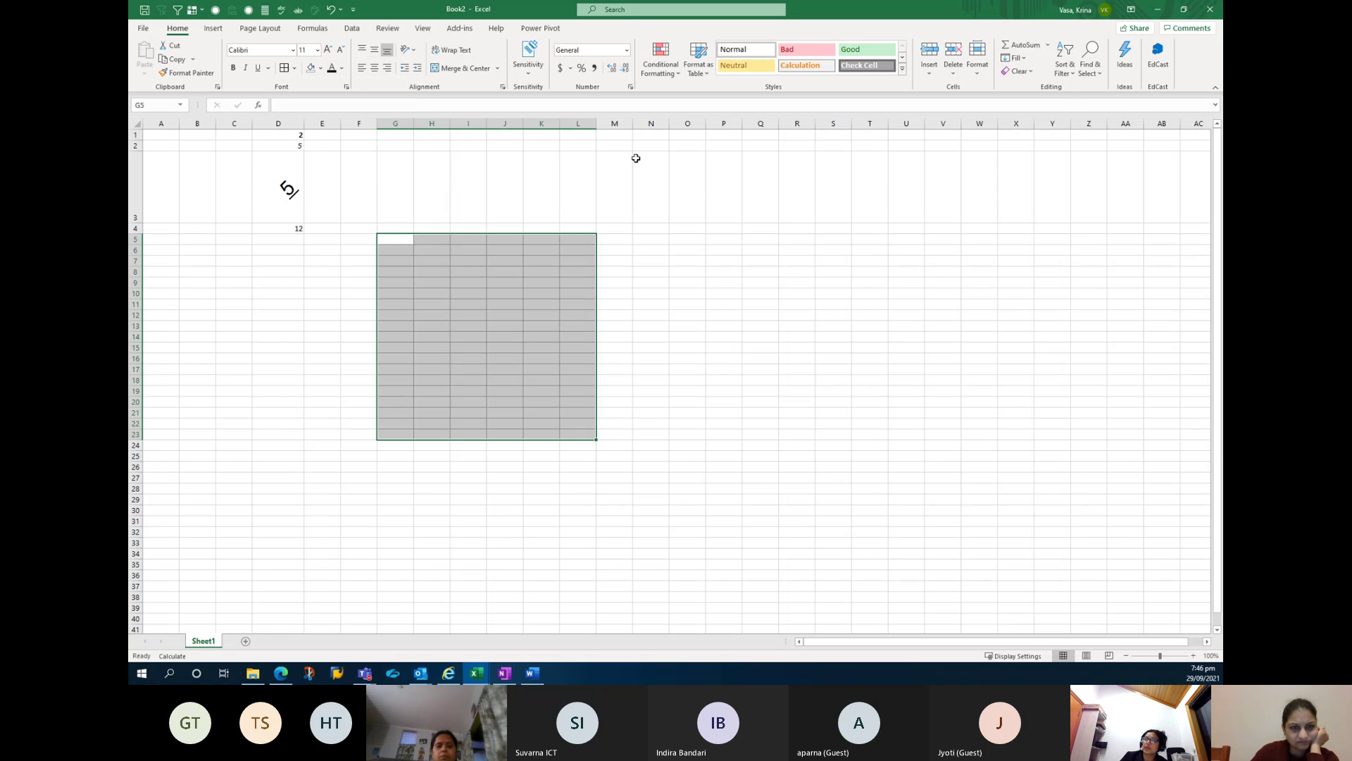
{"action": "left_click", "coordinate": [687, 271]}
{"action": "right_click", "coordinate": [1013, 134]}
{"action": "left_click", "coordinate": [389, 237]}
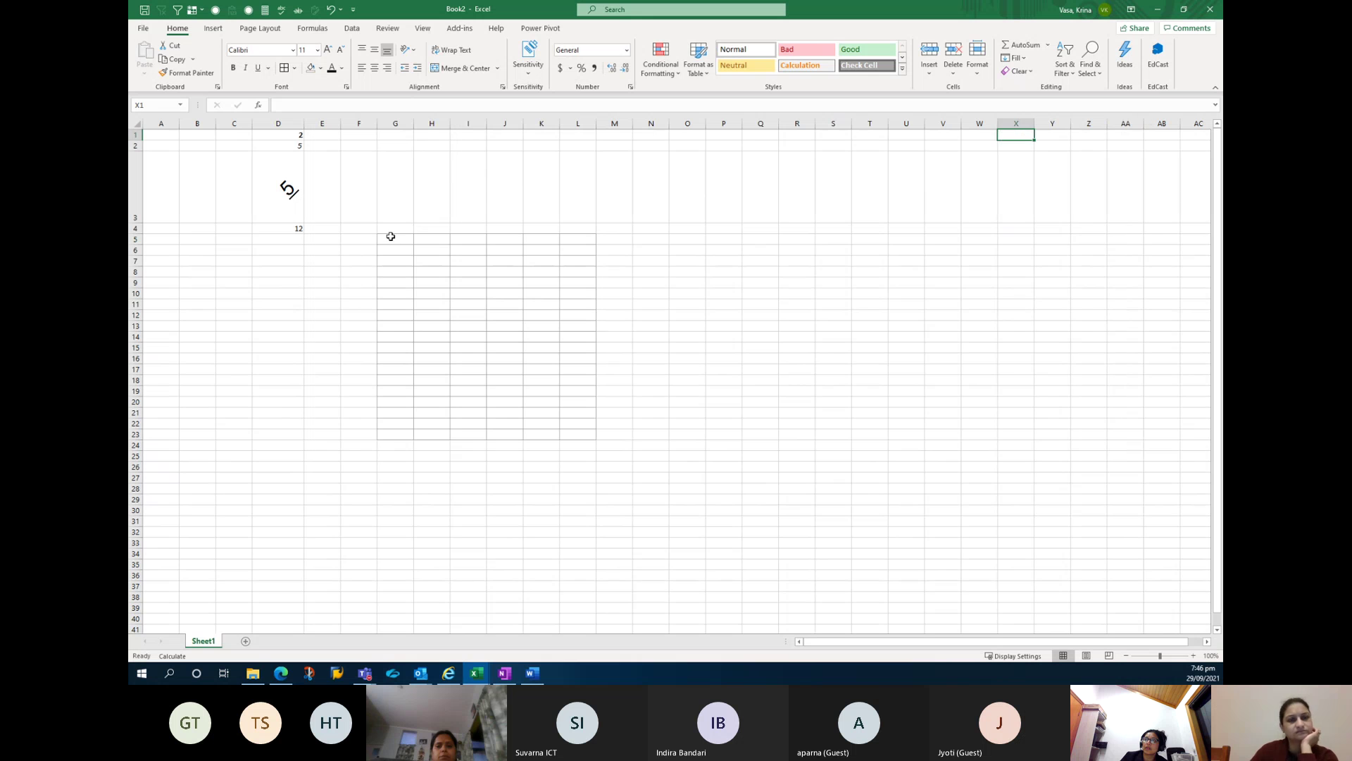
Pick black as the border line color and apply all borders to G5:L23 again.
{"action": "left_click_drag", "start_coordinate": [390, 241], "coordinate": [580, 437]}
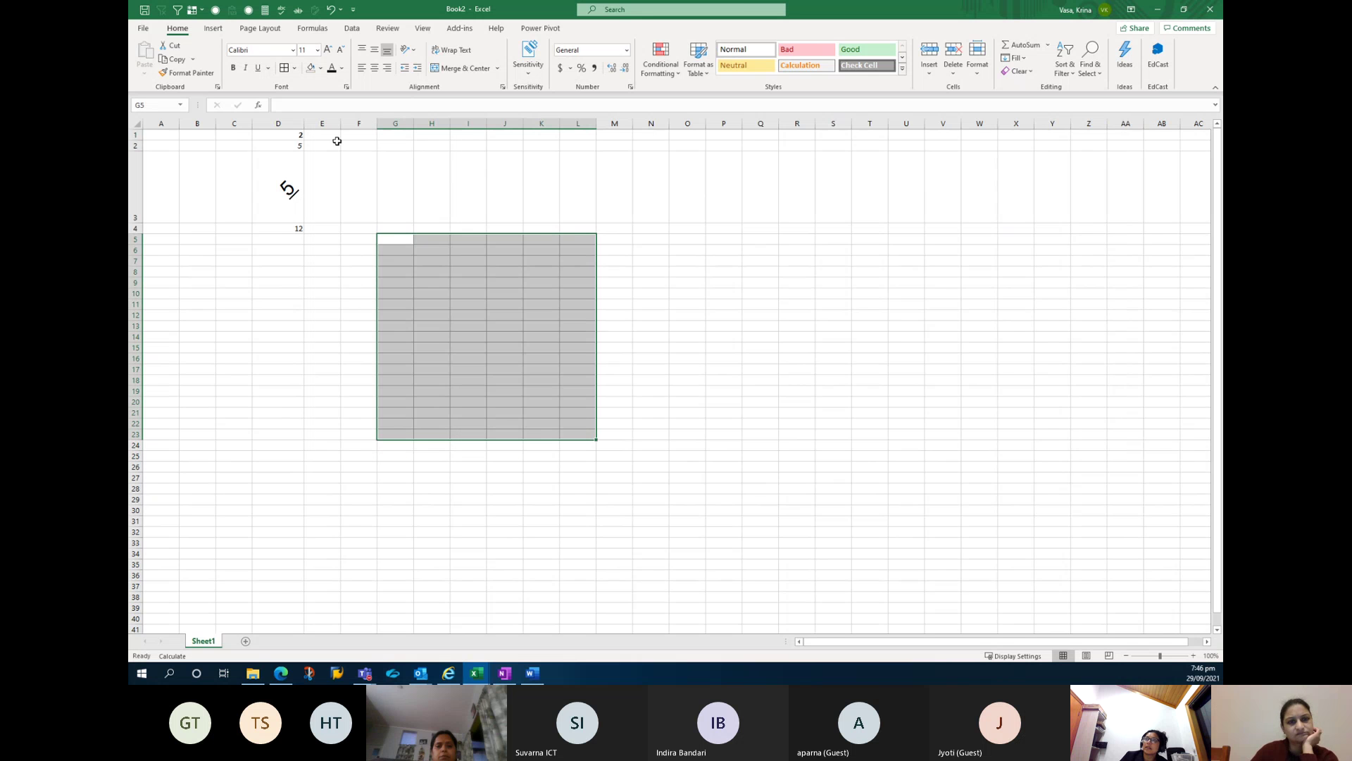
{"action": "left_click", "coordinate": [296, 68]}
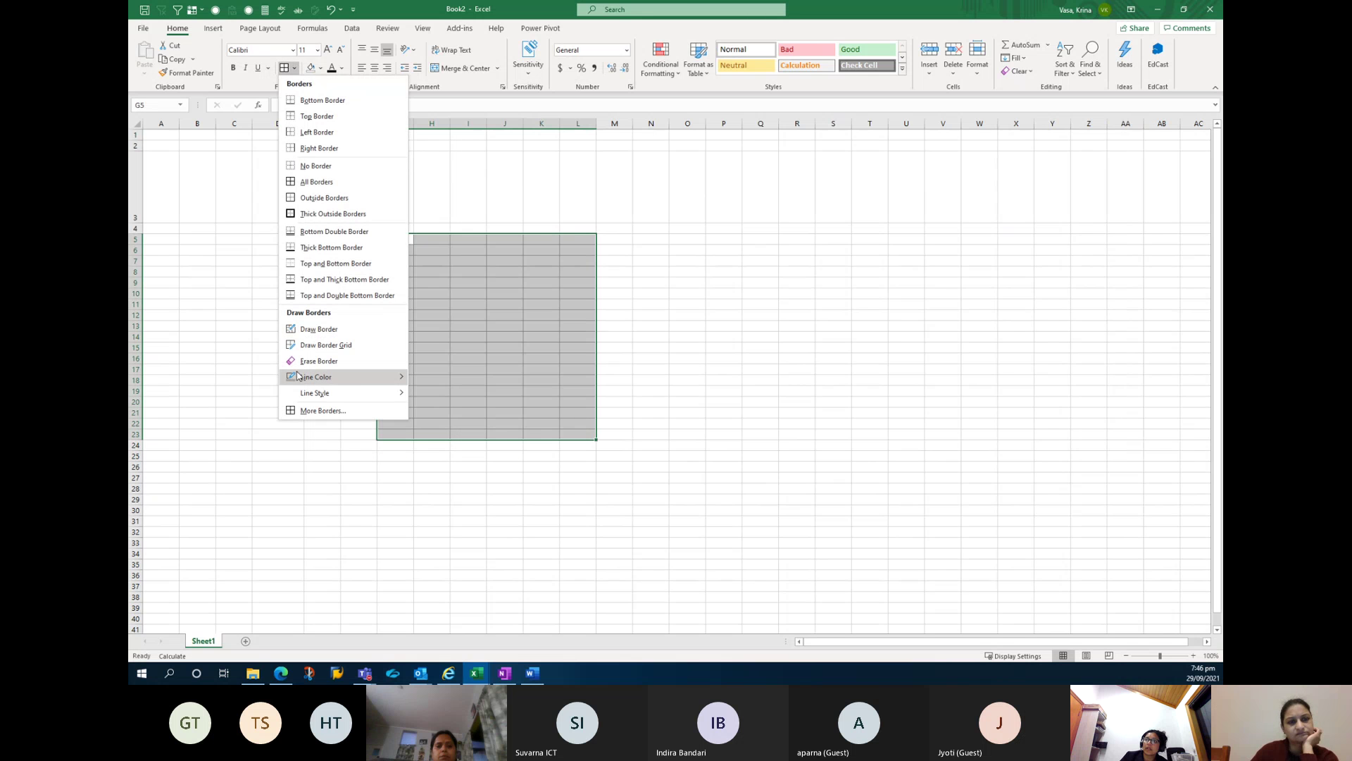
{"action": "mouse_move", "coordinate": [332, 380]}
{"action": "left_click", "coordinate": [435, 379]}
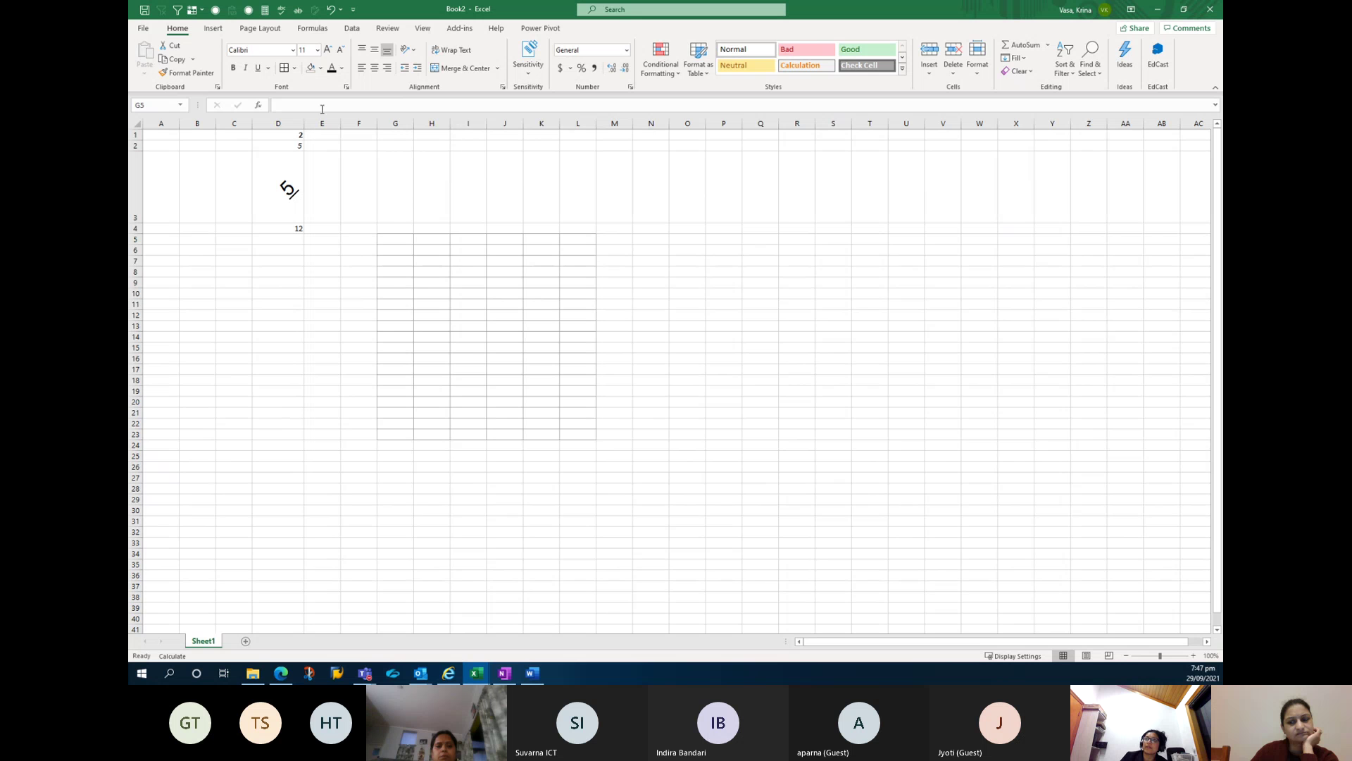
{"action": "left_click", "coordinate": [285, 68]}
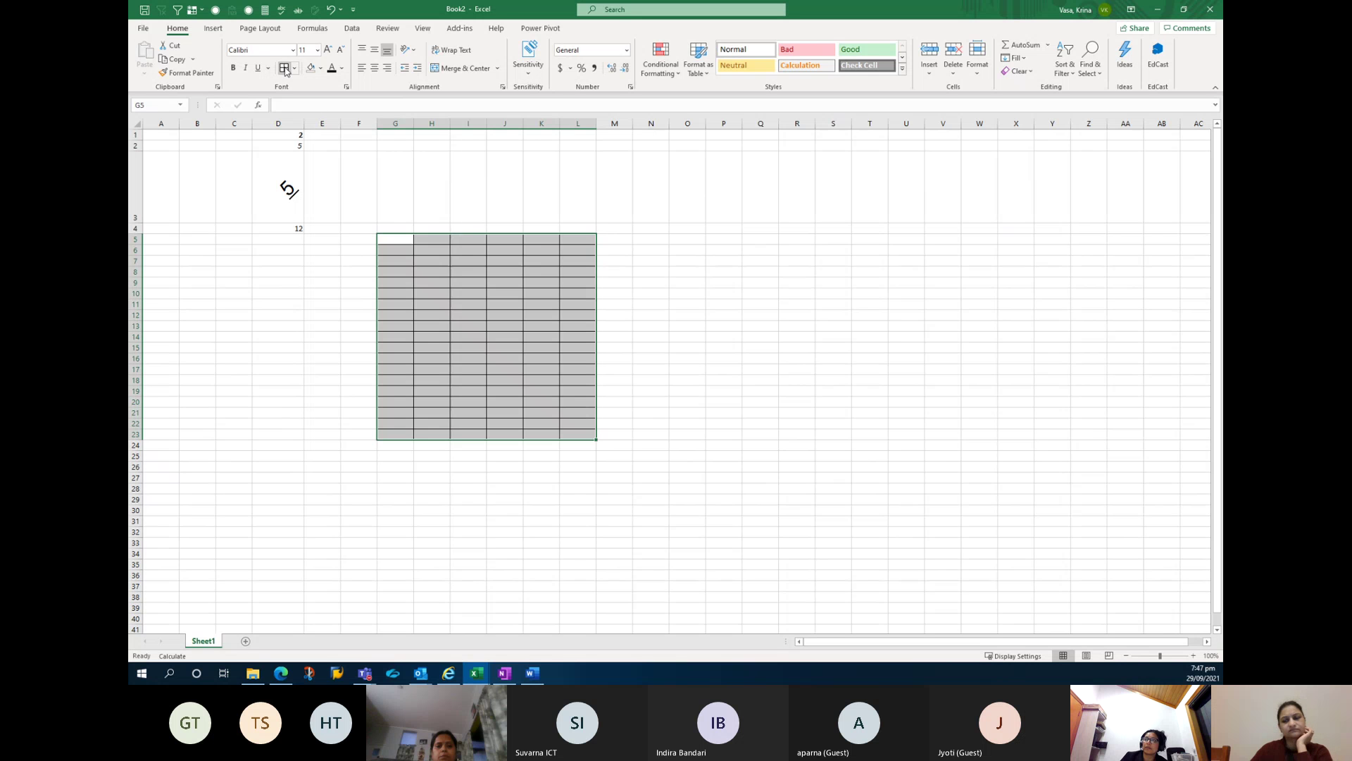
{"action": "left_click", "coordinate": [837, 325]}
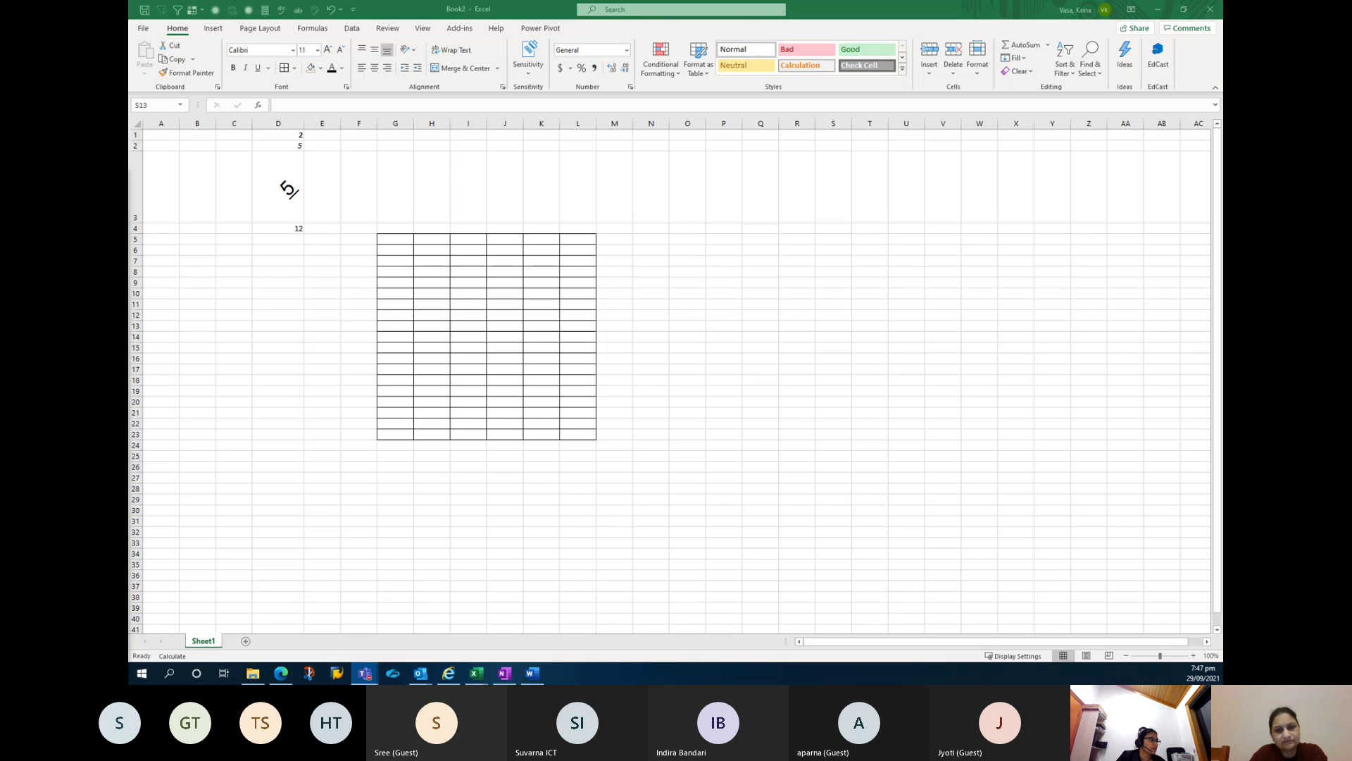
{"action": "key", "text": "alt+Tab"}
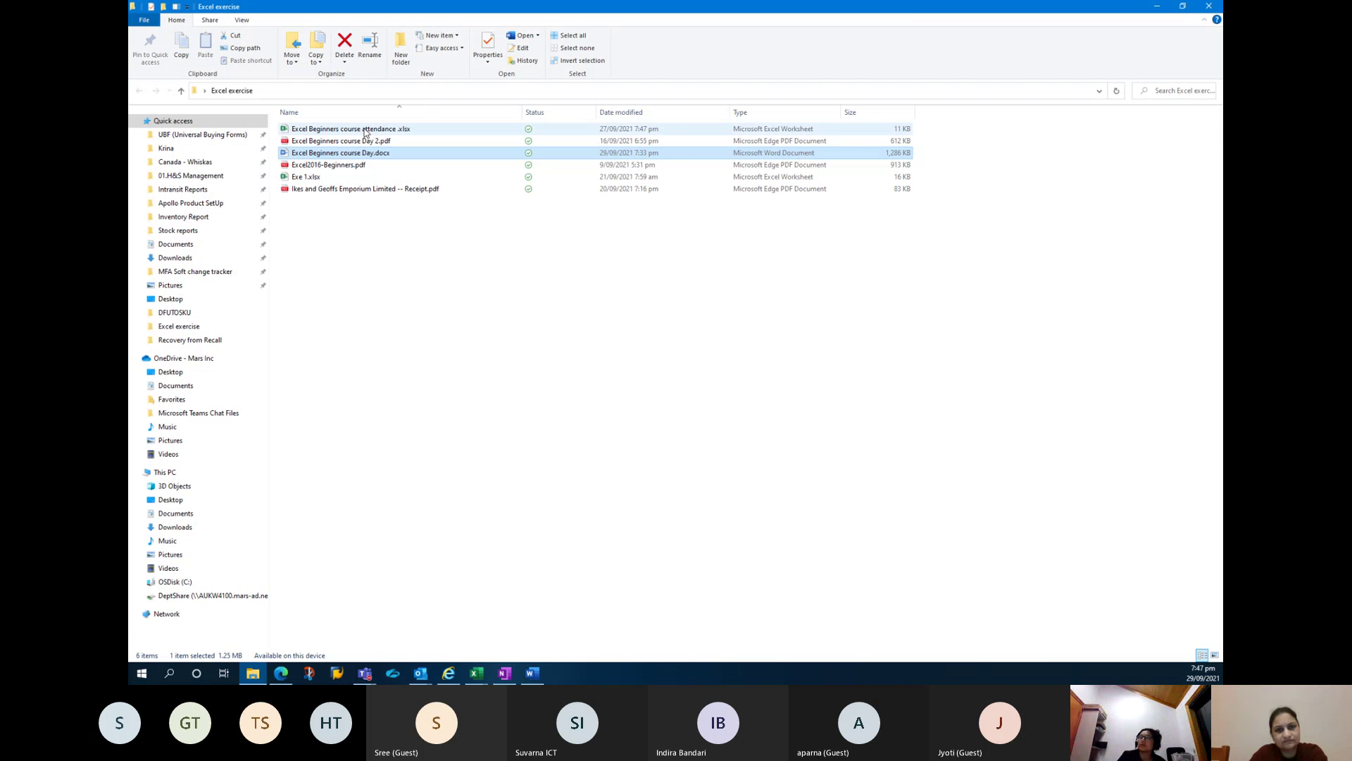
{"action": "left_click", "coordinate": [302, 177]}
{"action": "key", "text": "alt+Tab"}
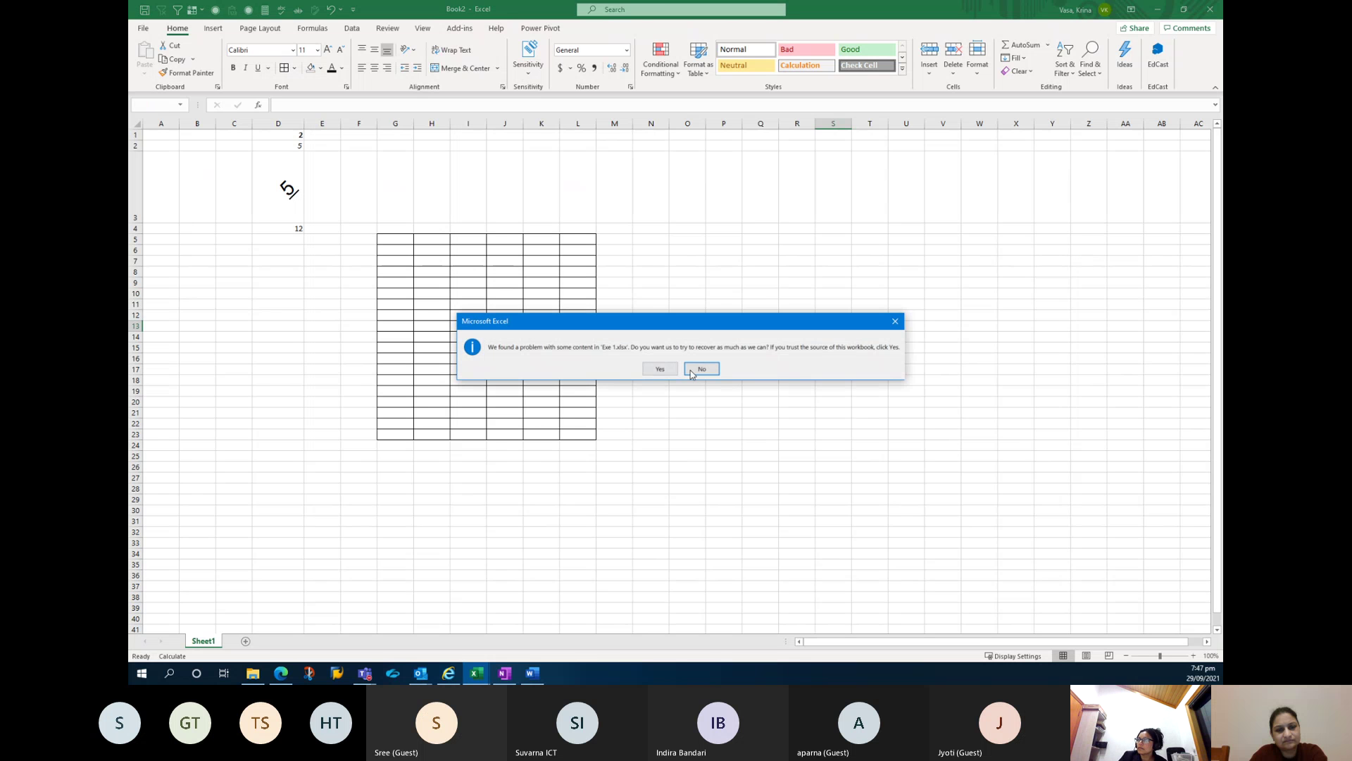
{"action": "left_click", "coordinate": [692, 370]}
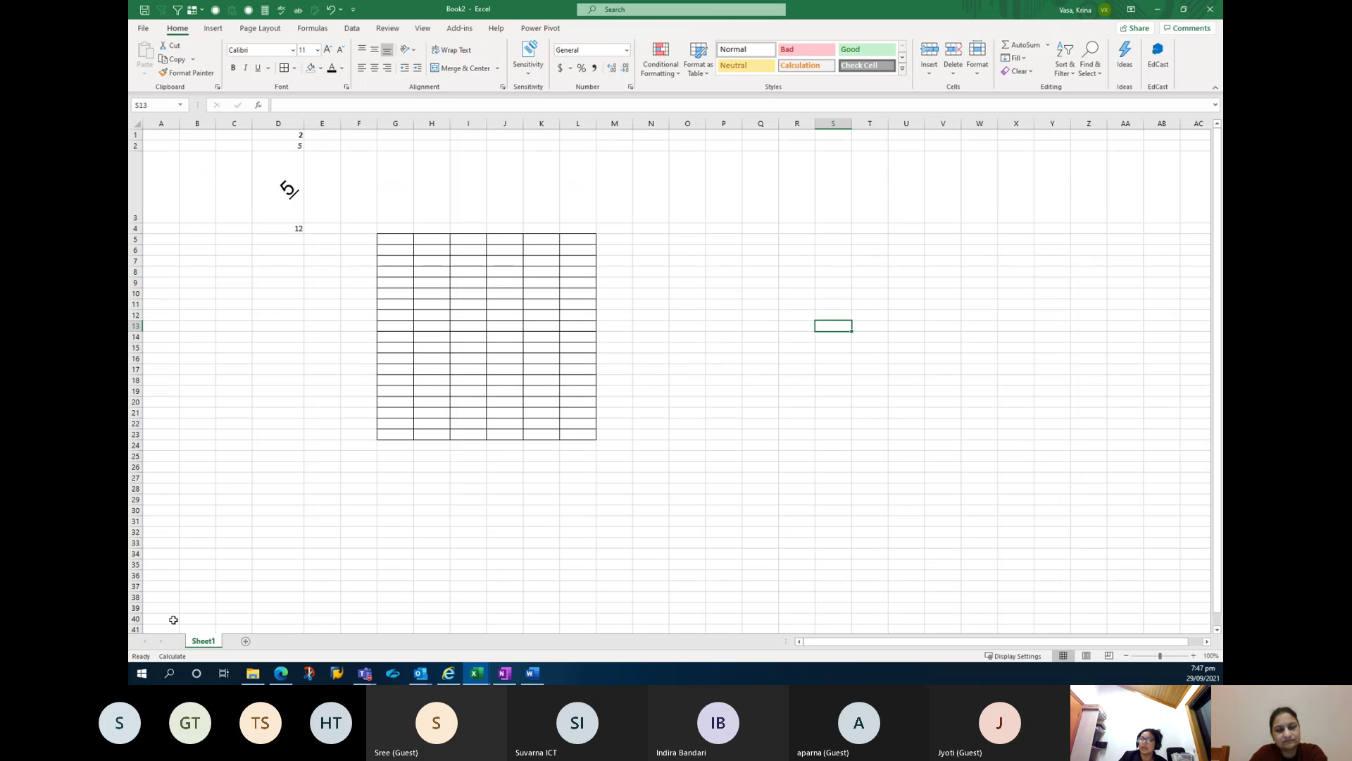
Open Exe 1.xlsx from the Excel exercise folder with its content recovered, and dismiss the repair report and the AutoSave notice.
{"action": "left_click", "coordinate": [253, 673]}
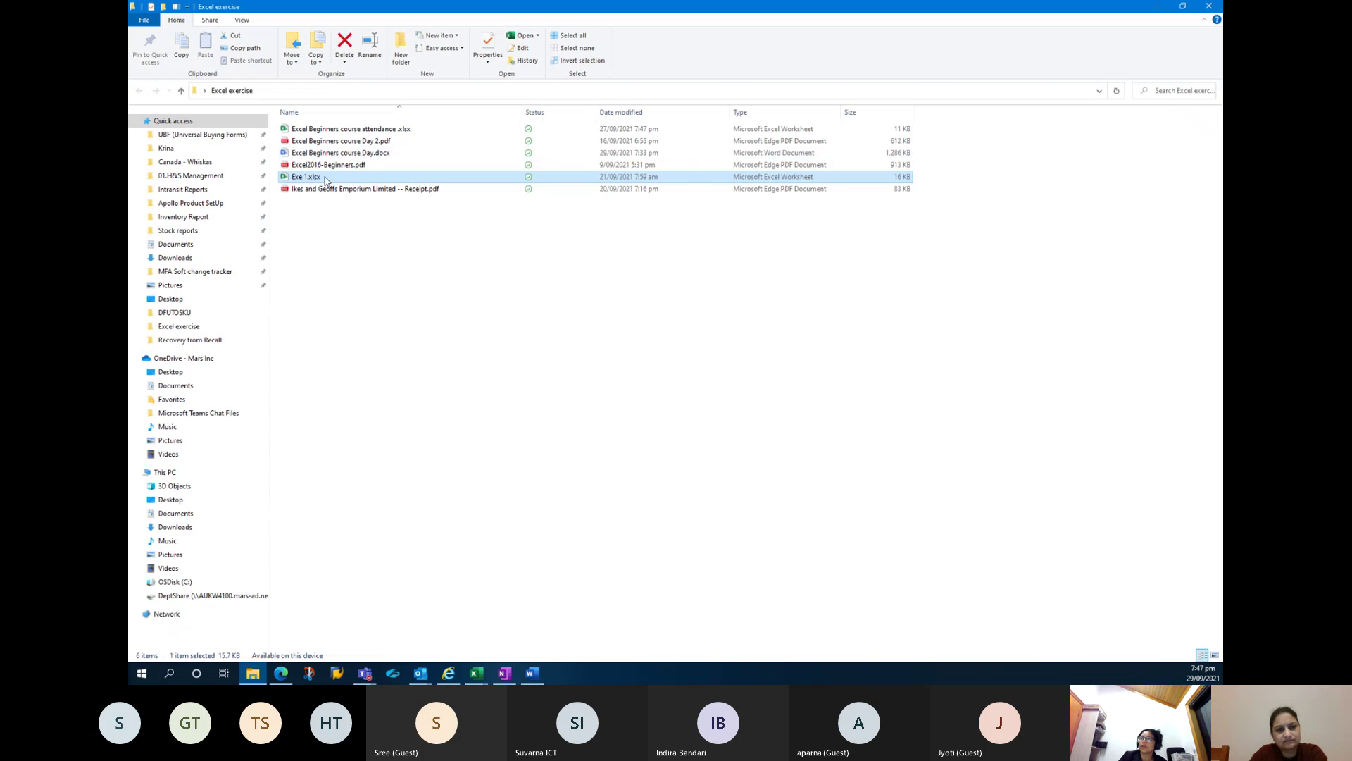
{"action": "key", "text": "alt+Tab"}
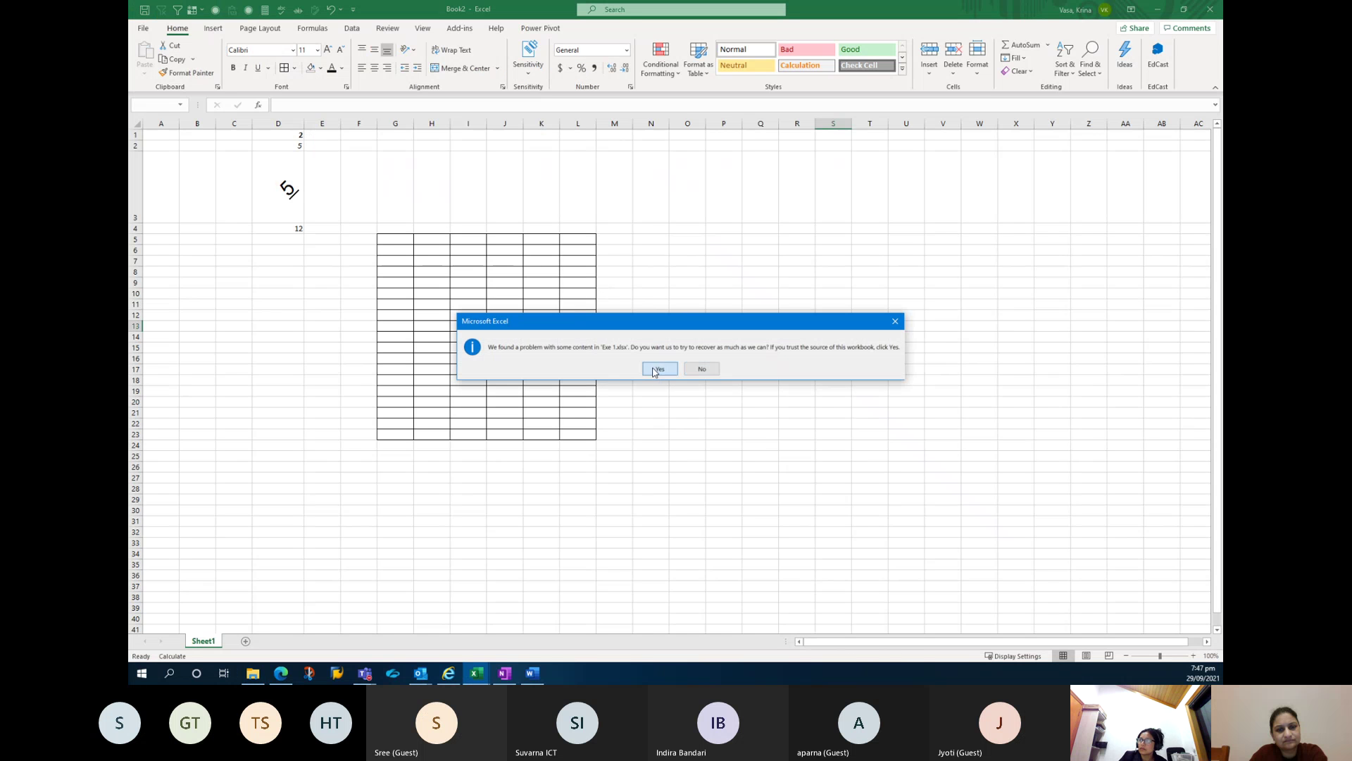
{"action": "left_click", "coordinate": [658, 369]}
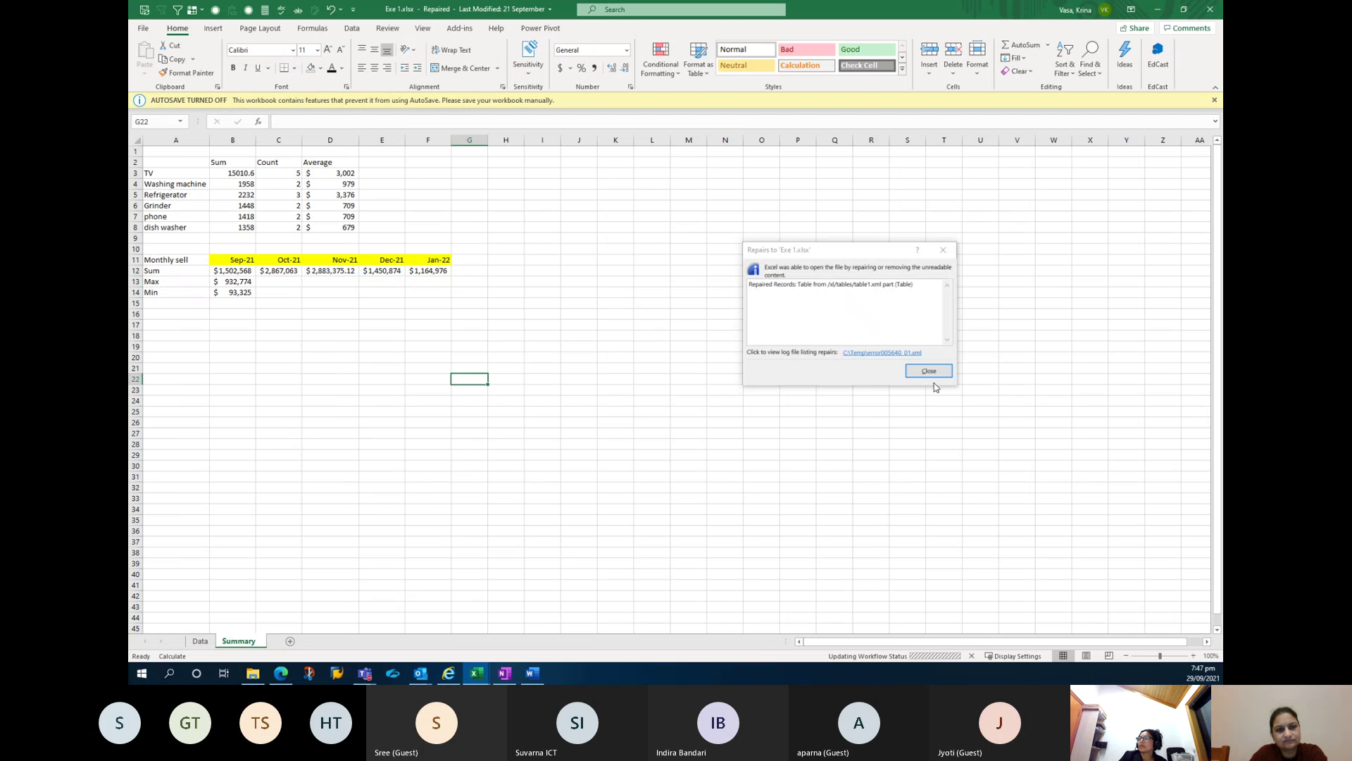
{"action": "left_click", "coordinate": [929, 371]}
{"action": "left_click", "coordinate": [724, 465]}
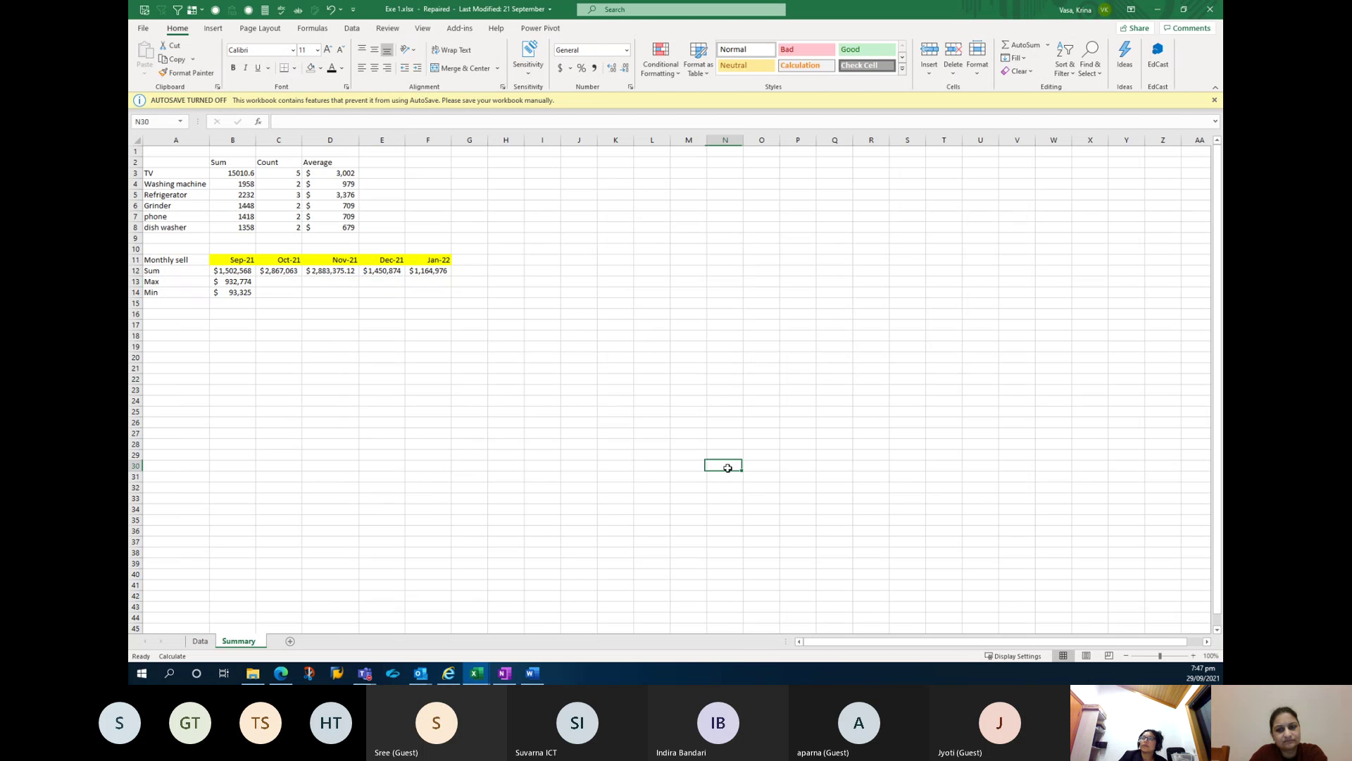
{"action": "left_click", "coordinate": [1214, 100]}
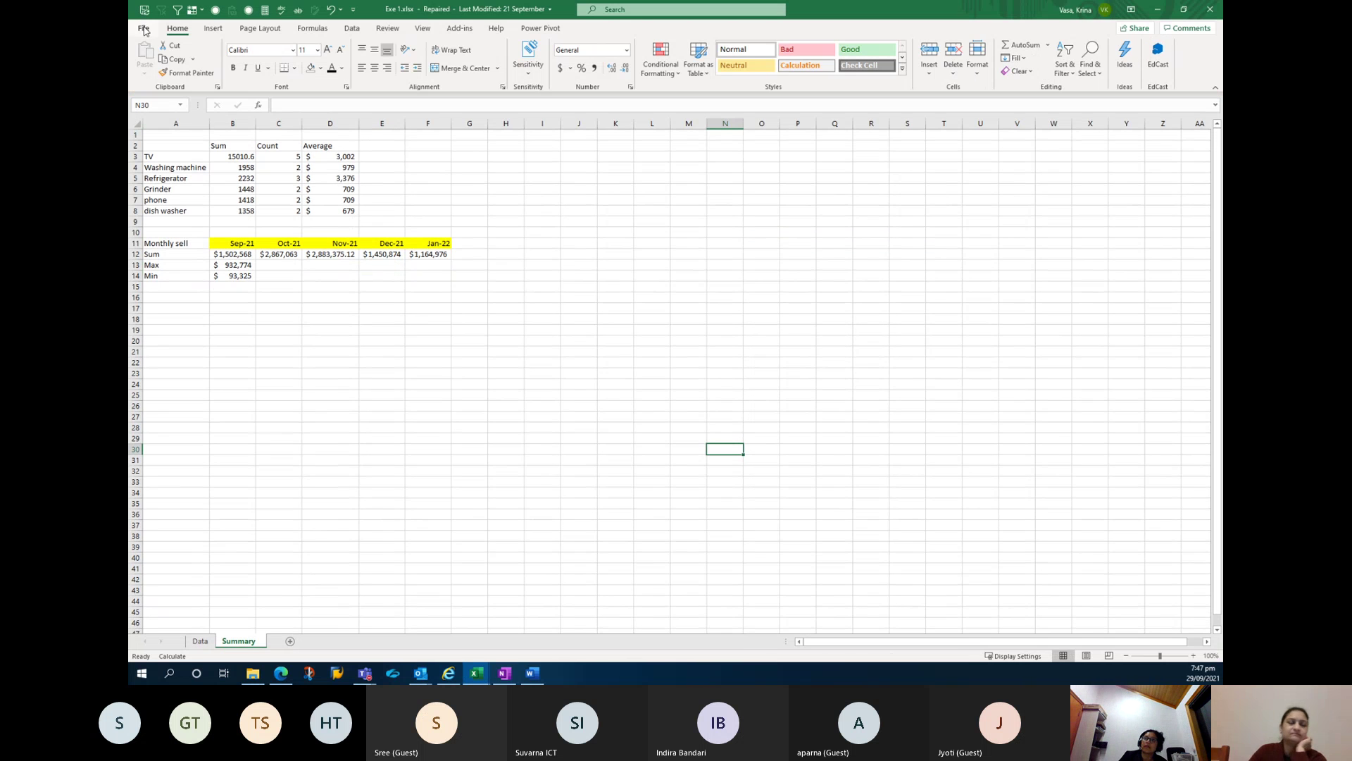
Look through the New, Open and Save As pages, including browsing the Excel exercise folder, and return to the Summary sheet.
{"action": "left_click", "coordinate": [144, 28]}
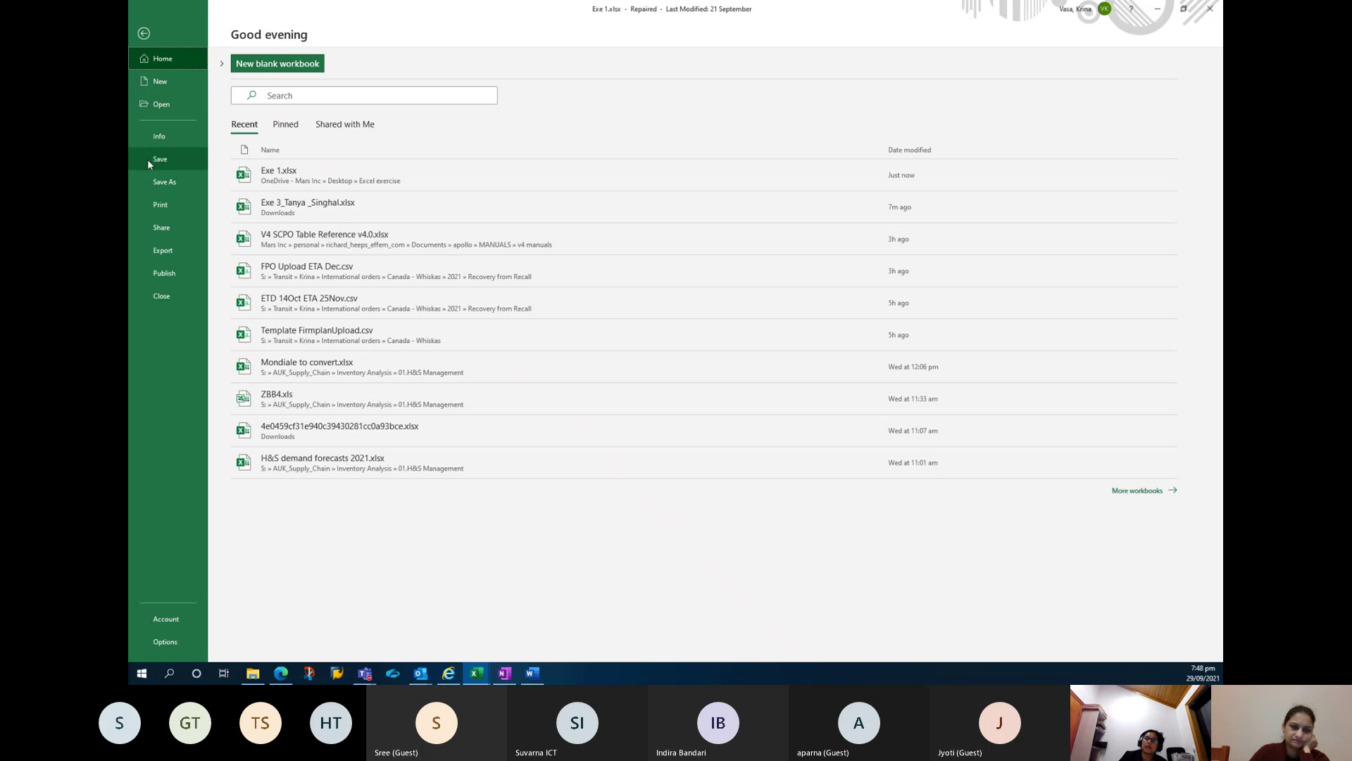
{"action": "left_click", "coordinate": [160, 82]}
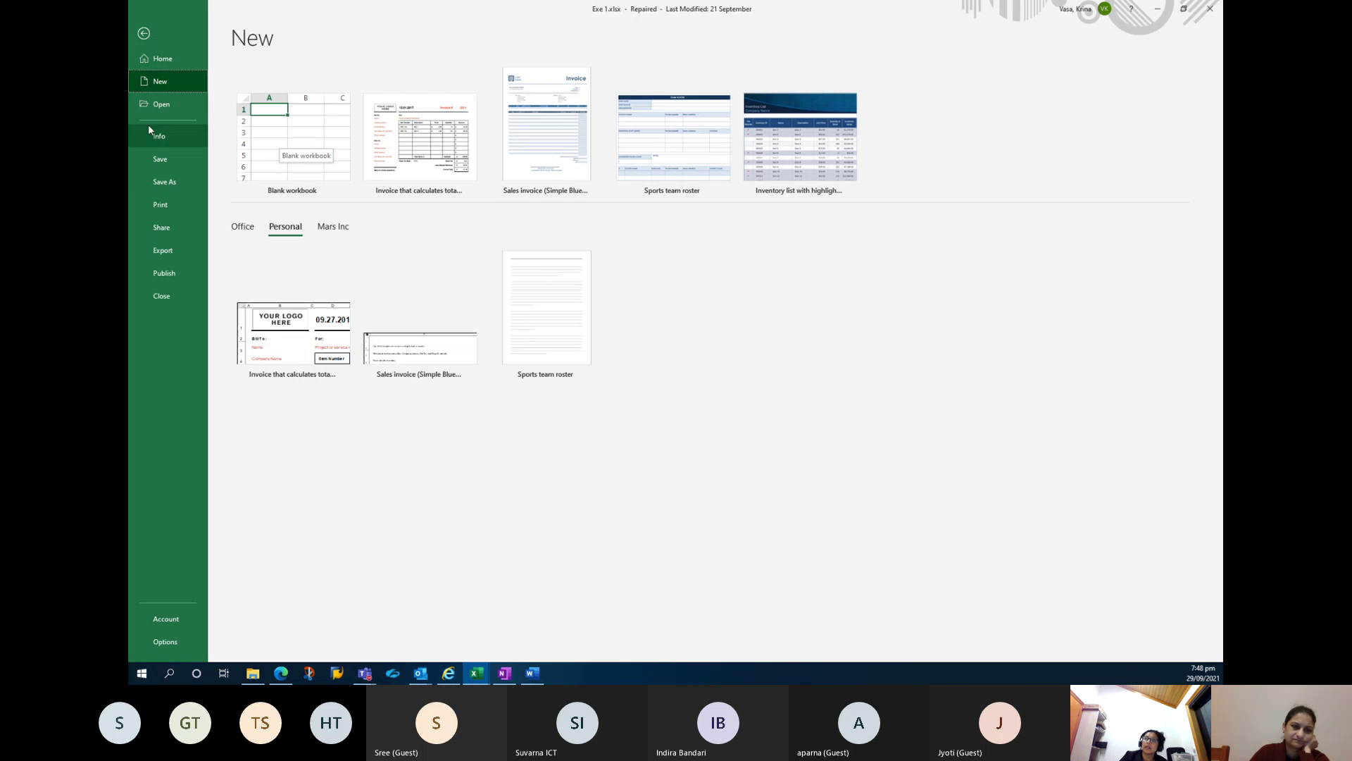
{"action": "left_click", "coordinate": [171, 105]}
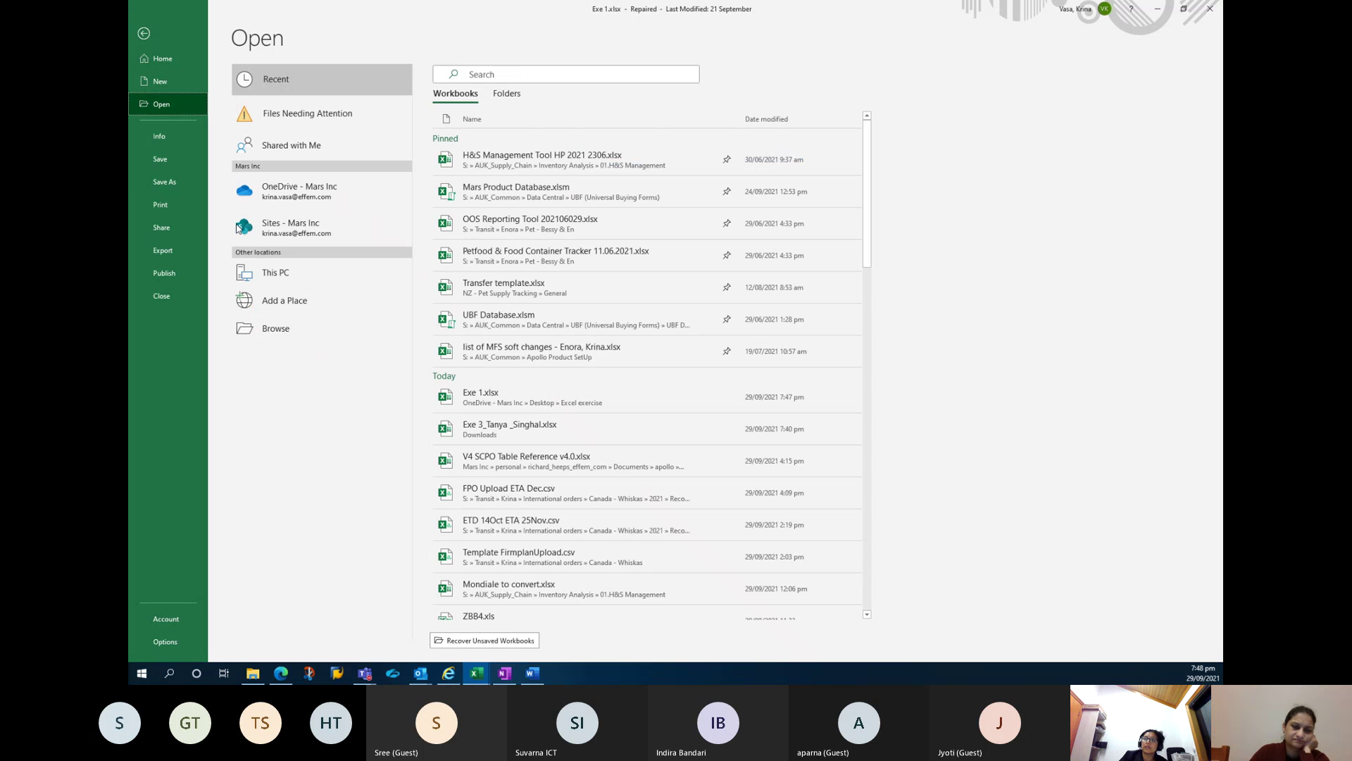
{"action": "left_click", "coordinate": [296, 331]}
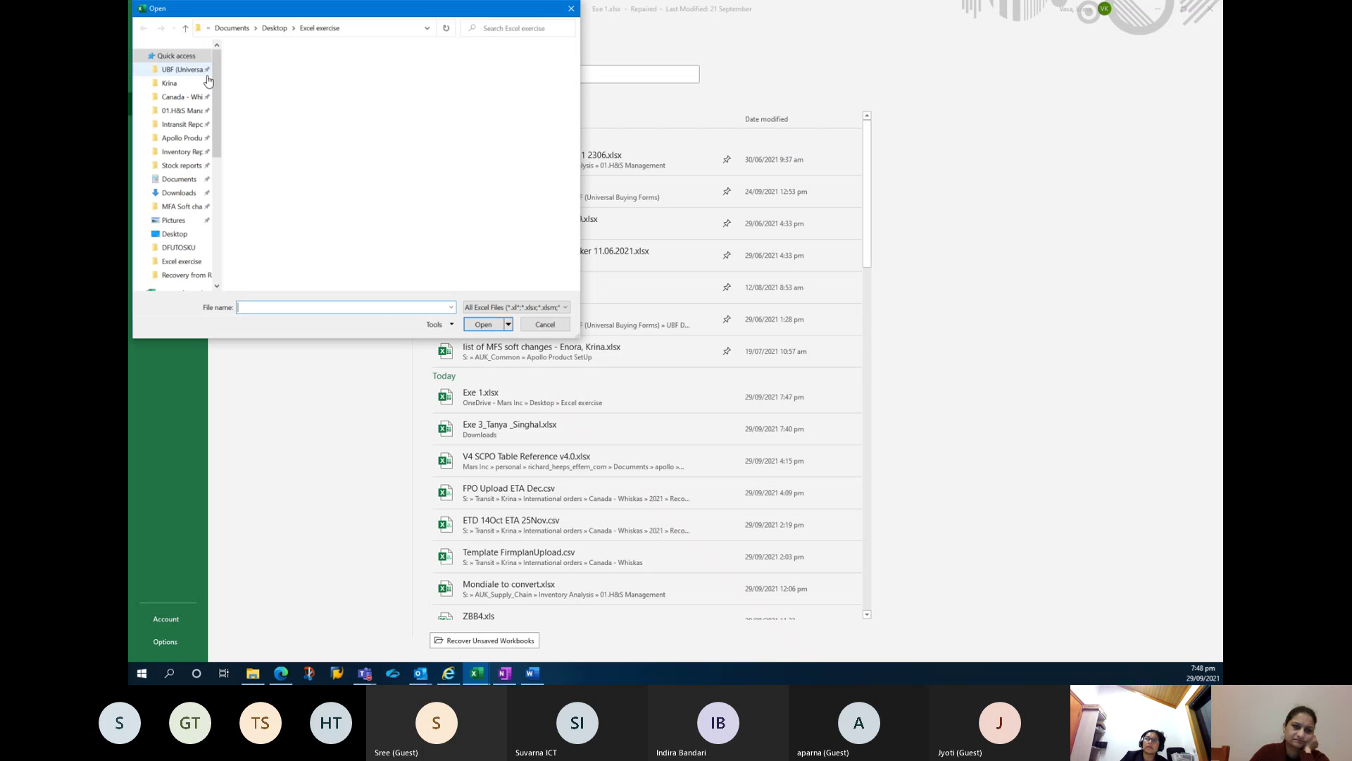
{"action": "scroll", "coordinate": [225, 151], "scroll_direction": "down", "scroll_amount": 4}
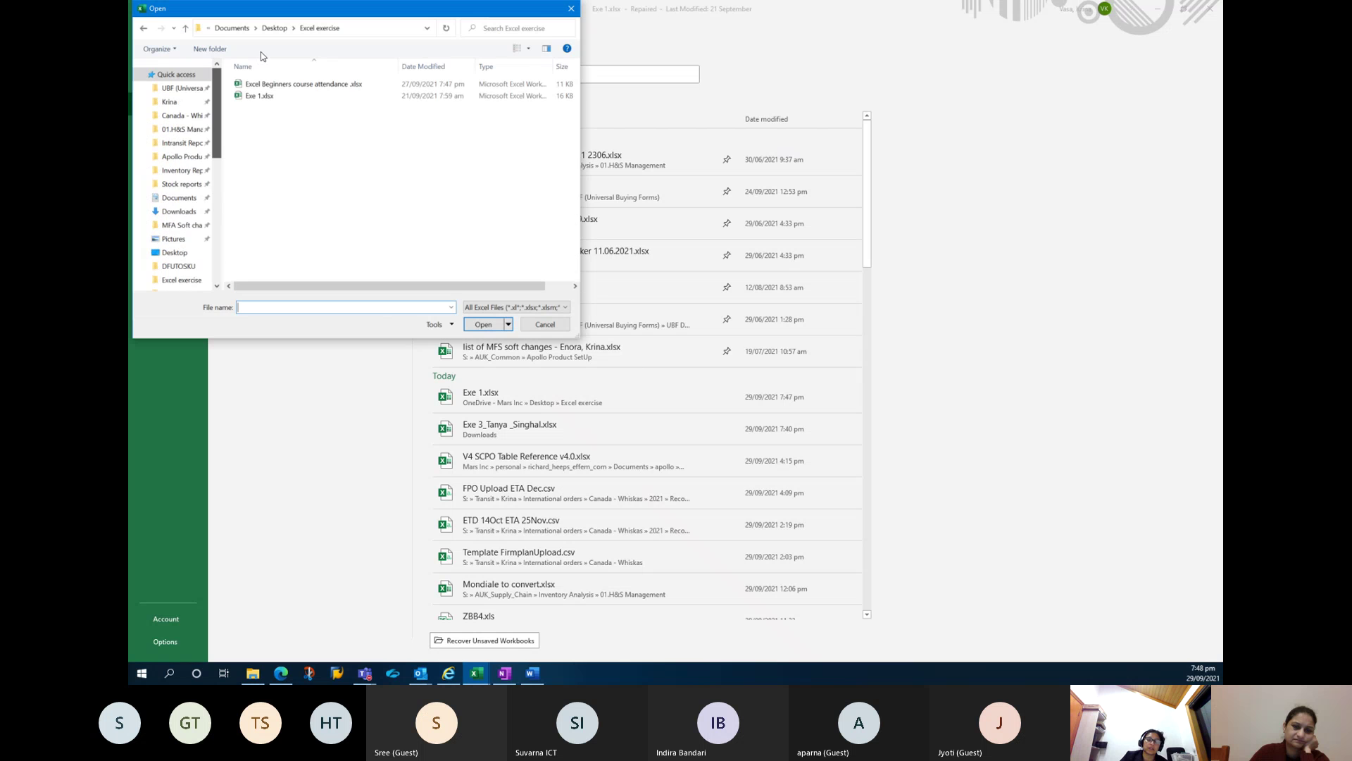
{"action": "left_click", "coordinate": [545, 324]}
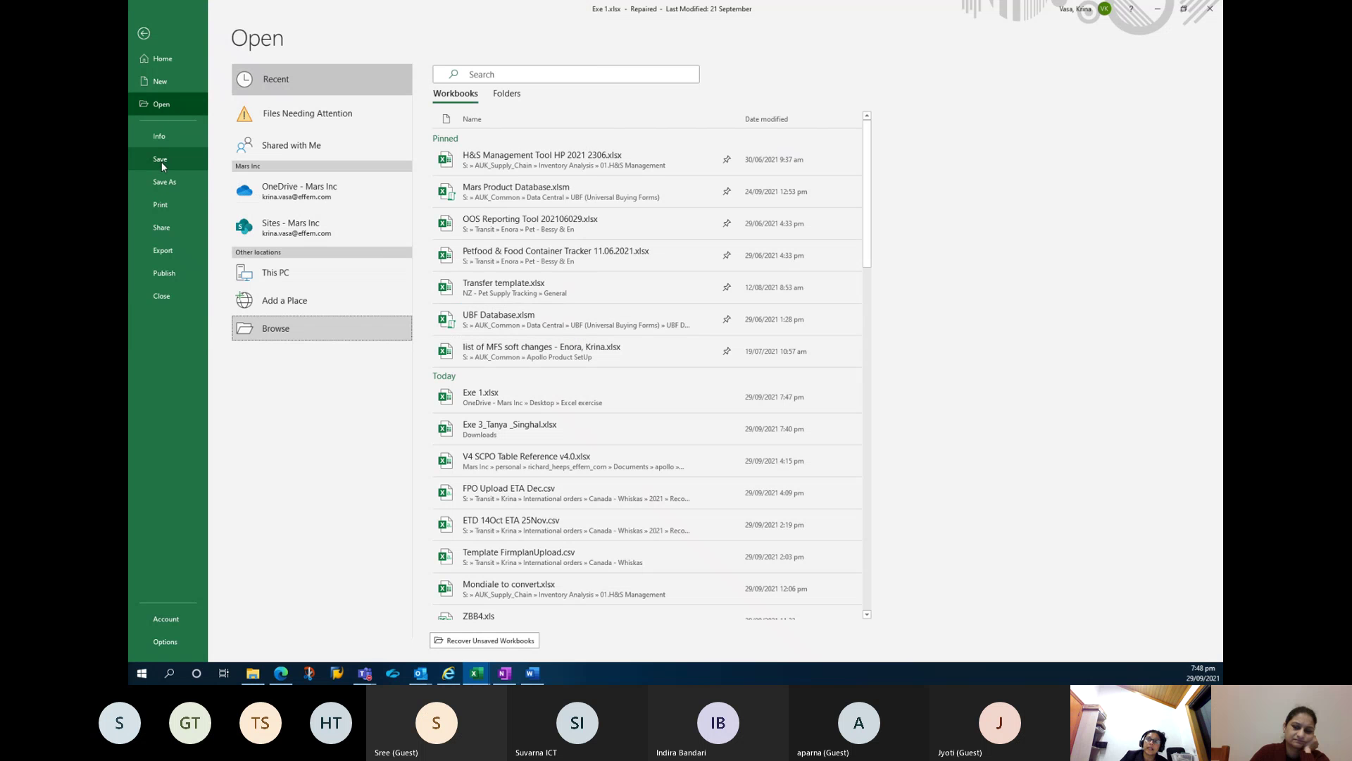
{"action": "left_click", "coordinate": [164, 184]}
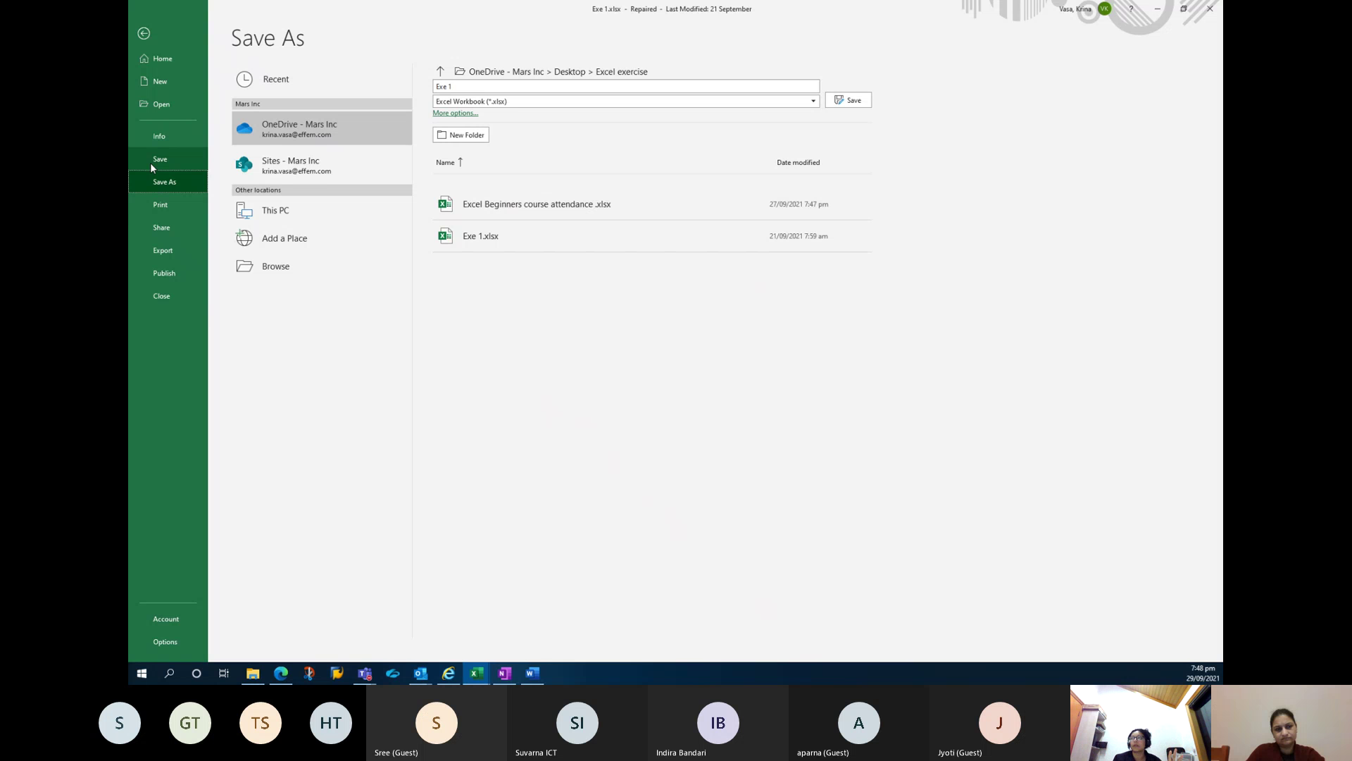
{"action": "left_click", "coordinate": [143, 33]}
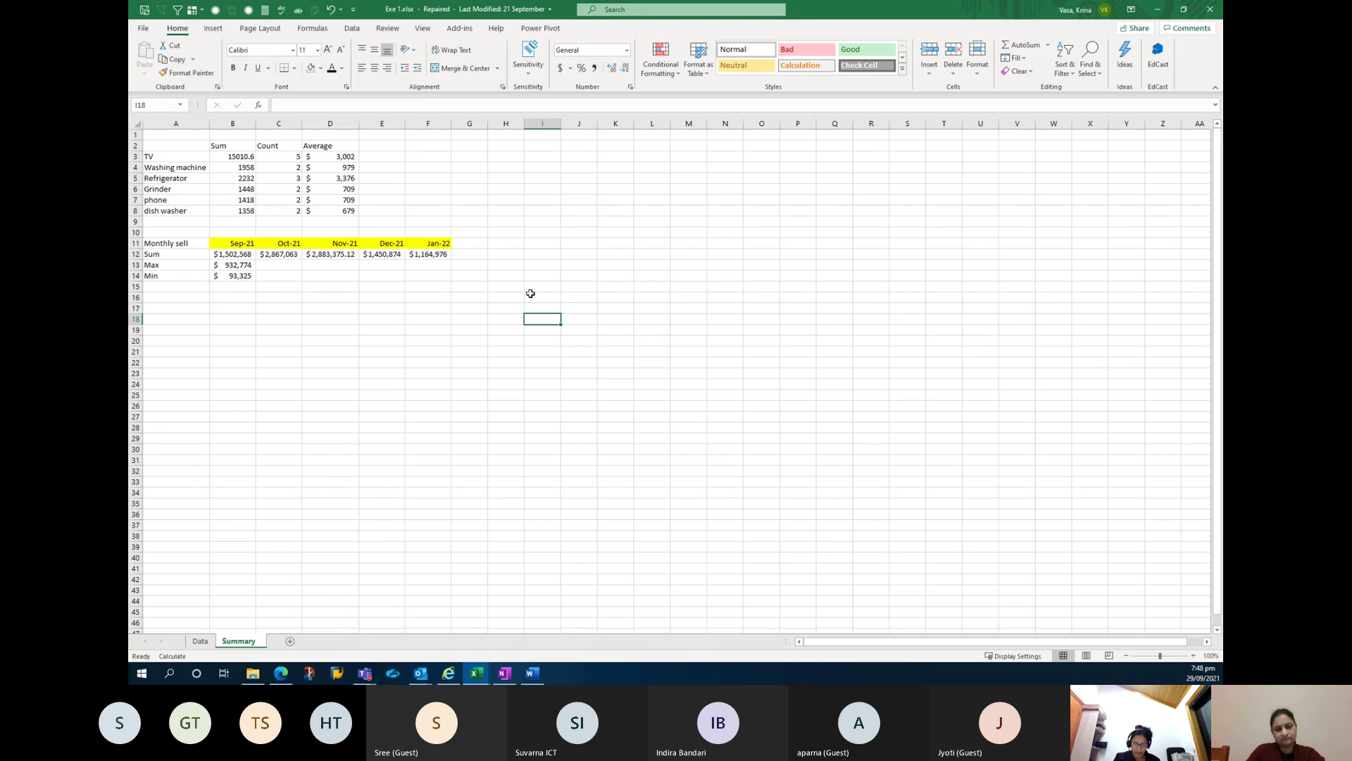
Enter the trial text nghfgx in cell I18 and review the file commands available for saving the edit.
{"action": "type", "text": "nghfgx"}
{"action": "key", "text": "Return"}
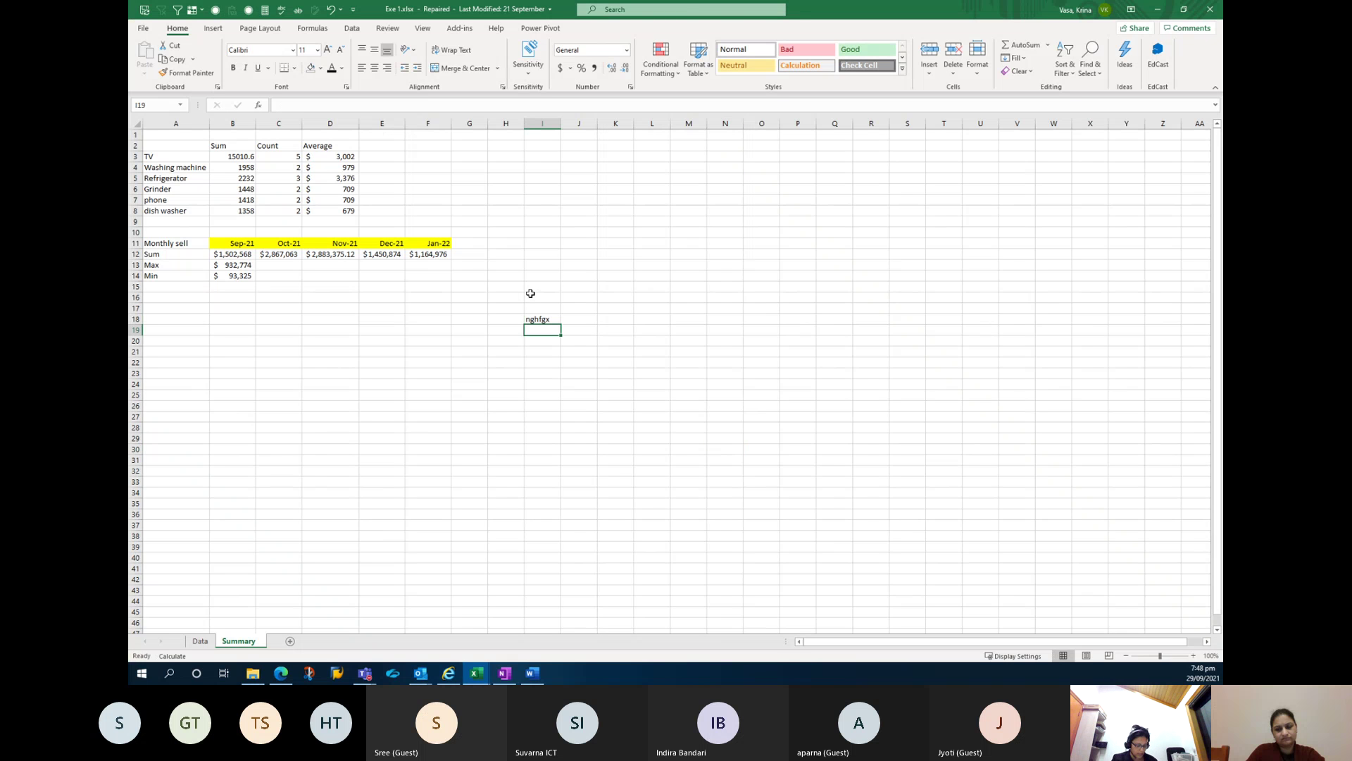
{"action": "left_click", "coordinate": [143, 28]}
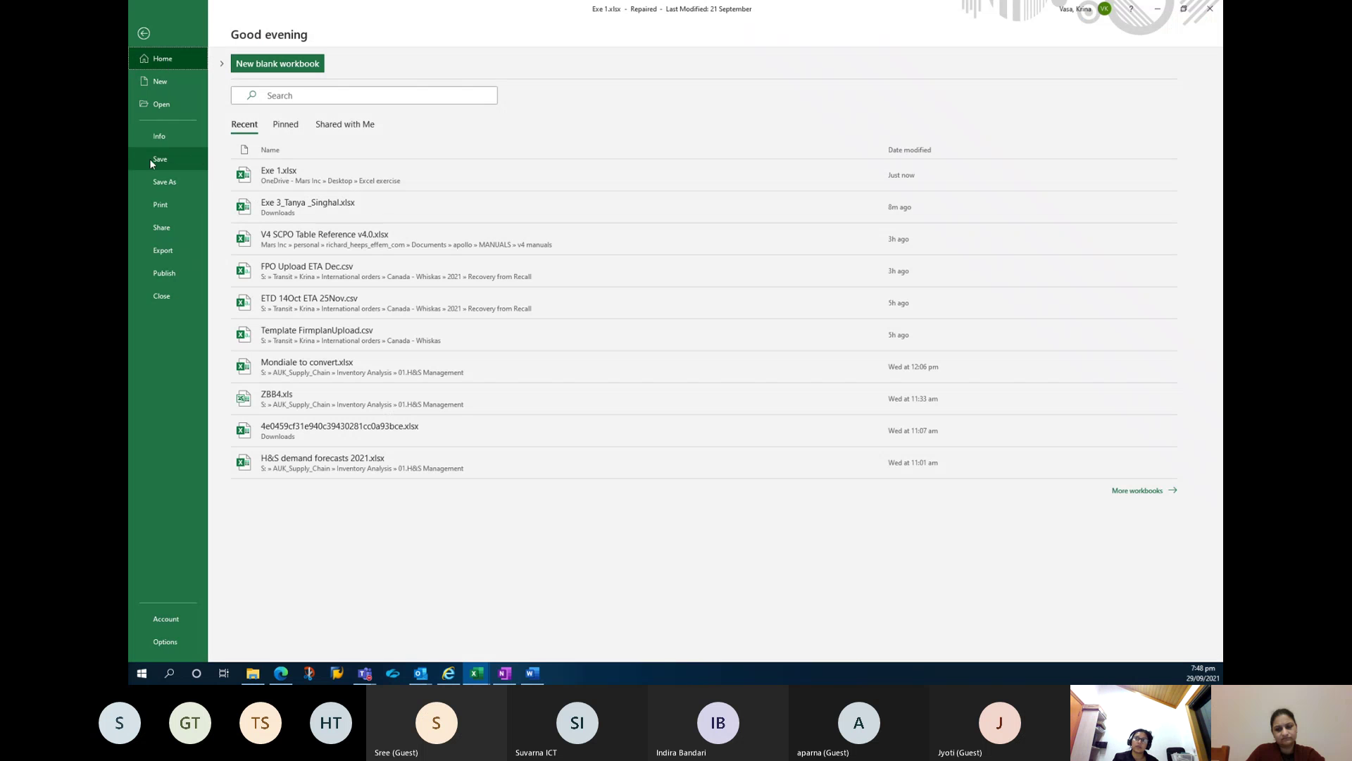
{"action": "left_click", "coordinate": [136, 36]}
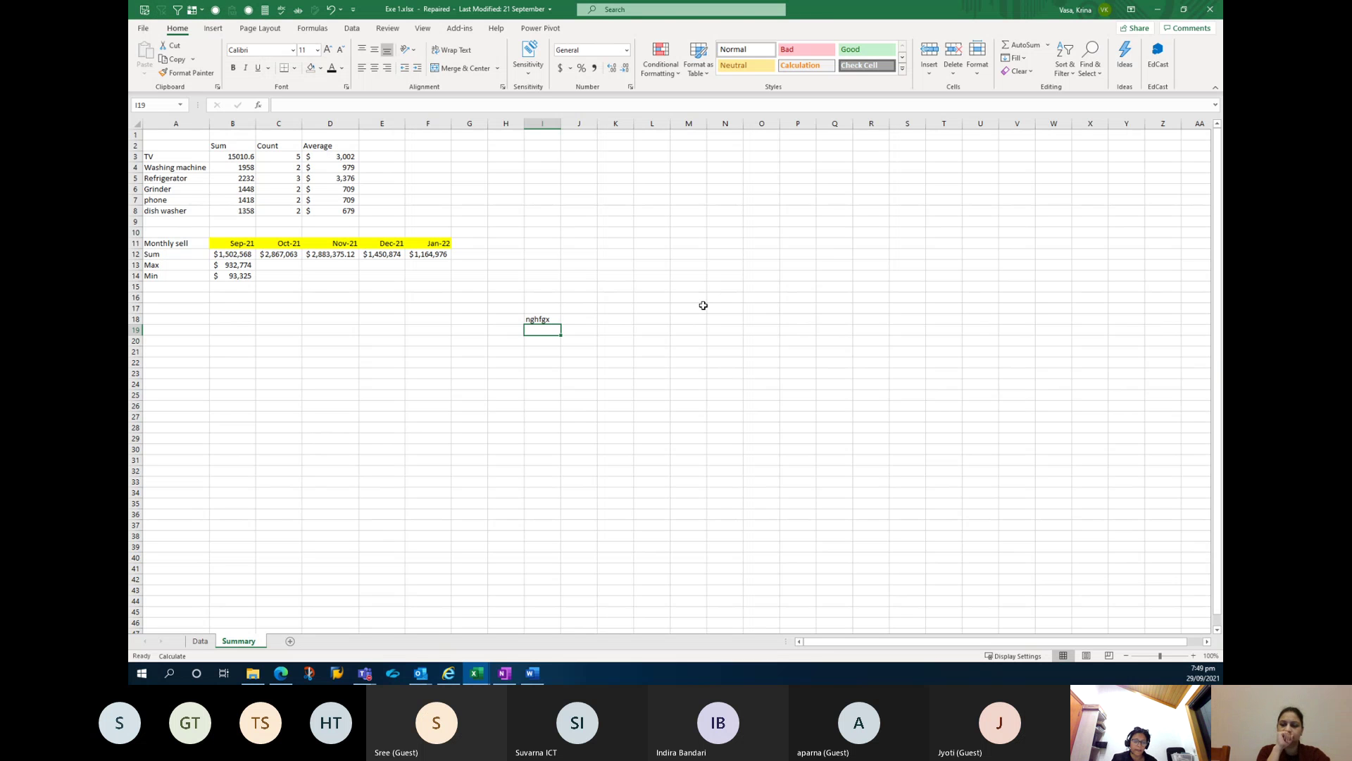
Clear the trial text from cell I18 of the Summary sheet.
{"action": "left_click", "coordinate": [544, 318]}
{"action": "key", "text": "Delete"}
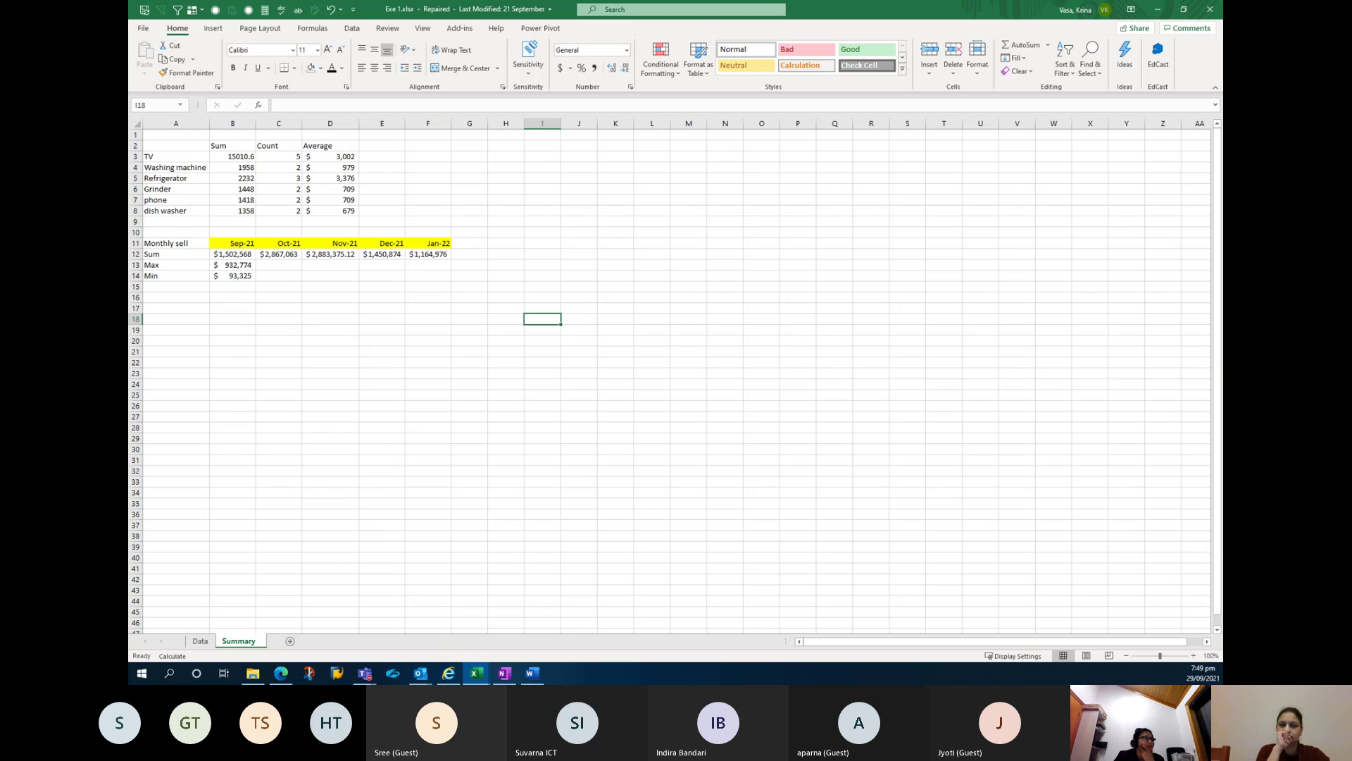
{"action": "key", "text": "alt+Tab"}
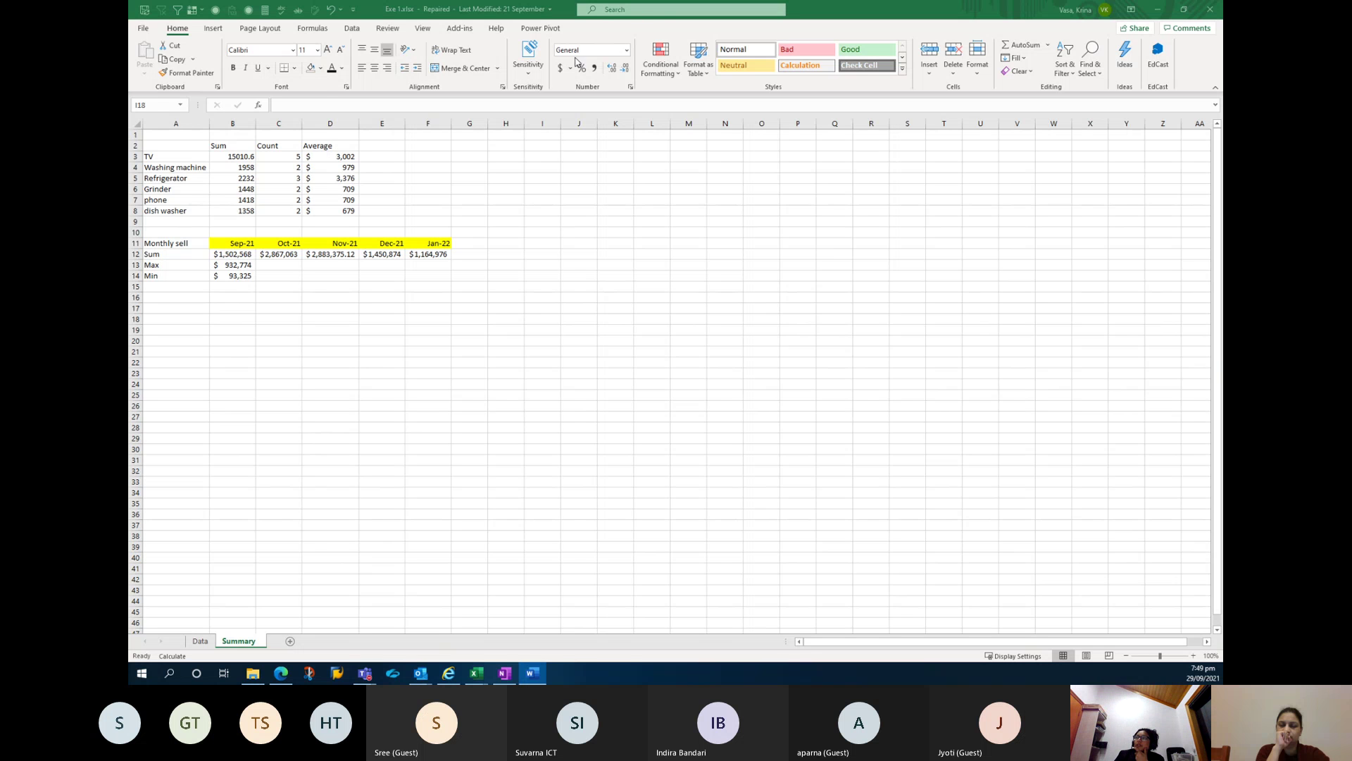
Try the Currency number format and the Accounting format on the TV sum in cell B3.
{"action": "left_click", "coordinate": [244, 157]}
{"action": "left_click", "coordinate": [243, 156]}
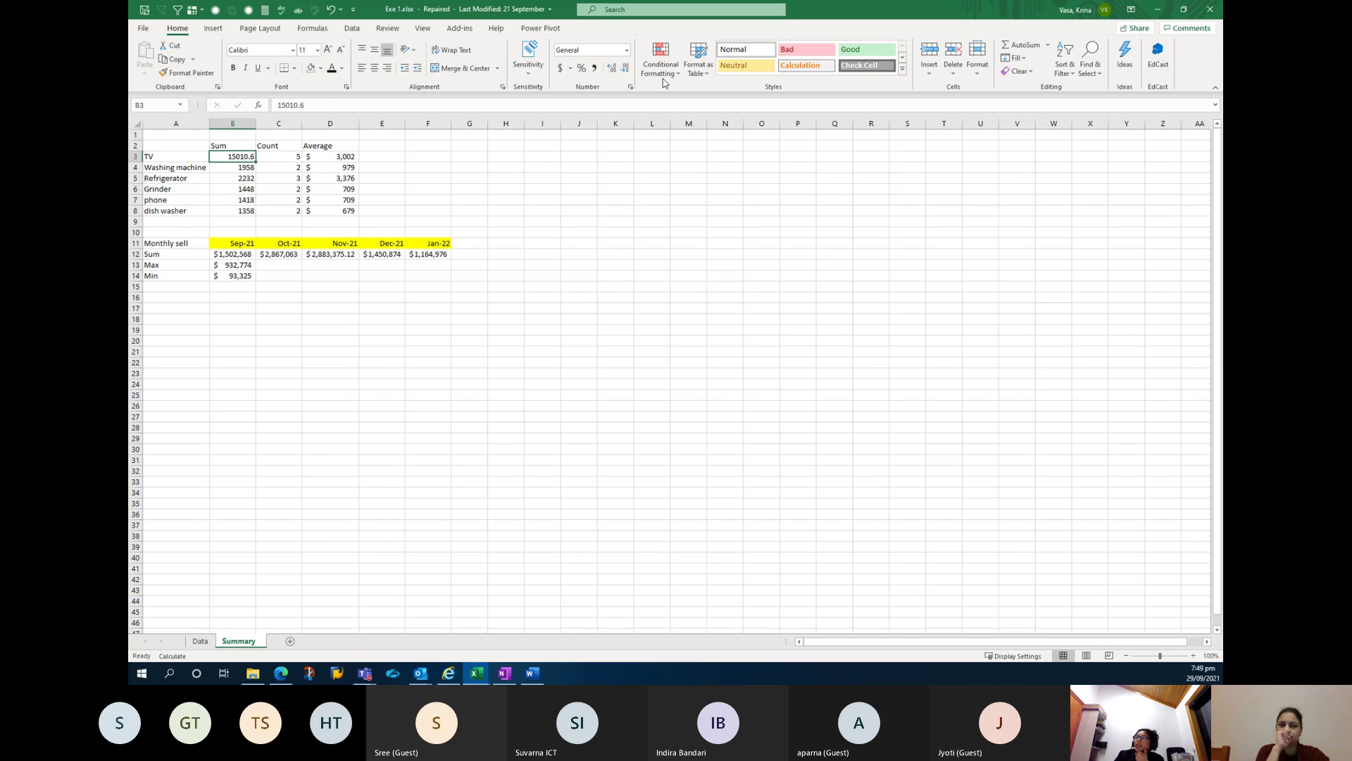
{"action": "left_click", "coordinate": [626, 51]}
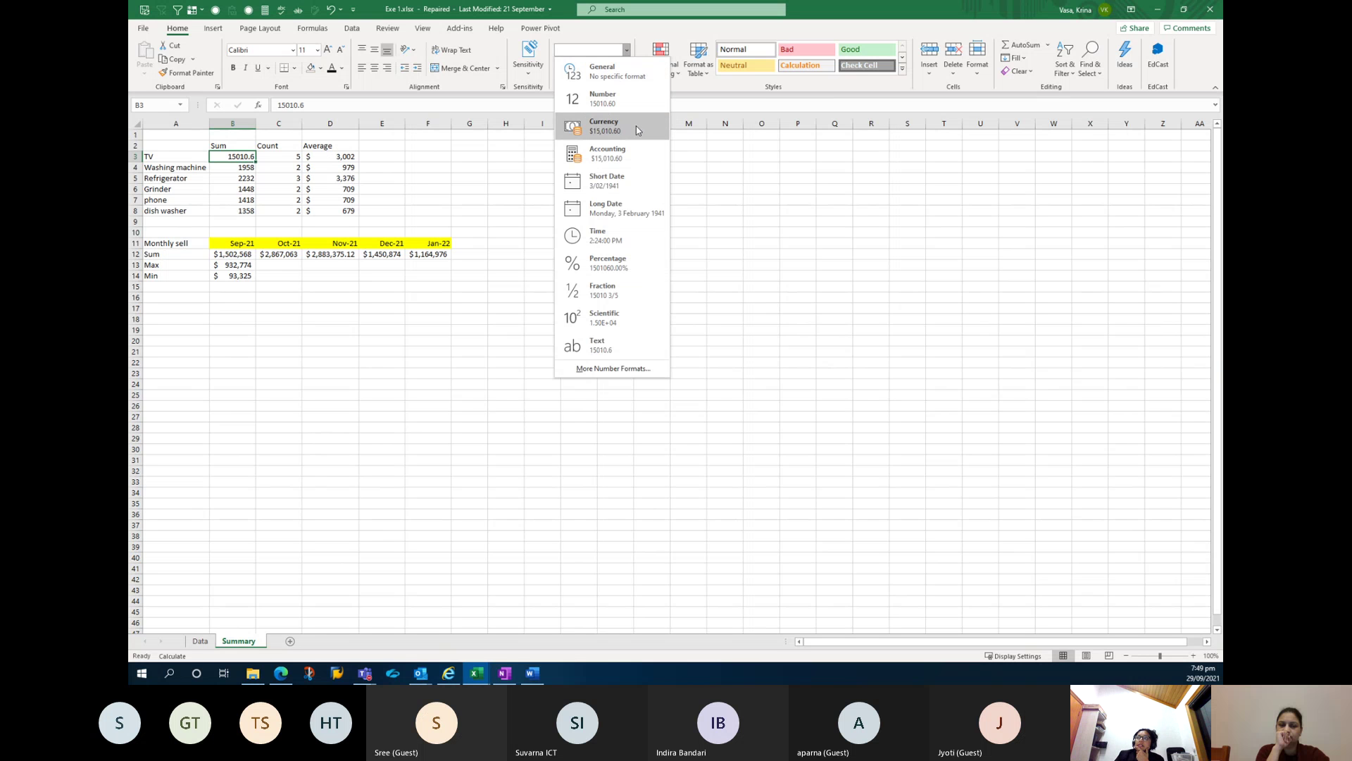
{"action": "left_click", "coordinate": [600, 132]}
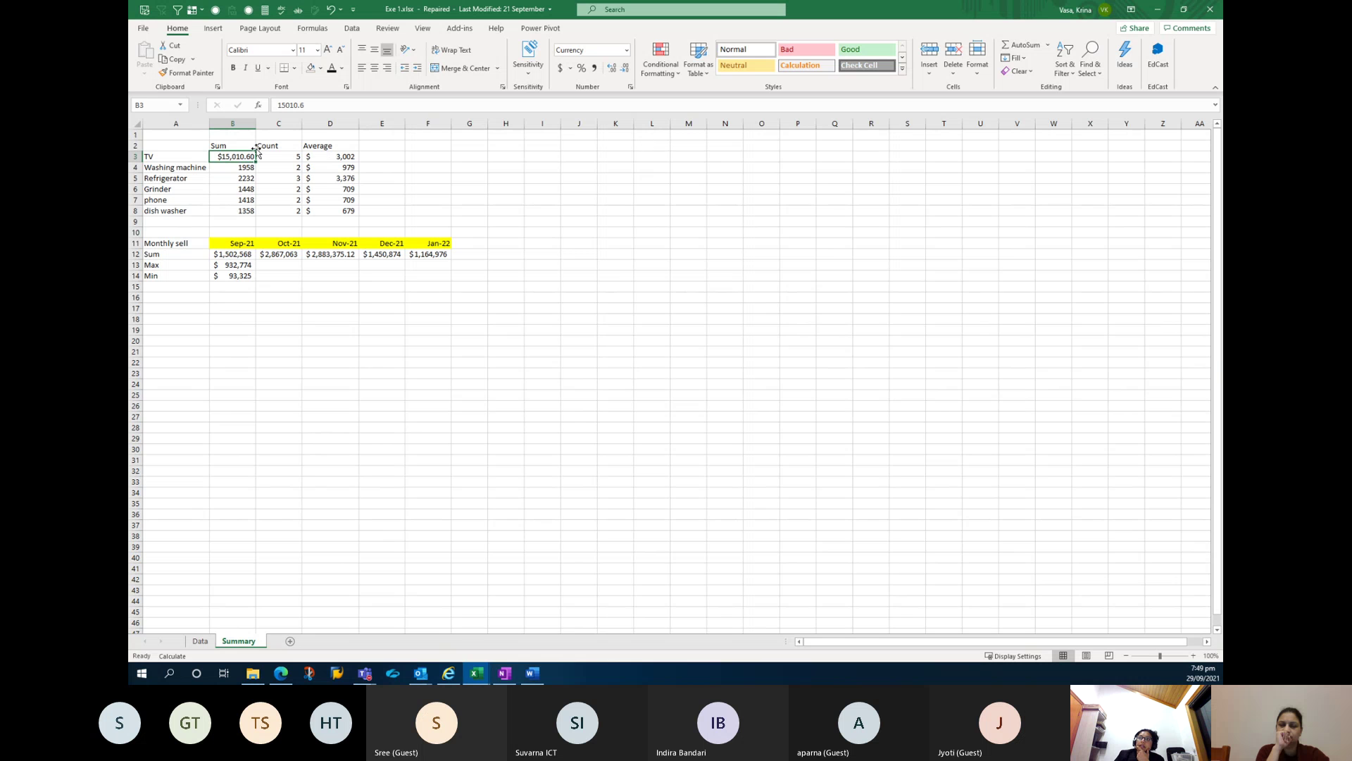
{"action": "left_click", "coordinate": [627, 50]}
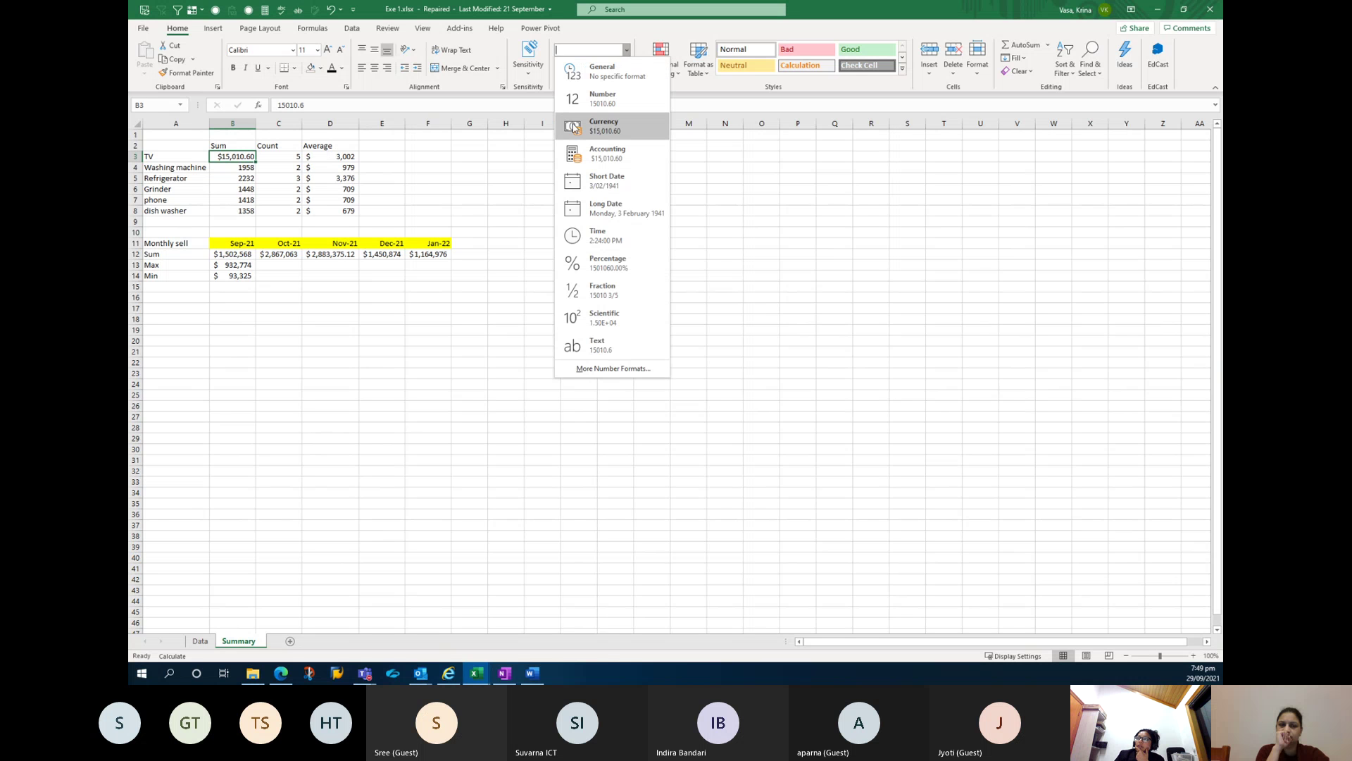
{"action": "left_click", "coordinate": [602, 152]}
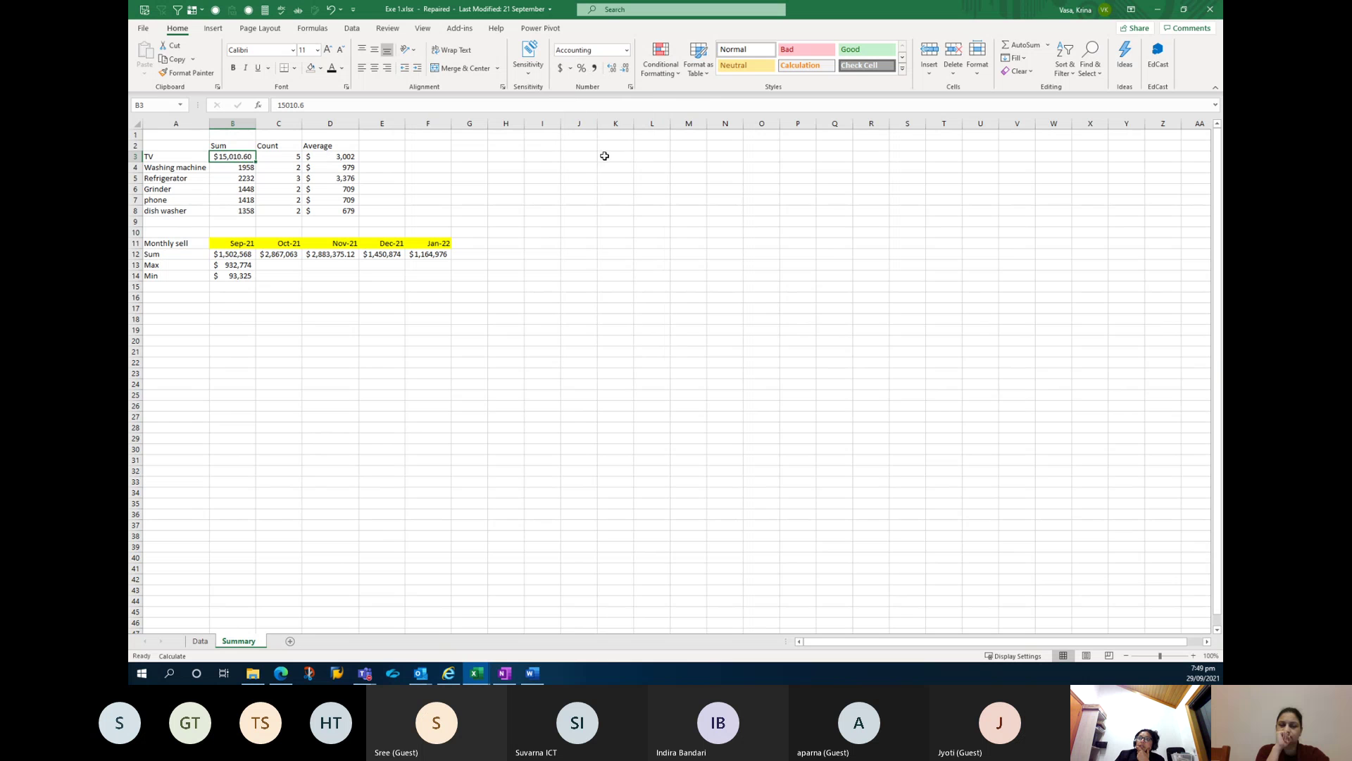
Try the Short Date and Long Date formats on the TV sum in cell B3.
{"action": "left_click", "coordinate": [627, 51]}
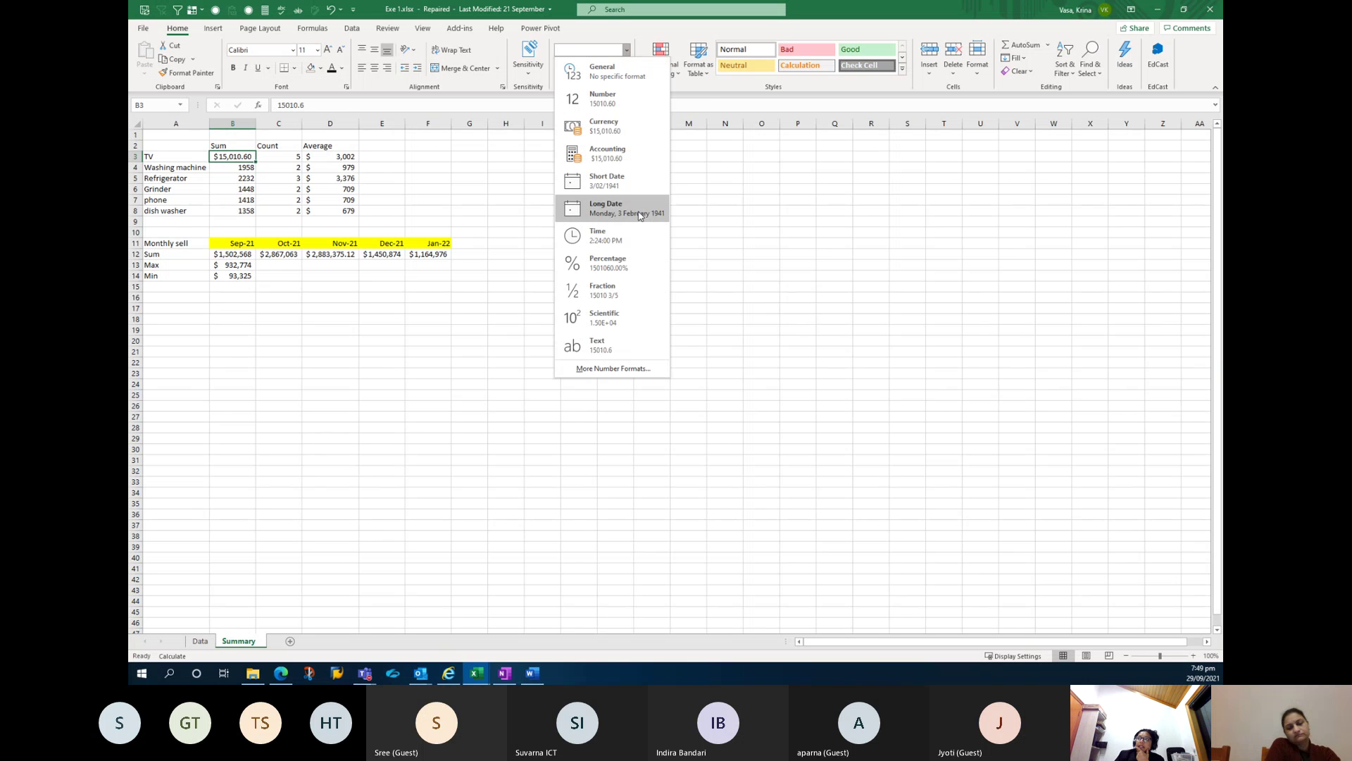
{"action": "left_click", "coordinate": [622, 179]}
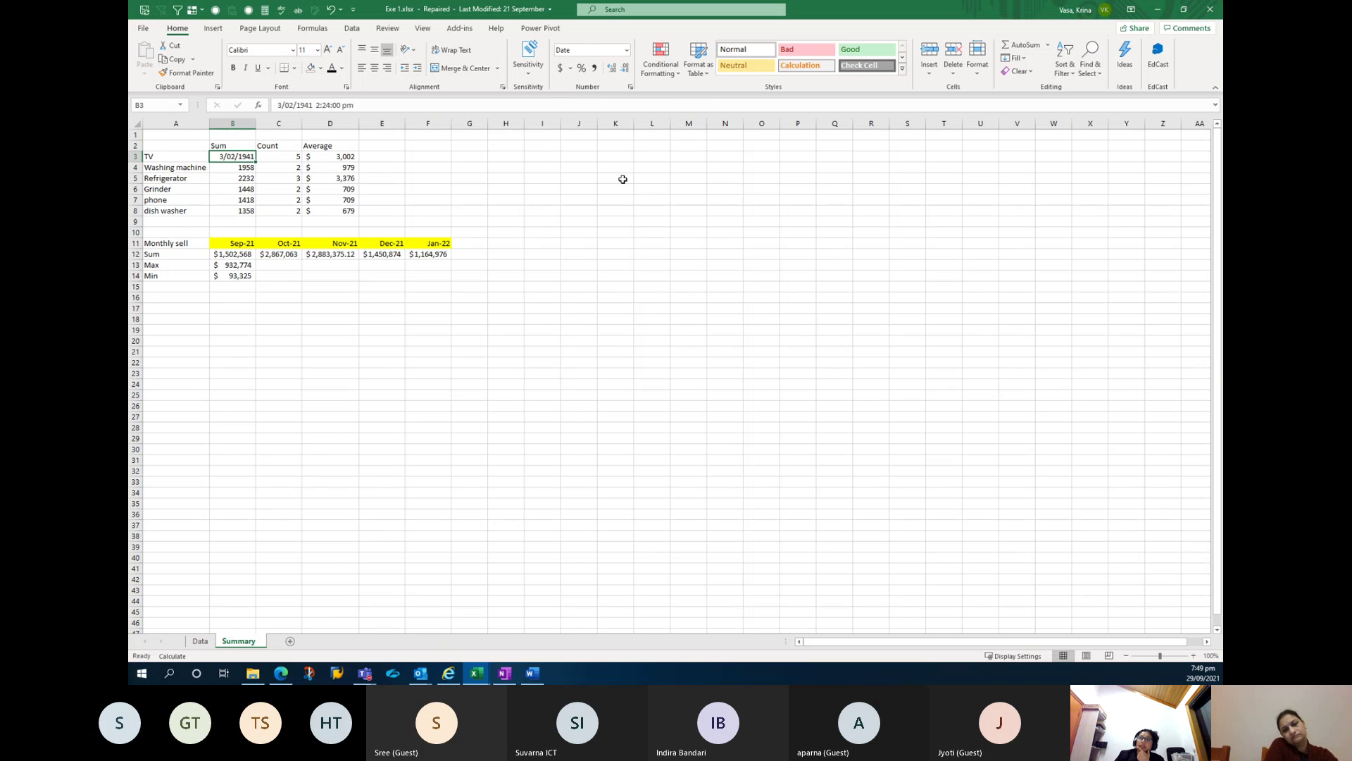
{"action": "left_click", "coordinate": [626, 51]}
{"action": "left_click", "coordinate": [592, 210]}
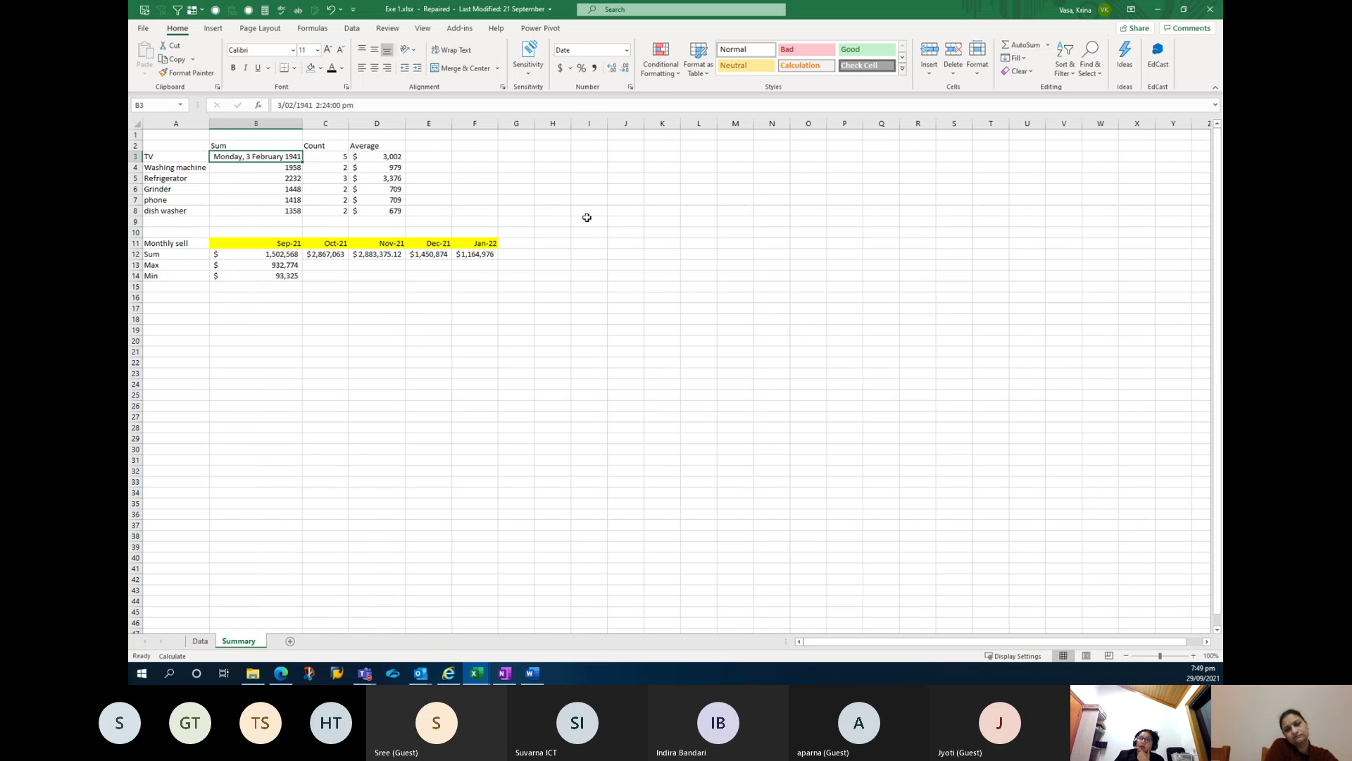
Try the Percentage format on cell B3, and set it back to General.
{"action": "left_click", "coordinate": [627, 51]}
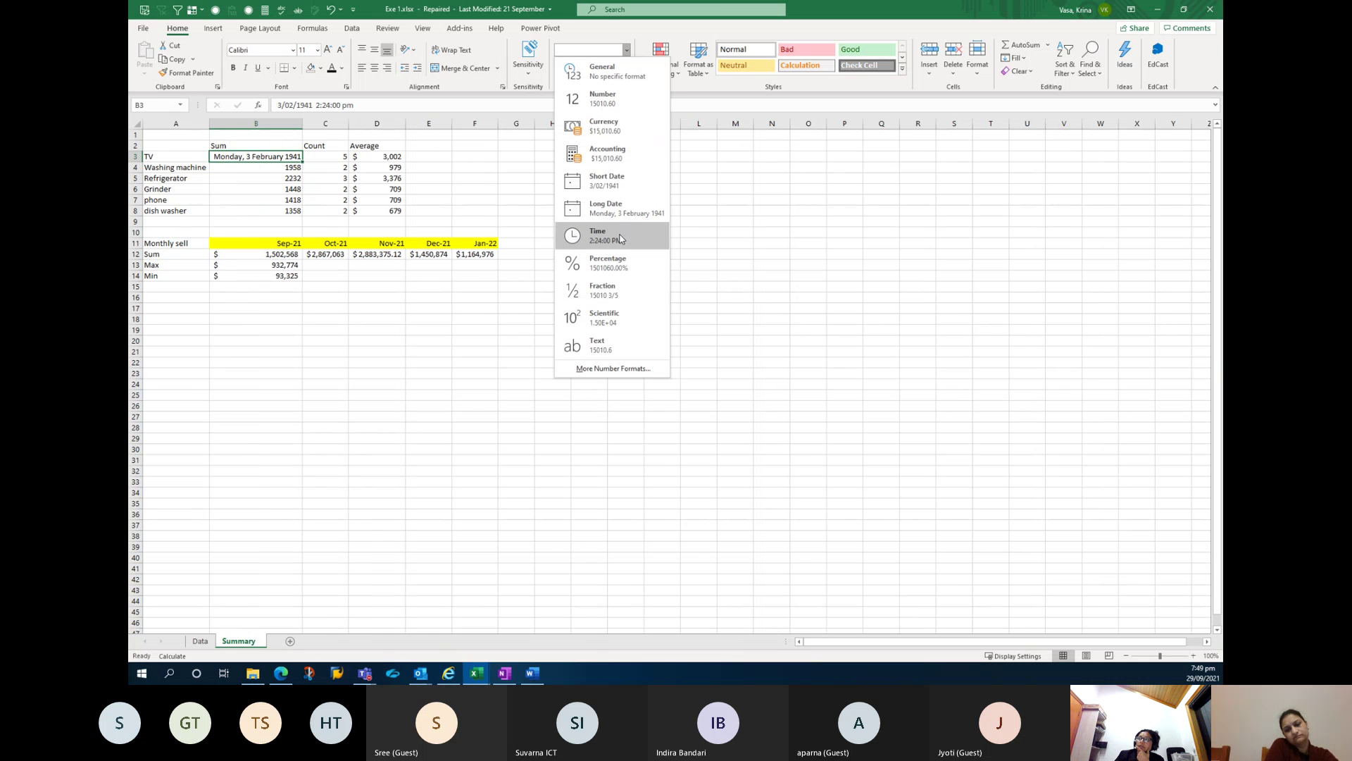
{"action": "left_click", "coordinate": [624, 273]}
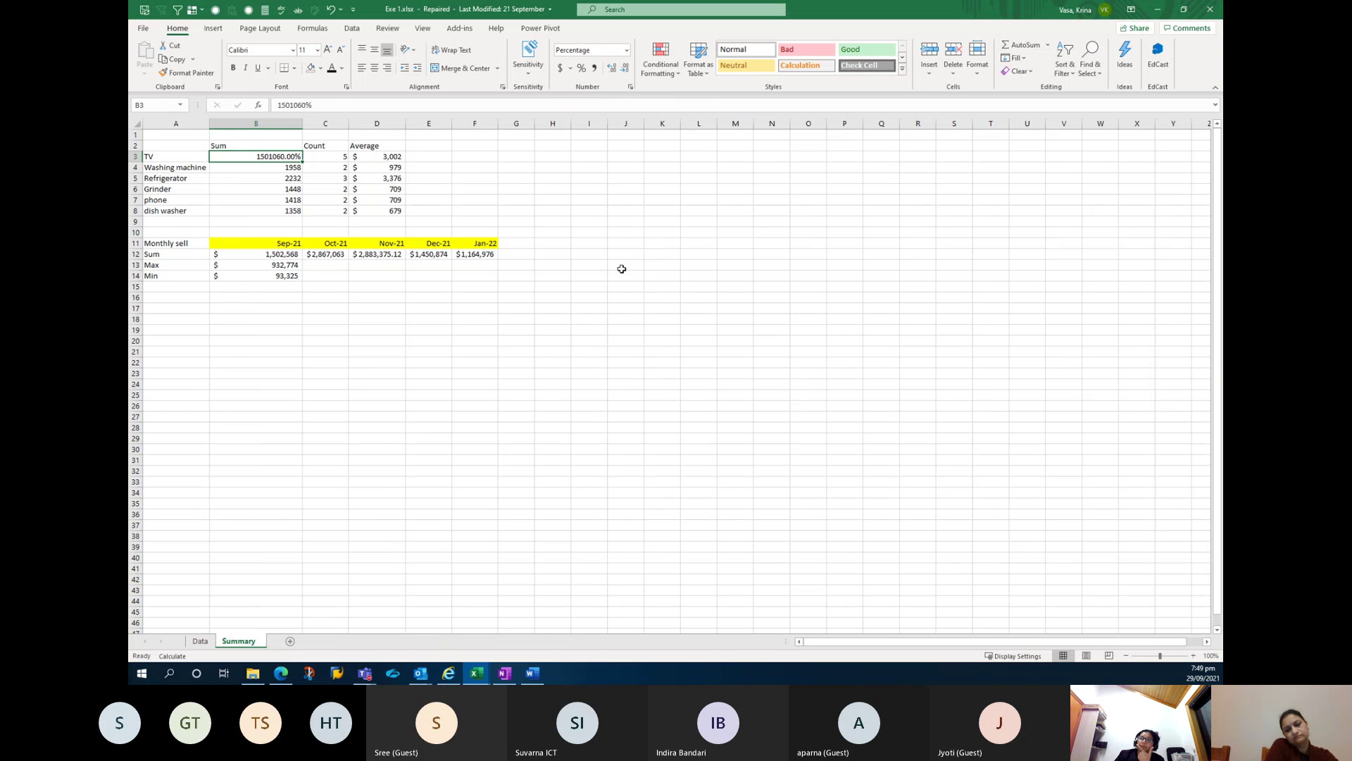
{"action": "left_click", "coordinate": [627, 51]}
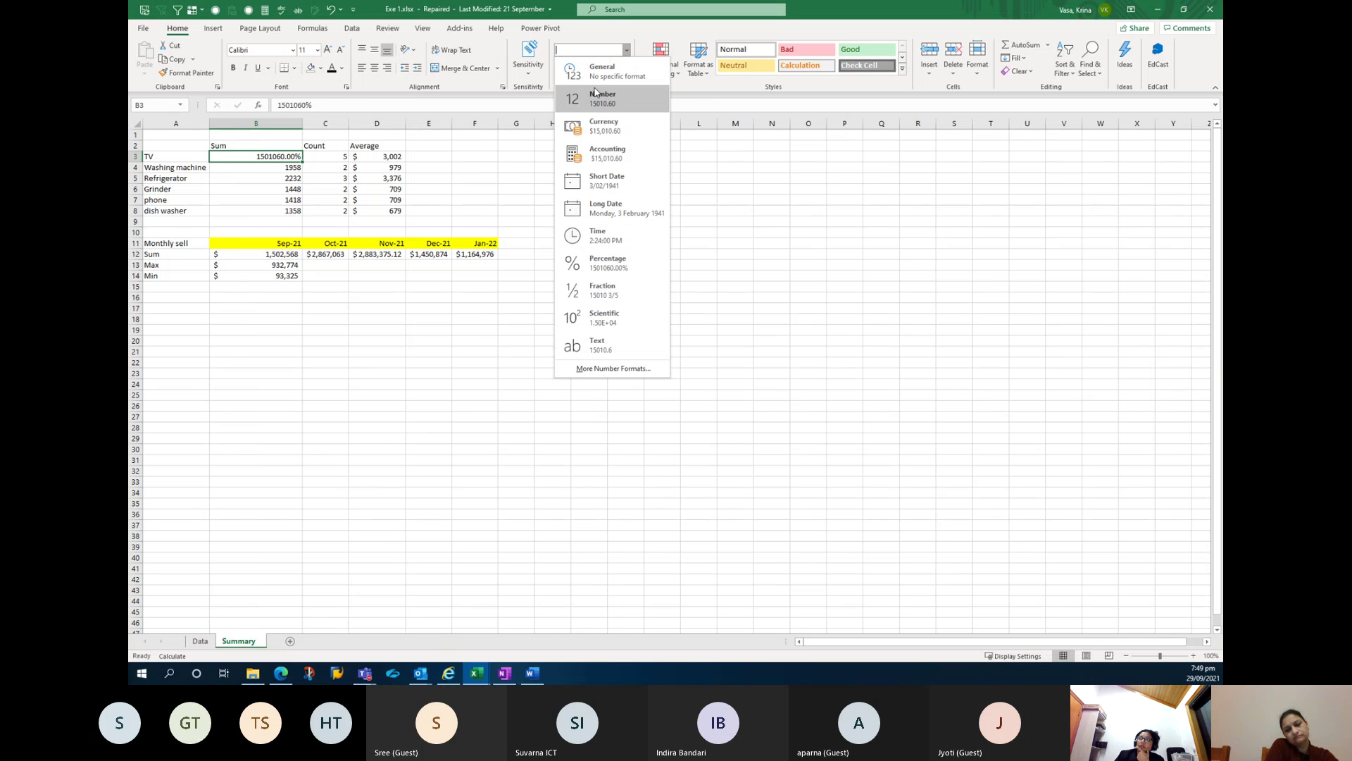
{"action": "left_click", "coordinate": [602, 70]}
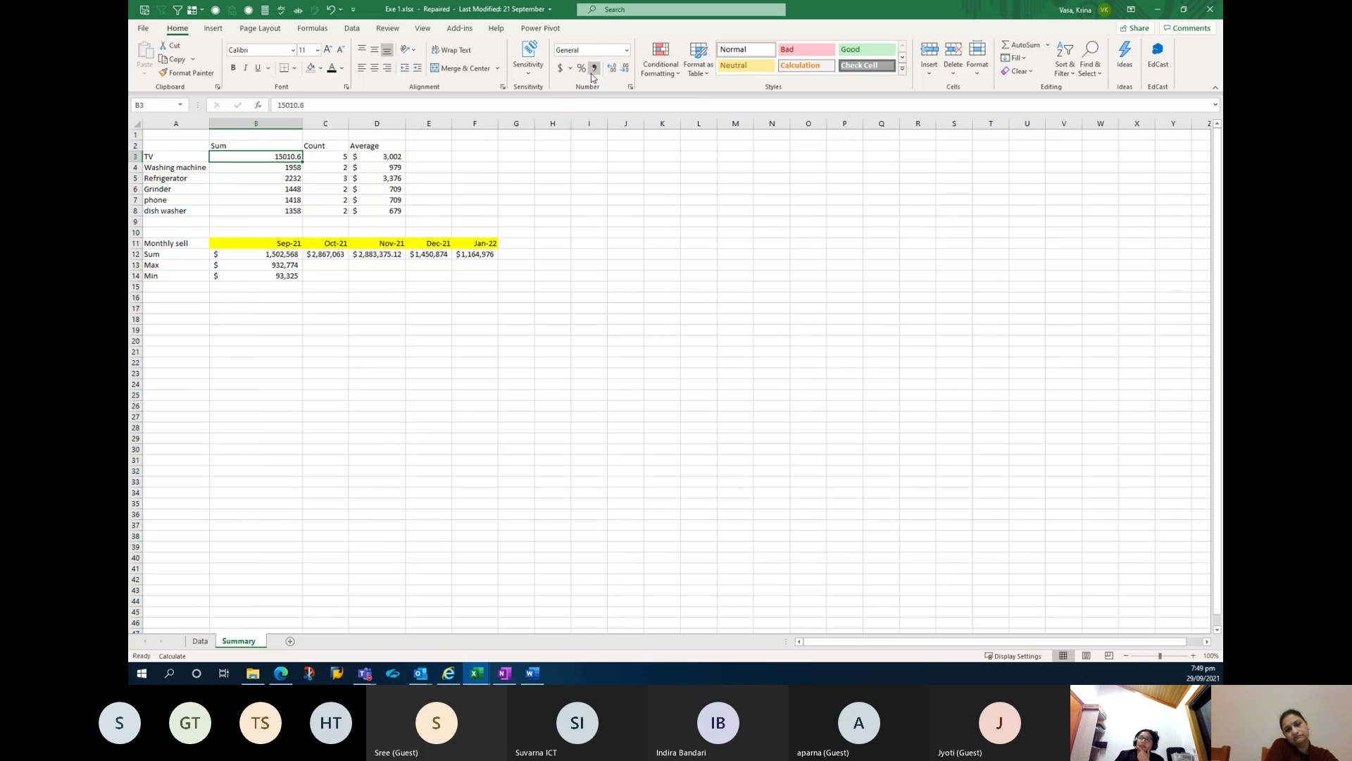
Open the full Format Cells settings for B3 and look through the number, alignment, font, border, fill and protection options.
{"action": "left_click", "coordinate": [627, 51]}
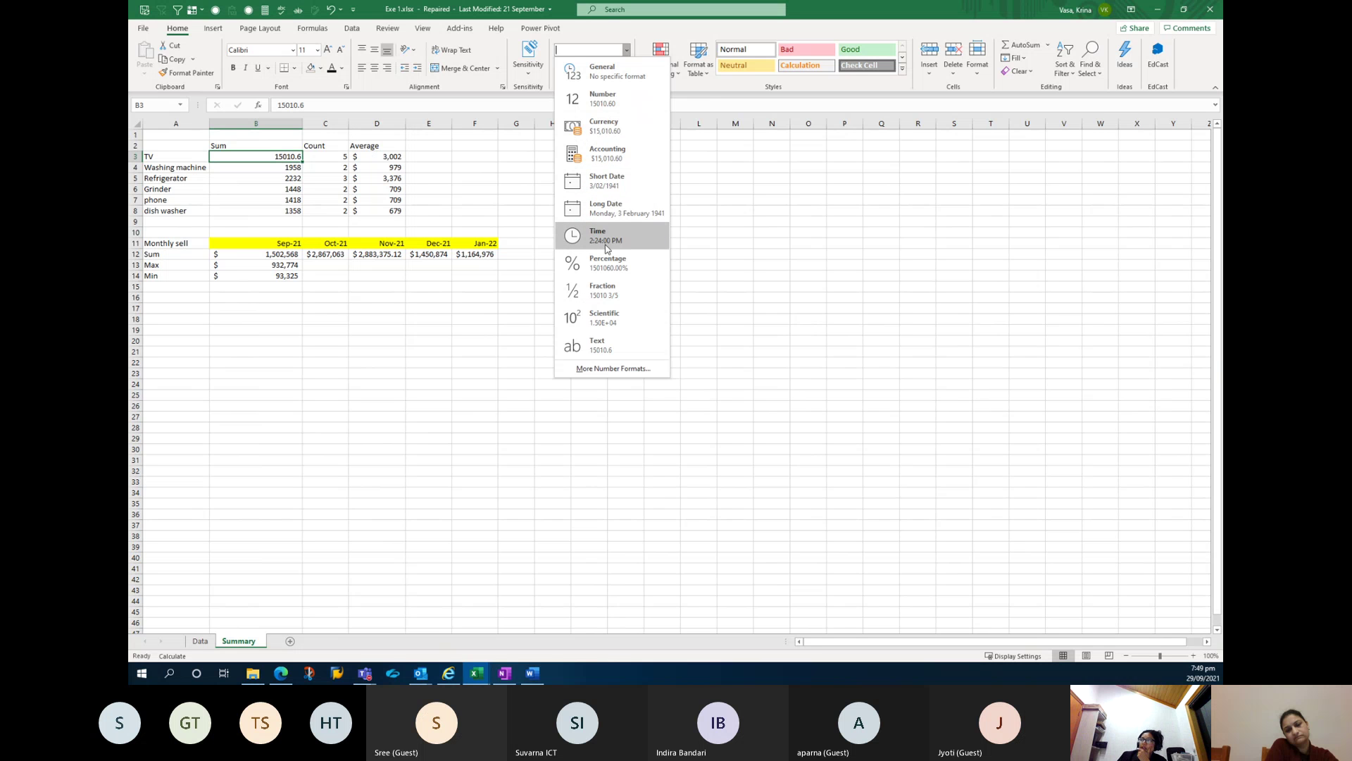
{"action": "left_click", "coordinate": [587, 379]}
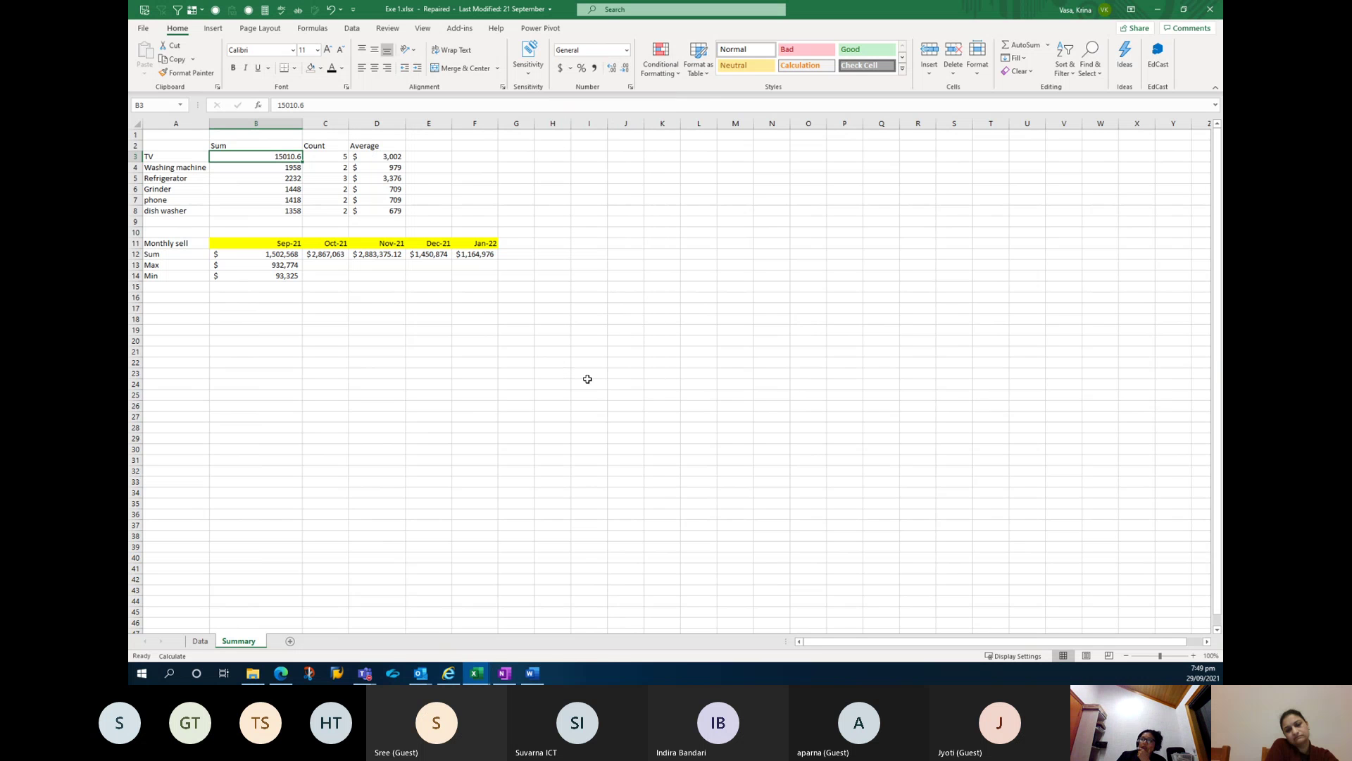
{"action": "left_click", "coordinate": [626, 50]}
{"action": "left_click", "coordinate": [567, 371]}
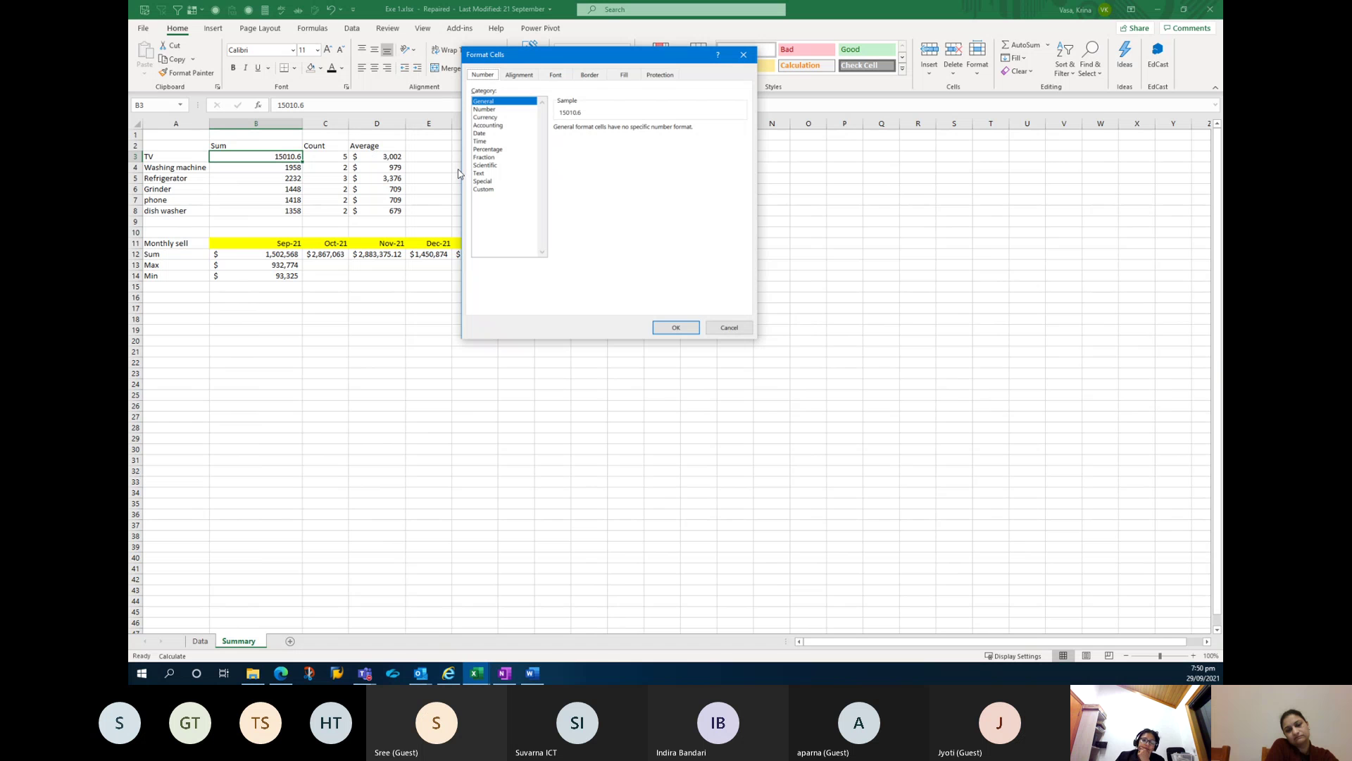
{"action": "left_click", "coordinate": [519, 75]}
{"action": "left_click", "coordinate": [557, 76]}
{"action": "left_click", "coordinate": [589, 76]}
{"action": "left_click", "coordinate": [624, 76]}
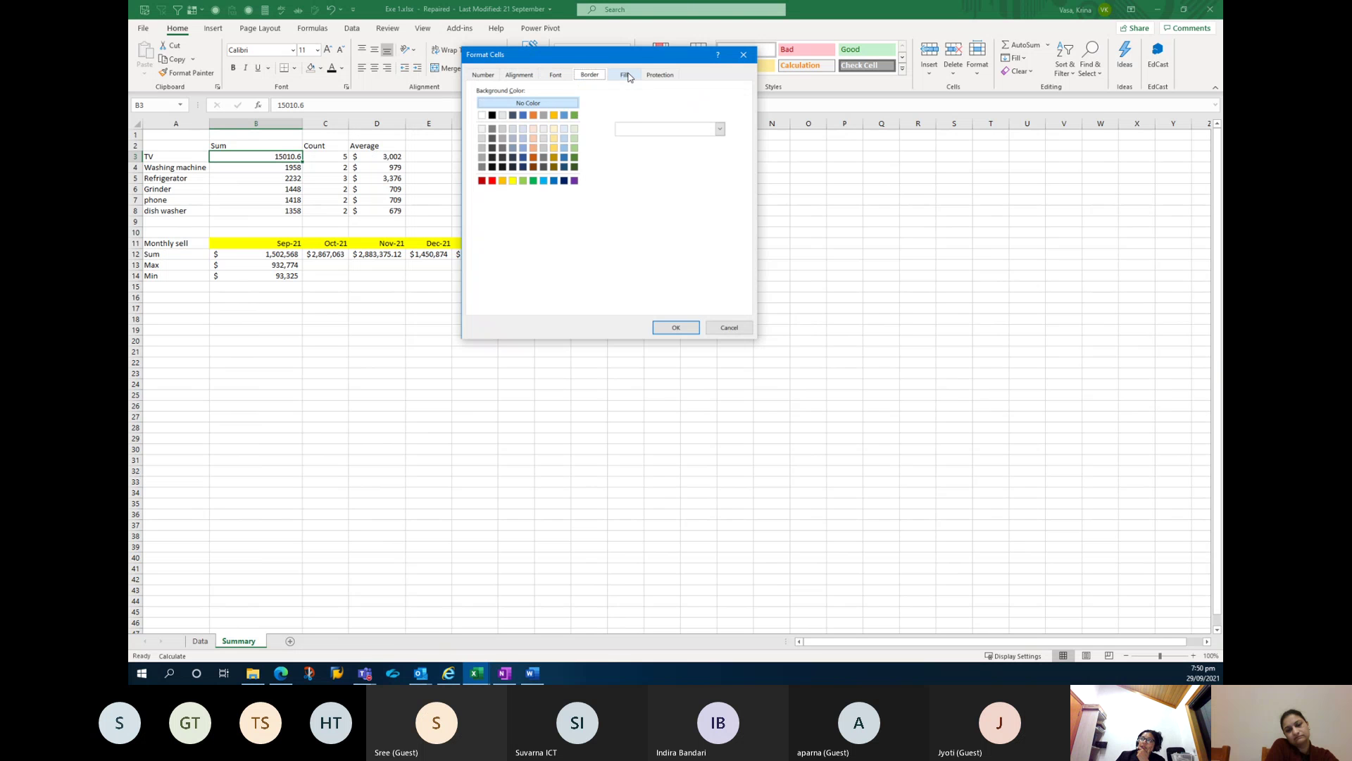
{"action": "left_click", "coordinate": [660, 76]}
{"action": "left_click", "coordinate": [744, 55]}
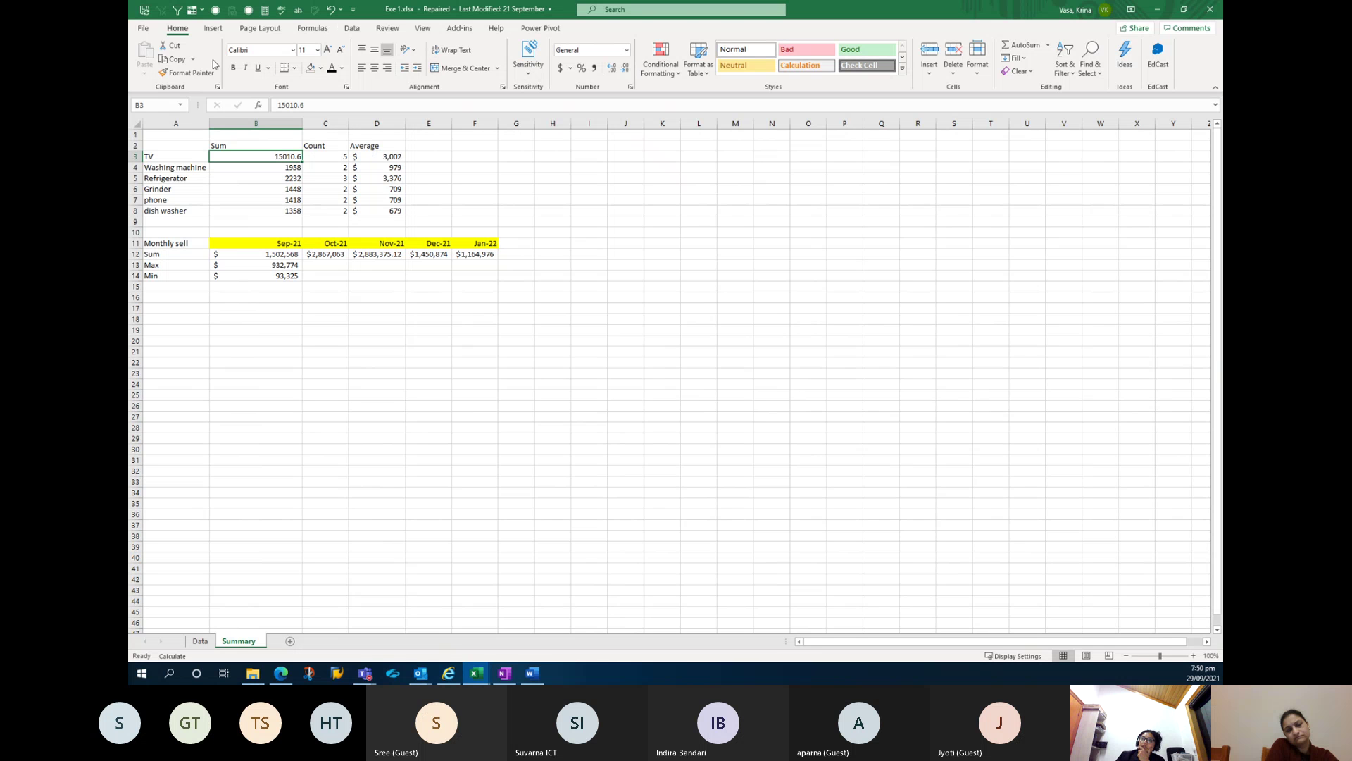
Review the Format Cells options for B3 once more, from alignment through protection, and close the dialog without applying changes.
{"action": "left_click", "coordinate": [626, 50]}
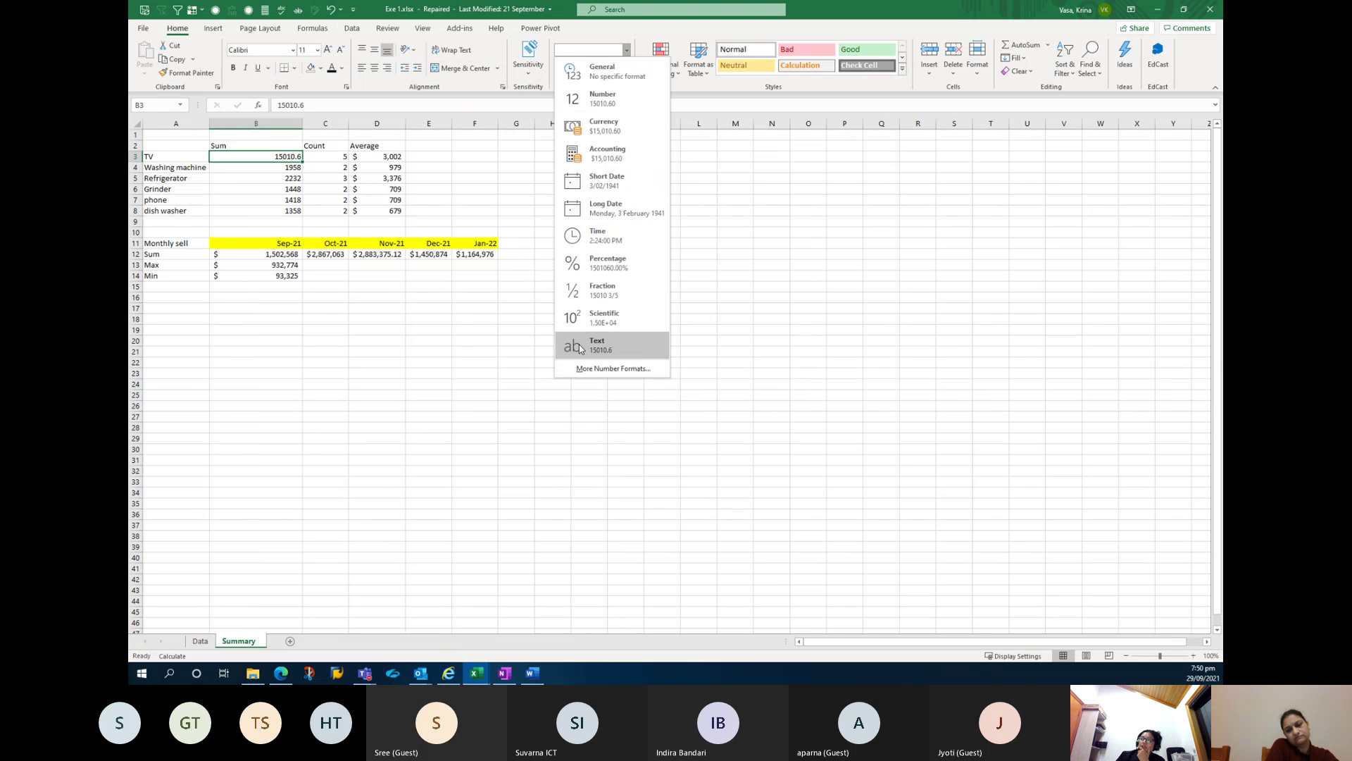
{"action": "left_click", "coordinate": [569, 372]}
{"action": "left_click", "coordinate": [519, 75]}
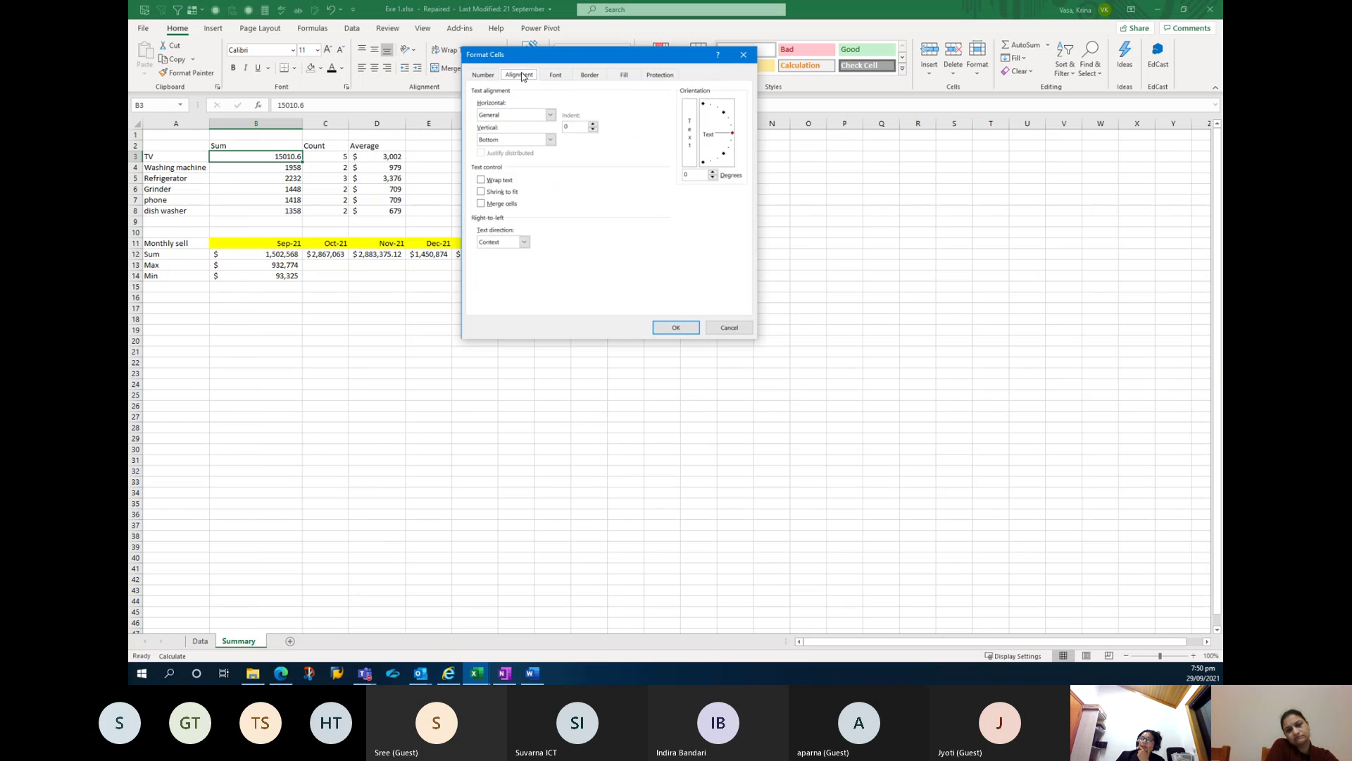
{"action": "left_click", "coordinate": [556, 76]}
{"action": "left_click", "coordinate": [592, 76]}
{"action": "left_click", "coordinate": [624, 74]}
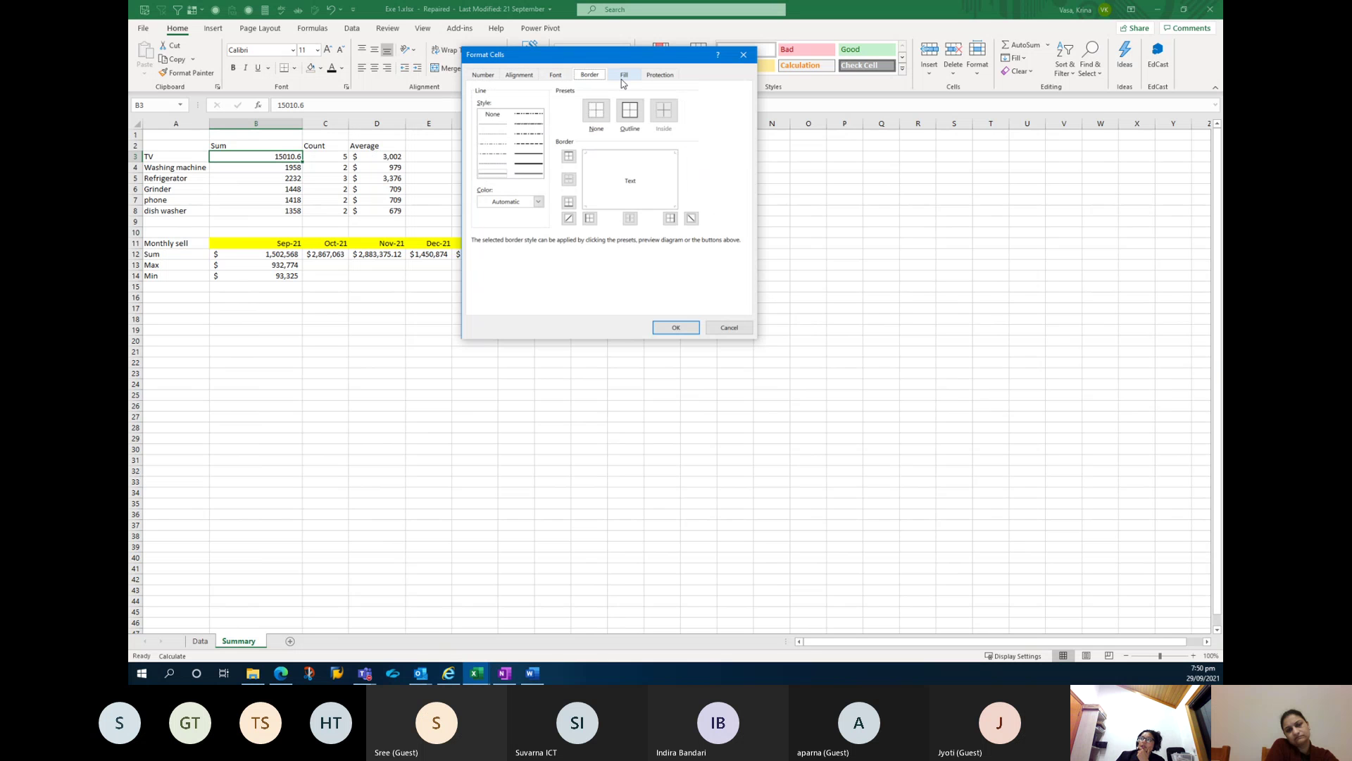
{"action": "left_click", "coordinate": [660, 75]}
{"action": "left_click", "coordinate": [743, 55]}
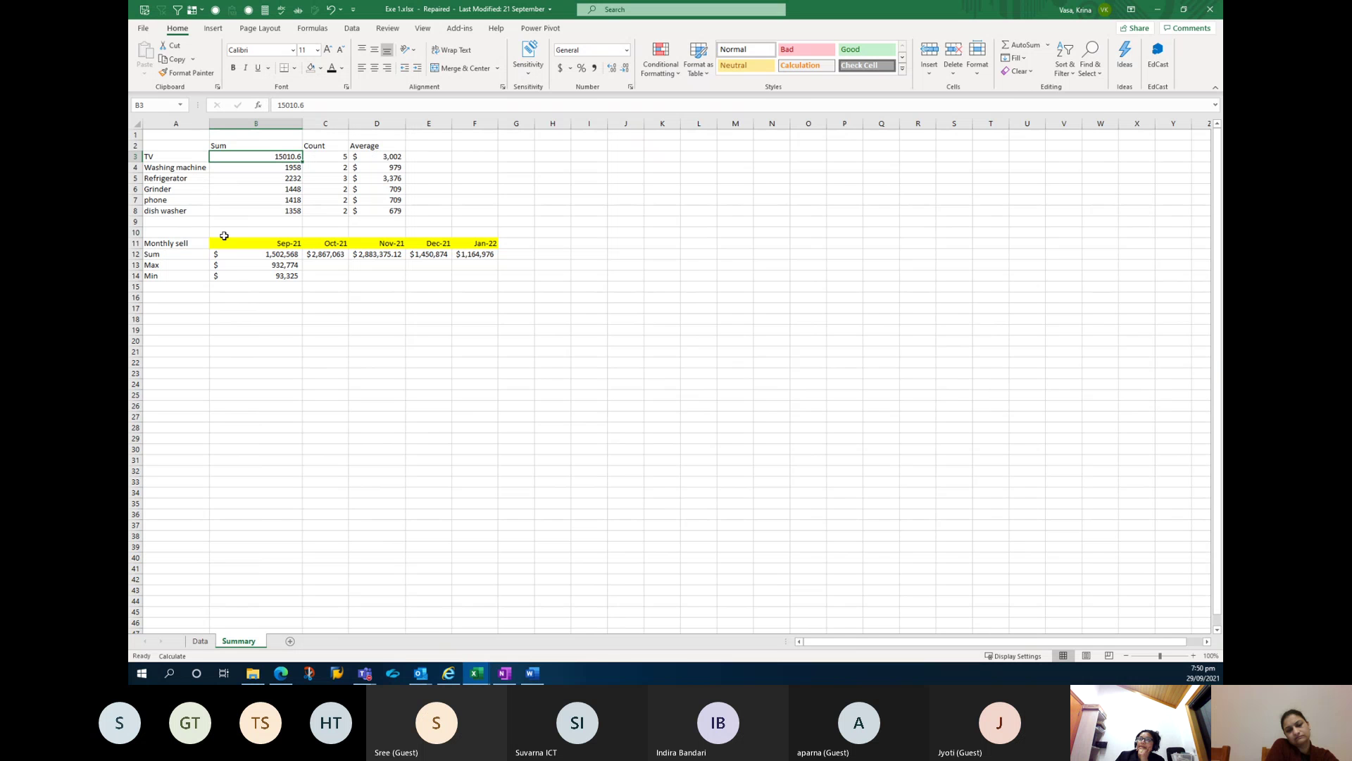
{"action": "key", "text": "alt+Tab"}
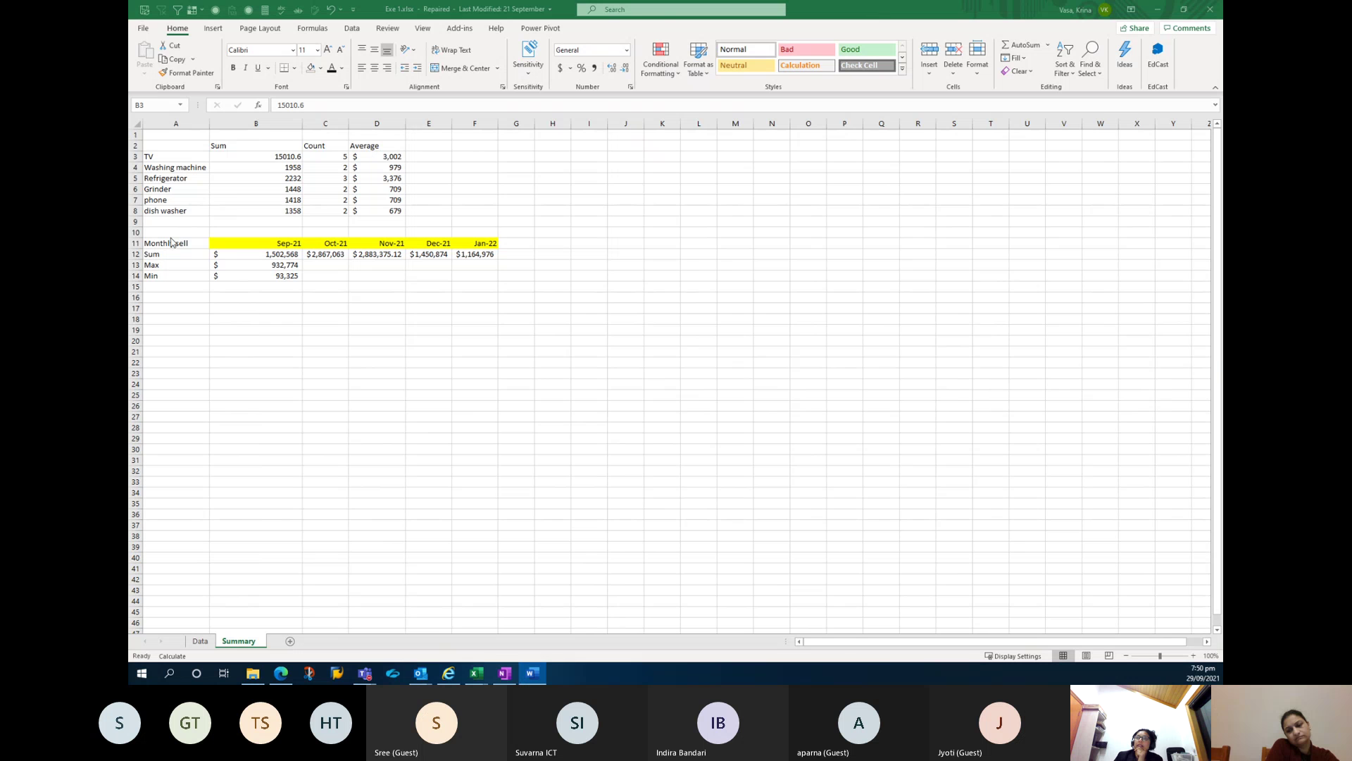
Cut the Sum values in B3:B8, paste them at F3, and undo the move.
{"action": "left_click", "coordinate": [254, 154]}
{"action": "left_click_drag", "start_coordinate": [254, 154], "coordinate": [278, 209]}
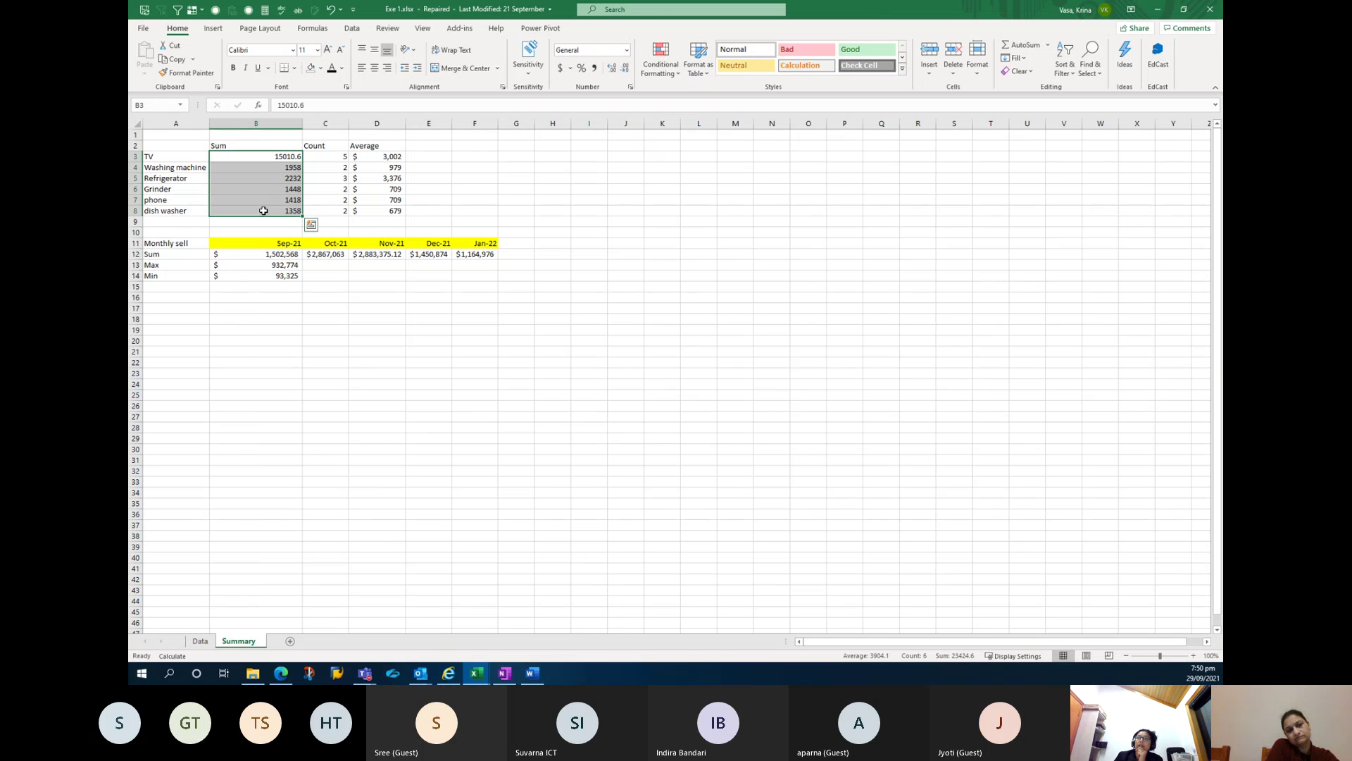
{"action": "left_click", "coordinate": [176, 47]}
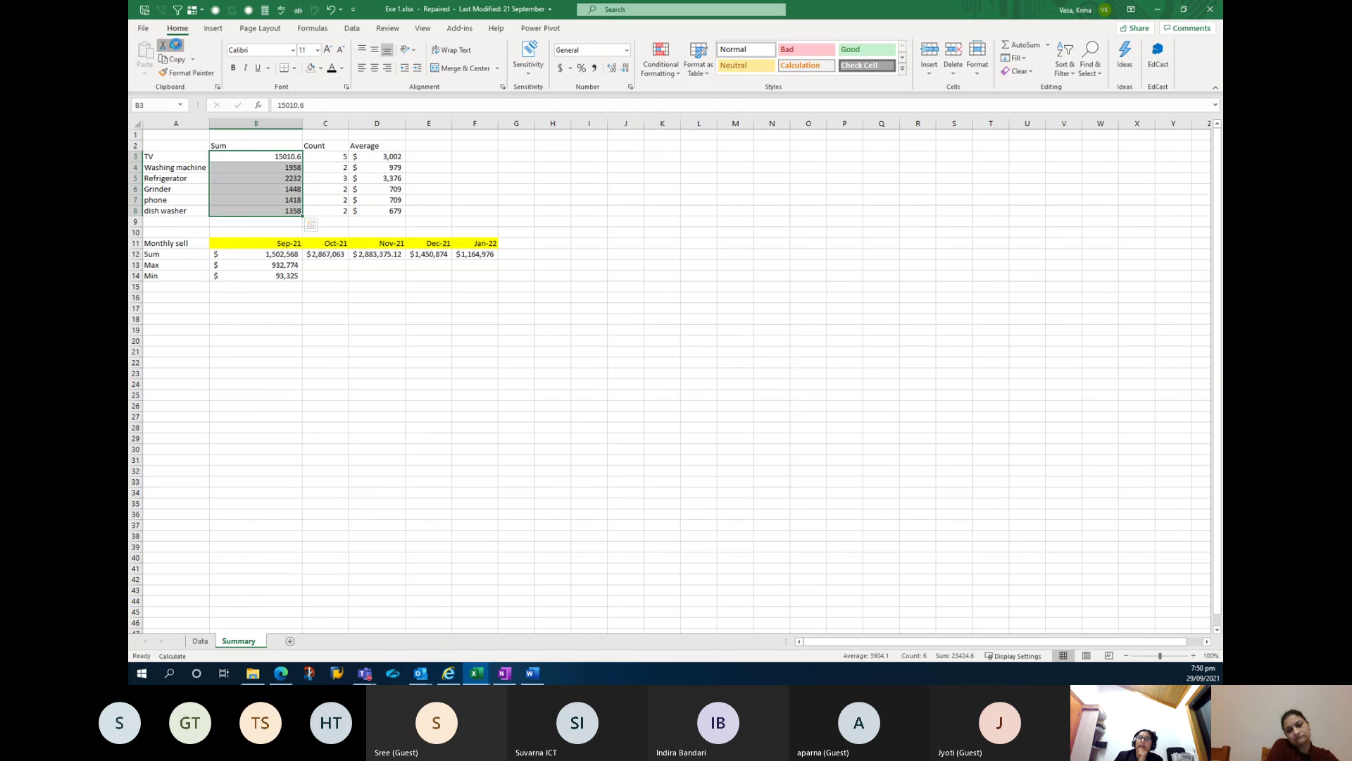
{"action": "left_click", "coordinate": [489, 155]}
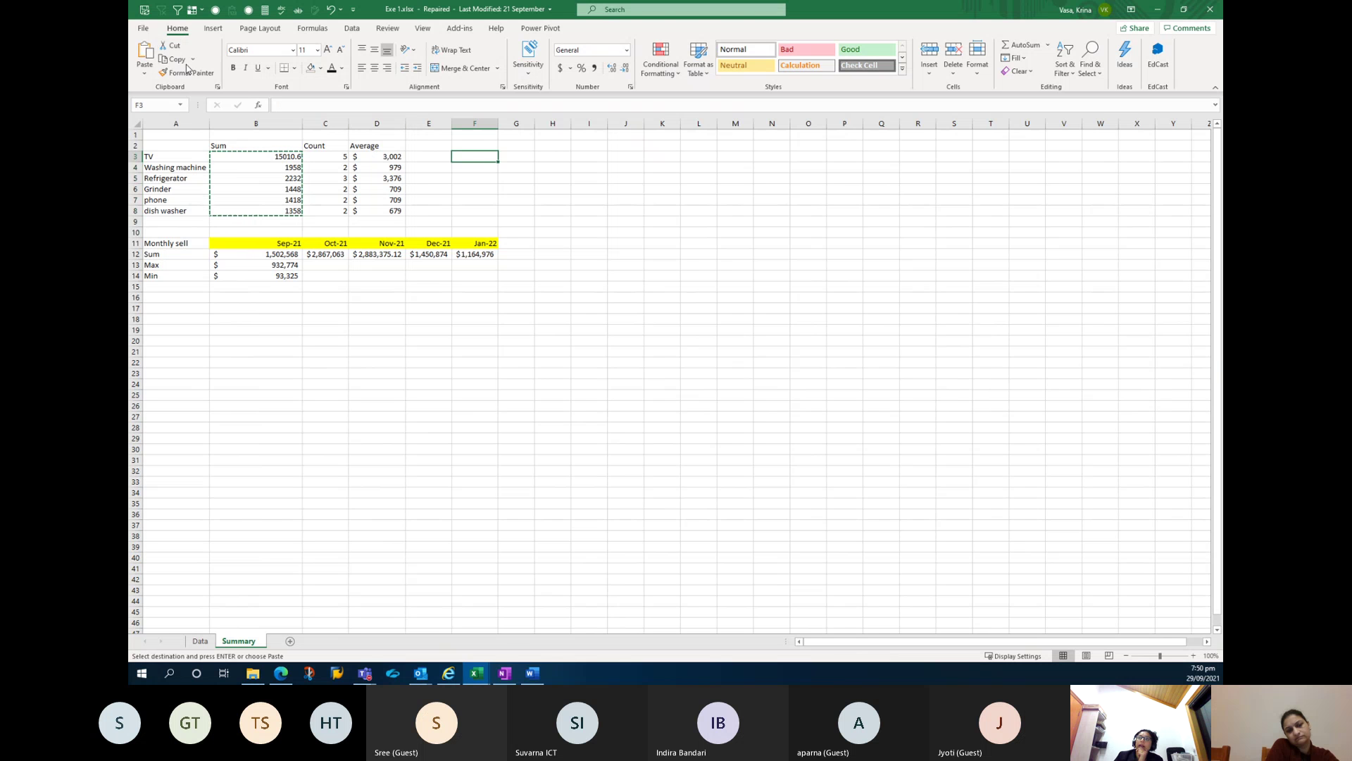
{"action": "left_click", "coordinate": [145, 55]}
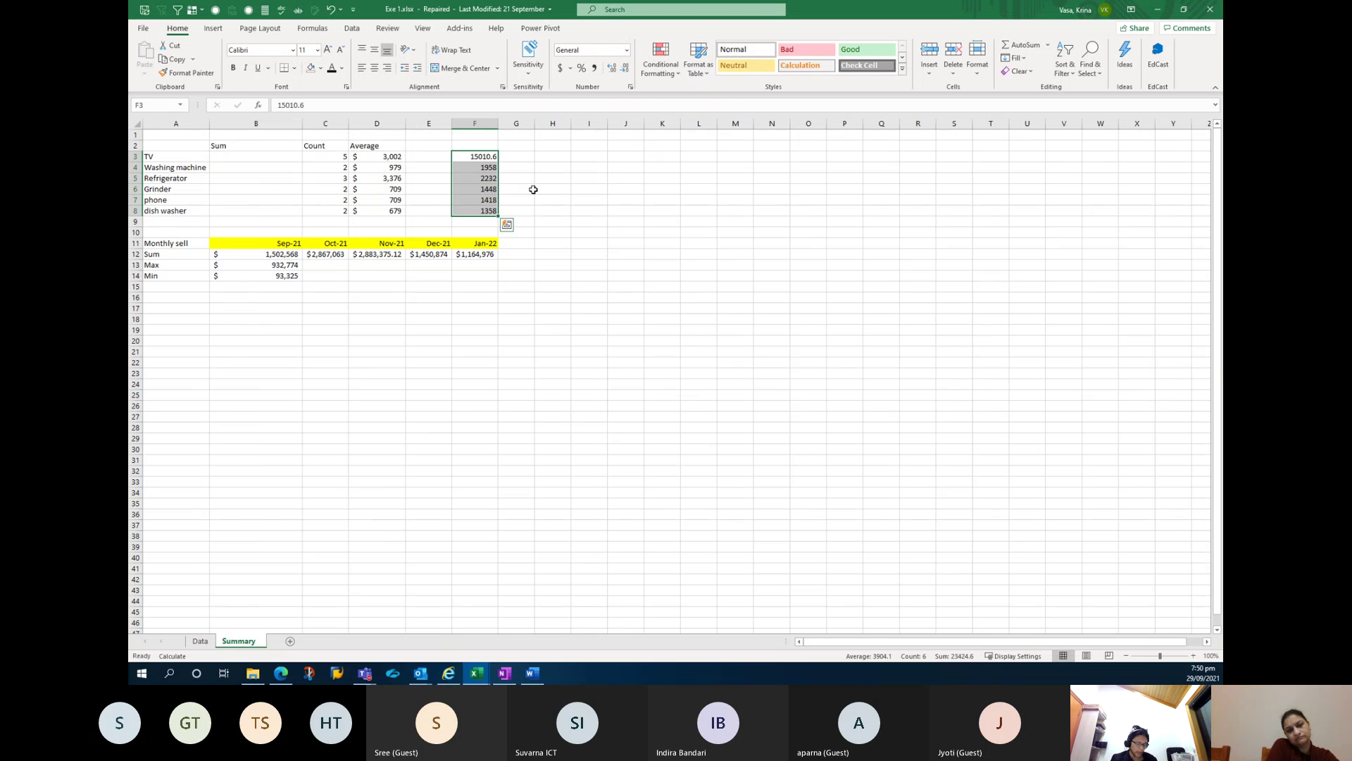
{"action": "key", "text": "ctrl+z"}
Cut the Average column range D1:D8, insert the cut cells at B1 ahead of Sum, and undo the insertion.
{"action": "left_click_drag", "start_coordinate": [377, 156], "coordinate": [377, 209]}
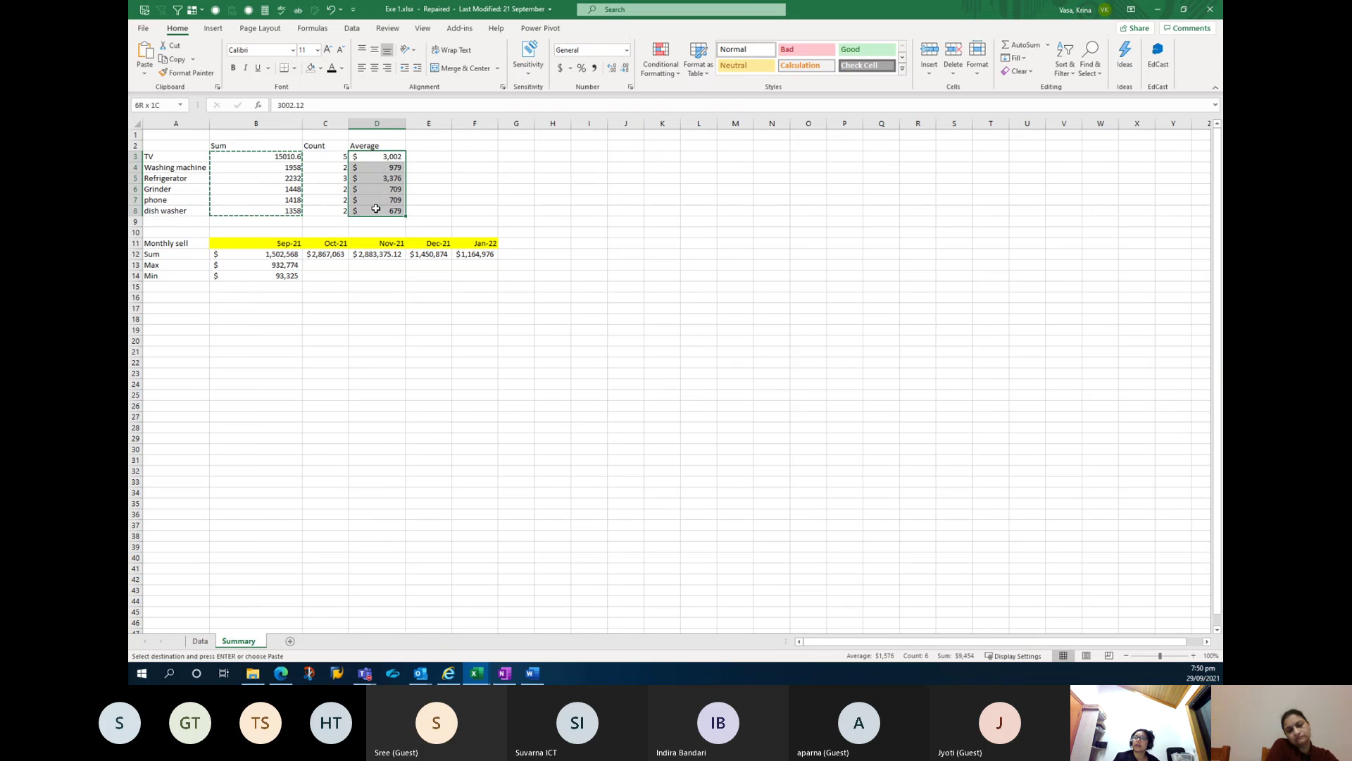
{"action": "left_click_drag", "start_coordinate": [379, 133], "coordinate": [383, 212]}
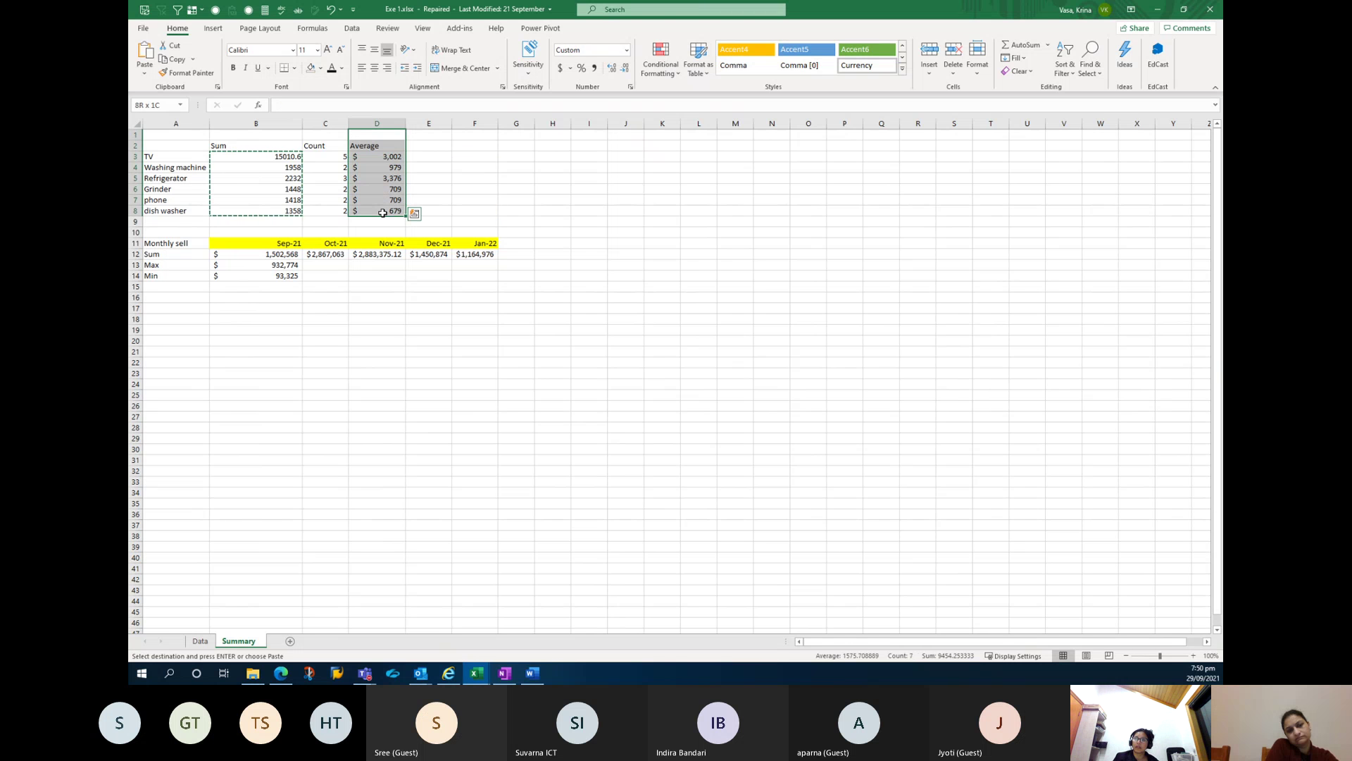
{"action": "key", "text": "ctrl+c"}
{"action": "key", "text": "ctrl+q"}
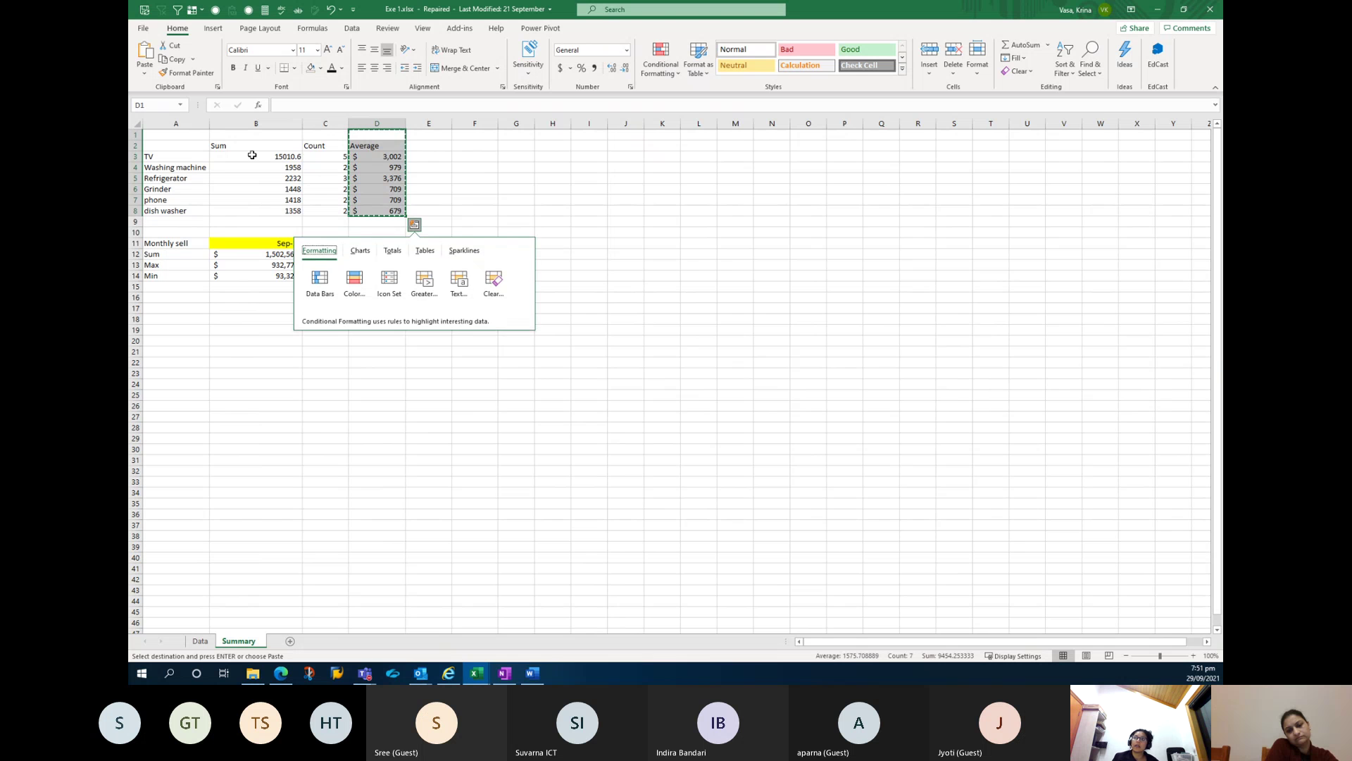
{"action": "left_click", "coordinate": [256, 134]}
{"action": "right_click", "coordinate": [256, 134]}
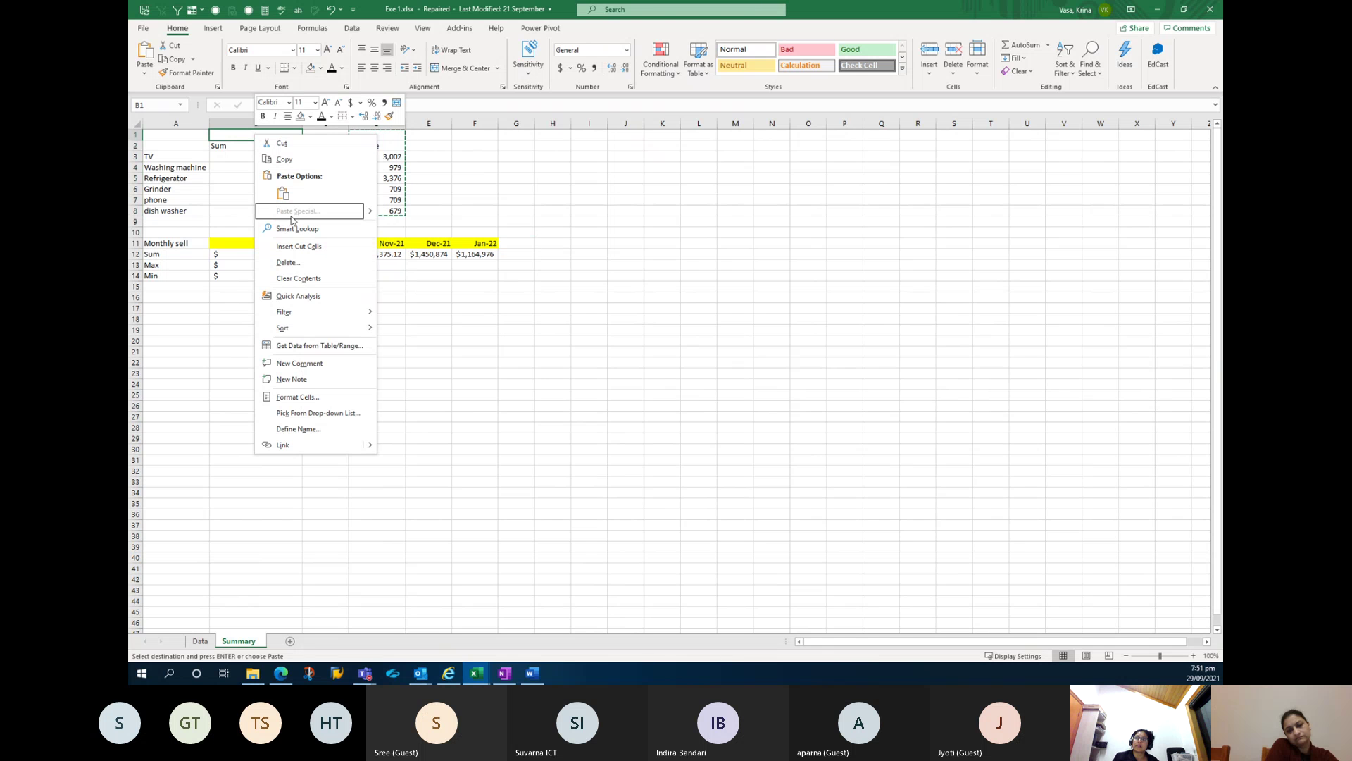
{"action": "left_click", "coordinate": [288, 248]}
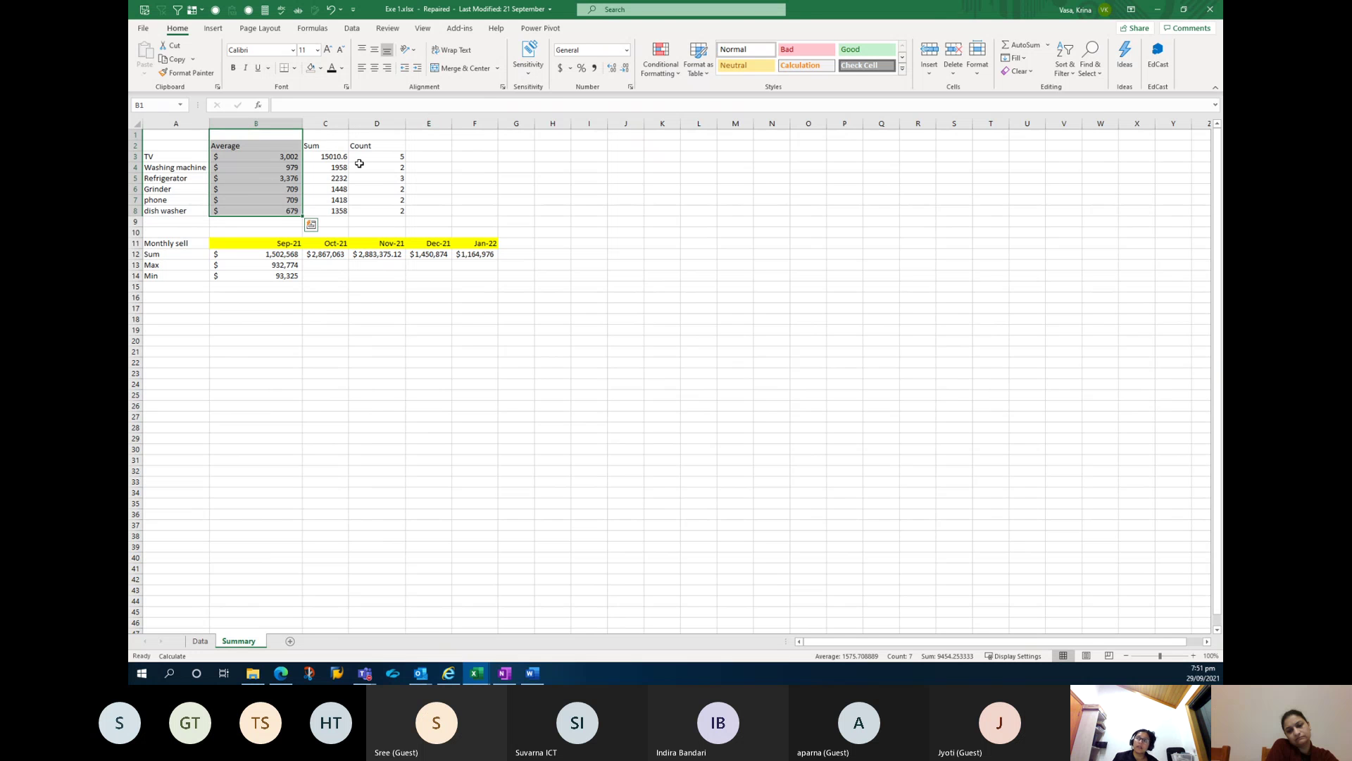
{"action": "left_click", "coordinate": [431, 154]}
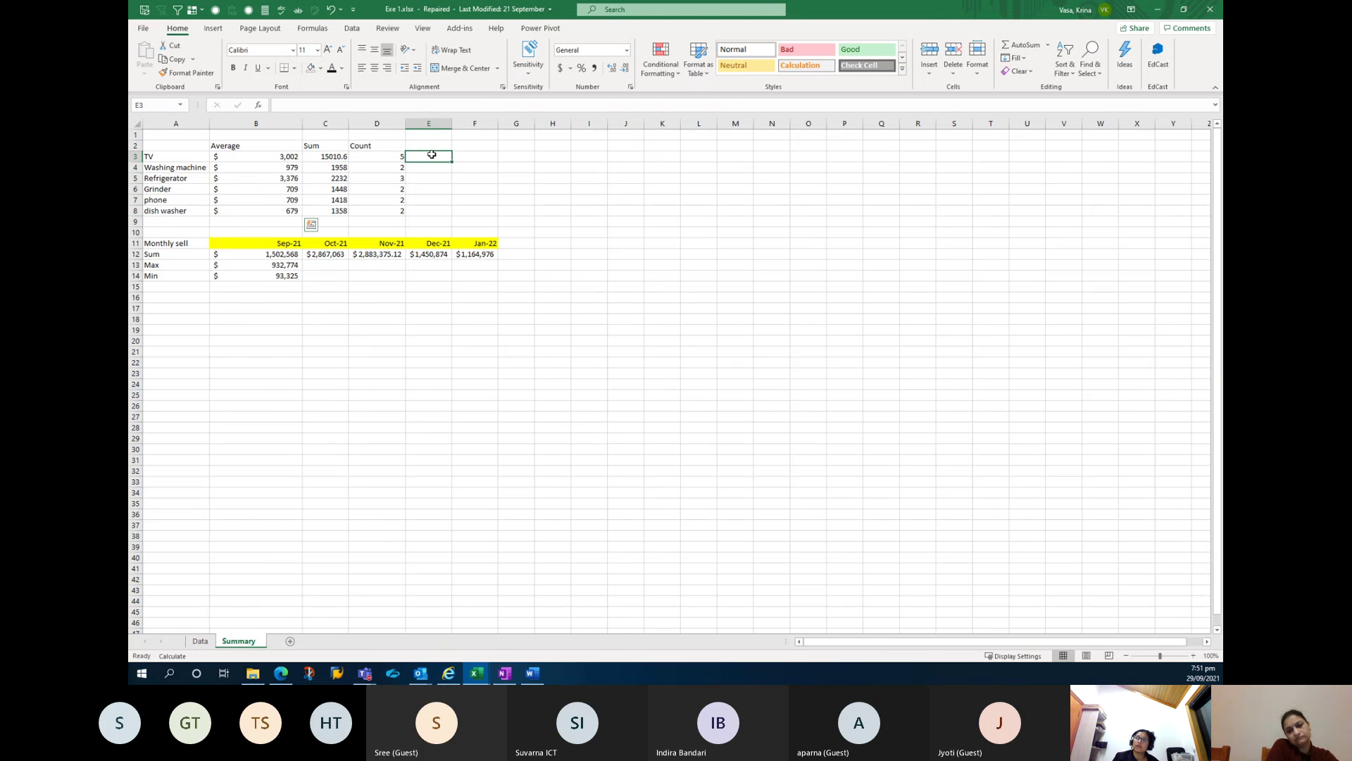
{"action": "left_click", "coordinate": [269, 156]}
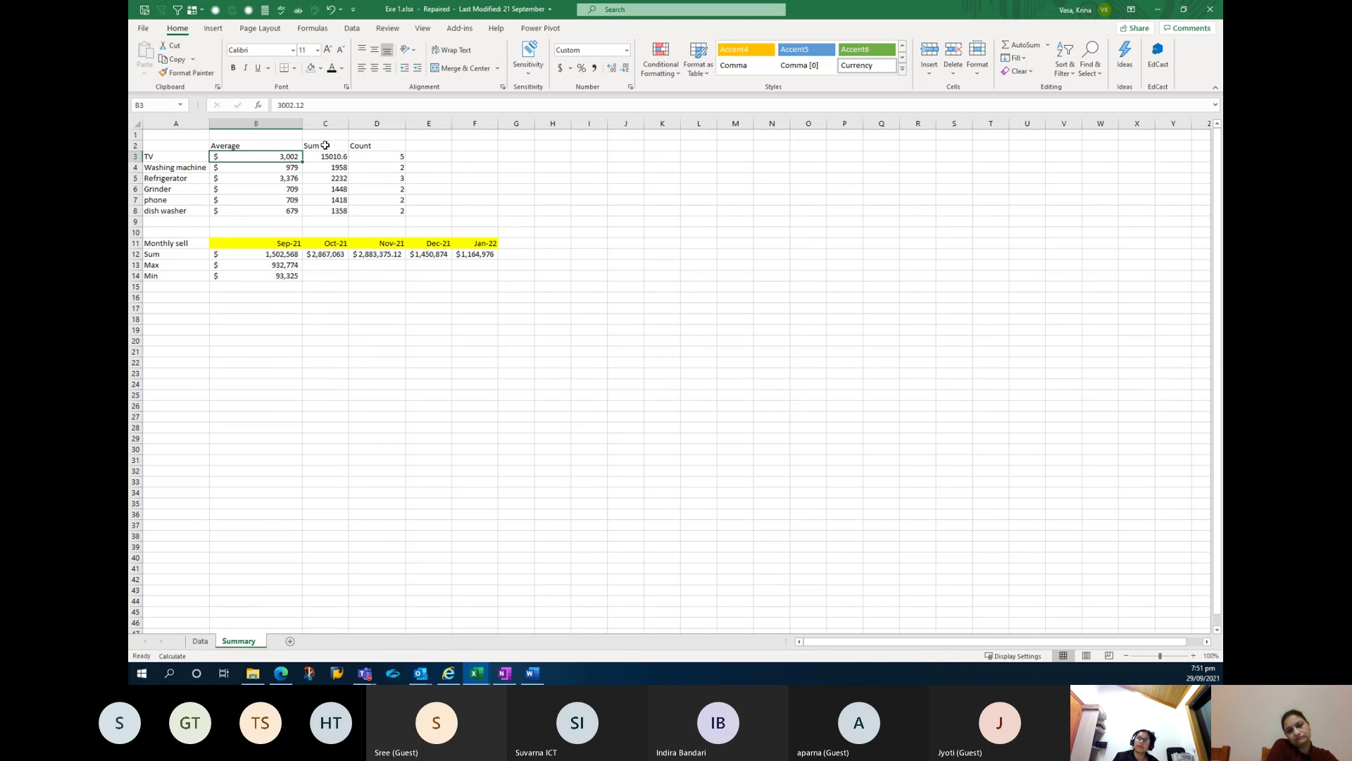
{"action": "left_click_drag", "start_coordinate": [326, 145], "coordinate": [379, 212]}
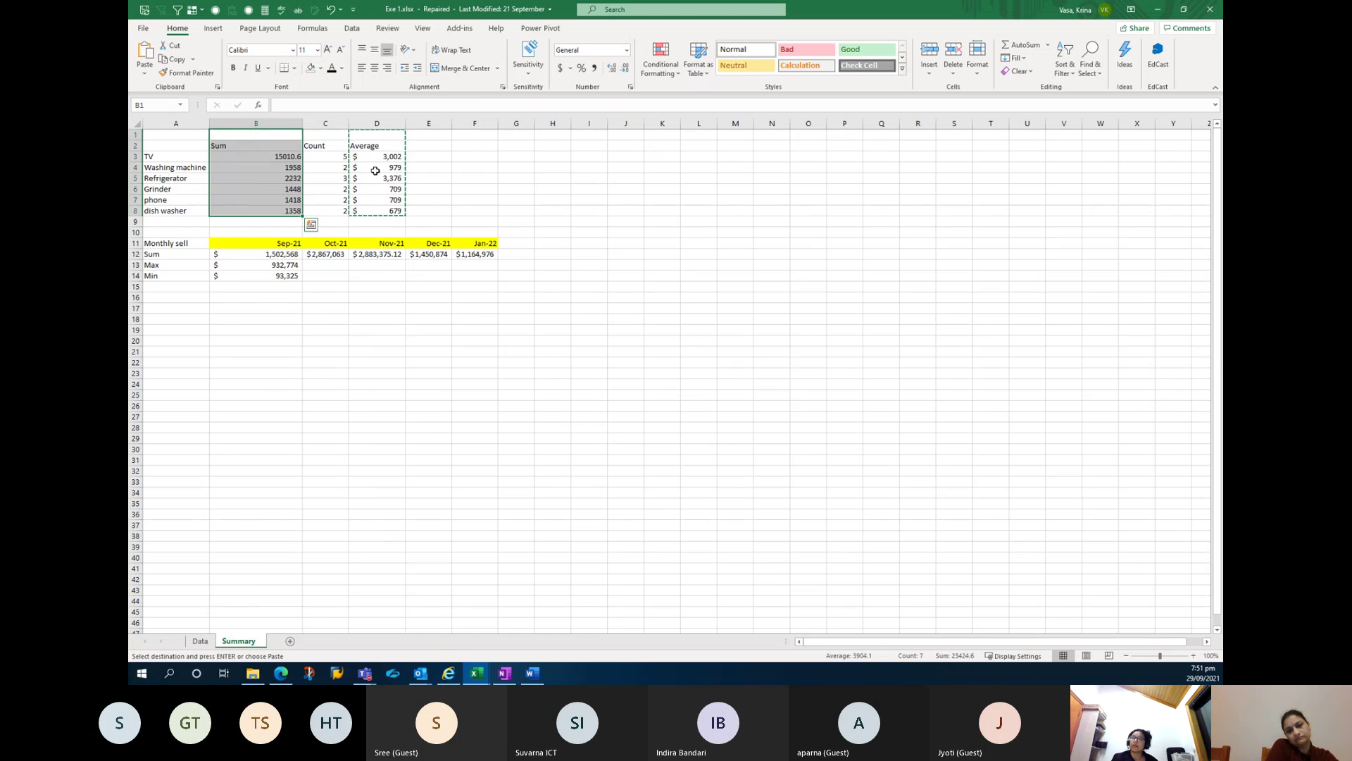
Cut the Average range D1:D8, paste it over the Sum column at B1, and undo the overwrite.
{"action": "left_click", "coordinate": [381, 145]}
{"action": "left_click_drag", "start_coordinate": [384, 141], "coordinate": [382, 210]}
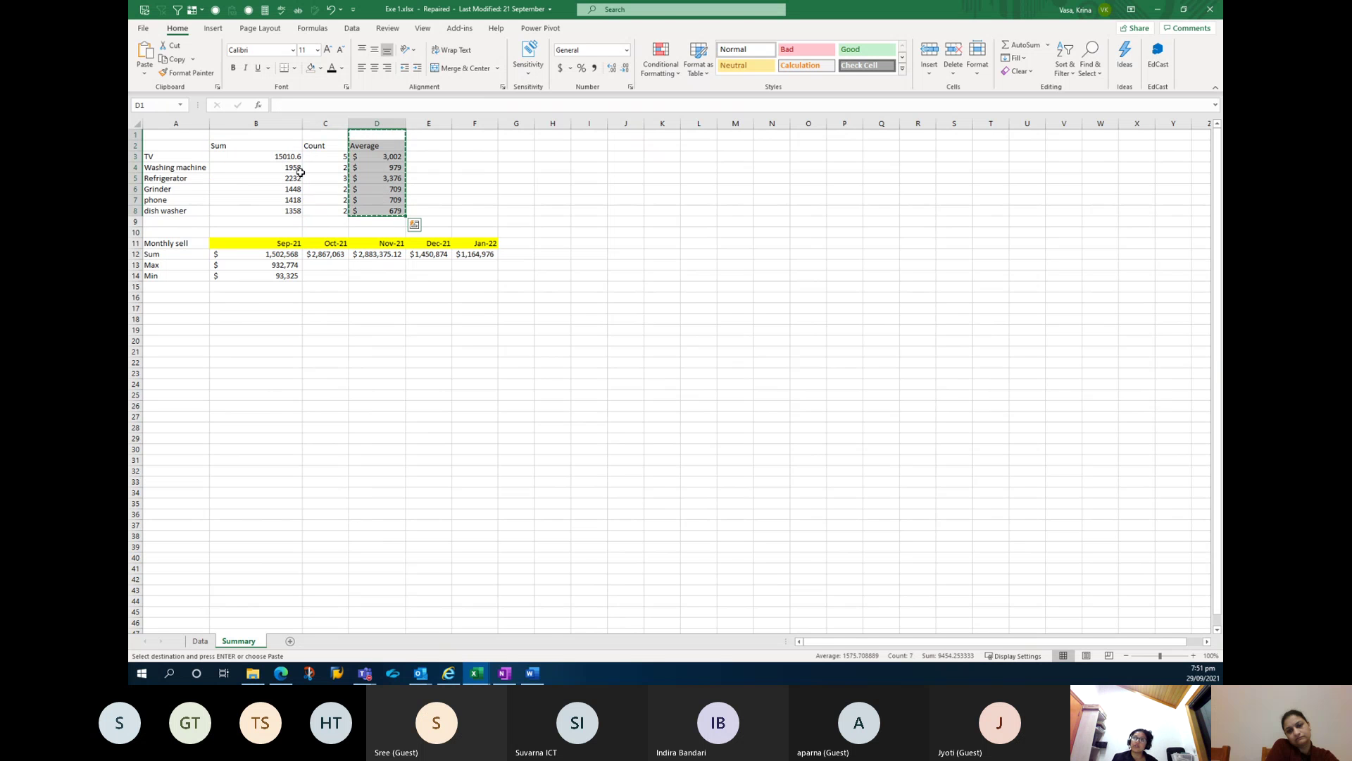
{"action": "mouse_move", "coordinate": [255, 135]}
{"action": "left_mouse_down"}
{"action": "mouse_move", "coordinate": [255, 173]}
{"action": "mouse_move", "coordinate": [255, 135]}
{"action": "left_mouse_up"}
{"action": "left_click", "coordinate": [144, 59]}
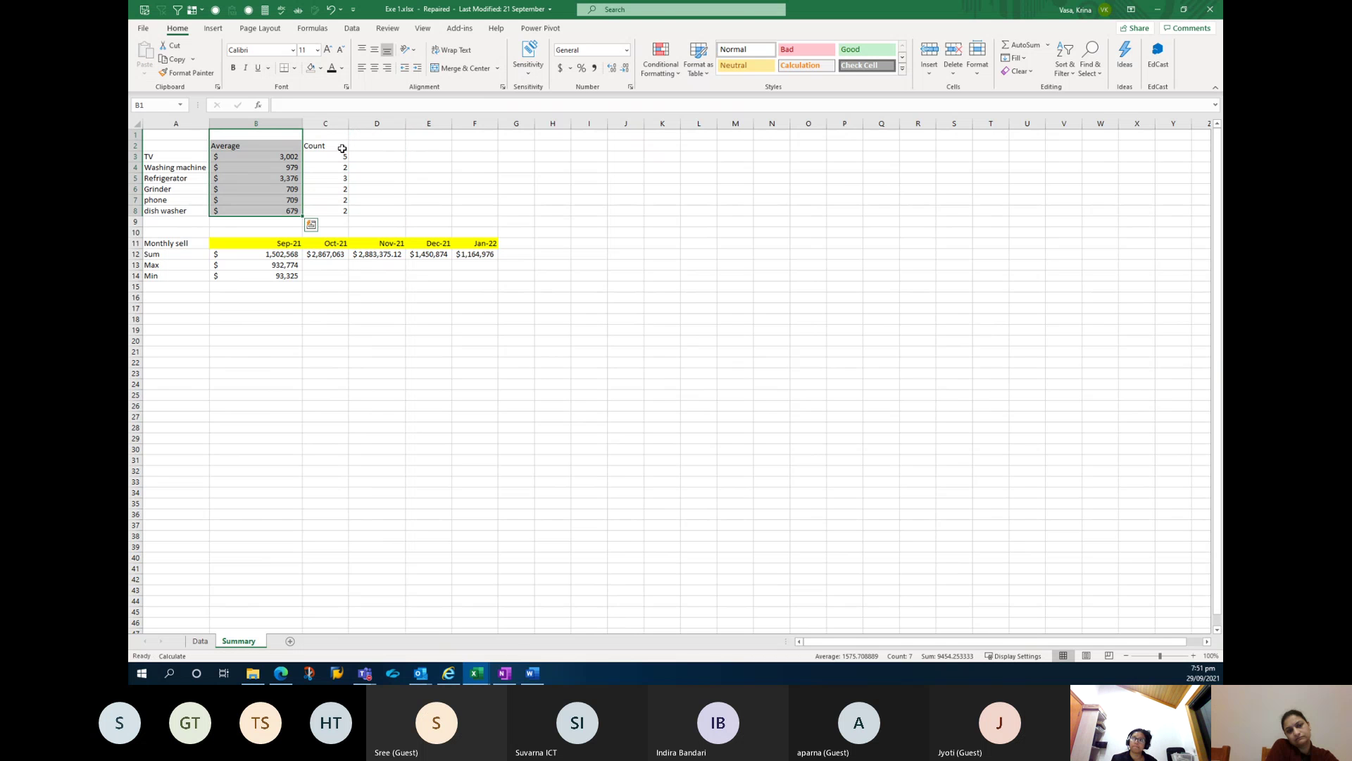
{"action": "key", "text": "ctrl+z"}
Repeat the cut of D1:D8 and the plain paste at B1 over the Sum data, and undo it again.
{"action": "left_click_drag", "start_coordinate": [358, 148], "coordinate": [375, 211]}
{"action": "left_click", "coordinate": [256, 124]}
{"action": "left_click", "coordinate": [325, 167]}
{"action": "left_click", "coordinate": [372, 143]}
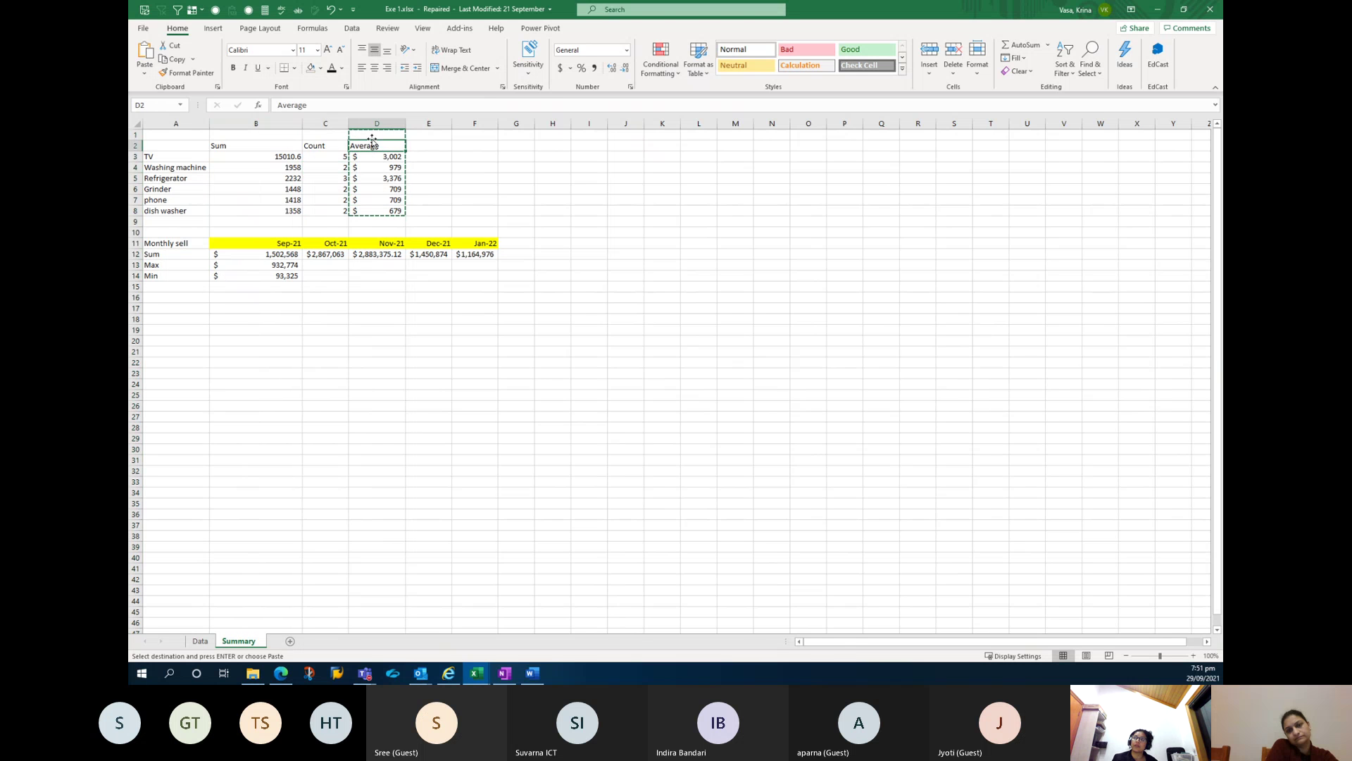
{"action": "left_click_drag", "start_coordinate": [371, 134], "coordinate": [376, 206]}
{"action": "key", "text": "ctrl+v"}
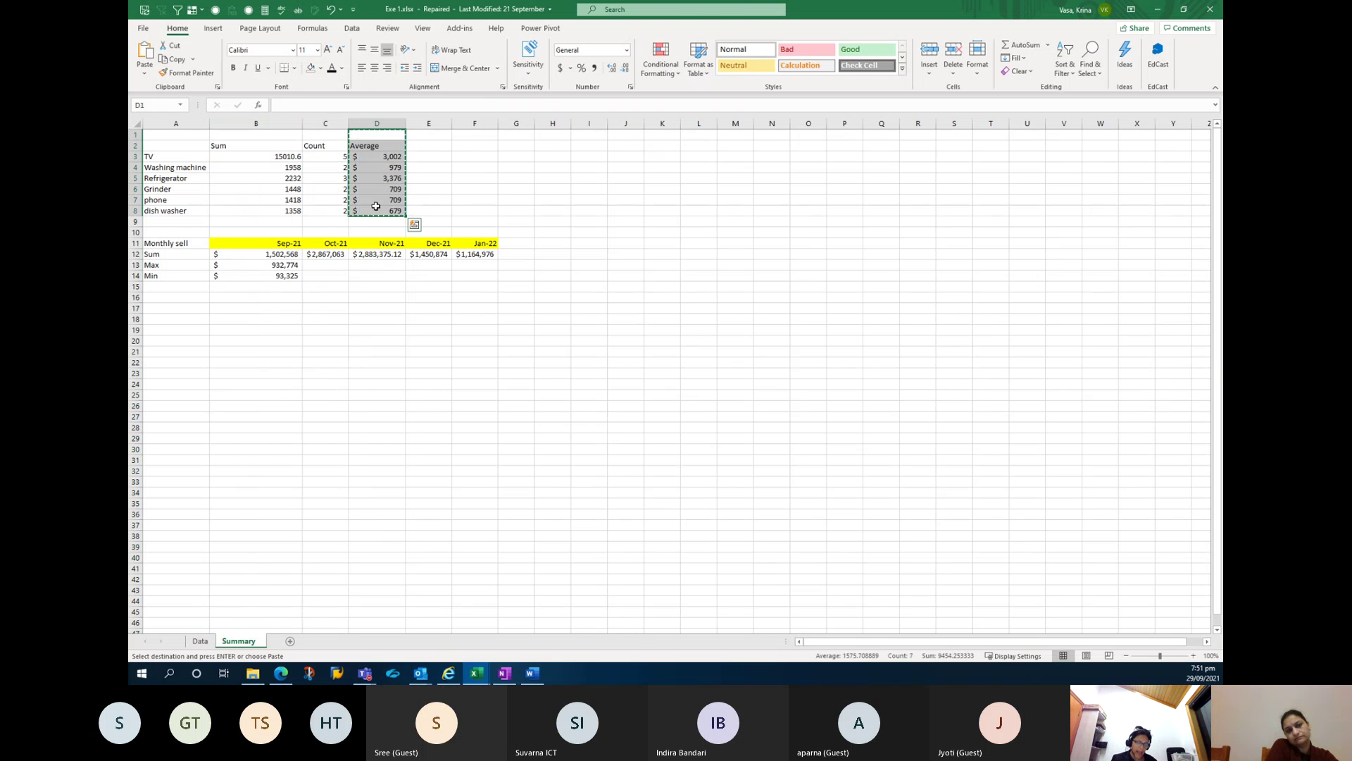
{"action": "left_click", "coordinate": [274, 135]}
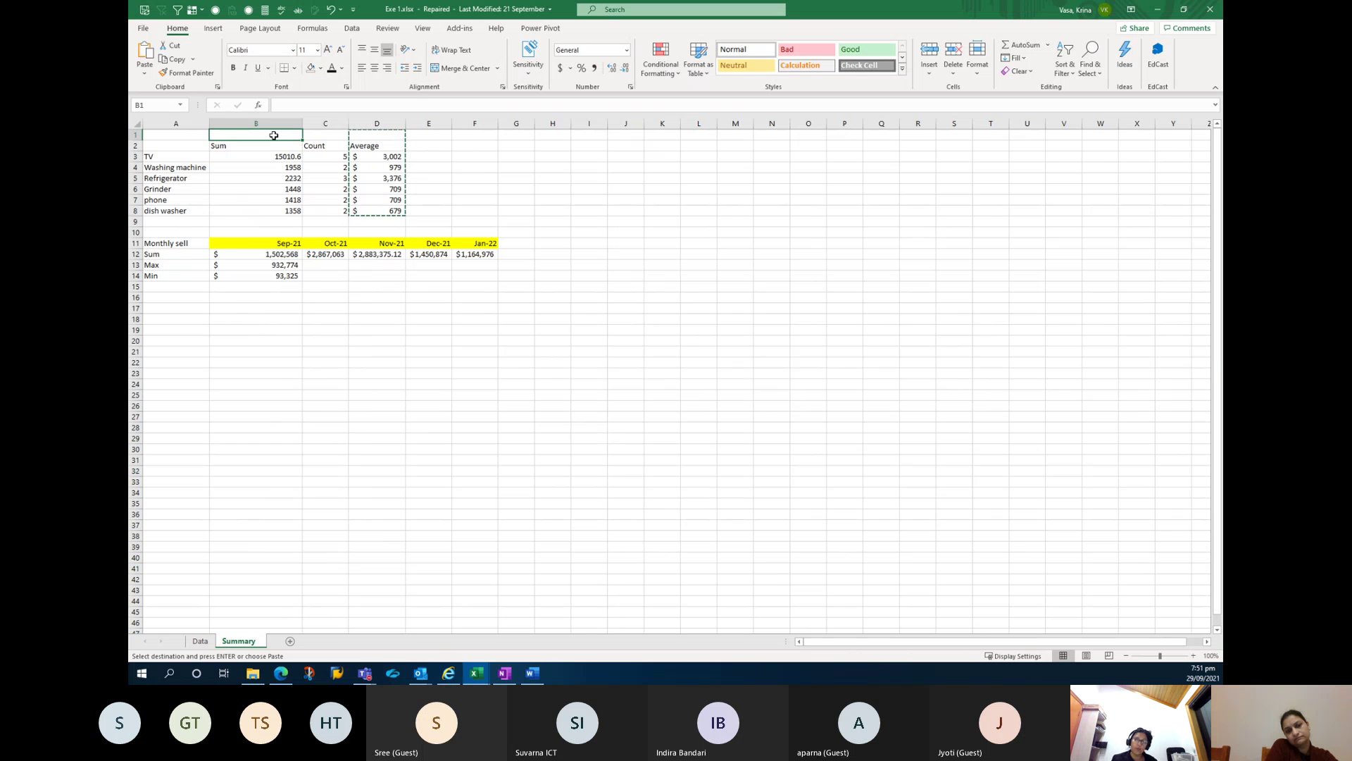
{"action": "key", "text": "ctrl+v"}
{"action": "key", "text": "ctrl+q"}
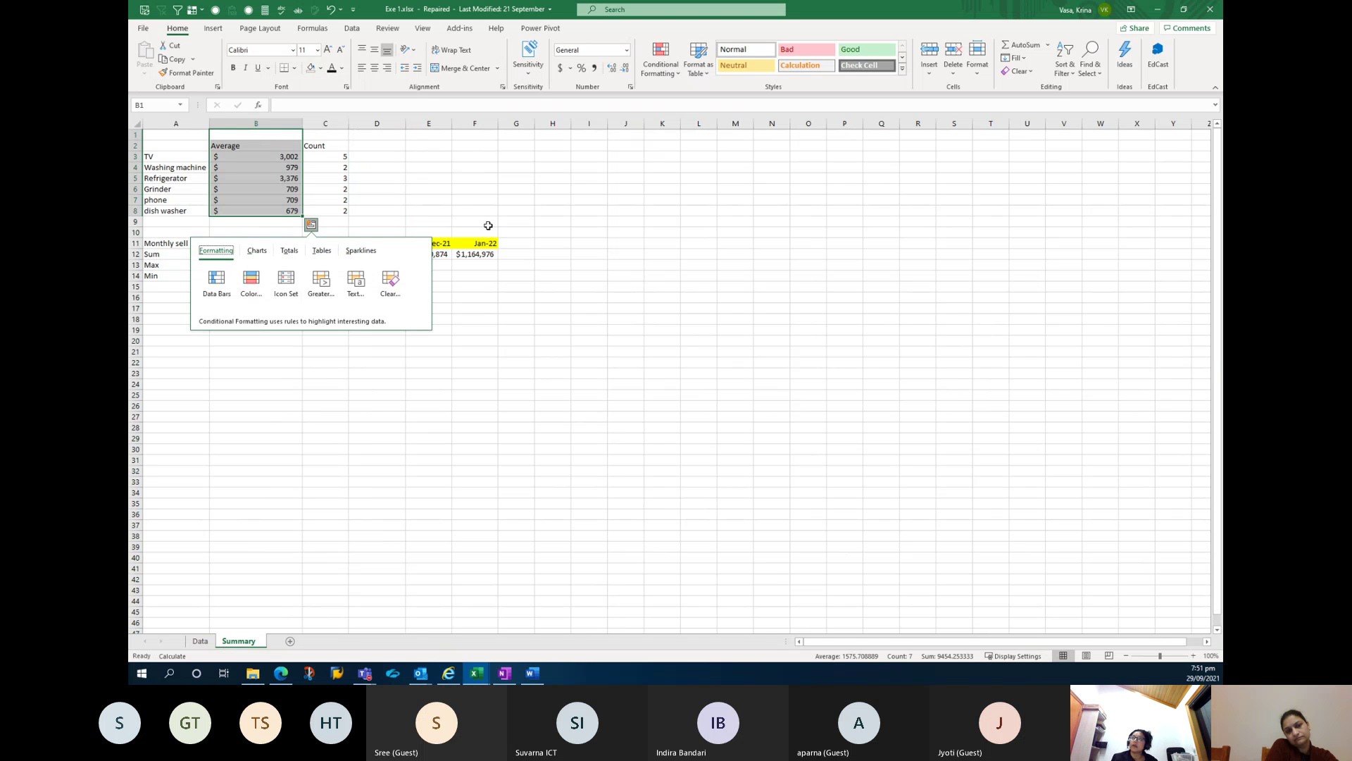
{"action": "left_click", "coordinate": [405, 181]}
{"action": "key", "text": "ctrl+z"}
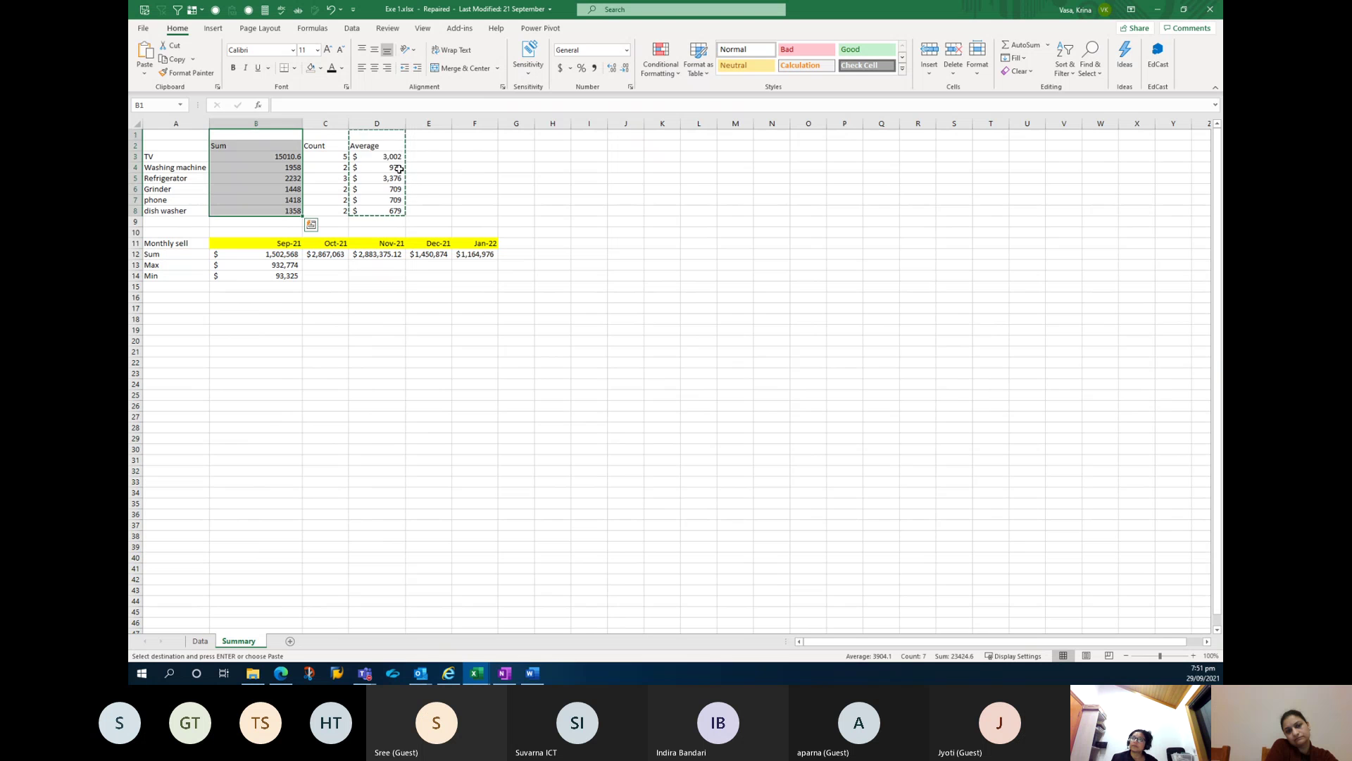
Insert the cut Average range D1:D8 at B1 once more, highlight the shifted Sum and Count data, and undo the insertion.
{"action": "left_click_drag", "start_coordinate": [377, 133], "coordinate": [378, 211]}
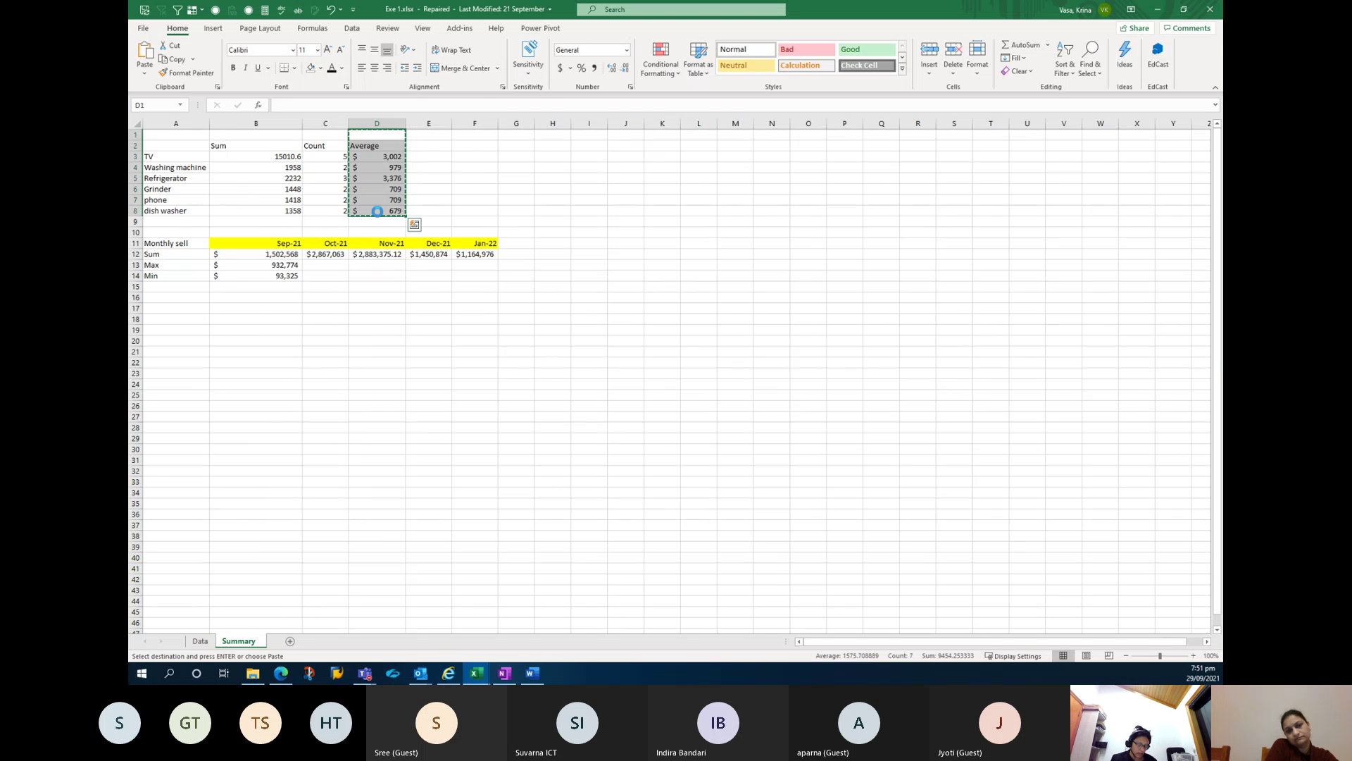
{"action": "right_click", "coordinate": [246, 135]}
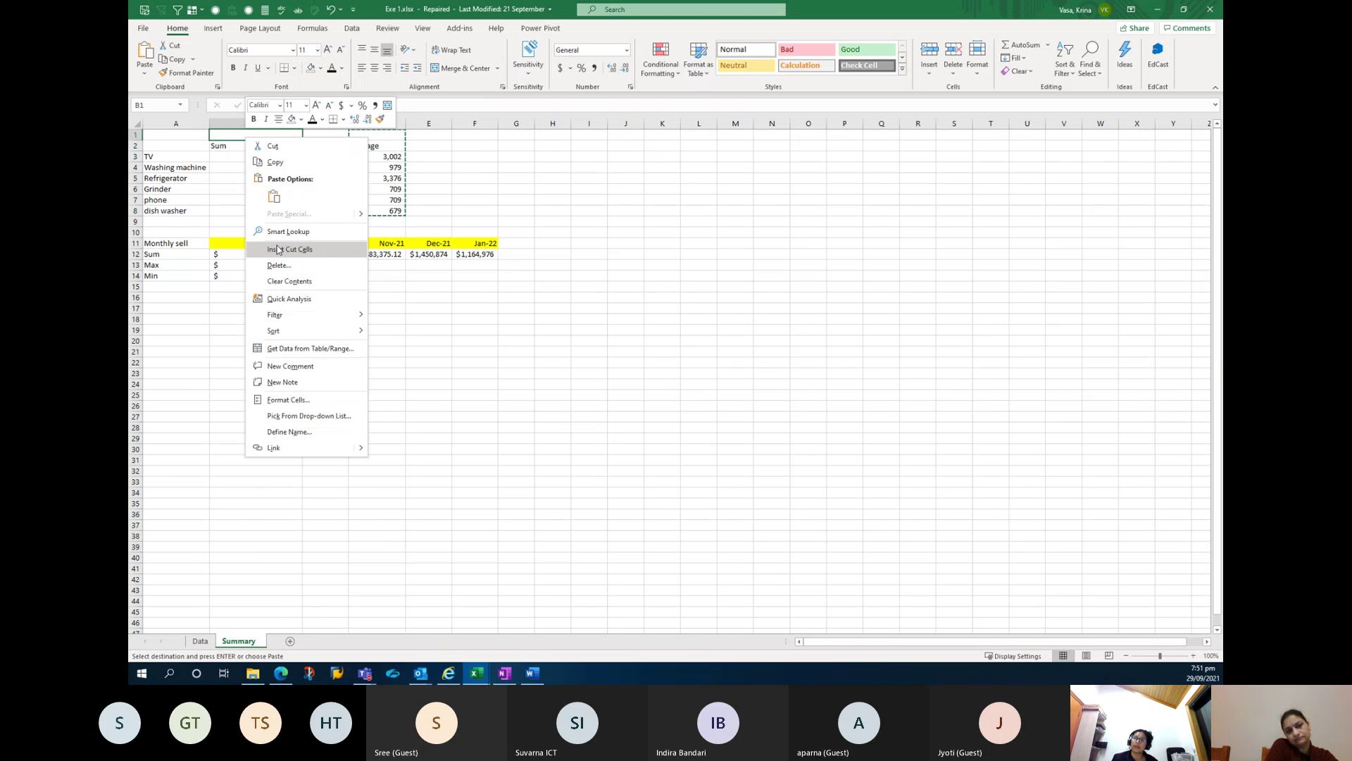
{"action": "left_click", "coordinate": [277, 250]}
{"action": "left_click_drag", "start_coordinate": [317, 146], "coordinate": [394, 218]}
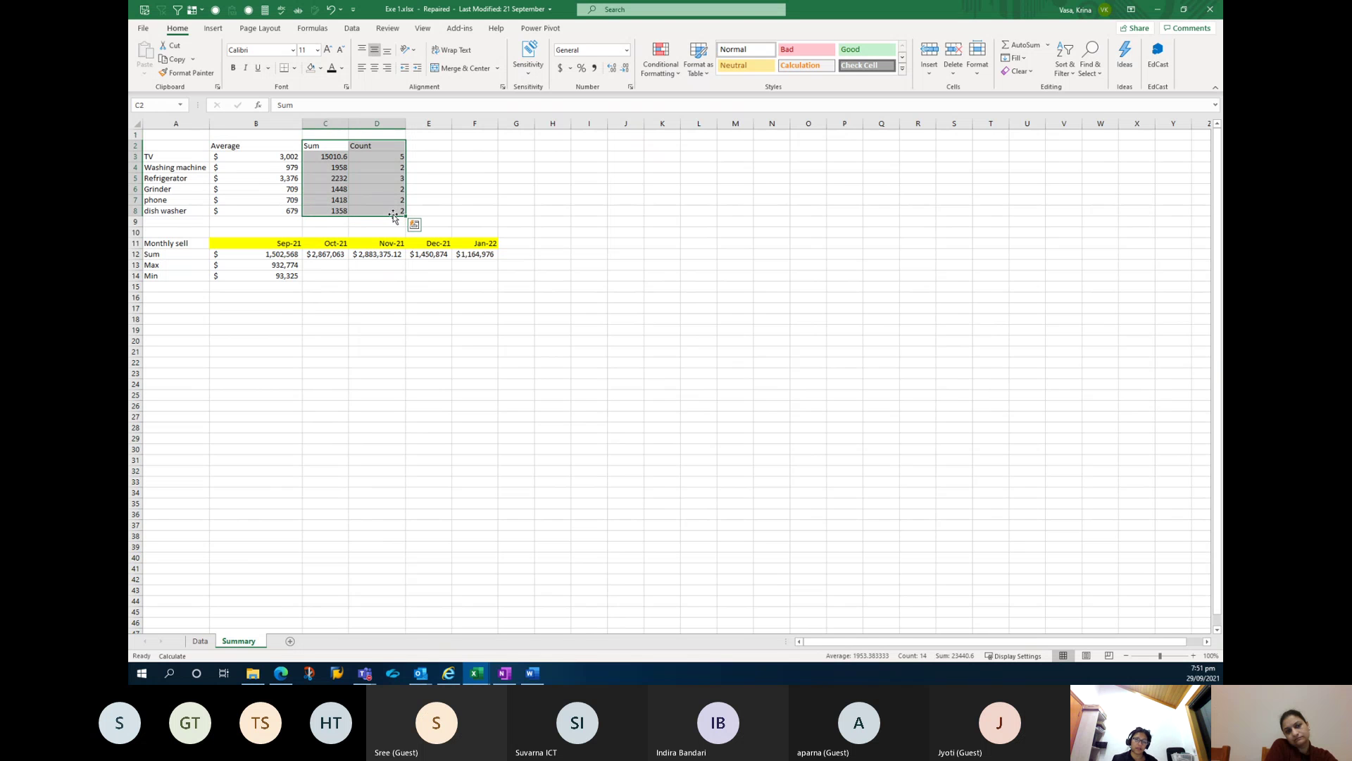
{"action": "key", "text": "ctrl+z"}
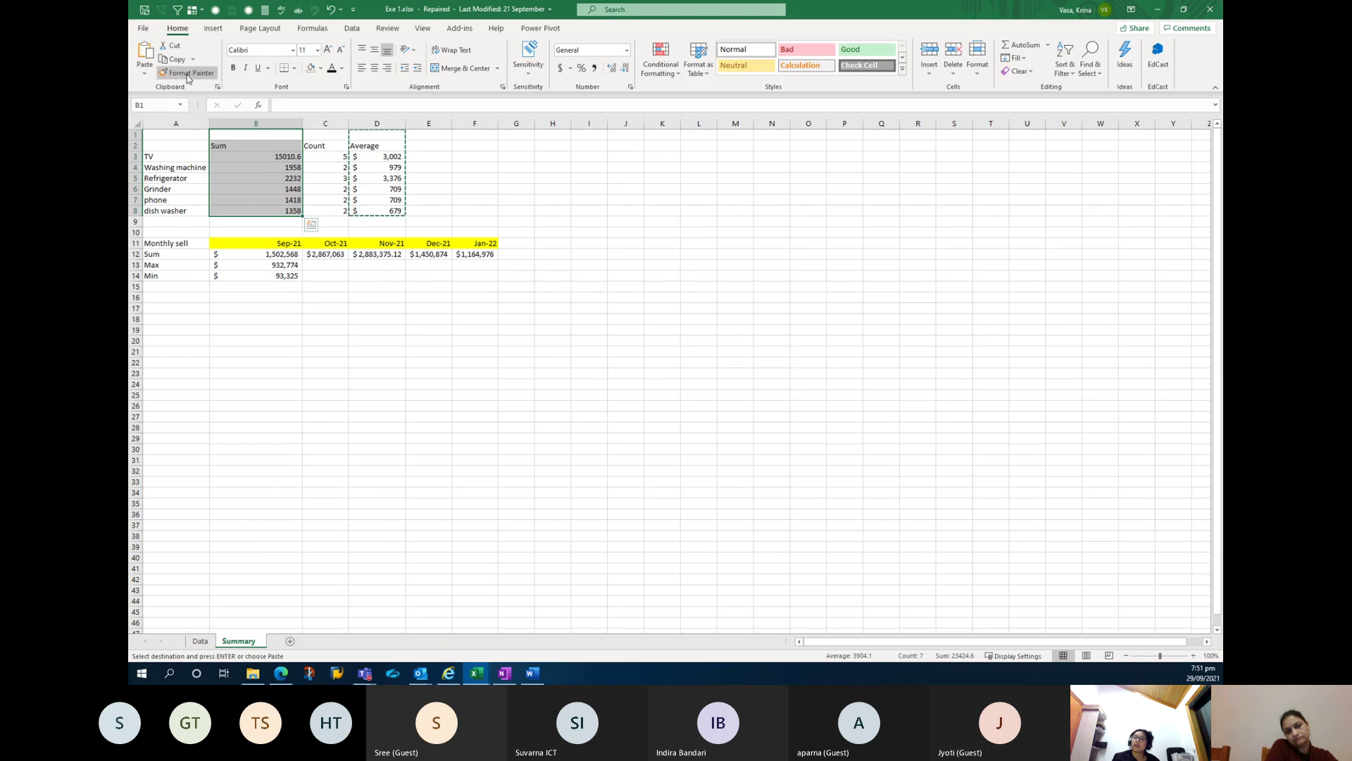
{"action": "key", "text": "ctrl+q"}
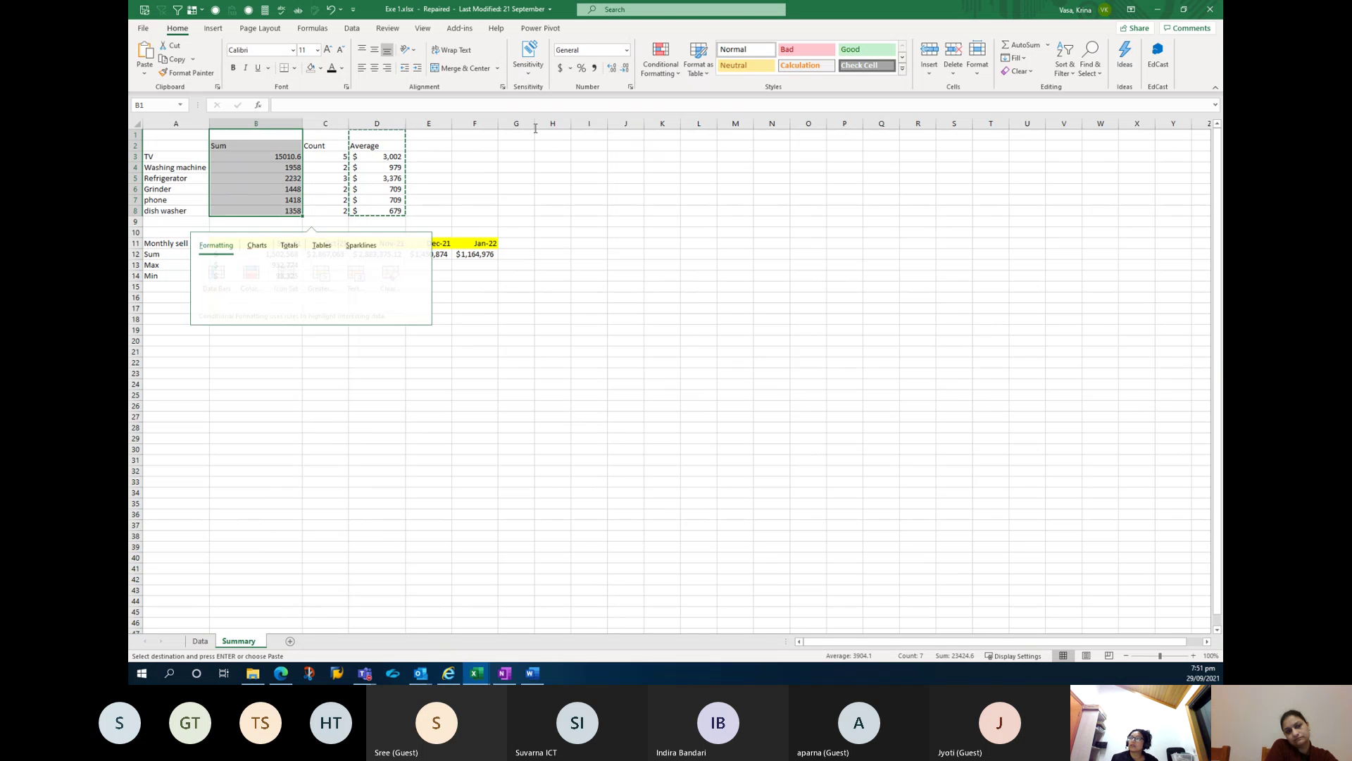
Copy the Average range D1:D8 and paste it at both N1 and P1.
{"action": "left_click_drag", "start_coordinate": [377, 135], "coordinate": [367, 209]}
{"action": "left_click", "coordinate": [758, 136]}
{"action": "key", "text": "ctrl+v"}
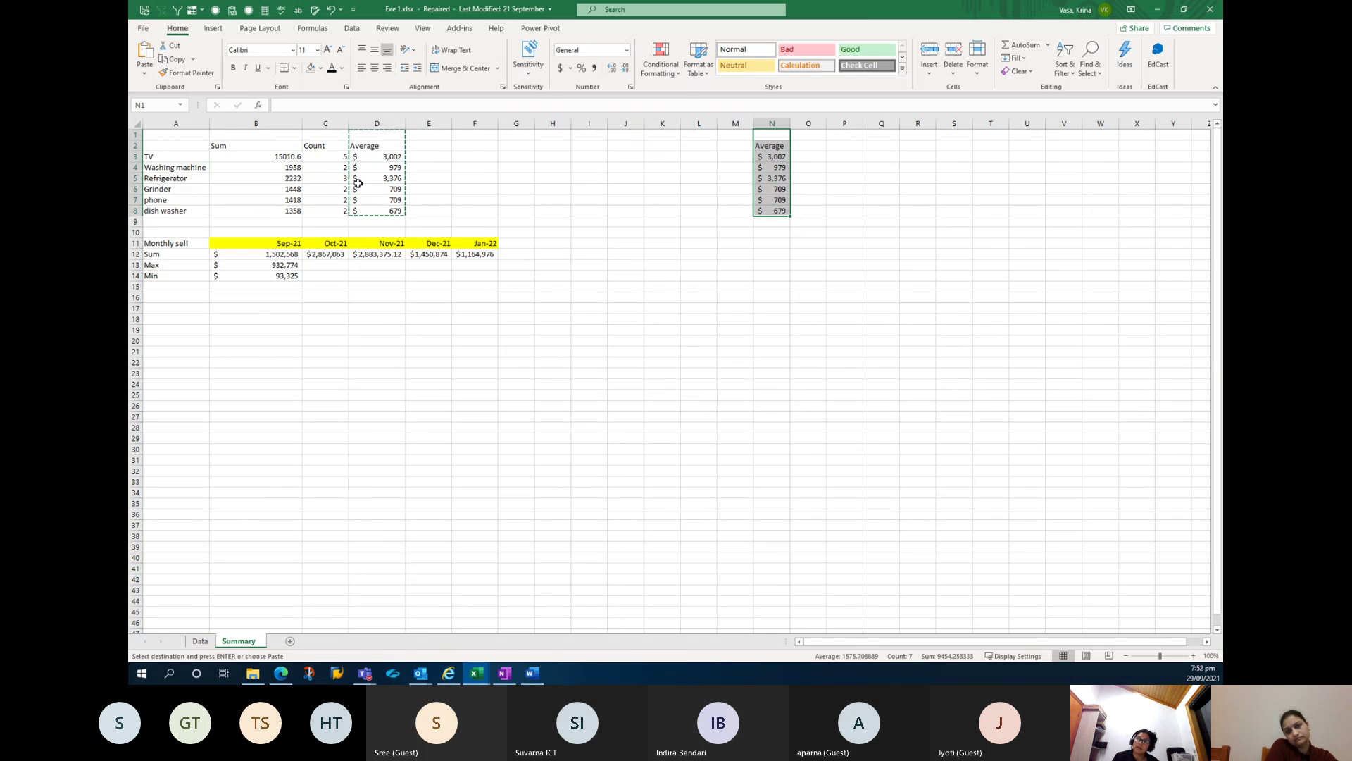
{"action": "left_click", "coordinate": [858, 135]}
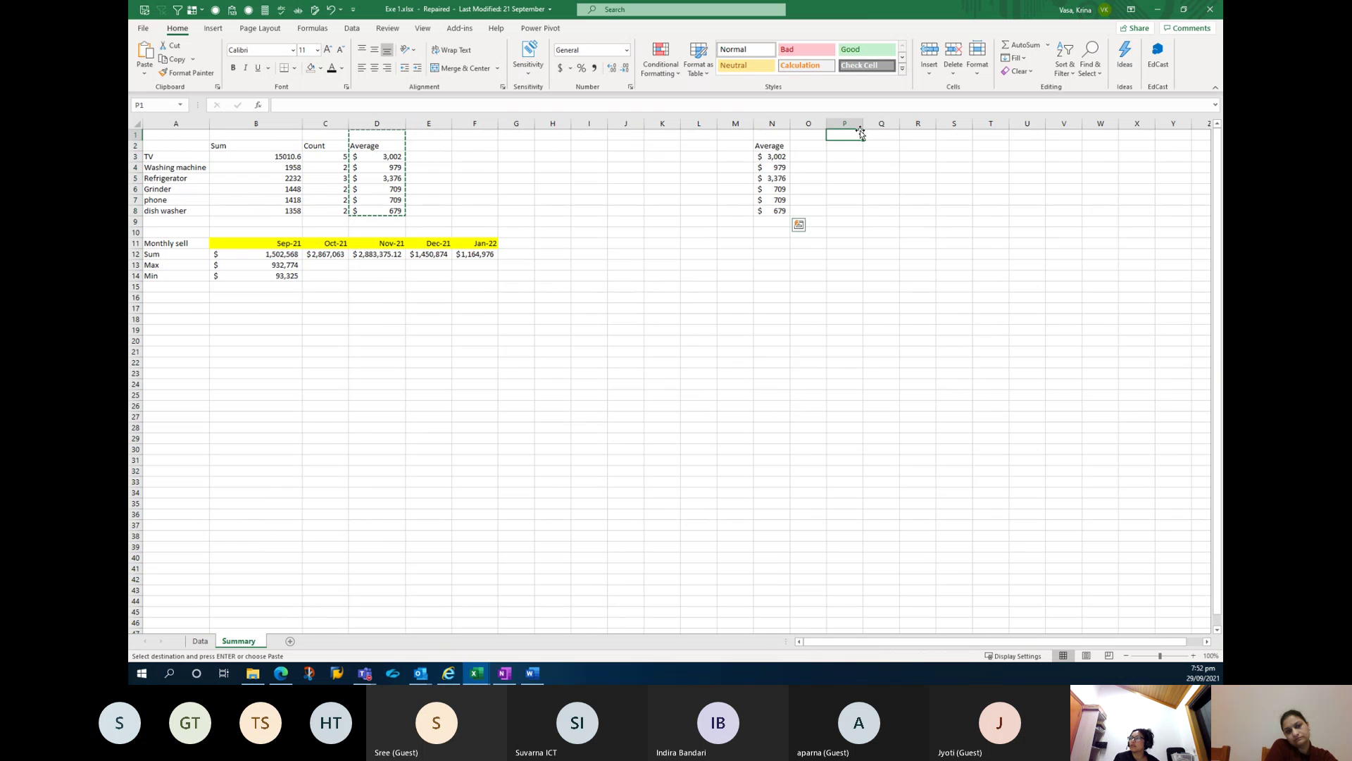
{"action": "key", "text": "Return"}
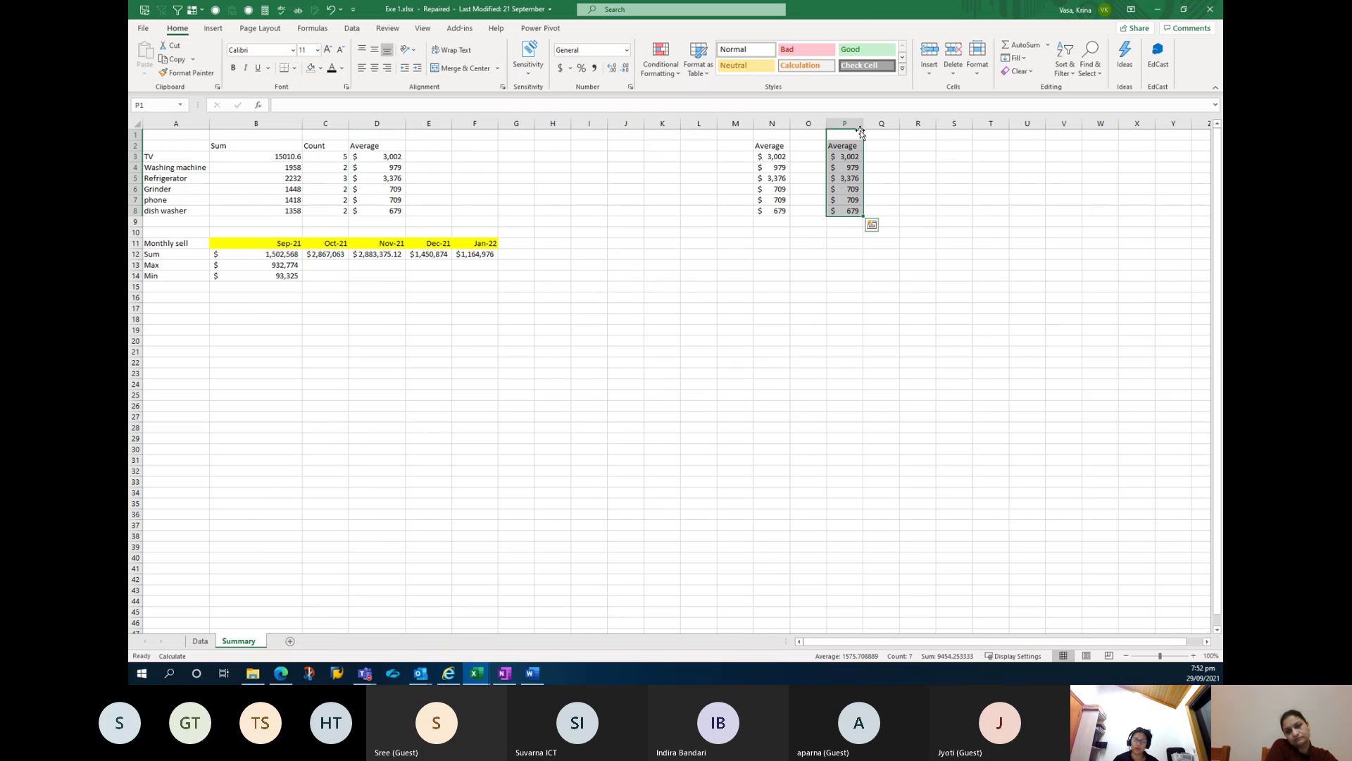
Try to paste the copied range again at R2, and undo the Average copies in columns P and N.
{"action": "key", "text": "Return"}
{"action": "key", "text": "Return"}
{"action": "left_click", "coordinate": [929, 144]}
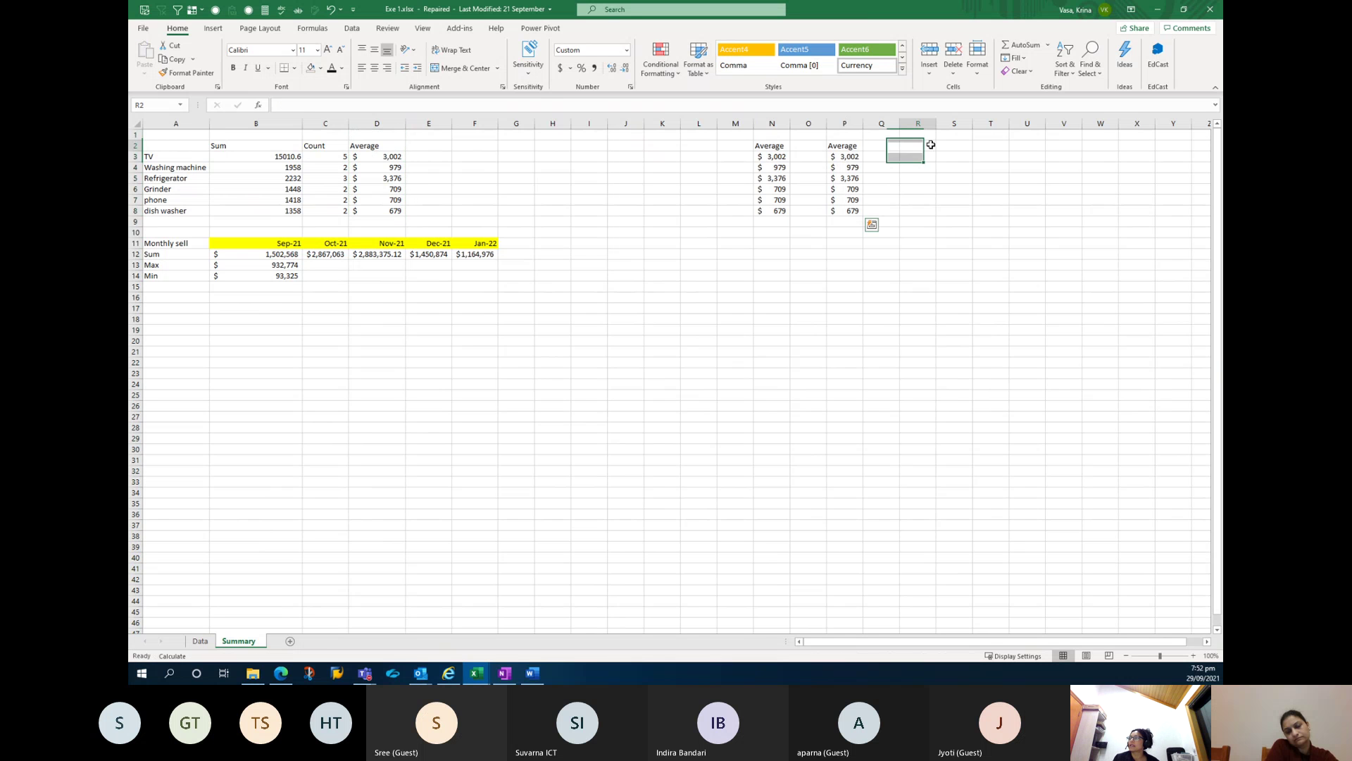
{"action": "key", "text": "Return"}
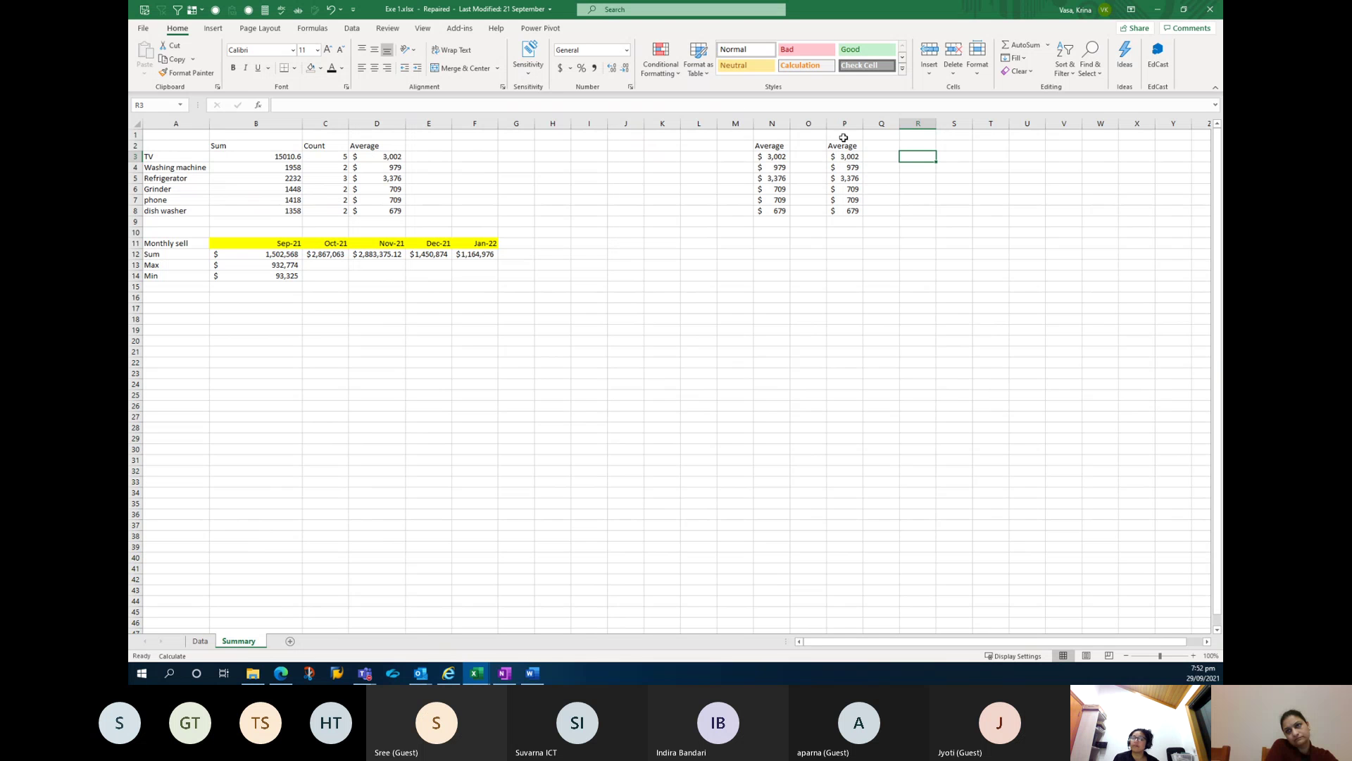
{"action": "key", "text": "ctrl+z"}
{"action": "key", "text": "ctrl+z"}
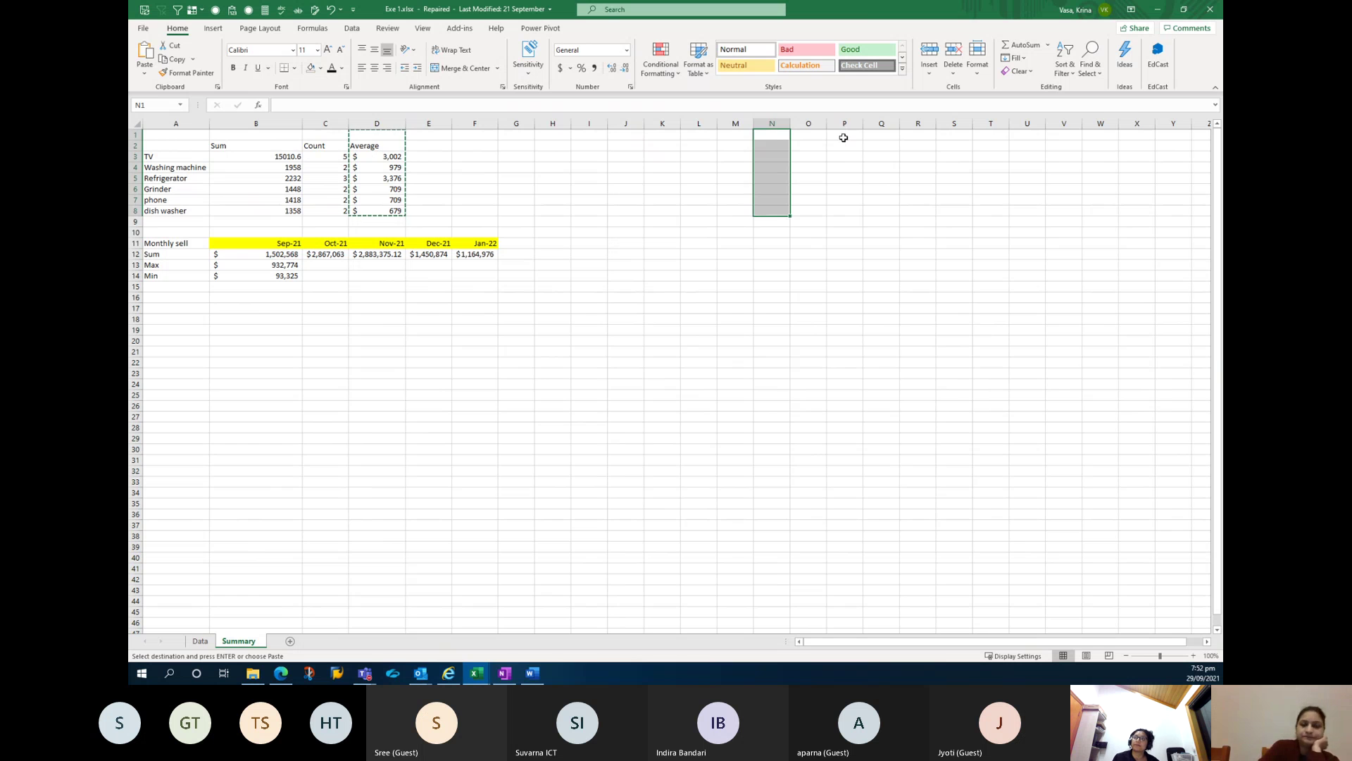
{"action": "key", "text": "ctrl+z"}
{"action": "key", "text": "ctrl+z"}
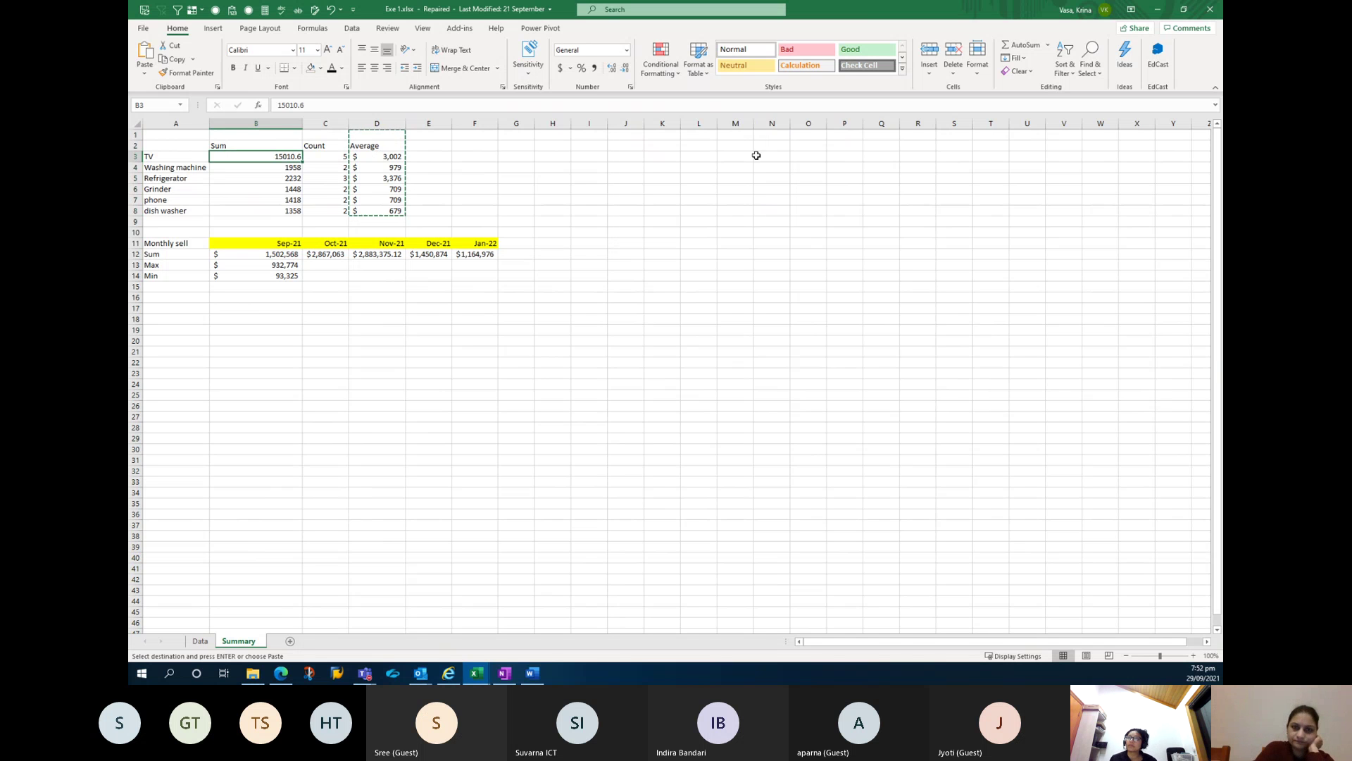
Copy the Average range D1:D8 again and look through the available paste options without pasting.
{"action": "left_click_drag", "start_coordinate": [387, 137], "coordinate": [404, 216]}
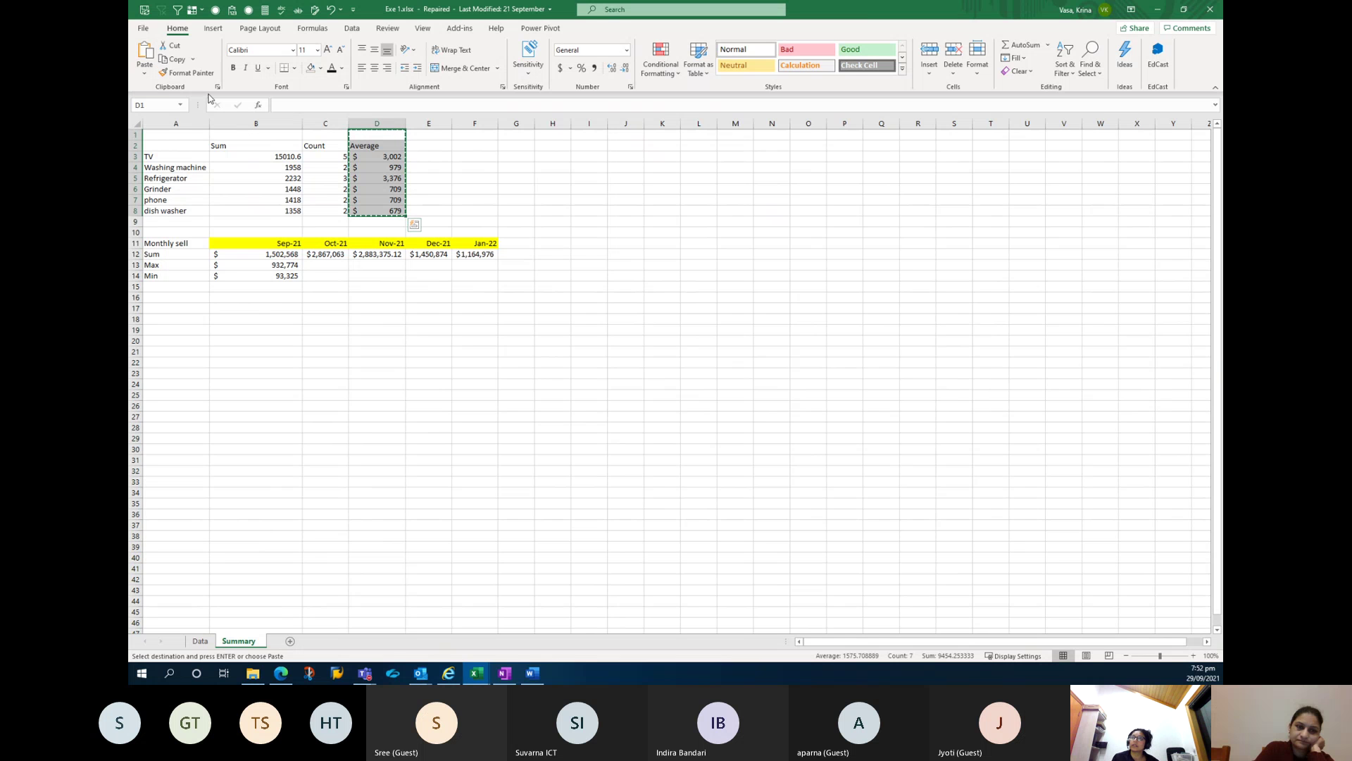
{"action": "left_click", "coordinate": [145, 73]}
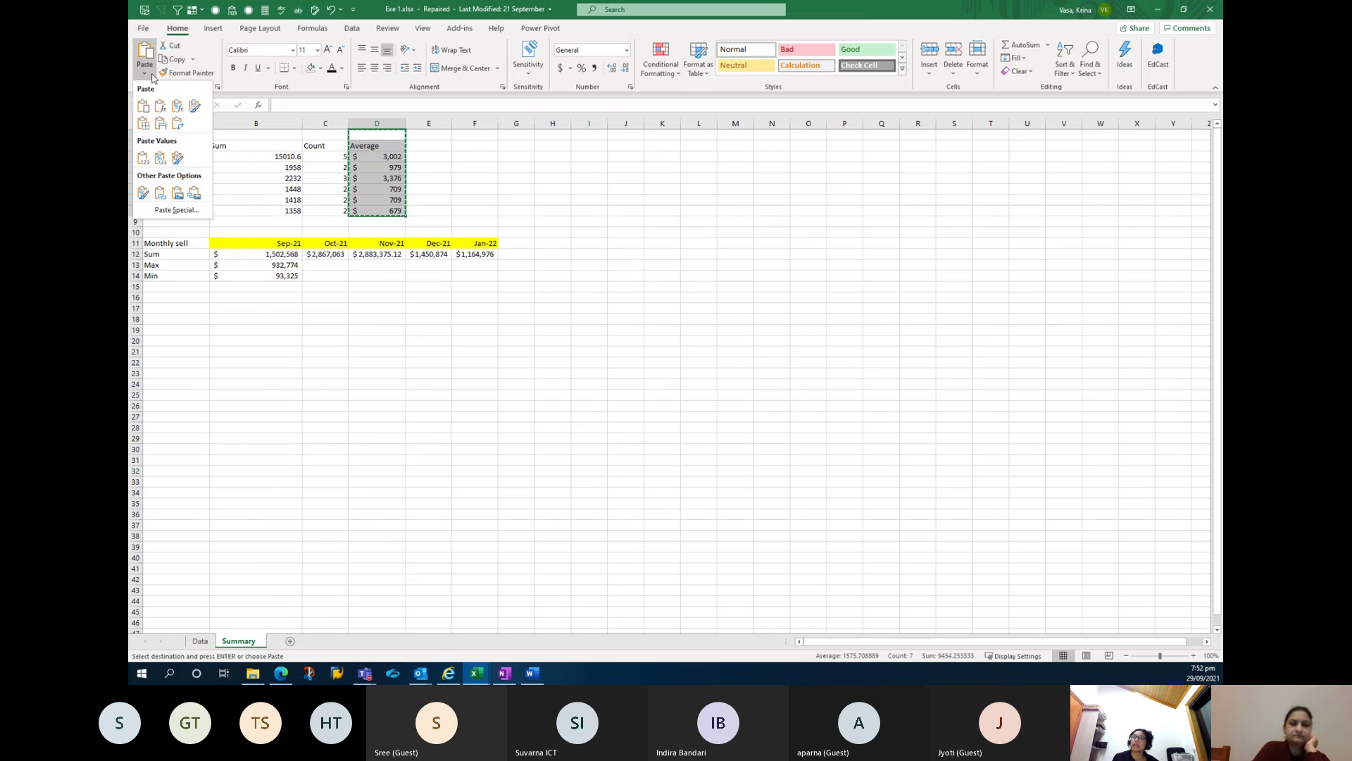
{"action": "left_click", "coordinate": [256, 212]}
Copy the month headings B11:F11 and paste only their formats onto the monthly Sum values B12:F12 using Paste Special.
{"action": "left_click_drag", "start_coordinate": [259, 243], "coordinate": [481, 248]}
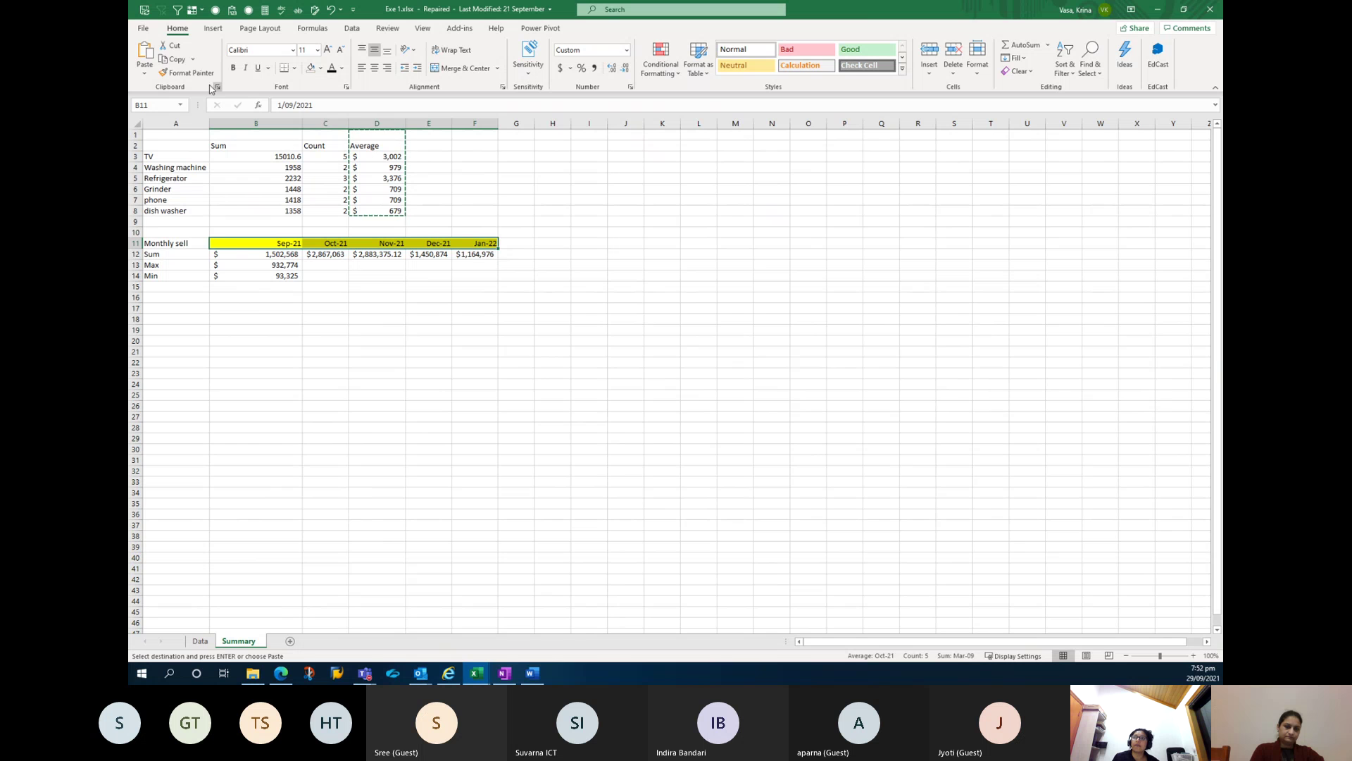
{"action": "left_click", "coordinate": [172, 60]}
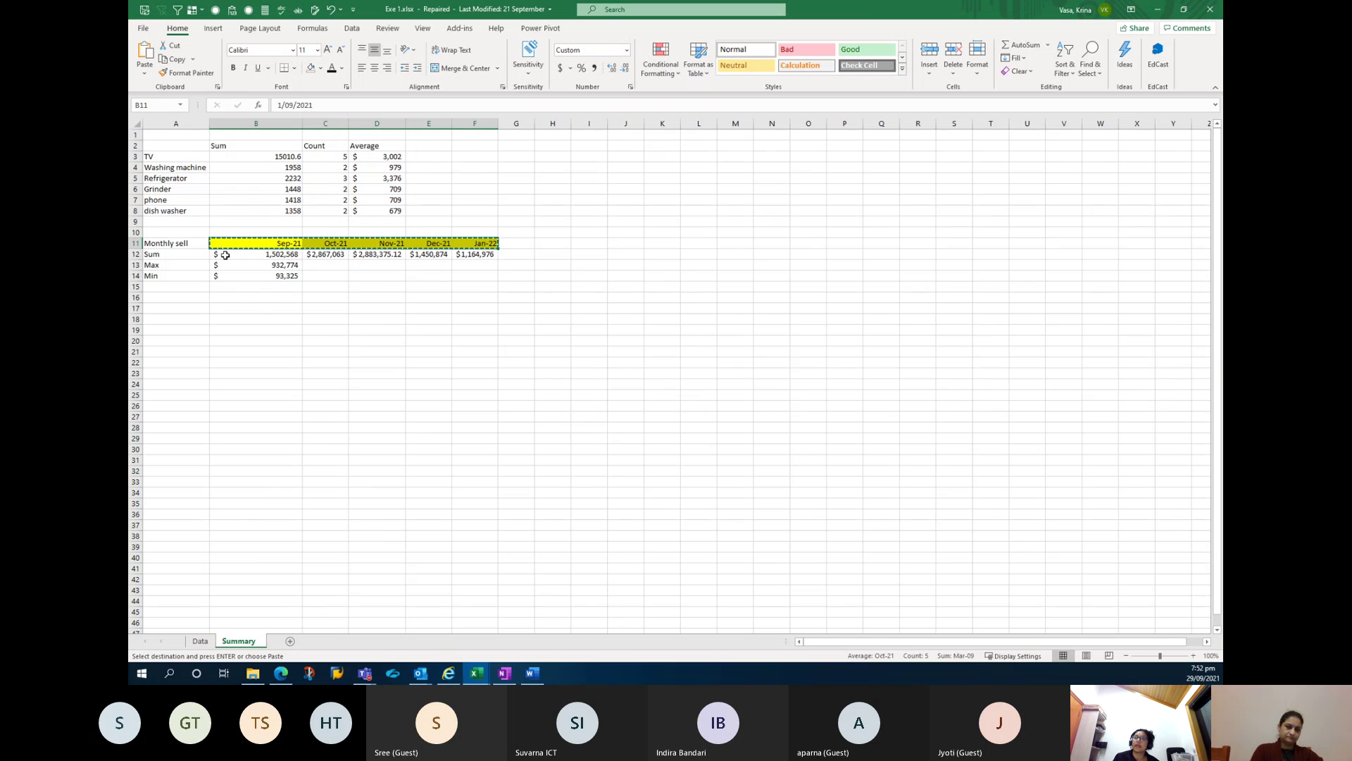
{"action": "left_click_drag", "start_coordinate": [226, 255], "coordinate": [474, 252]}
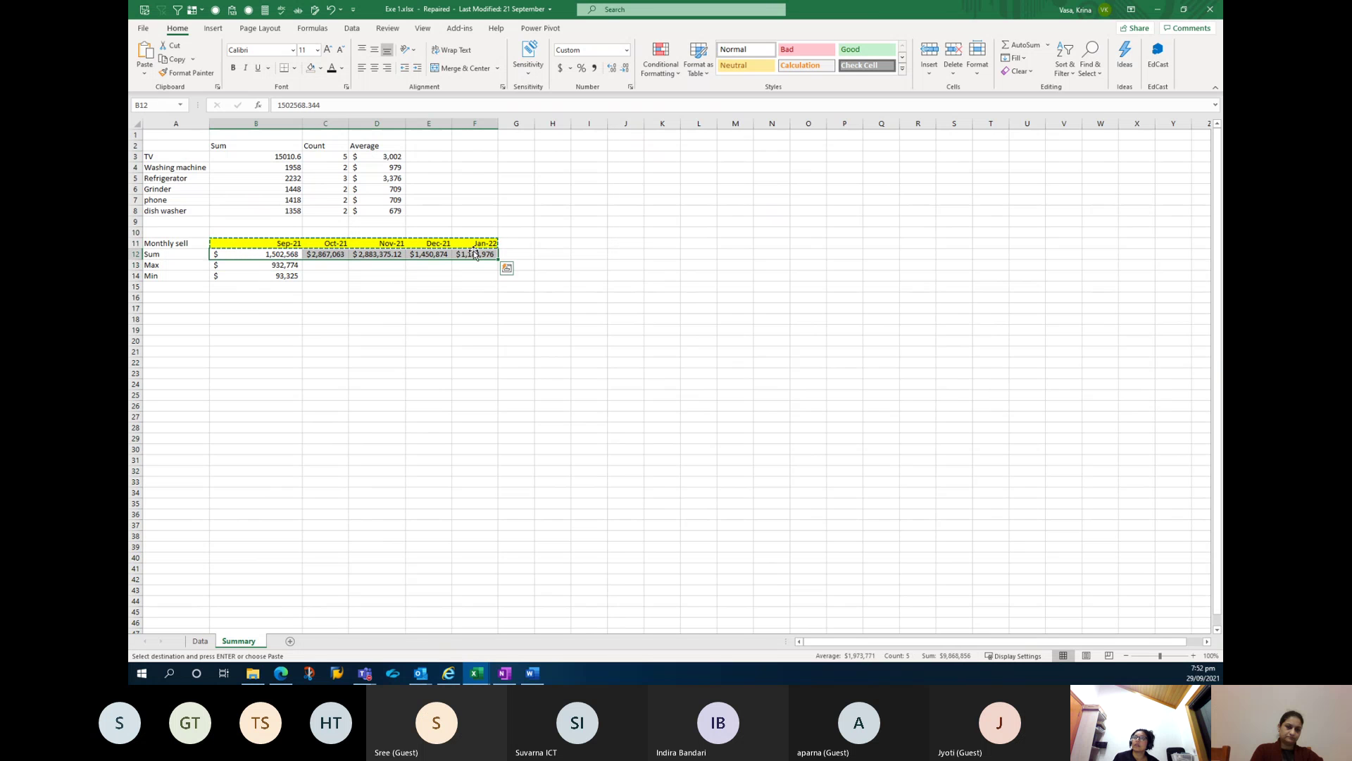
{"action": "left_click", "coordinate": [144, 74]}
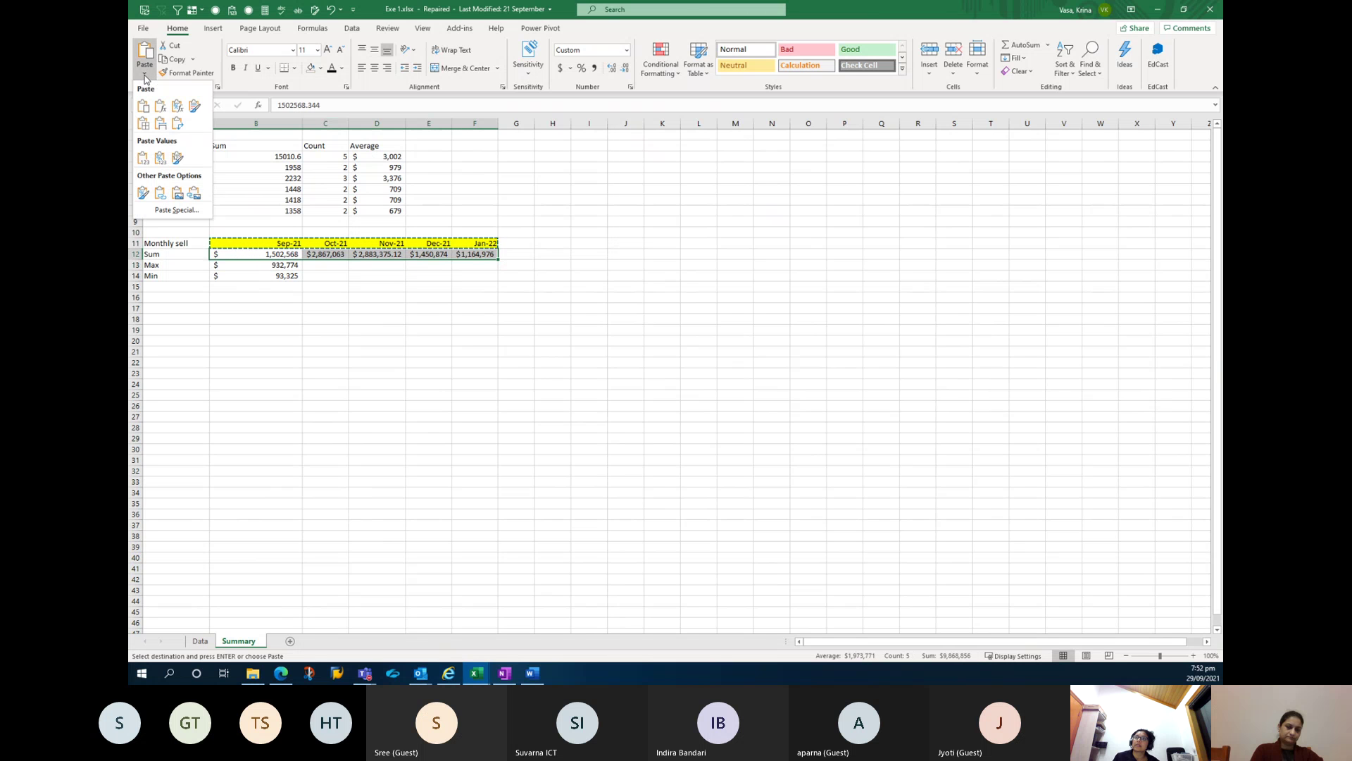
{"action": "left_click", "coordinate": [176, 210]}
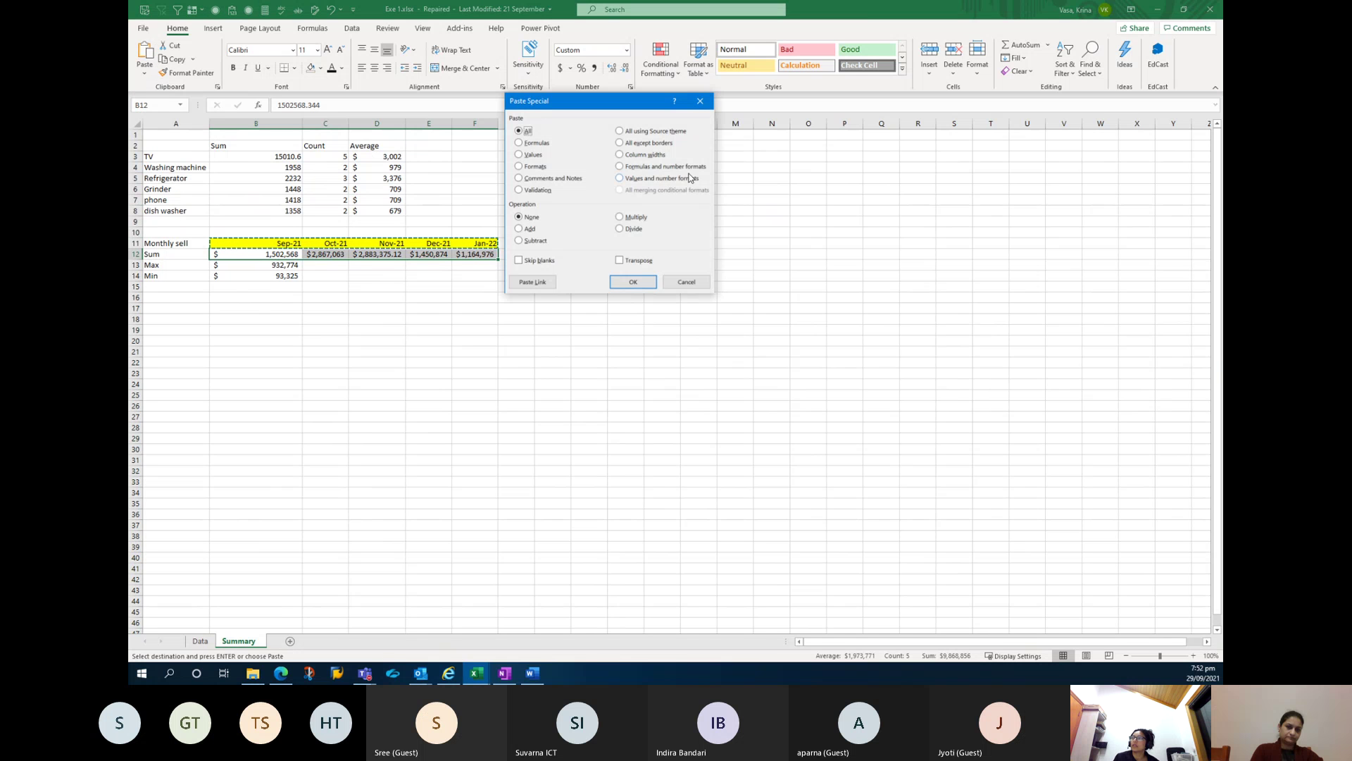
{"action": "left_click", "coordinate": [520, 167]}
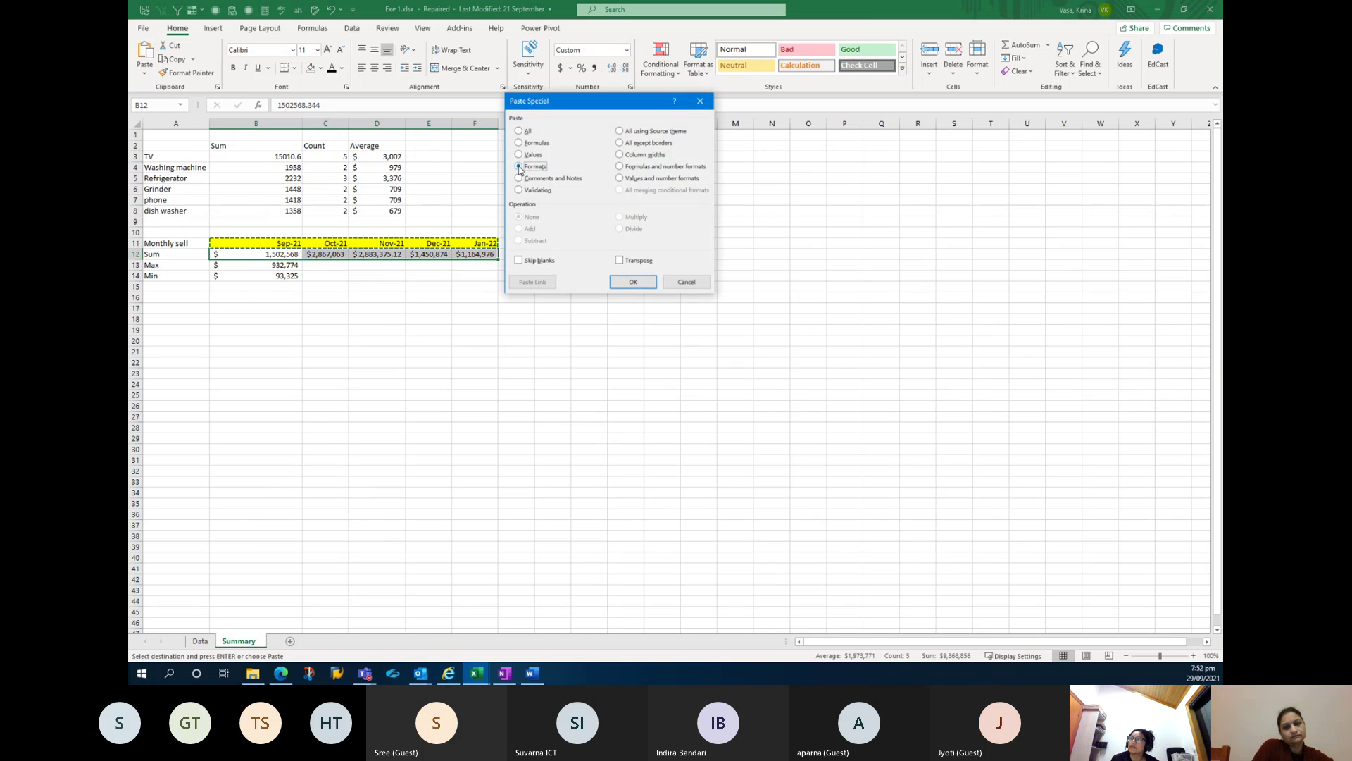
{"action": "left_click", "coordinate": [626, 282]}
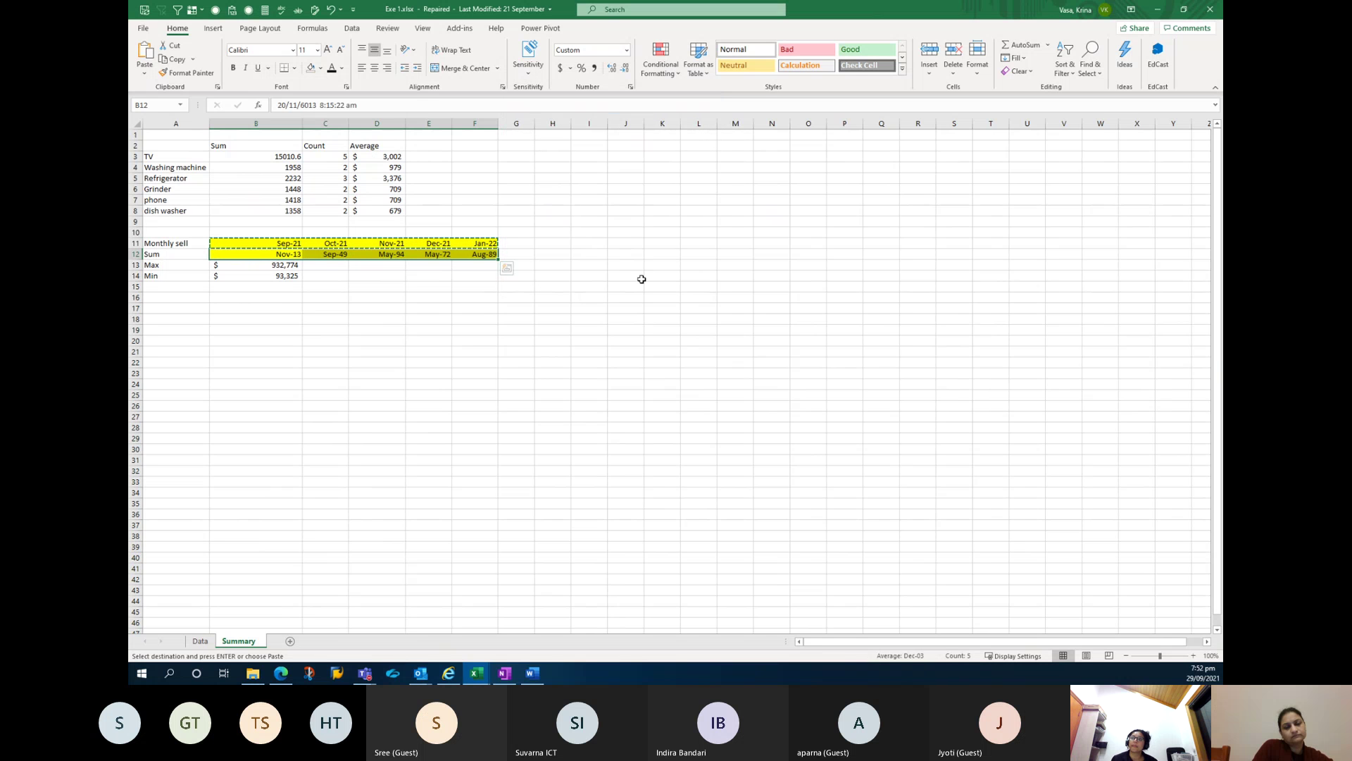
Highlight the month and Sum rows for comparison, and undo the formats-only paste on B12:F12.
{"action": "left_click_drag", "start_coordinate": [270, 244], "coordinate": [490, 245]}
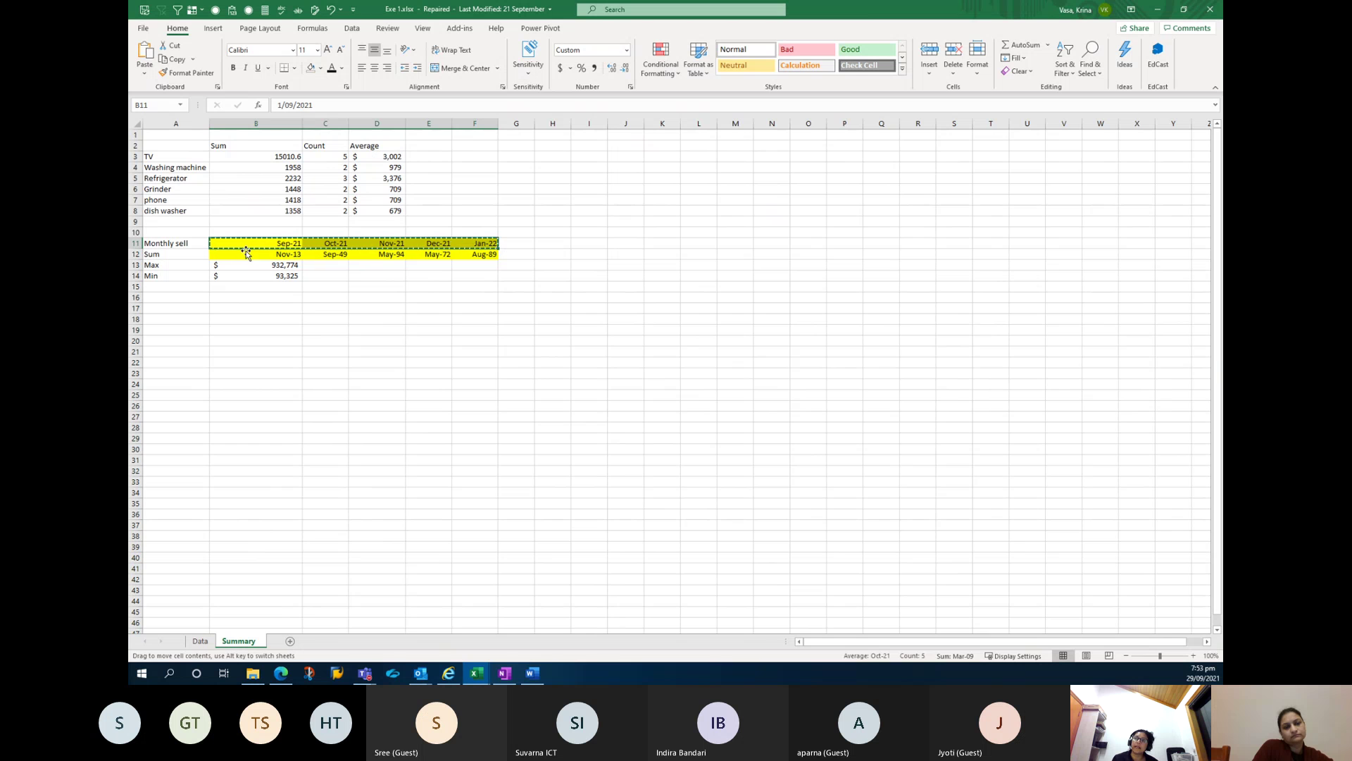
{"action": "left_click_drag", "start_coordinate": [247, 254], "coordinate": [472, 260]}
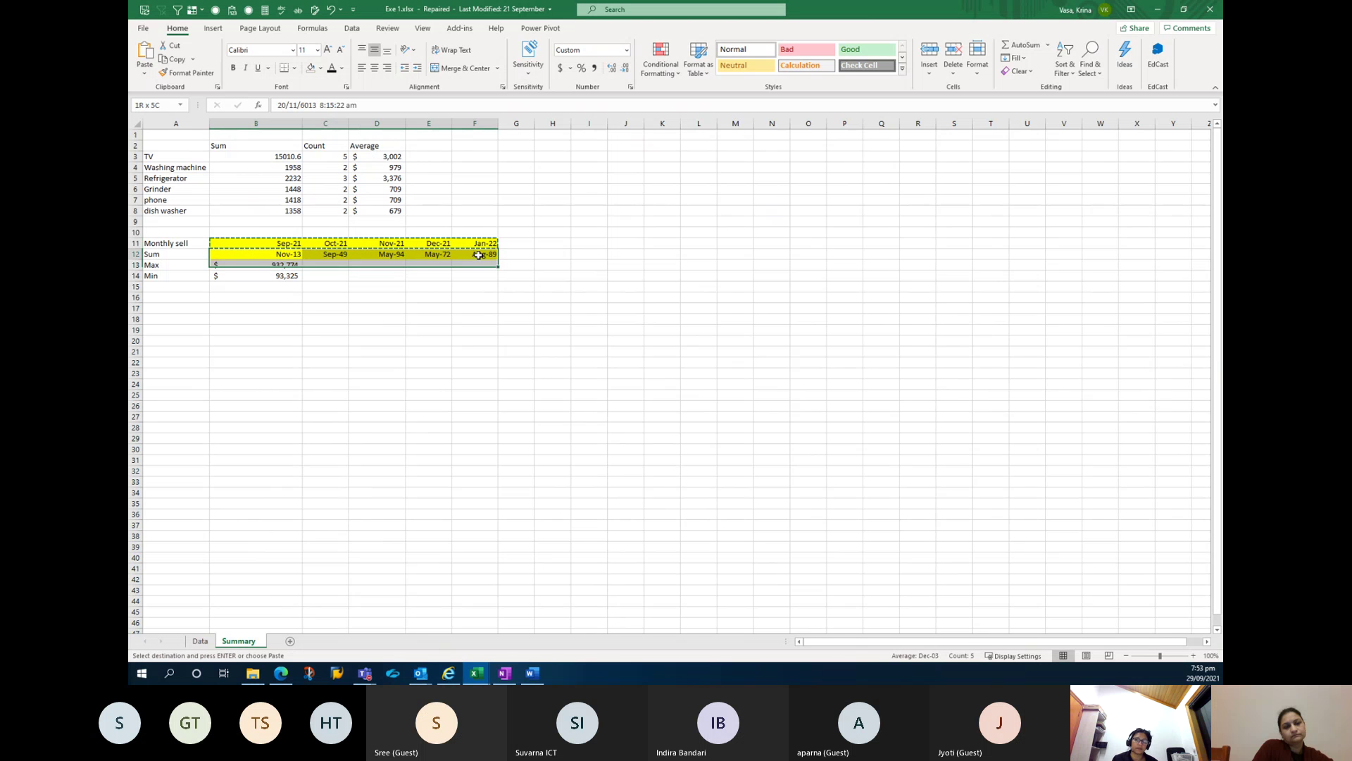
{"action": "key", "text": "ctrl+z"}
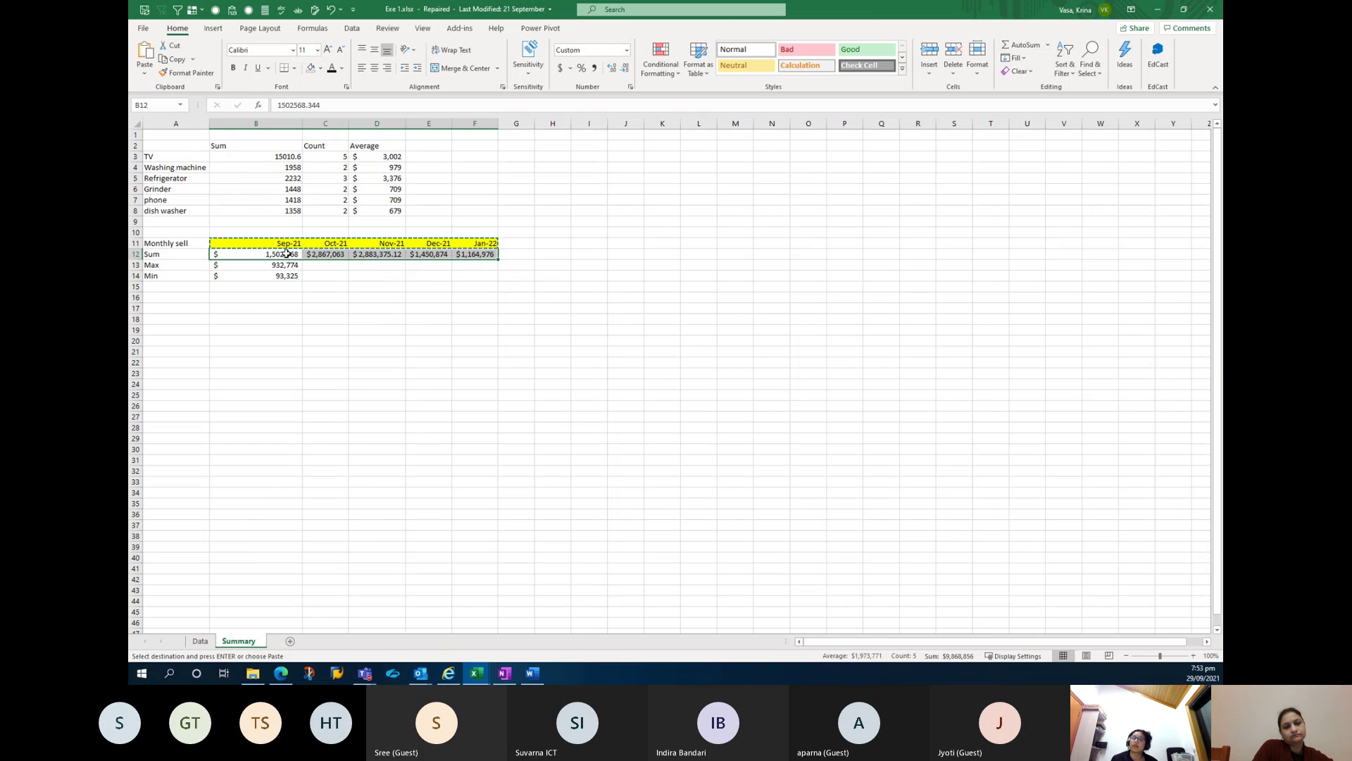
{"action": "left_click_drag", "start_coordinate": [278, 253], "coordinate": [474, 264]}
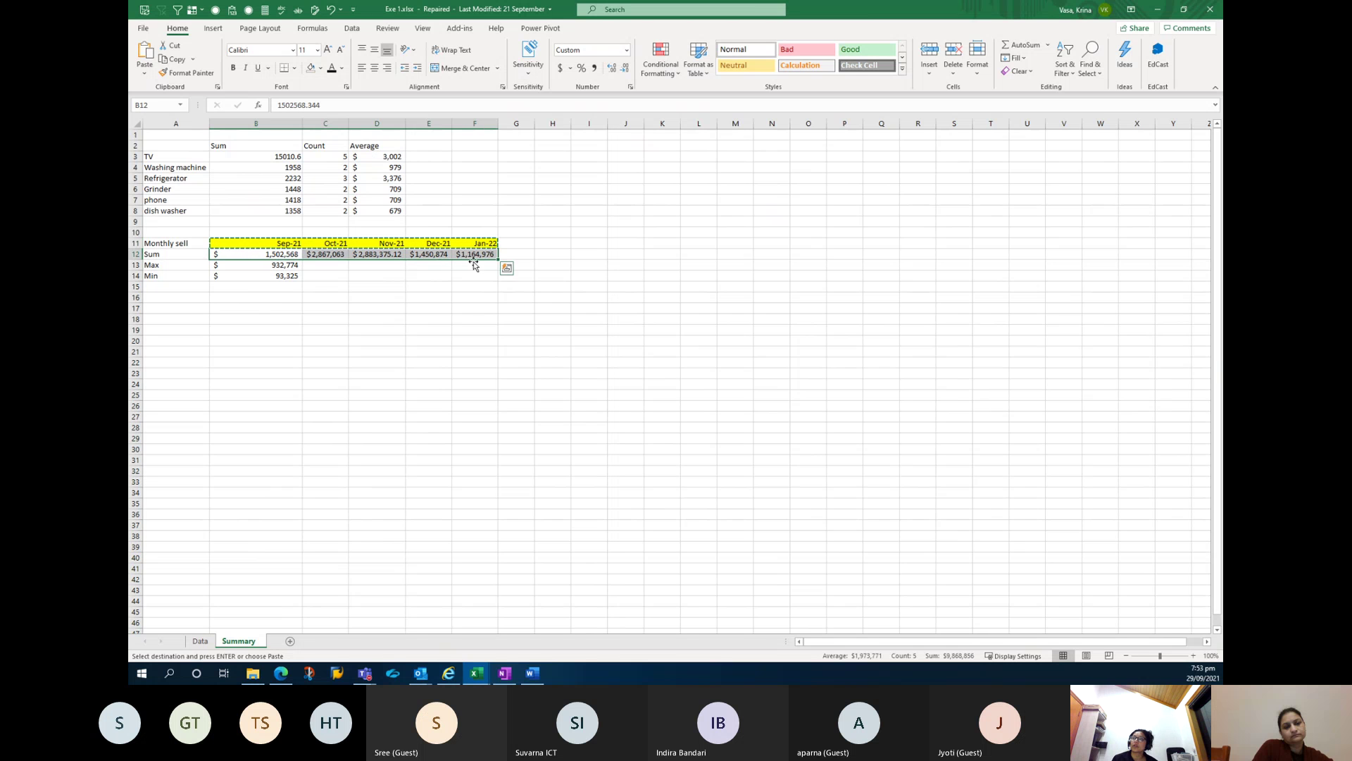
{"action": "left_click", "coordinate": [424, 252]}
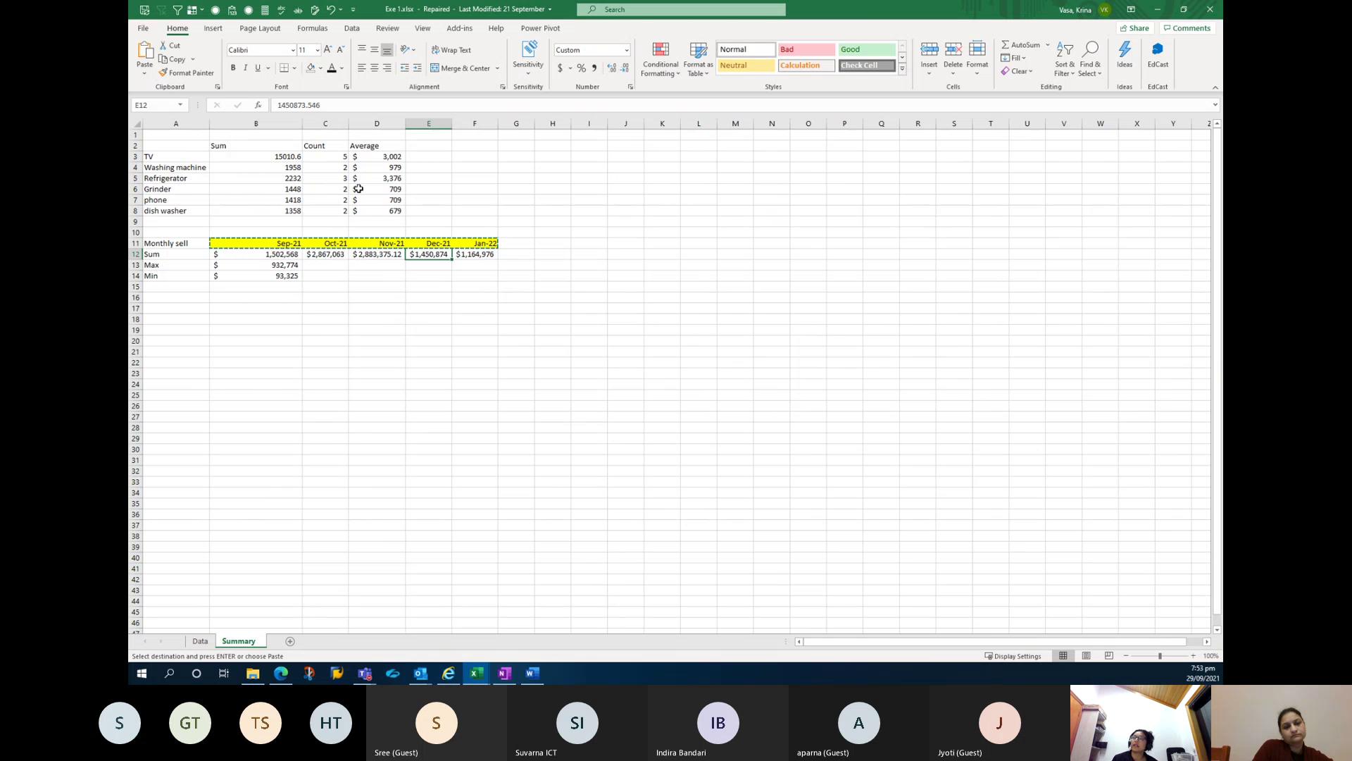
{"action": "left_click", "coordinate": [369, 155]}
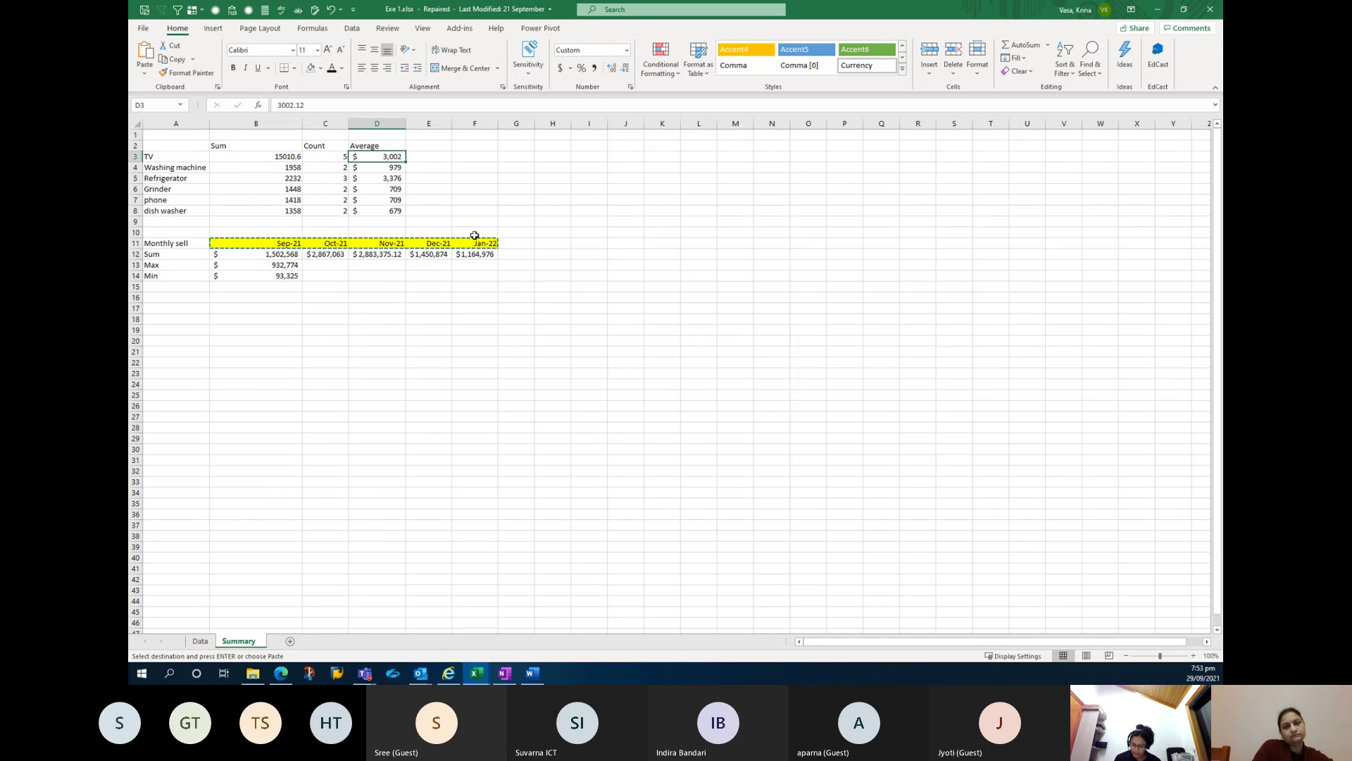
{"action": "type", "text": "="}
{"action": "key", "text": "Left"}
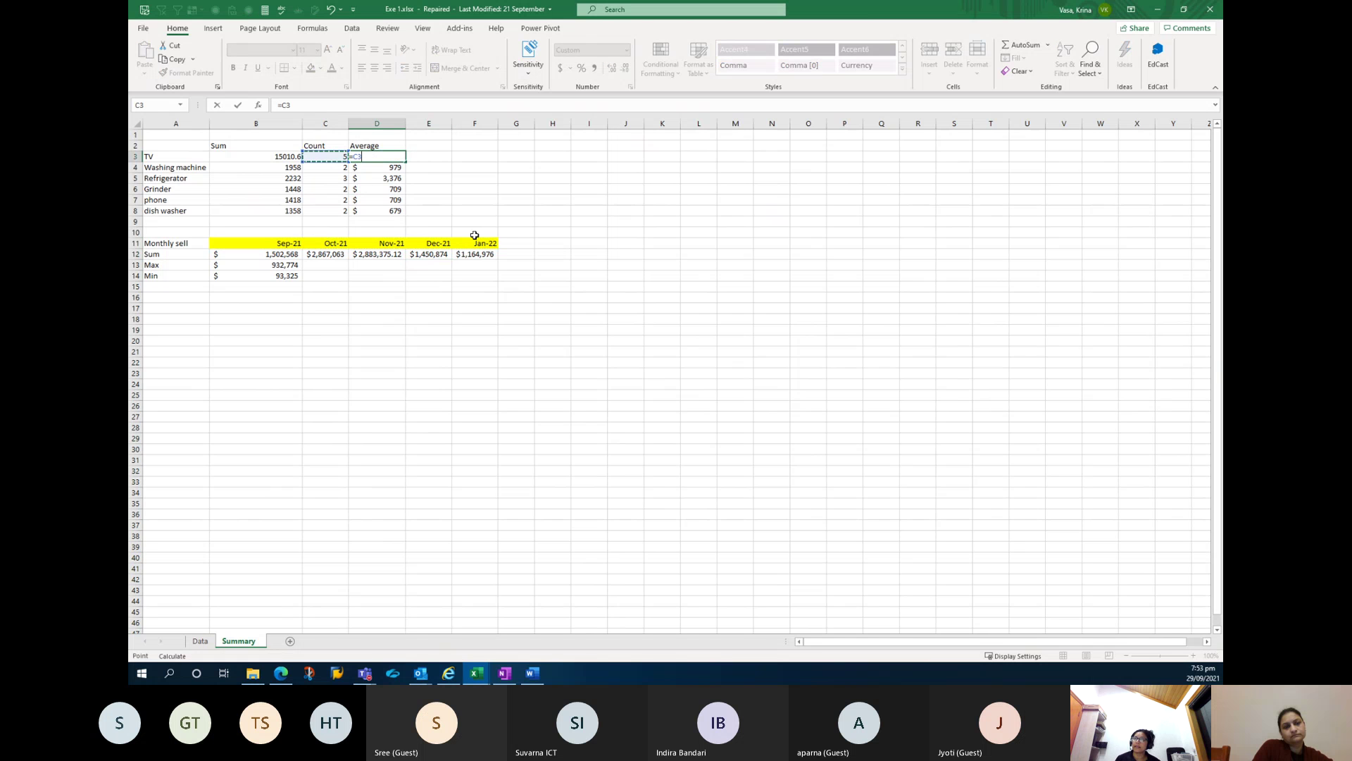
{"action": "type", "text": "*"}
{"action": "key", "text": "Left"}
{"action": "key", "text": "Left"}
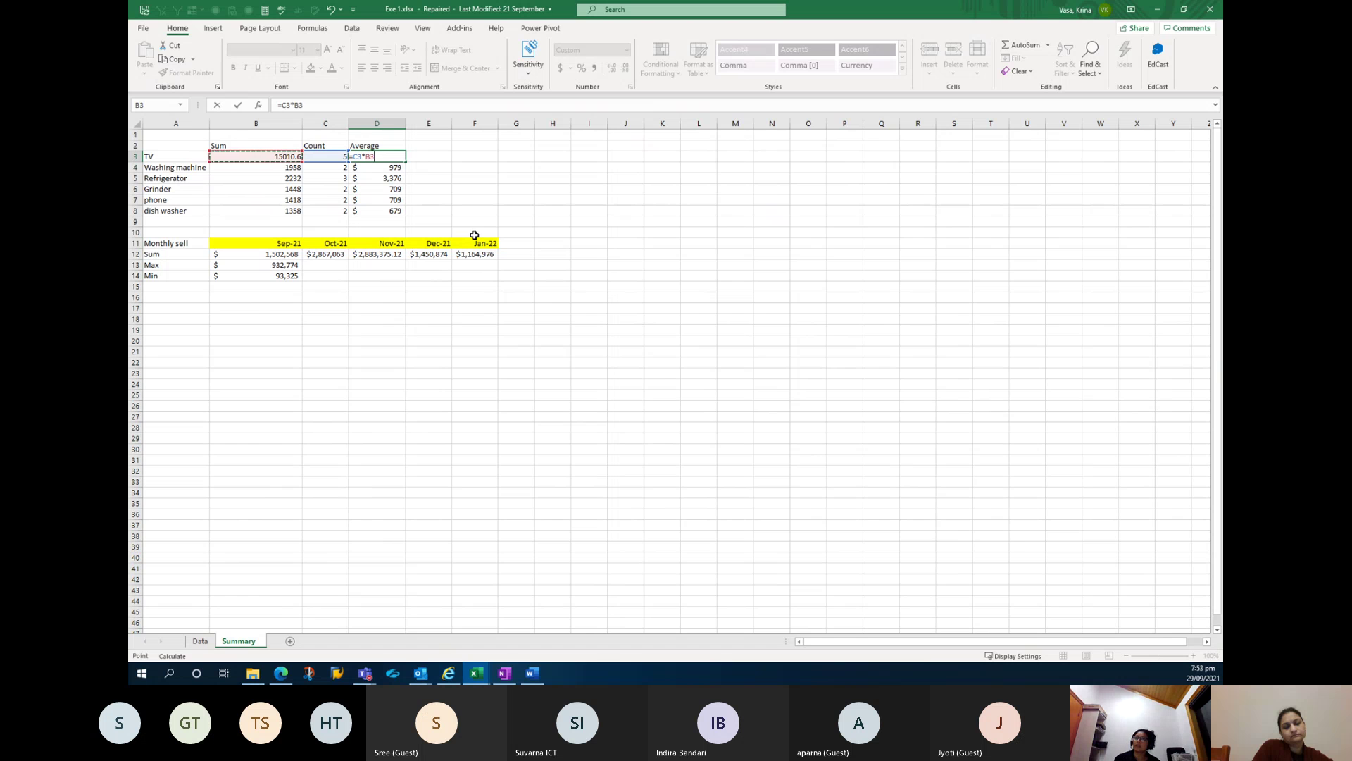
{"action": "key", "text": "ctrl+Return"}
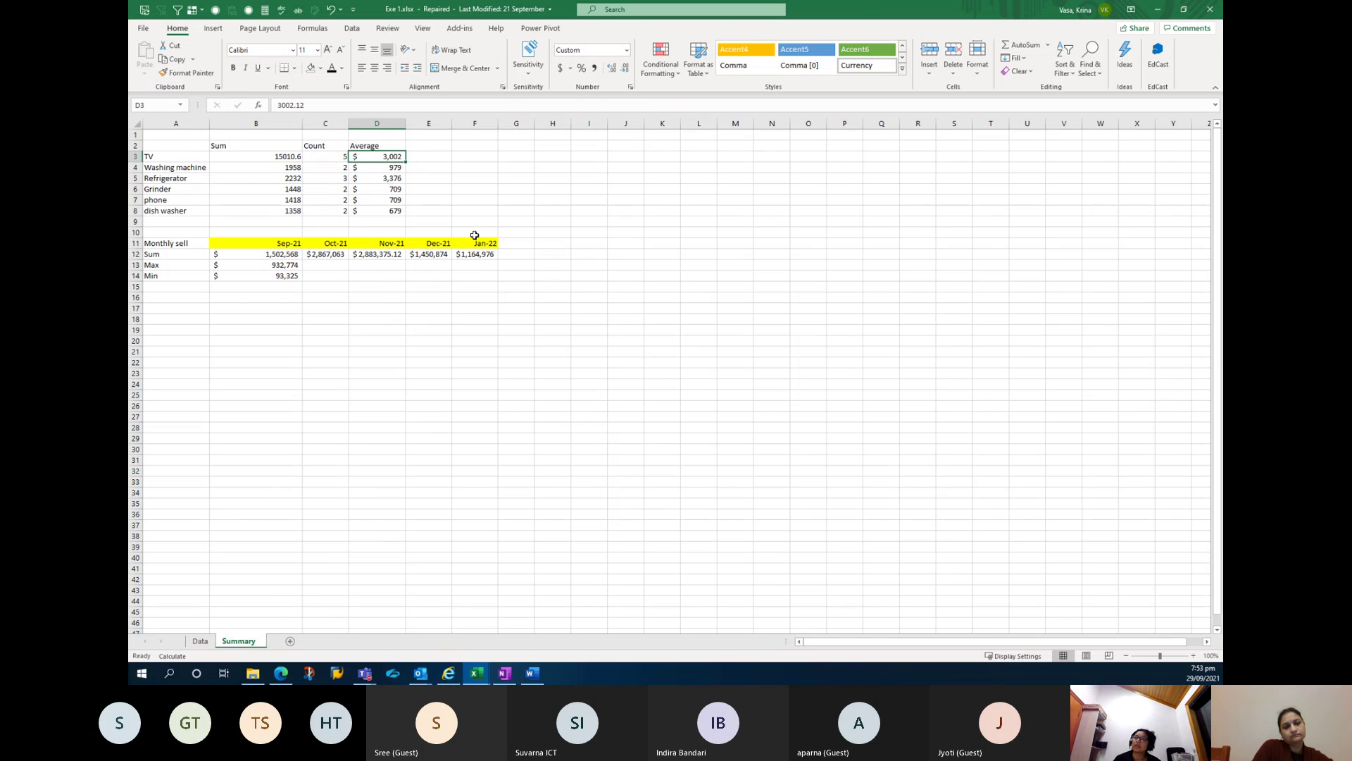
{"action": "key", "text": "Left"}
{"action": "key", "text": "Left"}
{"action": "key", "text": "Right"}
{"action": "key", "text": "Right"}
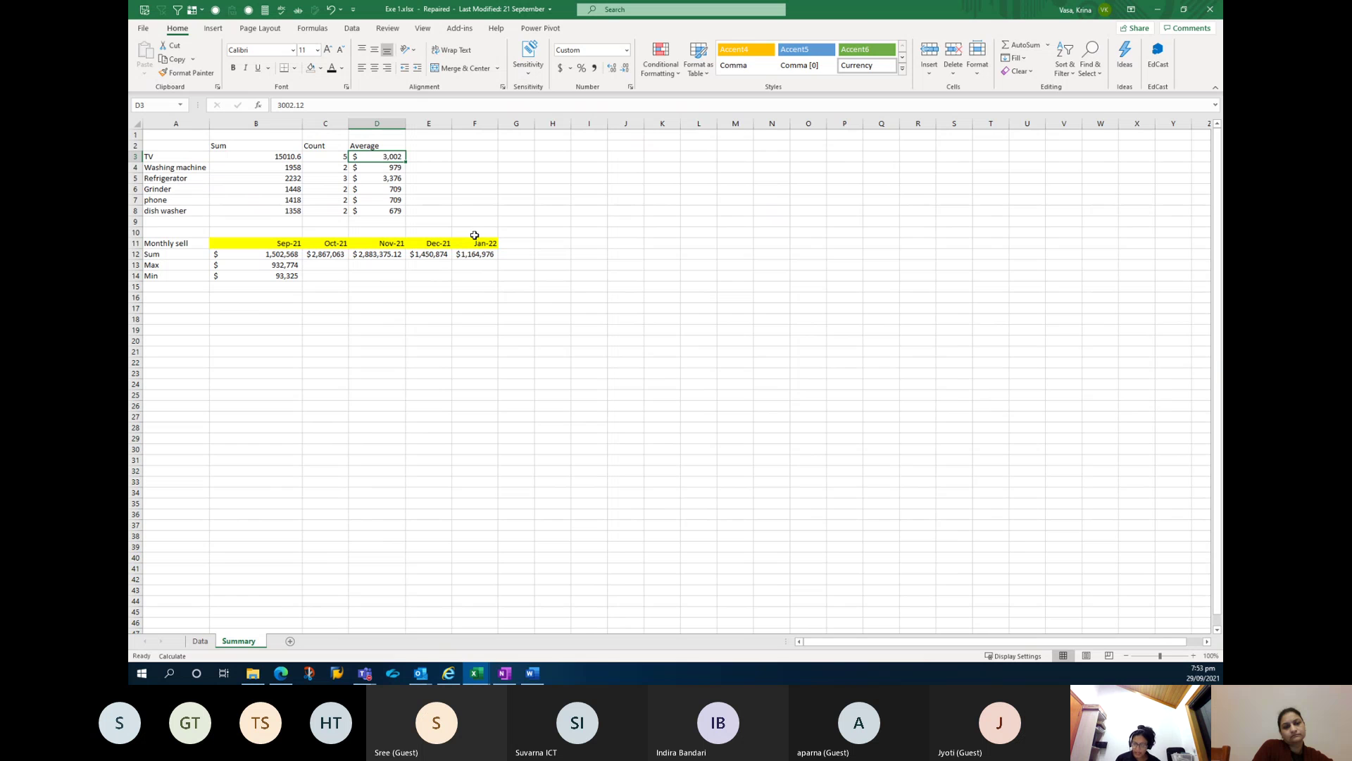
Enter the formula =C3*B3 in cell D3 and fill it down through D8.
{"action": "type", "text": "="}
{"action": "key", "text": "Left"}
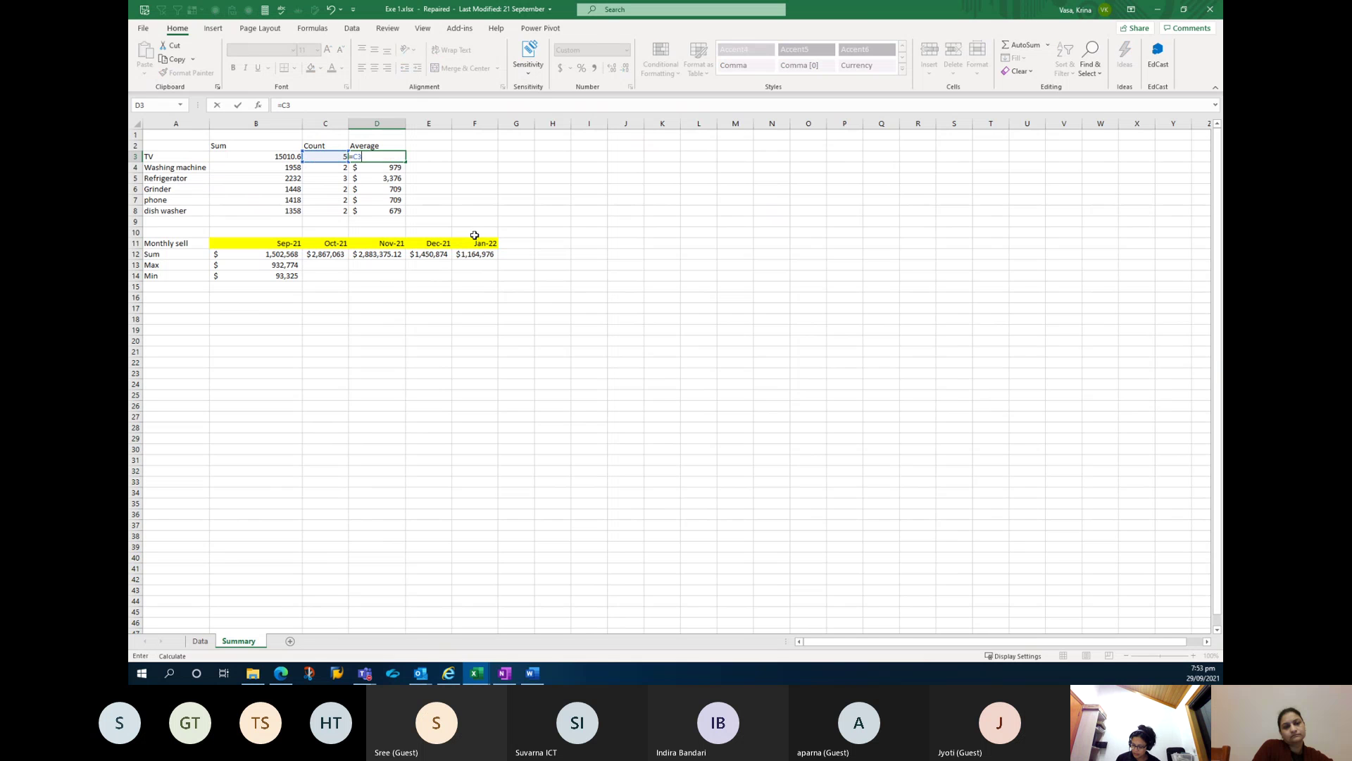
{"action": "type", "text": "*"}
{"action": "key", "text": "Left"}
{"action": "key", "text": "Left"}
{"action": "key", "text": "Return"}
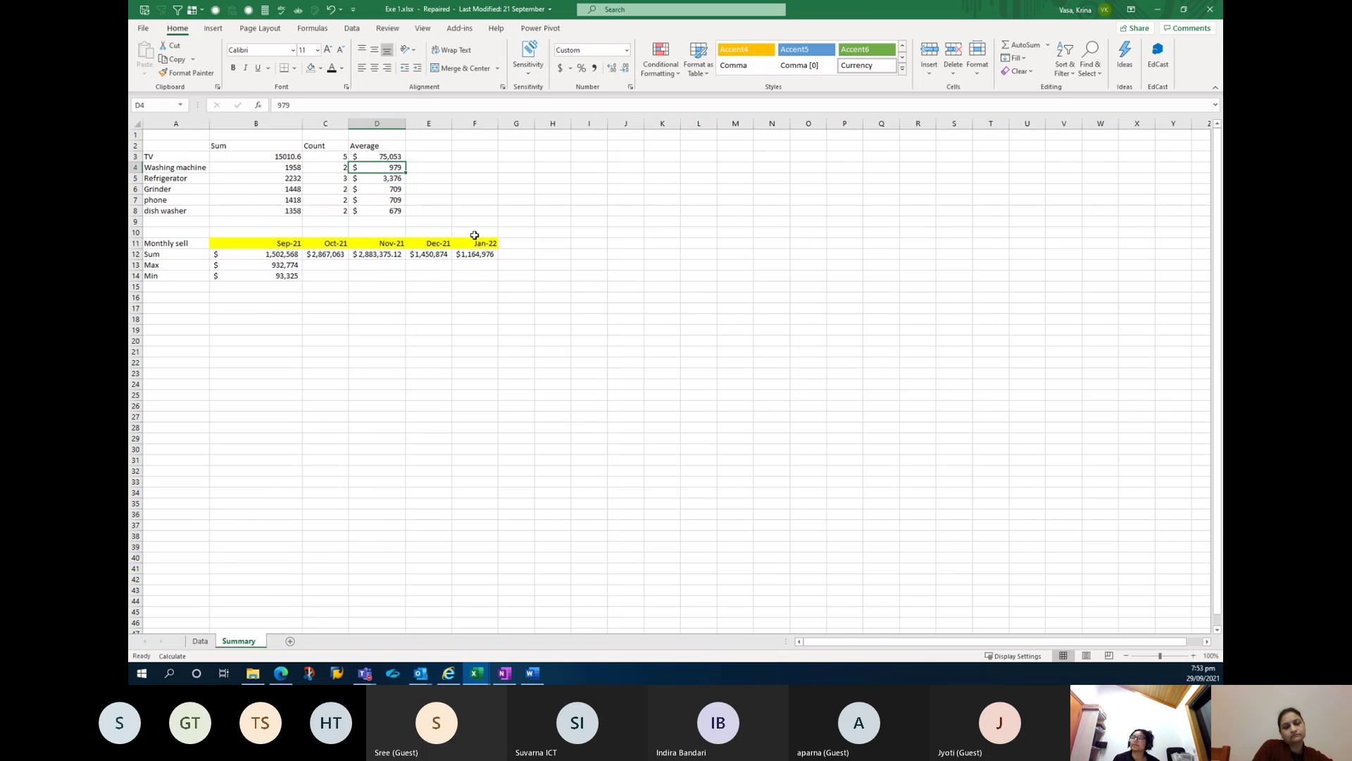
{"action": "left_click", "coordinate": [367, 156]}
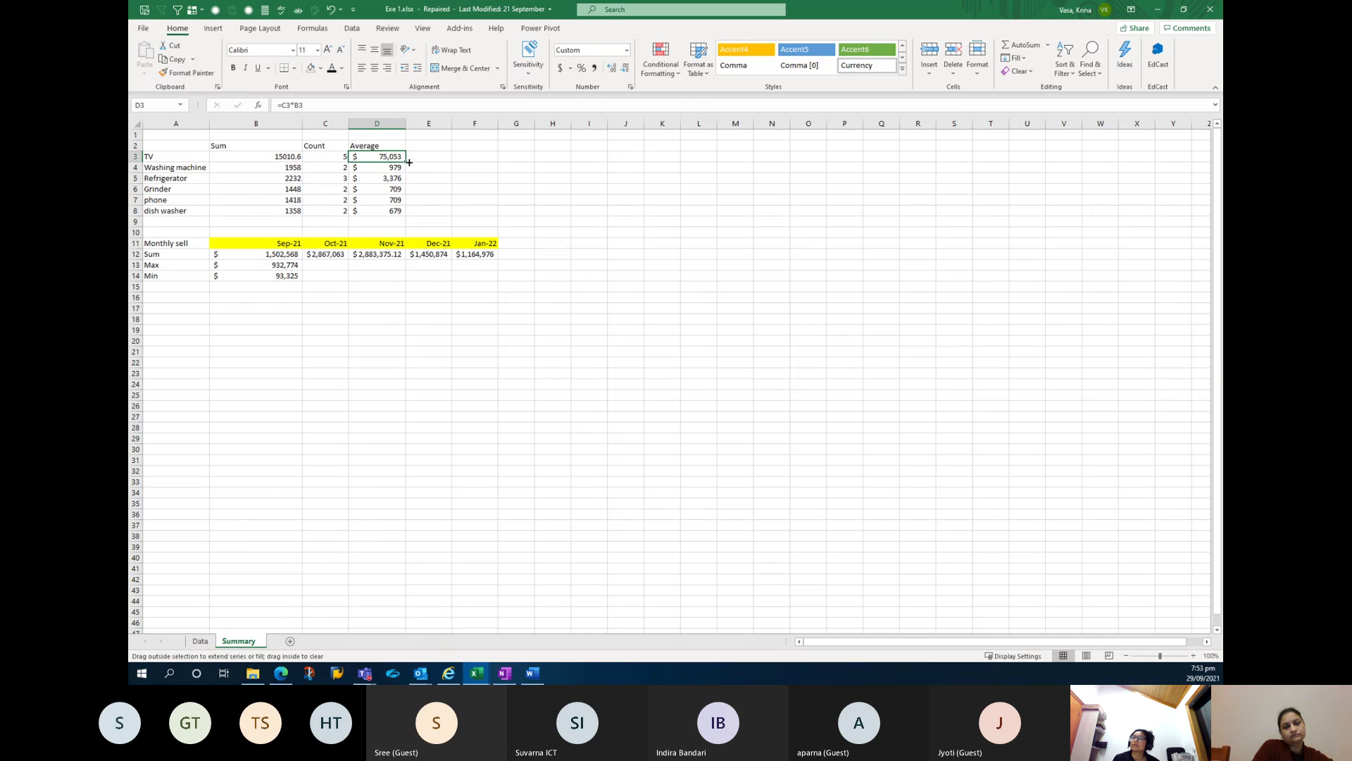
{"action": "left_click_drag", "start_coordinate": [408, 162], "coordinate": [400, 210]}
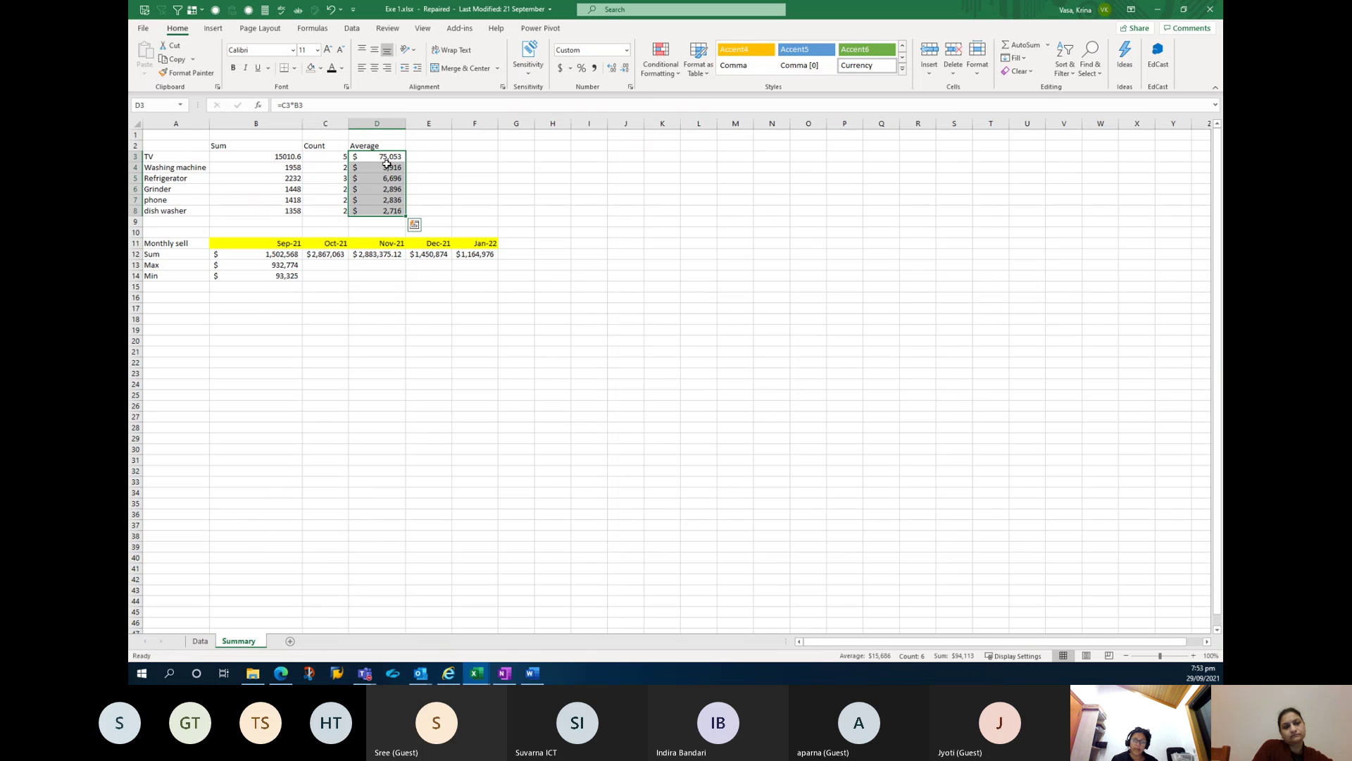
Copy the formulas in D3:D8 and paste them into F3:F8.
{"action": "key", "text": "ctrl+c"}
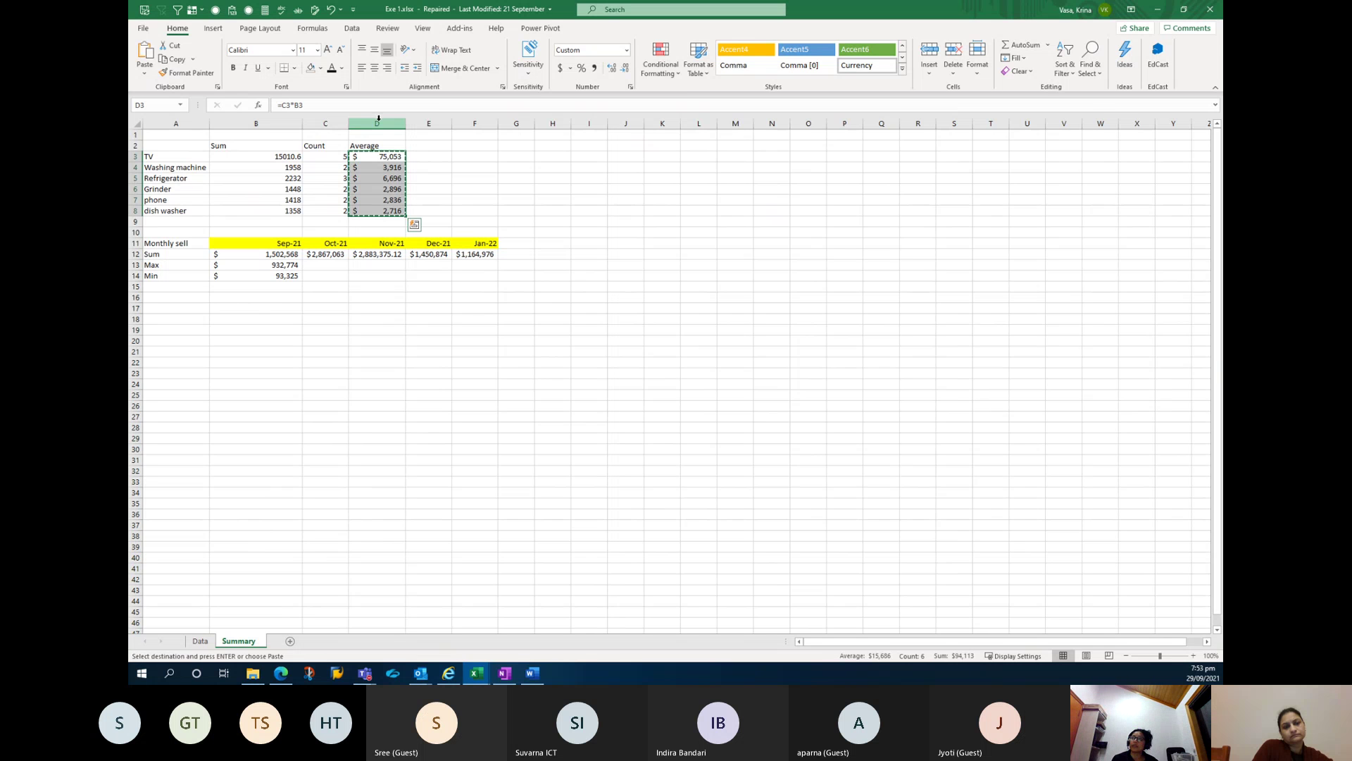
{"action": "left_click", "coordinate": [477, 155]}
{"action": "key", "text": "ctrl+v"}
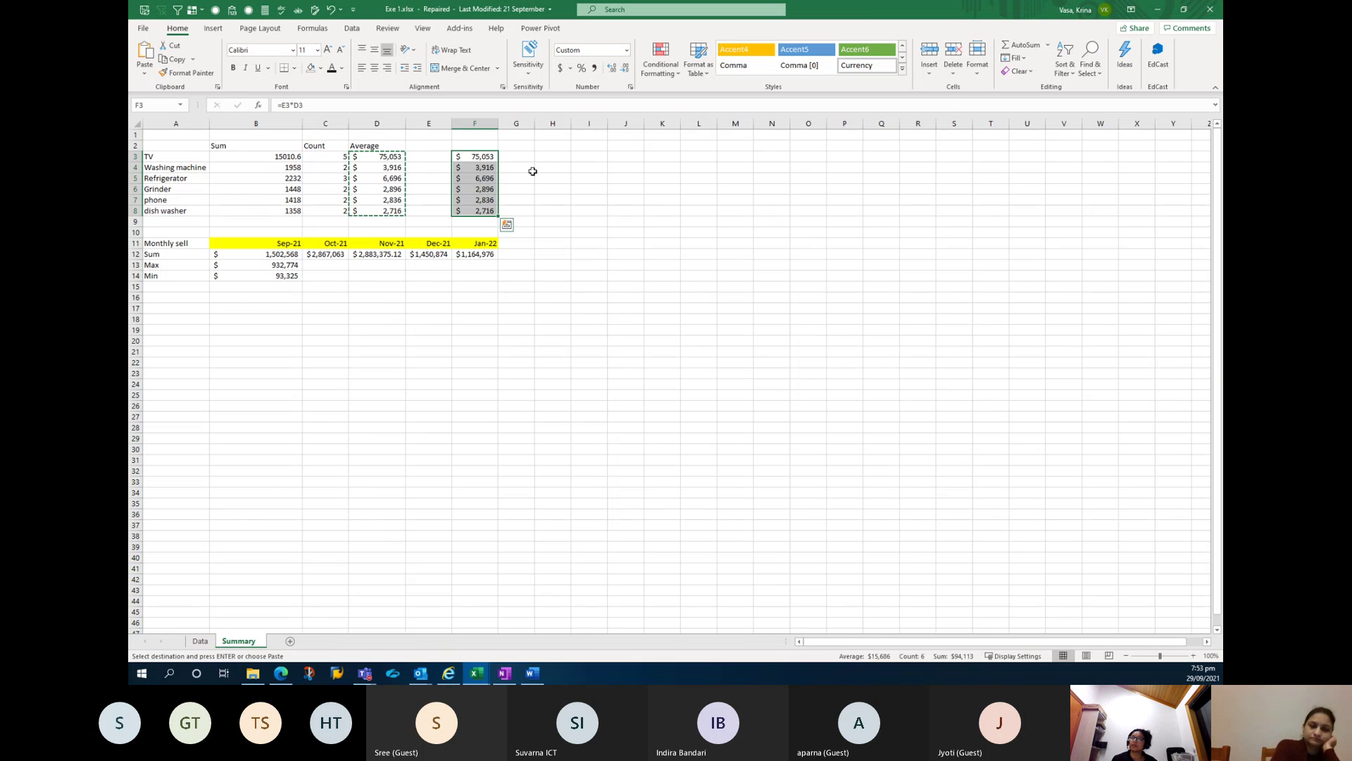
{"action": "key", "text": "Return"}
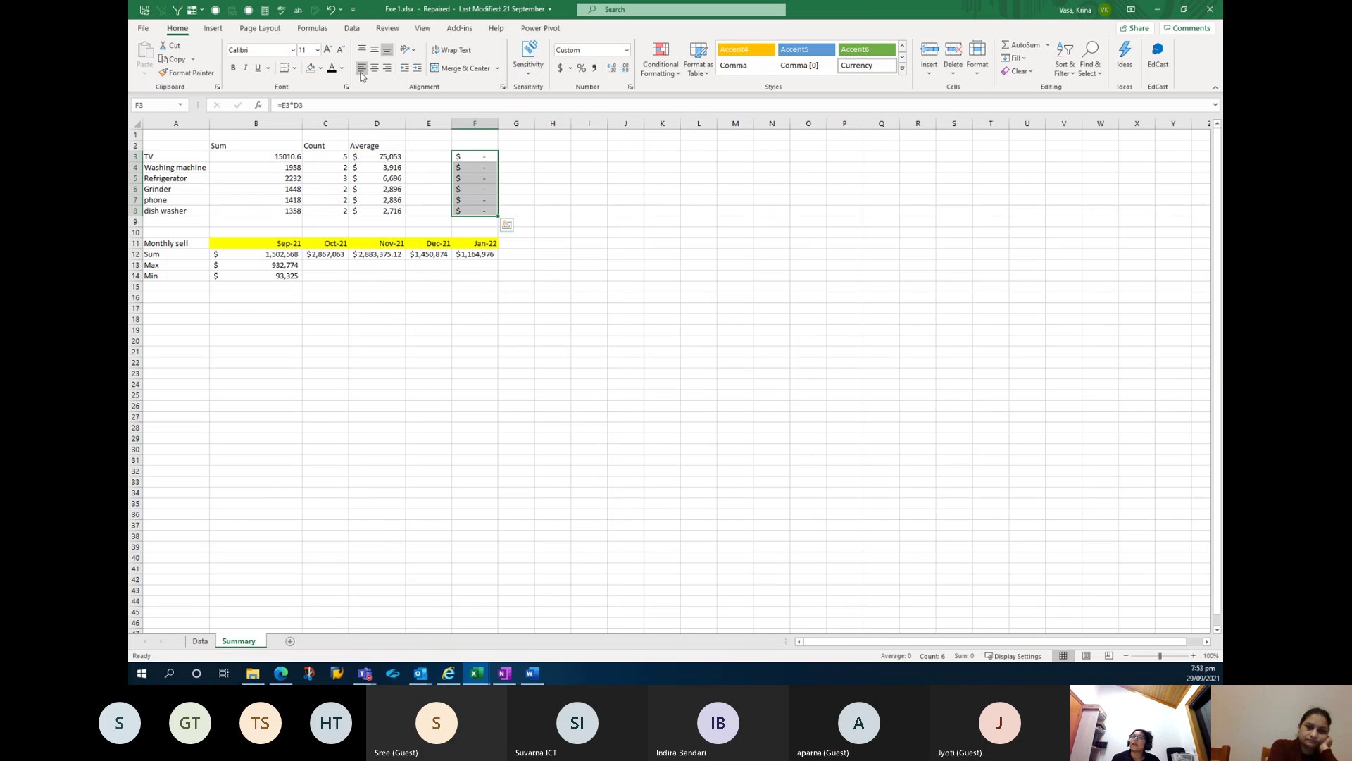
Switch the workbook's calculation mode from Manual to Automatic.
{"action": "left_click", "coordinate": [312, 28]}
{"action": "left_click", "coordinate": [766, 63]}
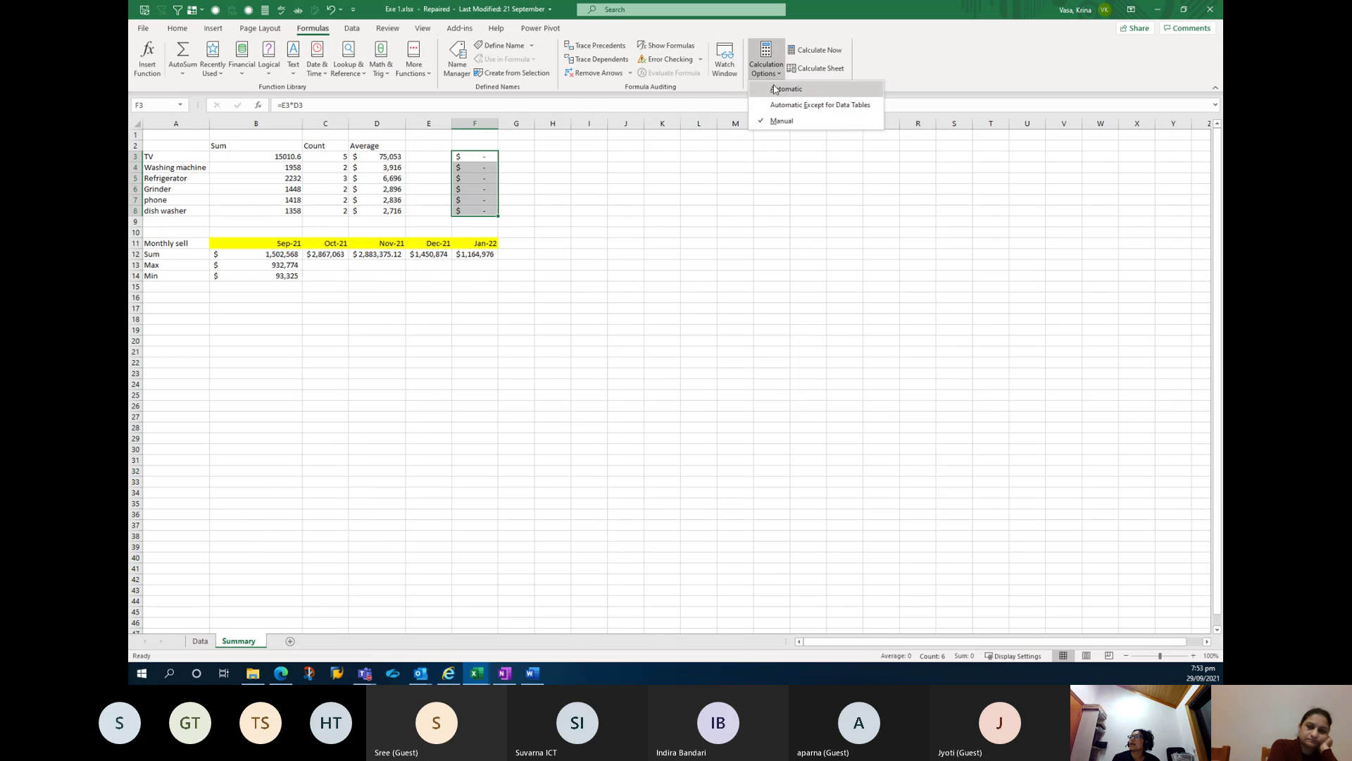
{"action": "left_click", "coordinate": [775, 89]}
{"action": "left_click", "coordinate": [179, 29]}
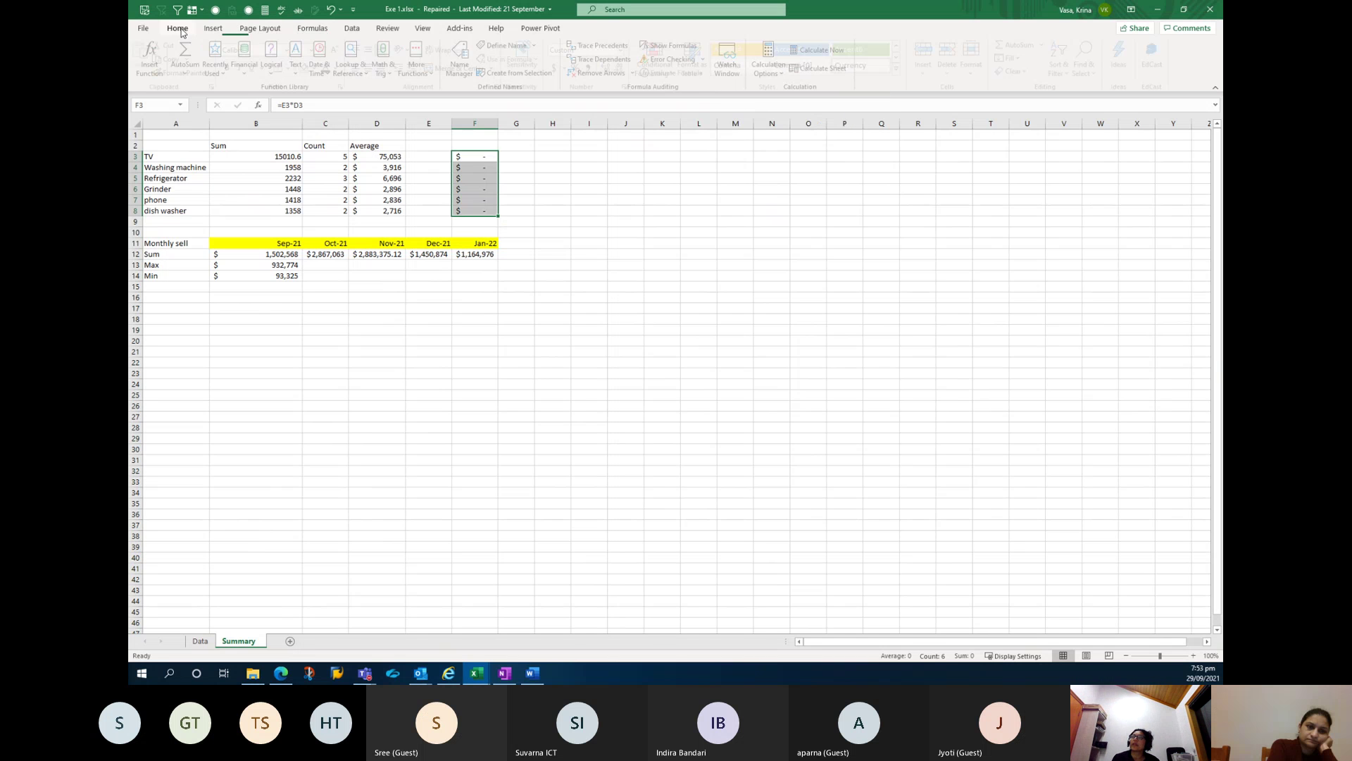
Compare the original formula in D3 with the pasted one in F3, examining which cells each refers to.
{"action": "left_click", "coordinate": [473, 155]}
{"action": "left_click", "coordinate": [401, 155]}
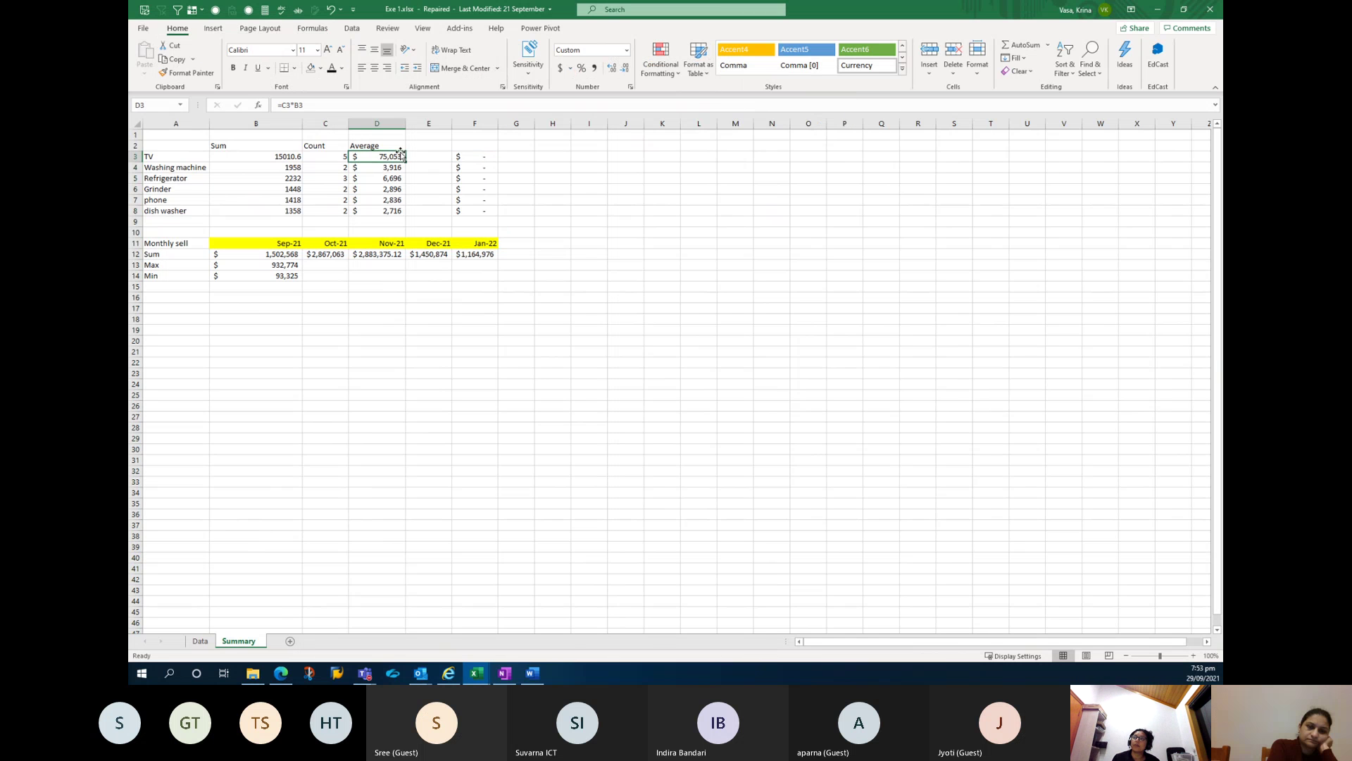
{"action": "left_click", "coordinate": [476, 158]}
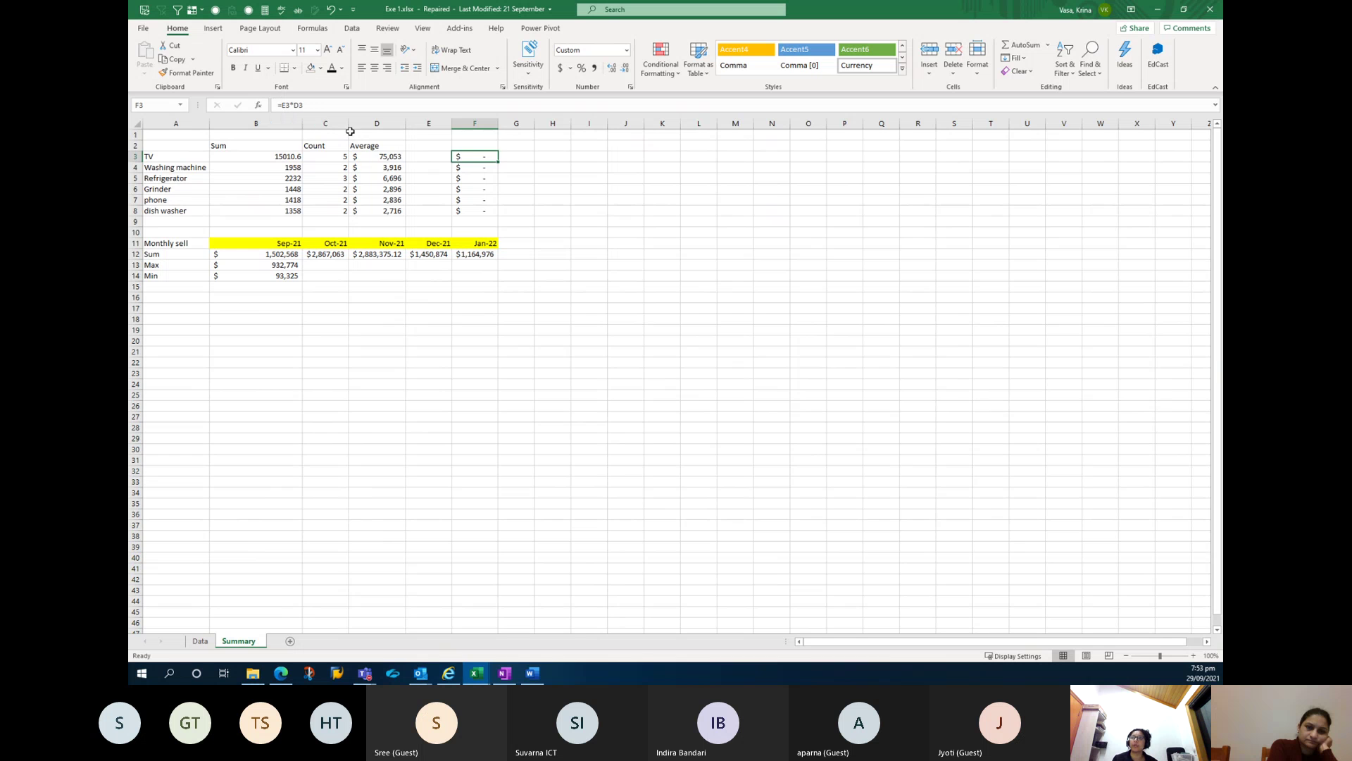
{"action": "left_click", "coordinate": [393, 157]}
{"action": "left_click", "coordinate": [472, 158]}
{"action": "left_click", "coordinate": [378, 157]}
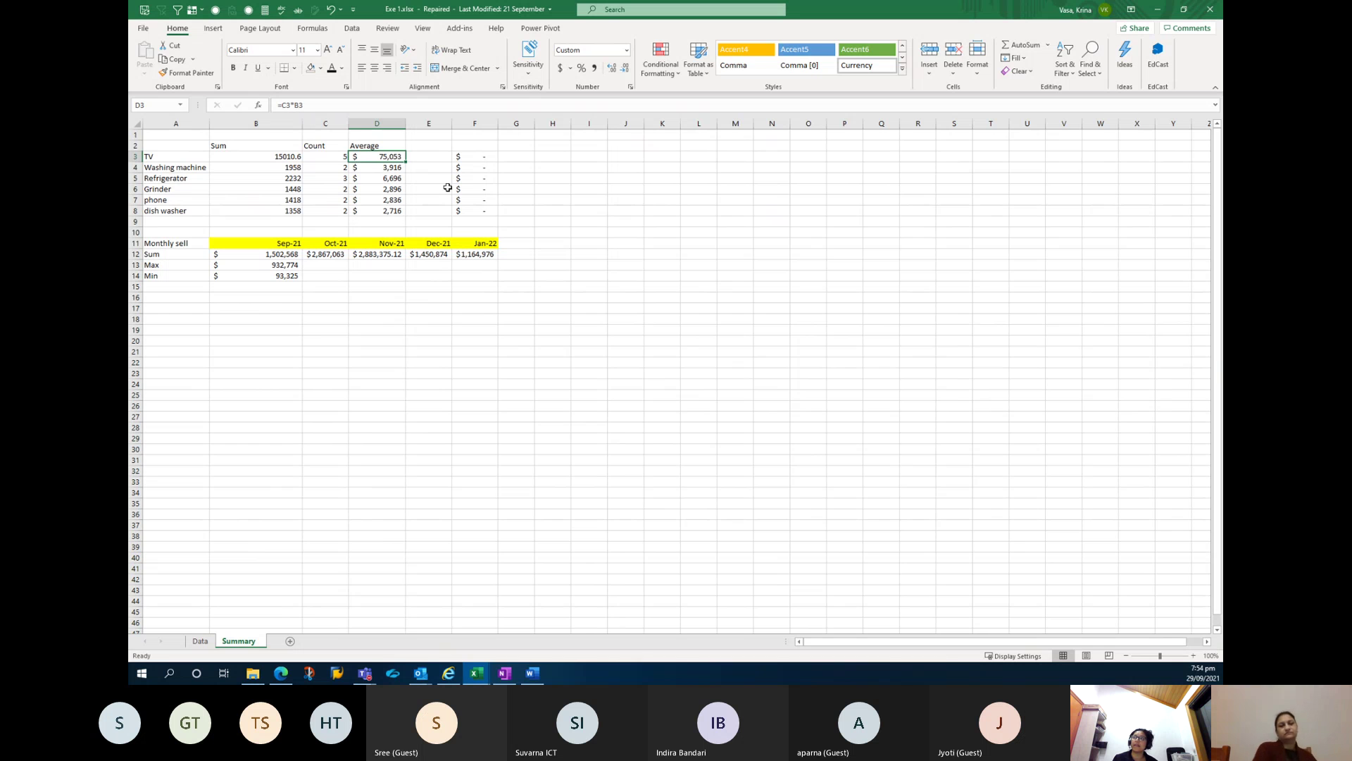
{"action": "left_click", "coordinate": [475, 160]}
{"action": "double_click", "coordinate": [477, 156]}
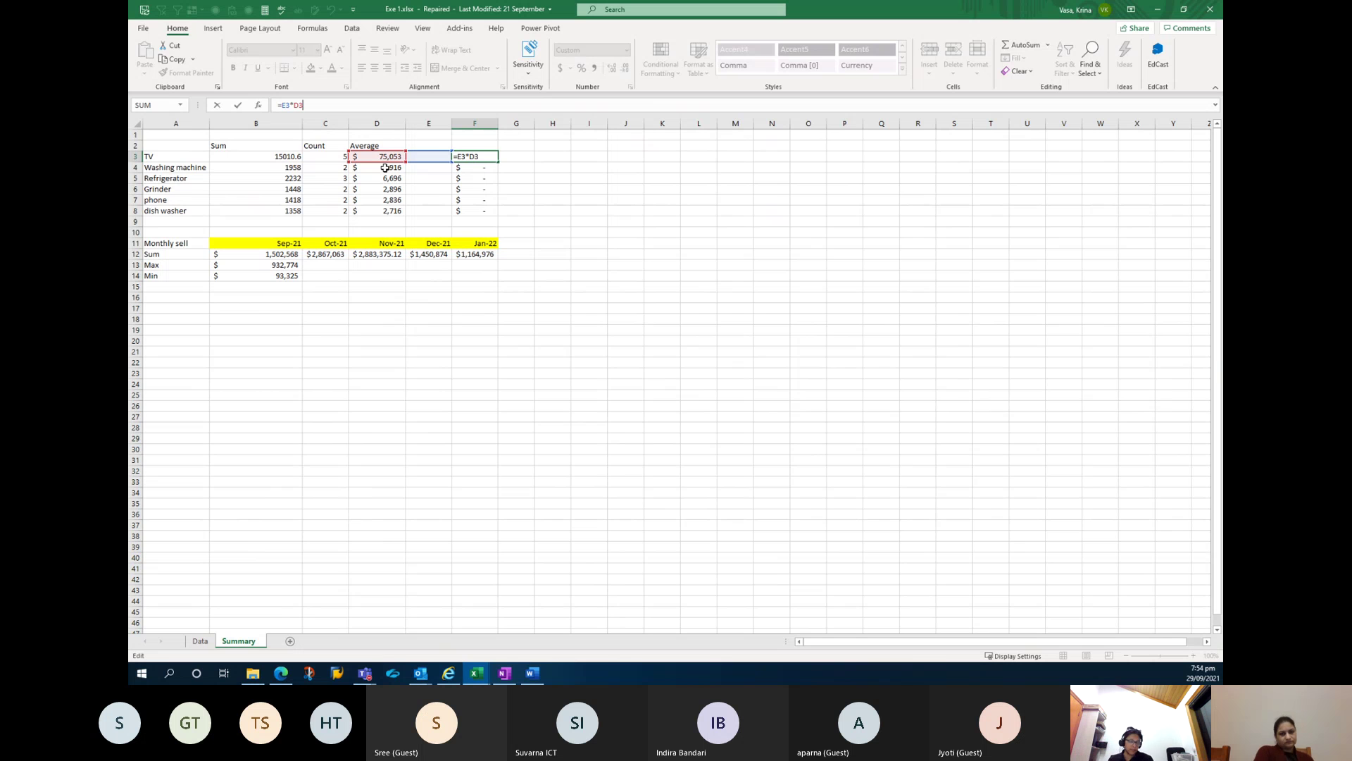
{"action": "key", "text": "Escape"}
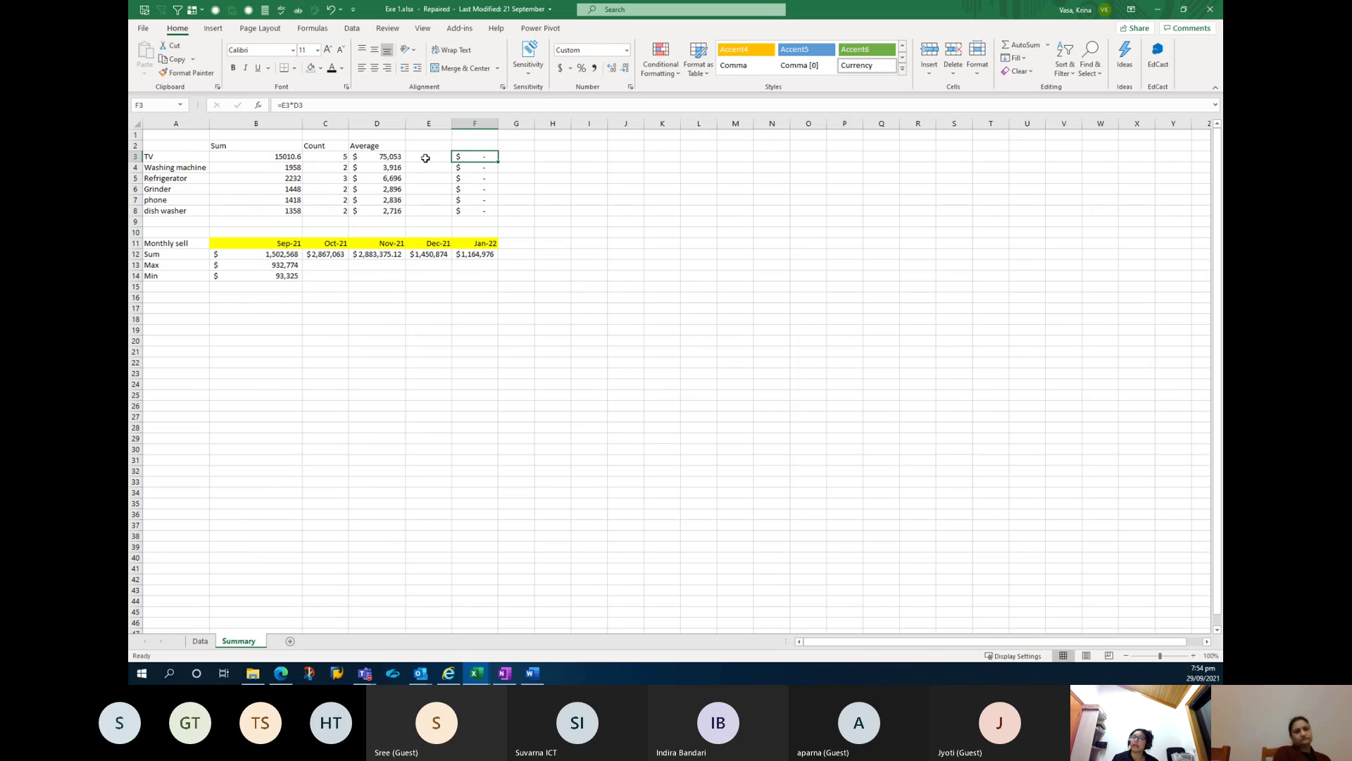
Enter 5666 in cell E3 as a test value for the pasted formula.
{"action": "left_click", "coordinate": [426, 157]}
{"action": "type", "text": "5666"}
{"action": "key", "text": "Return"}
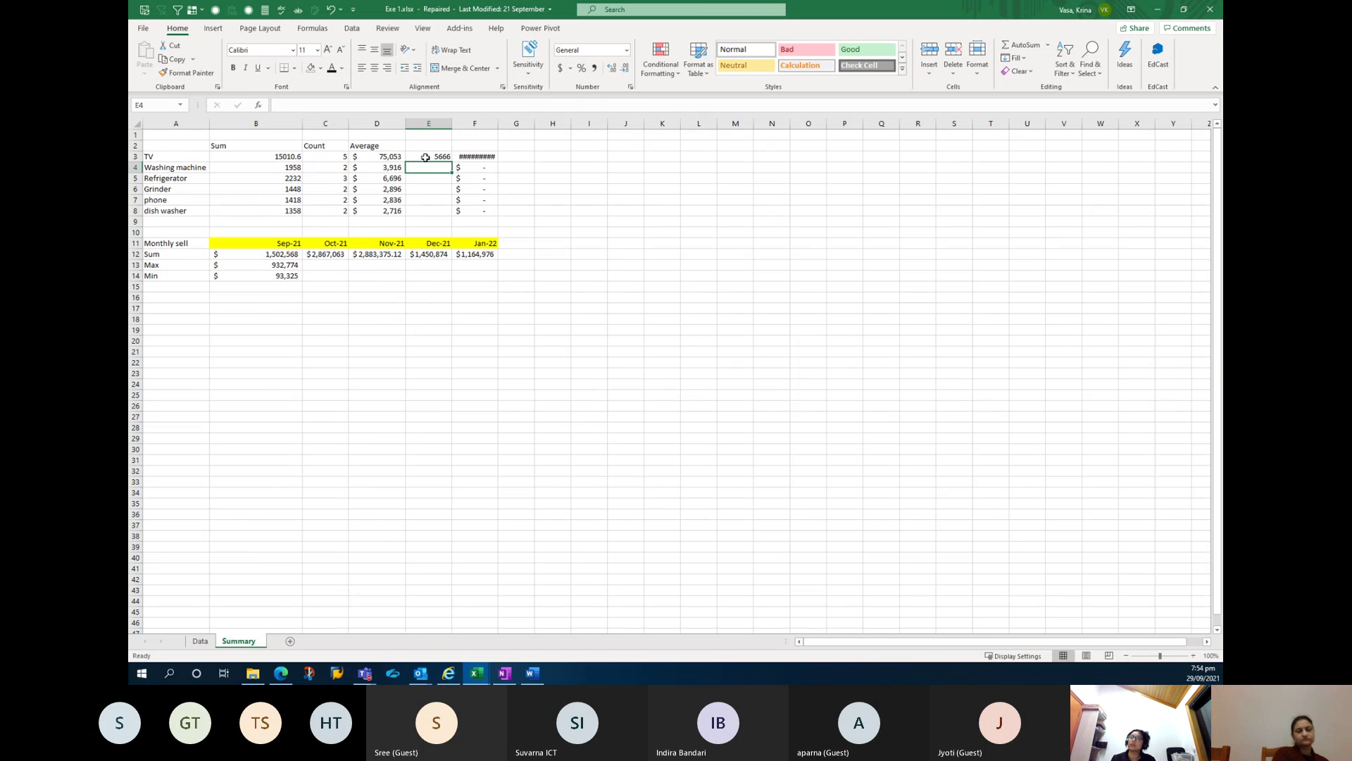
Widen column F to fit the TV row's result and inspect the cell references of the formula in F3.
{"action": "left_click", "coordinate": [474, 157]}
{"action": "left_click_drag", "start_coordinate": [498, 124], "coordinate": [518, 124]}
{"action": "left_click", "coordinate": [311, 107]}
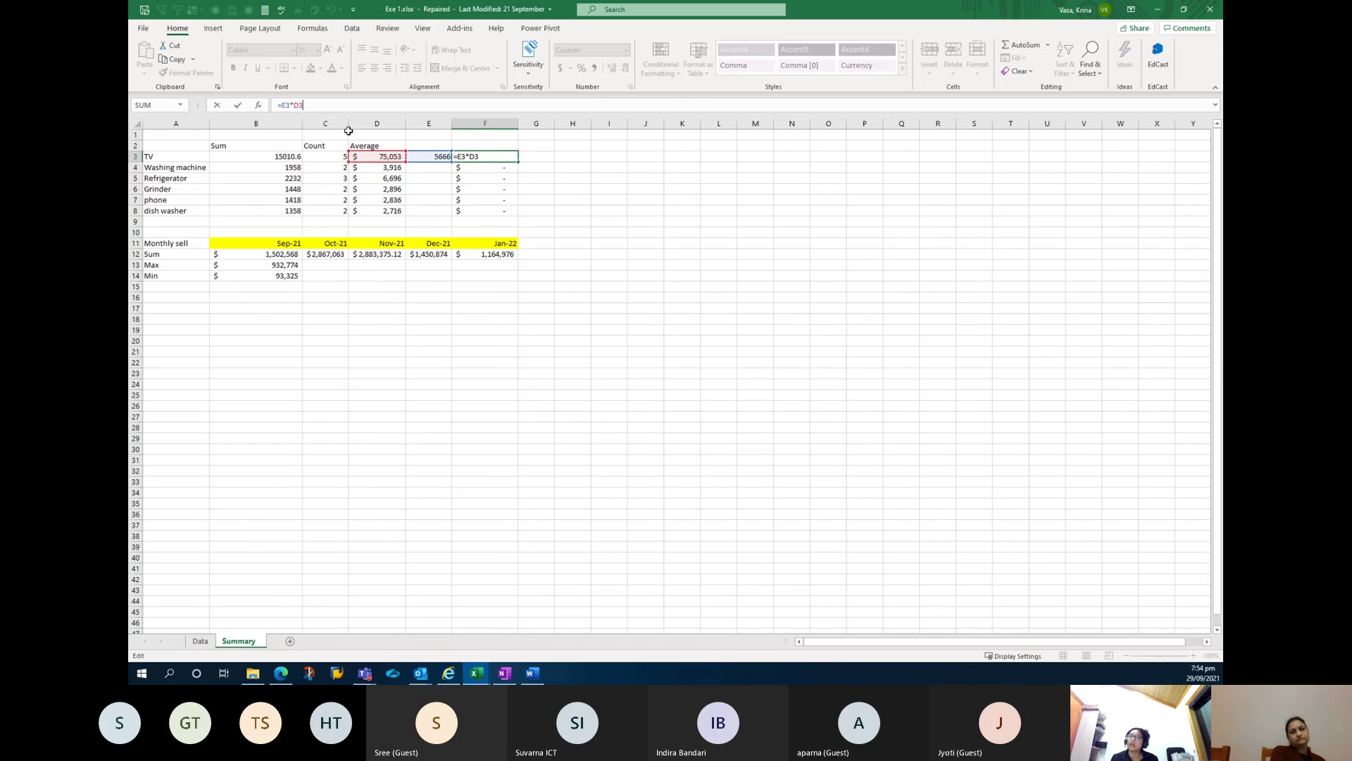
{"action": "key", "text": "ctrl+Return"}
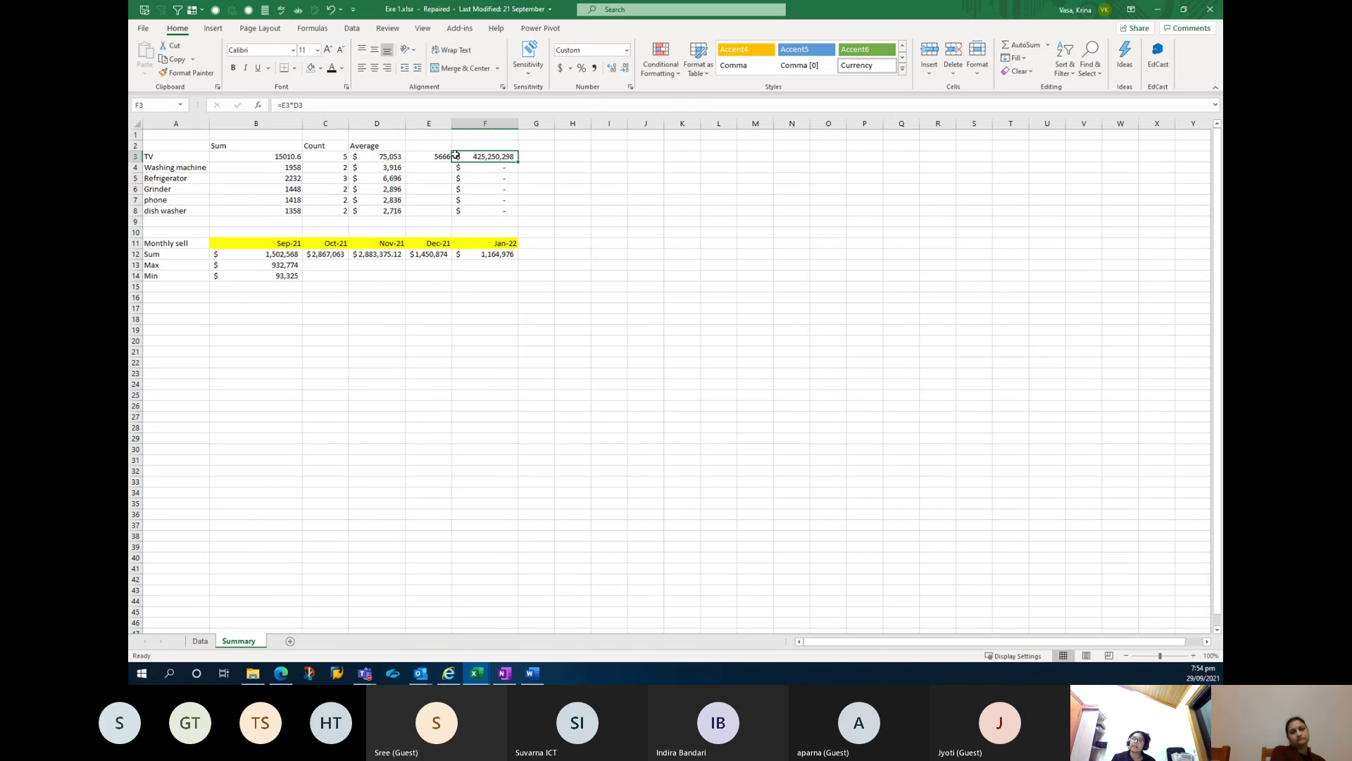
Clear E3:F8 and paste the Average figures from D3:D8 as values only, starting at F3, using Paste Special.
{"action": "left_click_drag", "start_coordinate": [447, 154], "coordinate": [496, 211]}
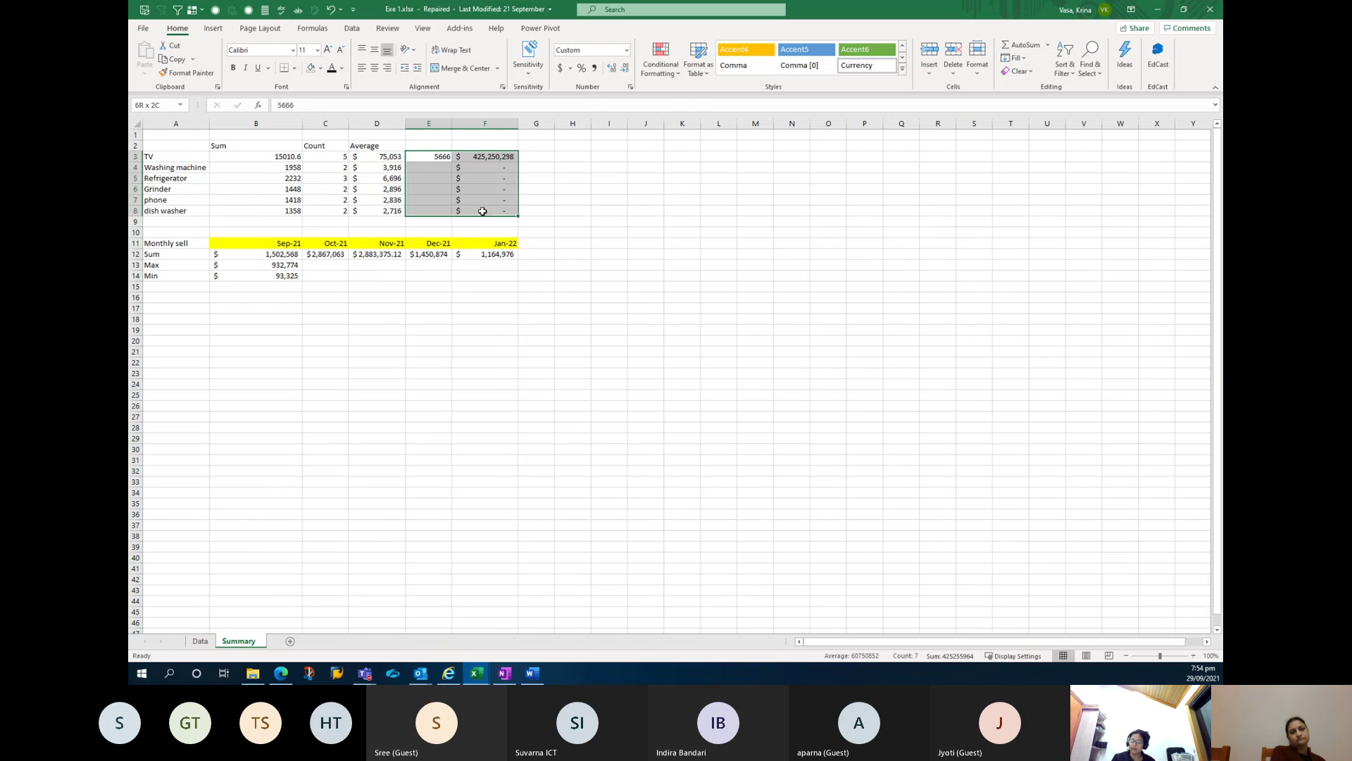
{"action": "key", "text": "Delete"}
{"action": "left_click_drag", "start_coordinate": [352, 157], "coordinate": [373, 211]}
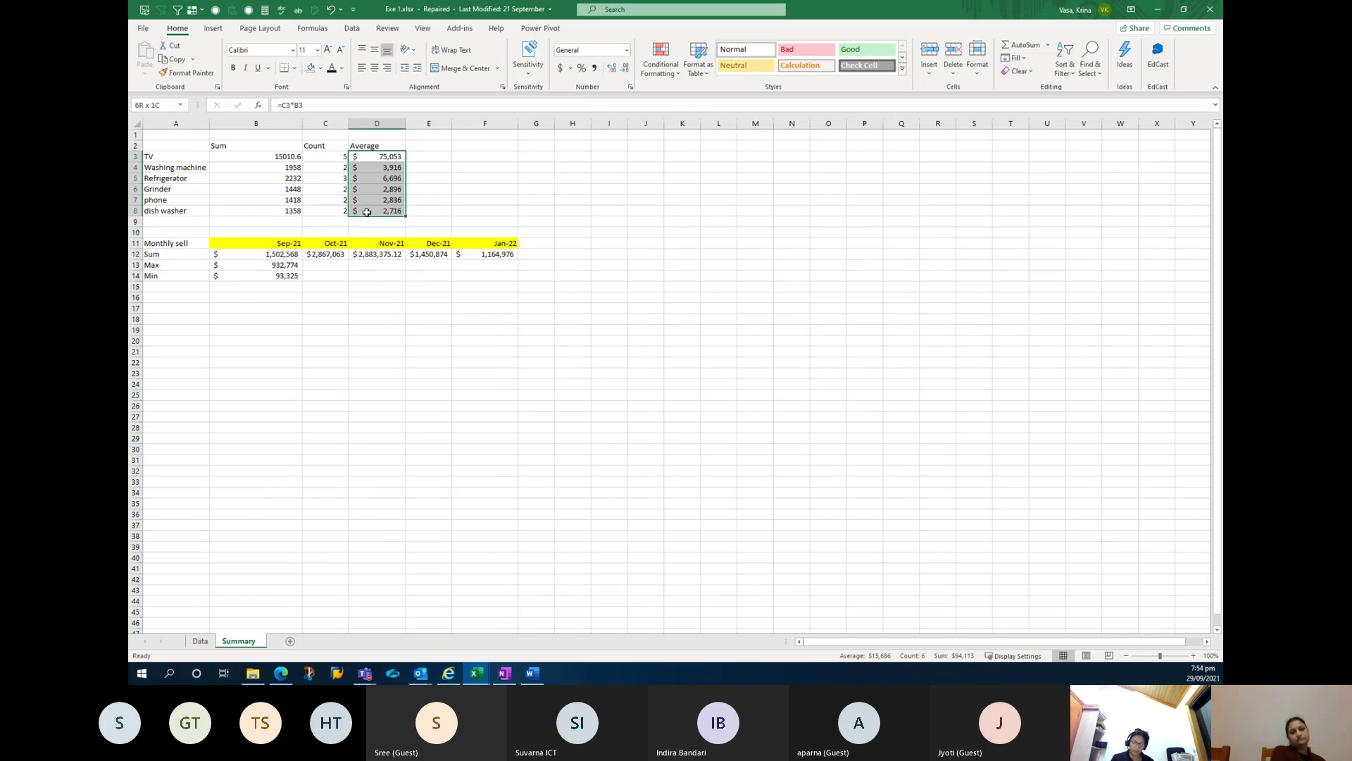
{"action": "key", "text": "ctrl+c"}
{"action": "left_click", "coordinate": [484, 156]}
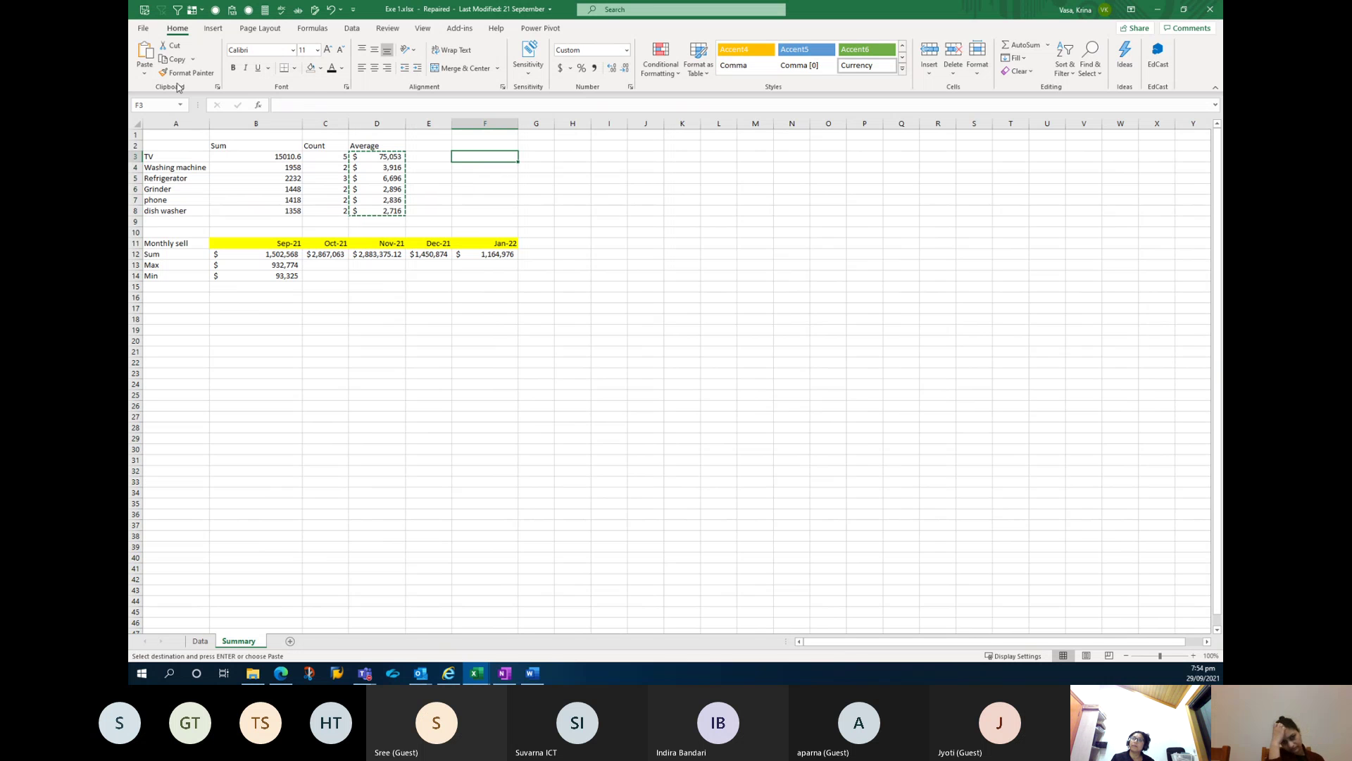
{"action": "left_click", "coordinate": [144, 73]}
{"action": "left_click", "coordinate": [178, 210]}
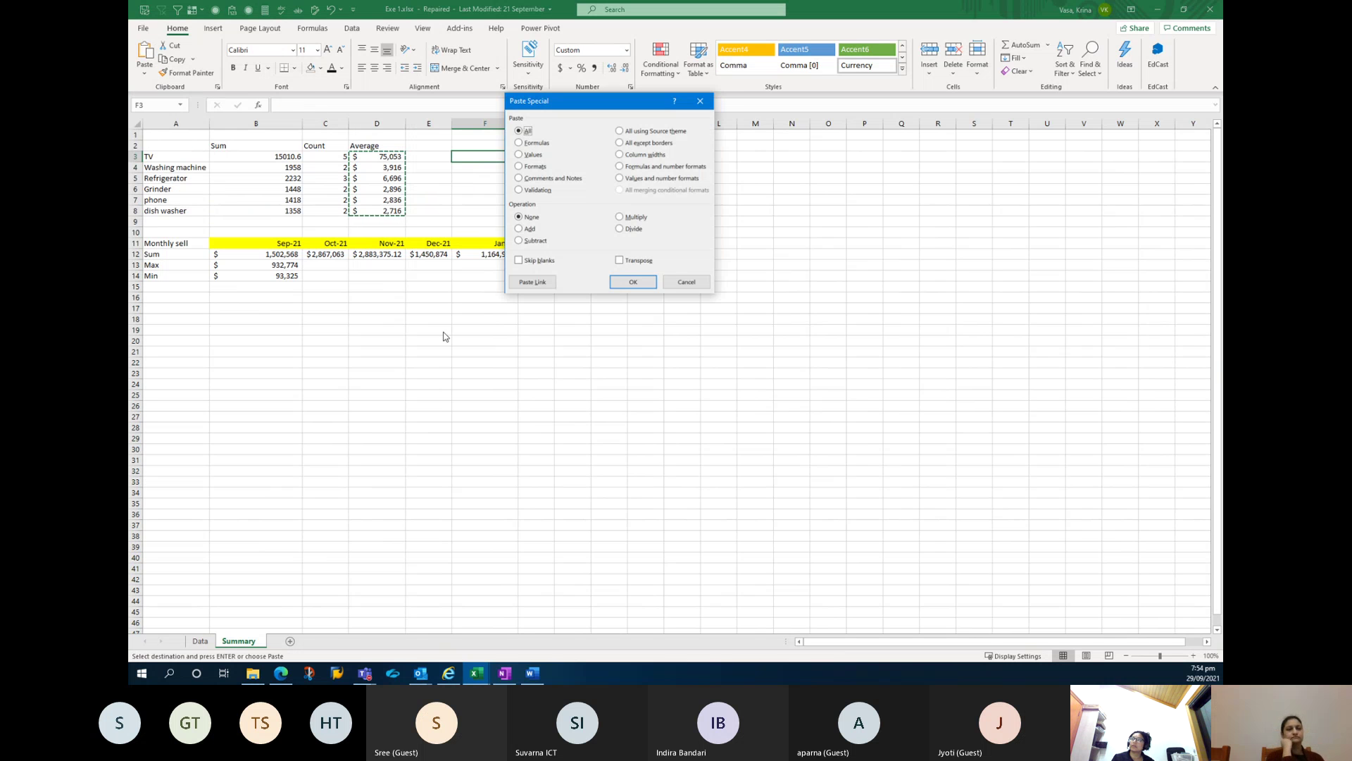
{"action": "left_click", "coordinate": [519, 155]}
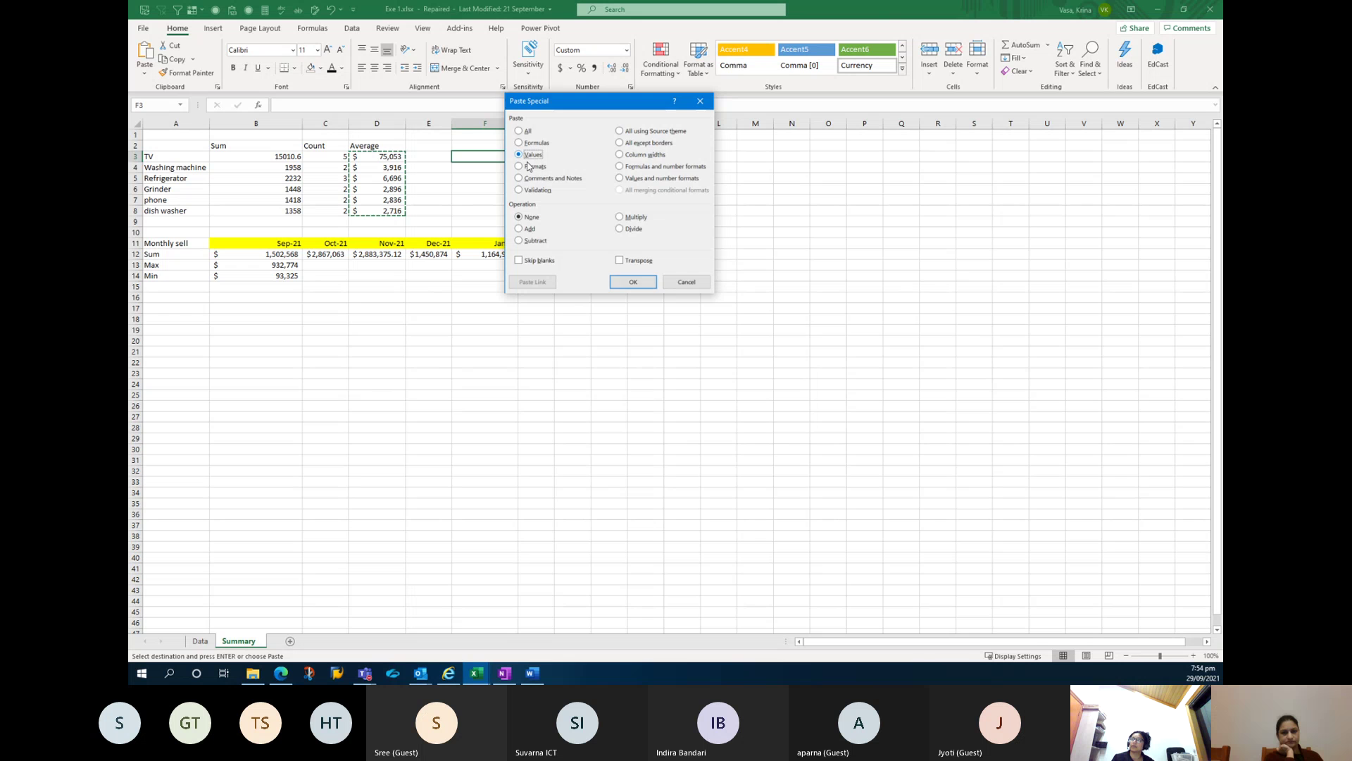
{"action": "left_click", "coordinate": [633, 281]}
Compare the contents of the values-only cells in column F with the source formulas in column D.
{"action": "left_click", "coordinate": [472, 155]}
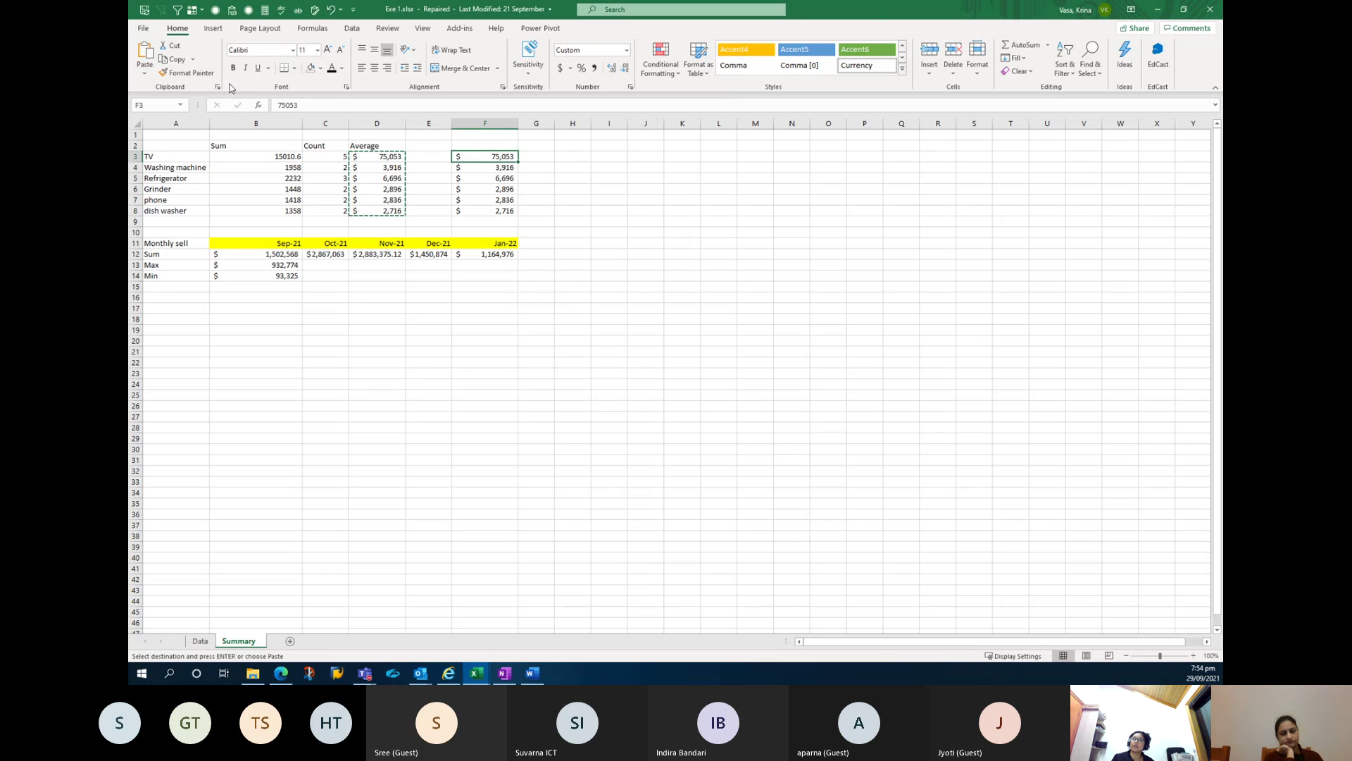
{"action": "left_click", "coordinate": [379, 155]}
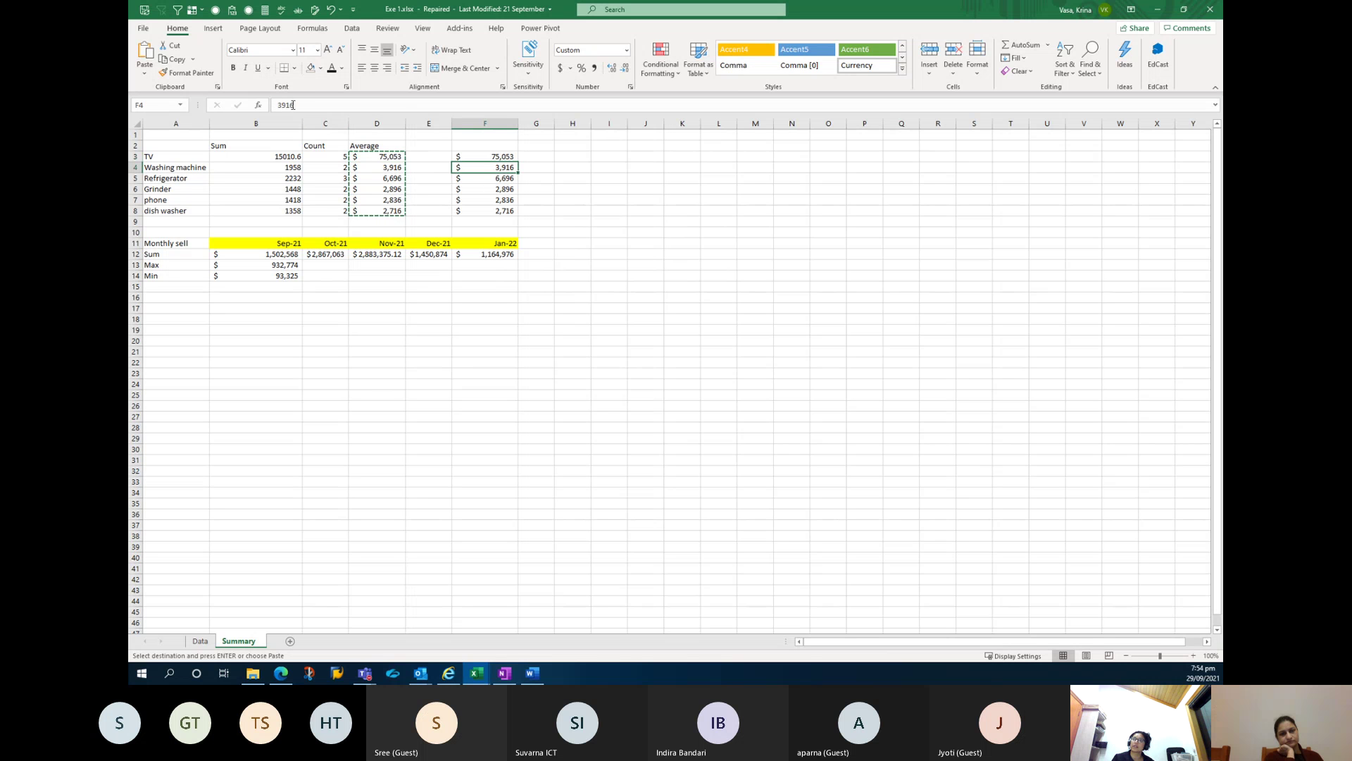
{"action": "left_click", "coordinate": [390, 178]}
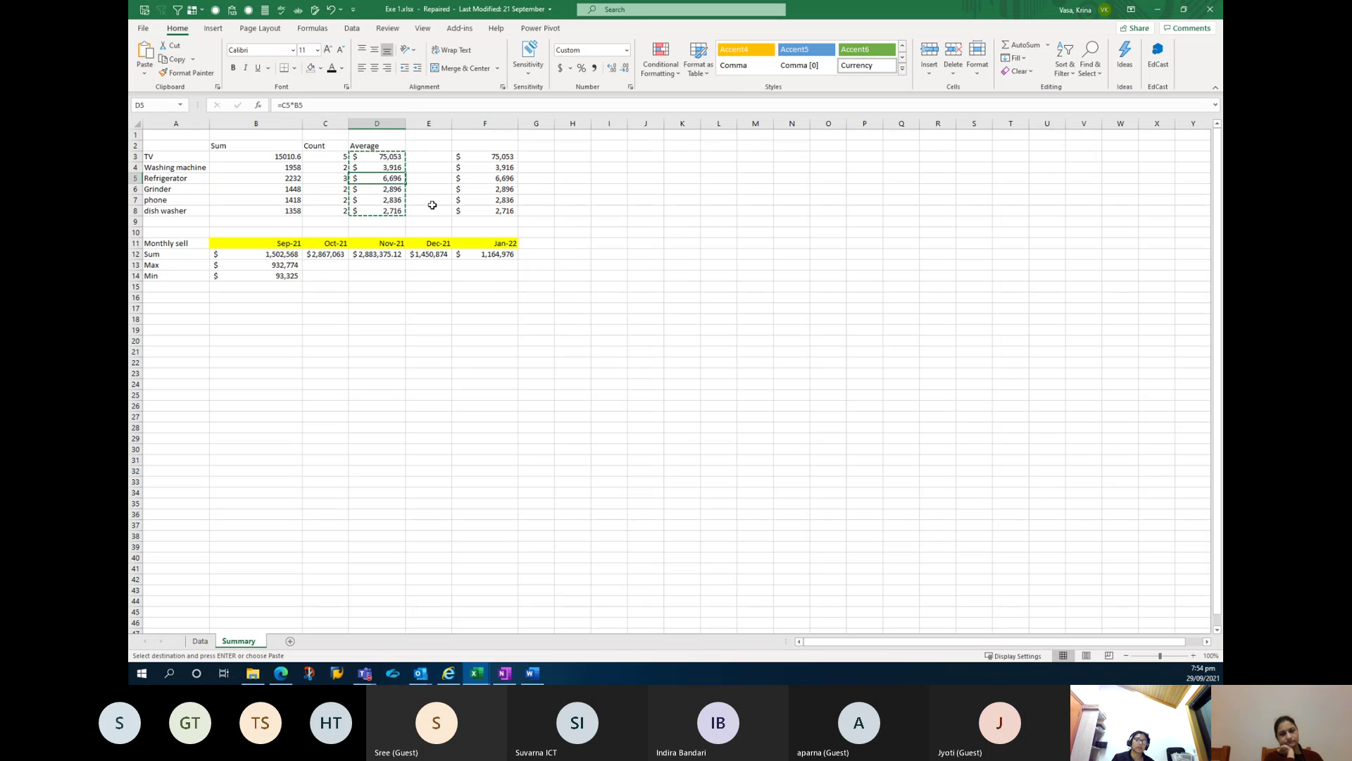
Enter 6565 in cell G1 as the number for the Paste Special operations.
{"action": "left_click", "coordinate": [430, 157]}
{"action": "left_click", "coordinate": [533, 157]}
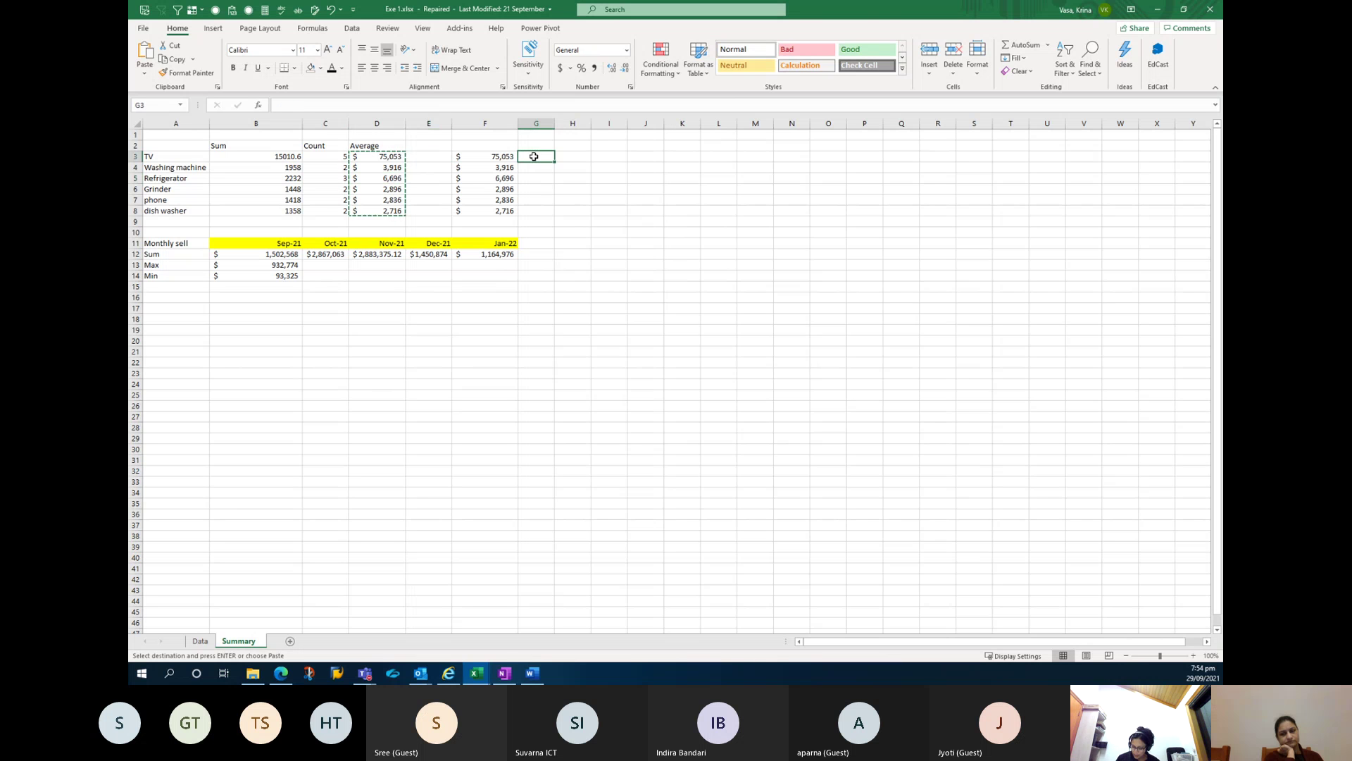
{"action": "key", "text": "Up"}
{"action": "key", "text": "Up"}
{"action": "type", "text": "6565"}
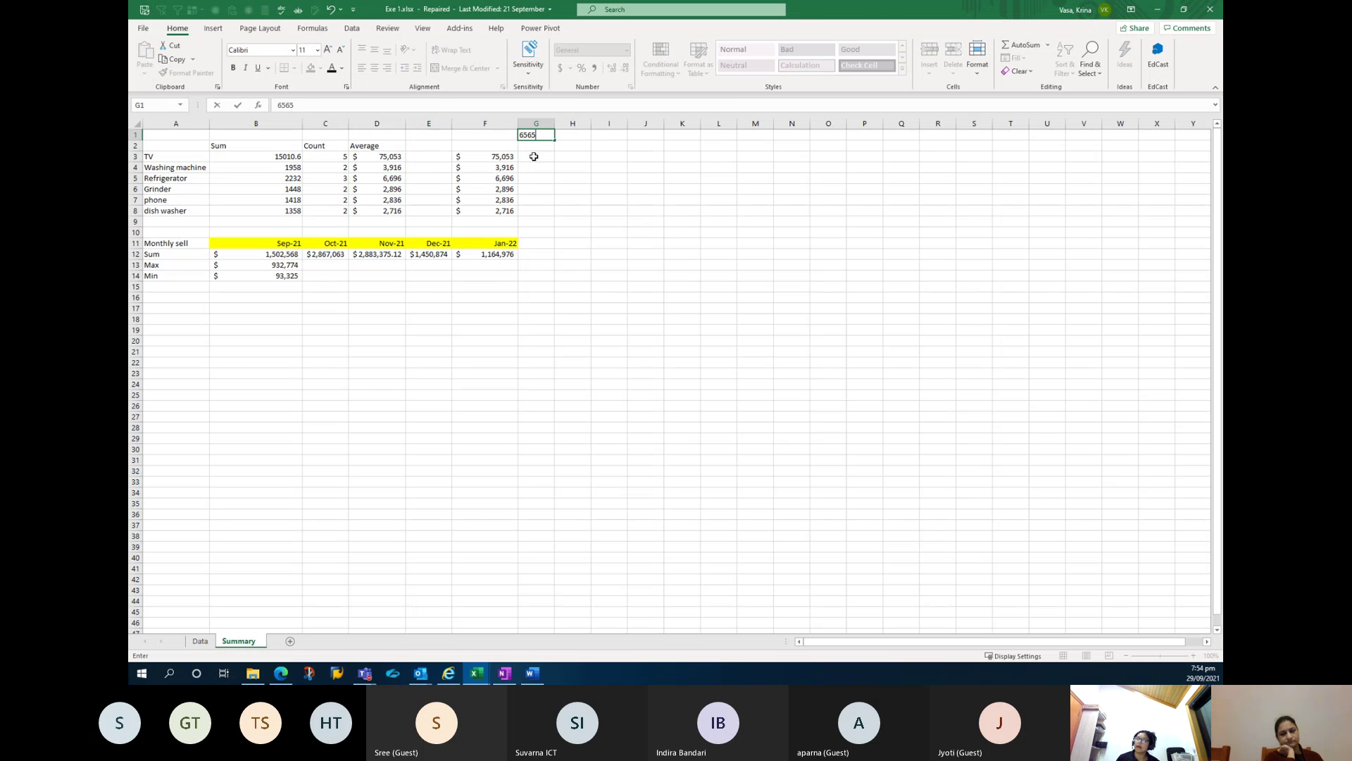
{"action": "key", "text": "Return"}
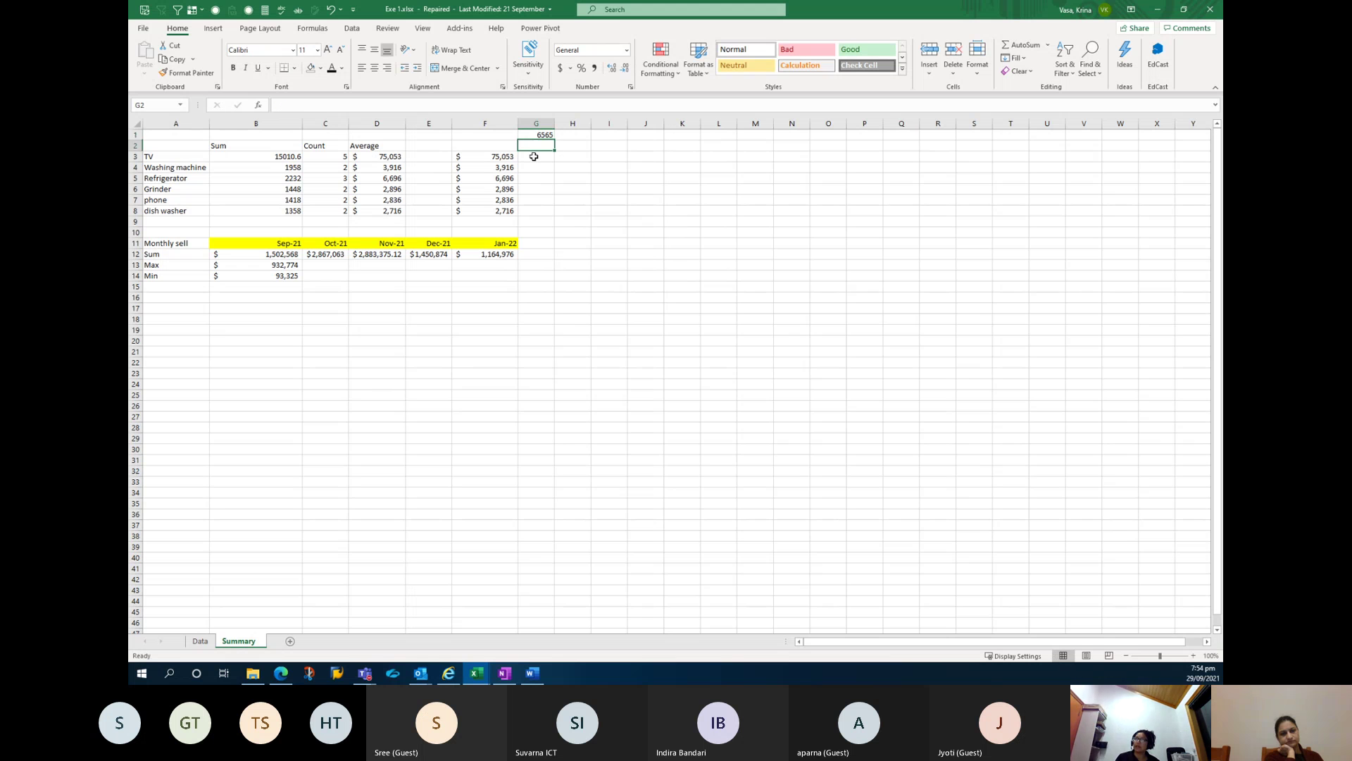
Copy G1 and add its value to the TV figure in F3 using the Paste Special Add operation.
{"action": "left_click", "coordinate": [534, 156]}
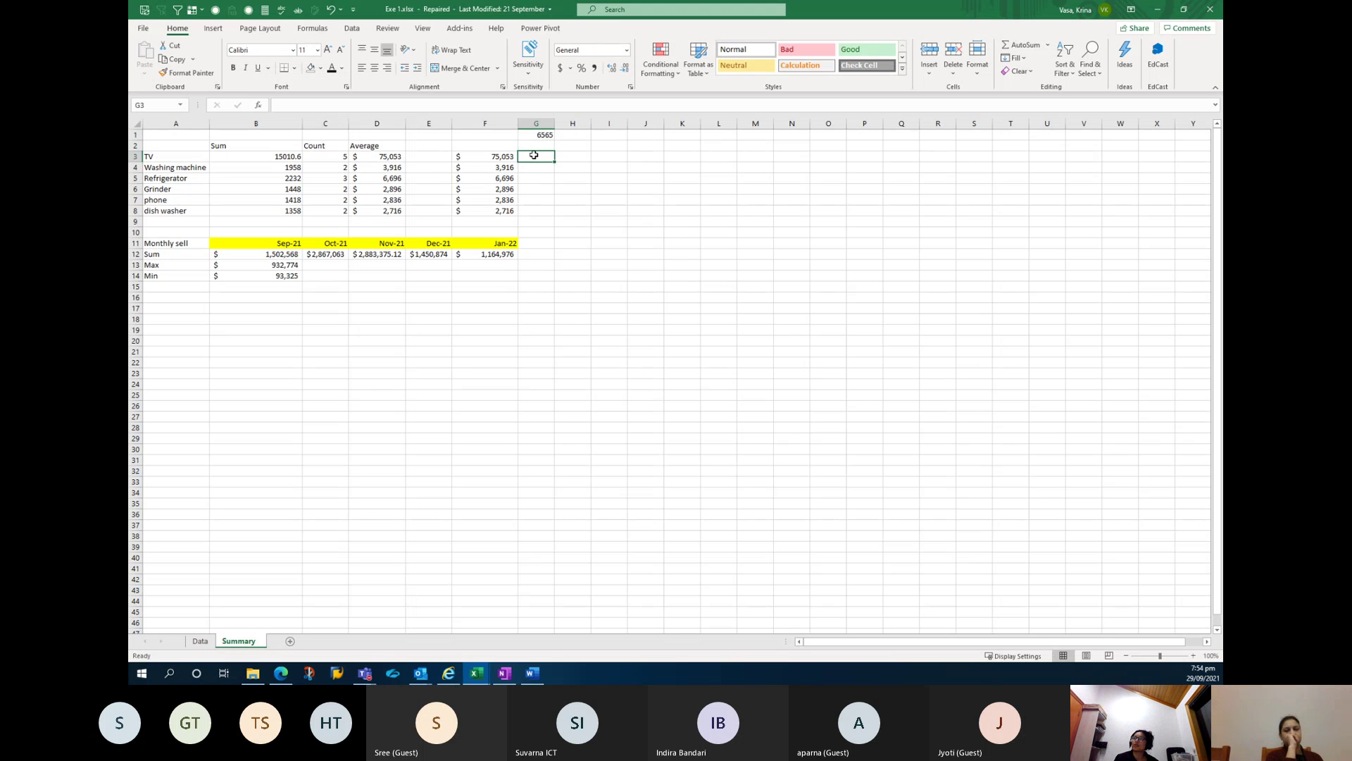
{"action": "left_click", "coordinate": [530, 134]}
{"action": "key", "text": "ctrl+c"}
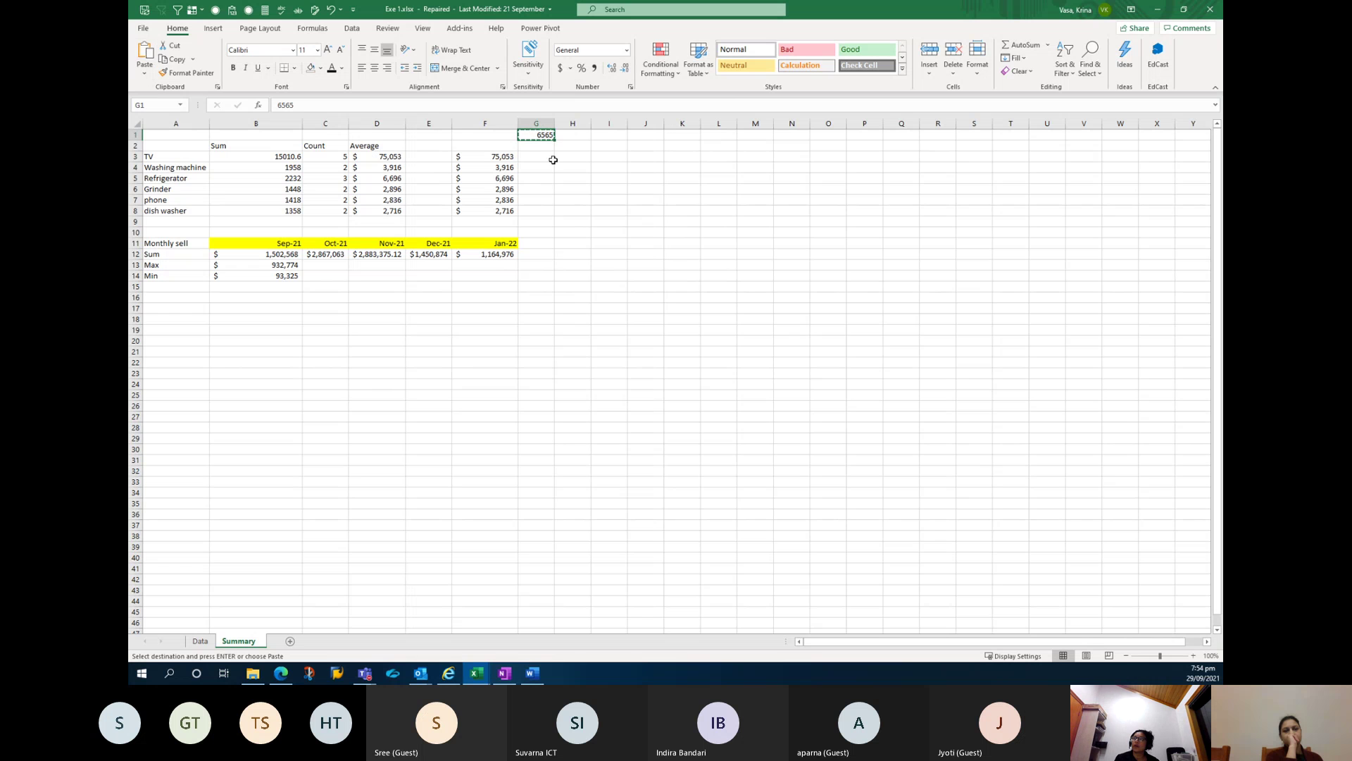
{"action": "left_click", "coordinate": [545, 158]}
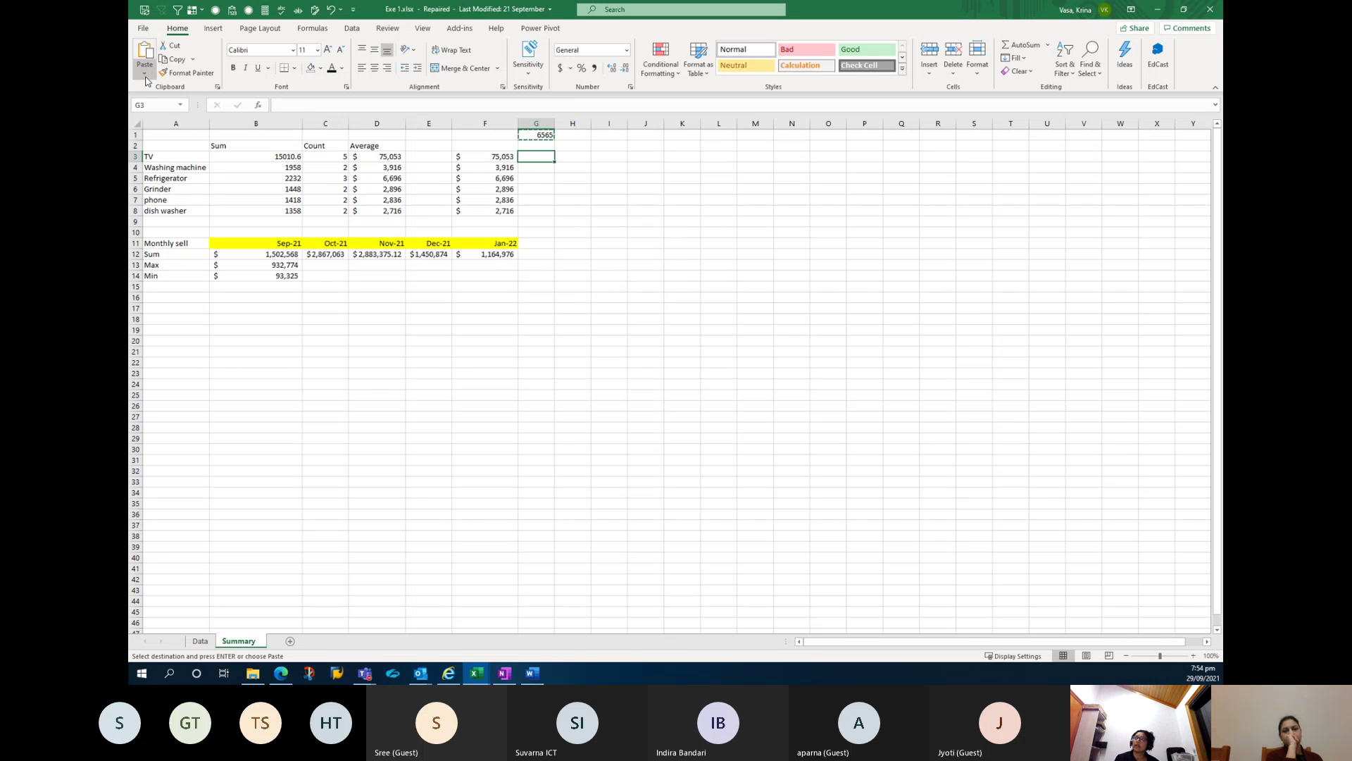
{"action": "left_click", "coordinate": [498, 157]}
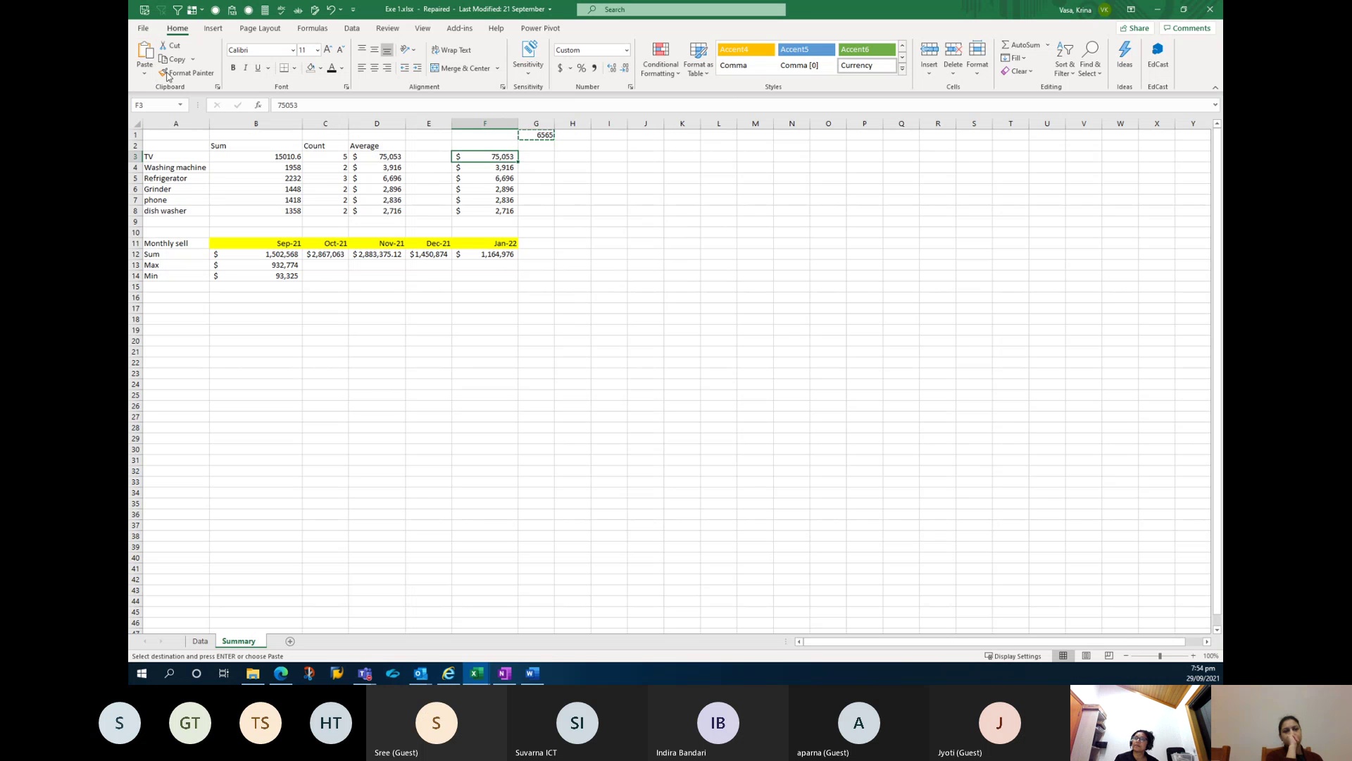
{"action": "left_click", "coordinate": [145, 70]}
{"action": "left_click", "coordinate": [181, 212]}
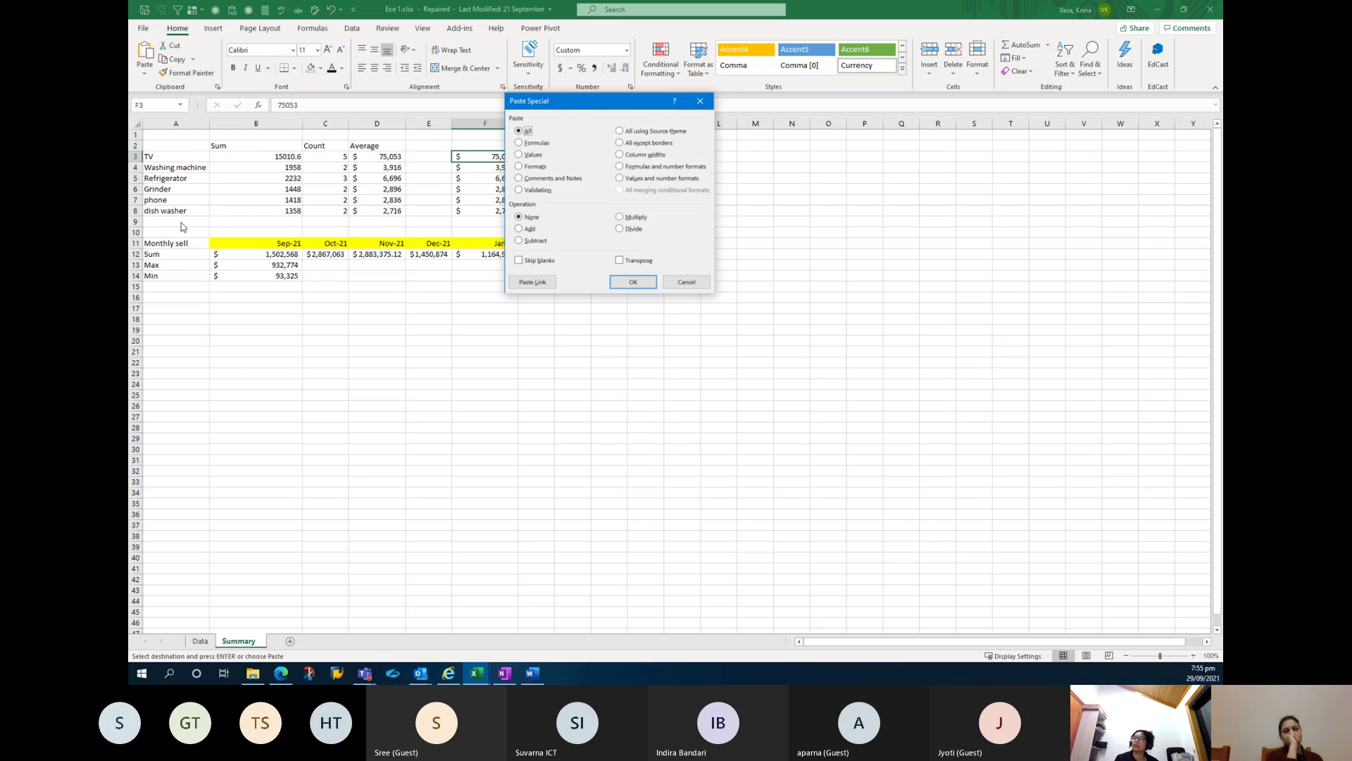
{"action": "left_click", "coordinate": [519, 229]}
{"action": "left_click", "coordinate": [629, 282]}
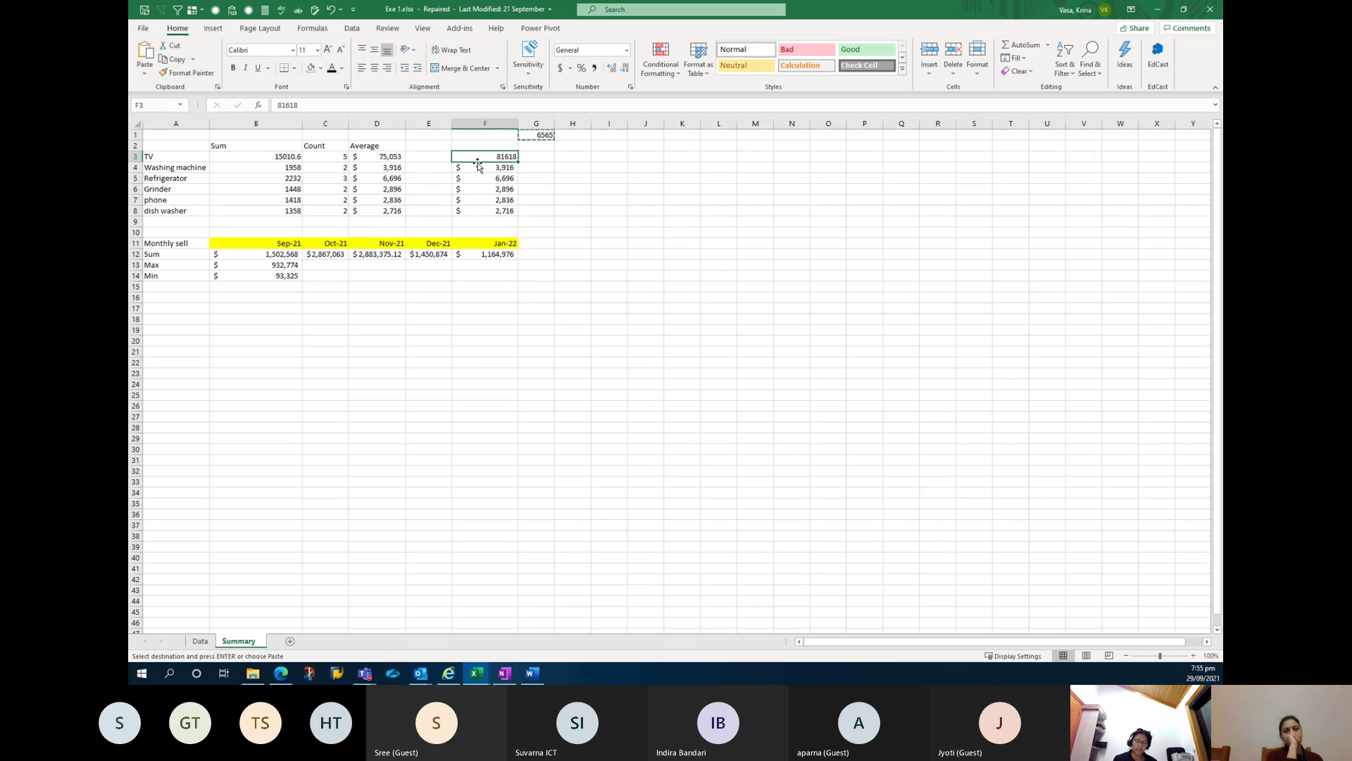
Undo and redo the addition in F3, comparing the cell before and after against the number in G1.
{"action": "key", "text": "ctrl+z"}
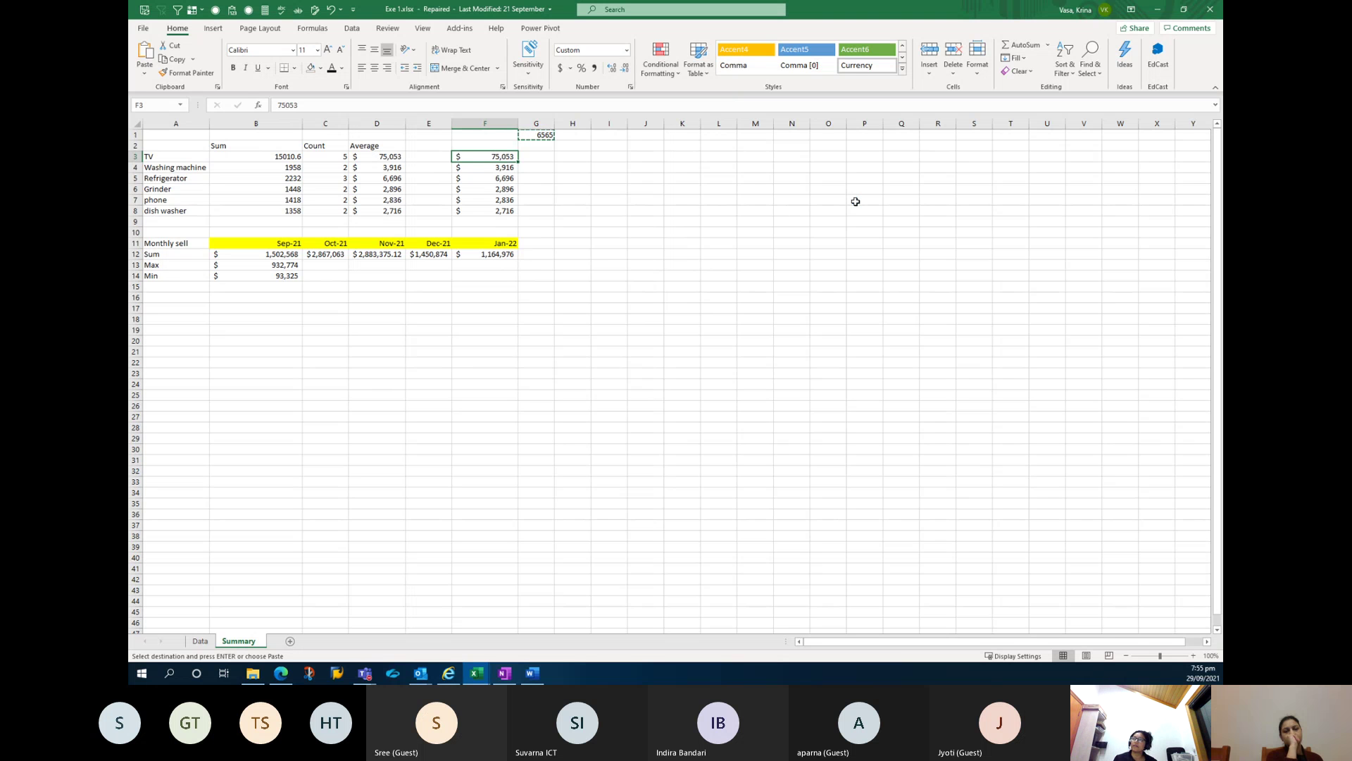
{"action": "key", "text": "ctrl+y"}
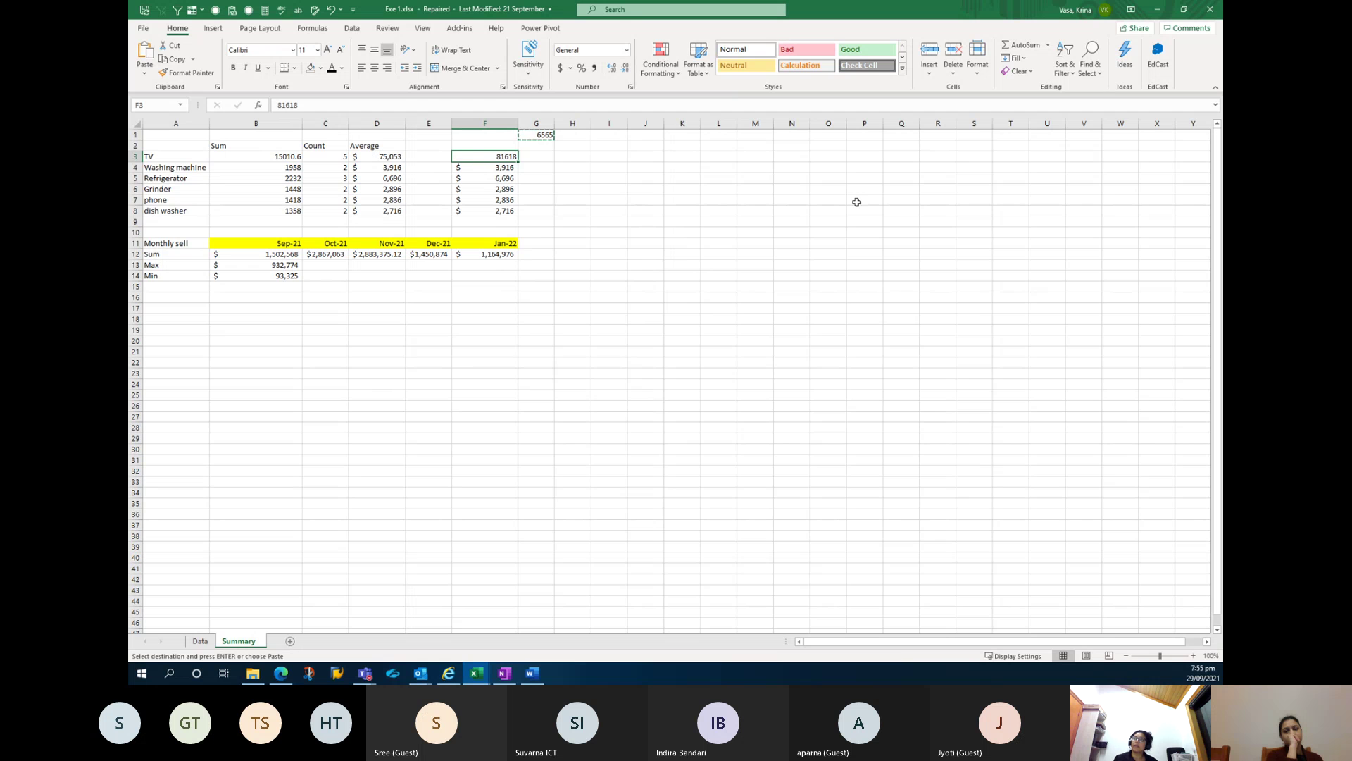
{"action": "left_click", "coordinate": [526, 134]}
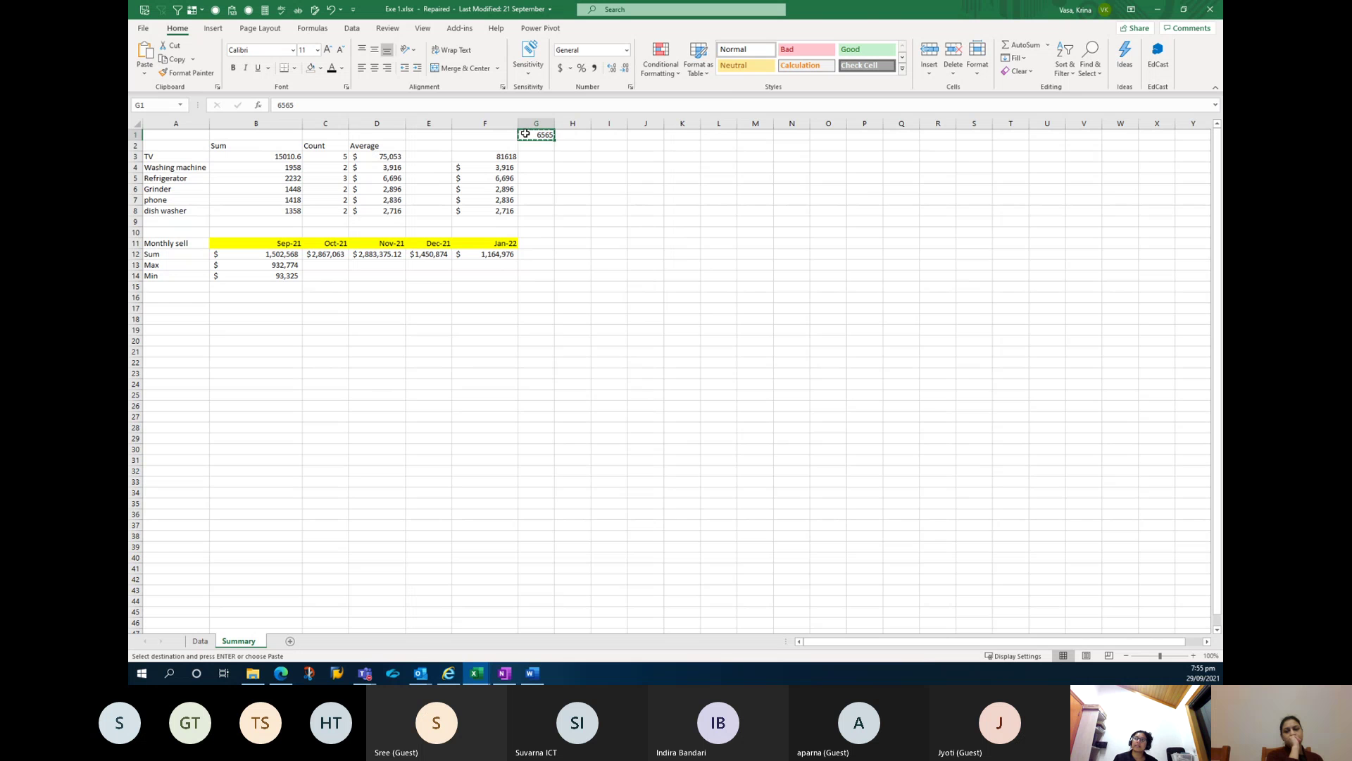
{"action": "left_click", "coordinate": [496, 157]}
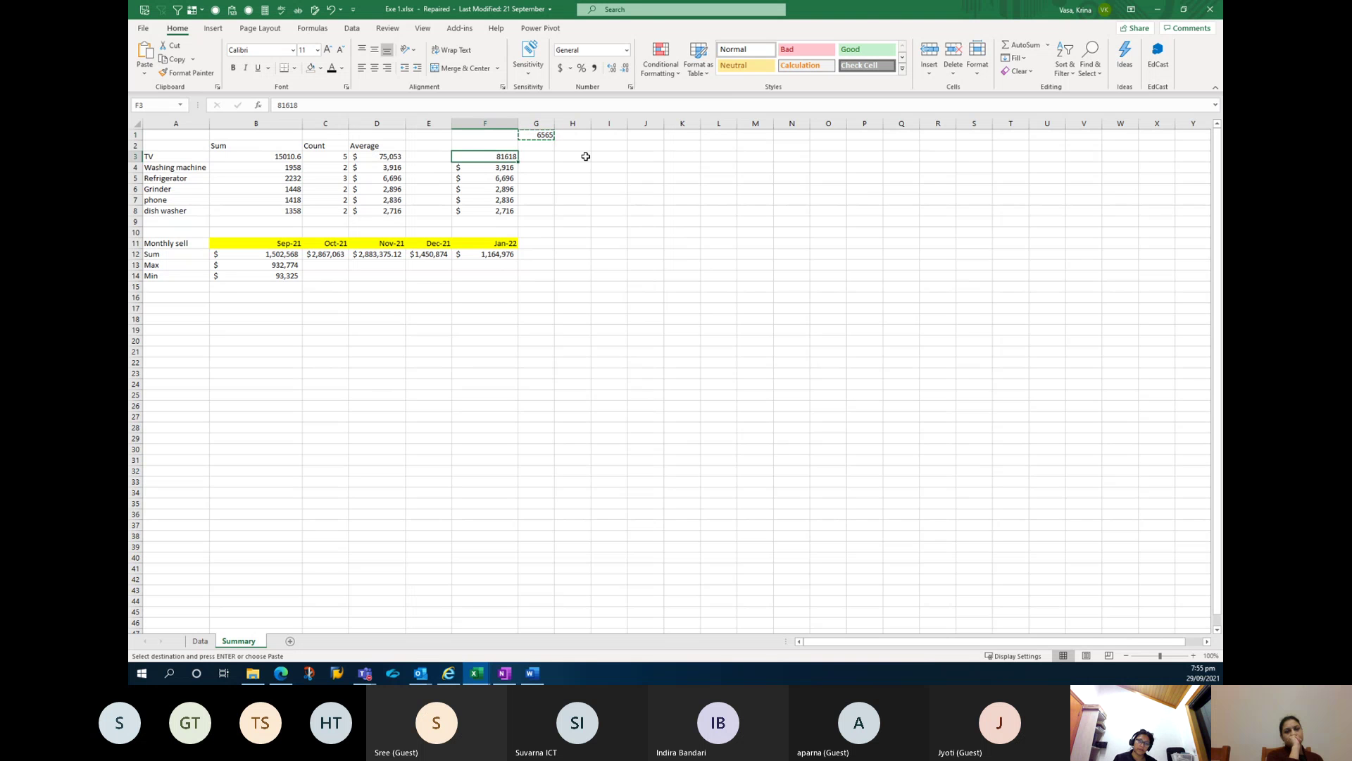
Subtract the copied G1 value from the Refrigerator figure in F5 with Paste Special Subtract and check the cell's contents.
{"action": "left_click", "coordinate": [497, 178]}
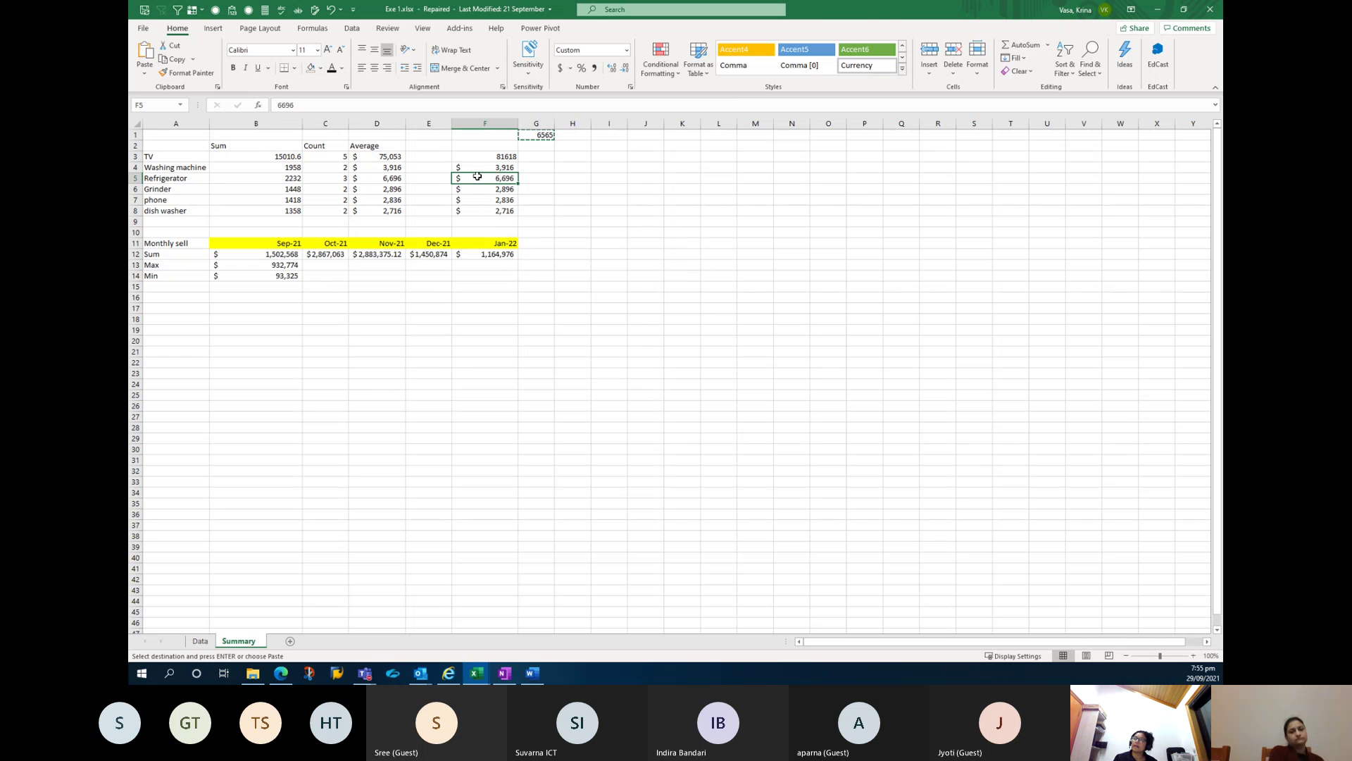
{"action": "left_click", "coordinate": [543, 134]}
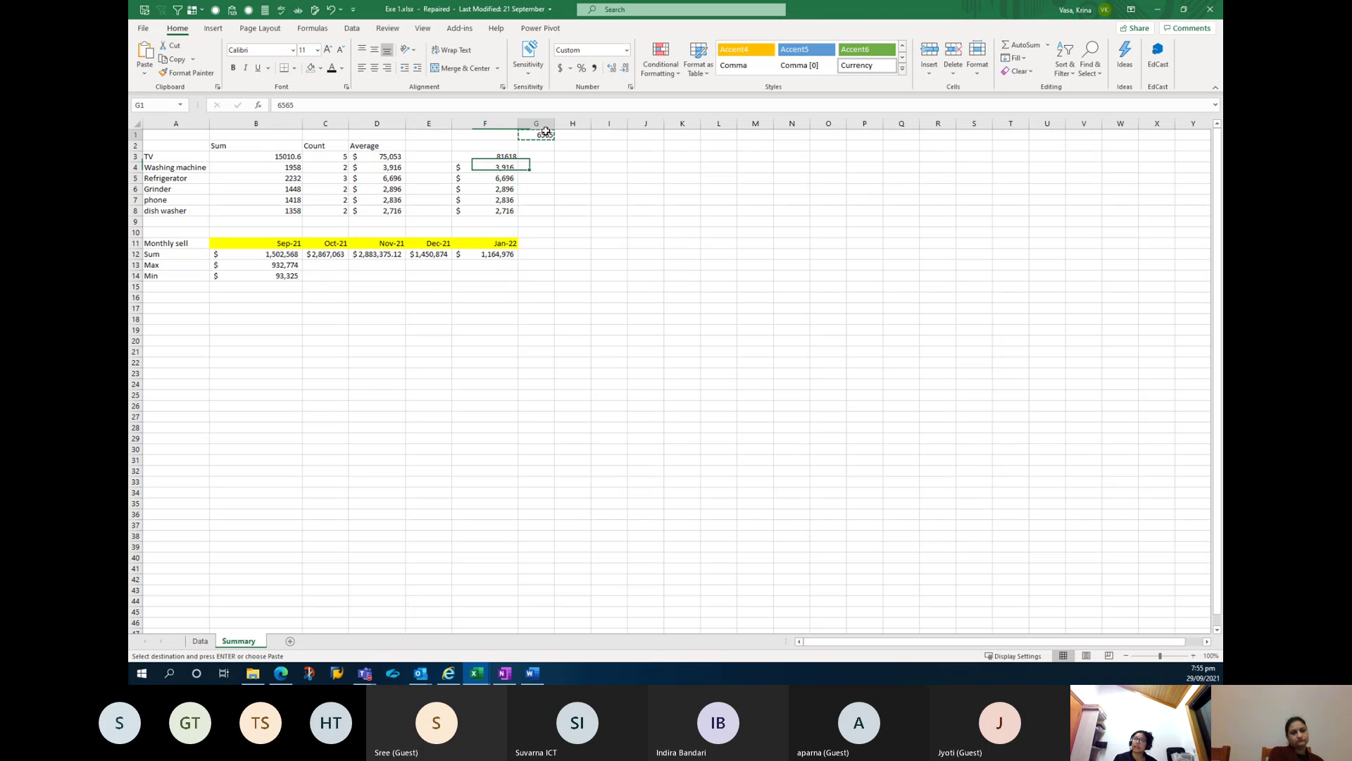
{"action": "left_click", "coordinate": [486, 176]}
{"action": "left_click", "coordinate": [145, 73]}
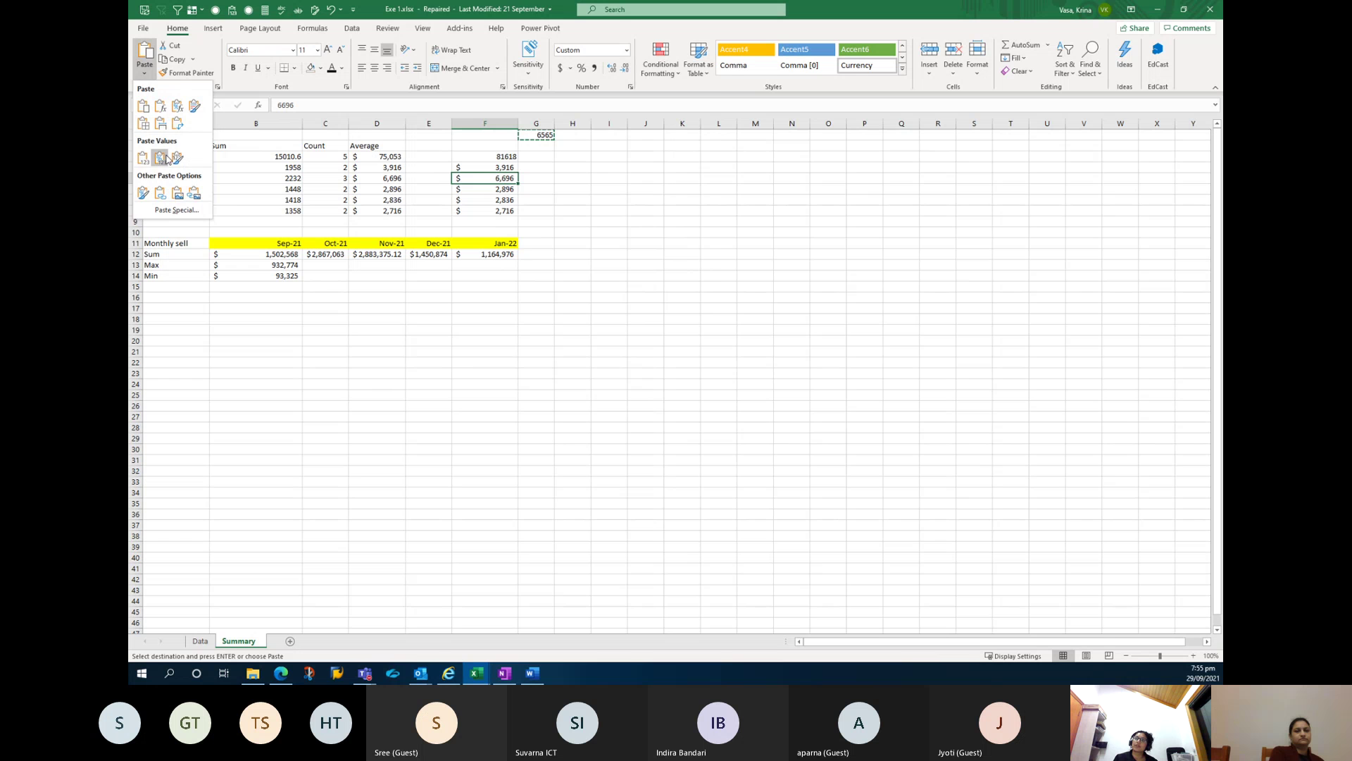
{"action": "left_click", "coordinate": [177, 210]}
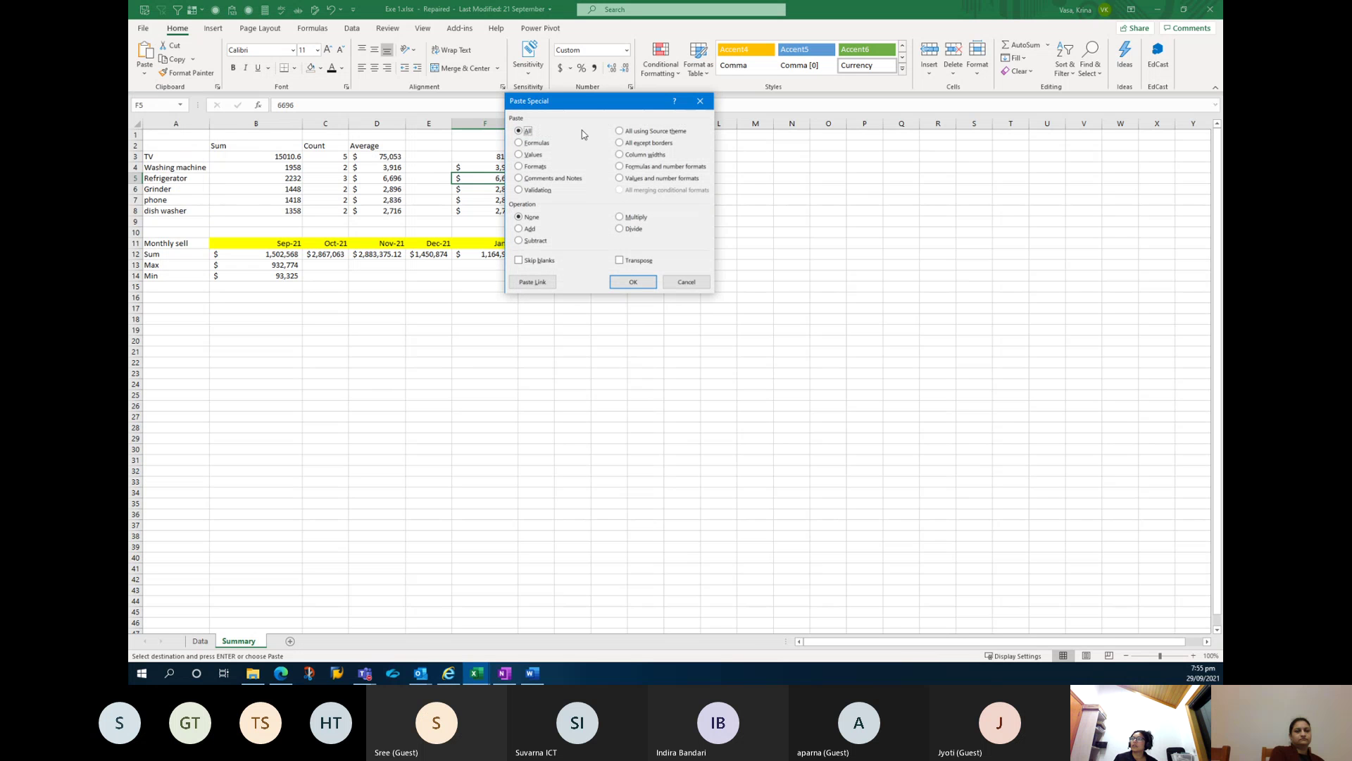
{"action": "left_click", "coordinate": [527, 241]}
{"action": "left_click", "coordinate": [614, 285]}
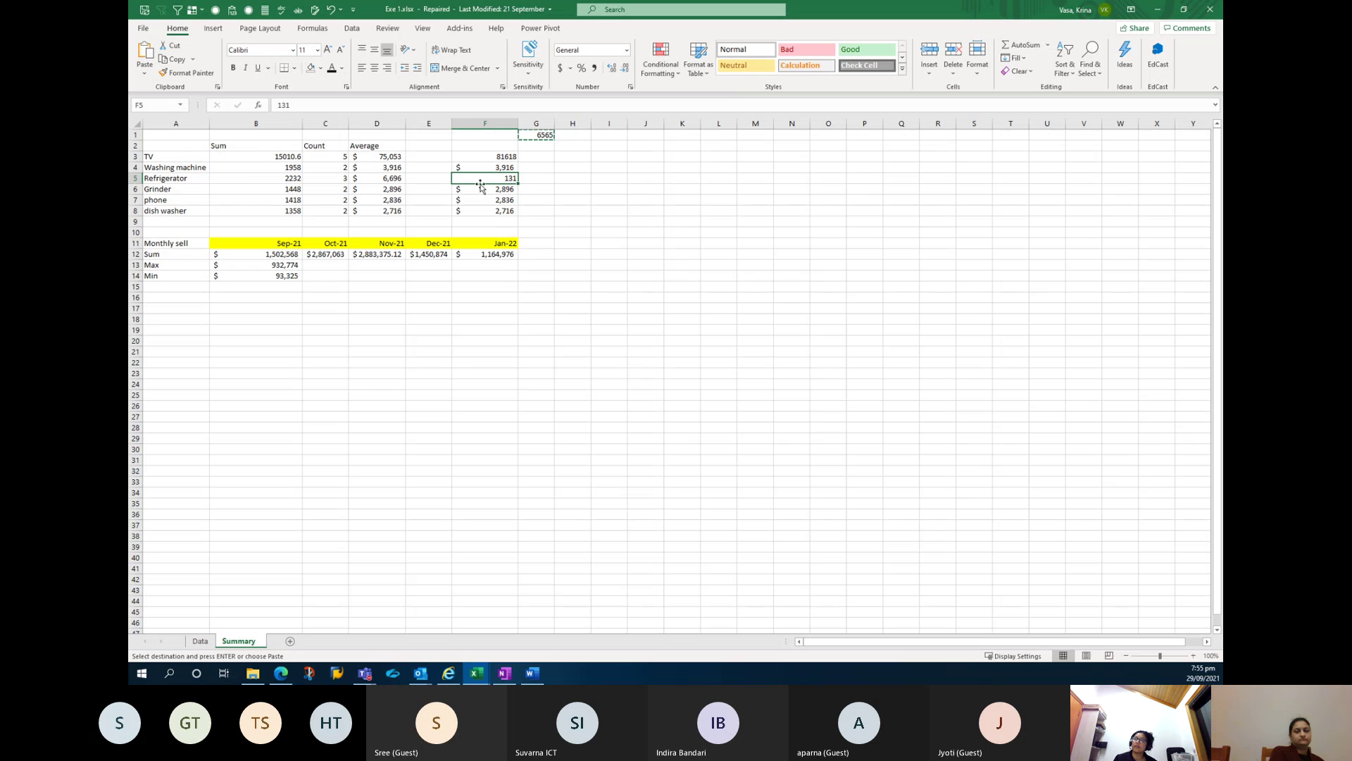
{"action": "left_click_drag", "start_coordinate": [318, 108], "coordinate": [276, 106]}
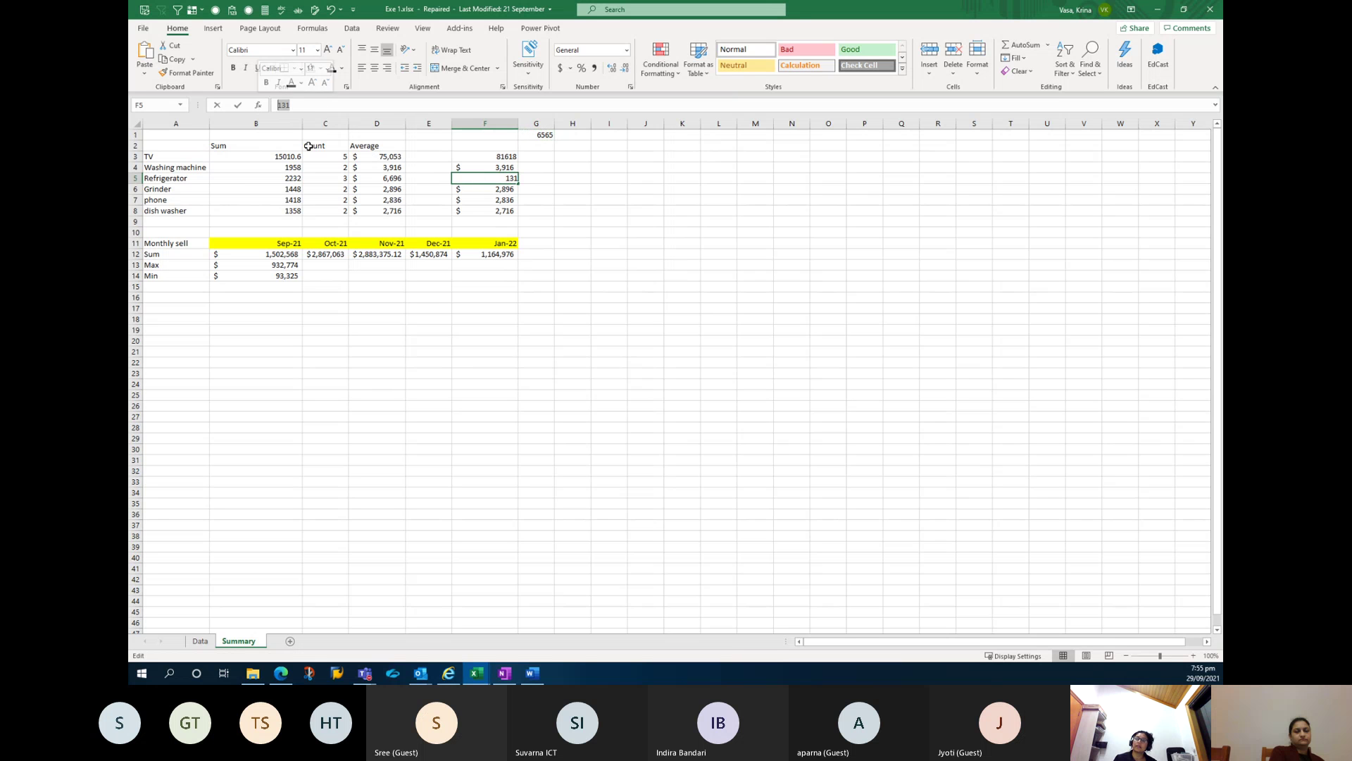
{"action": "left_click", "coordinate": [556, 135]}
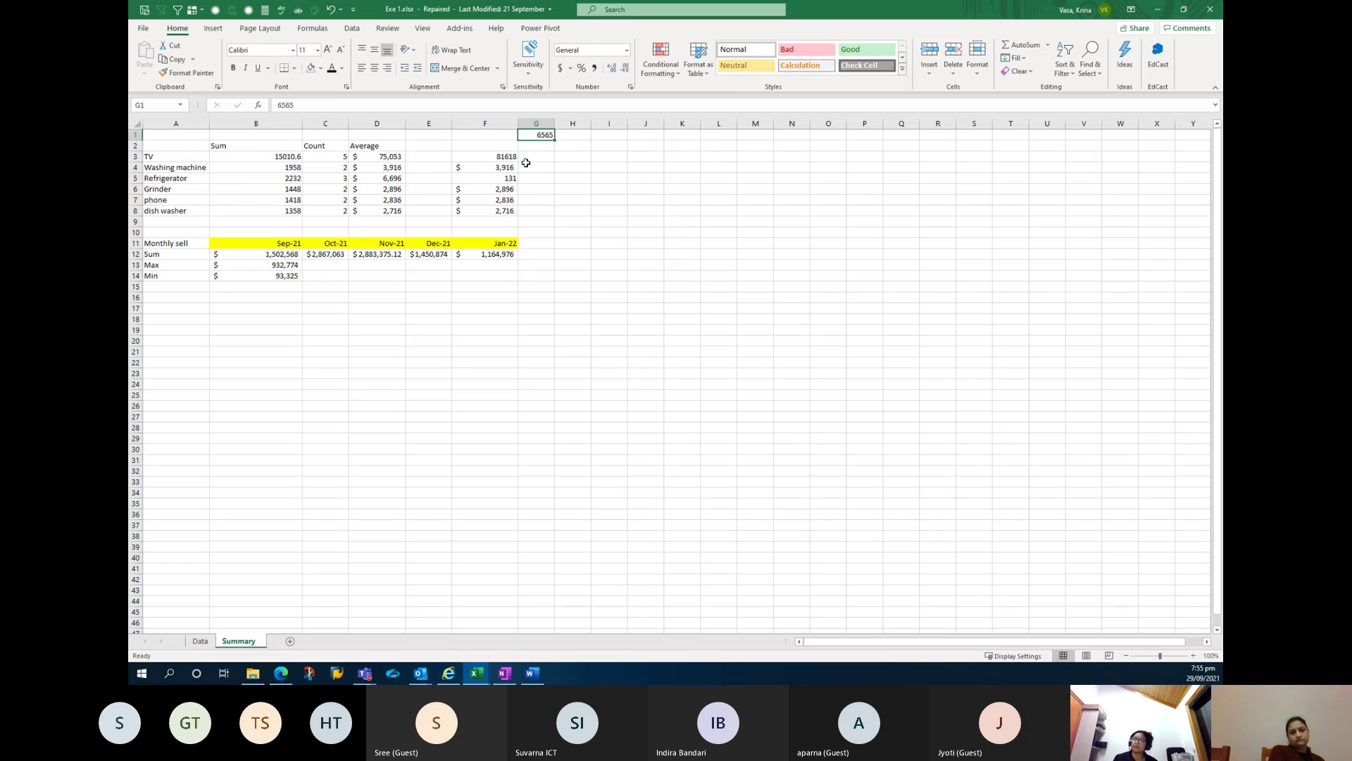
Copy G1 again and multiply the Washing machine figure in F4 by it using the Paste Special Multiply operation.
{"action": "left_click_drag", "start_coordinate": [498, 168], "coordinate": [493, 134]}
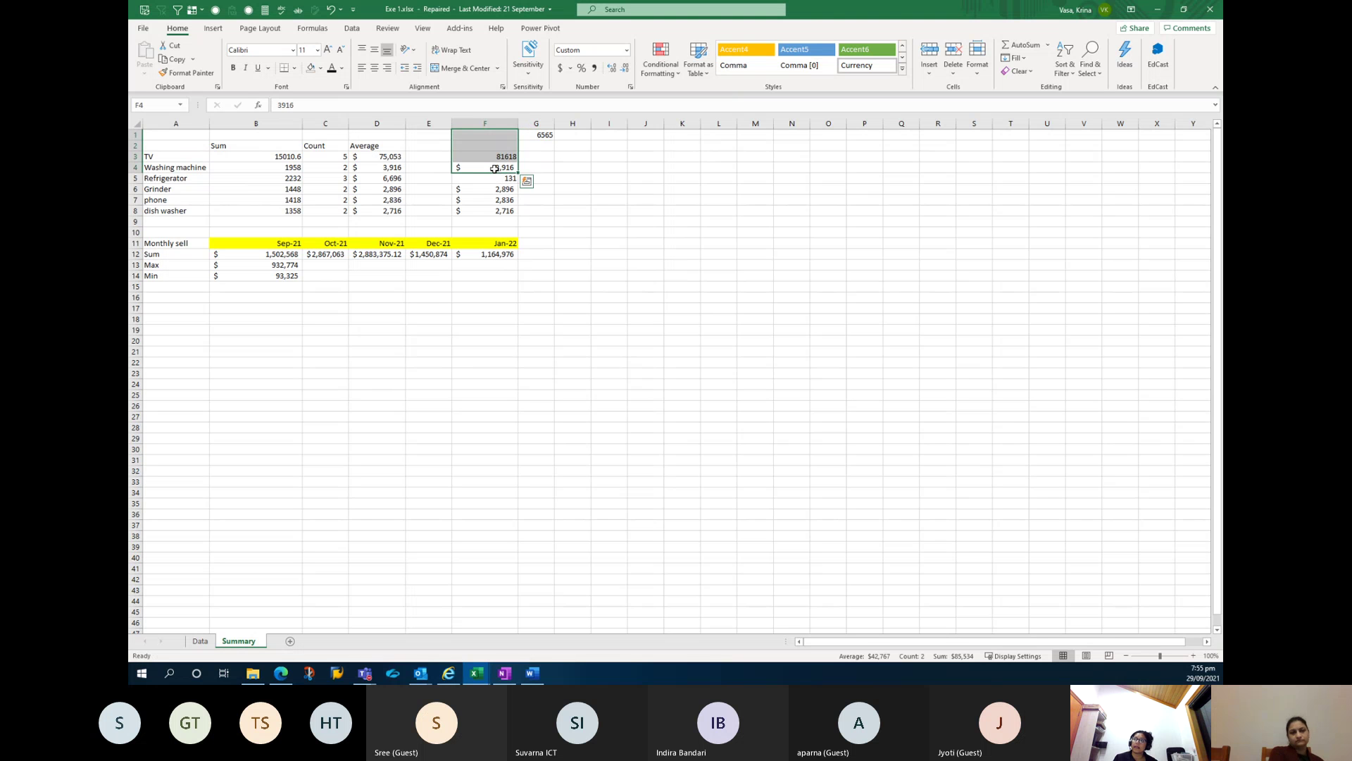
{"action": "left_click", "coordinate": [498, 170]}
{"action": "left_click", "coordinate": [538, 135]}
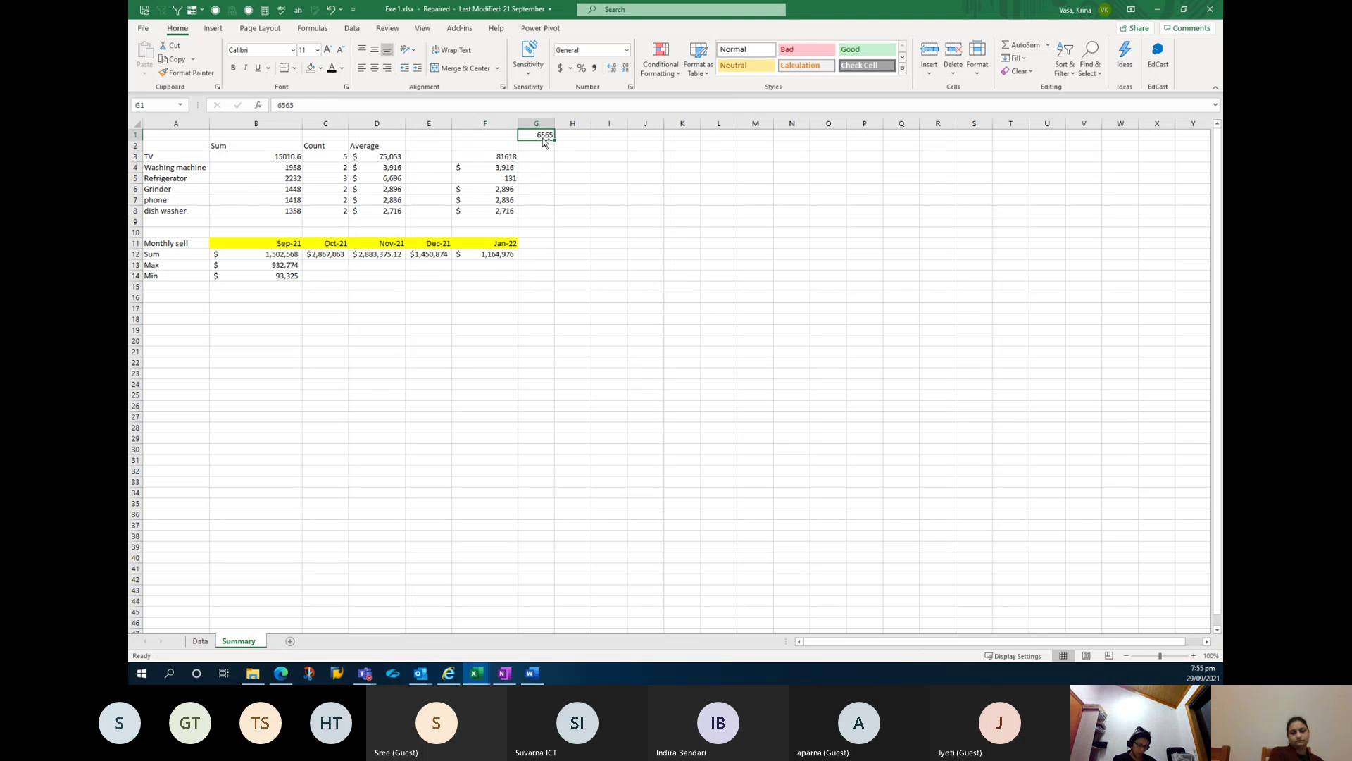
{"action": "key", "text": "ctrl+c"}
{"action": "left_click", "coordinate": [466, 169]}
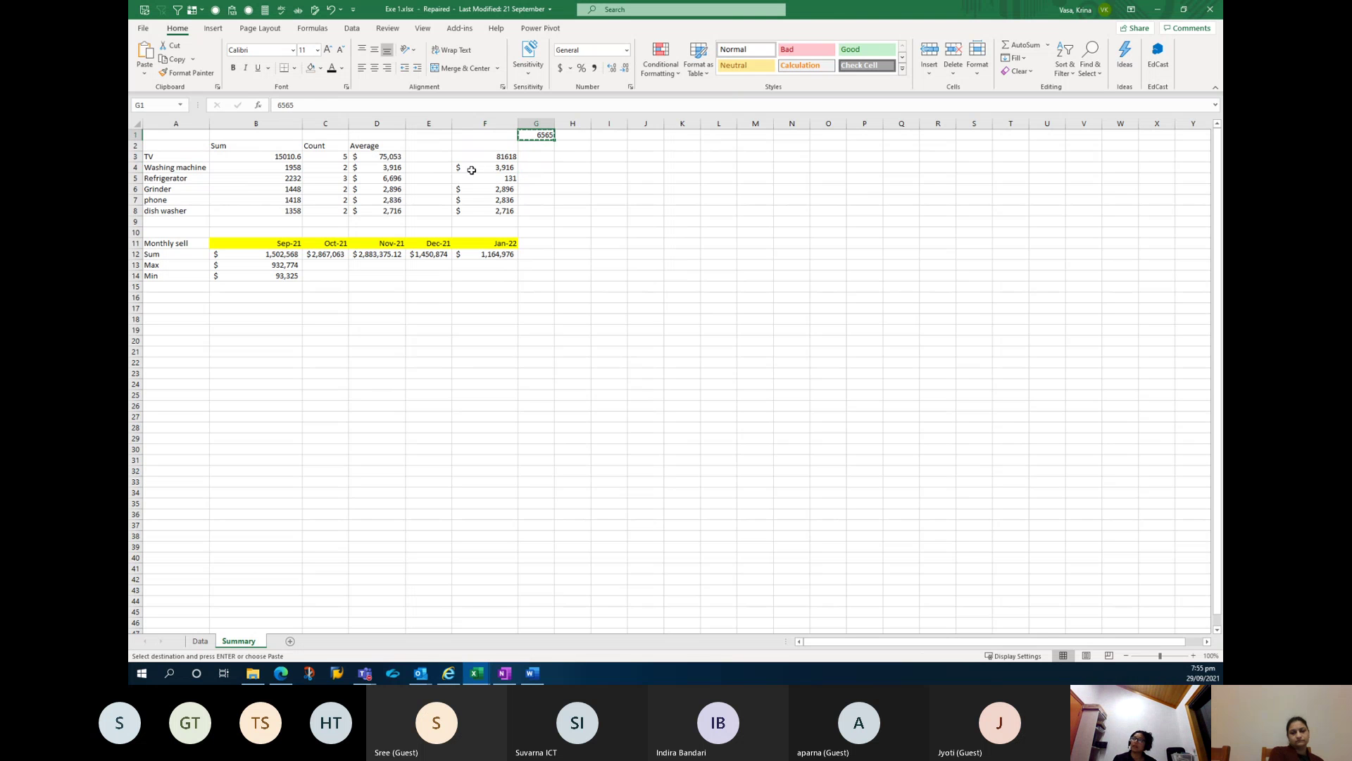
{"action": "left_click", "coordinate": [144, 73]}
{"action": "left_click", "coordinate": [163, 211]}
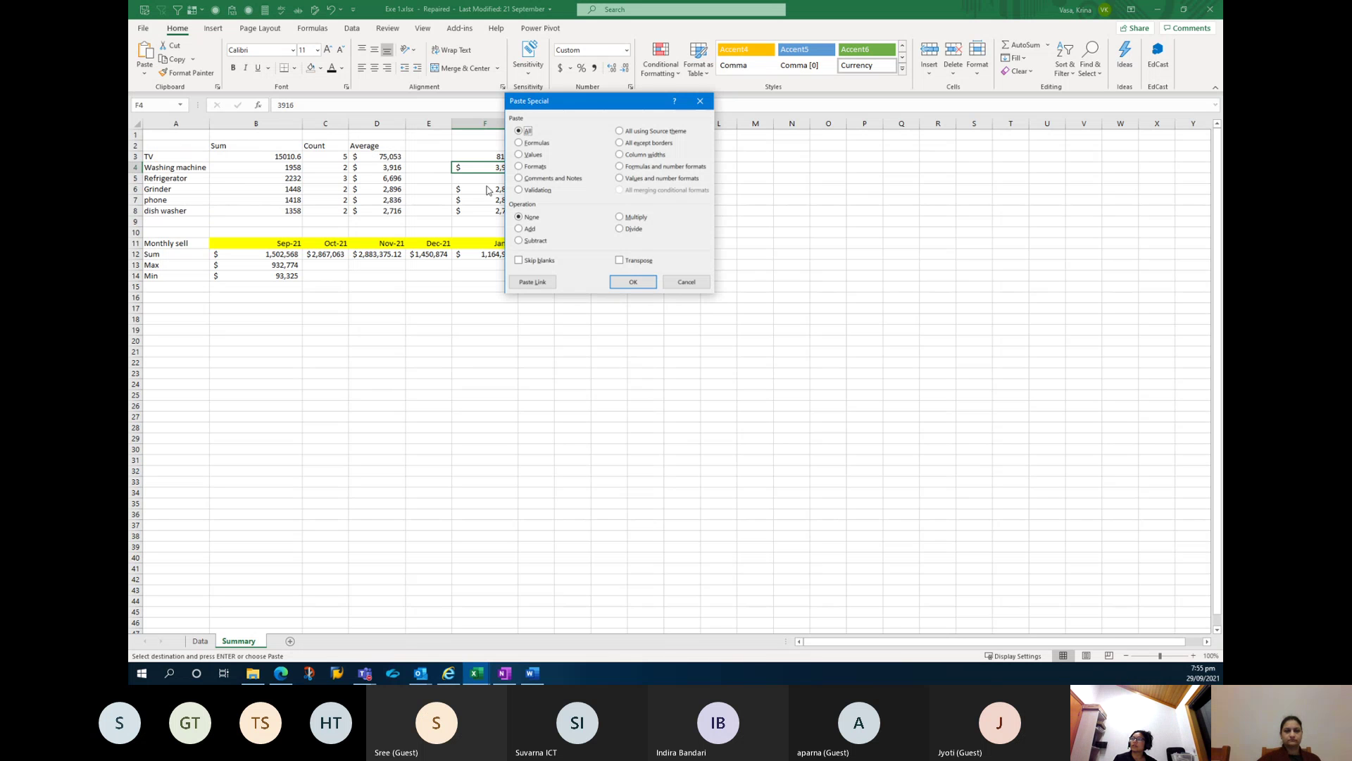
{"action": "left_click", "coordinate": [619, 217]}
{"action": "left_click", "coordinate": [639, 283]}
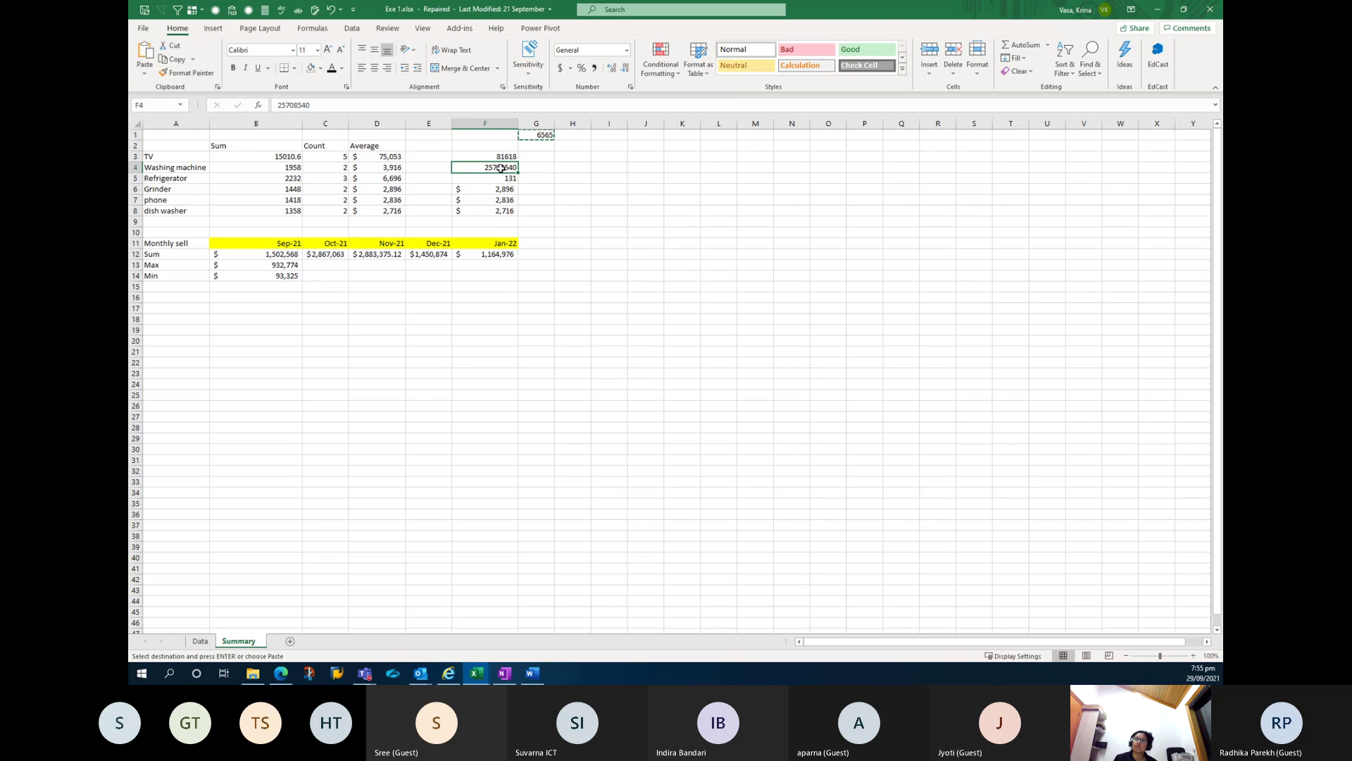
{"action": "left_click", "coordinate": [146, 74]}
{"action": "left_click", "coordinate": [300, 155]}
{"action": "left_click_drag", "start_coordinate": [362, 145], "coordinate": [393, 210]}
Copy the month headings in B11:F11 and paste them transposed into a column starting at A16.
{"action": "left_click_drag", "start_coordinate": [277, 243], "coordinate": [481, 243]}
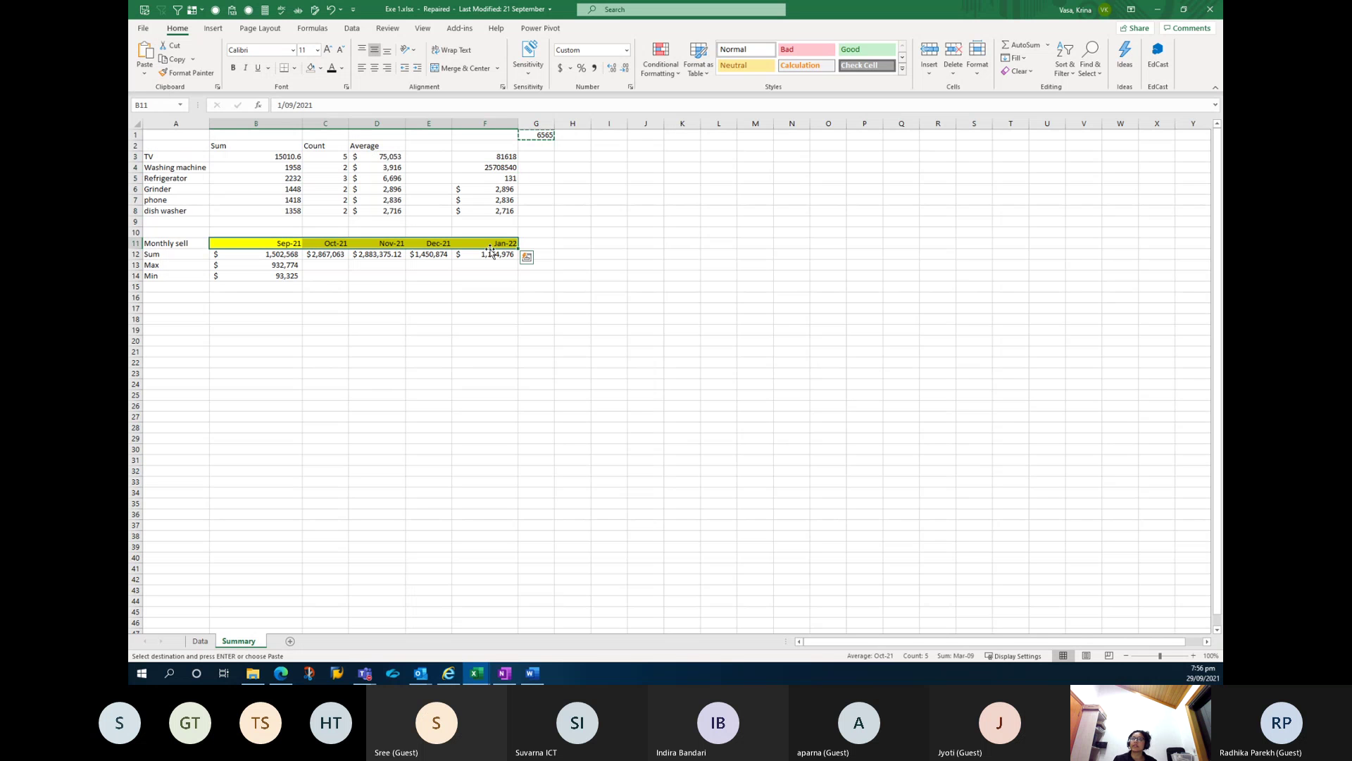
{"action": "key", "text": "ctrl+c"}
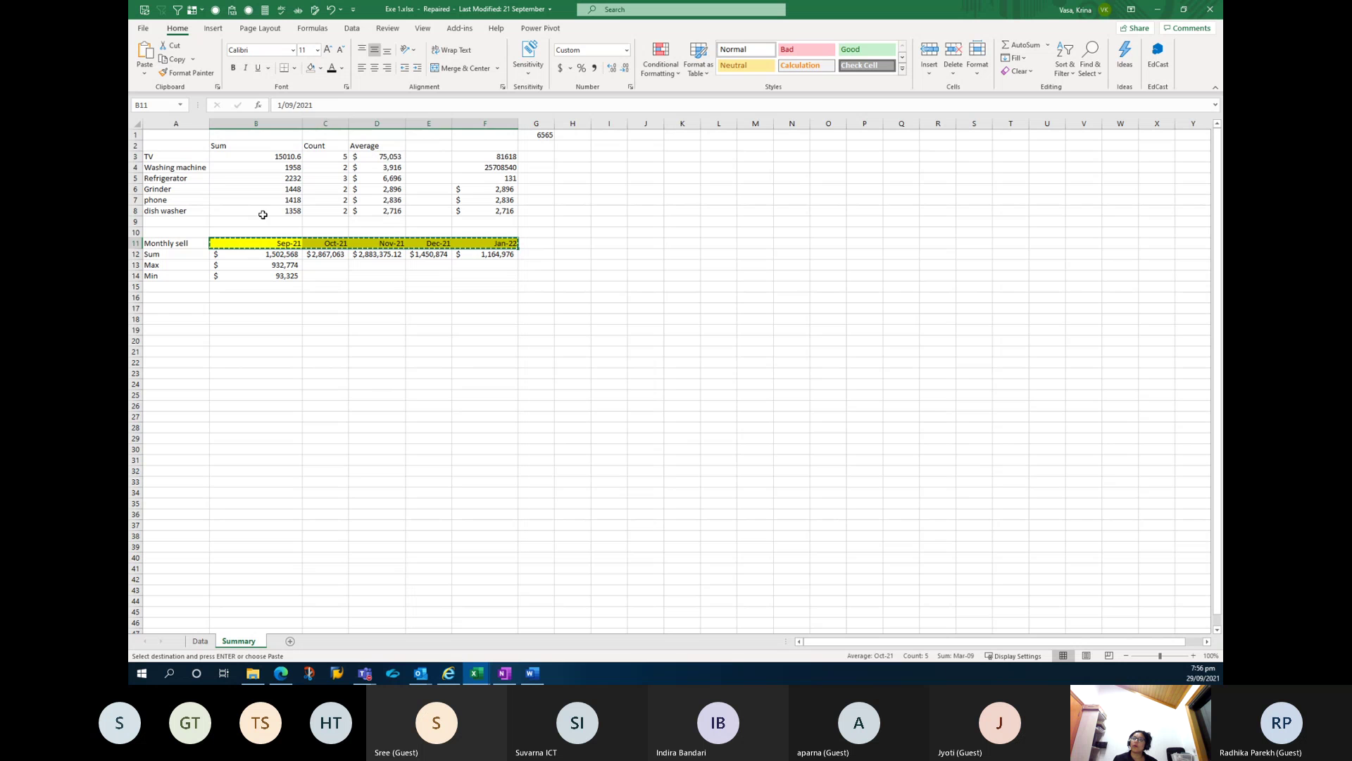
{"action": "left_click_drag", "start_coordinate": [182, 308], "coordinate": [183, 297]}
{"action": "left_click", "coordinate": [183, 298]}
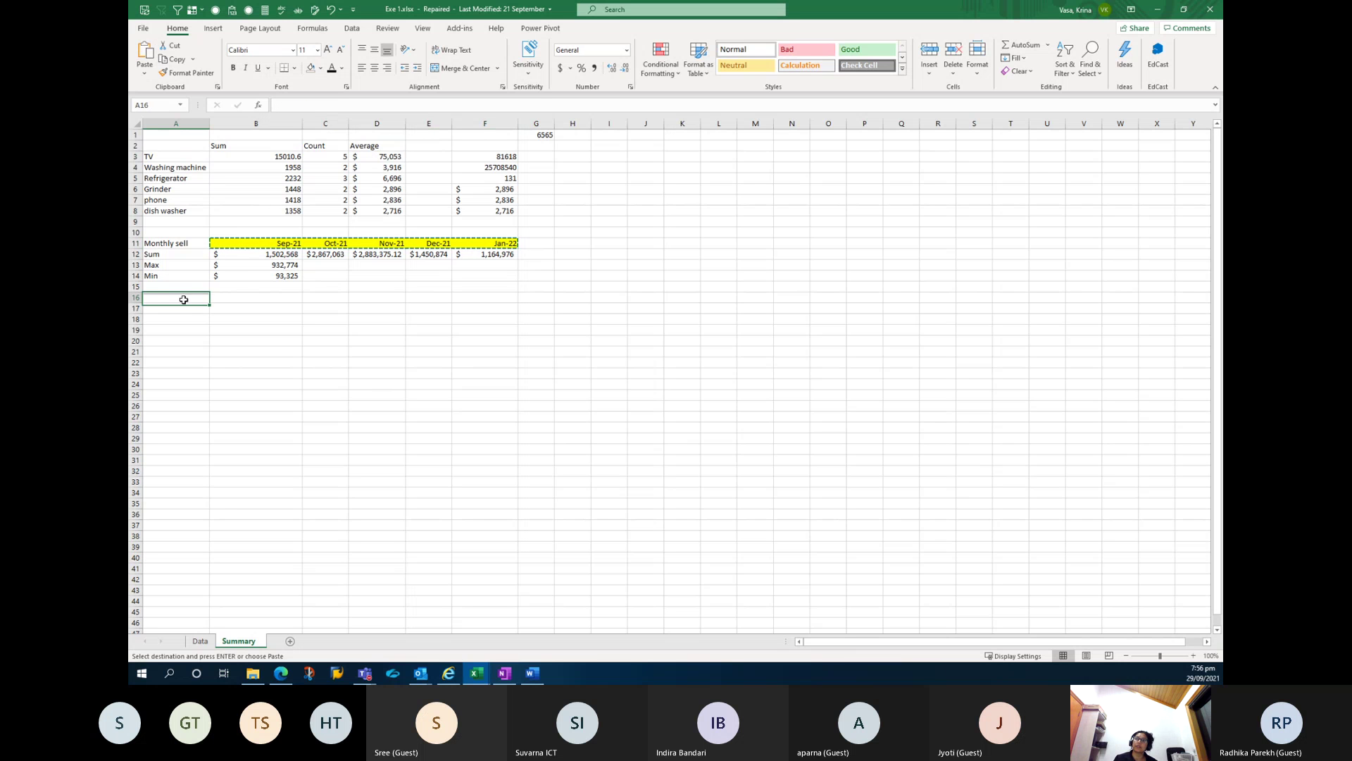
{"action": "left_click", "coordinate": [145, 73]}
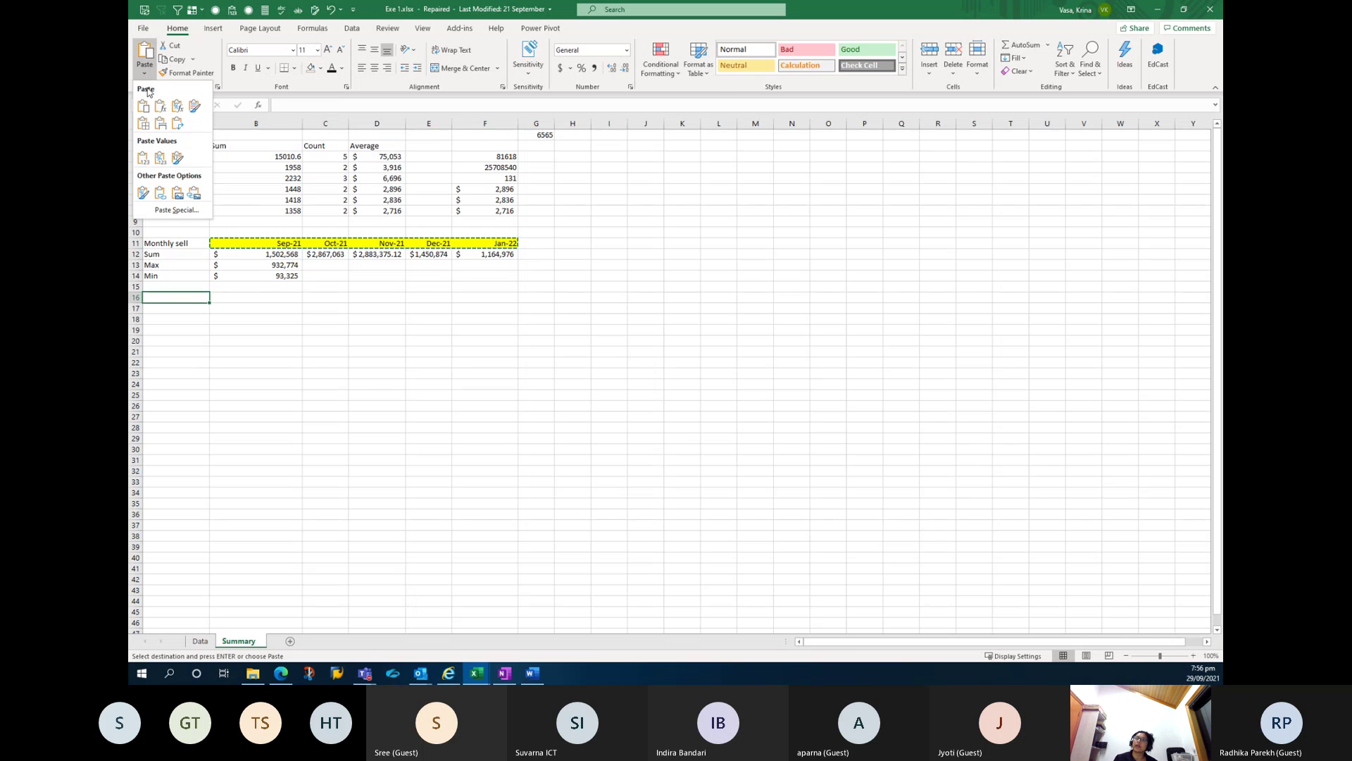
{"action": "left_click", "coordinate": [169, 210]}
{"action": "left_click", "coordinate": [619, 260]}
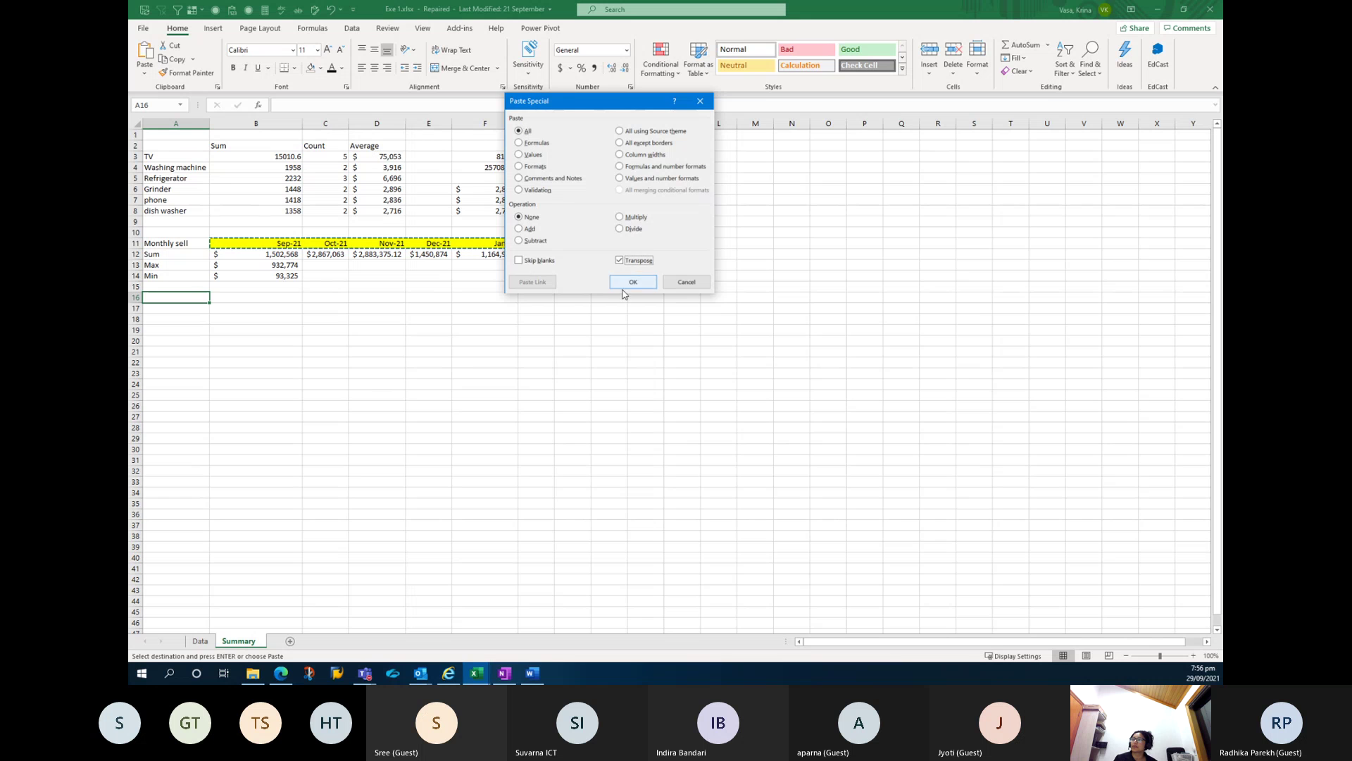
{"action": "left_click", "coordinate": [634, 282]}
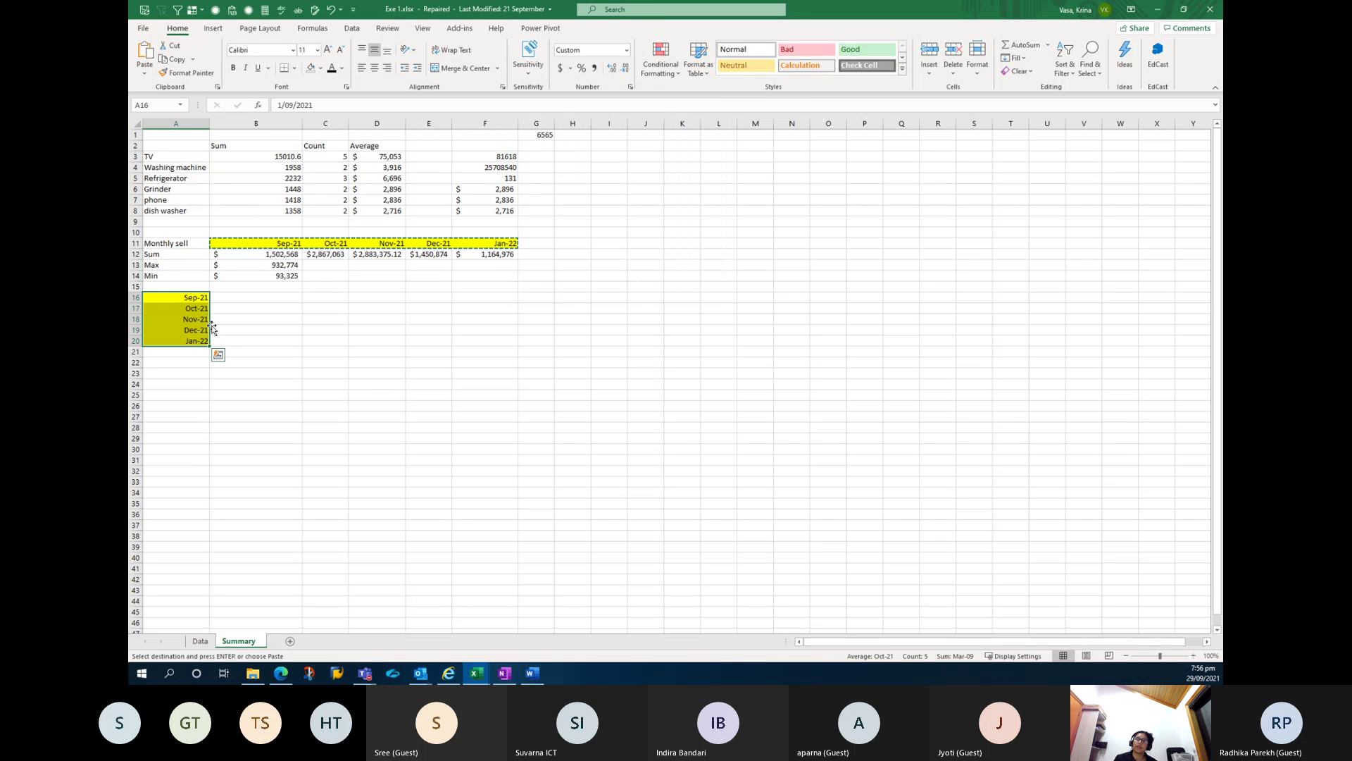
Copy the months and sums in B11:F12, paste them transposed starting at B16, and auto-fit column C.
{"action": "left_click_drag", "start_coordinate": [187, 308], "coordinate": [186, 341]}
{"action": "left_click_drag", "start_coordinate": [265, 245], "coordinate": [485, 253]}
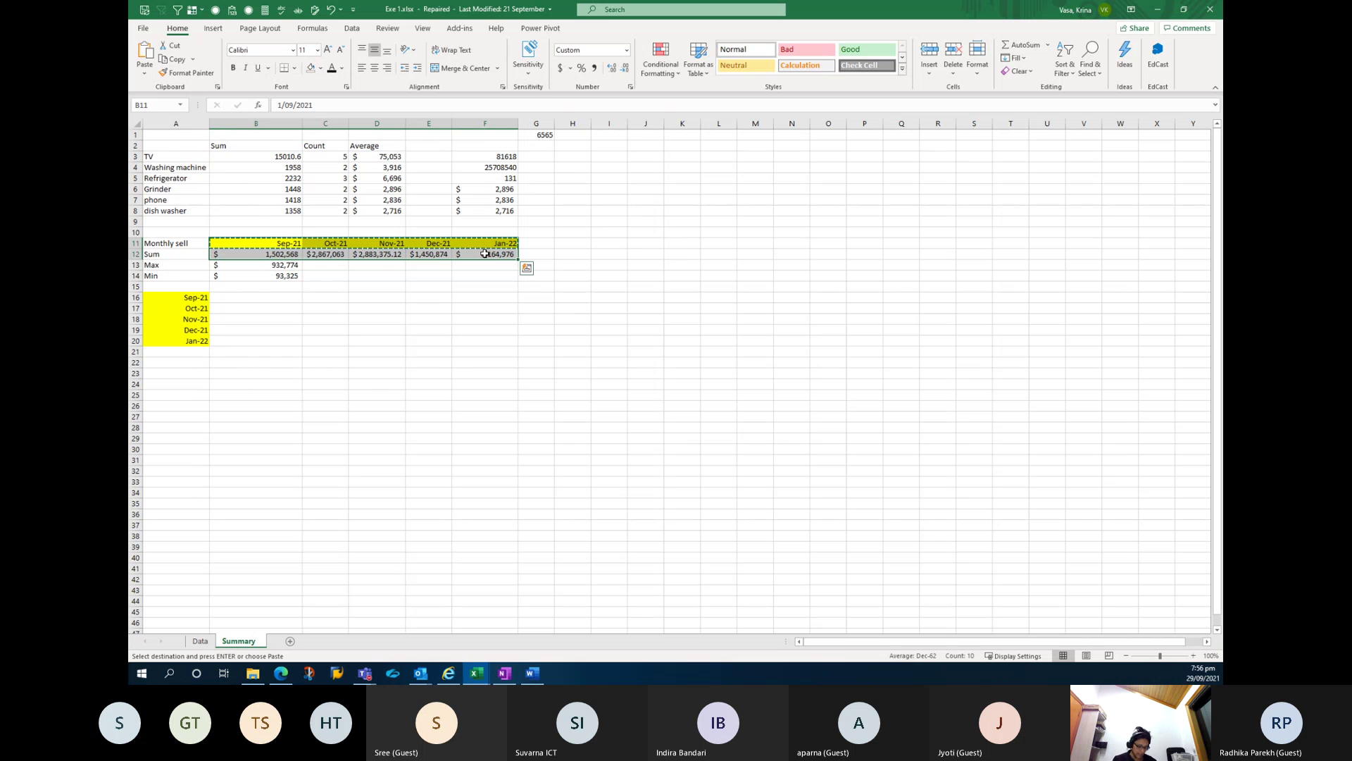
{"action": "left_click", "coordinate": [161, 73]}
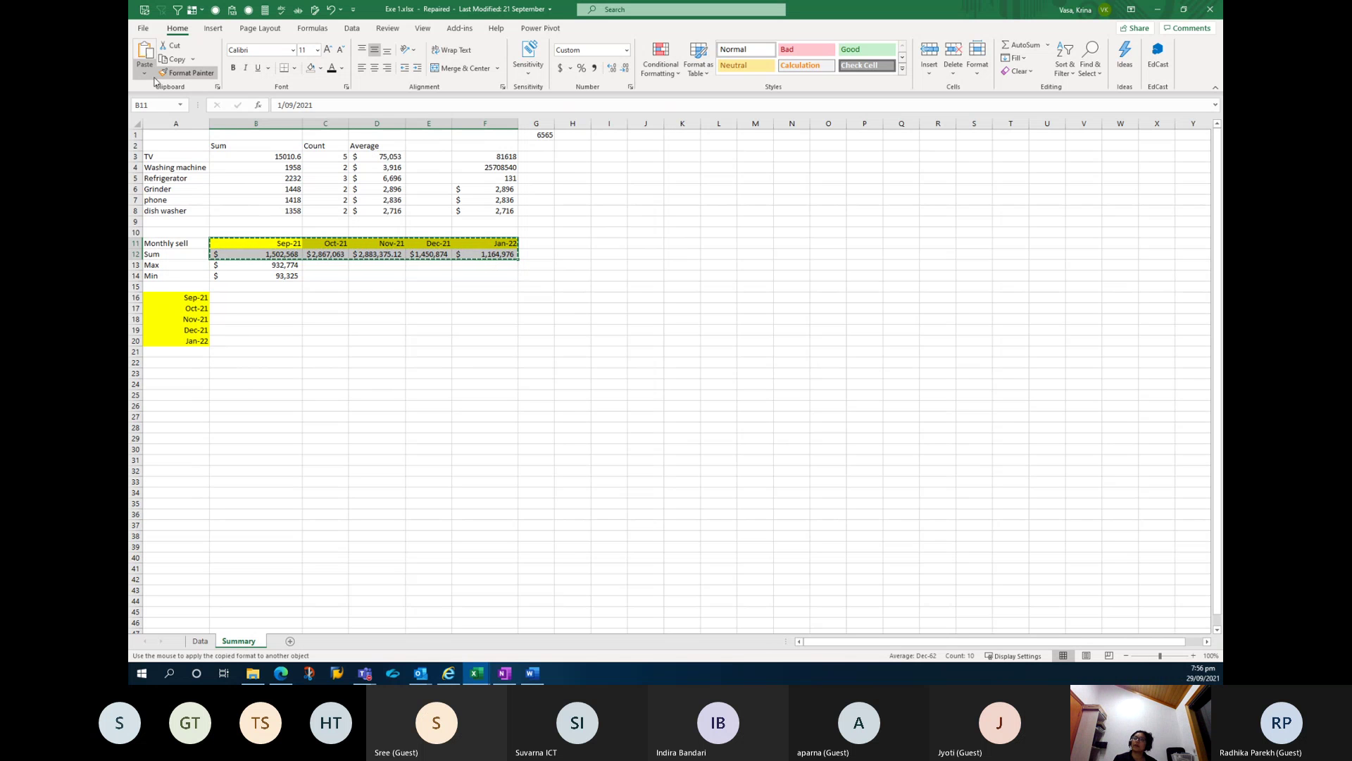
{"action": "key", "text": "ctrl+c"}
{"action": "left_click", "coordinate": [252, 299]}
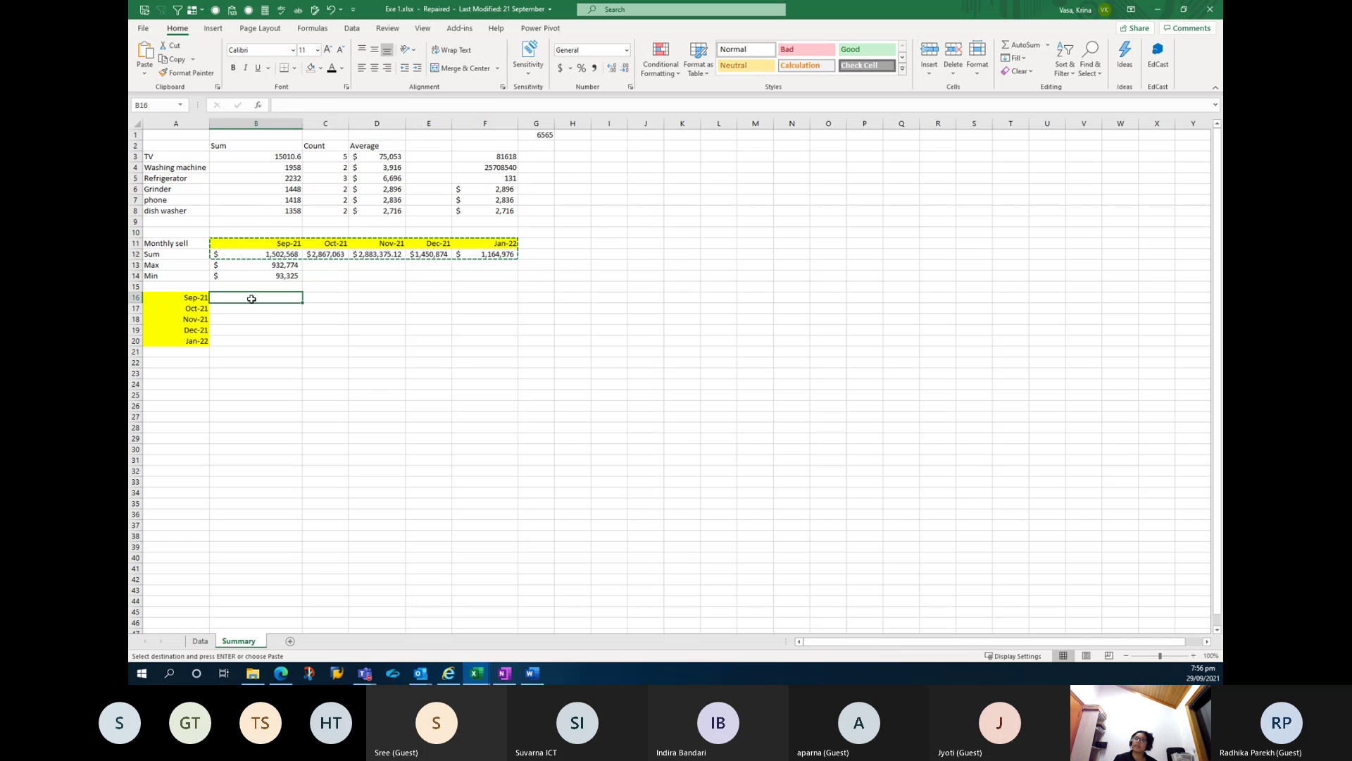
{"action": "left_click", "coordinate": [144, 73]}
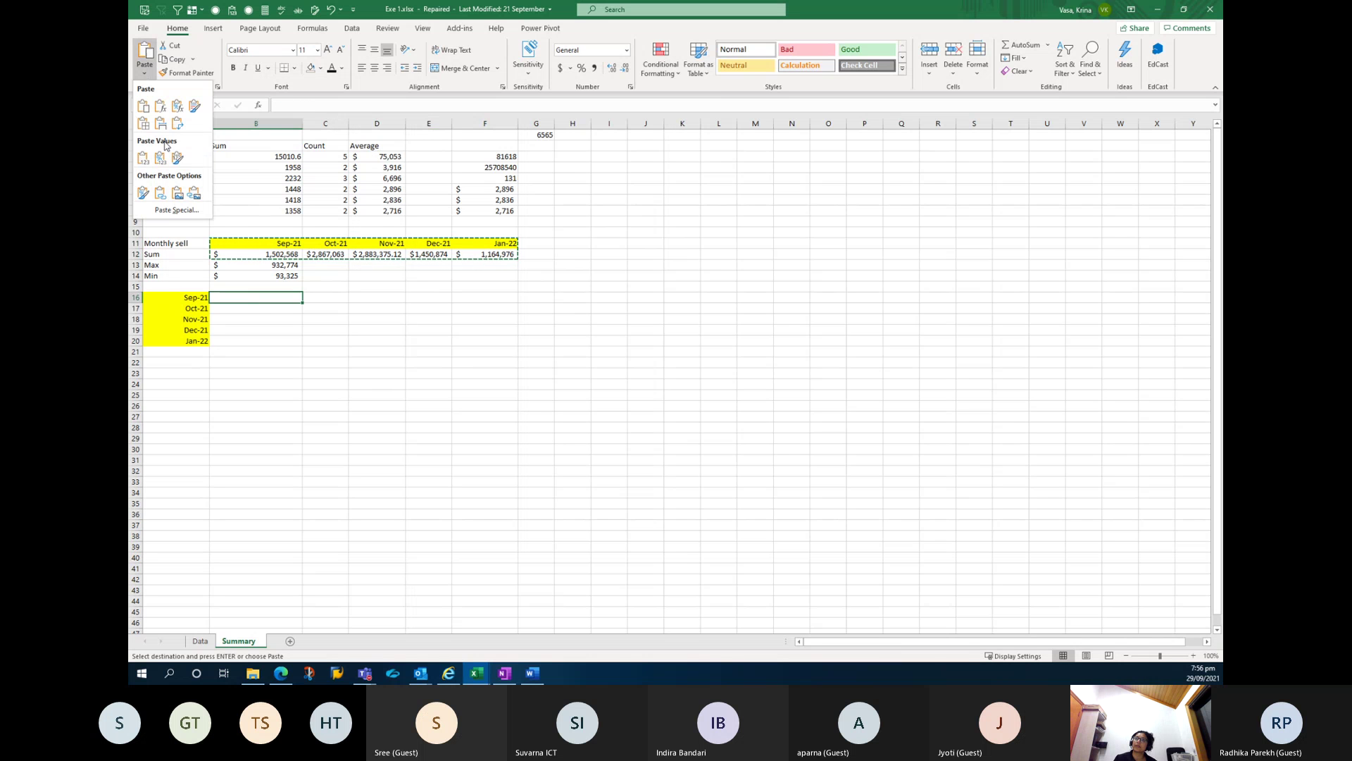
{"action": "left_click", "coordinate": [159, 213]}
{"action": "left_click", "coordinate": [619, 260]}
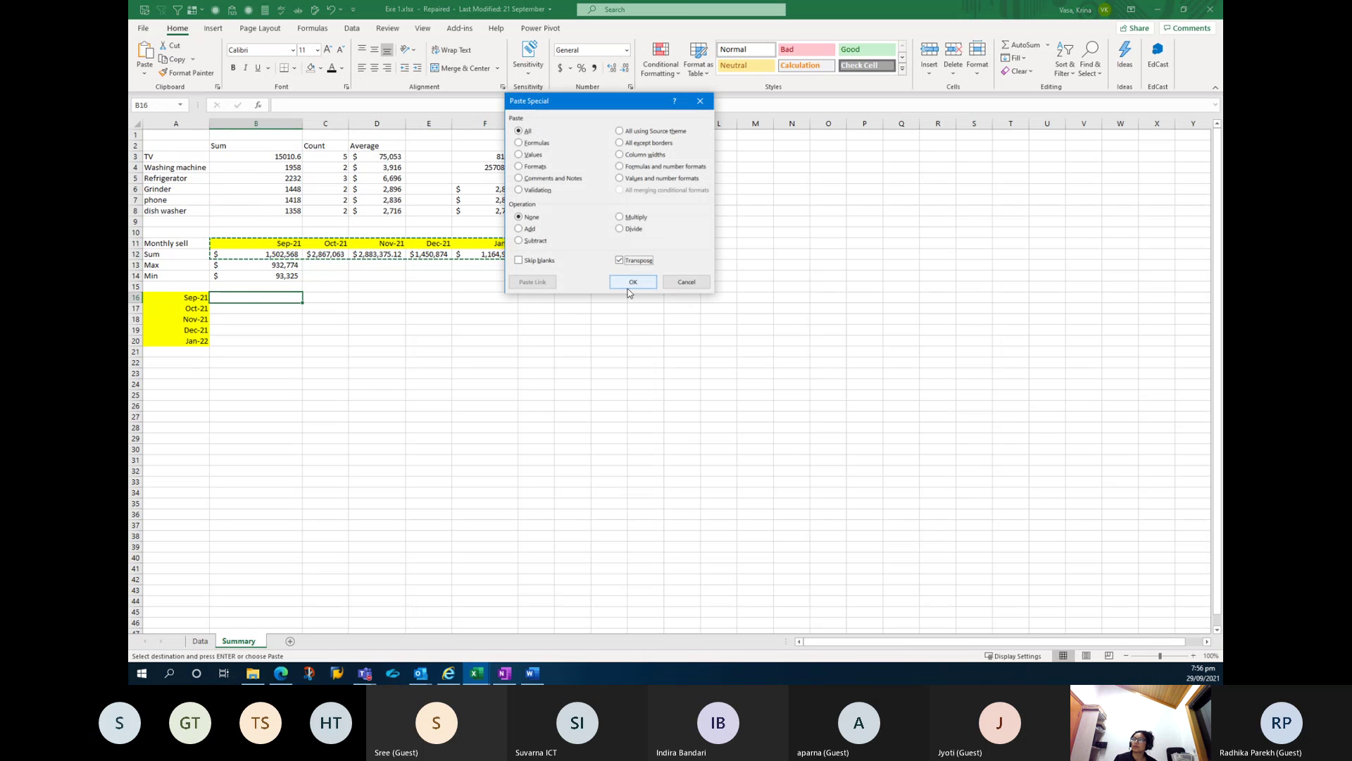
{"action": "left_click", "coordinate": [633, 282]}
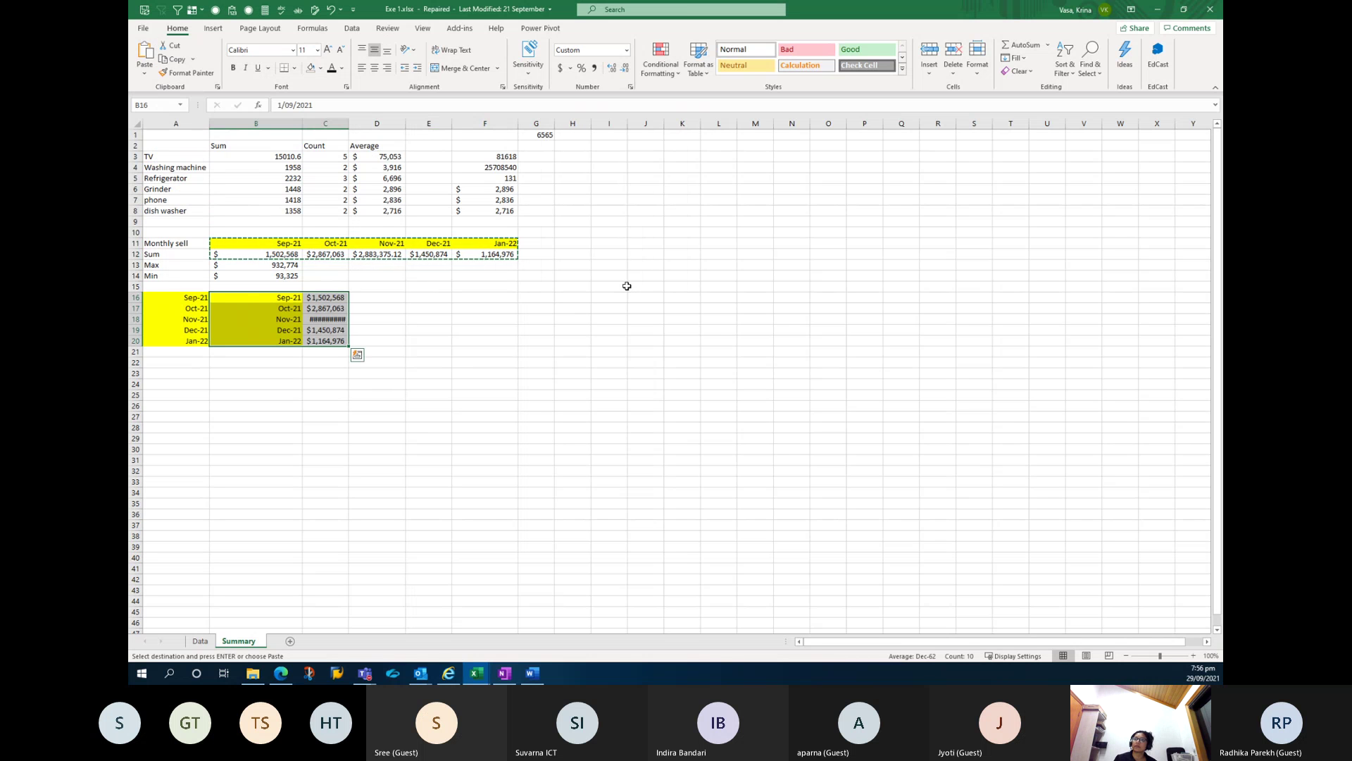
{"action": "double_click", "coordinate": [348, 123]}
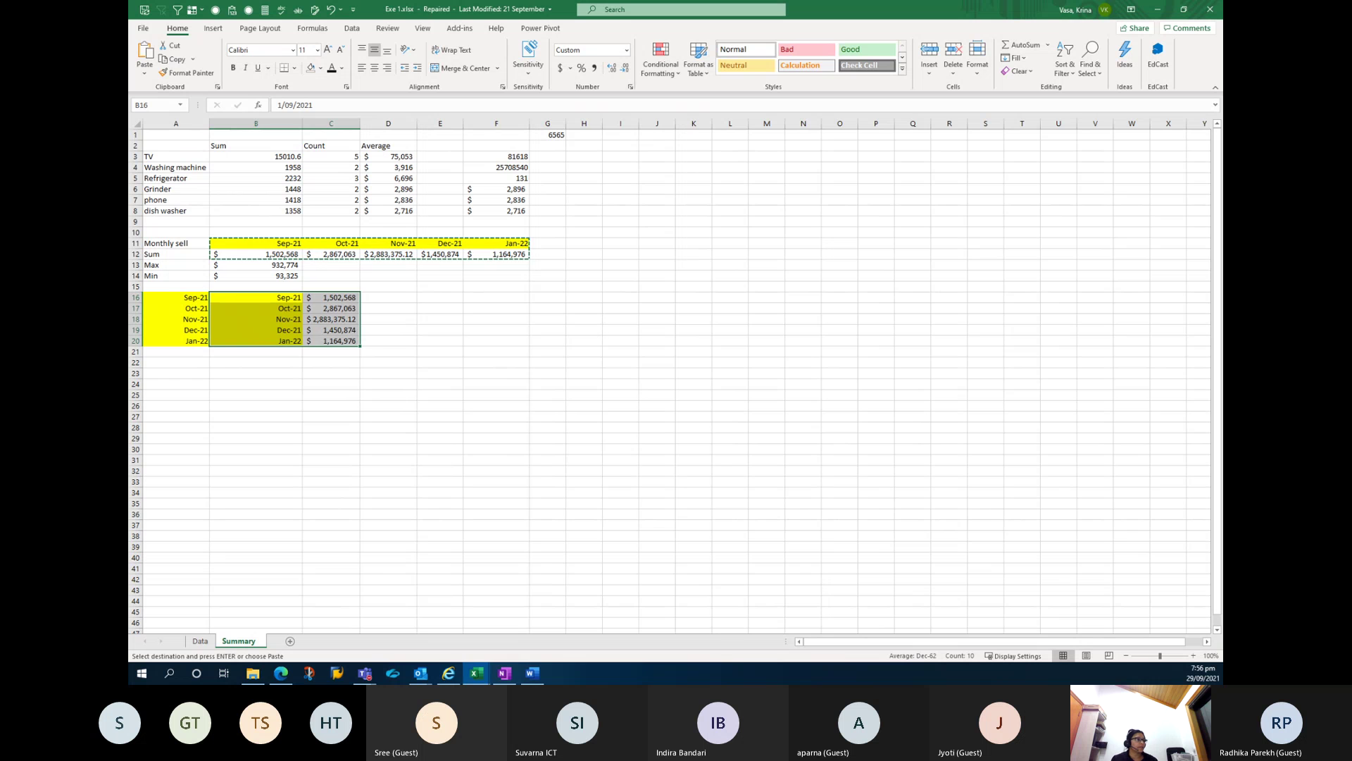
Go to the Data sheet, select the table range A1:J20 and try to open the table design options.
{"action": "key", "text": "alt+Tab"}
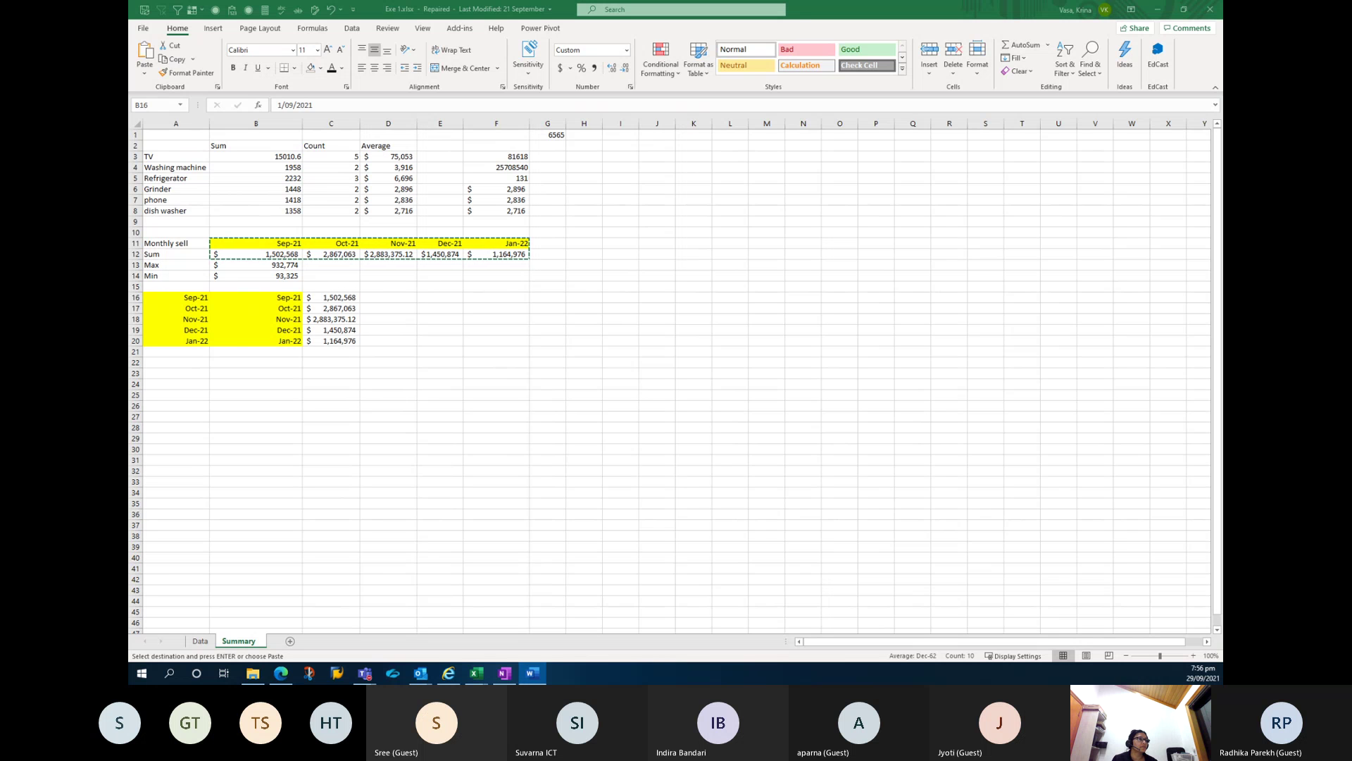
{"action": "left_click", "coordinate": [574, 245]}
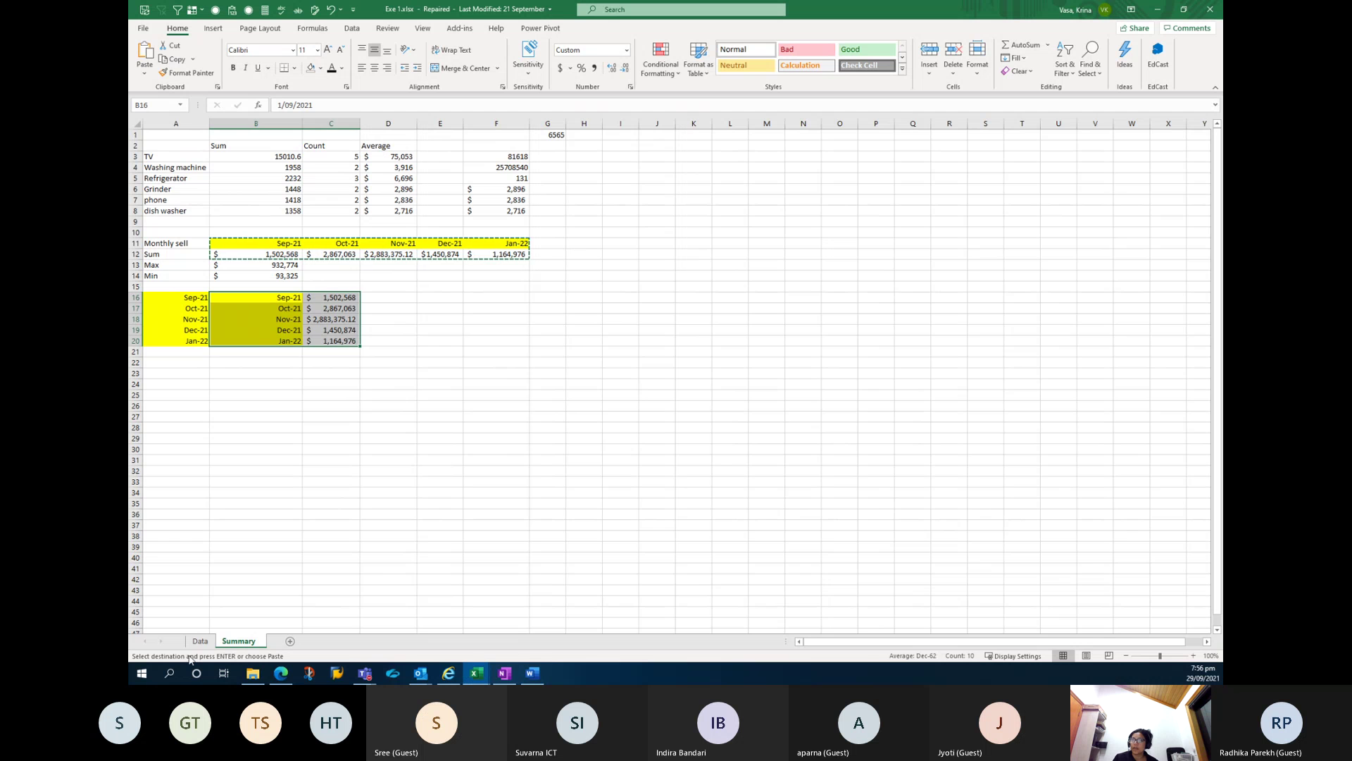
{"action": "left_click", "coordinate": [214, 632]}
{"action": "left_click", "coordinate": [210, 640]}
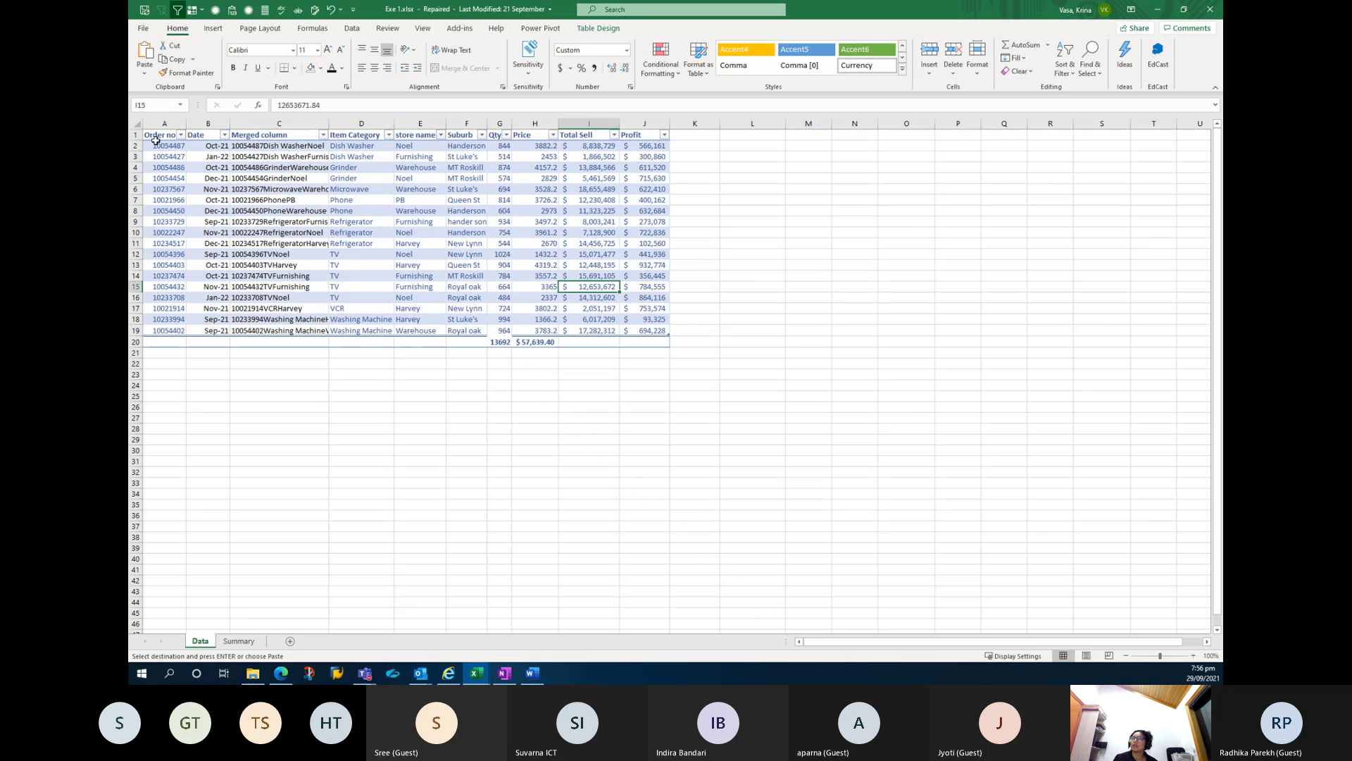
{"action": "left_click_drag", "start_coordinate": [151, 136], "coordinate": [506, 342]}
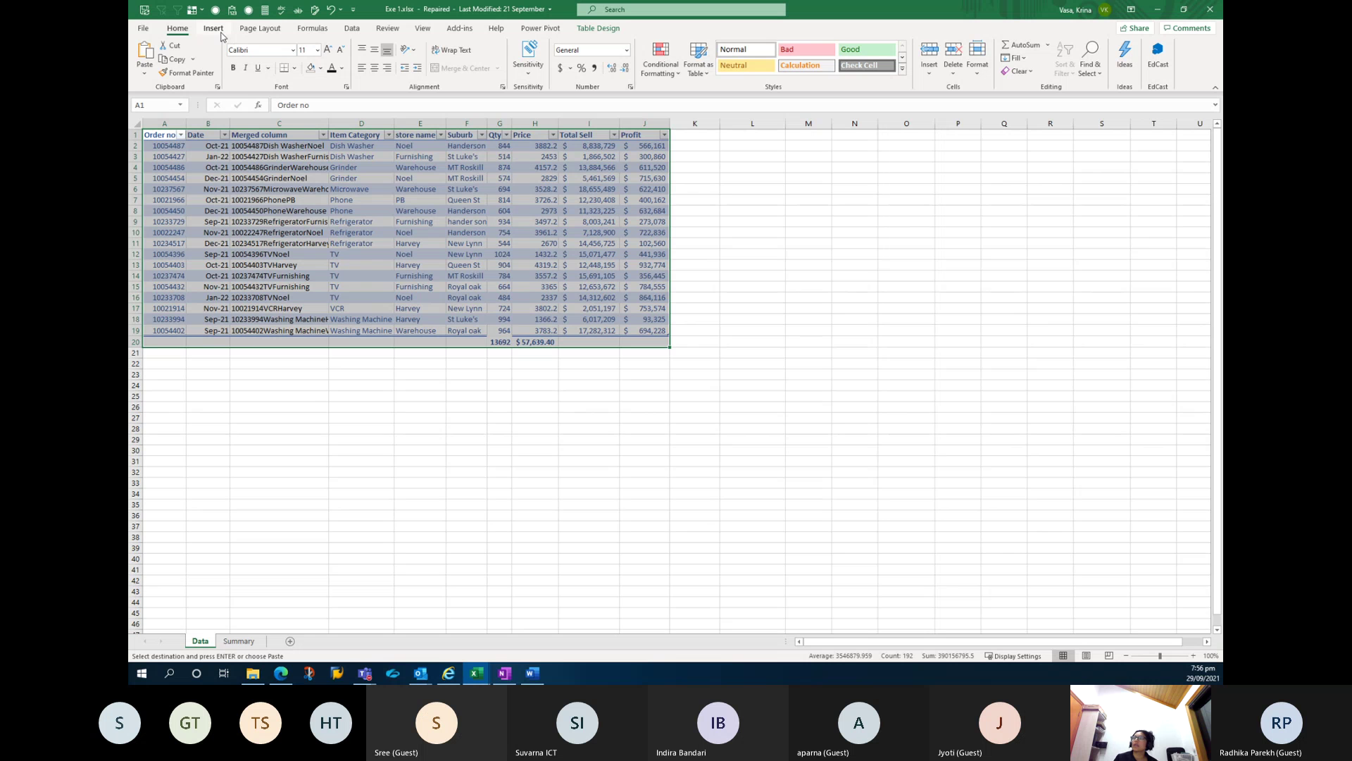
{"action": "left_click", "coordinate": [577, 33]}
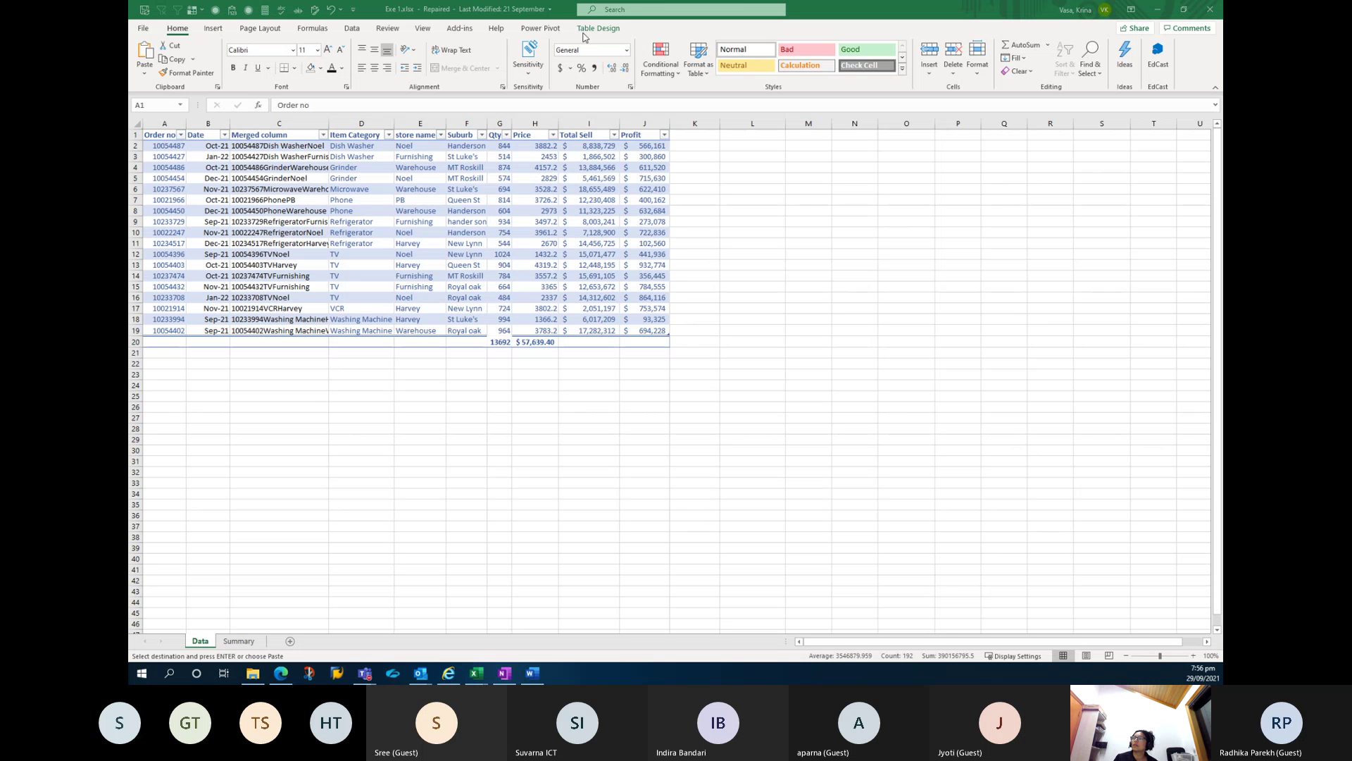
{"action": "left_click", "coordinate": [288, 208]}
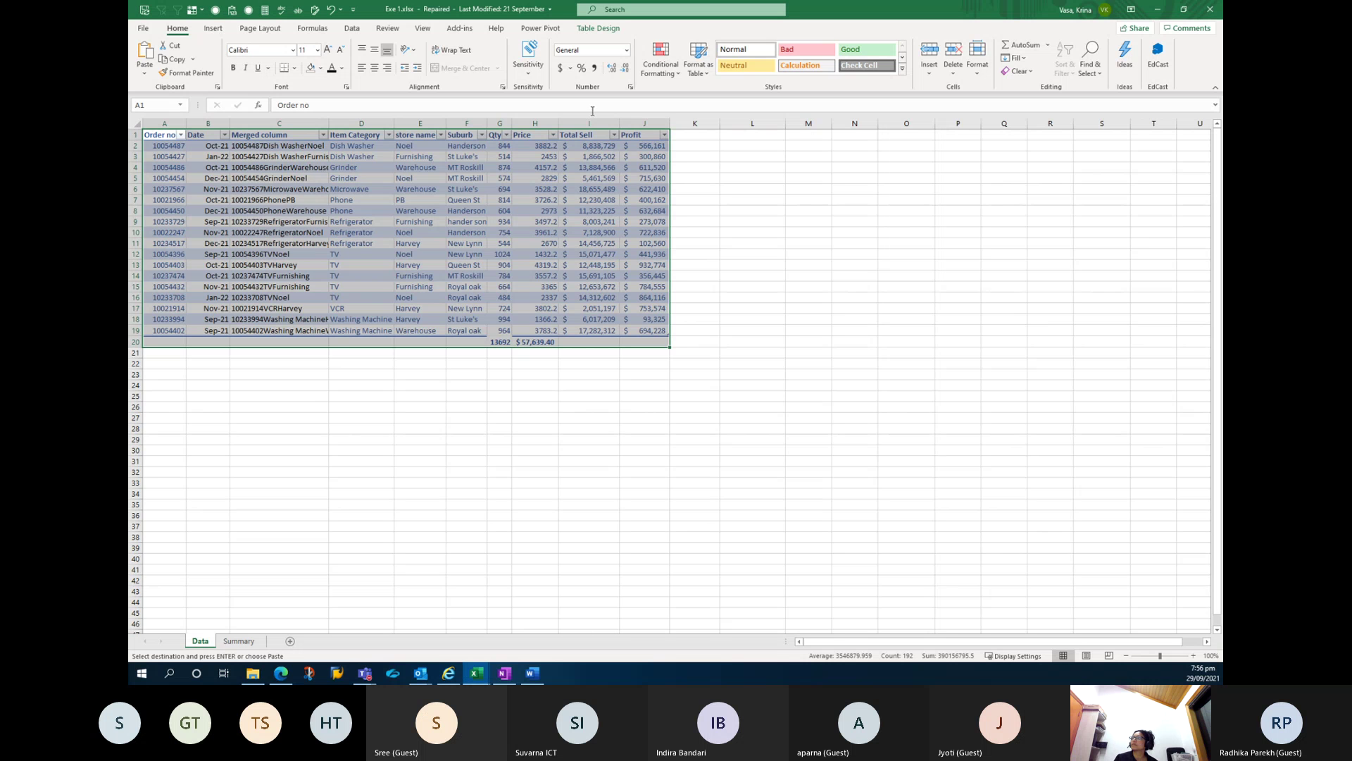
{"action": "left_click", "coordinate": [596, 34]}
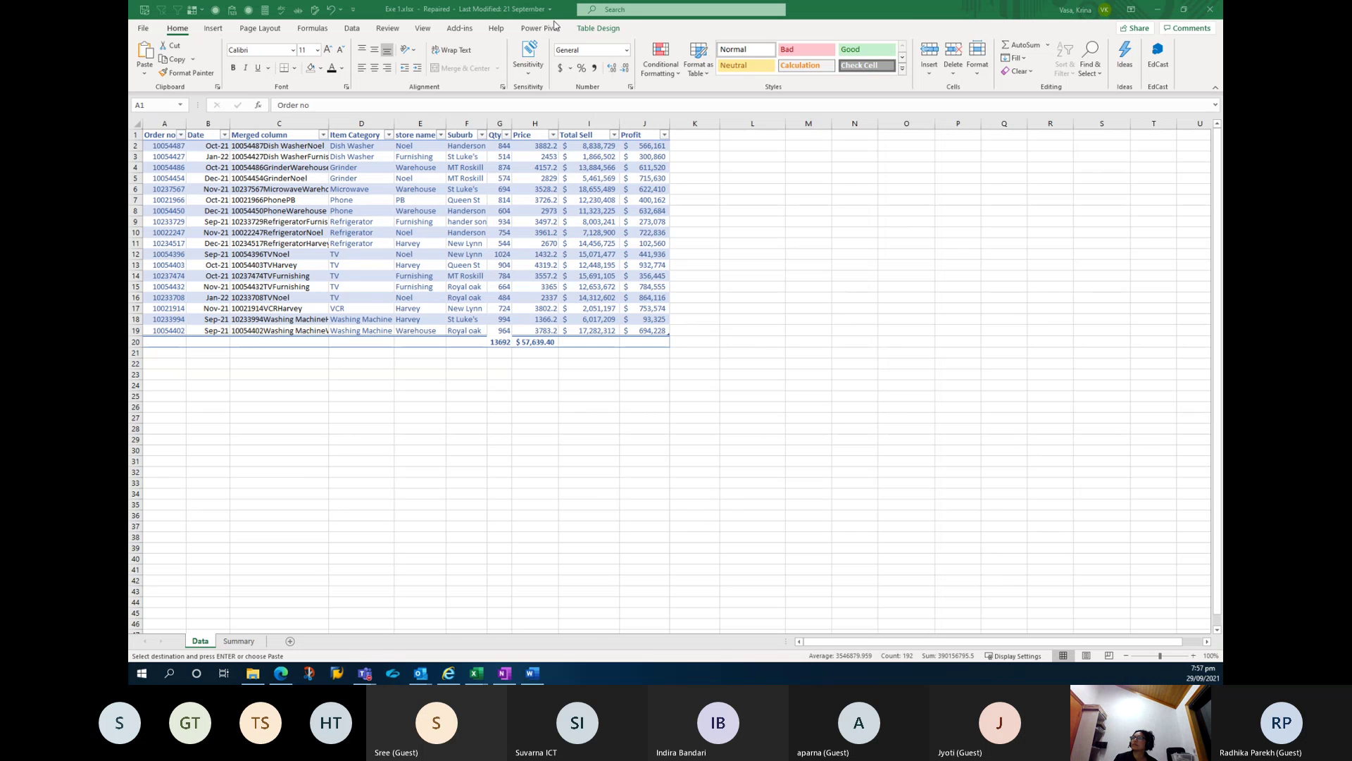
Restore the workbook from full screen to a resized window that fits the whole table, and display the table design options.
{"action": "left_click", "coordinate": [1184, 9]}
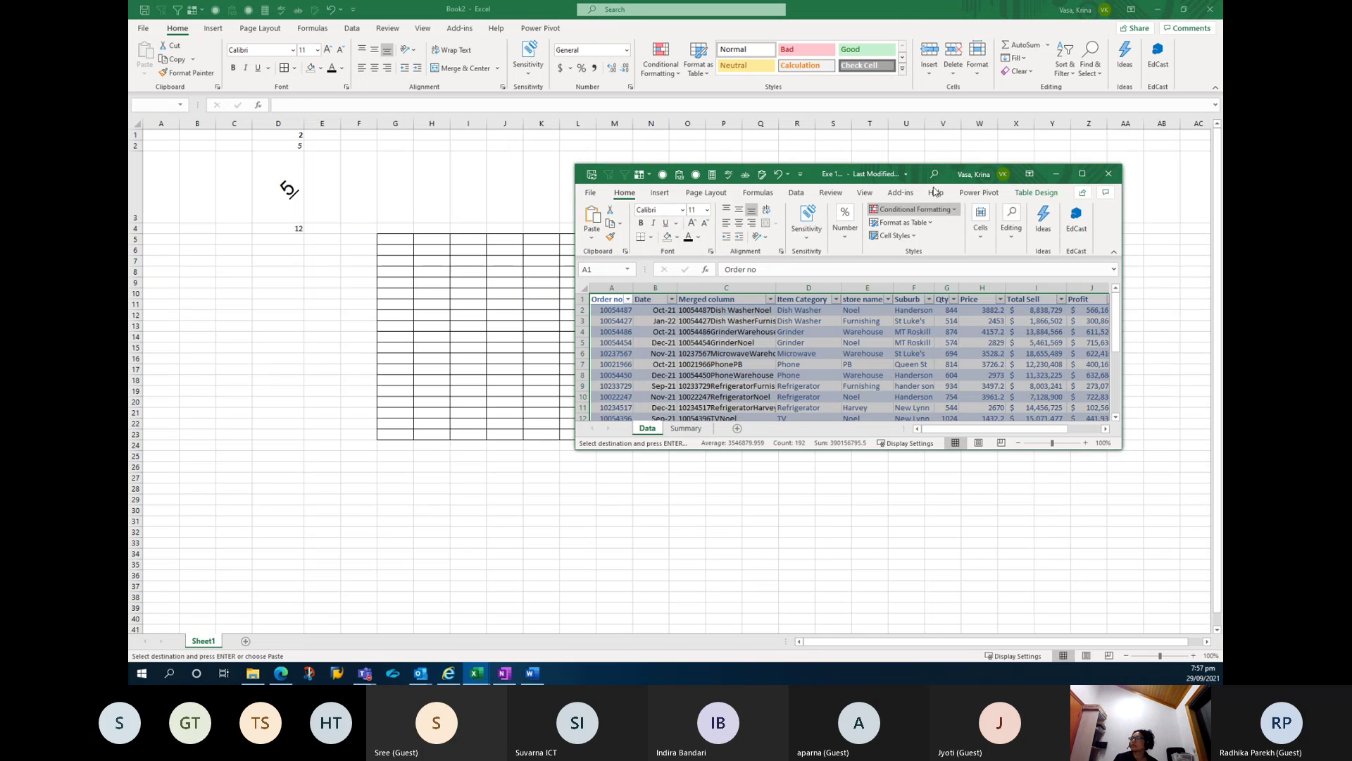
{"action": "left_click_drag", "start_coordinate": [576, 166], "coordinate": [258, 212]}
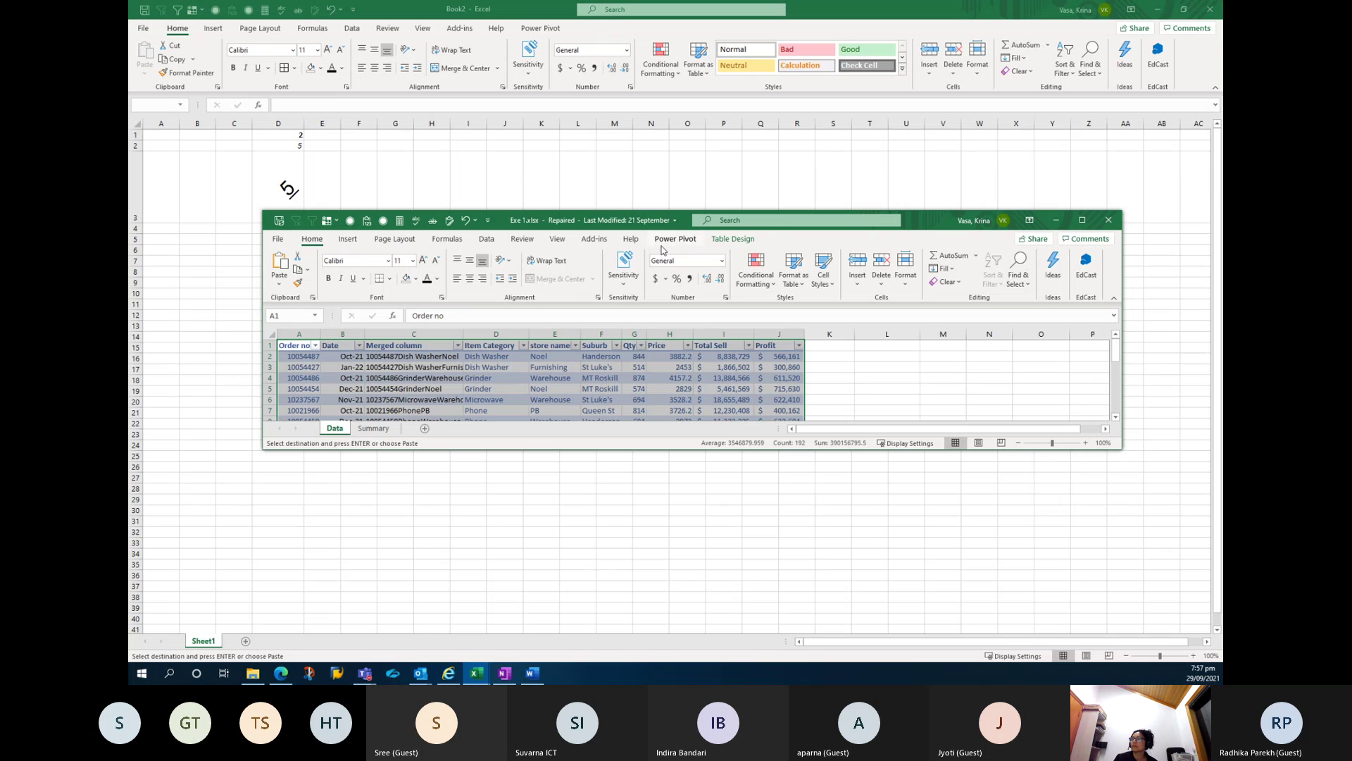
{"action": "left_click", "coordinate": [728, 243]}
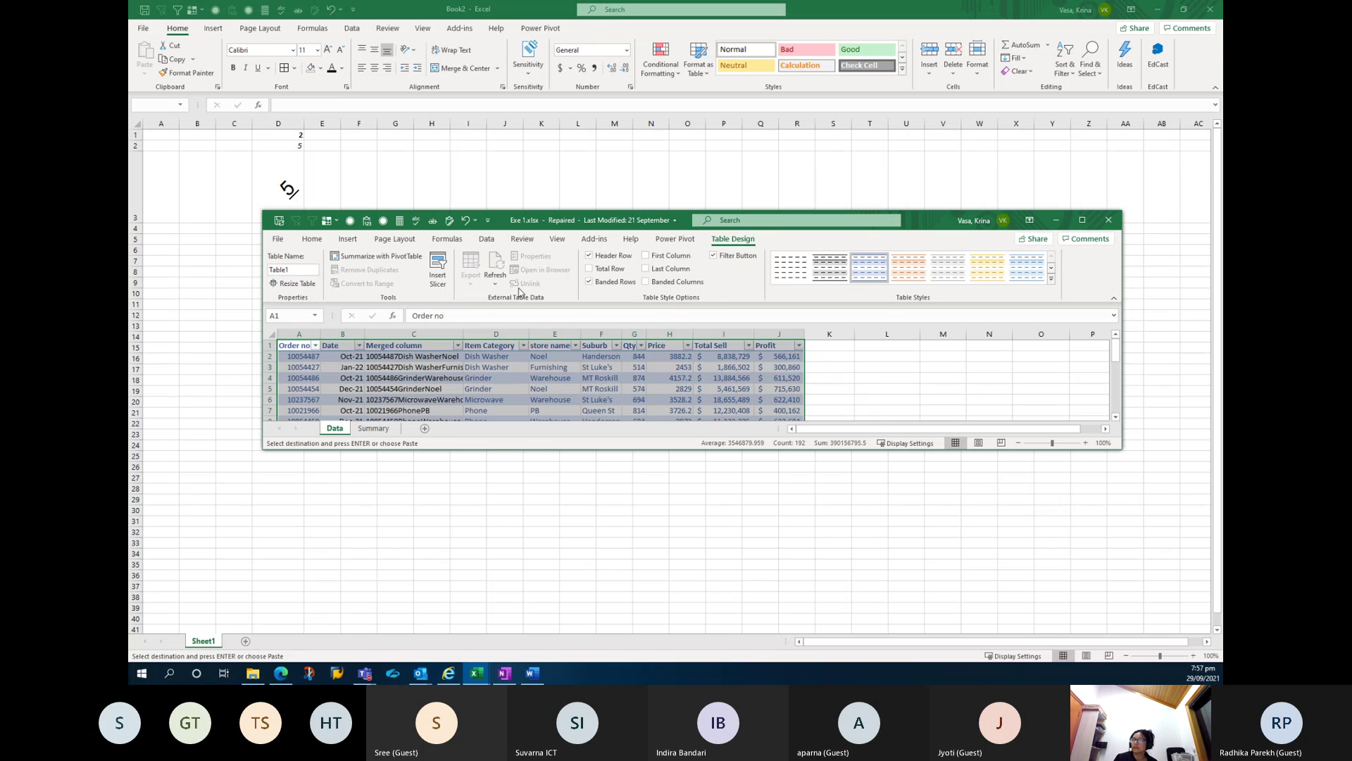
{"action": "left_click", "coordinate": [343, 410]}
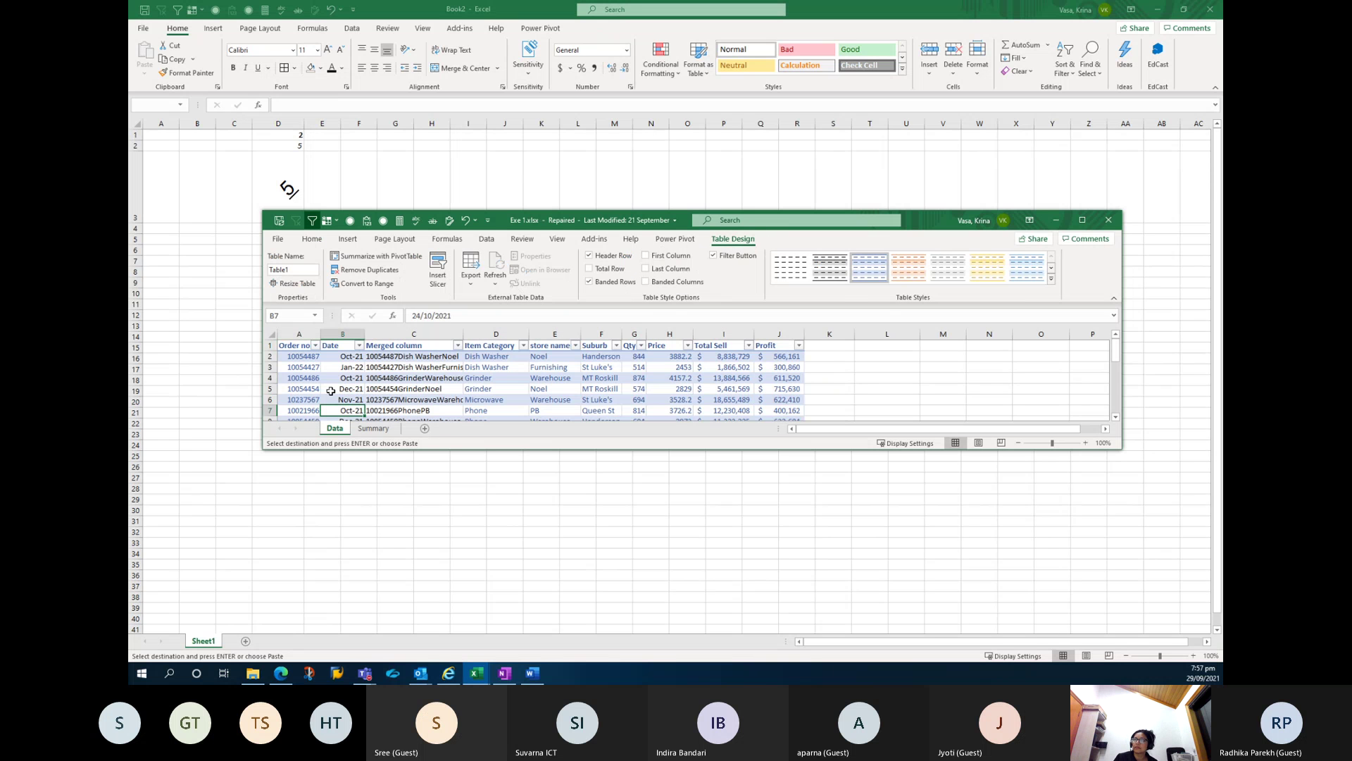
{"action": "left_click_drag", "start_coordinate": [293, 334], "coordinate": [766, 322]}
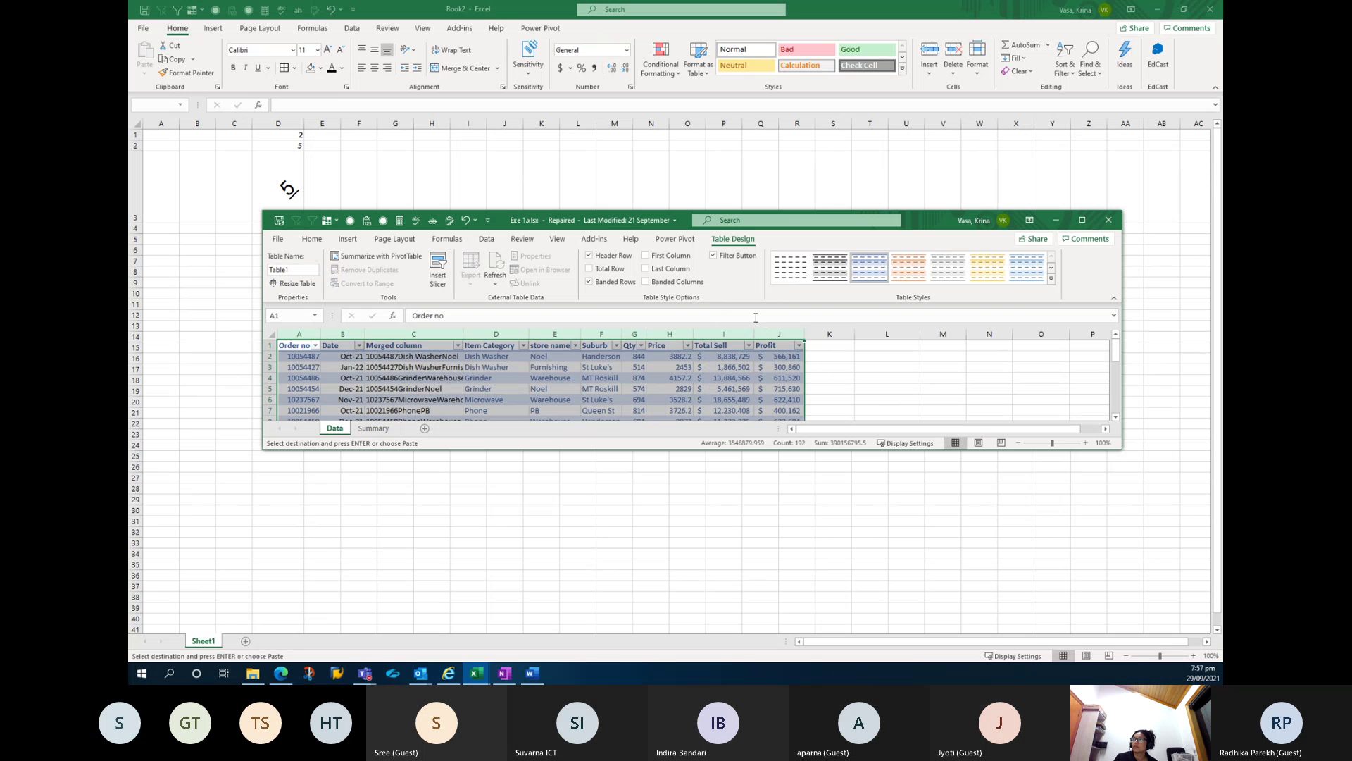
{"action": "left_click", "coordinate": [569, 221]}
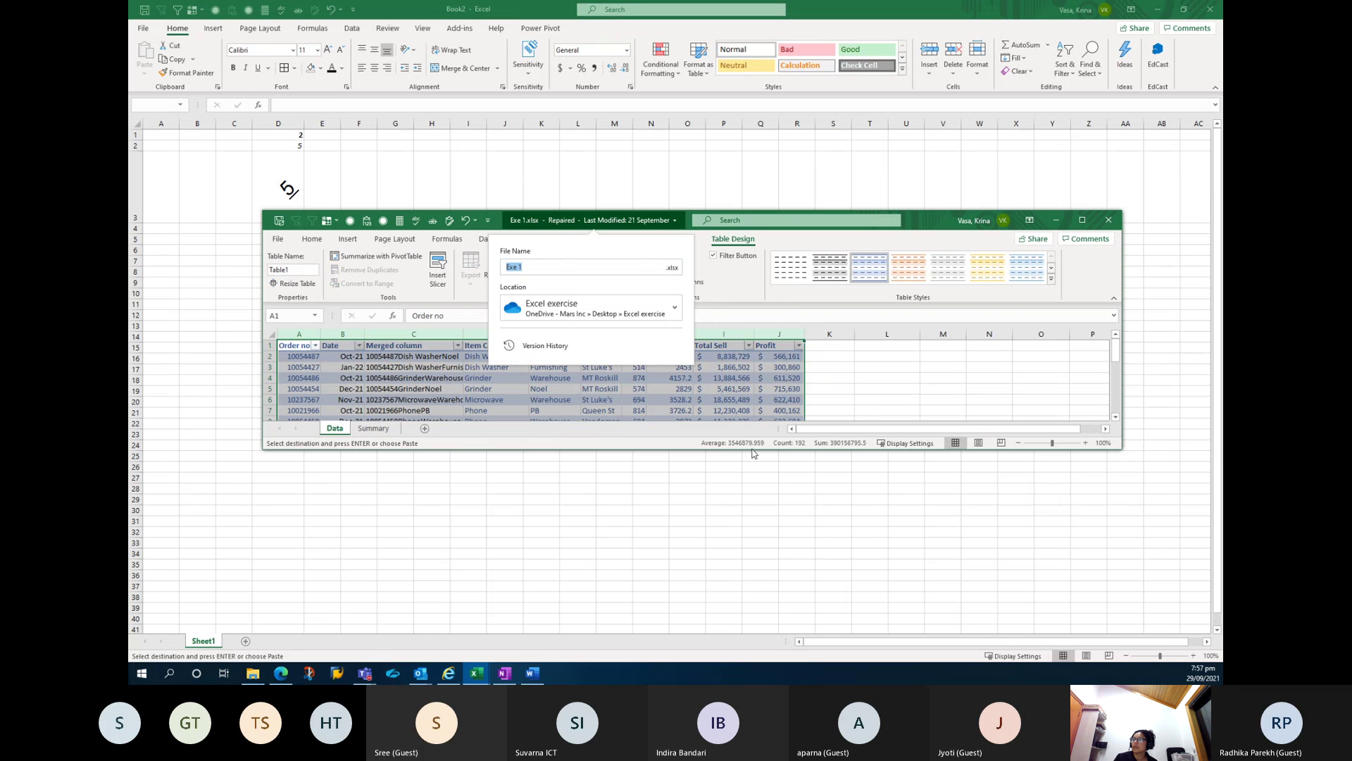
{"action": "left_click_drag", "start_coordinate": [753, 454], "coordinate": [753, 637]}
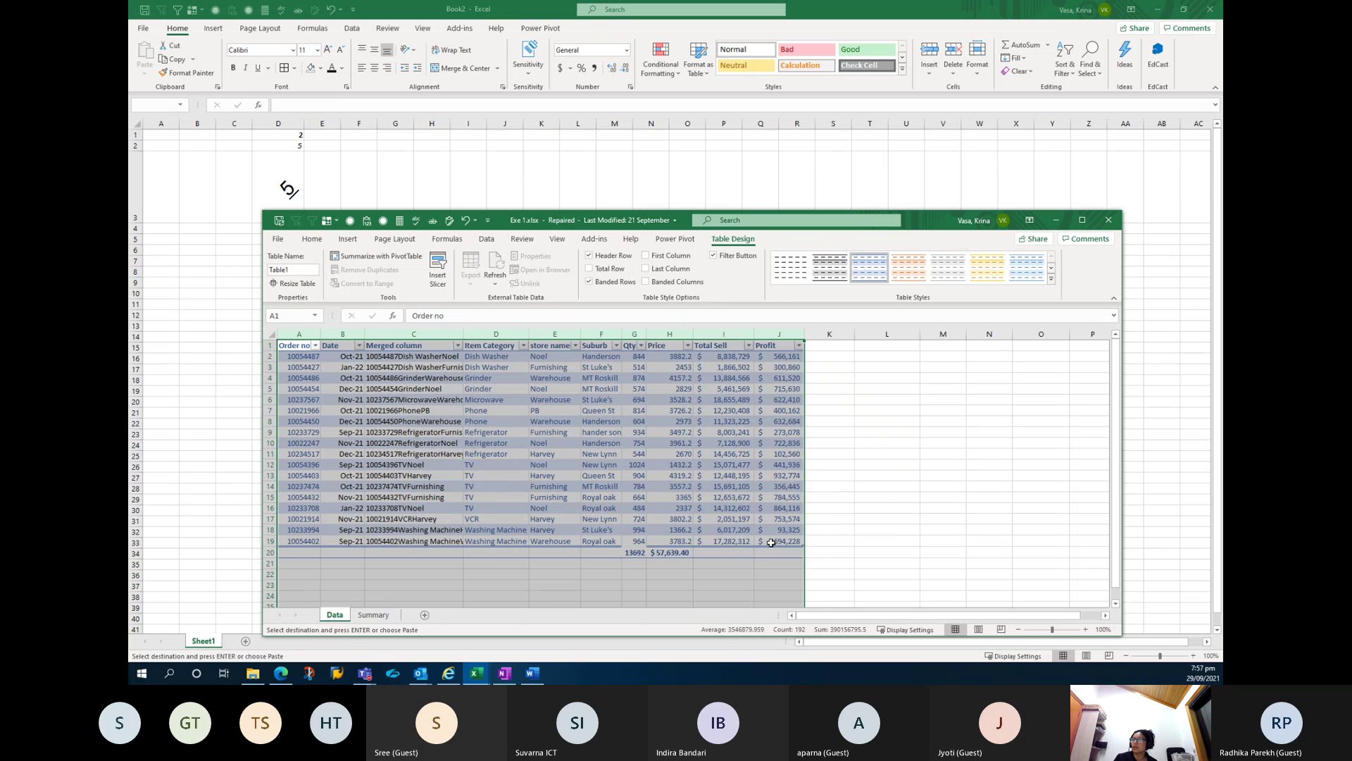
Convert Table1 on the Data sheet to a normal range and check several of its cells.
{"action": "left_click_drag", "start_coordinate": [778, 552], "coordinate": [287, 346]}
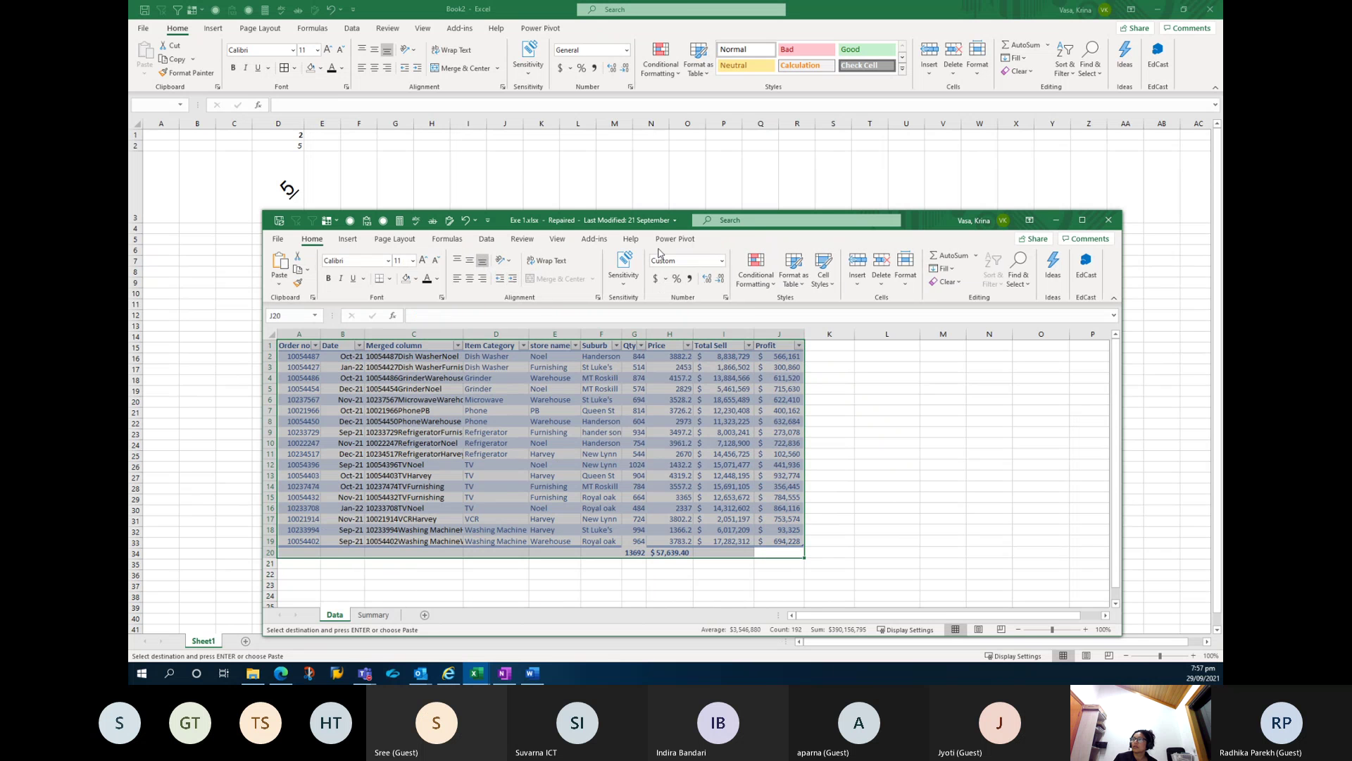
{"action": "left_click_drag", "start_coordinate": [338, 398], "coordinate": [338, 390]}
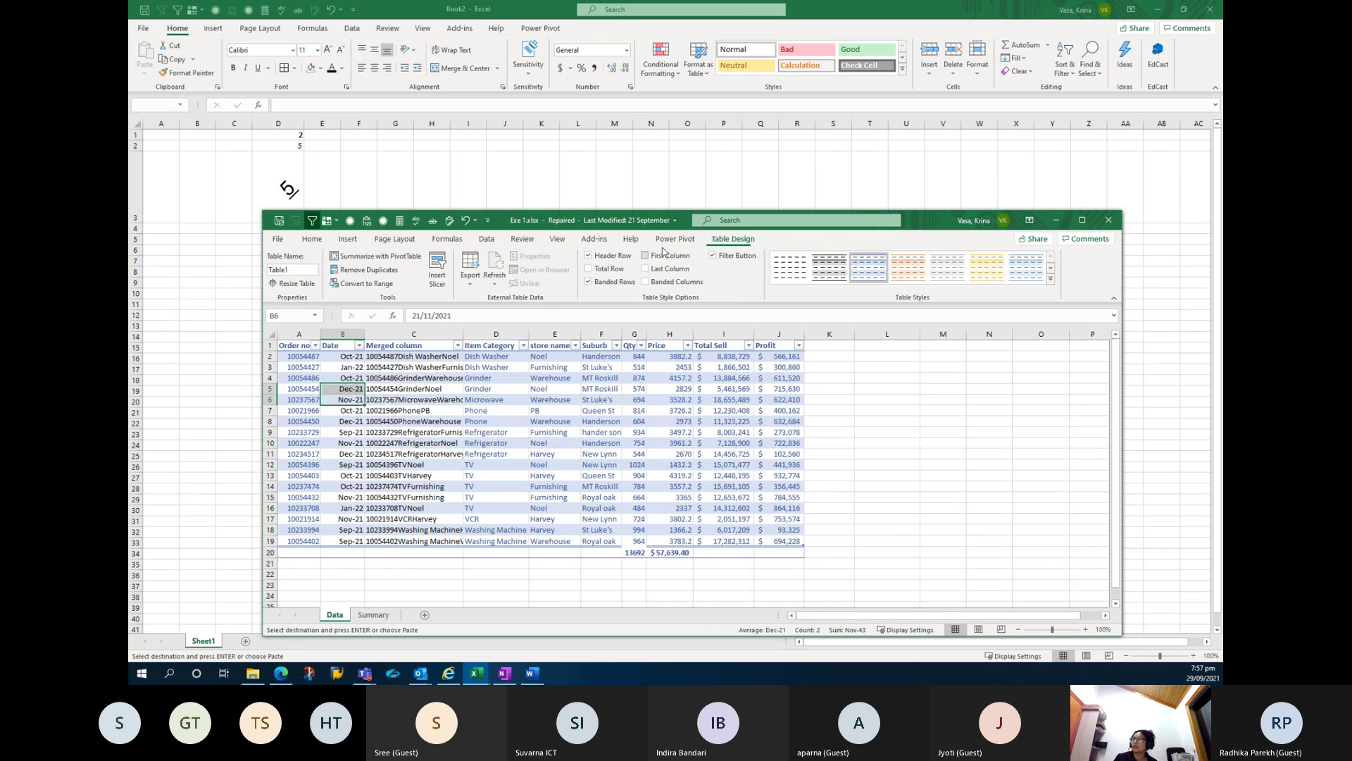
{"action": "left_click", "coordinate": [366, 284]}
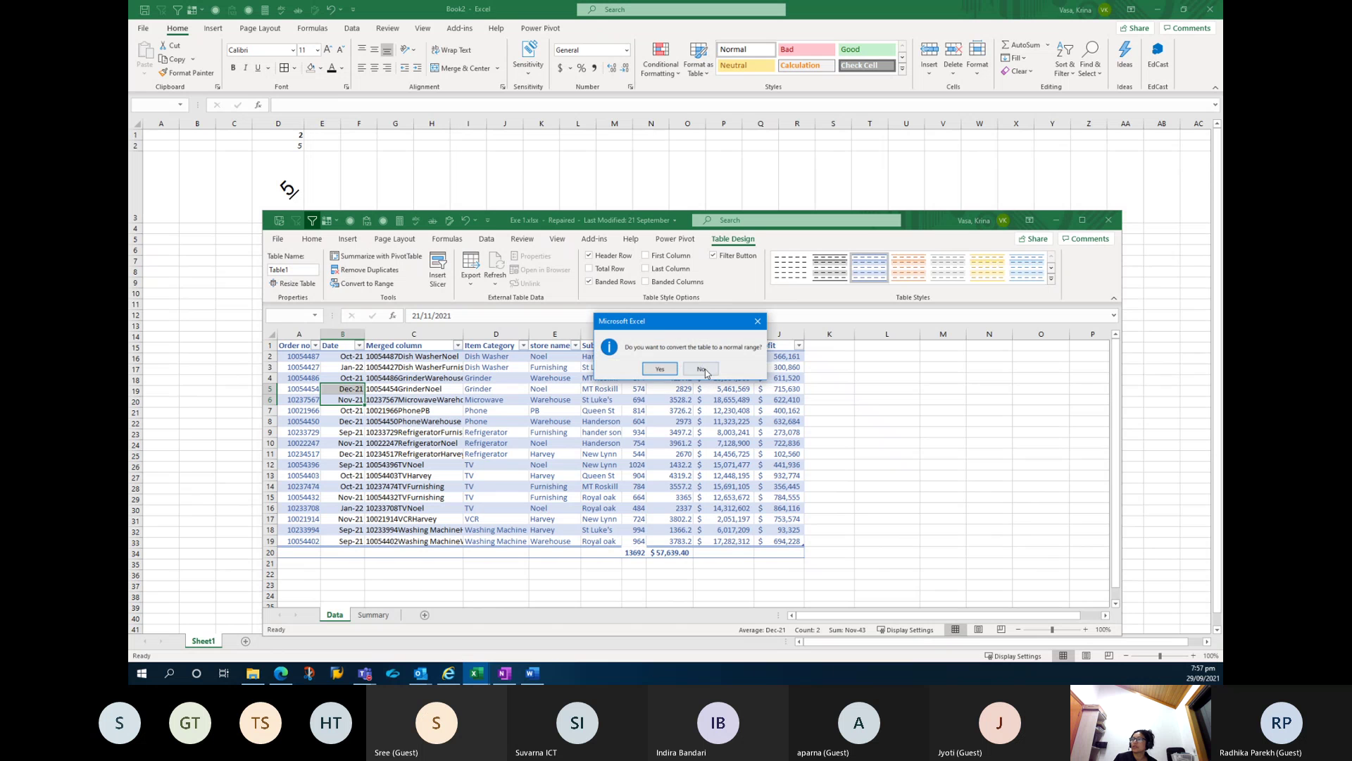
{"action": "left_click", "coordinate": [661, 369]}
{"action": "left_click", "coordinate": [576, 422]}
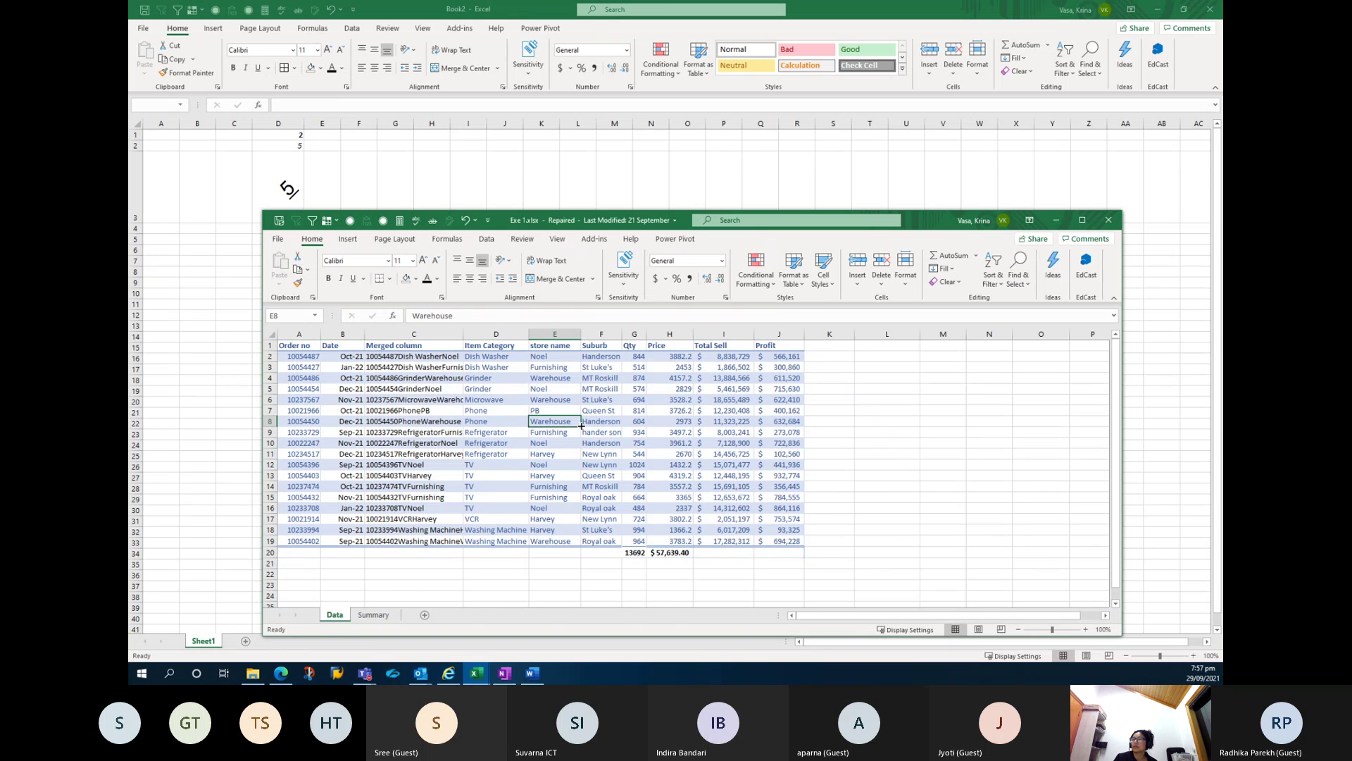
{"action": "left_click", "coordinate": [303, 345]}
{"action": "left_click", "coordinate": [493, 443]}
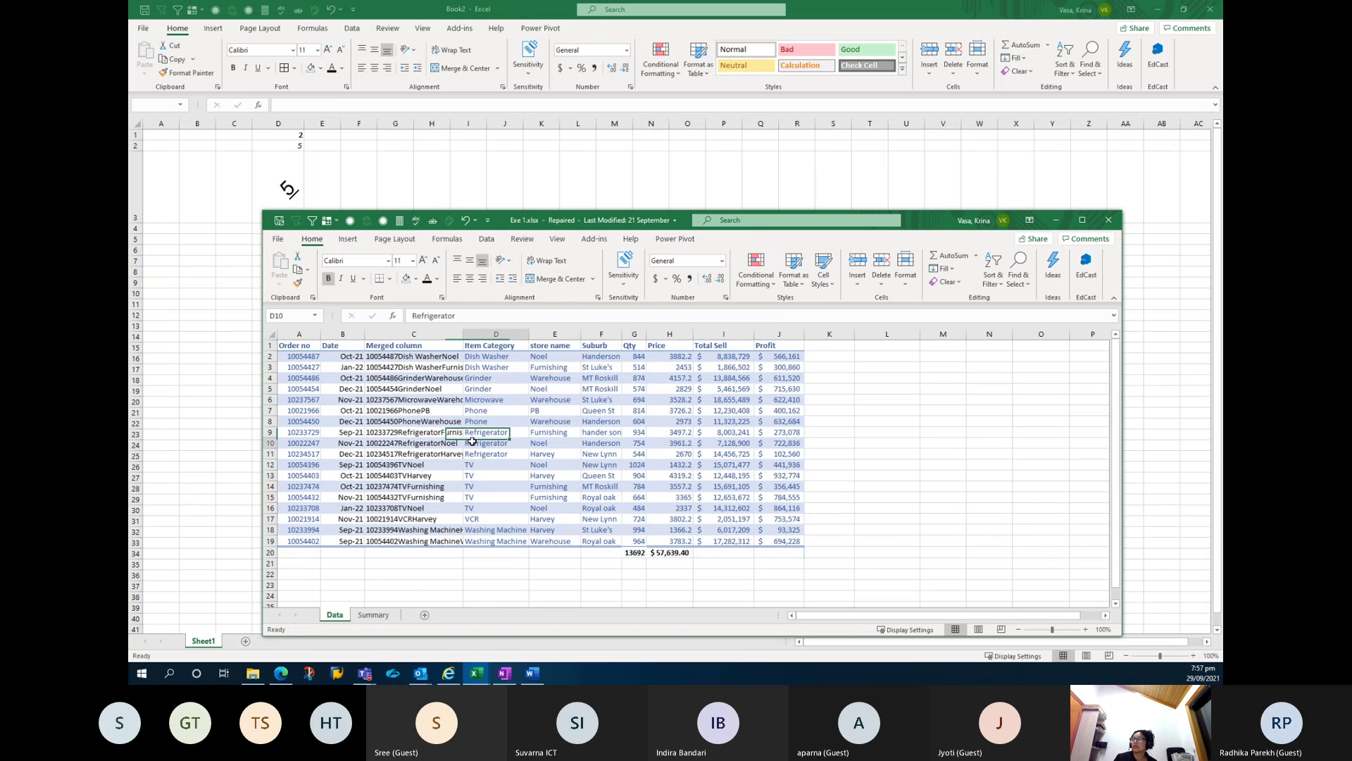
{"action": "left_click", "coordinate": [635, 454]}
Strip the leftover table formatting from A1:J20 by removing fill, borders and bold and making the text black, and maximize the workbook window.
{"action": "left_click_drag", "start_coordinate": [292, 345], "coordinate": [792, 547]}
{"action": "left_click", "coordinate": [407, 279]}
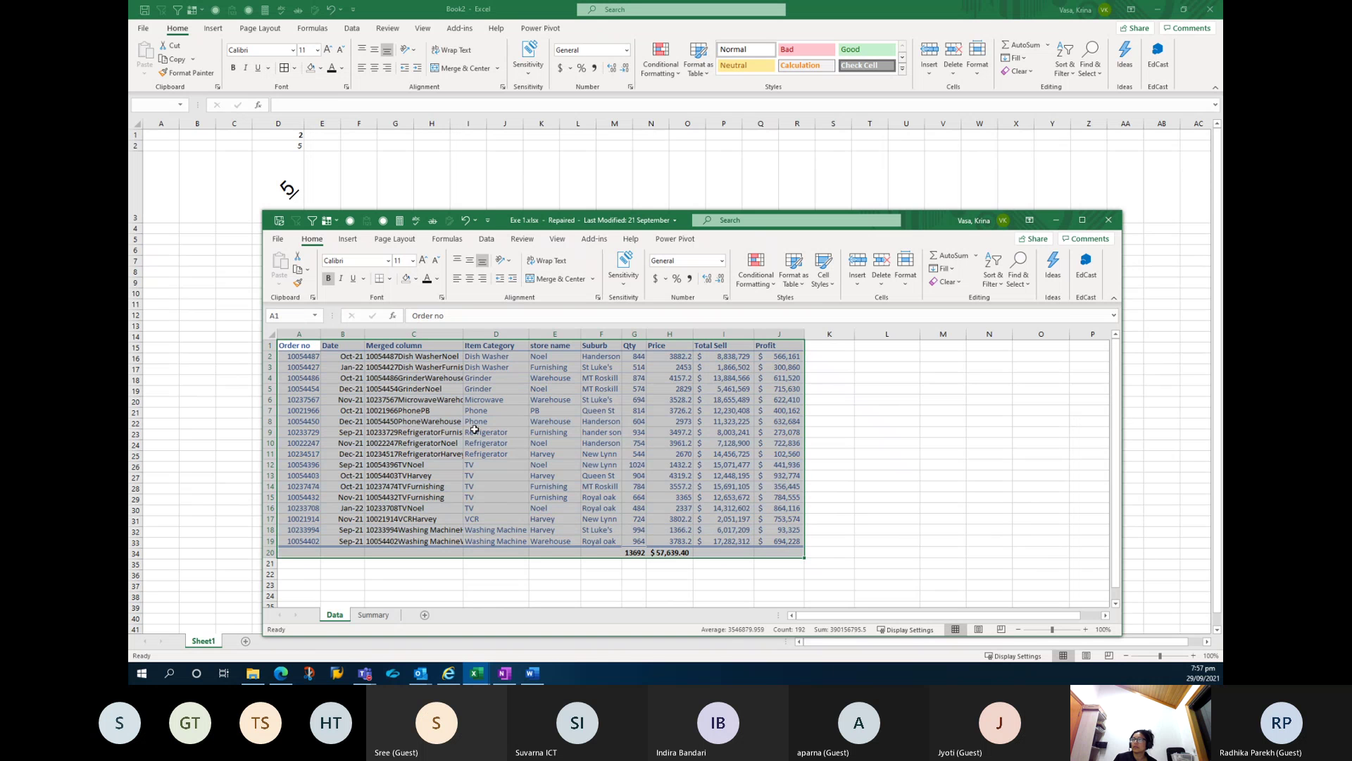
{"action": "left_click", "coordinate": [427, 280]}
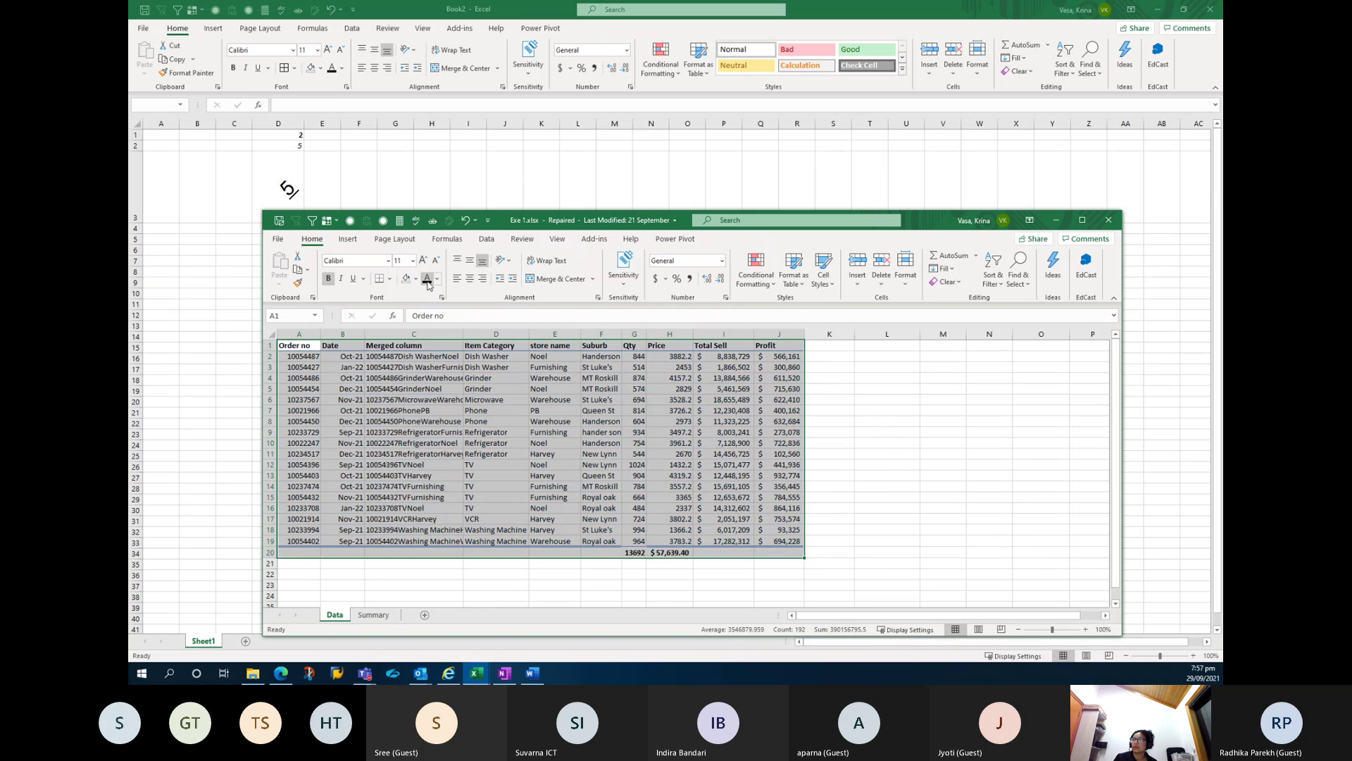
{"action": "left_click", "coordinate": [389, 279]}
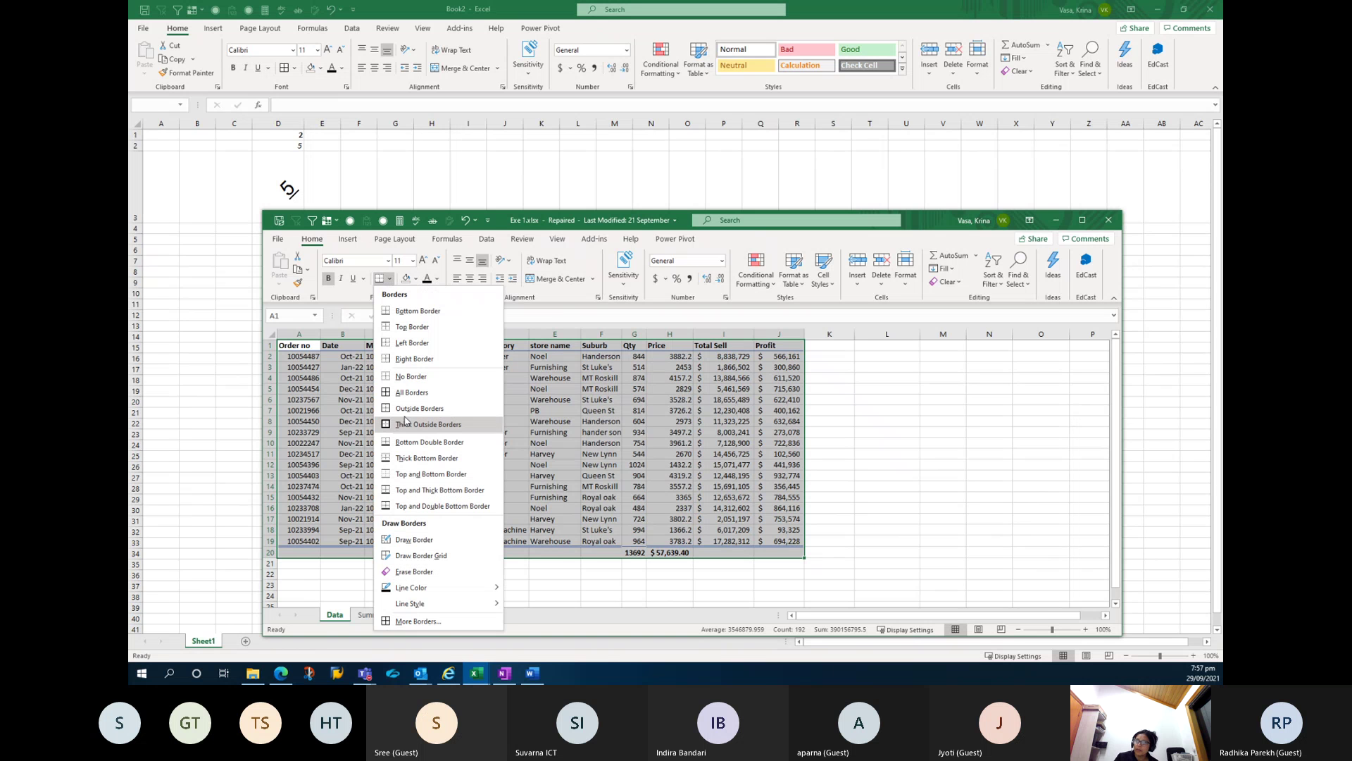
{"action": "left_click", "coordinate": [410, 377]}
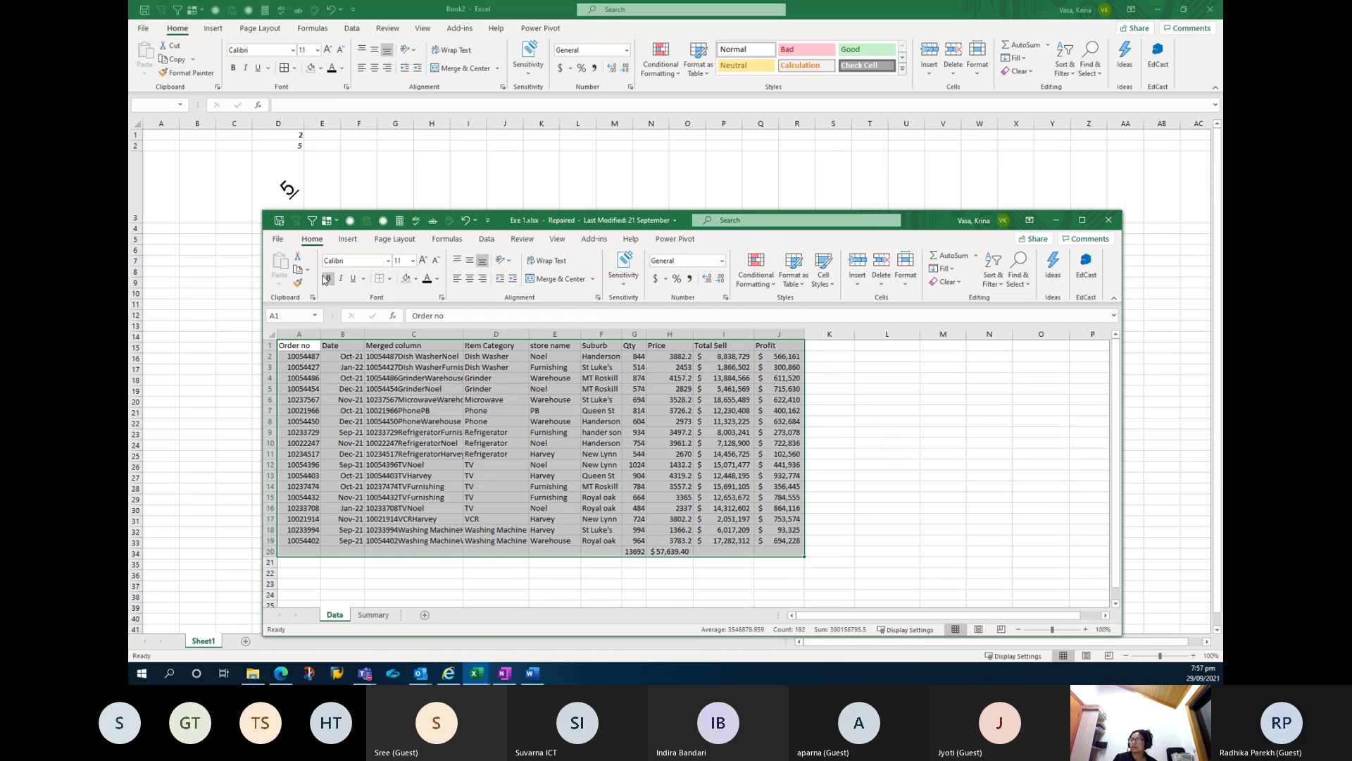
{"action": "left_click", "coordinate": [489, 413]}
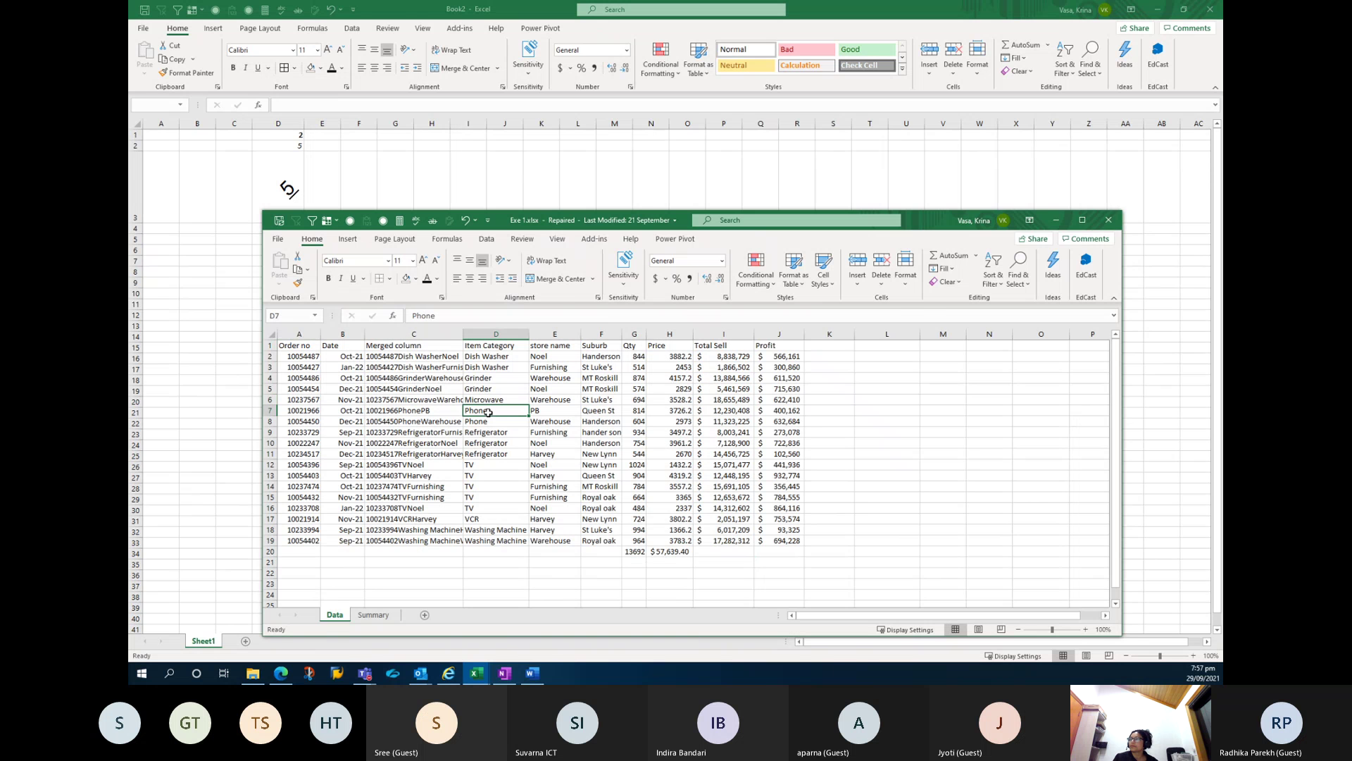
{"action": "double_click", "coordinate": [625, 221]}
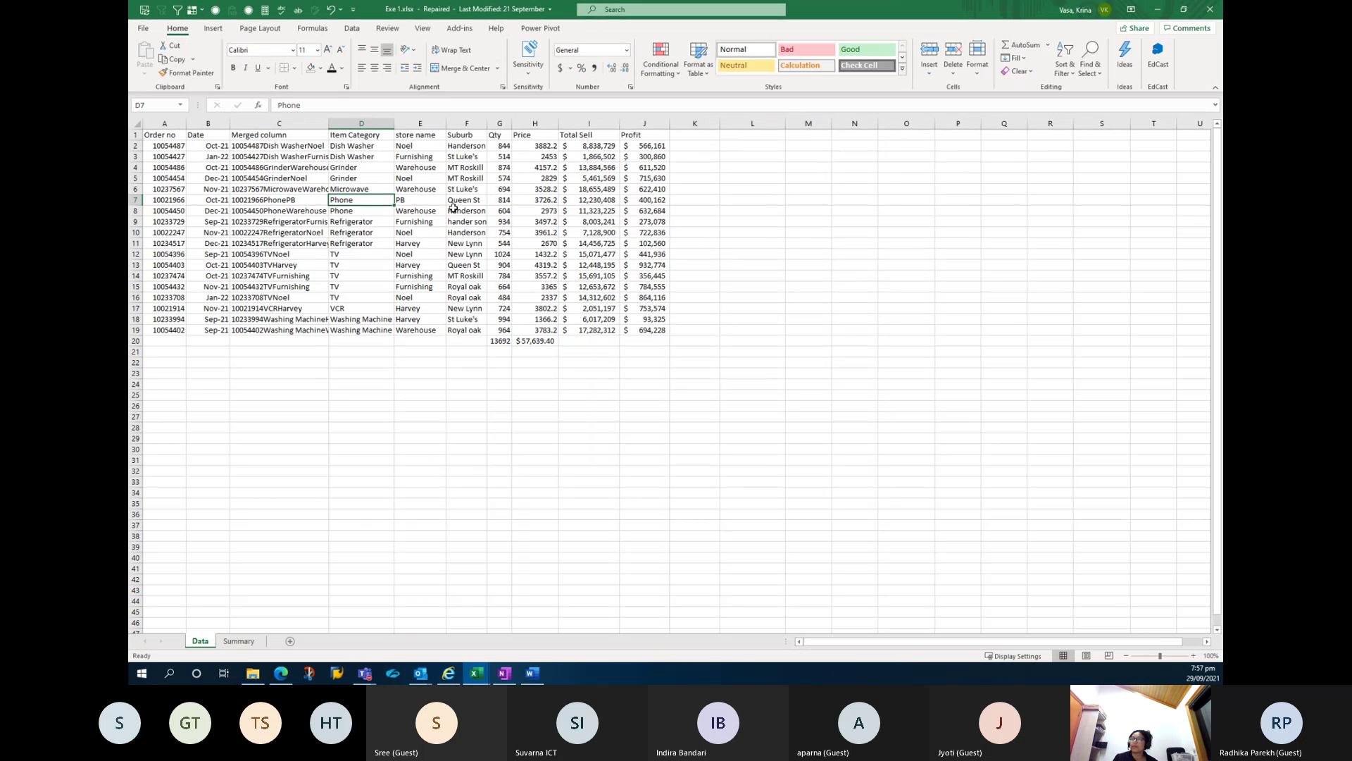
Replace every occurrence of Warehouse on the Data sheet with The Warehouse LTD.
{"action": "left_click", "coordinate": [437, 189]}
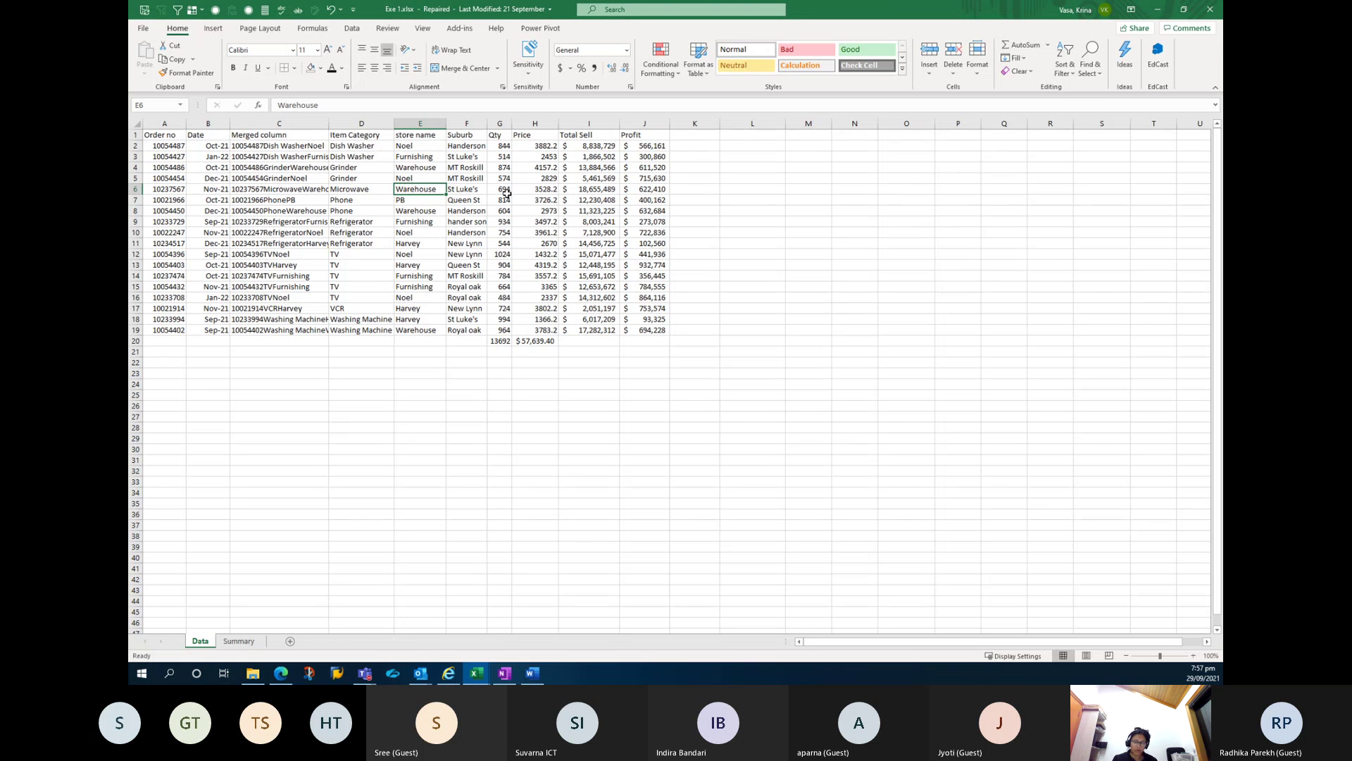
{"action": "key", "text": "ctrl+f"}
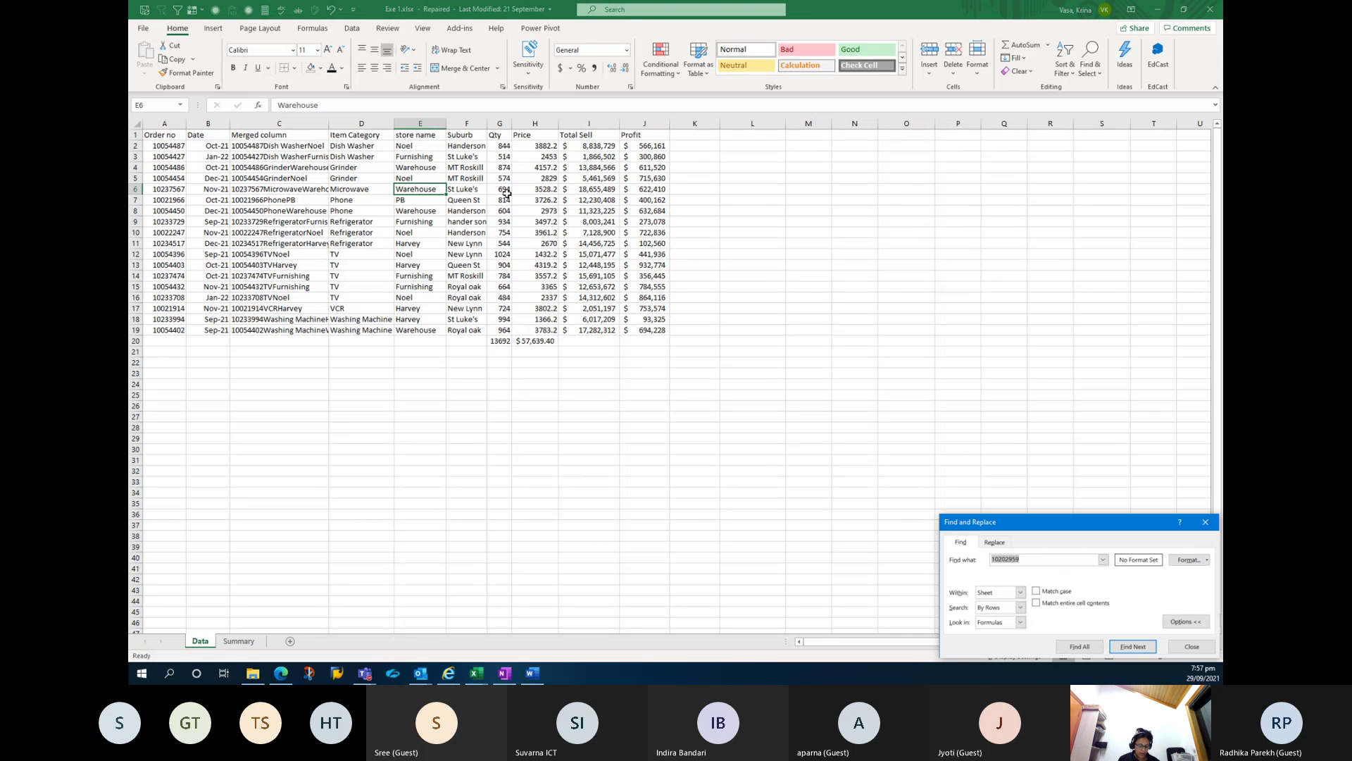
{"action": "type", "text": "Warehouse"}
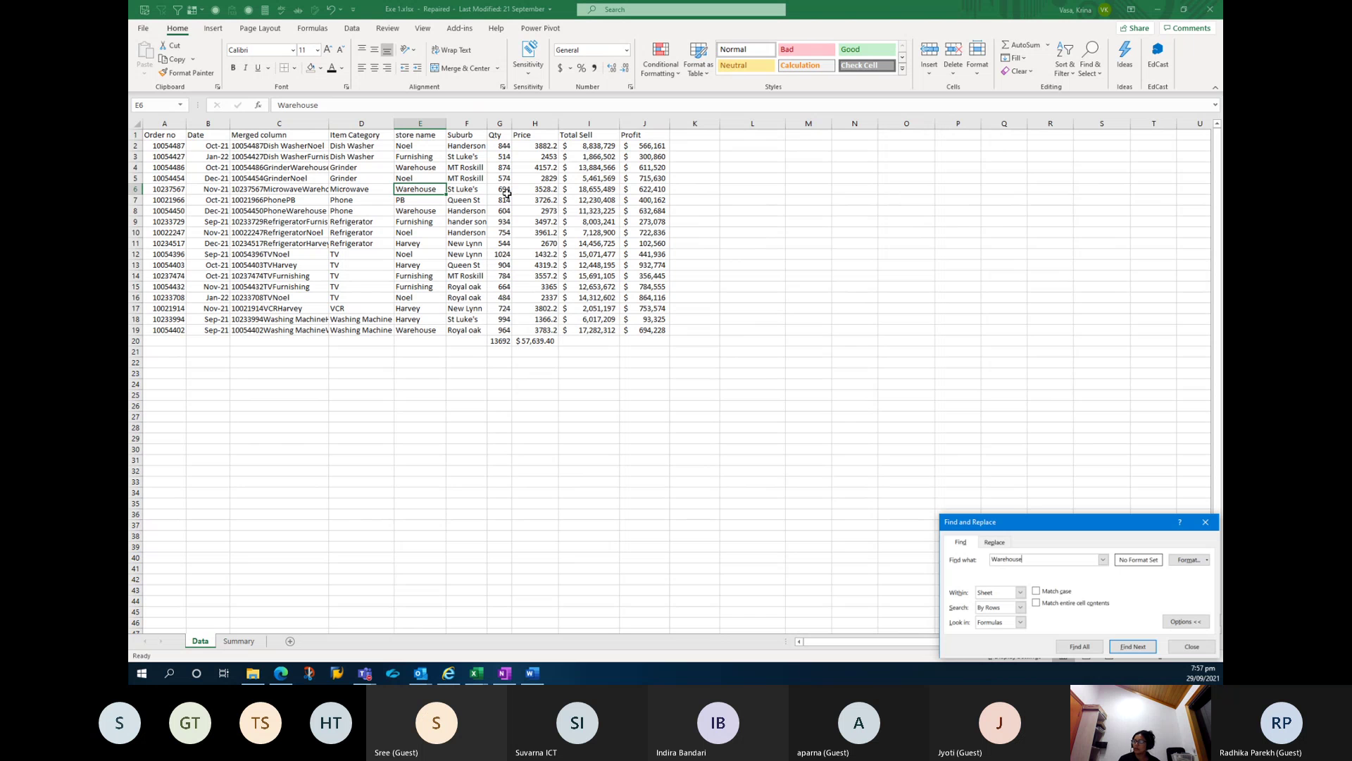
{"action": "left_click", "coordinate": [995, 542]}
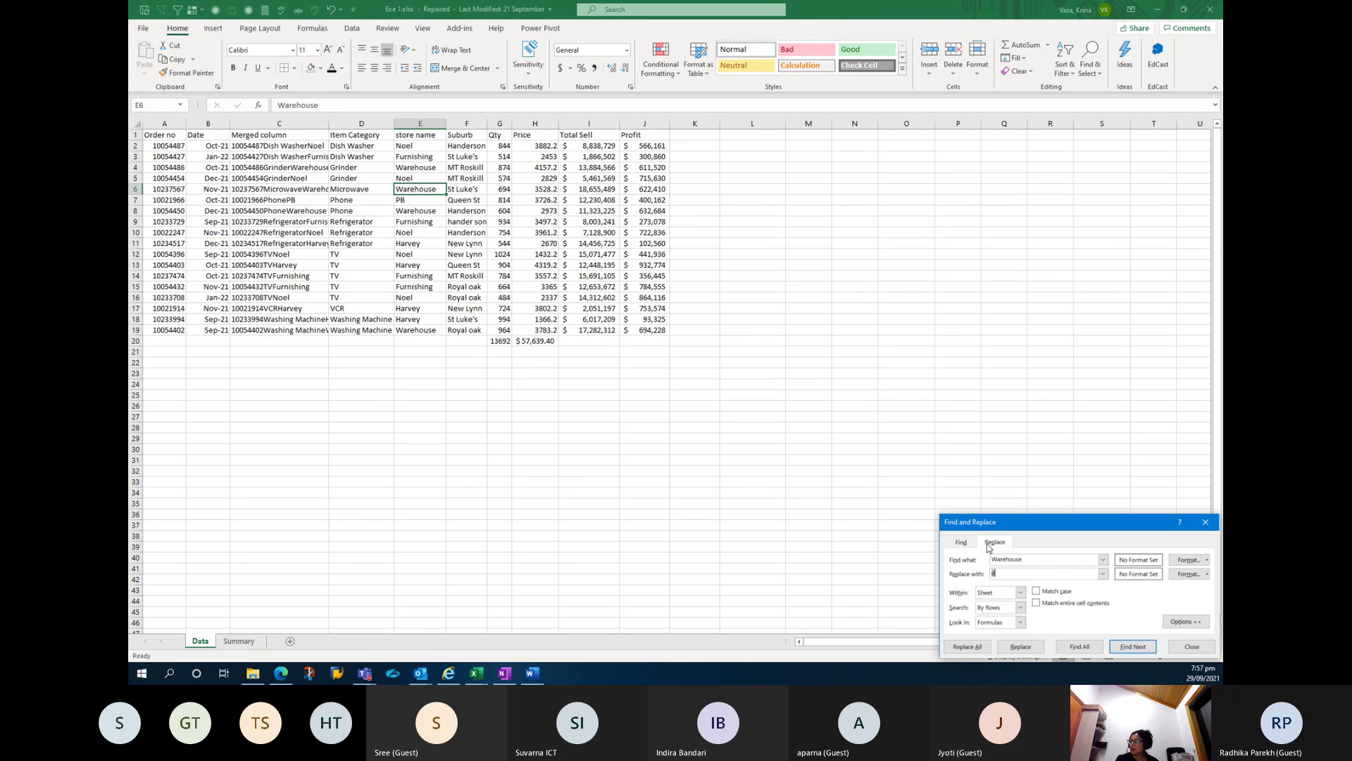
{"action": "type", "text": "W"}
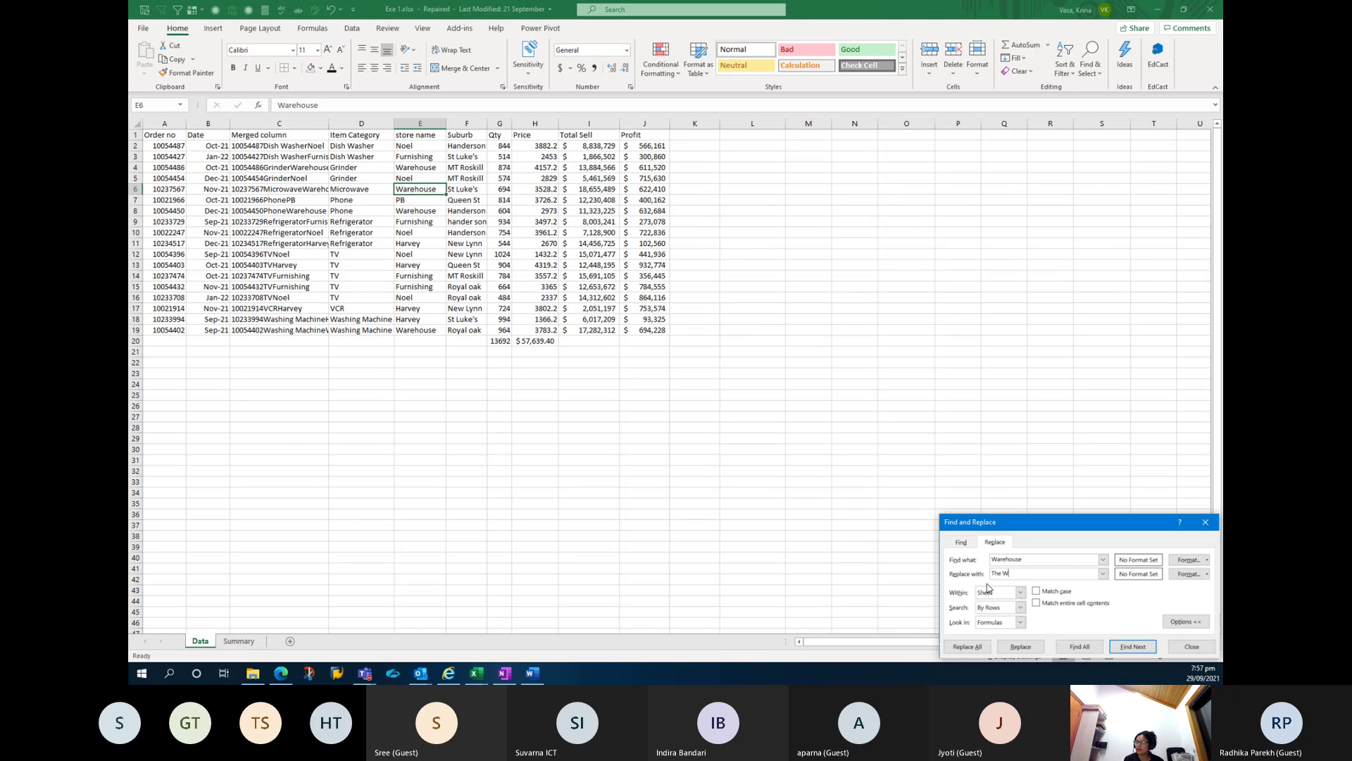
{"action": "type", "text": "arehouse LTD"}
{"action": "left_click", "coordinate": [960, 647]}
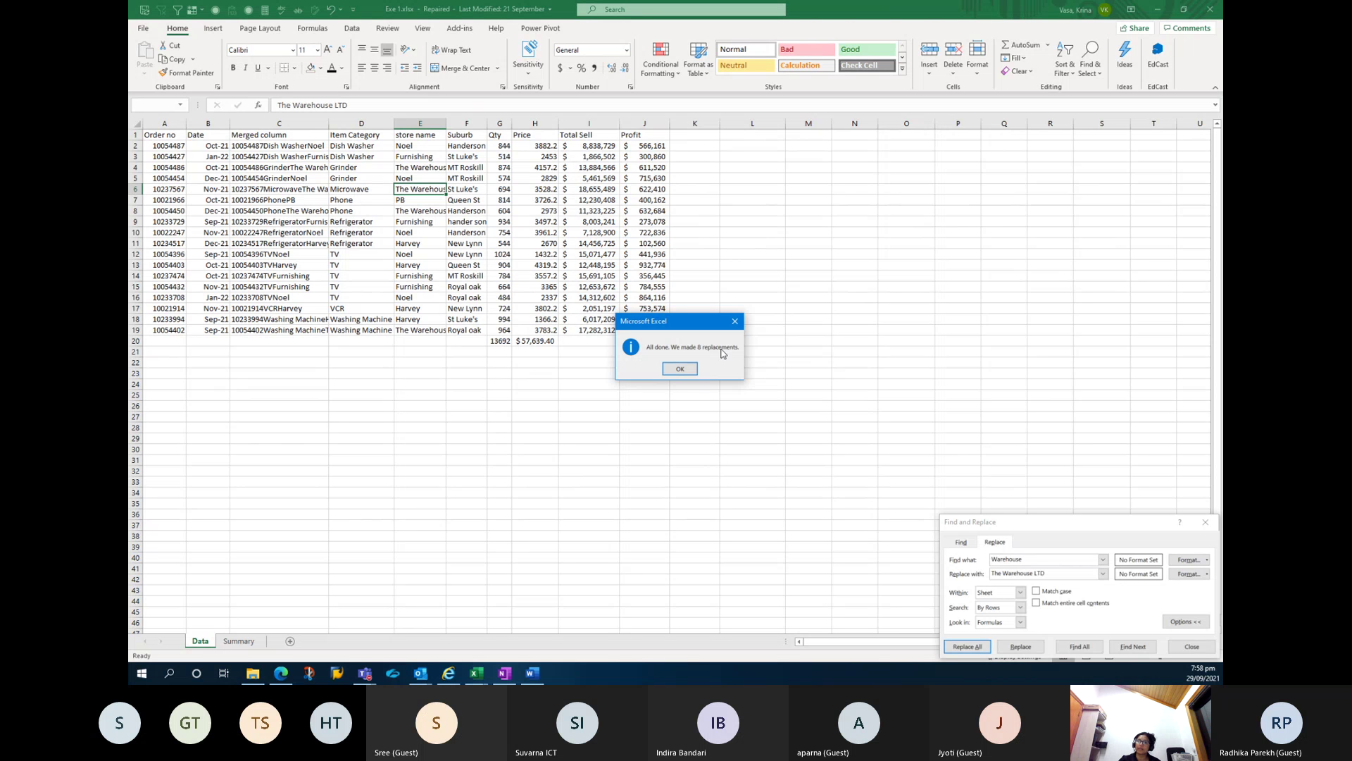
{"action": "left_click", "coordinate": [680, 369]}
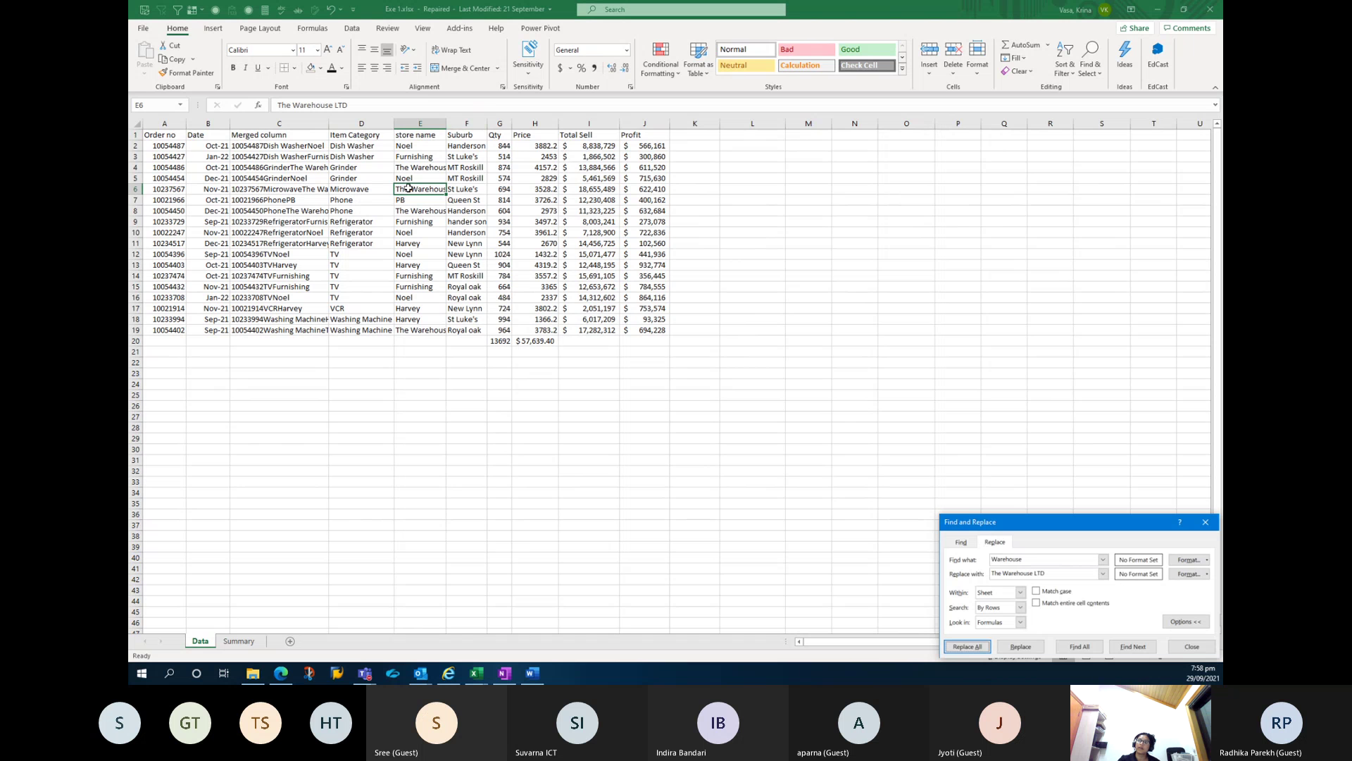
Auto-fit the store name column E so its longest entries are fully displayed.
{"action": "left_click_drag", "start_coordinate": [447, 123], "coordinate": [458, 328]}
{"action": "double_click", "coordinate": [446, 119]}
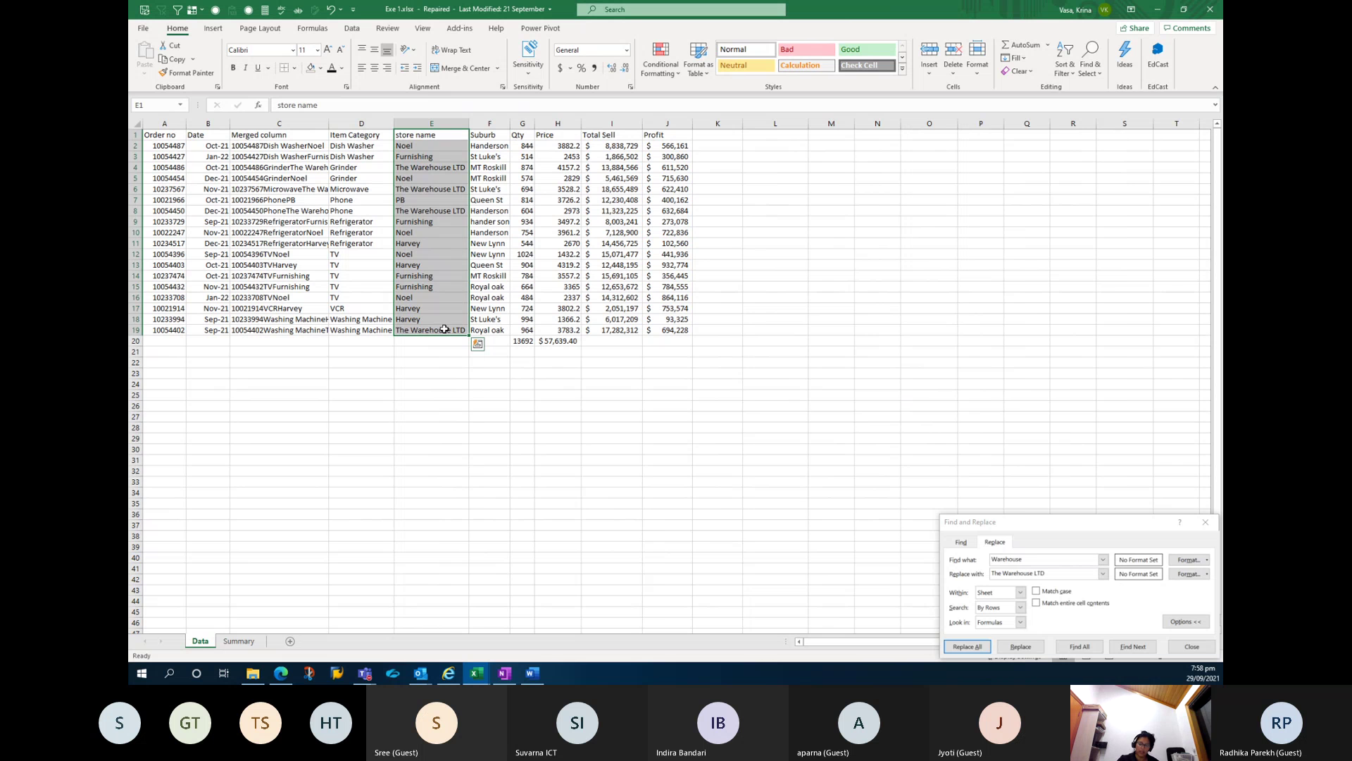
{"action": "key", "text": "ctrl+z"}
{"action": "left_click", "coordinate": [402, 189]}
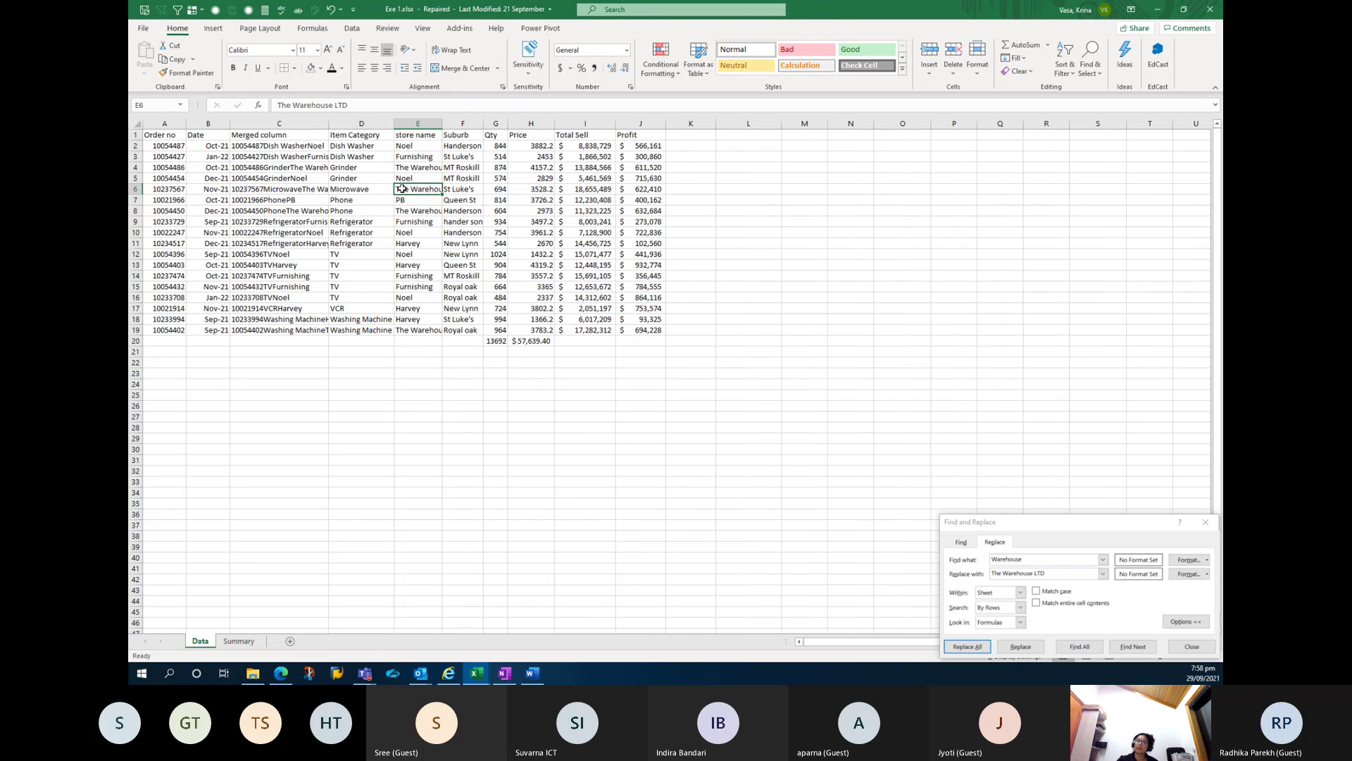
{"action": "double_click", "coordinate": [442, 123]}
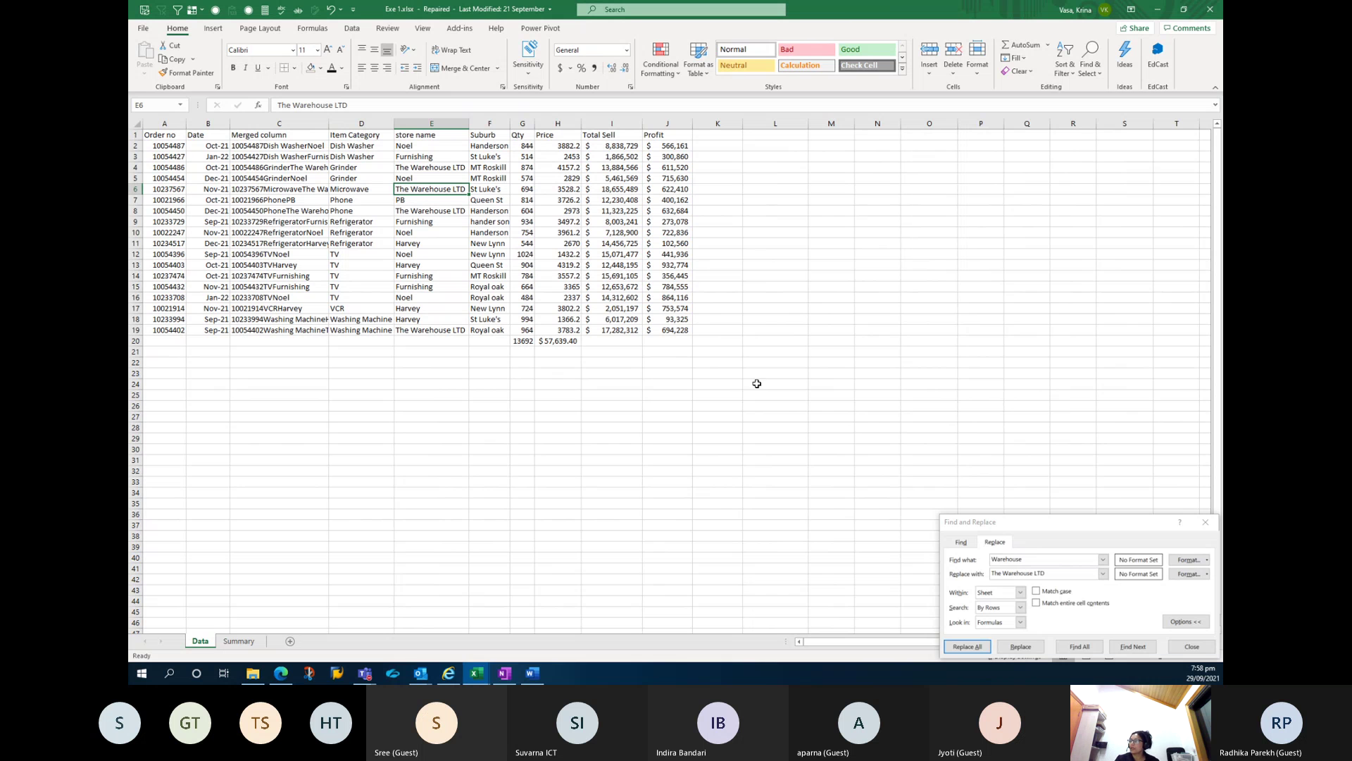
Search the Data sheet for mt roskill, going to the next match and listing all matches.
{"action": "left_click_drag", "start_coordinate": [1021, 522], "coordinate": [899, 283]}
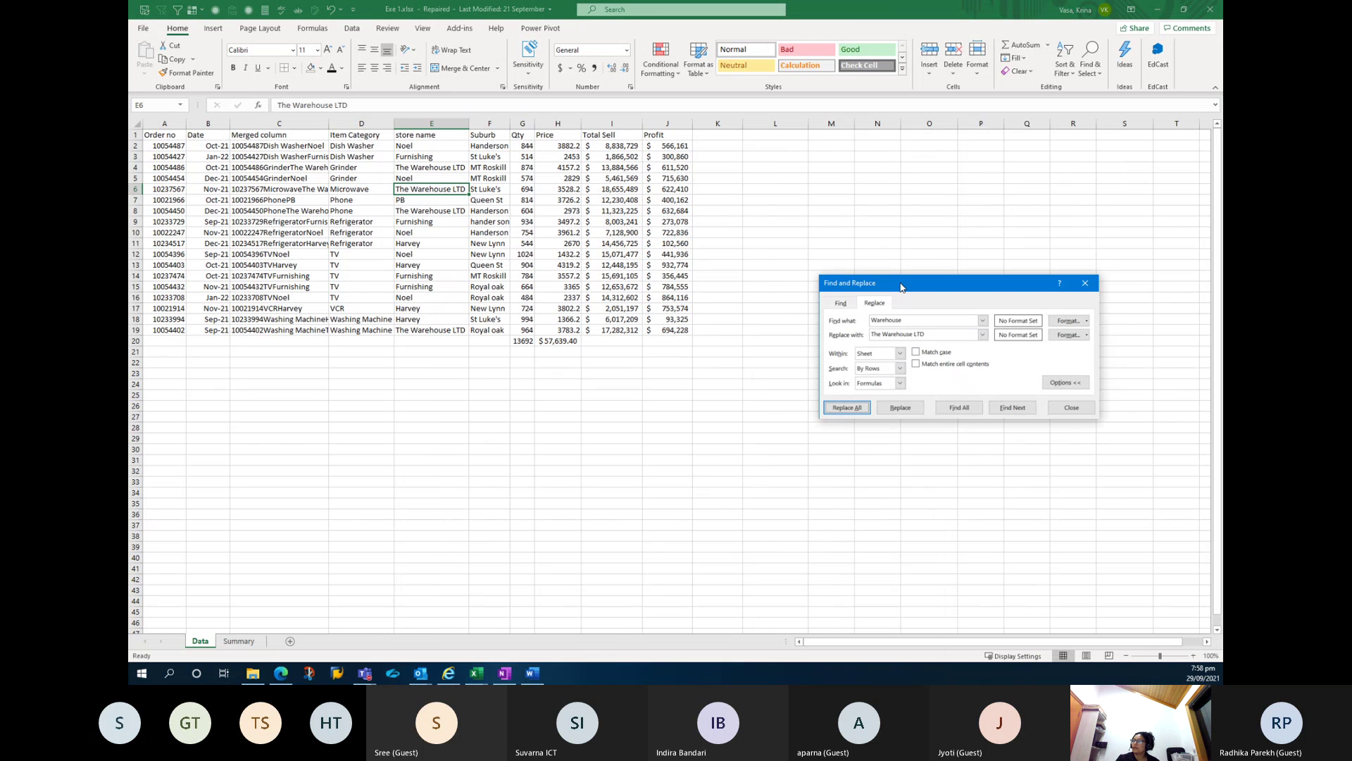
{"action": "left_click", "coordinate": [843, 303]}
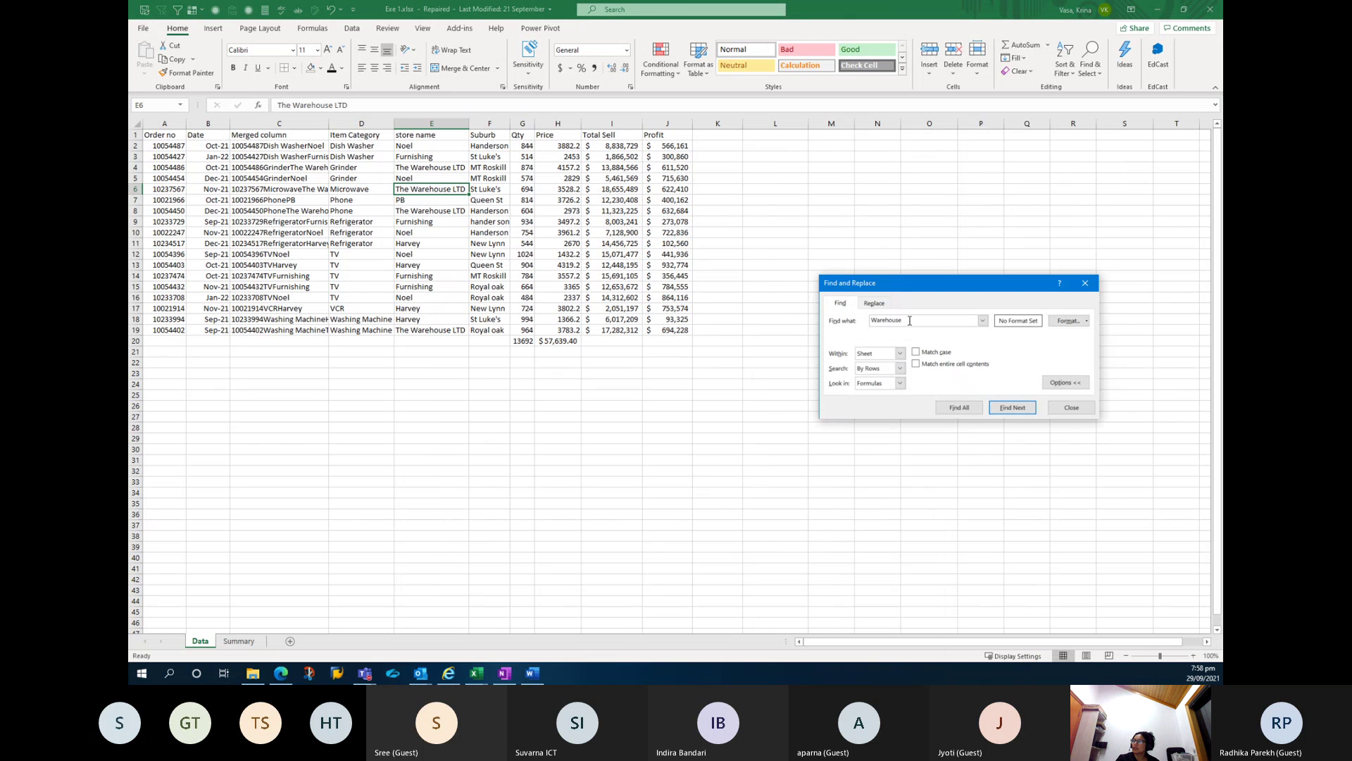
{"action": "left_click_drag", "start_coordinate": [906, 321], "coordinate": [854, 321]}
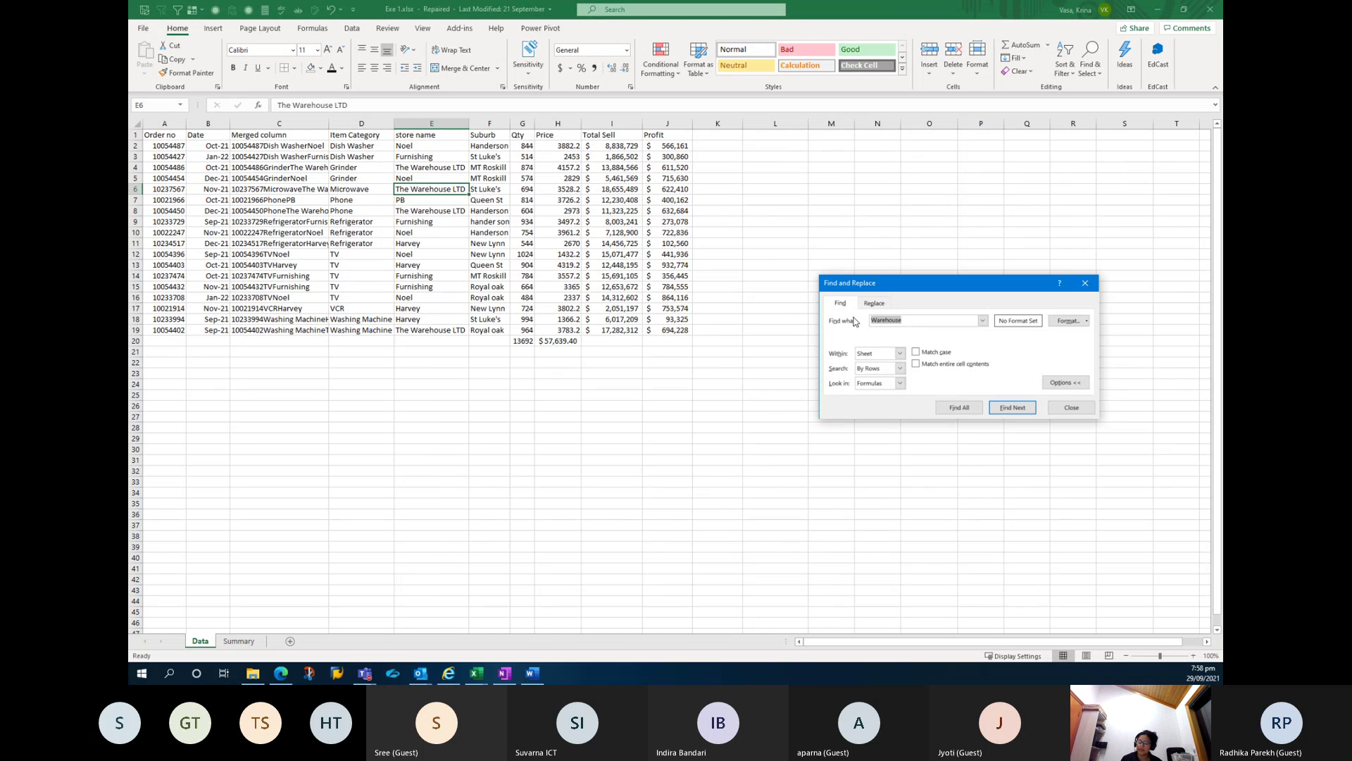
{"action": "type", "text": "M"}
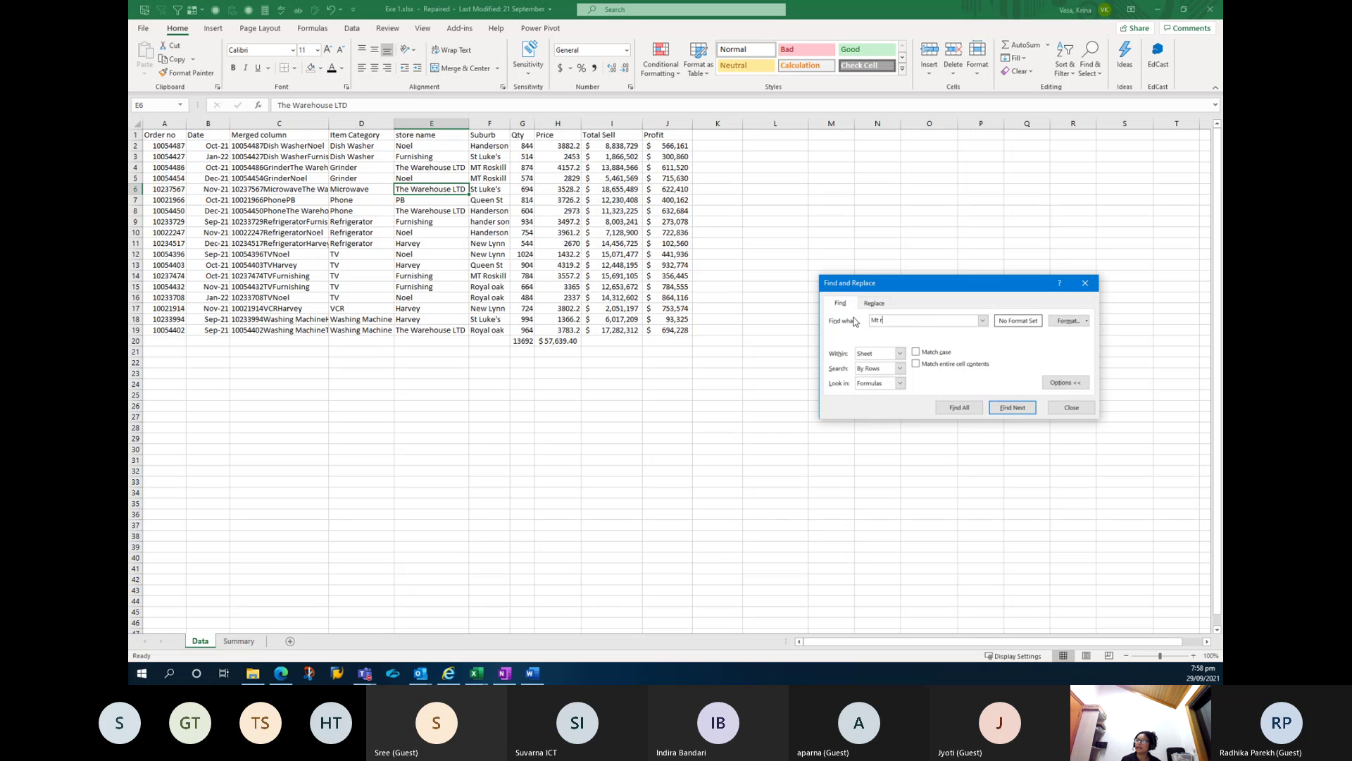
{"action": "key", "text": "BackSpace"}
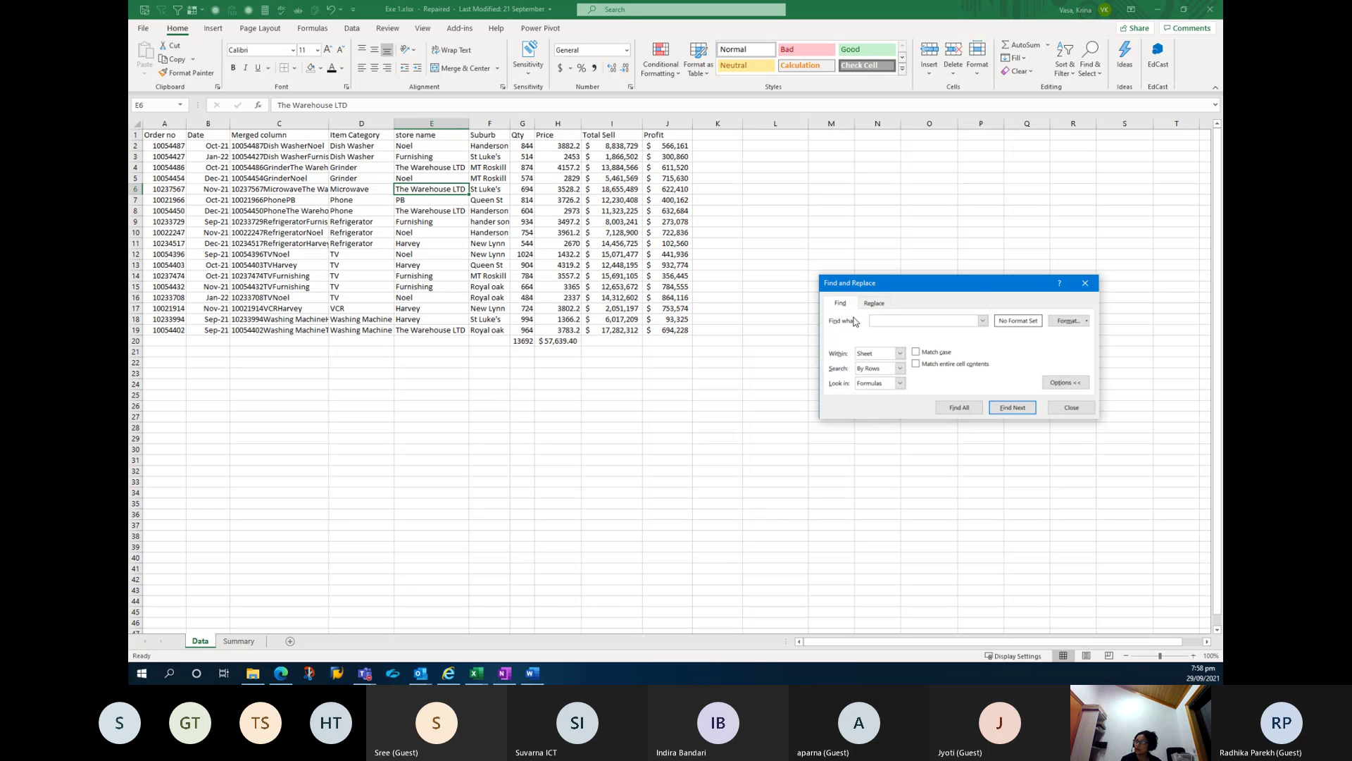
{"action": "type", "text": "mt roskill"}
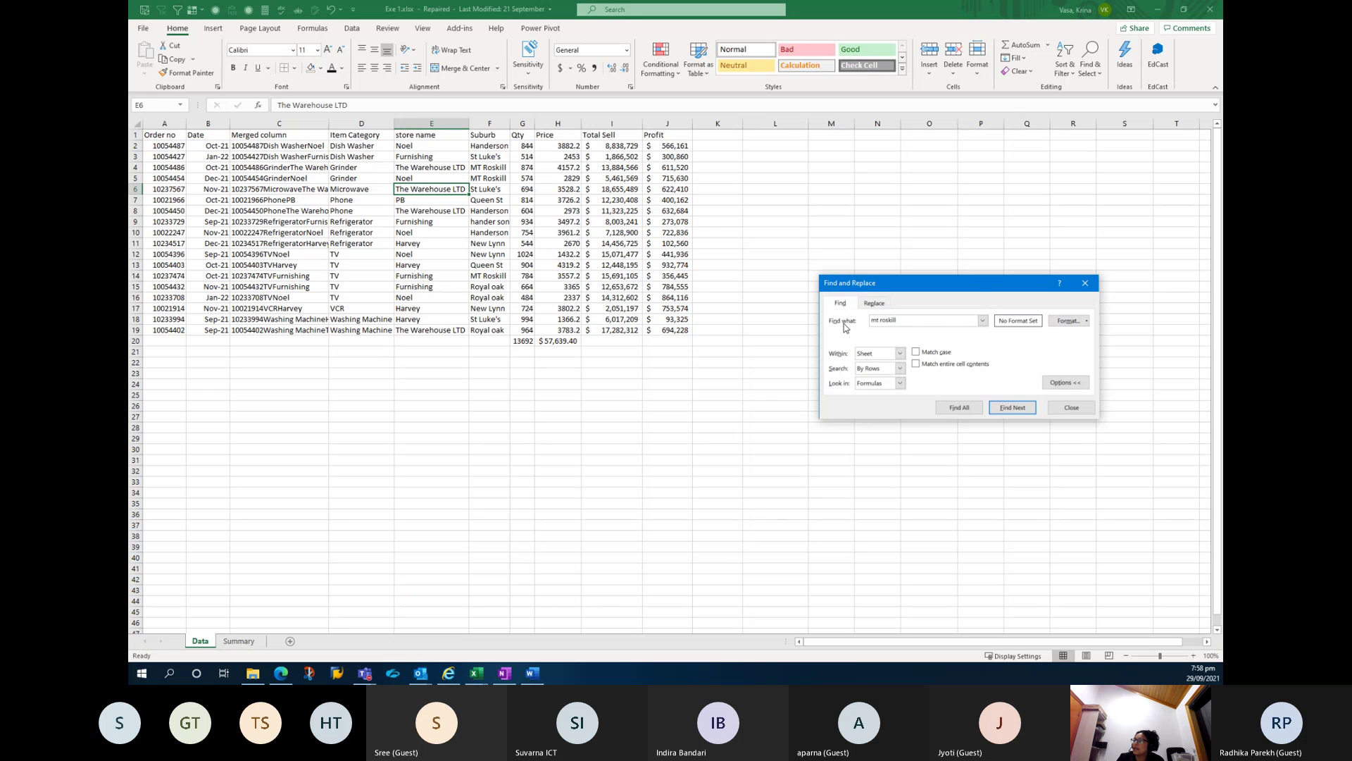
{"action": "left_click", "coordinate": [1007, 409]}
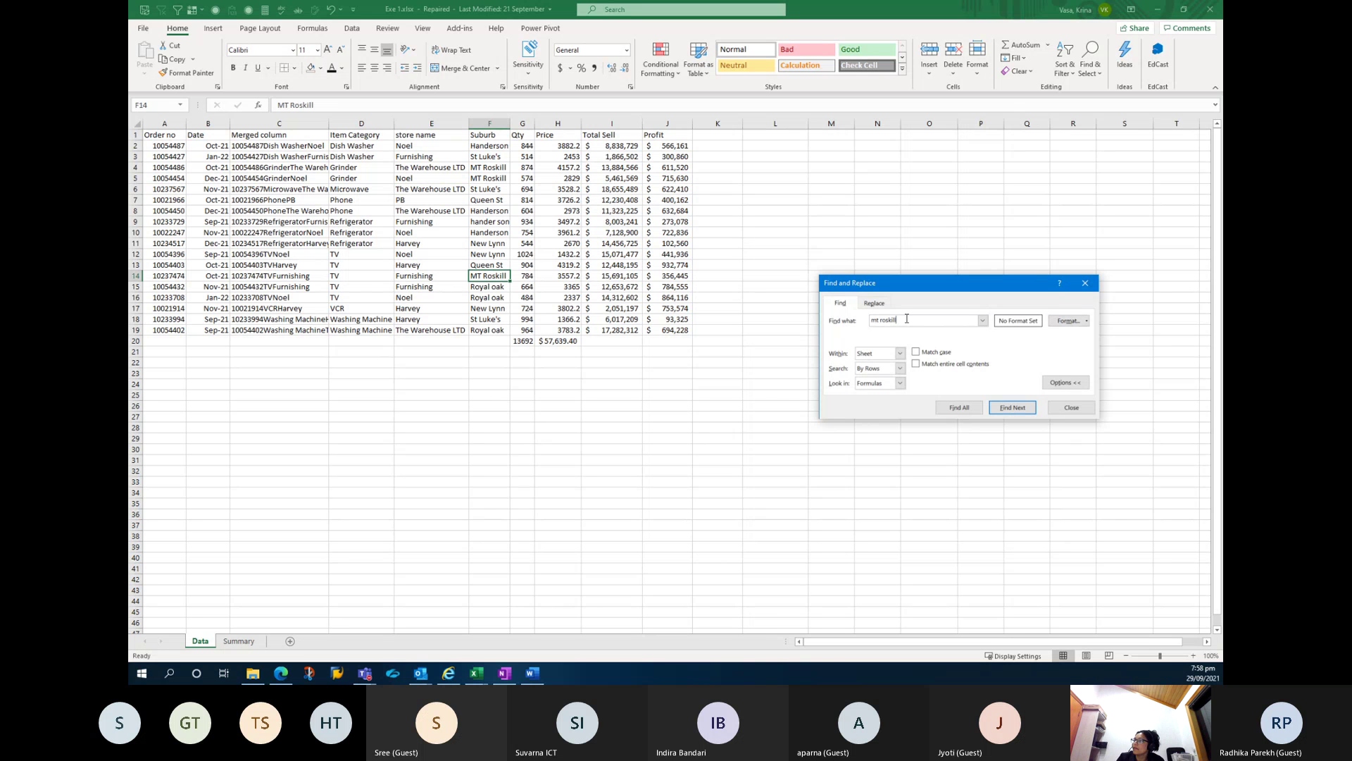
{"action": "left_click", "coordinate": [960, 407]}
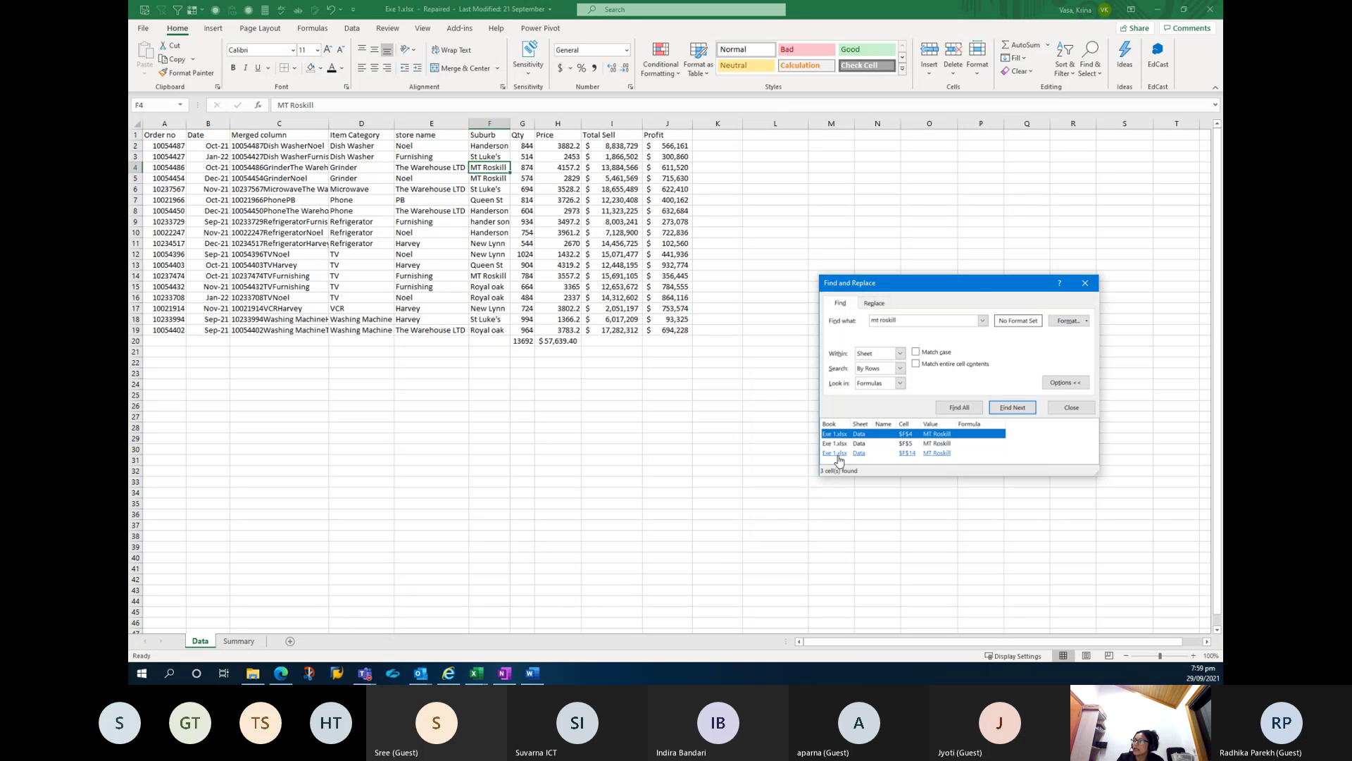
Go through the listed matches in cells F4, F5 and F14, and close the Find and Replace dialog.
{"action": "left_click", "coordinate": [909, 453]}
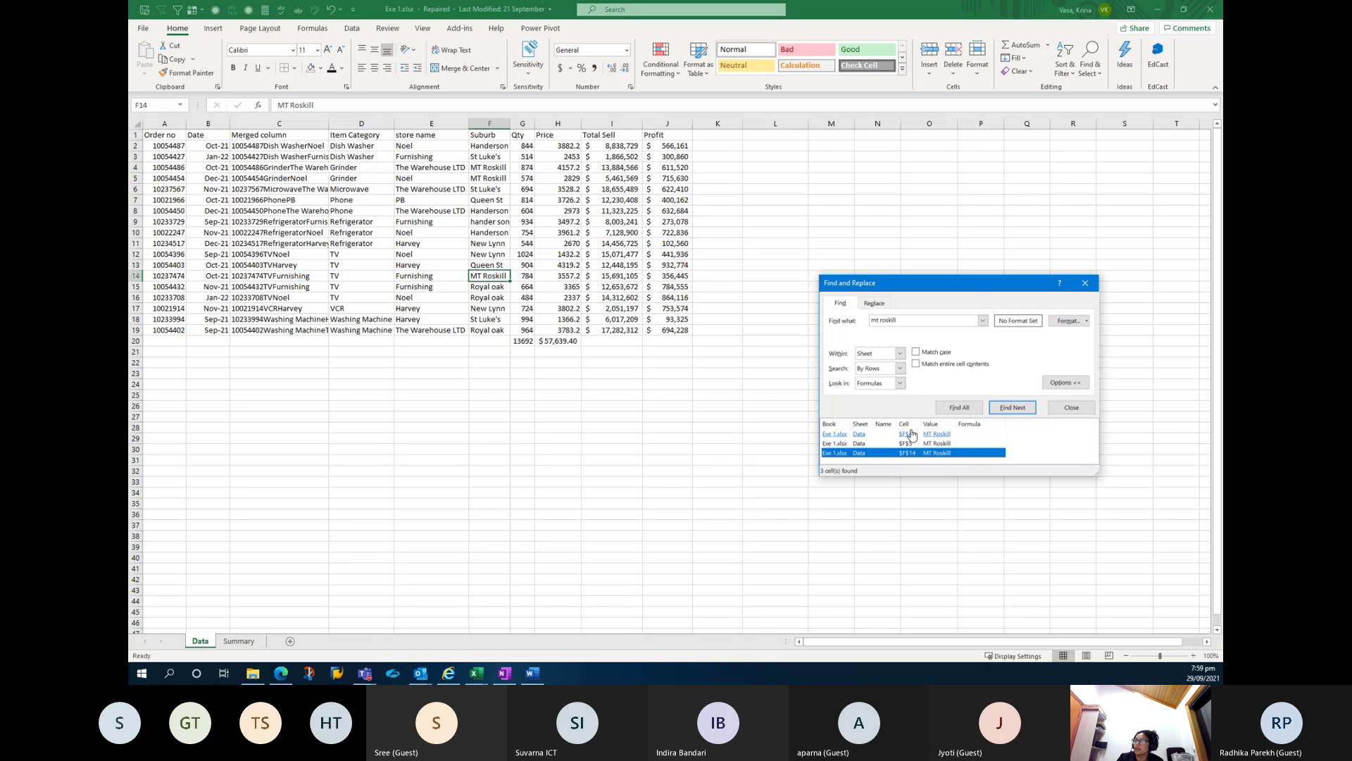
{"action": "left_click", "coordinate": [909, 443]}
{"action": "left_click", "coordinate": [905, 434]}
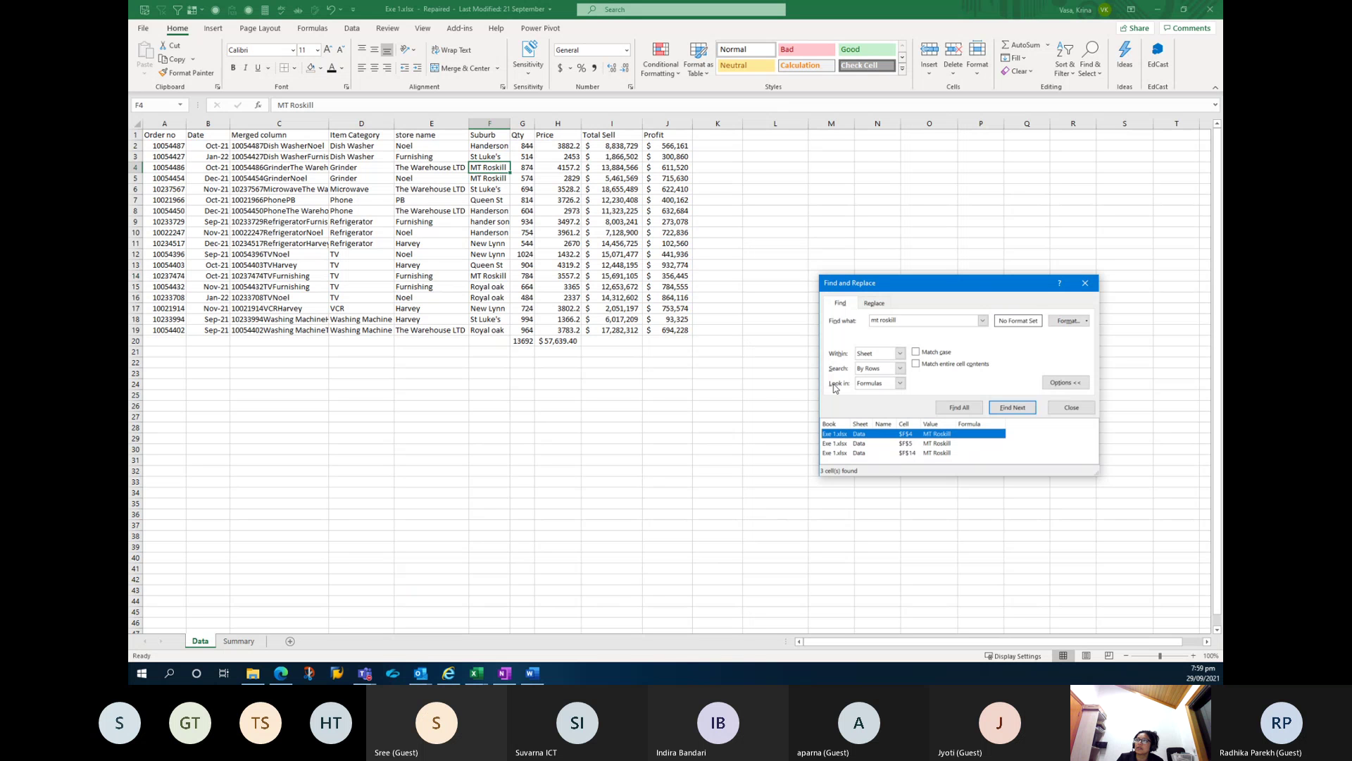
{"action": "left_click", "coordinate": [906, 444]}
{"action": "left_click", "coordinate": [907, 452]}
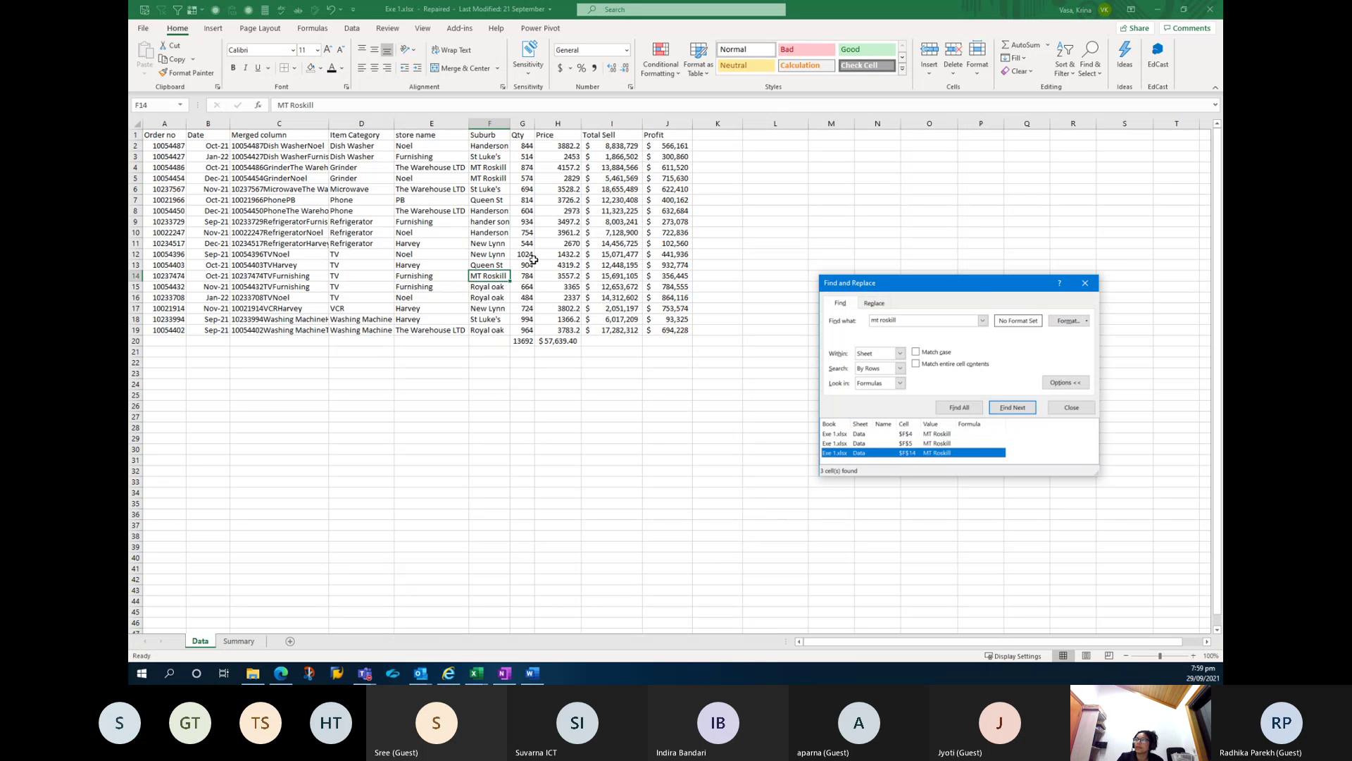
{"action": "left_click", "coordinate": [983, 321]}
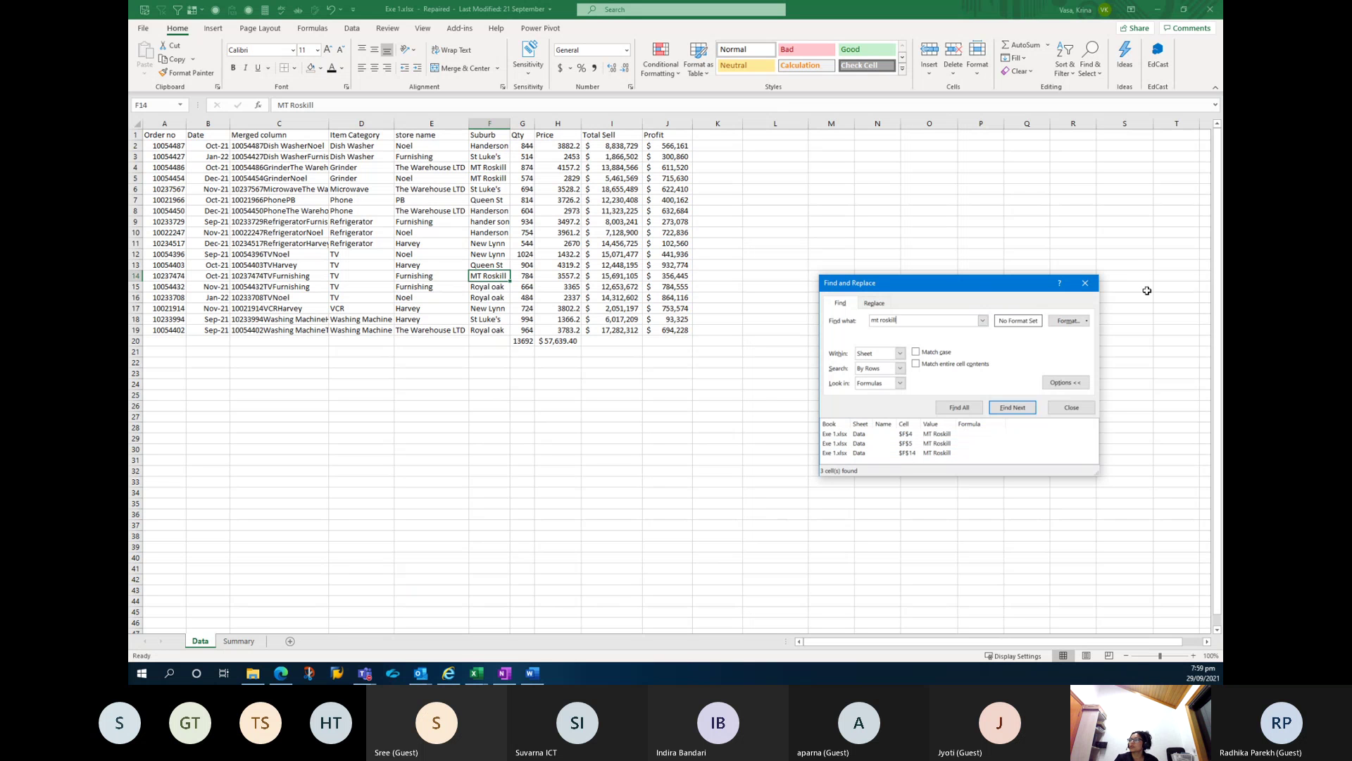
{"action": "left_click", "coordinate": [1085, 284]}
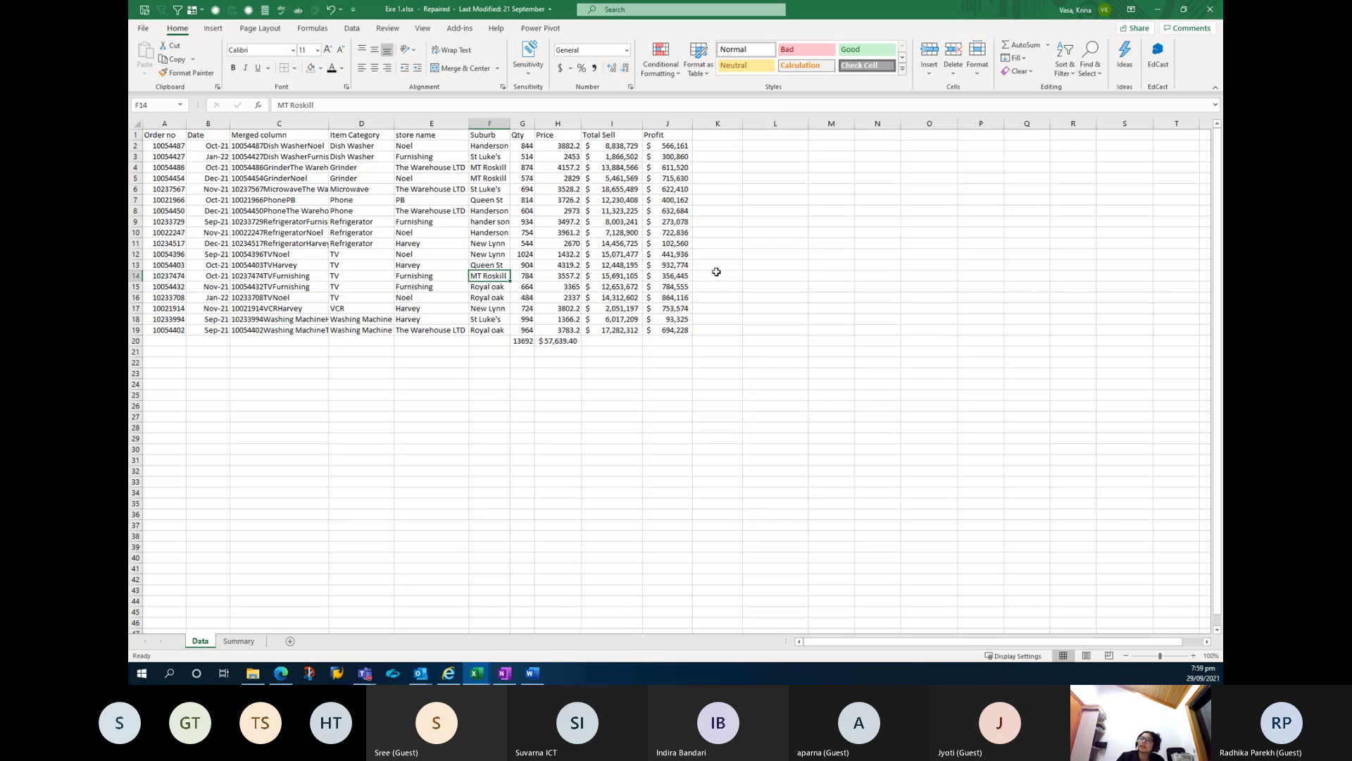
Add filters to the header row of the data range A1:J19.
{"action": "left_click_drag", "start_coordinate": [169, 135], "coordinate": [663, 331]}
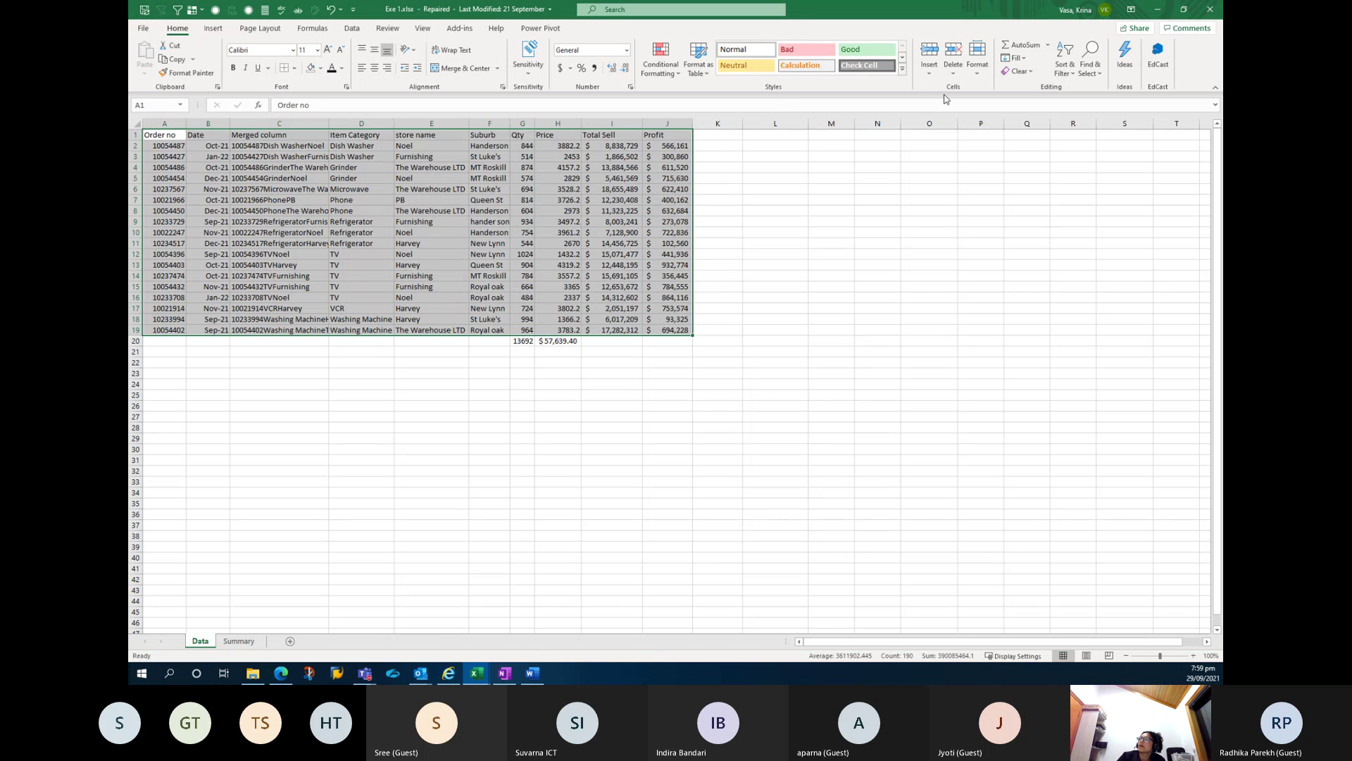
{"action": "left_click", "coordinate": [1072, 73]}
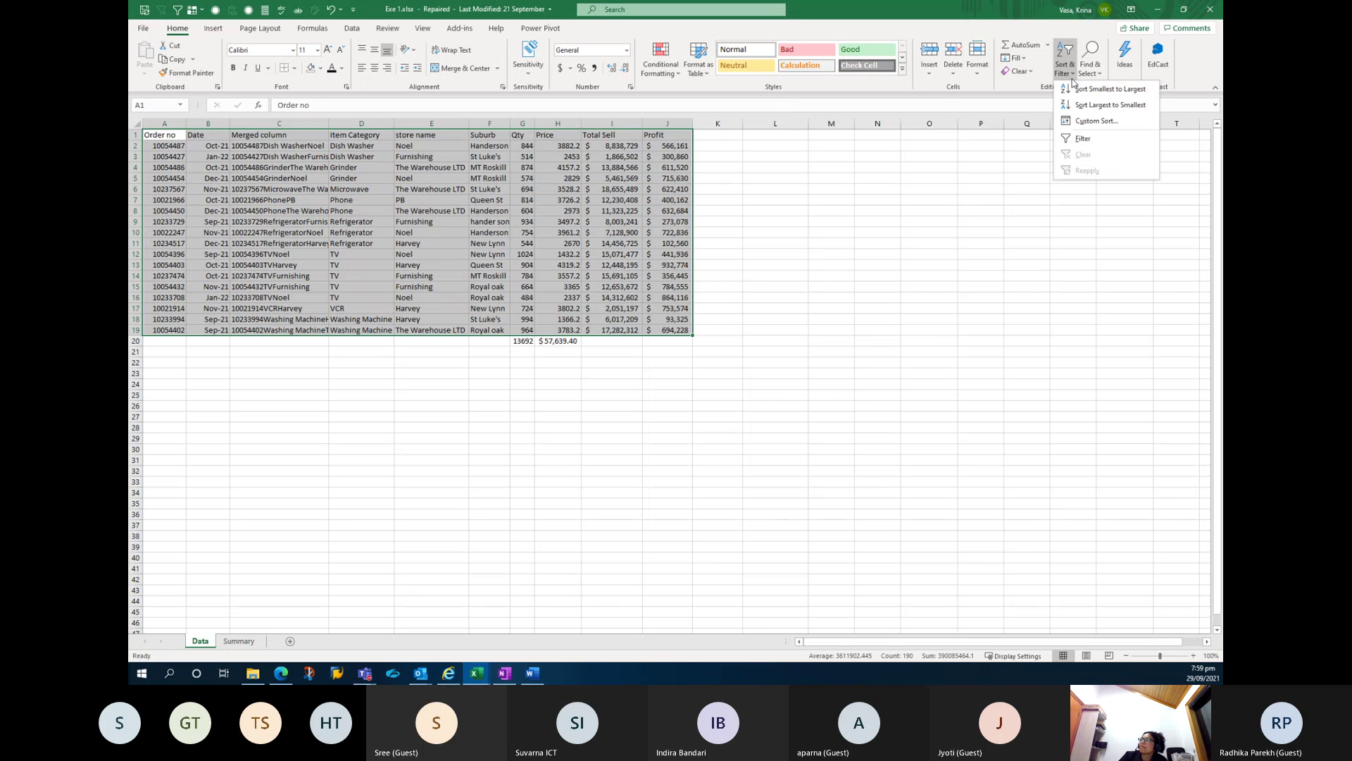
{"action": "left_click", "coordinate": [1068, 141]}
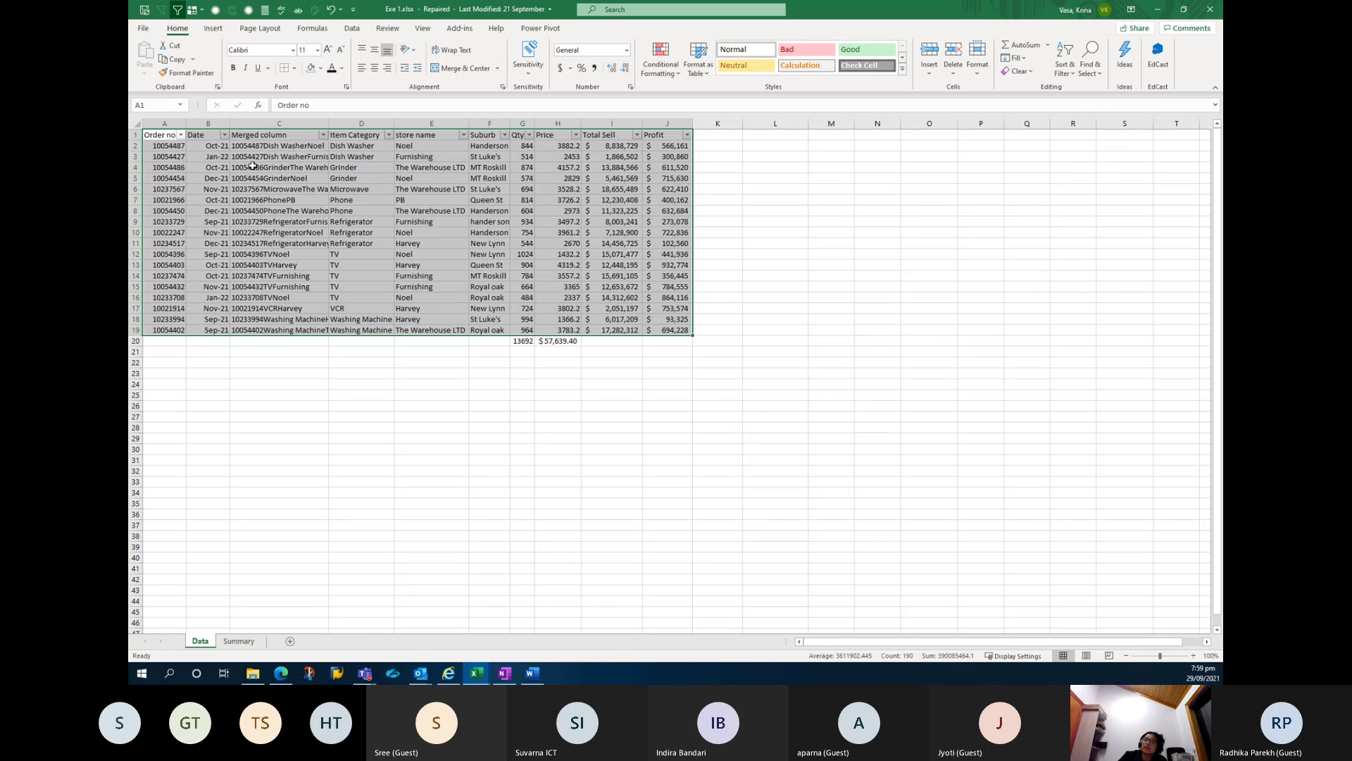
{"action": "left_click", "coordinate": [326, 233]}
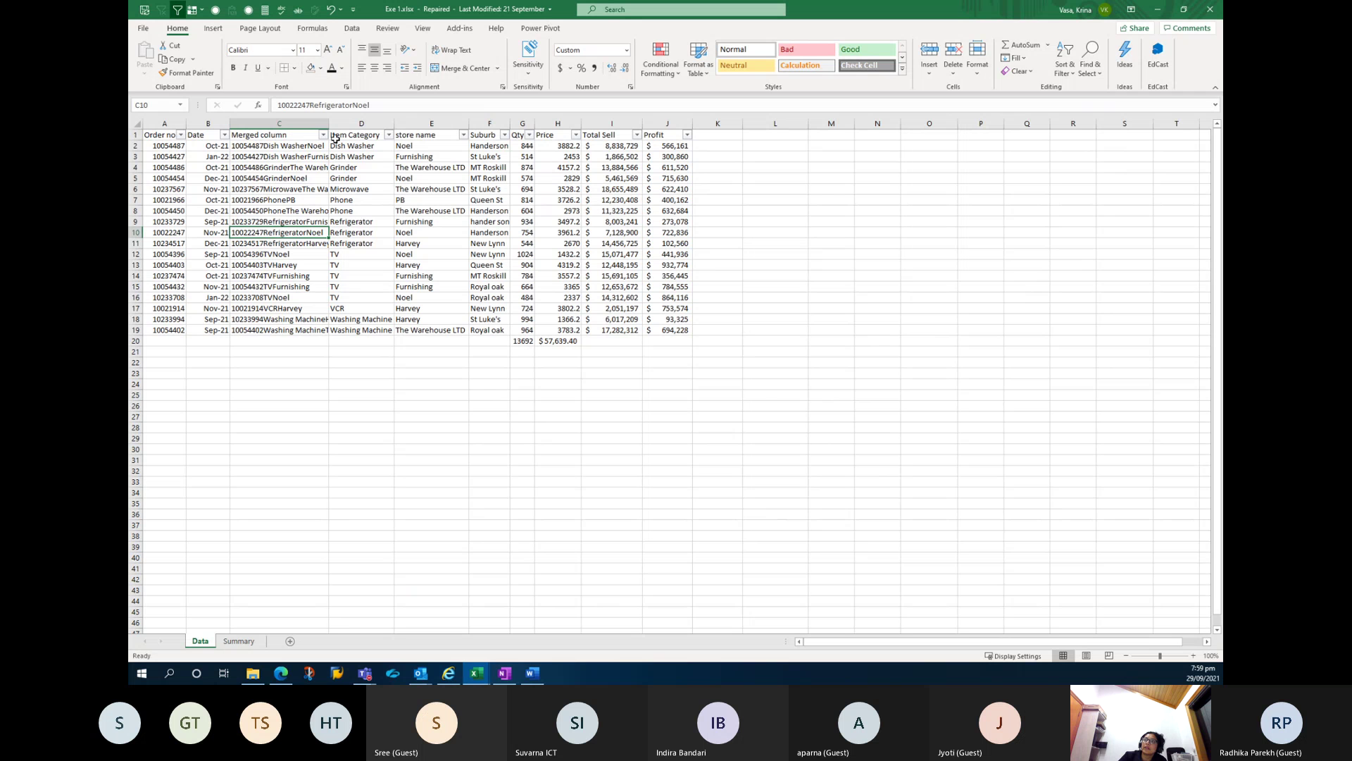
Filter the Item Category column to show only the Dish Washer rows and select the filtered category cells.
{"action": "left_click", "coordinate": [389, 134]}
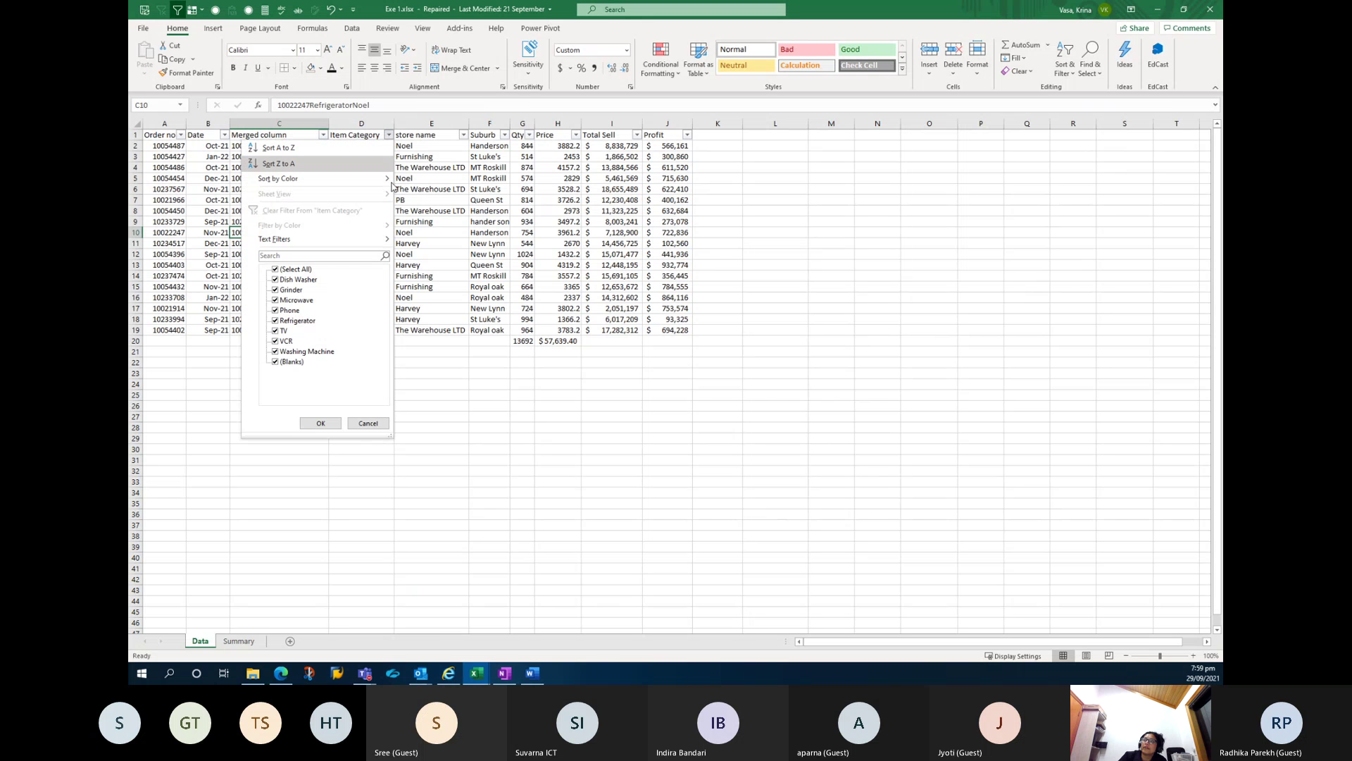
{"action": "left_click", "coordinate": [284, 270]}
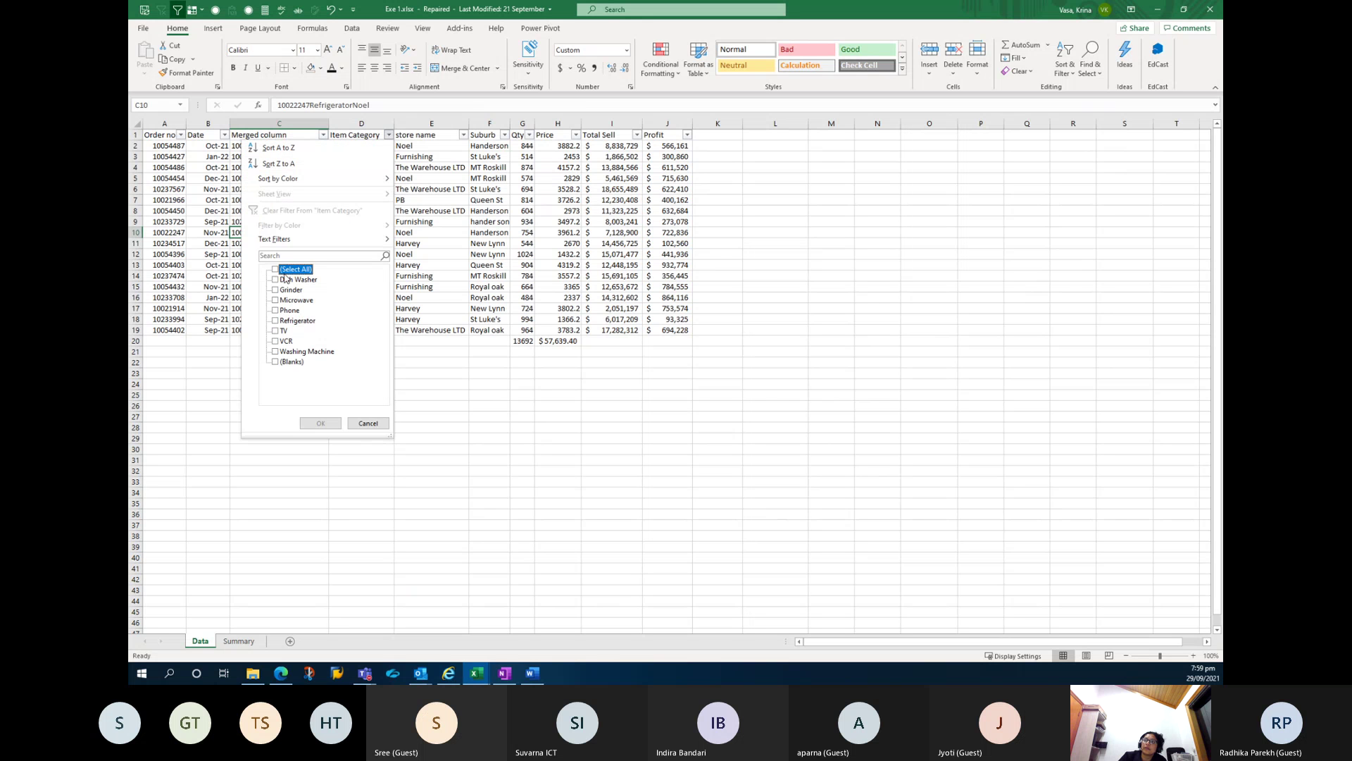
{"action": "left_click", "coordinate": [285, 279]}
{"action": "left_click", "coordinate": [321, 423]}
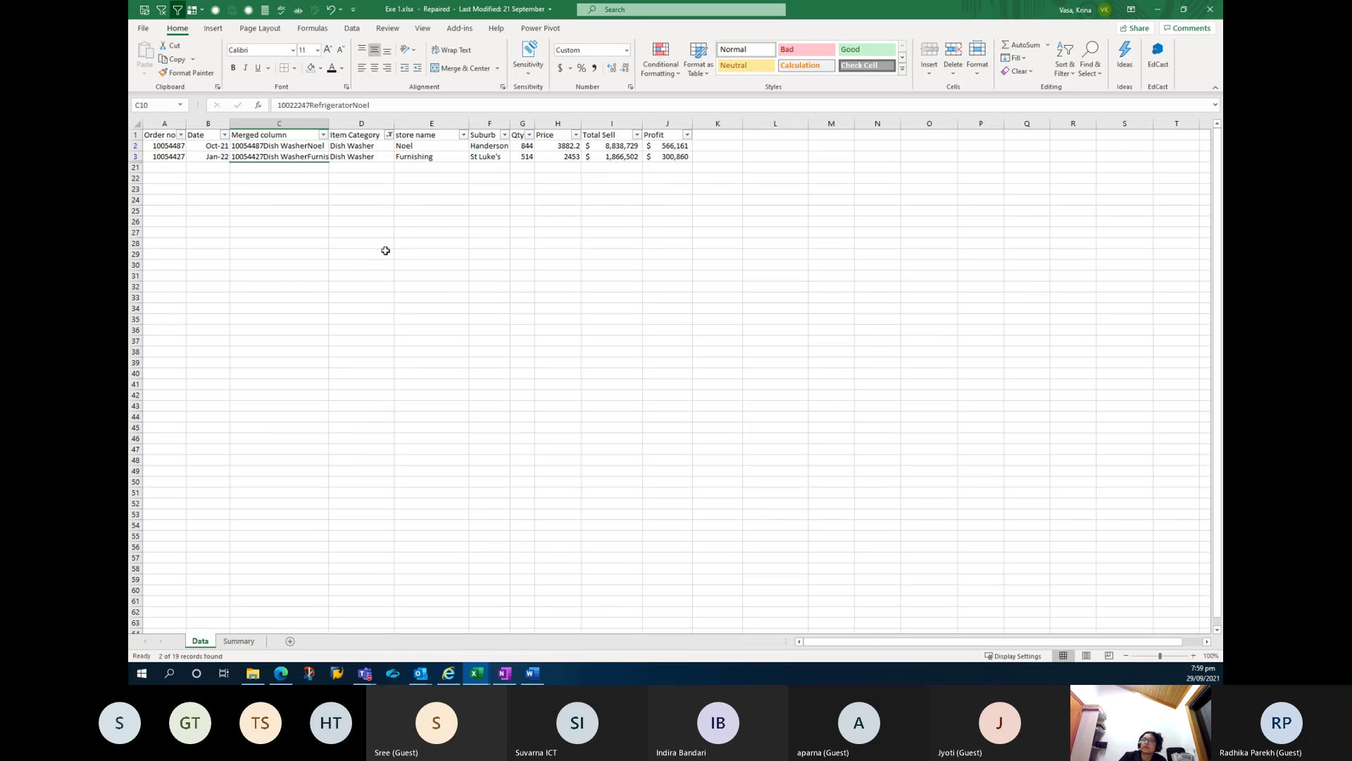
{"action": "left_click_drag", "start_coordinate": [356, 145], "coordinate": [357, 168]}
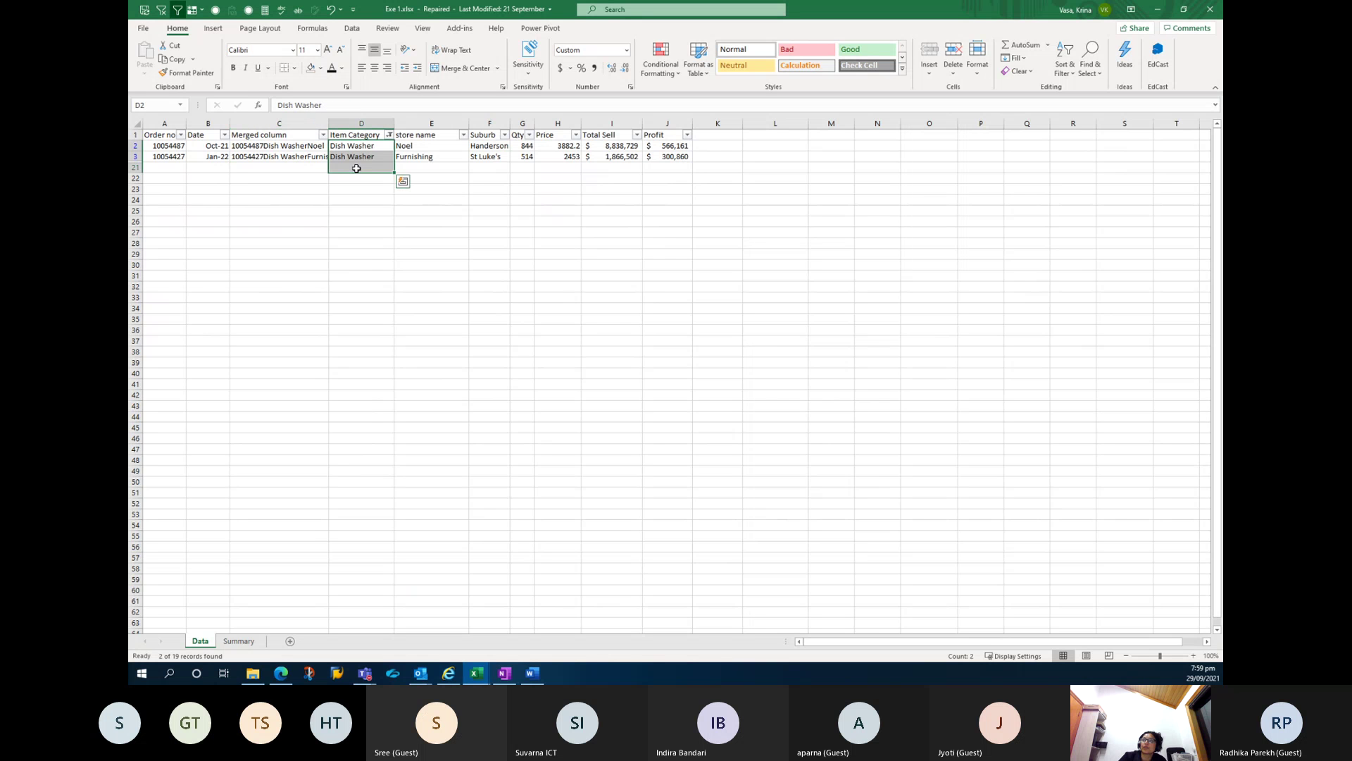
Include Refrigerator in the Item Category filter alongside Dish Washer.
{"action": "left_click", "coordinate": [389, 134]}
{"action": "left_click", "coordinate": [276, 320]}
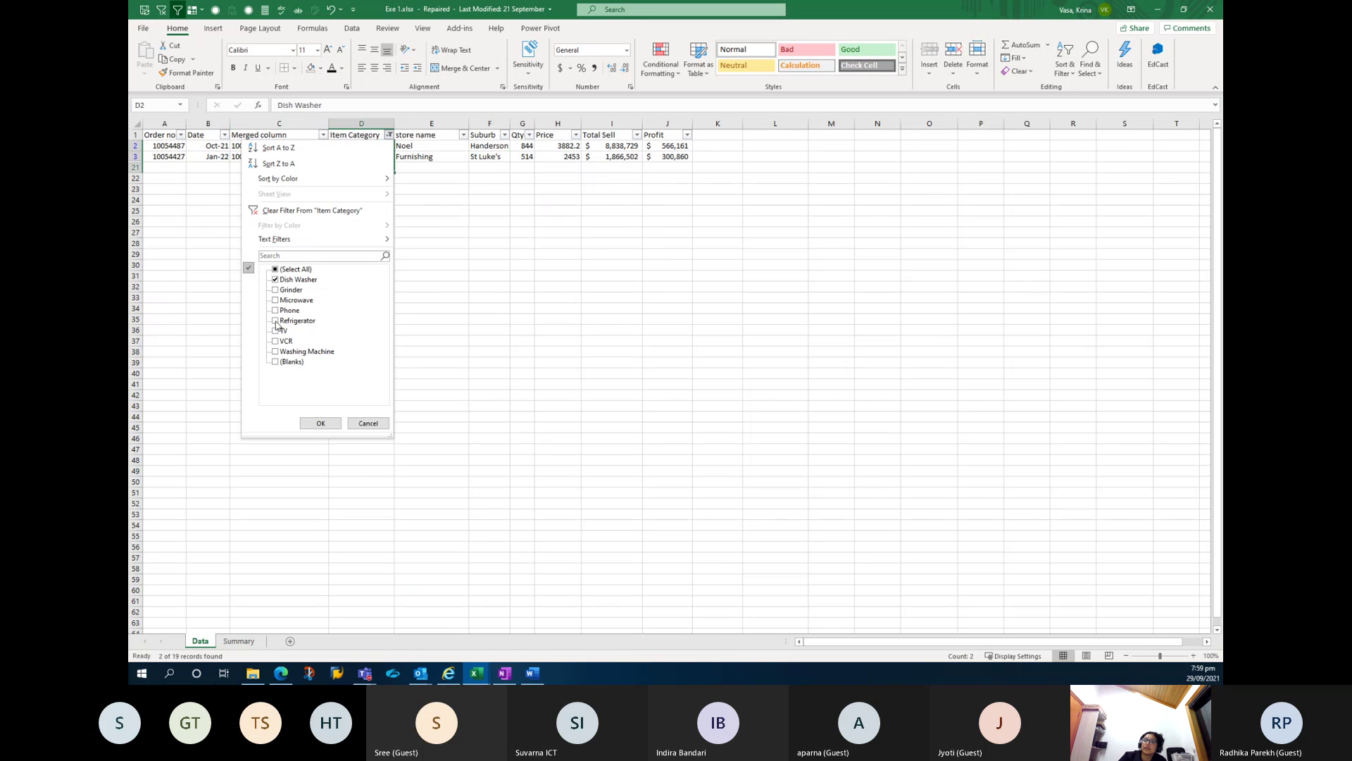
{"action": "left_click", "coordinate": [322, 424]}
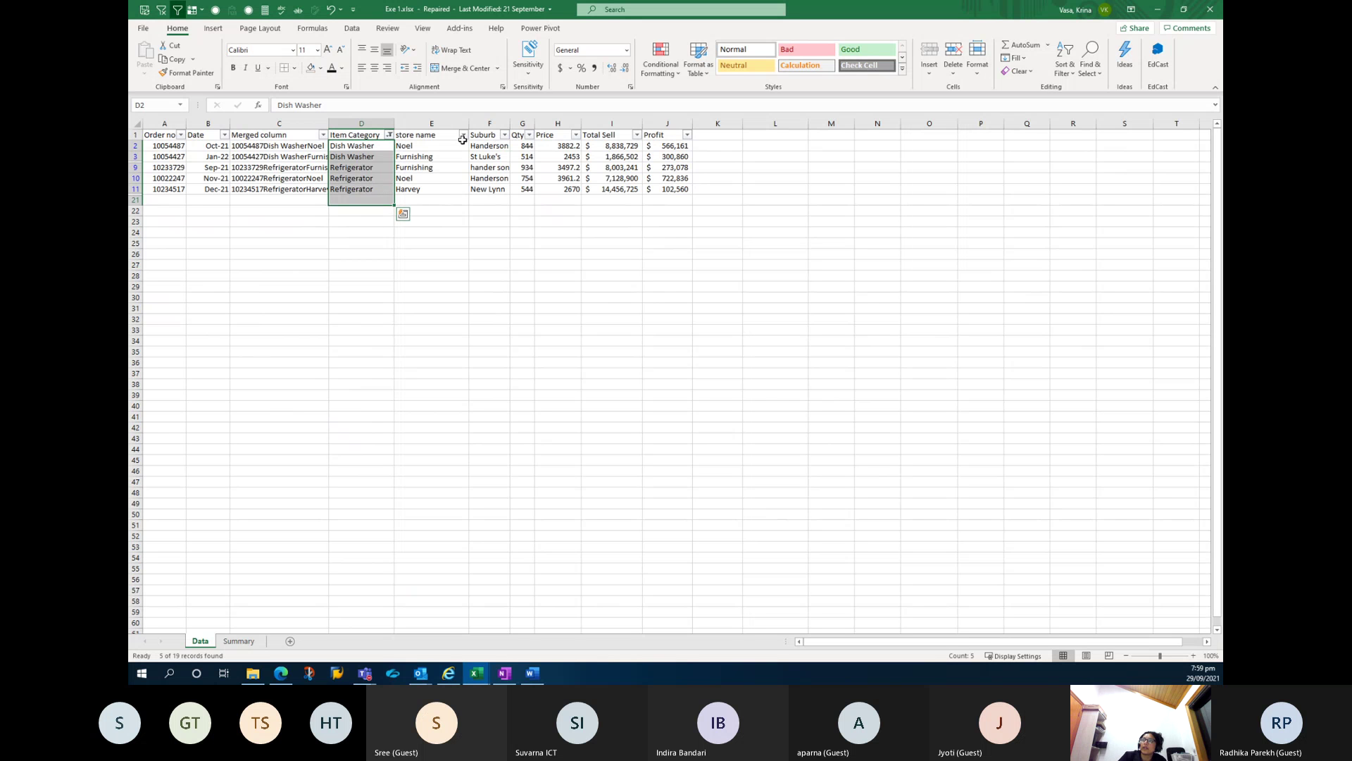
Filter the Suburb column of the already filtered rows to show only hander son.
{"action": "left_click", "coordinate": [504, 134]}
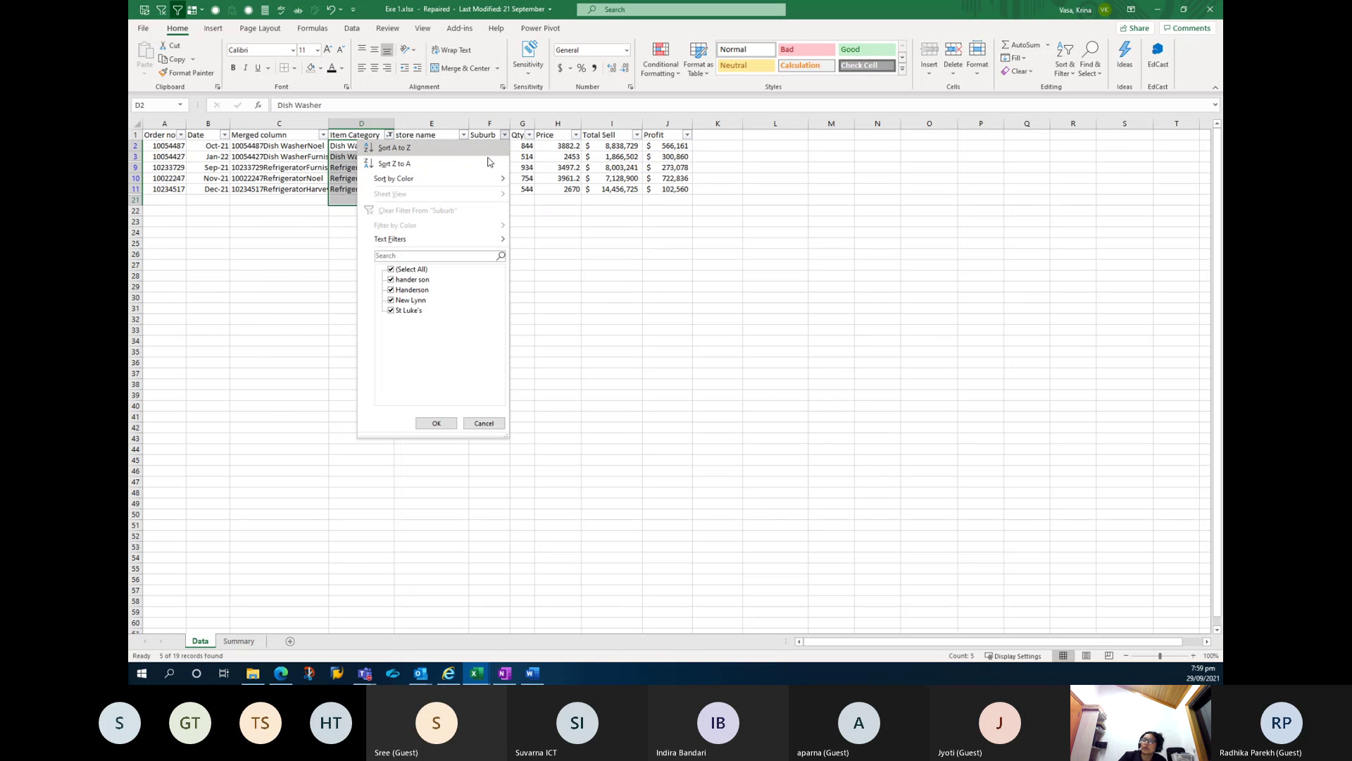
{"action": "left_click", "coordinate": [391, 269]}
{"action": "left_click", "coordinate": [392, 280]}
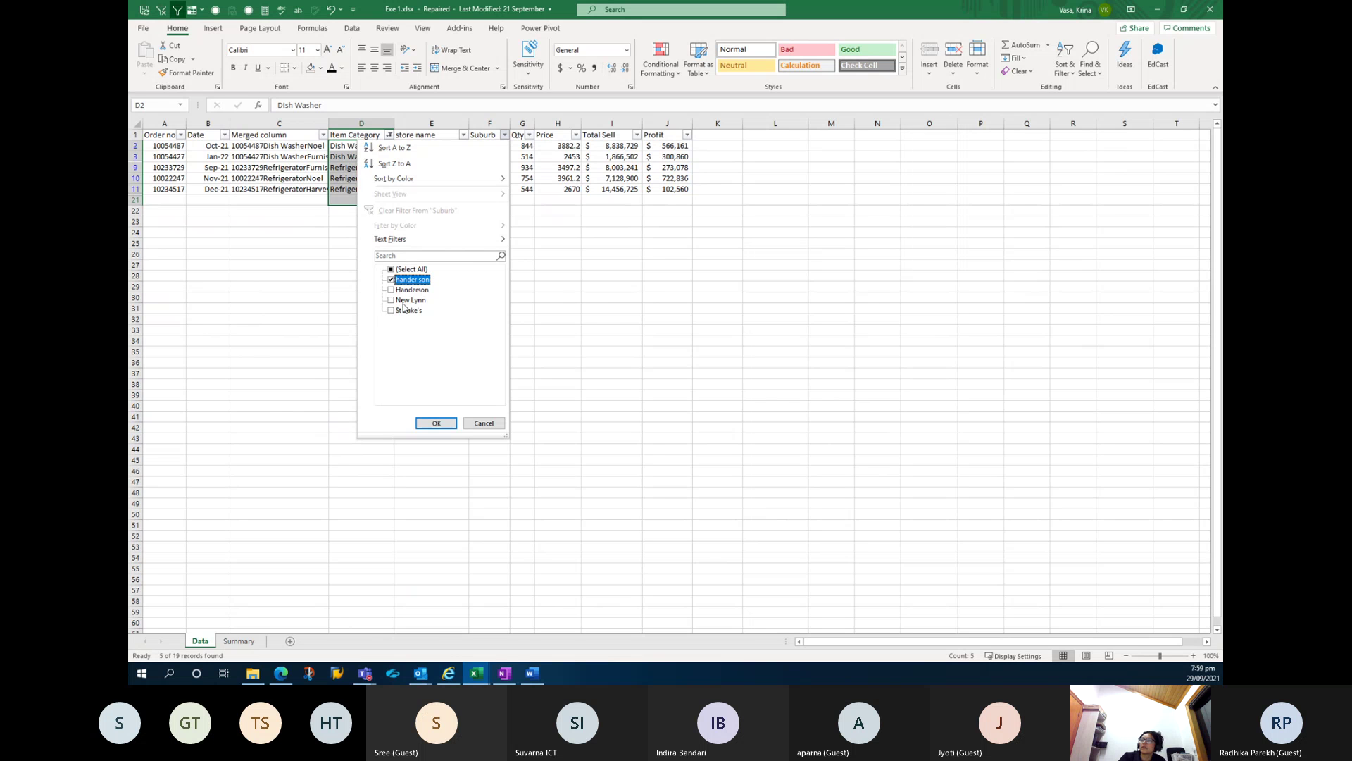
{"action": "left_click", "coordinate": [436, 423]}
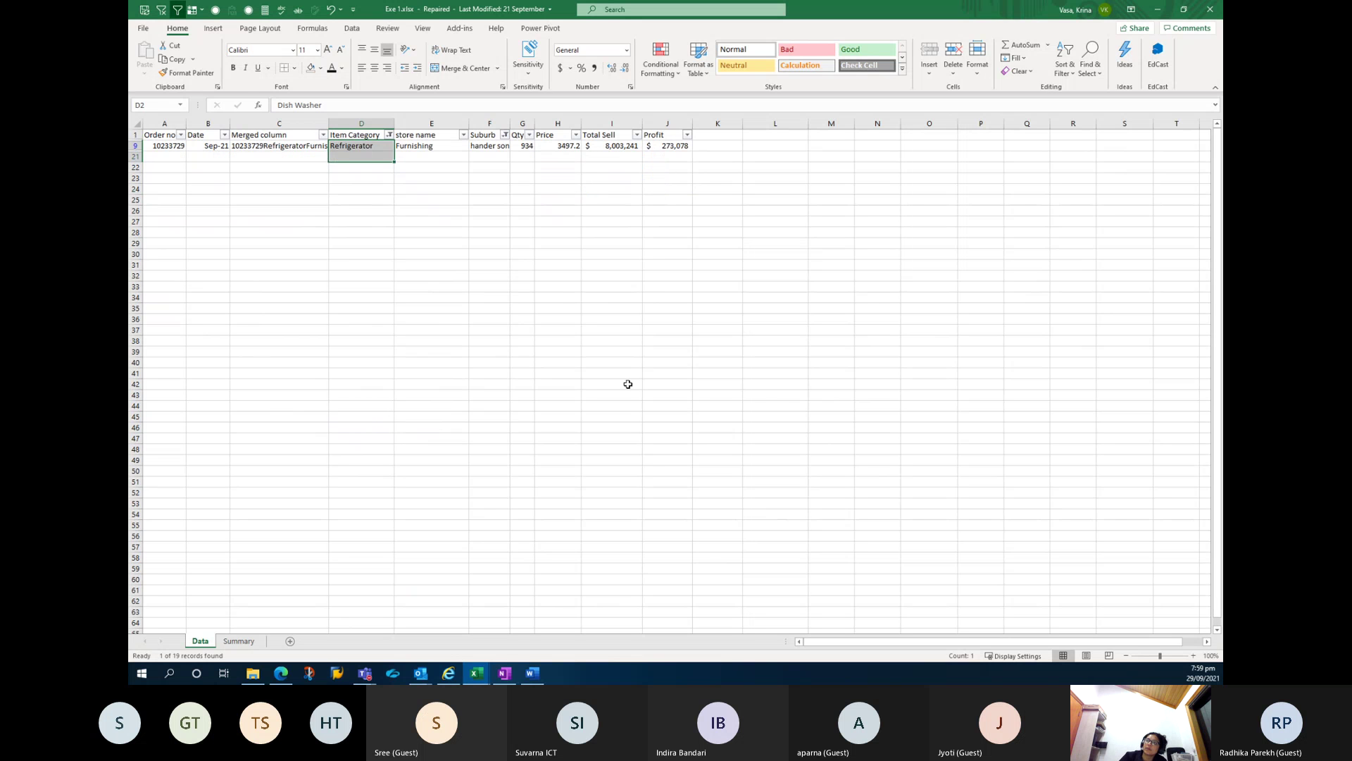
{"action": "left_click", "coordinate": [431, 156]}
Clear the Suburb and Item Category filters by selecting all values again in both columns.
{"action": "left_click", "coordinate": [388, 135]}
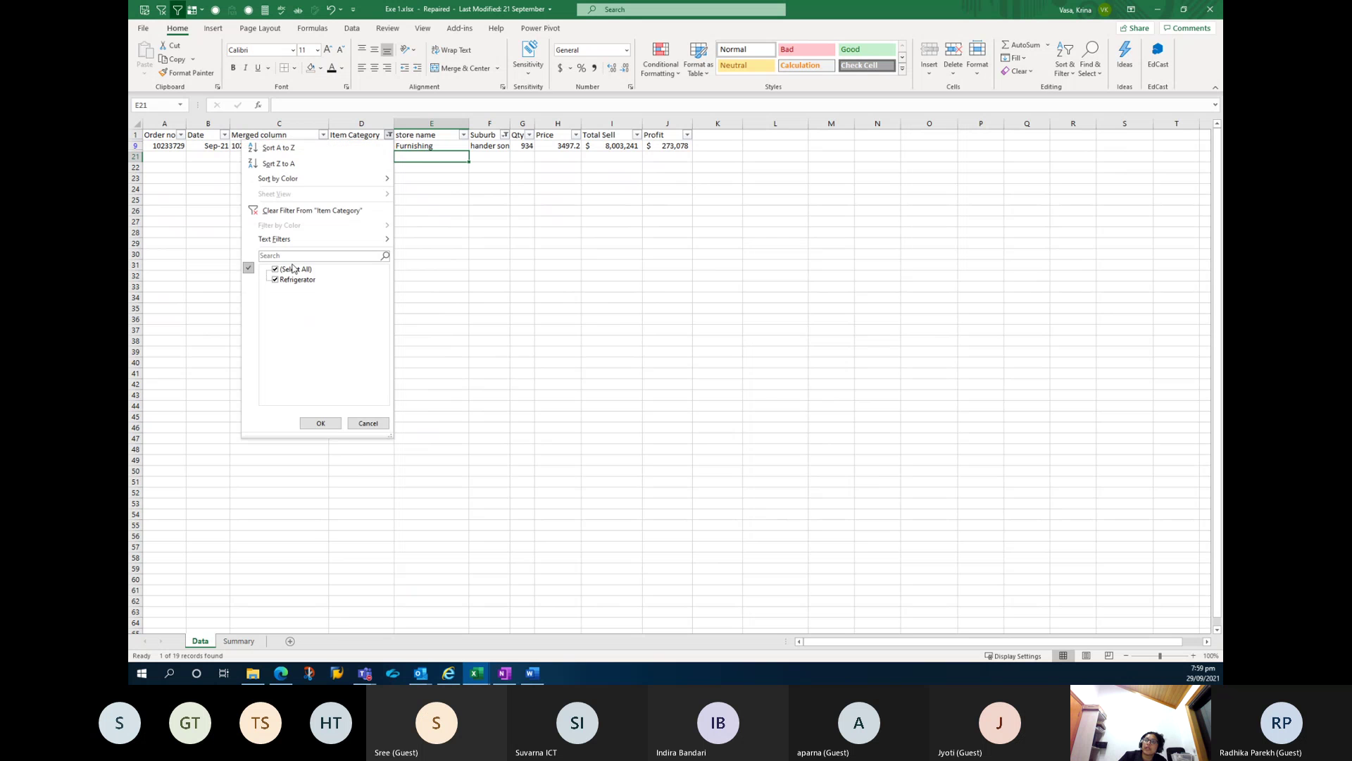
{"action": "left_click", "coordinate": [320, 423]}
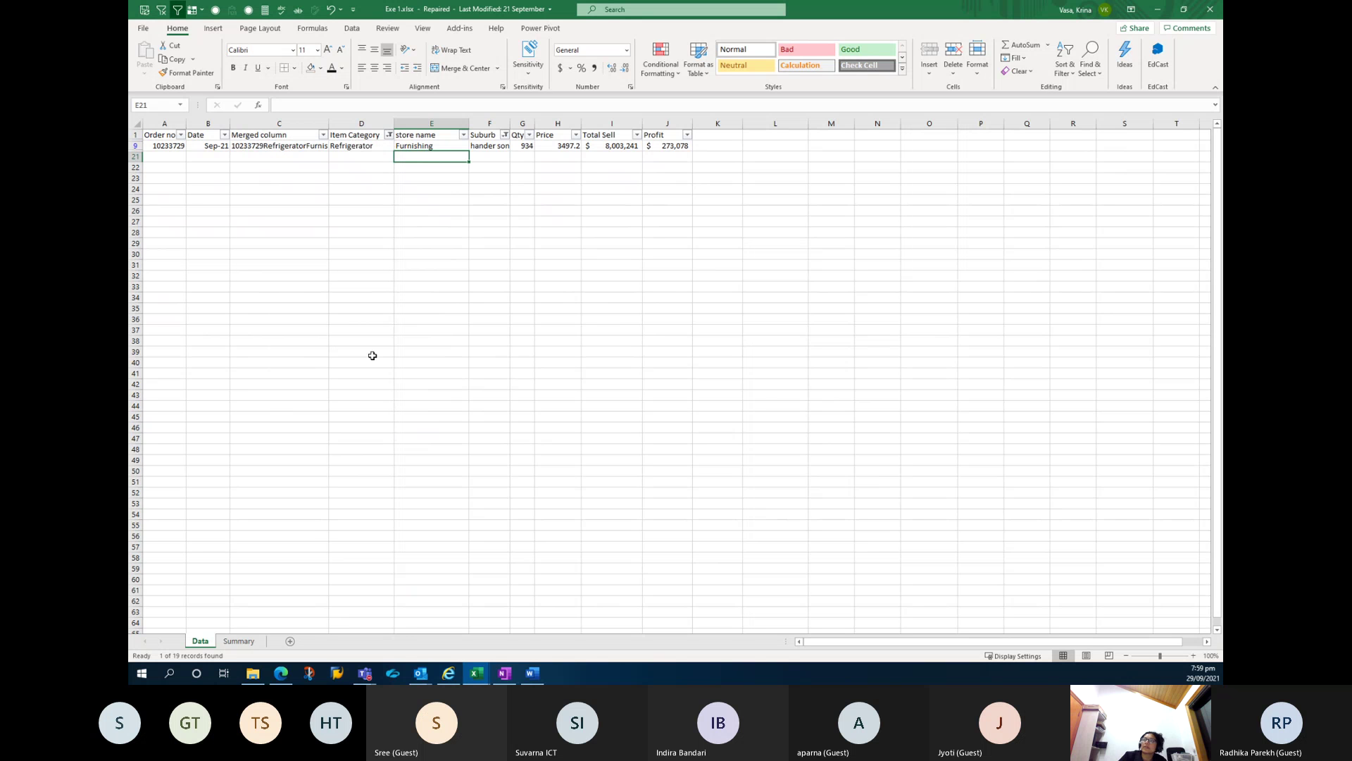
{"action": "left_click", "coordinate": [505, 136]}
{"action": "left_click", "coordinate": [409, 269]}
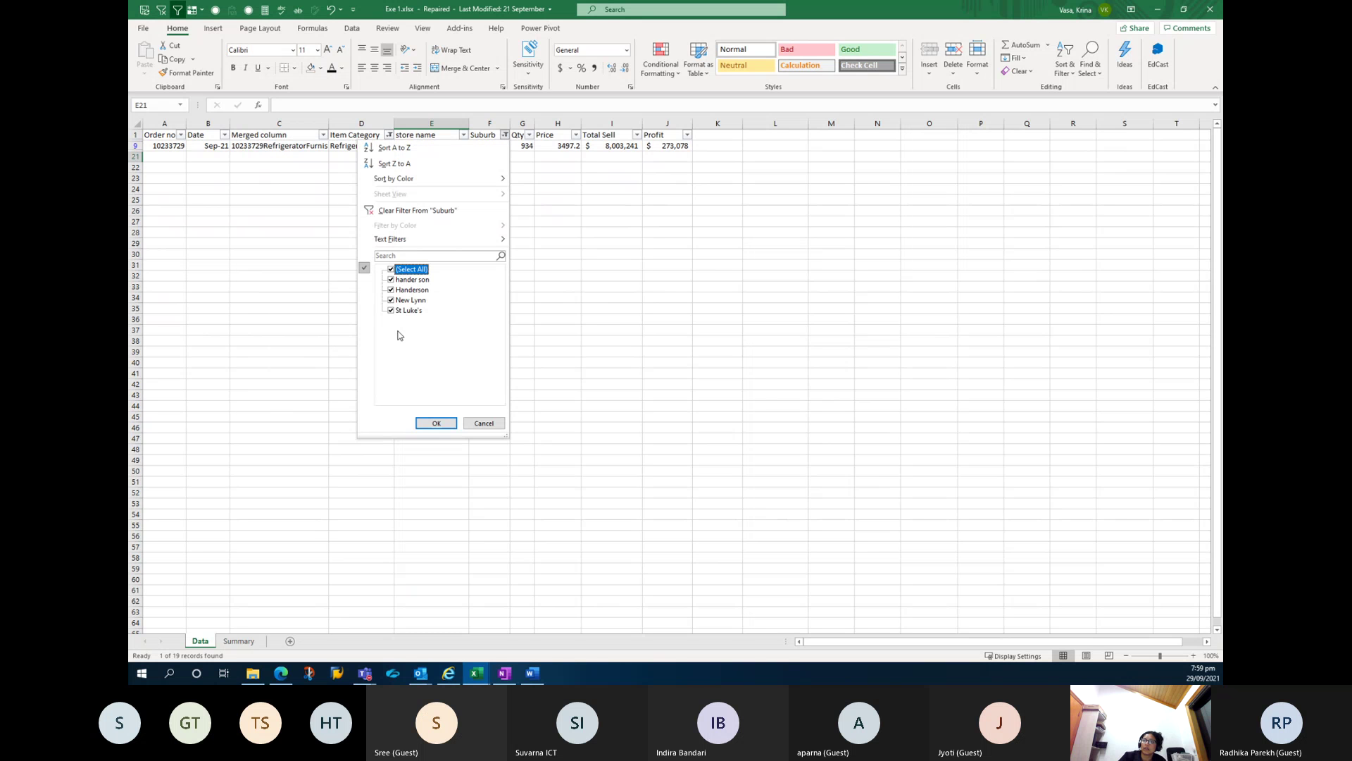
{"action": "left_click", "coordinate": [436, 423]}
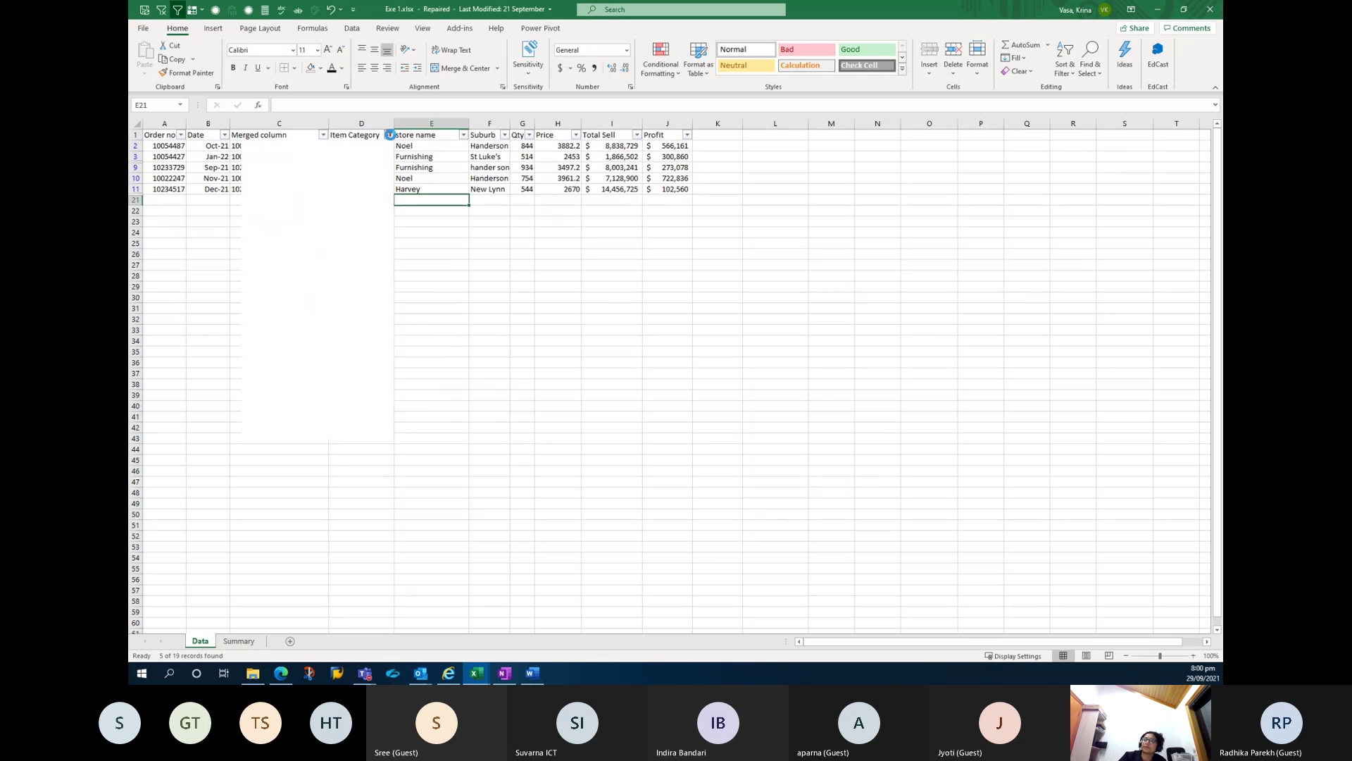
{"action": "left_click", "coordinate": [390, 135]}
{"action": "left_click", "coordinate": [278, 269]}
{"action": "left_click", "coordinate": [314, 421]}
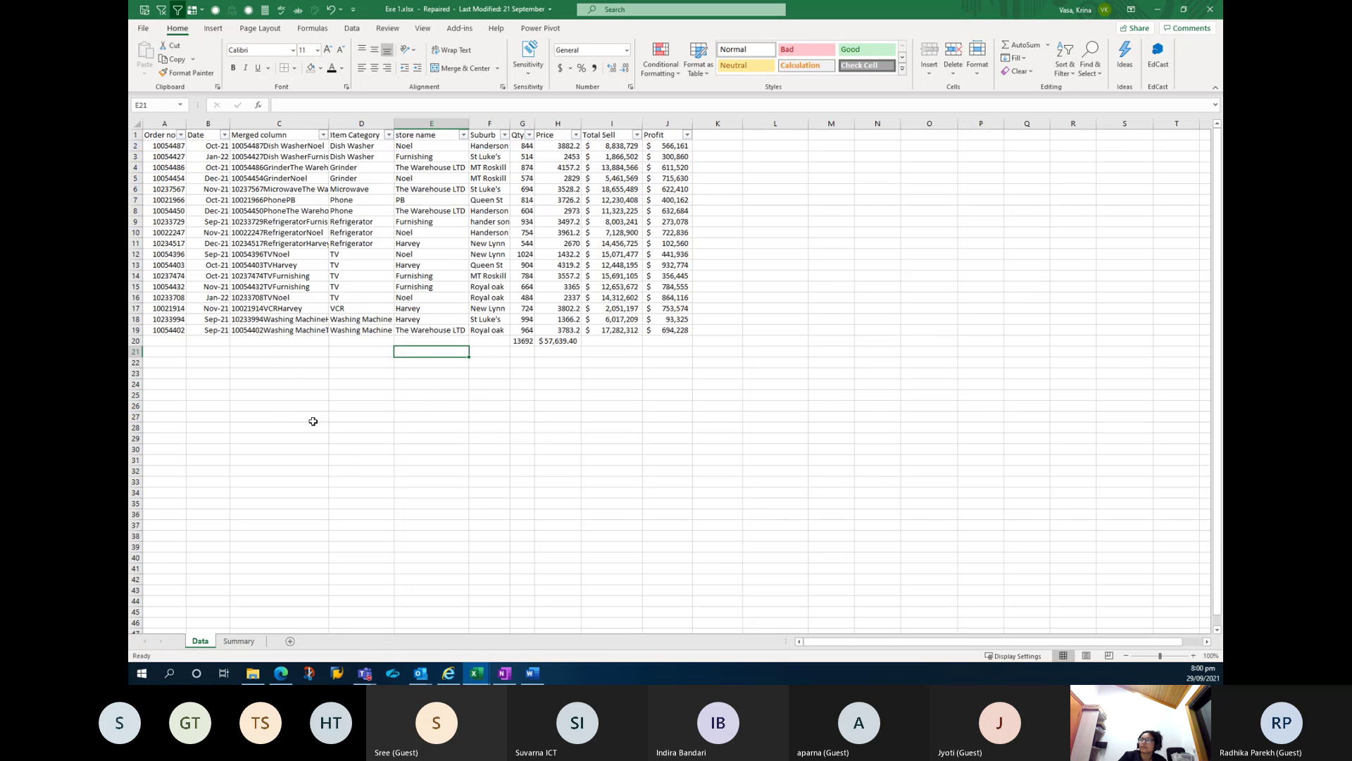
{"action": "left_click", "coordinate": [496, 211]}
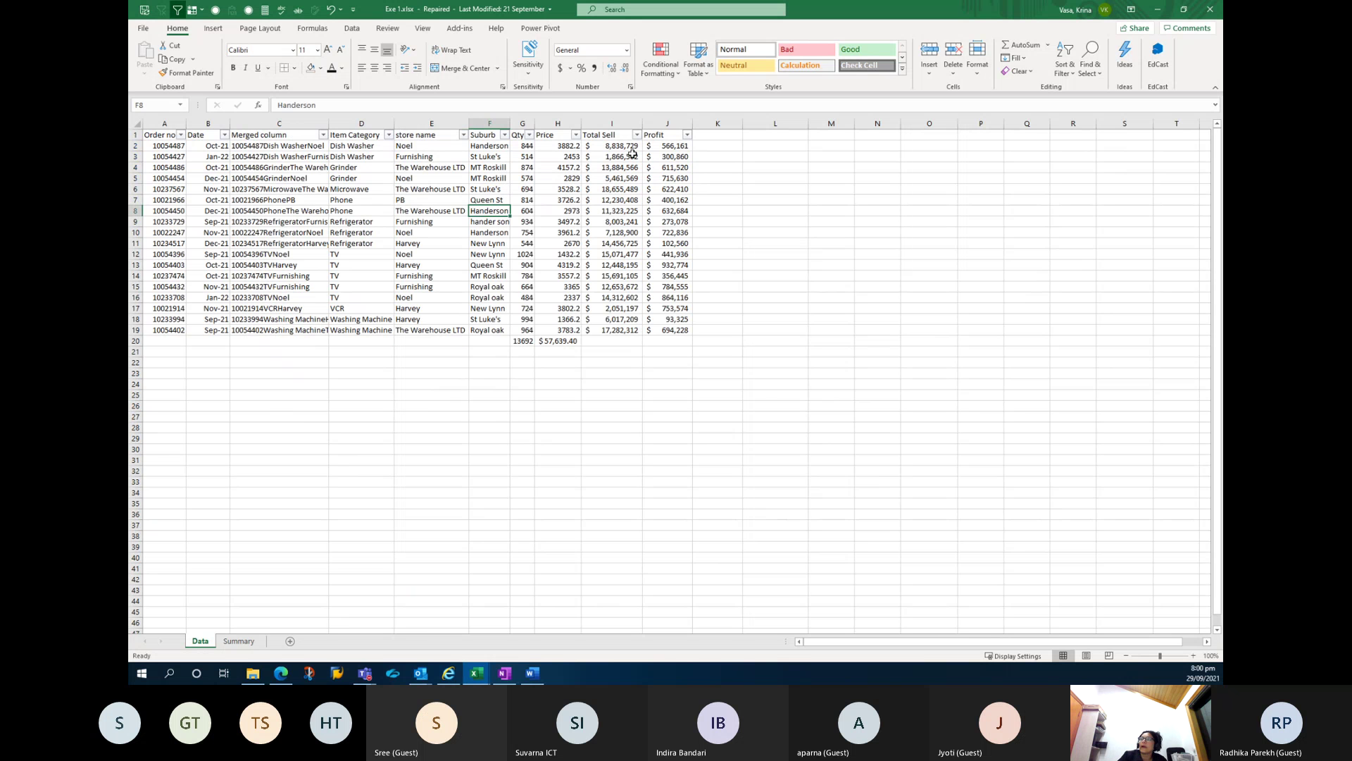
{"action": "left_click", "coordinate": [462, 135]}
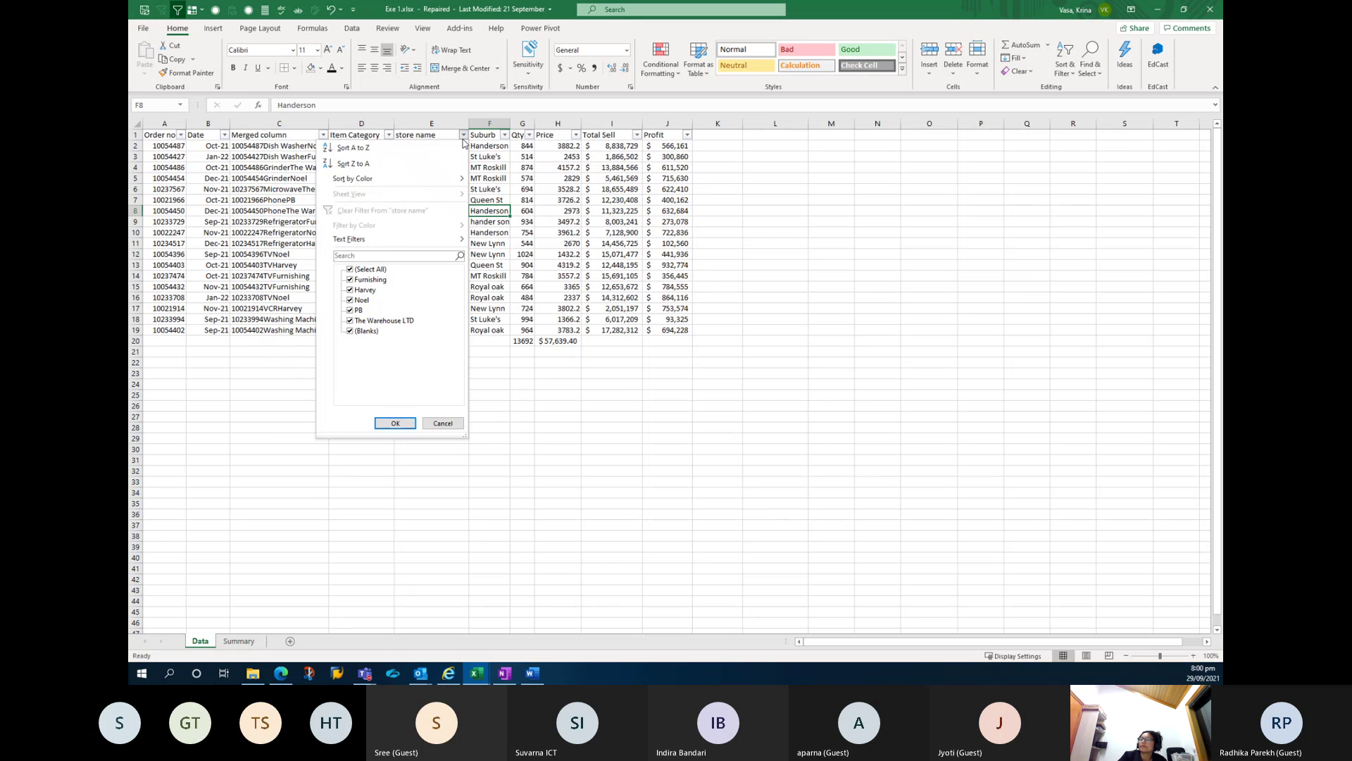
{"action": "left_click", "coordinate": [463, 136]}
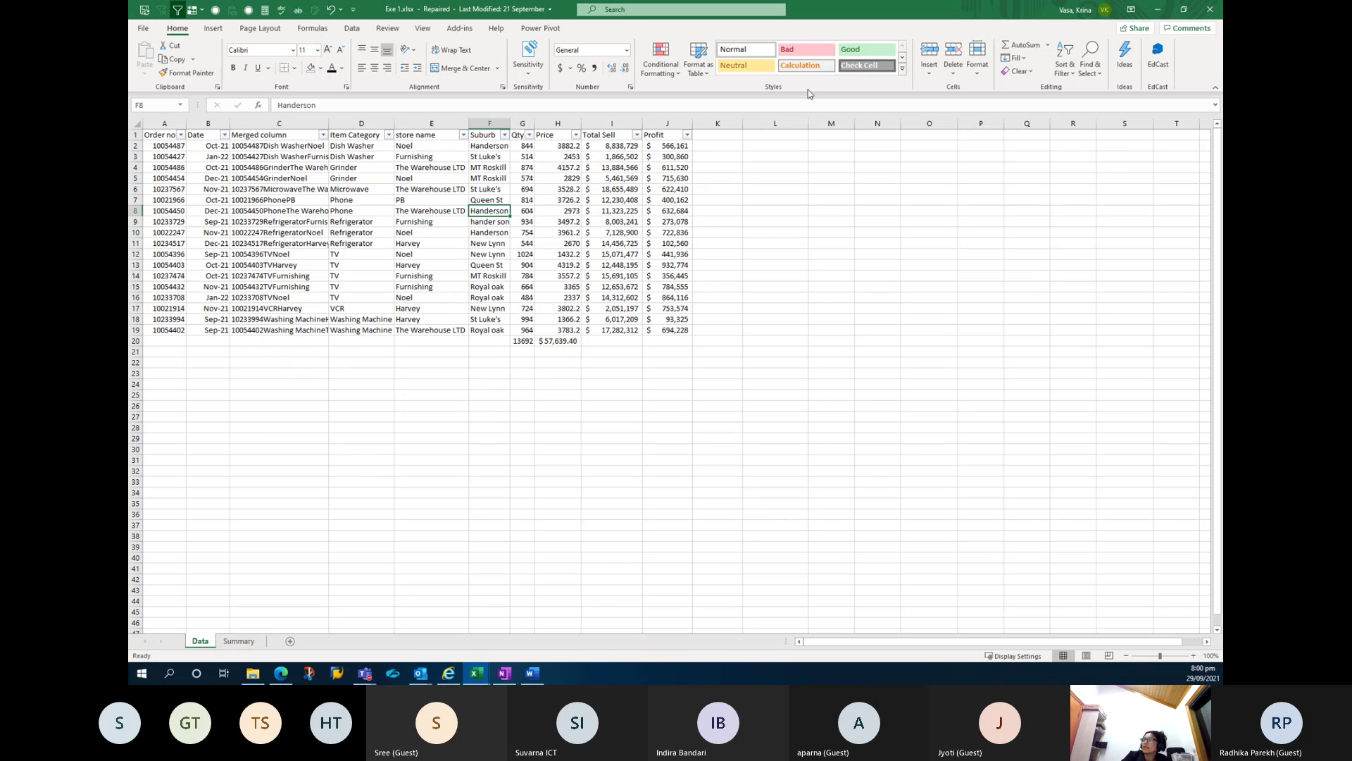
{"action": "left_click", "coordinate": [353, 29]}
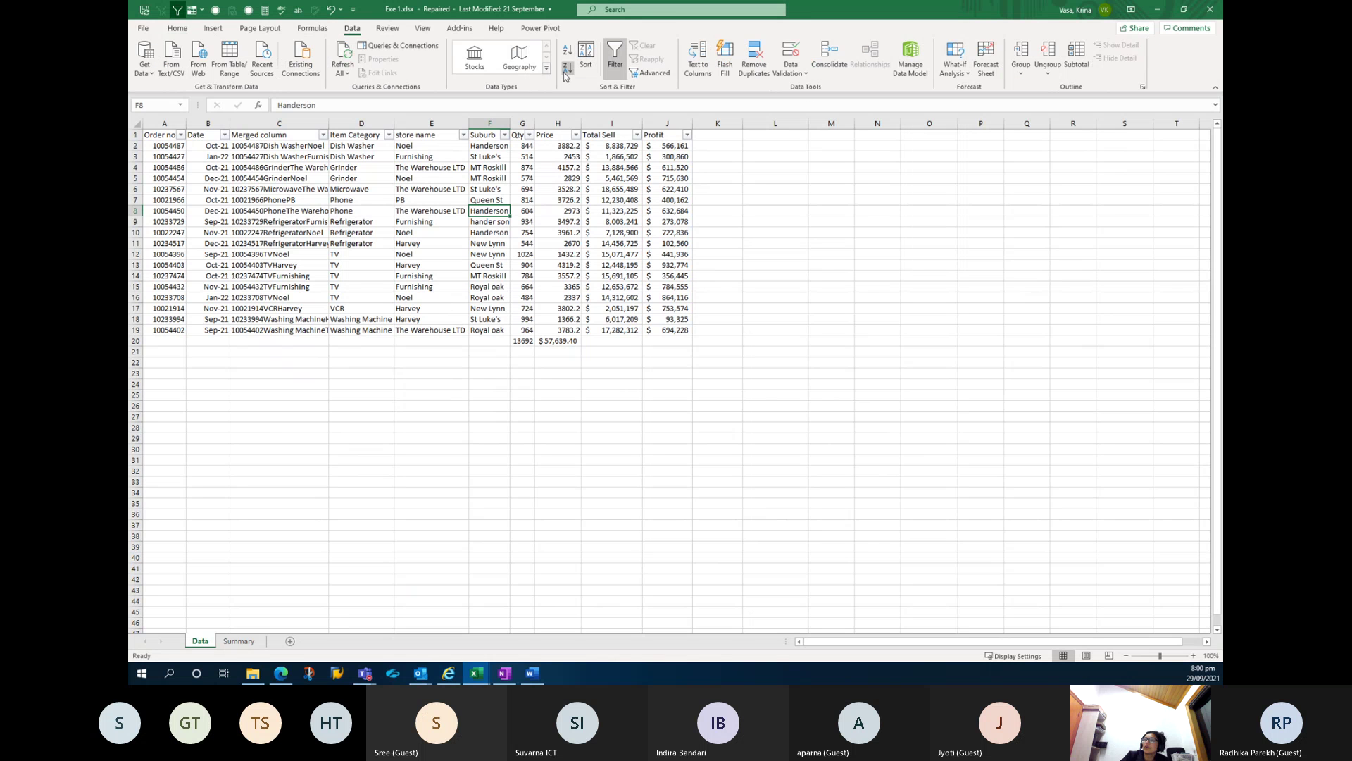
{"action": "left_click", "coordinate": [180, 135]}
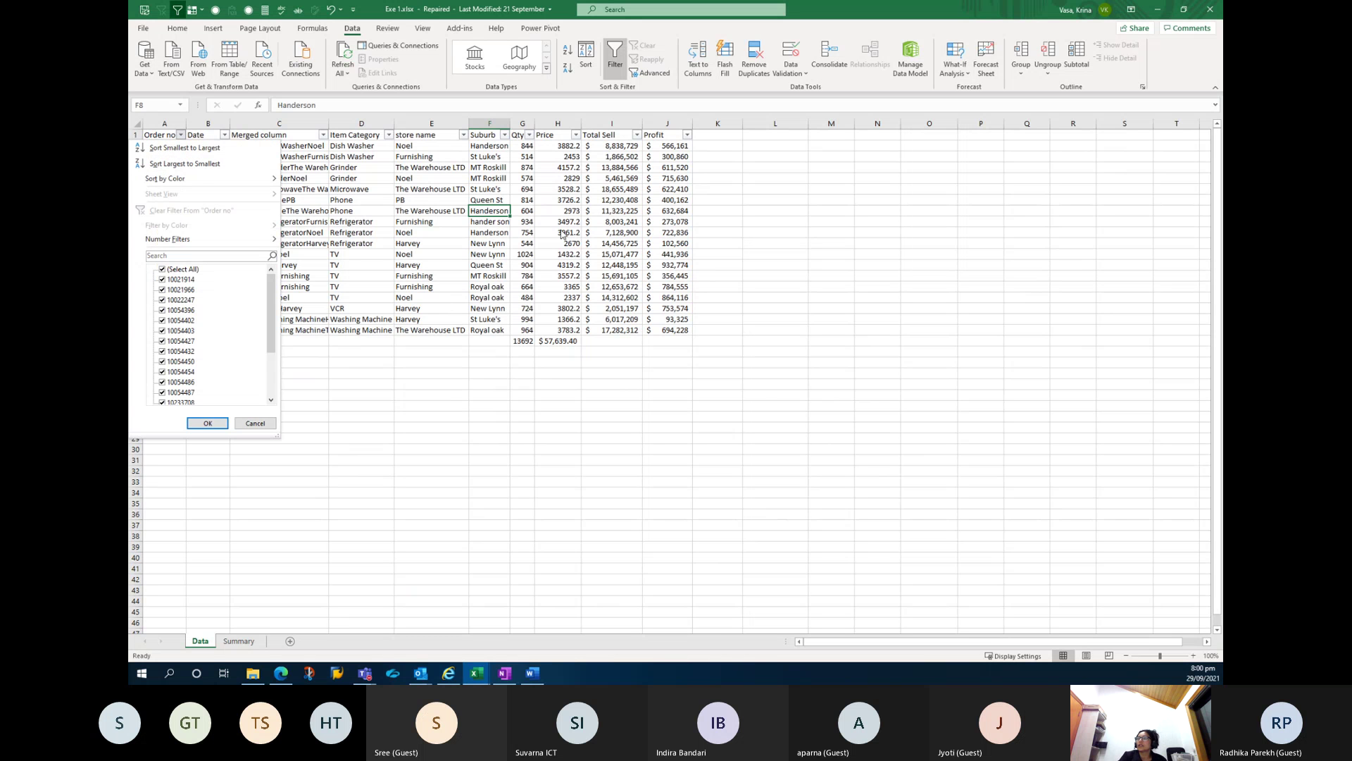
{"action": "left_click", "coordinate": [208, 423]}
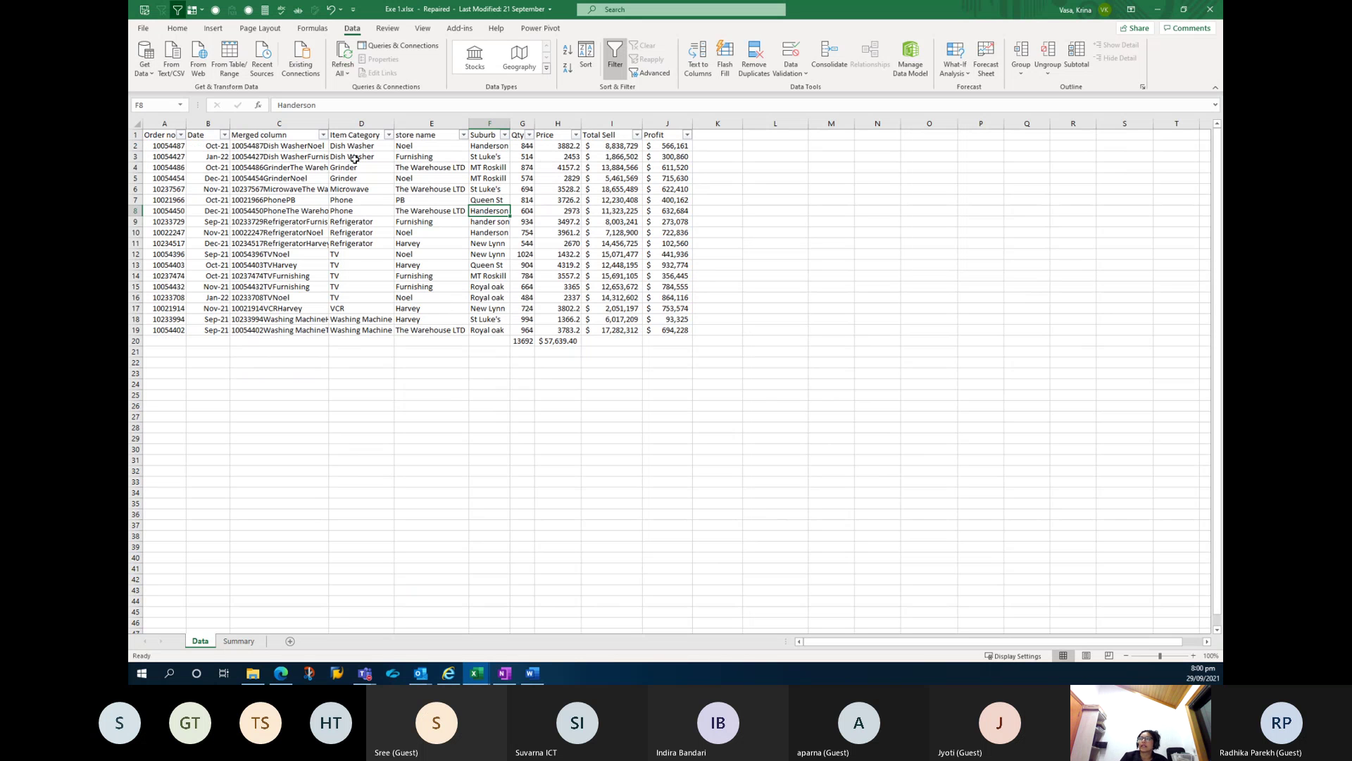
Sort the data by Suburb from A to Z, and reverse the order to Z to A.
{"action": "left_click", "coordinate": [504, 134]}
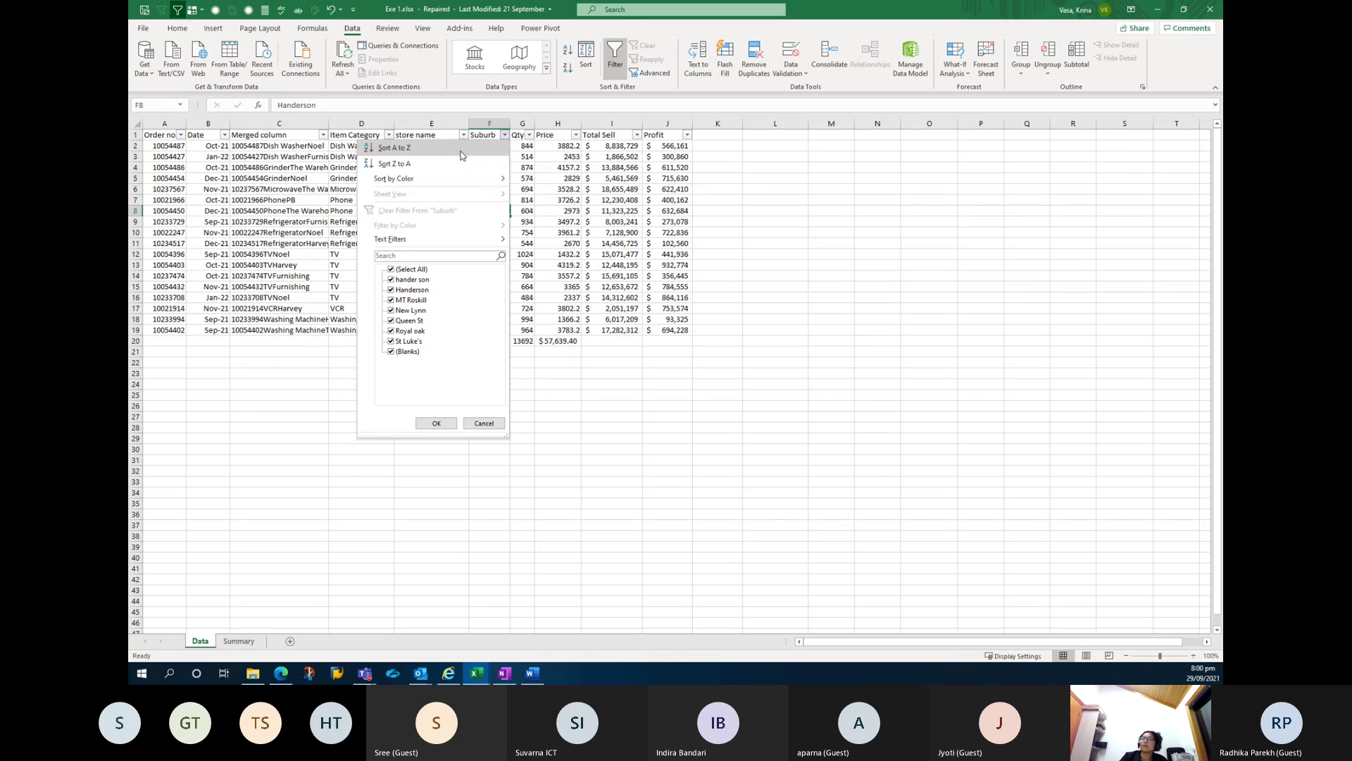
{"action": "left_click", "coordinate": [386, 151]}
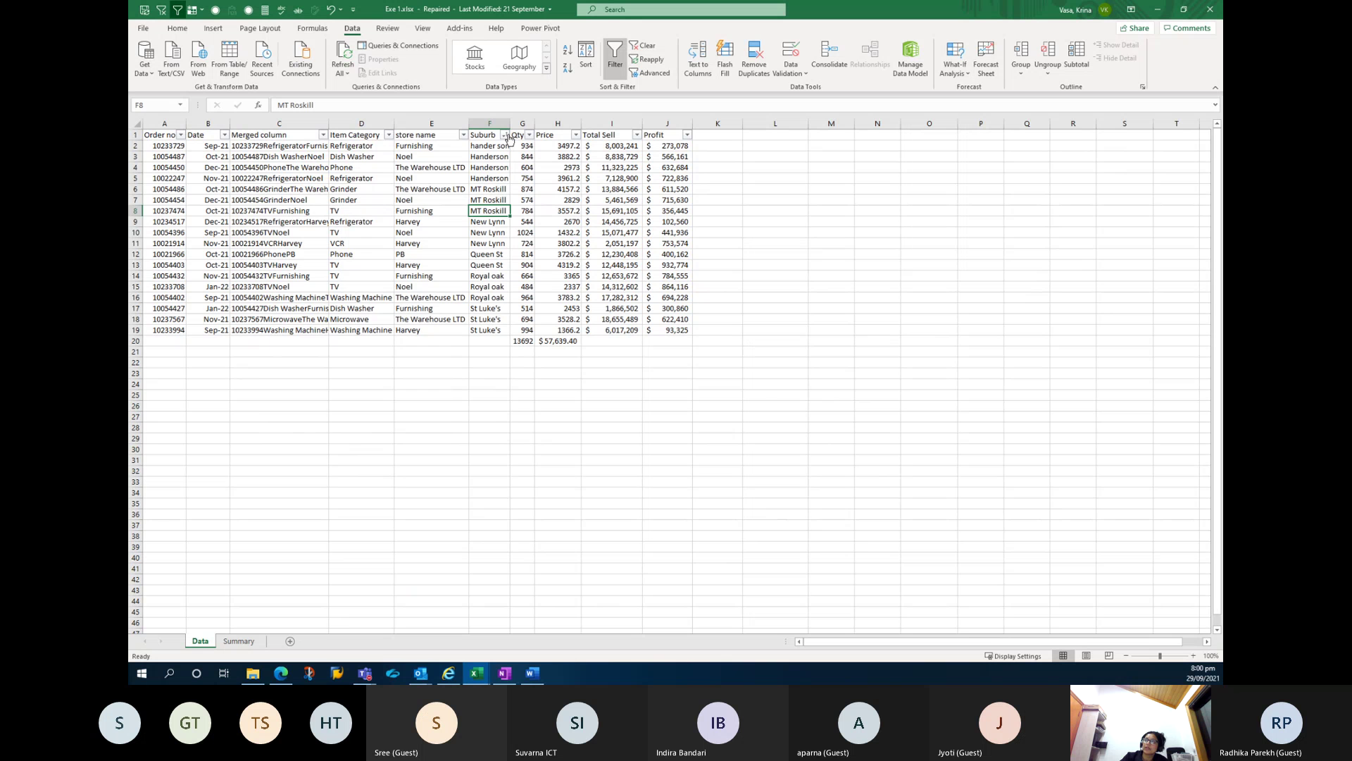
{"action": "left_click", "coordinate": [505, 136]}
{"action": "left_click", "coordinate": [386, 167]}
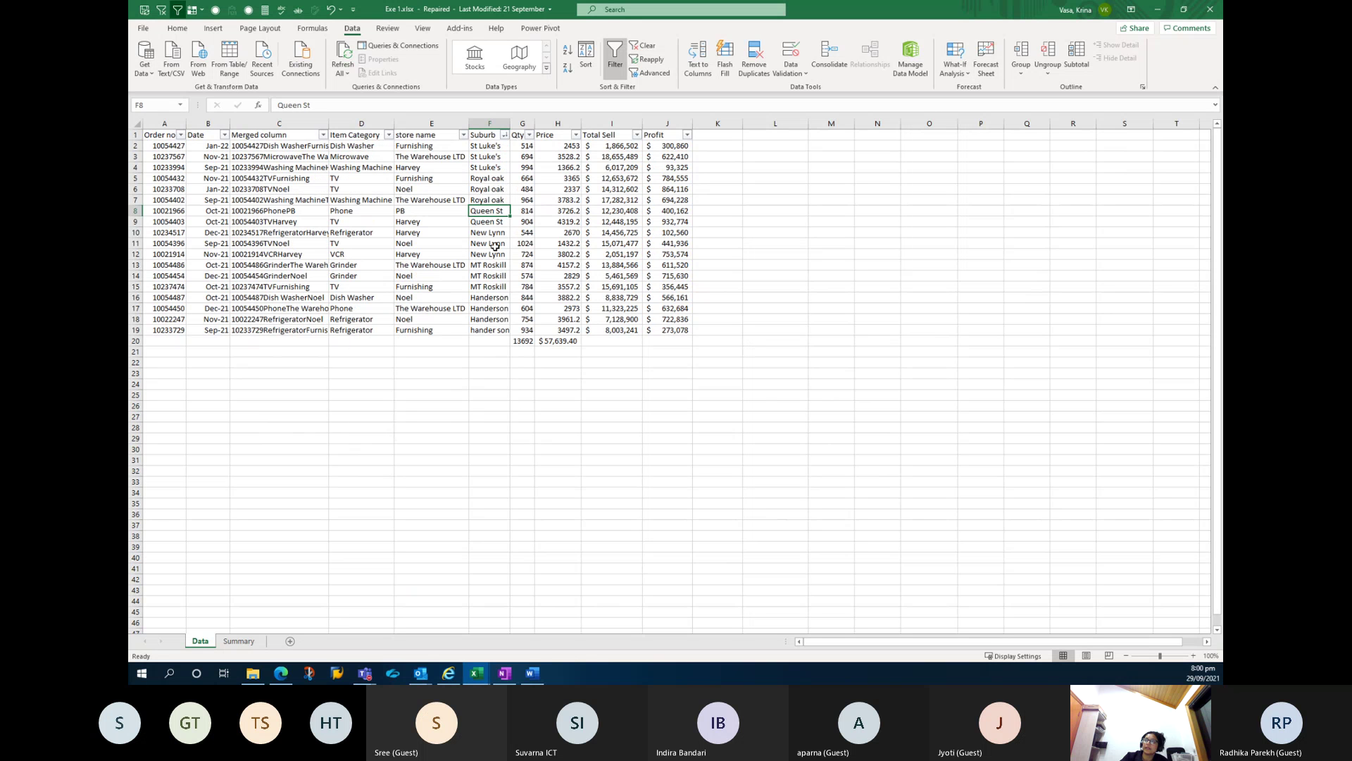
Sort the data by Total Sell from smallest to largest, and check the current level in the Sort dialog without changing it.
{"action": "left_click", "coordinate": [638, 138]}
{"action": "left_click", "coordinate": [543, 151]}
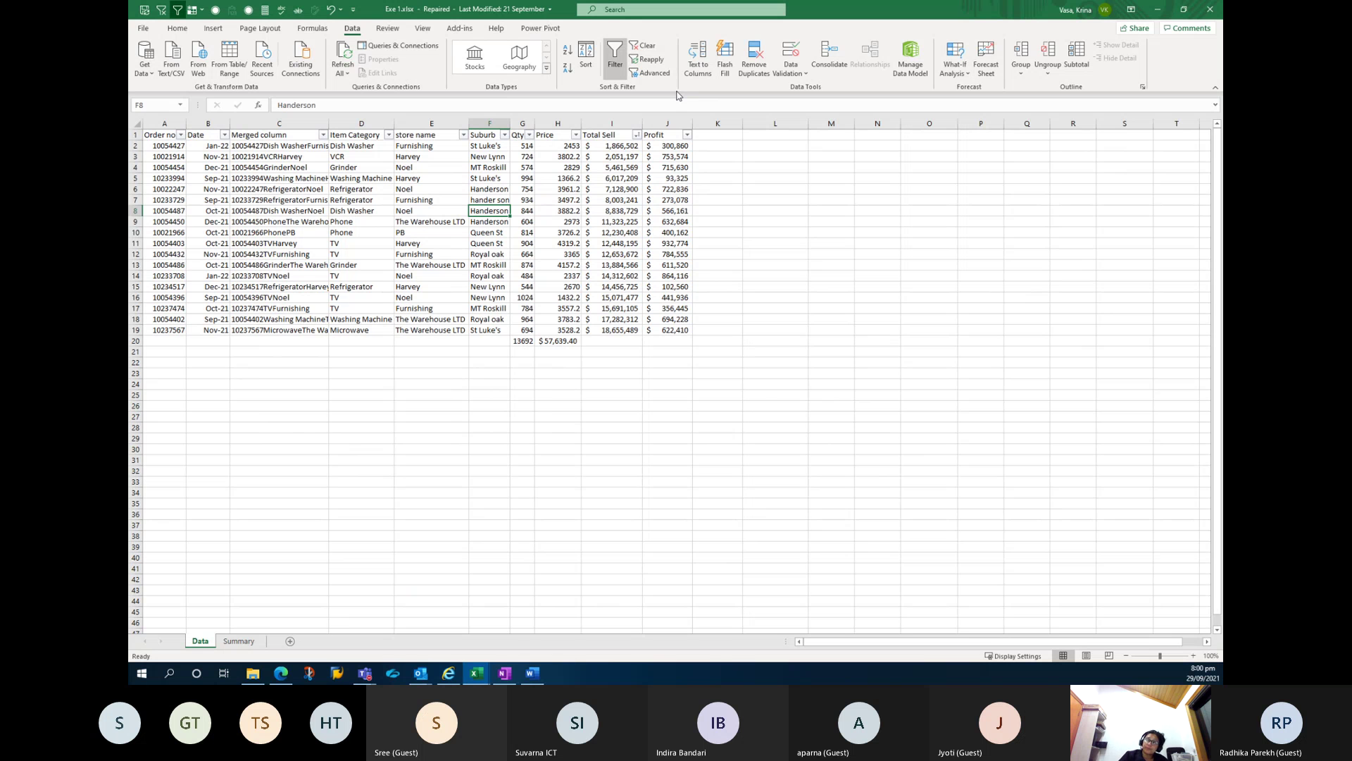
{"action": "left_click", "coordinate": [587, 66]}
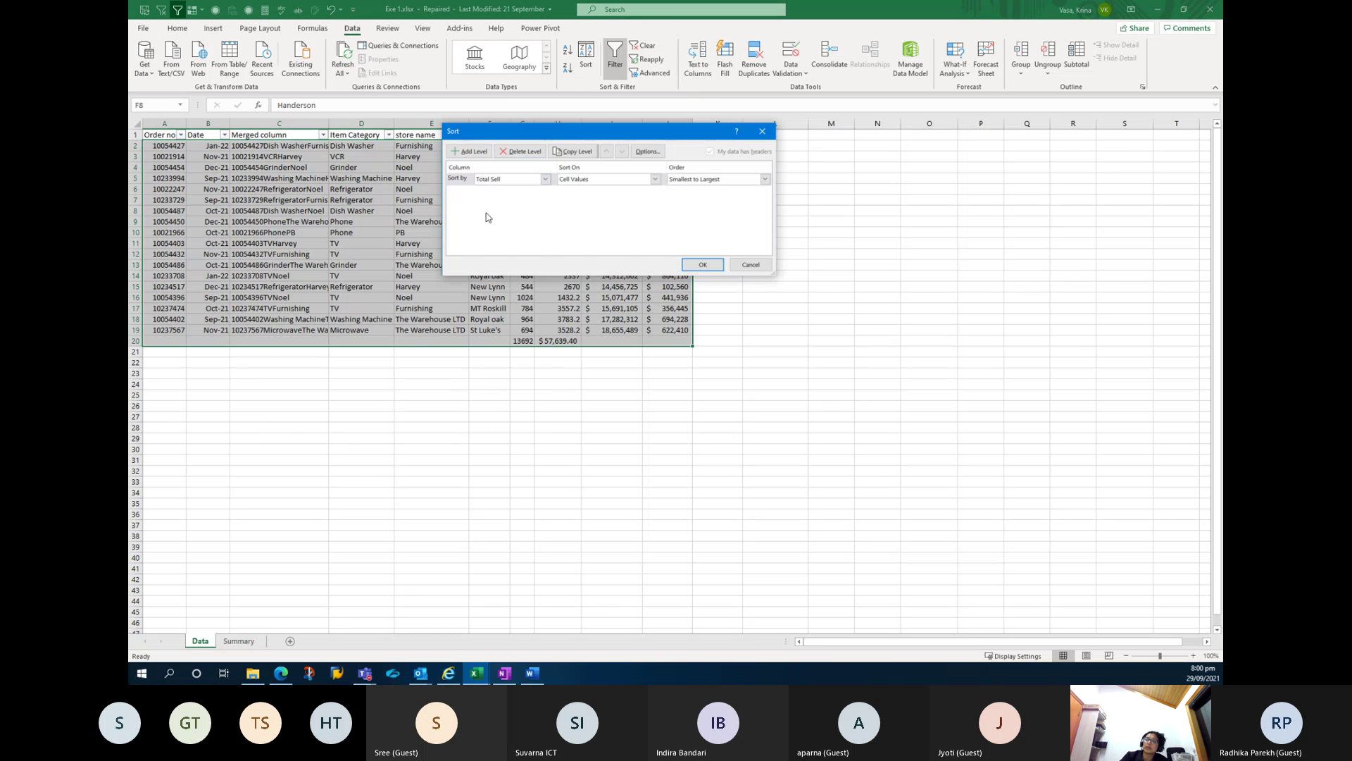
{"action": "left_click", "coordinate": [749, 265]}
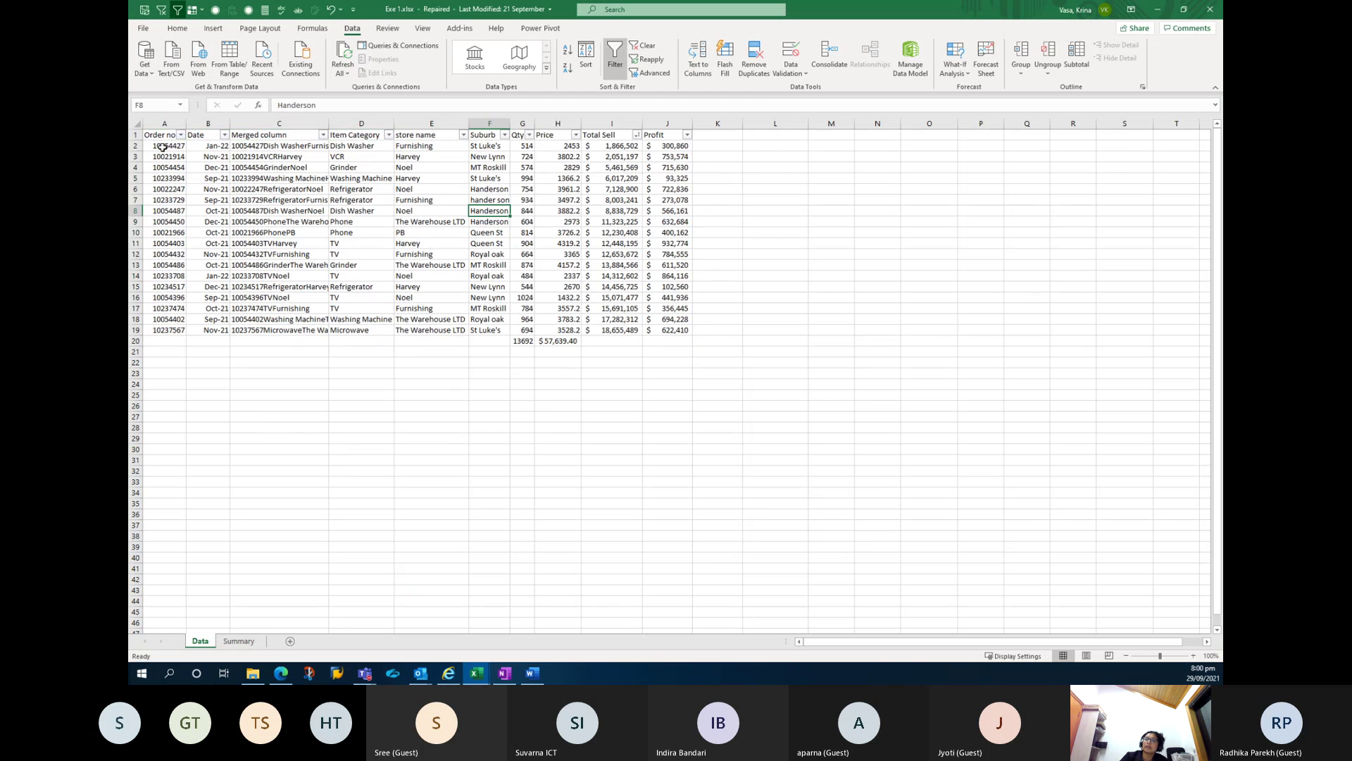
Sort the range A1:J19 by store name with Suburb as the second level, both on cell values from A to Z.
{"action": "left_click_drag", "start_coordinate": [162, 140], "coordinate": [667, 332]}
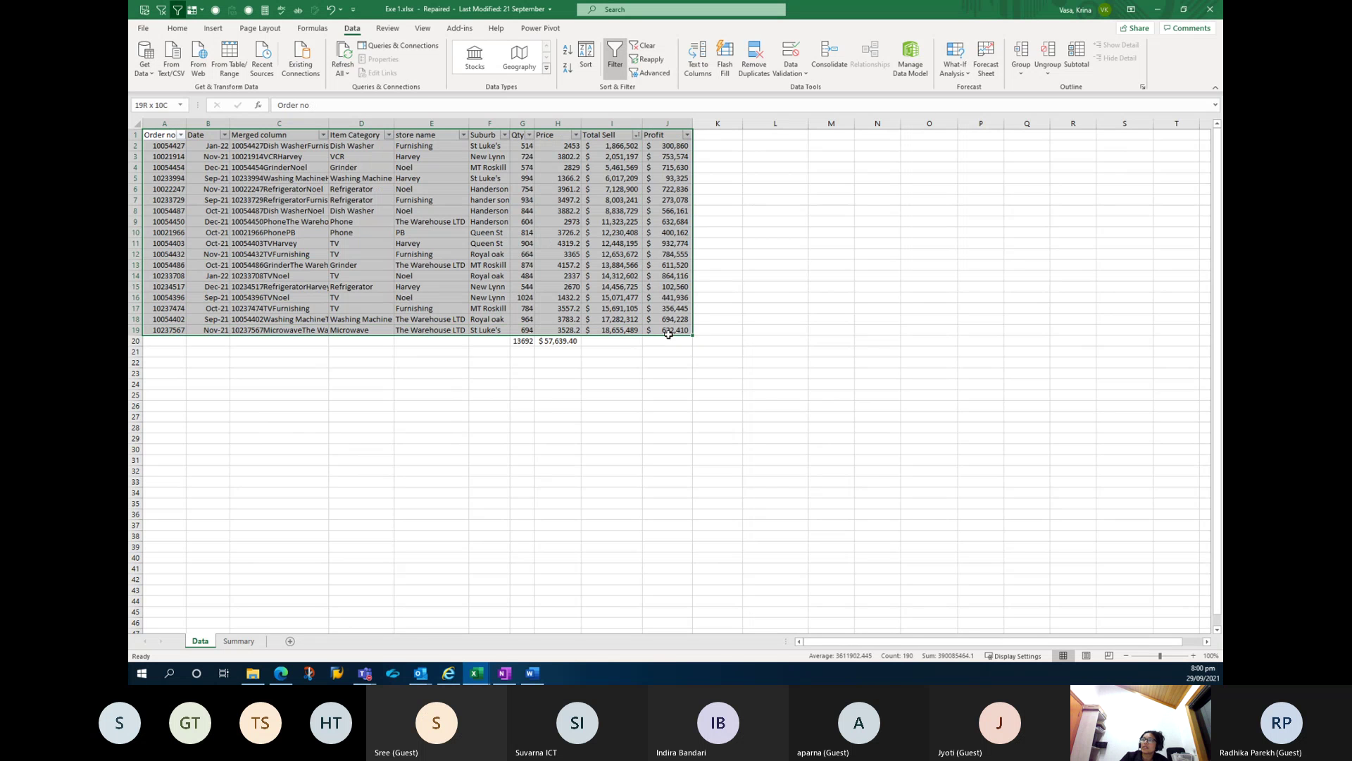
{"action": "left_click", "coordinate": [587, 55]}
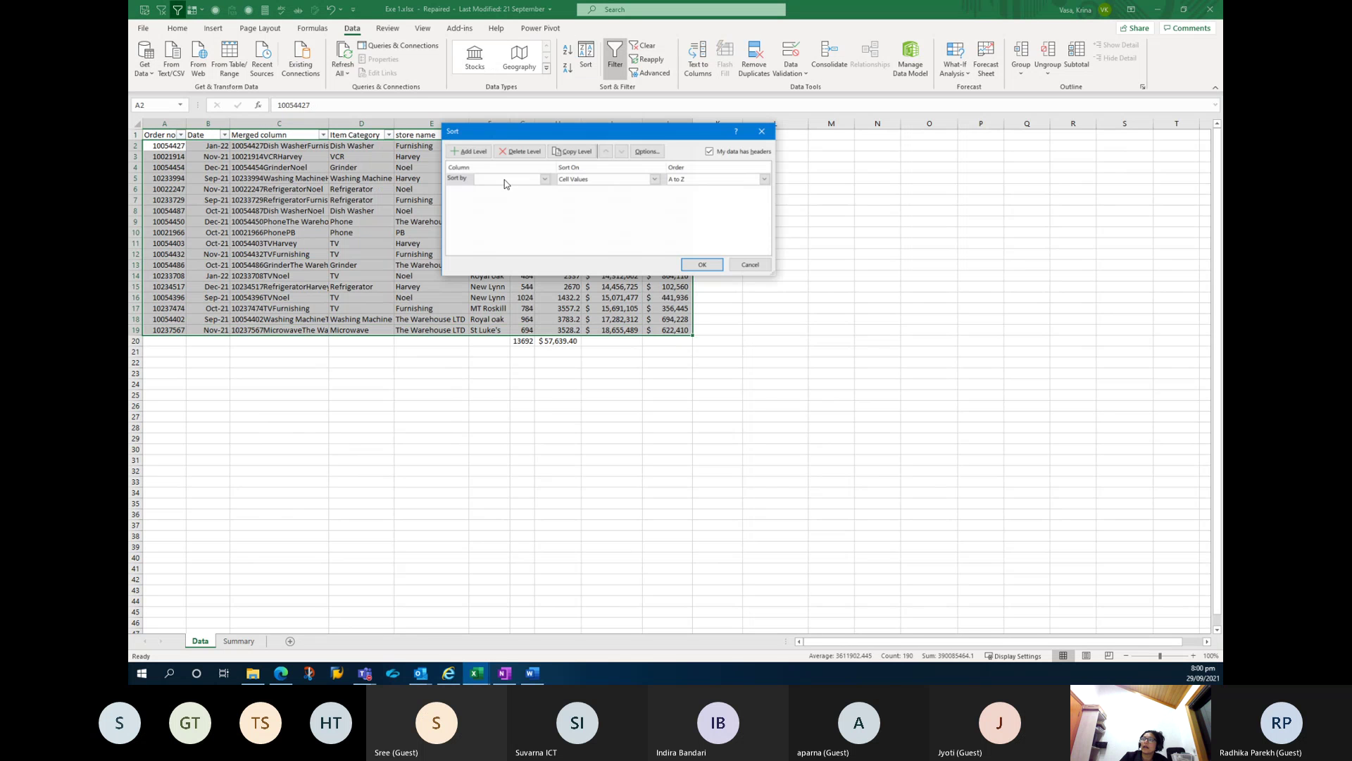
{"action": "left_click", "coordinate": [504, 179]}
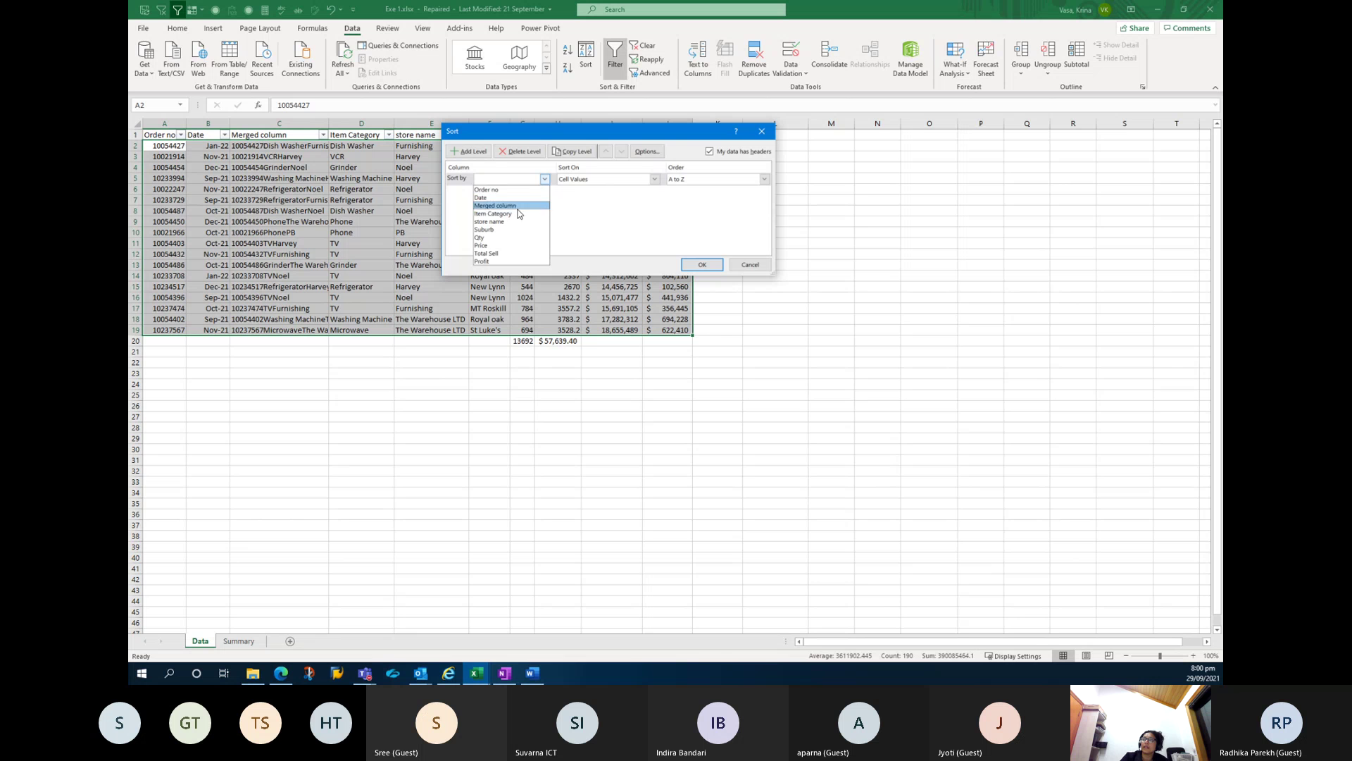
{"action": "left_click", "coordinate": [491, 221]}
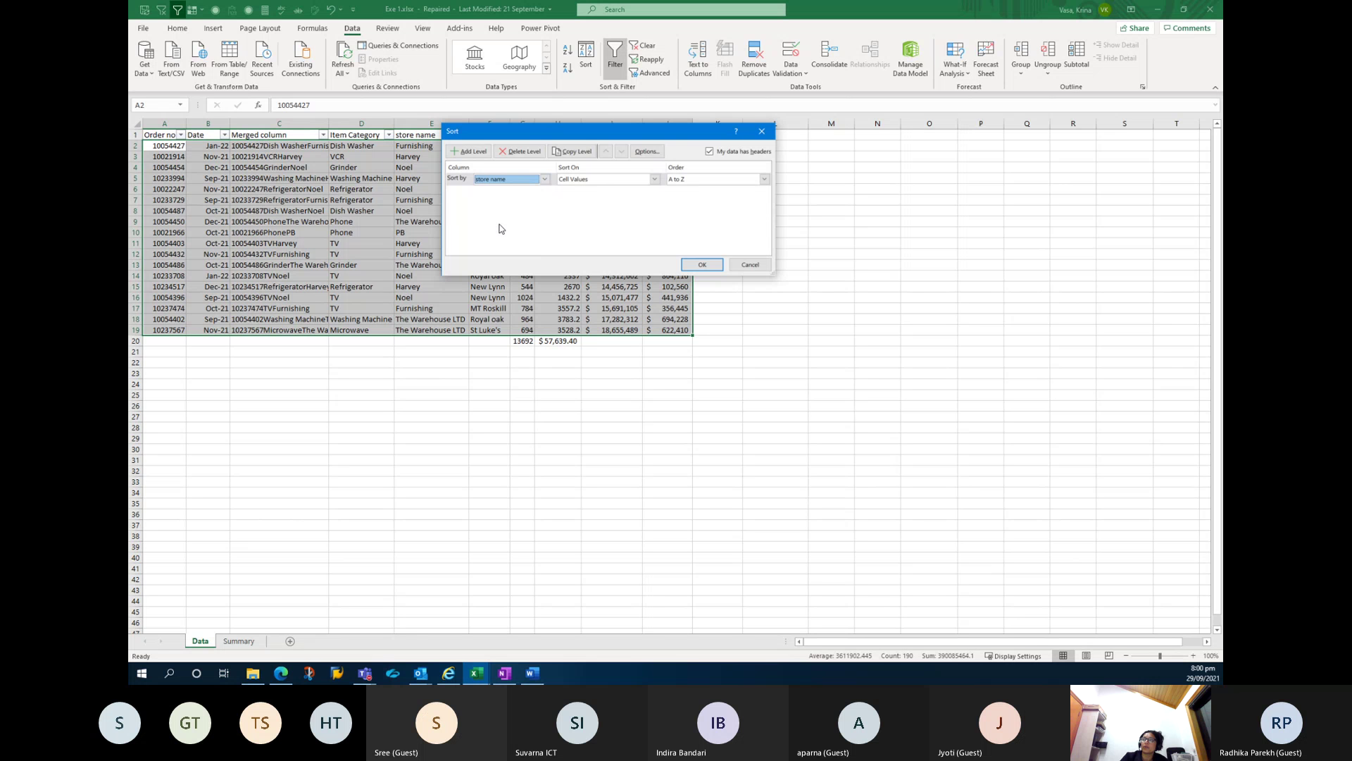
{"action": "left_click", "coordinate": [571, 152]}
{"action": "left_click", "coordinate": [517, 191]}
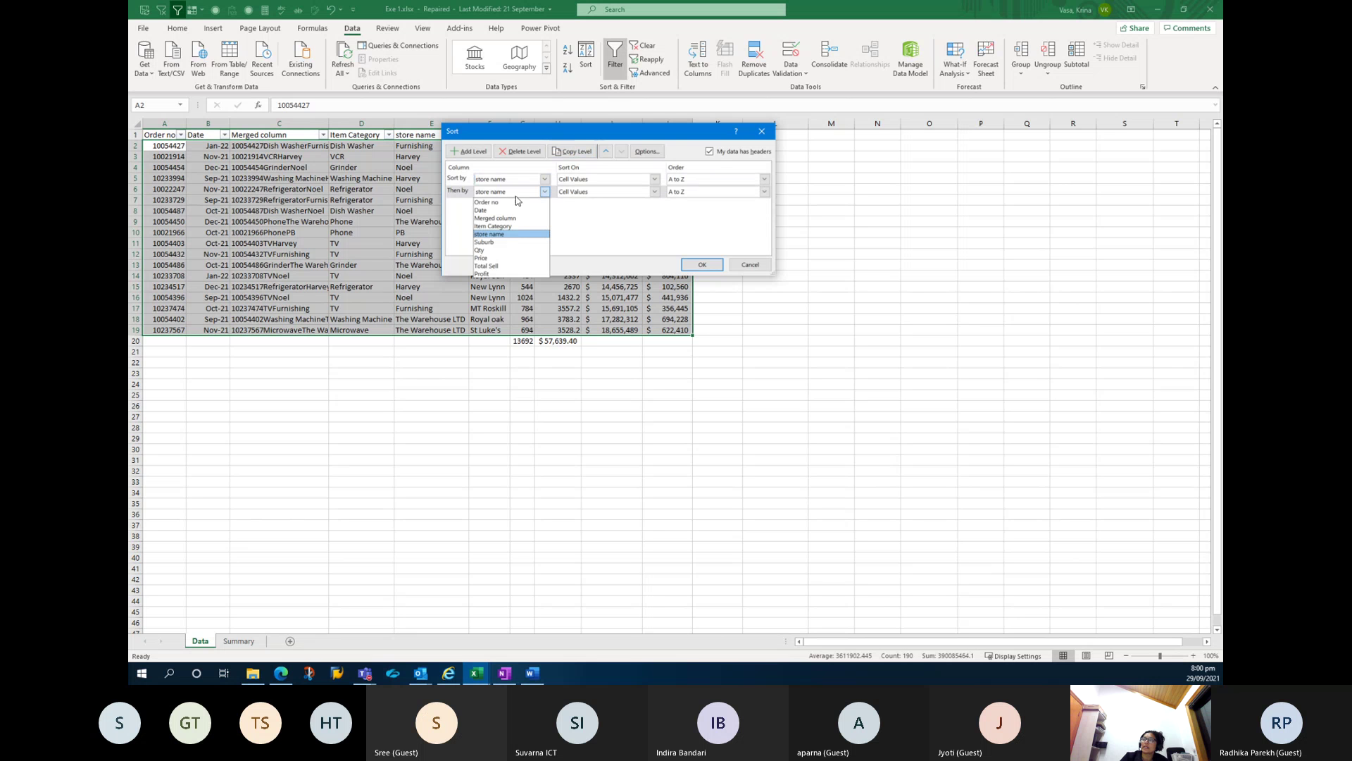
{"action": "left_click", "coordinate": [510, 242]}
{"action": "left_click", "coordinate": [702, 266]}
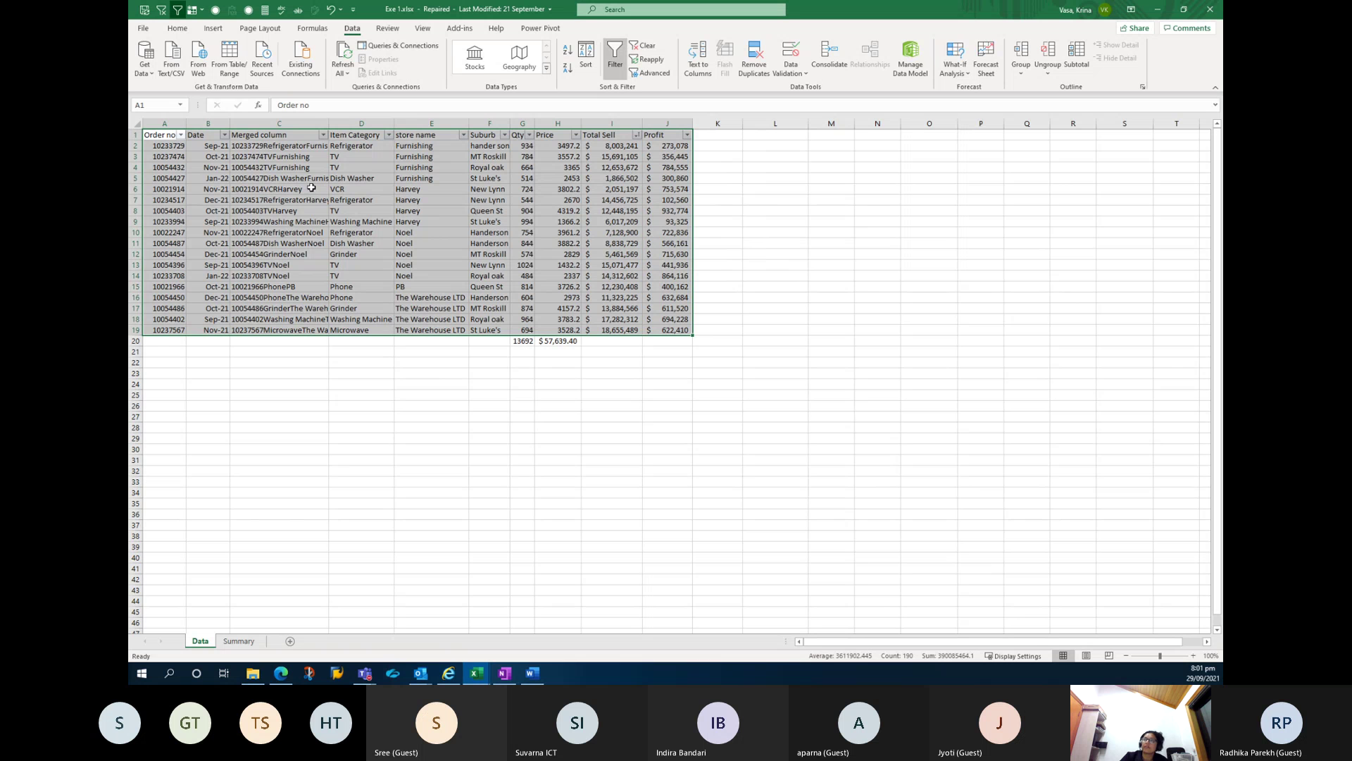
Sort the data by Item Category from A to Z.
{"action": "left_click", "coordinate": [387, 136]}
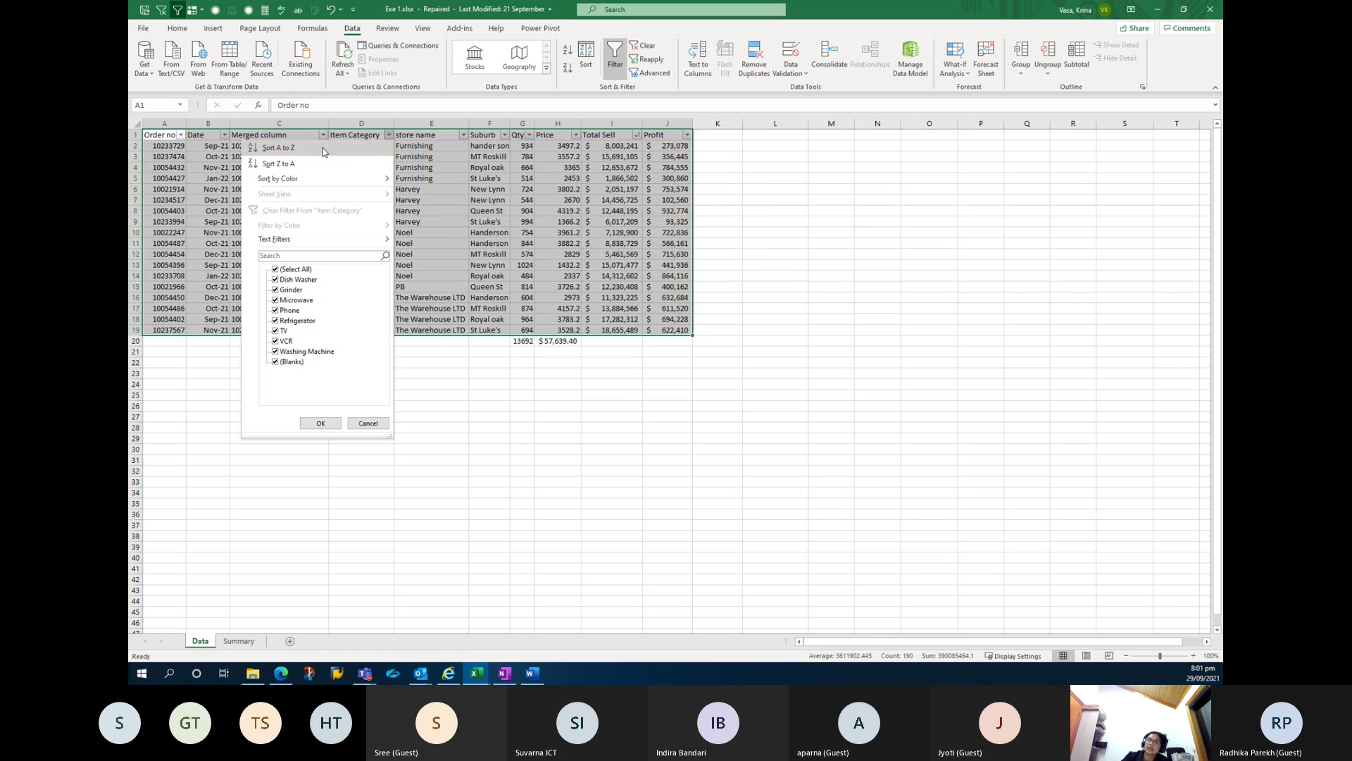
{"action": "left_click", "coordinate": [323, 149]}
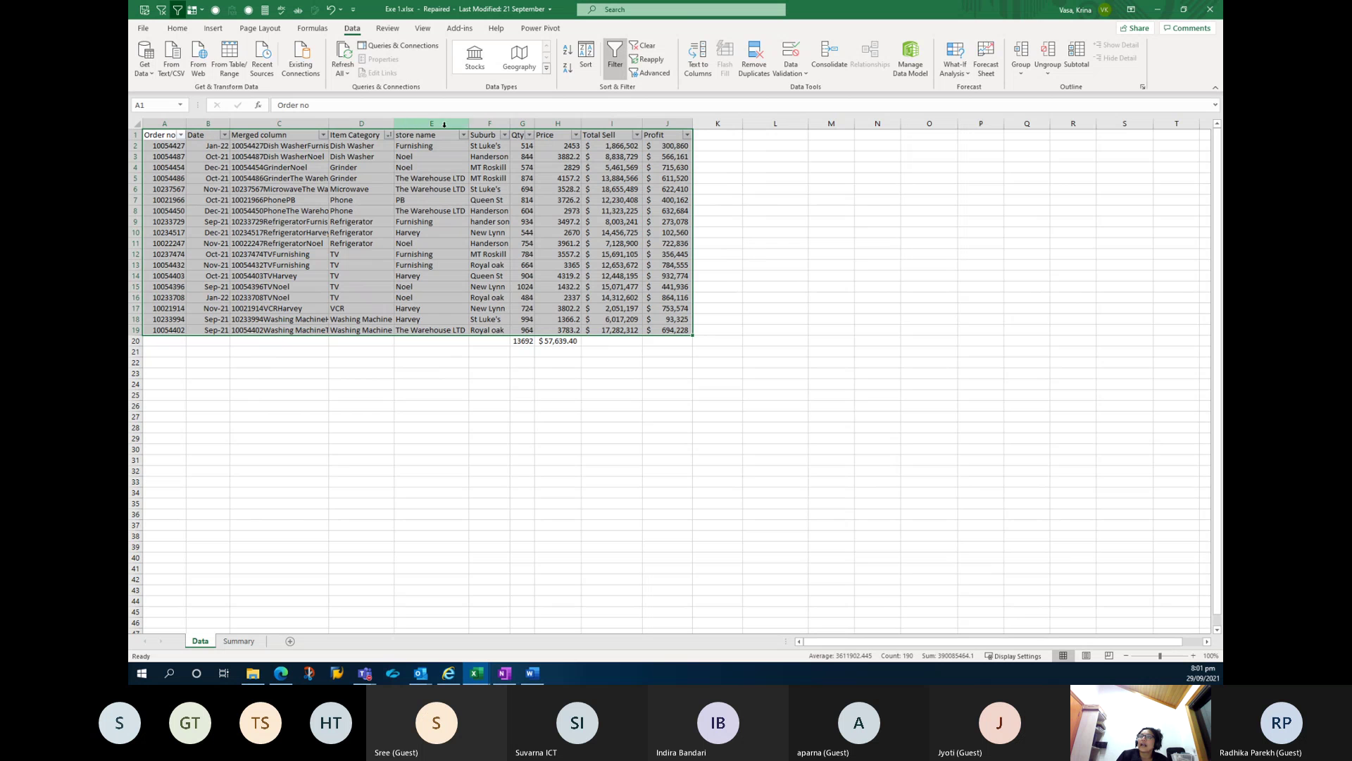
Filter the Item Category column to show only Dish Washer rows, and clear the filter again.
{"action": "left_click", "coordinate": [388, 134]}
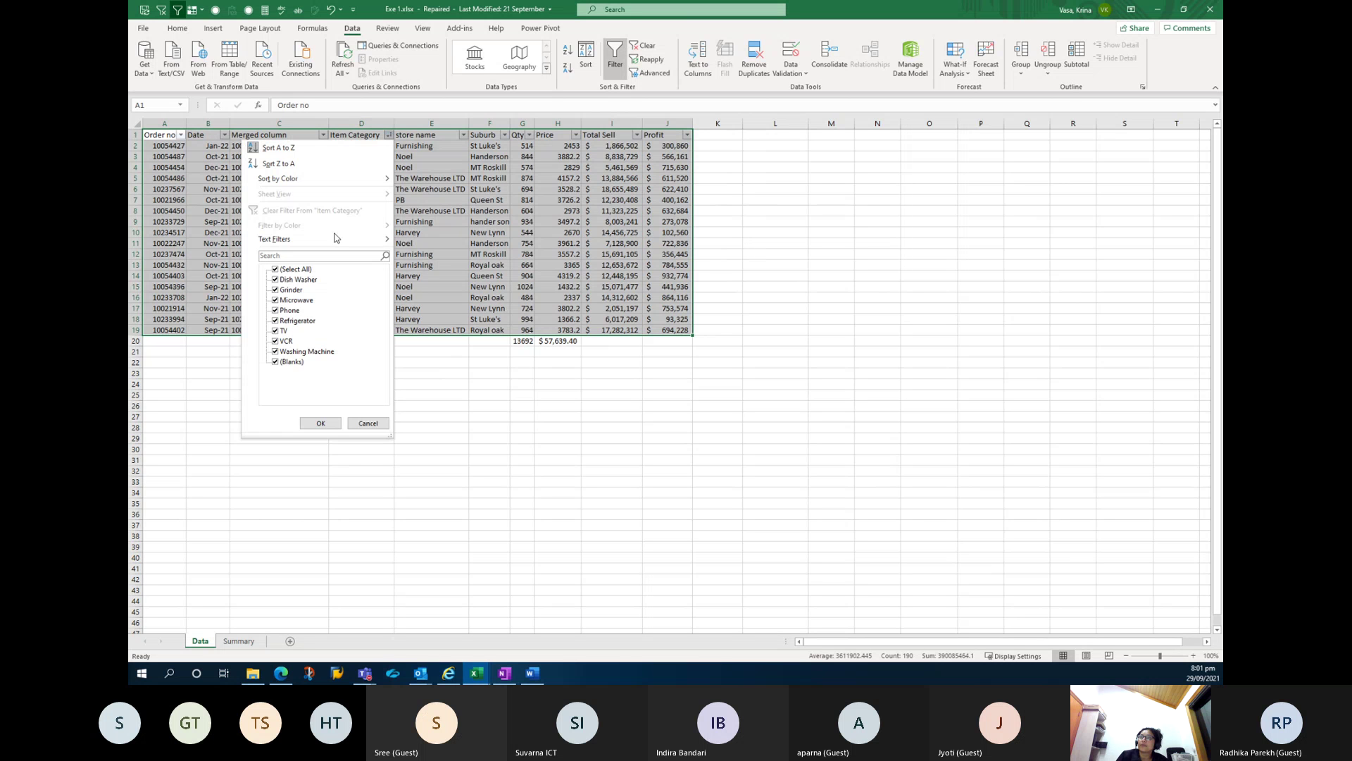
{"action": "left_click", "coordinate": [276, 269]}
{"action": "left_click", "coordinate": [276, 280]}
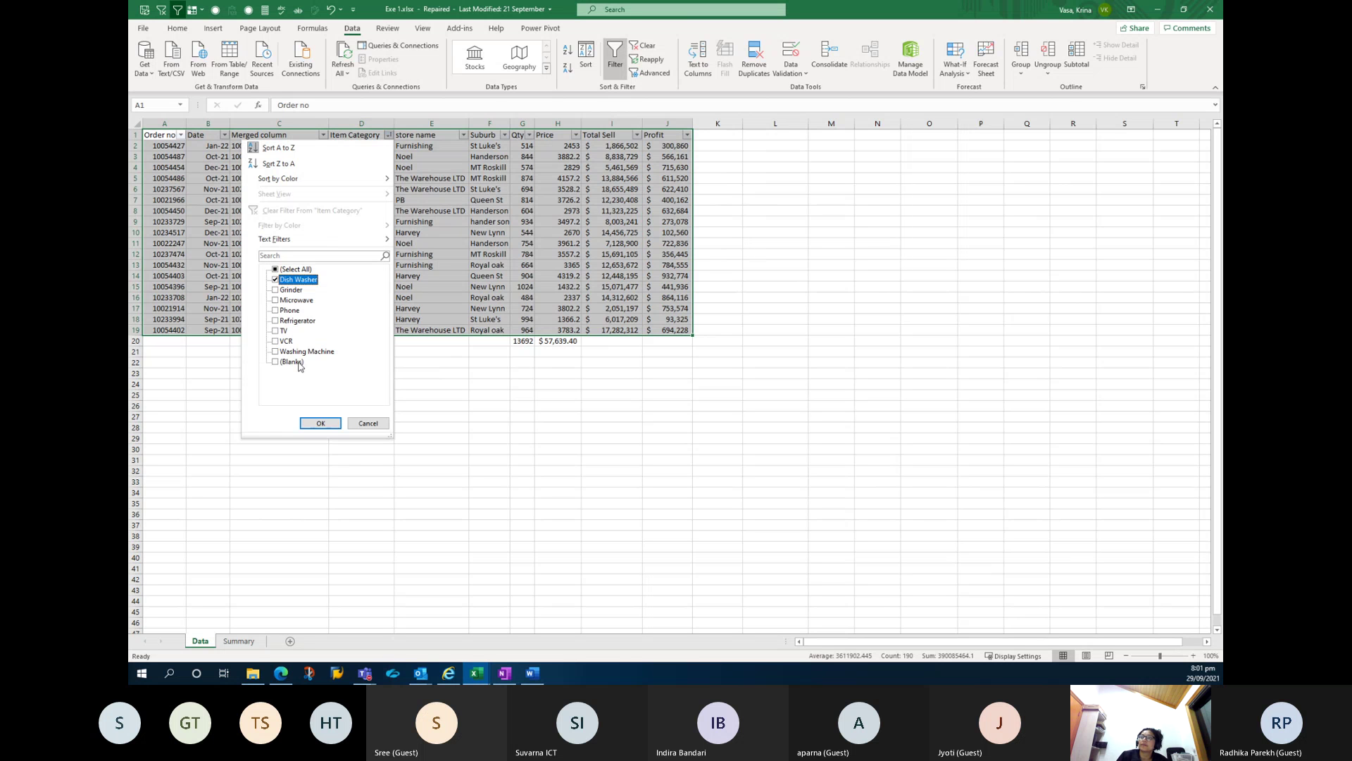
{"action": "left_click", "coordinate": [318, 423]}
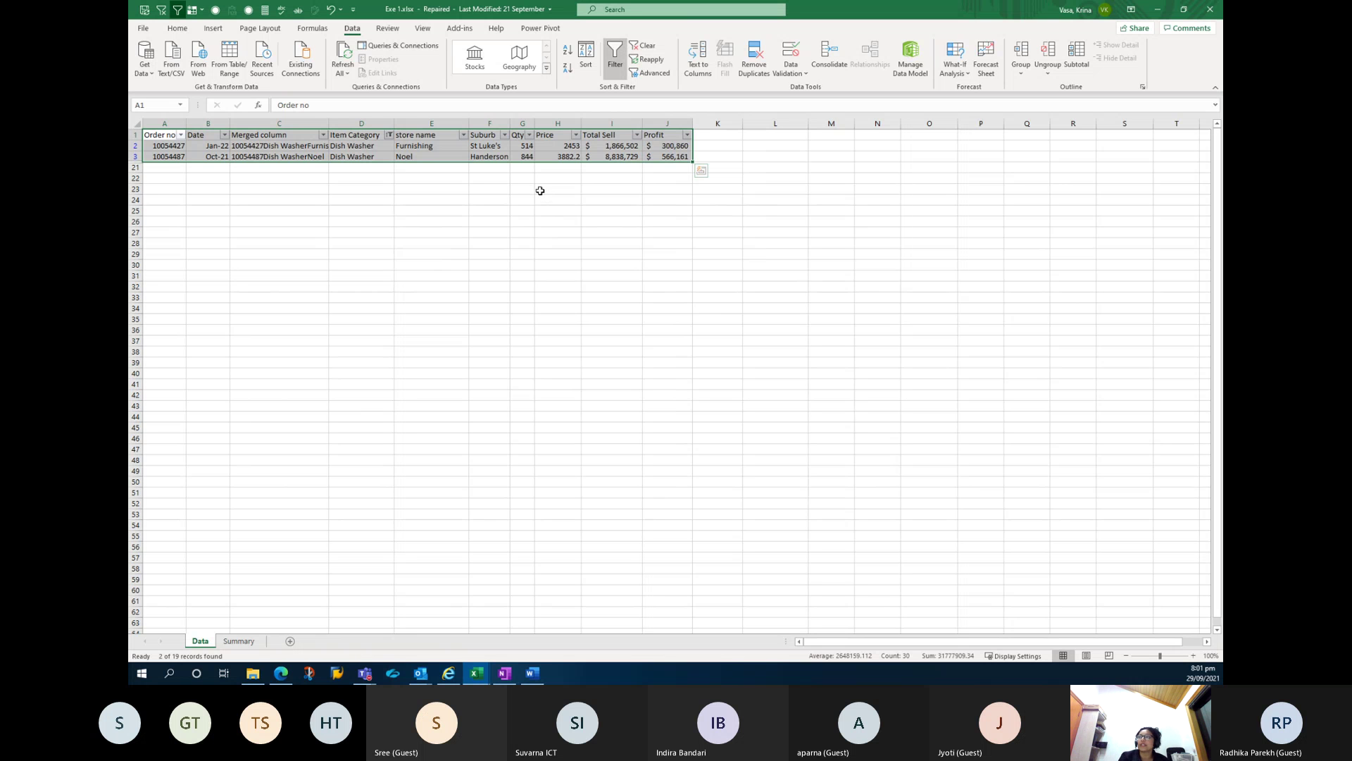
{"action": "left_click_drag", "start_coordinate": [867, 641], "coordinate": [795, 652]}
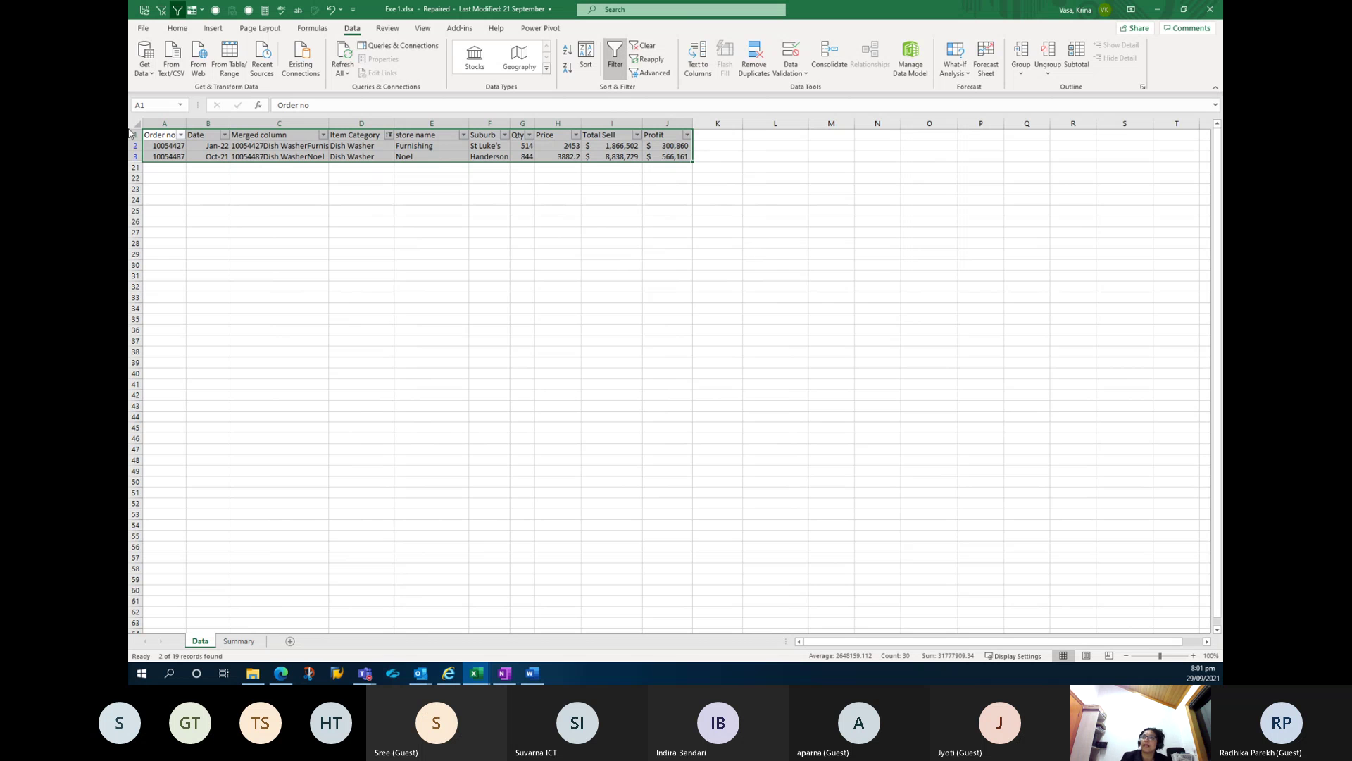
{"action": "left_click", "coordinate": [644, 45]}
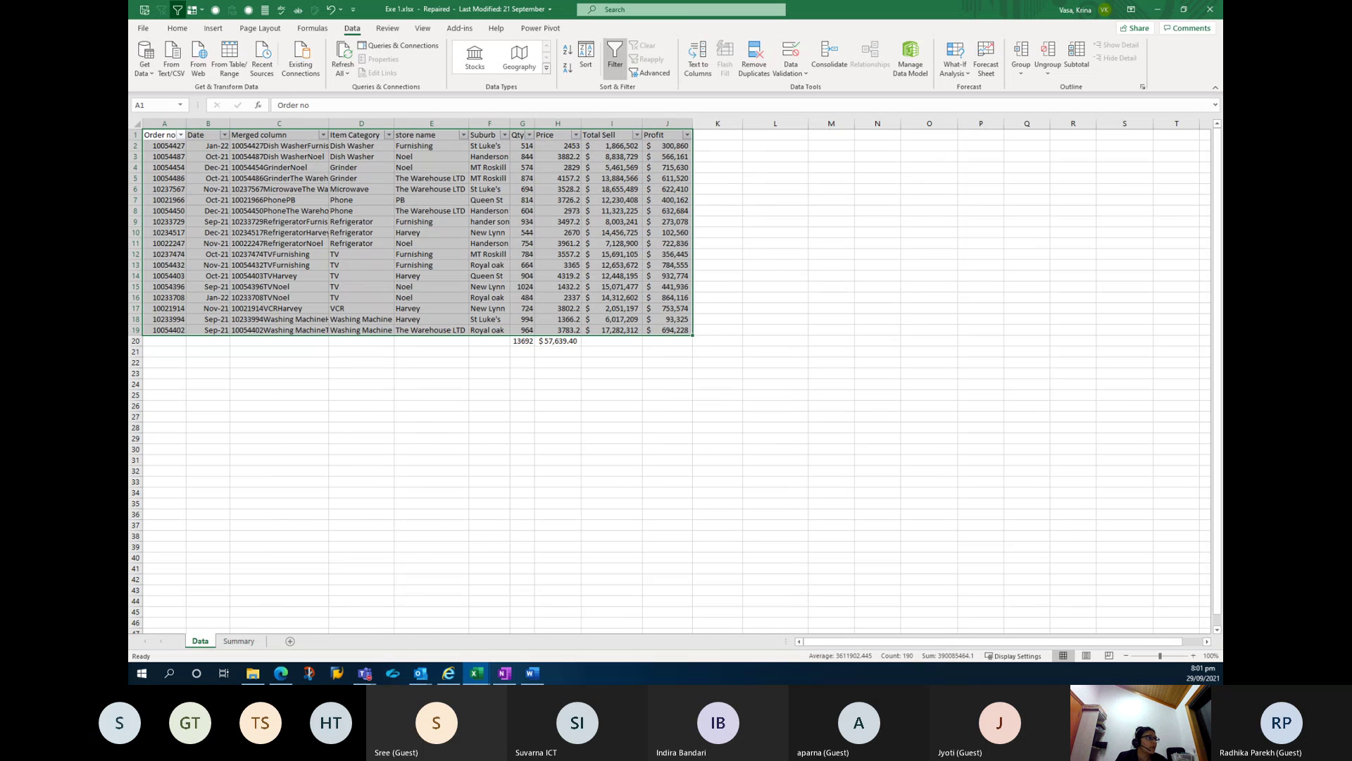
{"action": "key", "text": "alt+Tab"}
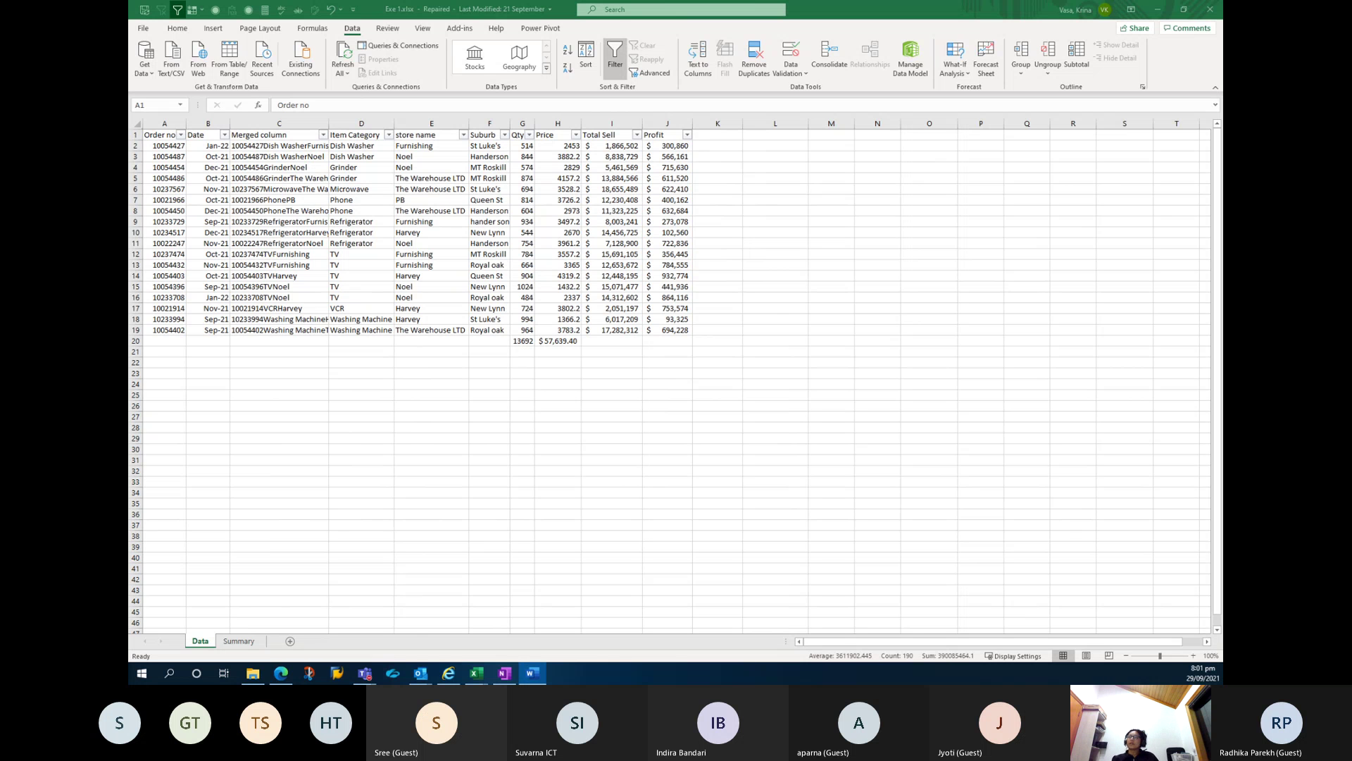
{"action": "left_click", "coordinate": [772, 146]}
{"action": "left_click", "coordinate": [730, 149]}
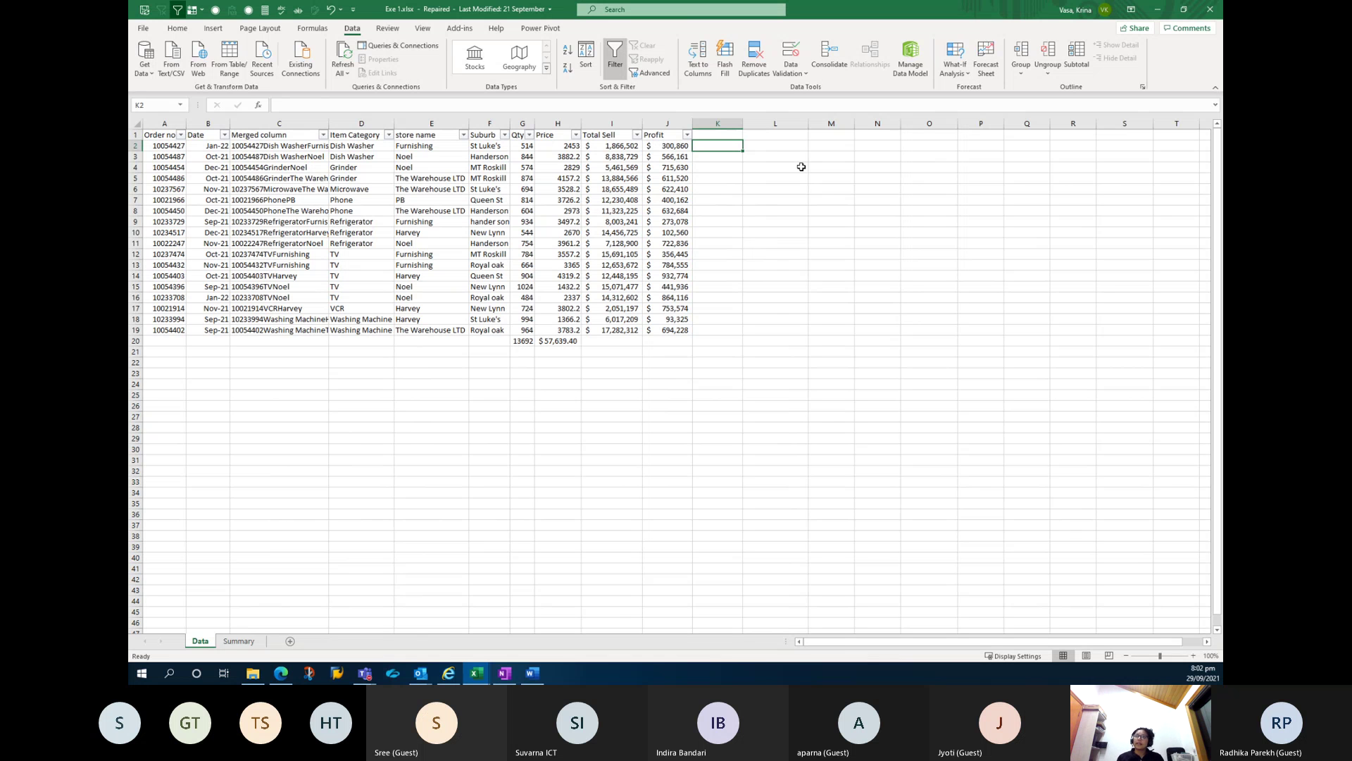
{"action": "type", "text": "="}
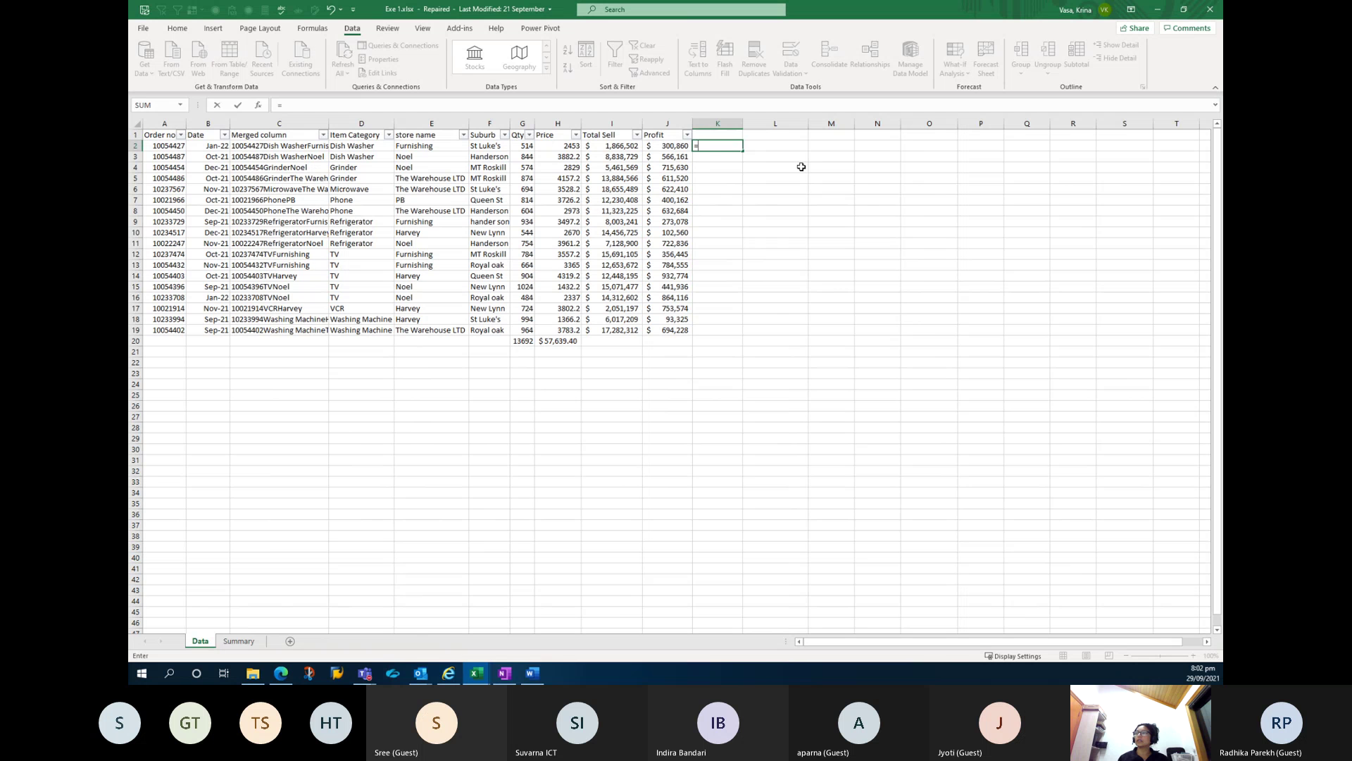
{"action": "key", "text": "Escape"}
{"action": "right_click", "coordinate": [802, 166]}
Delete the Qty and Price totals in cells G20:H20.
{"action": "left_click", "coordinate": [527, 341]}
{"action": "left_click_drag", "start_coordinate": [525, 340], "coordinate": [546, 342]}
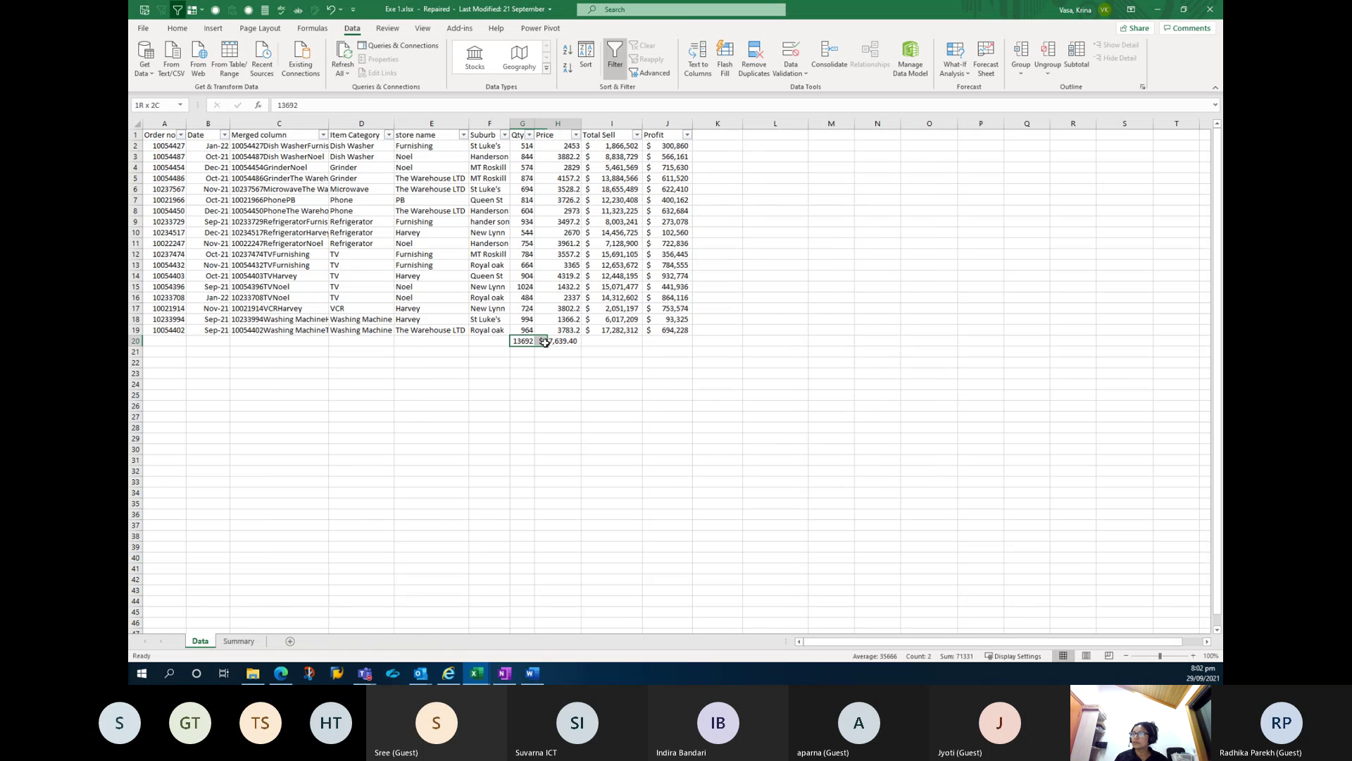
{"action": "key", "text": "Delete"}
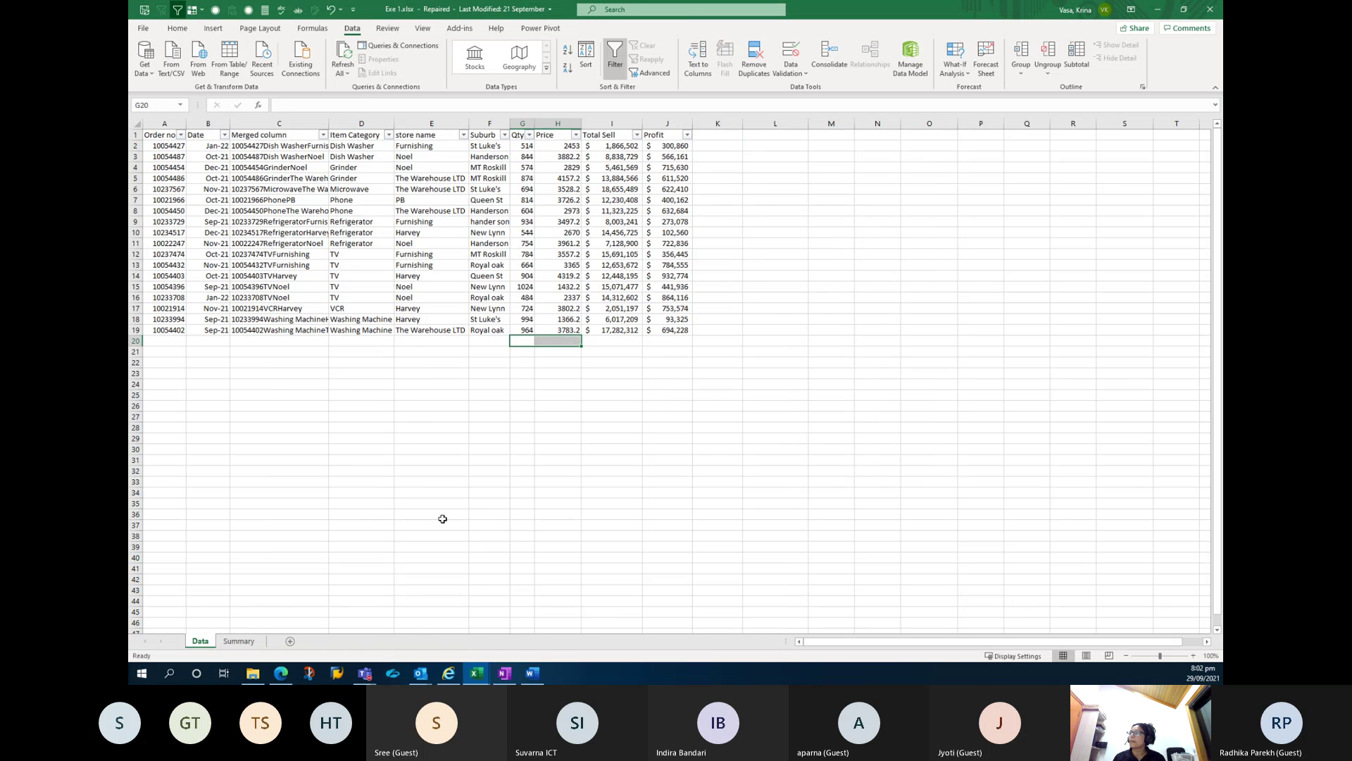
Examine the list of functions offered by AutoSum without applying any.
{"action": "left_click", "coordinate": [763, 393]}
{"action": "left_click", "coordinate": [177, 29]}
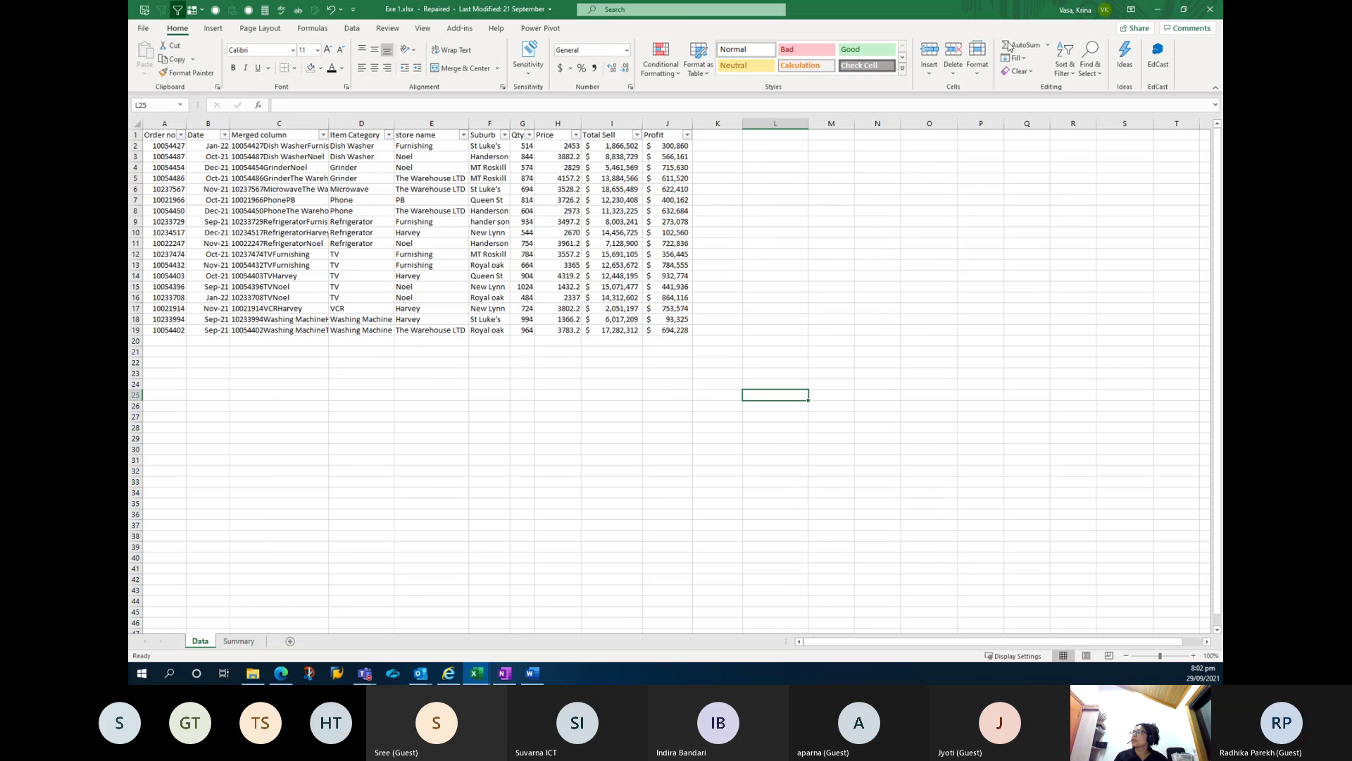
{"action": "left_click", "coordinate": [1048, 46]}
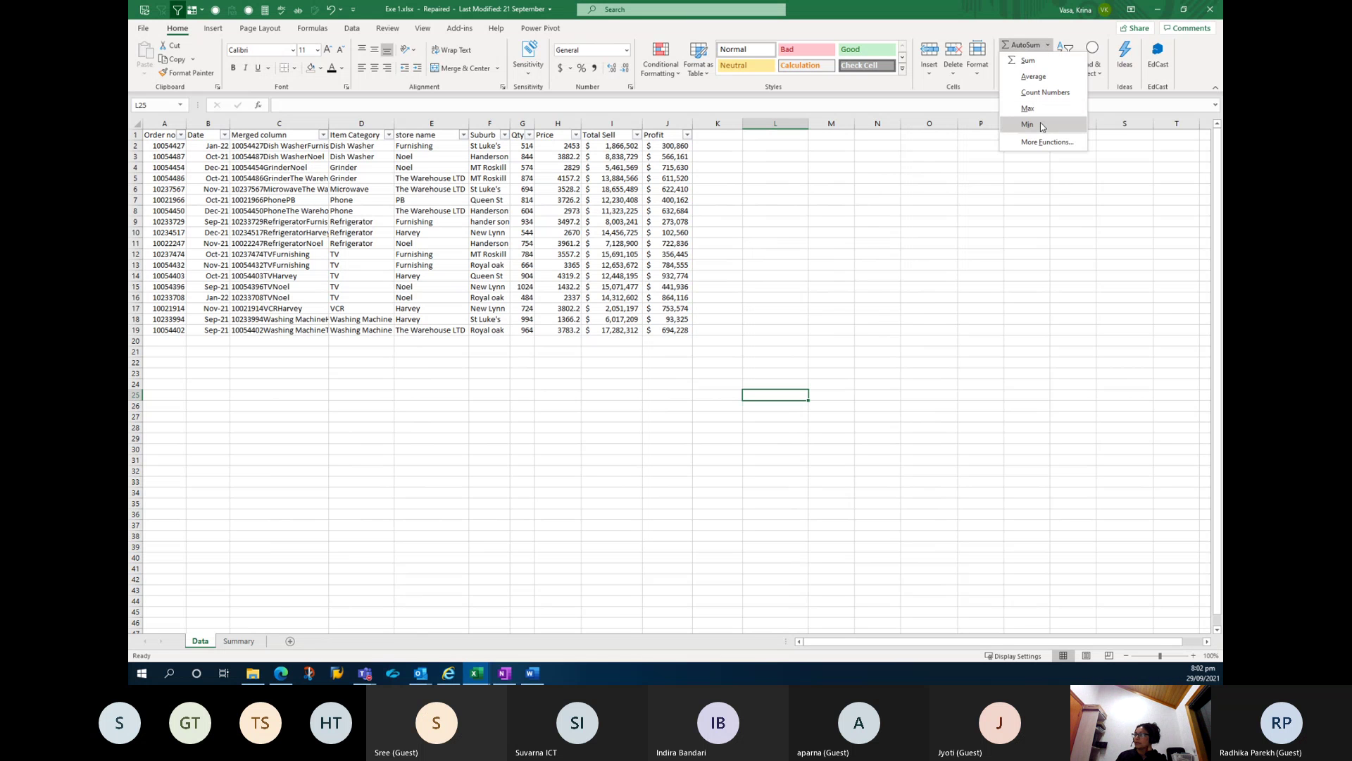
{"action": "left_click", "coordinate": [528, 347]}
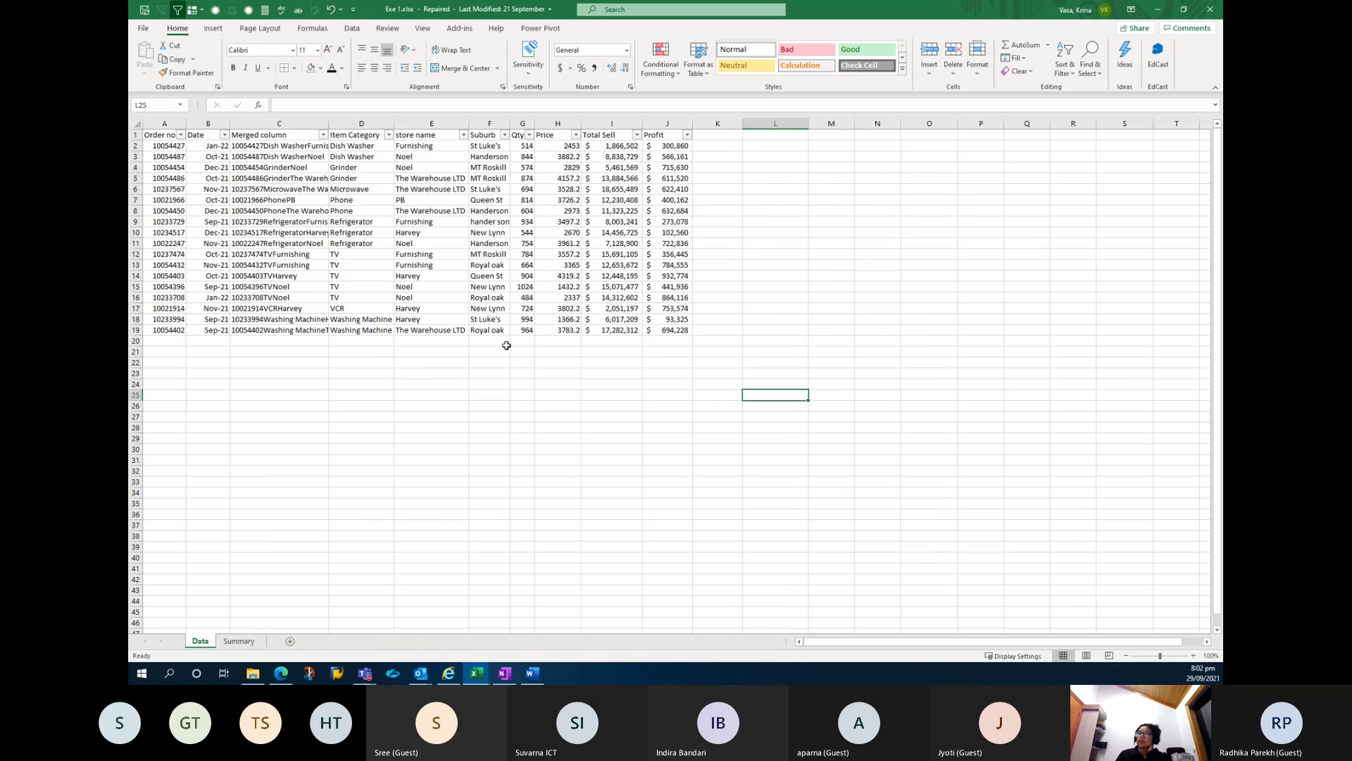
Enter the formula =SUM(H10:H19) in cell H20 below the Price column.
{"action": "left_click", "coordinate": [536, 342]}
{"action": "type", "text": "=sum"}
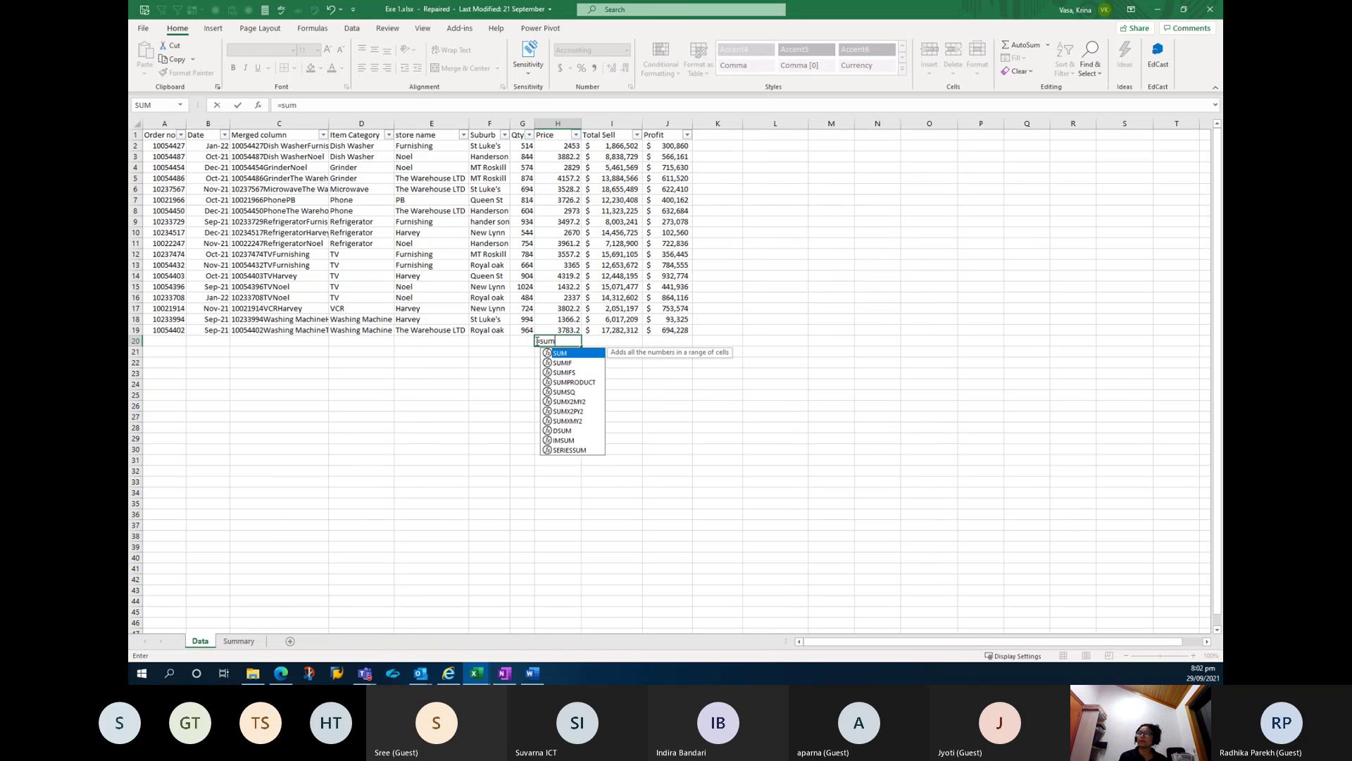
{"action": "key", "text": "Tab"}
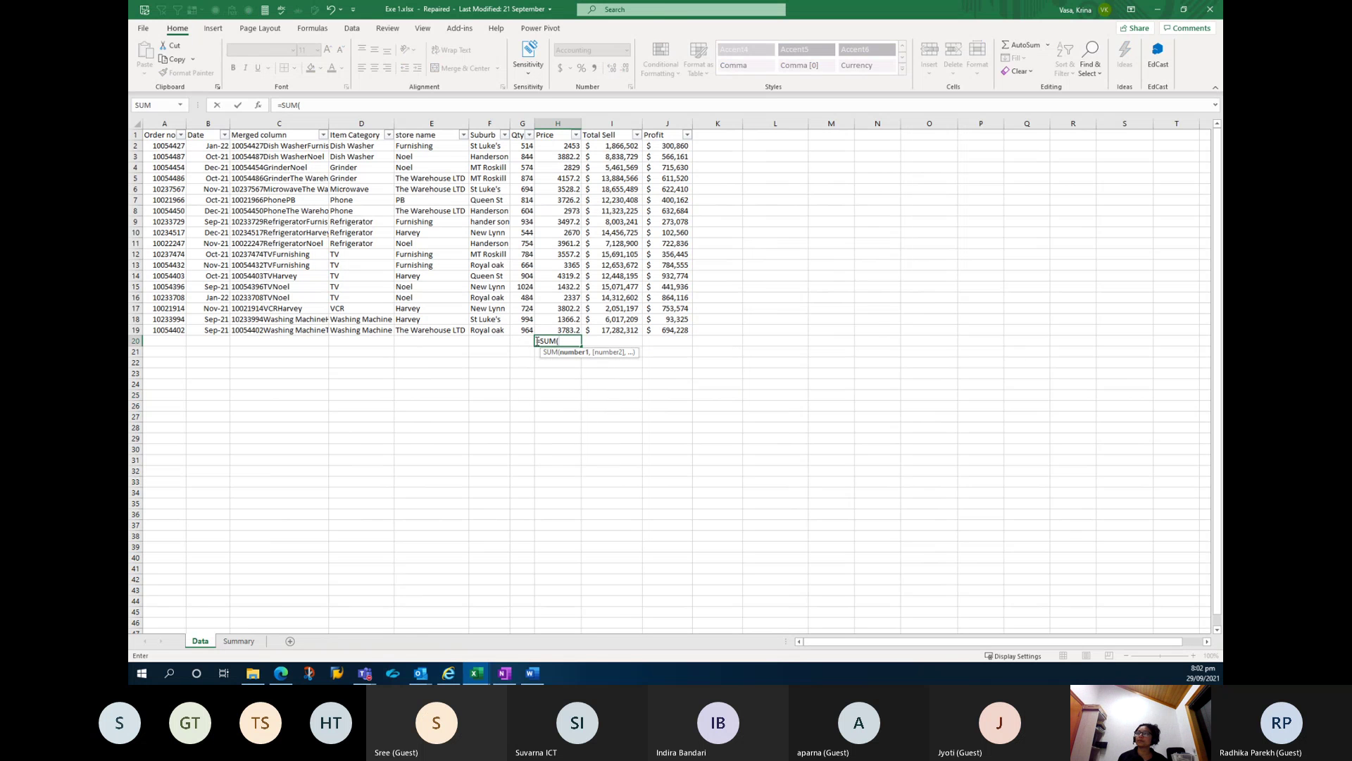
{"action": "key", "text": "Up"}
{"action": "key", "text": "shift+Up"}
{"action": "key", "text": "shift+Up"}
{"action": "key", "text": "shift+Up"}
{"action": "key", "text": "shift+Up"}
{"action": "key", "text": "shift+Up"}
{"action": "key", "text": "shift+Up"}
{"action": "key", "text": "shift+Up"}
{"action": "key", "text": "shift+Up"}
{"action": "key", "text": "shift+Up"}
{"action": "key", "text": "shift+Up"}
{"action": "key", "text": "shift+Up"}
{"action": "key", "text": "shift+Up"}
{"action": "key", "text": "shift+Up"}
{"action": "key", "text": "shift+Up"}
{"action": "key", "text": "shift+Up"}
{"action": "key", "text": "shift+Up"}
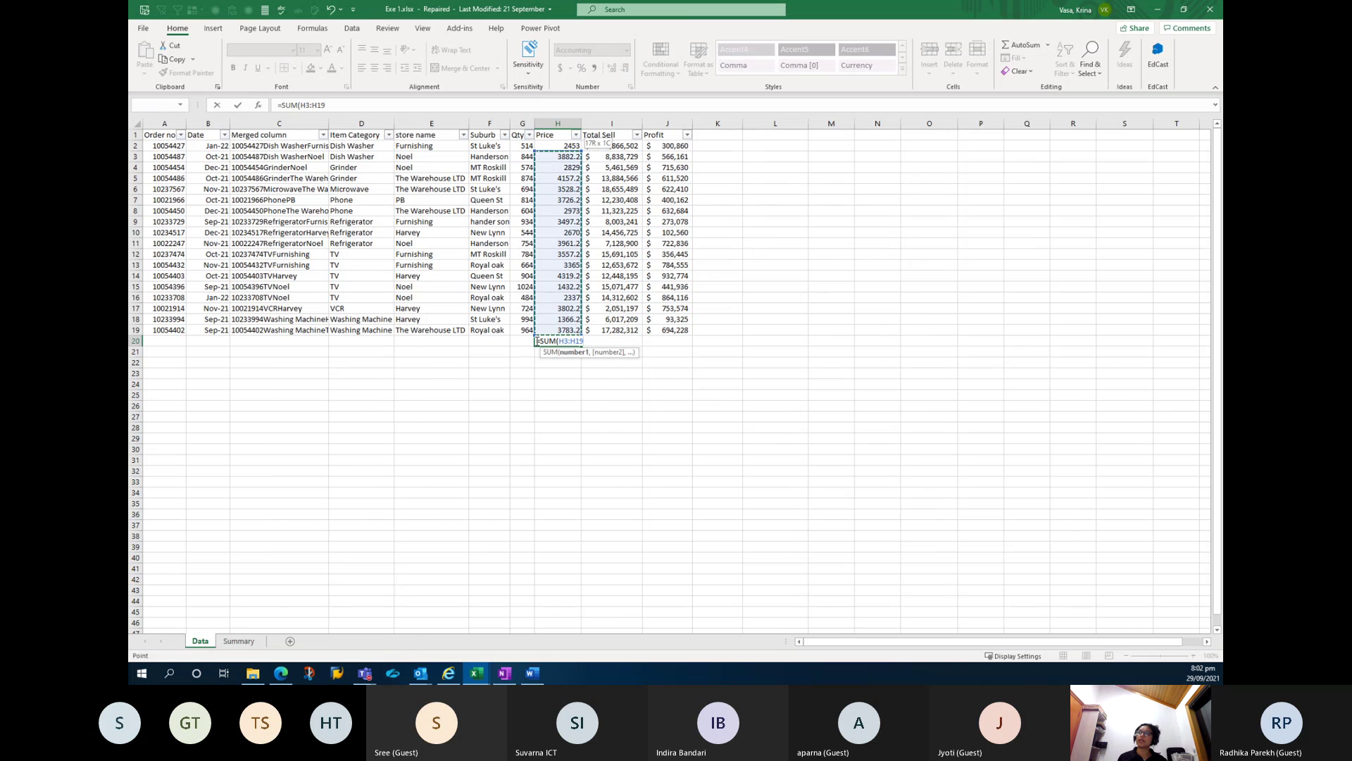
{"action": "key", "text": "shift+Down"}
{"action": "key", "text": "shift+Down"}
{"action": "key", "text": "shift+Down"}
{"action": "key", "text": "shift+Down"}
{"action": "key", "text": "shift+Down"}
{"action": "key", "text": "shift+Down"}
{"action": "key", "text": "shift+Down"}
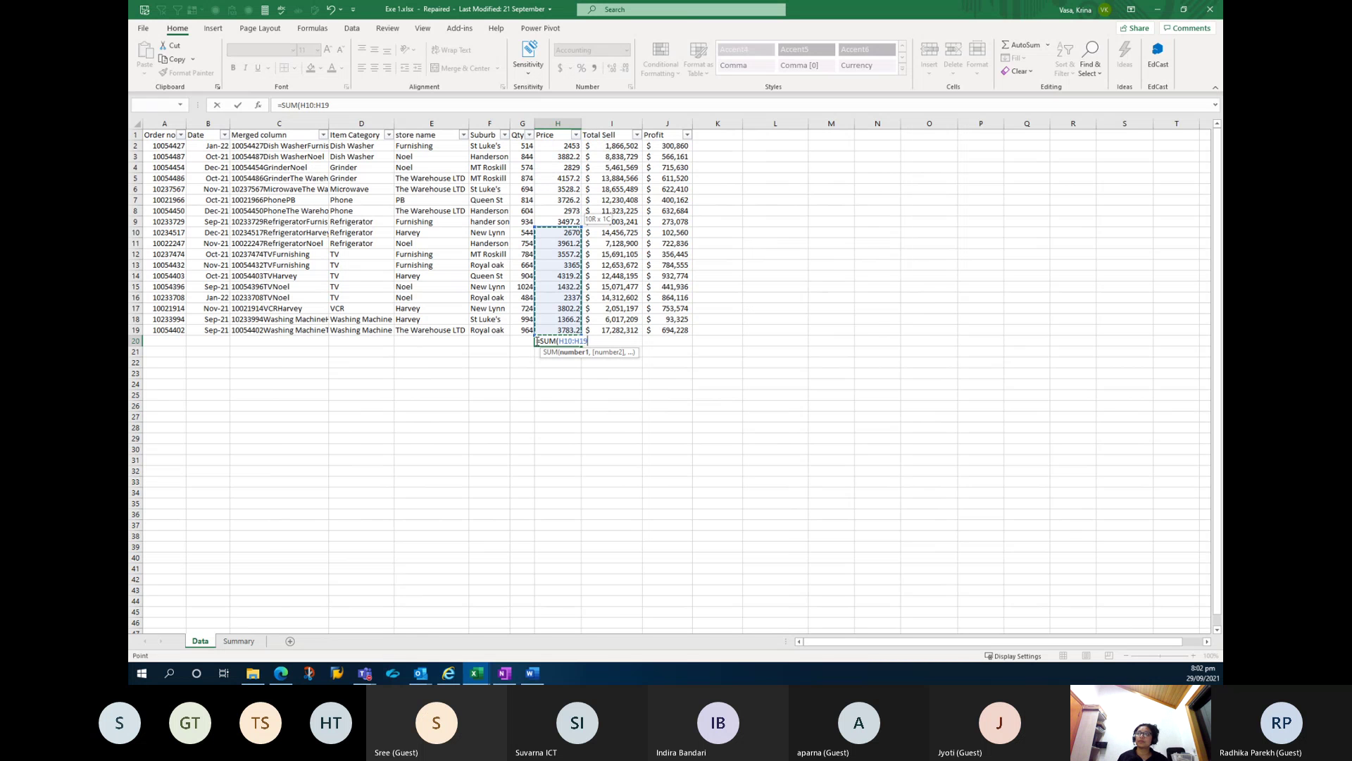
{"action": "key", "text": "ctrl+Return"}
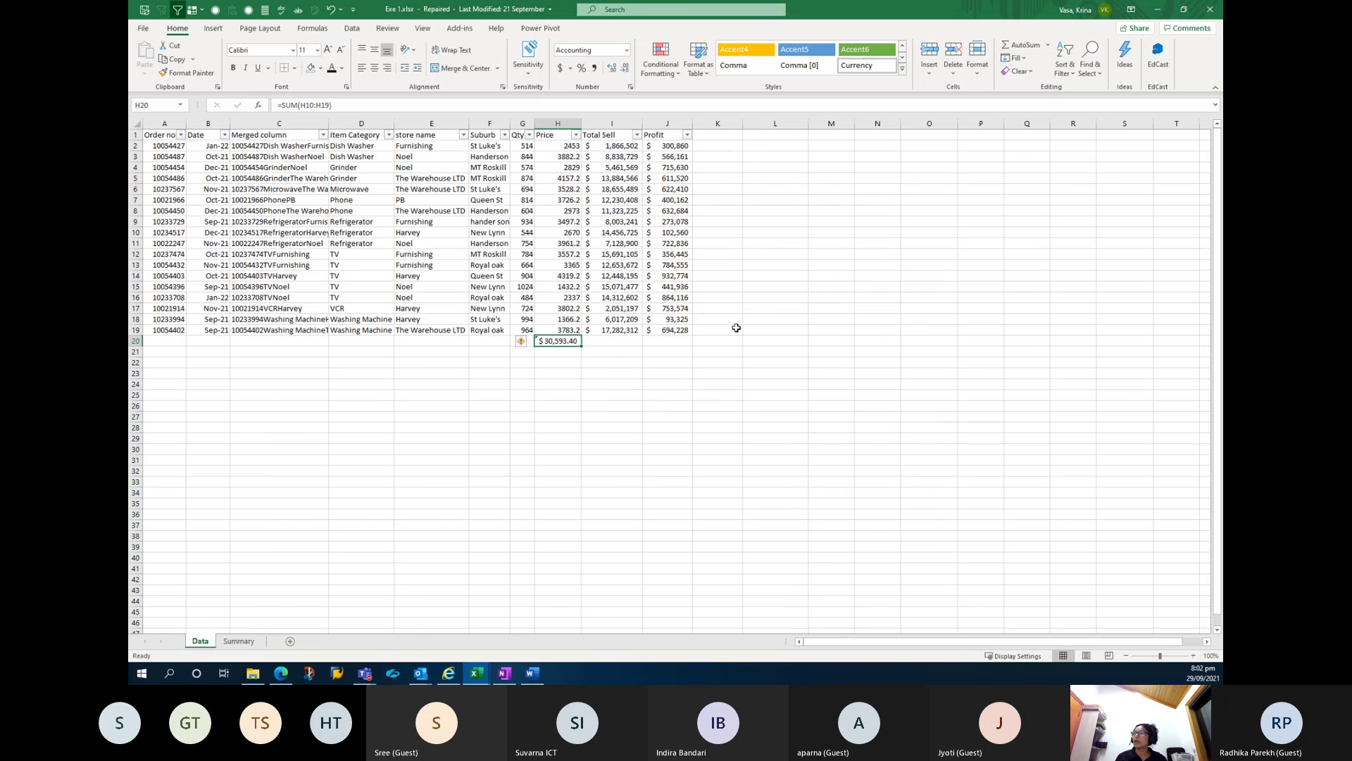
Try to start an AVERAGE formula in cell I20 below the Total Sell column.
{"action": "left_click", "coordinate": [618, 342]}
{"action": "type", "text": "="}
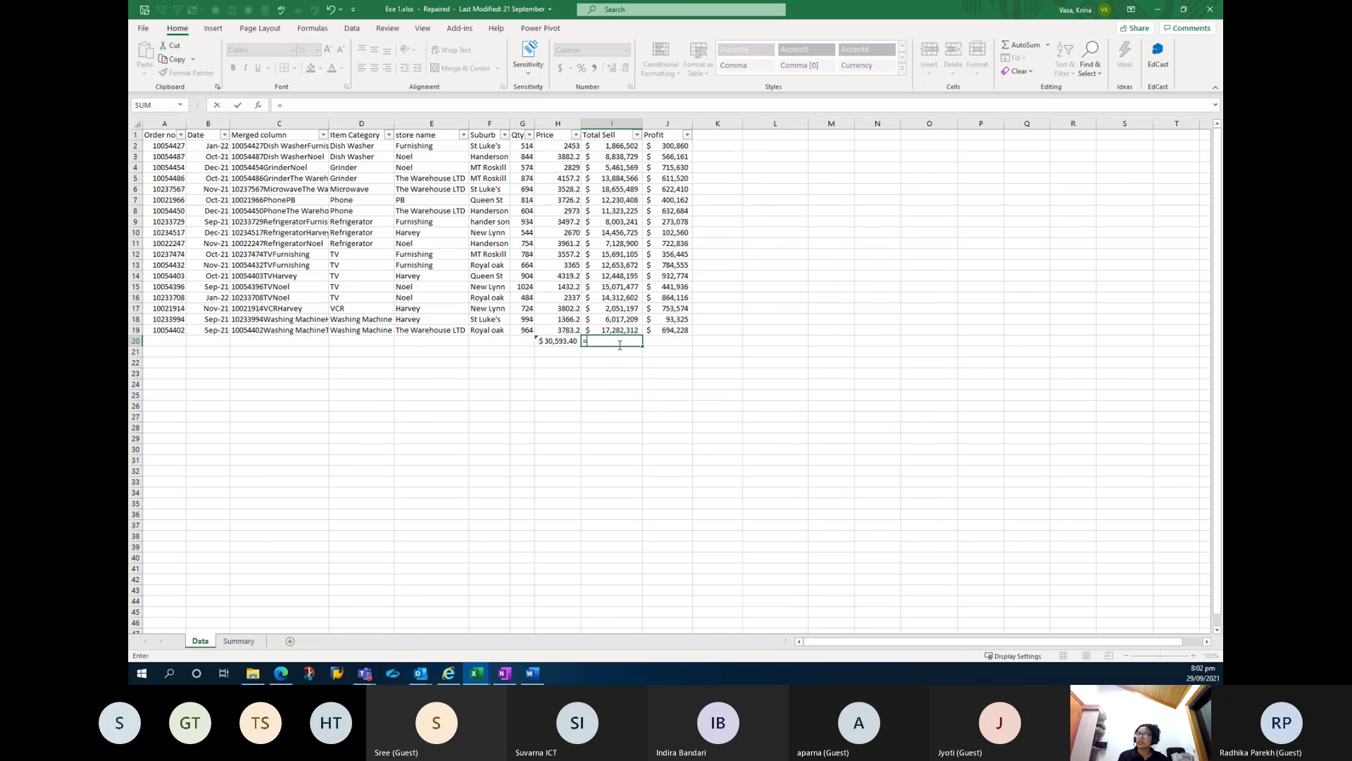
{"action": "type", "text": "average"}
{"action": "key", "text": "Tab"}
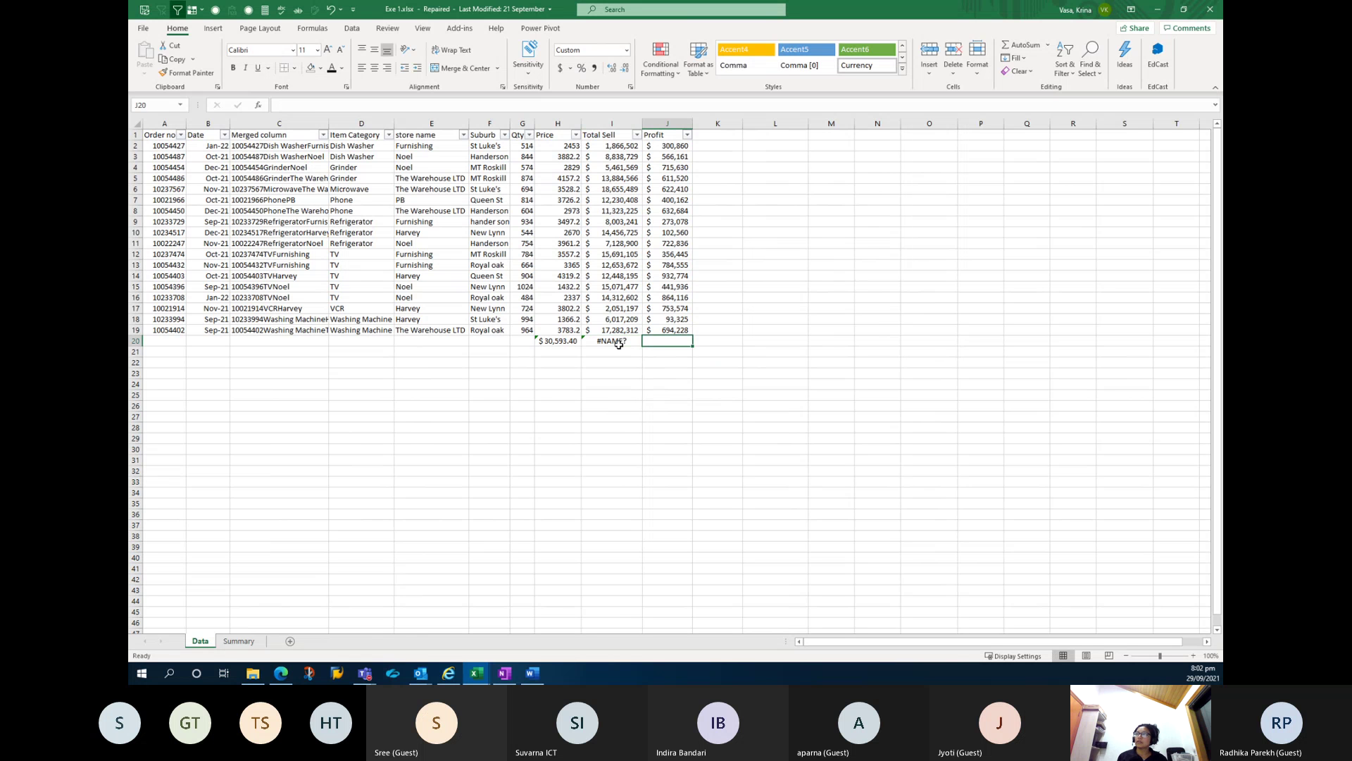
Enter =AVERAGE(I2:I19) in cell I20, and select the Total Sell values I2:I19 to compare their average in the selection summary.
{"action": "left_click", "coordinate": [619, 343]}
{"action": "type", "text": "="}
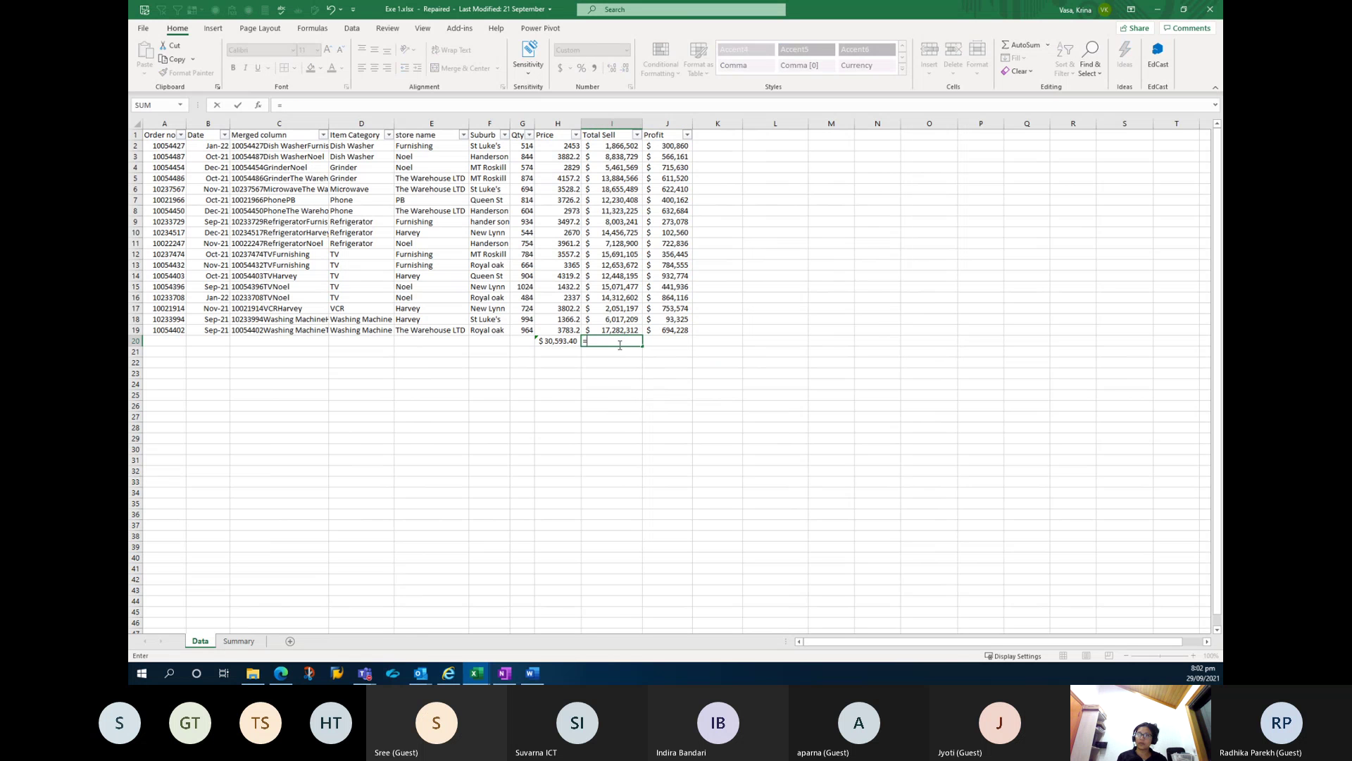
{"action": "type", "text": "AVERAGE"}
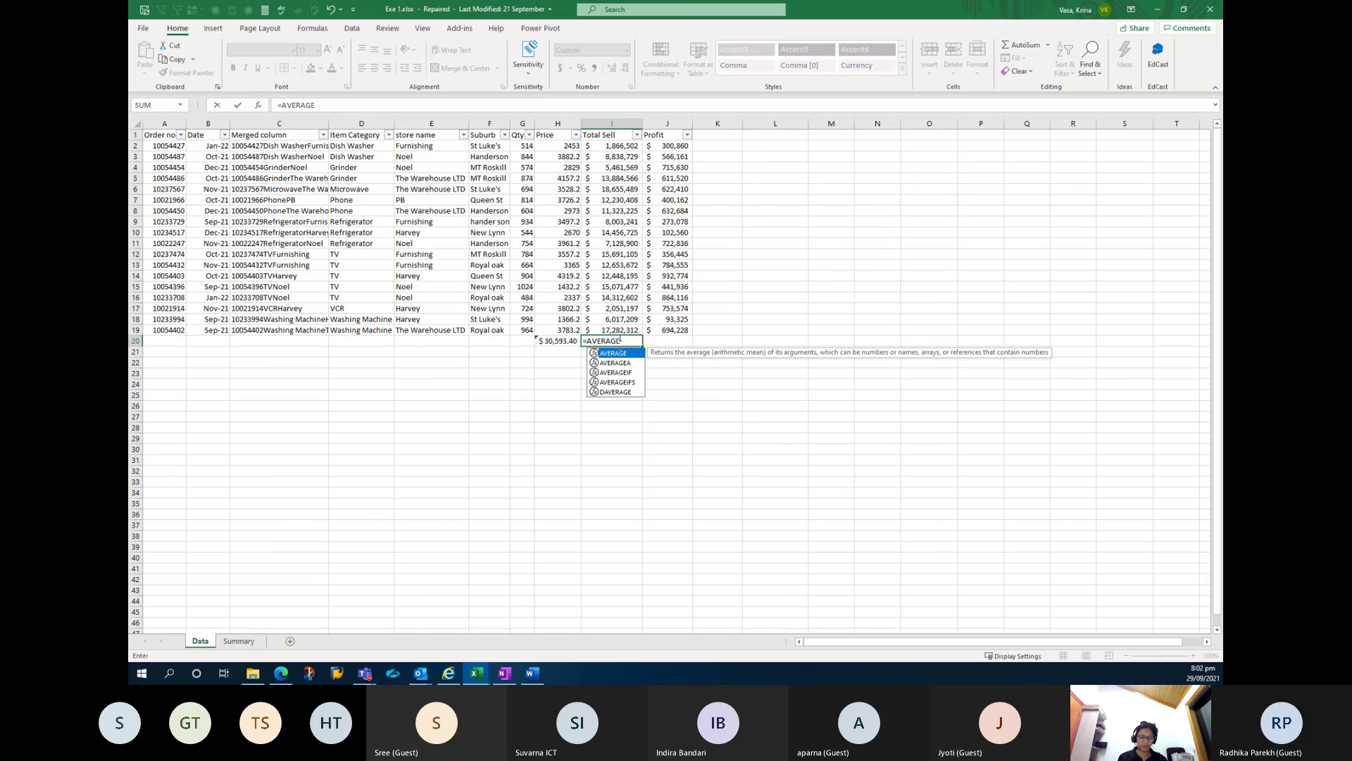
{"action": "type", "text": "("}
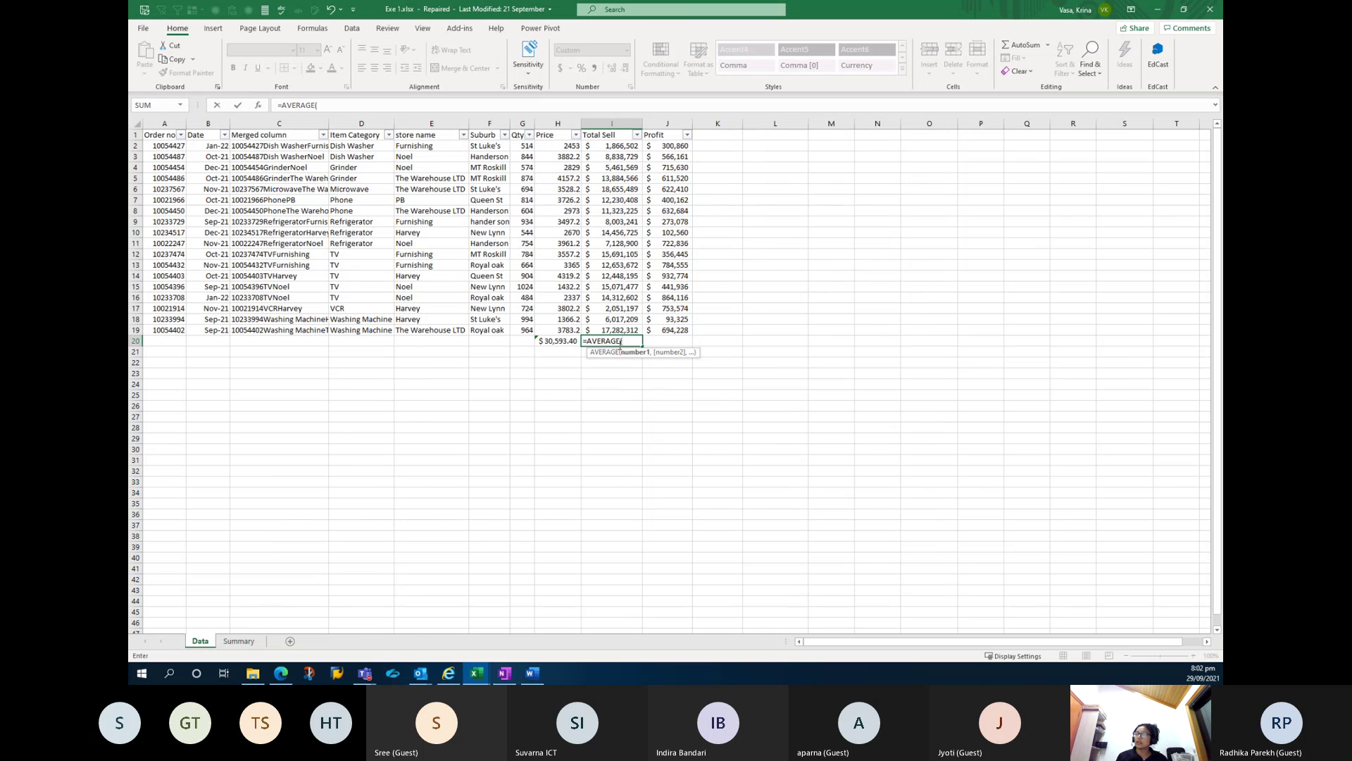
{"action": "key", "text": "Up"}
{"action": "key", "text": "shift+Up"}
{"action": "key", "text": "shift+Up"}
{"action": "key", "text": "shift+Up"}
{"action": "key", "text": "shift+Up"}
{"action": "key", "text": "shift+Up"}
{"action": "key", "text": "shift+Up"}
{"action": "key", "text": "shift+Up"}
{"action": "key", "text": "shift+Up"}
{"action": "key", "text": "shift+Up"}
{"action": "key", "text": "shift+Up"}
{"action": "key", "text": "shift+Up"}
{"action": "key", "text": "shift+Up"}
{"action": "key", "text": "shift+Up"}
{"action": "key", "text": "shift+Up"}
{"action": "key", "text": "shift+Up"}
{"action": "key", "text": "shift+Up"}
{"action": "key", "text": "shift+Up"}
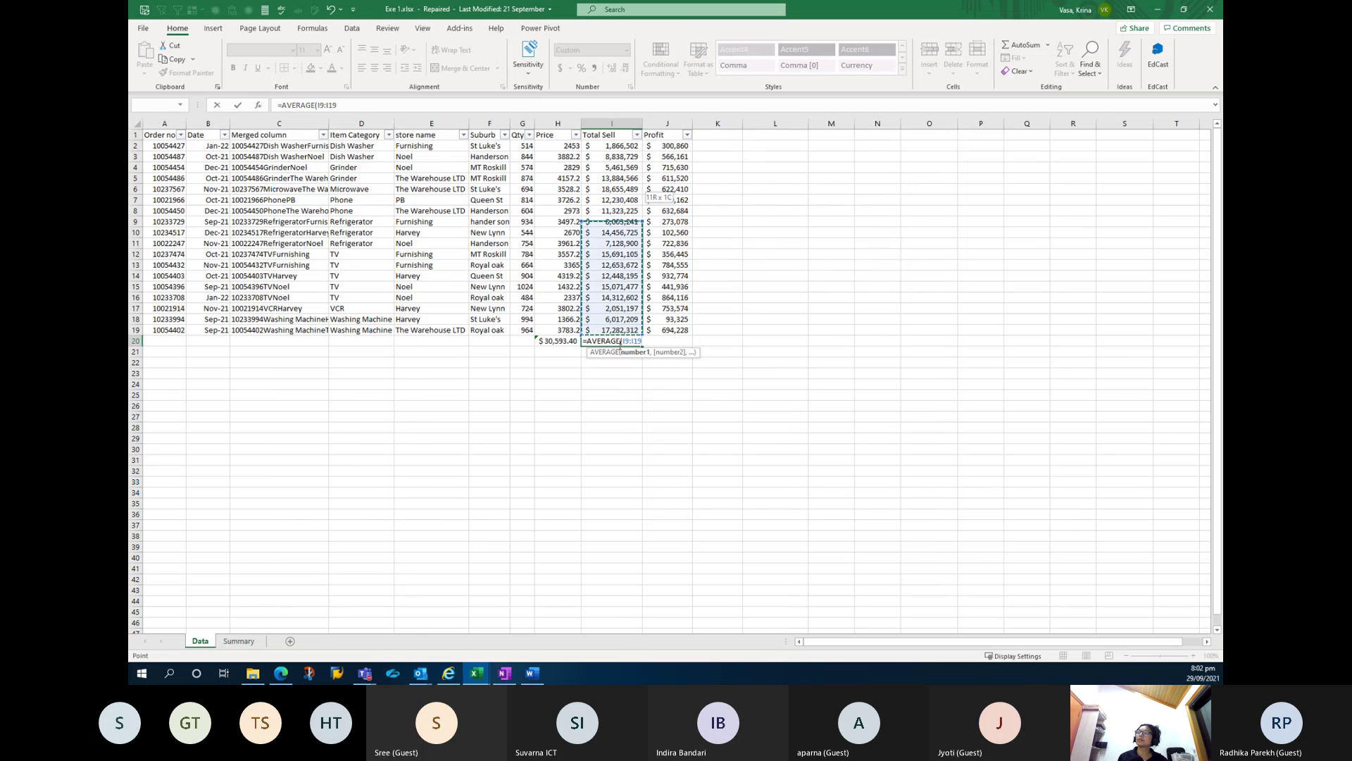
{"action": "key", "text": "Return"}
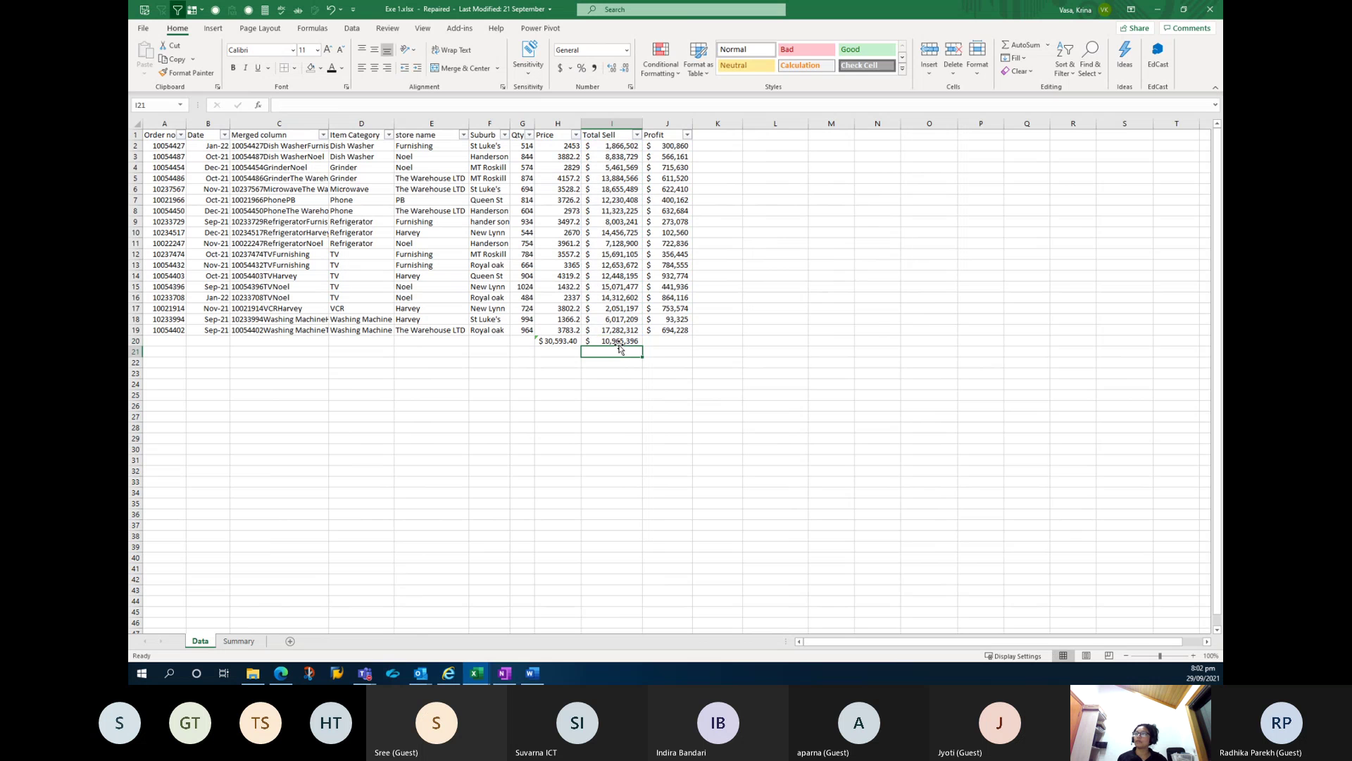
{"action": "left_click", "coordinate": [617, 341]}
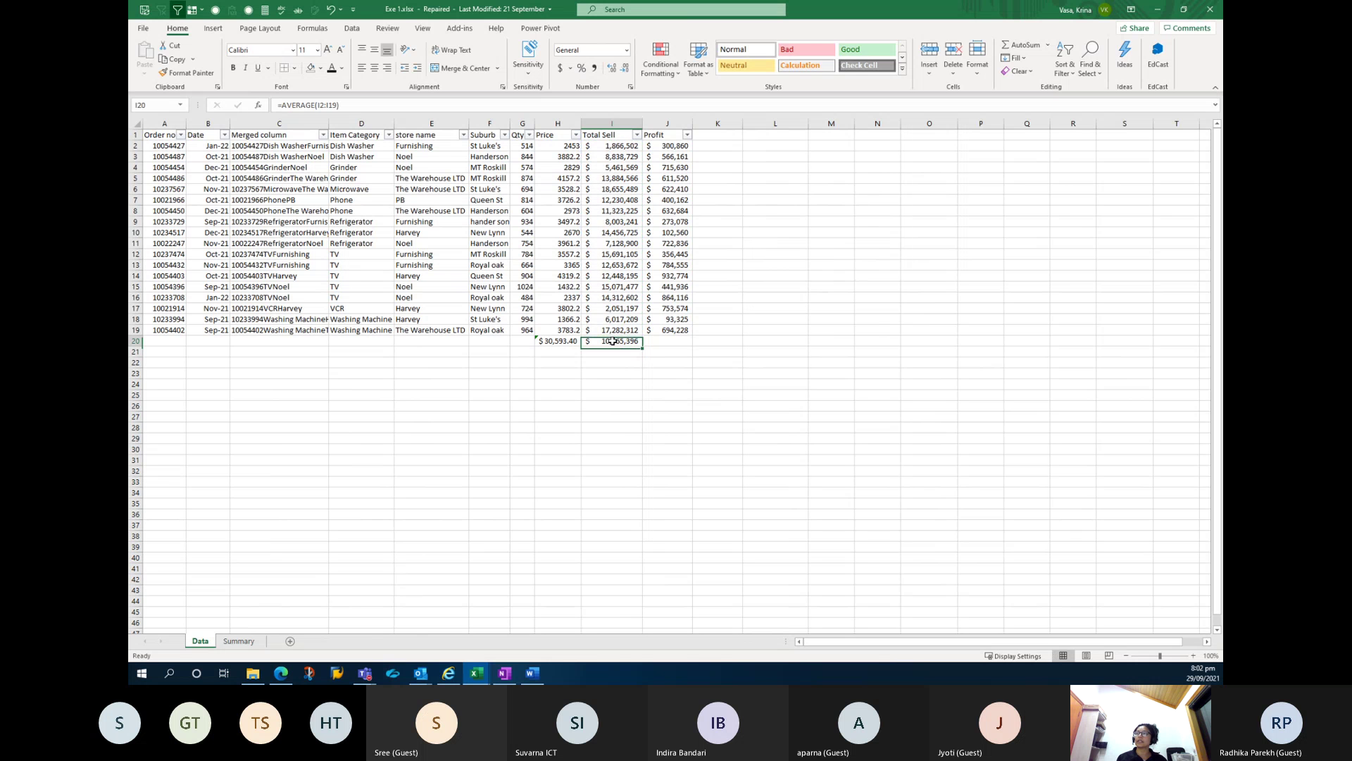
{"action": "left_click_drag", "start_coordinate": [597, 332], "coordinate": [610, 146]}
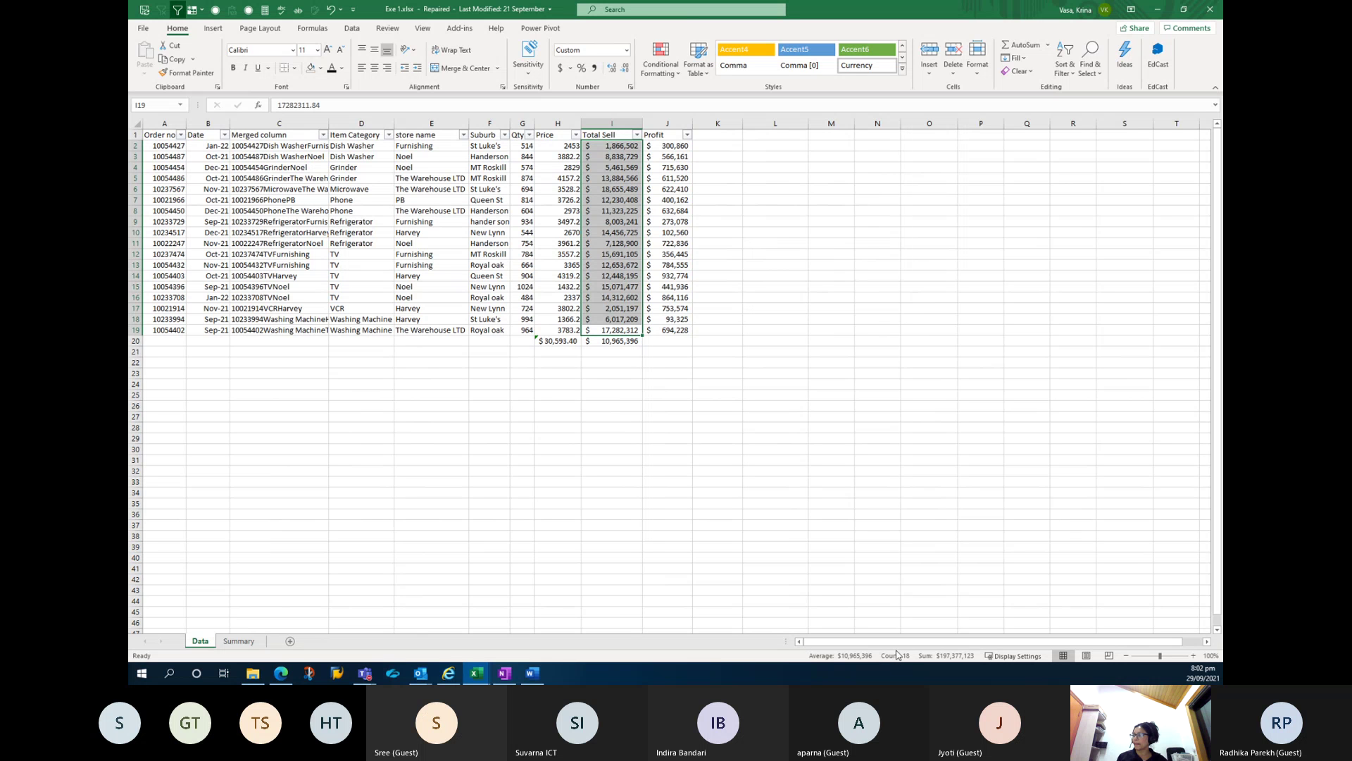
Enter =COUNT(J2:J19) in cell J20 below the Profit column, and check the formula in H20.
{"action": "left_click", "coordinate": [667, 350]}
{"action": "left_click", "coordinate": [667, 341]}
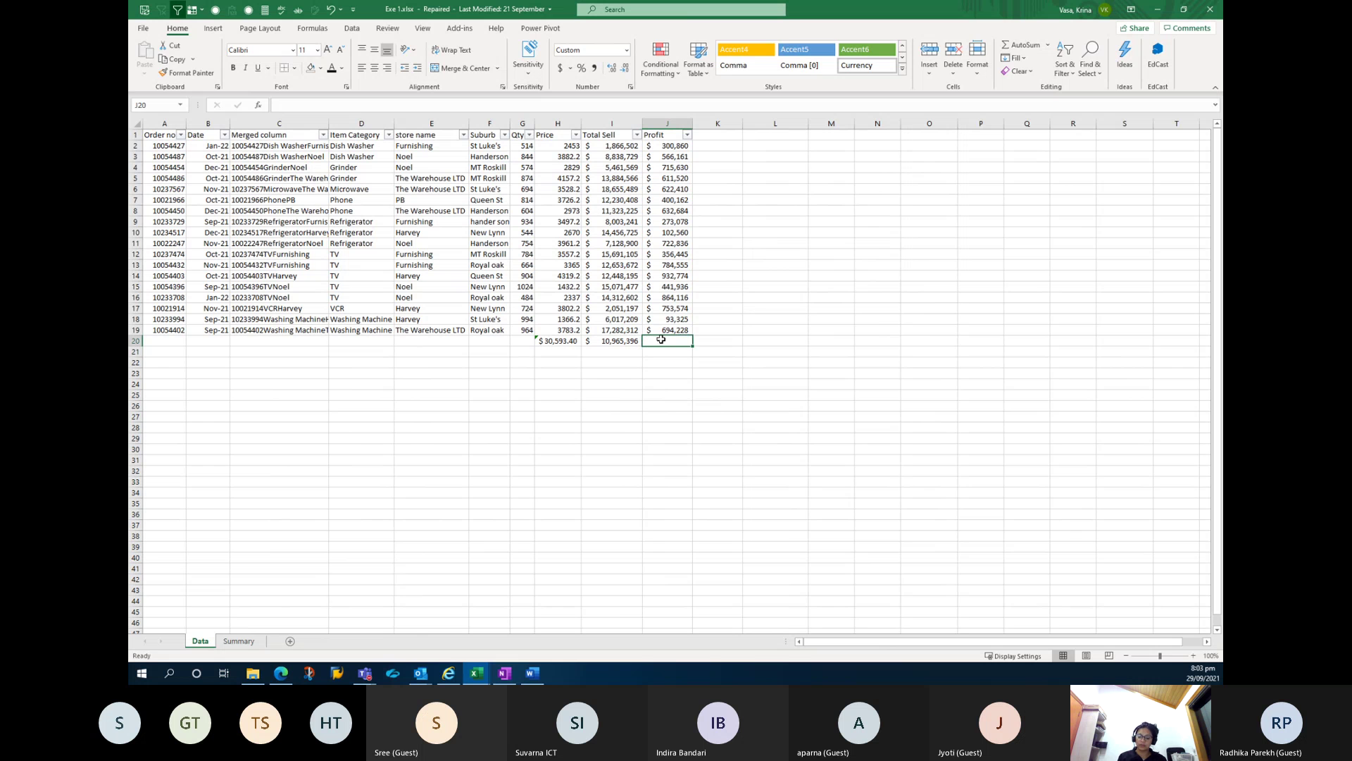
{"action": "type", "text": "=COUNT("}
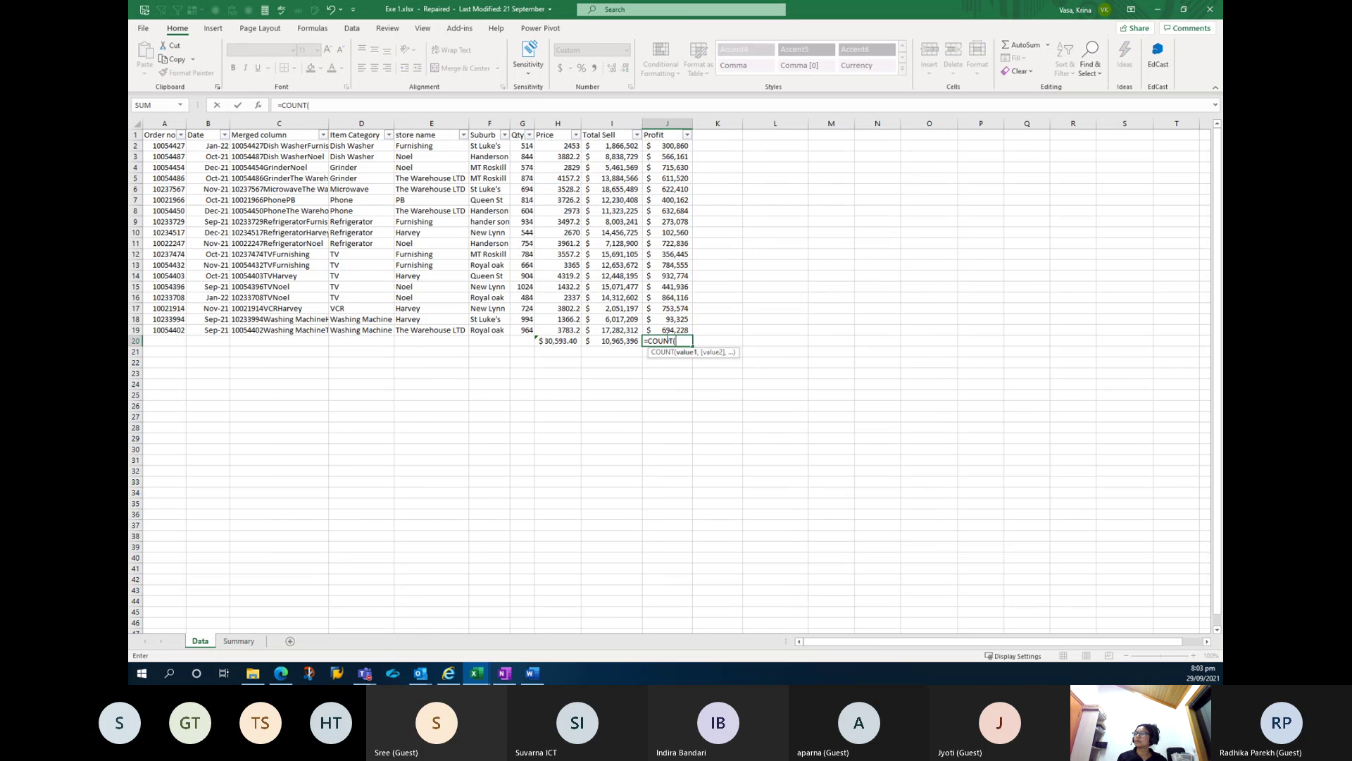
{"action": "left_click_drag", "start_coordinate": [667, 329], "coordinate": [670, 147]}
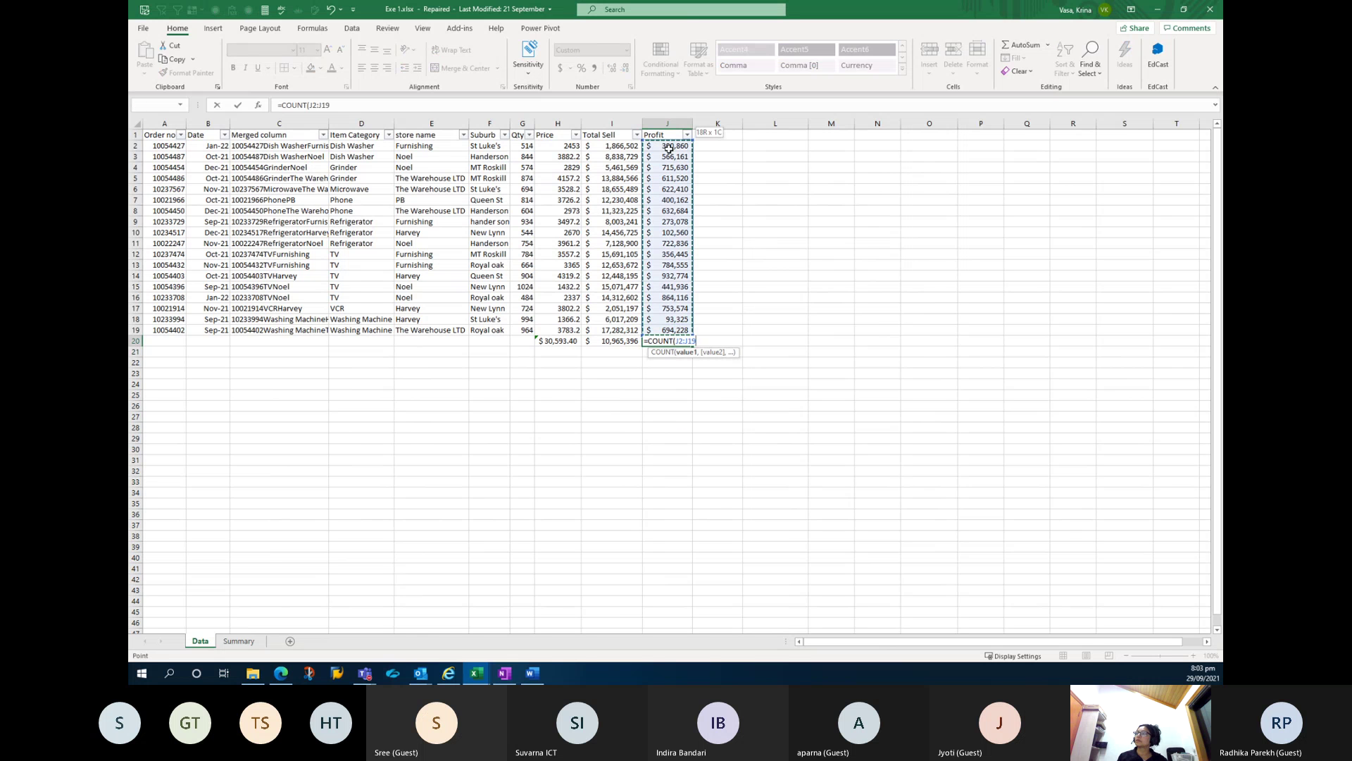
{"action": "key", "text": "Return"}
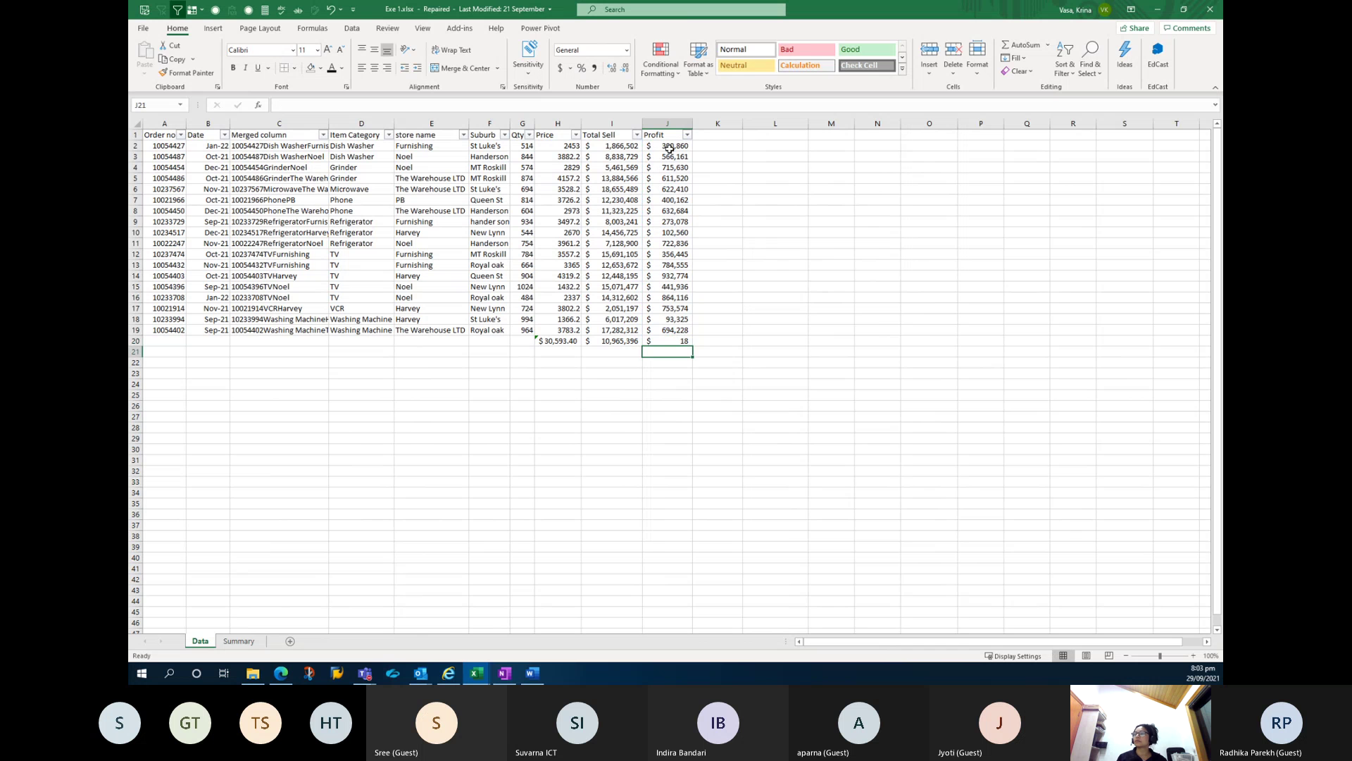
{"action": "left_click", "coordinate": [539, 341]}
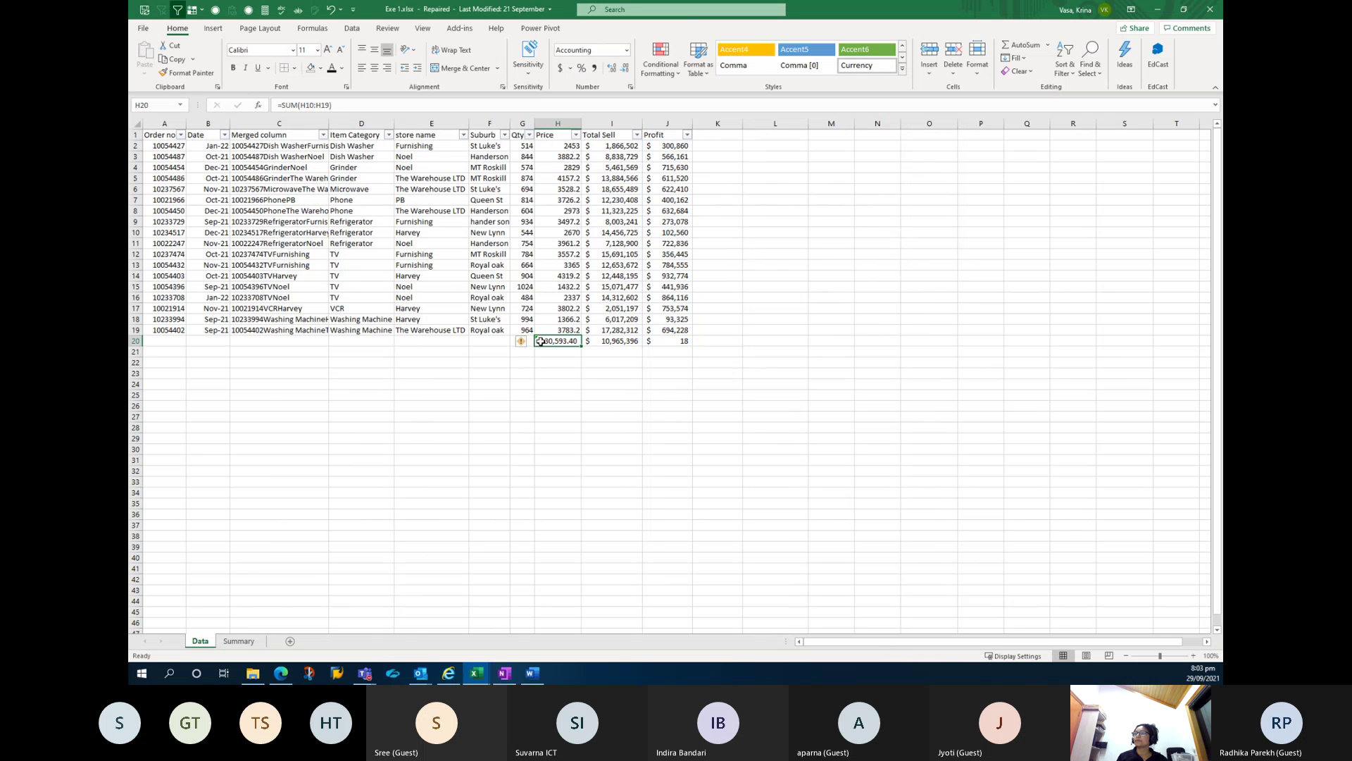
{"action": "left_click", "coordinate": [625, 393]}
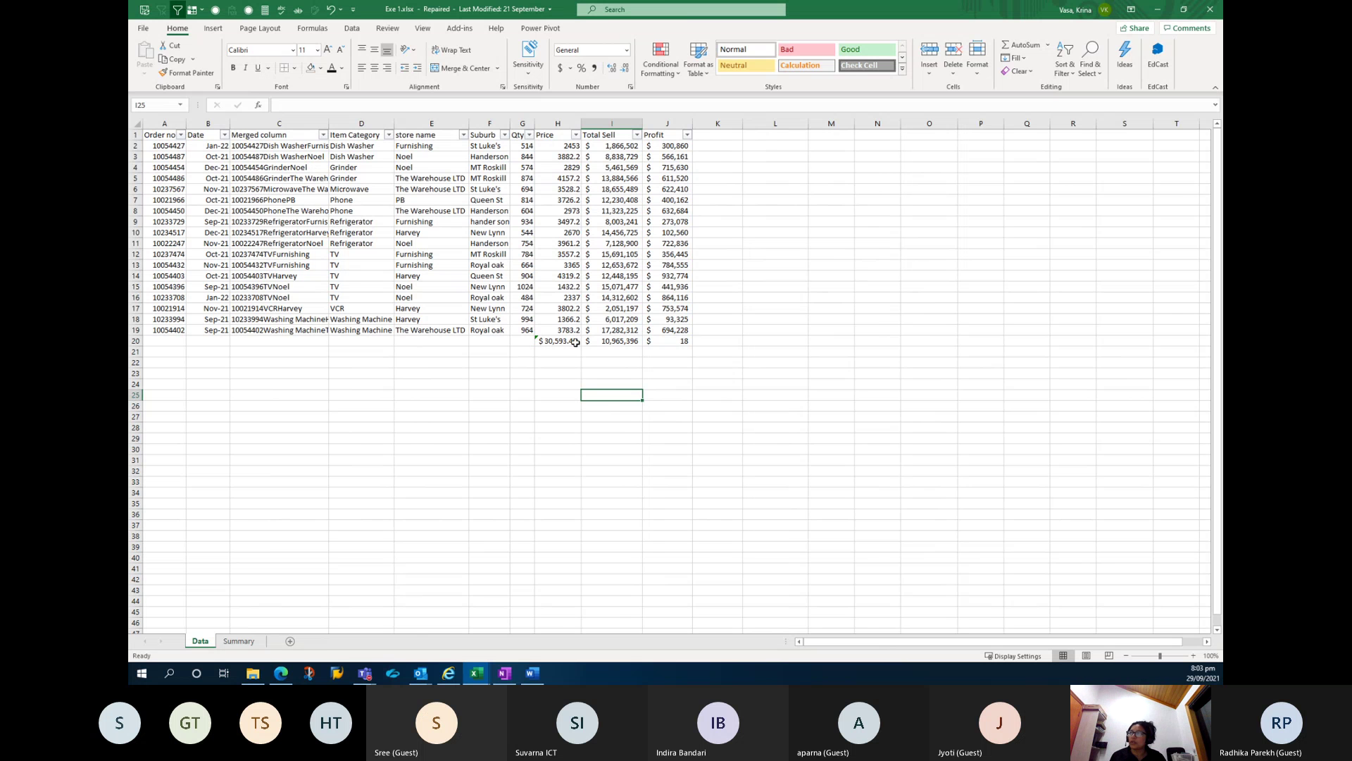
Fit the Price column's width to its contents, and check the formulas in I20, J20 and H20 and the error options for H20.
{"action": "scroll", "coordinate": [575, 342], "scroll_direction": "up", "scroll_amount": 2, "text": "ctrl"}
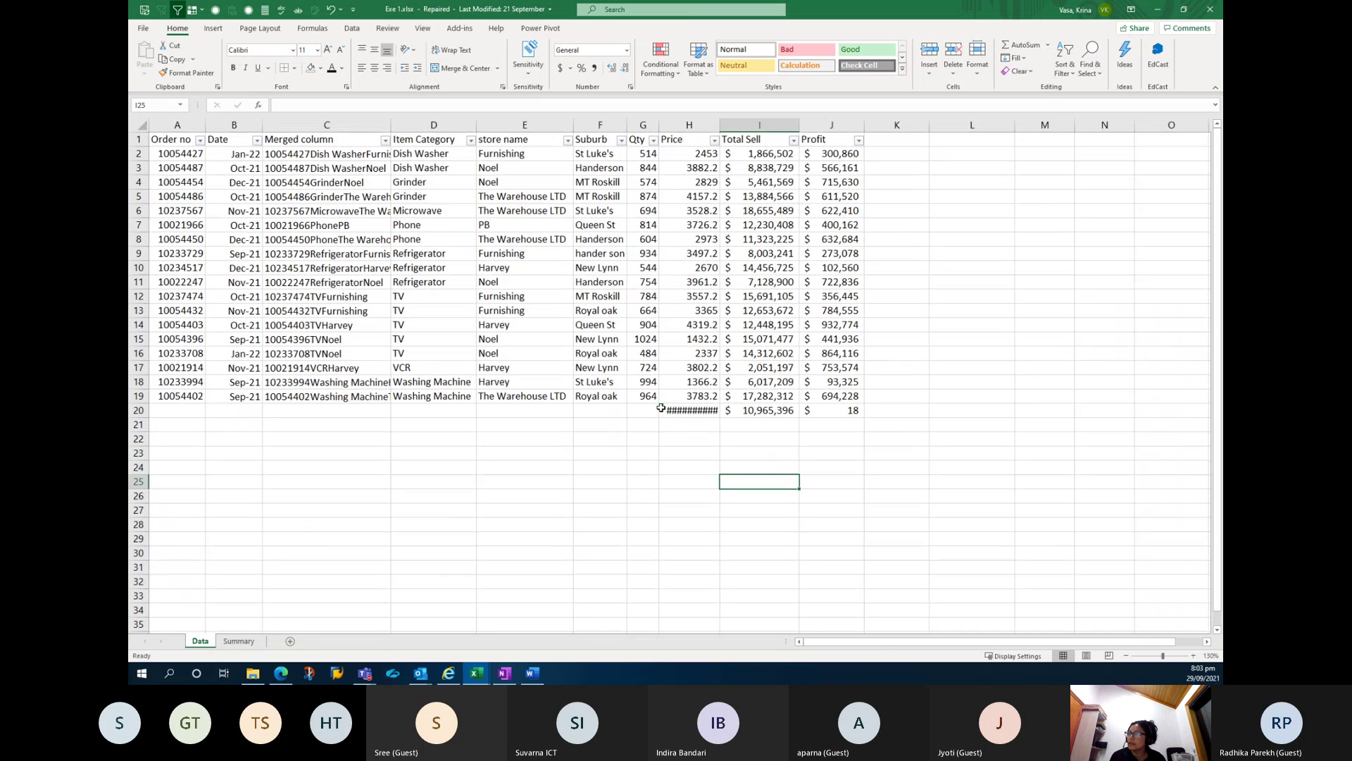
{"action": "double_click", "coordinate": [720, 125]}
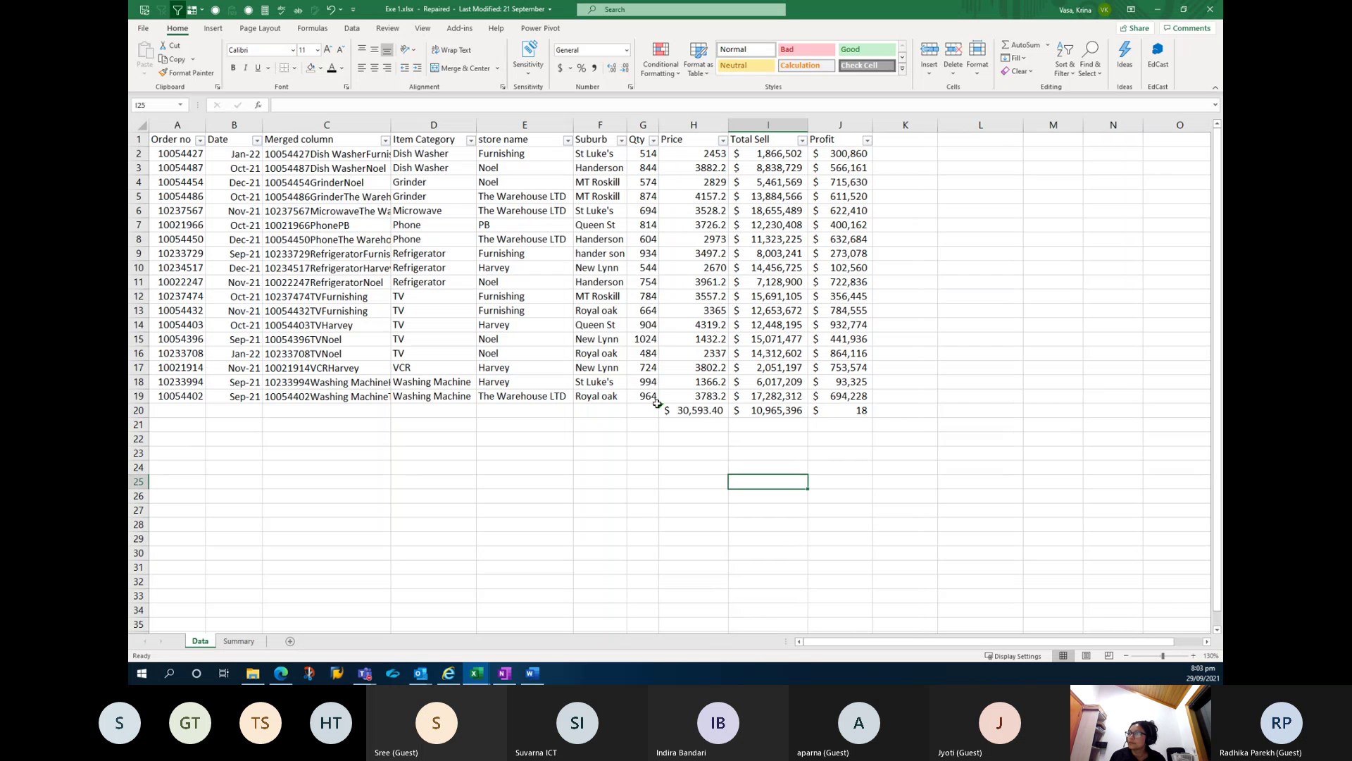
{"action": "left_click", "coordinate": [794, 413]}
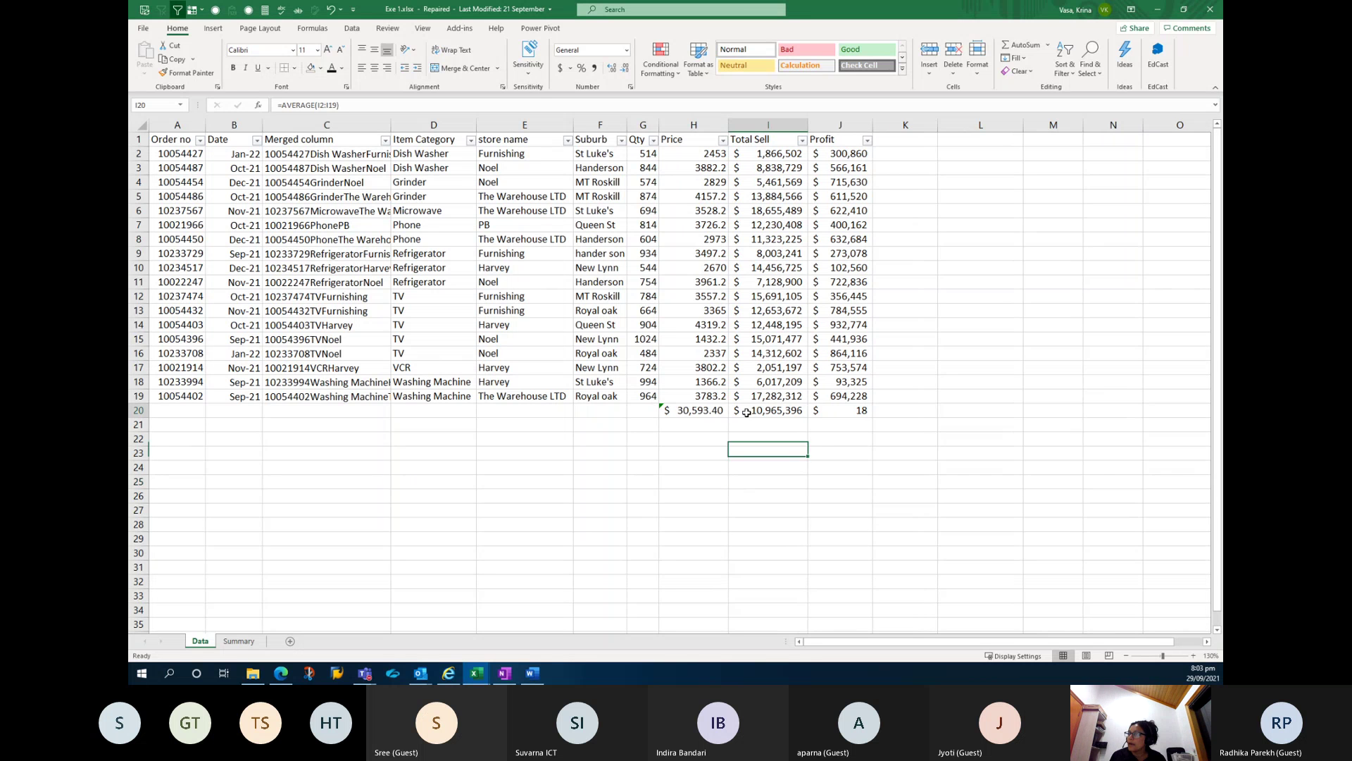
{"action": "left_click", "coordinate": [850, 412]}
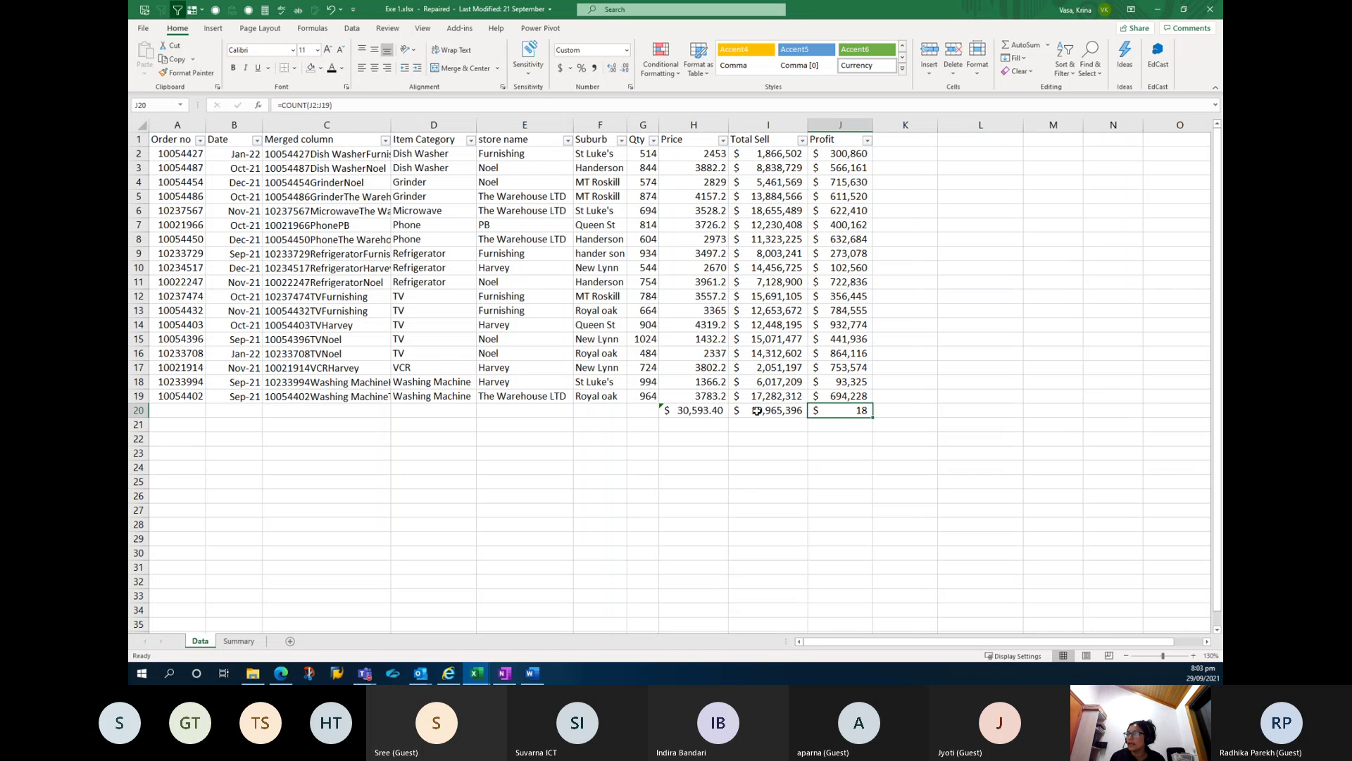
{"action": "left_click", "coordinate": [699, 410]}
{"action": "left_click", "coordinate": [645, 409]}
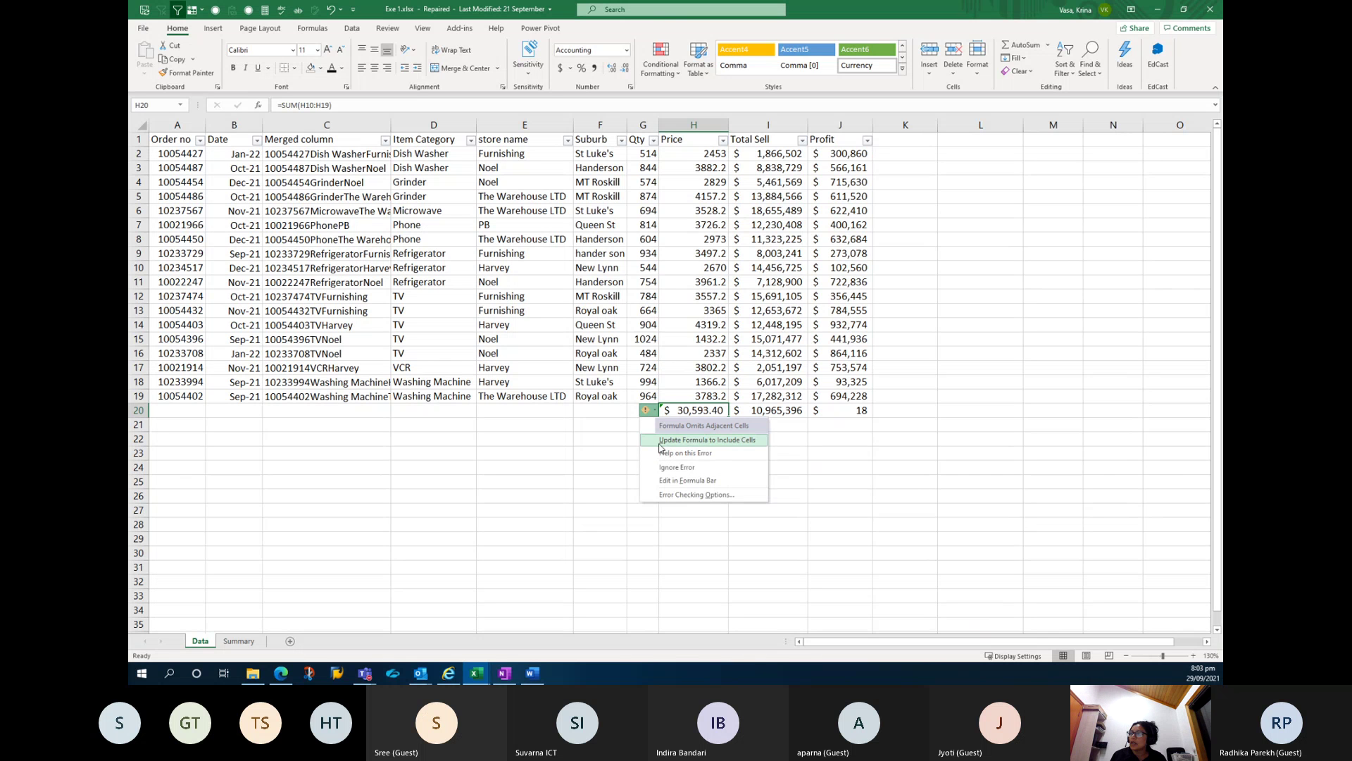
{"action": "left_click", "coordinate": [335, 105]}
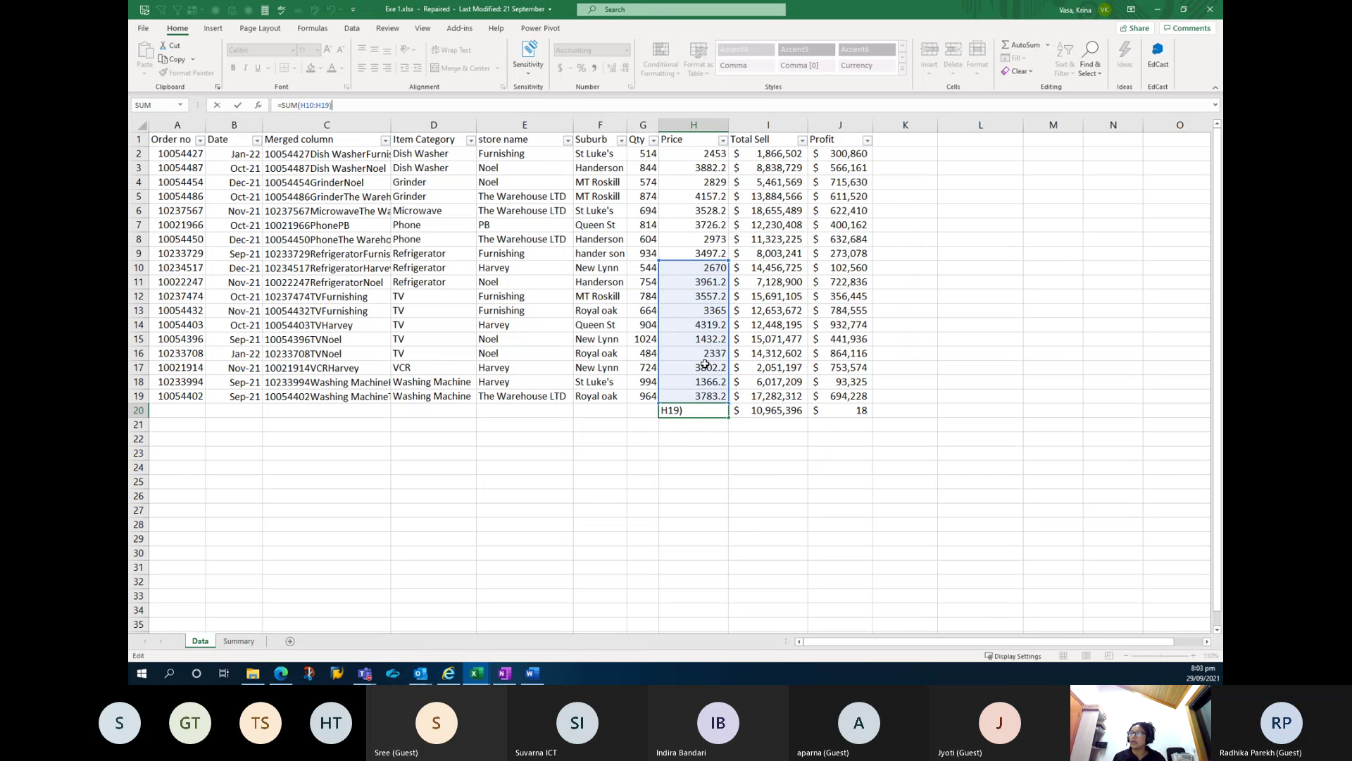
{"action": "key", "text": "ctrl+Return"}
Try to replace the formula in cell H20 with =SUM(H2:H20).
{"action": "type", "text": "="}
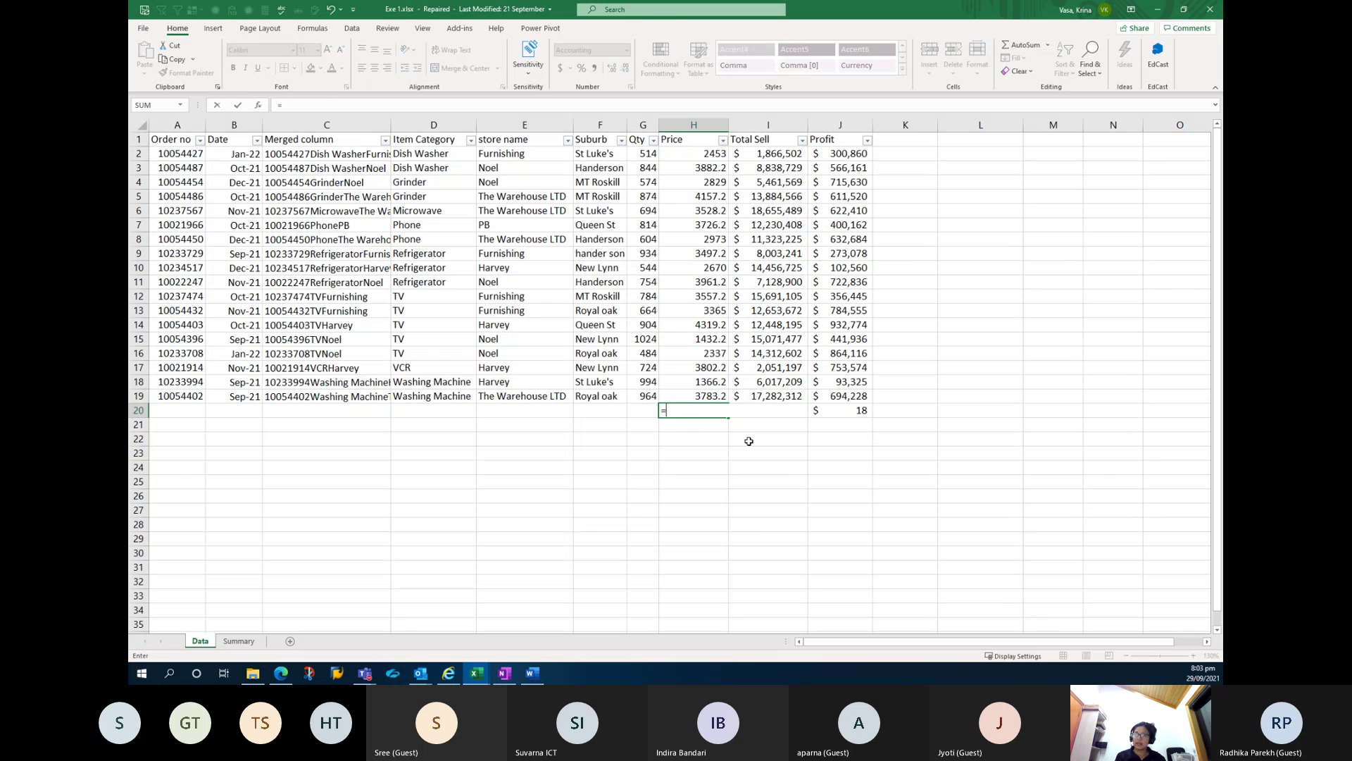
{"action": "type", "text": "SUM("}
{"action": "key", "text": "shift+Up"}
{"action": "key", "text": "shift+Up"}
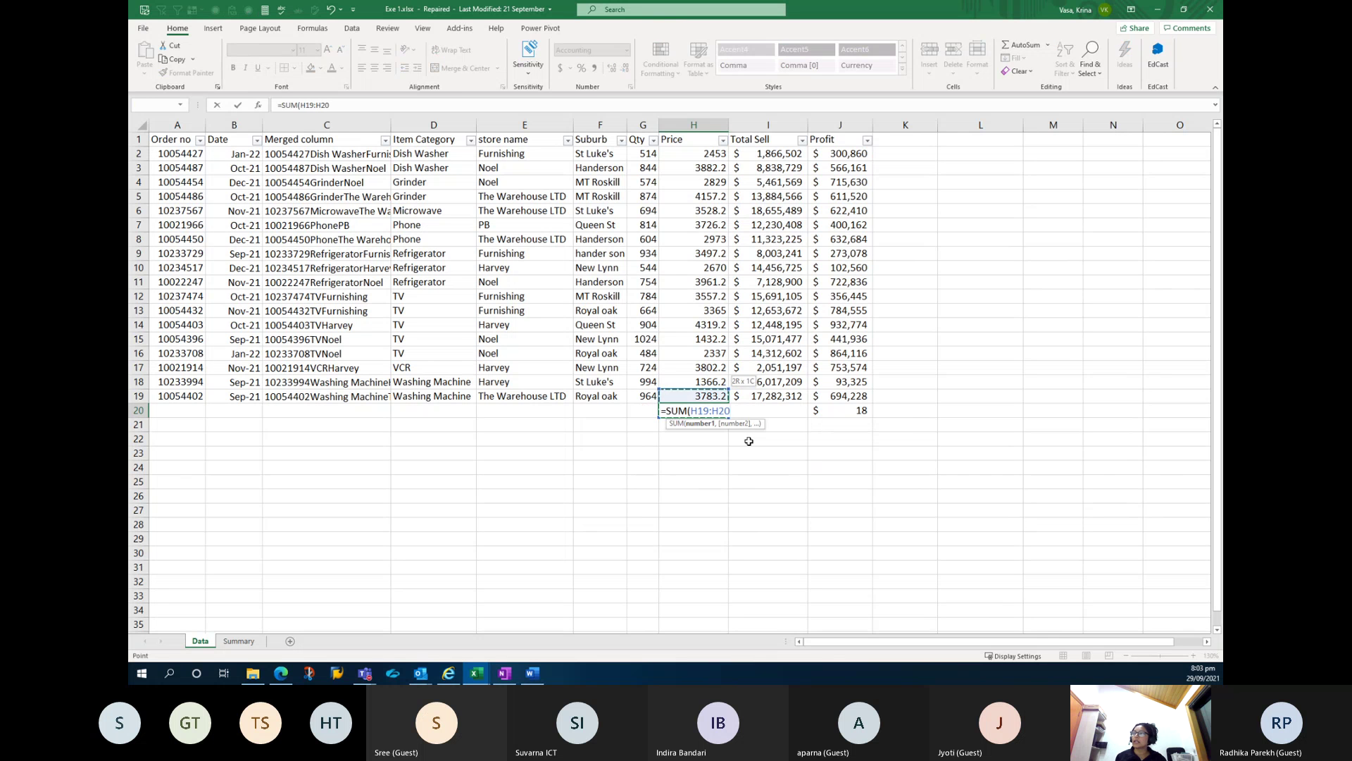
{"action": "key", "text": "shift+Up"}
{"action": "key", "text": "shift+Up"}
{"action": "key", "text": "shift+Up"}
{"action": "key", "text": "shift+Up"}
{"action": "key", "text": "shift+Up"}
{"action": "key", "text": "shift+Up"}
{"action": "key", "text": "shift+Up"}
{"action": "key", "text": "shift+Up"}
{"action": "key", "text": "shift+Up"}
{"action": "key", "text": "shift+Up"}
{"action": "key", "text": "shift+Up"}
{"action": "key", "text": "shift+Up"}
{"action": "key", "text": "shift+Up"}
{"action": "key", "text": "shift+Up"}
{"action": "key", "text": "shift+Up"}
{"action": "key", "text": "shift+Up"}
{"action": "key", "text": "shift+Up"}
{"action": "key", "text": "shift+Down"}
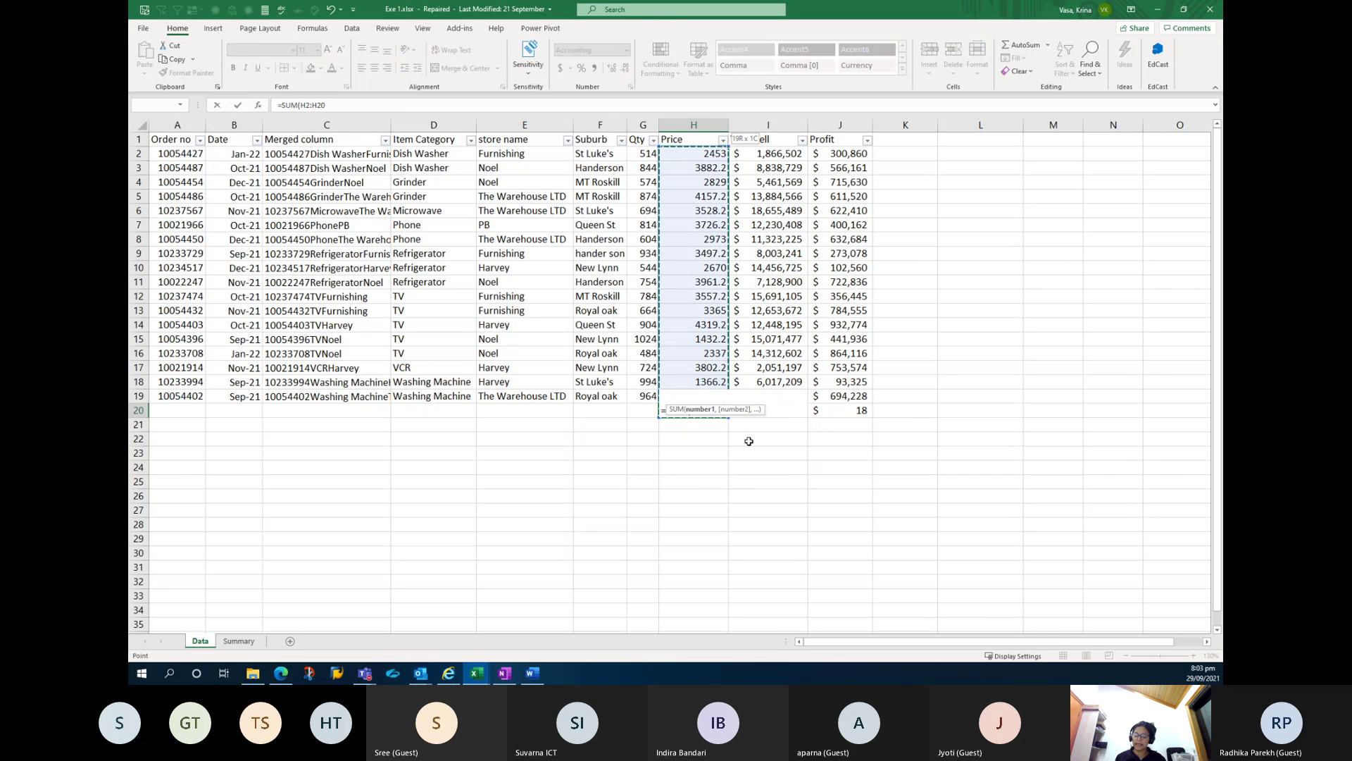
{"action": "key", "text": "Return"}
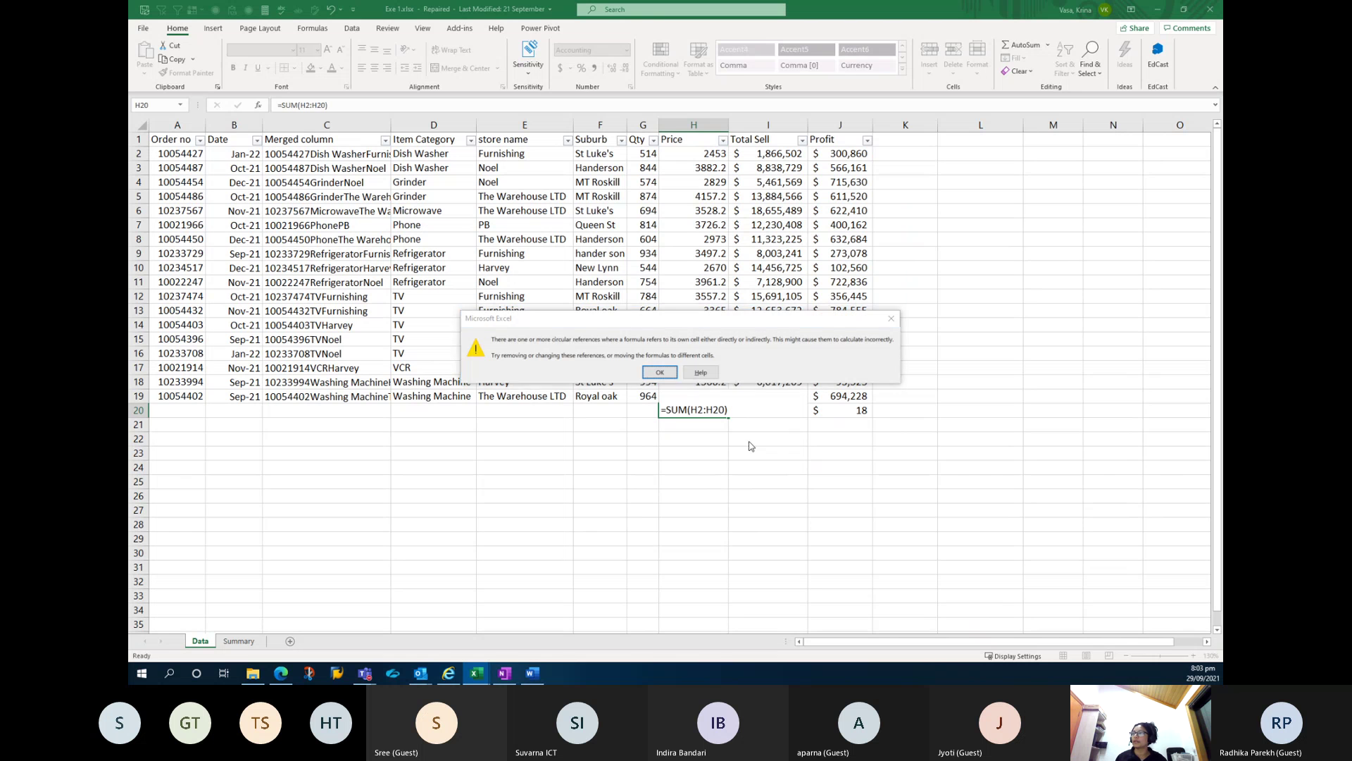
{"action": "key", "text": "Return"}
Enter the formula =SUM(H2:H19) in cell H20 to total all Price values.
{"action": "left_click", "coordinate": [713, 407]}
{"action": "type", "text": "="}
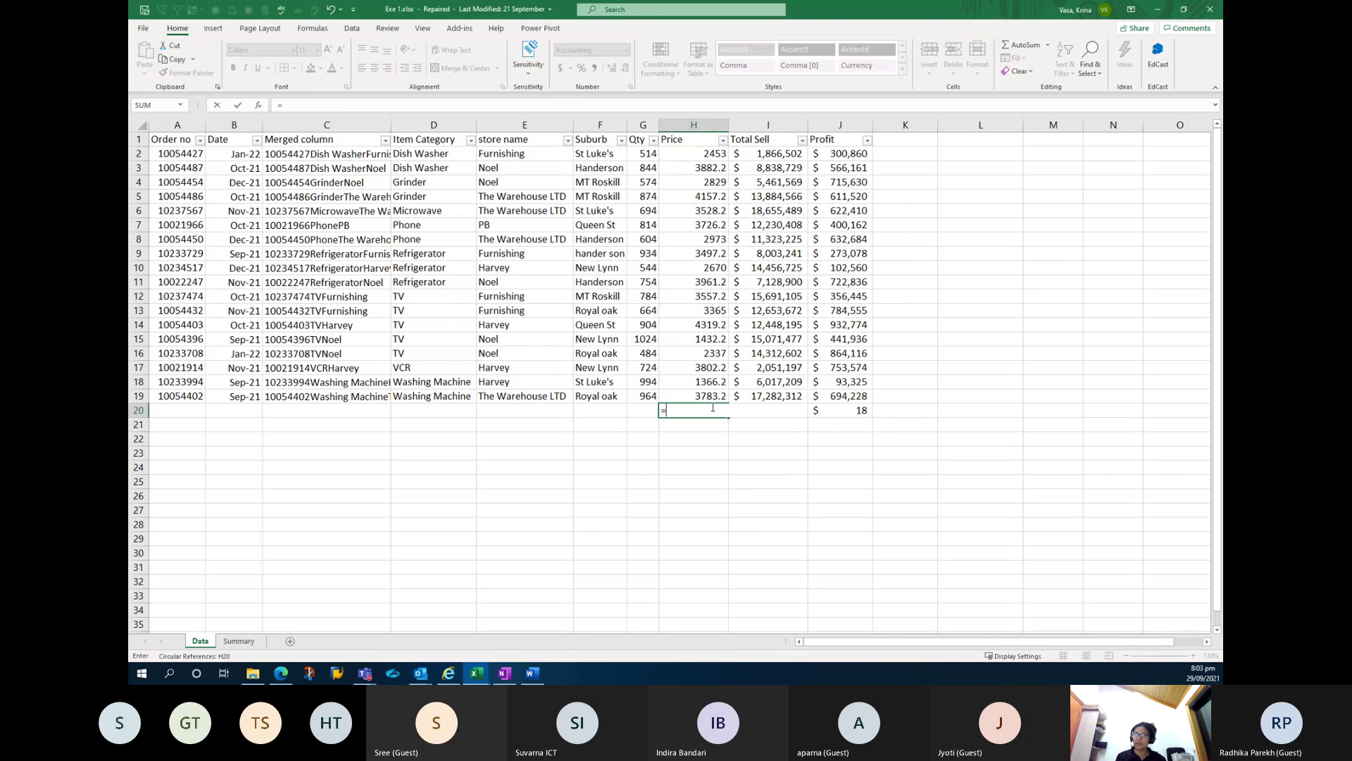
{"action": "type", "text": "SUM("}
{"action": "key", "text": "Up"}
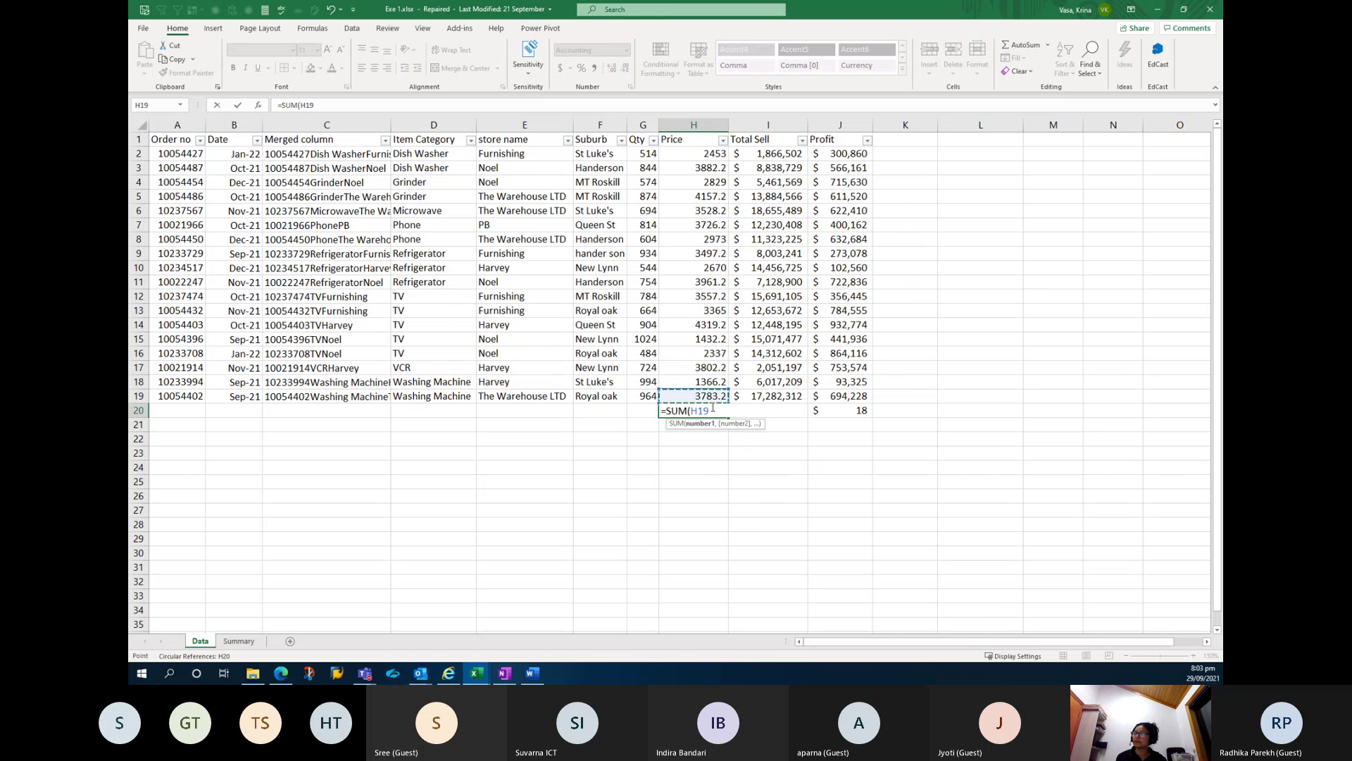
{"action": "key", "text": "shift+Up"}
{"action": "key", "text": "shift+Up"}
{"action": "key", "text": "shift+Up"}
{"action": "key", "text": "shift+Up"}
{"action": "key", "text": "shift+Up"}
{"action": "key", "text": "shift+Up"}
{"action": "key", "text": "shift+Up"}
{"action": "key", "text": "shift+Up"}
{"action": "key", "text": "shift+Up"}
{"action": "key", "text": "shift+Up"}
{"action": "key", "text": "shift+Up"}
{"action": "key", "text": "shift+Up"}
{"action": "key", "text": "shift+Up"}
{"action": "key", "text": "shift+Up"}
{"action": "key", "text": "shift+Up"}
{"action": "key", "text": "shift+Up"}
{"action": "key", "text": "shift+Up"}
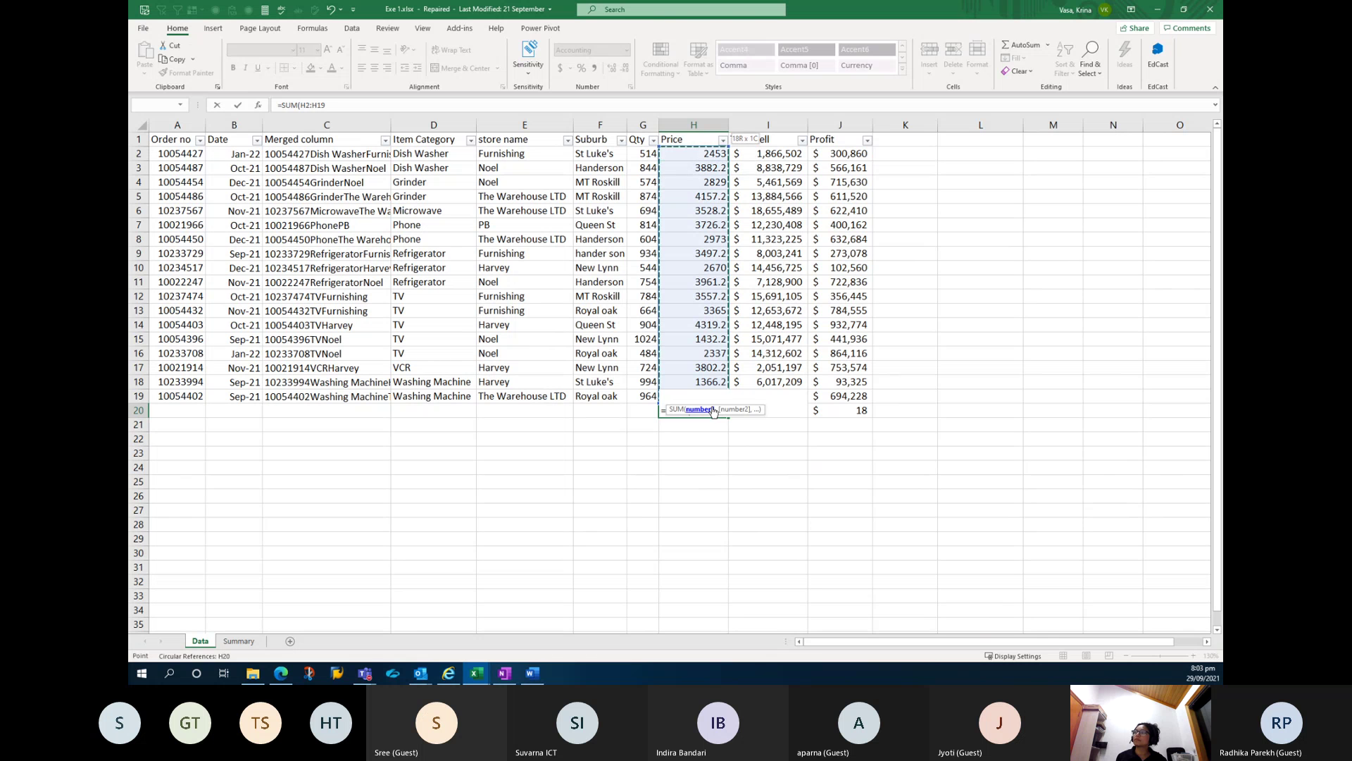
{"action": "key", "text": "Return"}
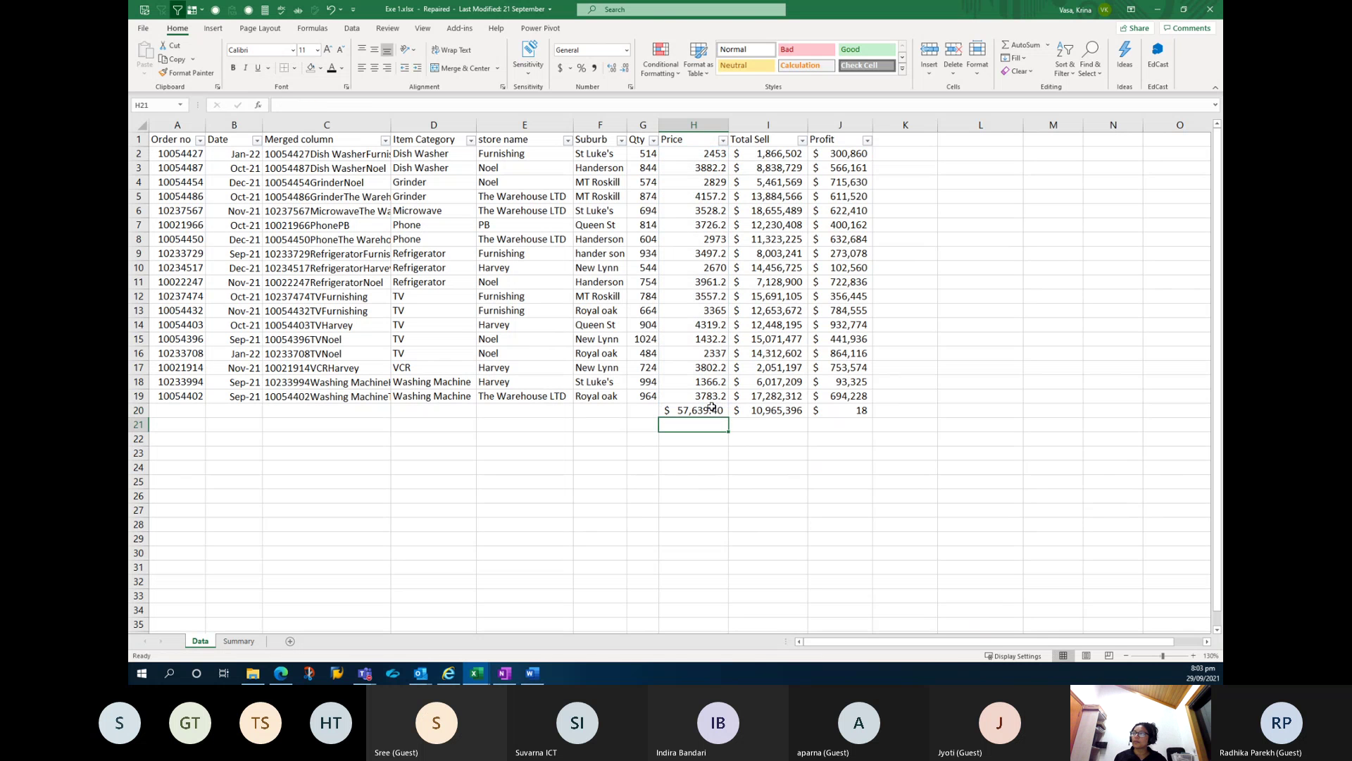
Try altering the Price column's SUM formula in H20 and undo the change.
{"action": "left_click", "coordinate": [711, 407]}
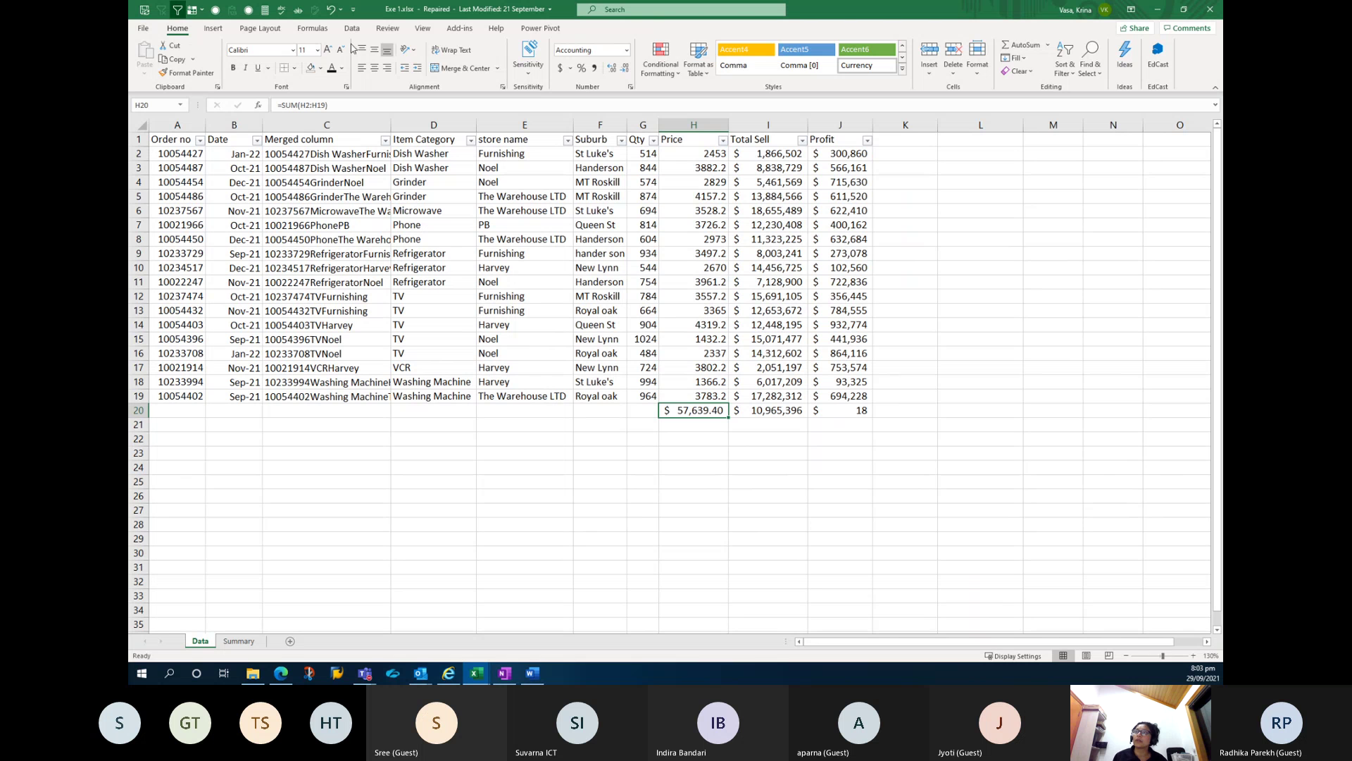
{"action": "left_click", "coordinate": [304, 105]}
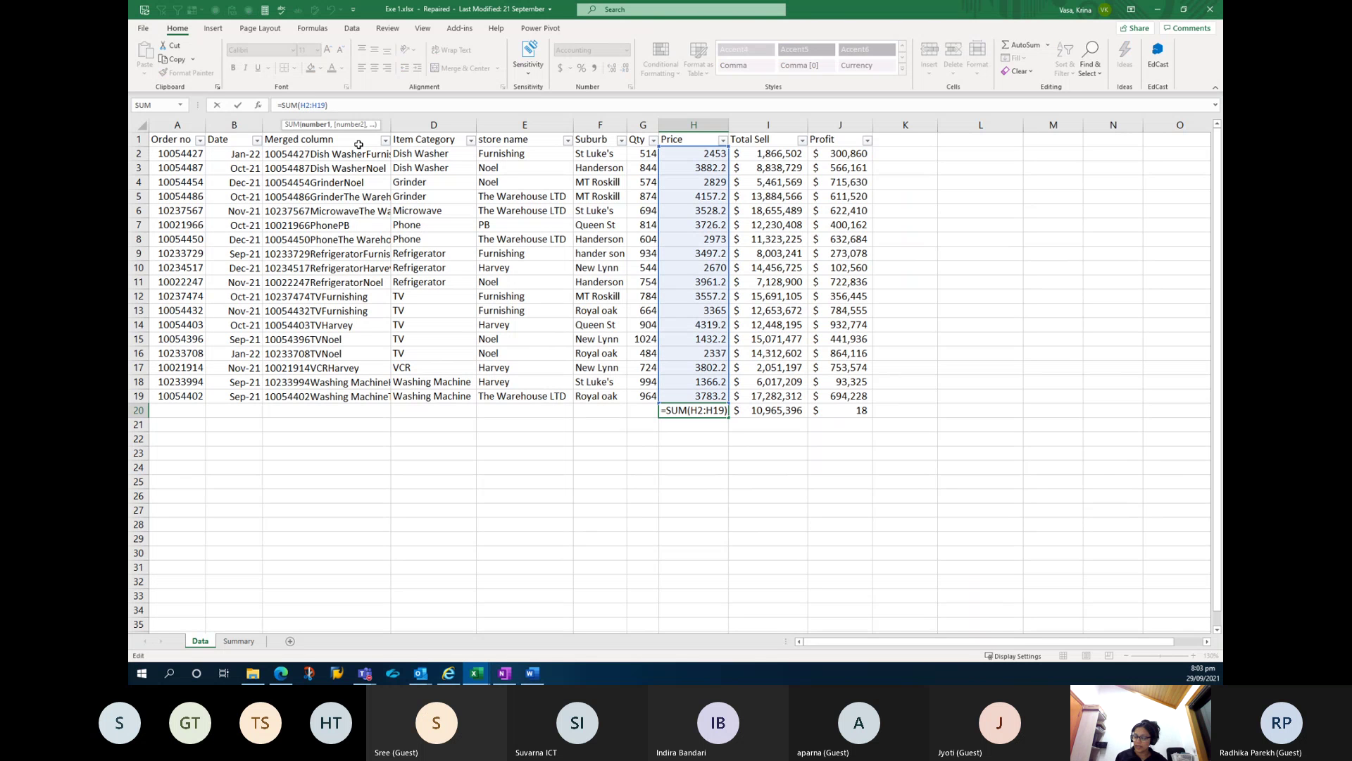
{"action": "key", "text": "Return"}
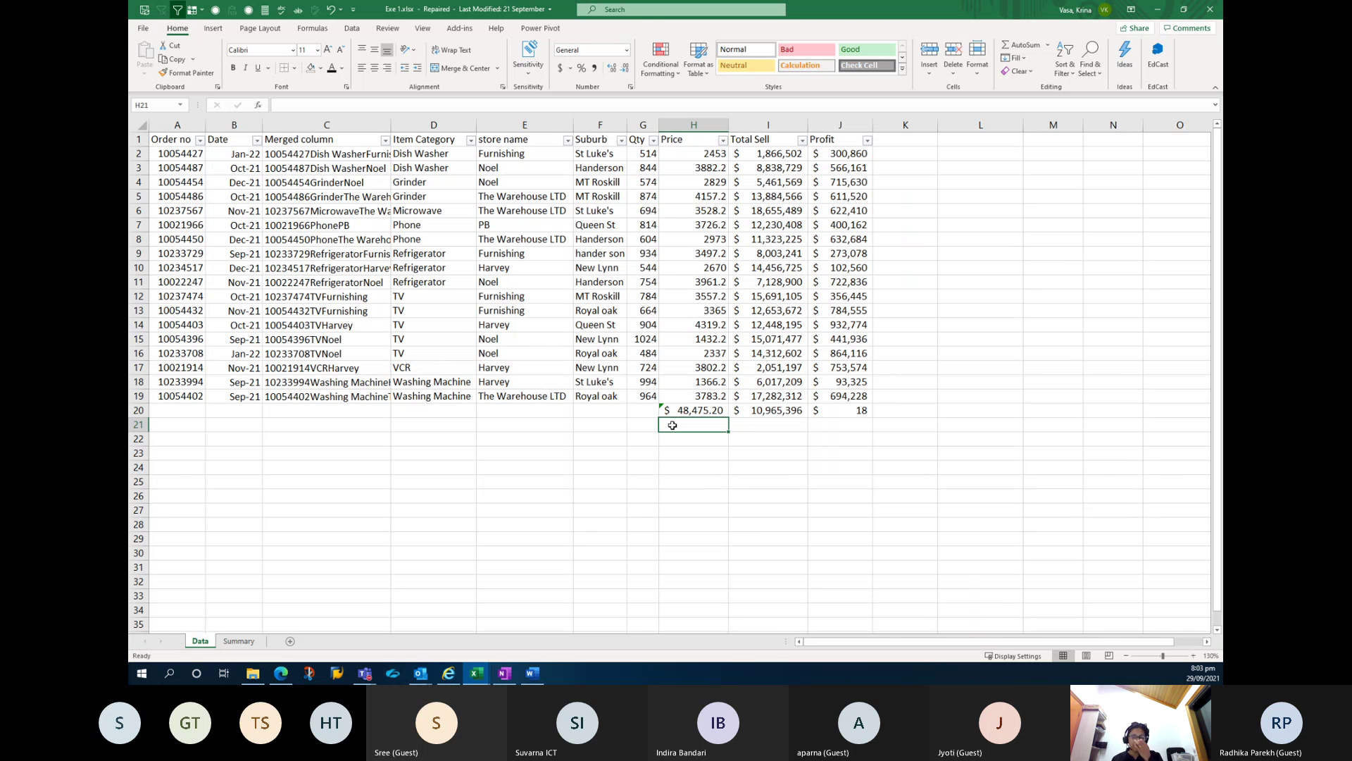
{"action": "key", "text": "ctrl+z"}
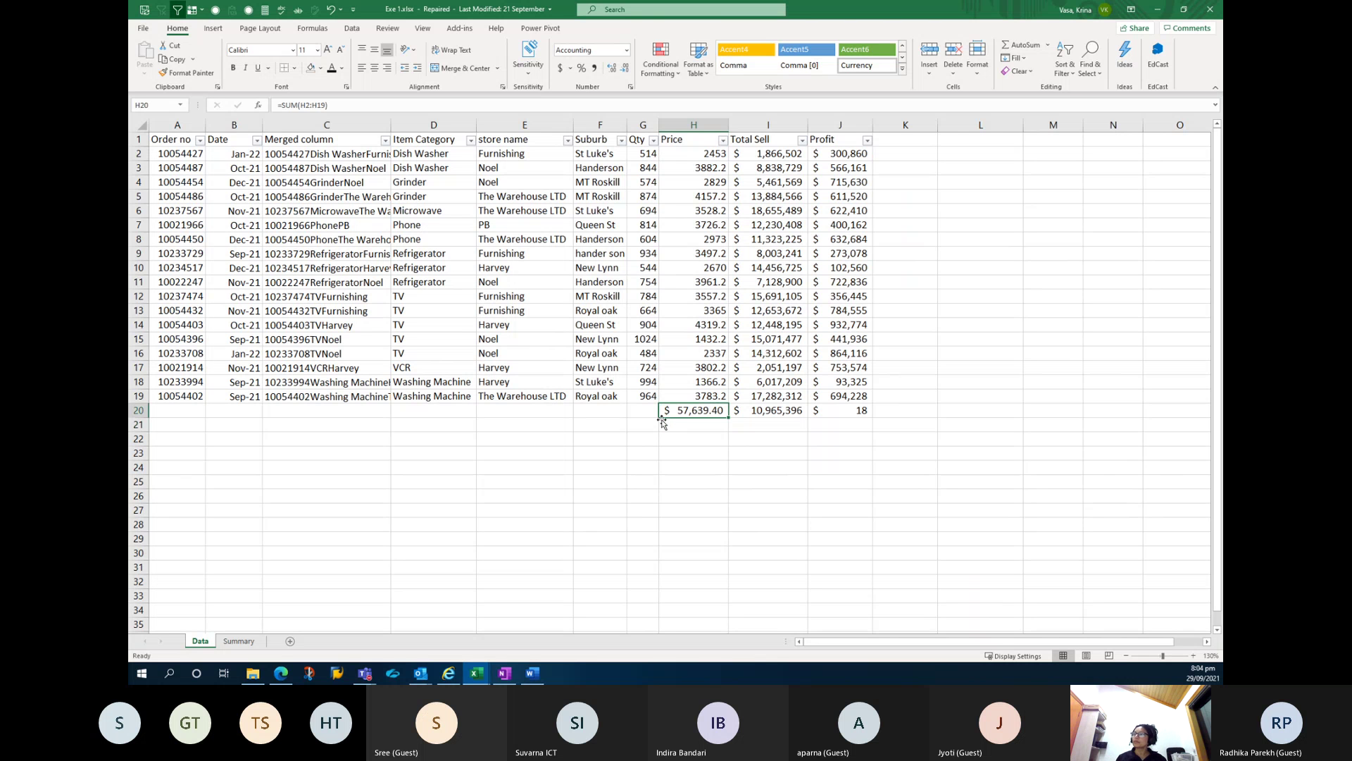
Enter =LEFT(E19,3) in E20 to extract the first three characters of the last store name.
{"action": "left_click", "coordinate": [555, 411]}
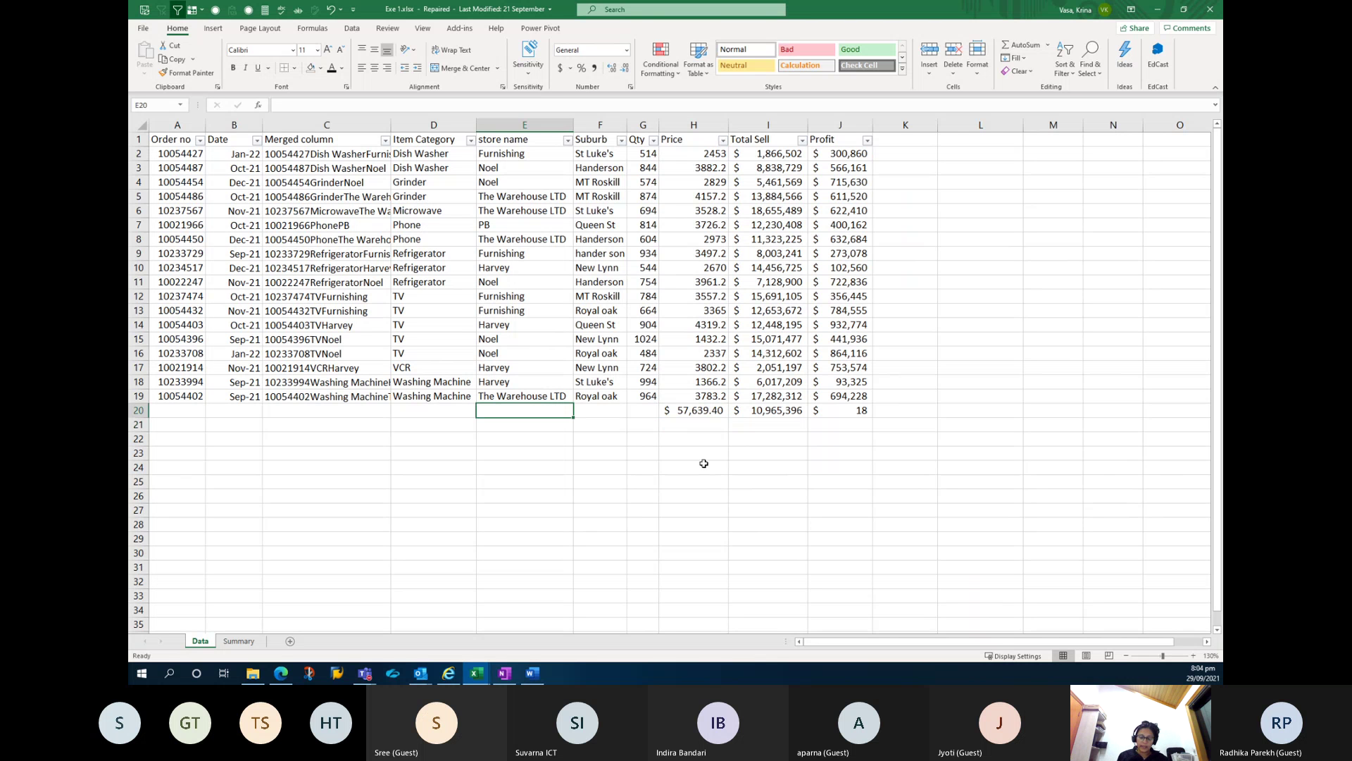
{"action": "type", "text": "=LEFT("}
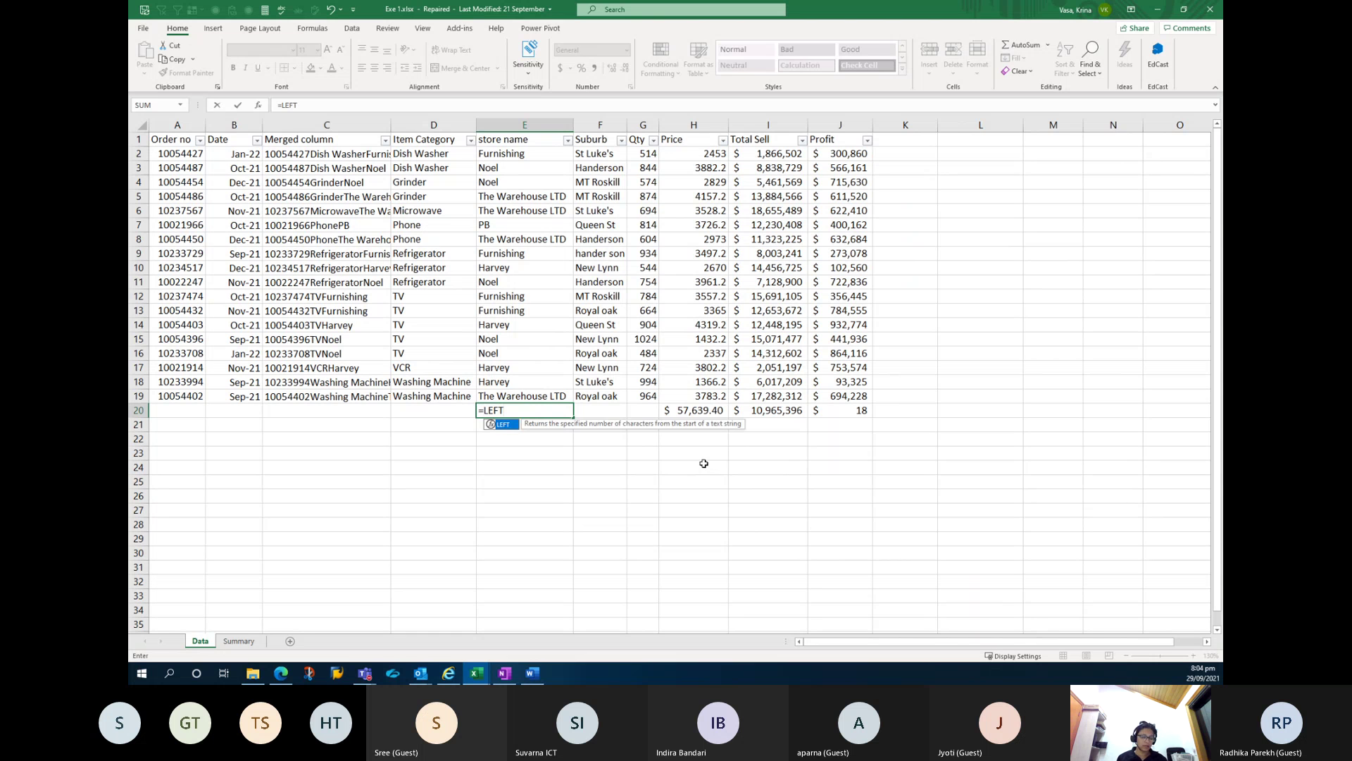
{"action": "key", "text": "Up"}
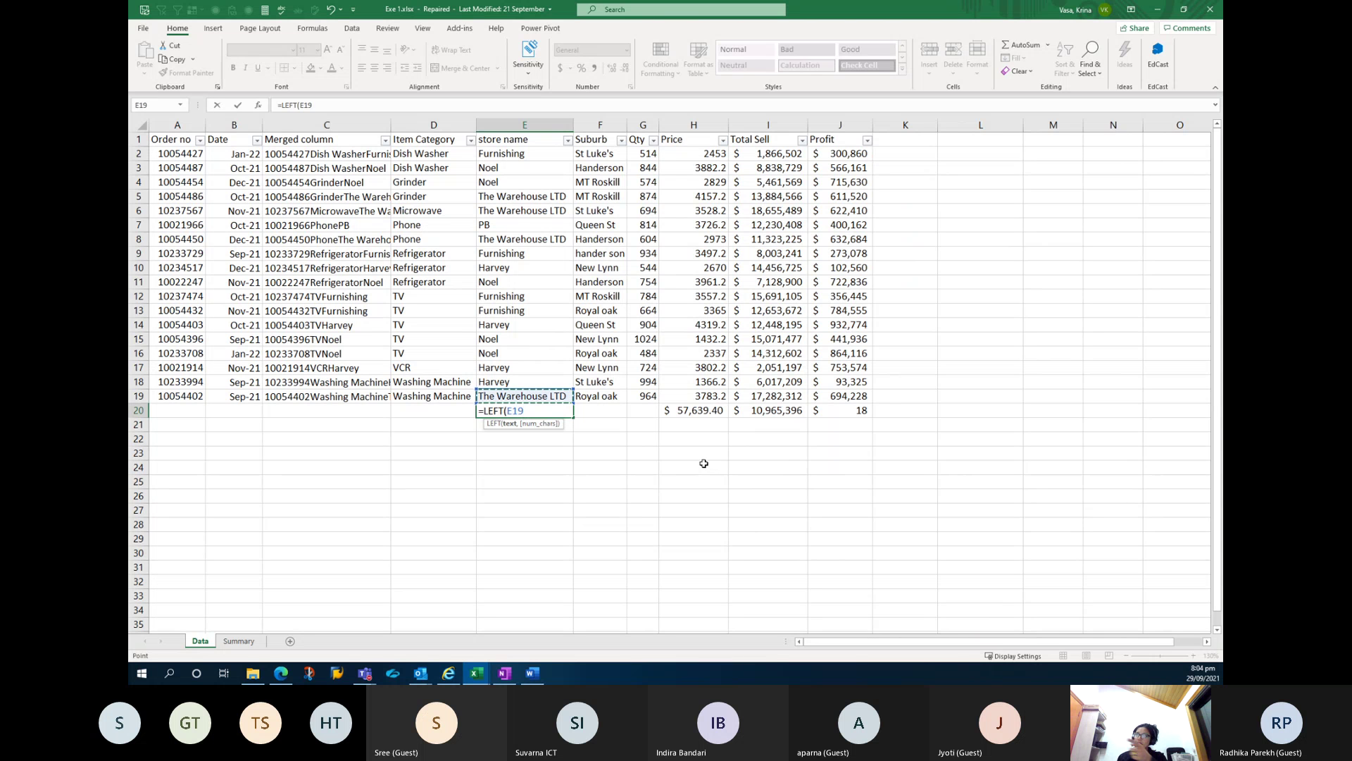
{"action": "type", "text": ",3)"}
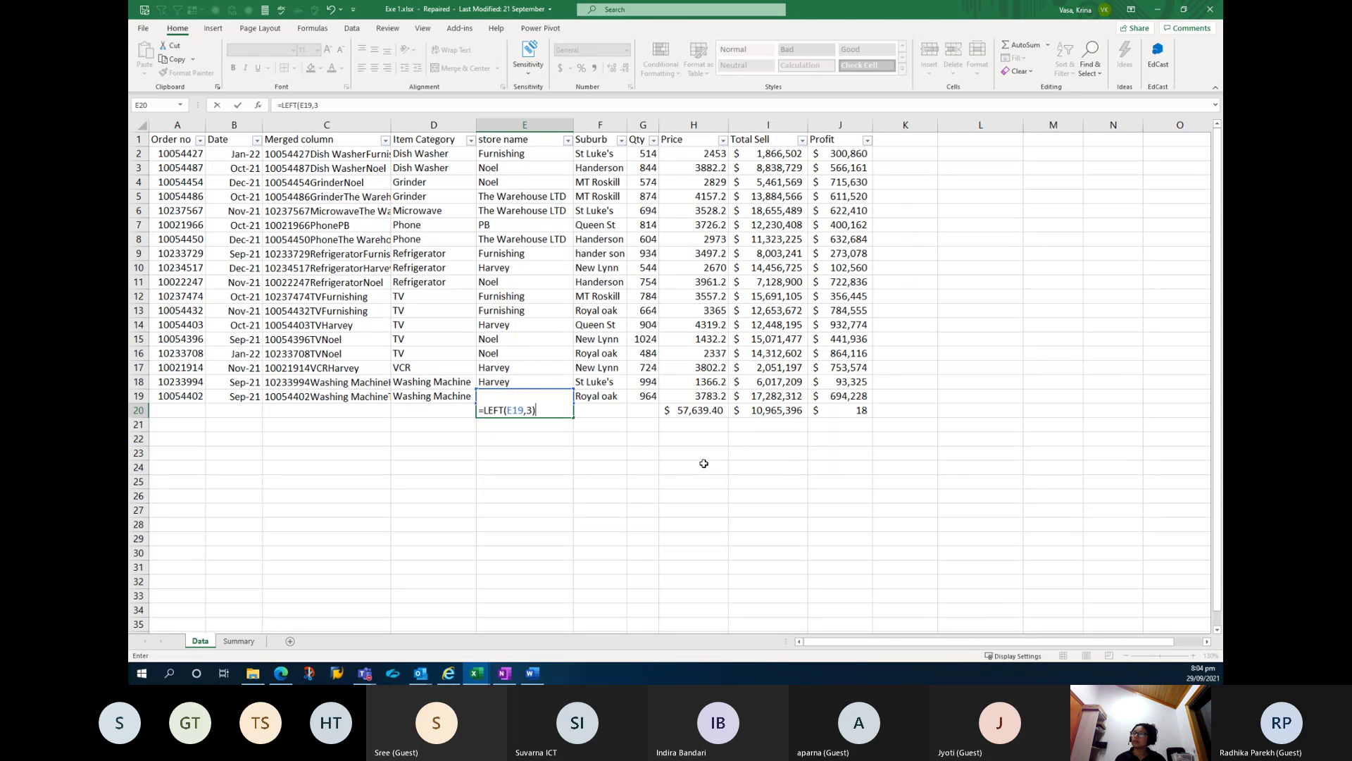
{"action": "key", "text": "Return"}
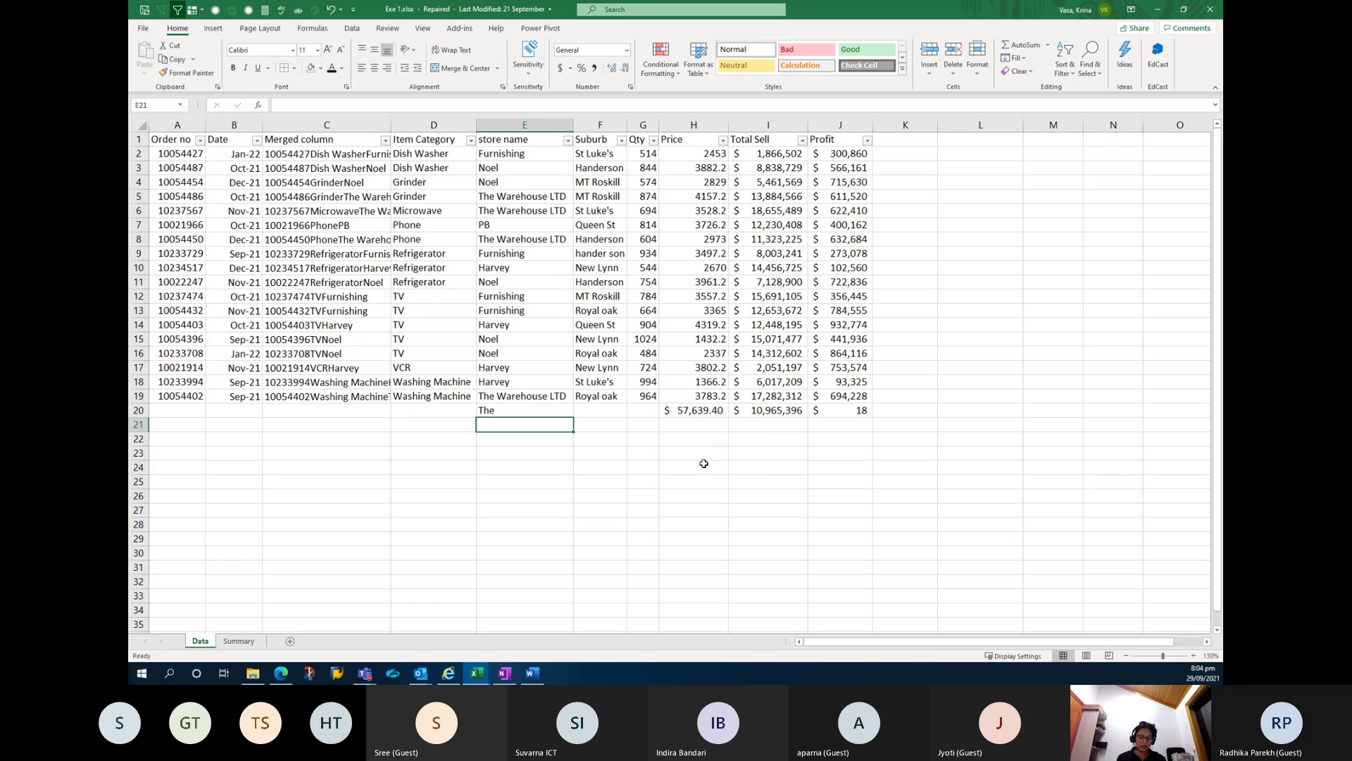
Enter =RIGHT(E19,3) in E21 to extract the last three characters of the store name, and select E20:E21.
{"action": "type", "text": "=RIGHT("}
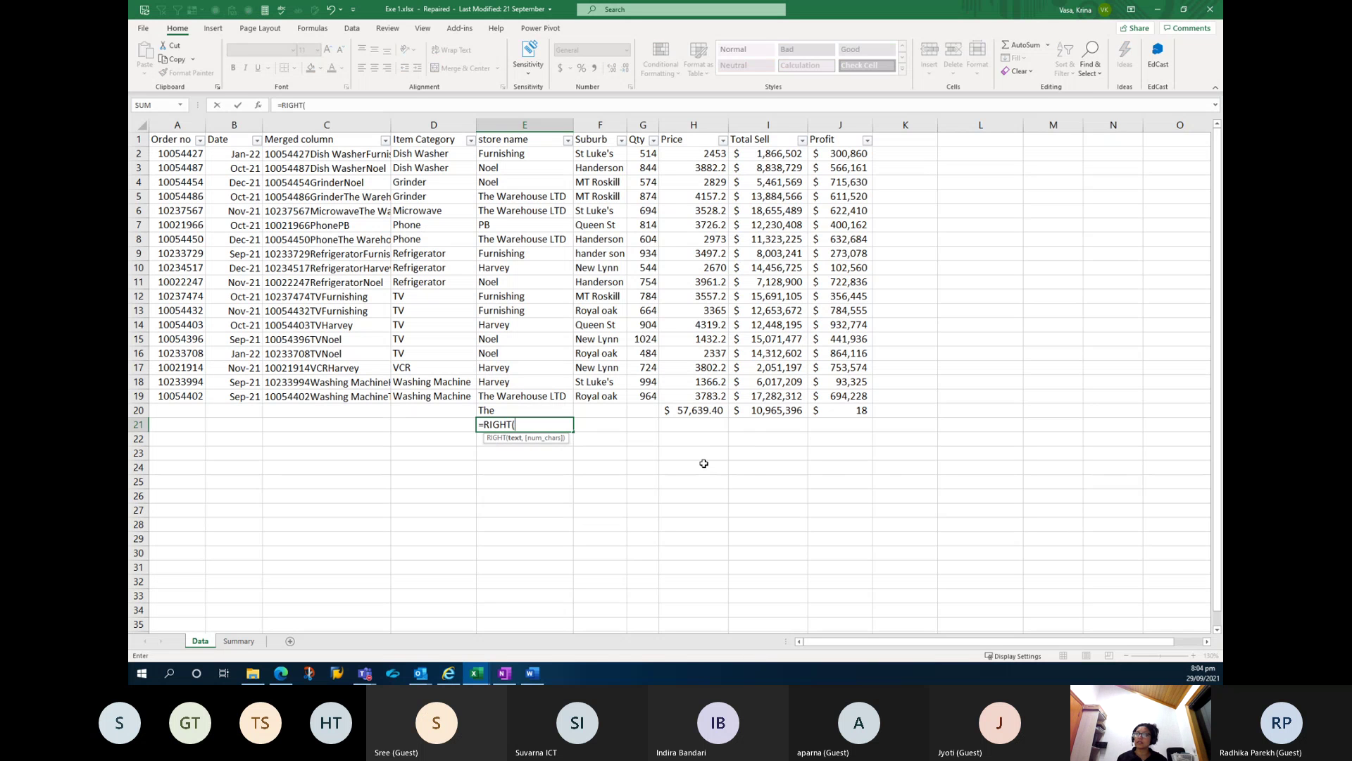
{"action": "key", "text": "Up"}
{"action": "key", "text": "Up"}
{"action": "type", "text": ","}
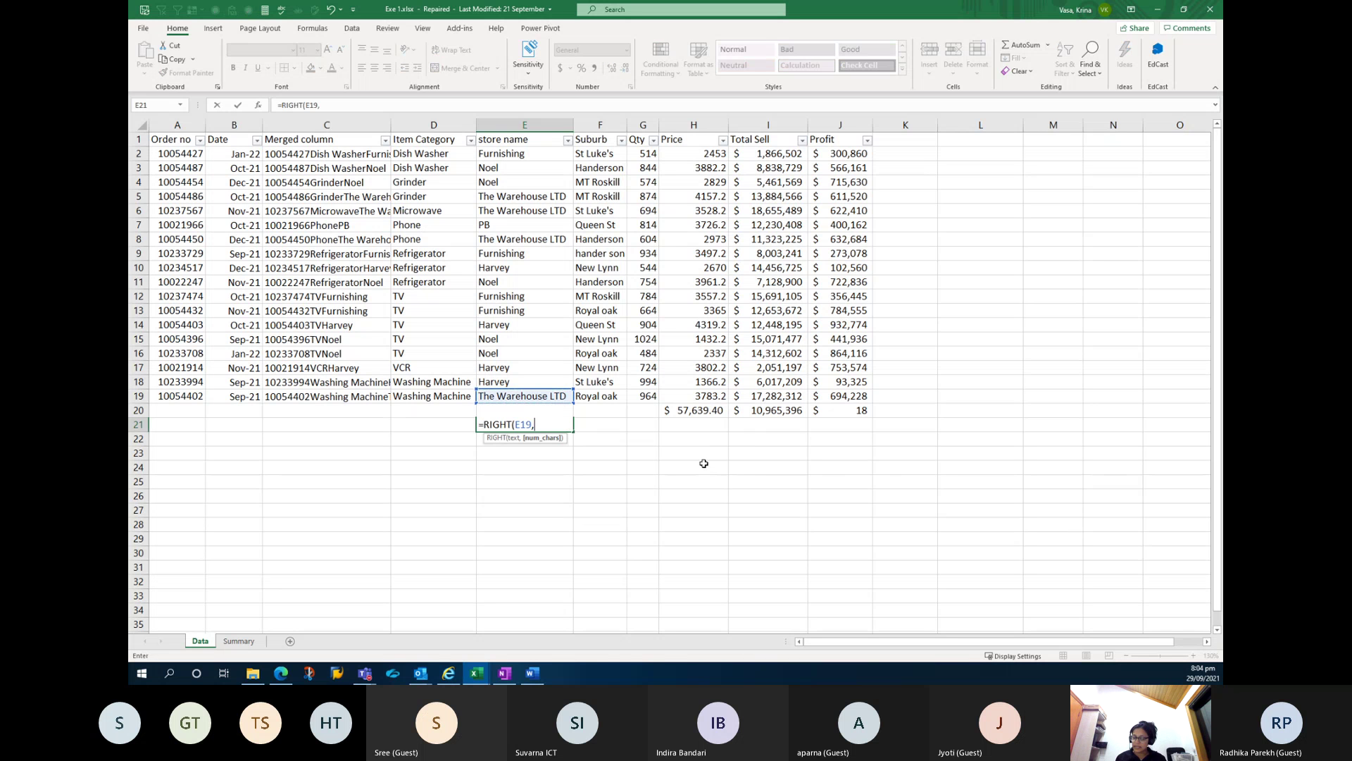
{"action": "type", "text": "3"}
{"action": "key", "text": "Return"}
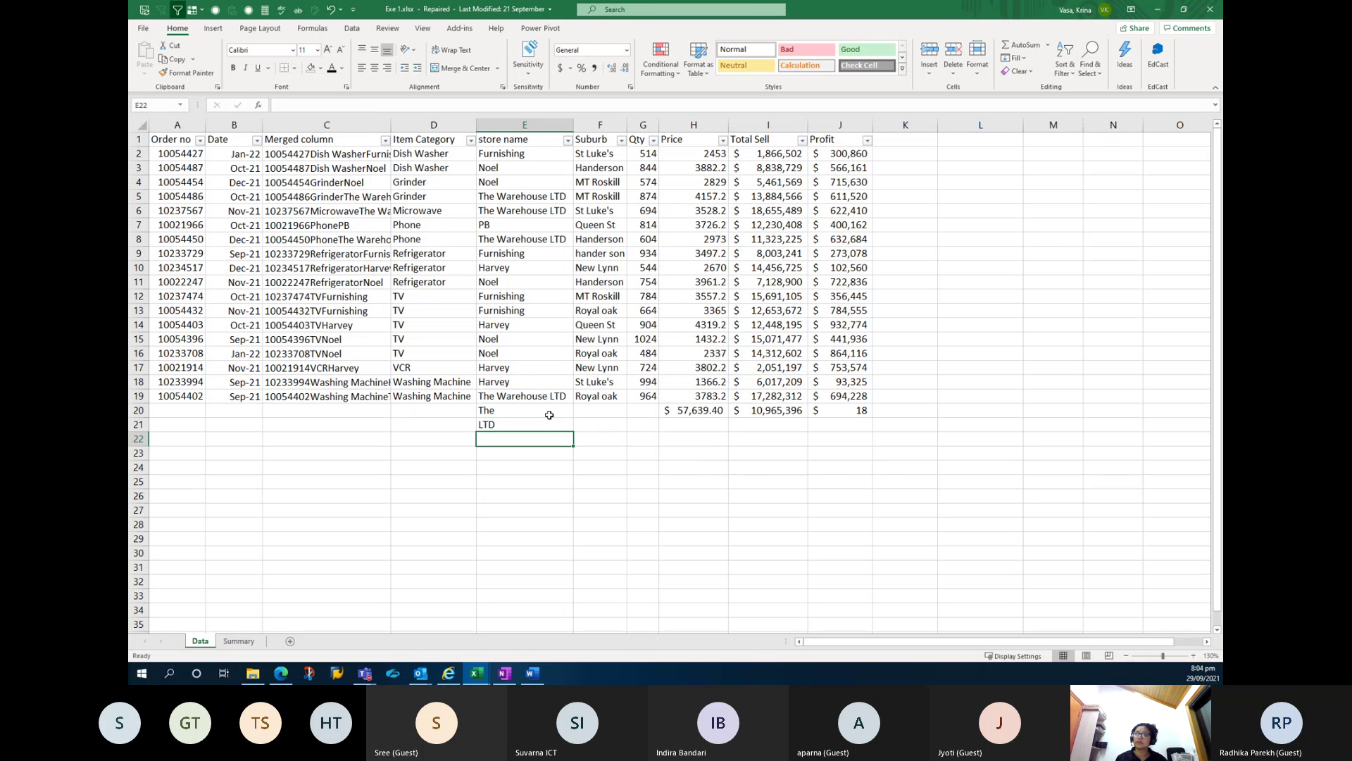
{"action": "left_click_drag", "start_coordinate": [551, 410], "coordinate": [552, 425]}
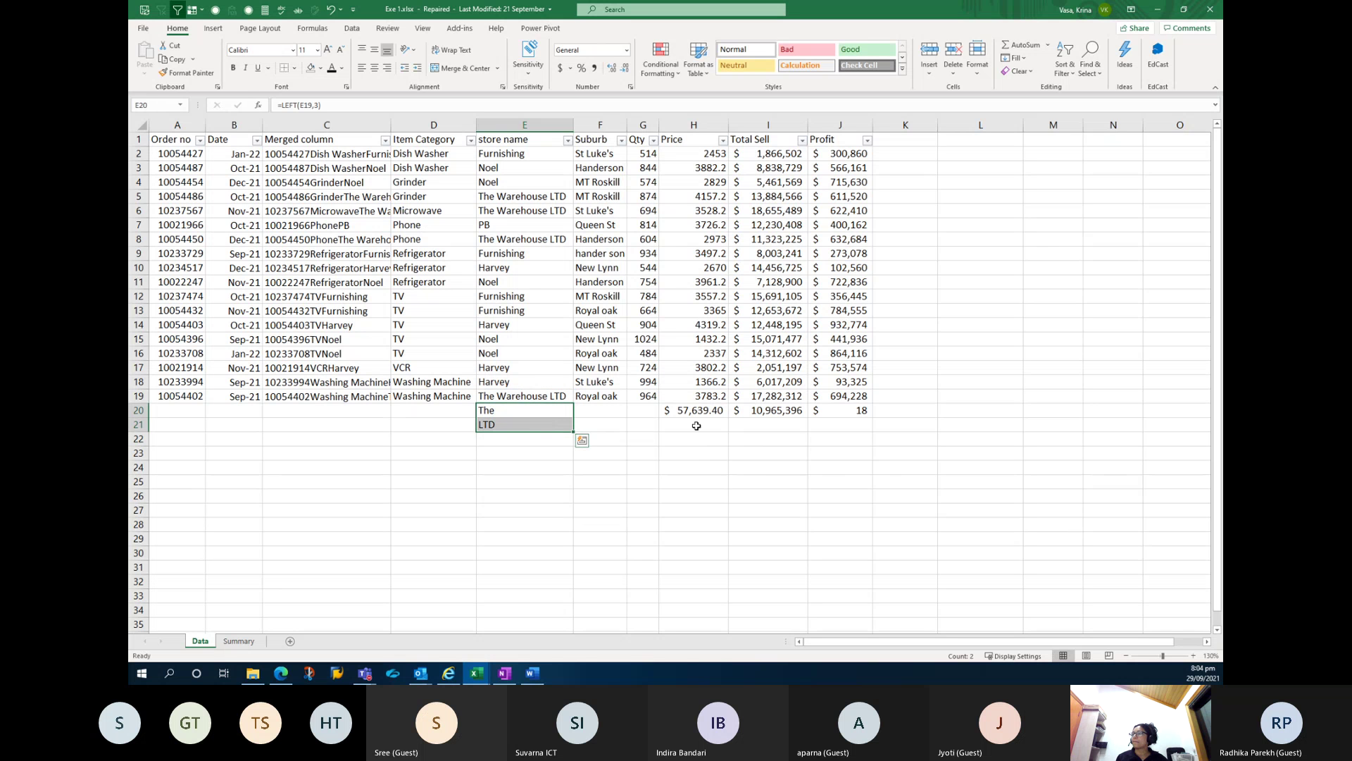
Enter a MAX formula over G2:G19 in G20 to find the largest quantity.
{"action": "left_click", "coordinate": [643, 411]}
{"action": "type", "text": "=MAX"}
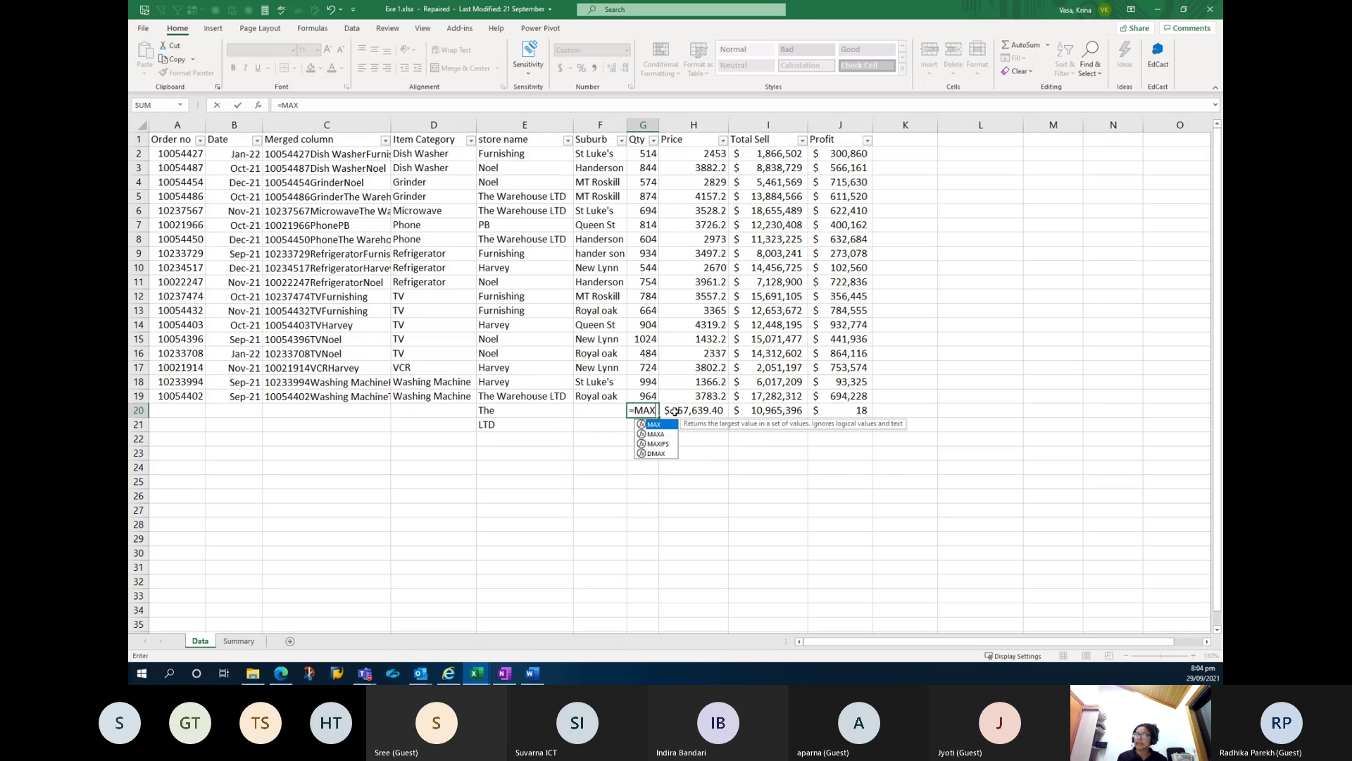
{"action": "type", "text": "("}
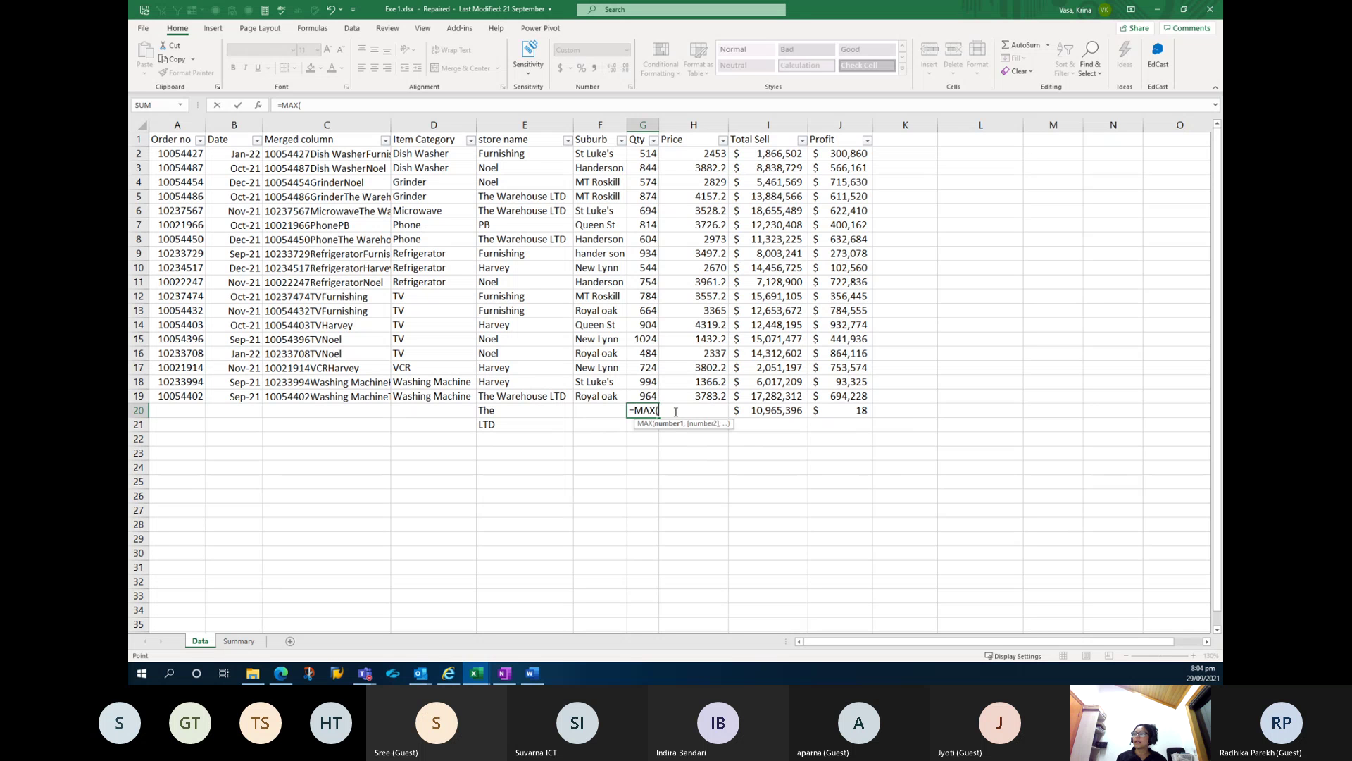
{"action": "key", "text": "Up"}
{"action": "key", "text": "shift+Up"}
{"action": "key", "text": "shift+Up"}
{"action": "key", "text": "shift+Up"}
{"action": "key", "text": "shift+Up"}
{"action": "key", "text": "shift+Up"}
{"action": "key", "text": "shift+Up"}
{"action": "key", "text": "shift+Up"}
{"action": "key", "text": "shift+Up"}
{"action": "key", "text": "shift+Up"}
{"action": "key", "text": "shift+Up"}
{"action": "key", "text": "shift+Up"}
{"action": "key", "text": "shift+Up"}
{"action": "key", "text": "shift+Up"}
{"action": "key", "text": "shift+Up"}
{"action": "key", "text": "shift+Up"}
{"action": "key", "text": "shift+Up"}
{"action": "key", "text": "shift+Up"}
{"action": "key", "text": "shift+Up"}
{"action": "key", "text": "shift+Down"}
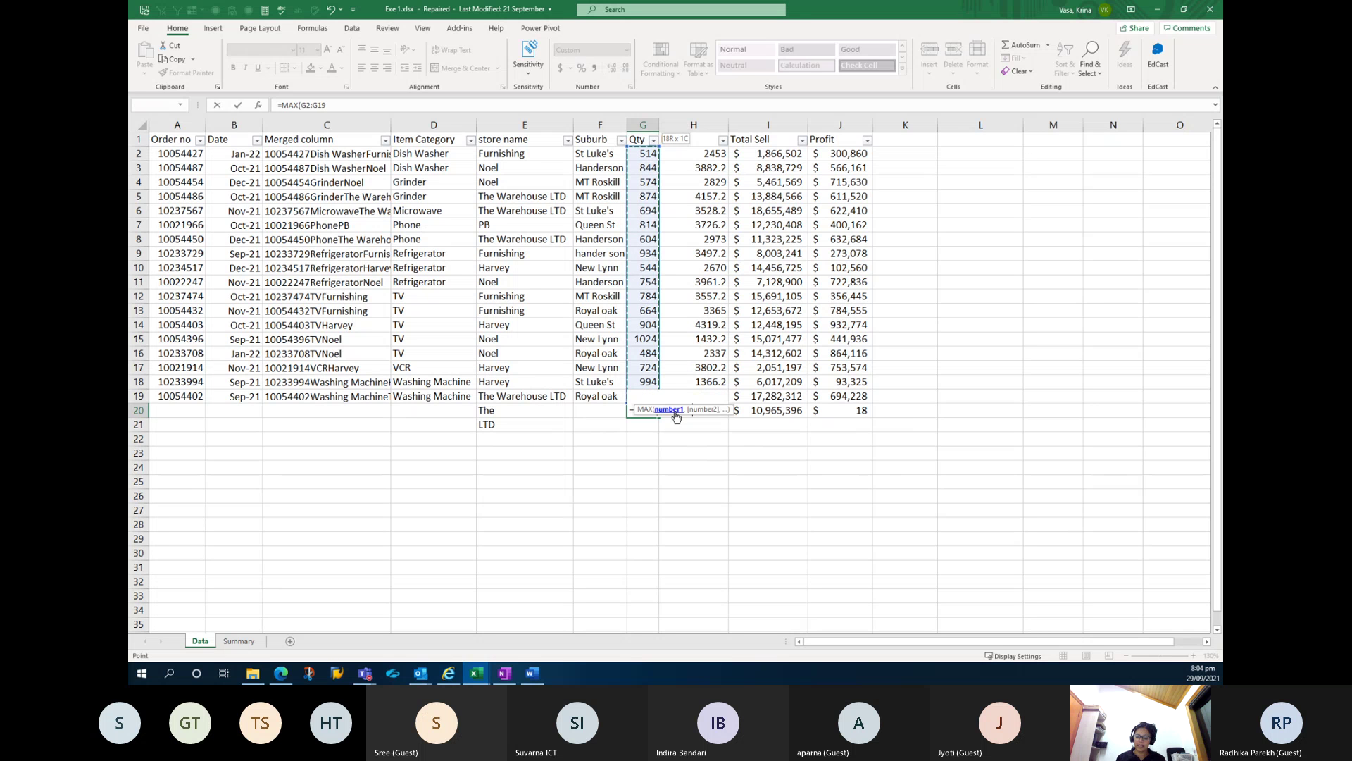
{"action": "key", "text": "Return"}
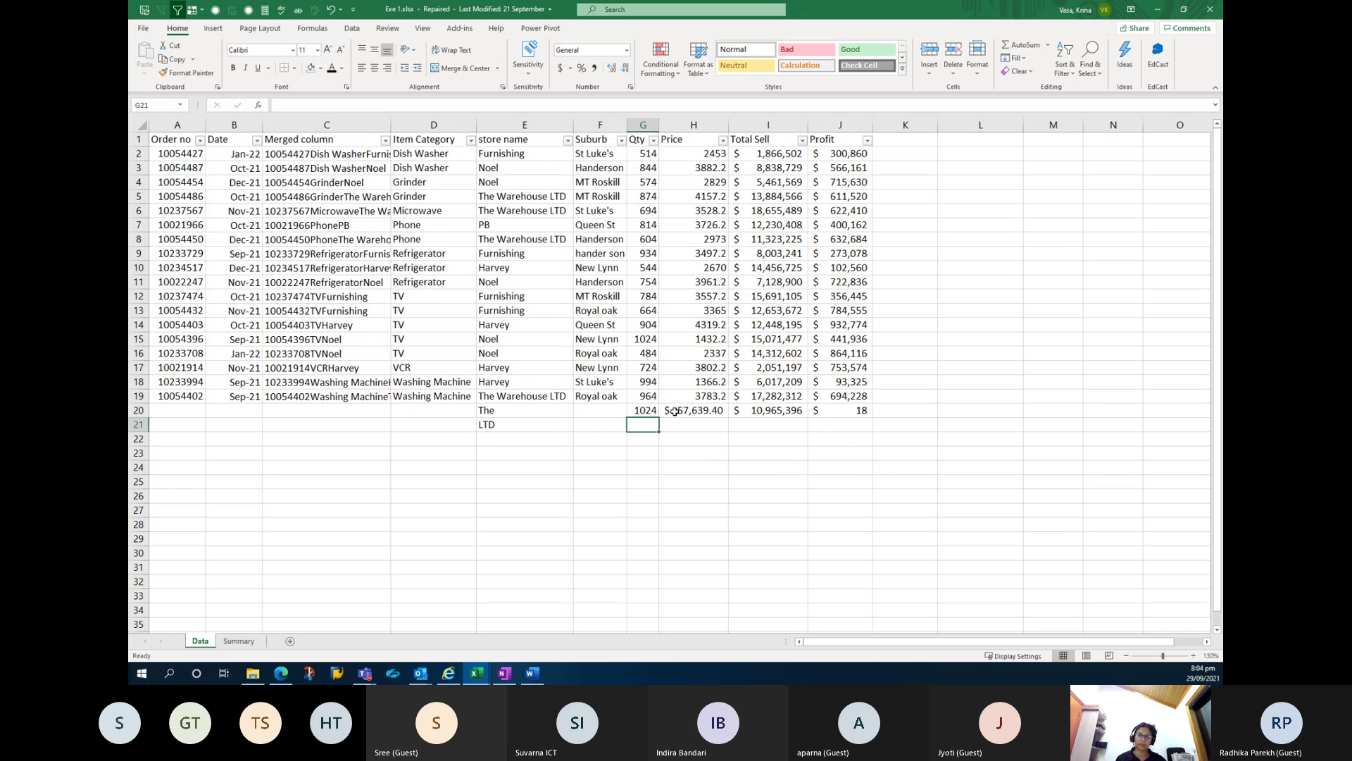
{"action": "key", "text": "Up"}
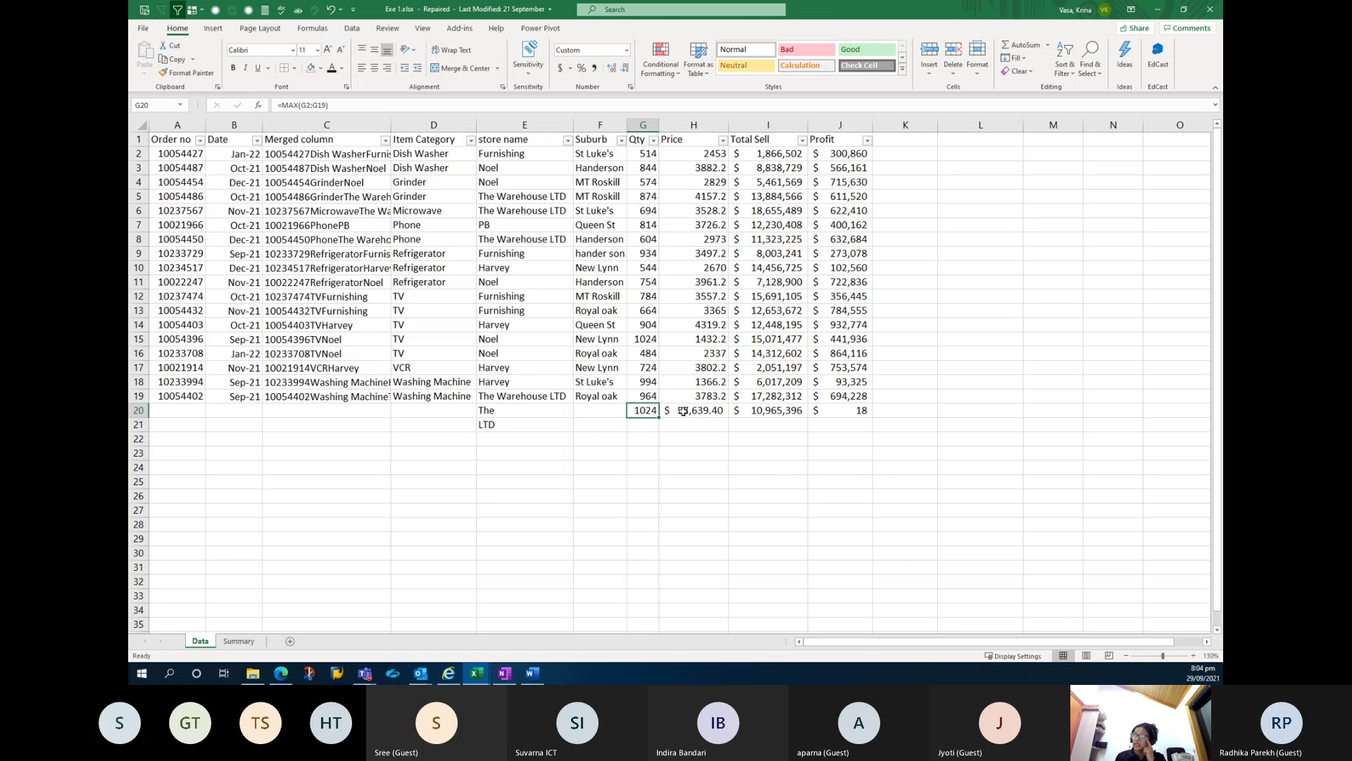
Try the text SDAFDSAF as the quantity in G11, and undo it together with the MAX formula in G20.
{"action": "left_click", "coordinate": [650, 281]}
{"action": "type", "text": "SDAFDSAF"}
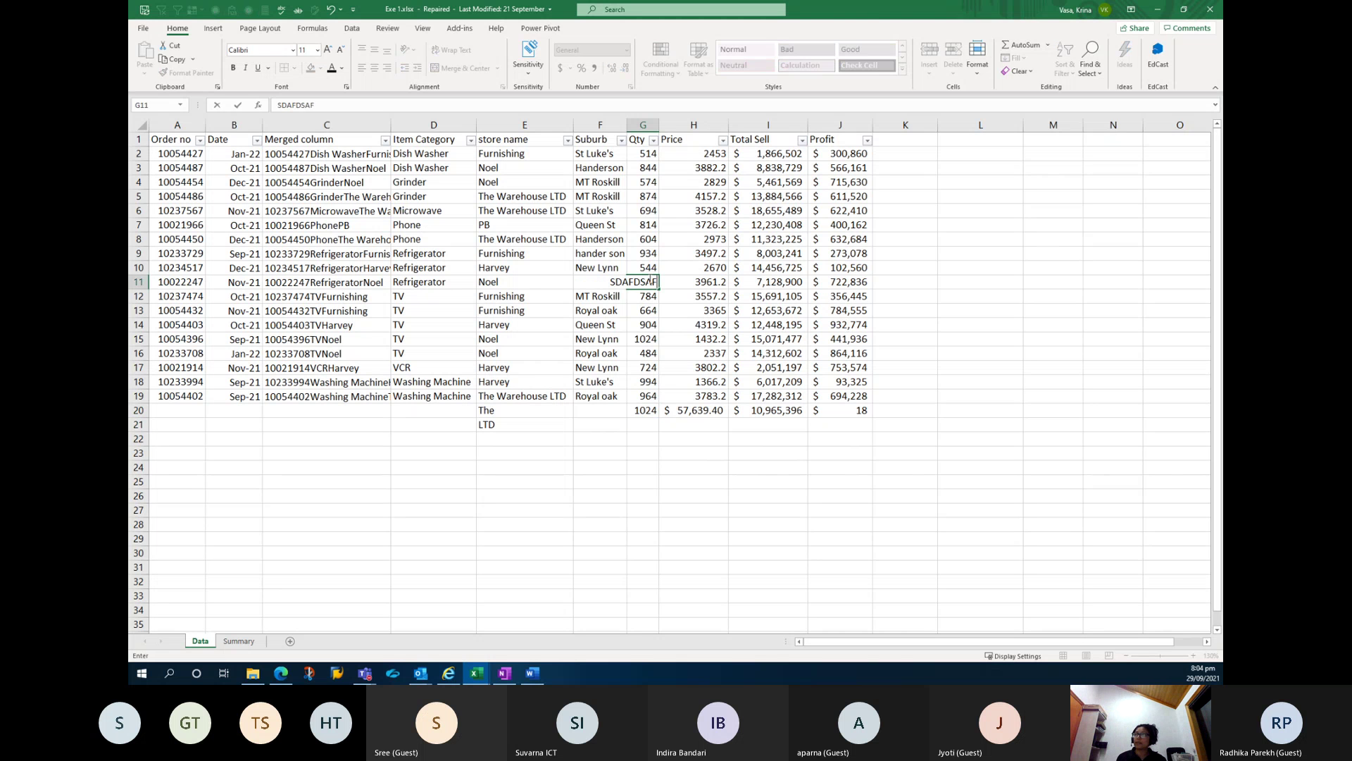
{"action": "key", "text": "Return"}
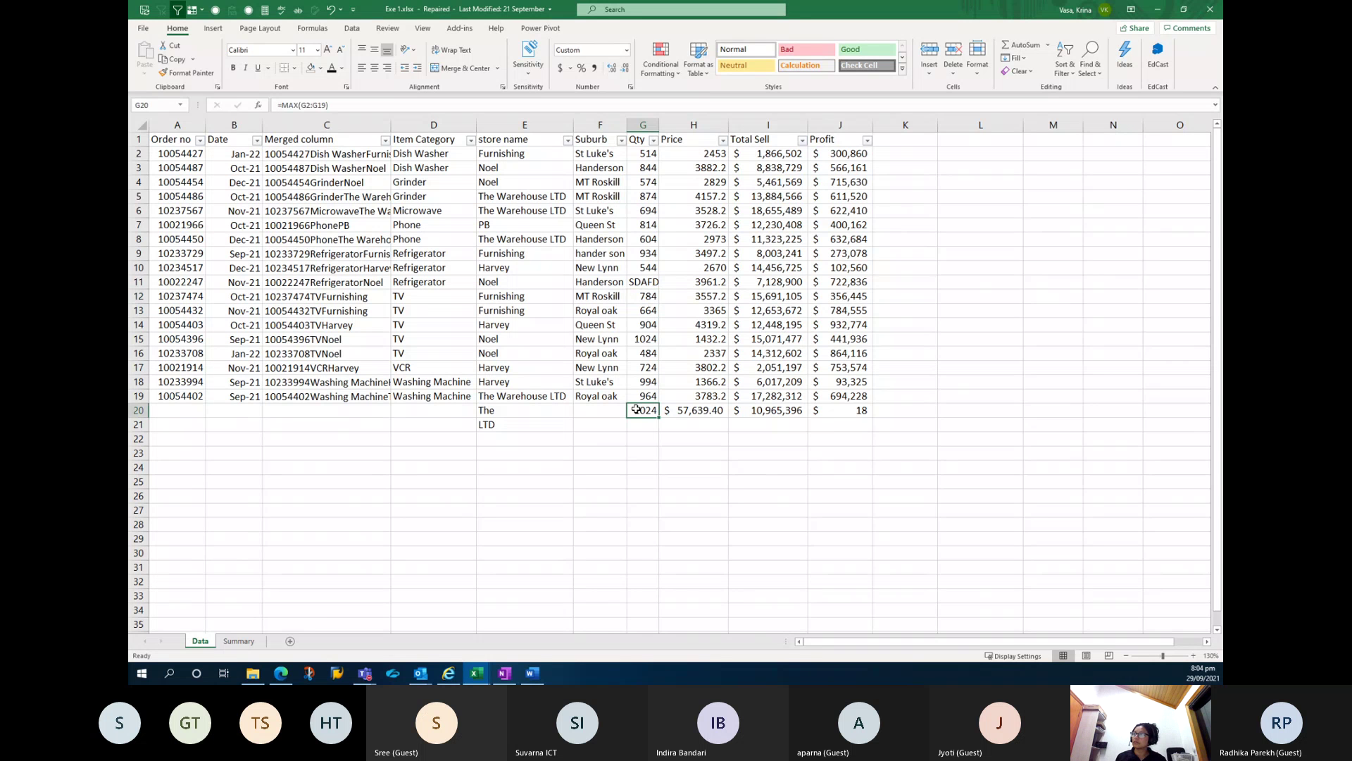
{"action": "key", "text": "ctrl+z"}
{"action": "key", "text": "ctrl+z"}
Replace the quantities in G14 and G16 with the texts RET and GDFSG, and widen the Qty column.
{"action": "left_click", "coordinate": [638, 322]}
{"action": "type", "text": "RET"}
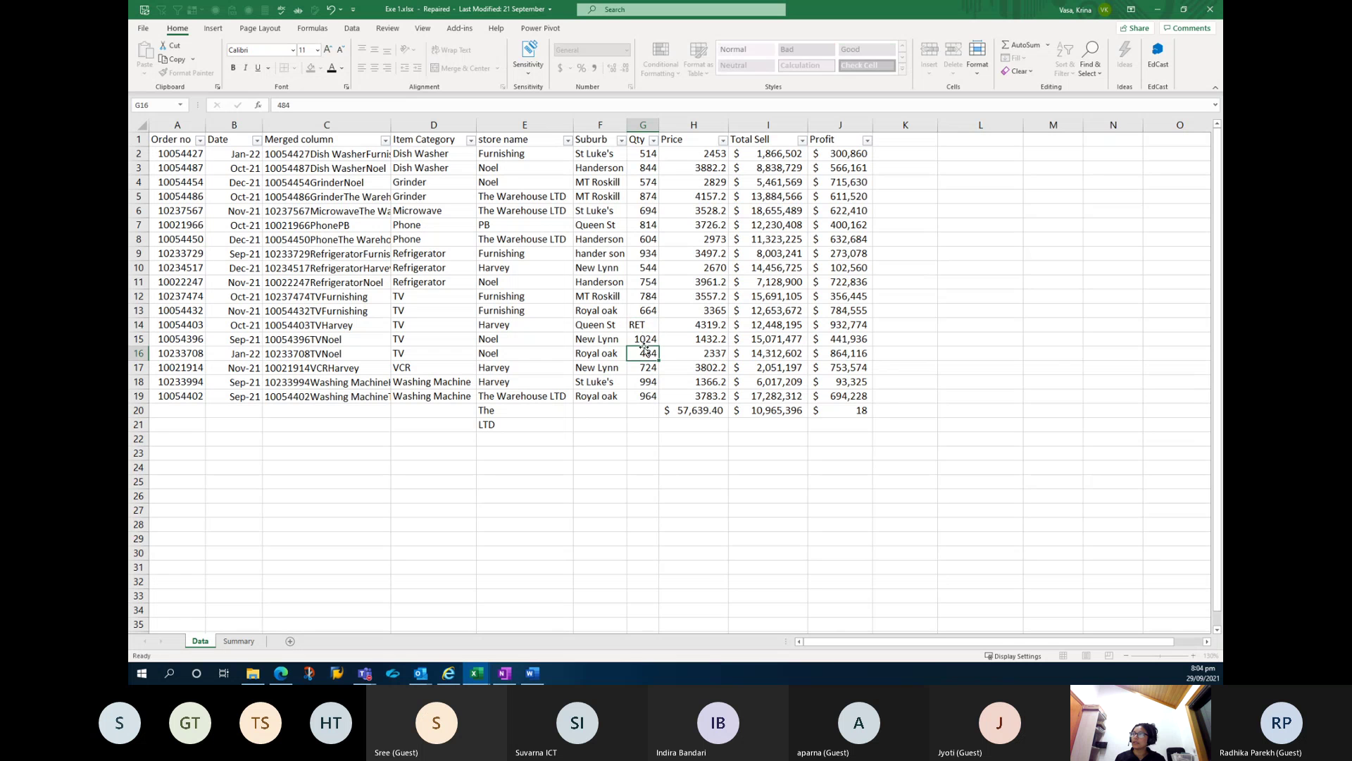
{"action": "left_click", "coordinate": [642, 354]}
{"action": "type", "text": "GDFSG"}
{"action": "key", "text": "Return"}
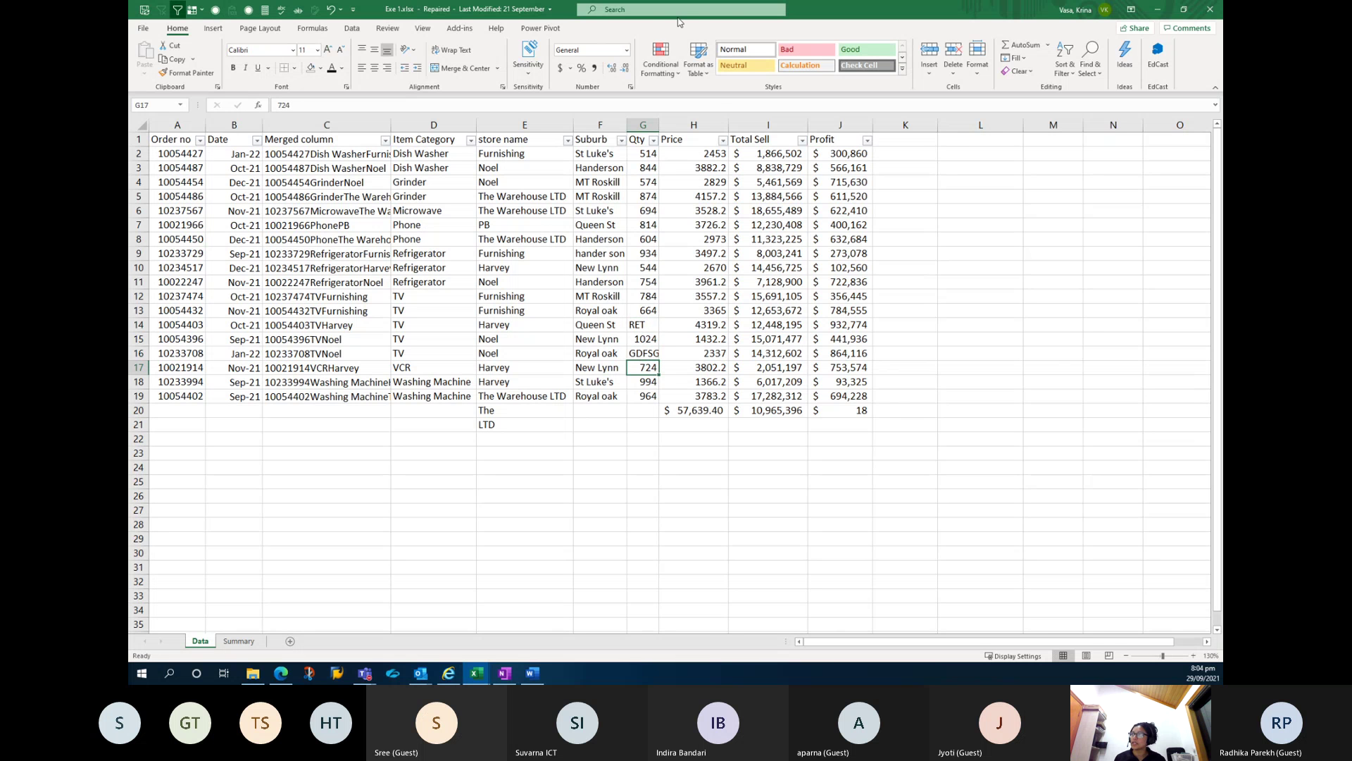
{"action": "left_click_drag", "start_coordinate": [658, 125], "coordinate": [710, 125]}
Enter a SUM formula over G2:G19 in G20 and compare it with the Qty column's values.
{"action": "left_click", "coordinate": [647, 411]}
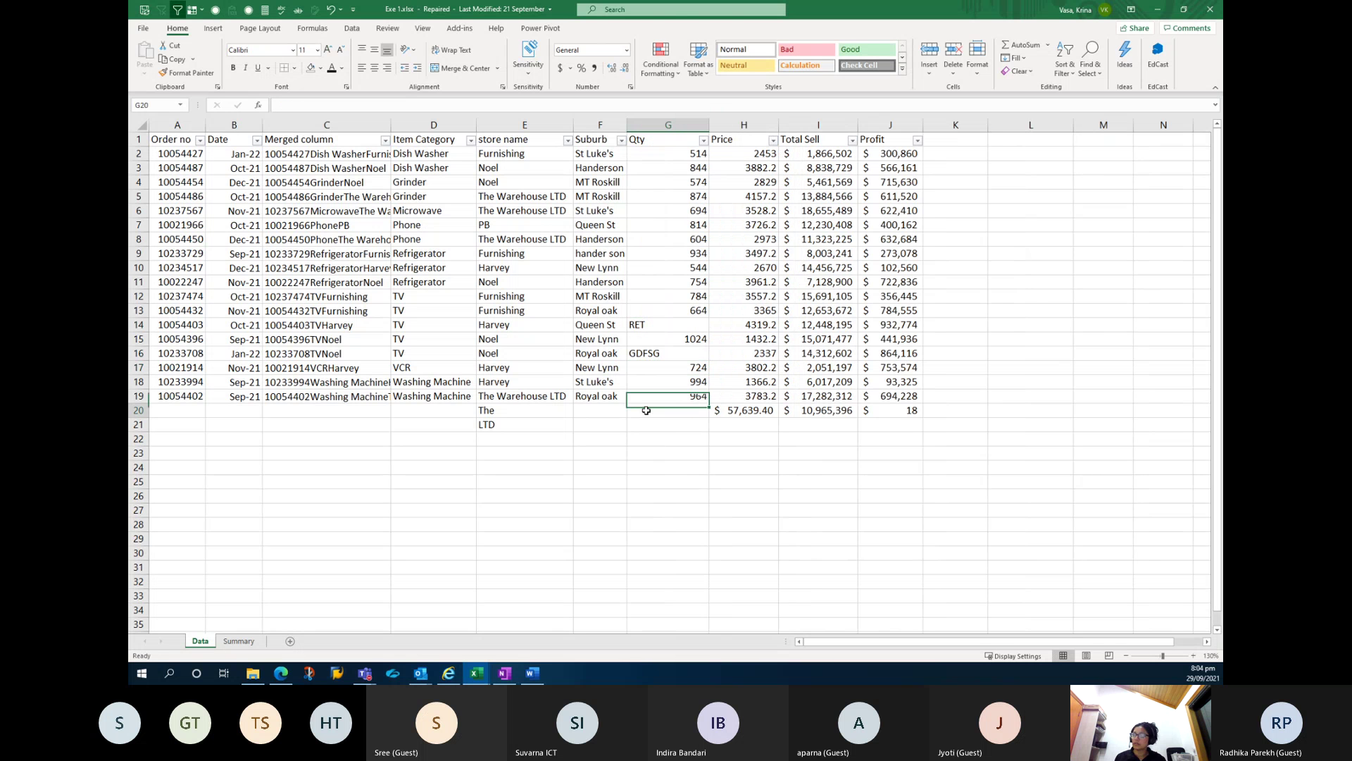
{"action": "type", "text": "=SUM("}
{"action": "key", "text": "Up"}
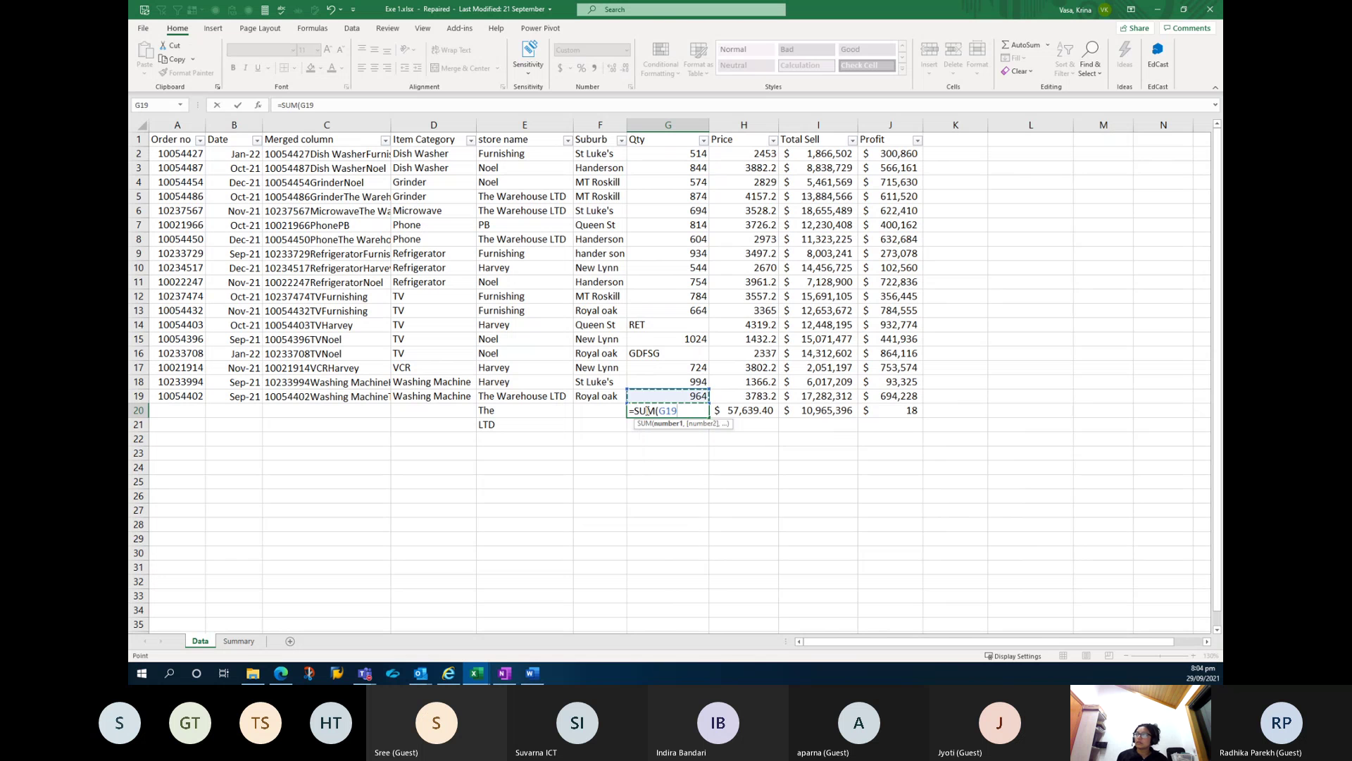
{"action": "key", "text": "shift+Up"}
{"action": "key", "text": "shift+Up"}
{"action": "key", "text": "shift+Up"}
{"action": "key", "text": "shift+Up"}
{"action": "key", "text": "shift+Up"}
{"action": "key", "text": "shift+Up"}
{"action": "key", "text": "shift+Up"}
{"action": "key", "text": "shift+Up"}
{"action": "key", "text": "shift+Up"}
{"action": "key", "text": "shift+Up"}
{"action": "key", "text": "shift+Up"}
{"action": "key", "text": "shift+Up"}
{"action": "key", "text": "shift+Up"}
{"action": "key", "text": "shift+Up"}
{"action": "key", "text": "shift+Up"}
{"action": "key", "text": "shift+Up"}
{"action": "key", "text": "shift+Up"}
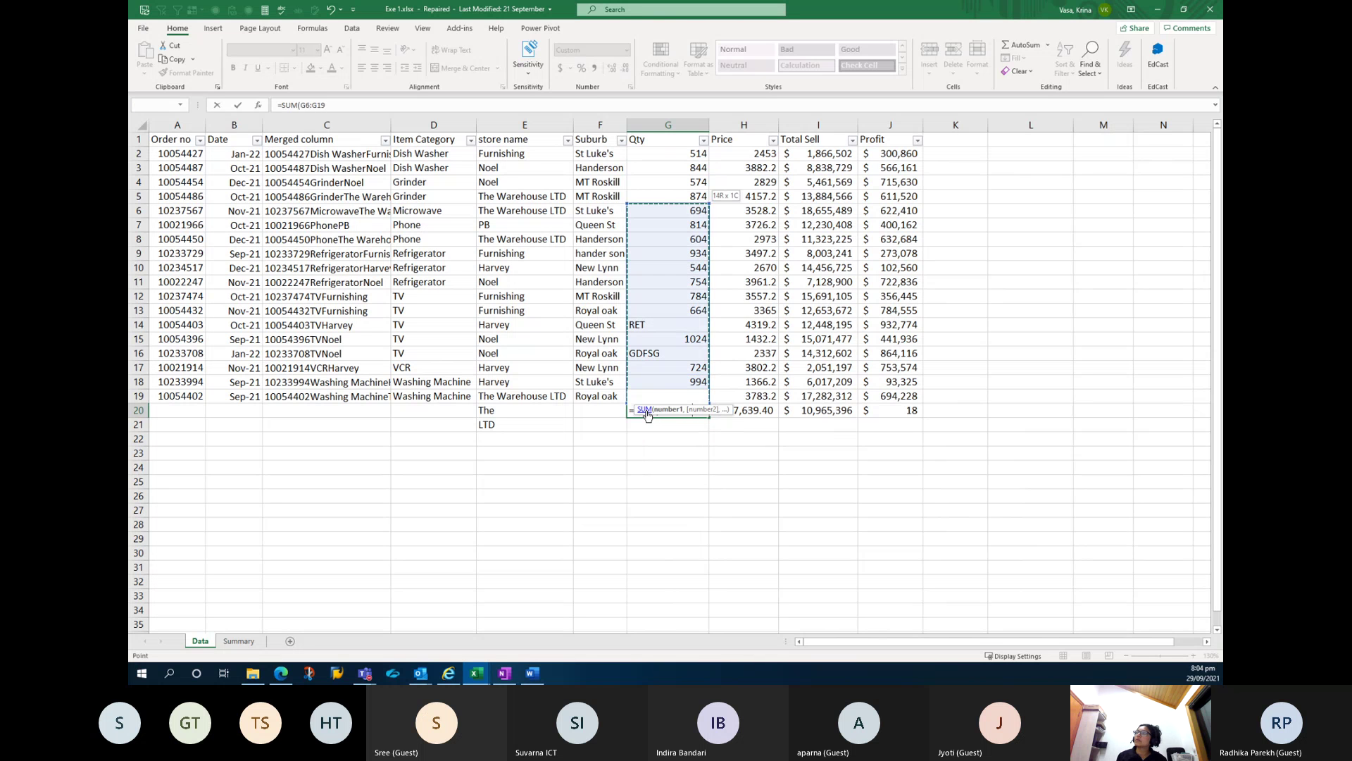
{"action": "key", "text": "Return"}
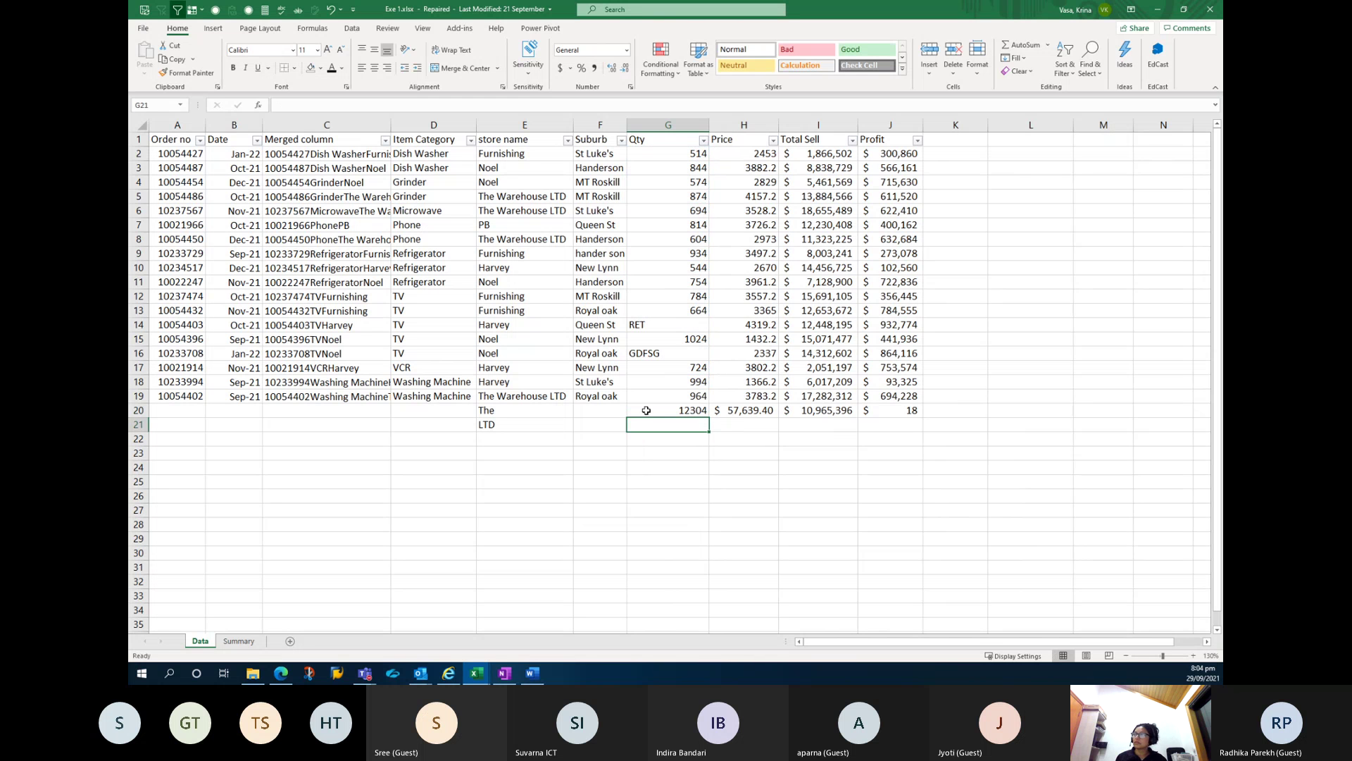
{"action": "left_click", "coordinate": [646, 410]}
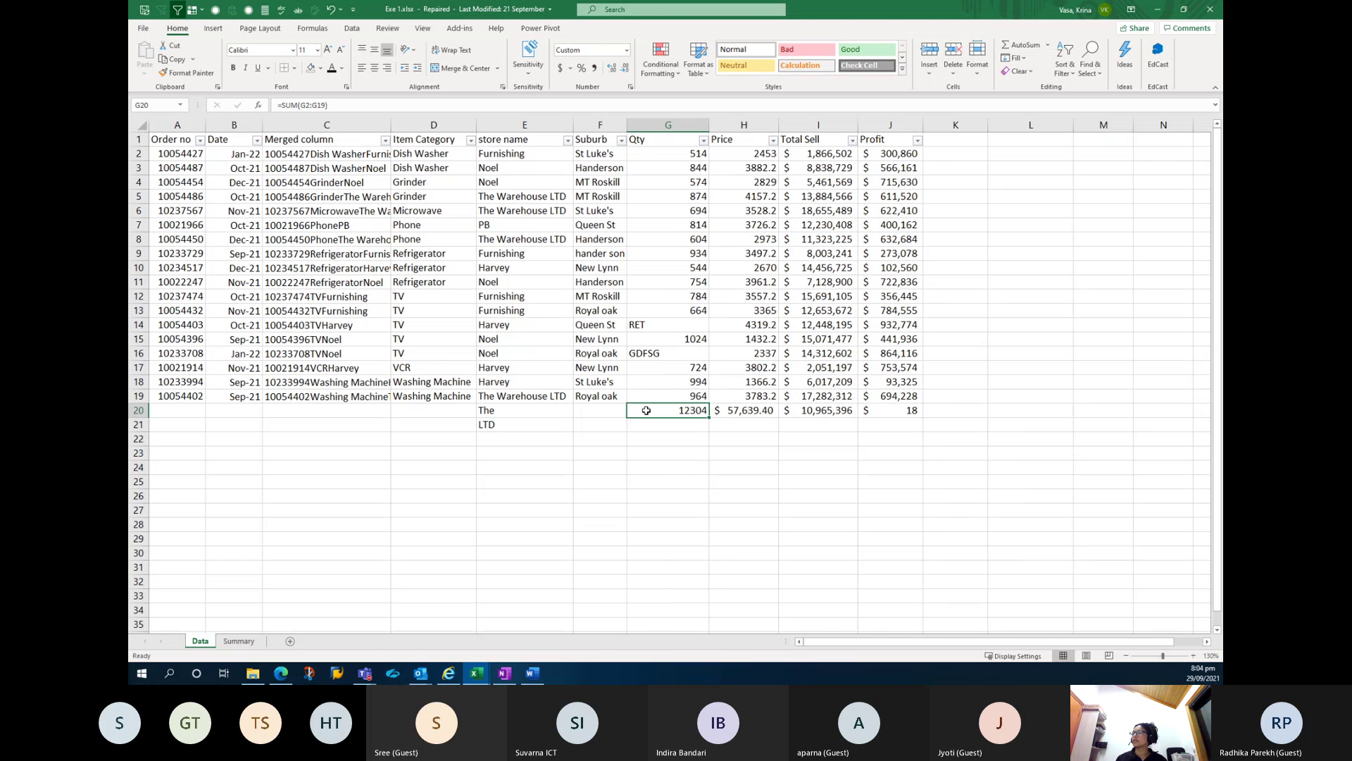
{"action": "left_click", "coordinate": [665, 352]}
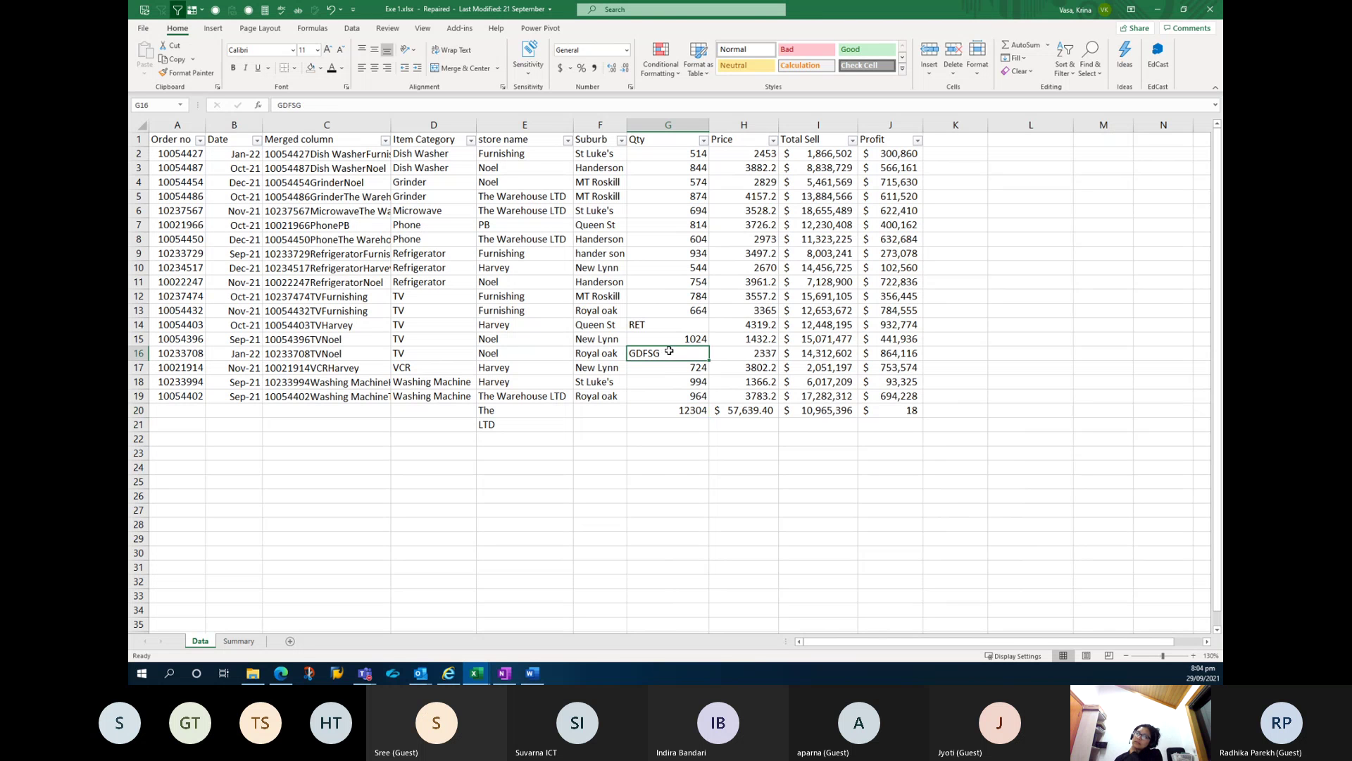
{"action": "left_click", "coordinate": [665, 411]}
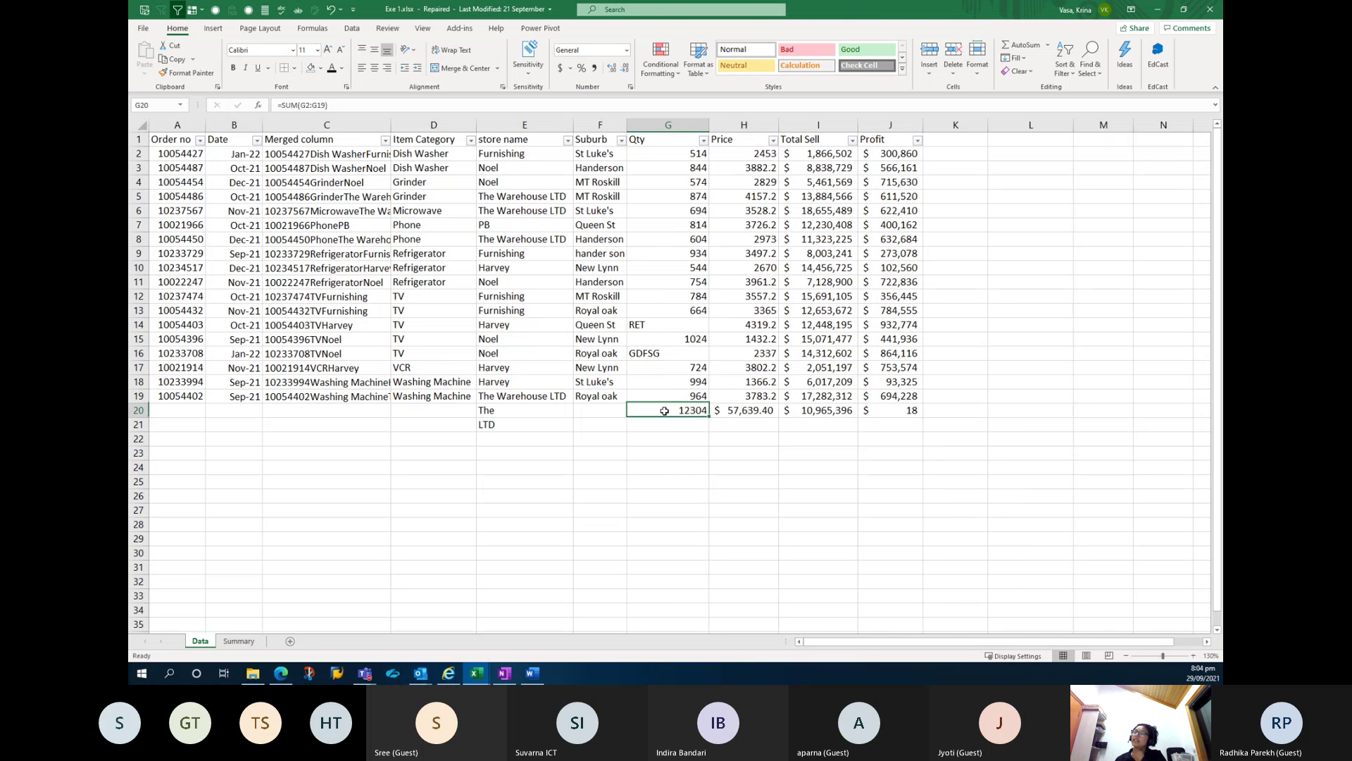
{"action": "left_click_drag", "start_coordinate": [656, 394], "coordinate": [679, 160]}
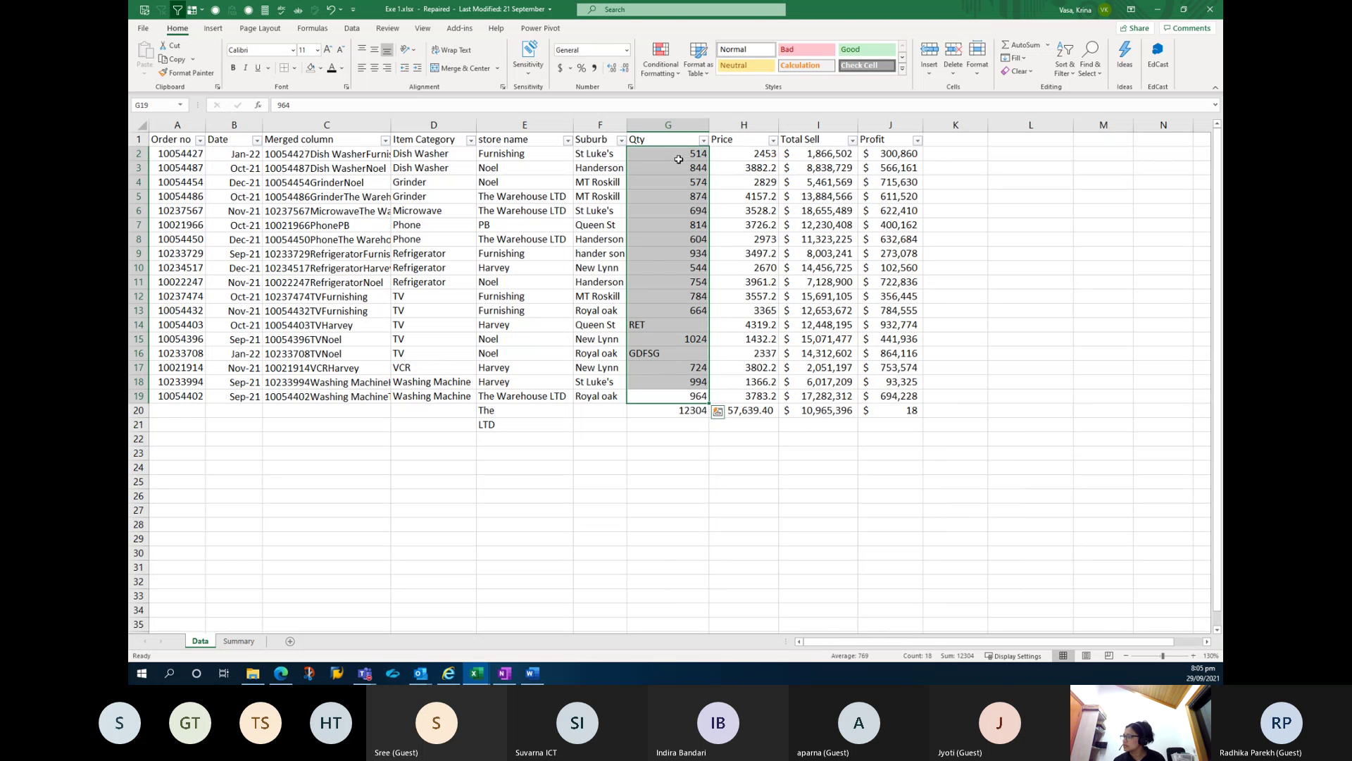
Try the texts KJHJH in G14 and GSDAFDSA in G16, and undo back to the original quantities with G20 empty.
{"action": "left_click", "coordinate": [646, 328]}
{"action": "type", "text": "KJHJH"}
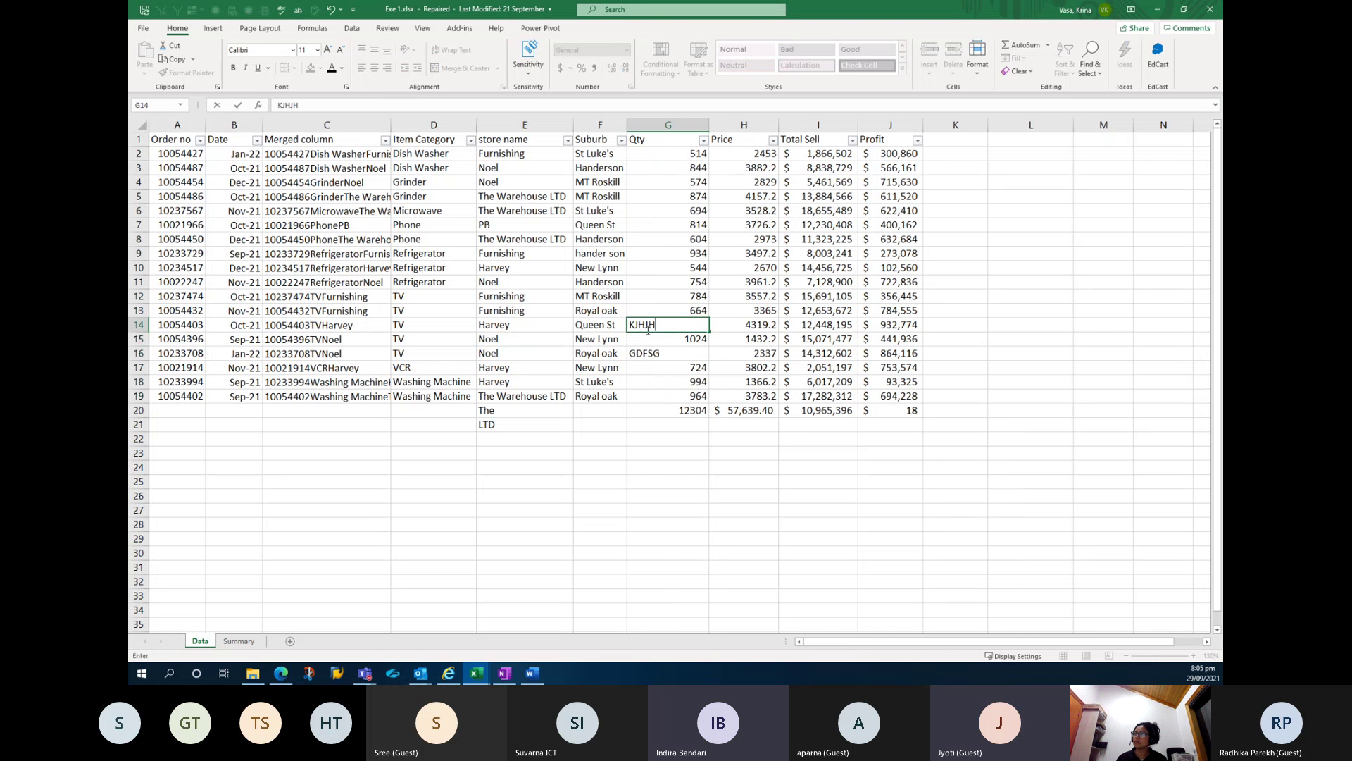
{"action": "key", "text": "Return"}
{"action": "key", "text": "Return"}
{"action": "type", "text": "GSDAFDSA"}
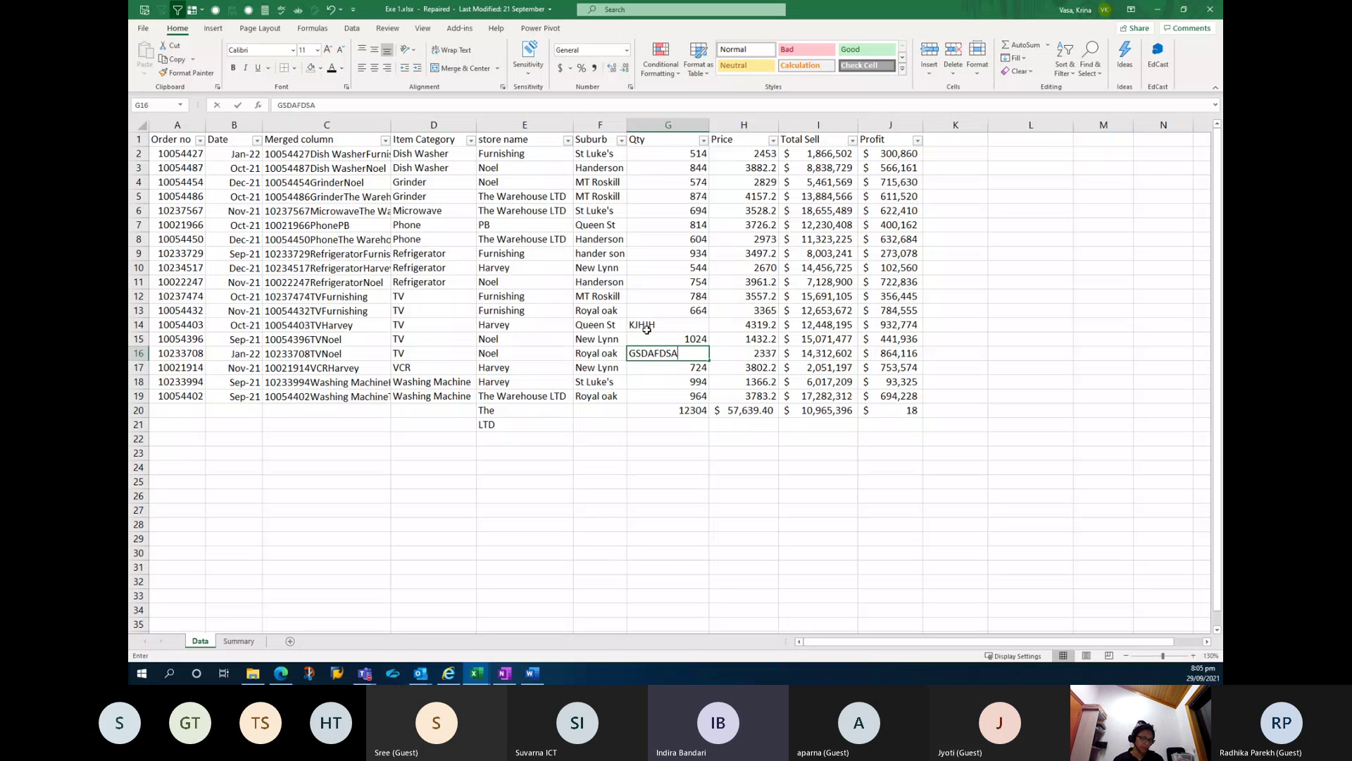
{"action": "key", "text": "Escape"}
{"action": "key", "text": "ctrl+z"}
{"action": "key", "text": "ctrl+z"}
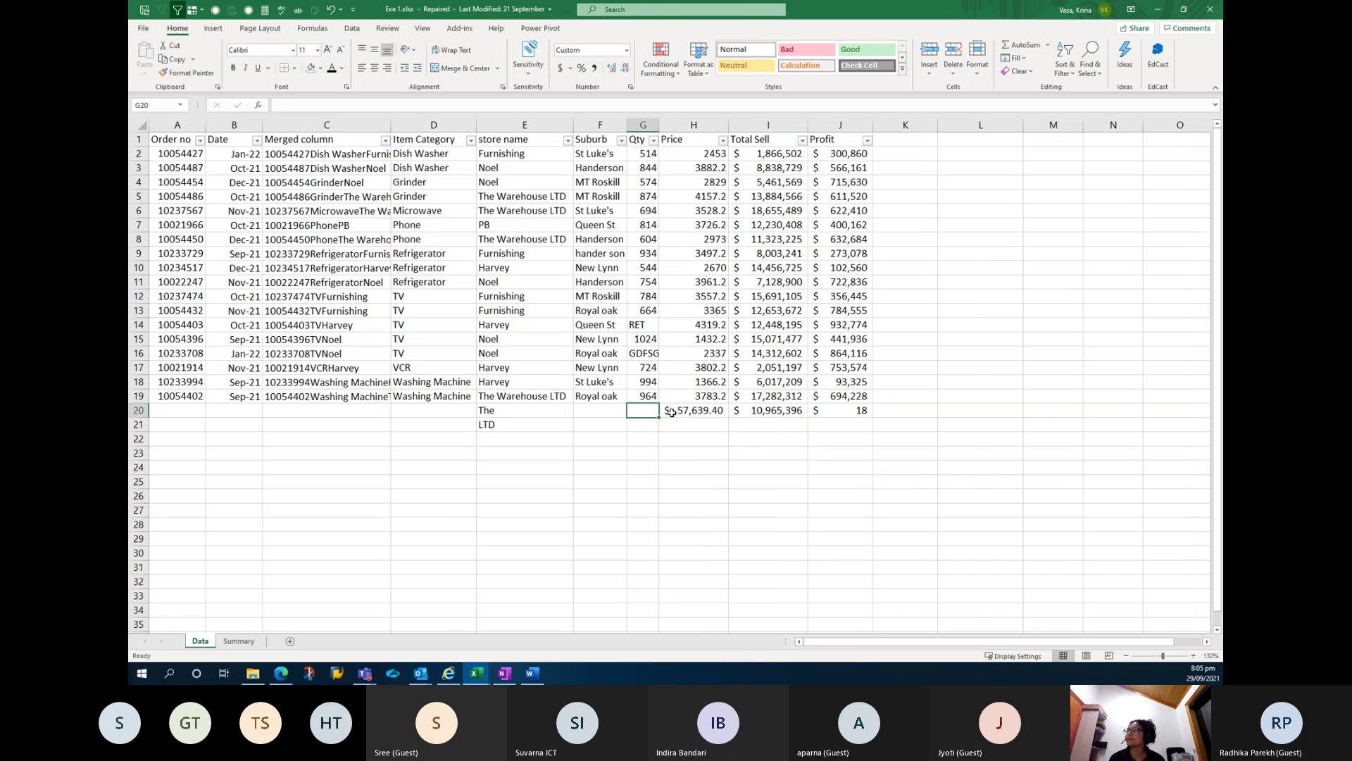
Enter a MAX formula over G1:G19 in G20 and compare it with the values in the Qty column.
{"action": "left_click", "coordinate": [649, 408]}
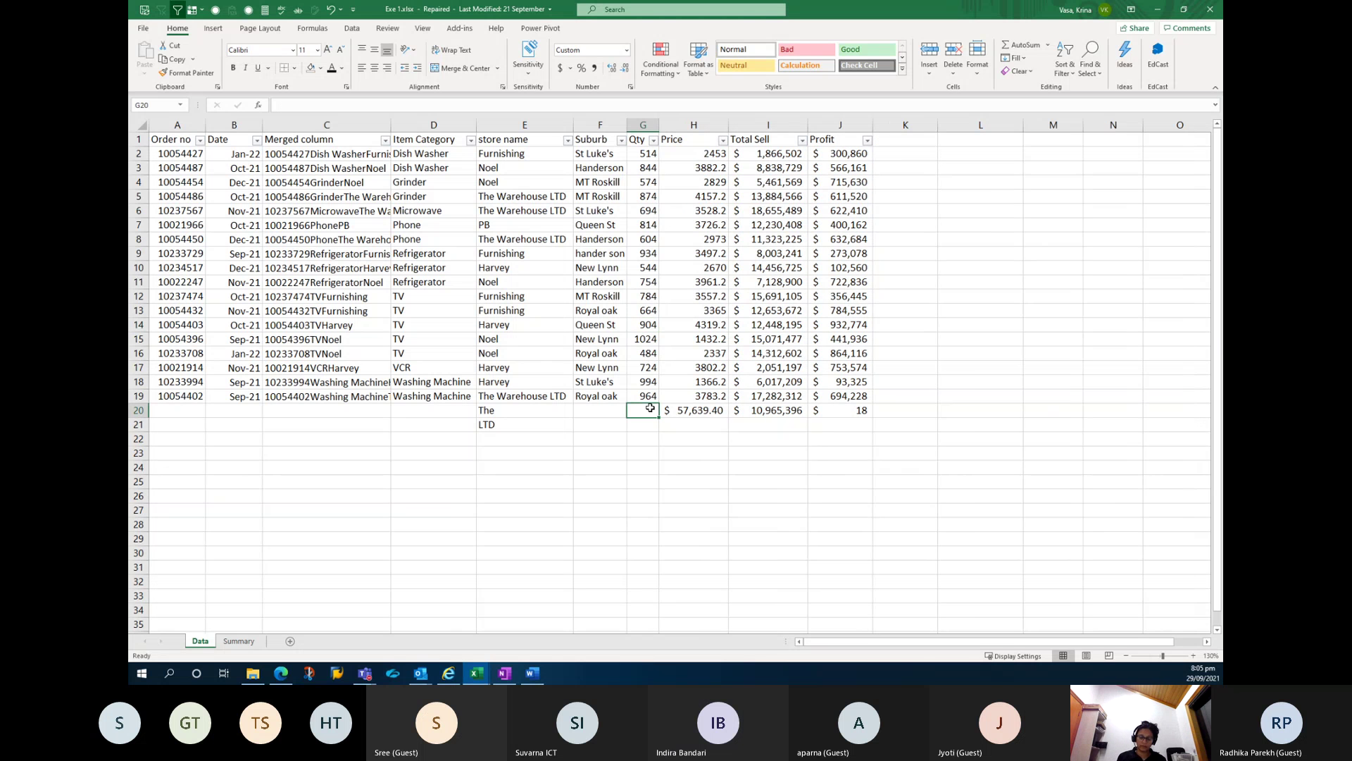
{"action": "type", "text": "=MAX("}
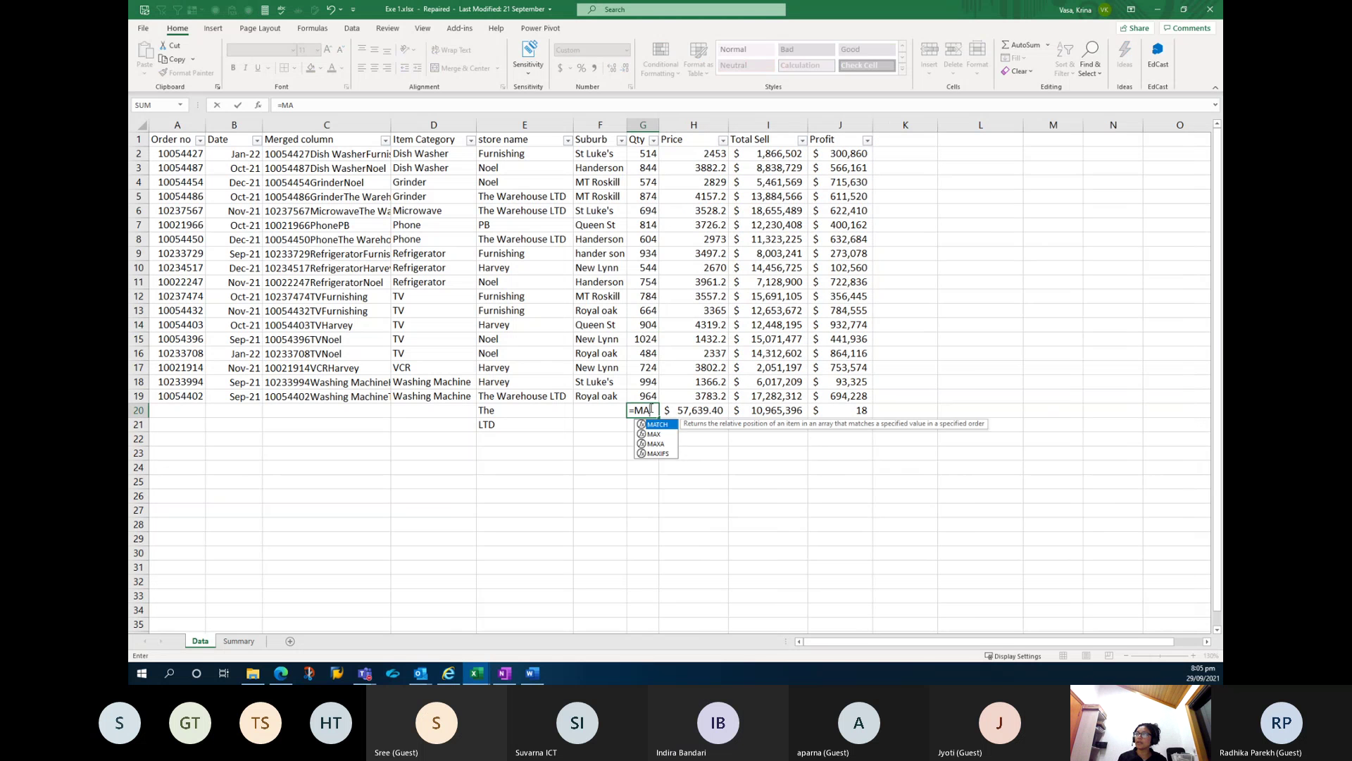
{"action": "key", "text": "Up"}
{"action": "key", "text": "shift+Up"}
{"action": "key", "text": "shift+Up"}
{"action": "key", "text": "shift+Up"}
{"action": "key", "text": "shift+Up"}
{"action": "key", "text": "shift+Up"}
{"action": "key", "text": "shift+Up"}
{"action": "key", "text": "shift+Up"}
{"action": "key", "text": "shift+Up"}
{"action": "key", "text": "shift+Up"}
{"action": "key", "text": "shift+Up"}
{"action": "key", "text": "shift+Up"}
{"action": "key", "text": "shift+Up"}
{"action": "key", "text": "shift+Up"}
{"action": "key", "text": "shift+Up"}
{"action": "key", "text": "shift+Up"}
{"action": "key", "text": "shift+Up"}
{"action": "key", "text": "shift+Up"}
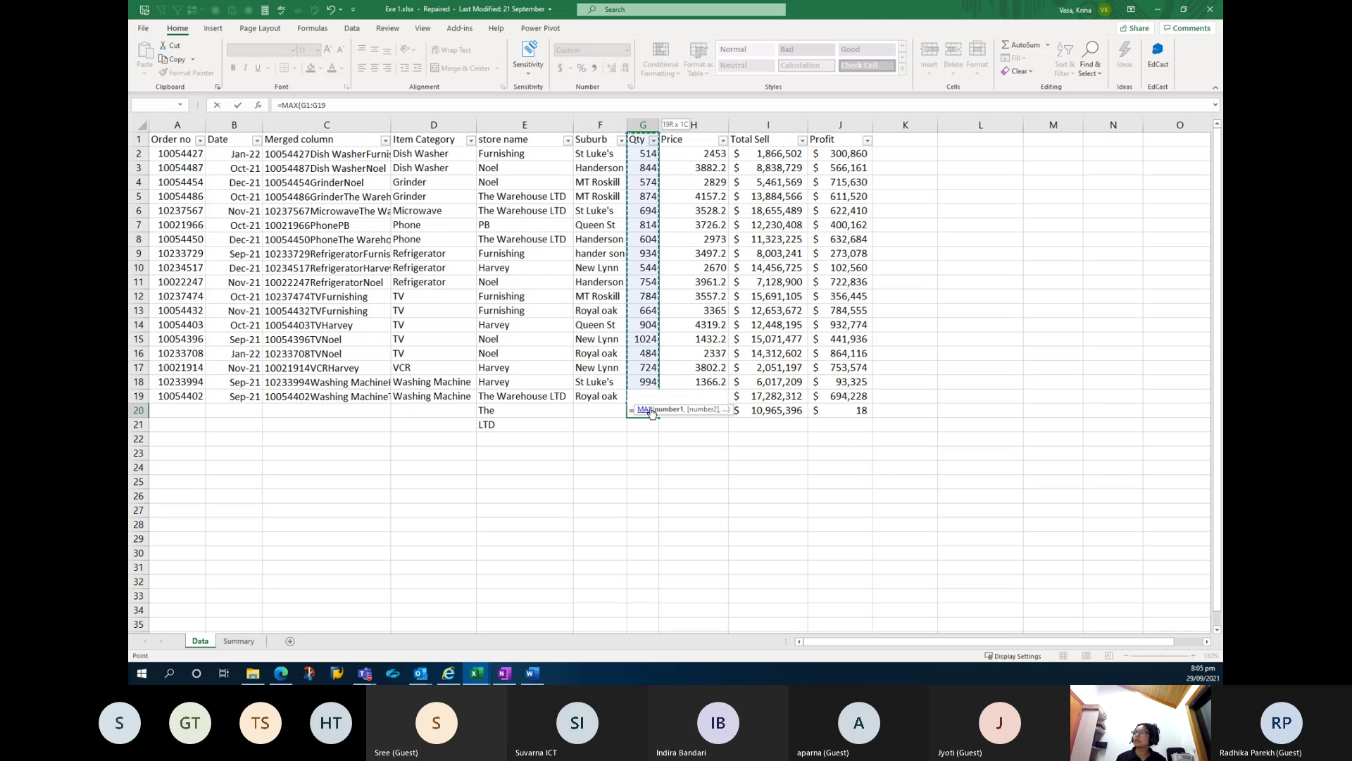
{"action": "key", "text": "Return"}
{"action": "key", "text": "Return"}
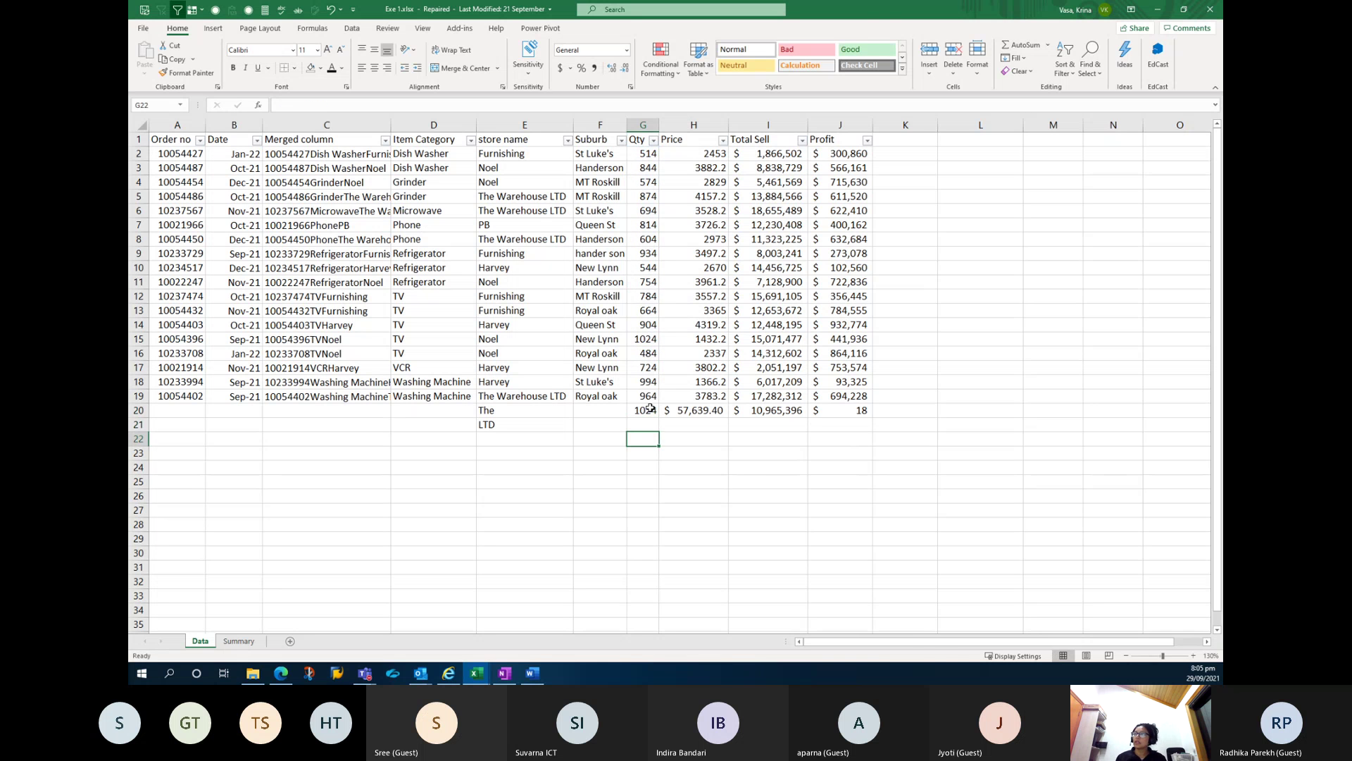
{"action": "left_click_drag", "start_coordinate": [648, 392], "coordinate": [643, 240]}
{"action": "left_click", "coordinate": [645, 333]}
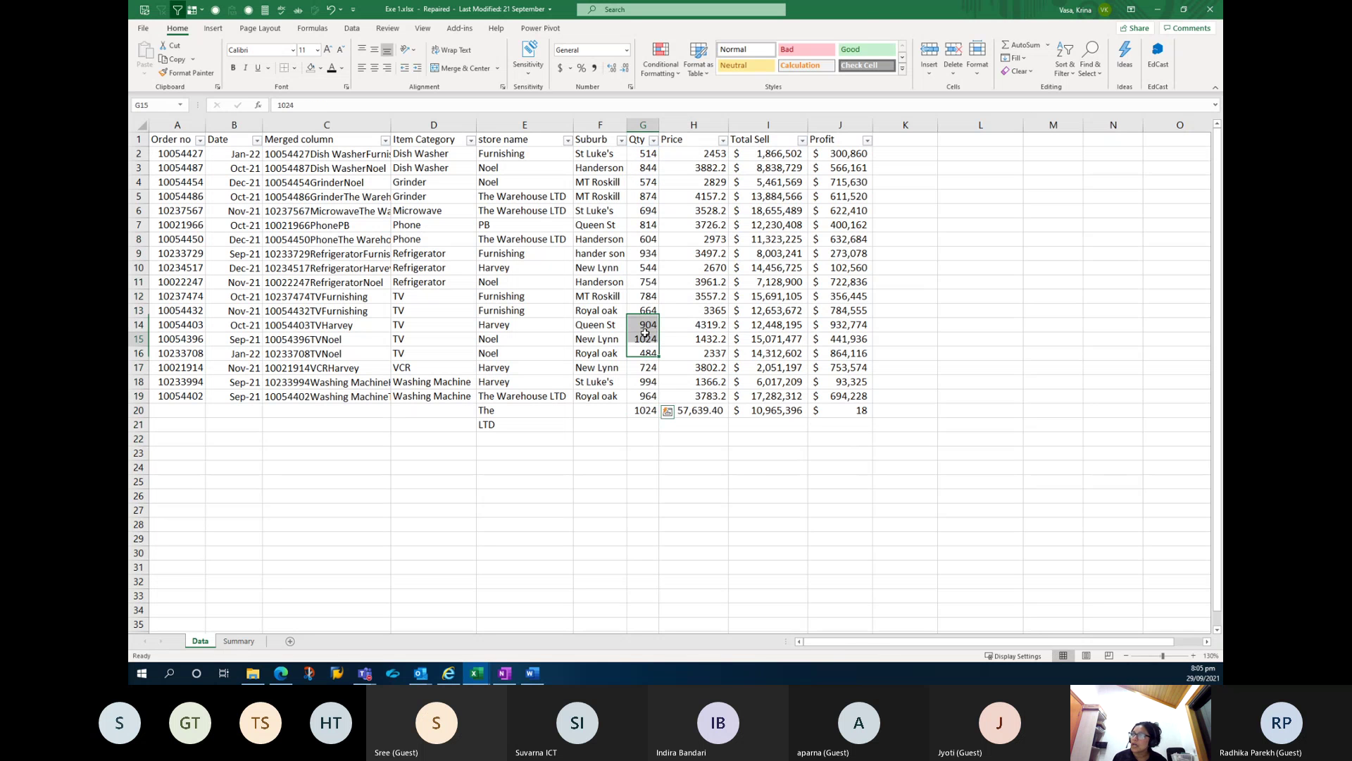
Enter a MIN formula over the Qty column's values in G21.
{"action": "left_click", "coordinate": [643, 426]}
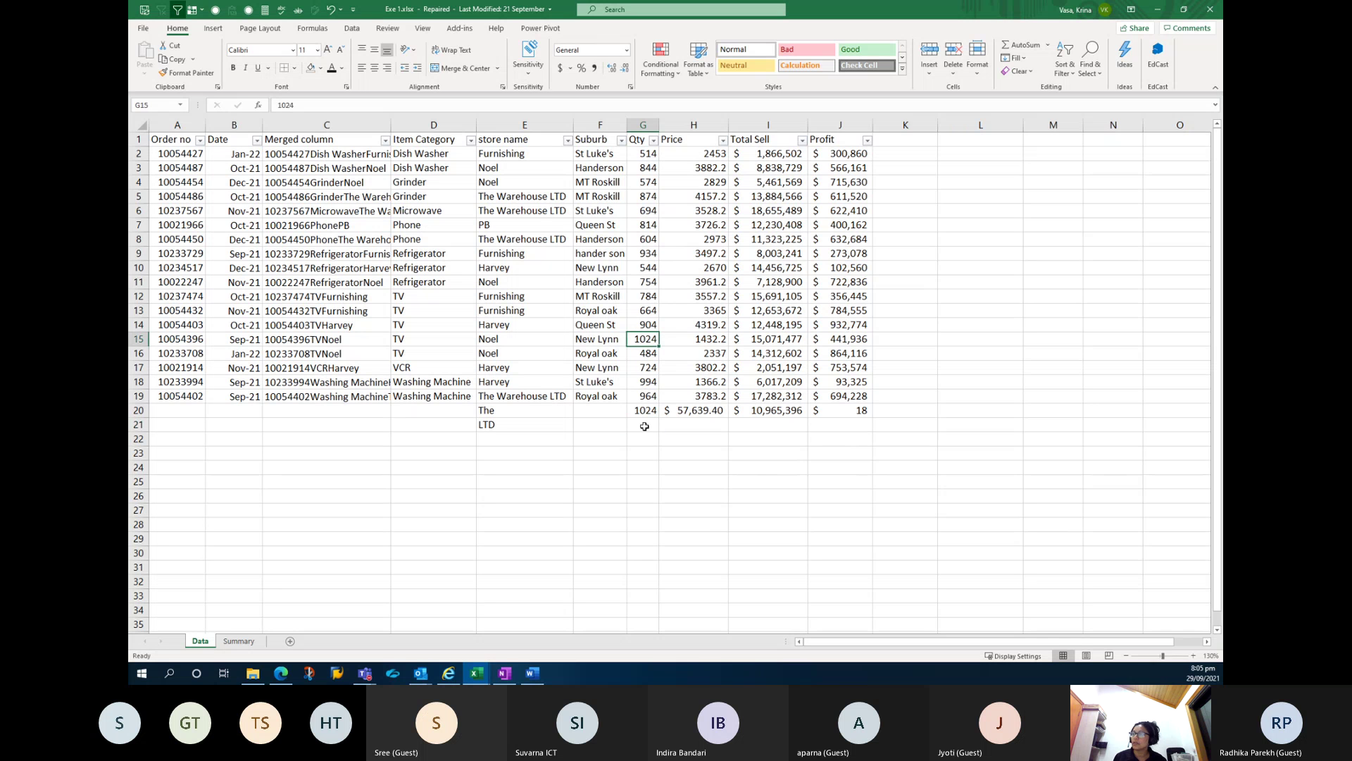
{"action": "type", "text": "=MIN("}
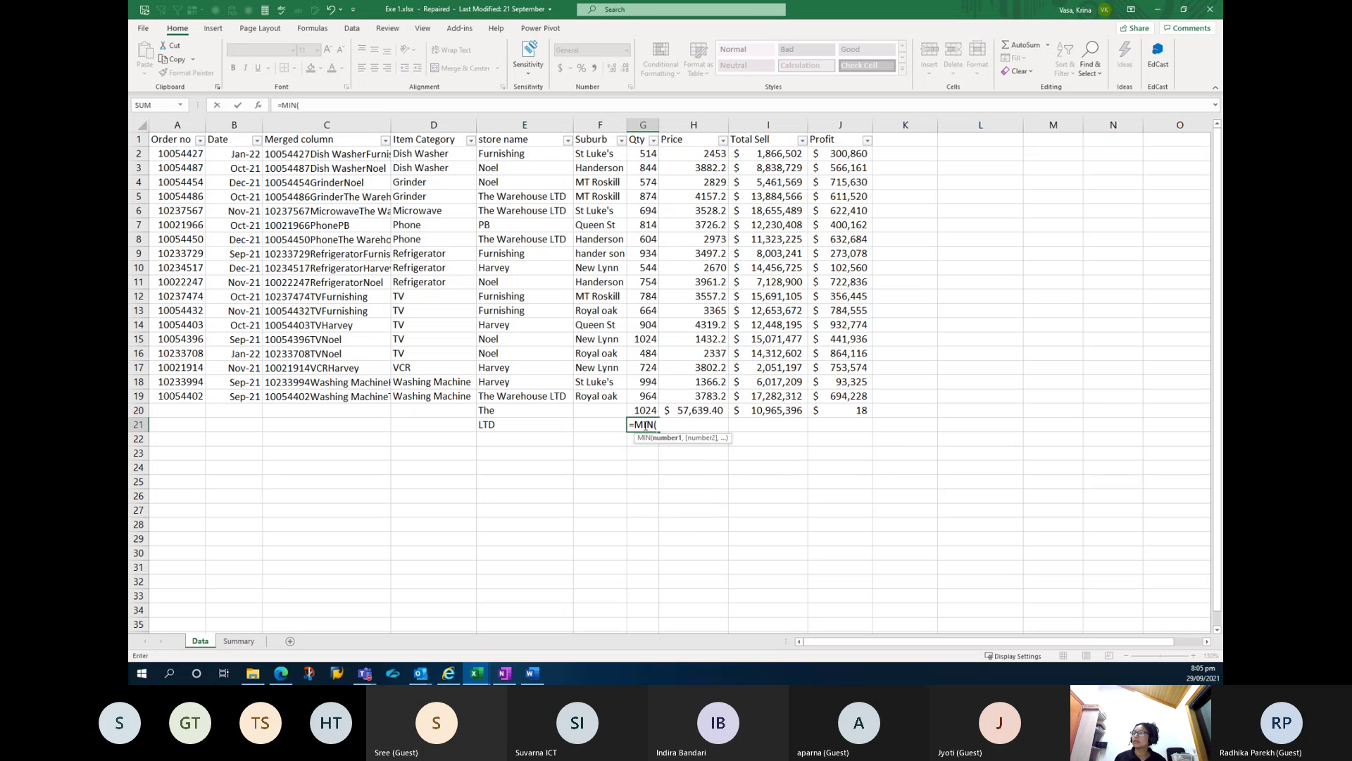
{"action": "mouse_move", "coordinate": [647, 396]}
{"action": "left_mouse_down"}
{"action": "mouse_move", "coordinate": [644, 155]}
{"action": "mouse_move", "coordinate": [646, 412]}
{"action": "mouse_move", "coordinate": [645, 396]}
{"action": "left_mouse_up"}
{"action": "key", "text": "Return"}
Try sorting the sales data by Qty from smallest to largest, and undo the sort.
{"action": "left_click", "coordinate": [654, 140]}
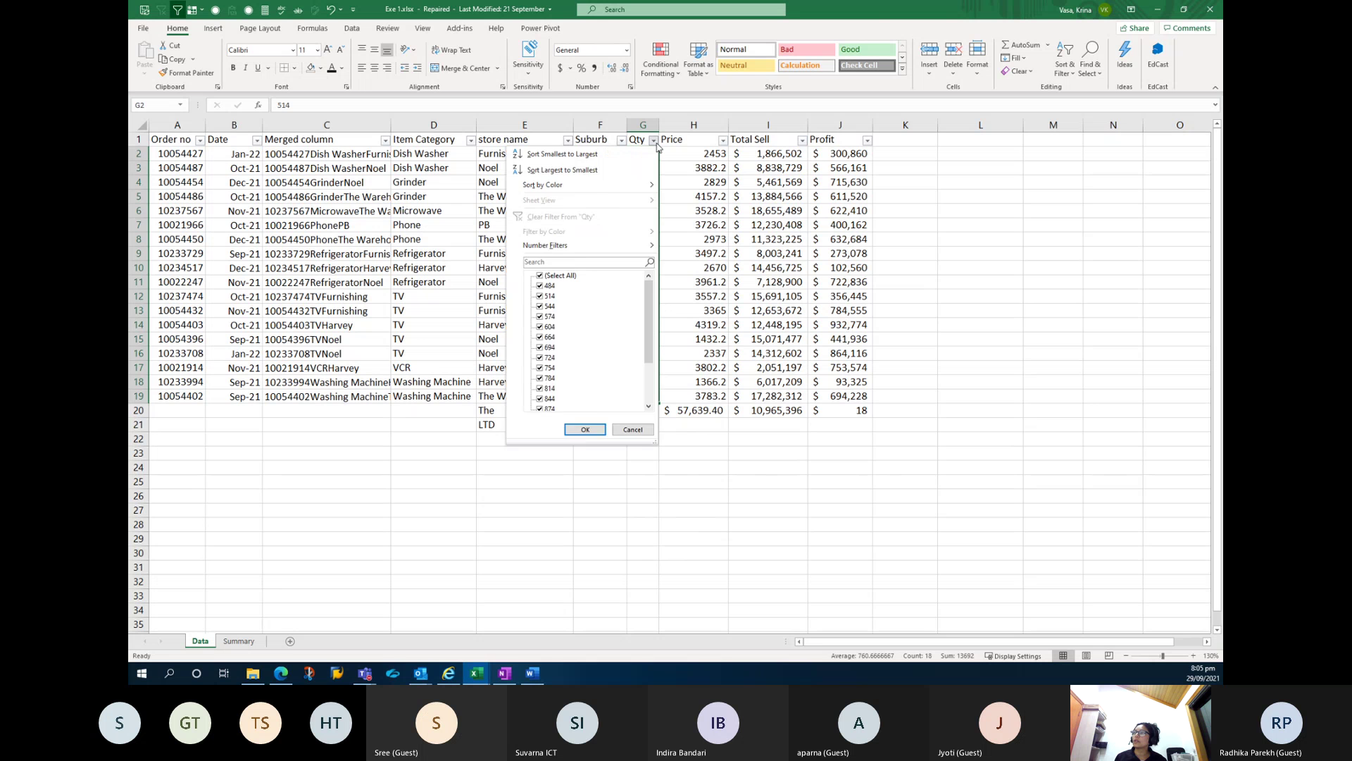
{"action": "left_click", "coordinate": [563, 154]}
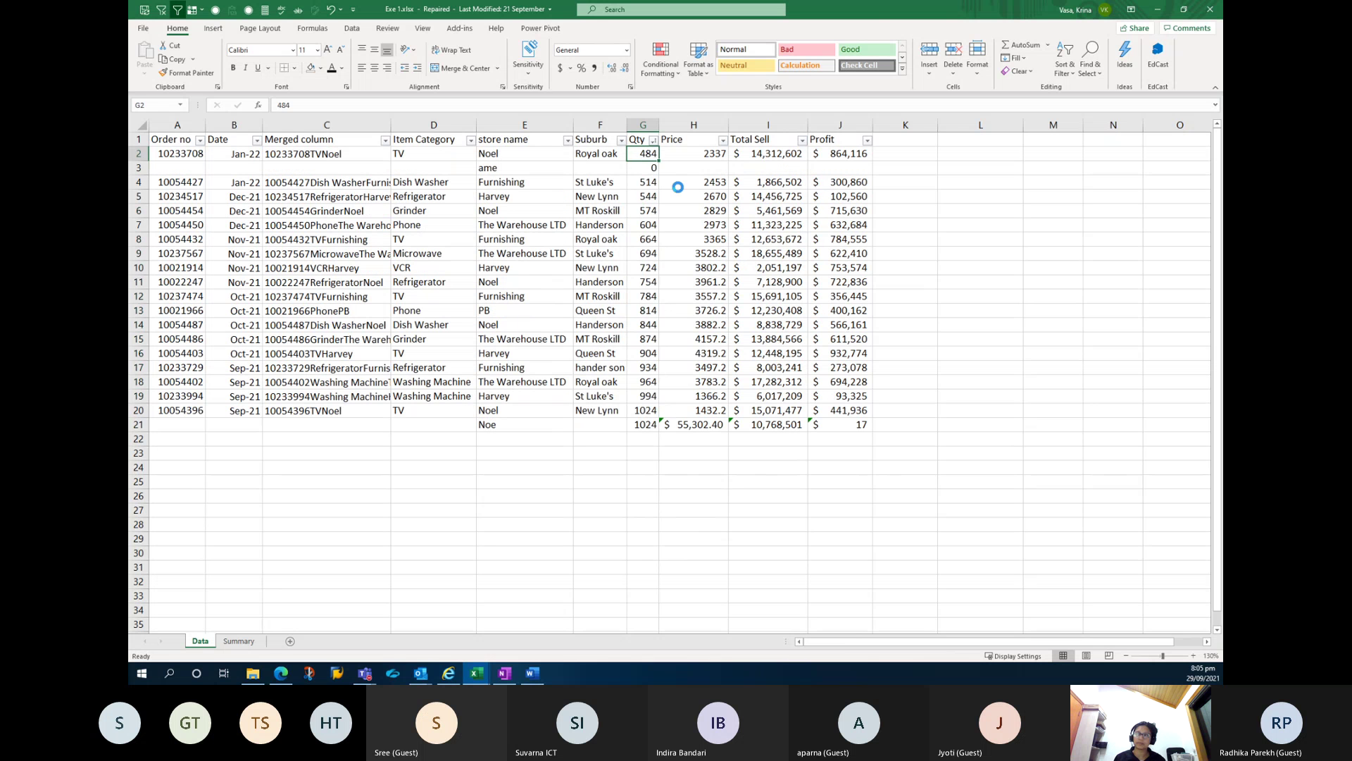
{"action": "key", "text": "ctrl+z"}
Reapply the filter to A1:J19, try the smallest-to-largest Qty sort again to check the lowest and highest quantities, and undo it.
{"action": "left_click_drag", "start_coordinate": [167, 139], "coordinate": [859, 396]}
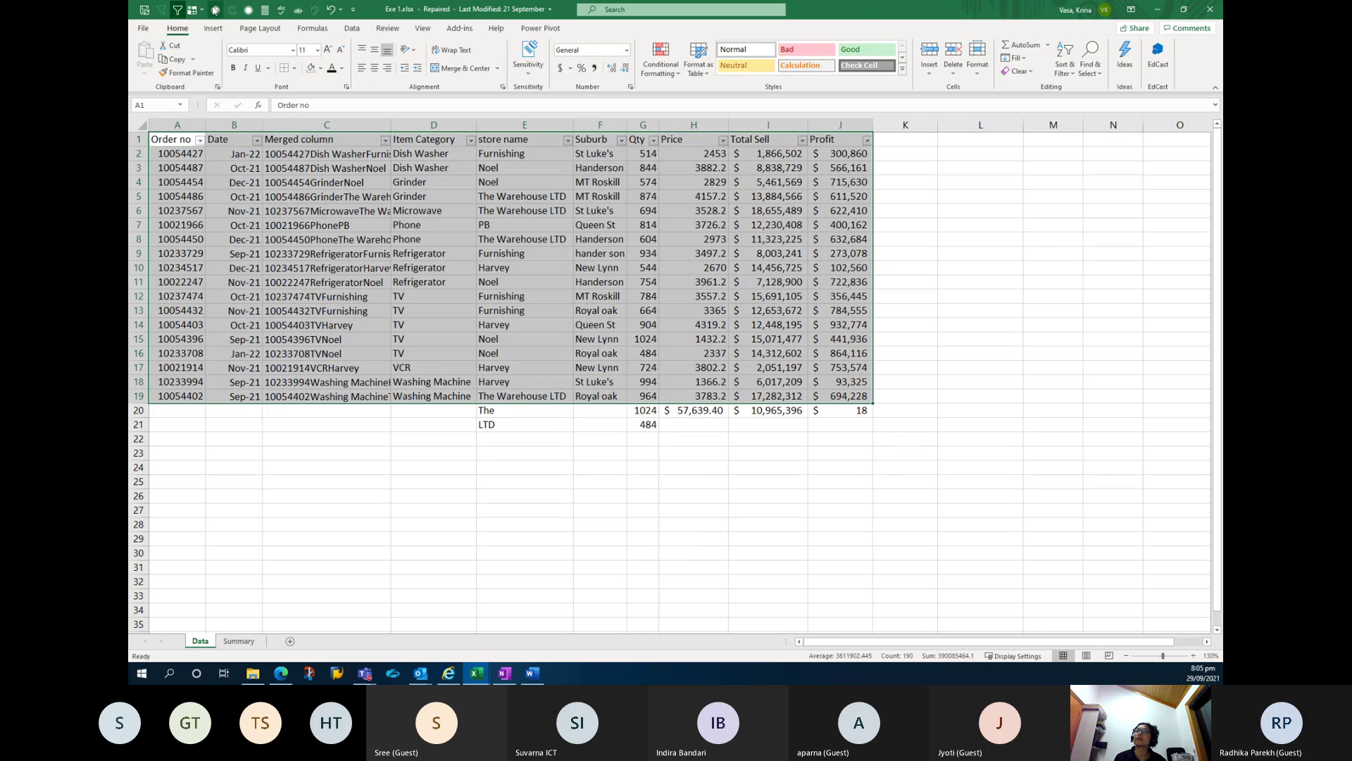
{"action": "left_click", "coordinate": [179, 10]}
{"action": "left_click", "coordinate": [179, 10]}
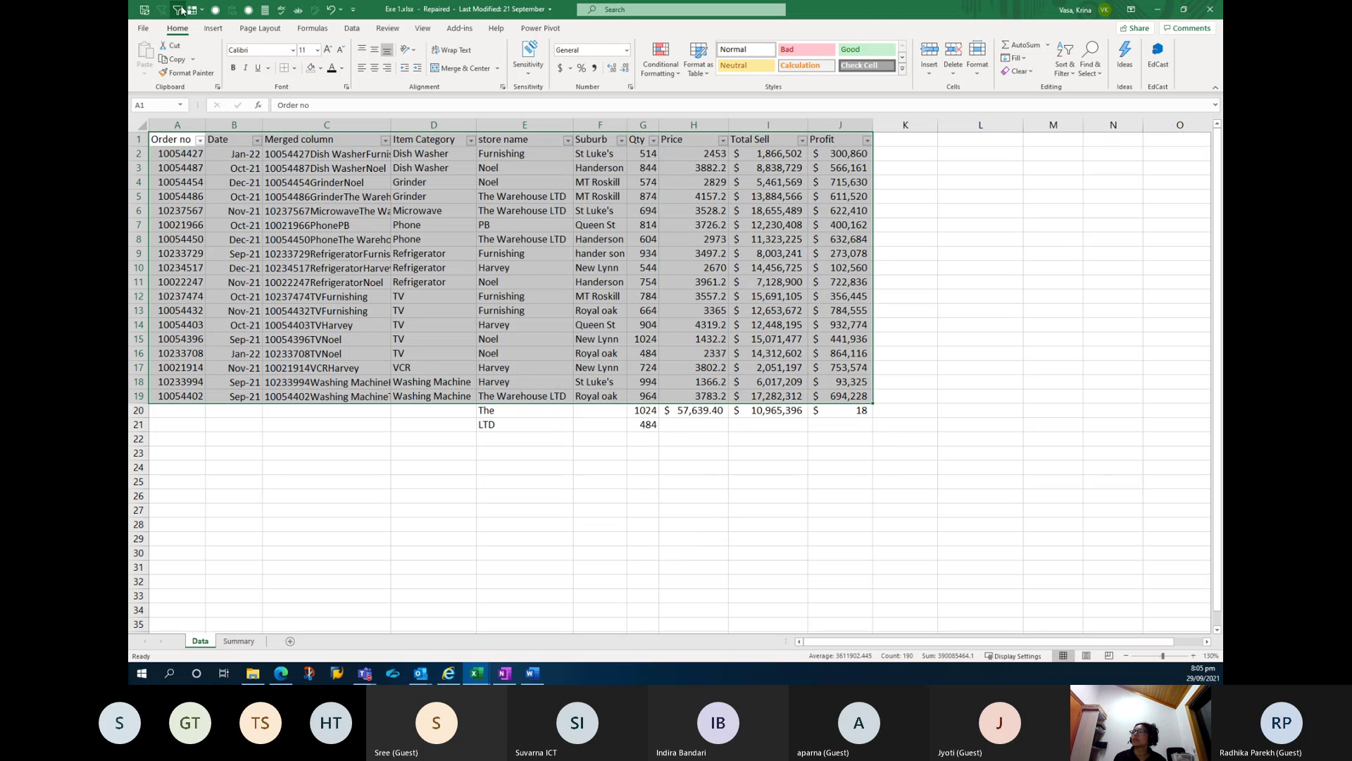
{"action": "left_click", "coordinate": [653, 140]}
{"action": "left_click", "coordinate": [562, 153]}
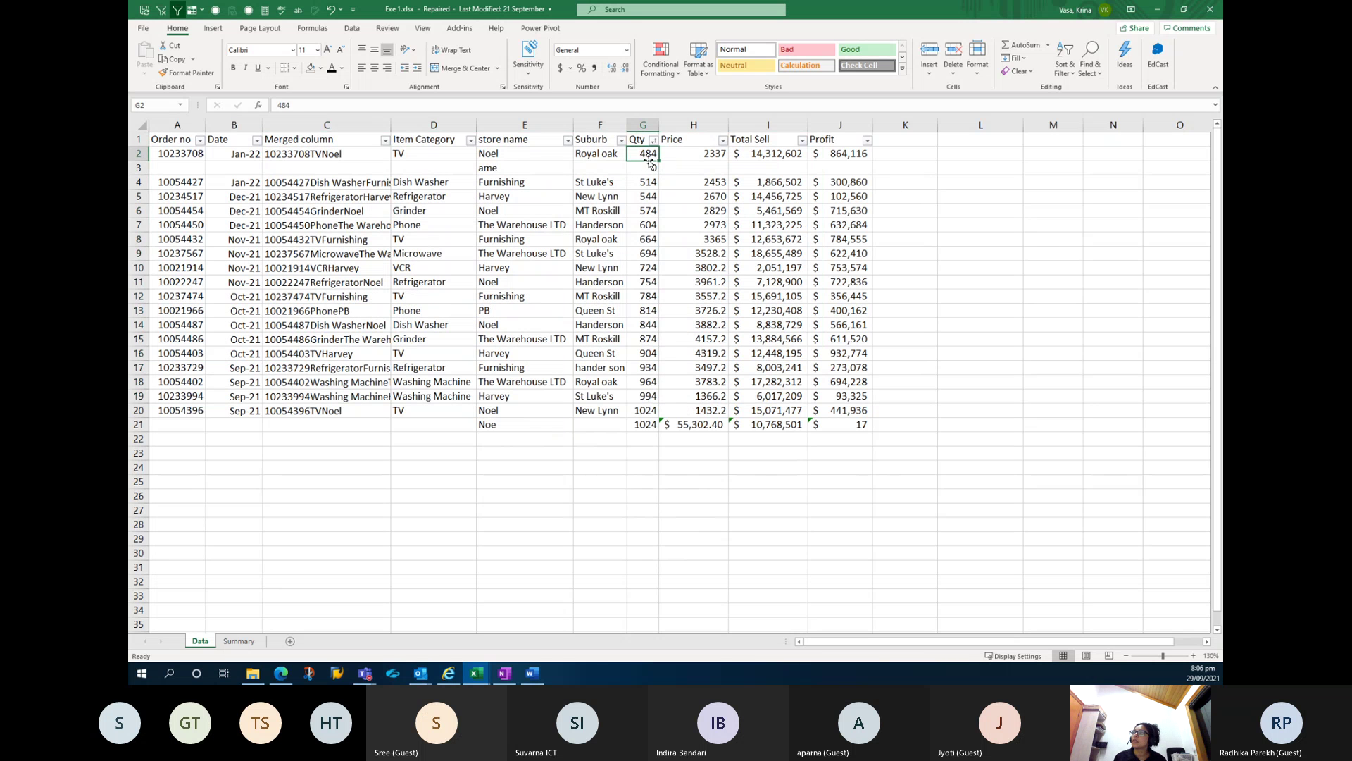
{"action": "left_click", "coordinate": [645, 409]}
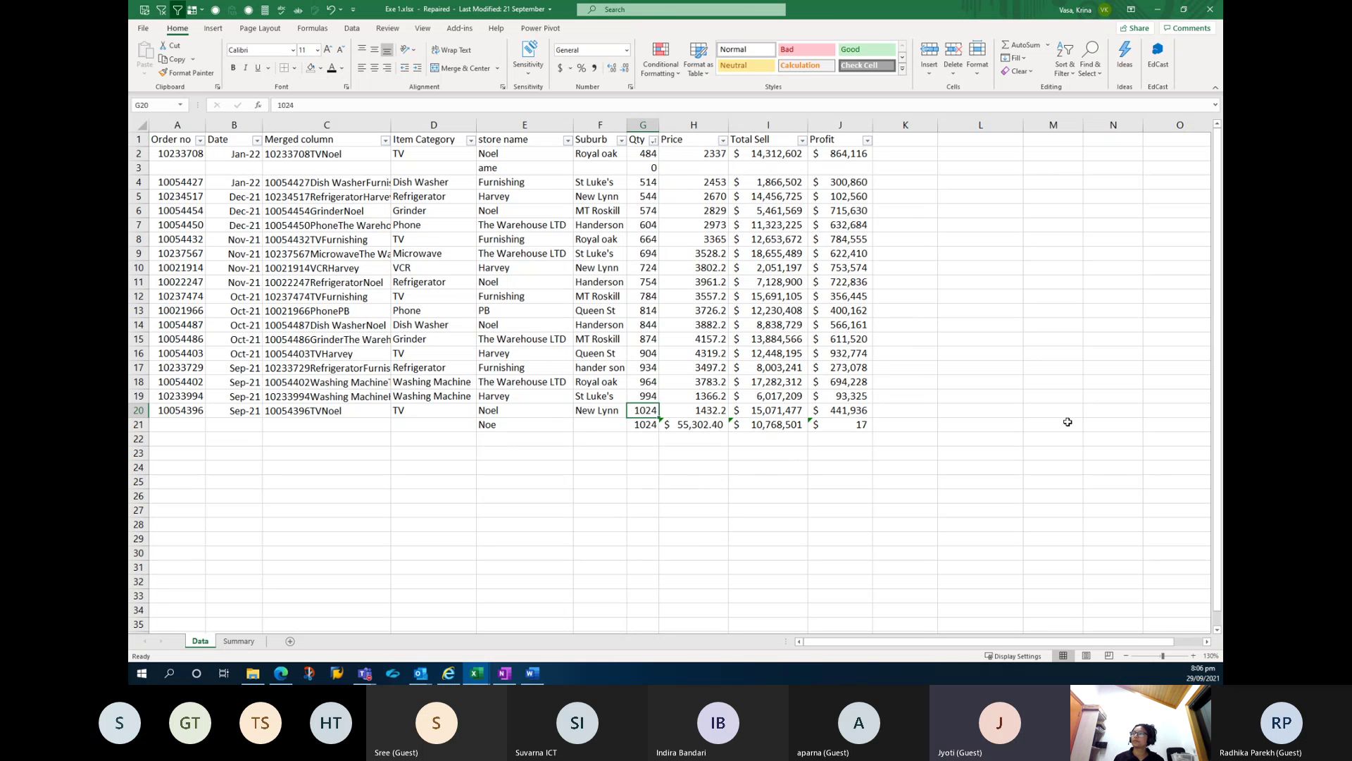
{"action": "key", "text": "ctrl+z"}
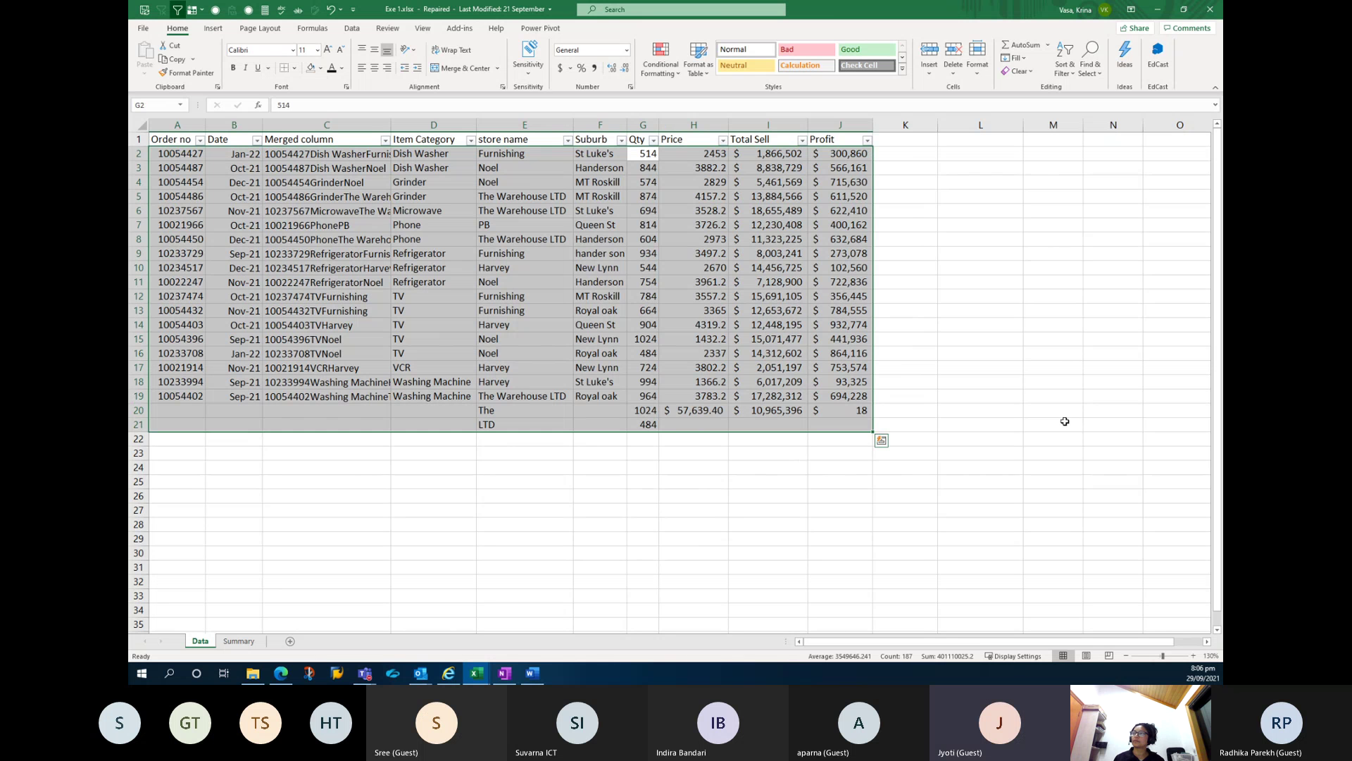
{"action": "left_click", "coordinate": [718, 412]}
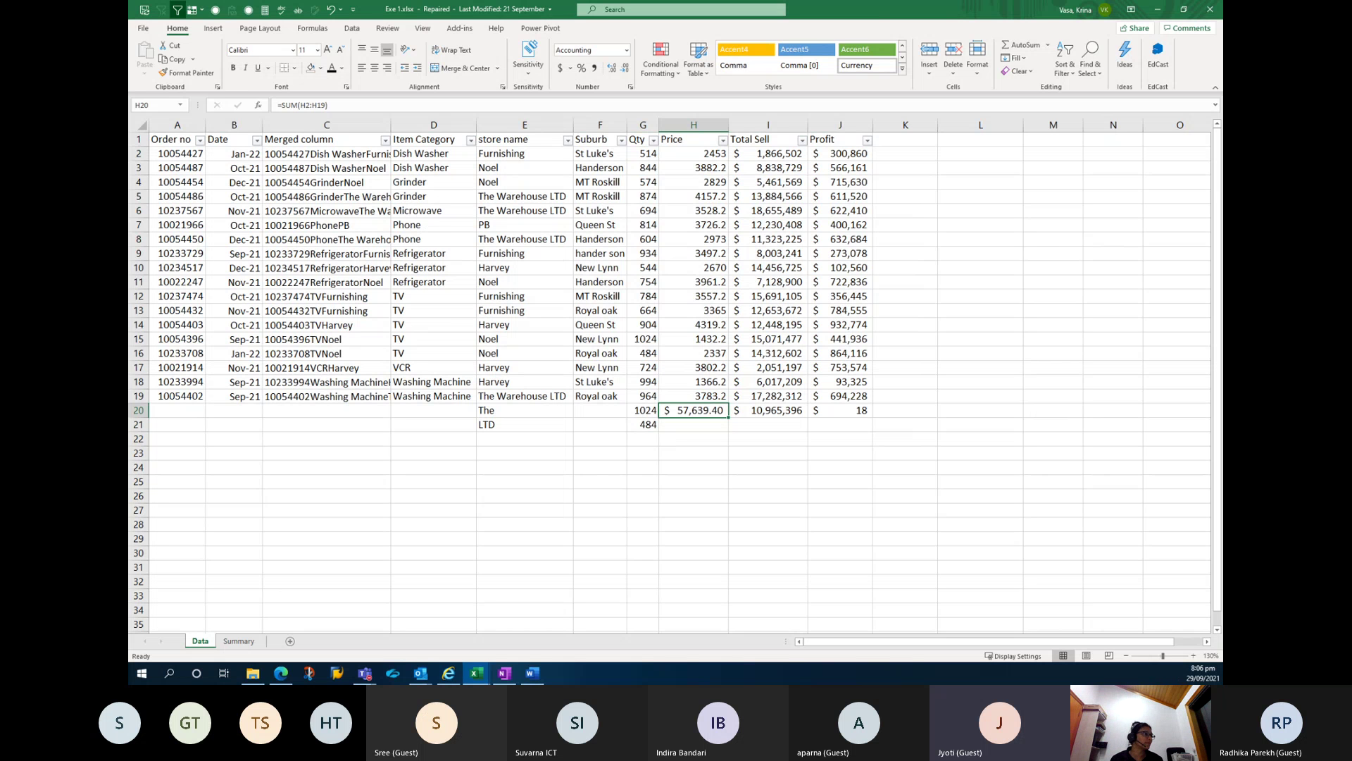
{"action": "key", "text": "alt+Tab"}
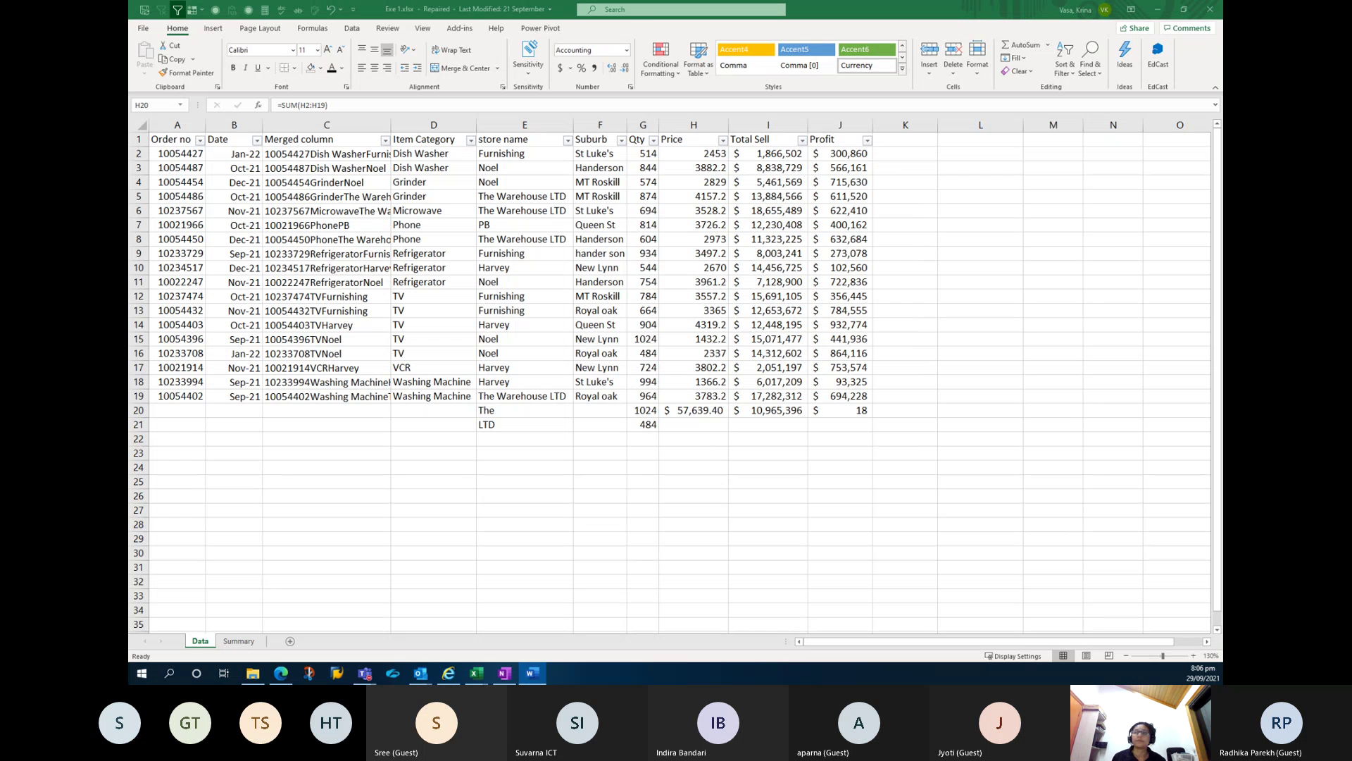
{"action": "left_click", "coordinate": [696, 411]}
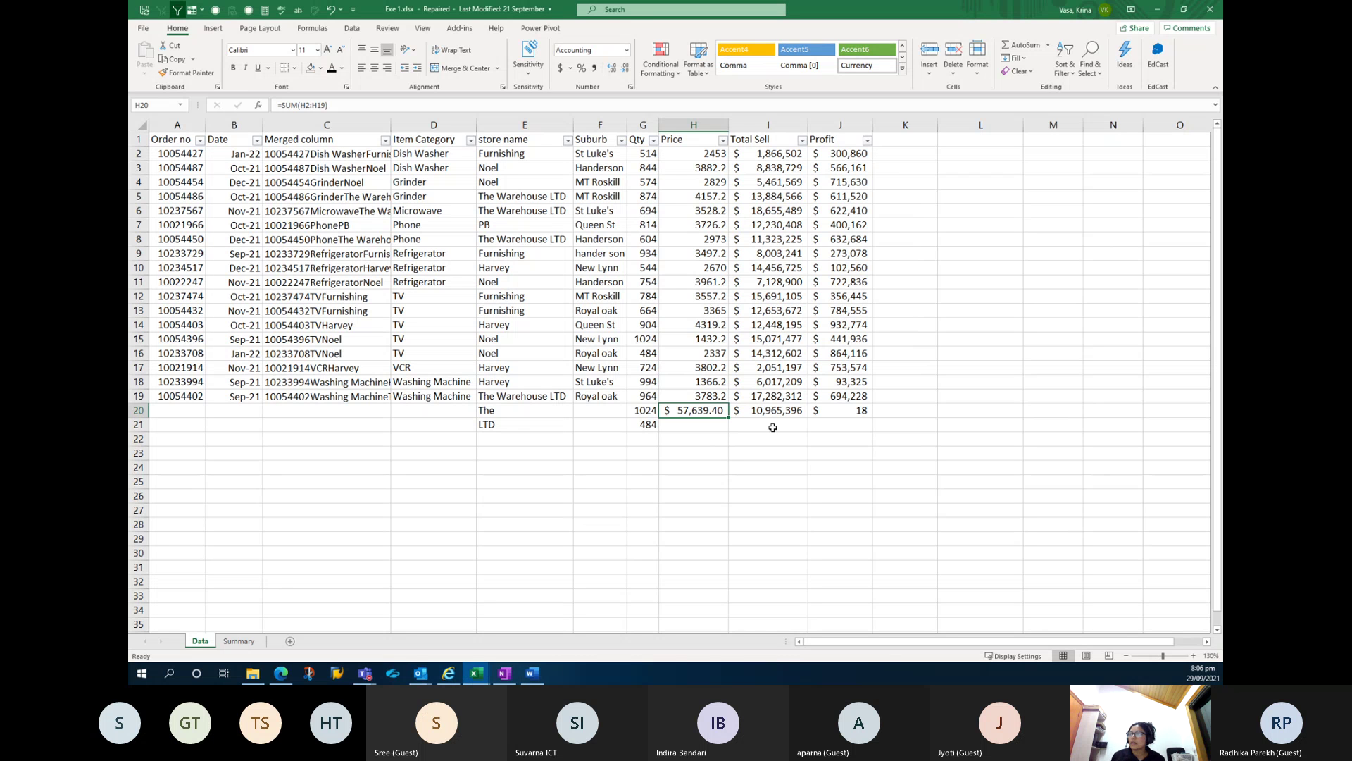
{"action": "key", "text": "alt+Tab"}
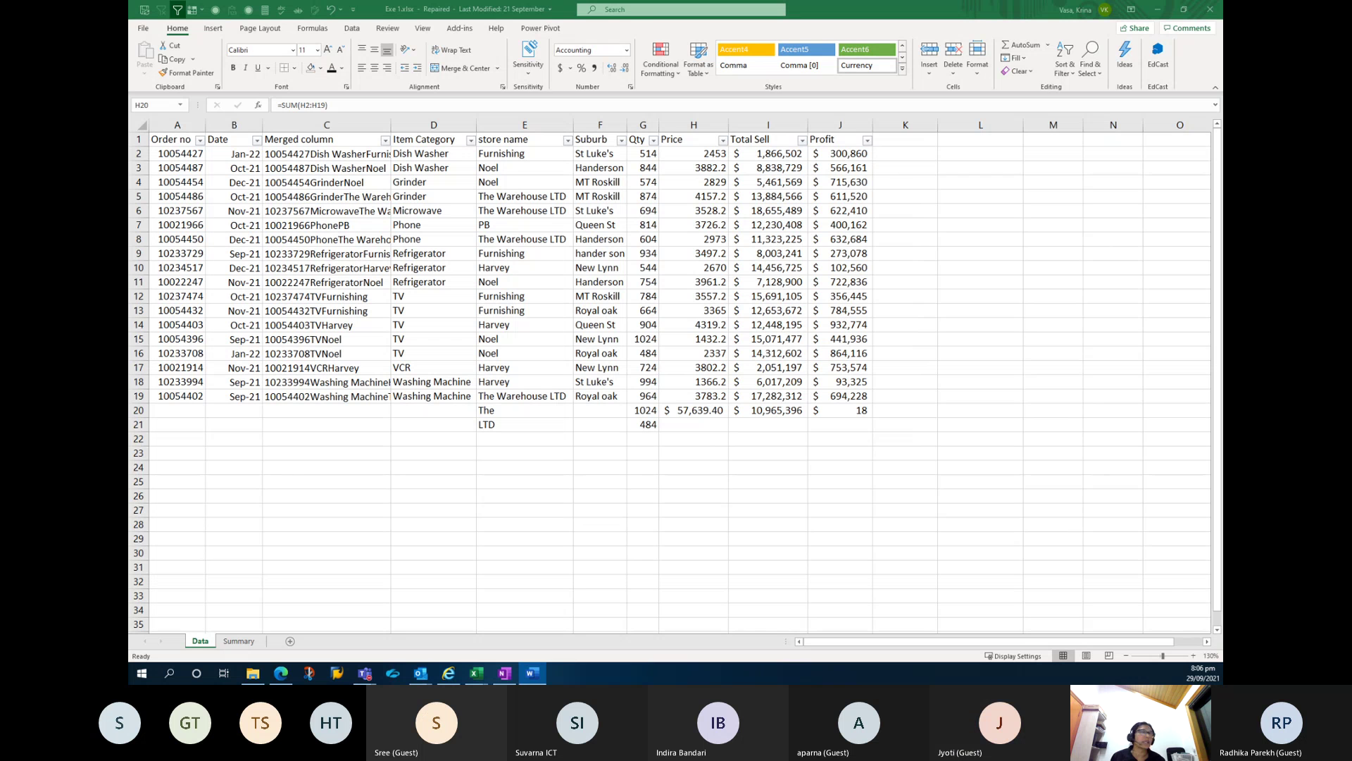
Enter the addition formula =J18+J17 in K18.
{"action": "left_click", "coordinate": [916, 380]}
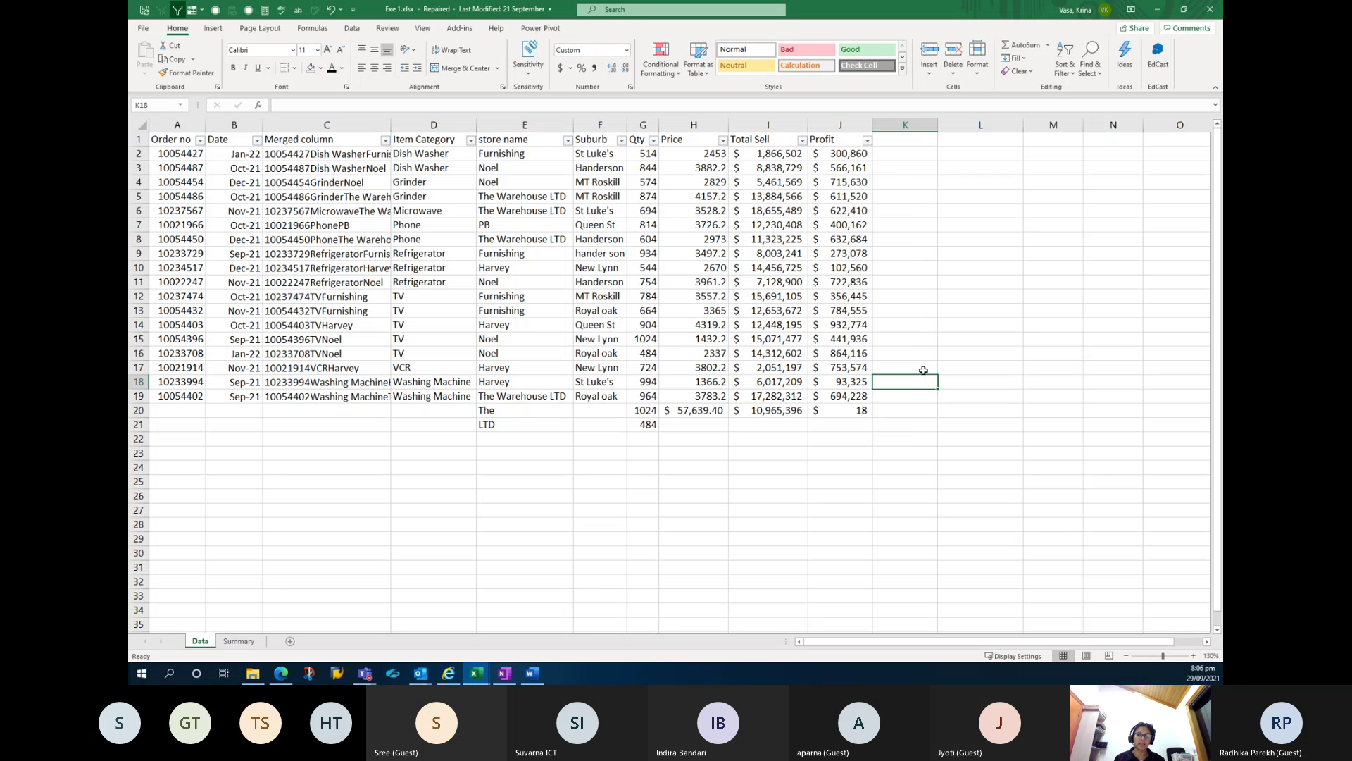
{"action": "type", "text": "="}
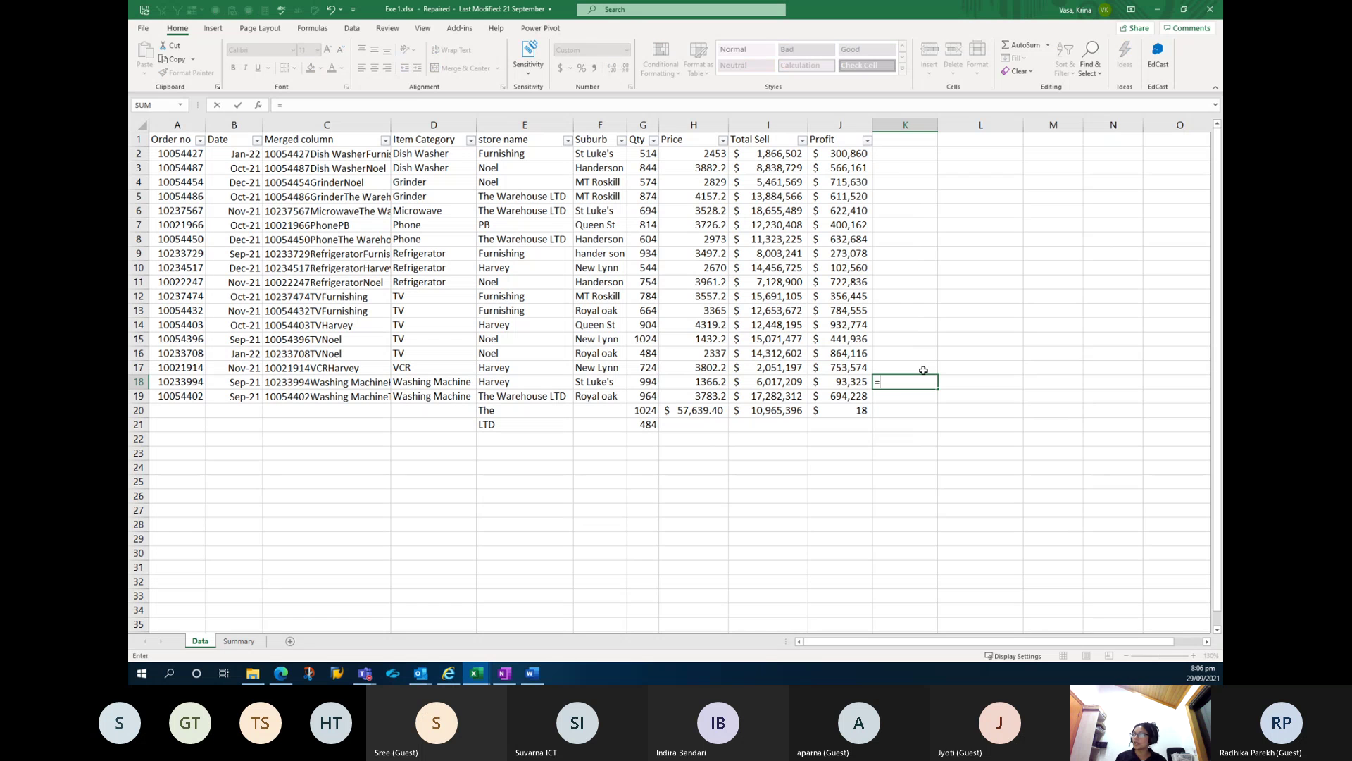
{"action": "key", "text": "Left"}
{"action": "type", "text": "+"}
{"action": "key", "text": "Up"}
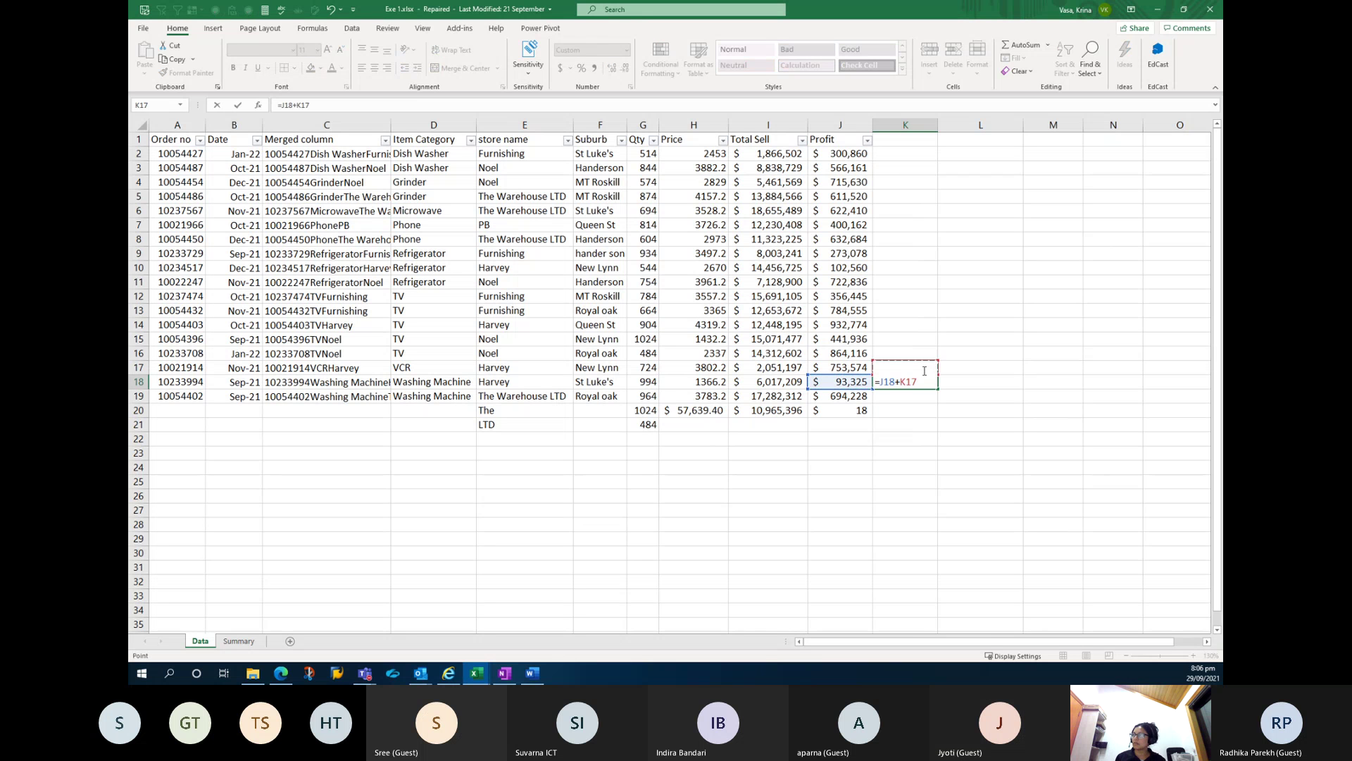
{"action": "key", "text": "Left"}
{"action": "key", "text": "Return"}
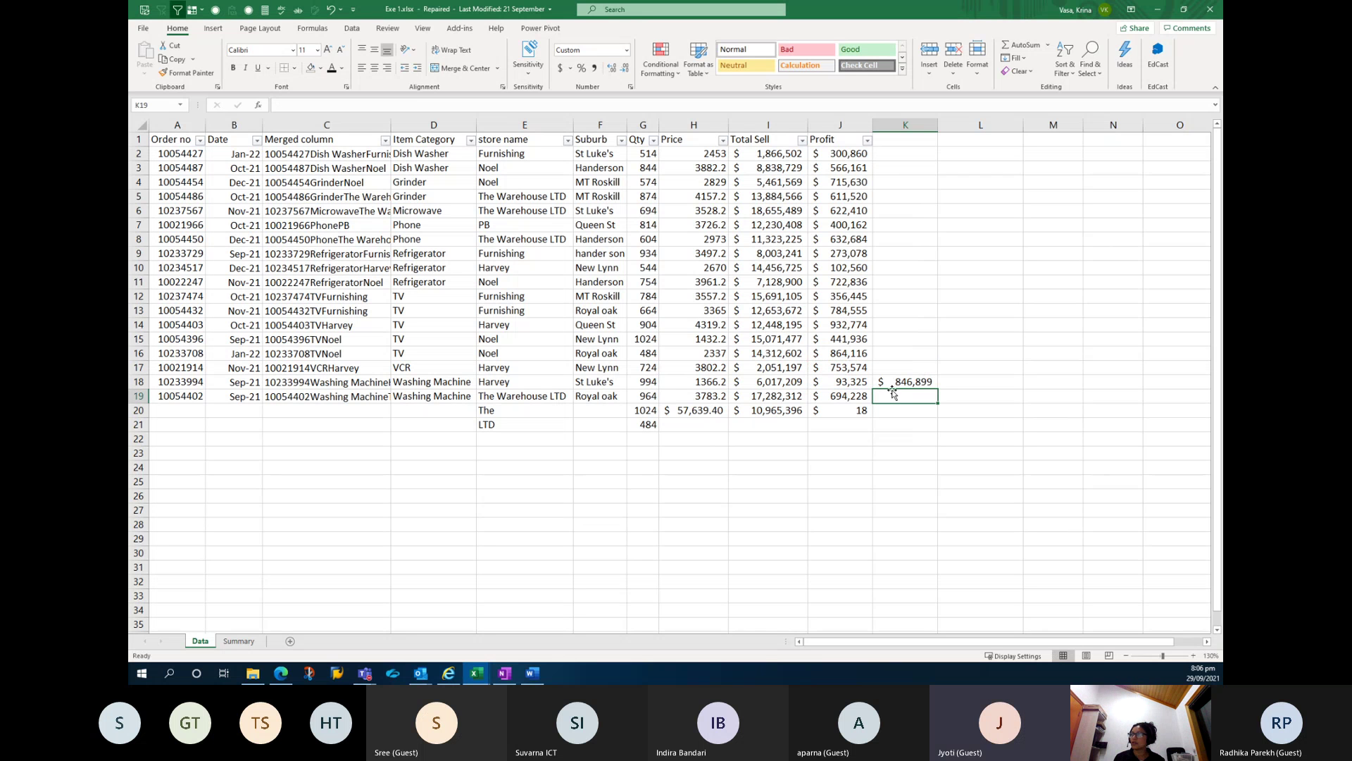
Enter the multiplication formula =J19*J20 in K19 and autofit the width of column K.
{"action": "type", "text": "="}
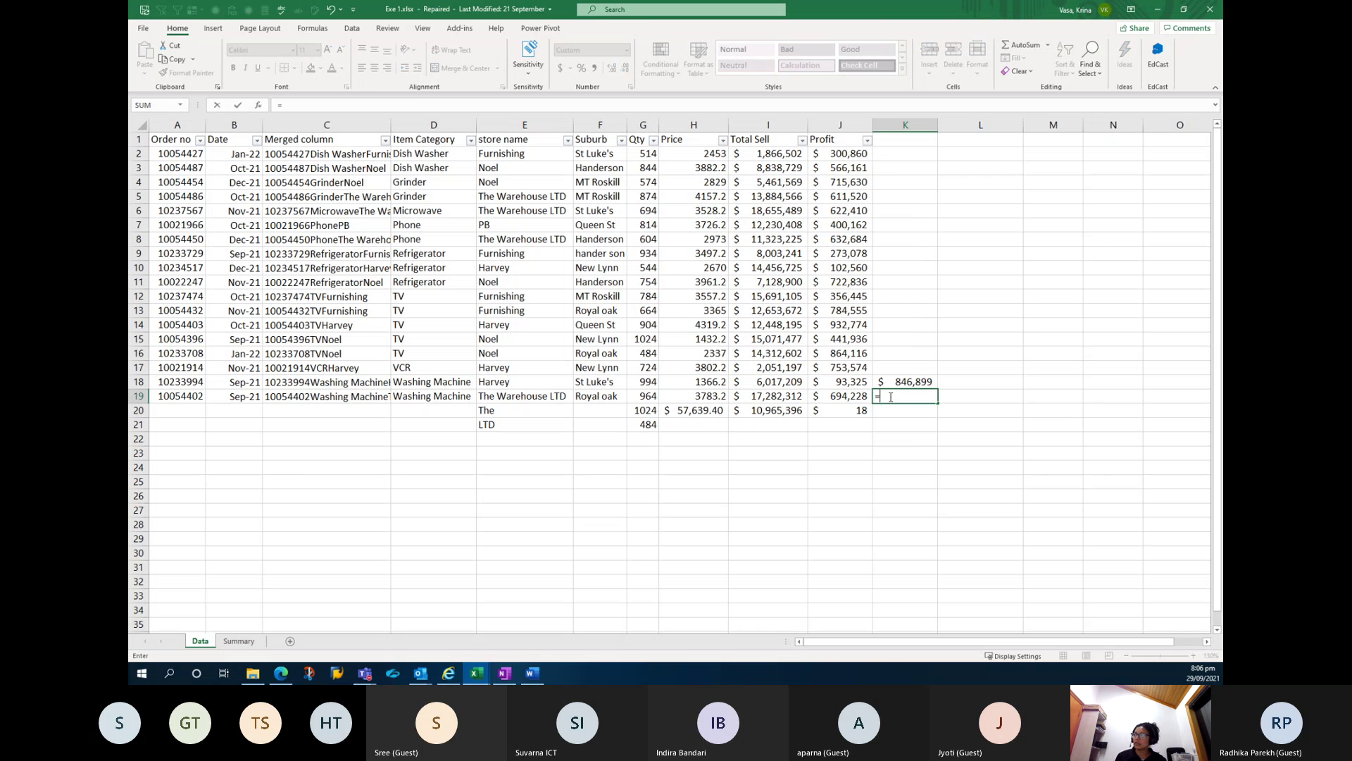
{"action": "key", "text": "Left"}
{"action": "type", "text": "*"}
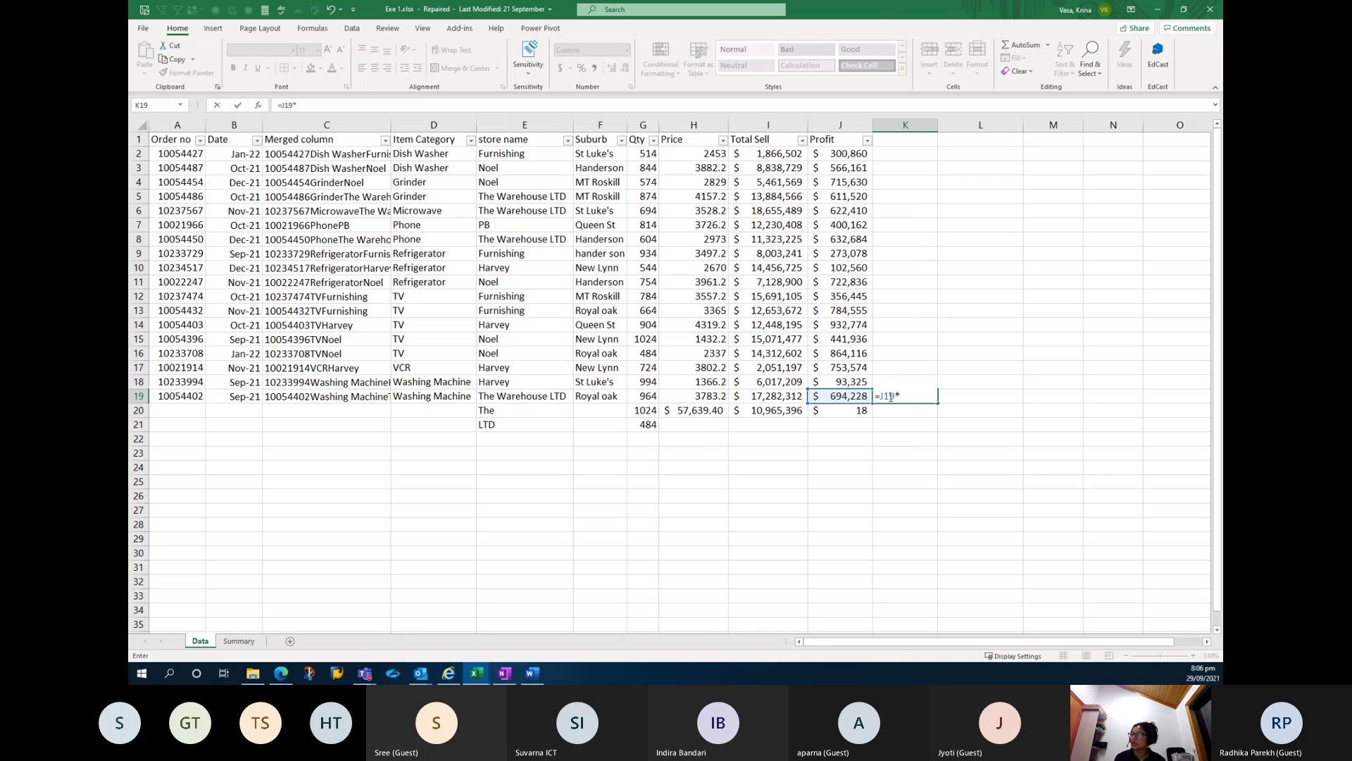
{"action": "key", "text": "Left"}
{"action": "key", "text": "Down"}
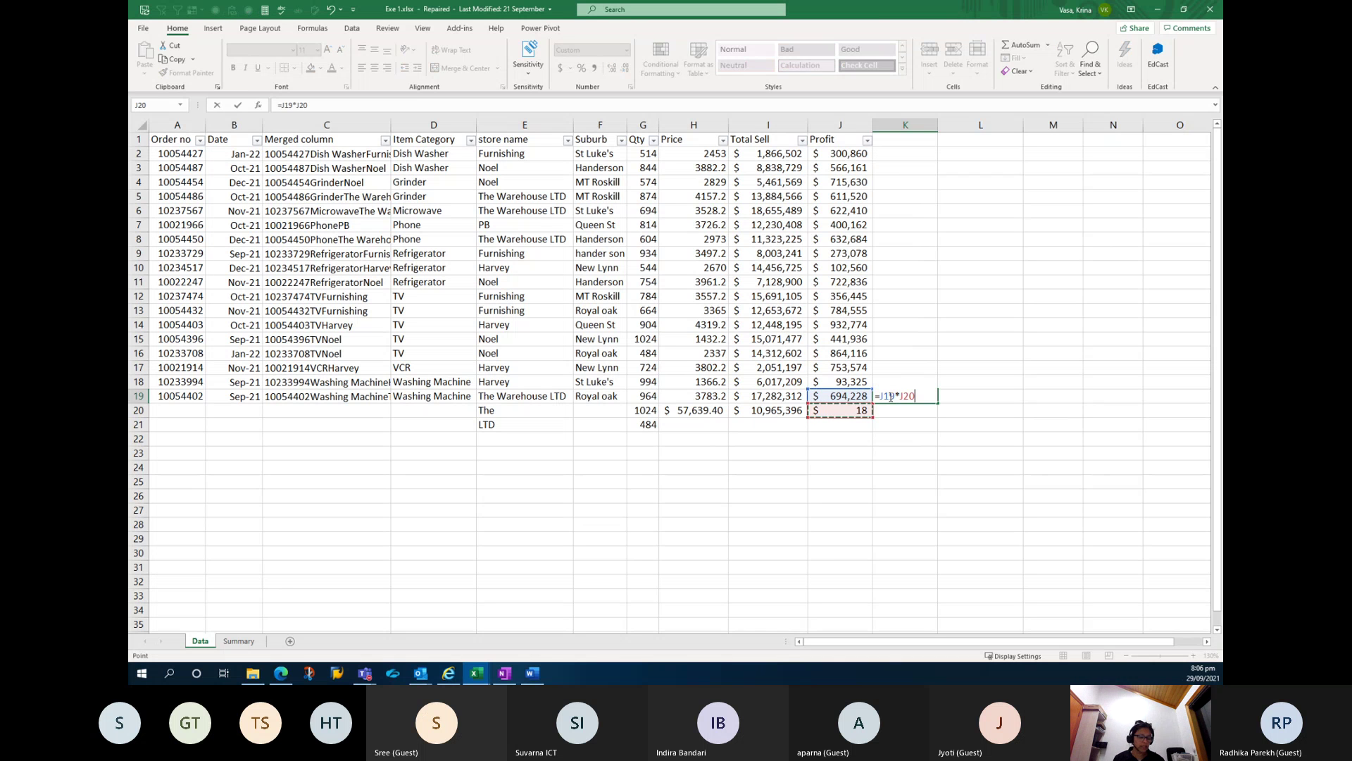
{"action": "key", "text": "Return"}
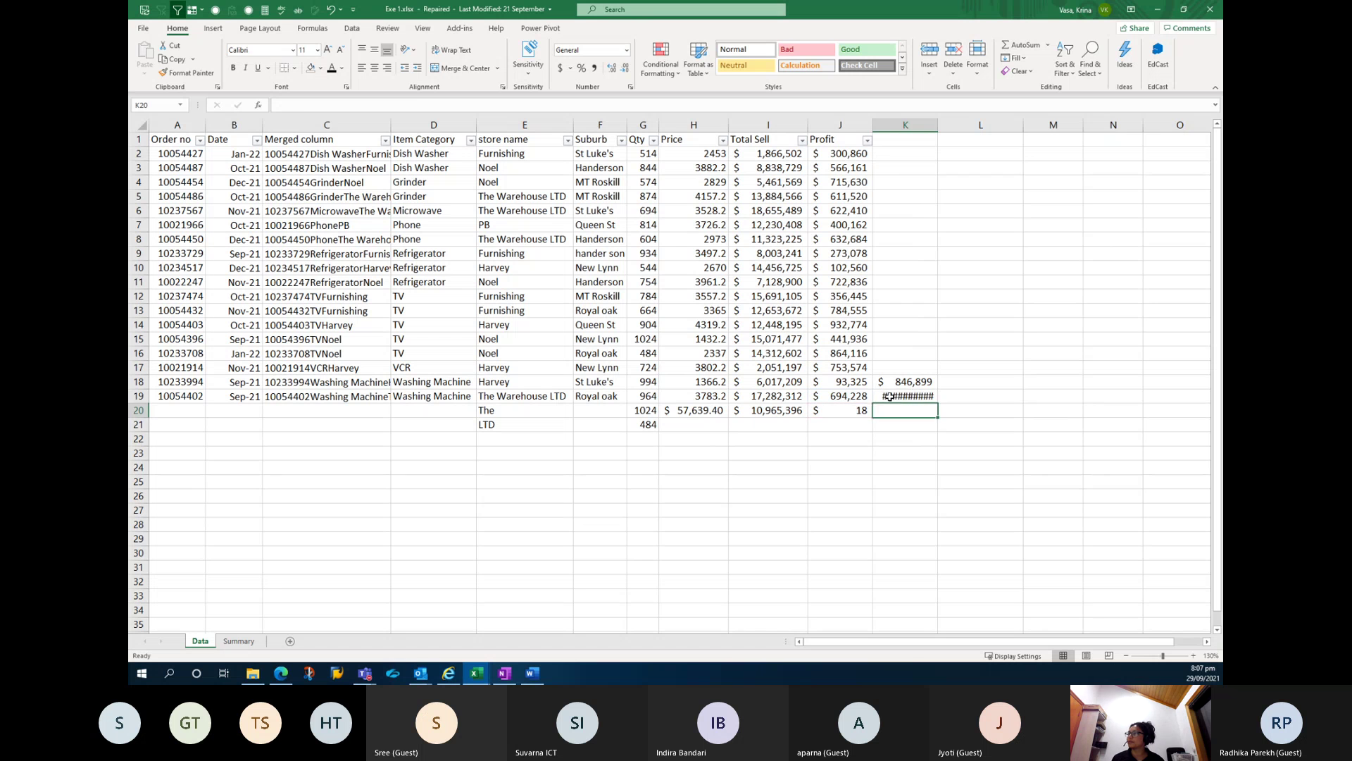
{"action": "key", "text": "Up"}
{"action": "double_click", "coordinate": [937, 128]}
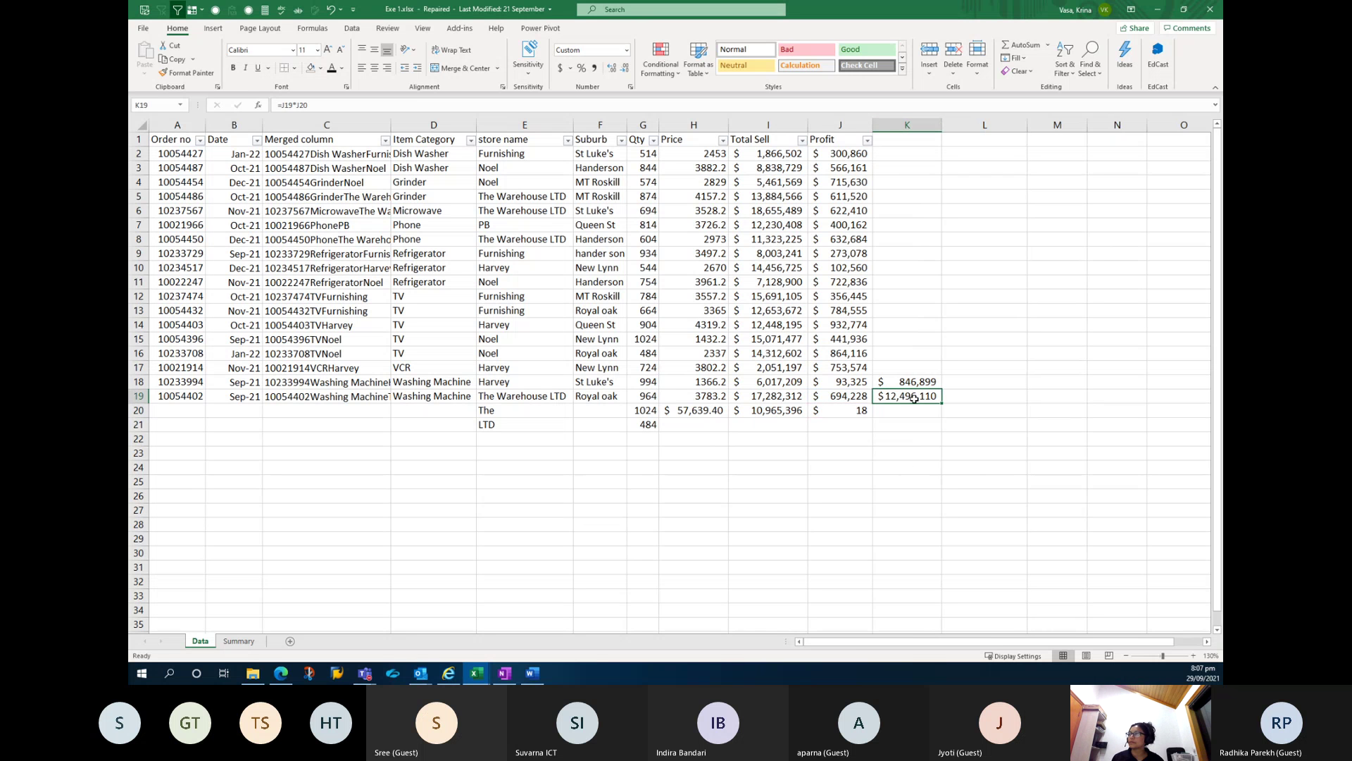
Enter the division formula =J19/J20 in K20 and review the formulas in K18, K19 and K20.
{"action": "left_click", "coordinate": [892, 408]}
{"action": "type", "text": "="}
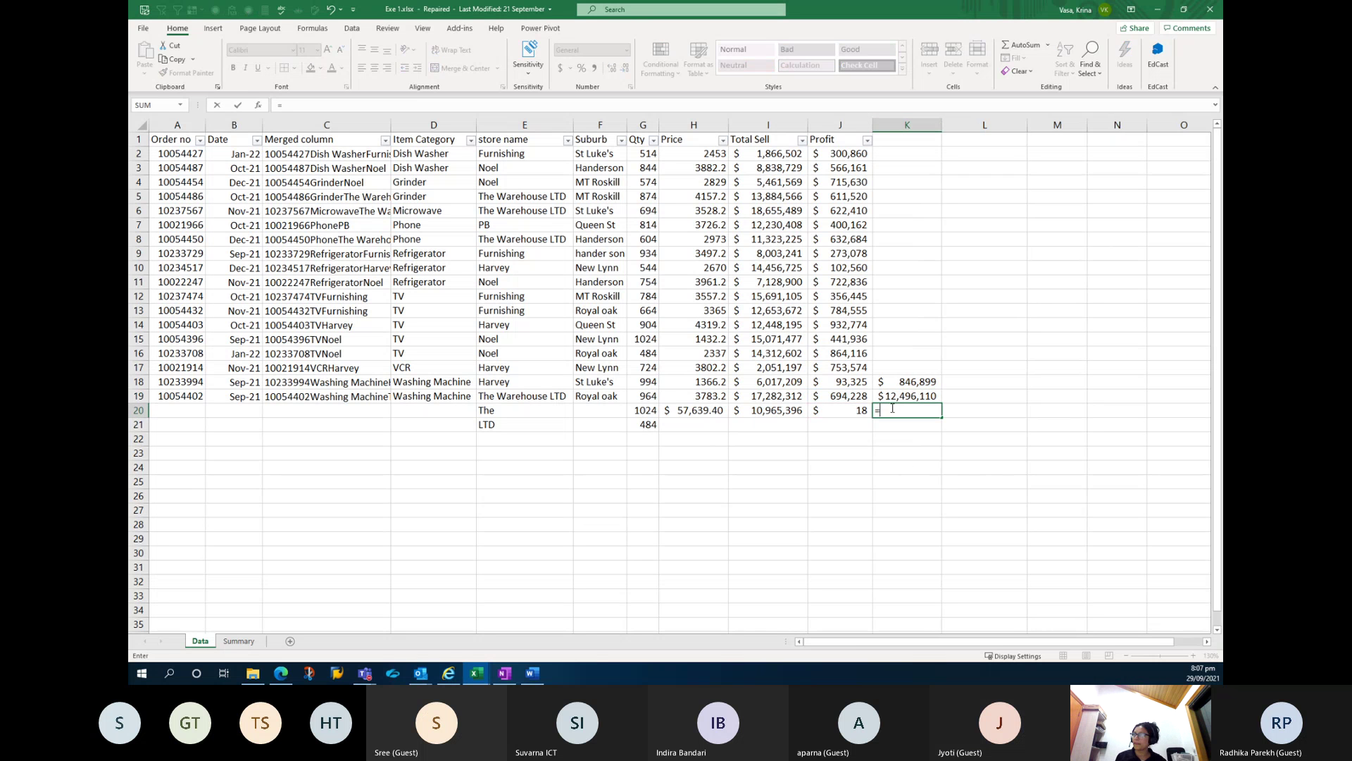
{"action": "key", "text": "Up"}
{"action": "key", "text": "Left"}
{"action": "type", "text": "/"}
{"action": "key", "text": "Left"}
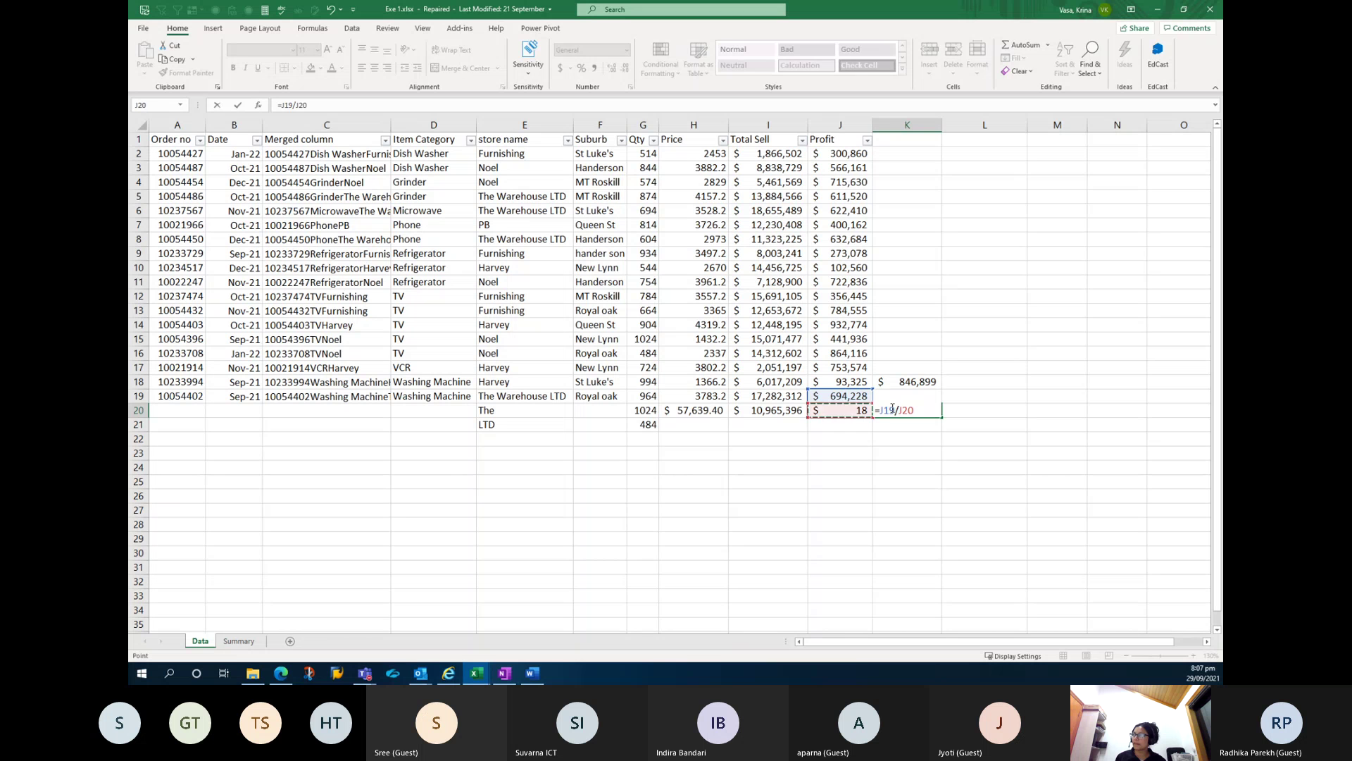
{"action": "key", "text": "Return"}
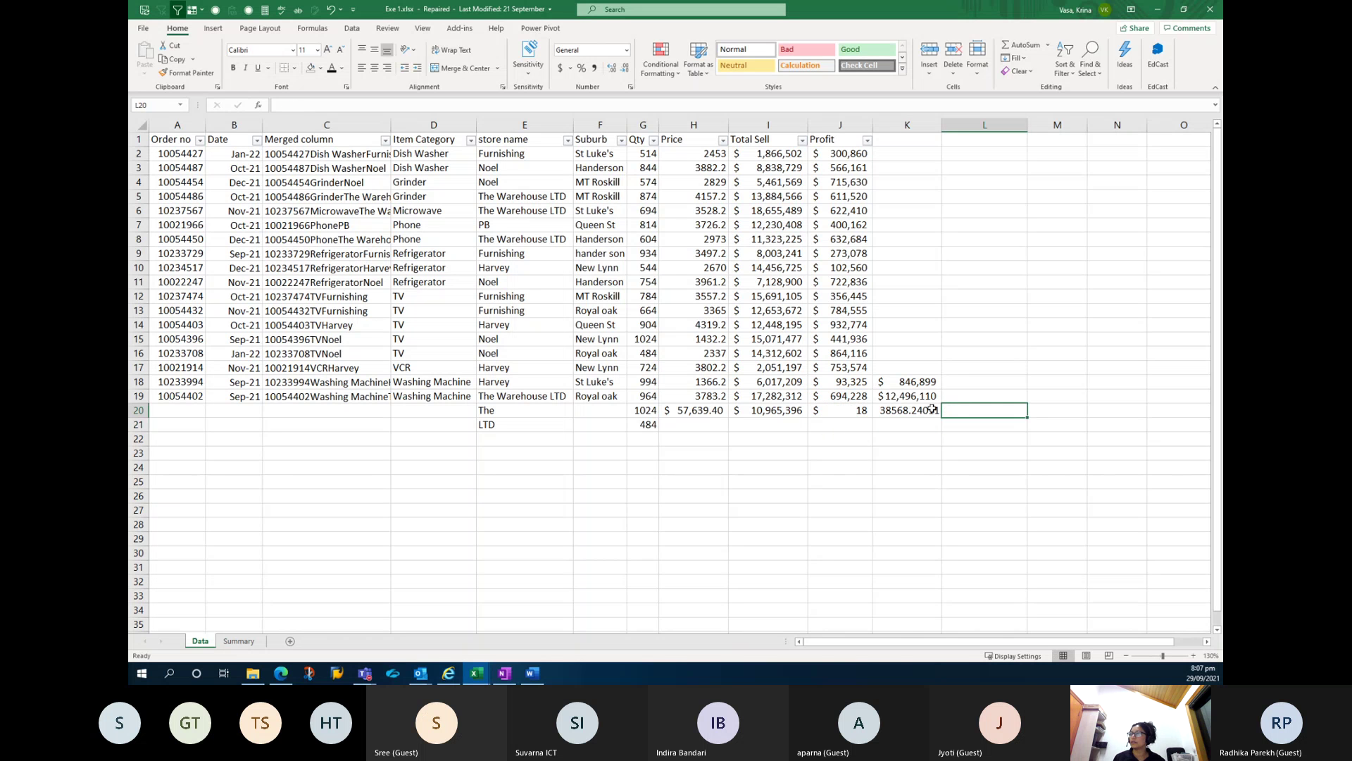
{"action": "left_click", "coordinate": [923, 387]}
{"action": "left_click", "coordinate": [922, 397]}
{"action": "left_click", "coordinate": [916, 410]}
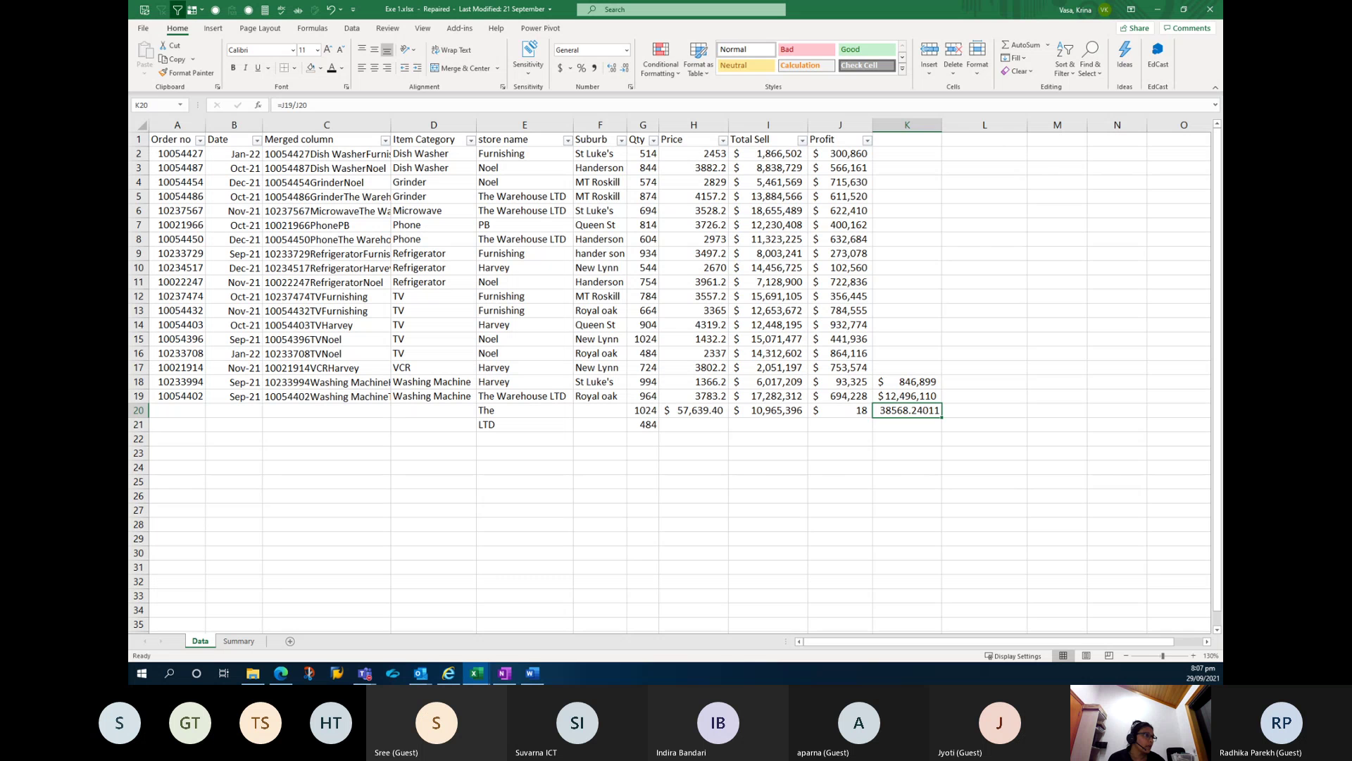
Insert a new blank worksheet before the Data sheet.
{"action": "key", "text": "alt+Tab"}
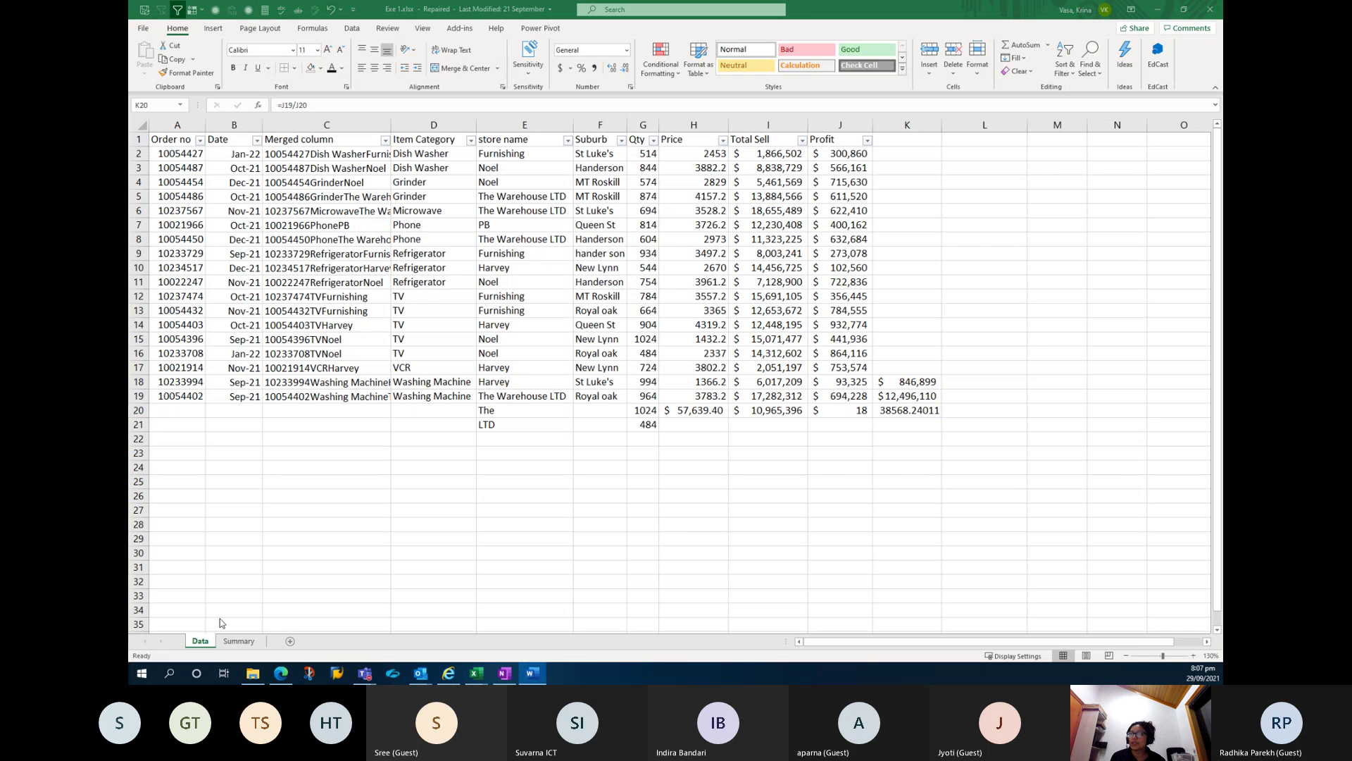
{"action": "left_click", "coordinate": [195, 641]}
{"action": "left_click", "coordinate": [240, 641]}
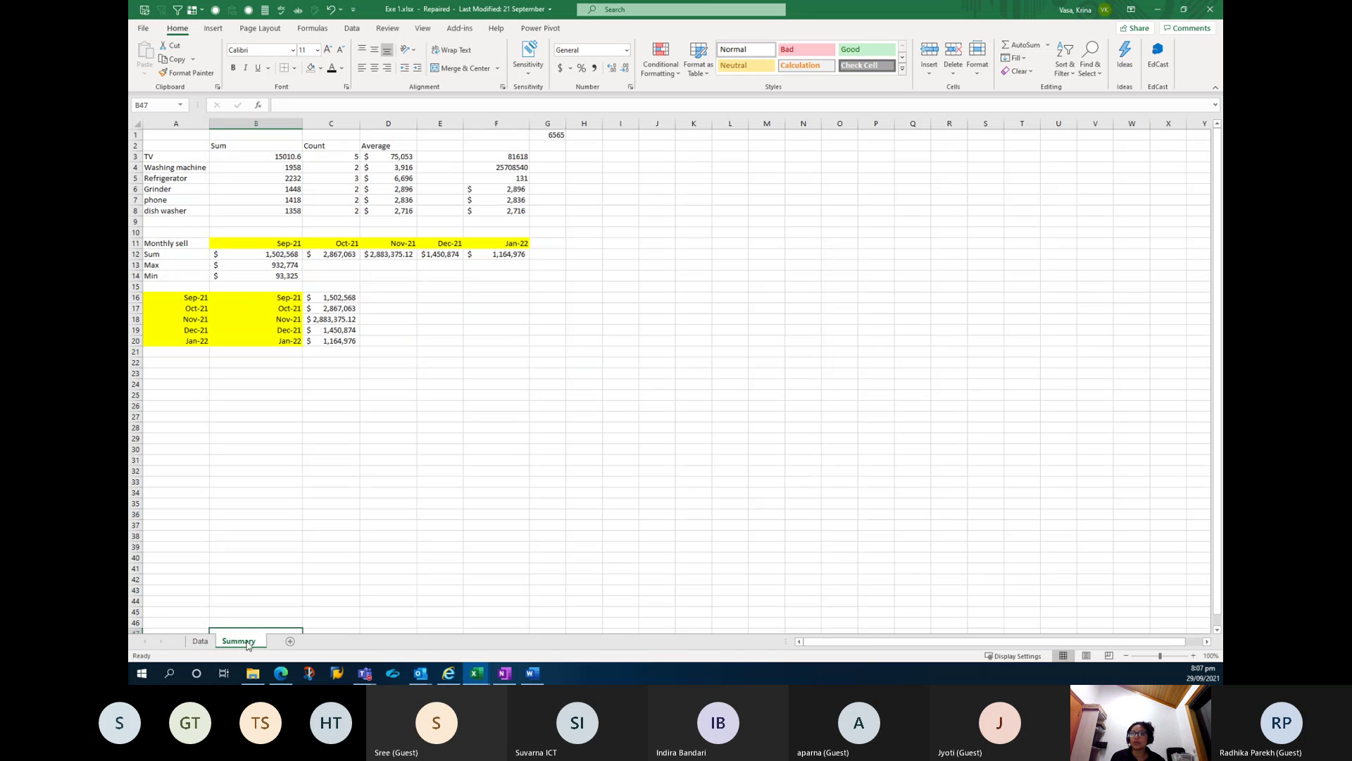
{"action": "left_click", "coordinate": [204, 641]}
{"action": "right_click", "coordinate": [204, 641]}
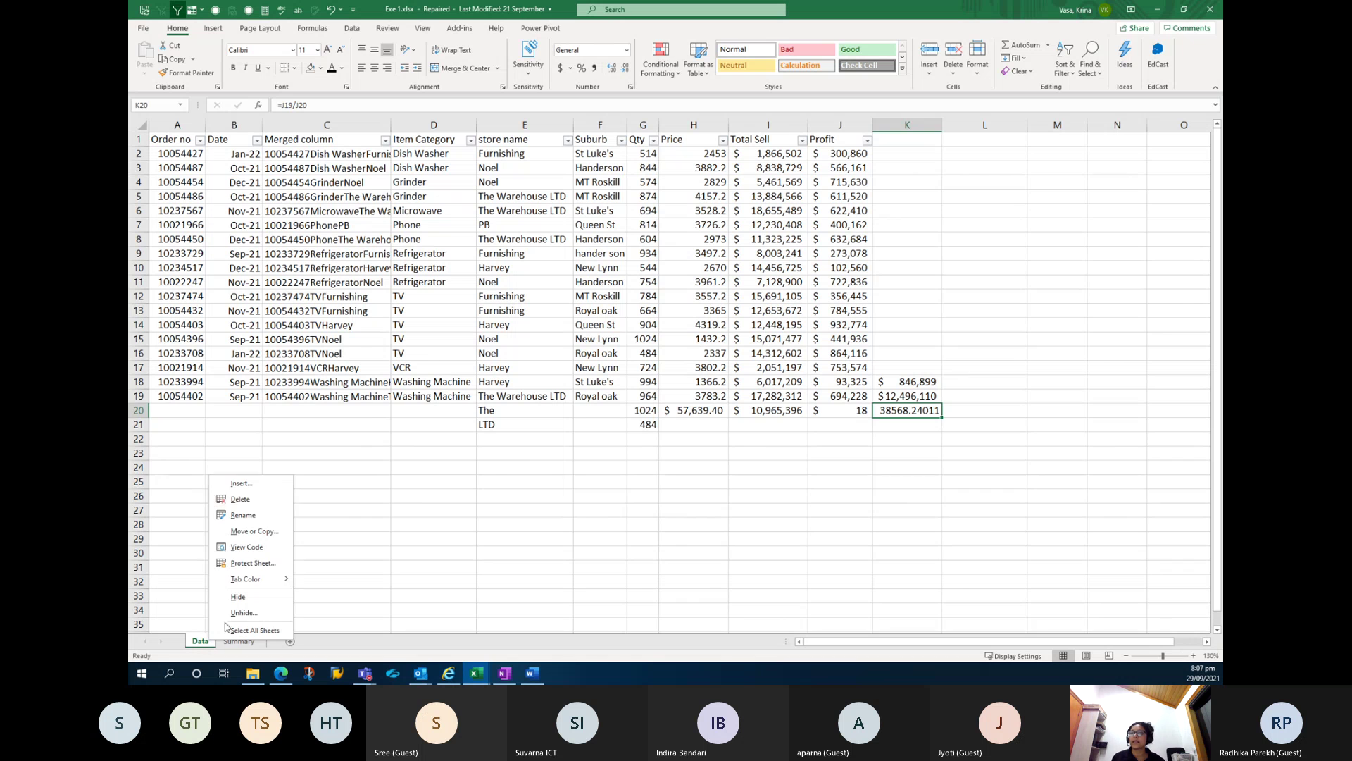
{"action": "left_click", "coordinate": [240, 484]}
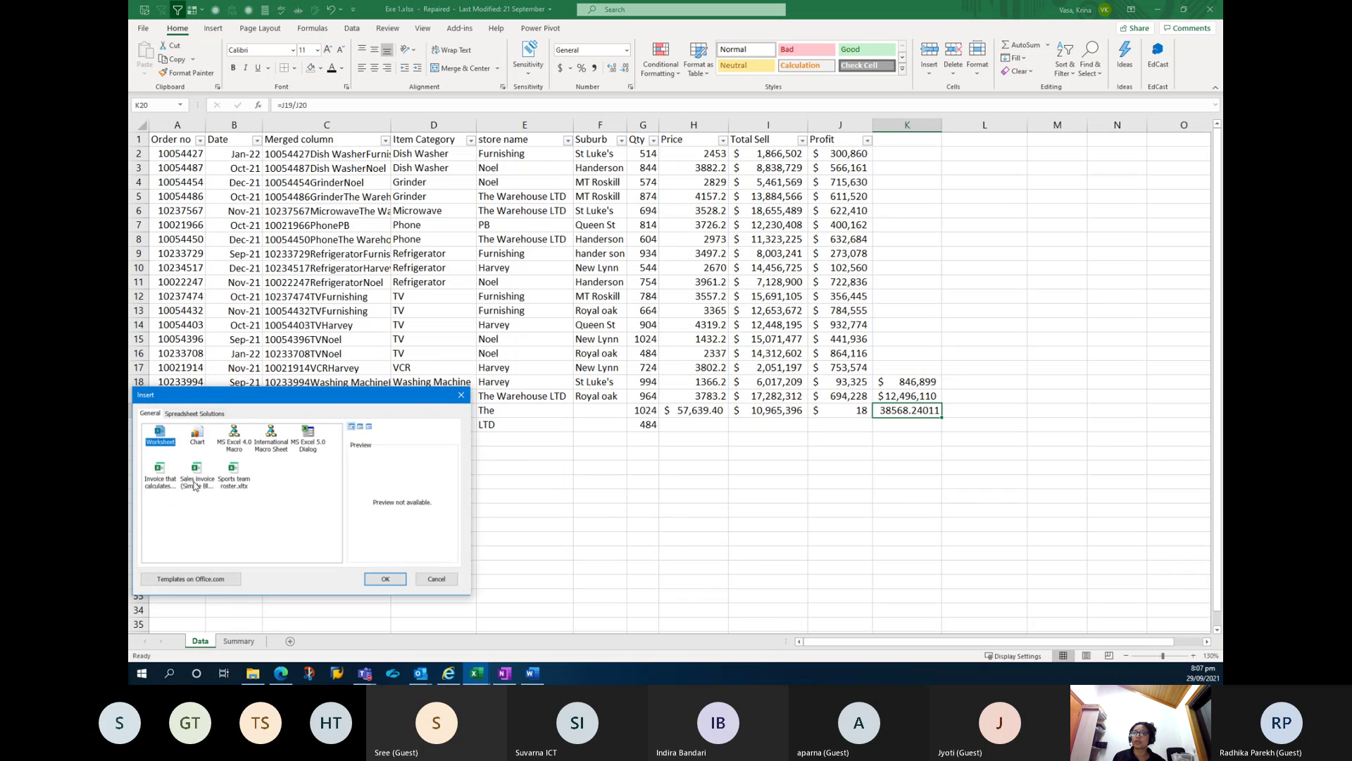
{"action": "left_click", "coordinate": [384, 579]}
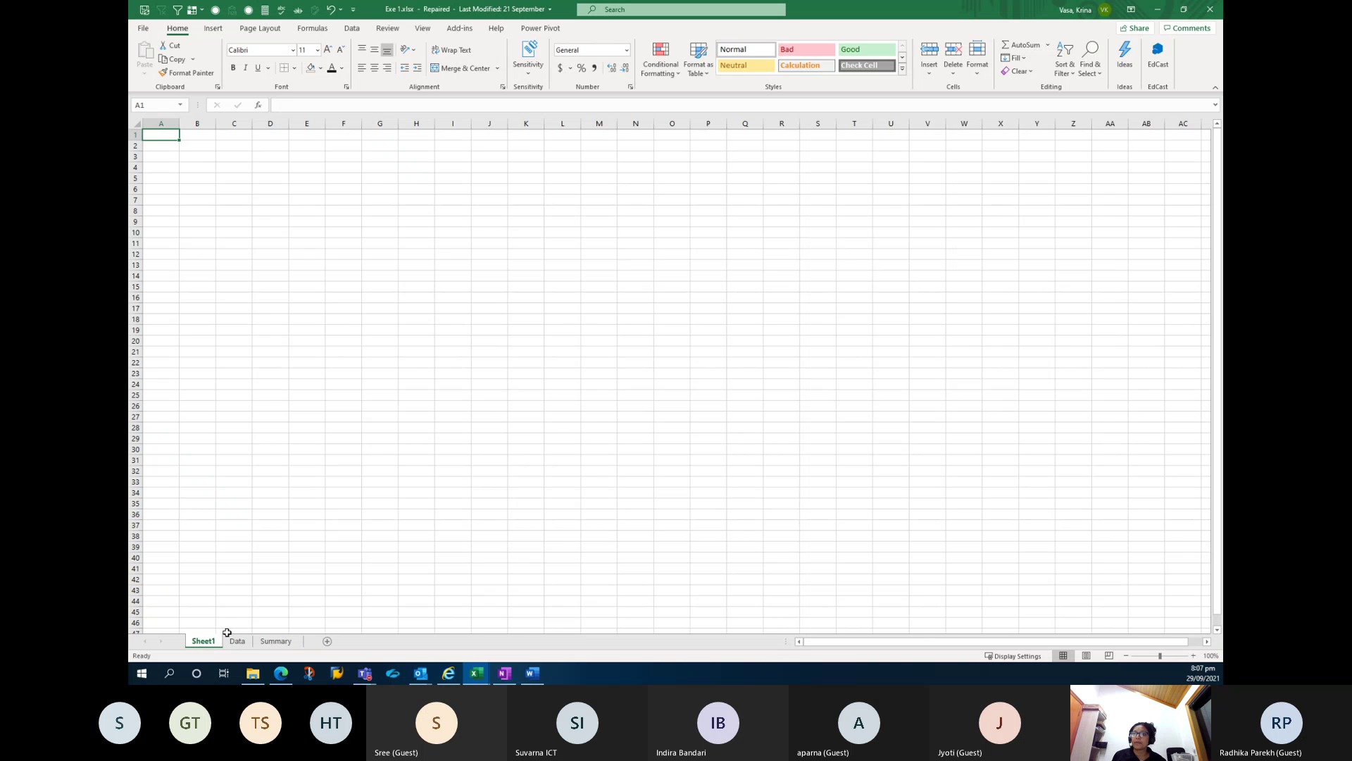
Rename the new blank worksheet as next.
{"action": "right_click", "coordinate": [203, 643]}
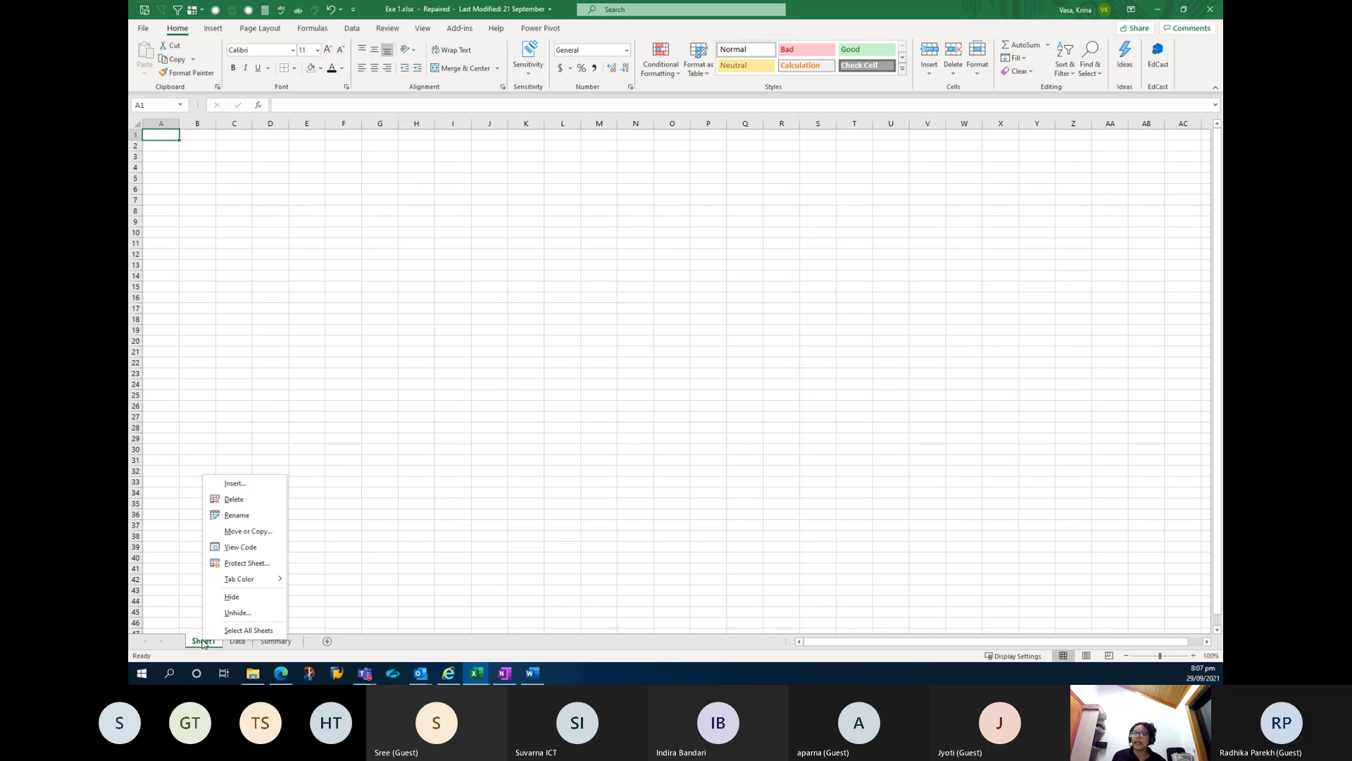
{"action": "left_click", "coordinate": [234, 517]}
{"action": "type", "text": "next"}
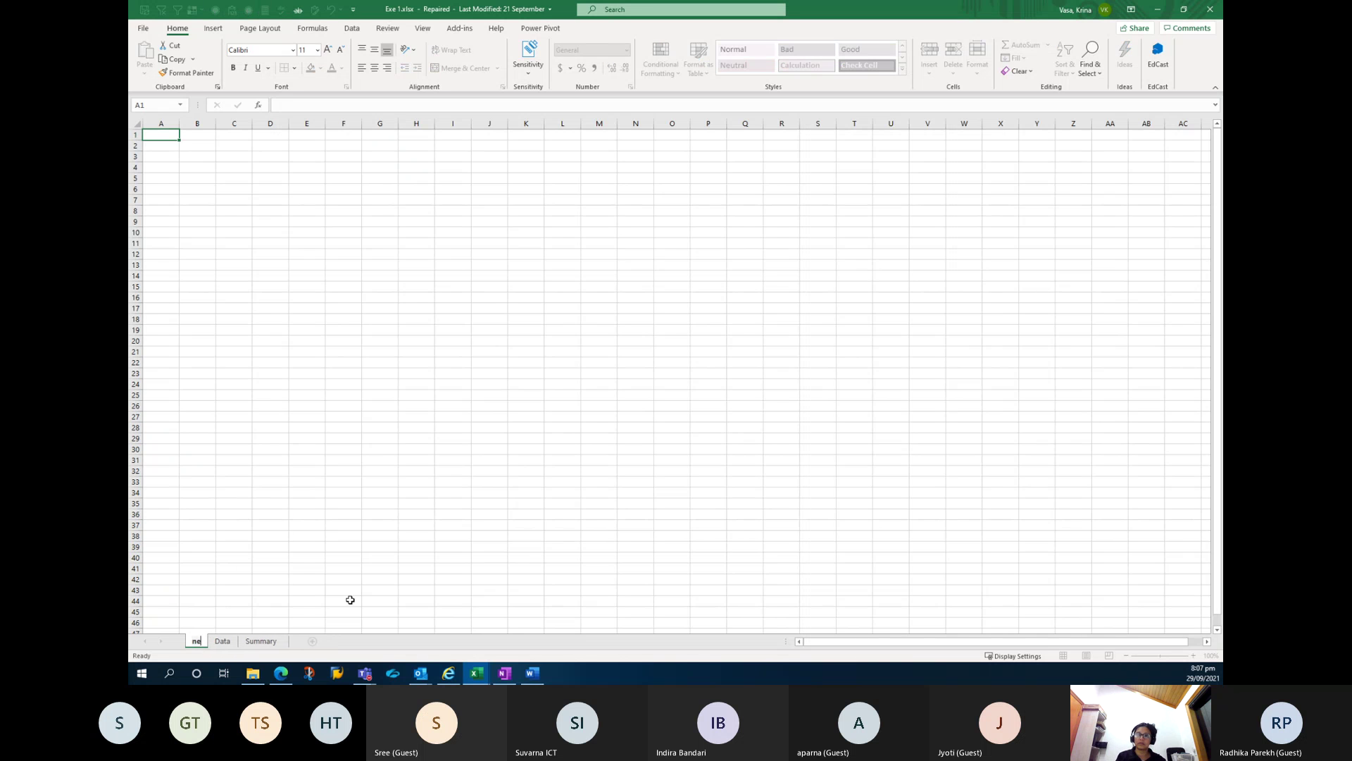
{"action": "key", "text": "Return"}
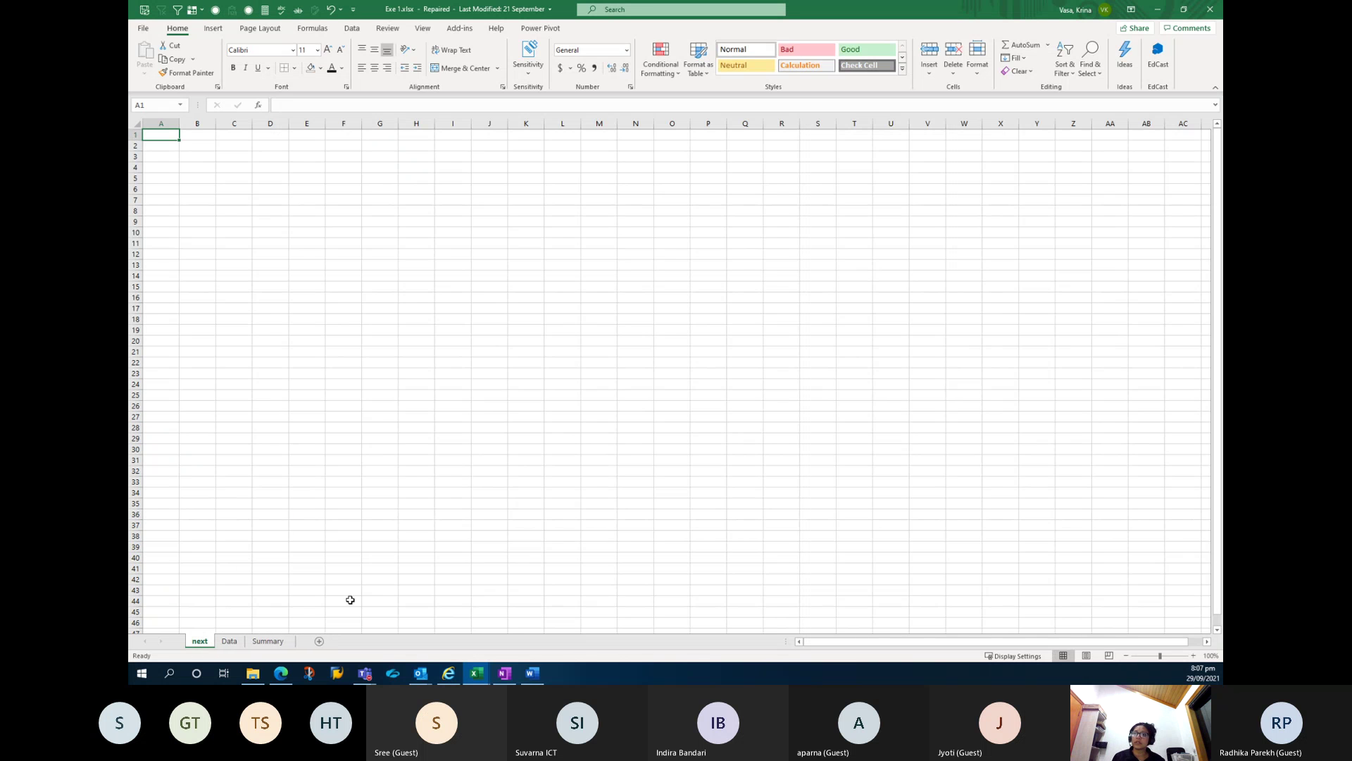
Delete the worksheet named next from the workbook.
{"action": "right_click", "coordinate": [228, 642]}
{"action": "key", "text": "Escape"}
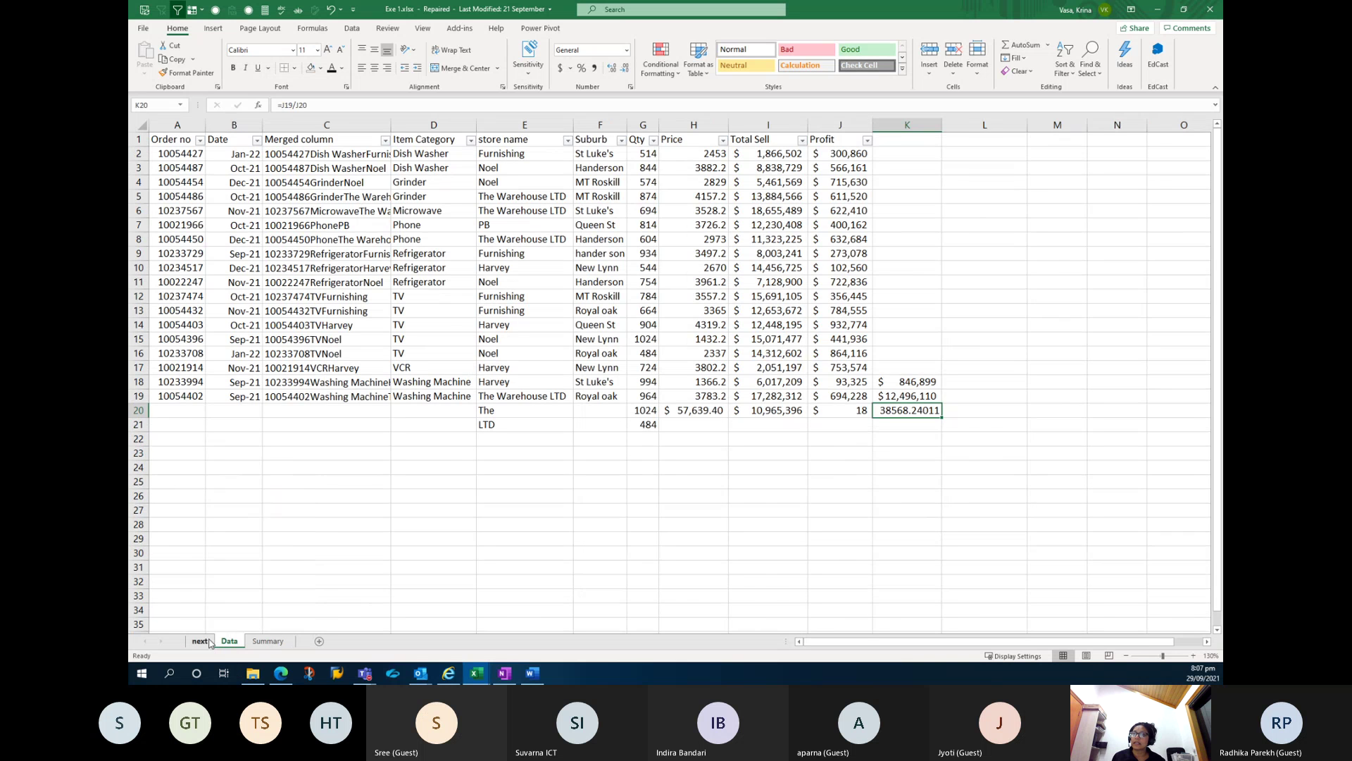
{"action": "right_click", "coordinate": [209, 642]}
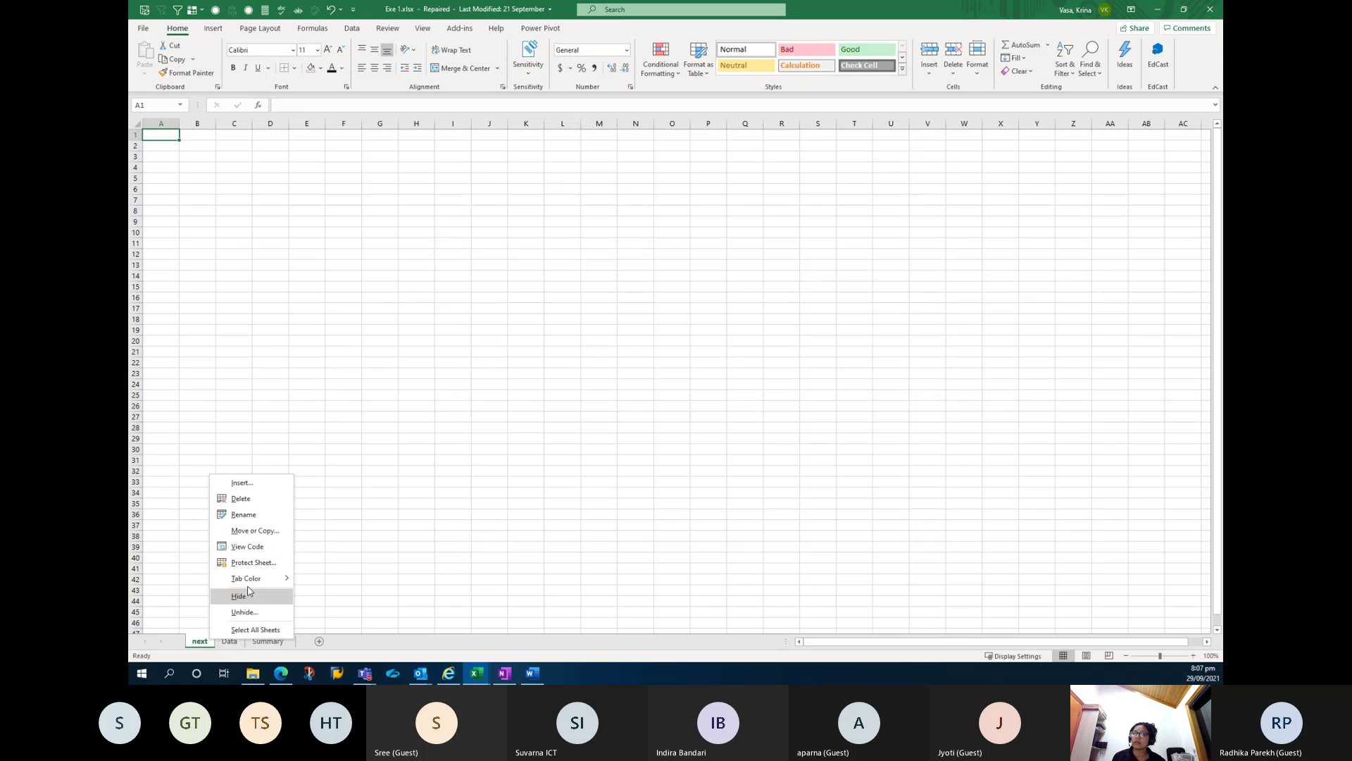
{"action": "left_click", "coordinate": [252, 502]}
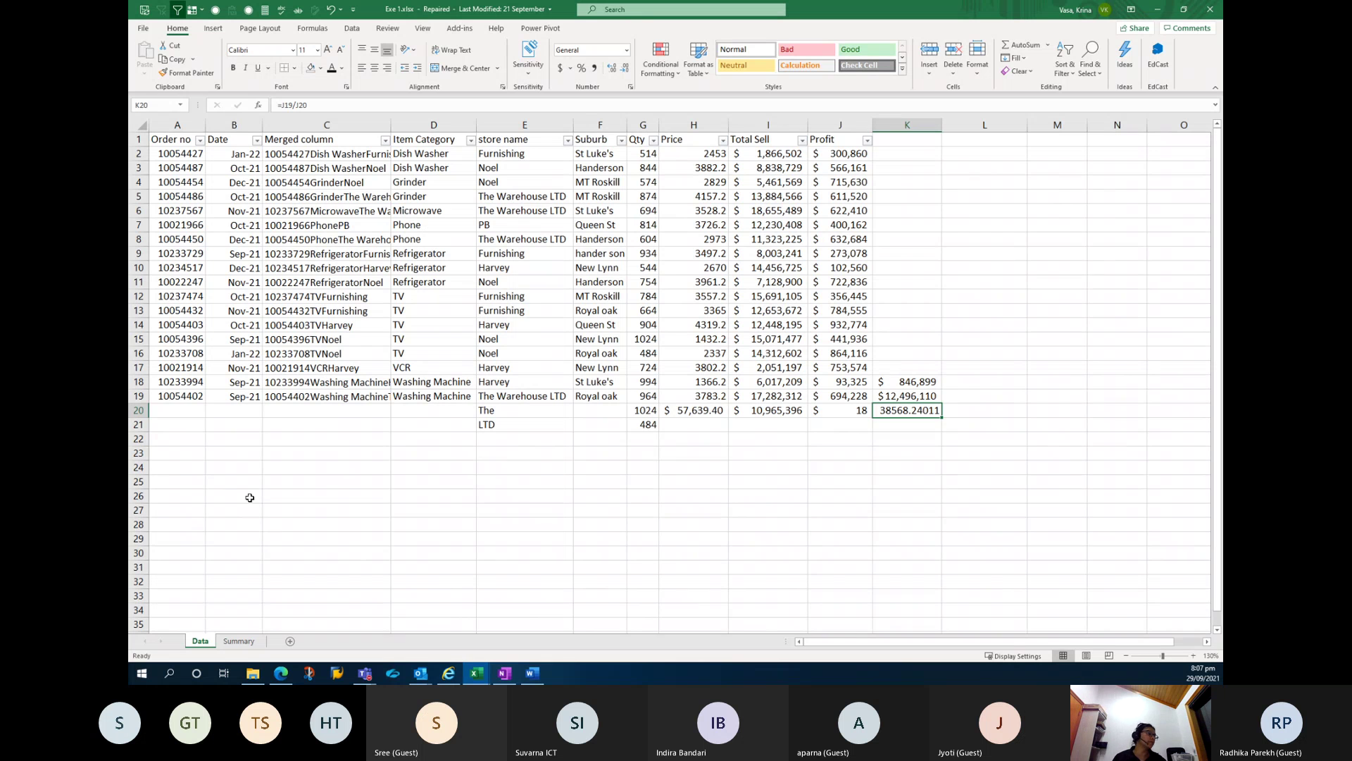
Replace the item category in D17 with 5tyery and clear the store names in E10:E15.
{"action": "left_click", "coordinate": [357, 531]}
{"action": "left_click", "coordinate": [422, 367]}
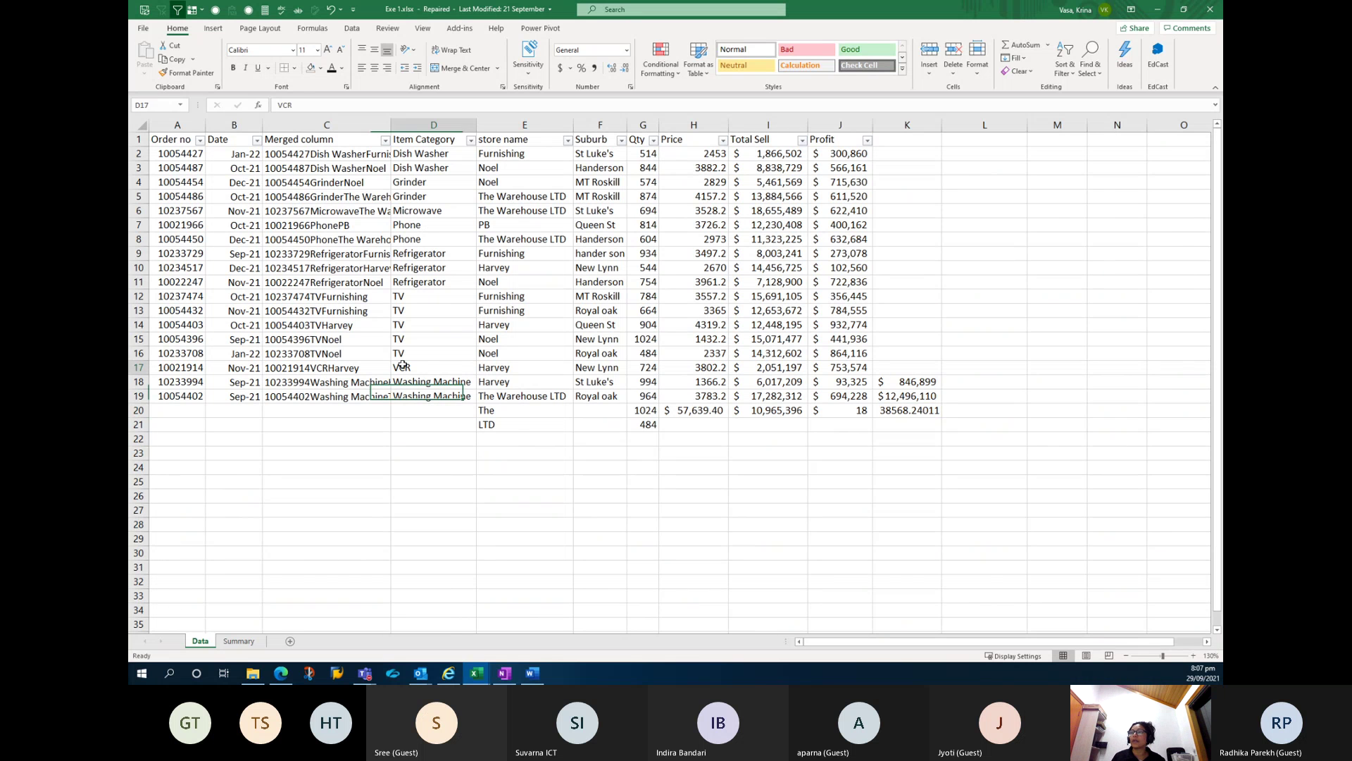
{"action": "type", "text": "5tyery"}
{"action": "key", "text": "Return"}
{"action": "left_click", "coordinate": [436, 410]}
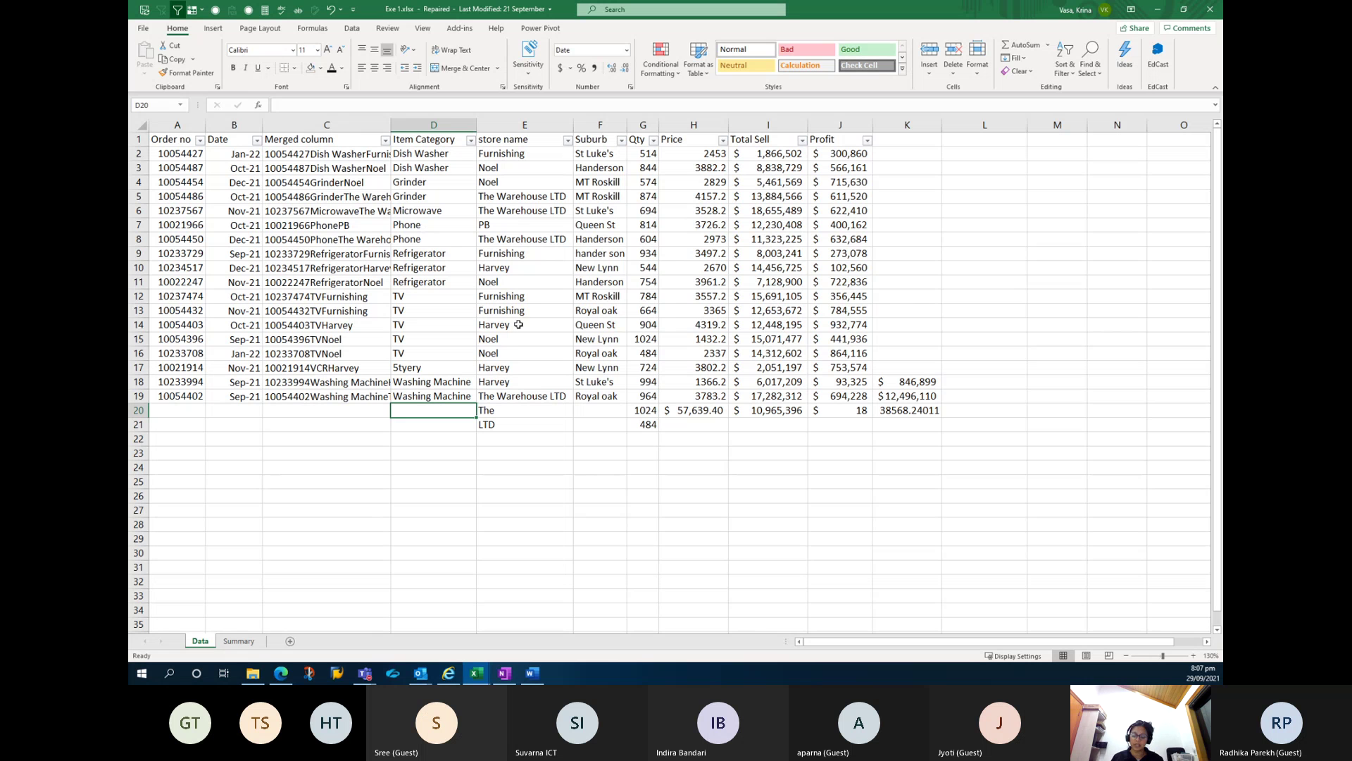
{"action": "left_click_drag", "start_coordinate": [510, 272], "coordinate": [511, 332]}
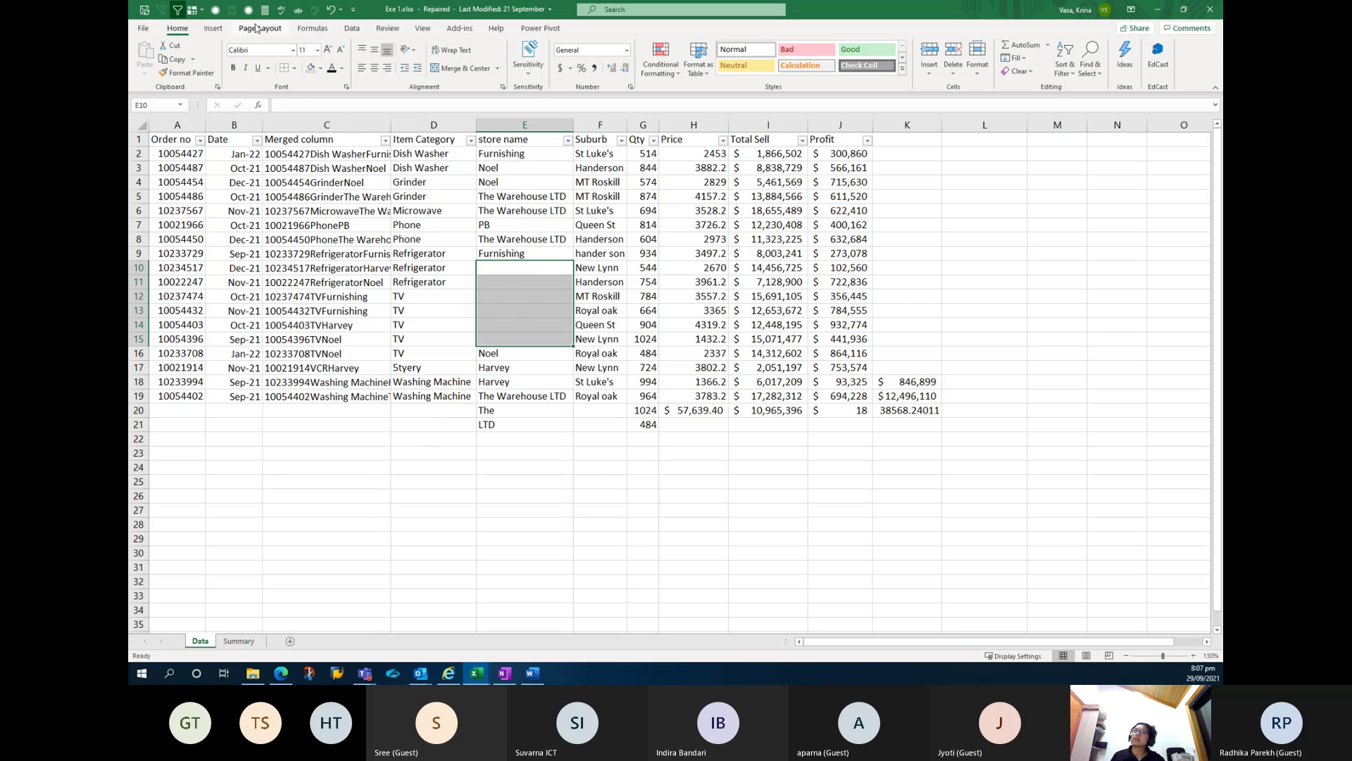
Look at the Save As options for the workbook and return to the Data sheet without saving.
{"action": "left_click", "coordinate": [145, 9]}
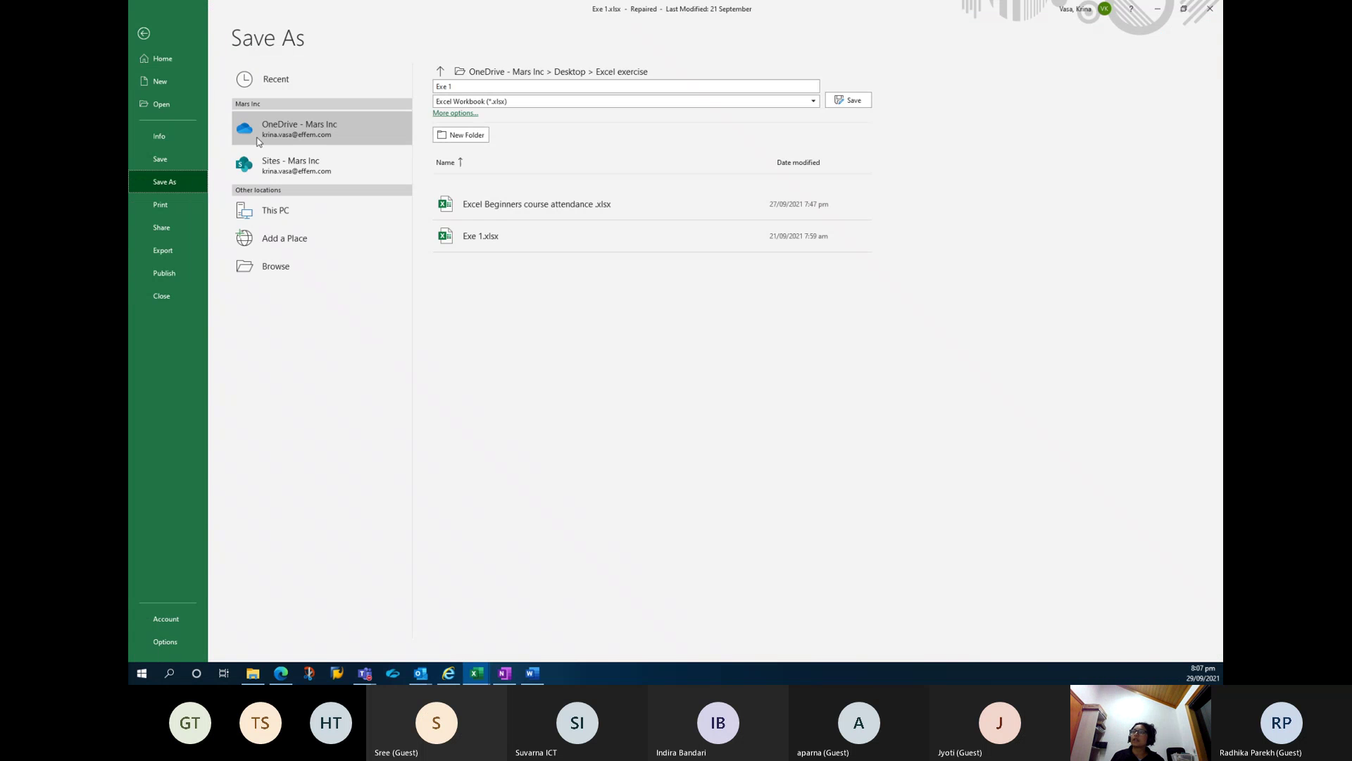
{"action": "left_click", "coordinate": [146, 35]}
{"action": "key", "text": "ctrl+s"}
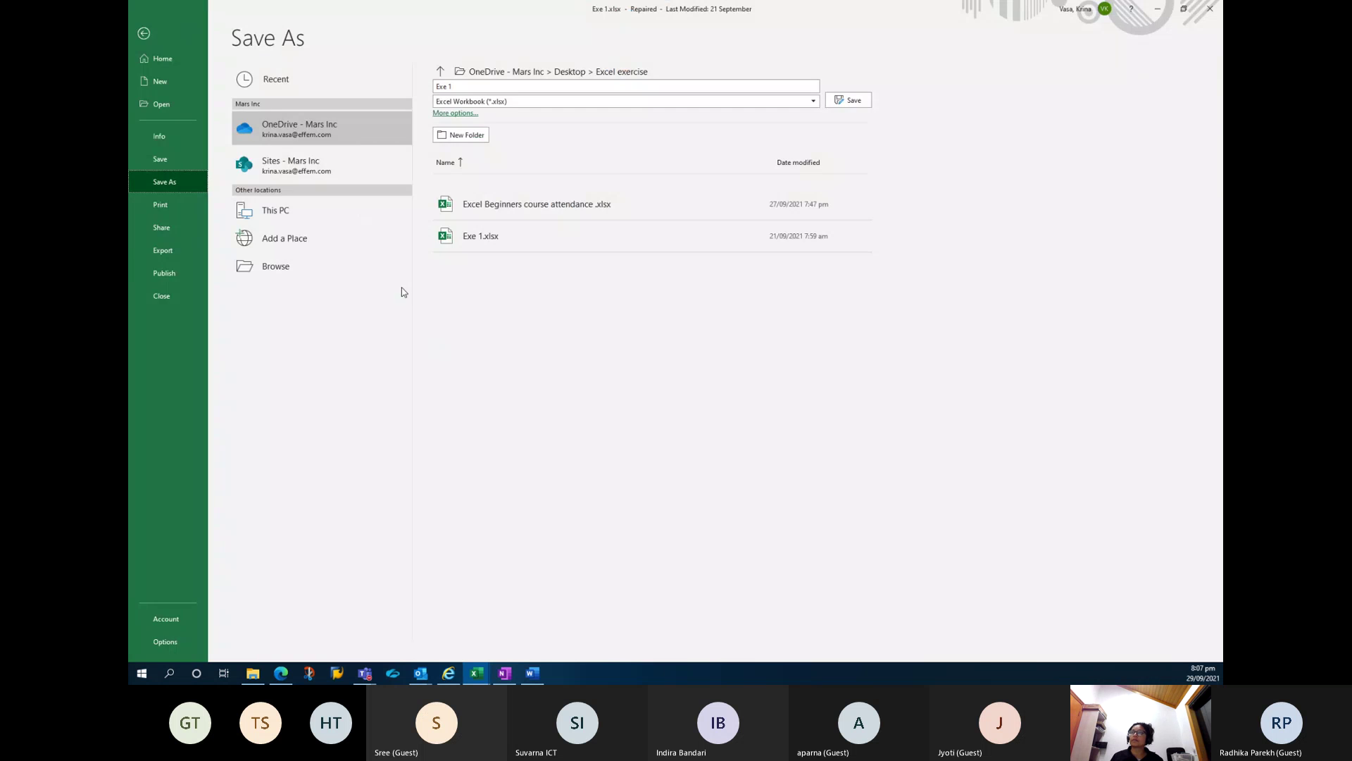
{"action": "key", "text": "Escape"}
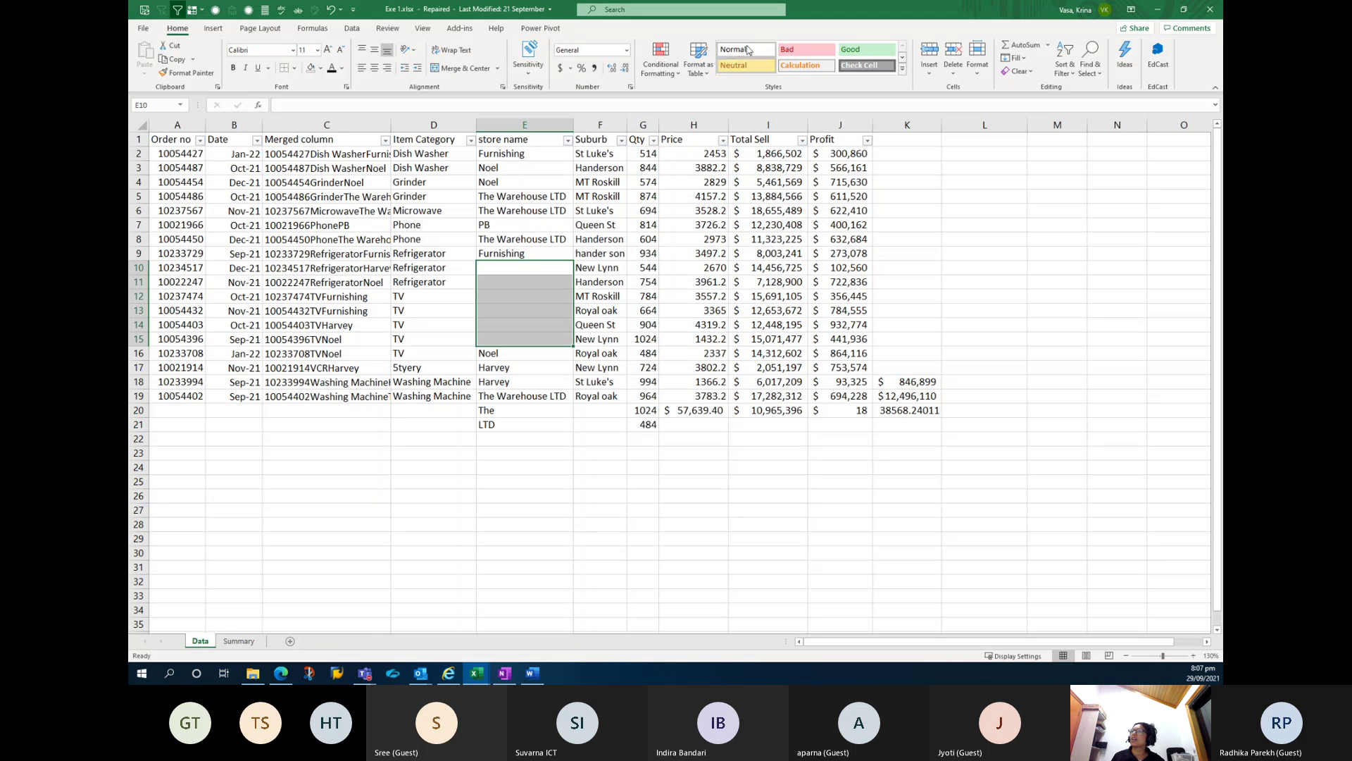
{"action": "left_click", "coordinate": [145, 11]}
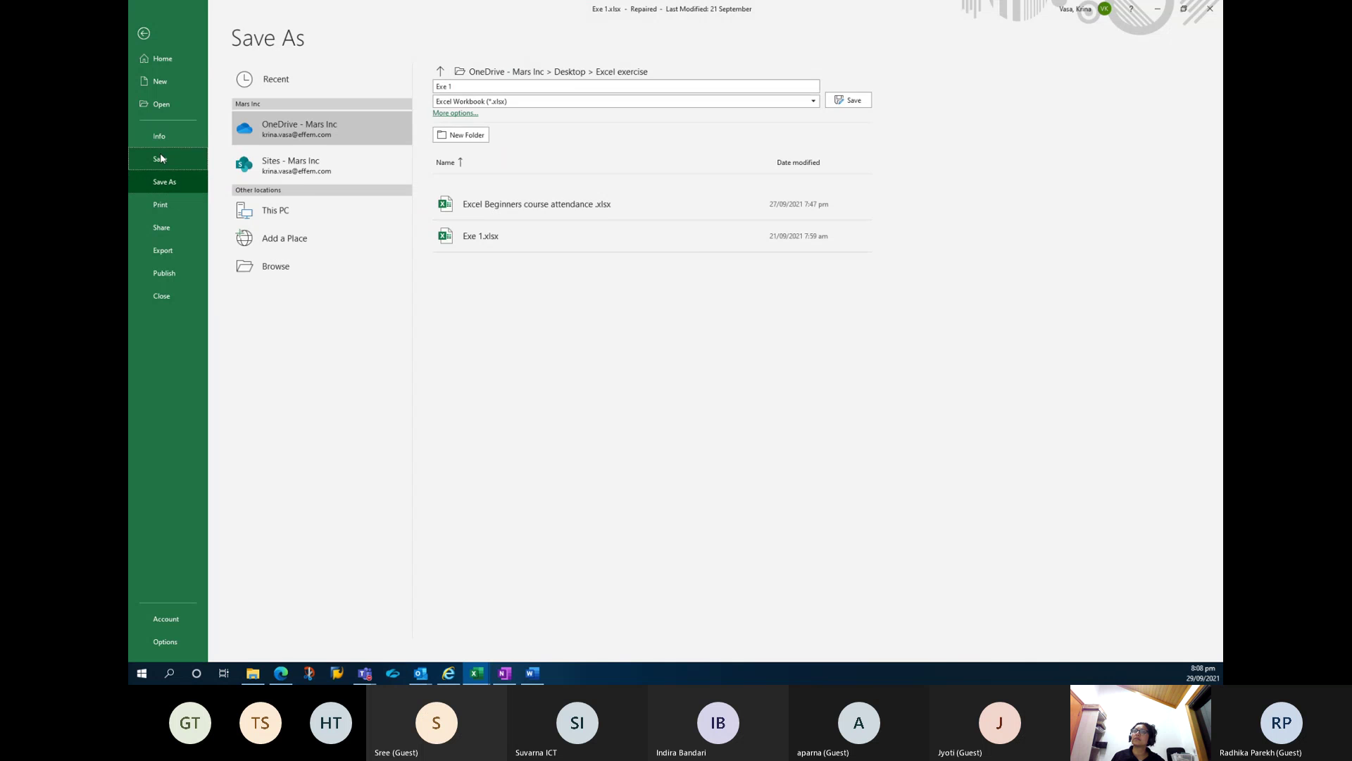
{"action": "left_click", "coordinate": [144, 33]}
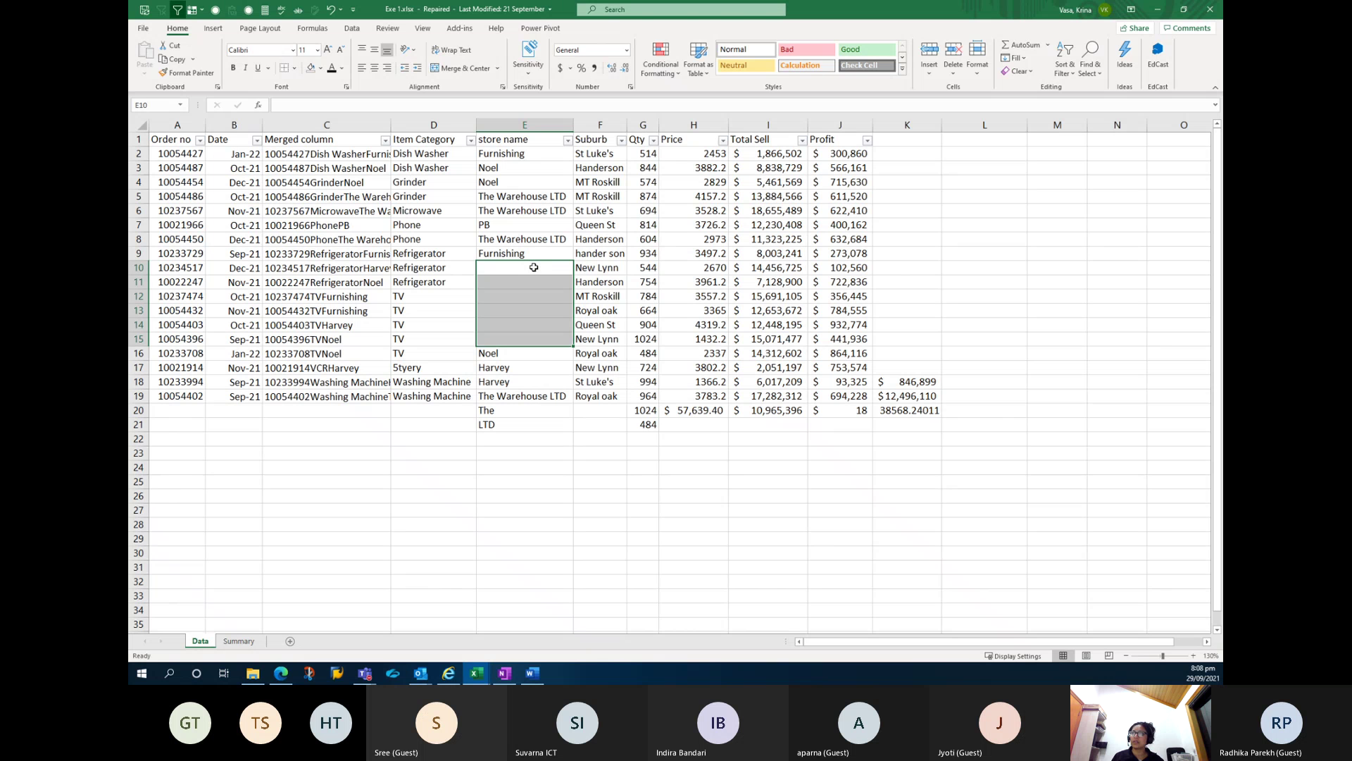
Undo the clearing of the store names in E10:E15.
{"action": "key", "text": "ctrl+e"}
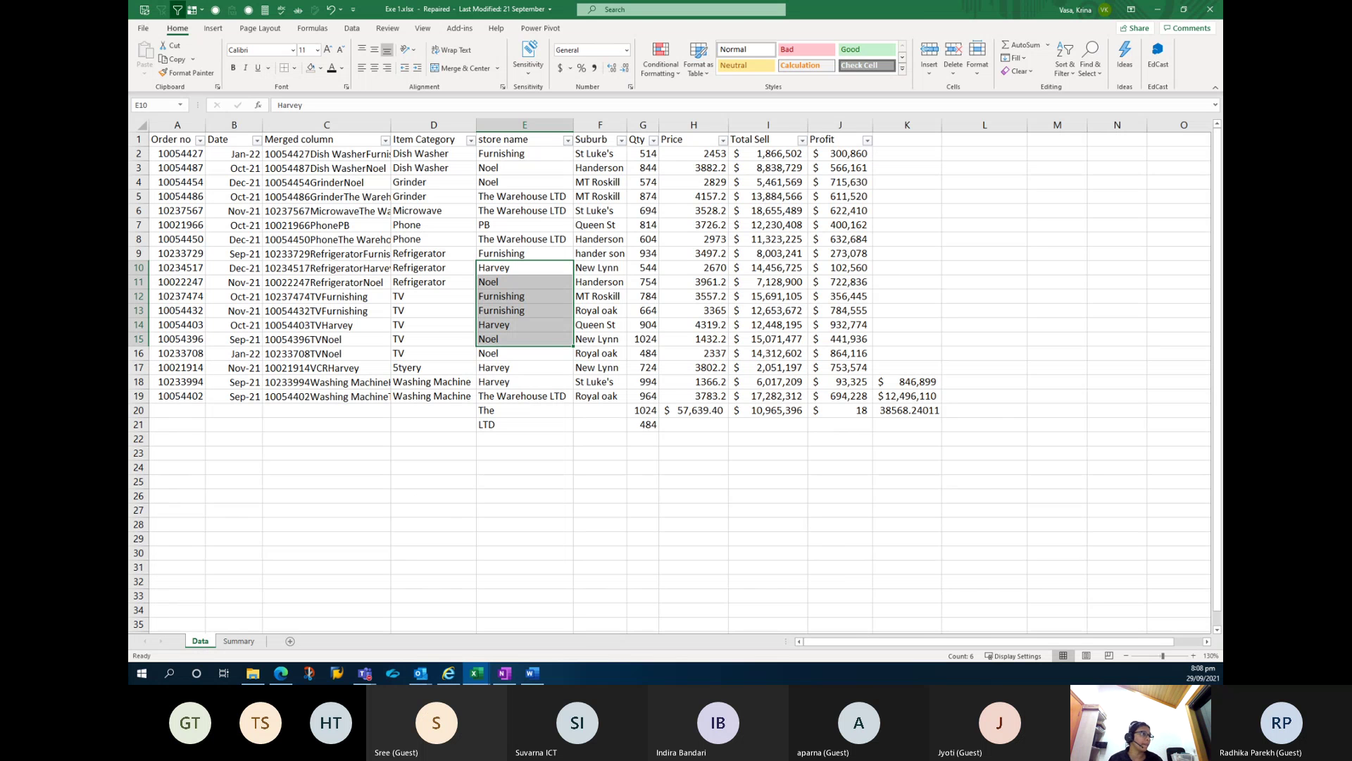
{"action": "key", "text": "alt+Tab"}
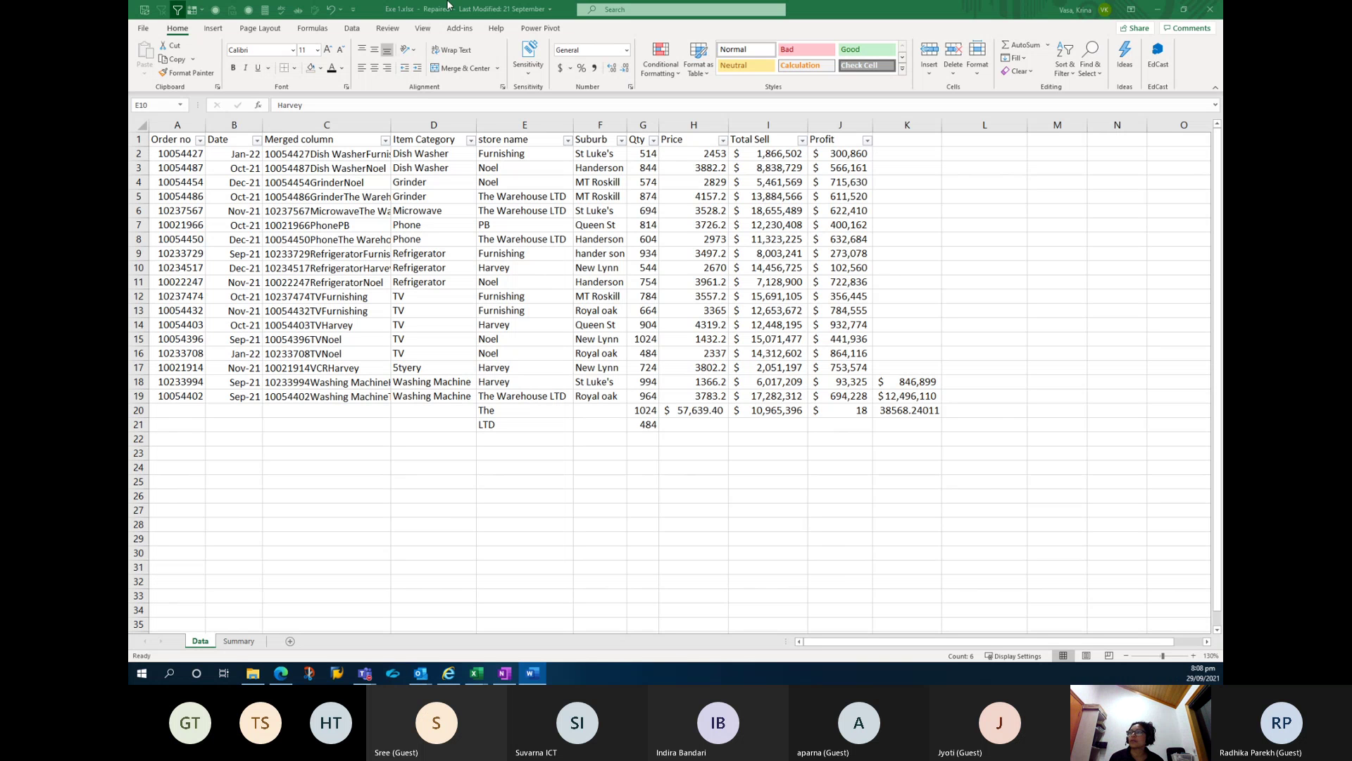
{"action": "key", "text": "alt+Tab"}
Review the cell insertion options for E7 and close them without inserting anything.
{"action": "right_click", "coordinate": [529, 230]}
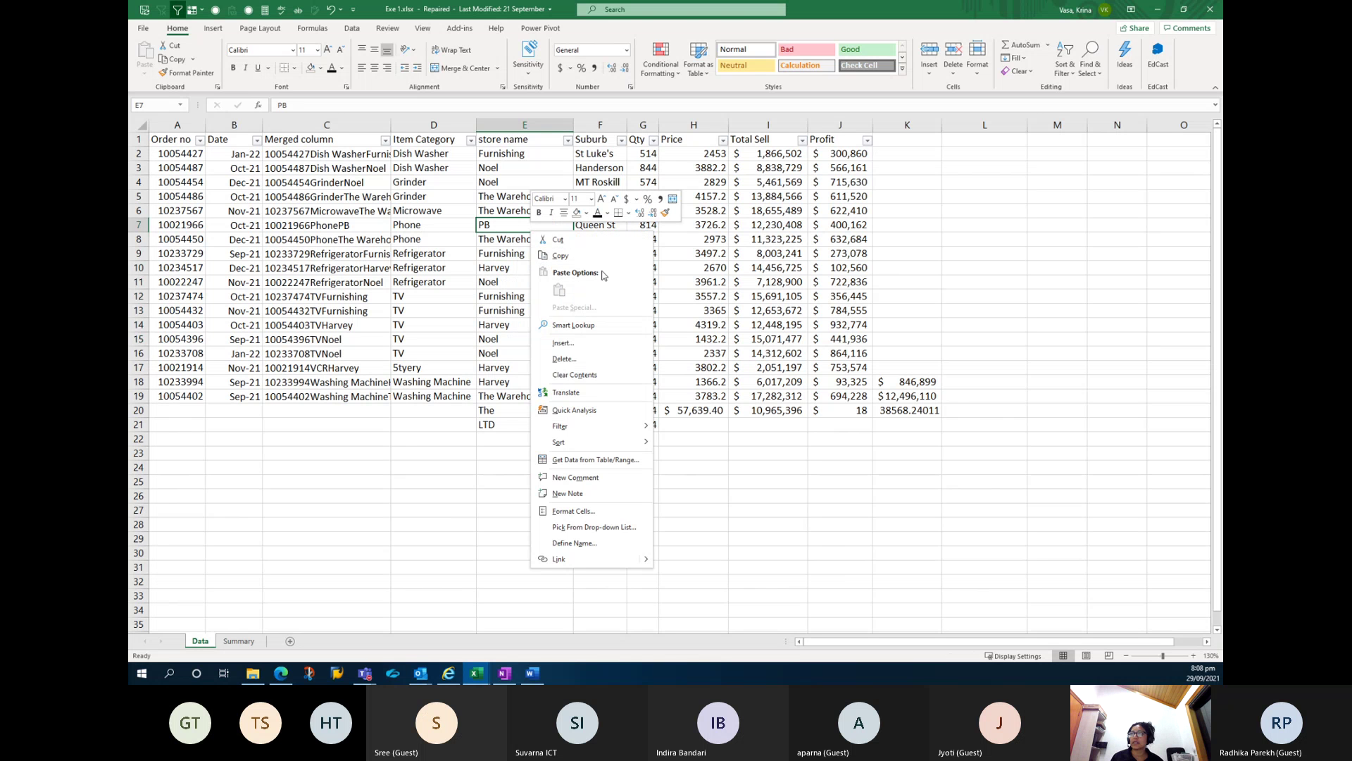
{"action": "left_click", "coordinate": [563, 344]}
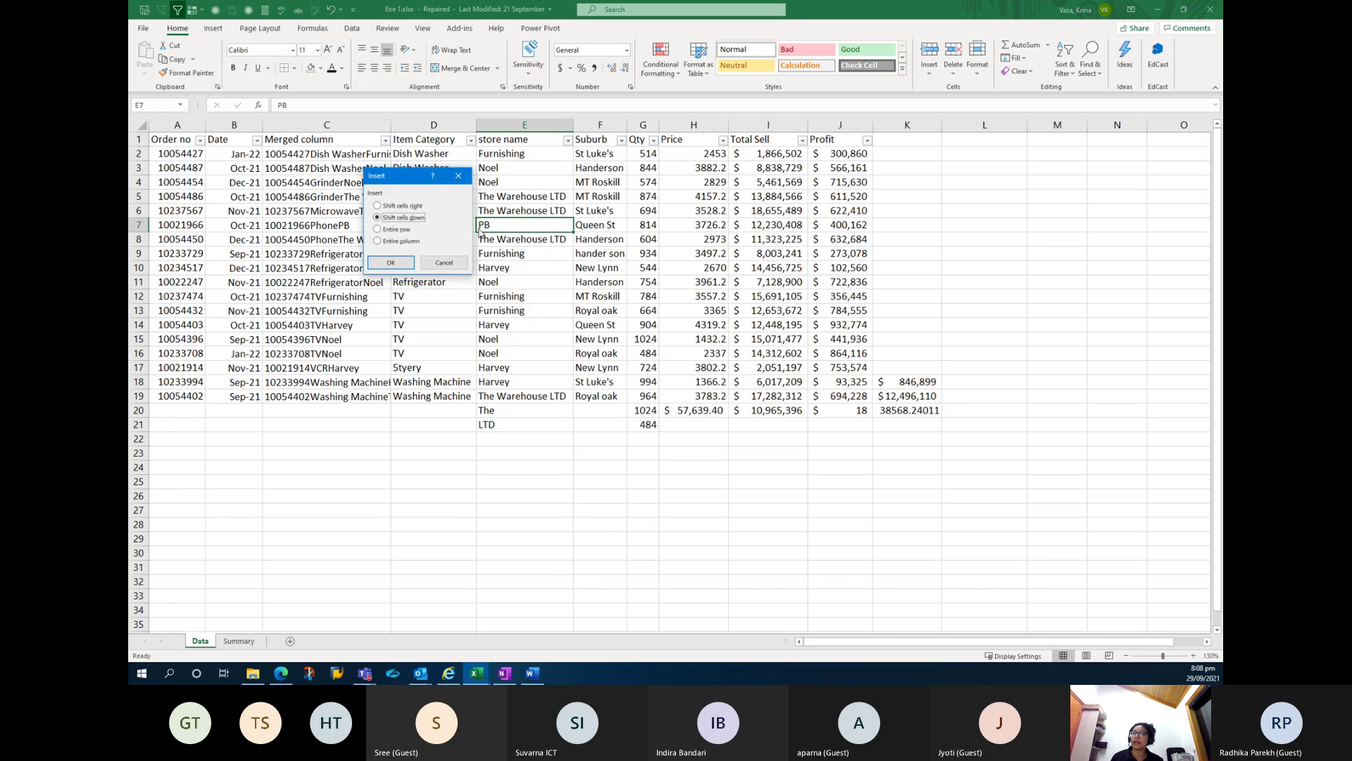
{"action": "key", "text": "Escape"}
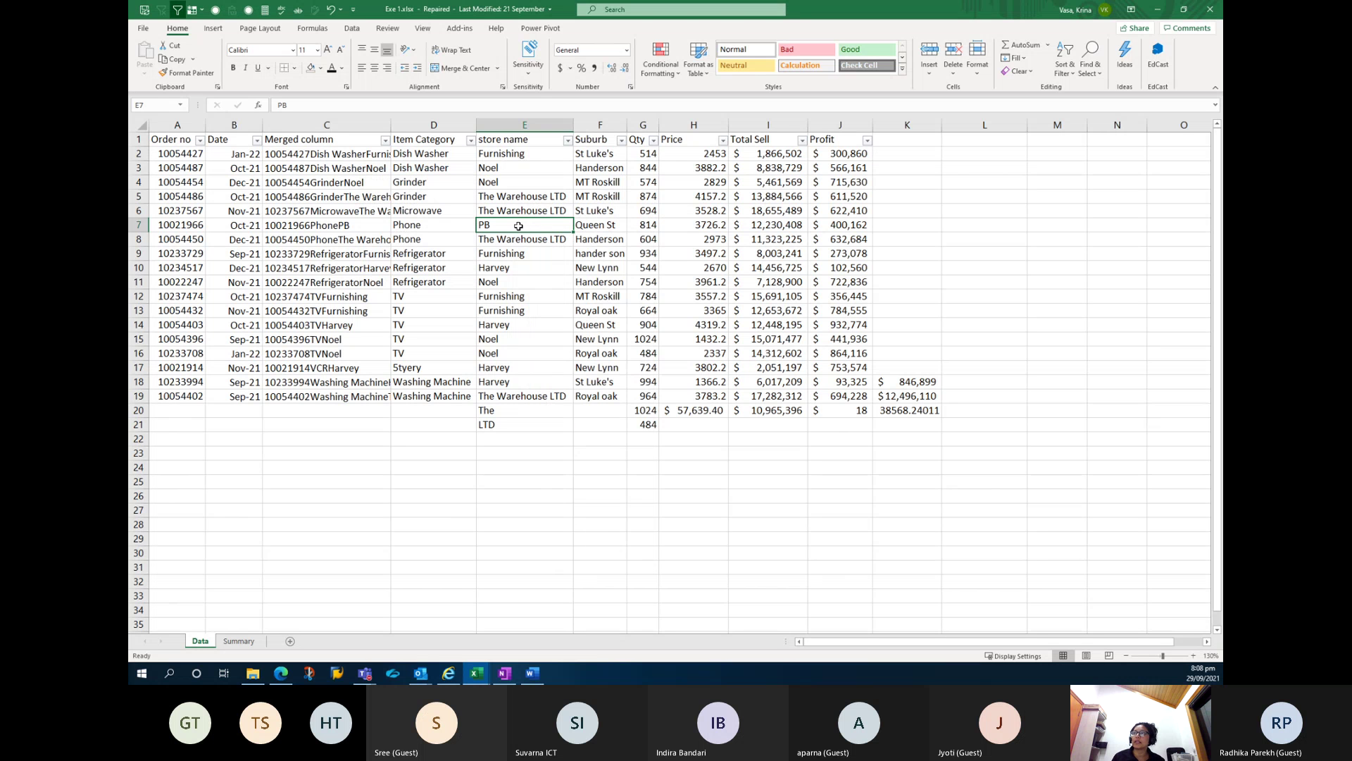
{"action": "right_click", "coordinate": [519, 225]}
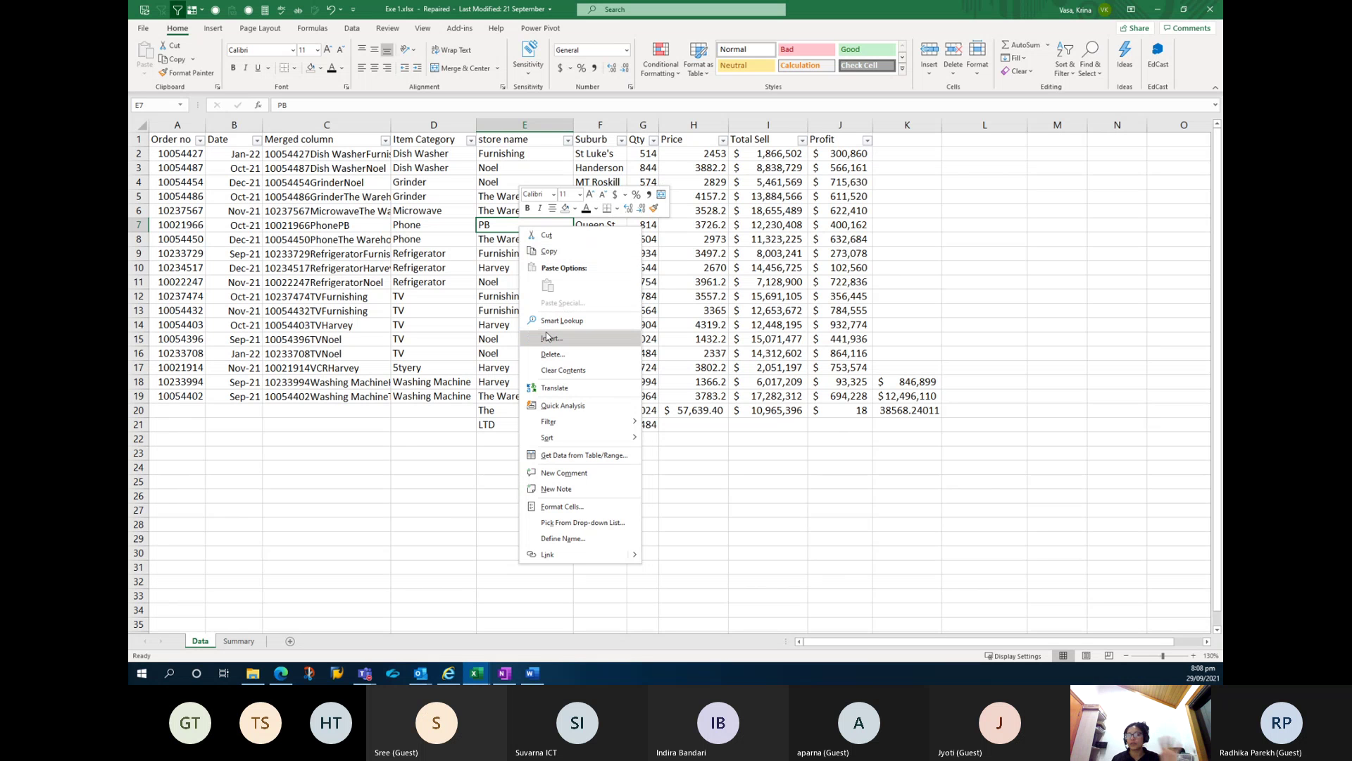
Select the non-adjacent cells C3, H9 and J11 together.
{"action": "left_click", "coordinate": [332, 182]}
{"action": "left_click", "coordinate": [326, 174]}
{"action": "left_click", "coordinate": [683, 253], "text": "ctrl"}
{"action": "left_click", "coordinate": [842, 286], "text": "ctrl"}
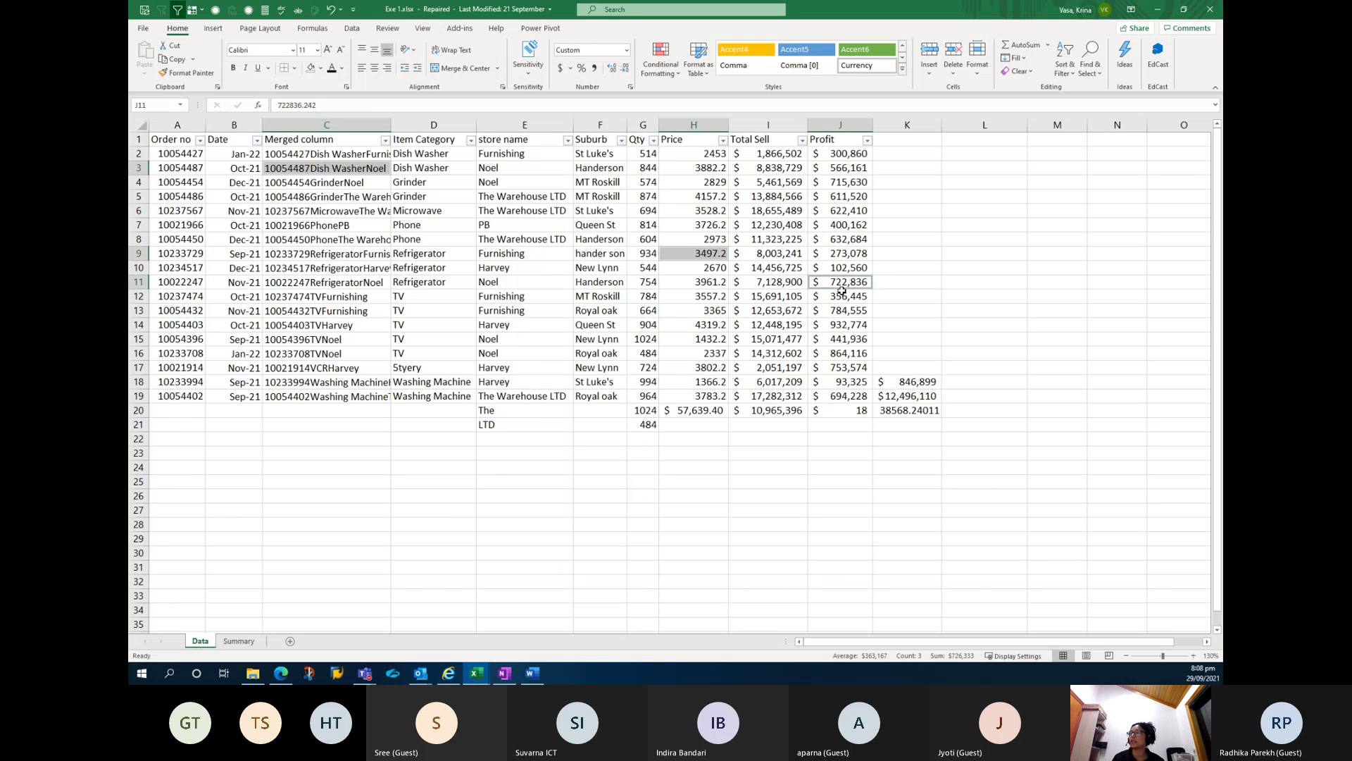
Try inserting blank cells at E5:E10 with the existing cells shifted right, and undo it.
{"action": "left_click", "coordinate": [523, 200]}
{"action": "key", "text": "shift+Down"}
{"action": "key", "text": "shift+Down"}
{"action": "key", "text": "shift+Down"}
{"action": "key", "text": "shift+Down"}
{"action": "key", "text": "shift+Down"}
{"action": "right_click", "coordinate": [523, 226]}
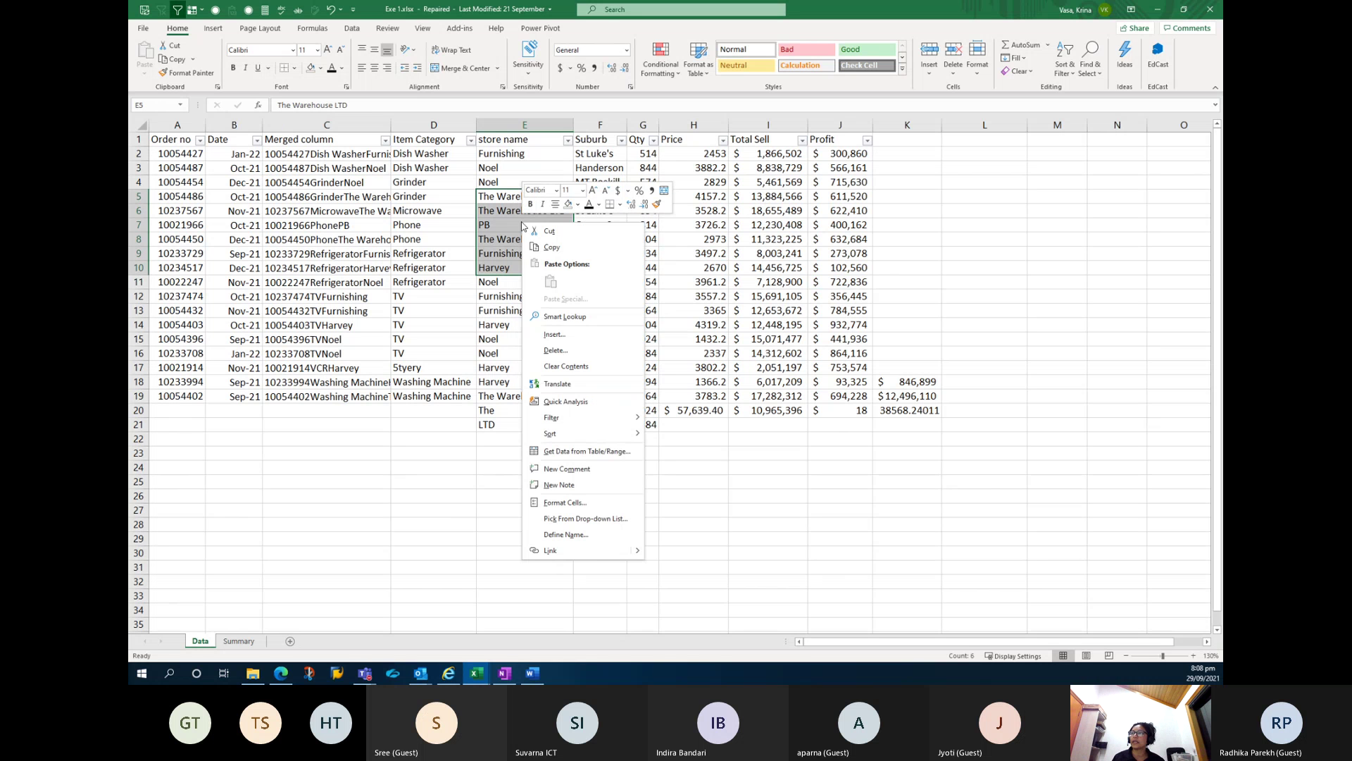
{"action": "left_click", "coordinate": [555, 335]}
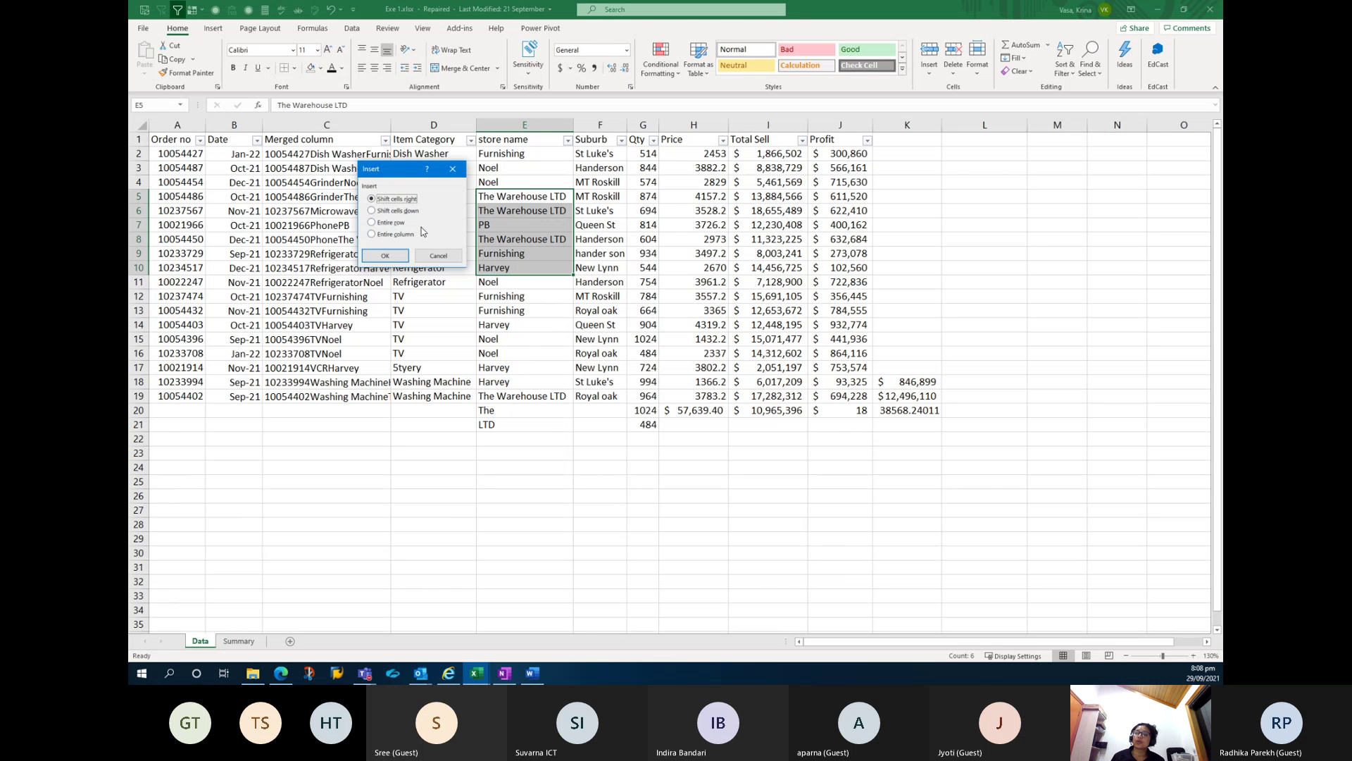
{"action": "left_click", "coordinate": [385, 255]}
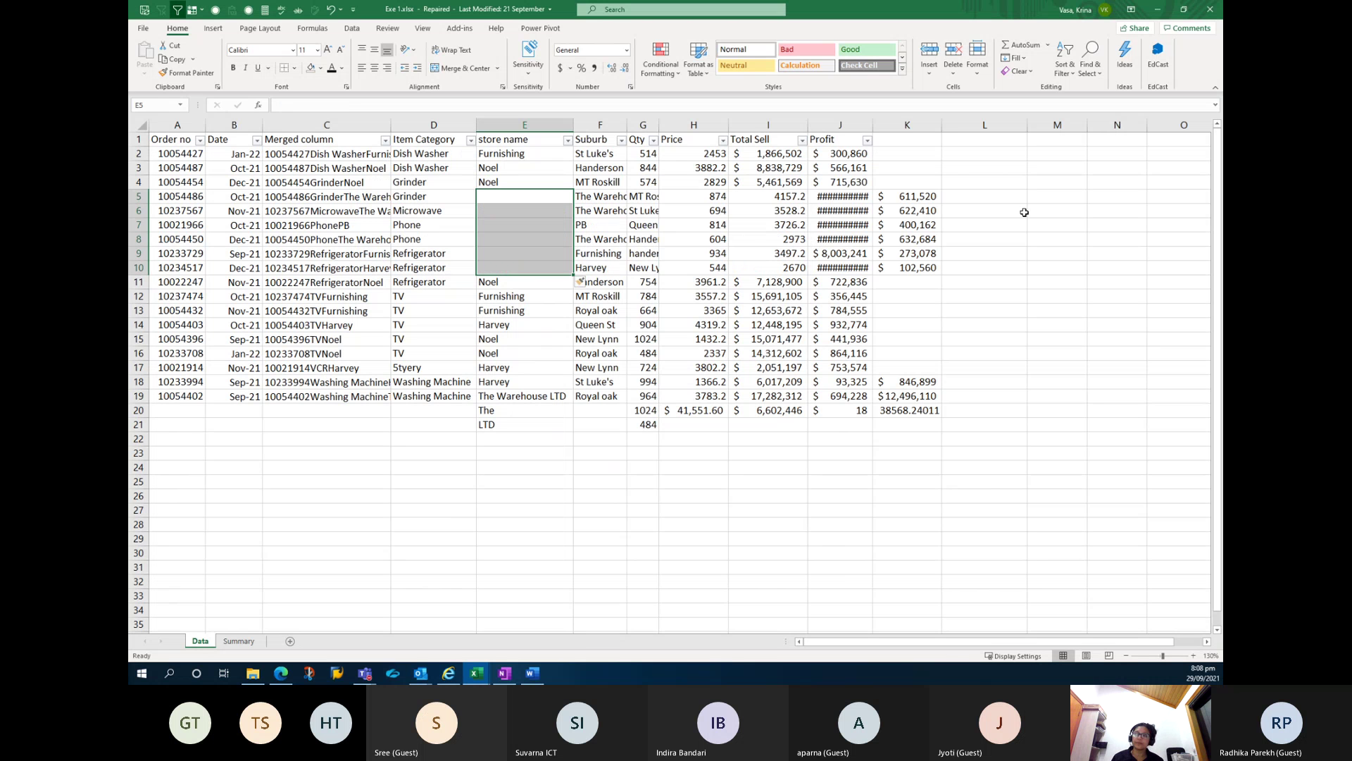
{"action": "key", "text": "ctrl+z"}
Try inserting blank cells at E5:E10 with the existing cells shifted down, and undo it.
{"action": "right_click", "coordinate": [541, 213]}
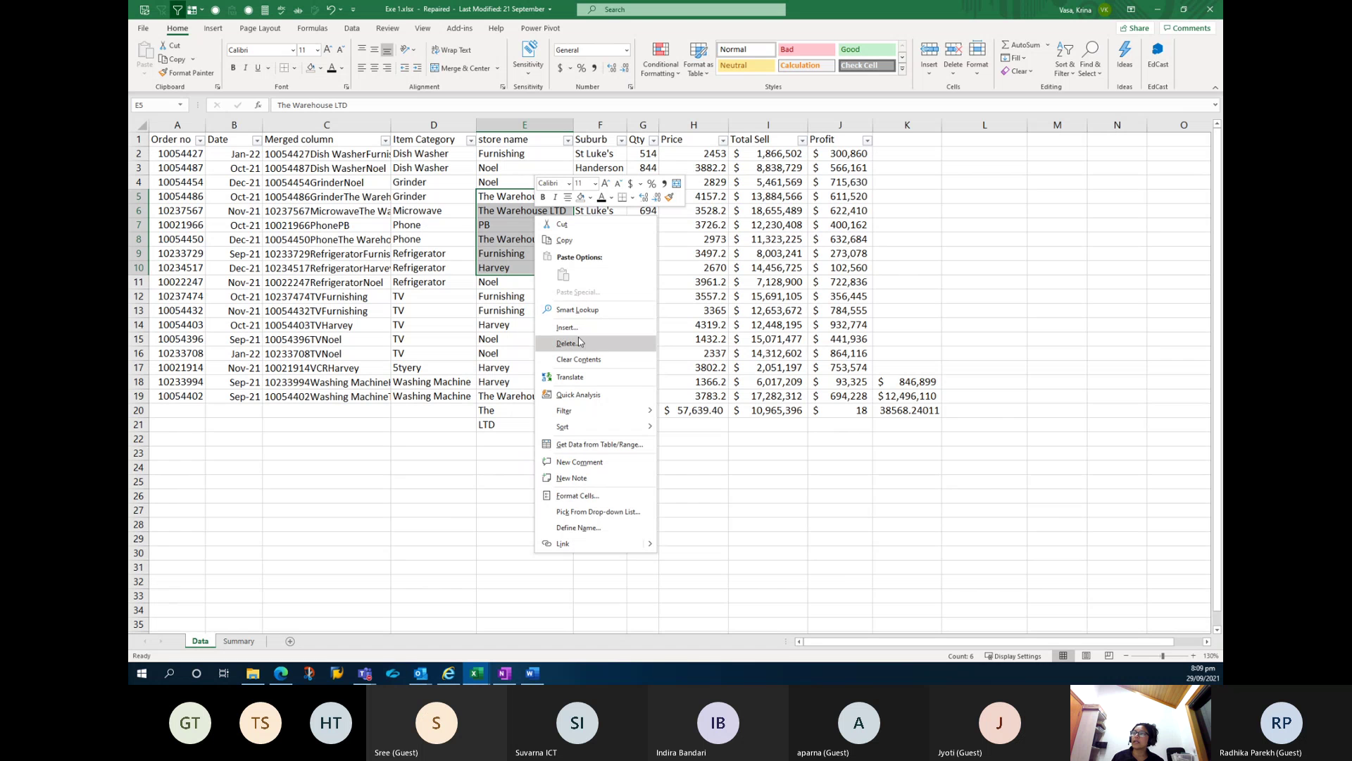
{"action": "left_click", "coordinate": [567, 327]}
{"action": "left_click", "coordinate": [395, 205]}
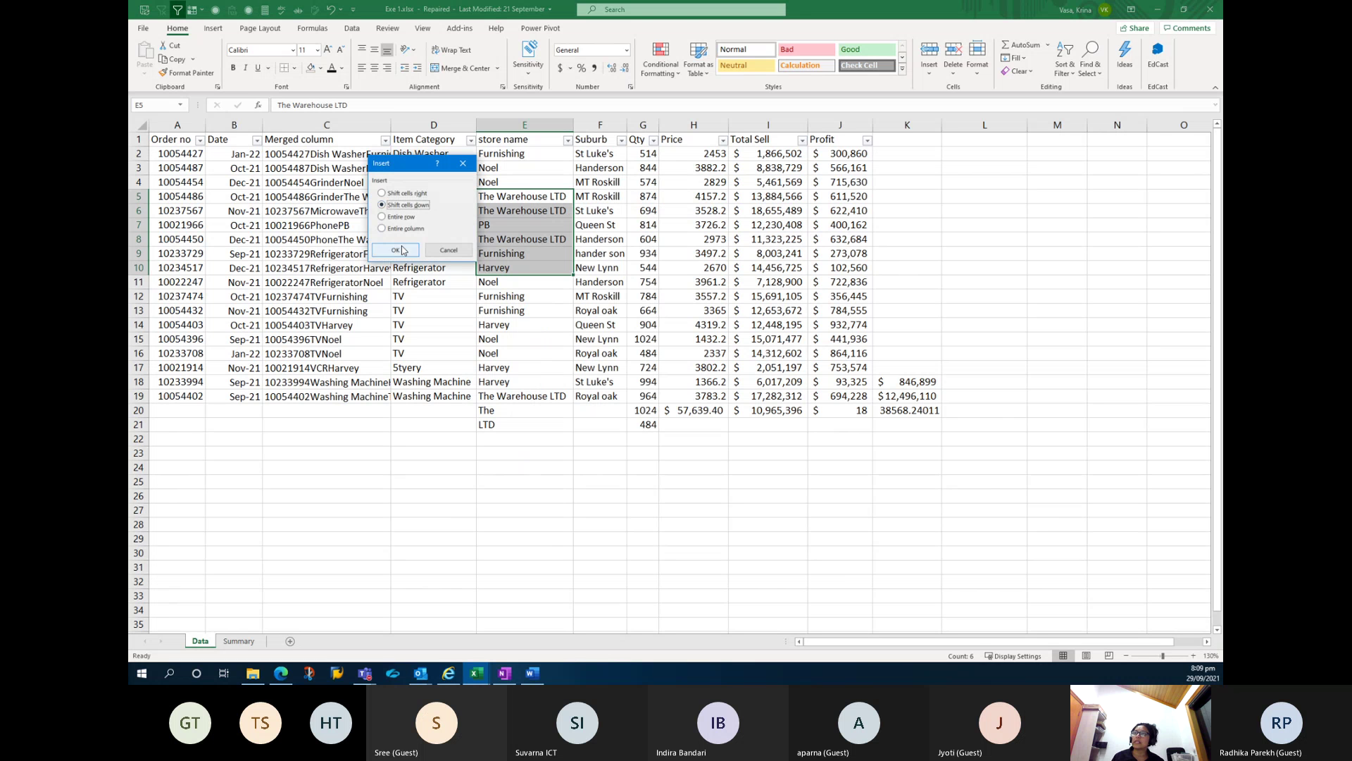
{"action": "left_click", "coordinate": [397, 250]}
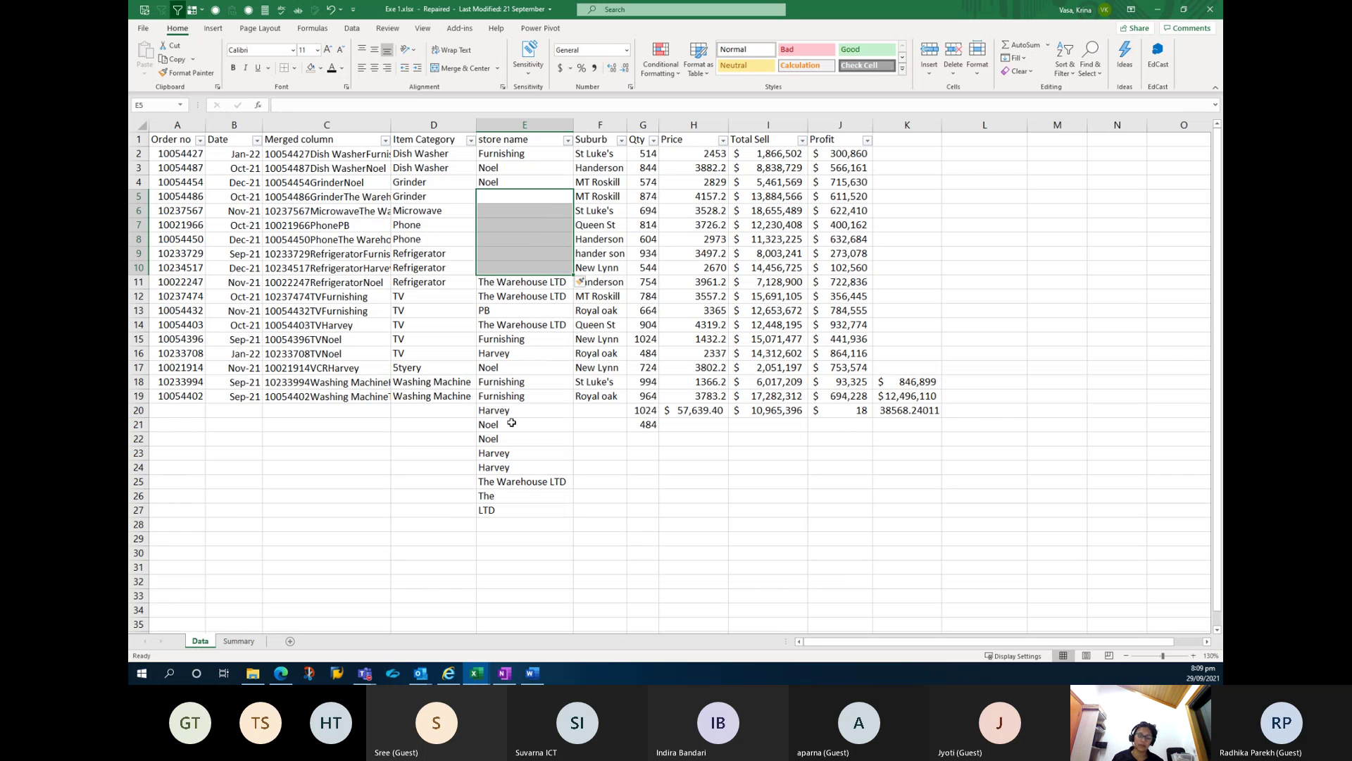
{"action": "key", "text": "ctrl+z"}
Insert entire blank rows at E5:E10, moving the existing records down.
{"action": "right_click", "coordinate": [495, 246]}
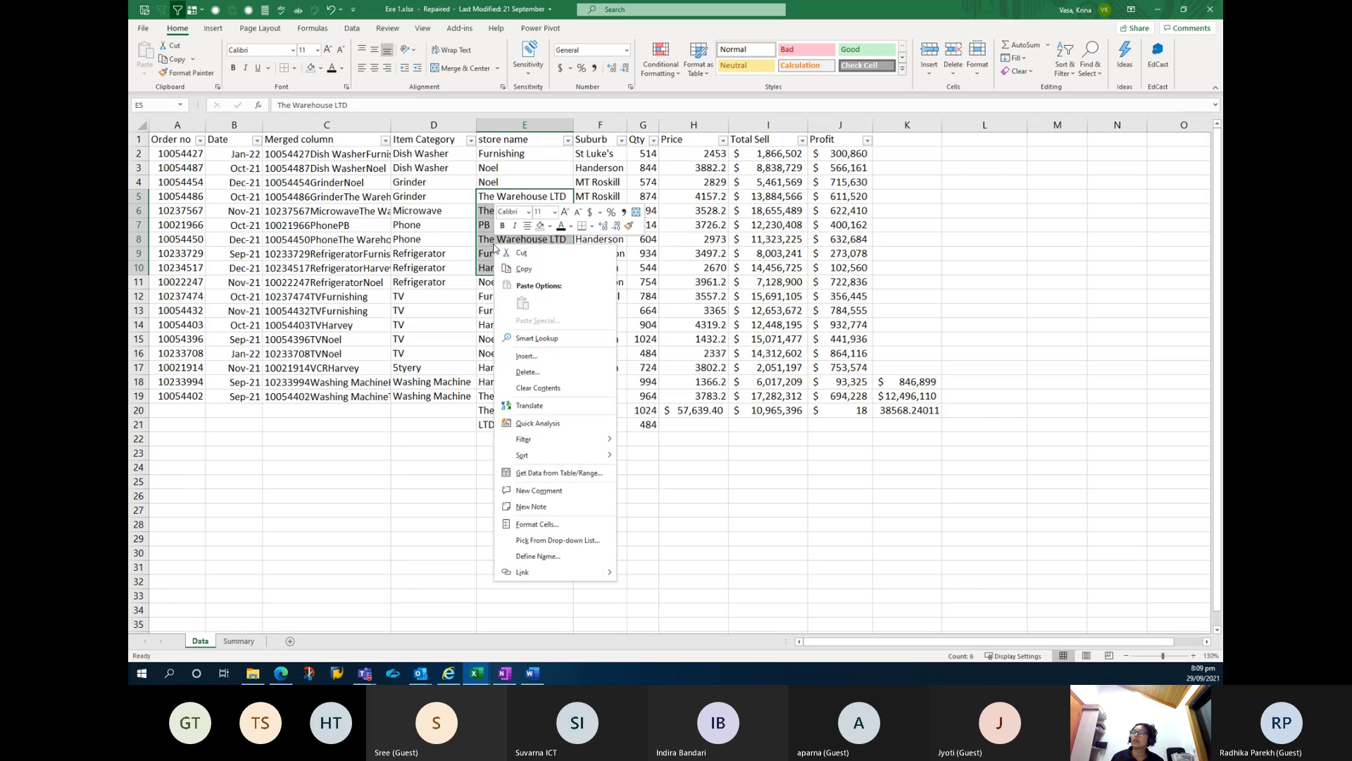
{"action": "left_click", "coordinate": [527, 356]}
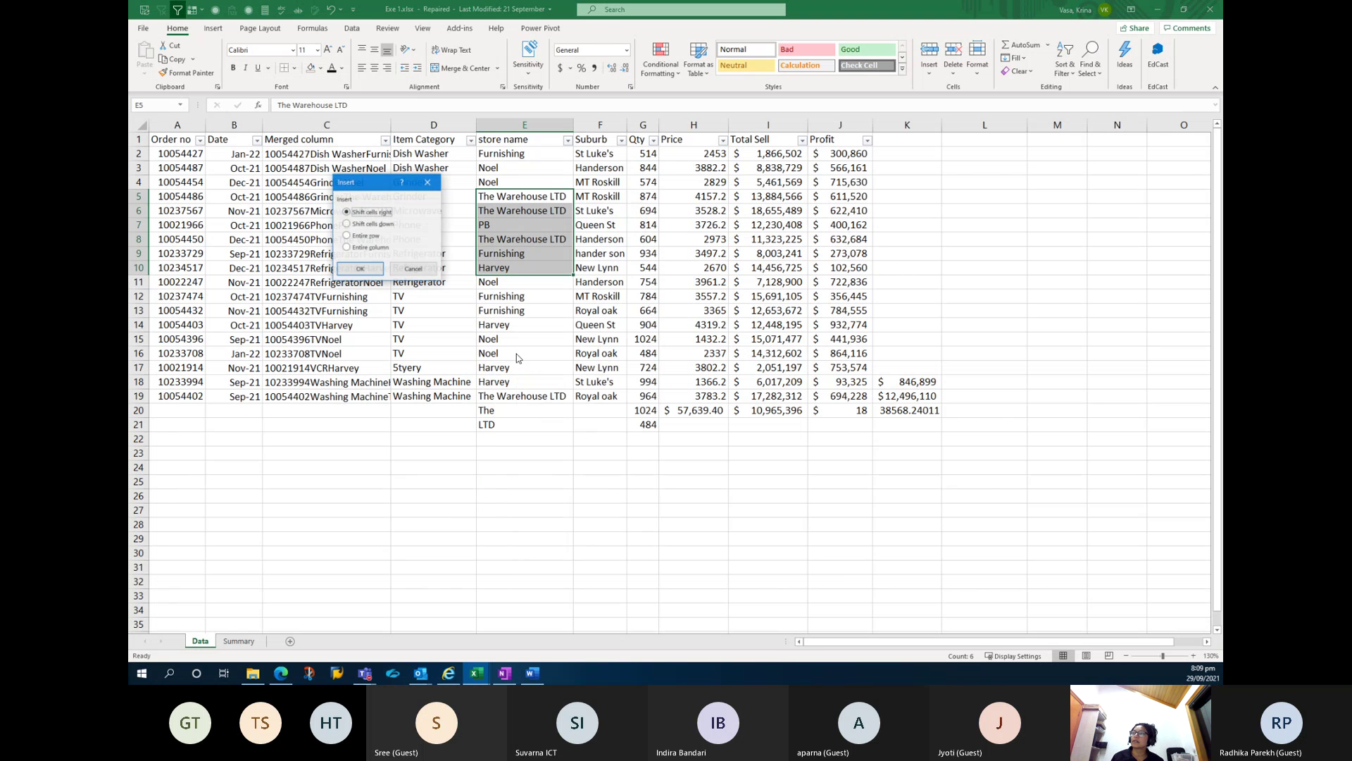
{"action": "left_click", "coordinate": [370, 236]}
{"action": "left_click", "coordinate": [360, 268]}
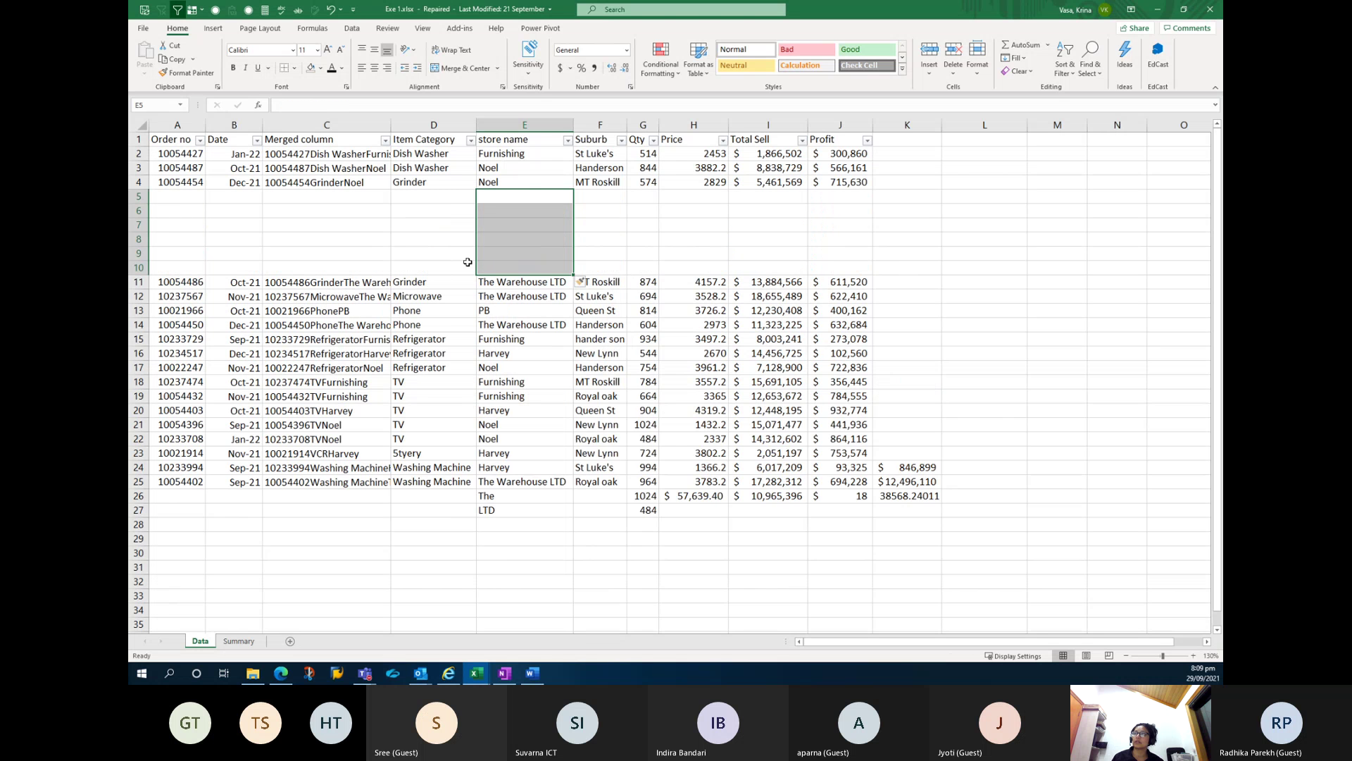
Insert an entire blank column at E5:E10, moving the store name column and those after it across.
{"action": "right_click", "coordinate": [532, 238]}
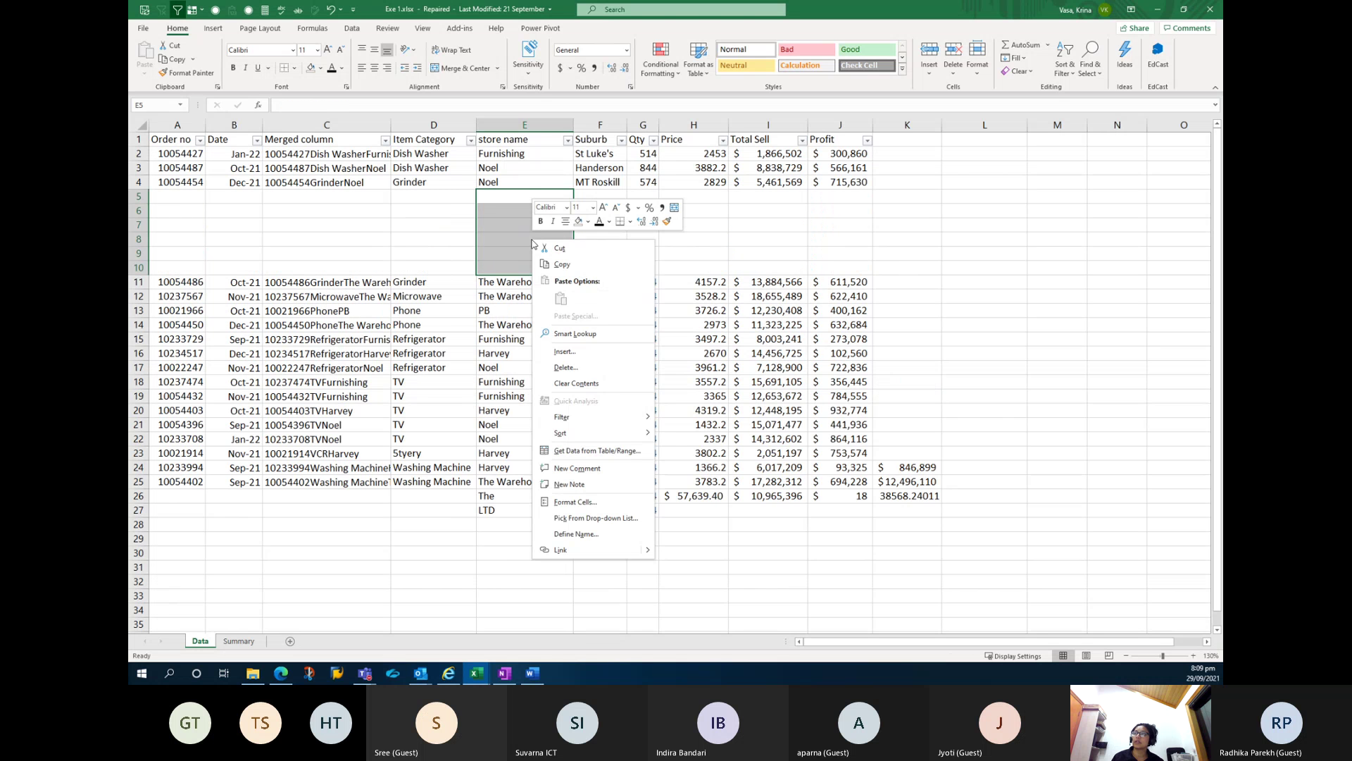
{"action": "left_click", "coordinate": [572, 354]}
{"action": "left_click", "coordinate": [403, 248]}
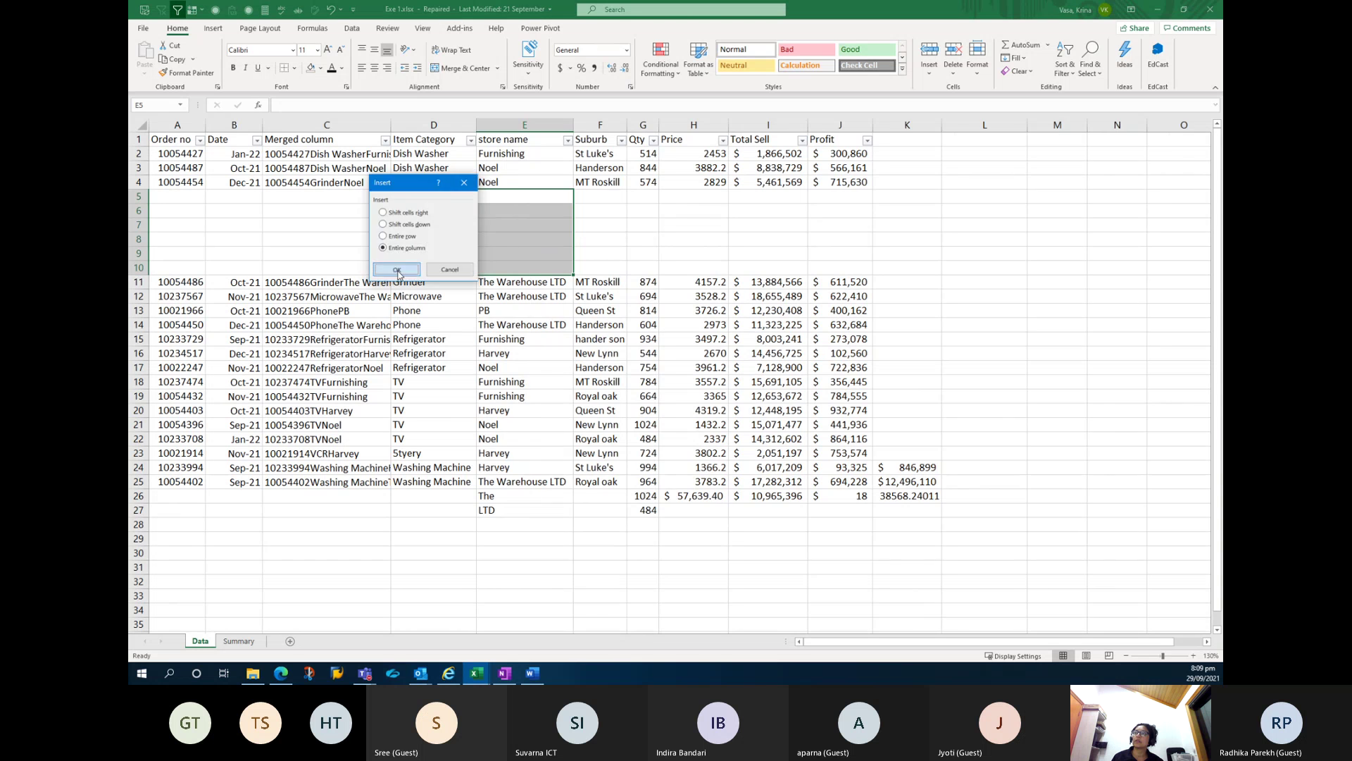
{"action": "left_click", "coordinate": [397, 271]}
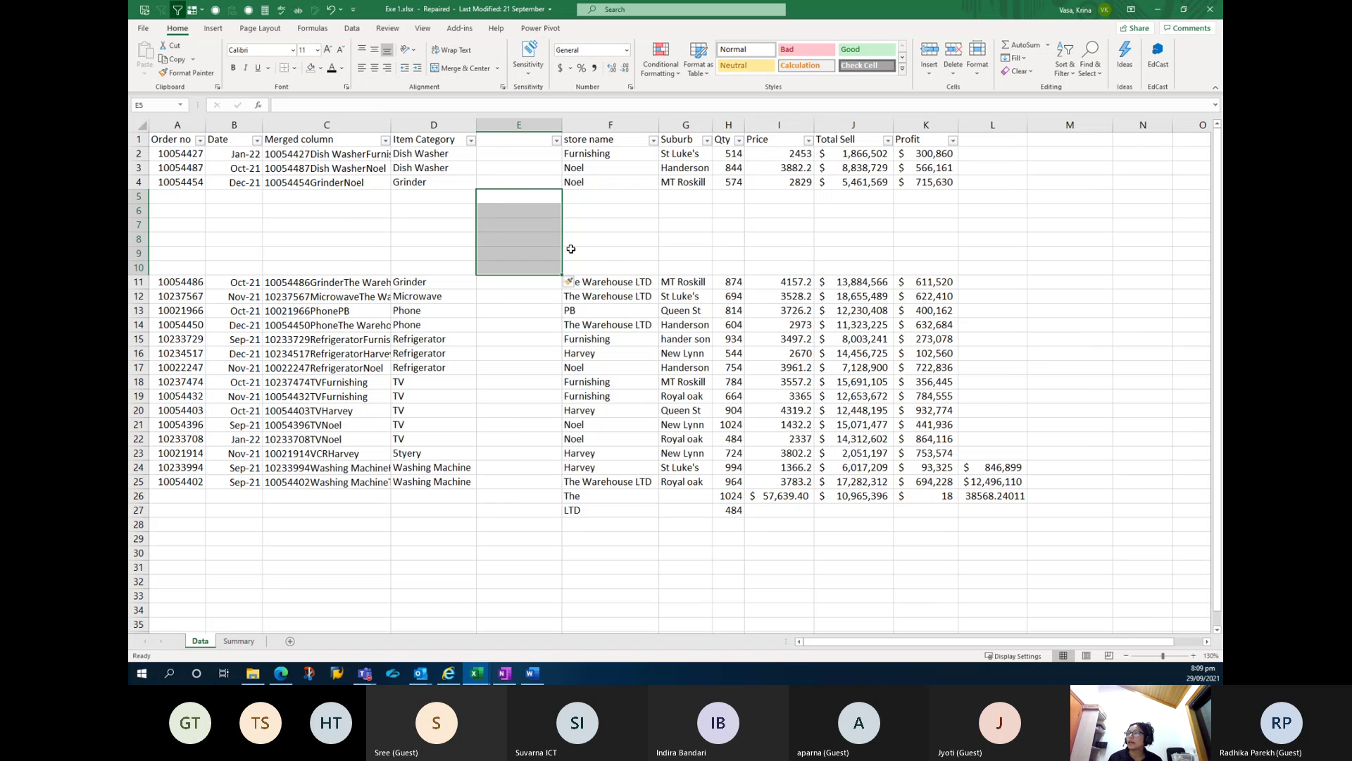
Delete the blank column E between Item Category and store name.
{"action": "right_click", "coordinate": [451, 197]}
{"action": "left_click", "coordinate": [515, 202]}
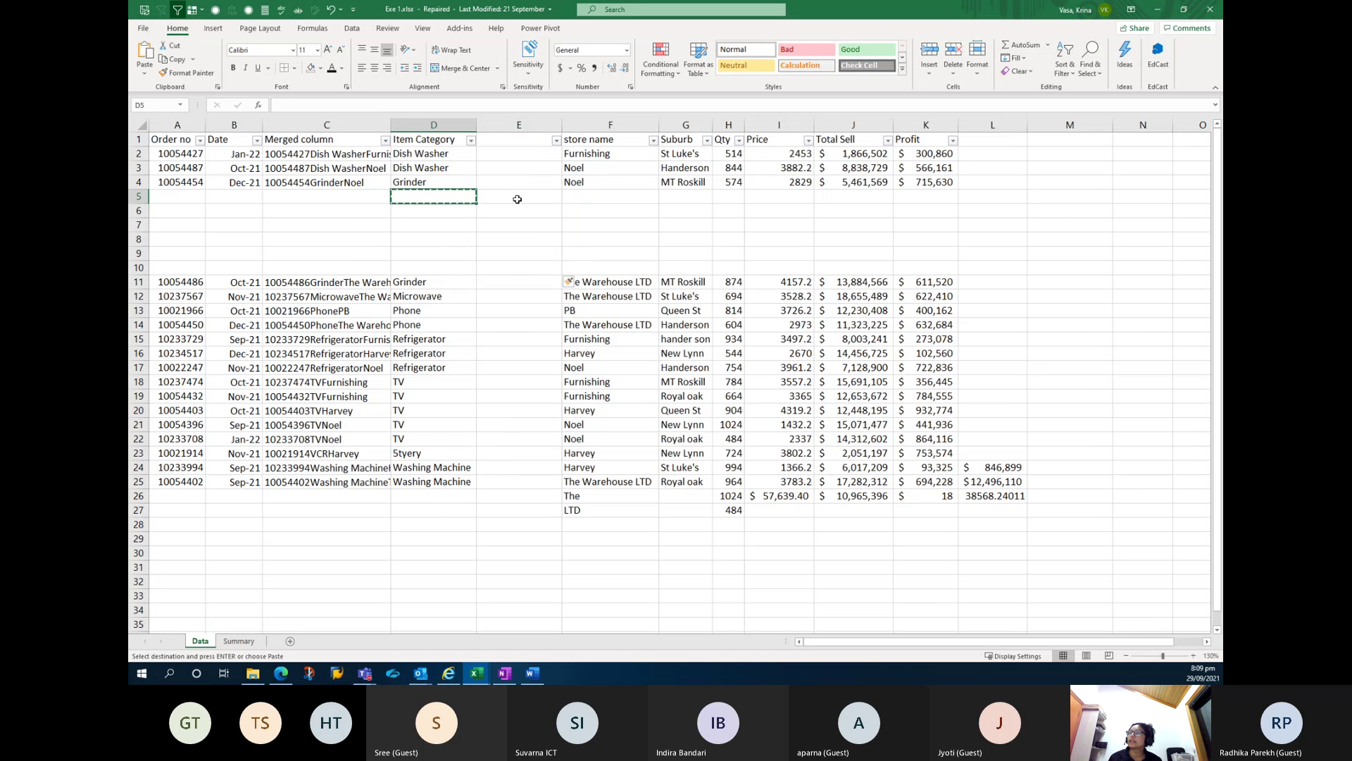
{"action": "left_click", "coordinate": [506, 127]}
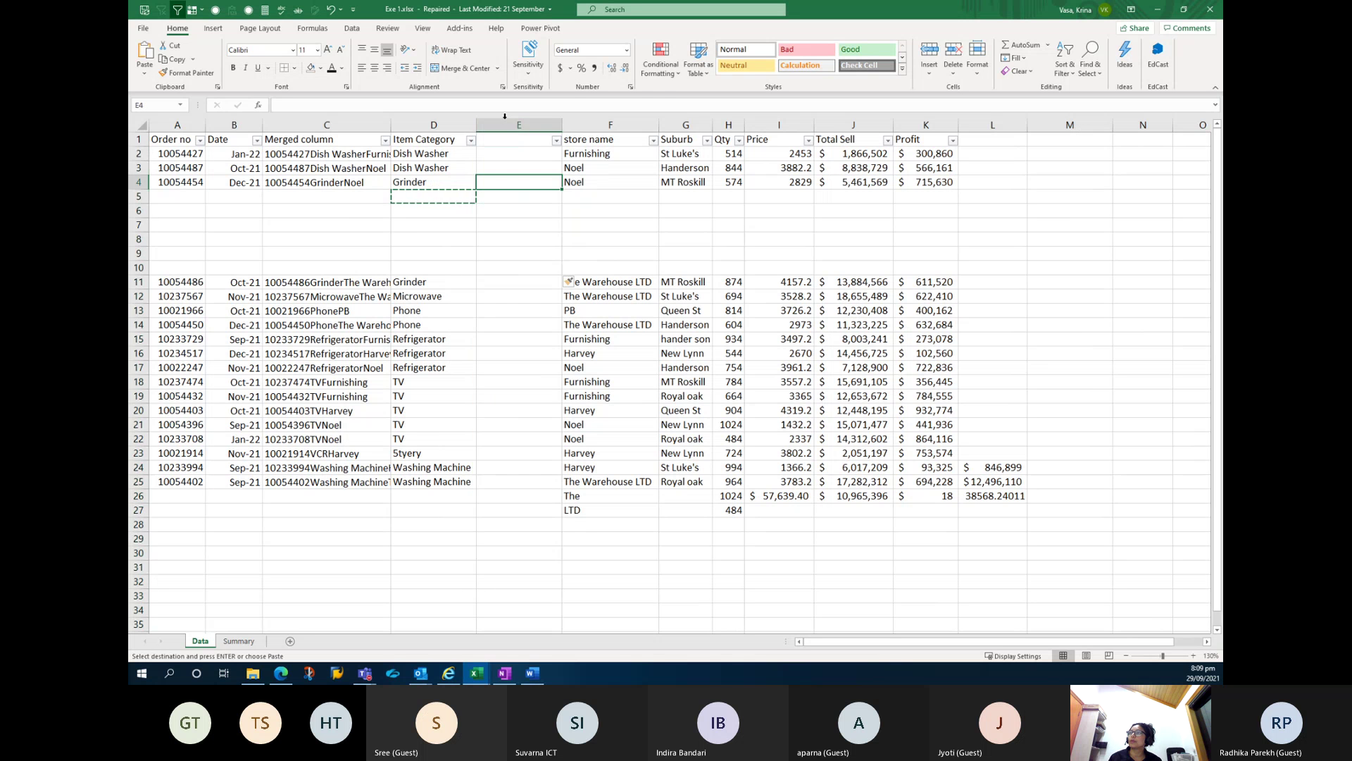
{"action": "right_click", "coordinate": [514, 127]}
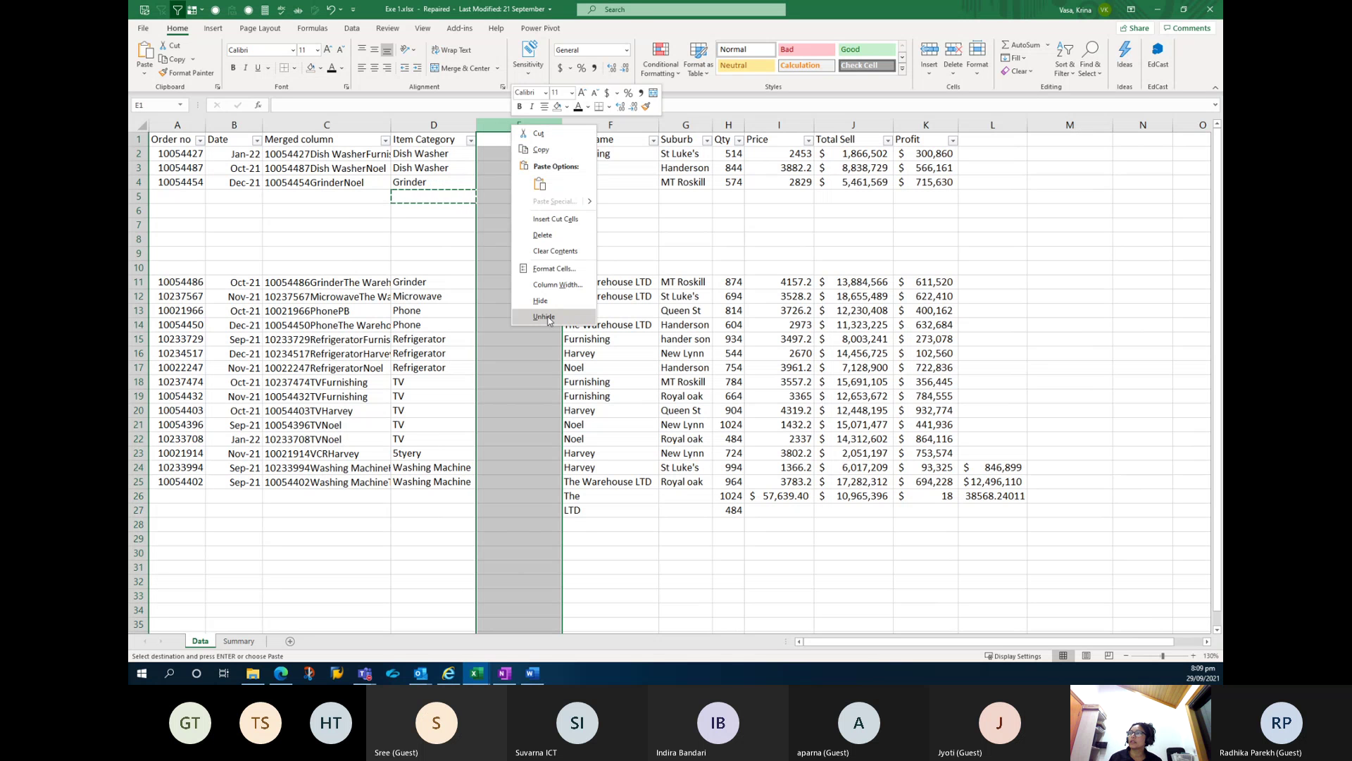
{"action": "left_click", "coordinate": [543, 235]}
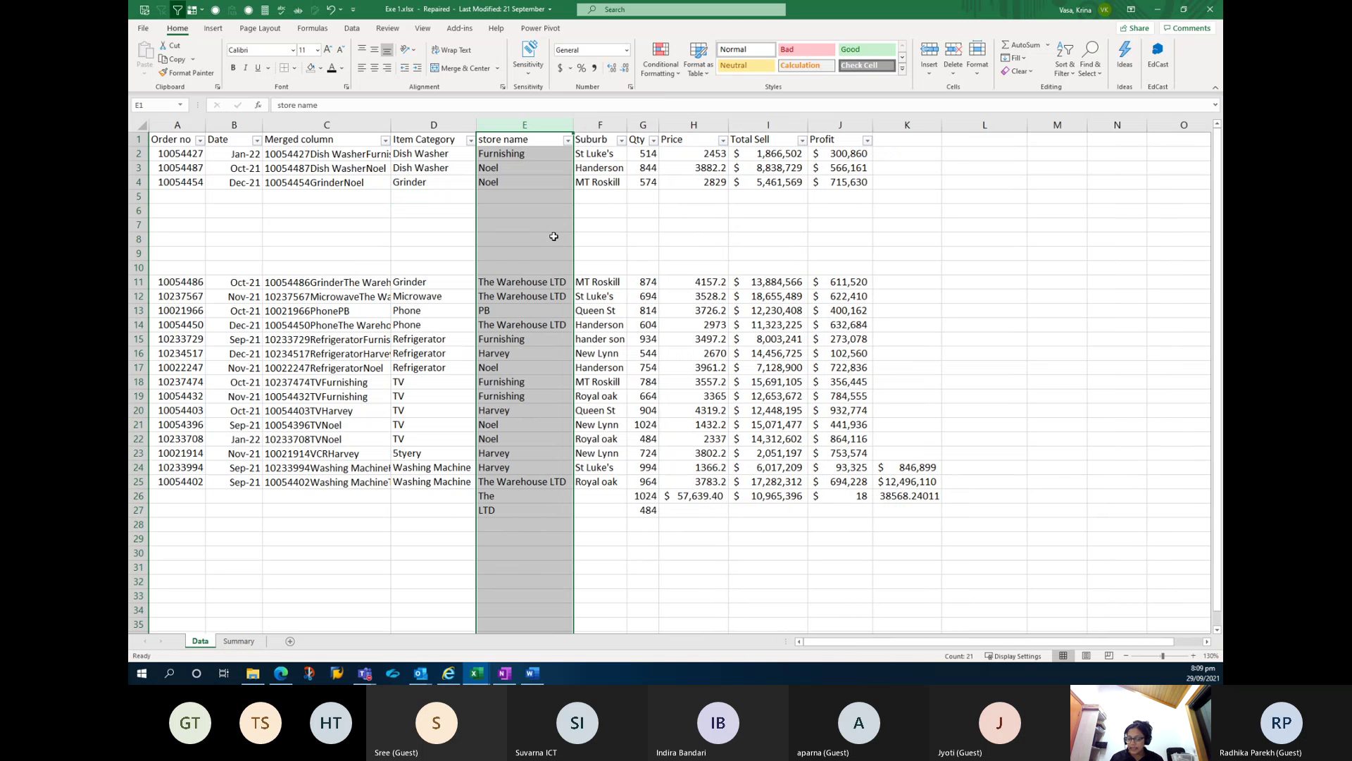
{"action": "right_click", "coordinate": [514, 248]}
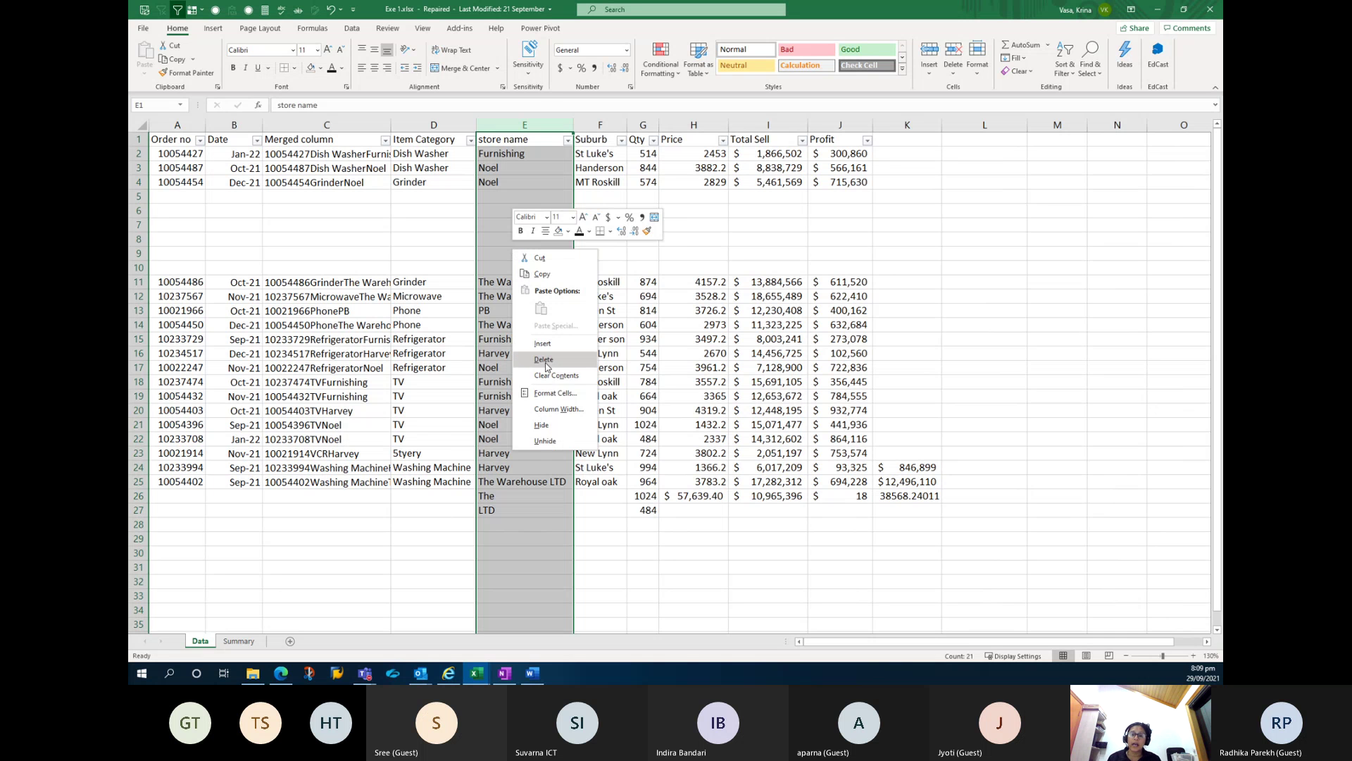
{"action": "left_click", "coordinate": [738, 298]}
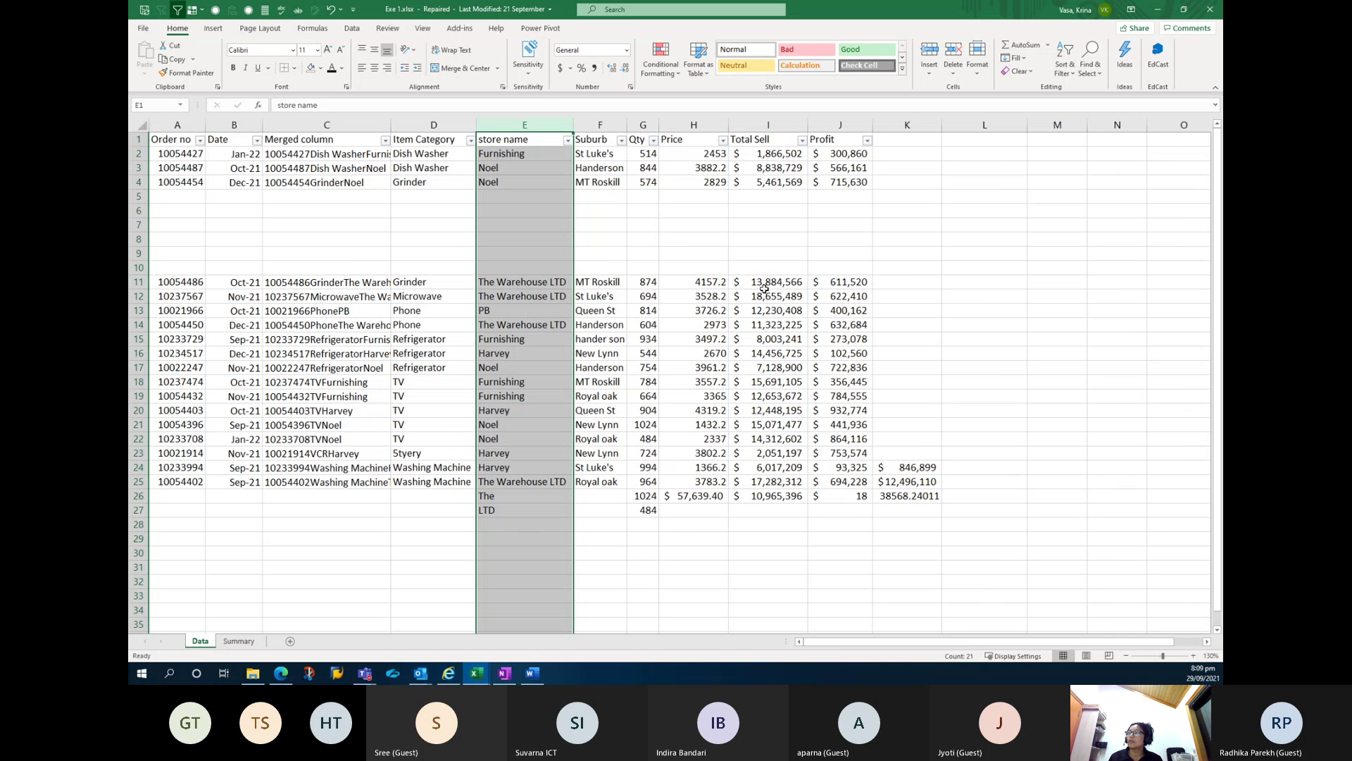
Try clearing the contents of the price cells H2:H4, and undo it.
{"action": "left_click", "coordinate": [691, 186]}
{"action": "left_click_drag", "start_coordinate": [691, 154], "coordinate": [690, 181]}
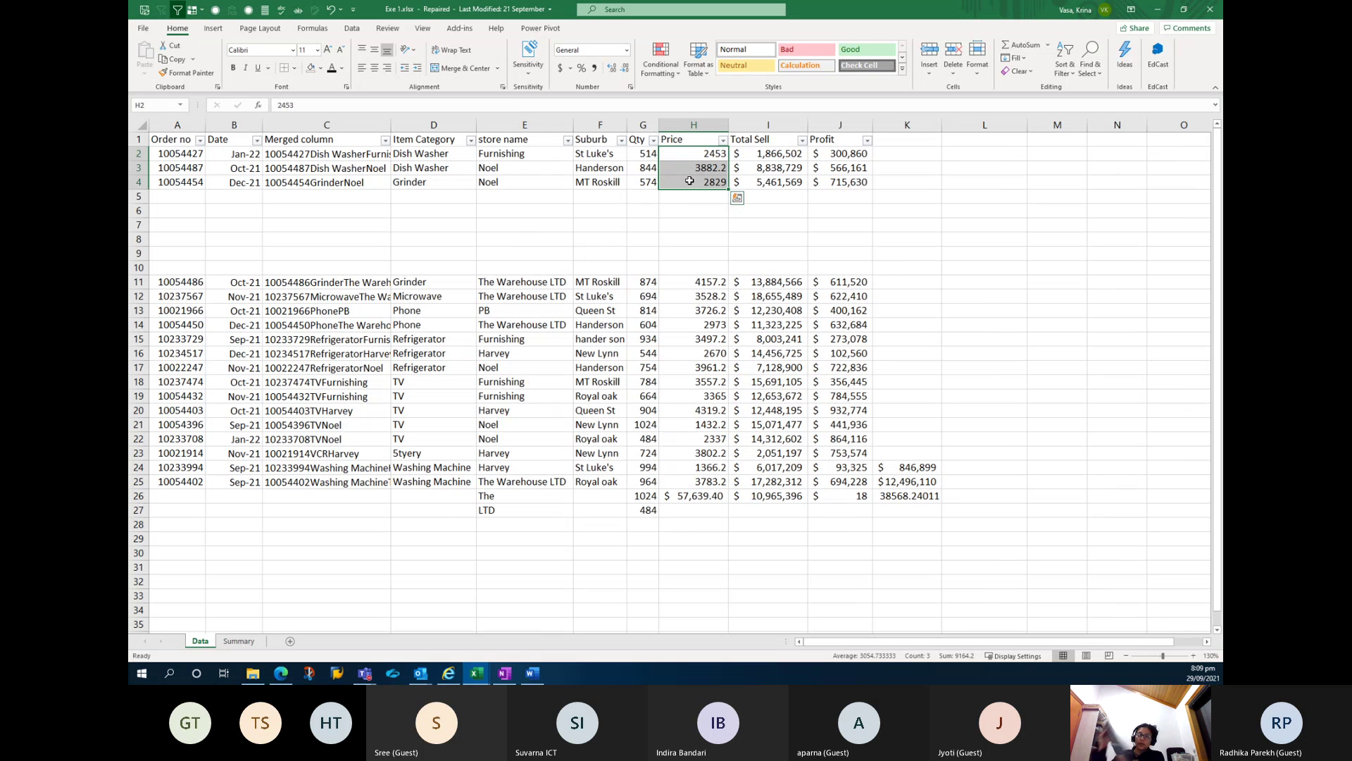
{"action": "key", "text": "ctrl+q"}
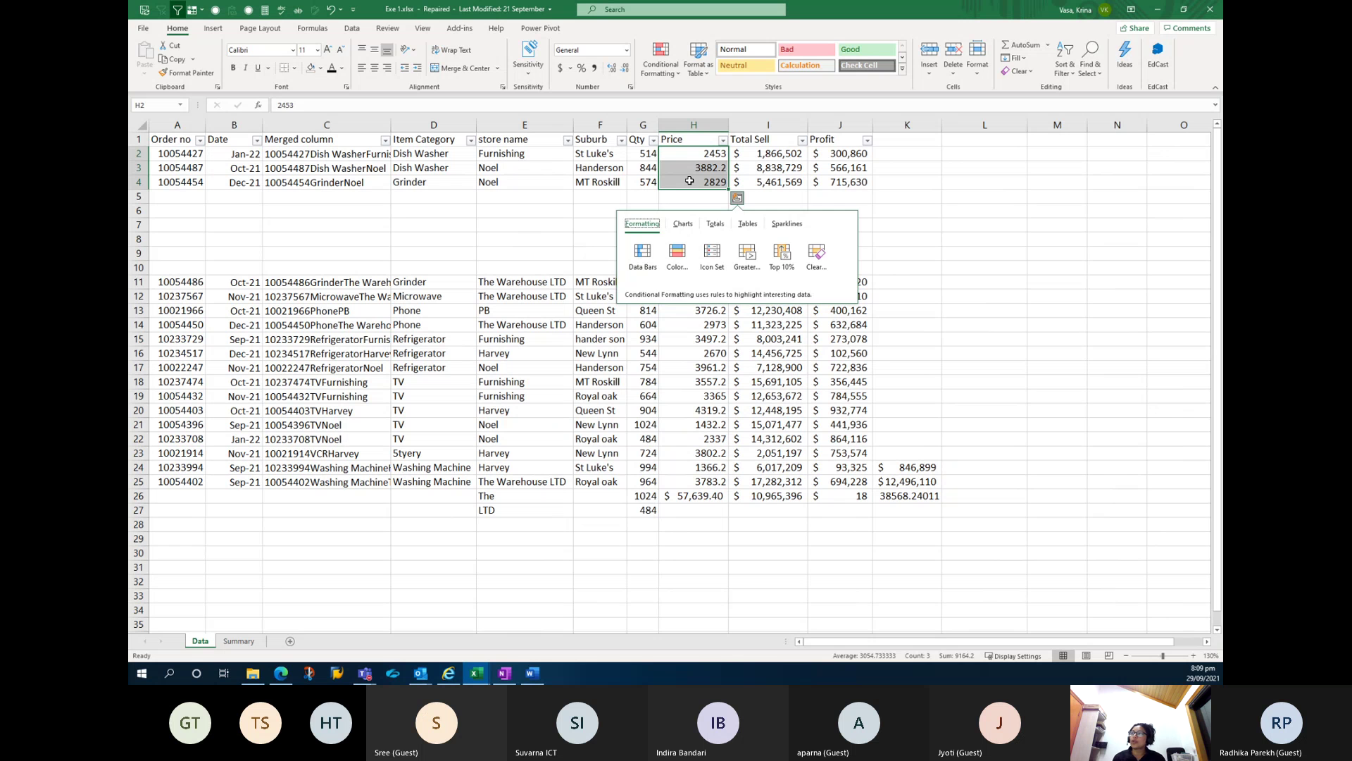
{"action": "key", "text": "Delete"}
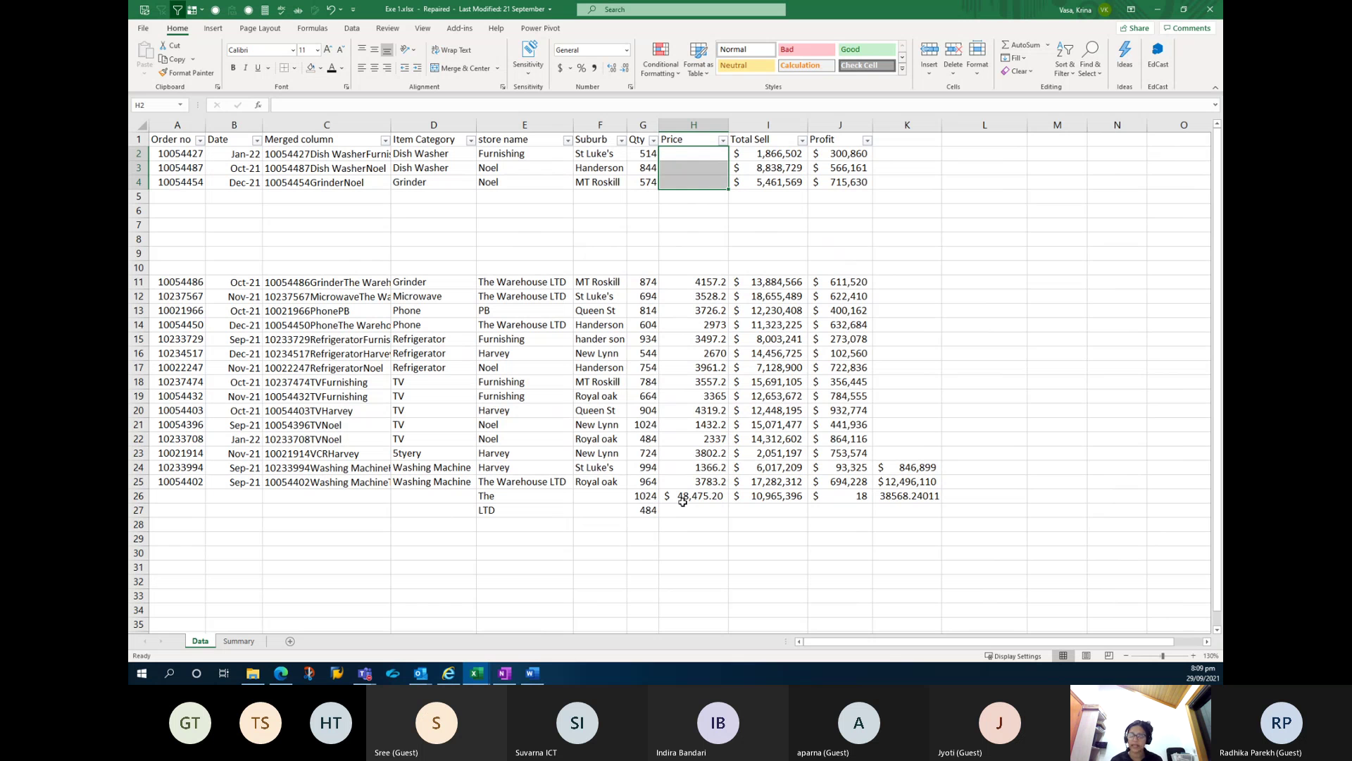
{"action": "key", "text": "ctrl+z"}
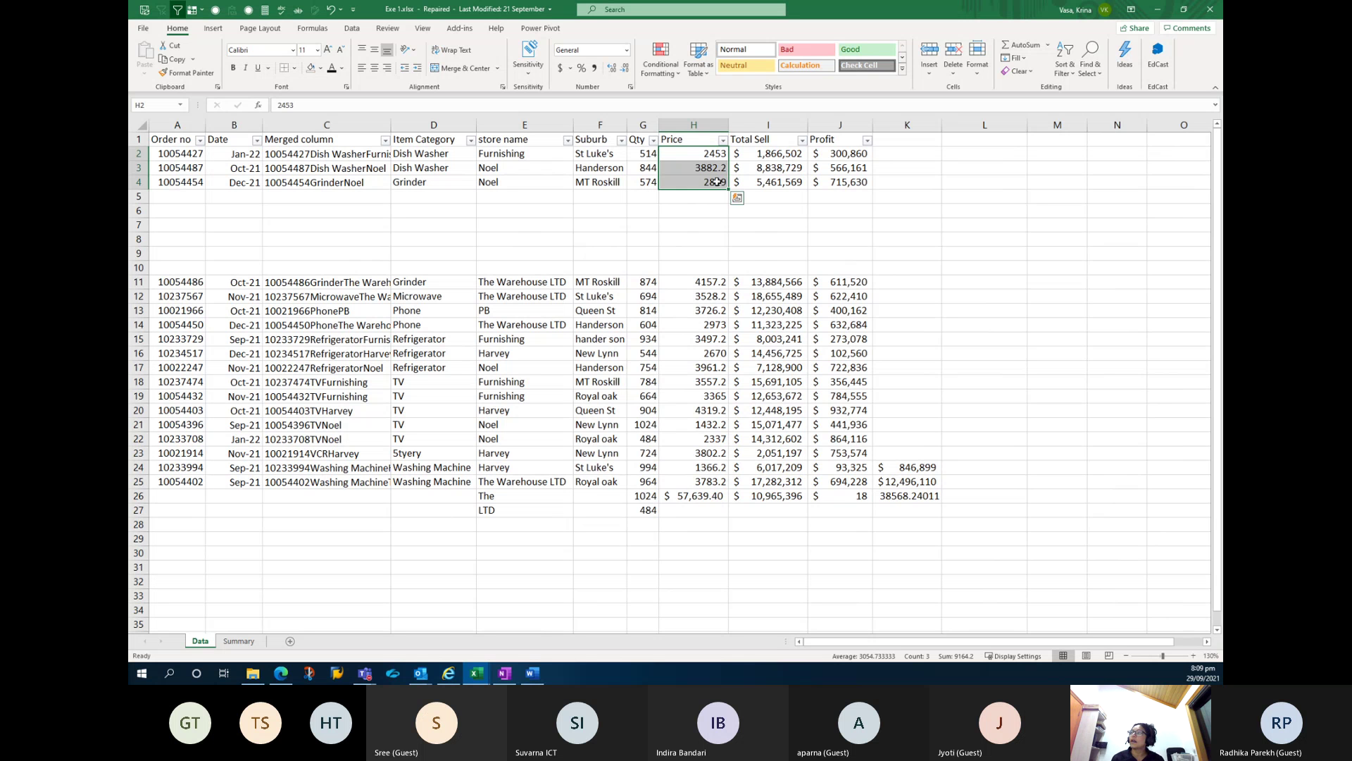
Try deleting the price cells H2:H4 with the remaining cells shifted left, and undo it.
{"action": "right_click", "coordinate": [714, 177]}
{"action": "left_click", "coordinate": [746, 303]}
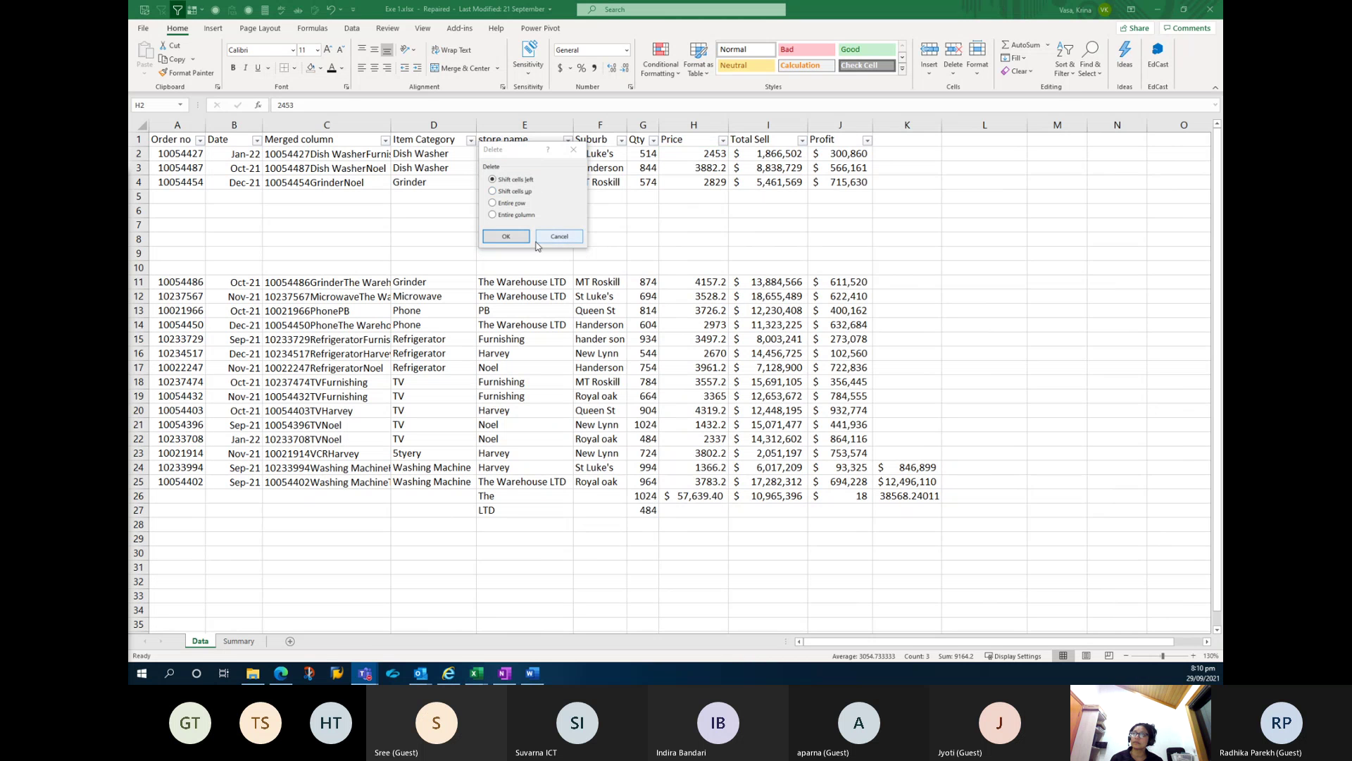
{"action": "left_click", "coordinate": [506, 236]}
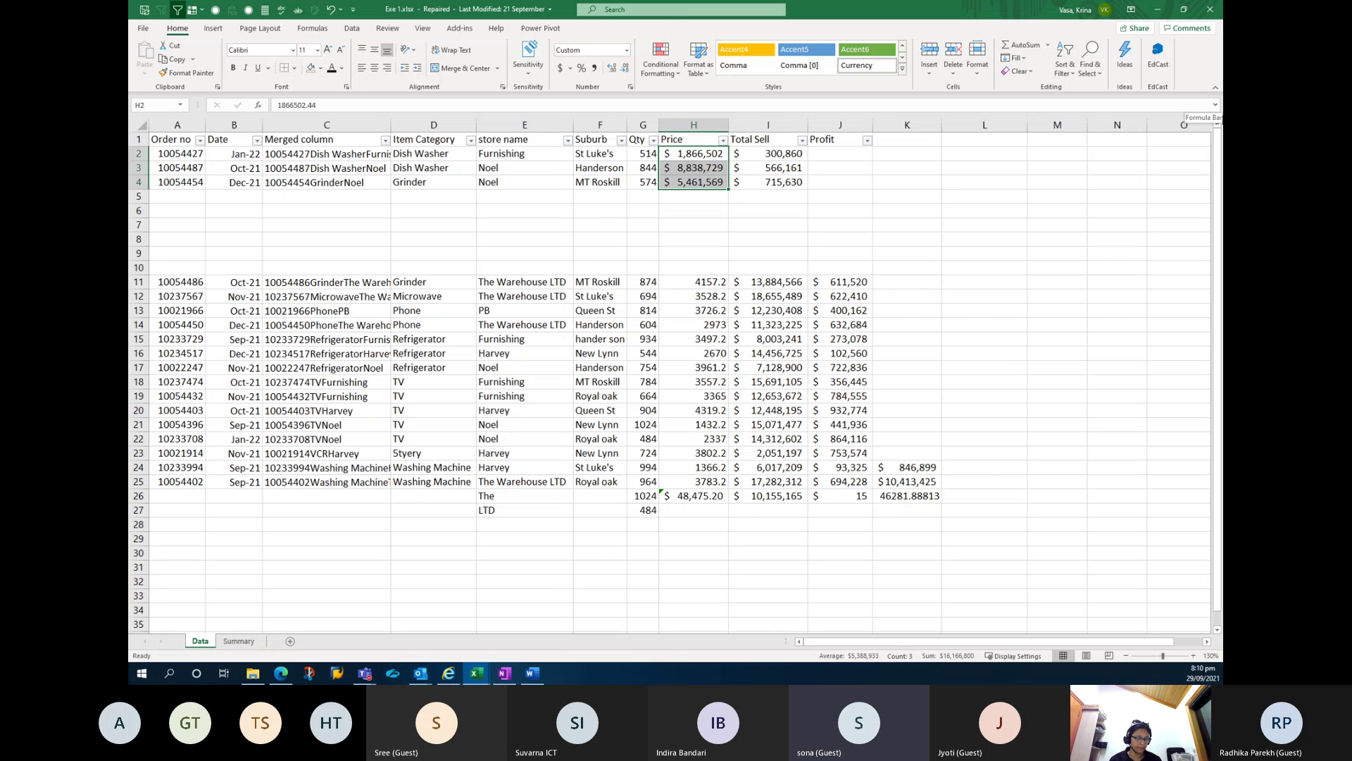
{"action": "key", "text": "ctrl+z"}
Undo the earlier column deletion, column insertion and blank row insertion.
{"action": "key", "text": "ctrl+z"}
{"action": "key", "text": "ctrl+z"}
{"action": "key", "text": "ctrl+z"}
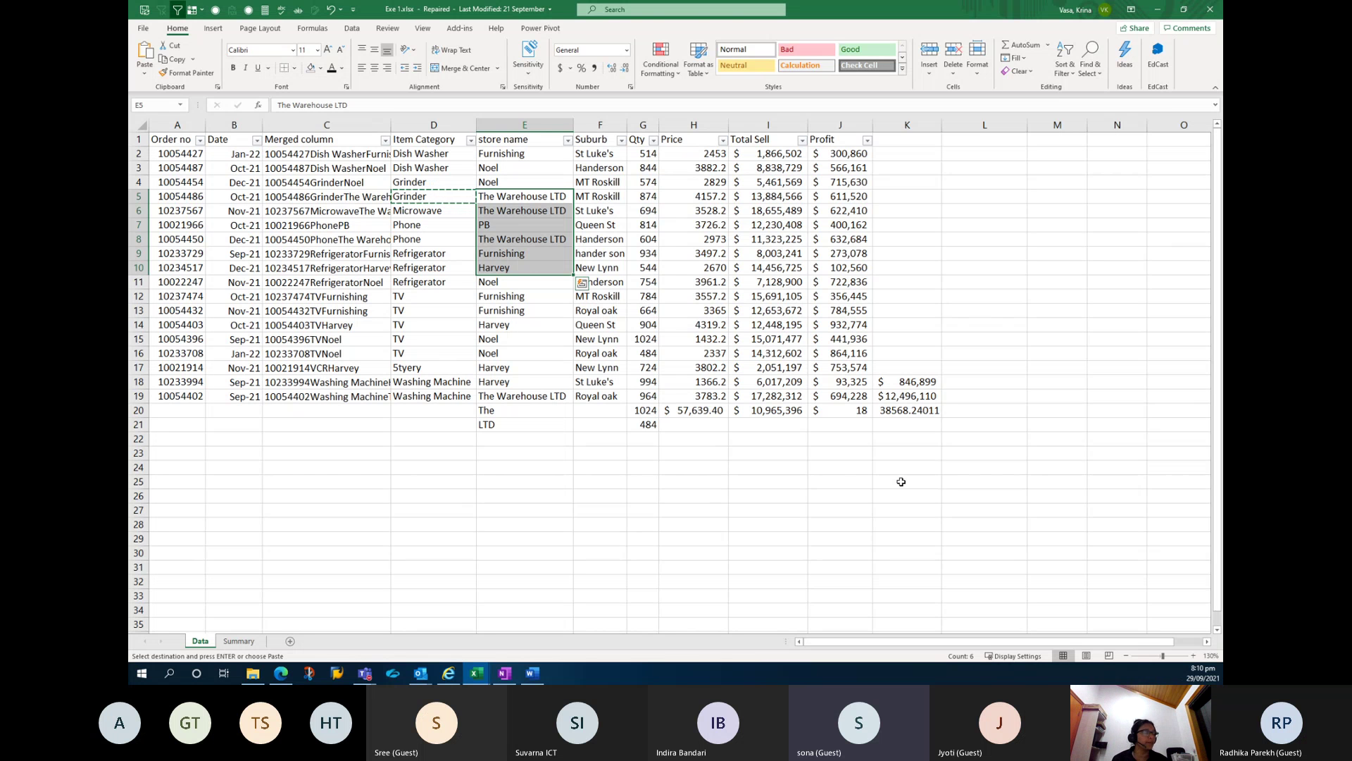
{"action": "left_click", "coordinate": [759, 271]}
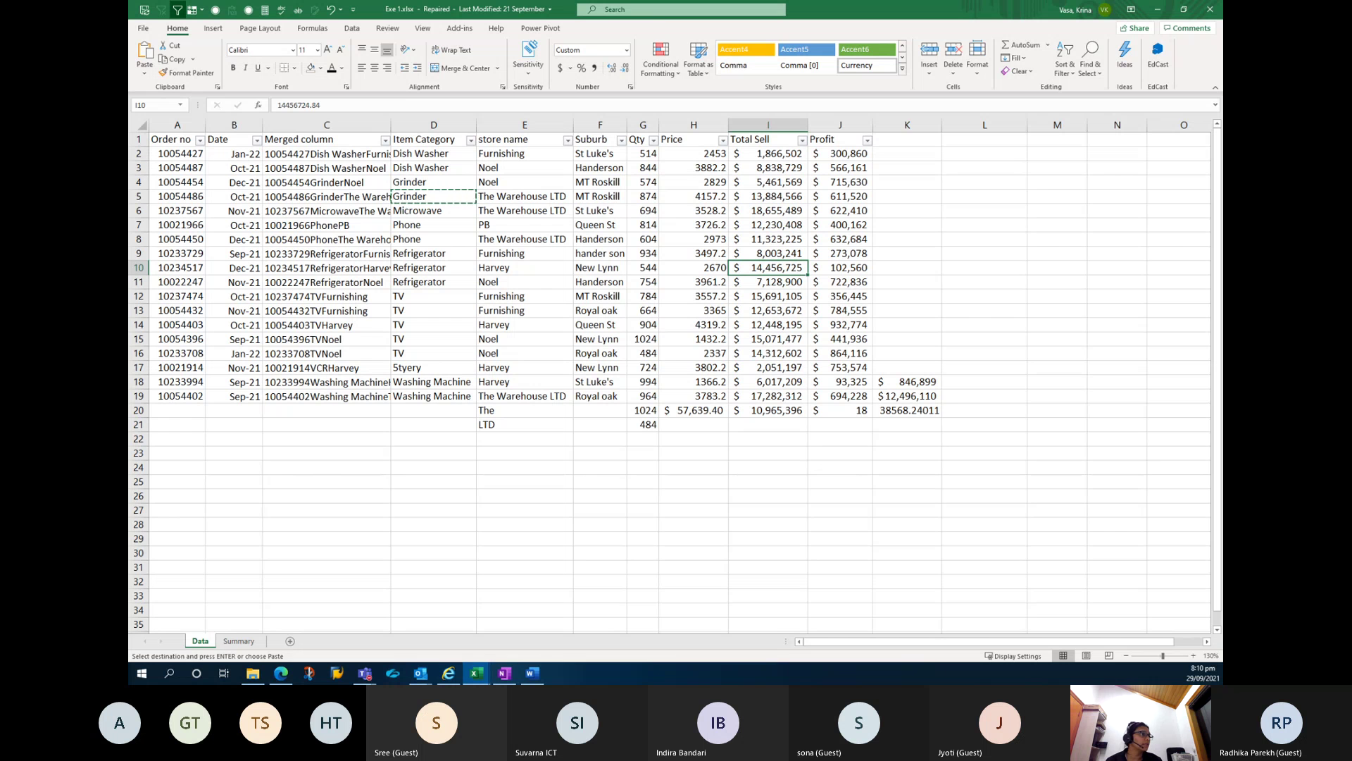
Enter 1 and 2 in C28 and C29 and fill the number series down to C44.
{"action": "left_click", "coordinate": [352, 527]}
{"action": "type", "text": "1"}
{"action": "key", "text": "Return"}
{"action": "type", "text": "2"}
{"action": "key", "text": "Return"}
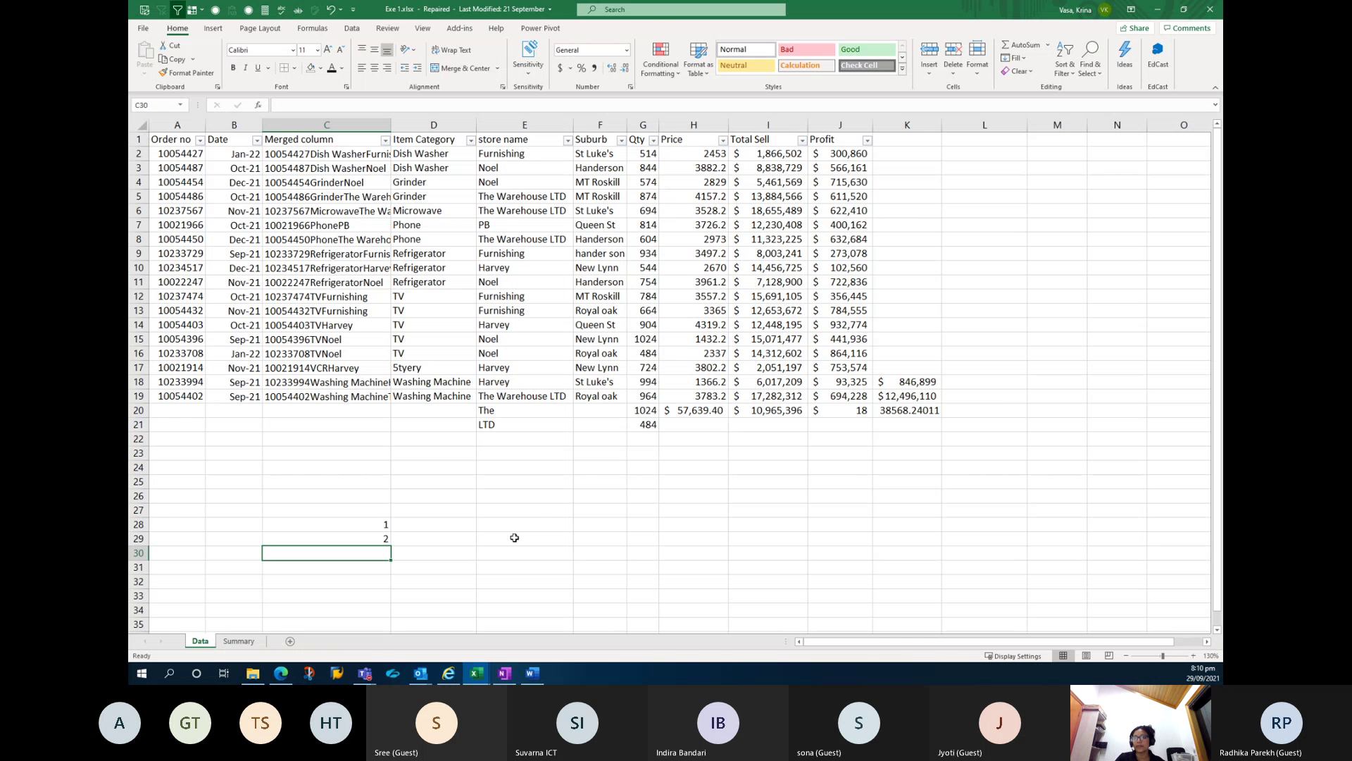
{"action": "left_click_drag", "start_coordinate": [349, 524], "coordinate": [381, 620]}
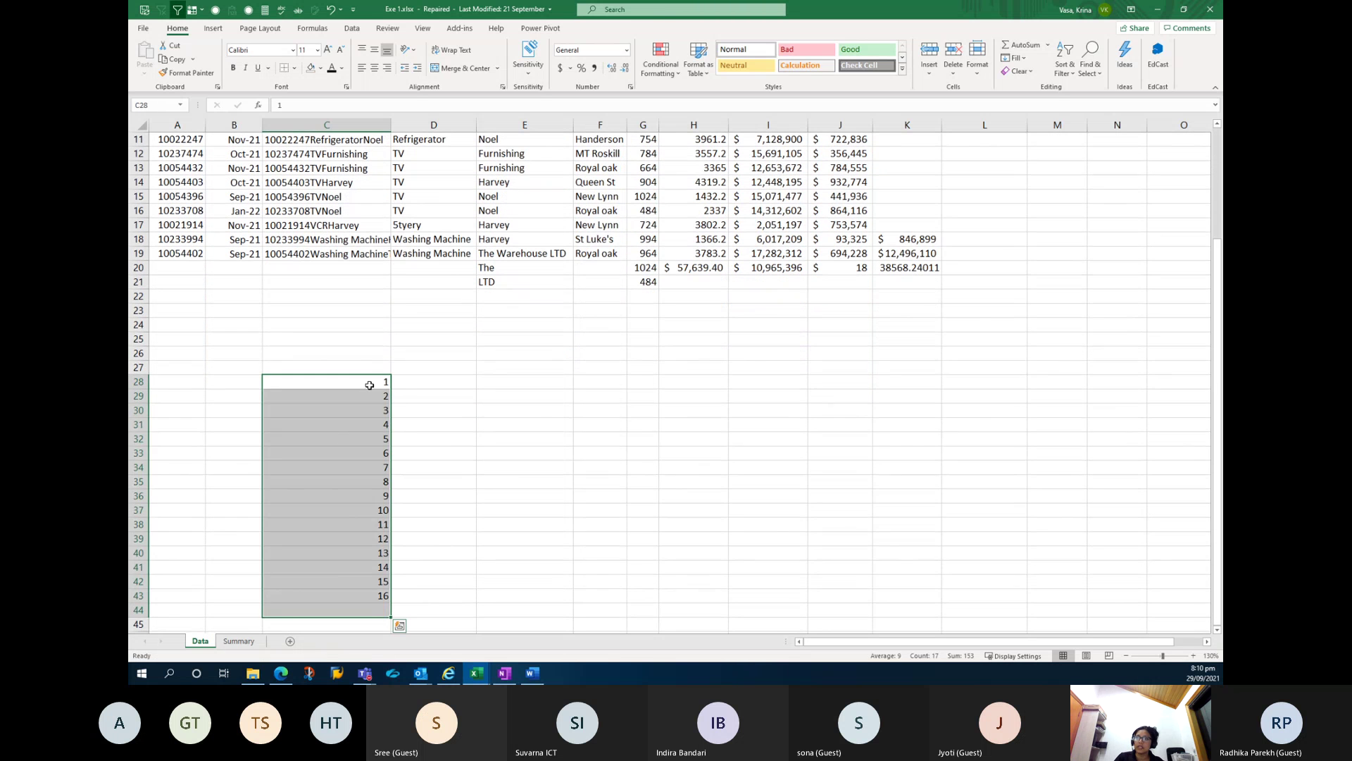
Enter mon and tue in D28 and D29 and fill the weekday series down to D42.
{"action": "left_click", "coordinate": [432, 385]}
{"action": "type", "text": "mo"}
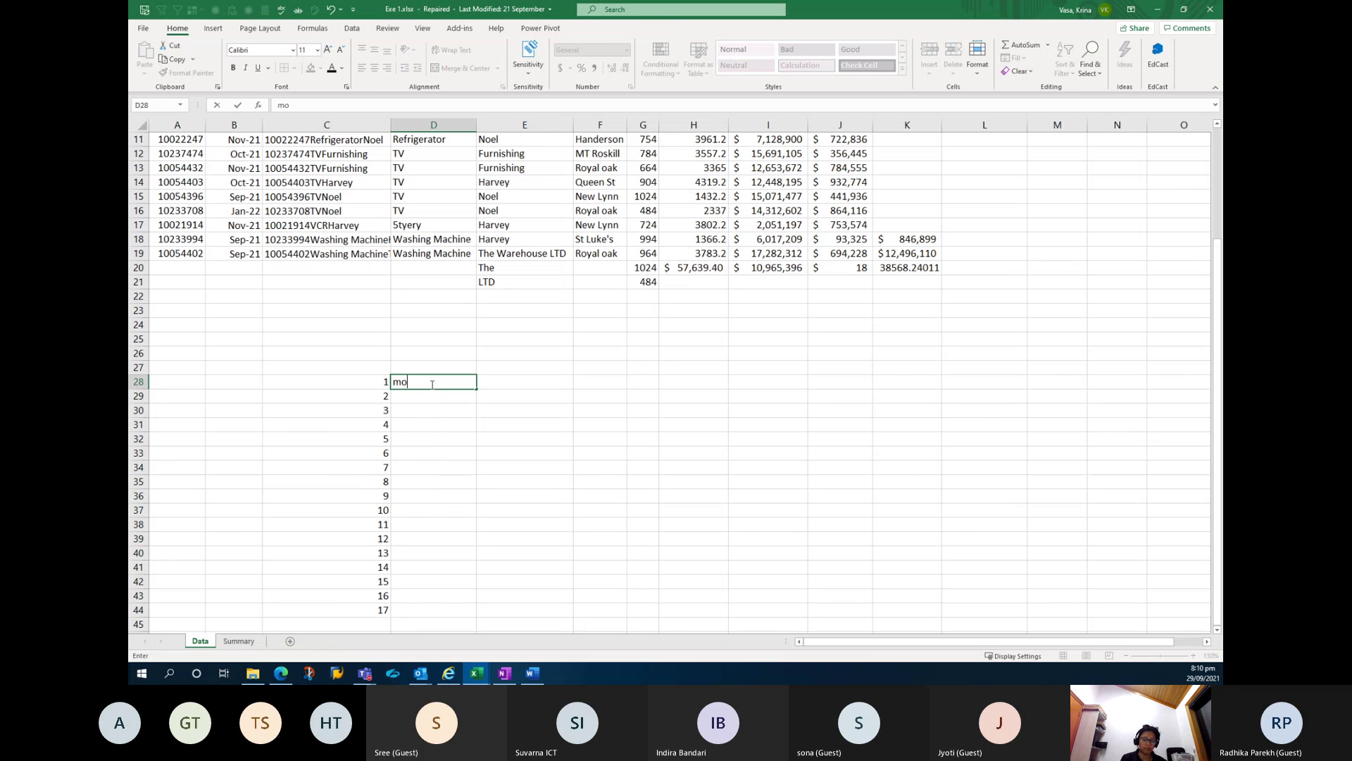
{"action": "type", "text": "n"}
{"action": "key", "text": "Return"}
{"action": "type", "text": "tue"}
{"action": "key", "text": "Return"}
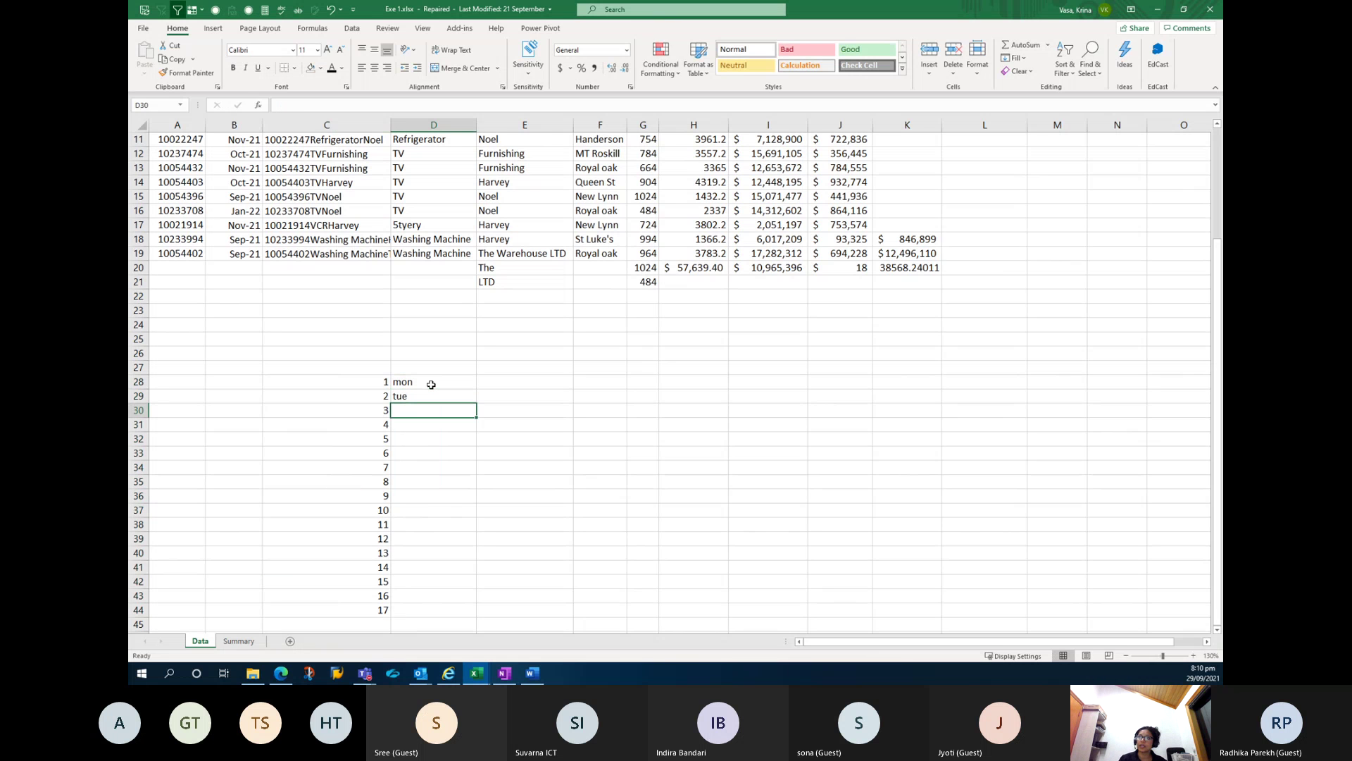
{"action": "left_click_drag", "start_coordinate": [431, 384], "coordinate": [478, 588]}
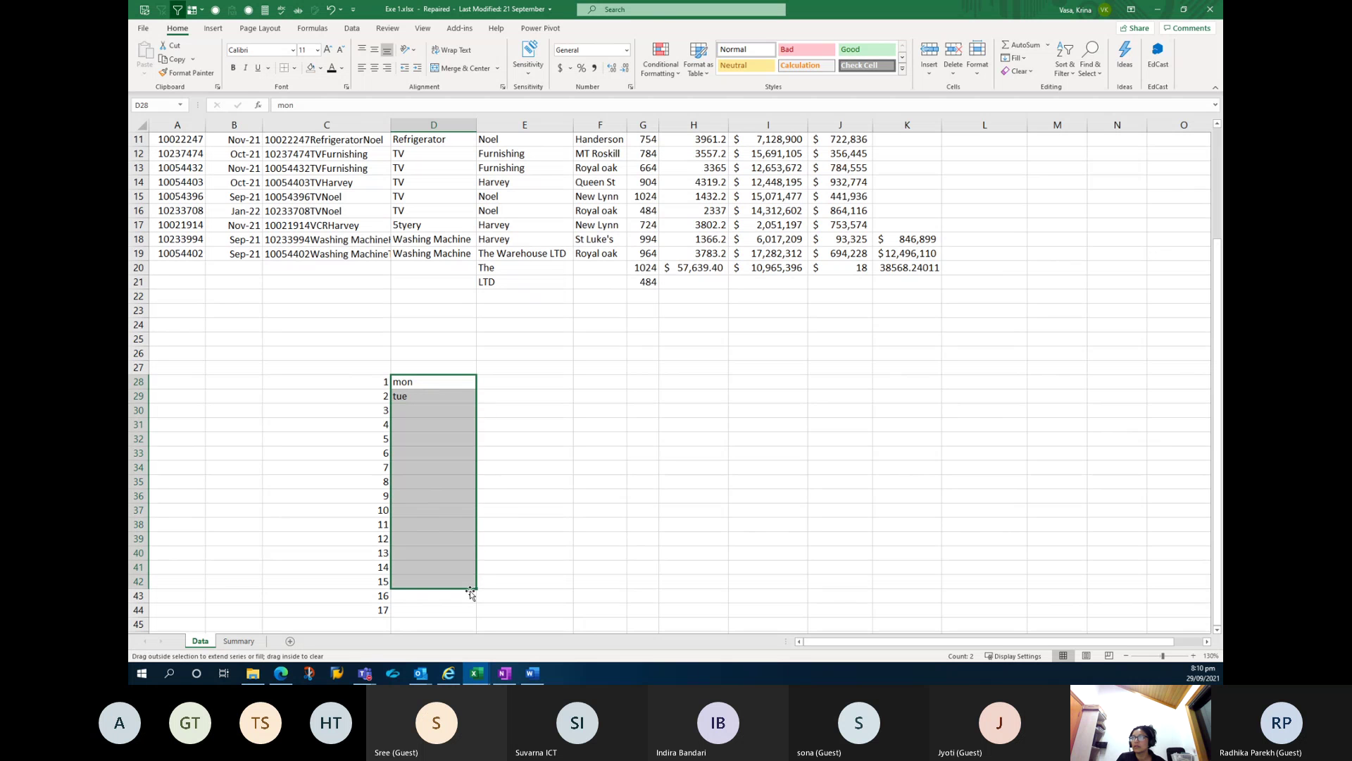
Enter Monday in E28, begin the second day name in E29 with Tu, and accept the suggested Flash Fill entries down to E42.
{"action": "left_click", "coordinate": [530, 384]}
{"action": "type", "text": "Mond"}
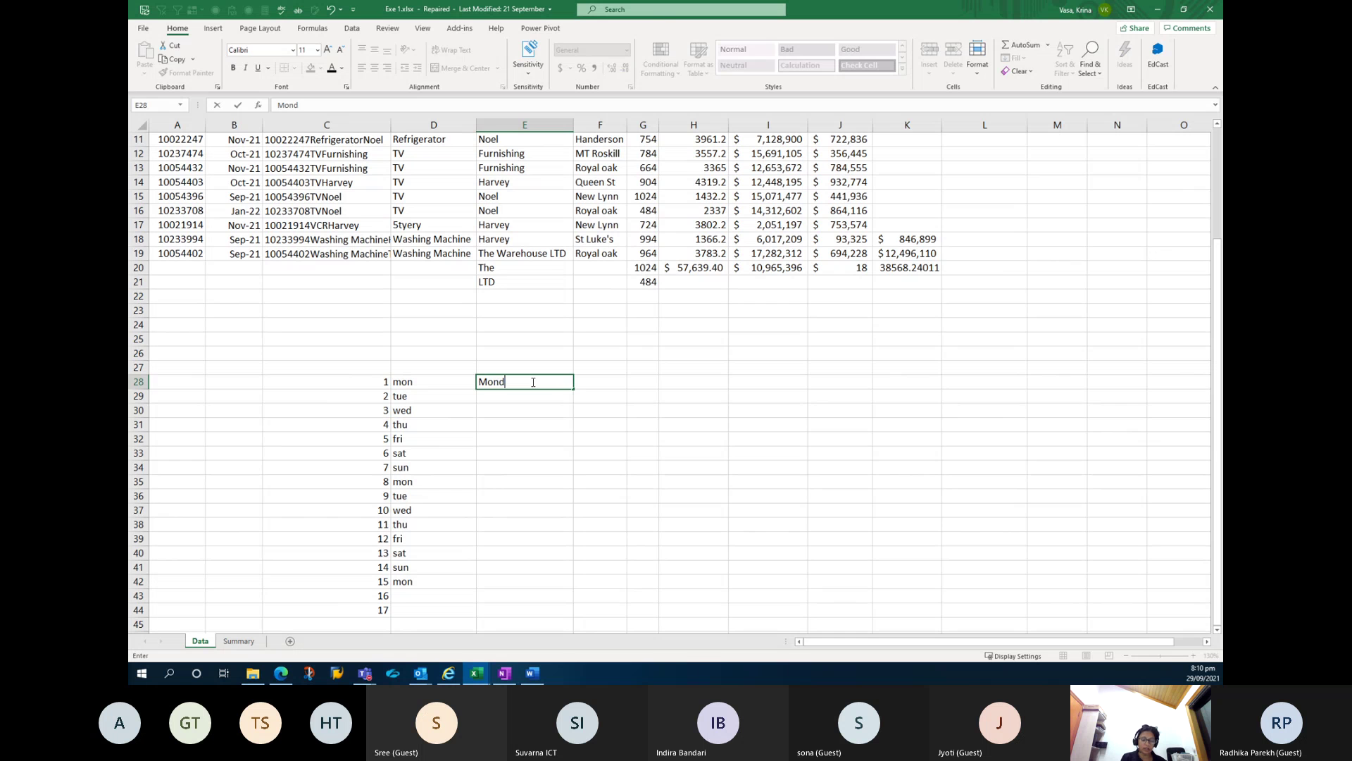
{"action": "type", "text": "ay"}
{"action": "key", "text": "Return"}
{"action": "type", "text": "Tu"}
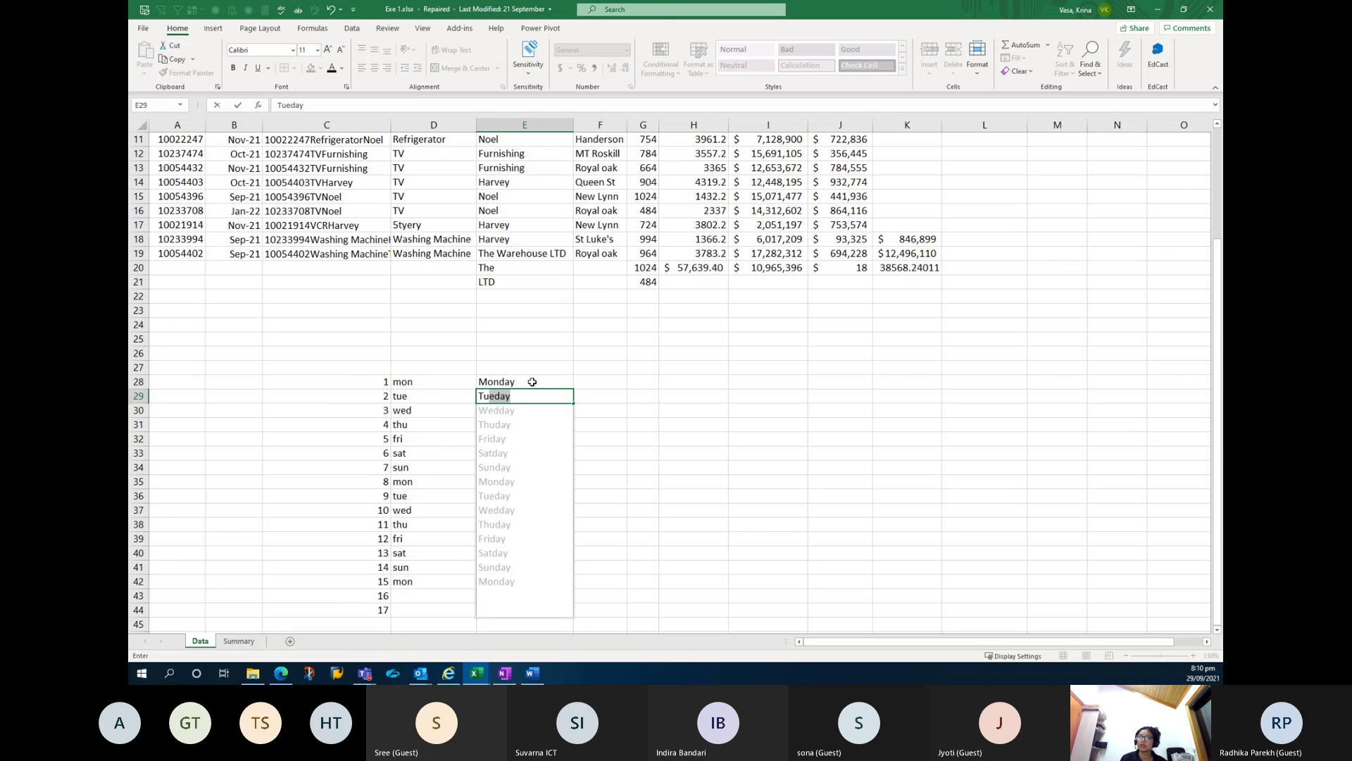
{"action": "key", "text": "Return"}
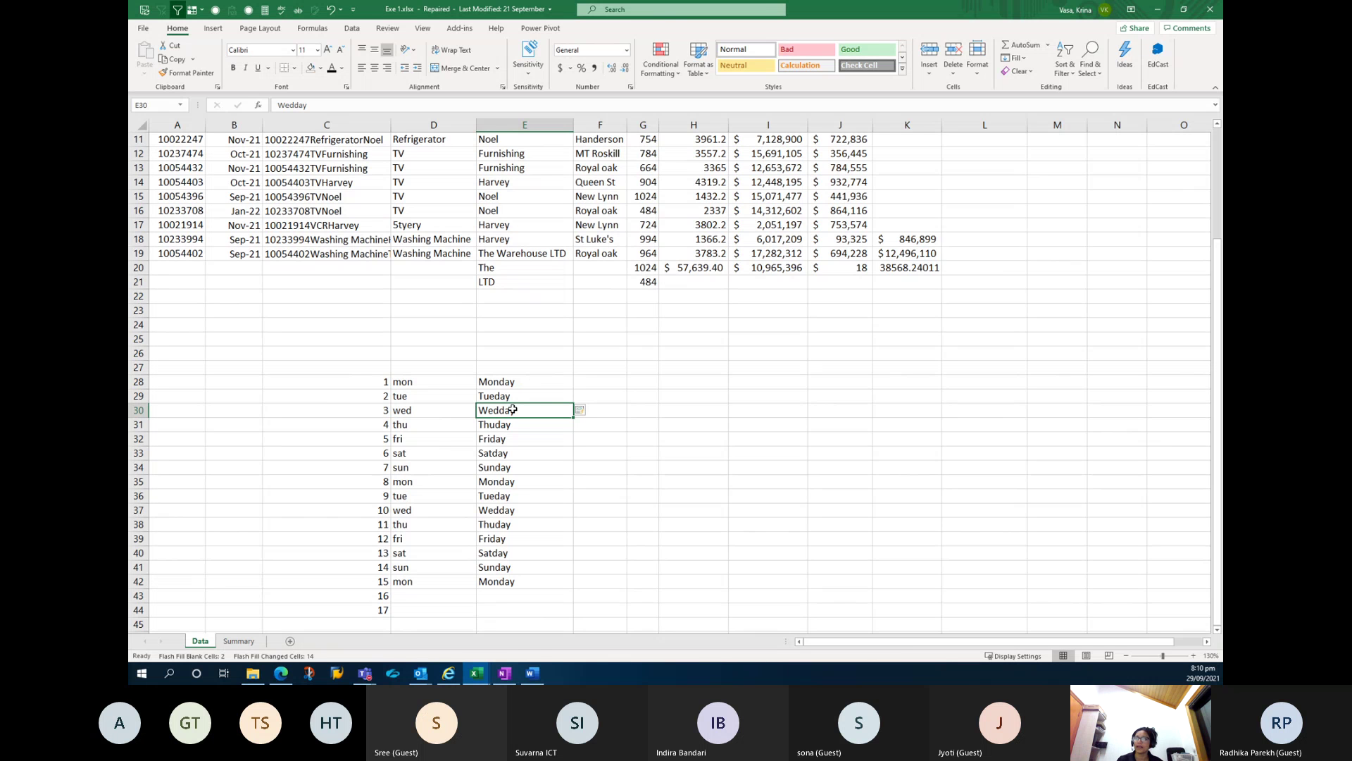
{"action": "left_click", "coordinate": [522, 509]}
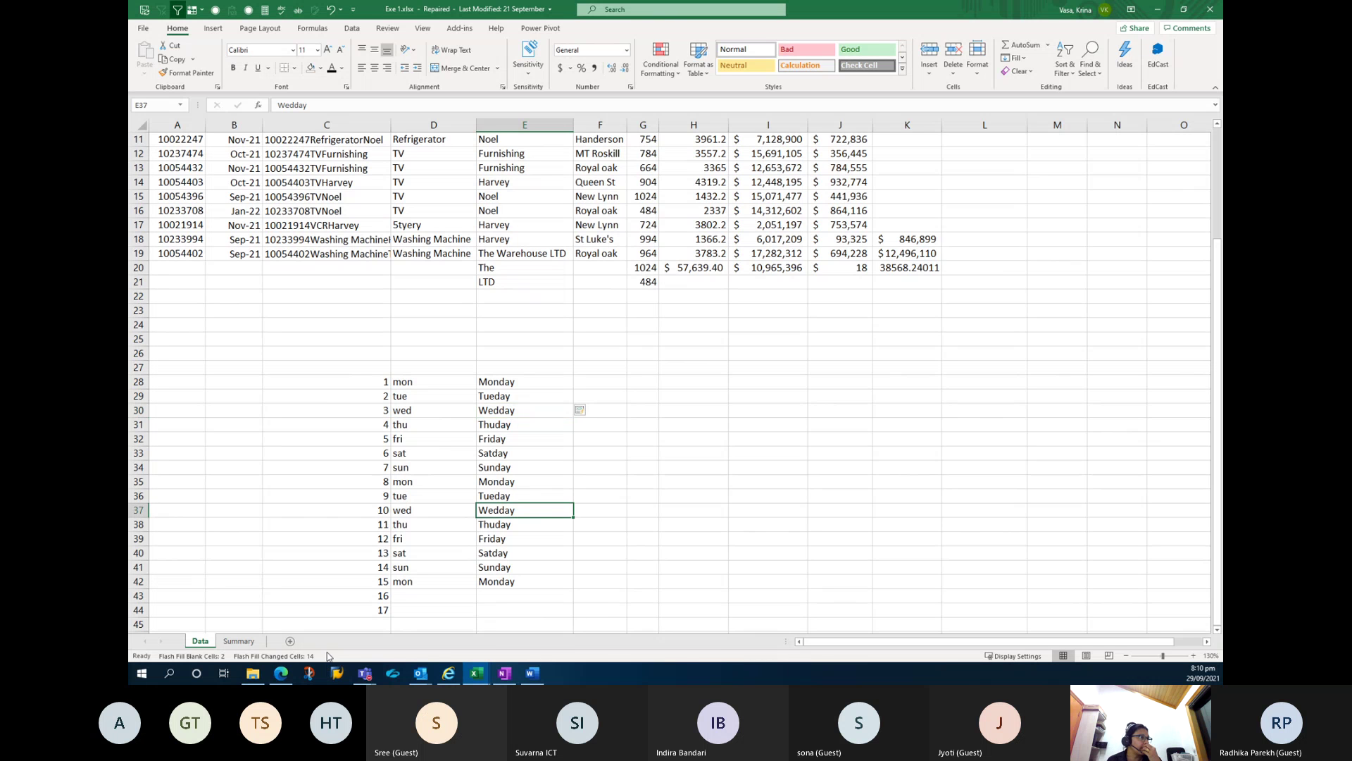
Enter Jan and Feb in F28 and F29 and fill the month series down to F44.
{"action": "left_click", "coordinate": [609, 384]}
{"action": "type", "text": "Jan"}
{"action": "key", "text": "Return"}
{"action": "type", "text": "f"}
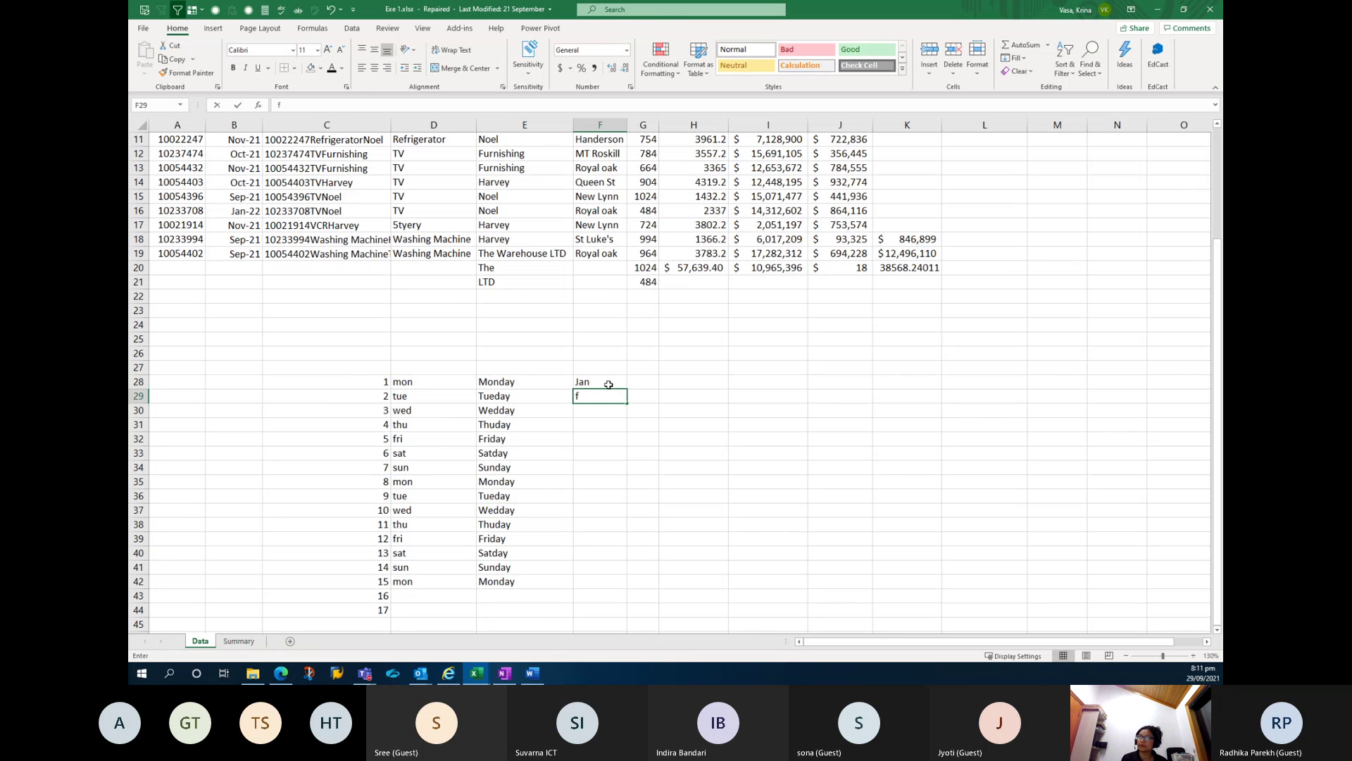
{"action": "type", "text": "ef"}
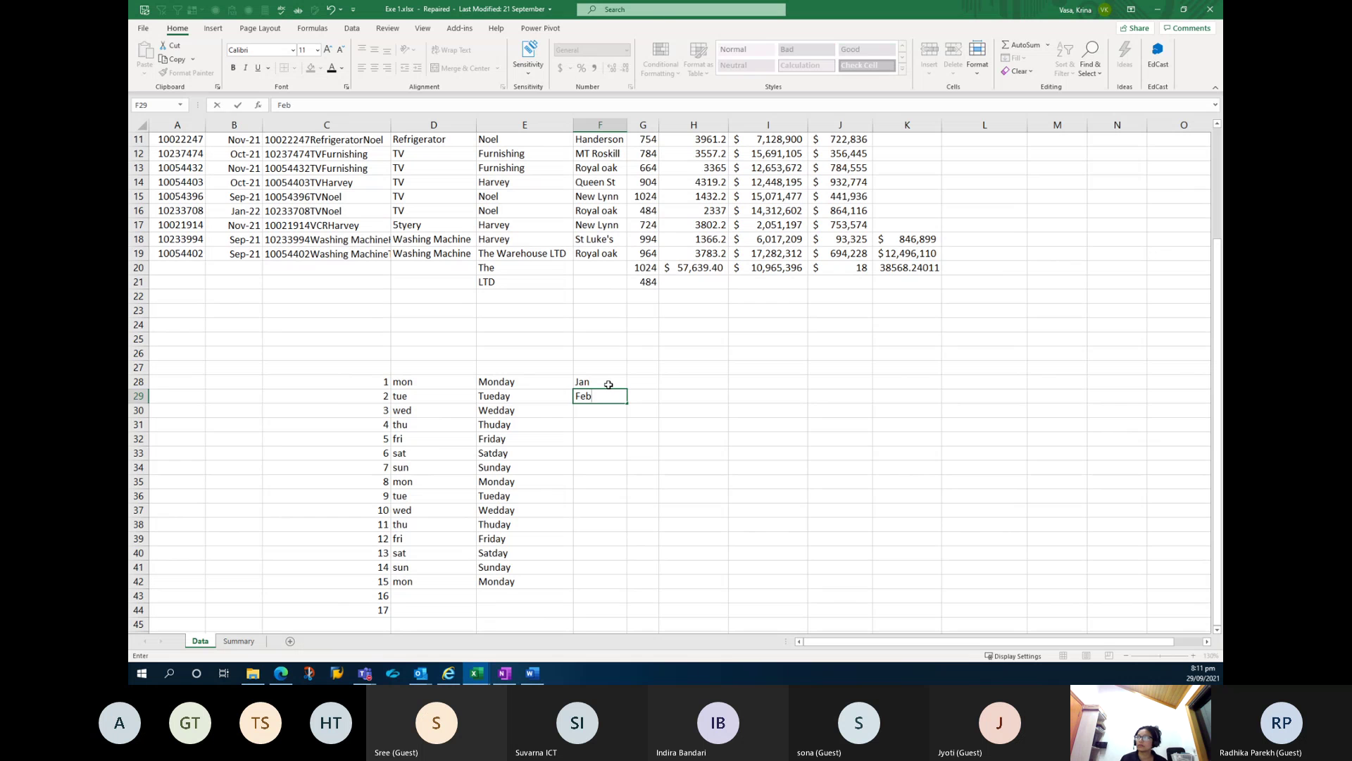
{"action": "left_click_drag", "start_coordinate": [609, 385], "coordinate": [626, 617]}
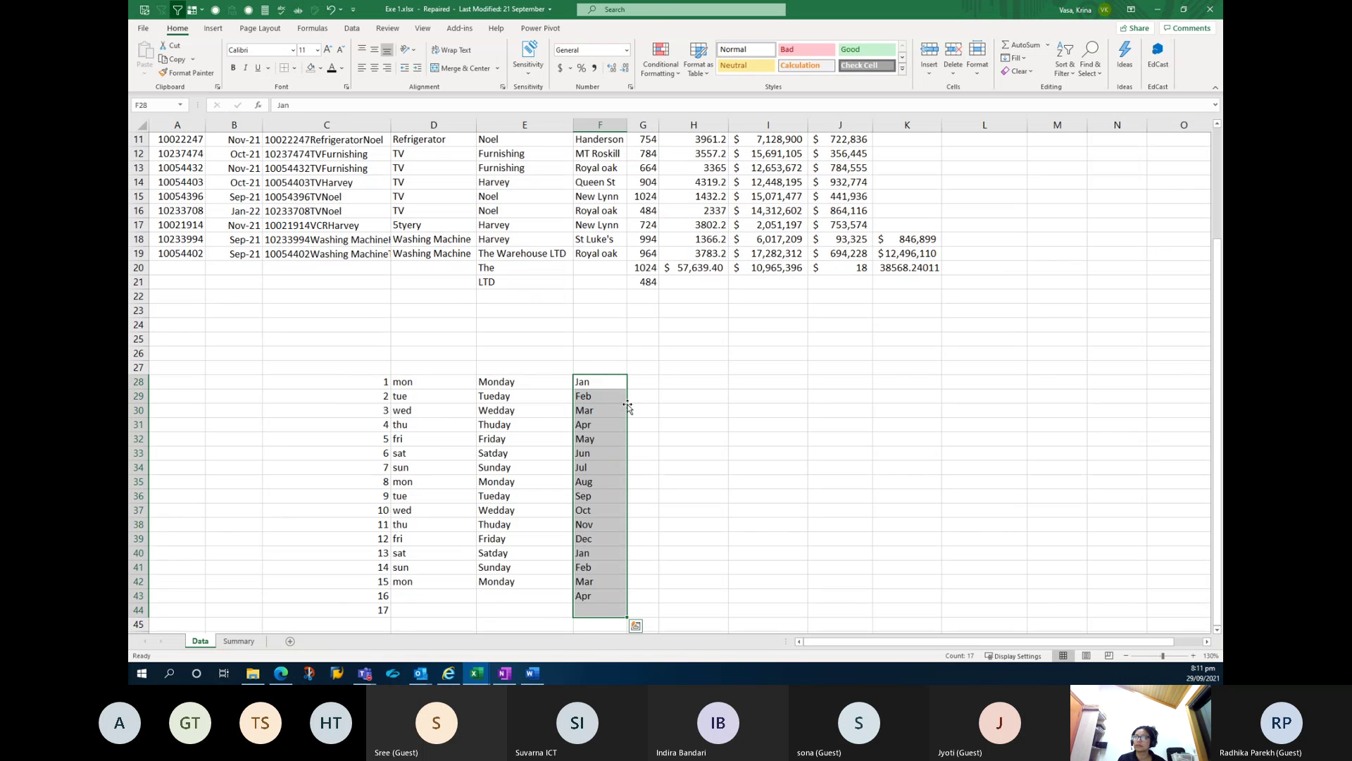
Enter 501 and 601 in H28 and H29 and fill the series in steps of 100 down to H38.
{"action": "left_click", "coordinate": [674, 381]}
{"action": "type", "text": "501"}
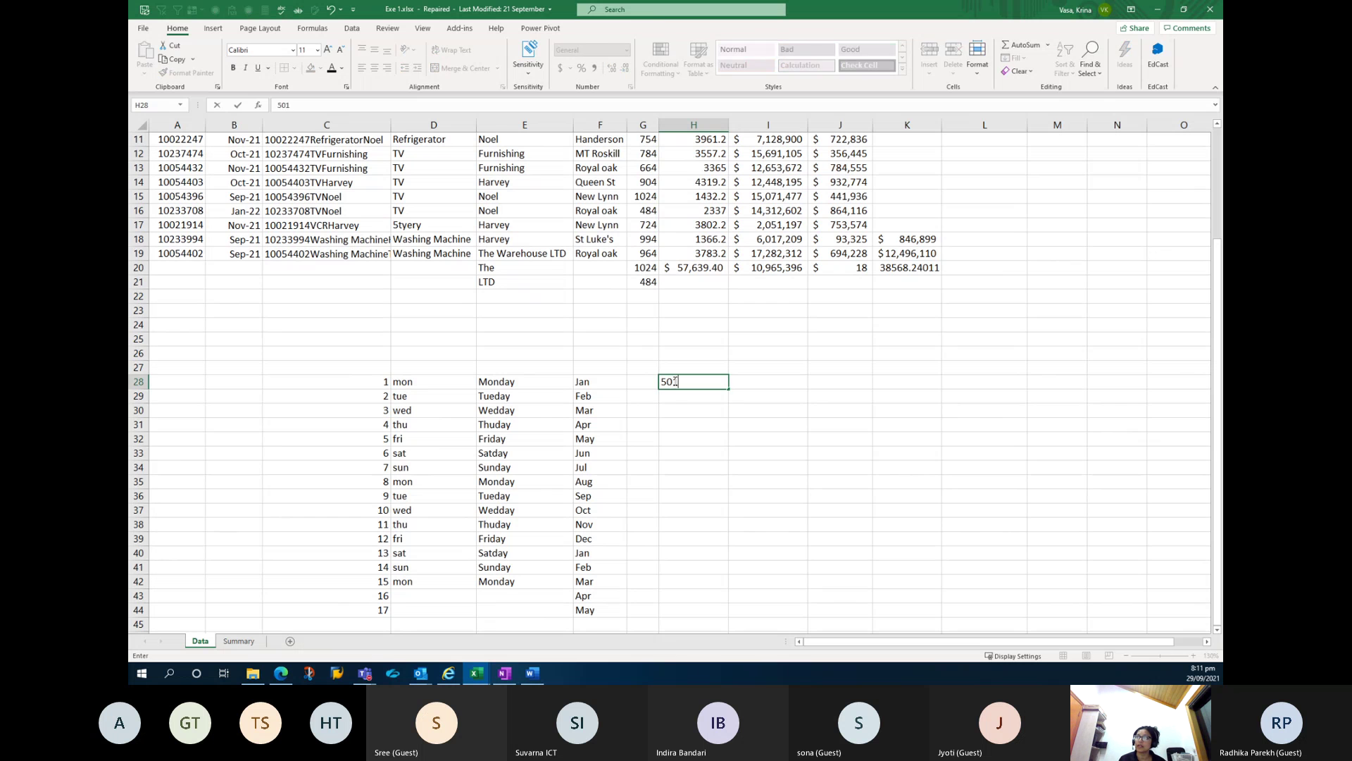
{"action": "key", "text": "Return"}
{"action": "type", "text": "601"}
{"action": "key", "text": "Return"}
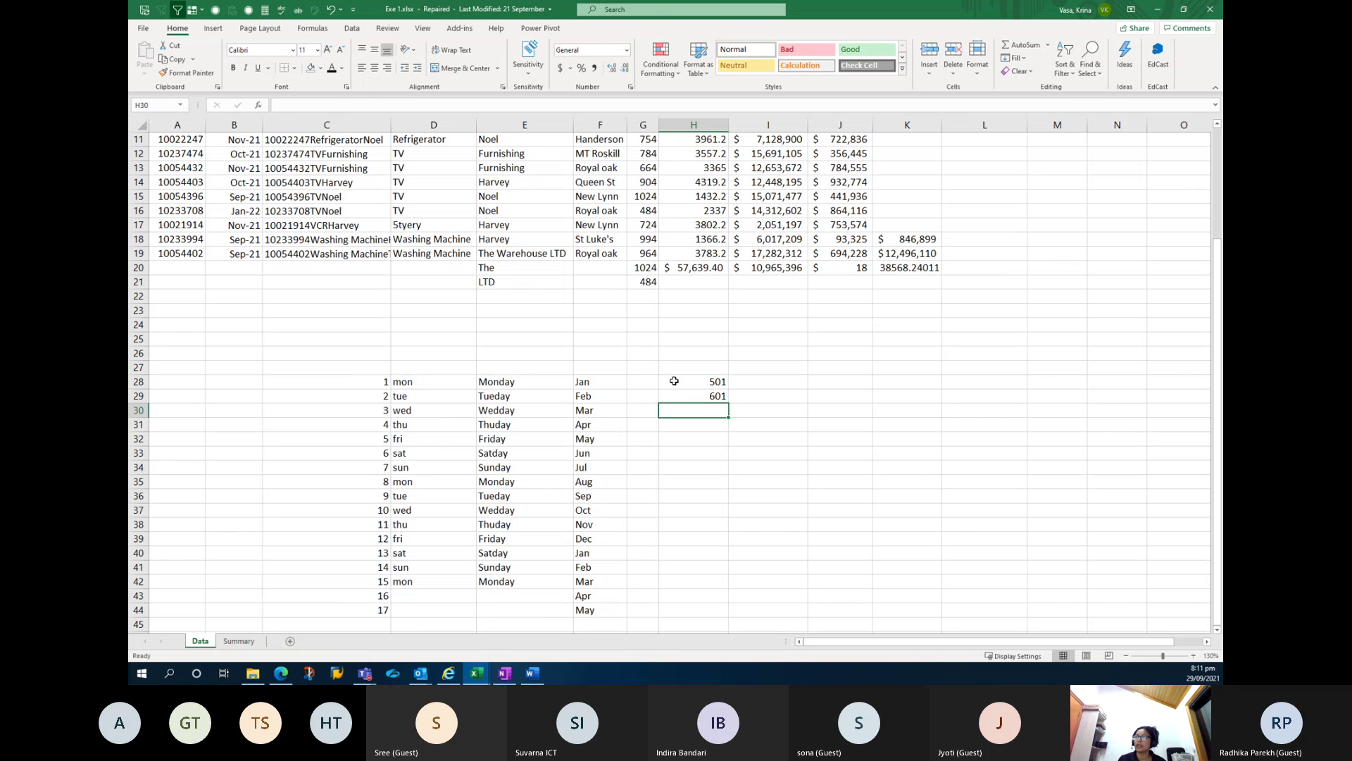
{"action": "left_click_drag", "start_coordinate": [674, 381], "coordinate": [722, 530]}
{"action": "left_click_drag", "start_coordinate": [721, 529], "coordinate": [722, 528]}
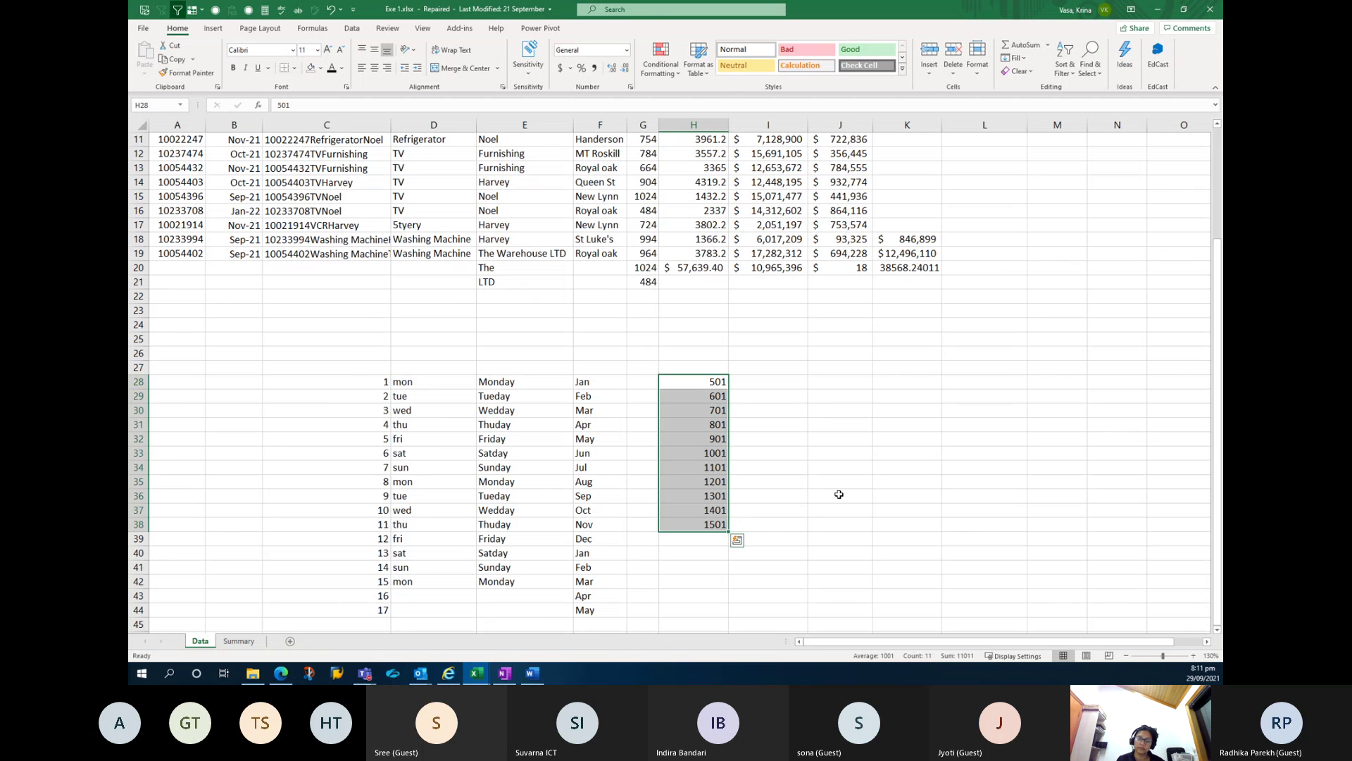
Enter the formula =TODAY() in cell I27 to insert the current date.
{"action": "left_click", "coordinate": [752, 369]}
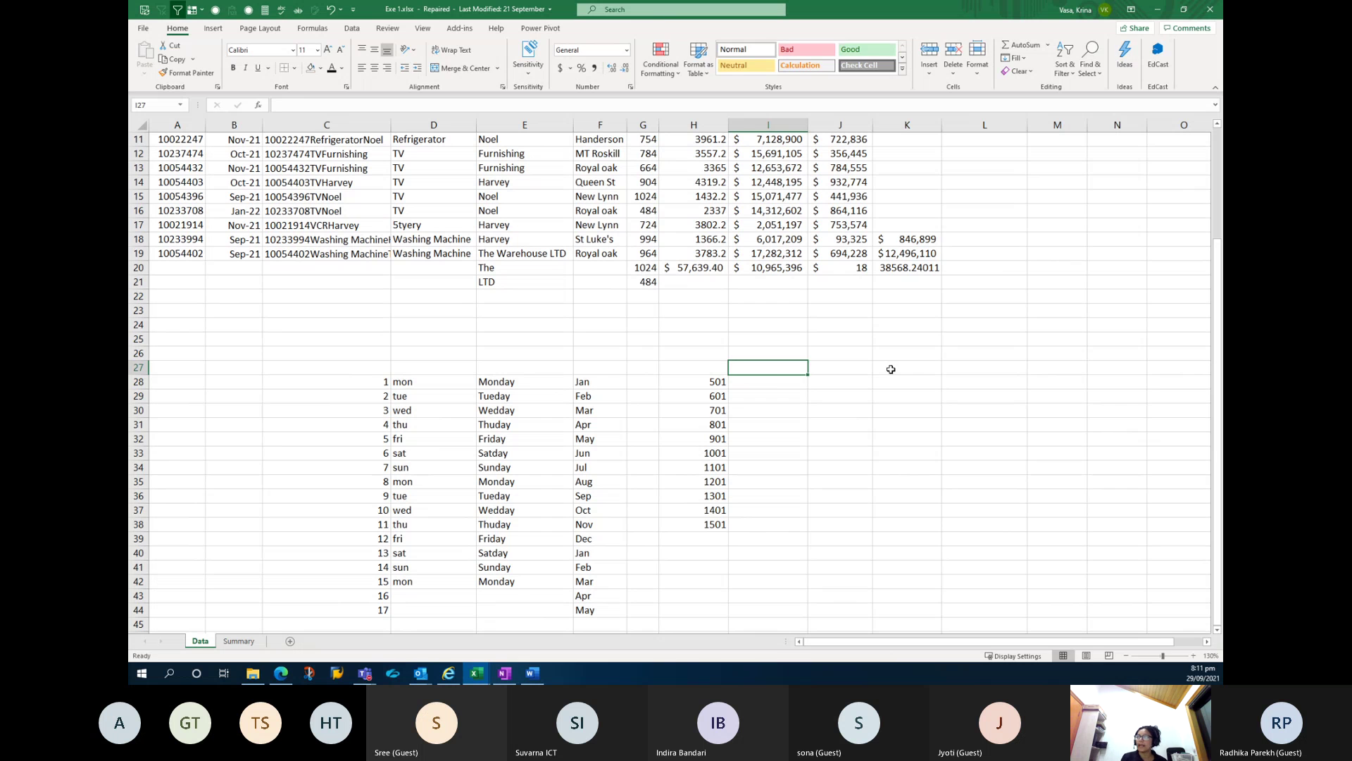
{"action": "type", "text": "=todd"}
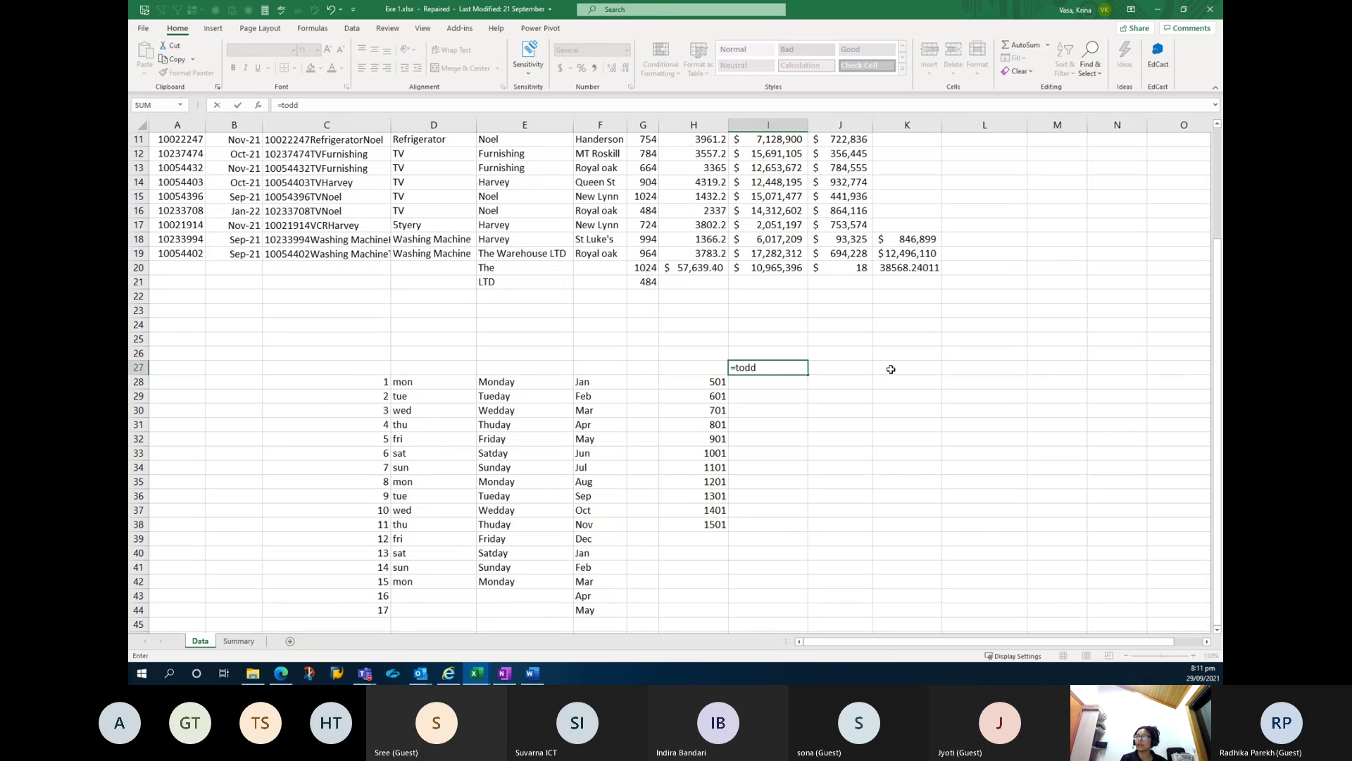
{"action": "key", "text": "BackSpace"}
{"action": "type", "text": "ay"}
{"action": "key", "text": "Tab"}
{"action": "type", "text": ")"}
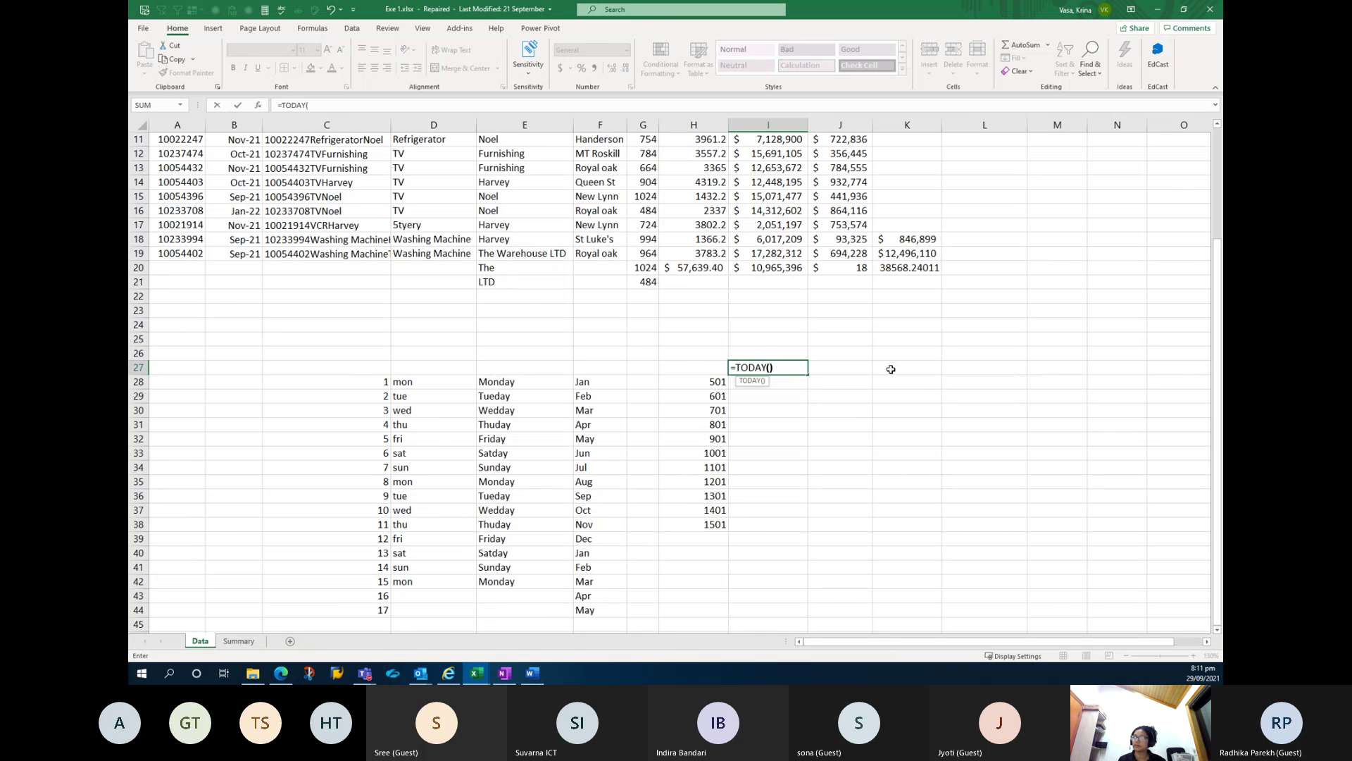
{"action": "key", "text": "Return"}
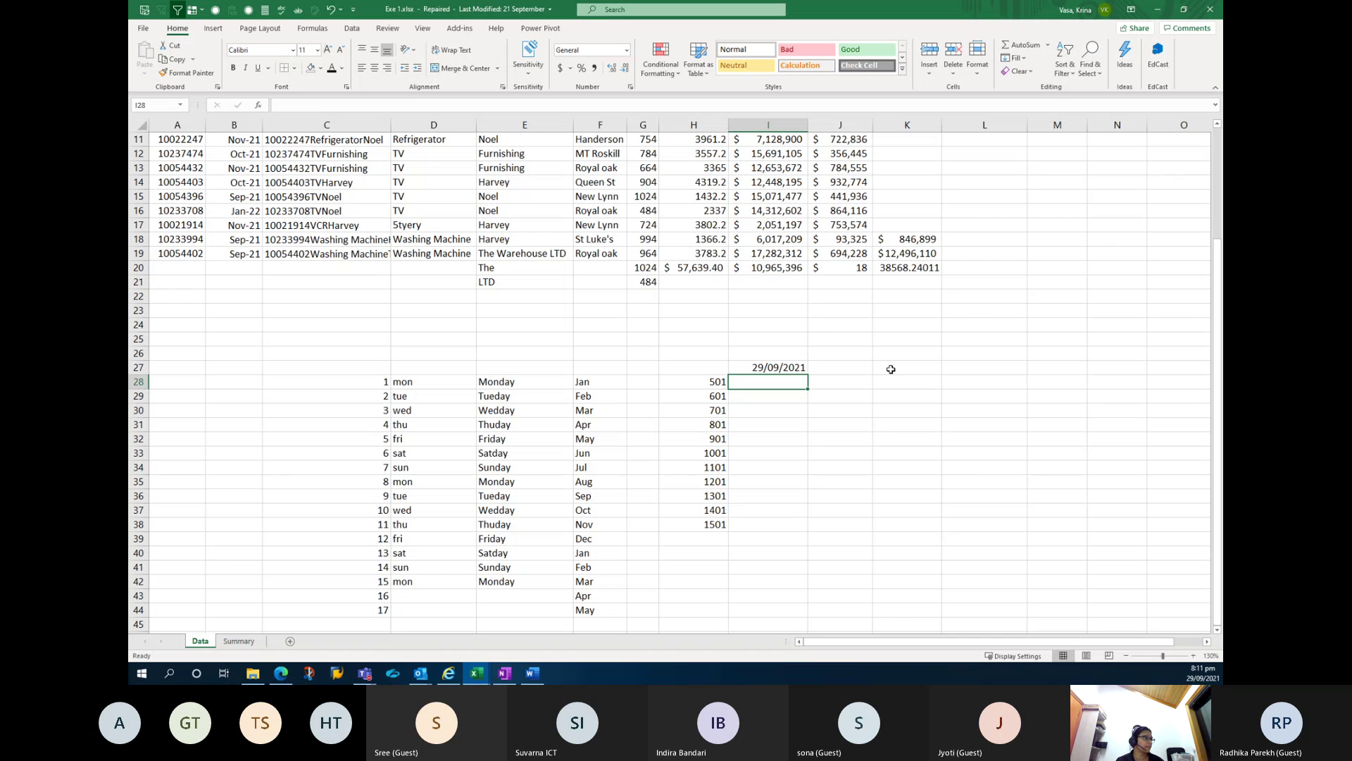
{"action": "key", "text": "alt+Tab"}
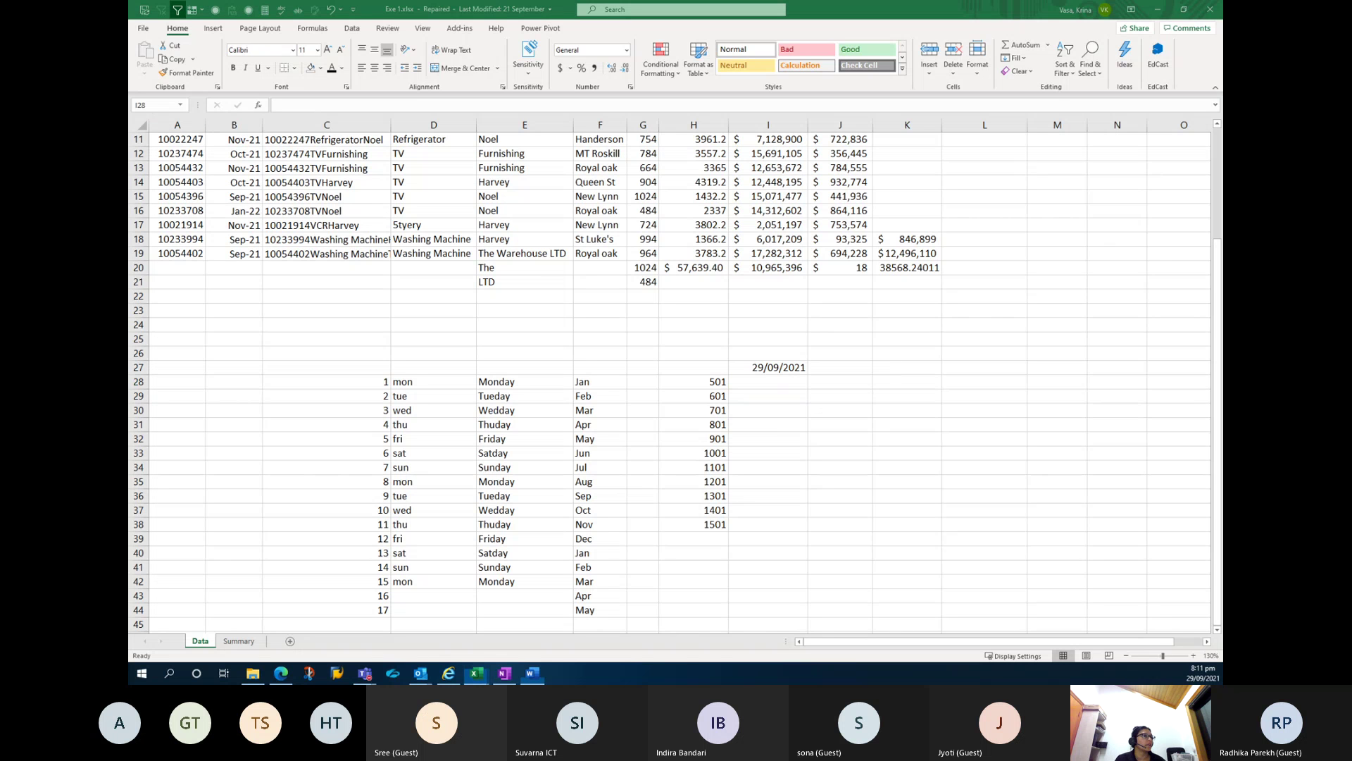
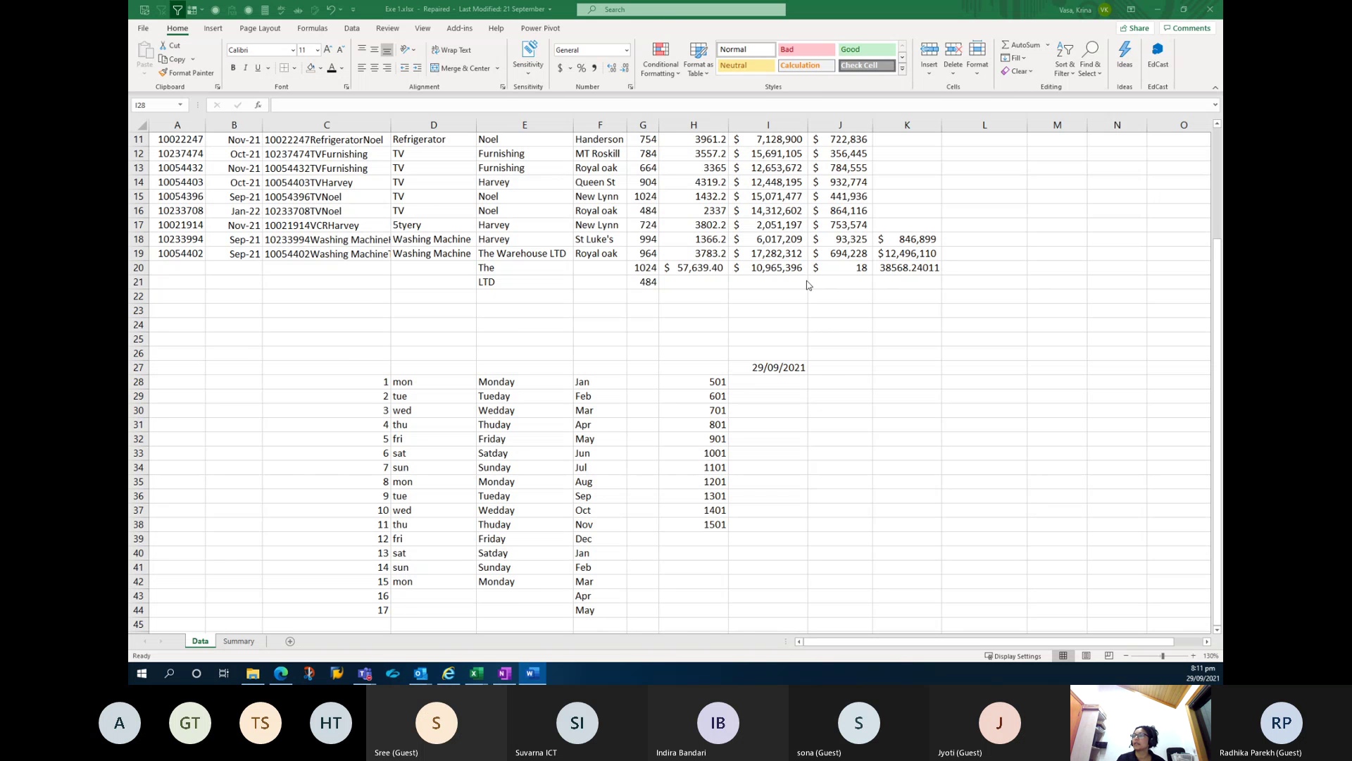
{"action": "scroll", "coordinate": [806, 281], "scroll_direction": "up", "scroll_amount": 3}
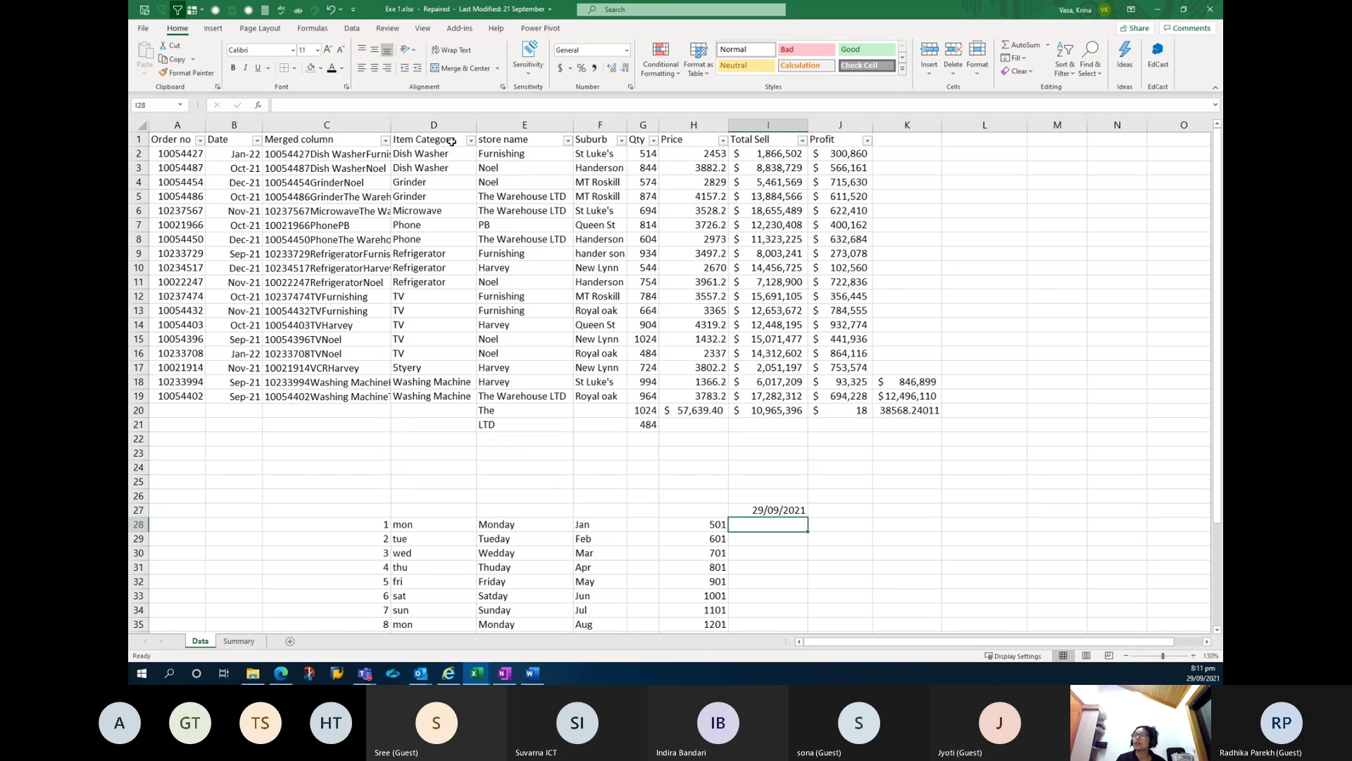
{"action": "left_click_drag", "start_coordinate": [452, 142], "coordinate": [451, 397]}
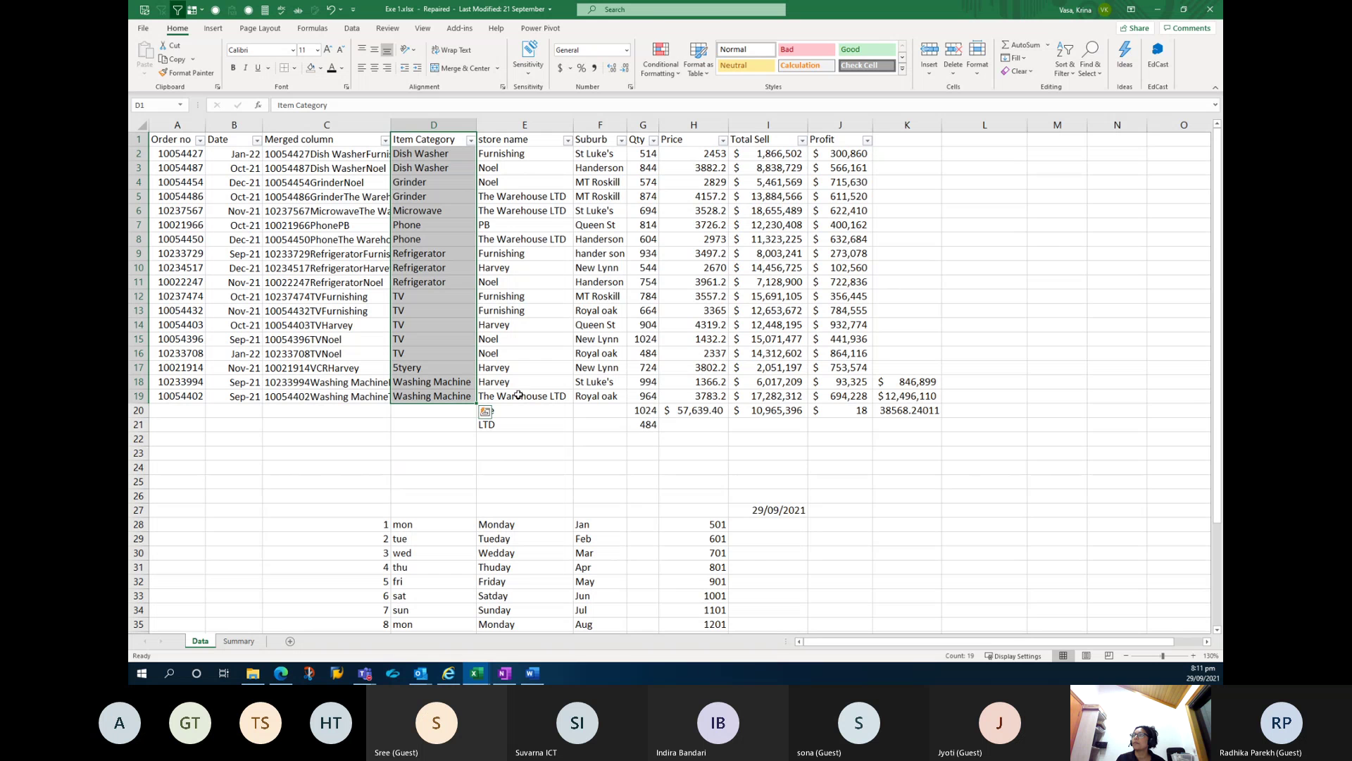
{"action": "left_click", "coordinate": [677, 75]}
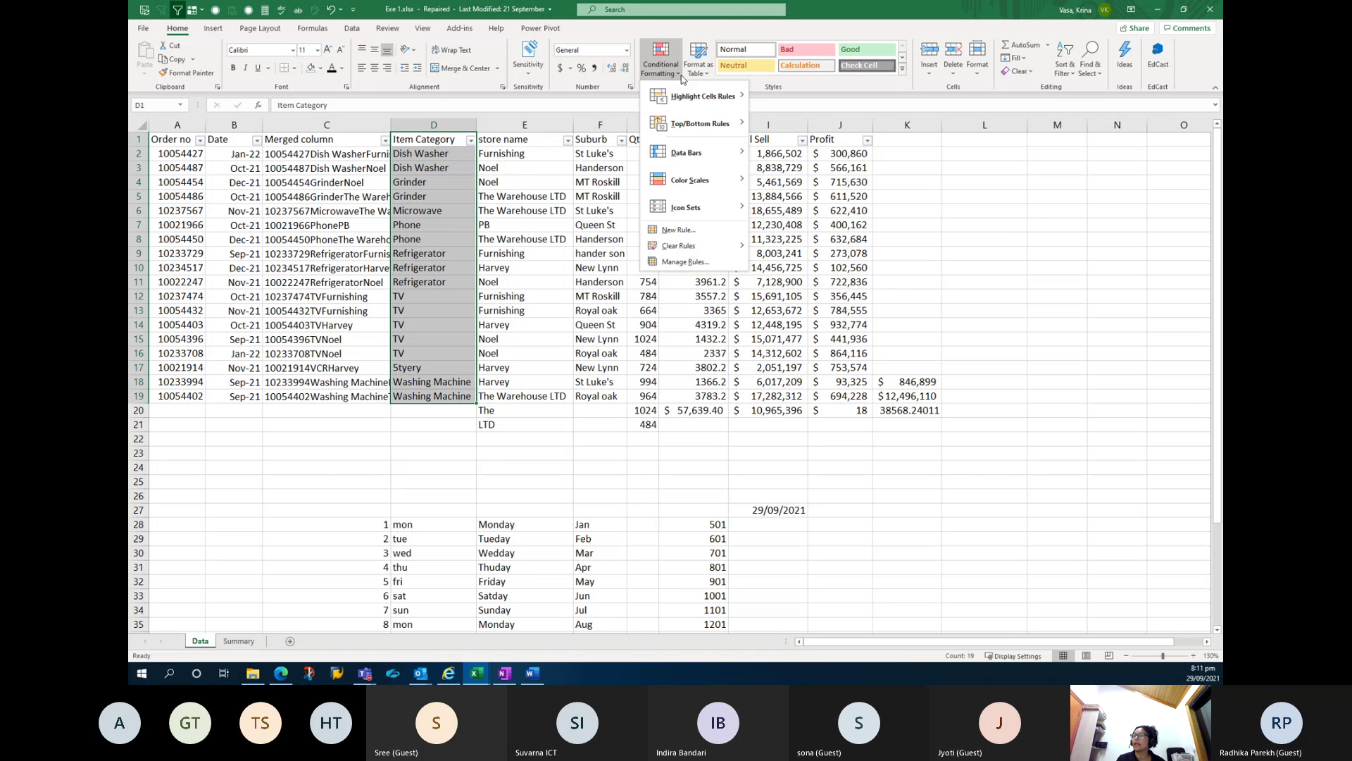
{"action": "left_click", "coordinate": [480, 407]}
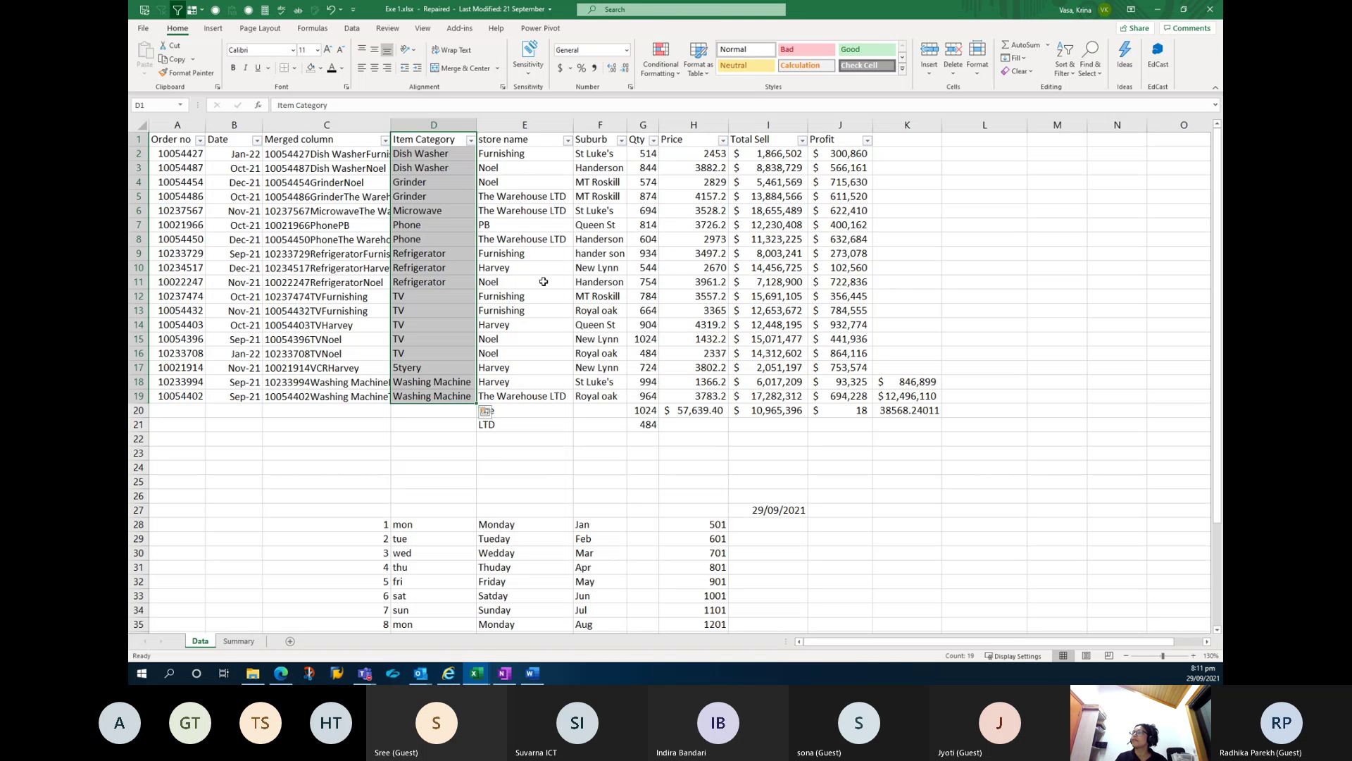
{"action": "left_click", "coordinate": [620, 180]}
Start a Greater Than conditional formatting rule on the Price cells H1:H19 with 3000 as the threshold.
{"action": "left_click_drag", "start_coordinate": [699, 140], "coordinate": [694, 398]}
{"action": "left_click", "coordinate": [660, 62]}
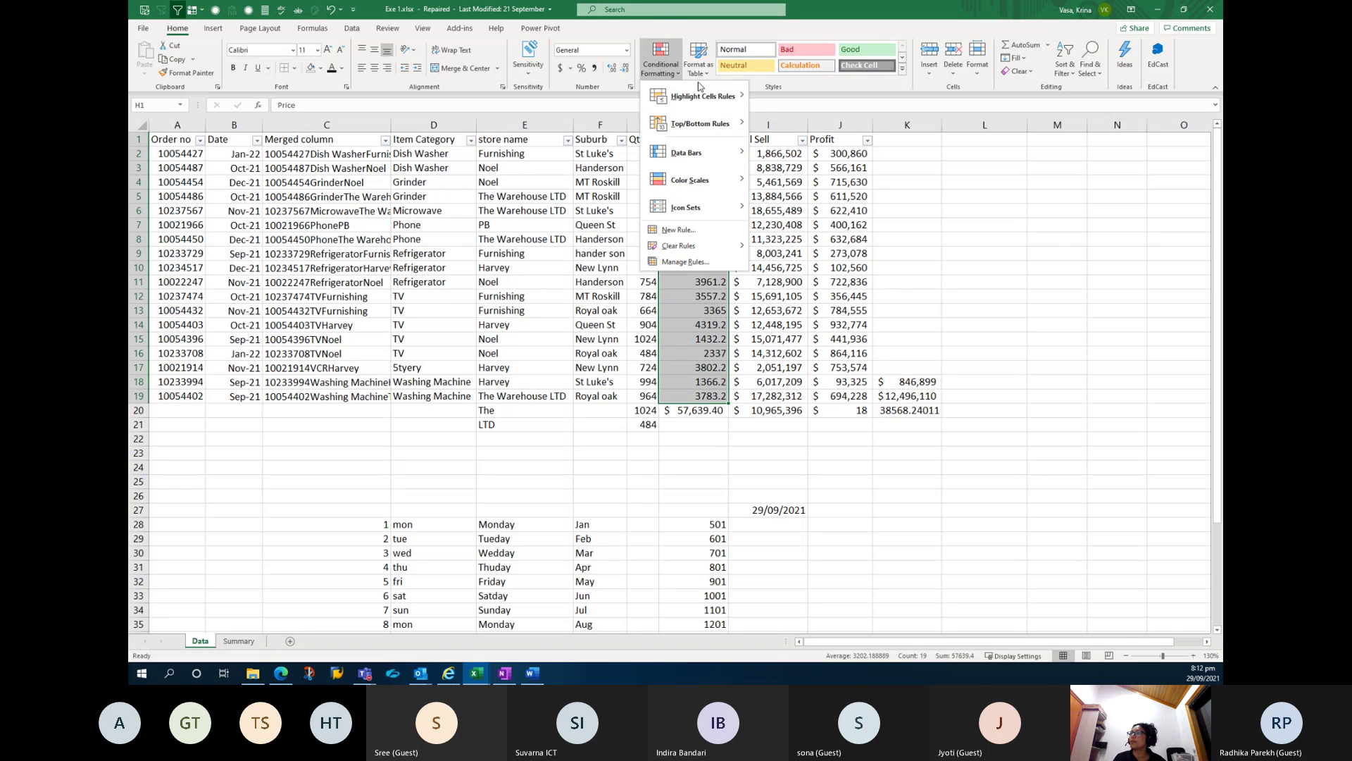
{"action": "mouse_move", "coordinate": [710, 97]}
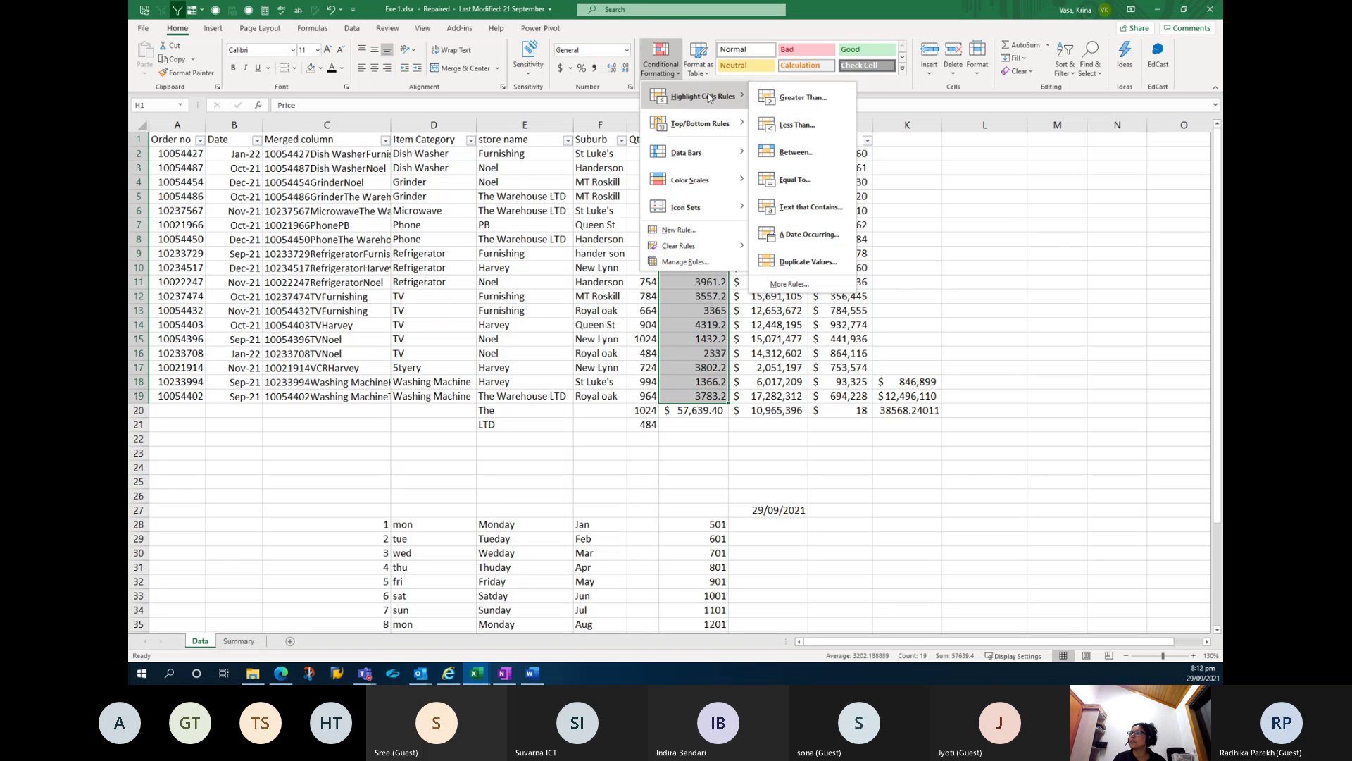
{"action": "left_click", "coordinate": [803, 98]}
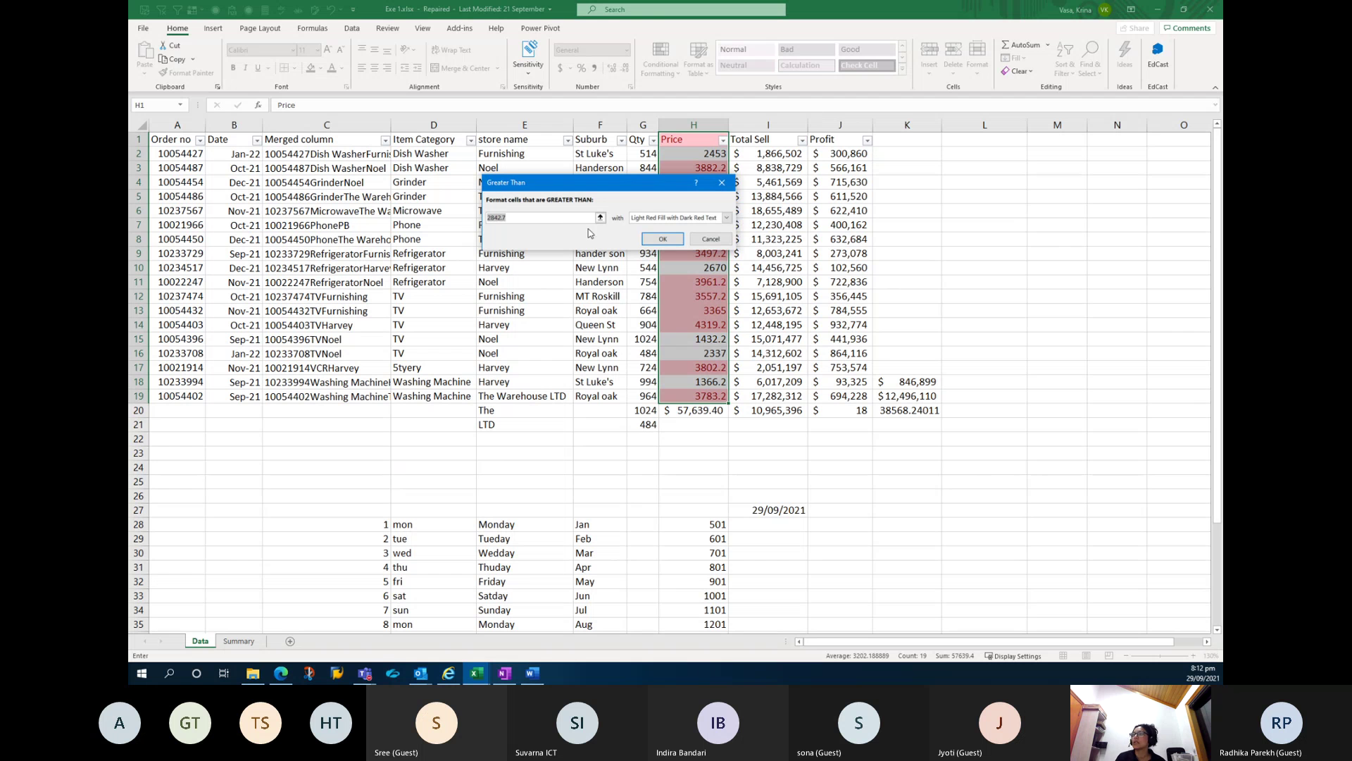
{"action": "type", "text": "10000"}
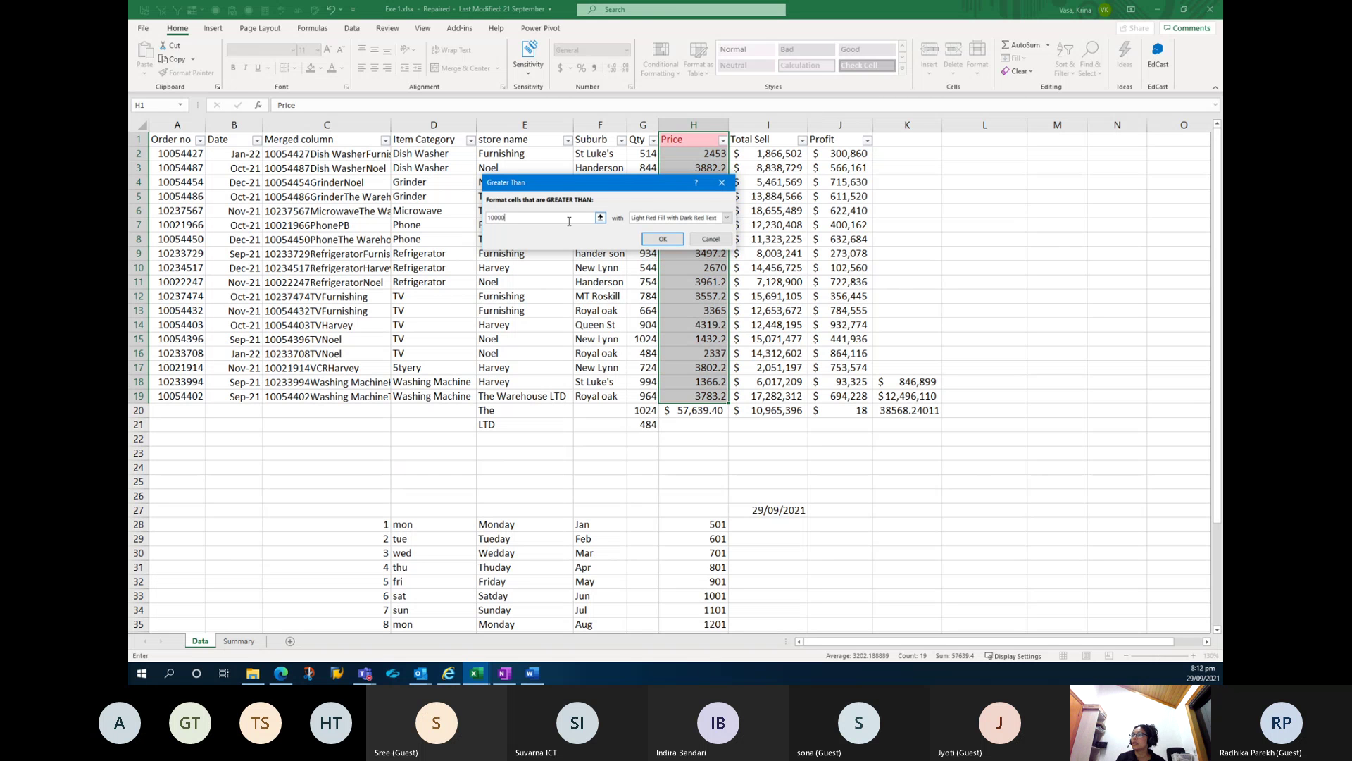
{"action": "key", "text": "BackSpace"}
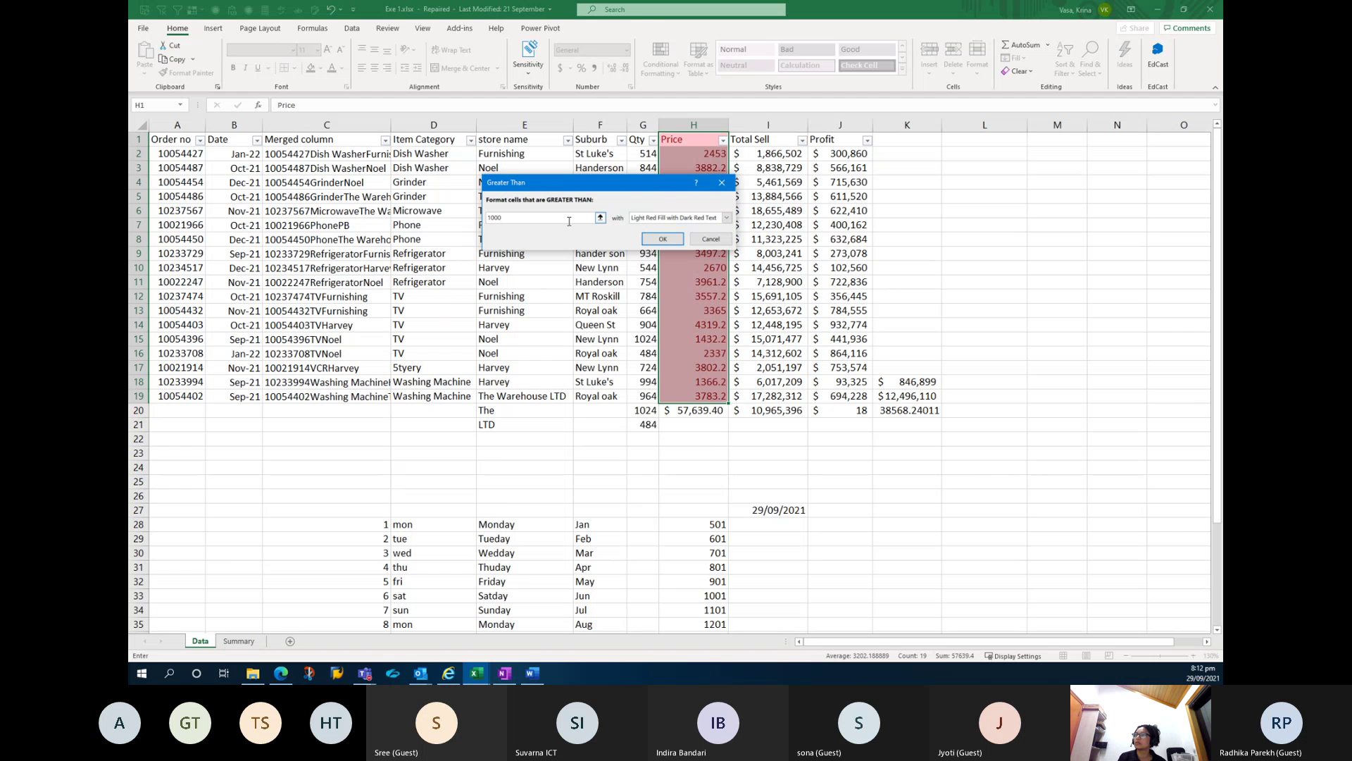
{"action": "type", "text": "5000"}
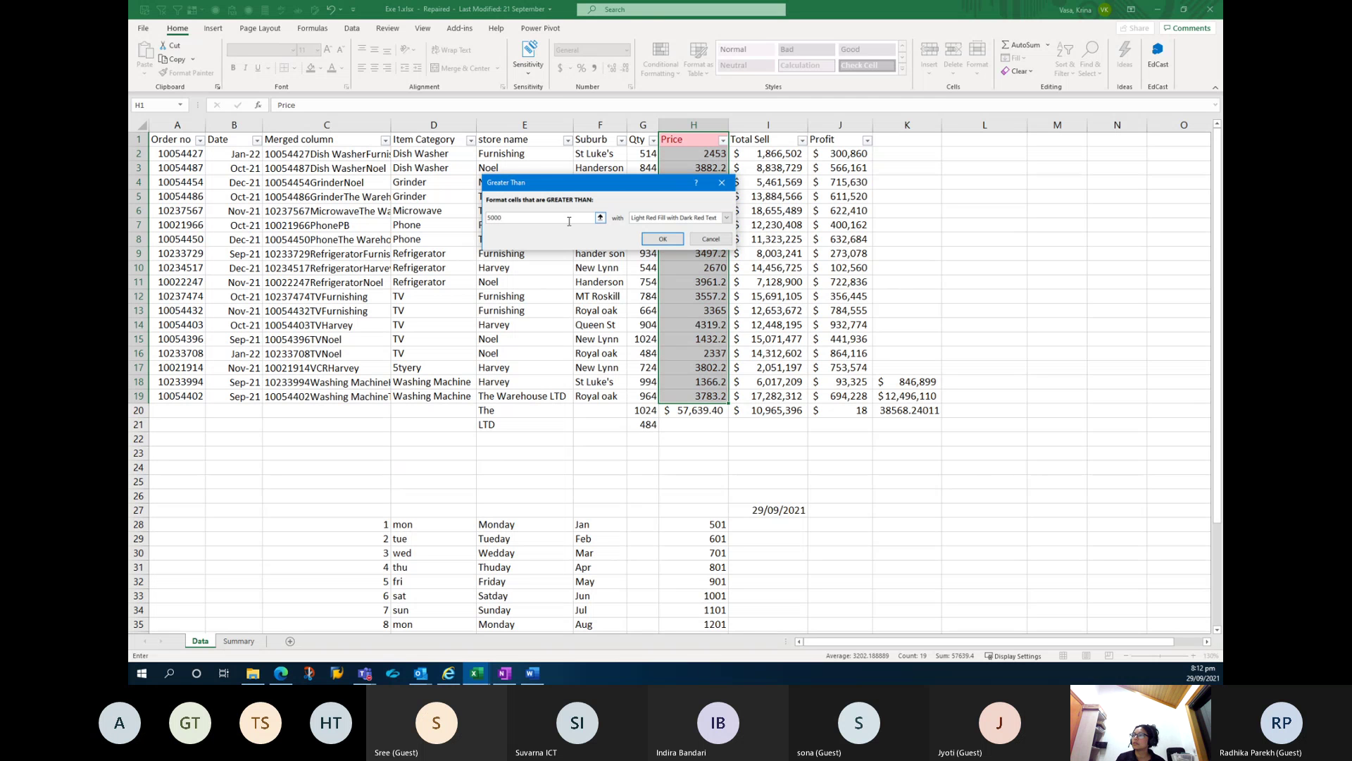
{"action": "key", "text": "Home"}
{"action": "key", "text": "Delete"}
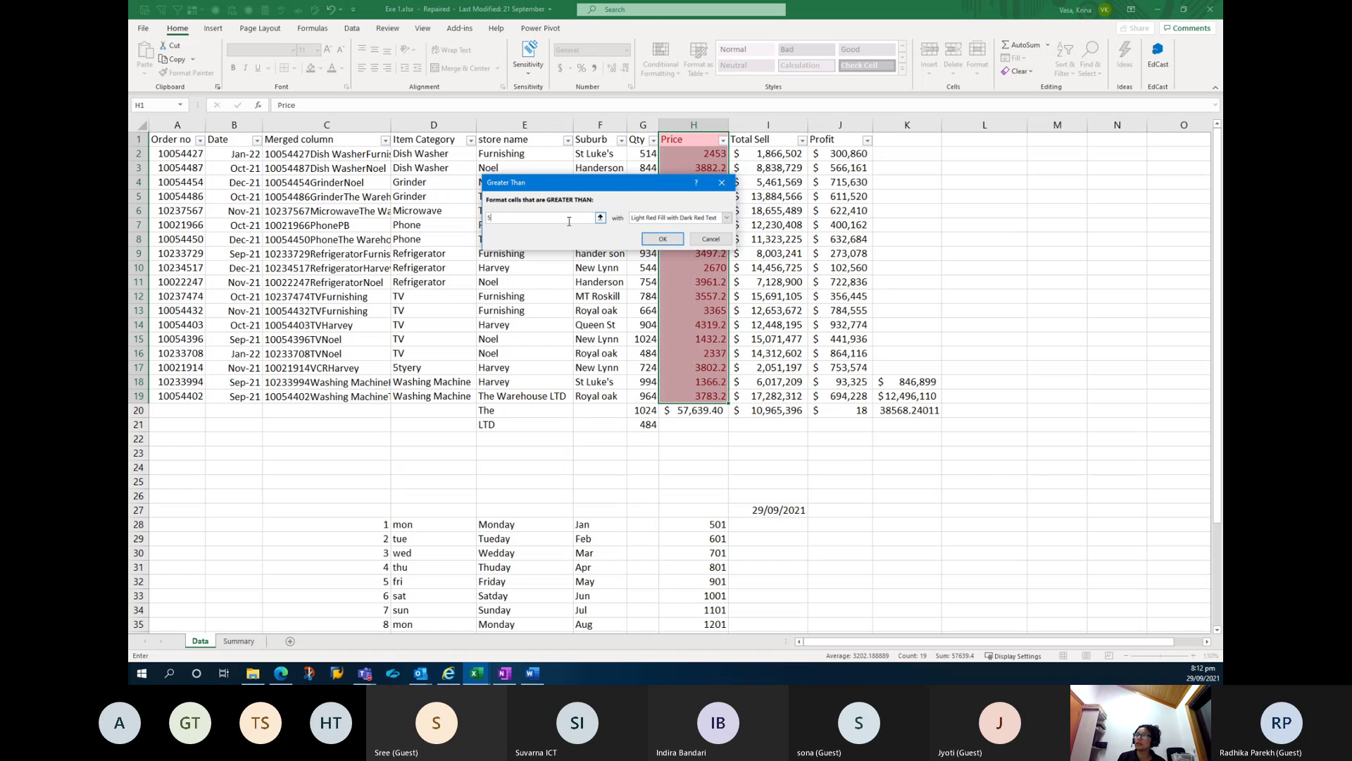
{"action": "type", "text": "3000"}
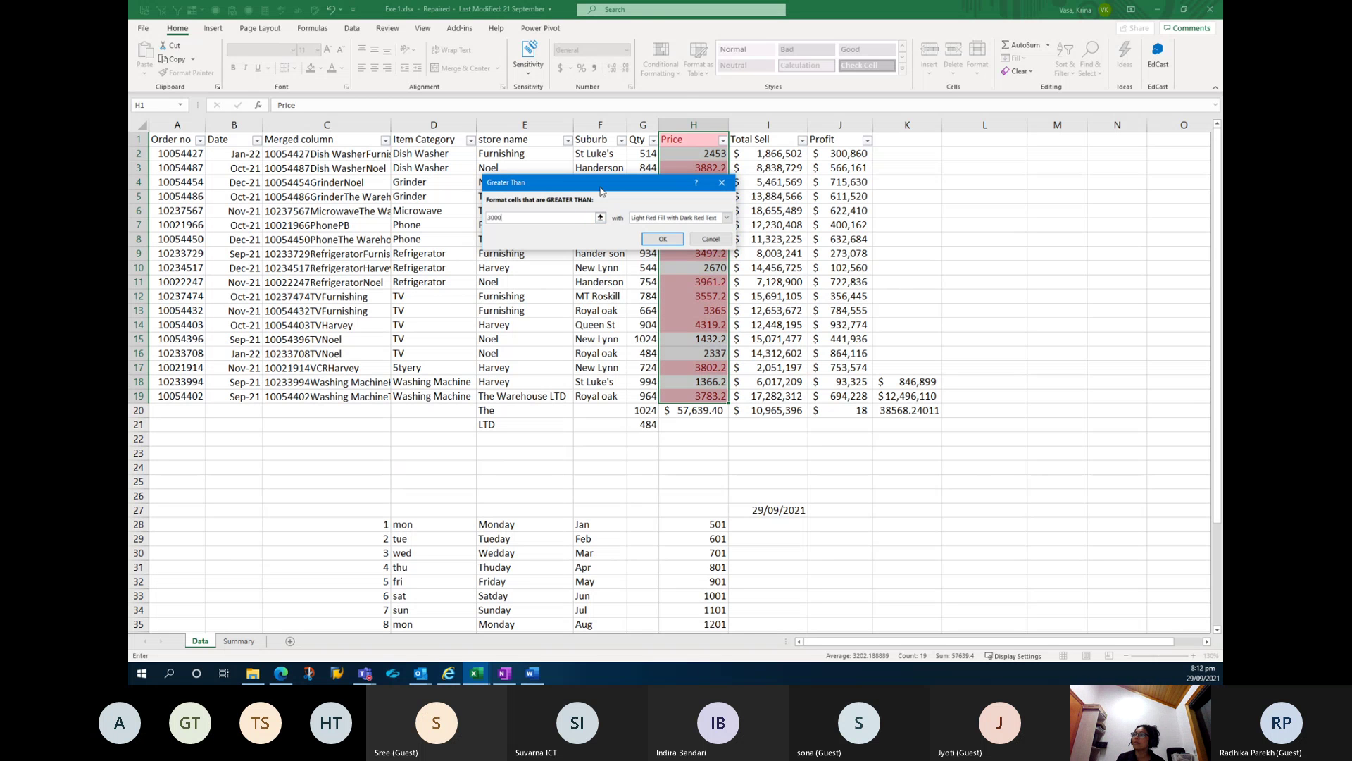
Choose Light Red Fill as the Greater Than rule's format and apply it to the Price cells.
{"action": "left_click_drag", "start_coordinate": [601, 190], "coordinate": [461, 165]}
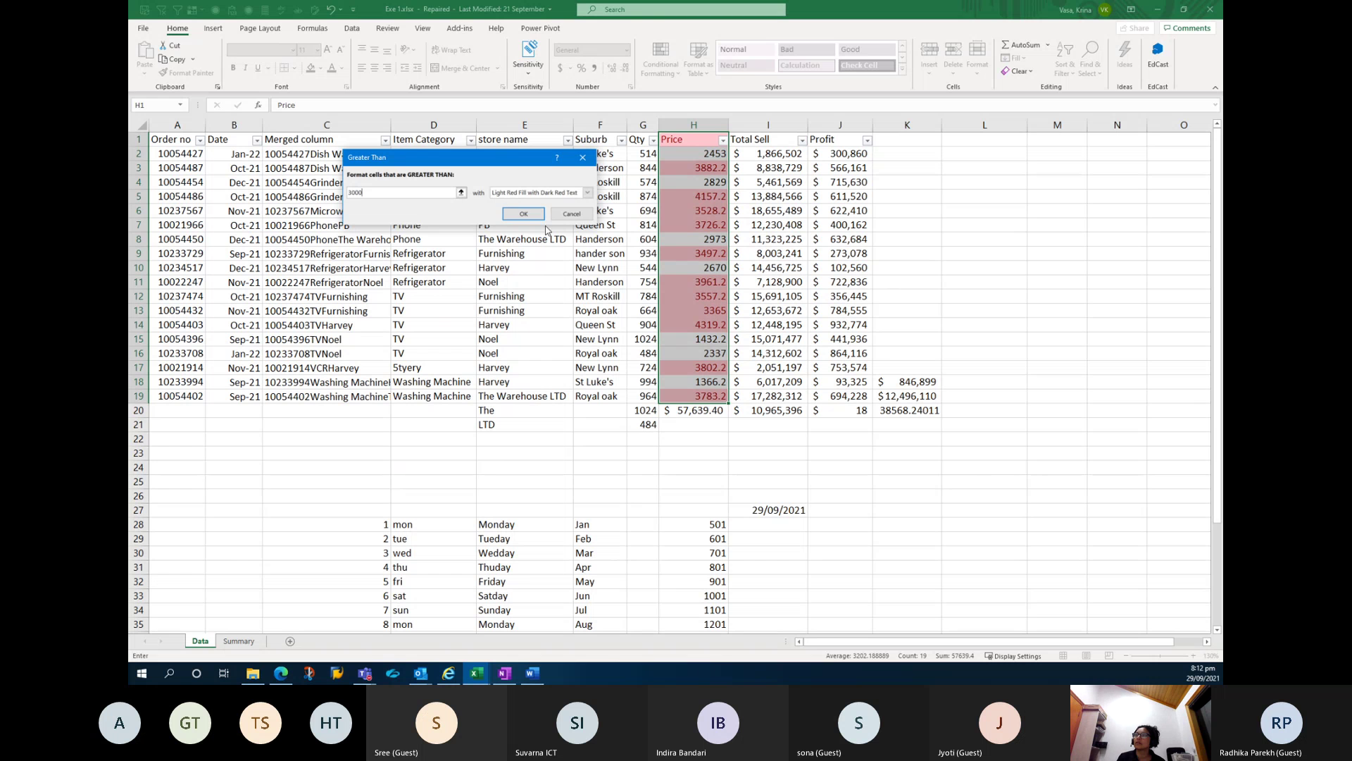
{"action": "left_click", "coordinate": [588, 192]}
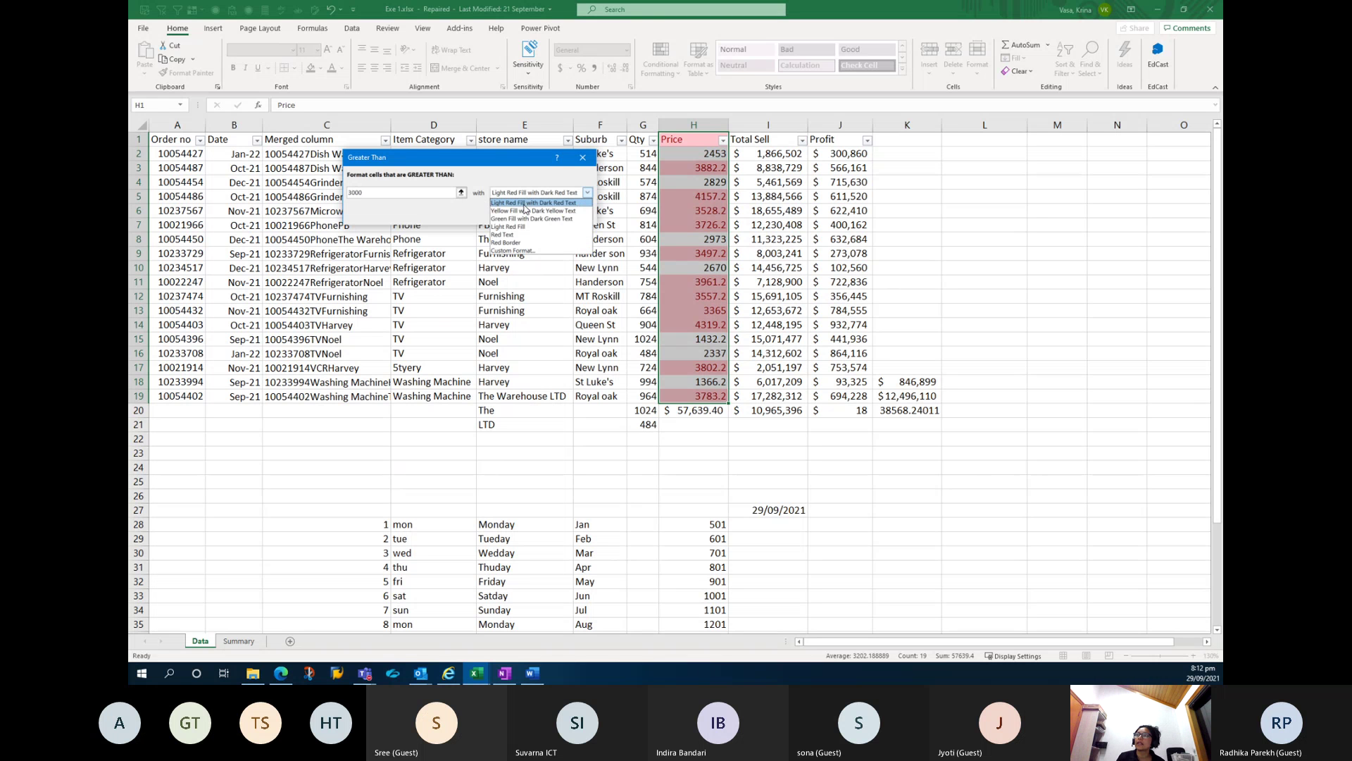
{"action": "left_click", "coordinate": [525, 210]}
{"action": "left_click", "coordinate": [542, 192]}
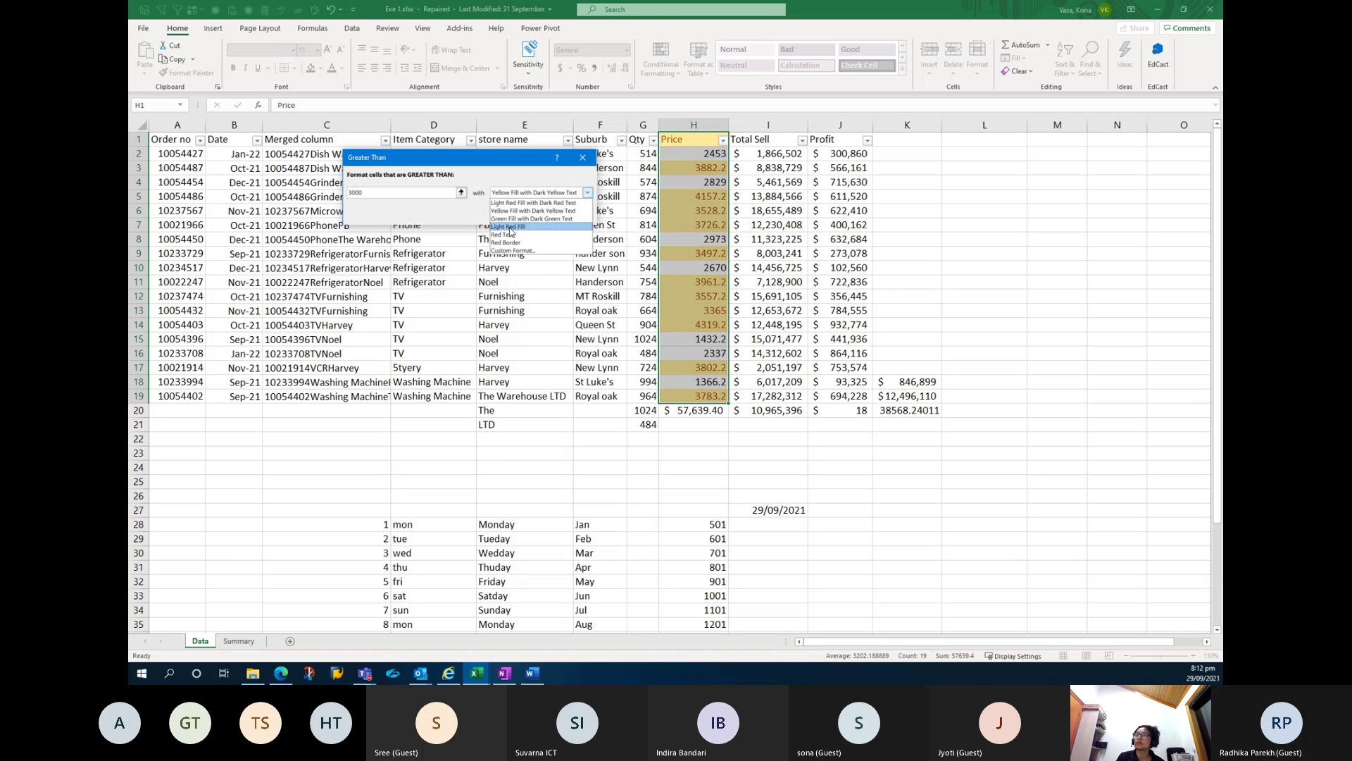
{"action": "left_click", "coordinate": [511, 227]}
{"action": "left_click", "coordinate": [524, 215]}
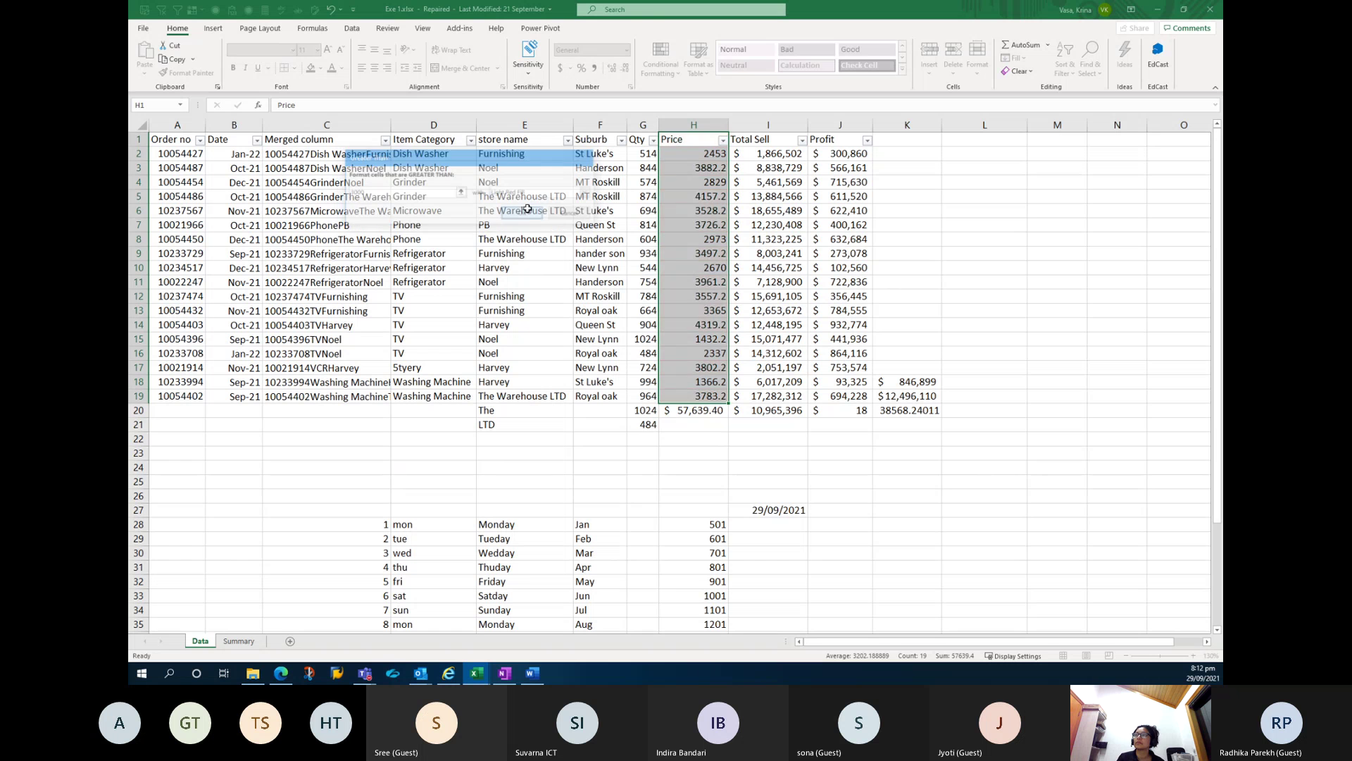
Apply a Top 10 Items conditional formatting rule with Red Text to the Total Sell cells I1:I19.
{"action": "left_click_drag", "start_coordinate": [775, 141], "coordinate": [789, 396]}
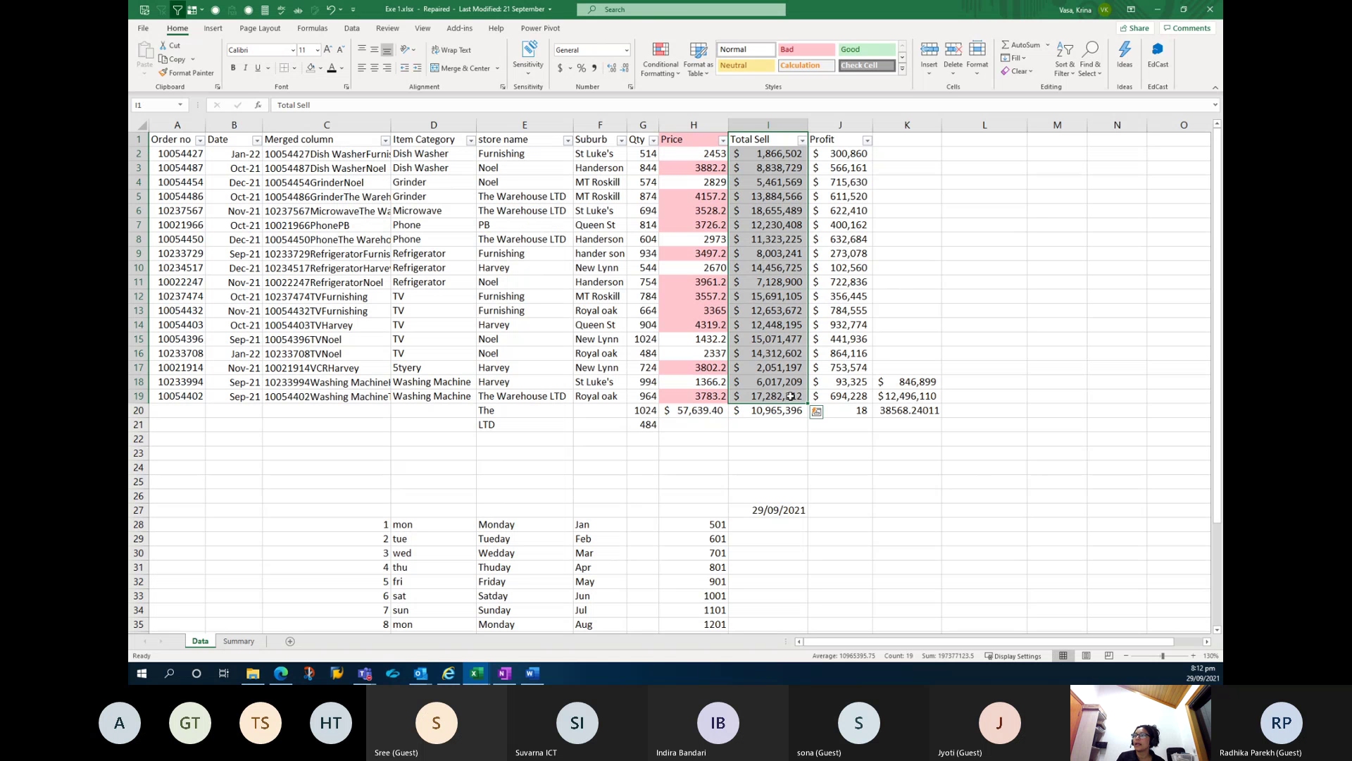
{"action": "left_click", "coordinate": [662, 71]}
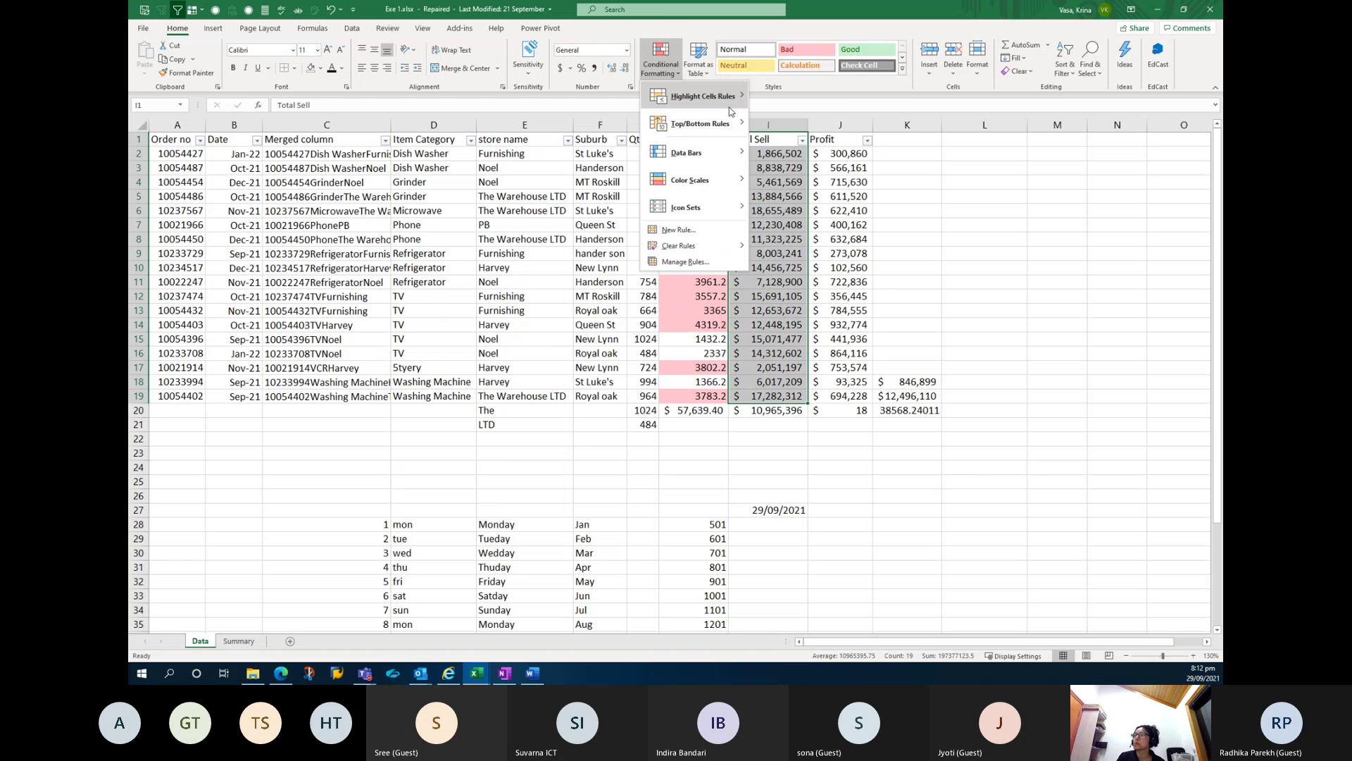
{"action": "mouse_move", "coordinate": [705, 97]}
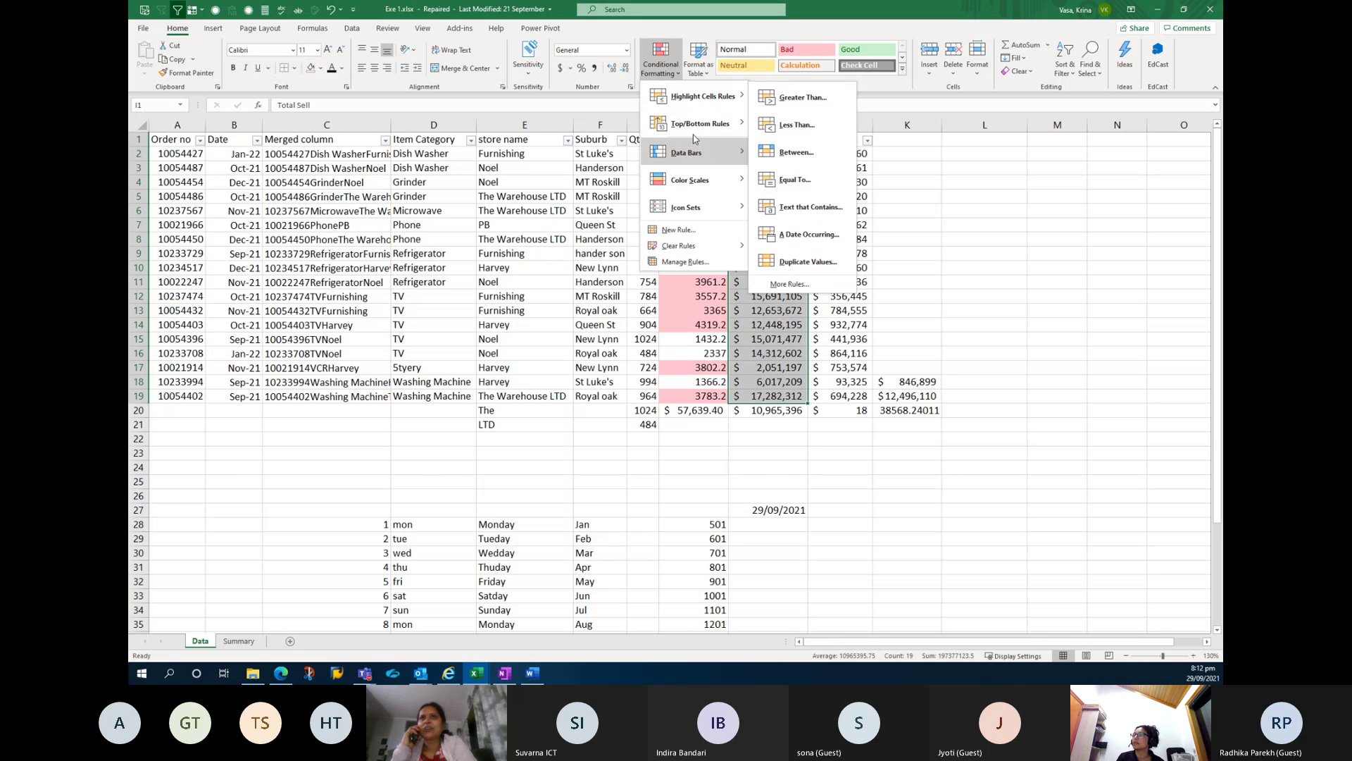
{"action": "mouse_move", "coordinate": [694, 136]}
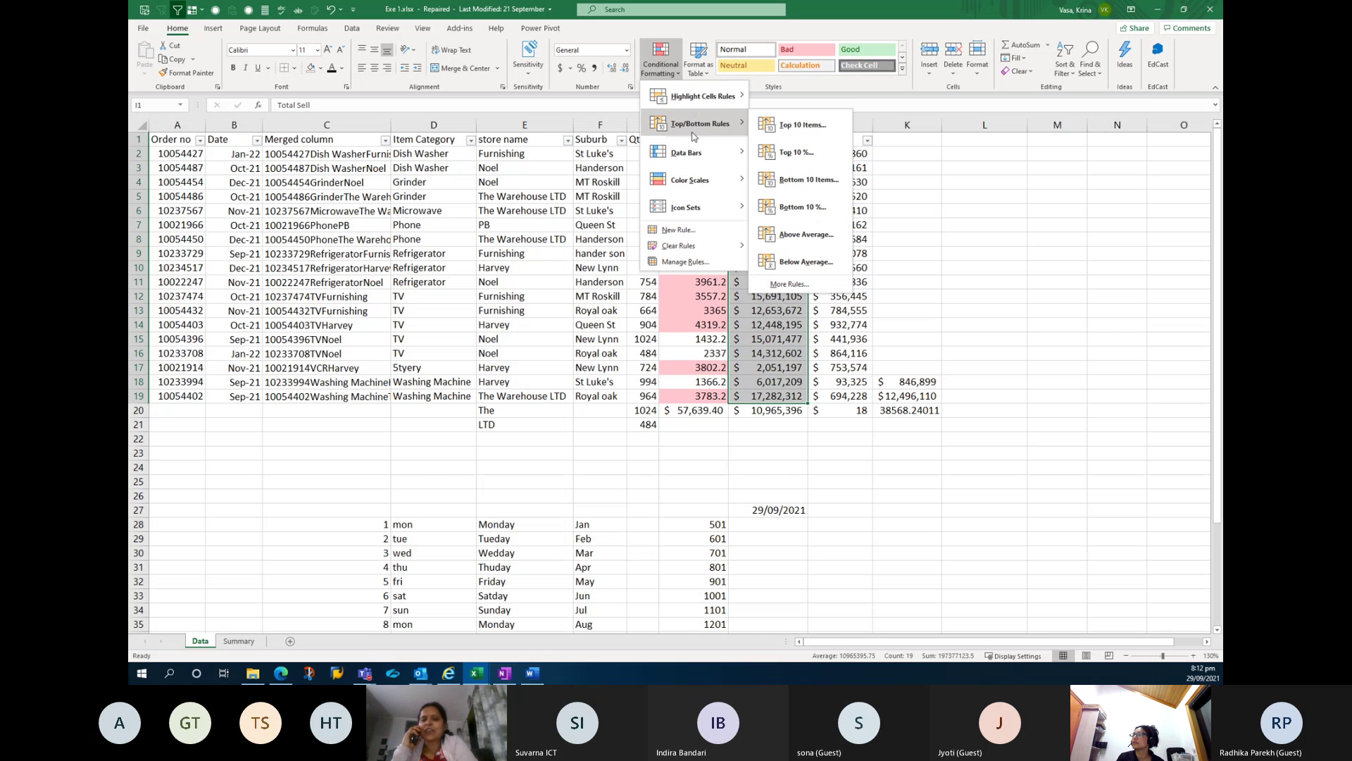
{"action": "left_click", "coordinate": [774, 133]}
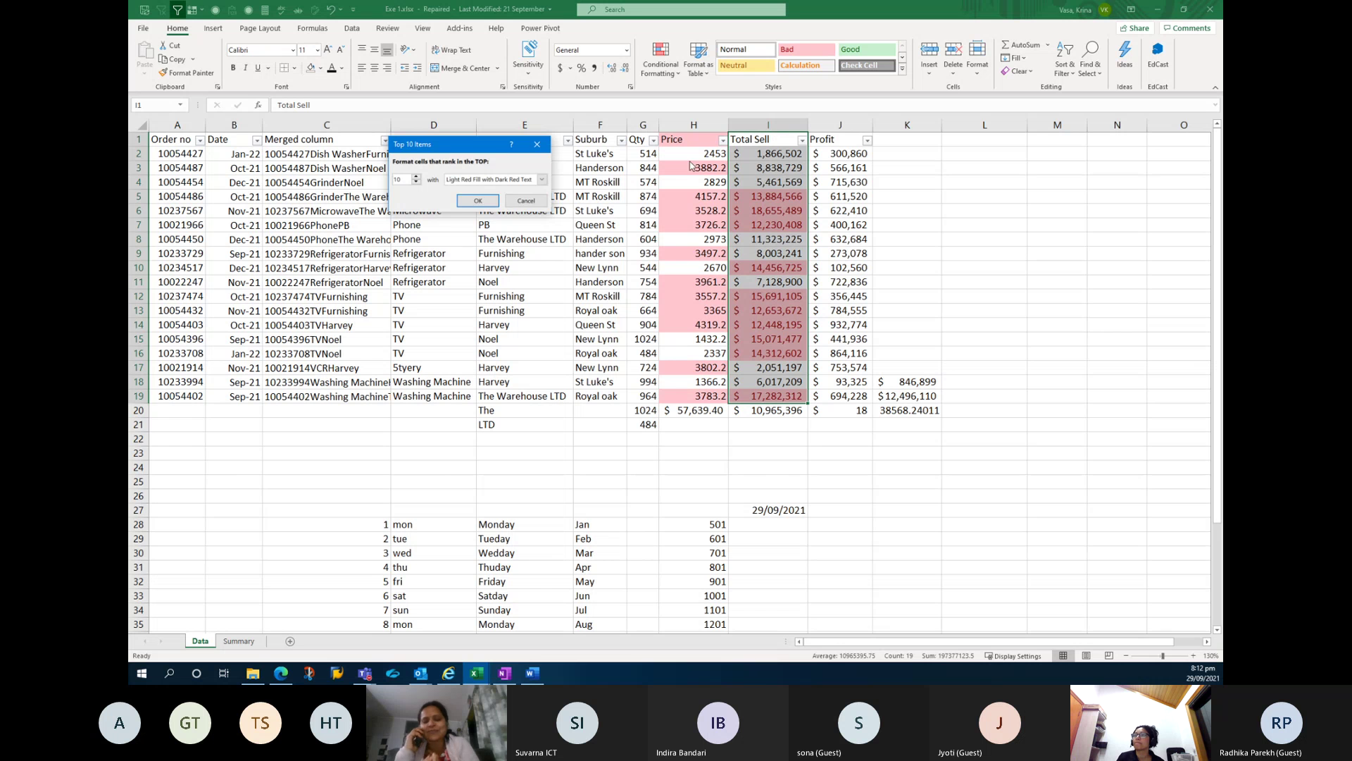
{"action": "left_click", "coordinate": [542, 179]}
{"action": "left_click", "coordinate": [495, 222]}
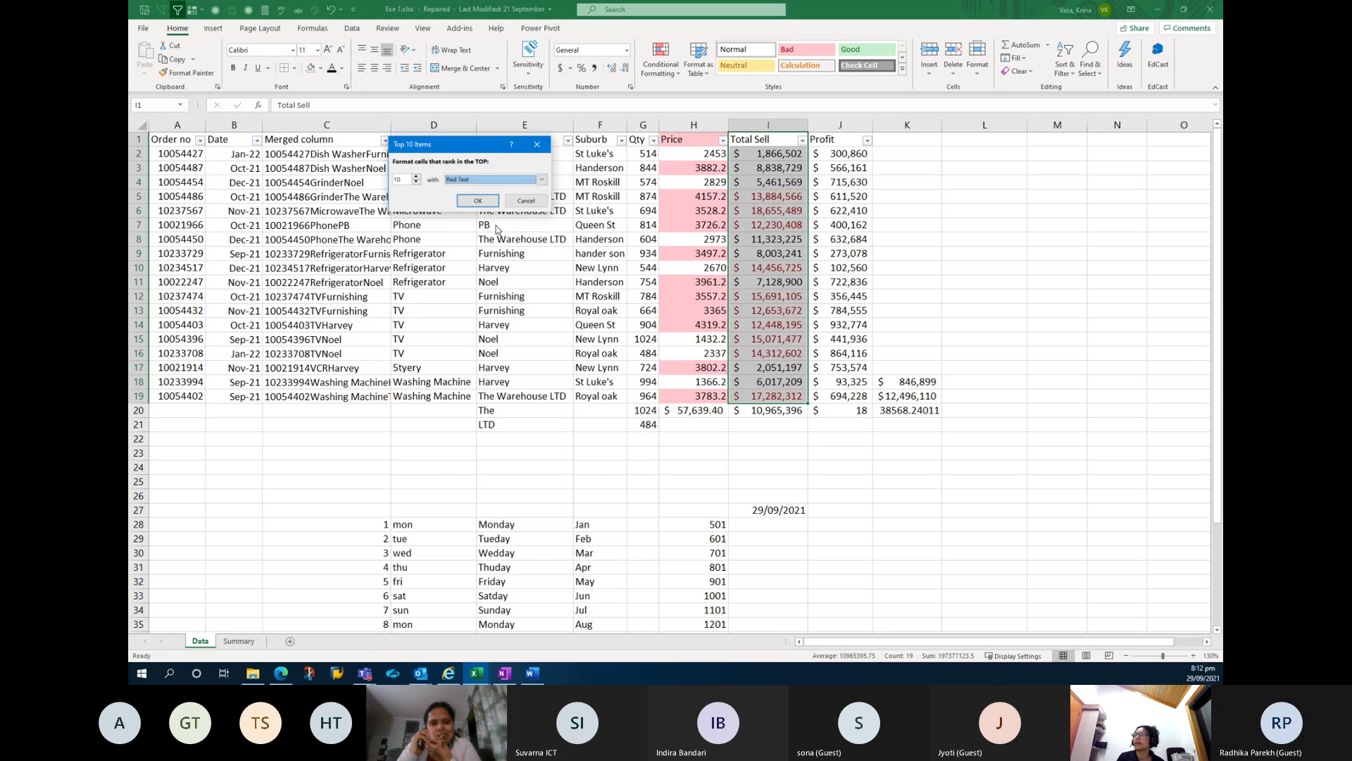
{"action": "left_click", "coordinate": [477, 200]}
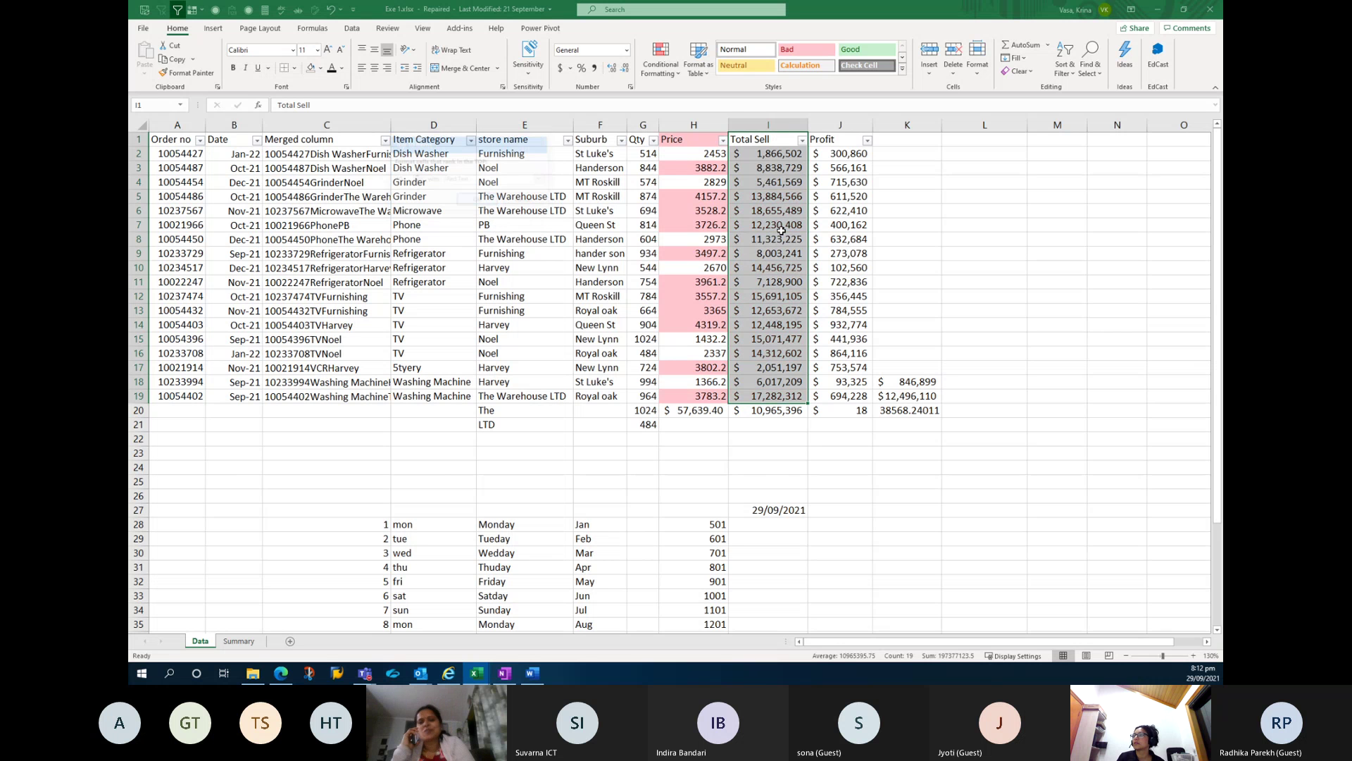
Examine the cells in the Total Sell column that the Top 10 Items rule highlights.
{"action": "left_click", "coordinate": [968, 255]}
{"action": "left_click", "coordinate": [750, 198]}
{"action": "left_click", "coordinate": [756, 211]}
{"action": "left_click", "coordinate": [762, 225]}
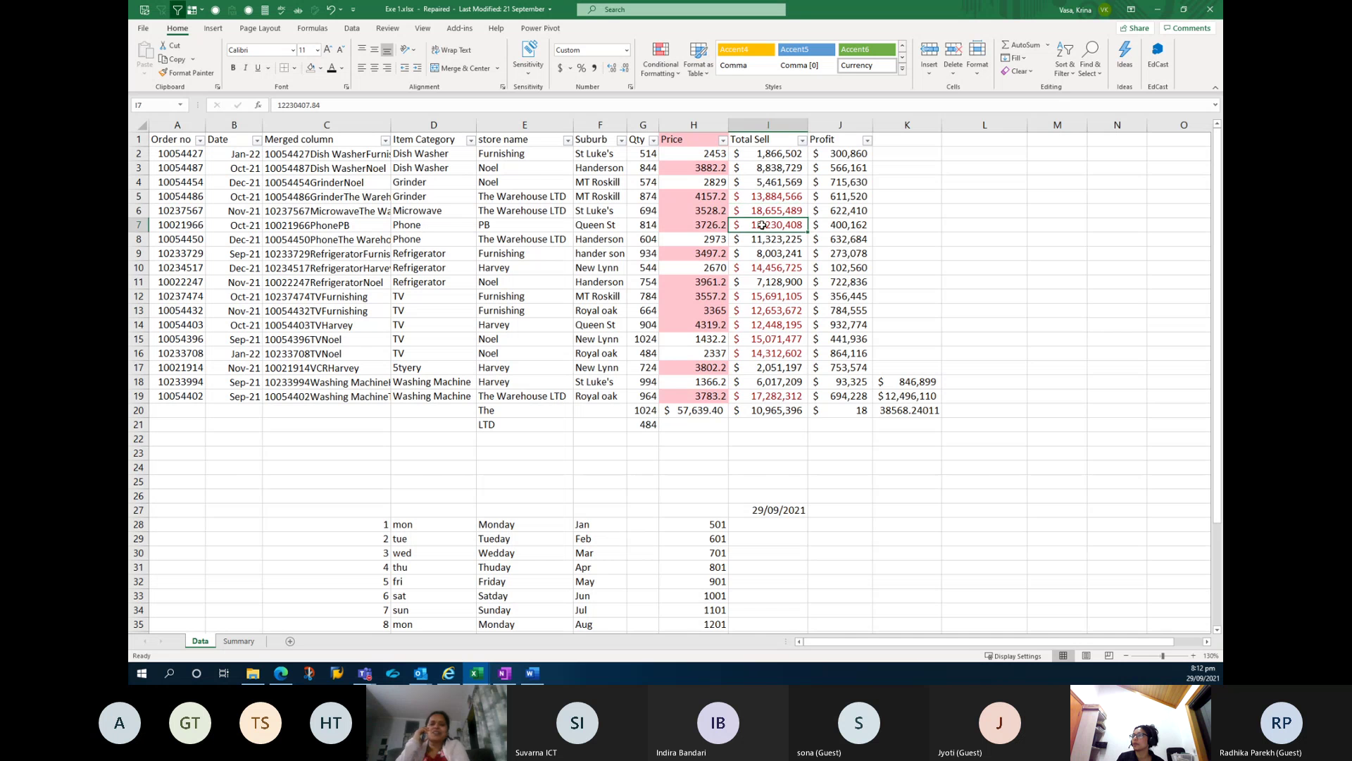
{"action": "left_click", "coordinate": [772, 267]}
{"action": "left_click", "coordinate": [773, 292]}
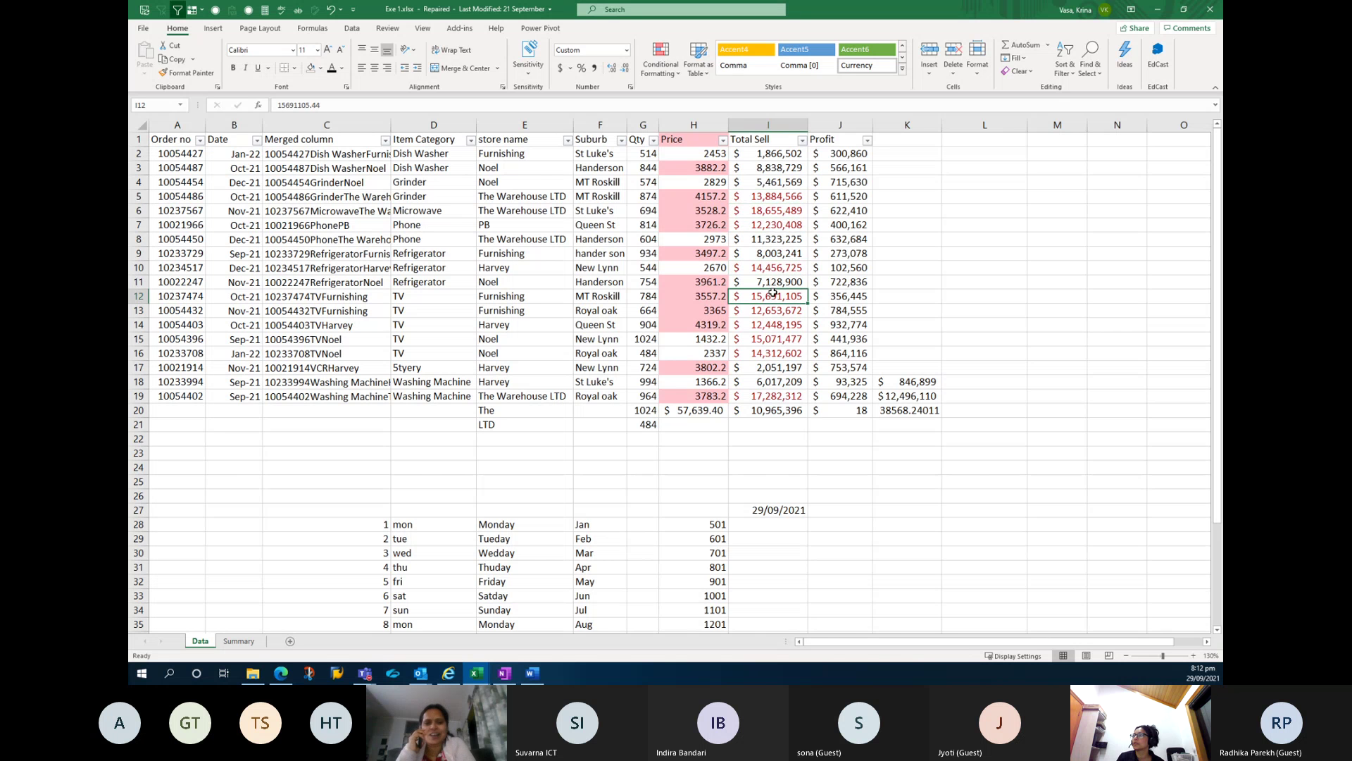
Sort the table by Total Sell from largest to smallest to review the top-ranked values, and undo the sort.
{"action": "left_click", "coordinate": [802, 140]}
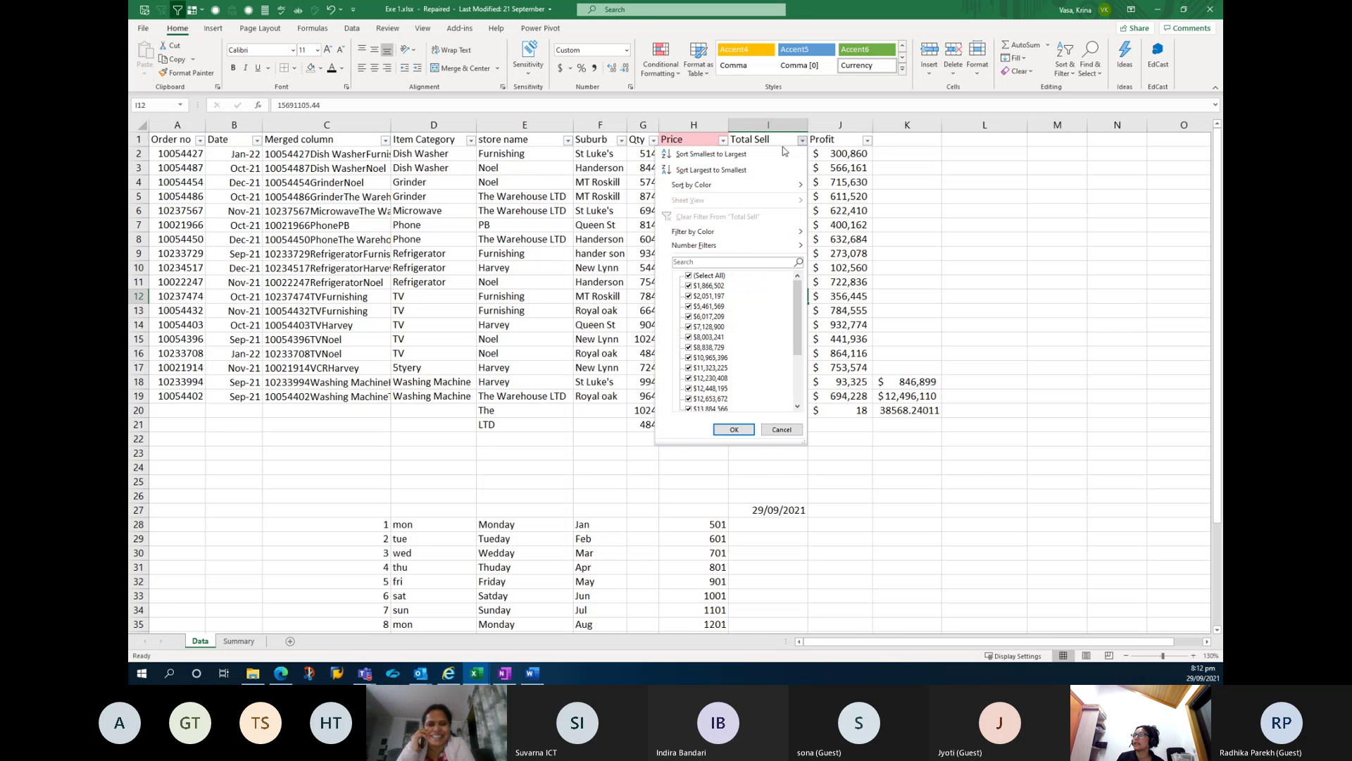
{"action": "left_click", "coordinate": [741, 175]}
{"action": "left_click_drag", "start_coordinate": [772, 154], "coordinate": [793, 269]}
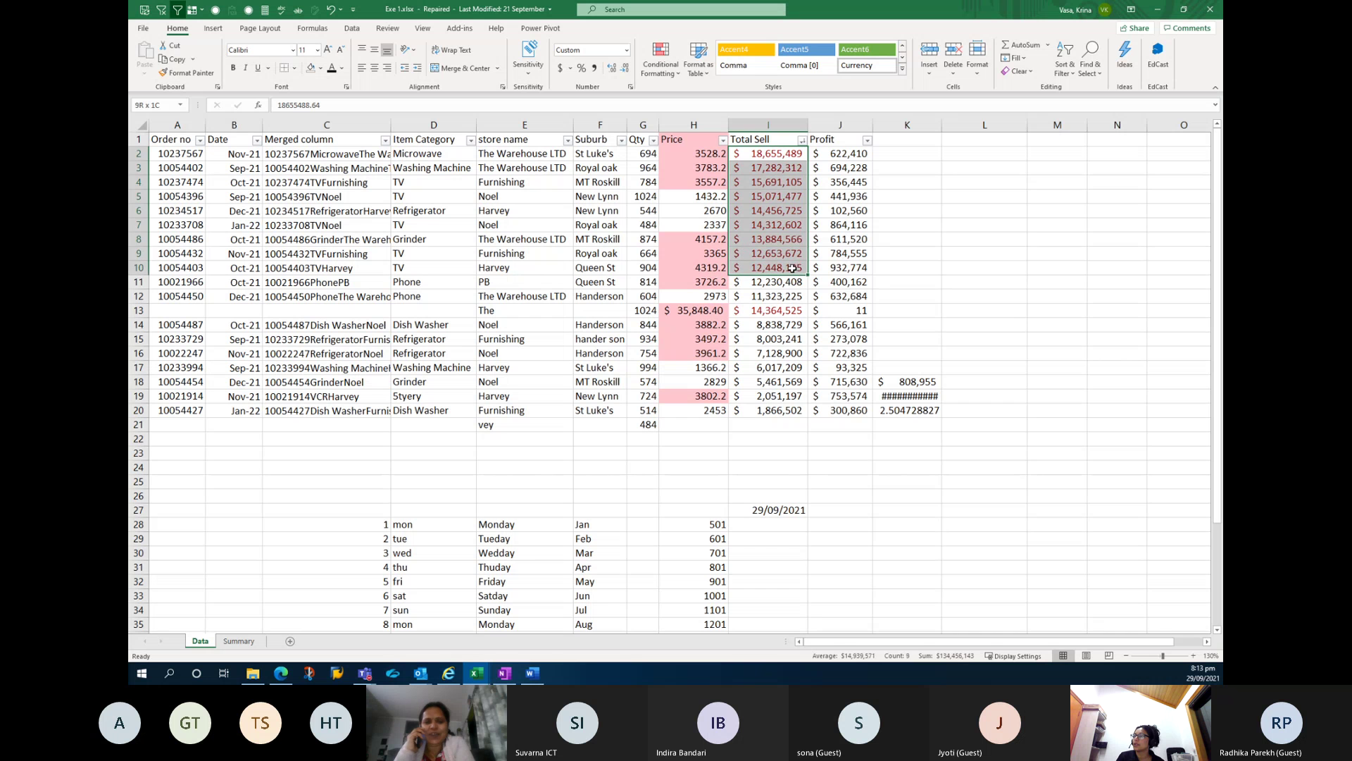
{"action": "left_click", "coordinate": [772, 313]}
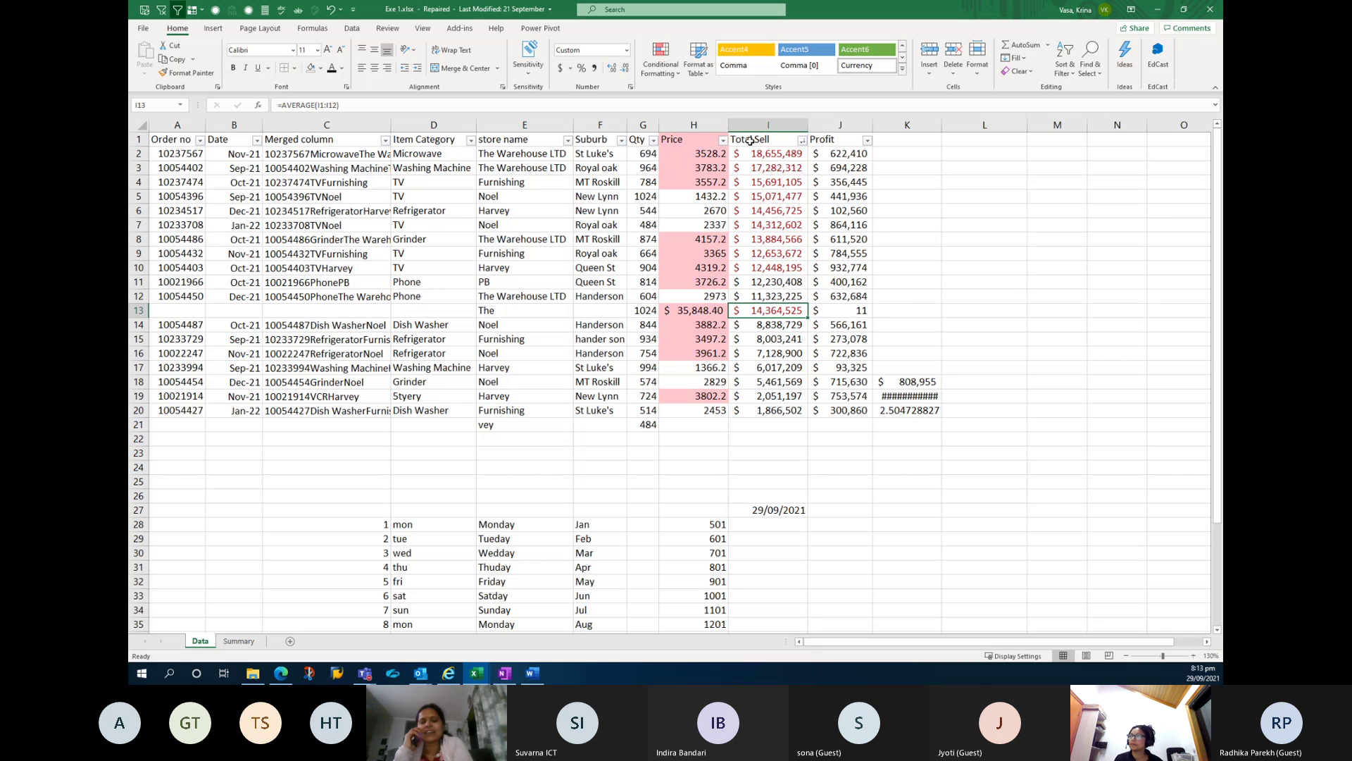
{"action": "key", "text": "ctrl+z"}
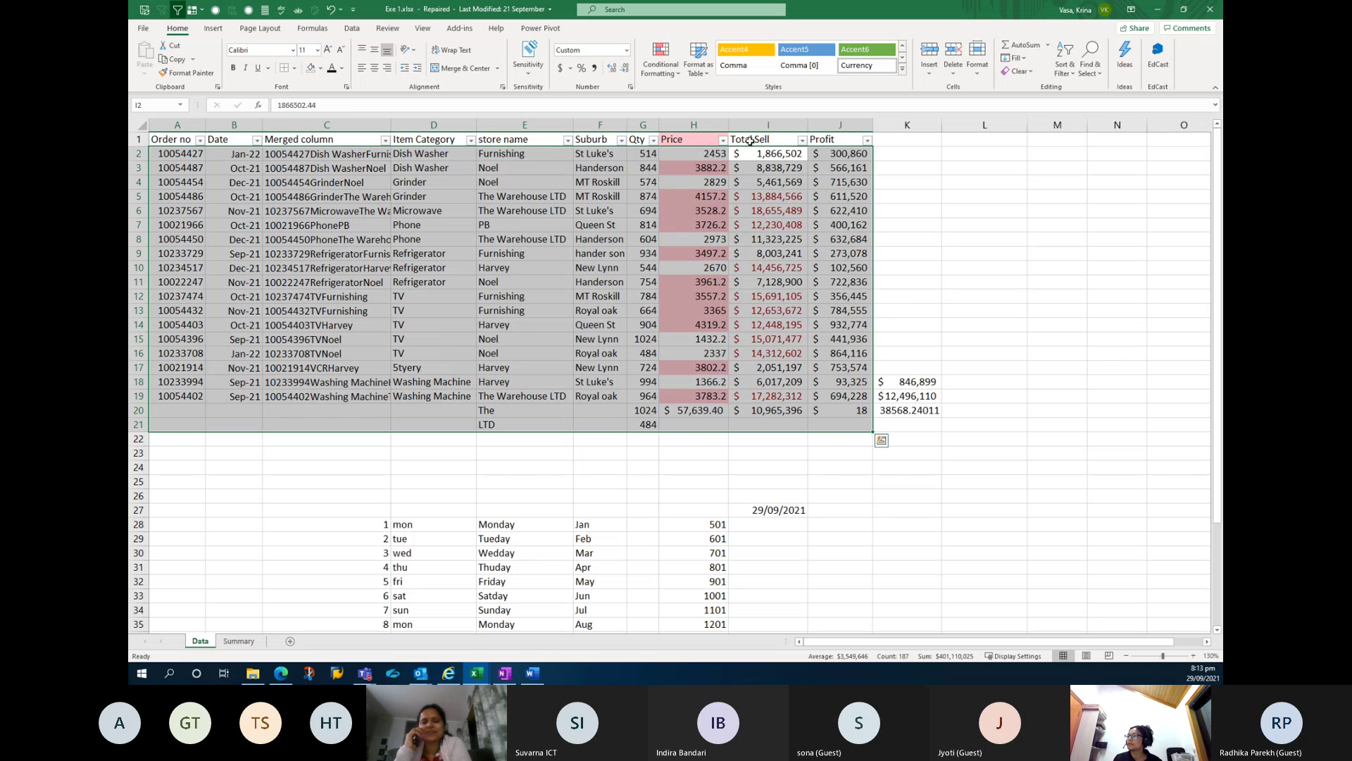
Apply a Between highlight rule to Total Sell cell I7 for $2,230,408 to $12,230,408 with Light Red Fill with Dark Red Text.
{"action": "left_click", "coordinate": [779, 227]}
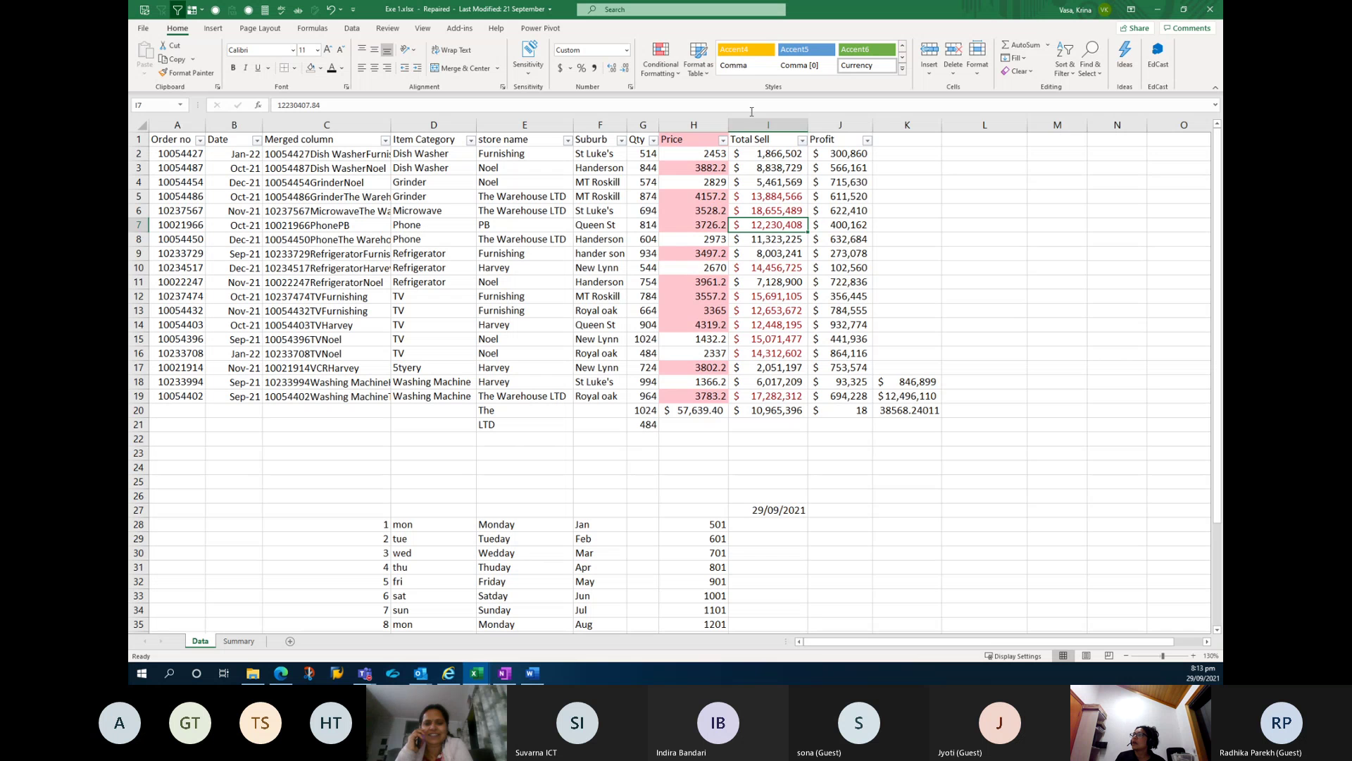
{"action": "left_click", "coordinate": [733, 65]}
{"action": "left_click", "coordinate": [673, 74]}
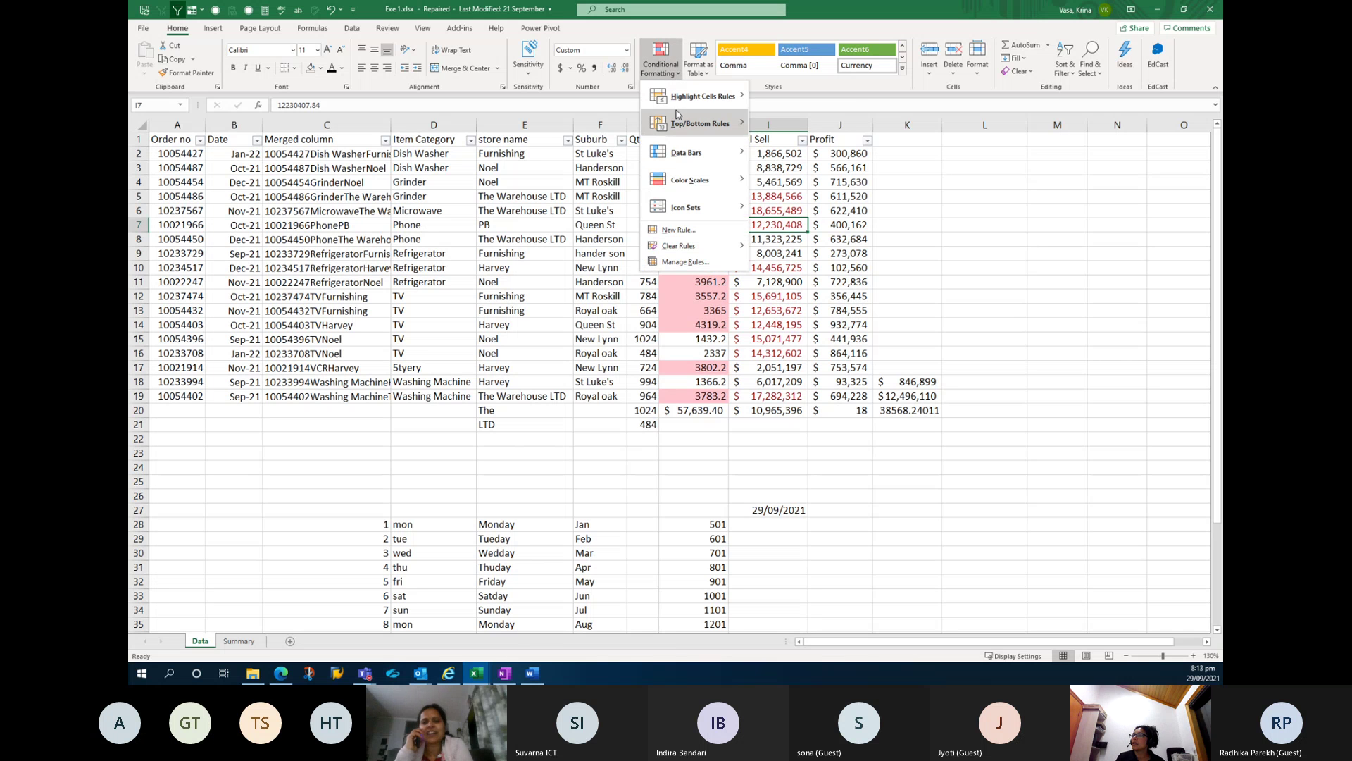
{"action": "mouse_move", "coordinate": [682, 126]}
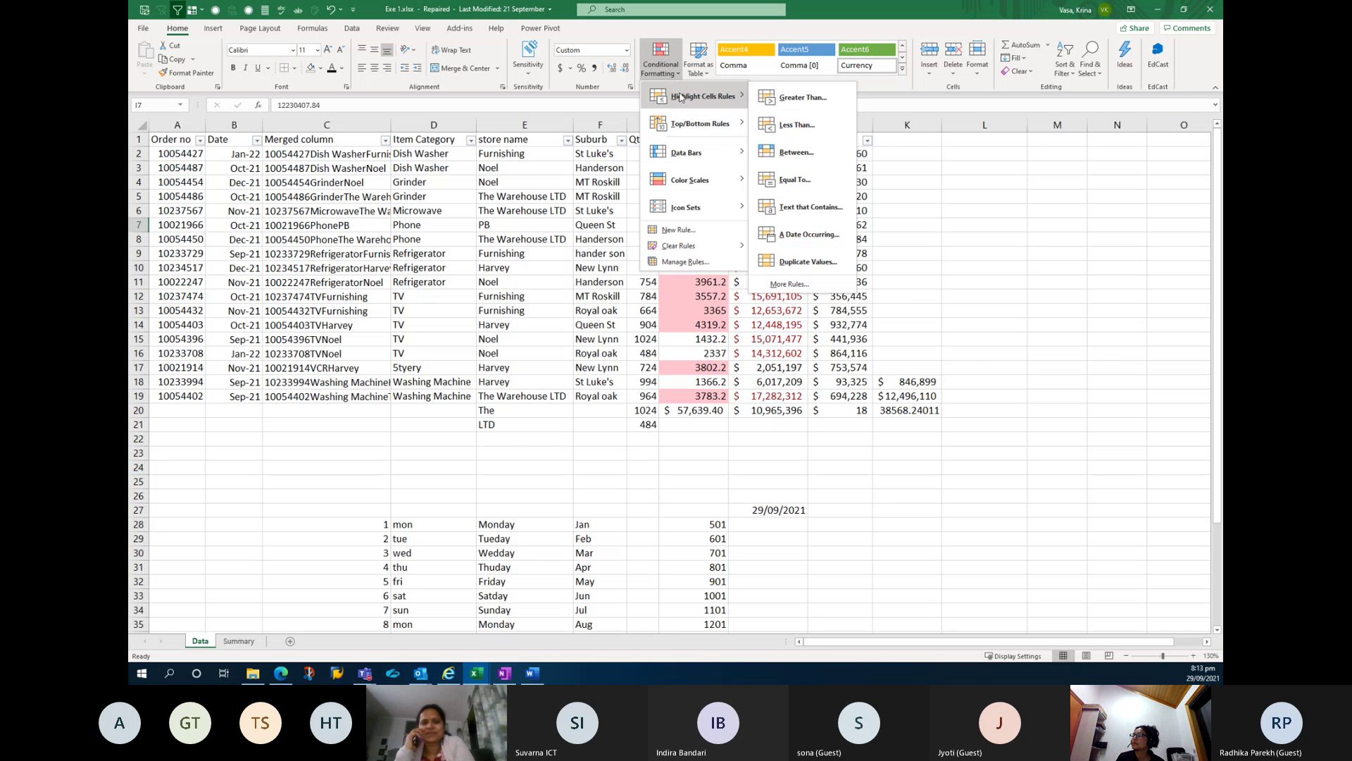
{"action": "left_click", "coordinate": [798, 152]}
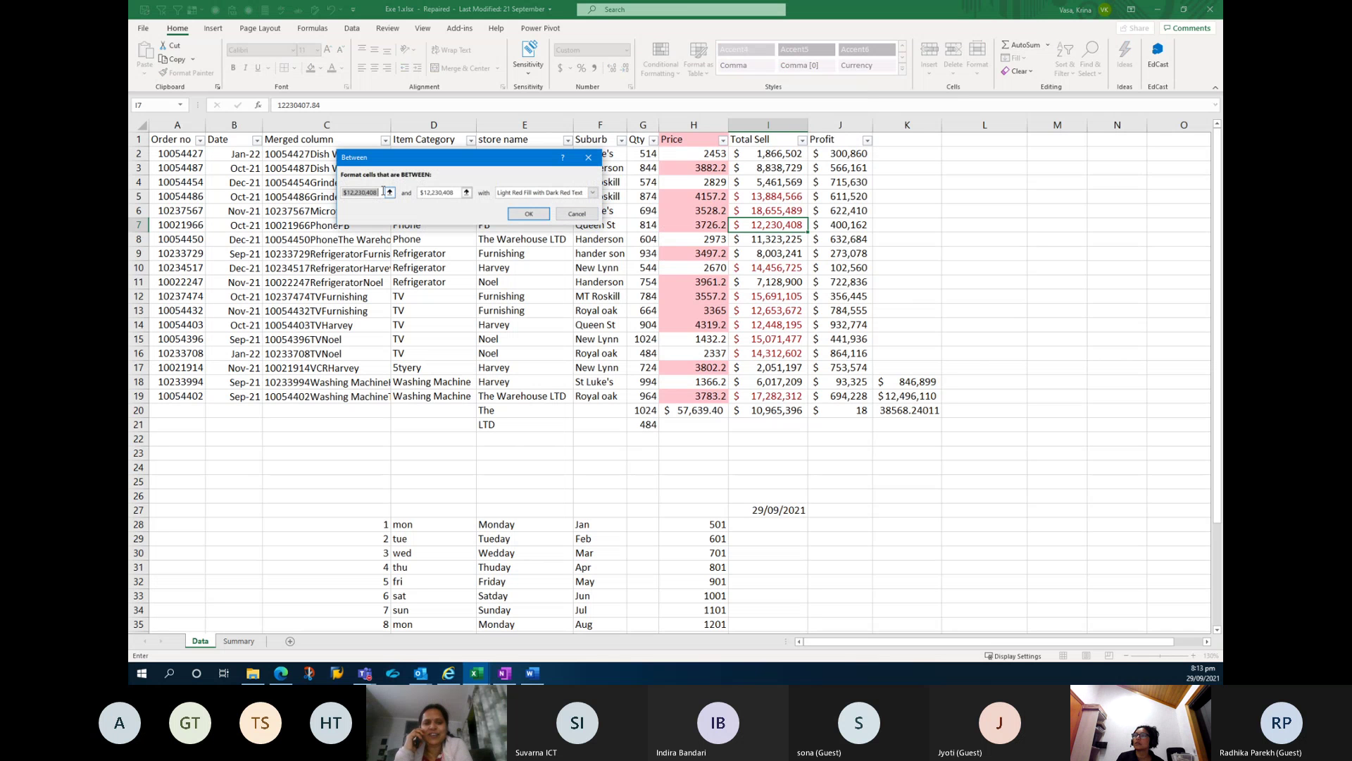
{"action": "left_click", "coordinate": [351, 192]}
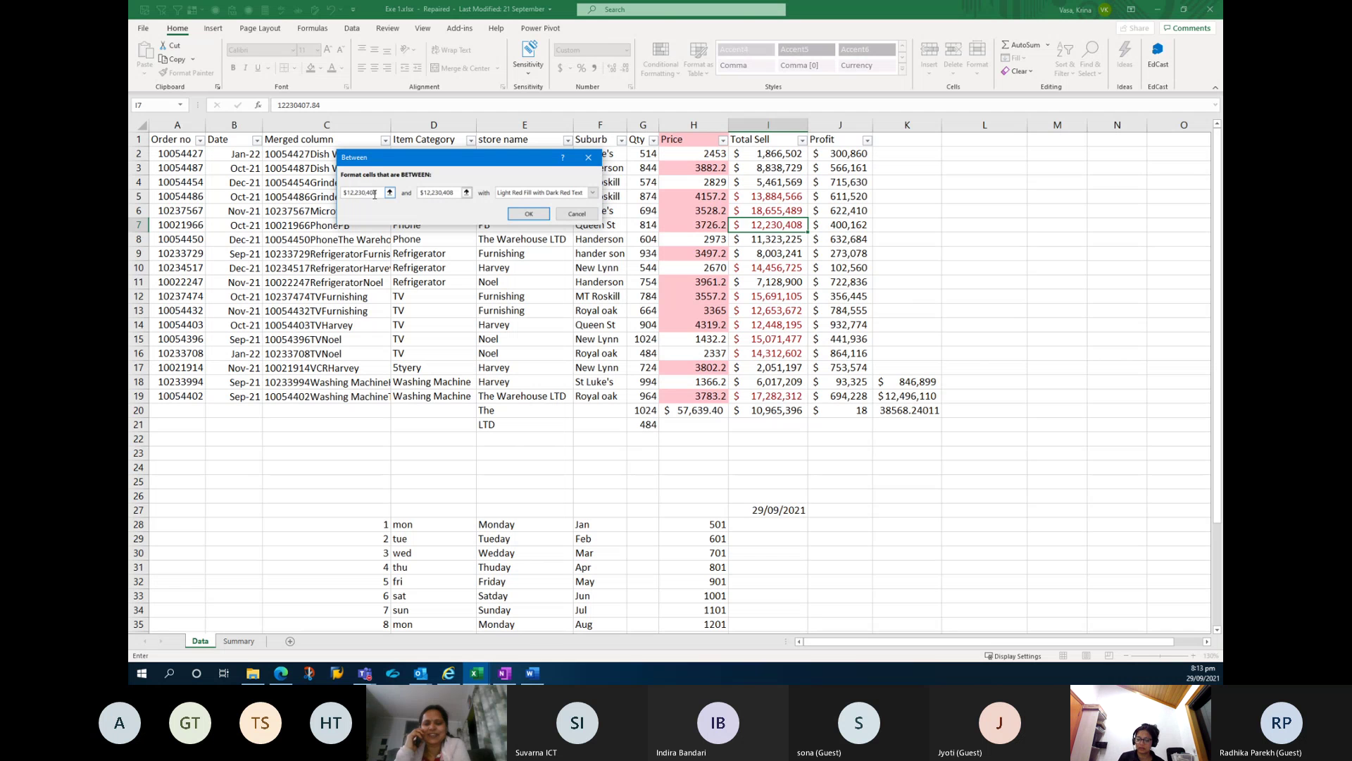
{"action": "key", "text": "BackSpace"}
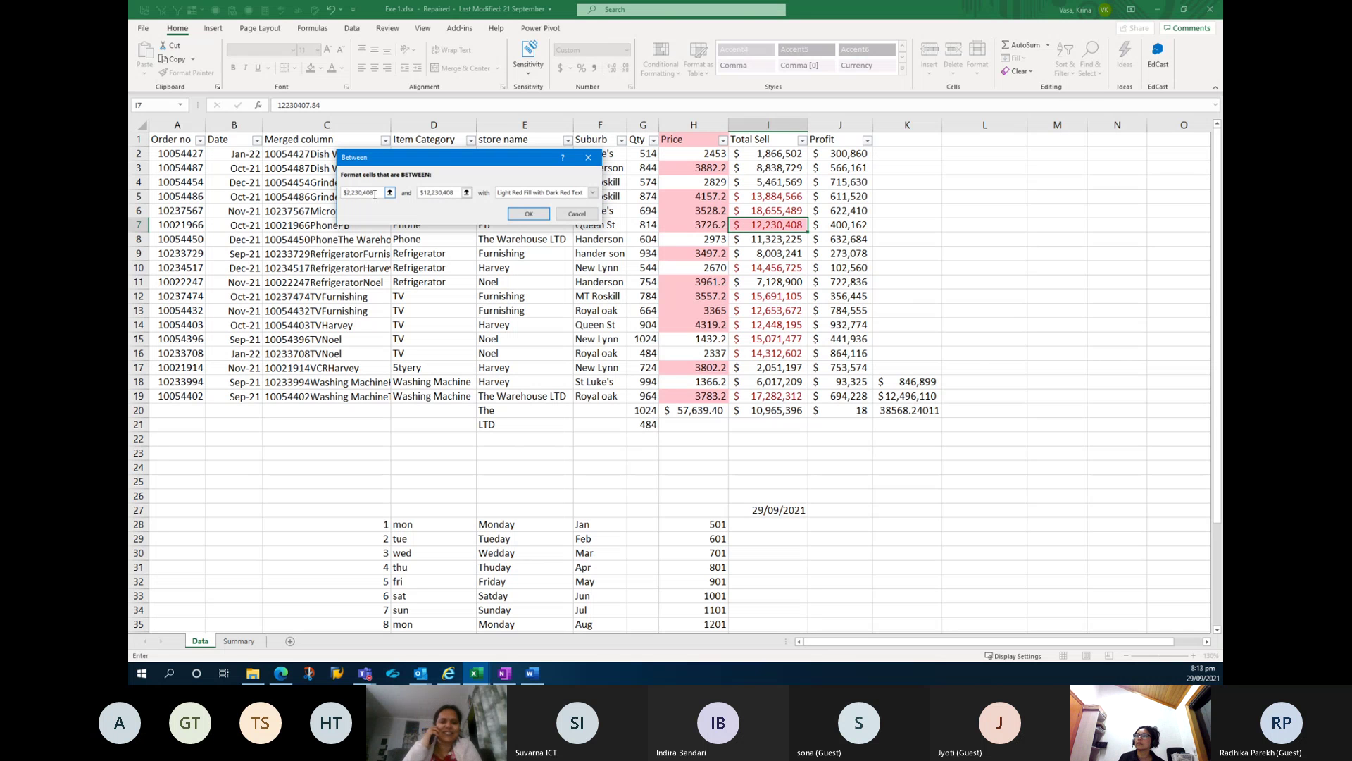
{"action": "key", "text": "Return"}
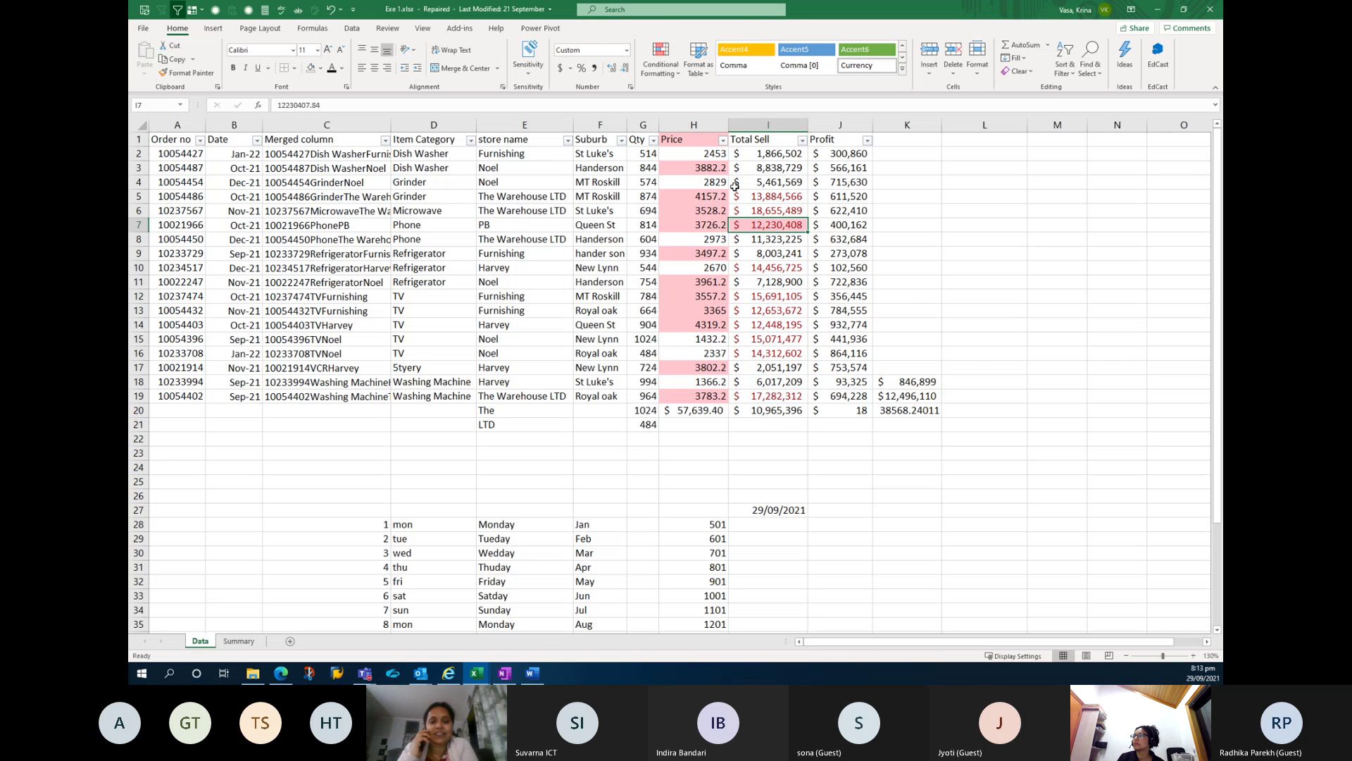
{"action": "left_click_drag", "start_coordinate": [767, 155], "coordinate": [777, 394]}
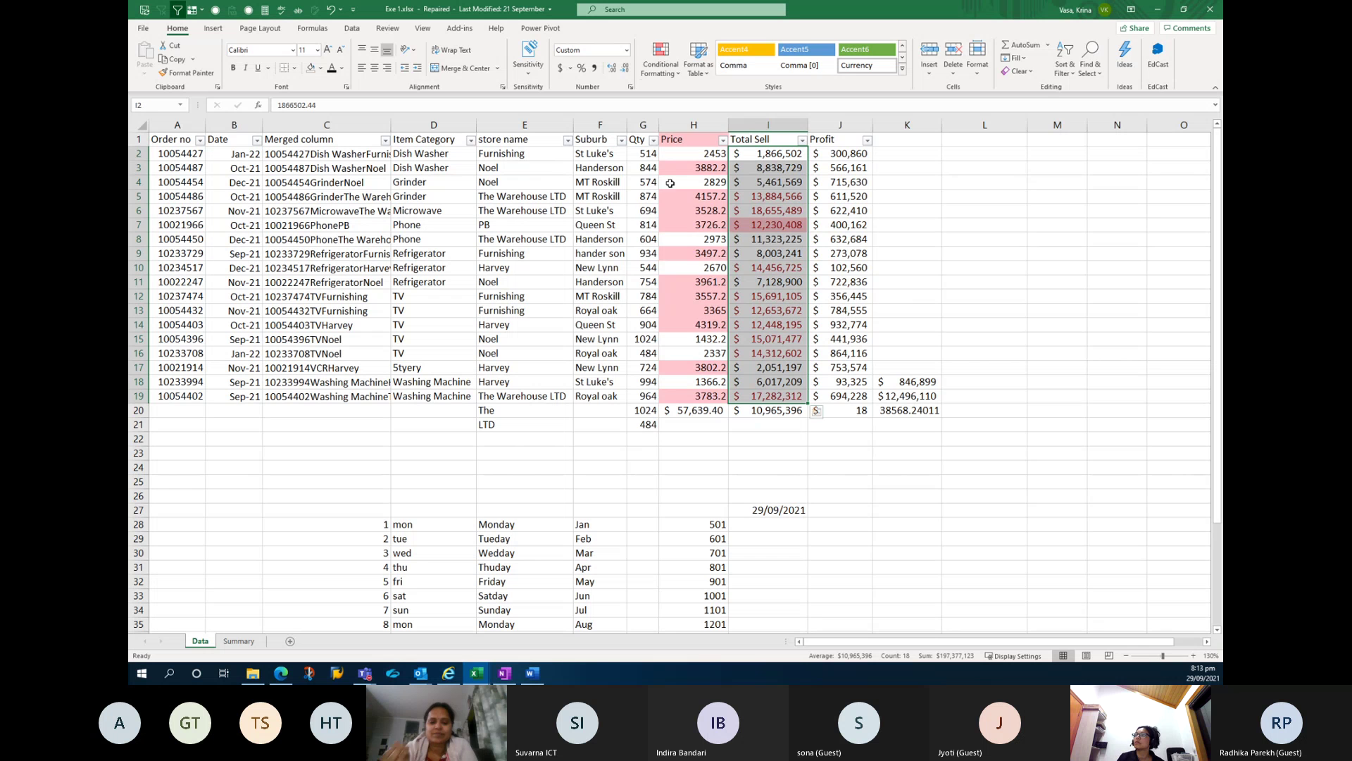
{"action": "left_click", "coordinate": [661, 62]}
{"action": "mouse_move", "coordinate": [726, 97]}
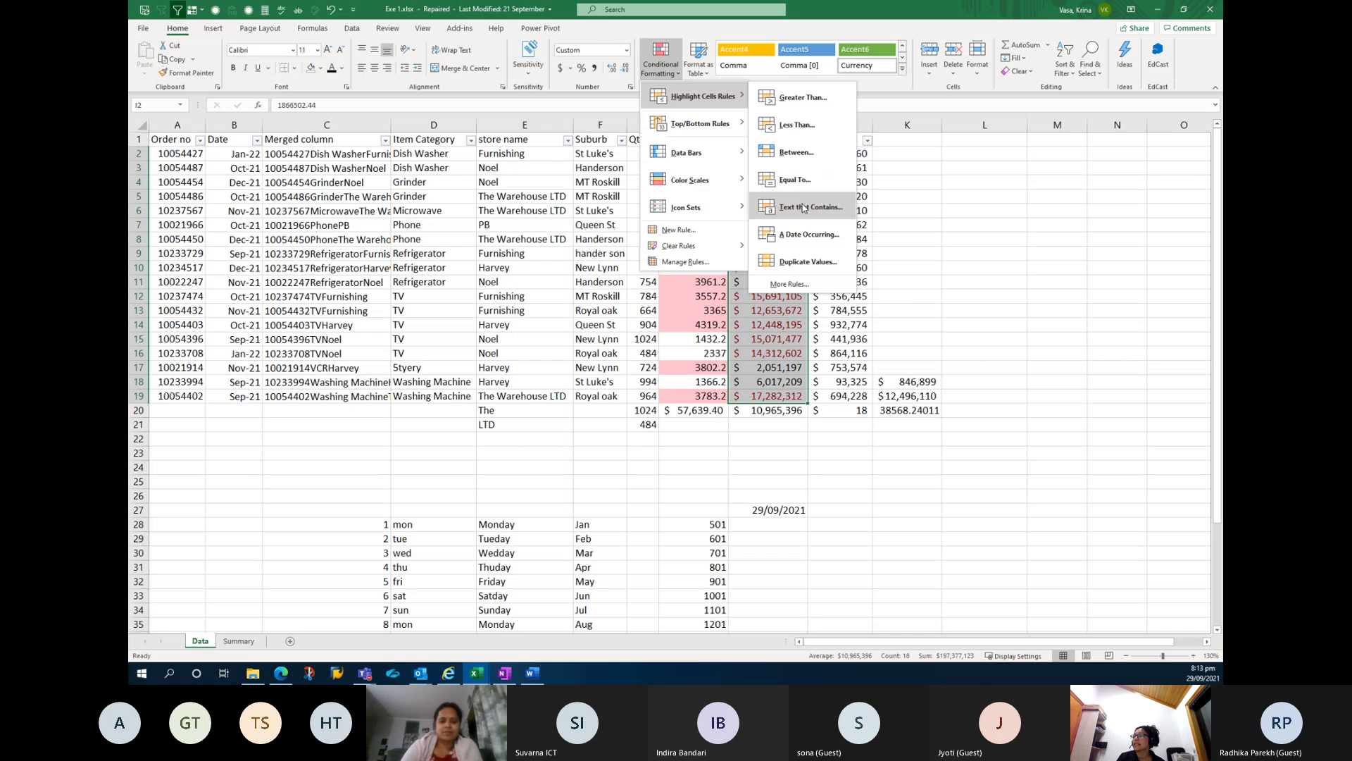
{"action": "left_click", "coordinate": [533, 158]}
Highlight store name cells E1:E19 that contain the text PB, using Light Red Fill with Dark Red Text.
{"action": "left_click_drag", "start_coordinate": [533, 137], "coordinate": [494, 396]}
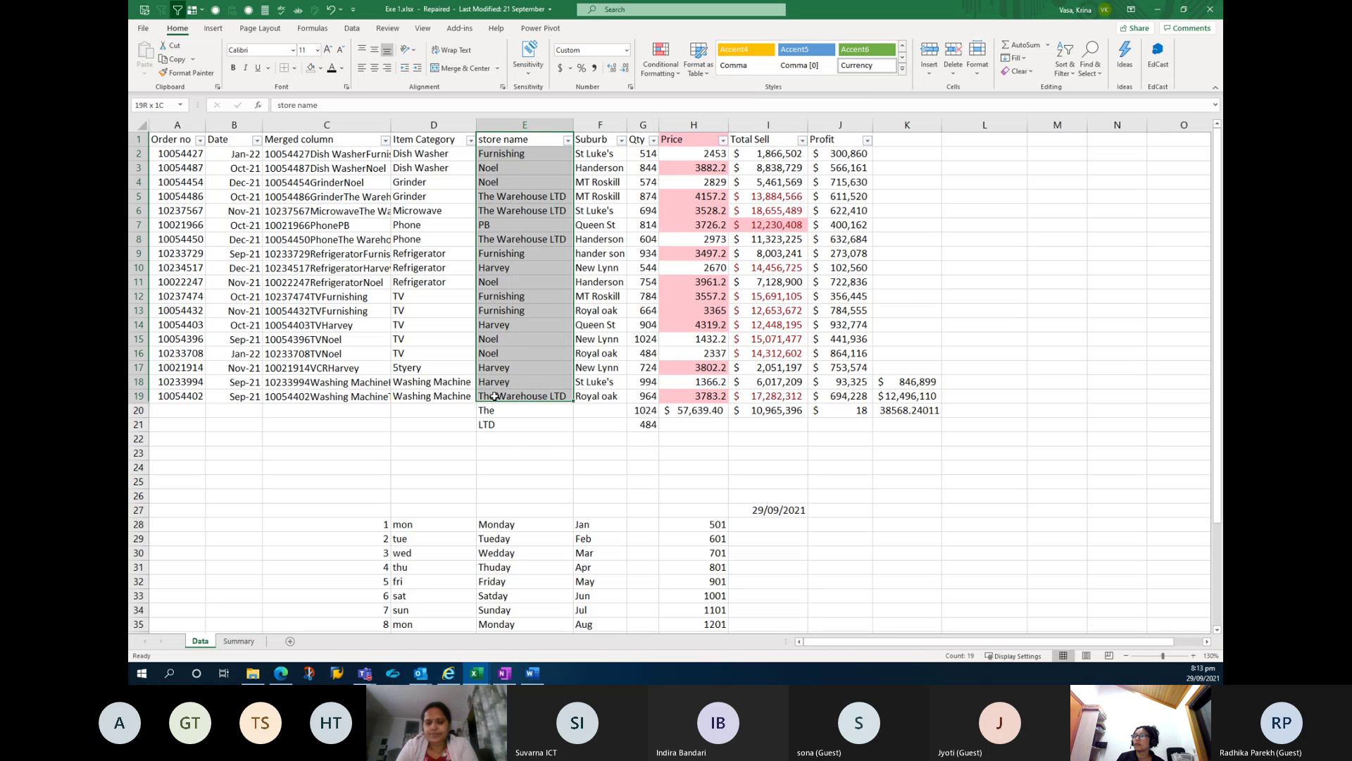
{"action": "left_click", "coordinate": [661, 60]}
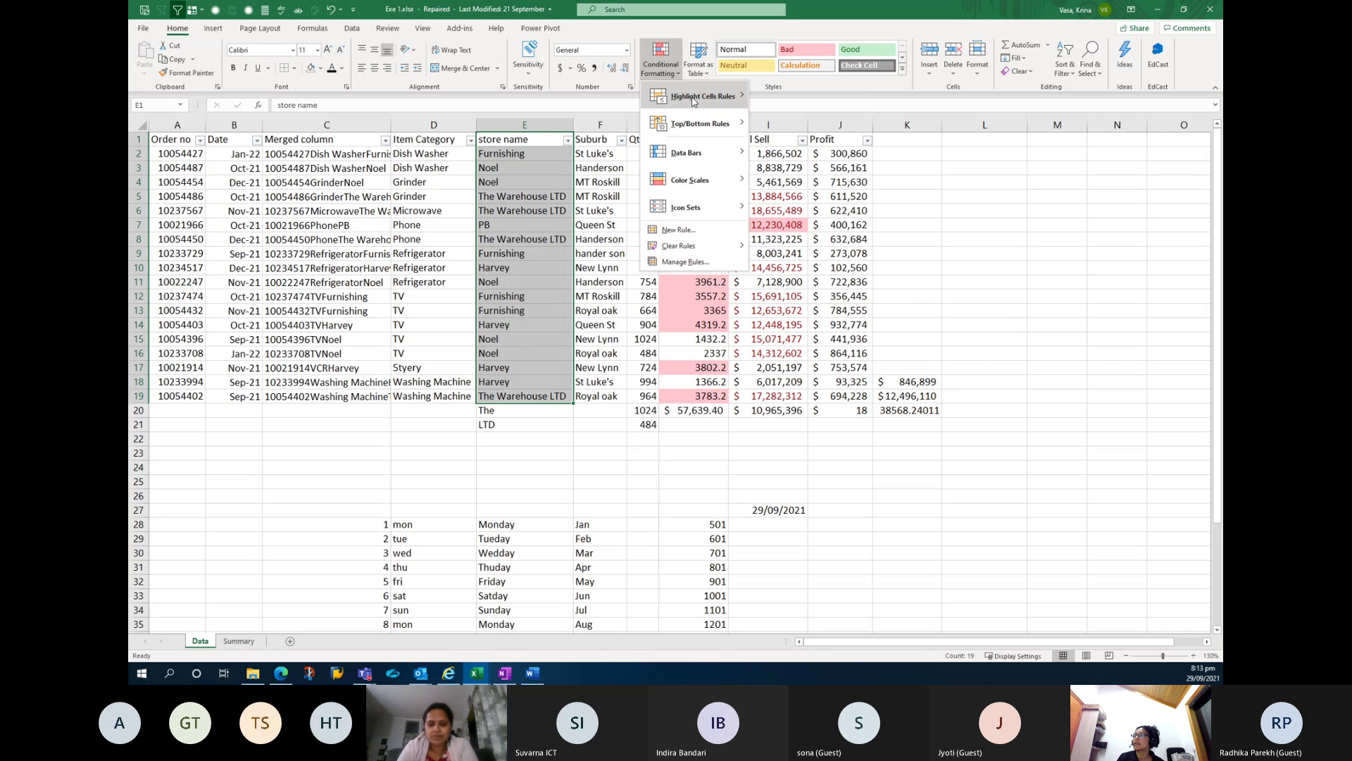
{"action": "mouse_move", "coordinate": [693, 103]}
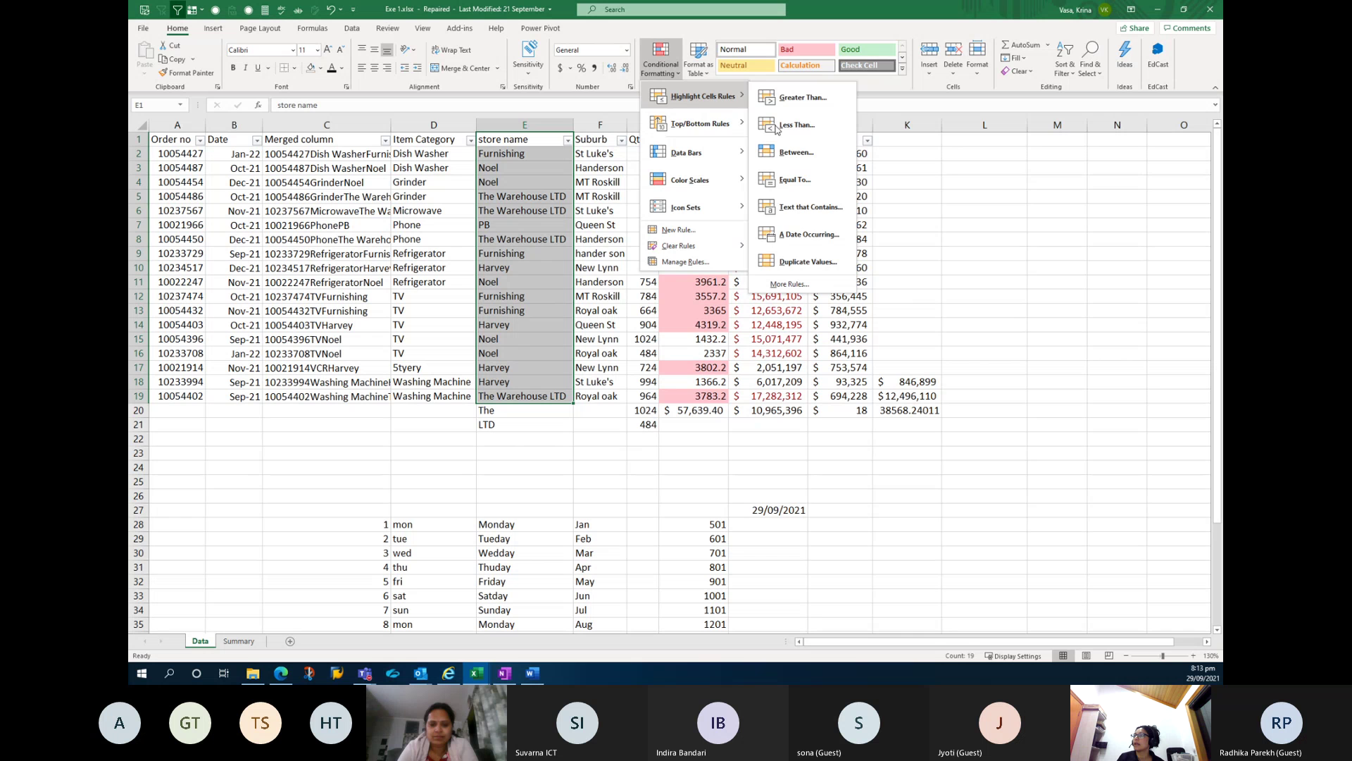
{"action": "left_click", "coordinate": [807, 207]}
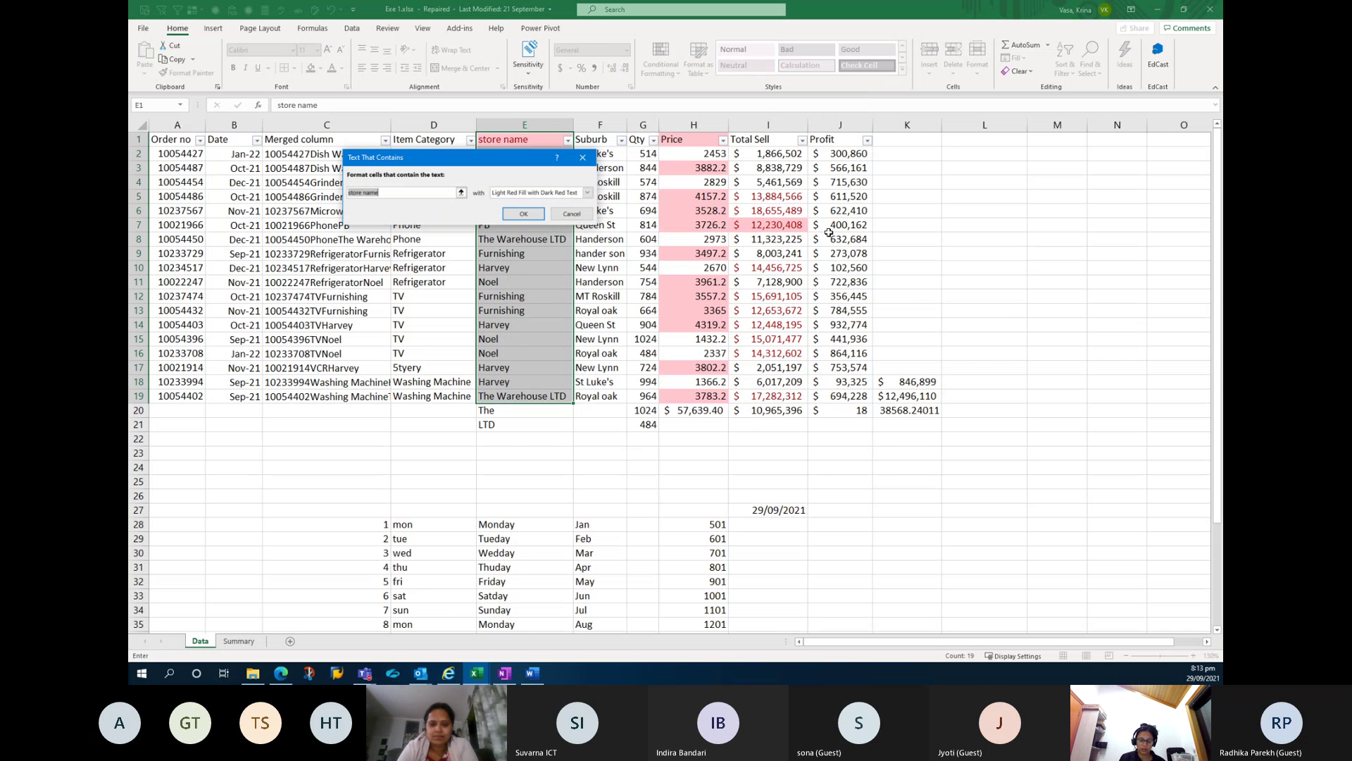
{"action": "type", "text": "PB"}
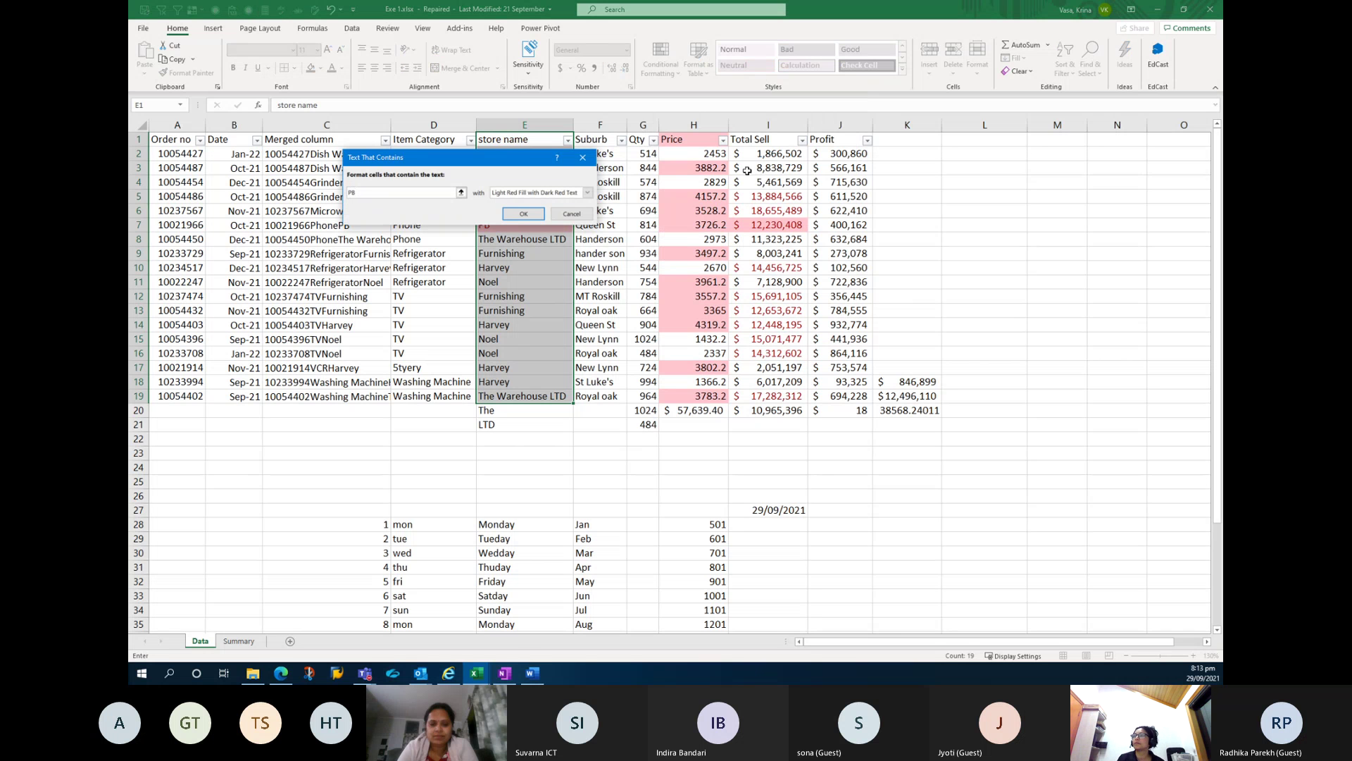
{"action": "left_click", "coordinate": [523, 214]}
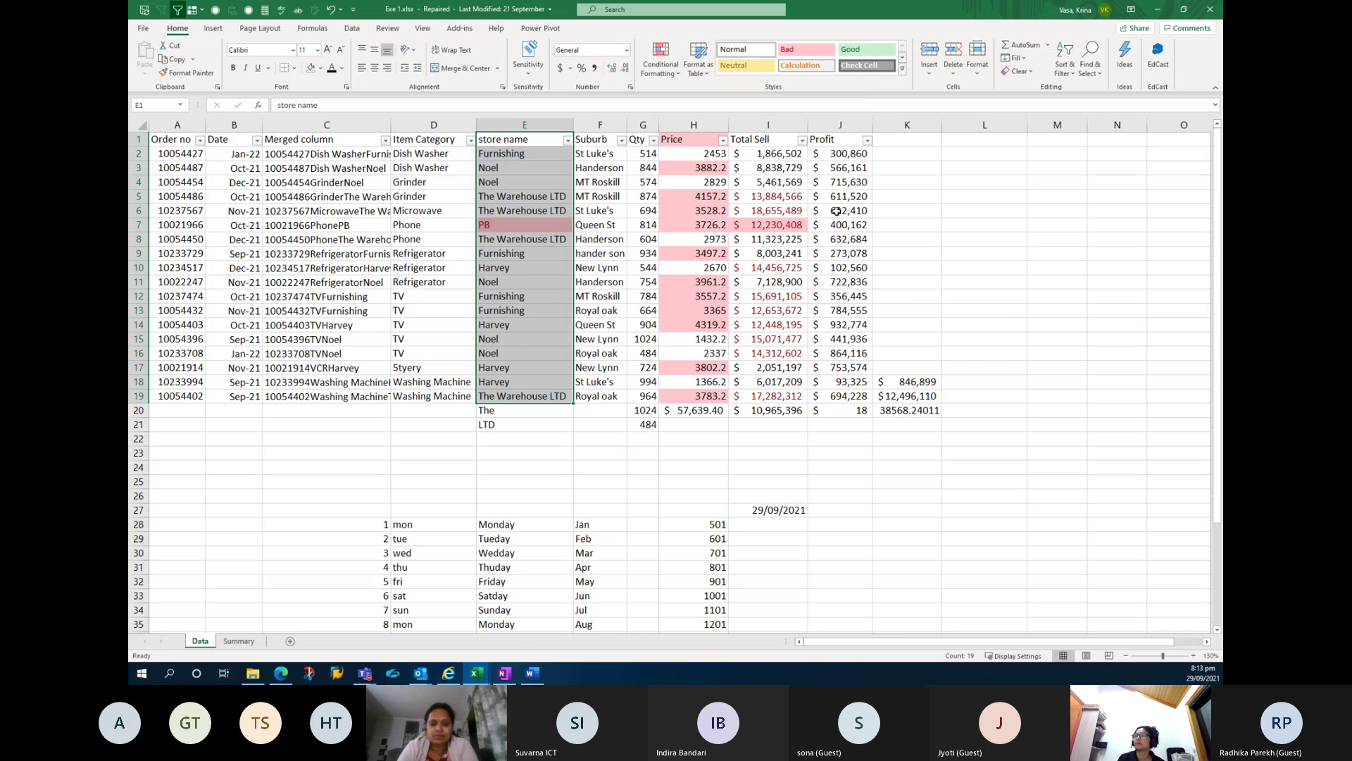
{"action": "left_click", "coordinate": [524, 224]}
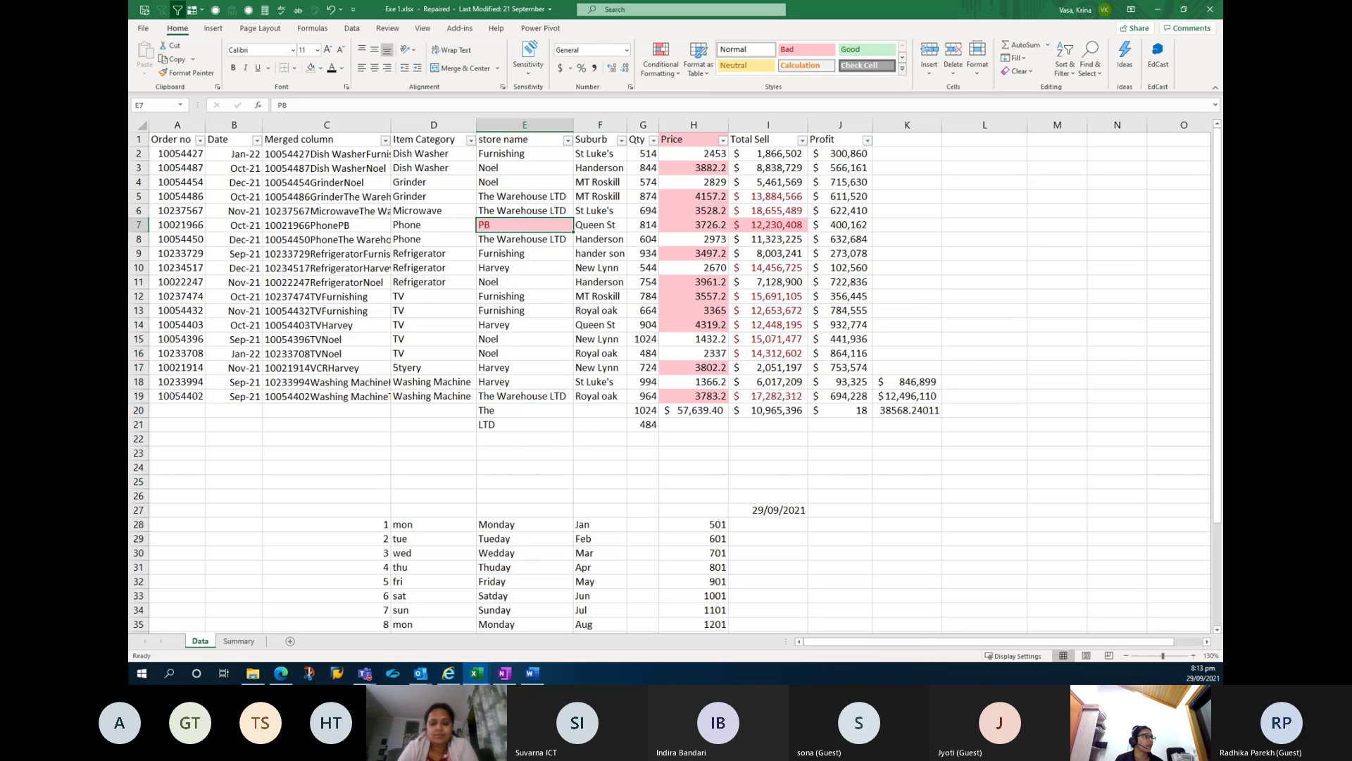
{"action": "key", "text": "alt+Tab"}
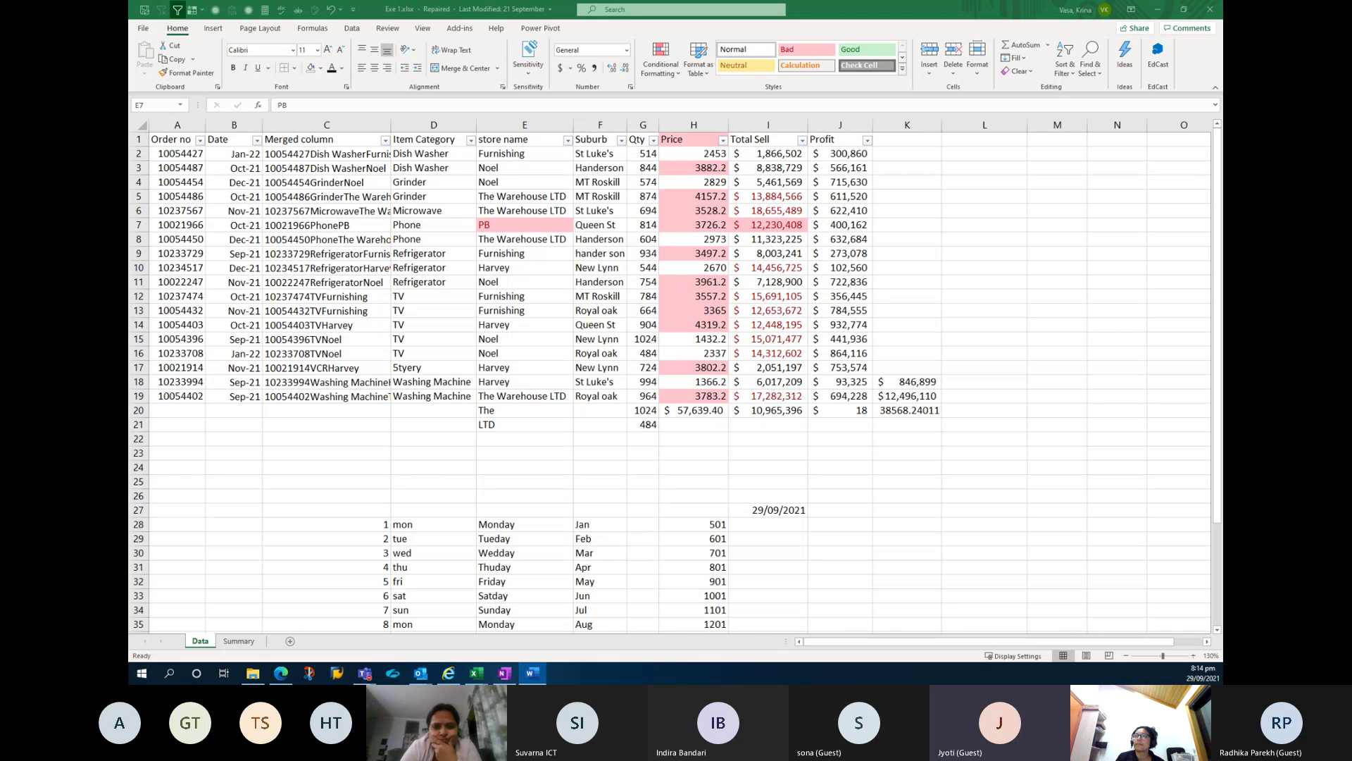
Clear the contents of cells C7 and C10 in Merged column and E10 in store name.
{"action": "left_click", "coordinate": [321, 225]}
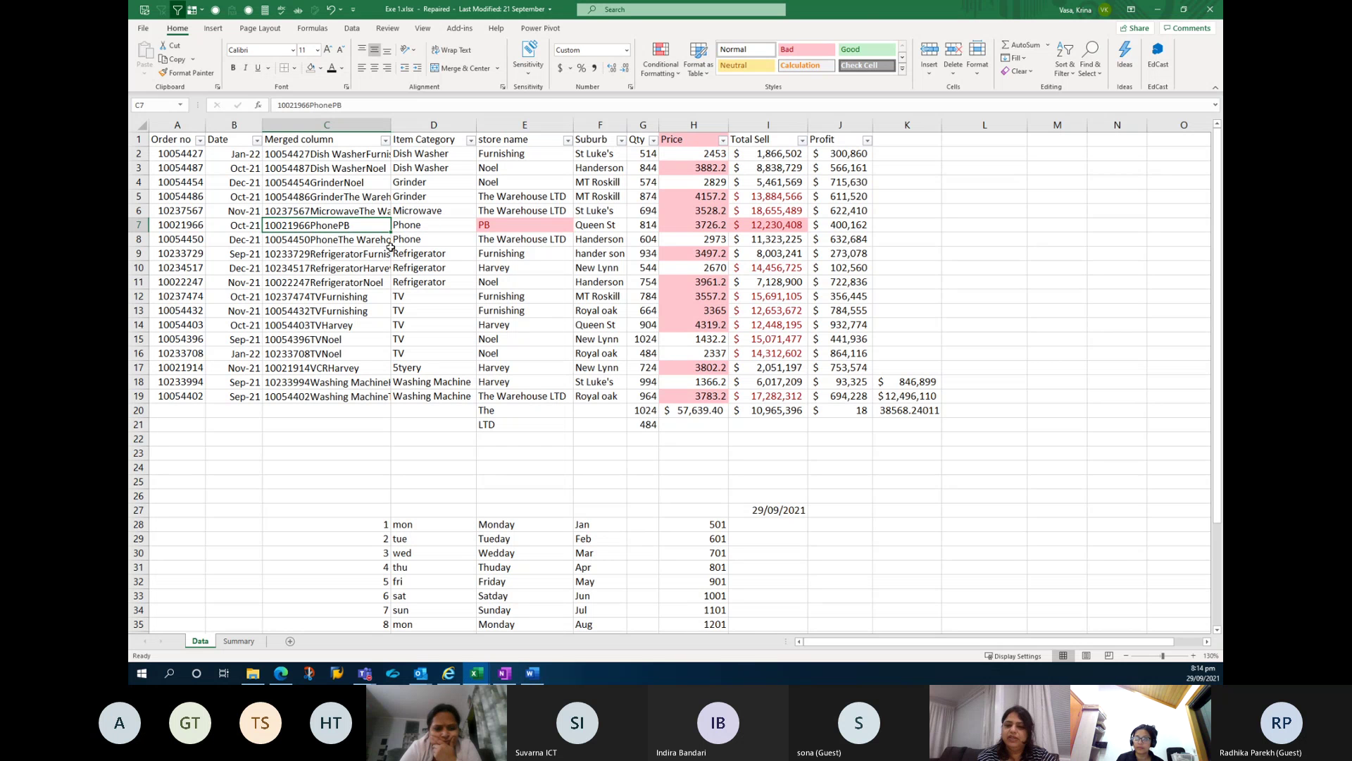
{"action": "key", "text": "Delete"}
{"action": "key", "text": "Down"}
{"action": "key", "text": "Down"}
{"action": "key", "text": "Down"}
{"action": "key", "text": "Delete"}
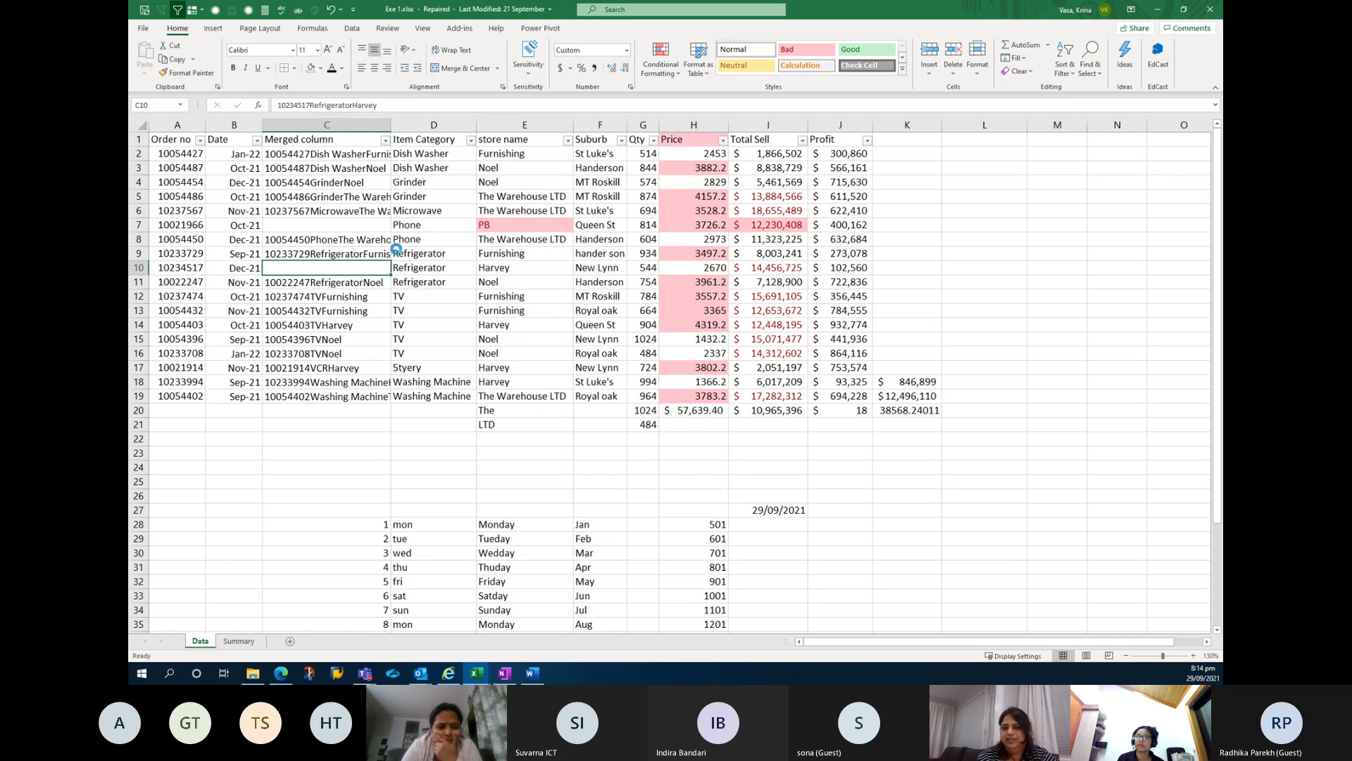
{"action": "key", "text": "Right"}
{"action": "key", "text": "Right"}
{"action": "key", "text": "Delete"}
Clear the contents of store name cell E5, Suburb cell F11 and Merged column cell C18.
{"action": "key", "text": "Up"}
{"action": "key", "text": "Up"}
{"action": "key", "text": "Up"}
{"action": "key", "text": "Up"}
{"action": "key", "text": "Up"}
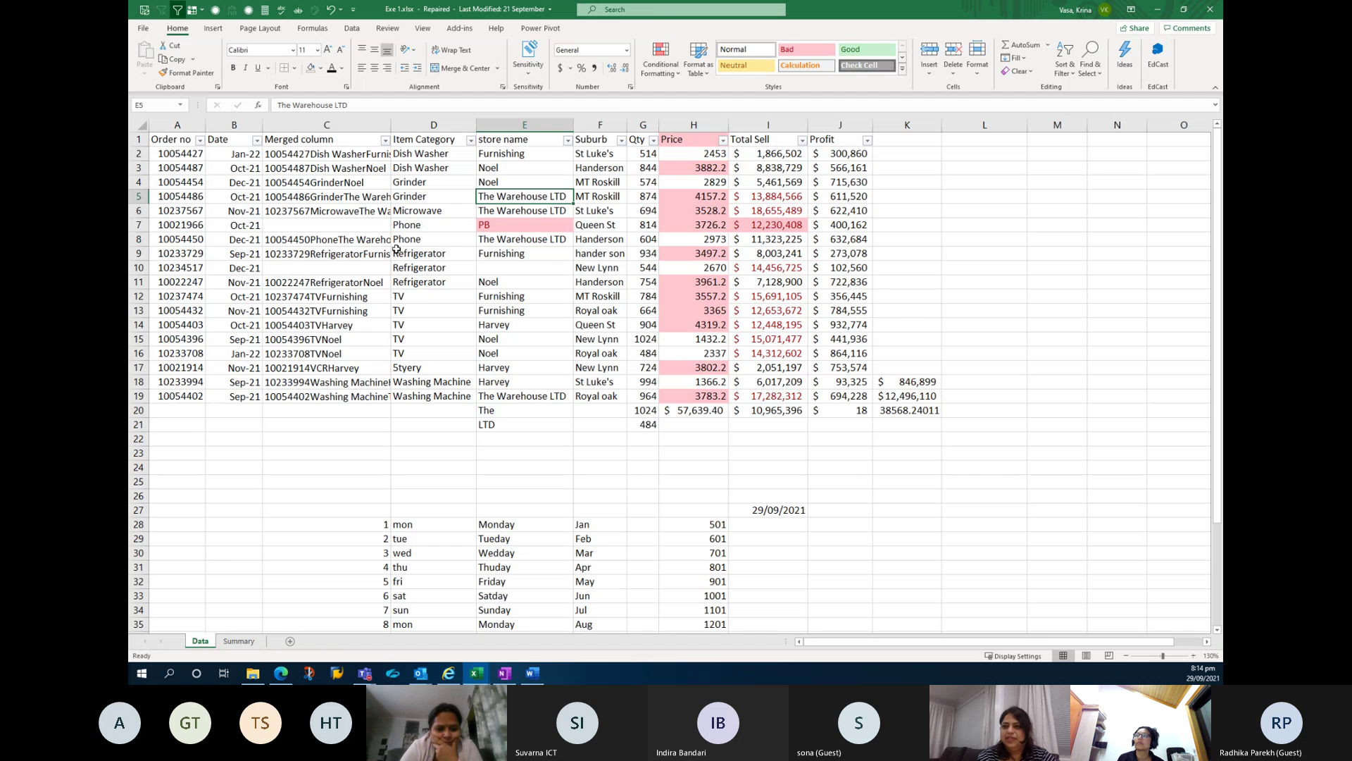
{"action": "key", "text": "Delete"}
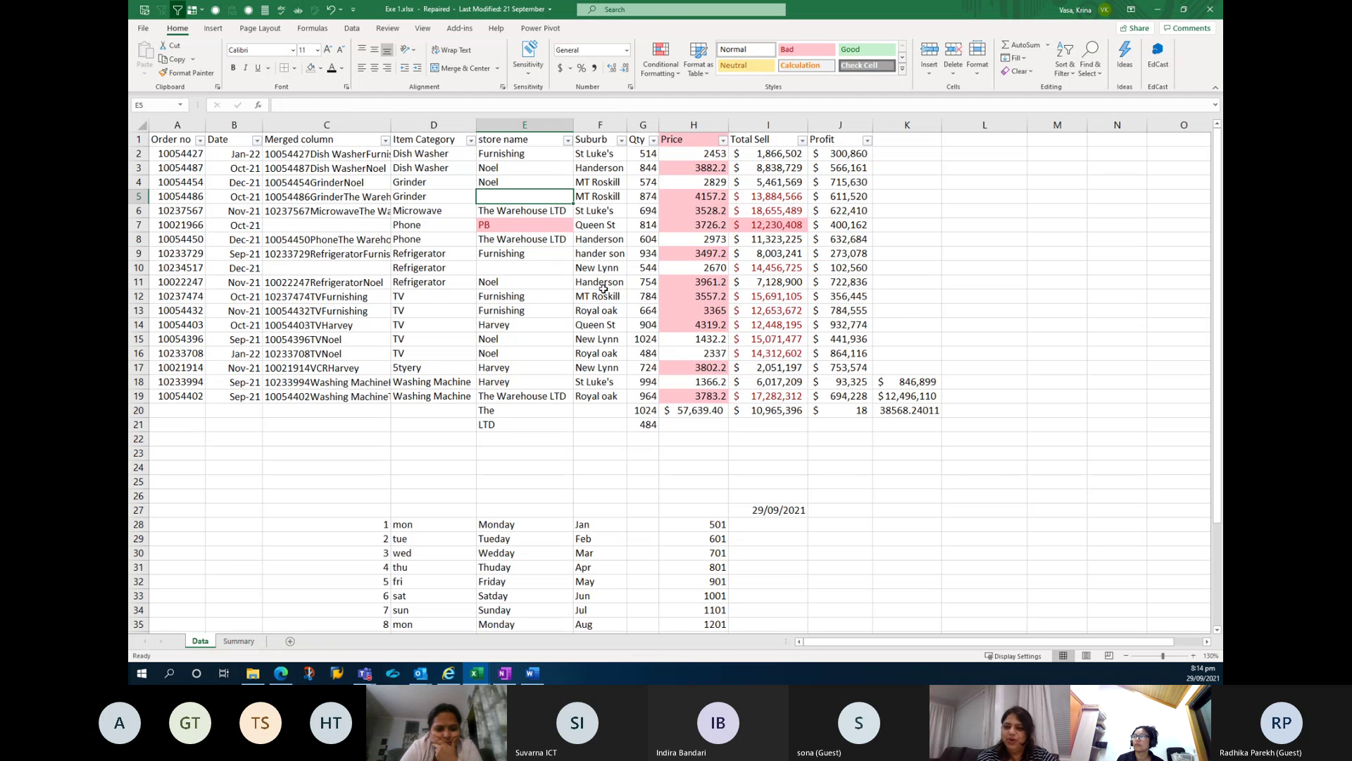
{"action": "left_click", "coordinate": [602, 283]}
{"action": "key", "text": "Delete"}
{"action": "left_click", "coordinate": [282, 381]}
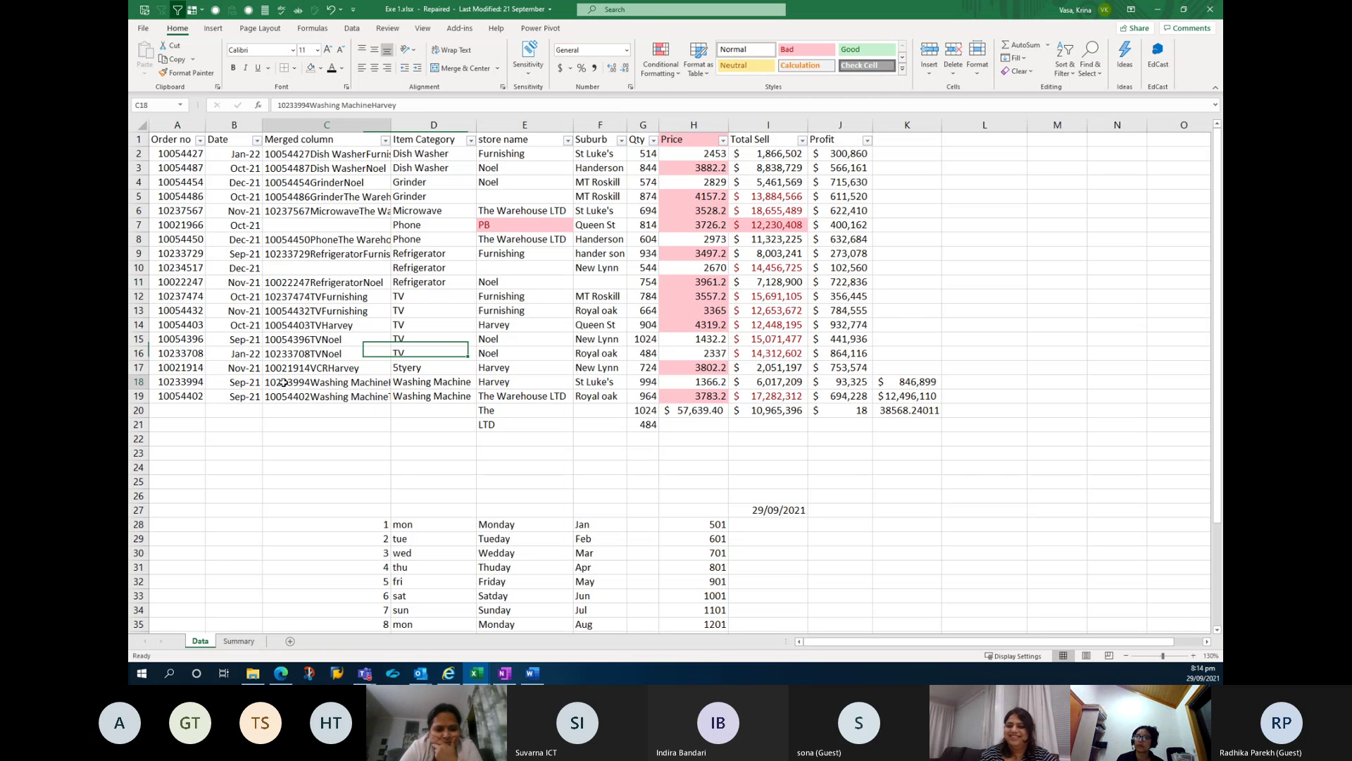
{"action": "key", "text": "Delete"}
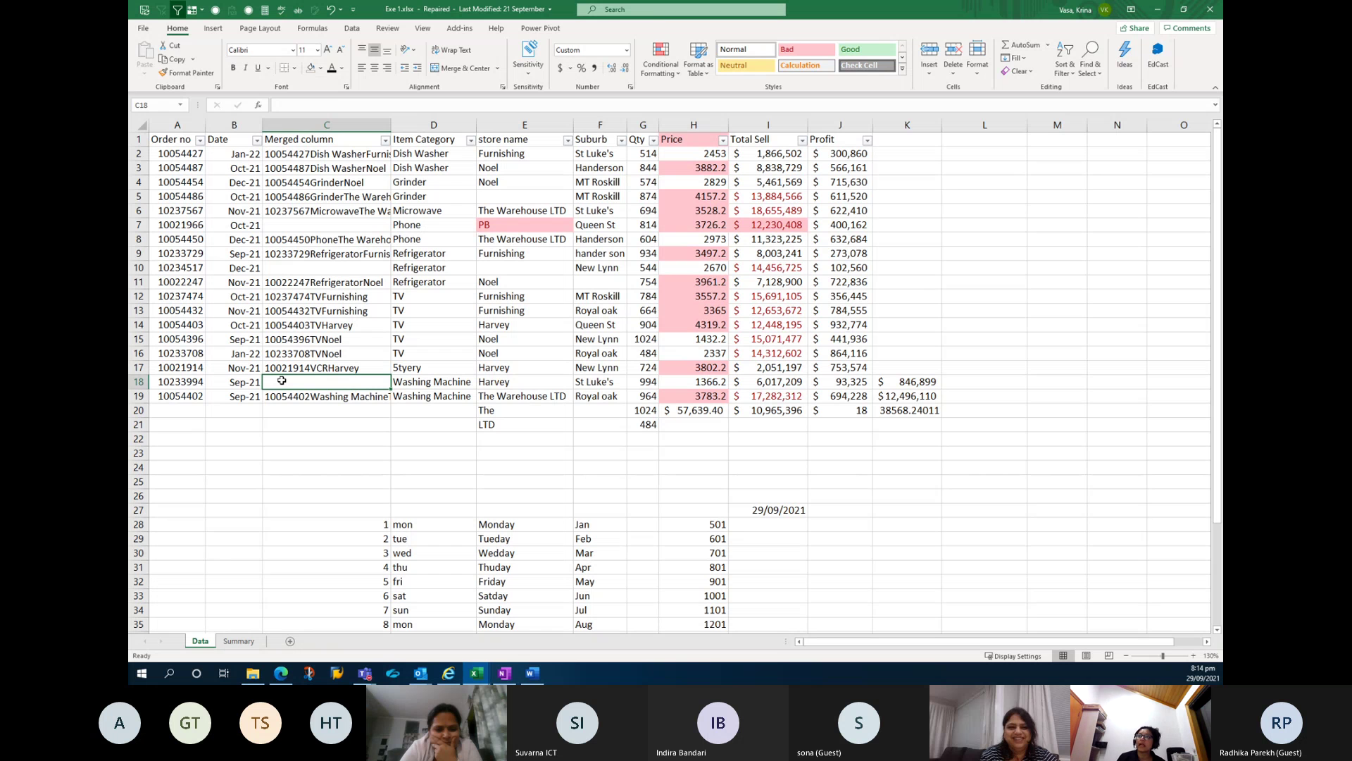
{"action": "left_click", "coordinate": [511, 200]}
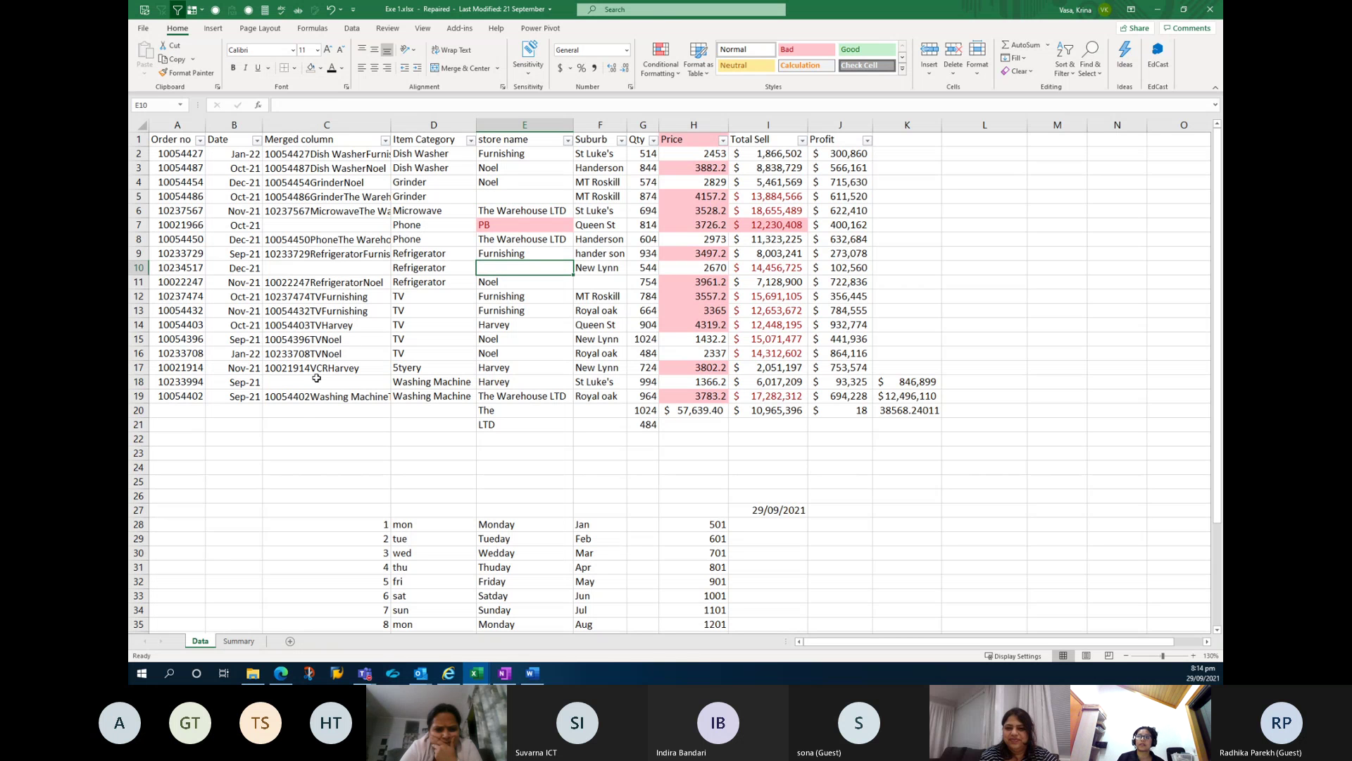
{"action": "left_click", "coordinate": [310, 381]}
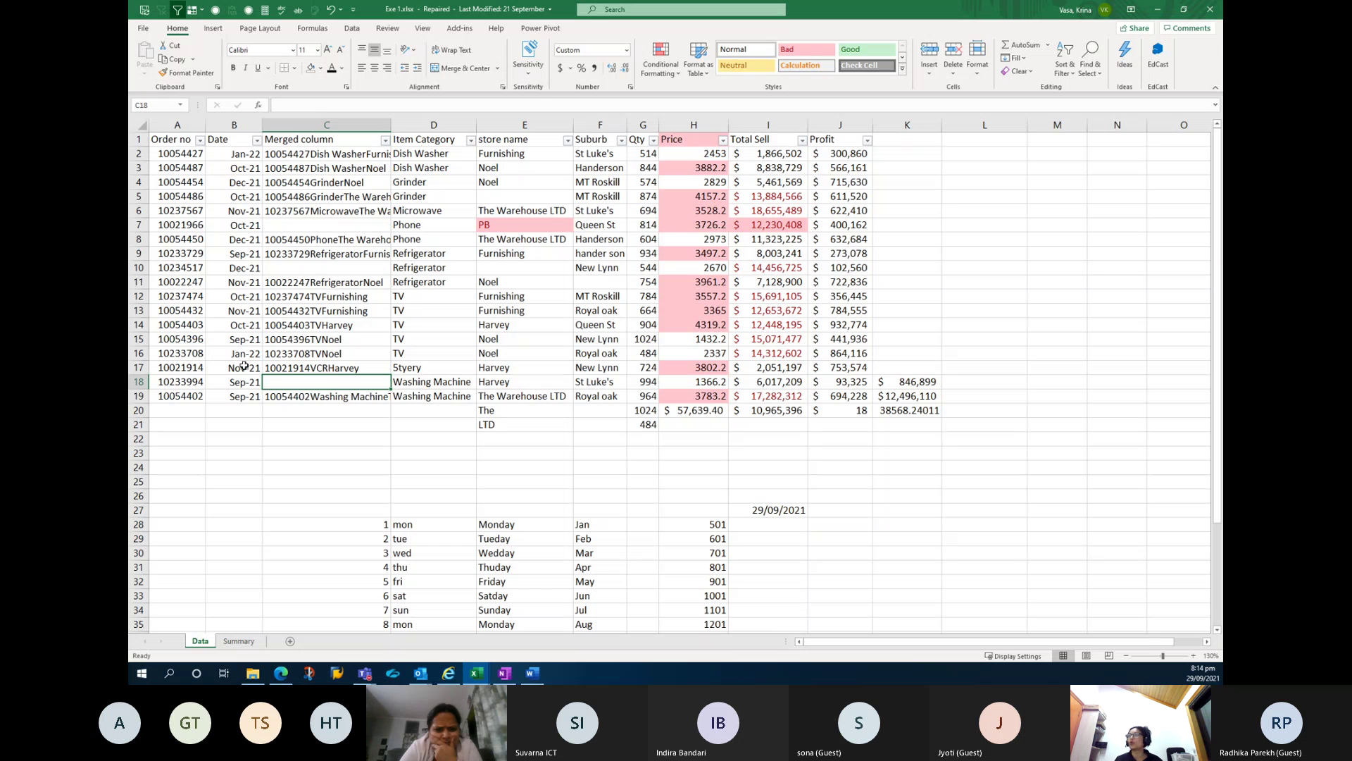
Jump to cell A1 with the Go To command.
{"action": "key", "text": "ctrl+g"}
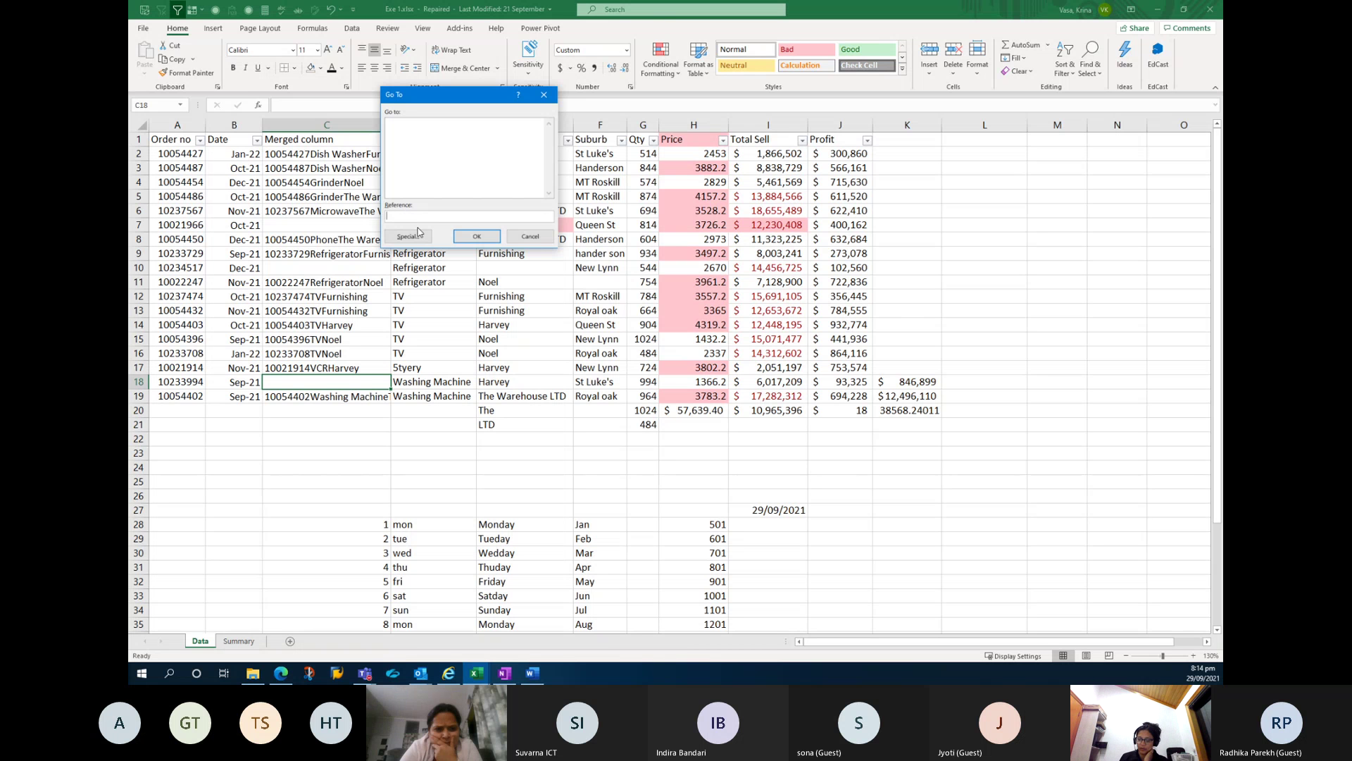
{"action": "type", "text": "a1"}
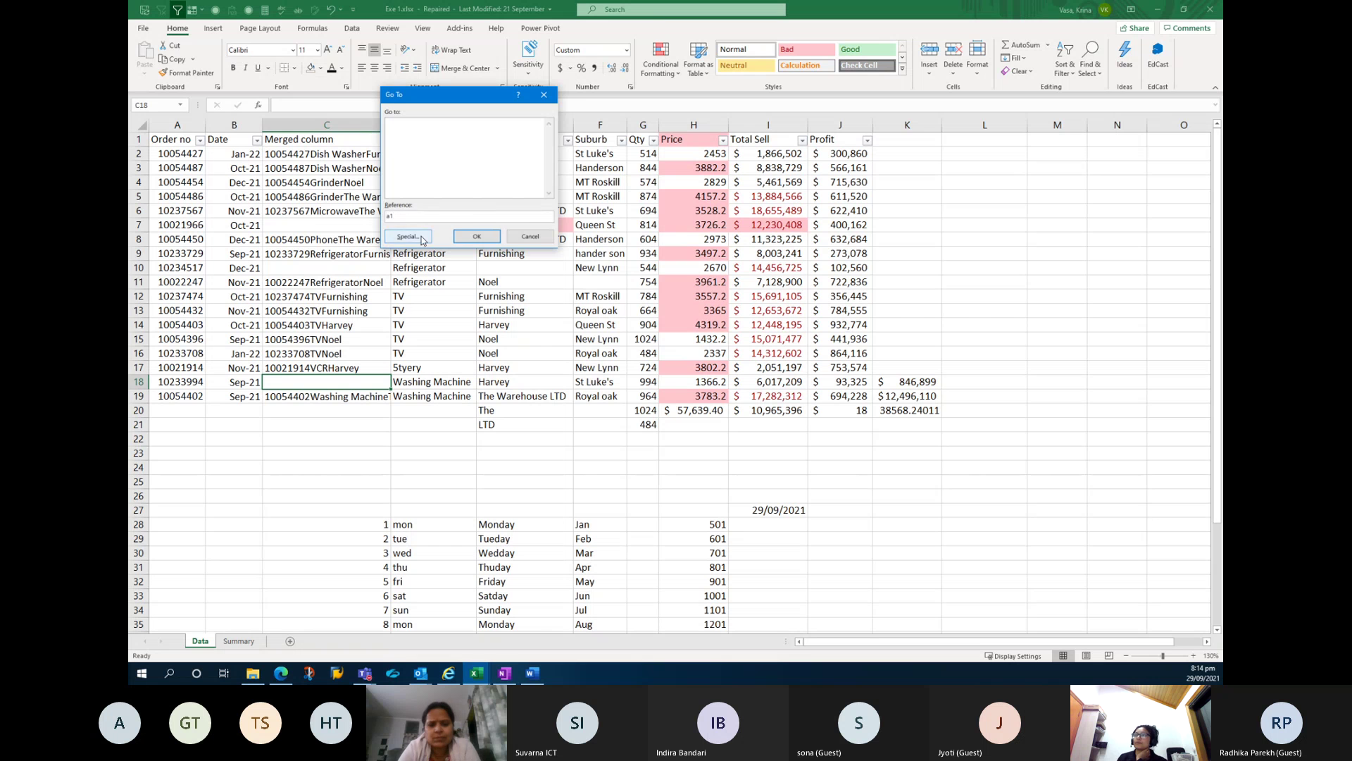
{"action": "left_click", "coordinate": [479, 235]}
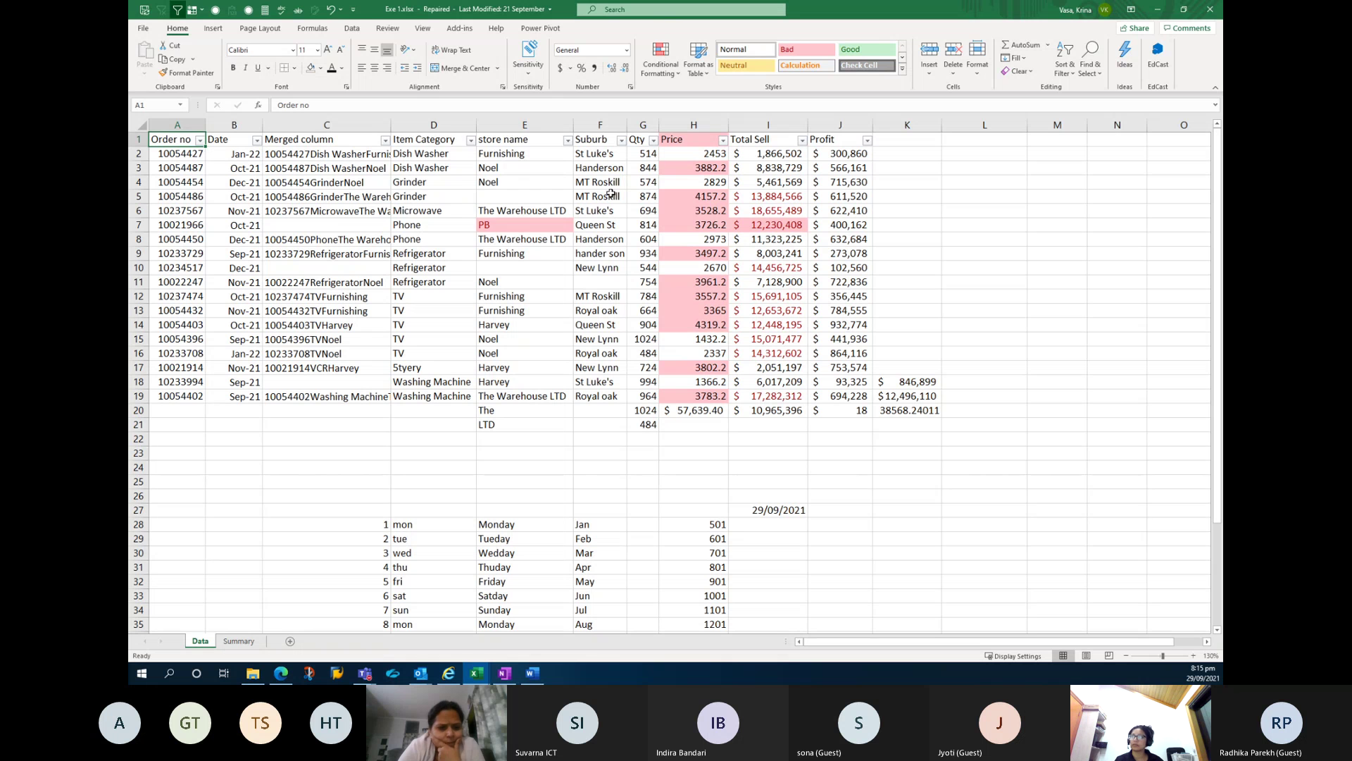
{"action": "key", "text": "ctrl+g"}
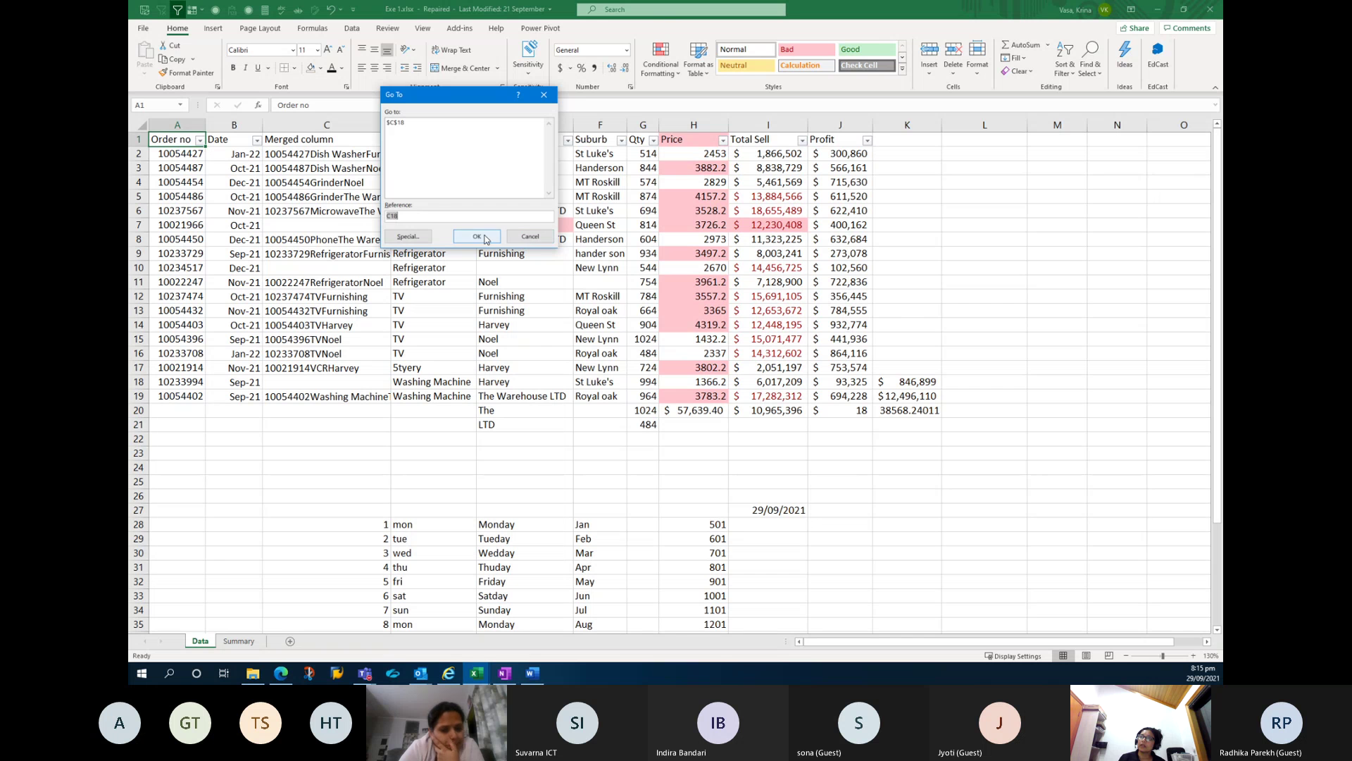
{"action": "left_click", "coordinate": [530, 237]}
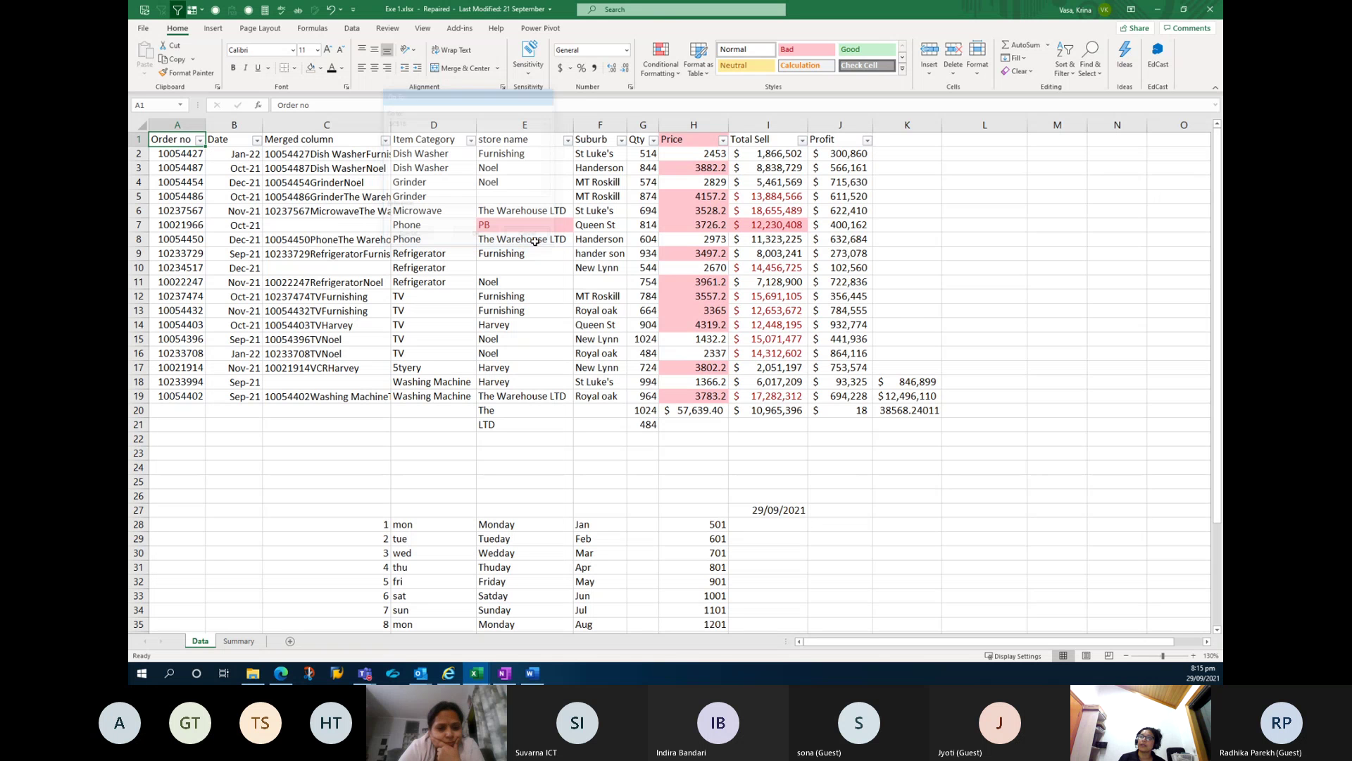
Select only the numeric constants within A1:J19 using Go To Special, excluding text, logicals and errors.
{"action": "left_click_drag", "start_coordinate": [165, 145], "coordinate": [858, 395]}
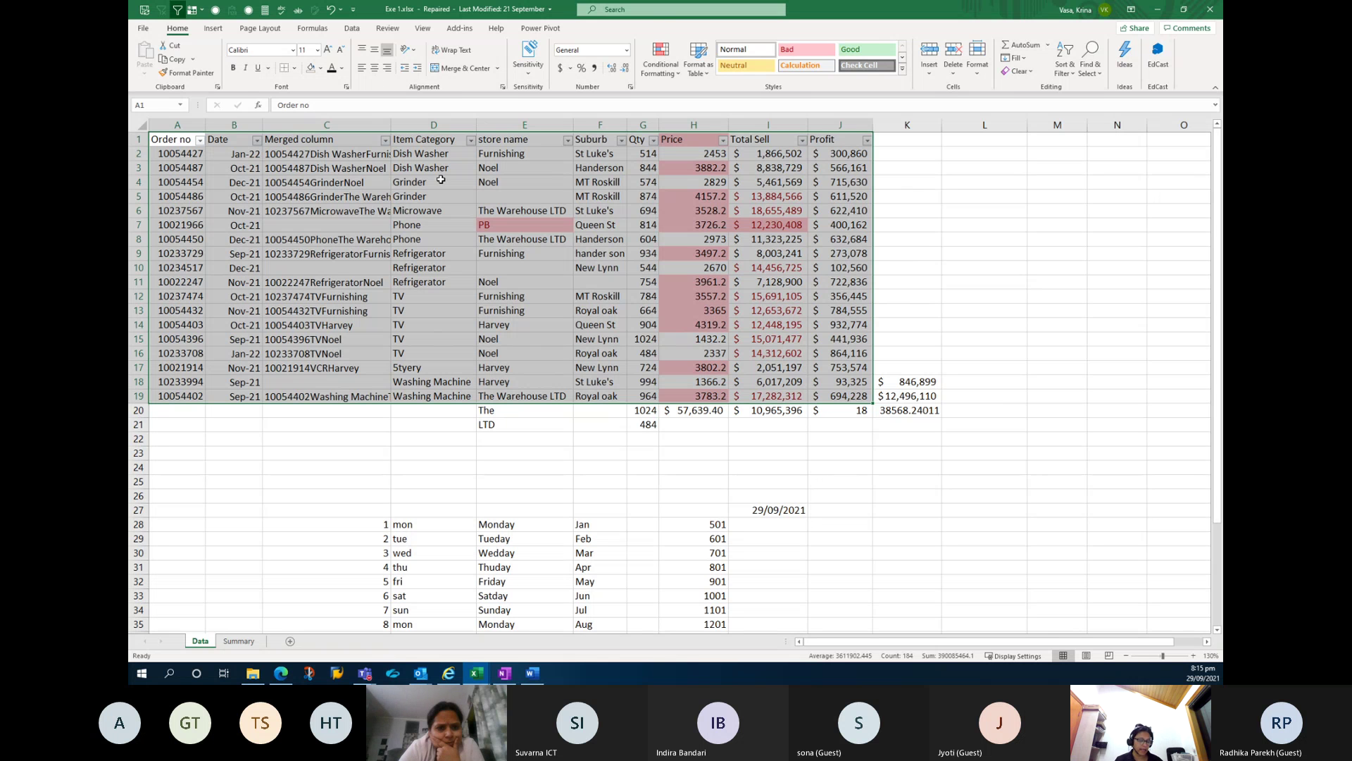
{"action": "key", "text": "ctrl+g"}
{"action": "left_click", "coordinate": [388, 241]}
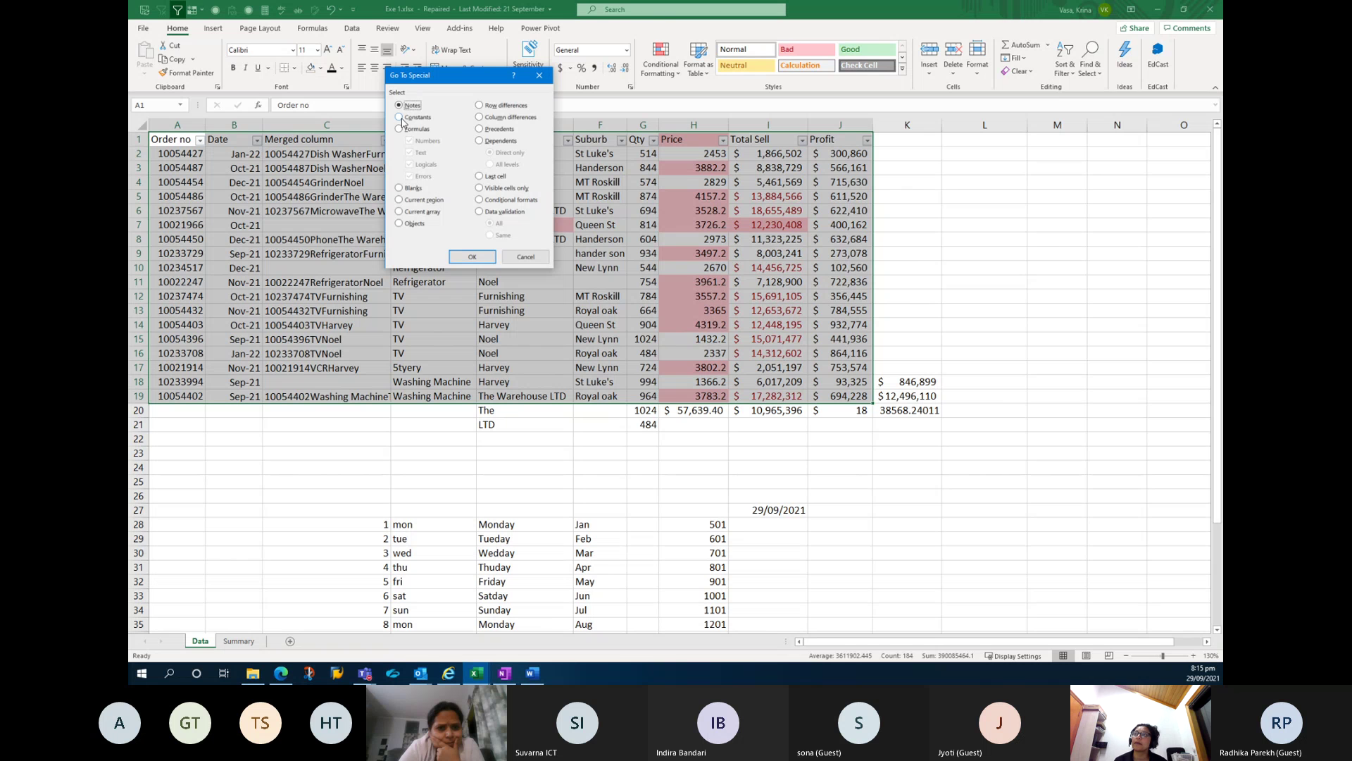
{"action": "left_click", "coordinate": [399, 117]}
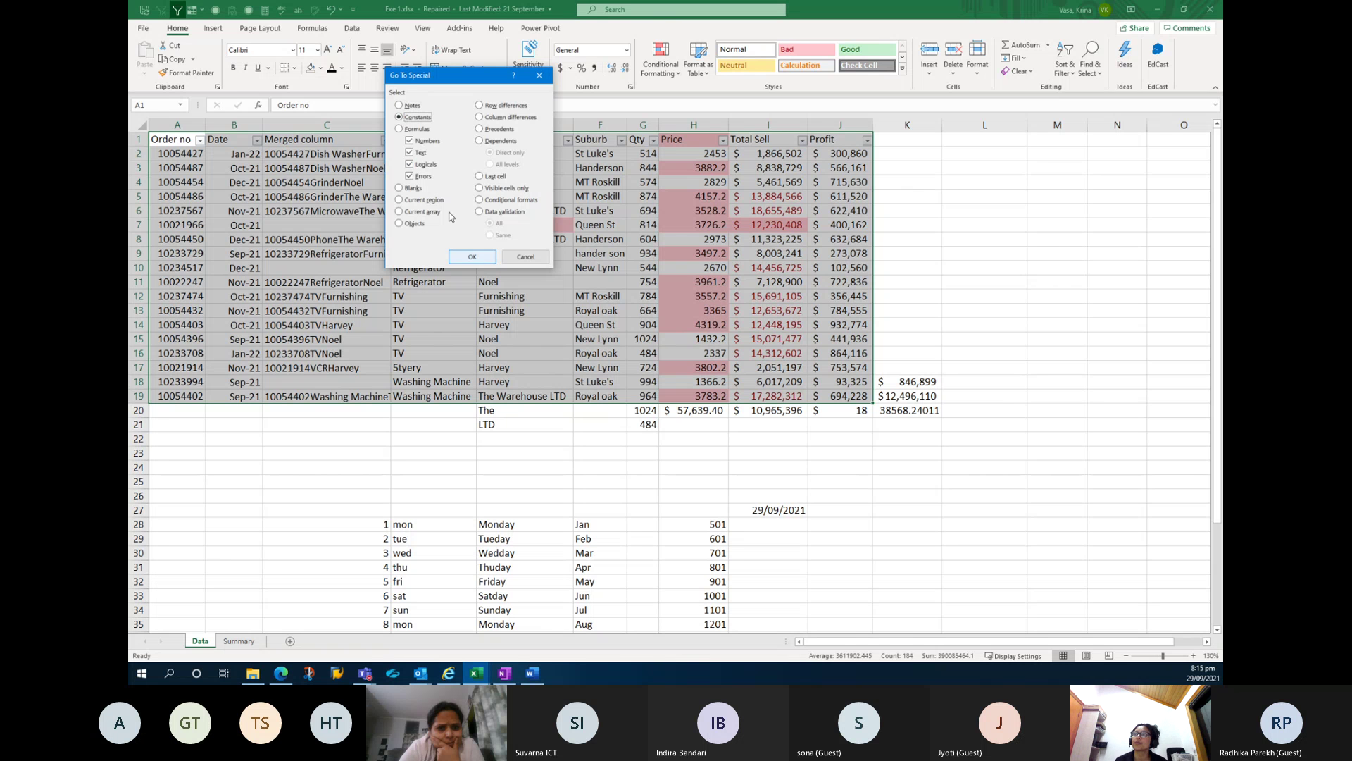
{"action": "left_click", "coordinate": [409, 153]}
{"action": "left_click", "coordinate": [410, 176]}
{"action": "left_click", "coordinate": [409, 164]}
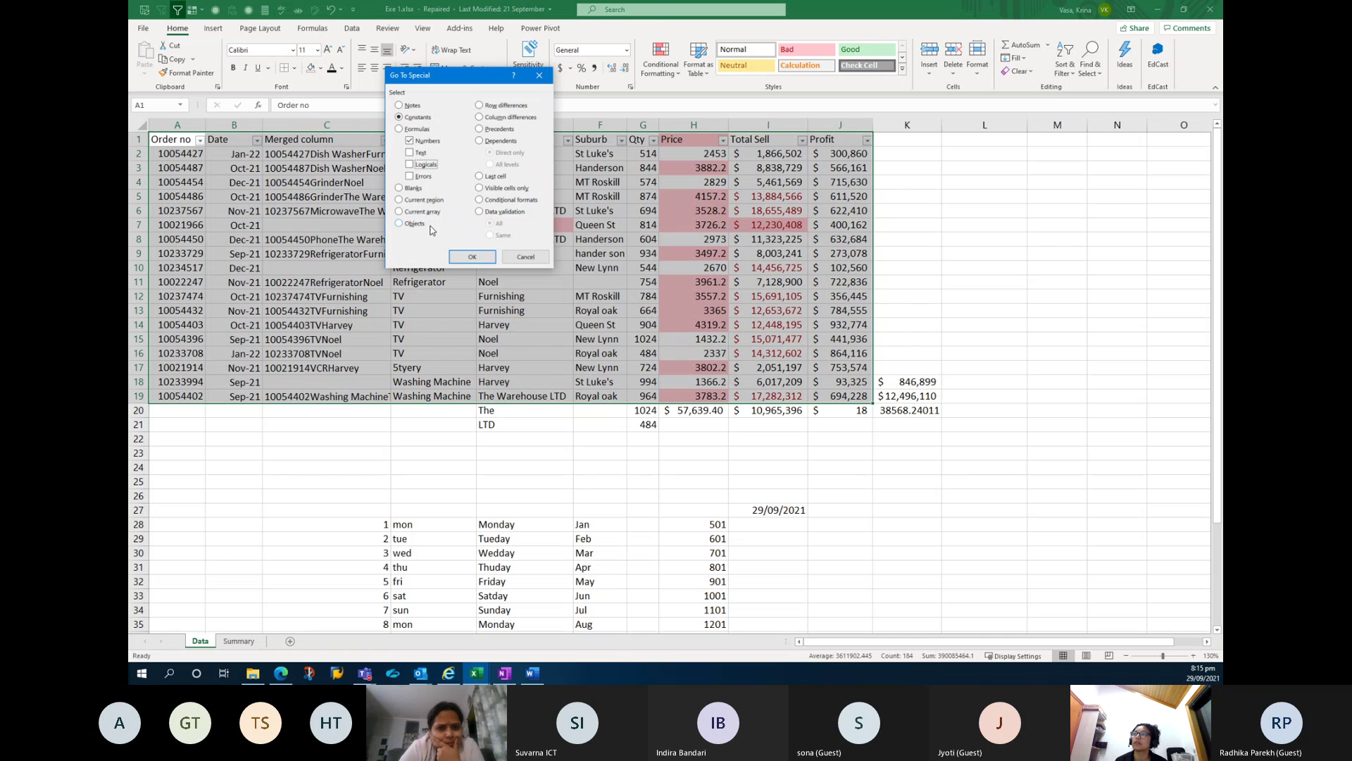
{"action": "left_click", "coordinate": [471, 257]}
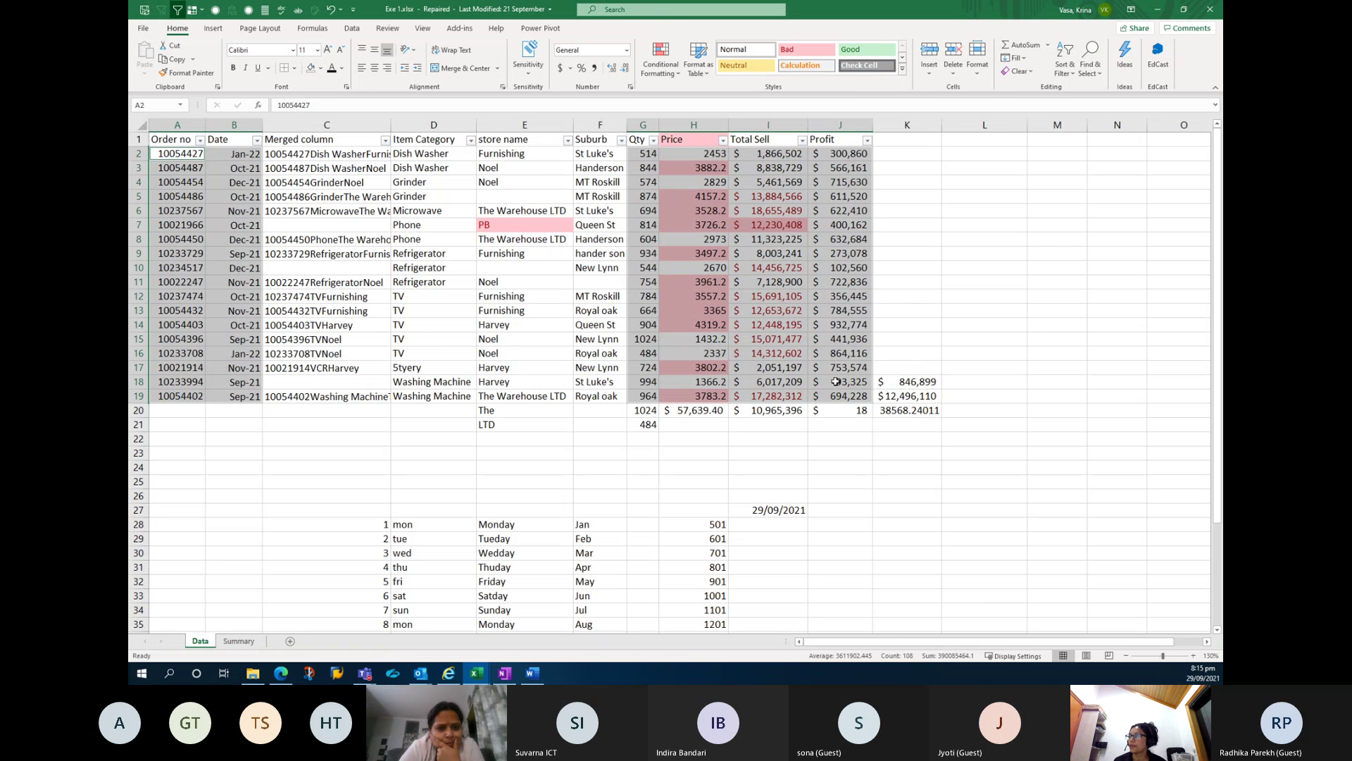
Try to select only the numeric formulas within A1:J19 using Go To Special, excluding text, logicals and errors.
{"action": "left_click_drag", "start_coordinate": [842, 394], "coordinate": [177, 129]}
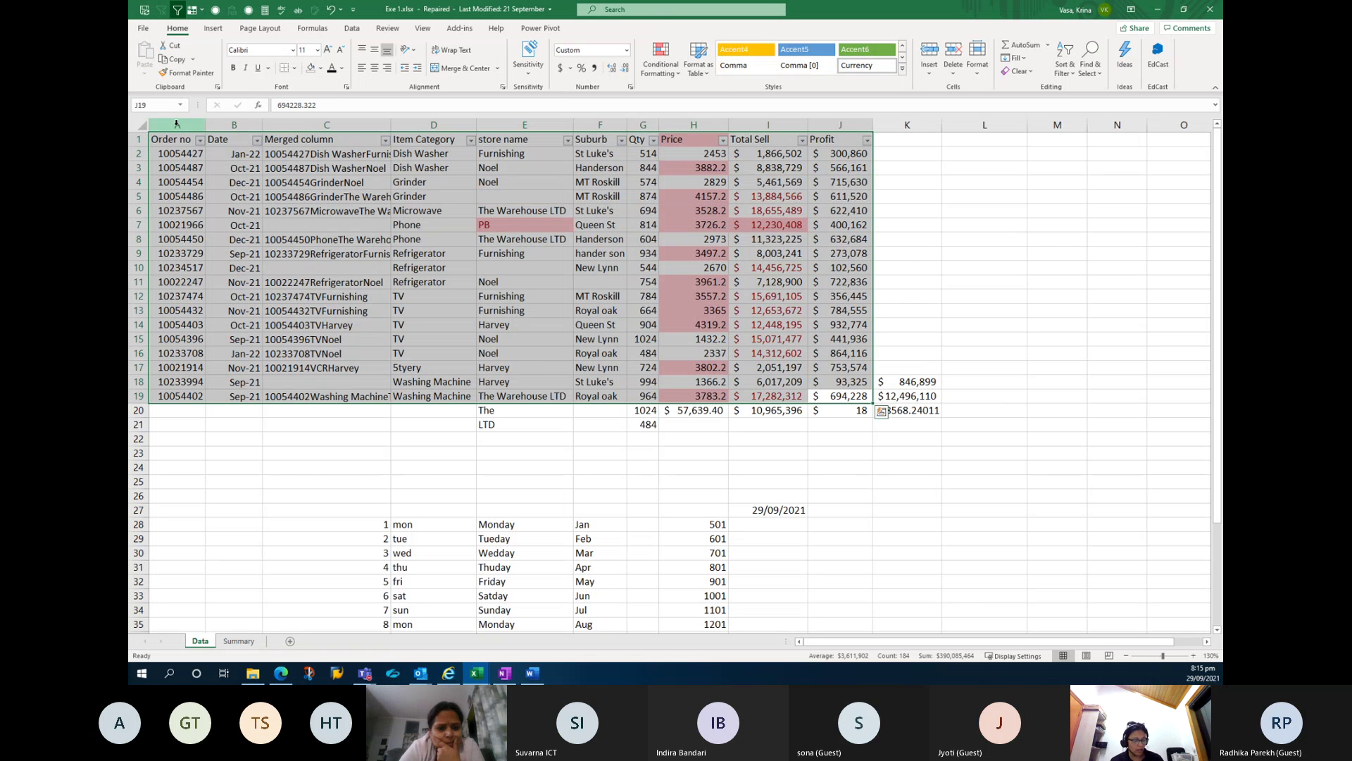
{"action": "key", "text": "ctrl+g"}
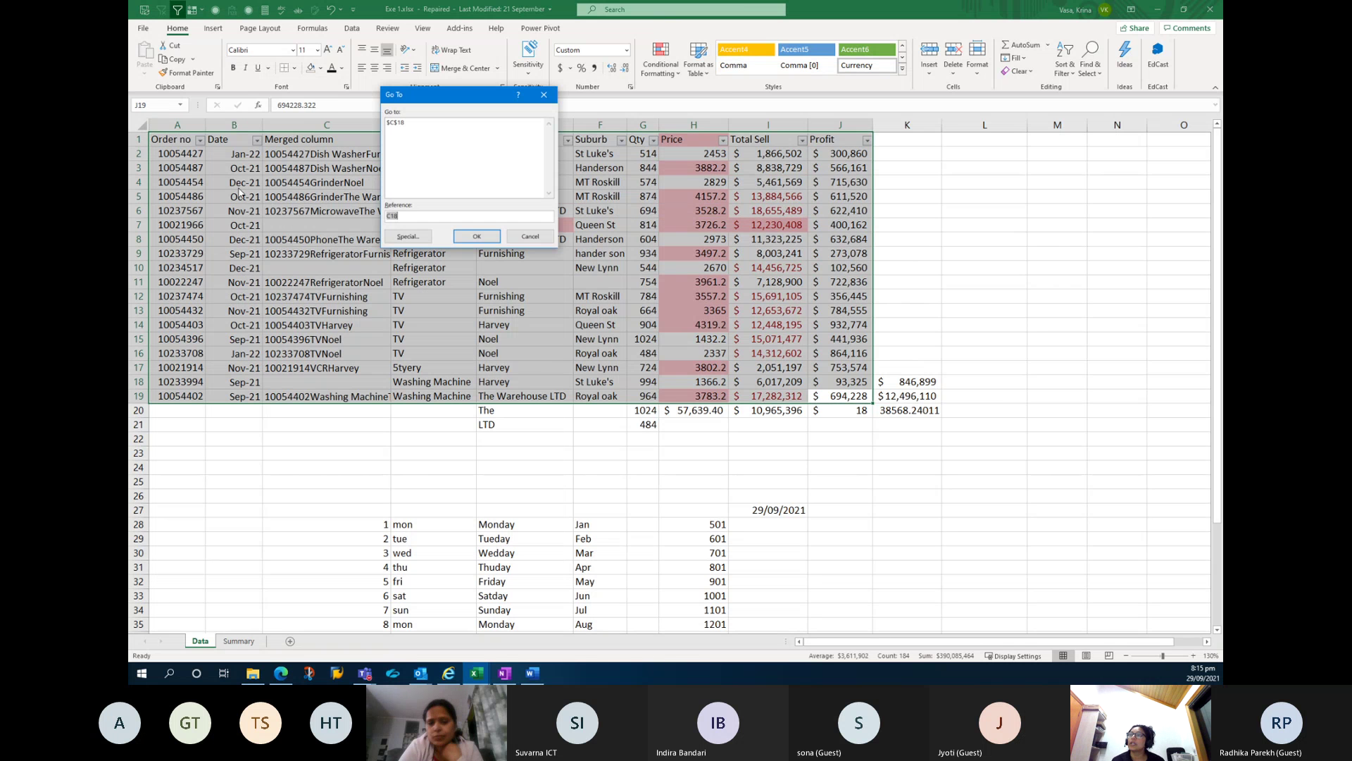
{"action": "left_click", "coordinate": [410, 238]}
{"action": "left_click", "coordinate": [412, 129]}
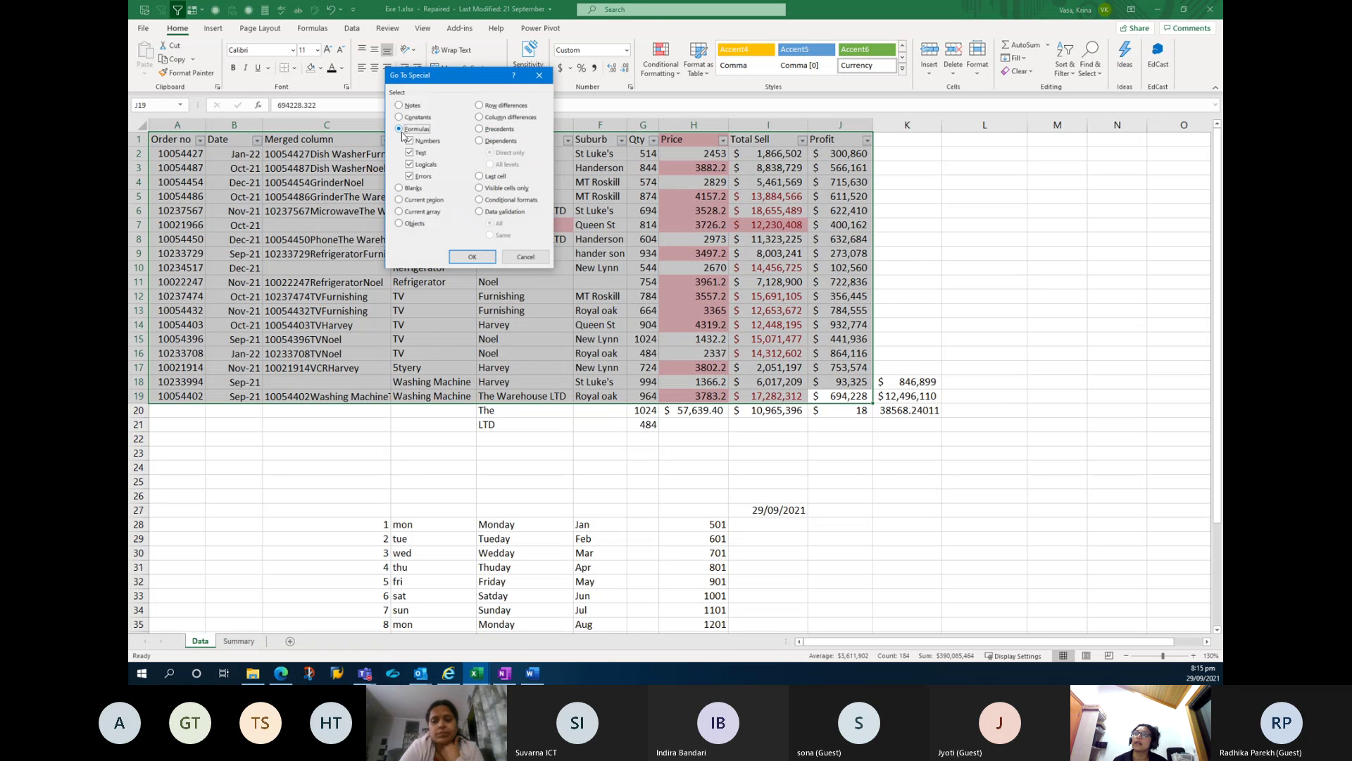
{"action": "left_click", "coordinate": [409, 152]}
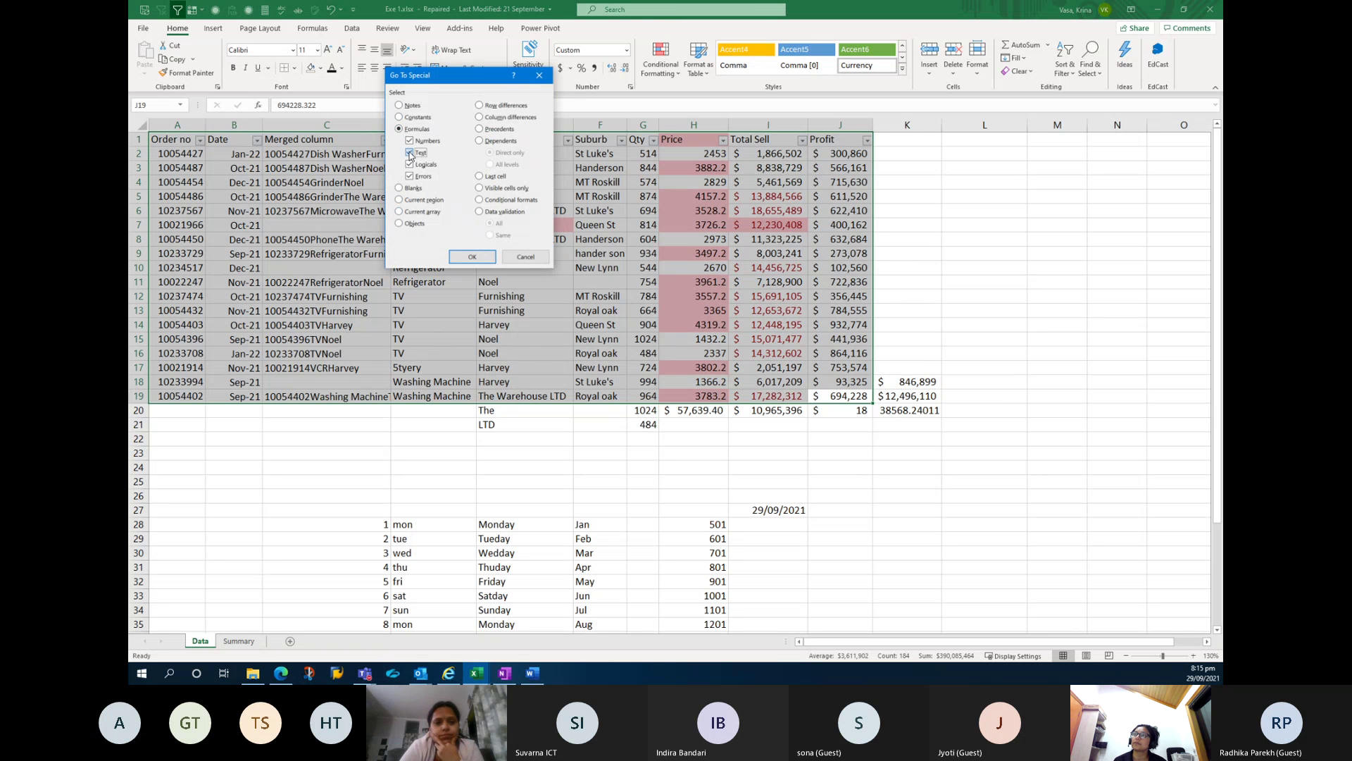
{"action": "left_click", "coordinate": [409, 164]}
{"action": "left_click", "coordinate": [409, 176]}
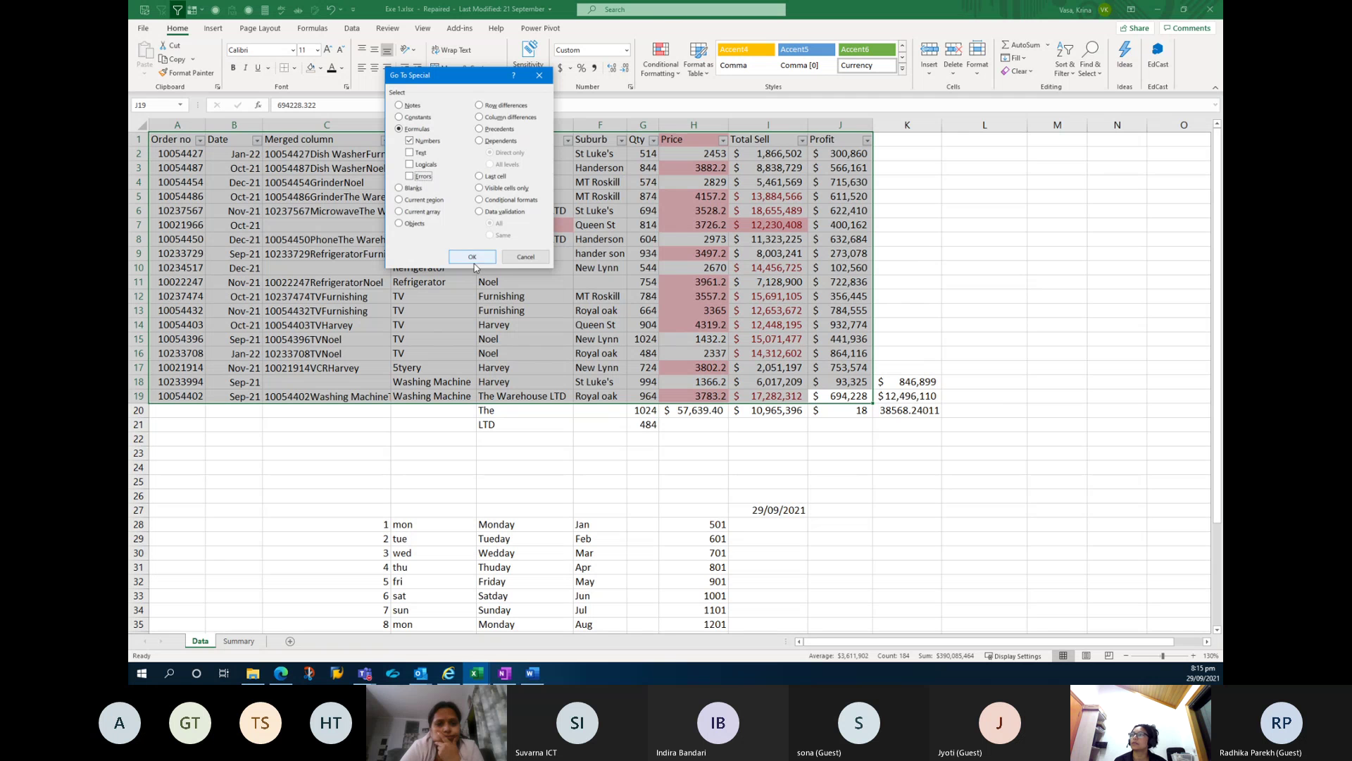
{"action": "left_click", "coordinate": [472, 258]}
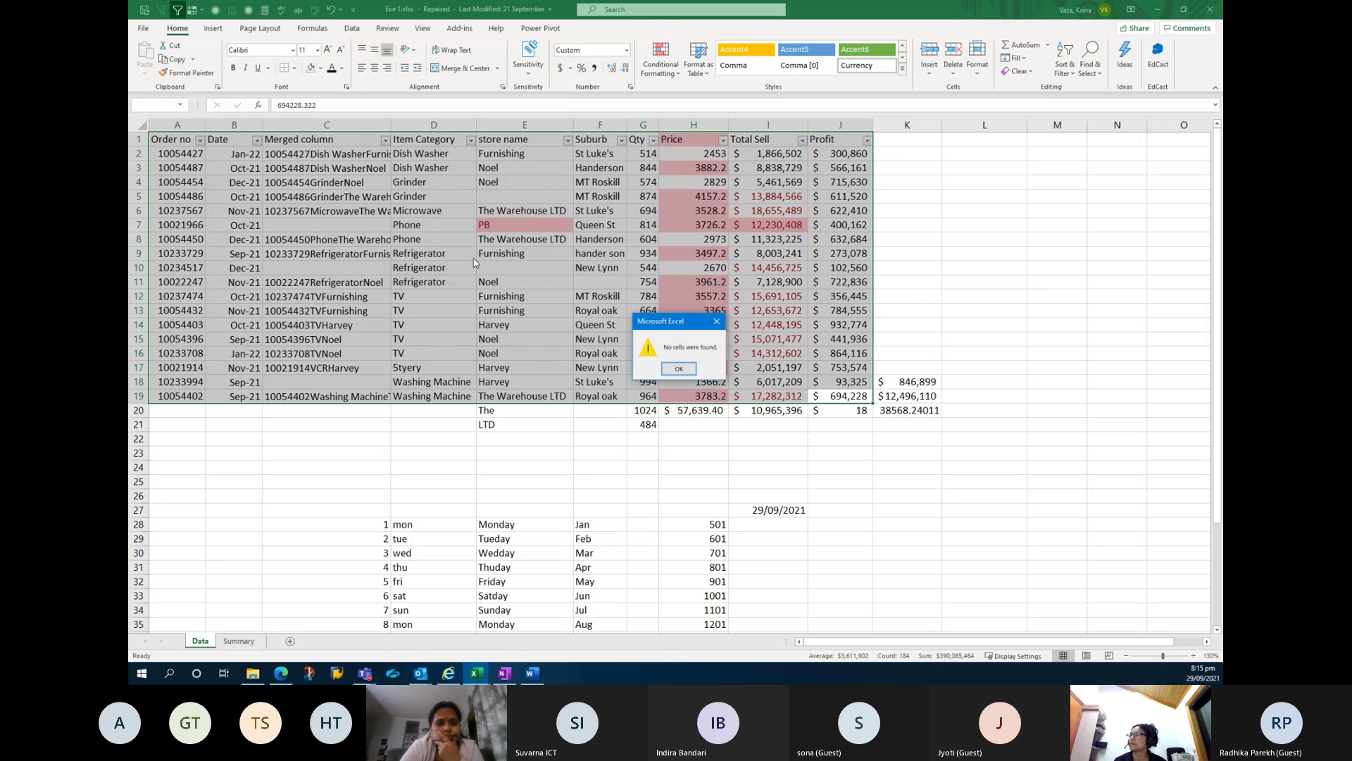
{"action": "left_click", "coordinate": [685, 368]}
Select only the numeric formula cells within A1:K21 using Go To Special, excluding text, logicals and errors.
{"action": "left_click_drag", "start_coordinate": [889, 139], "coordinate": [184, 425]}
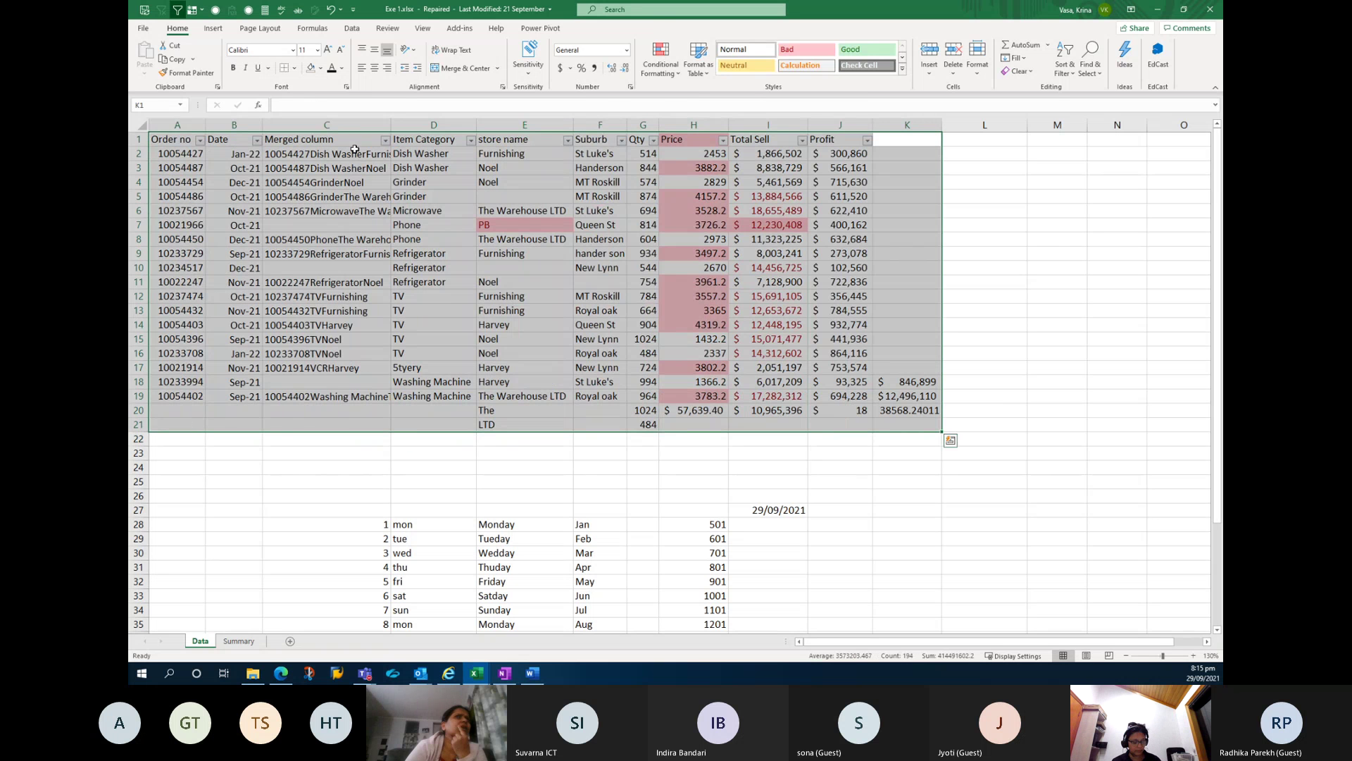
{"action": "key", "text": "ctrl+g"}
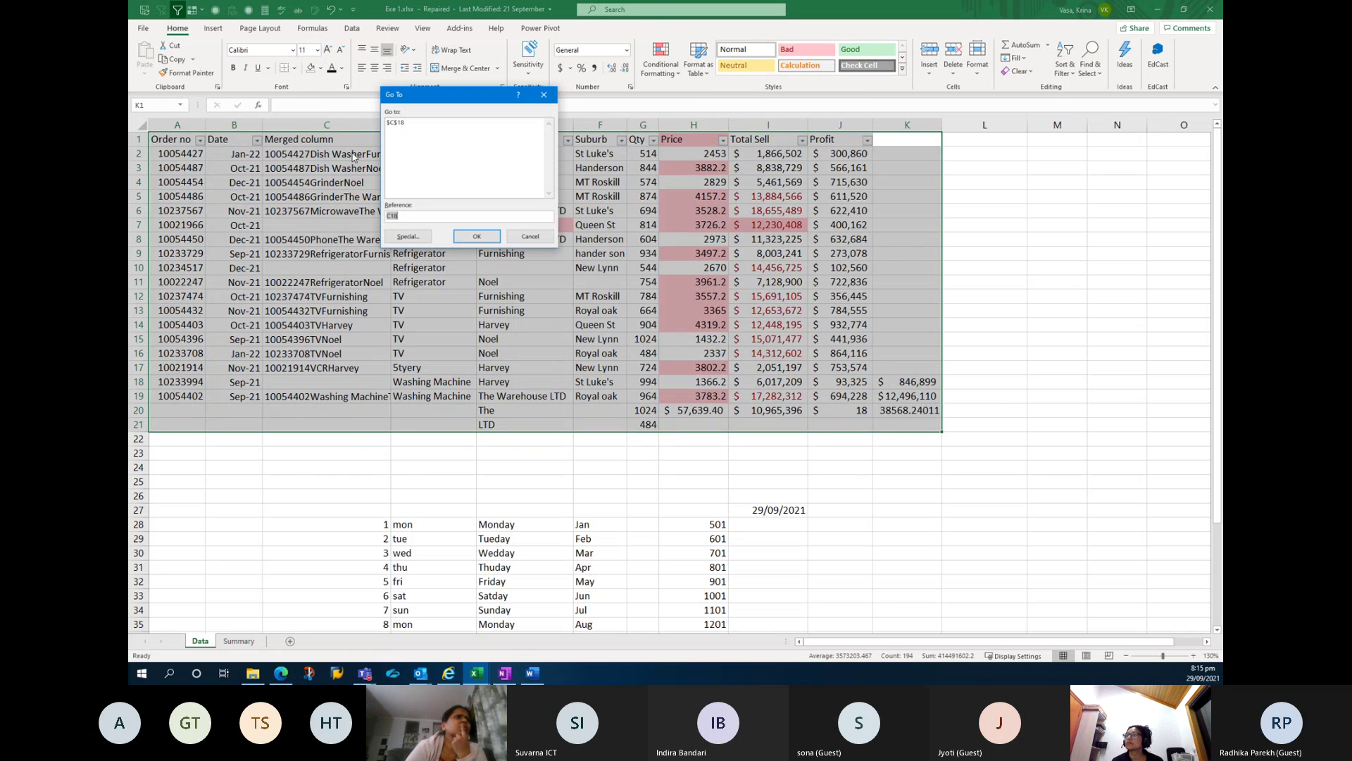
{"action": "left_click", "coordinate": [400, 240]}
{"action": "left_click", "coordinate": [417, 129]}
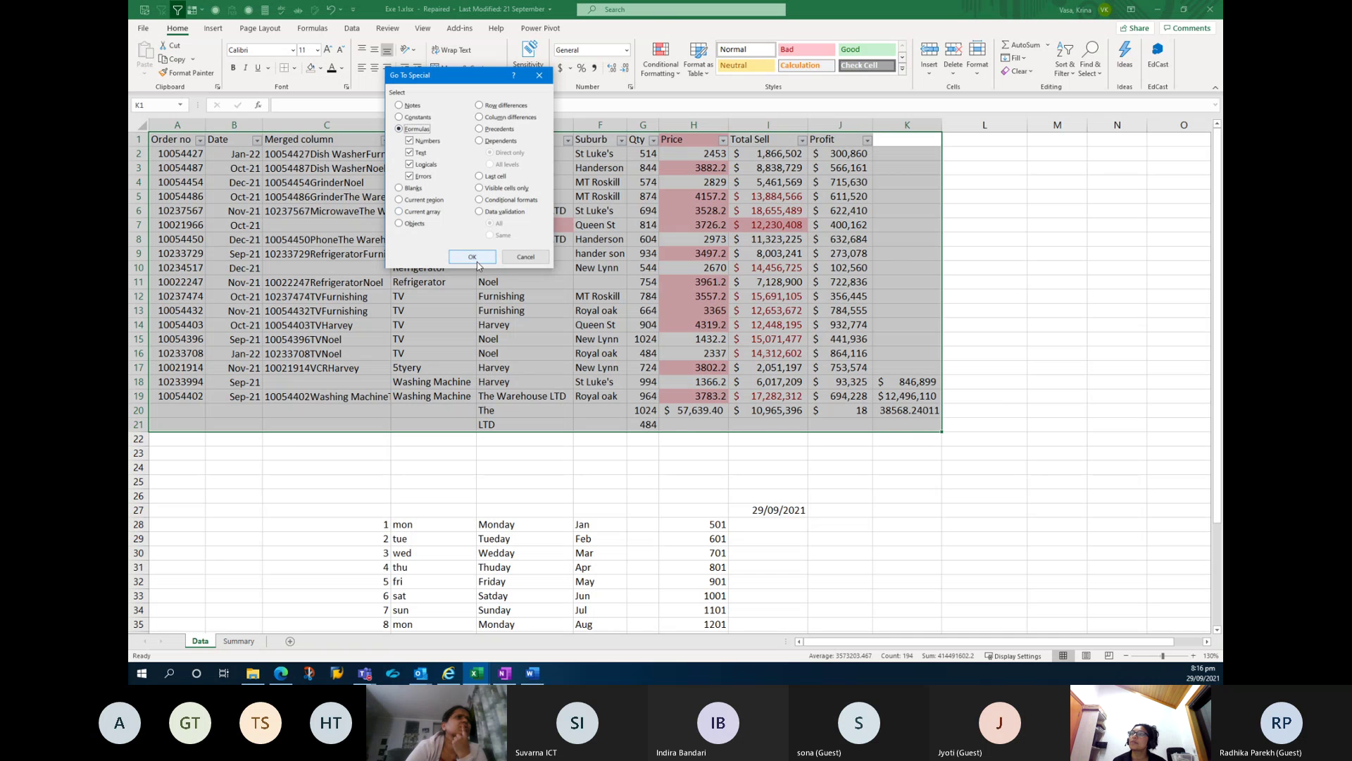
{"action": "left_click", "coordinate": [409, 153]}
{"action": "left_click", "coordinate": [409, 165]}
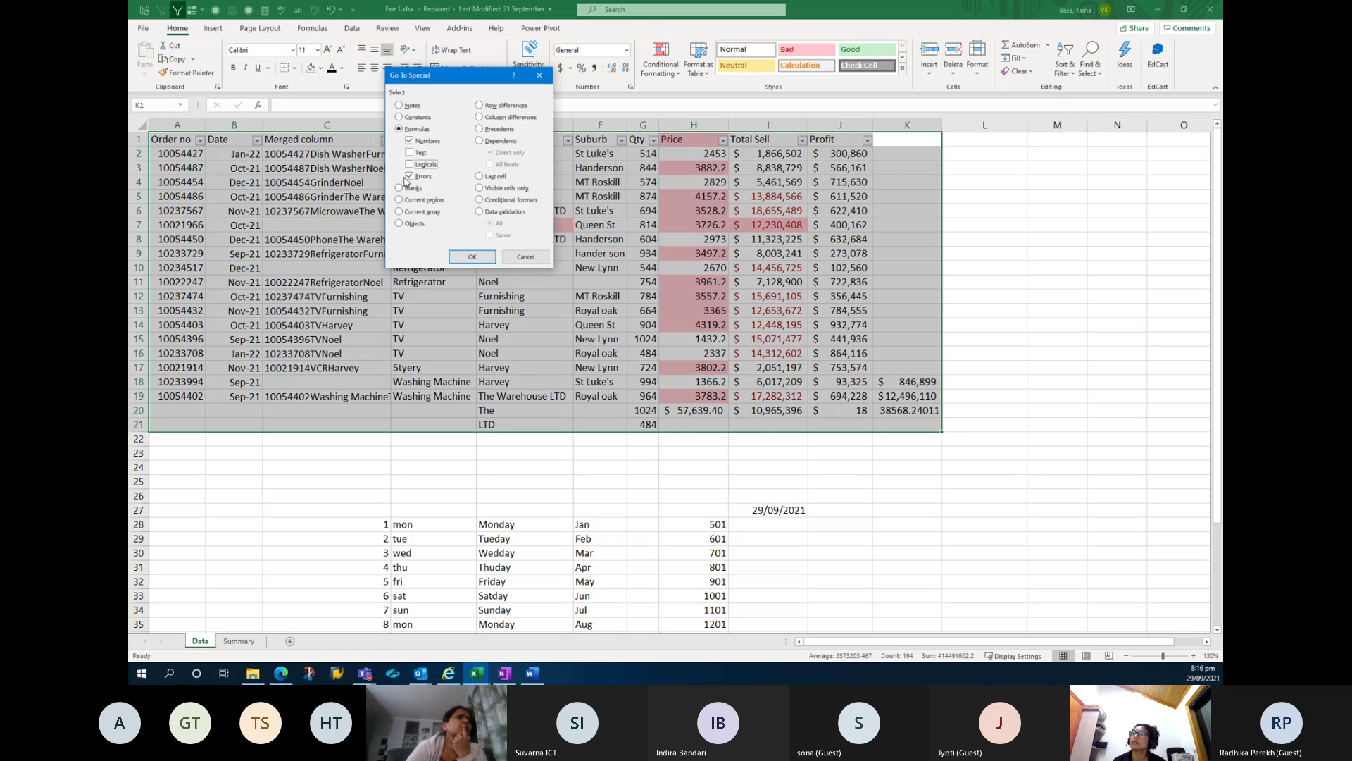
{"action": "left_click", "coordinate": [409, 176]}
{"action": "left_click", "coordinate": [461, 257]}
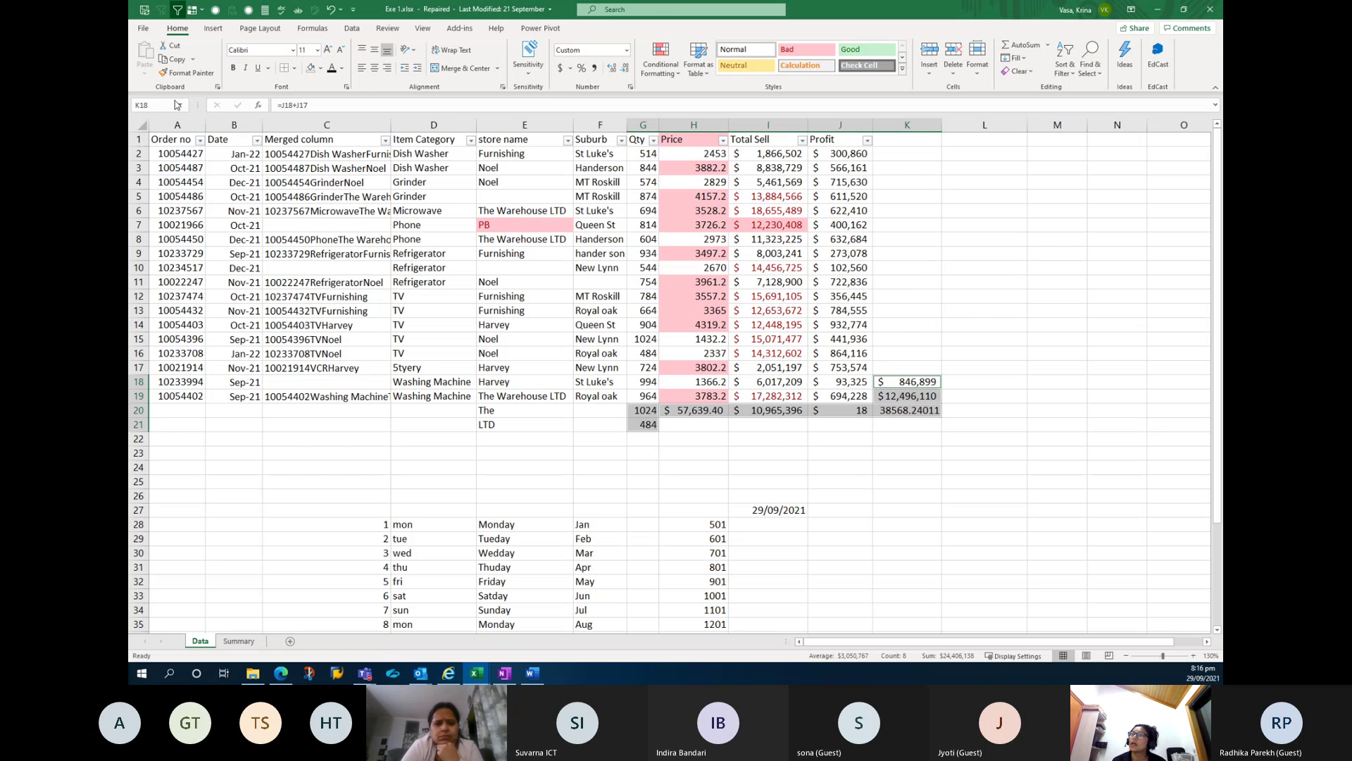
Select the blank cells within A1:K21 using Go To Special and fill them all with TBA at once.
{"action": "left_click_drag", "start_coordinate": [169, 141], "coordinate": [892, 424]}
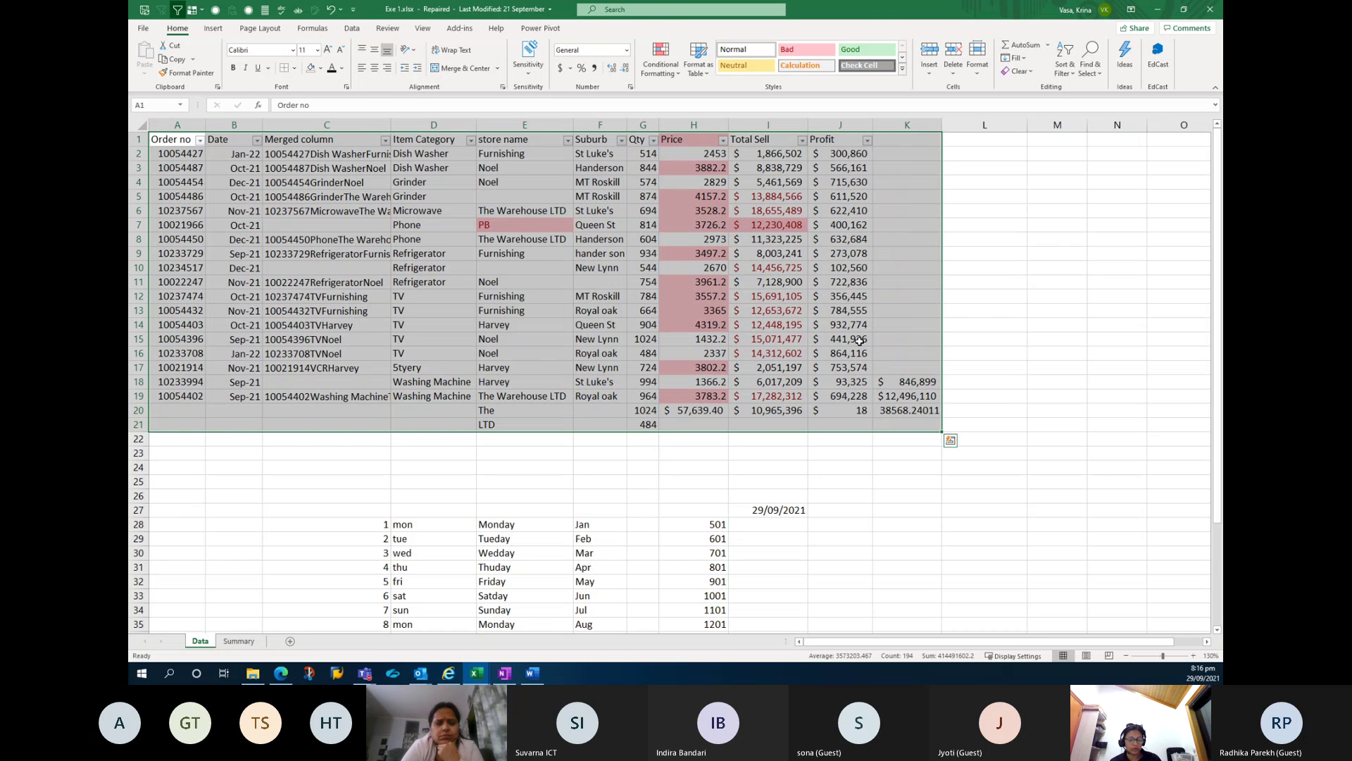
{"action": "key", "text": "ctrl+g"}
{"action": "left_click", "coordinate": [408, 239]}
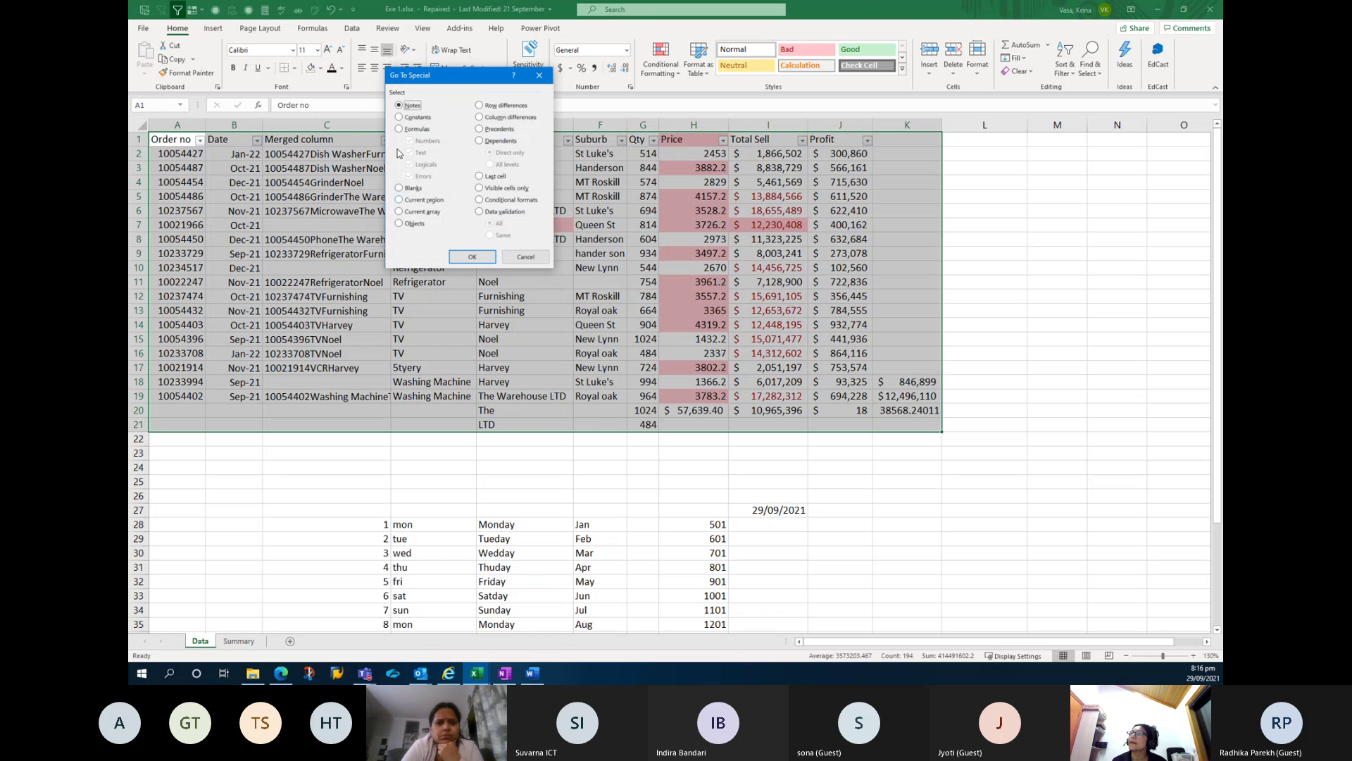
{"action": "left_click", "coordinate": [399, 190]}
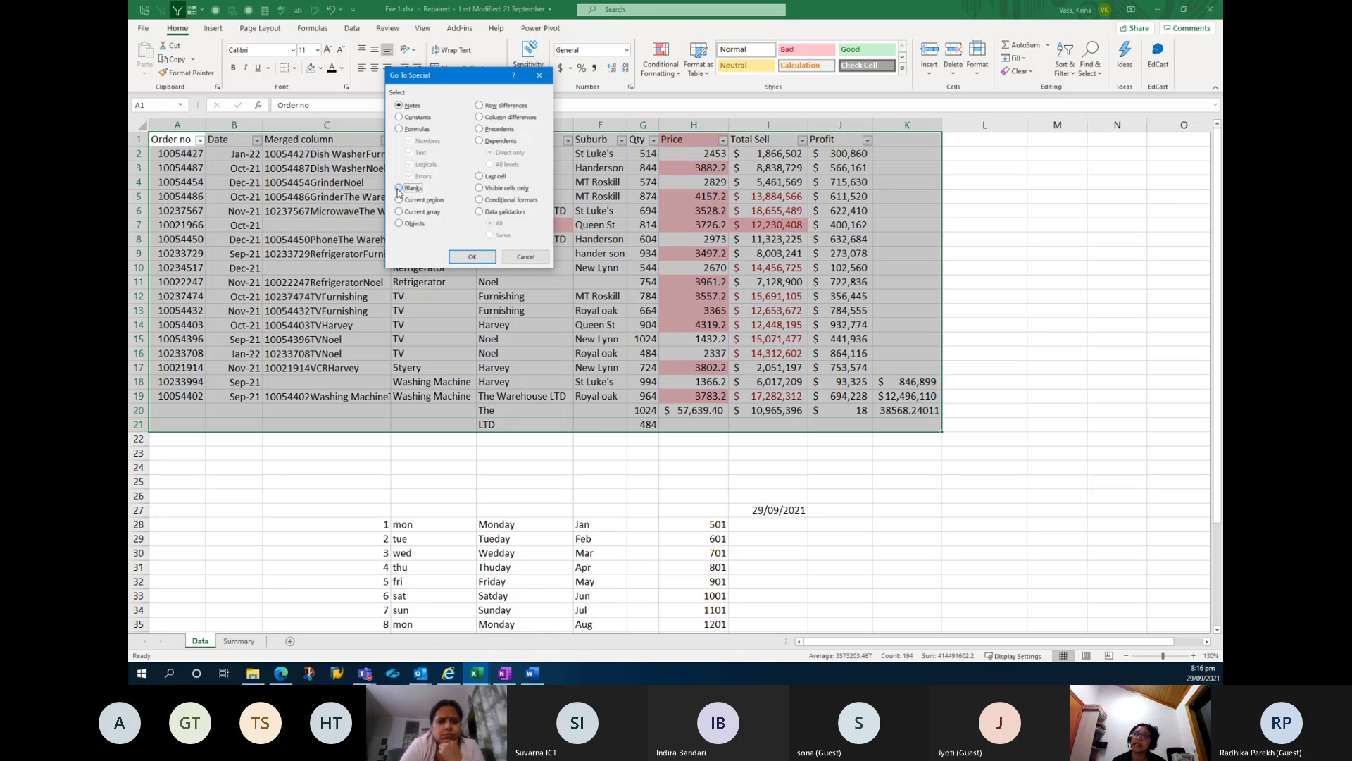
{"action": "left_click", "coordinate": [473, 257]}
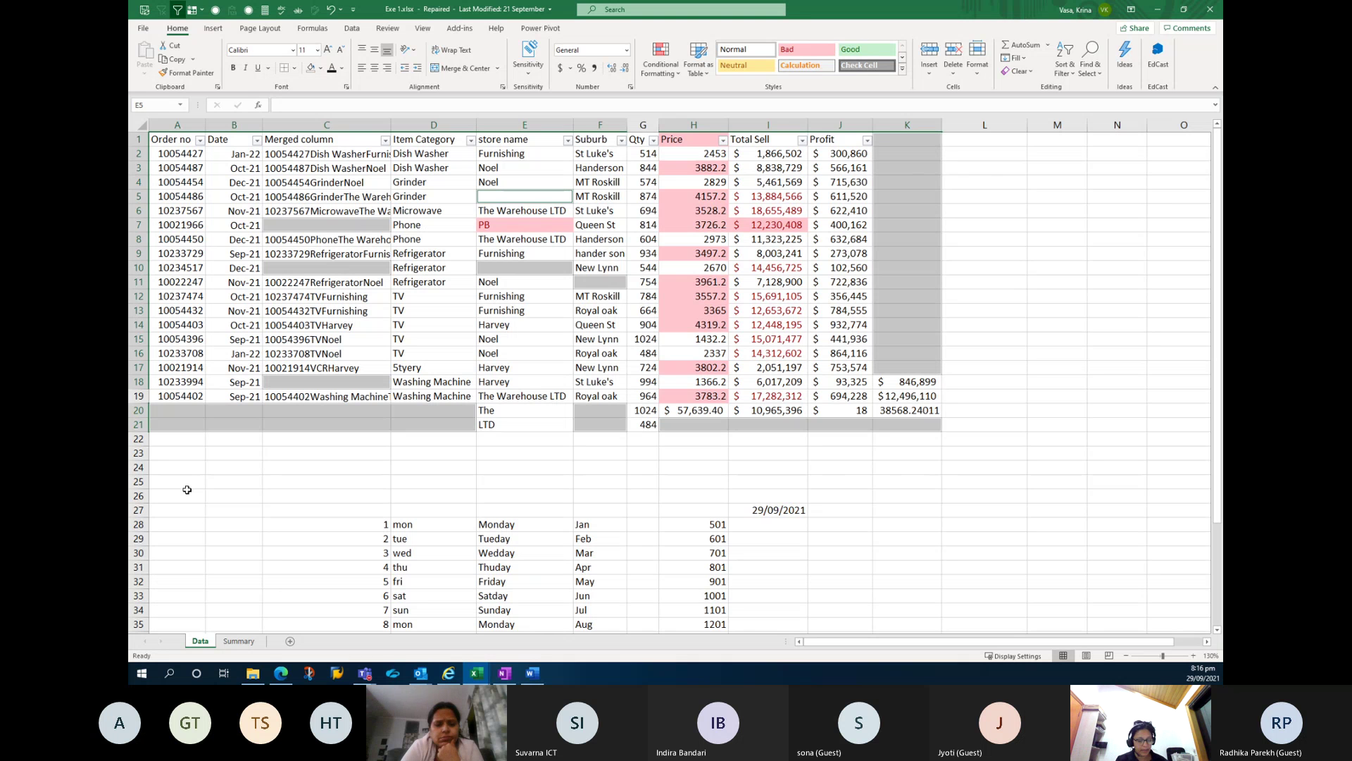
{"action": "type", "text": "TBA"}
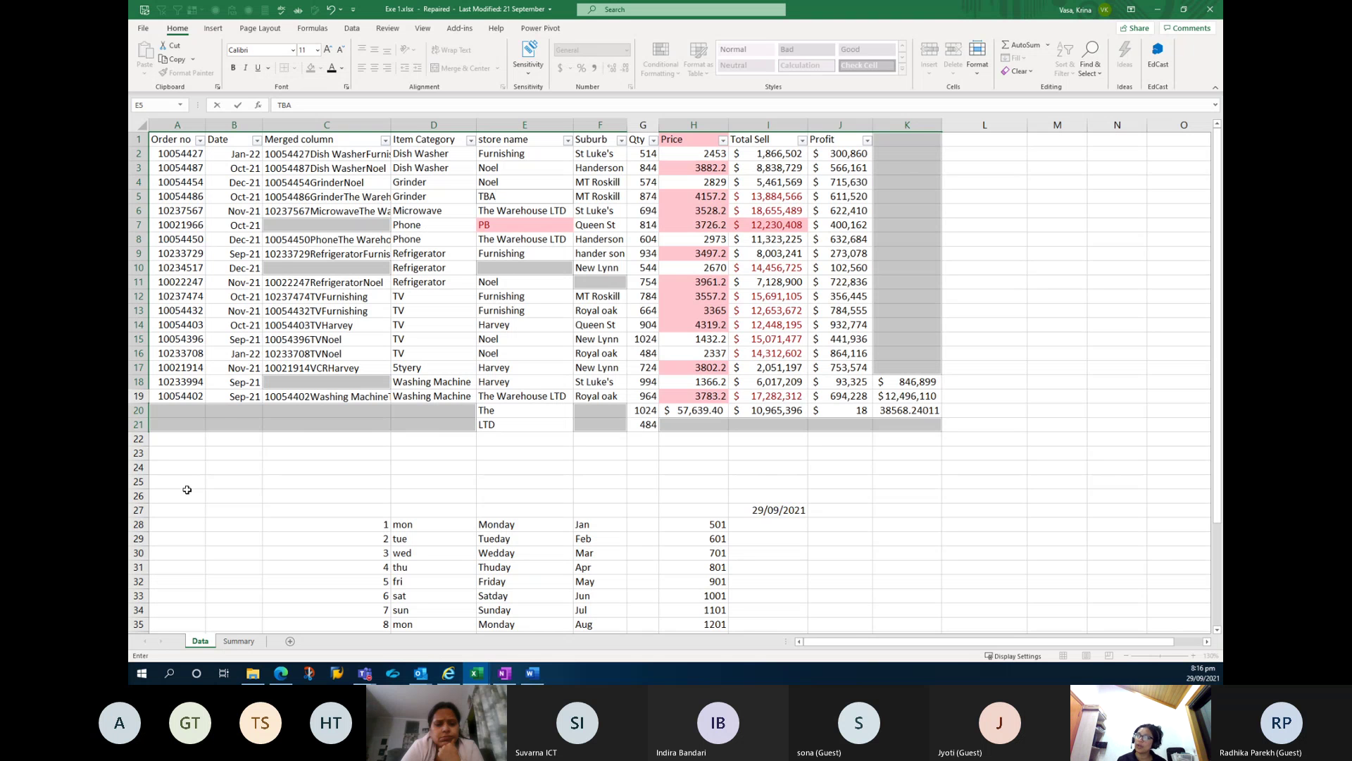
{"action": "key", "text": "ctrl+Return"}
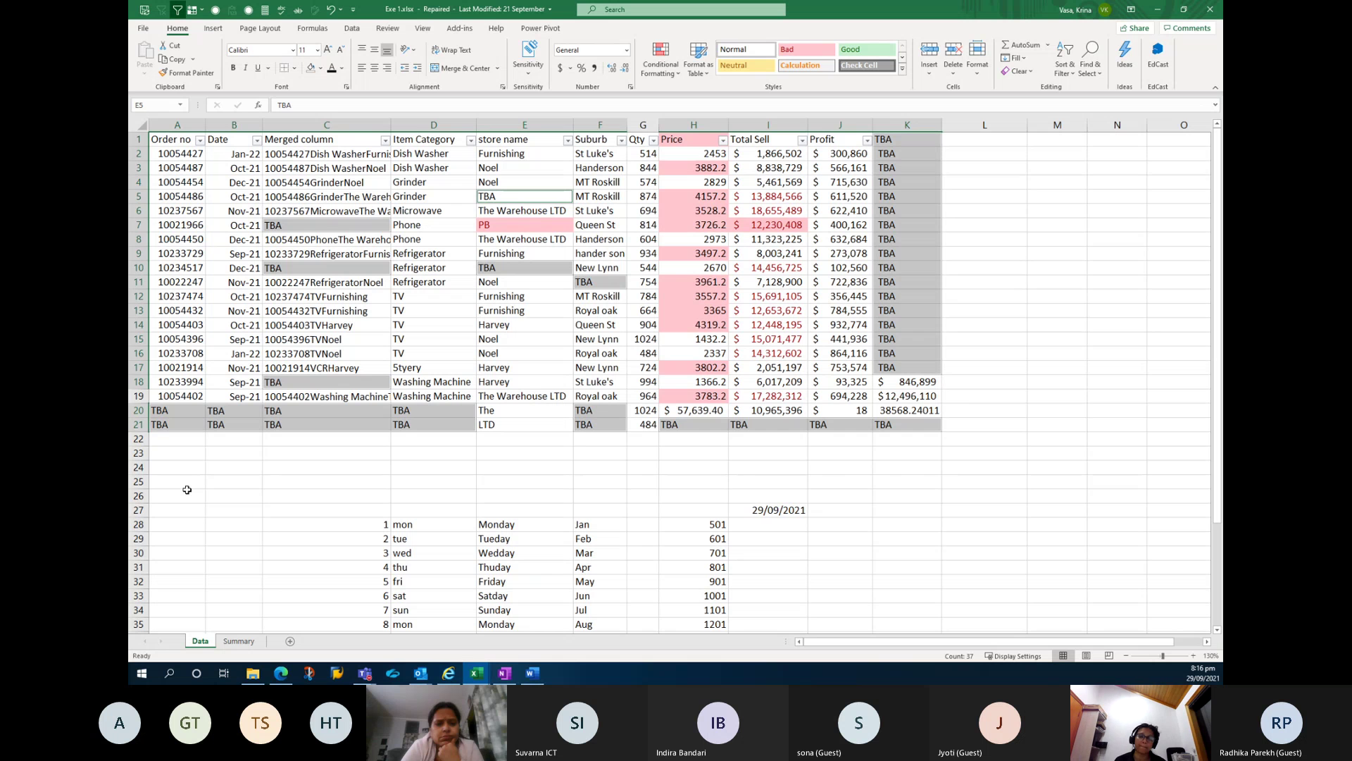
Check the filled cells in Merged column and store name, and undo the TBA fill.
{"action": "left_click", "coordinate": [333, 239]}
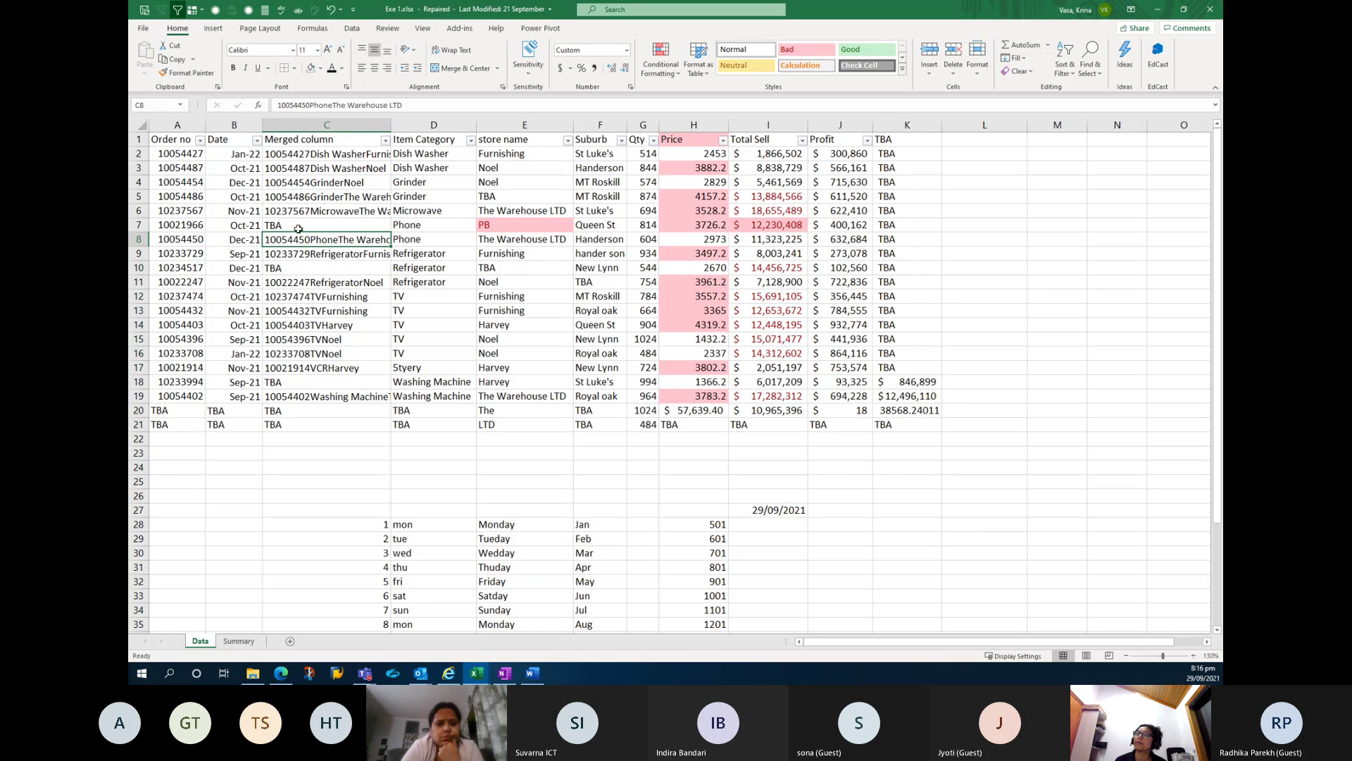
{"action": "left_click", "coordinate": [299, 228]}
{"action": "left_click", "coordinate": [275, 268]}
{"action": "left_click", "coordinate": [510, 202]}
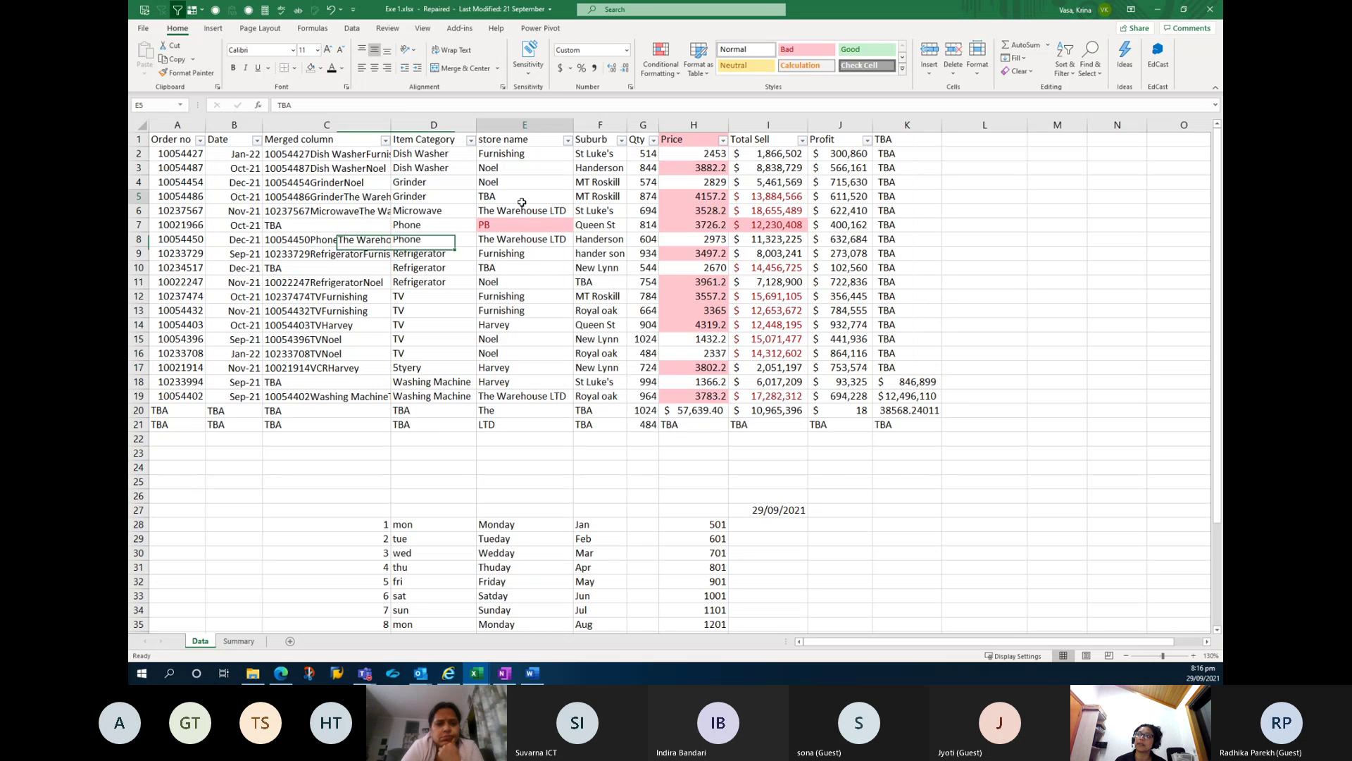
{"action": "left_click", "coordinate": [527, 326]}
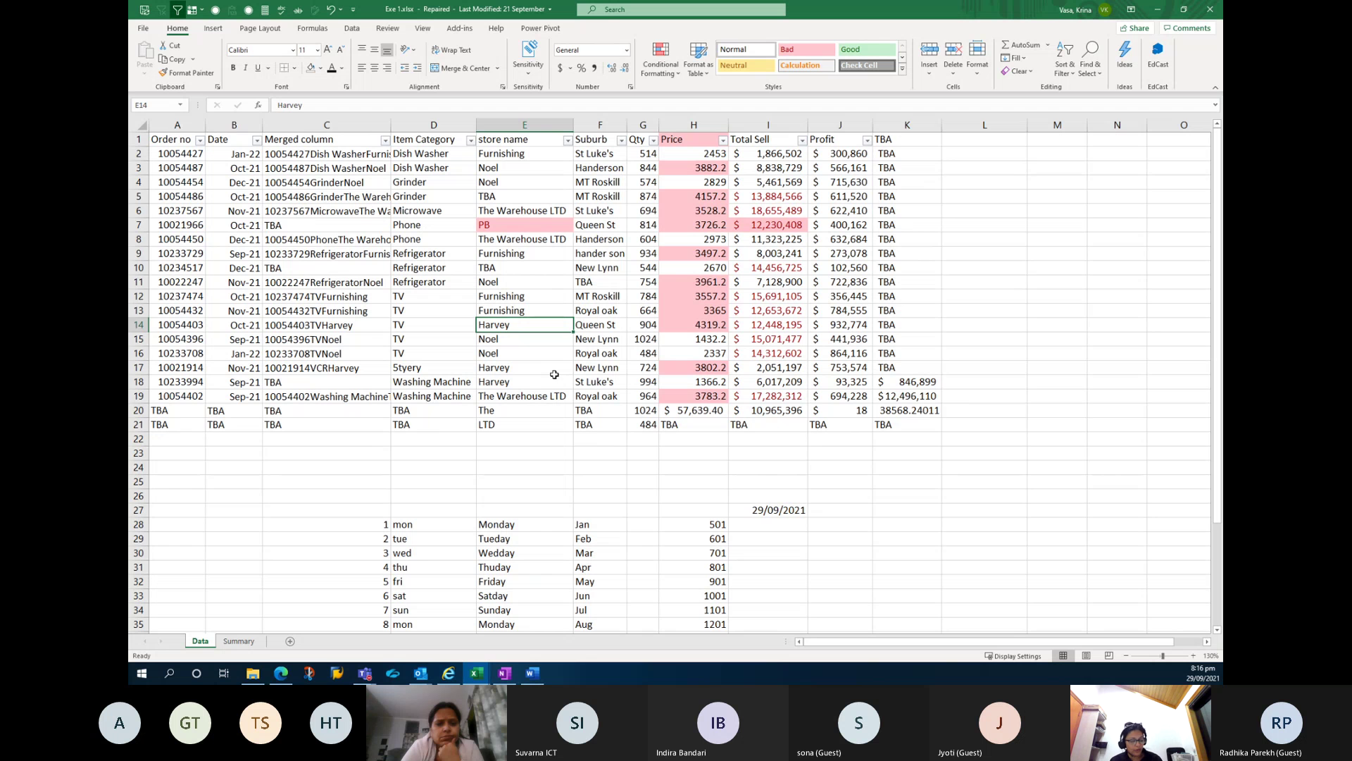
{"action": "key", "text": "ctrl+z"}
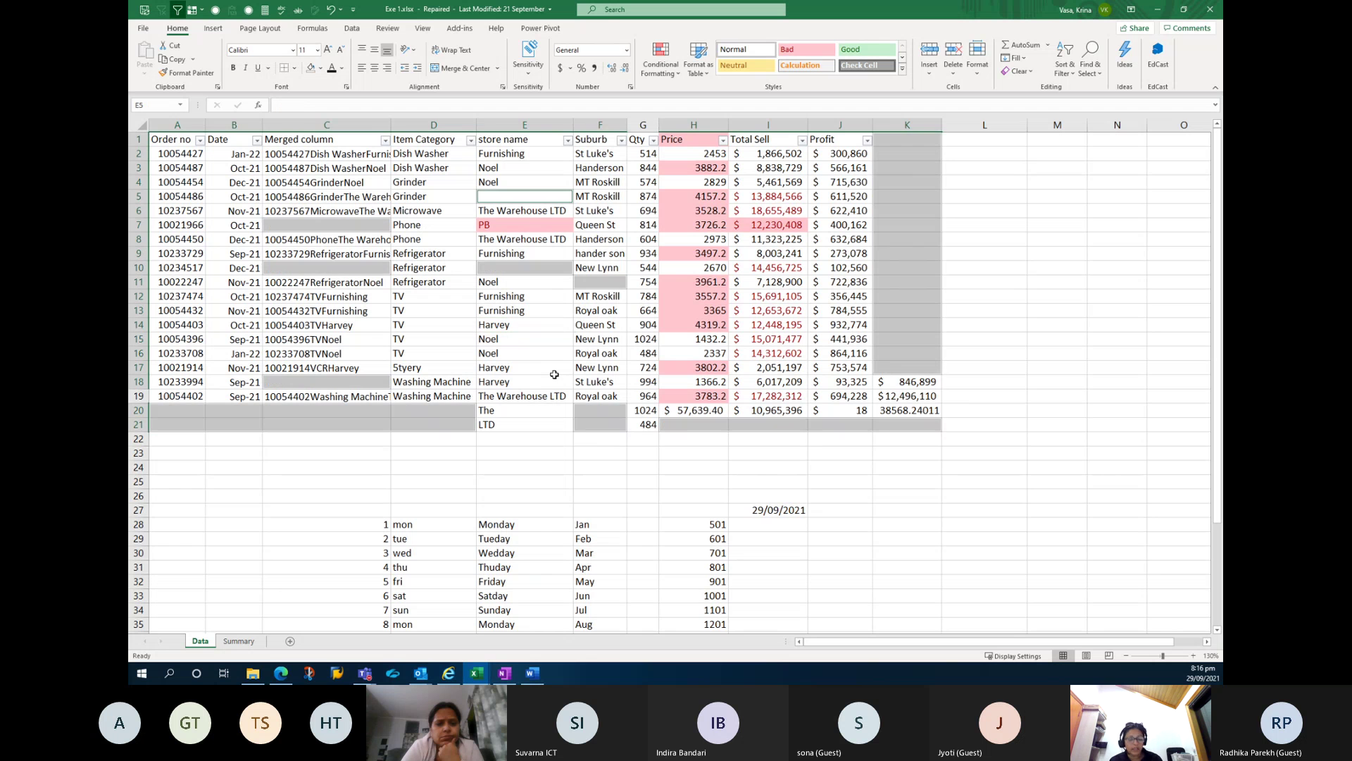
{"action": "left_click", "coordinate": [516, 341]}
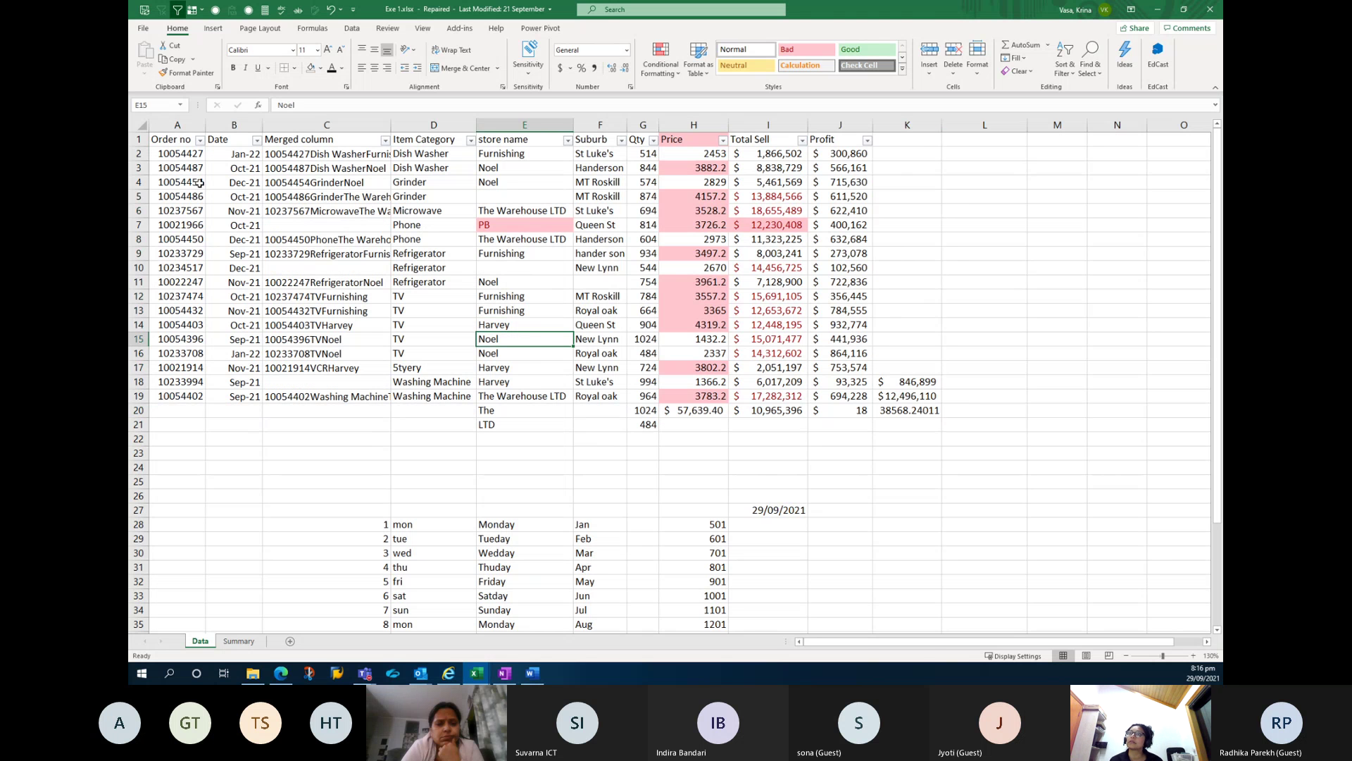
Replace all empty cells within A1:K20 with TBA using Find and Replace.
{"action": "left_click_drag", "start_coordinate": [182, 140], "coordinate": [923, 420]}
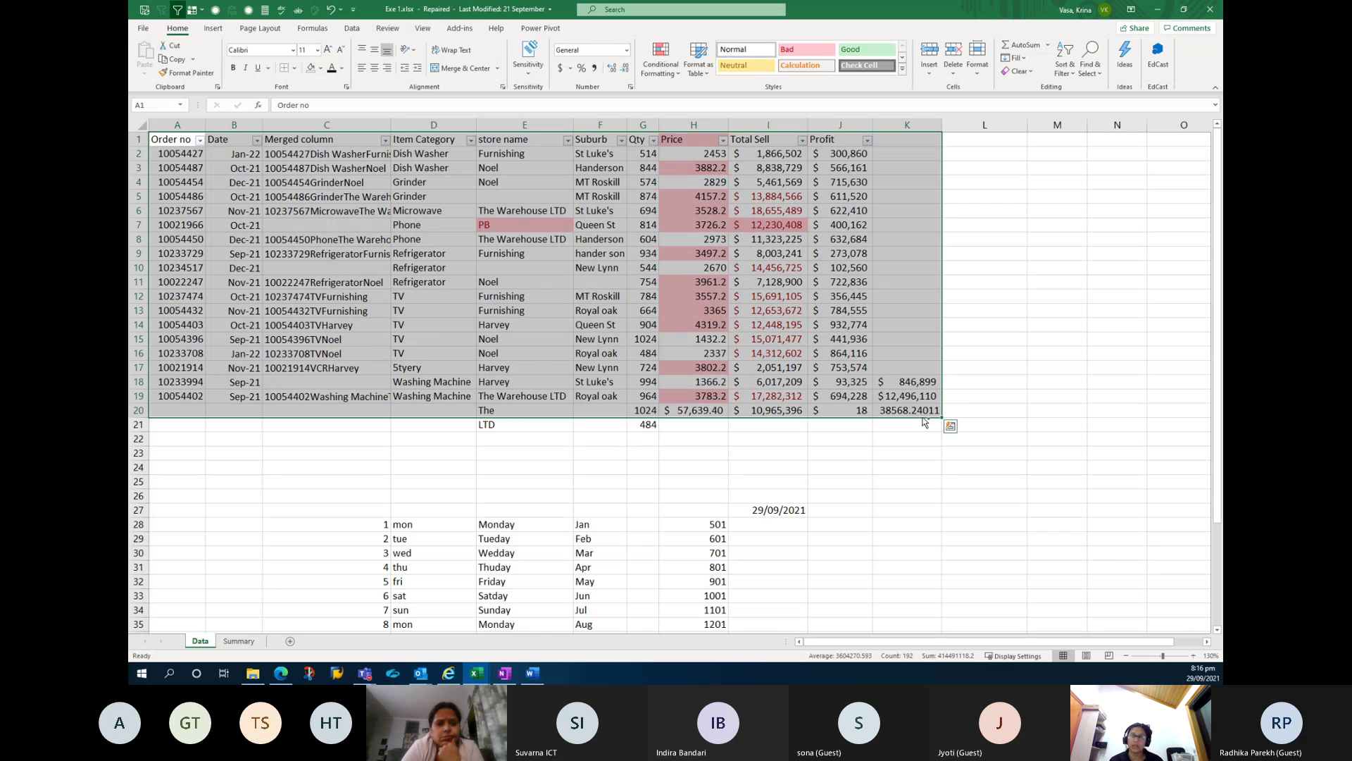
{"action": "key", "text": "ctrl+f"}
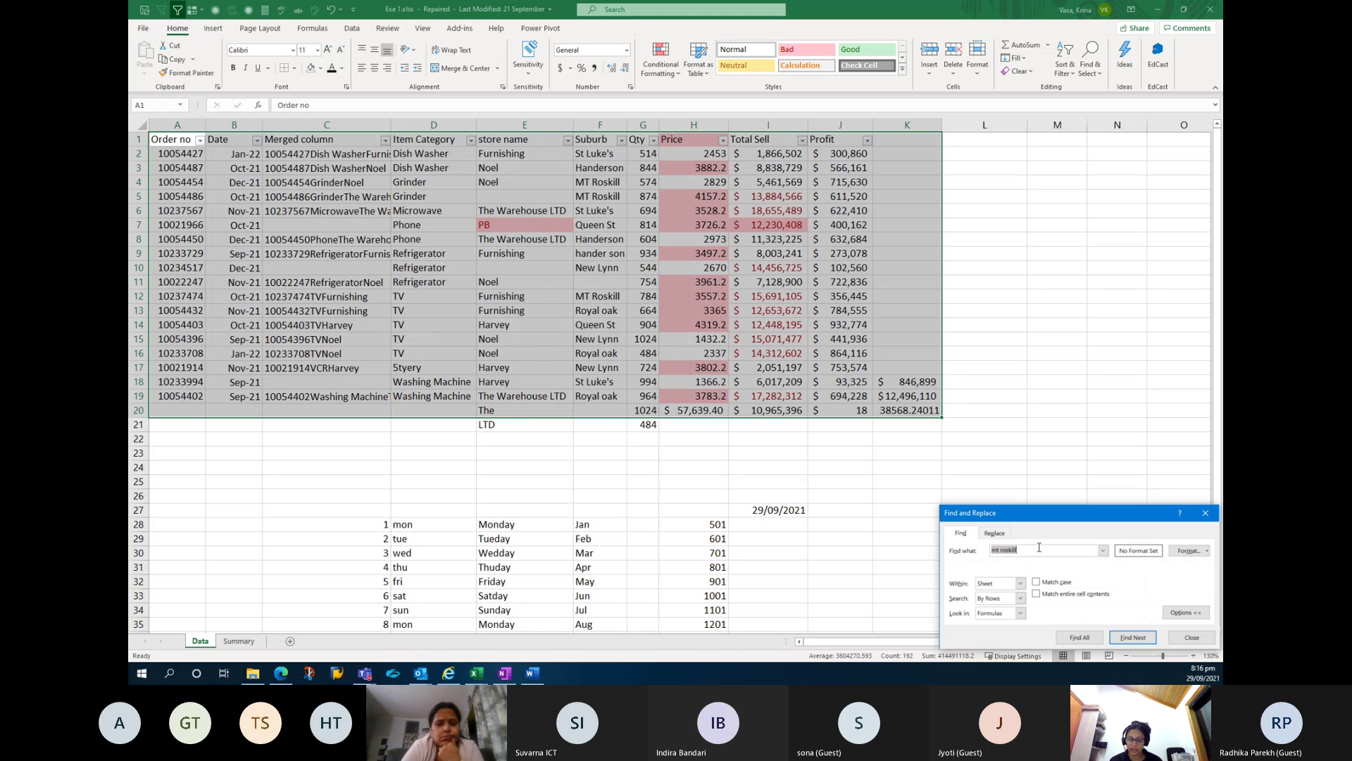
{"action": "key", "text": "BackSpace"}
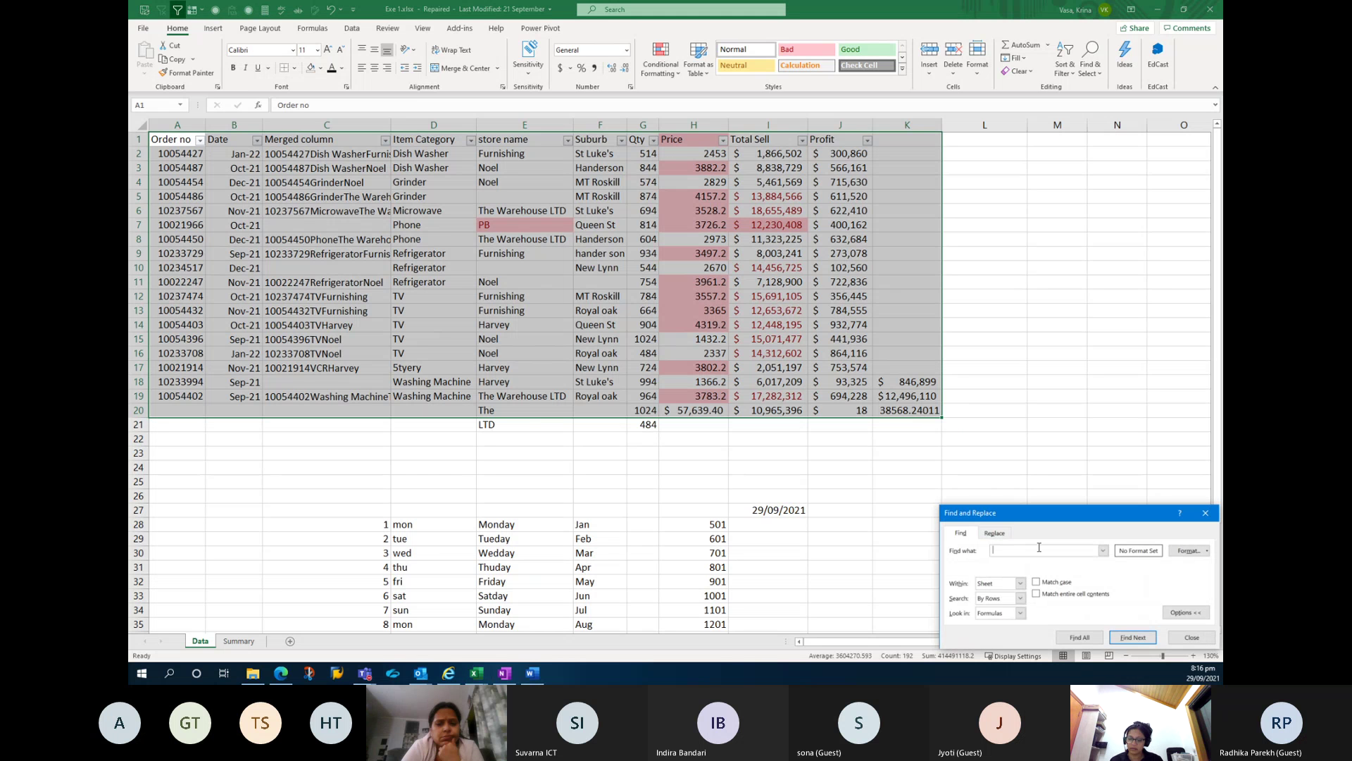
{"action": "left_click", "coordinate": [993, 533]}
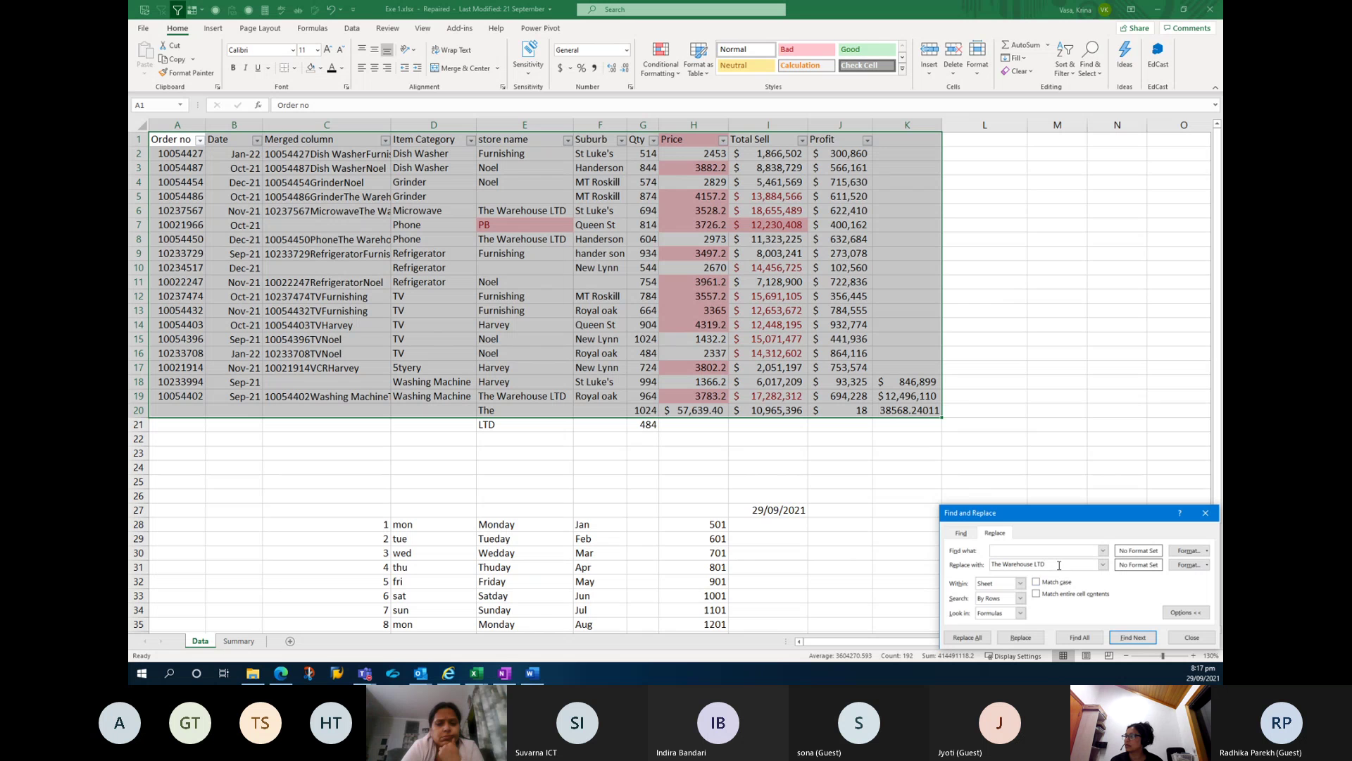
{"action": "key", "text": "Tab"}
{"action": "type", "text": "T"}
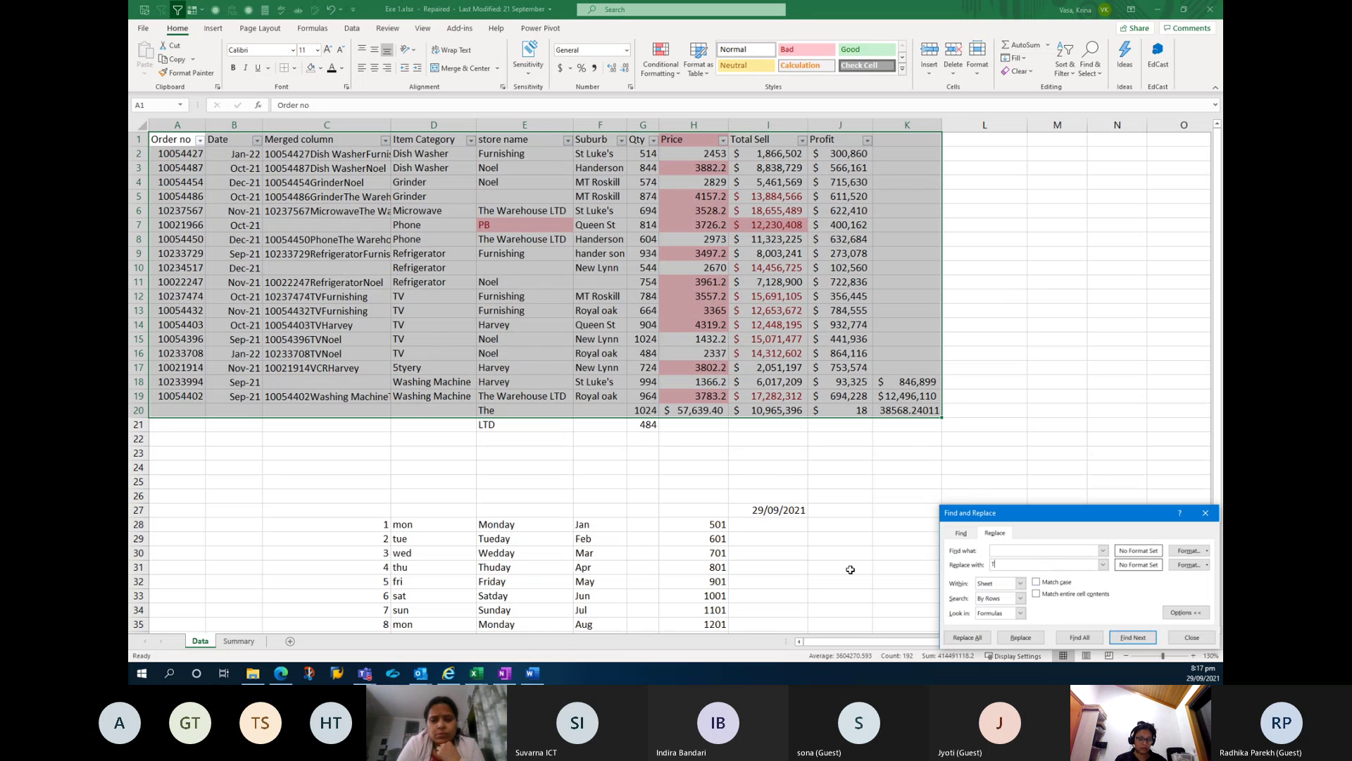
{"action": "type", "text": "BA"}
{"action": "left_click", "coordinate": [969, 638]}
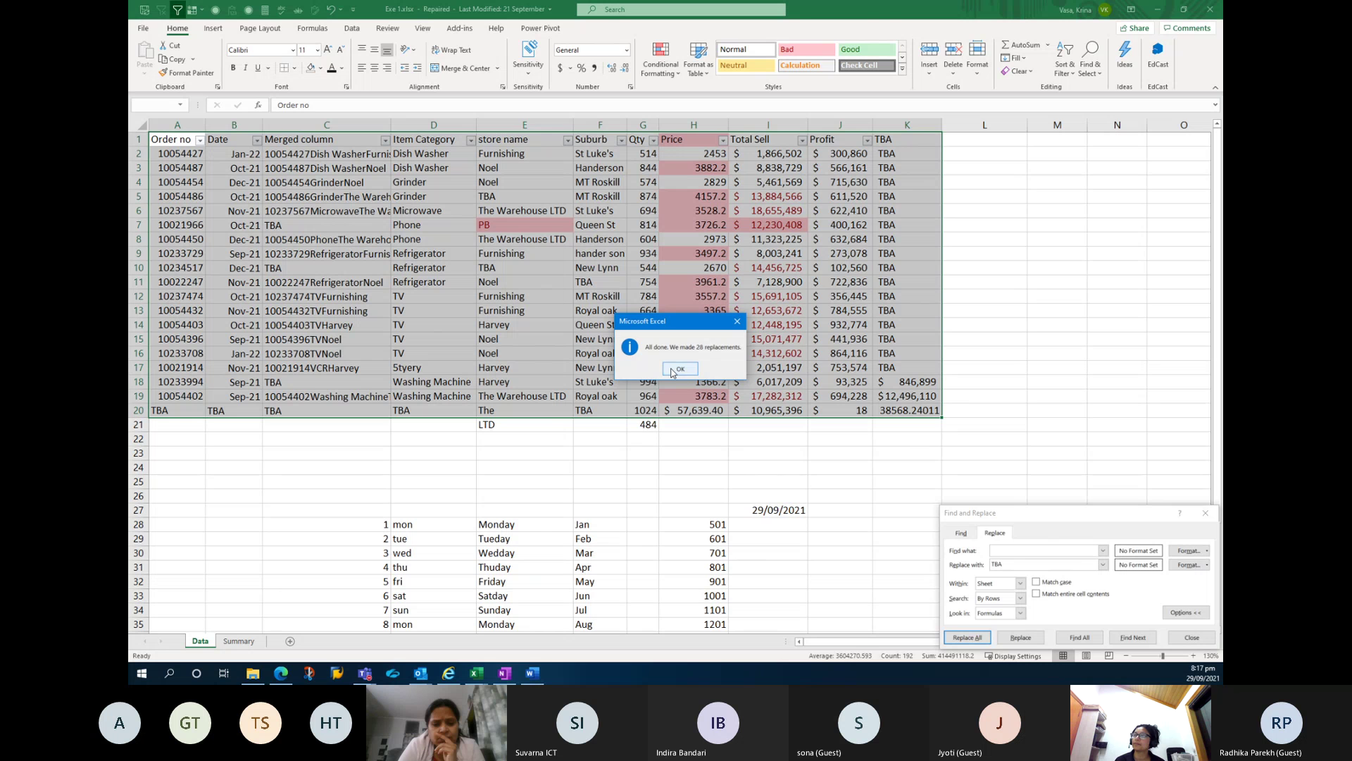
{"action": "left_click", "coordinate": [677, 370]}
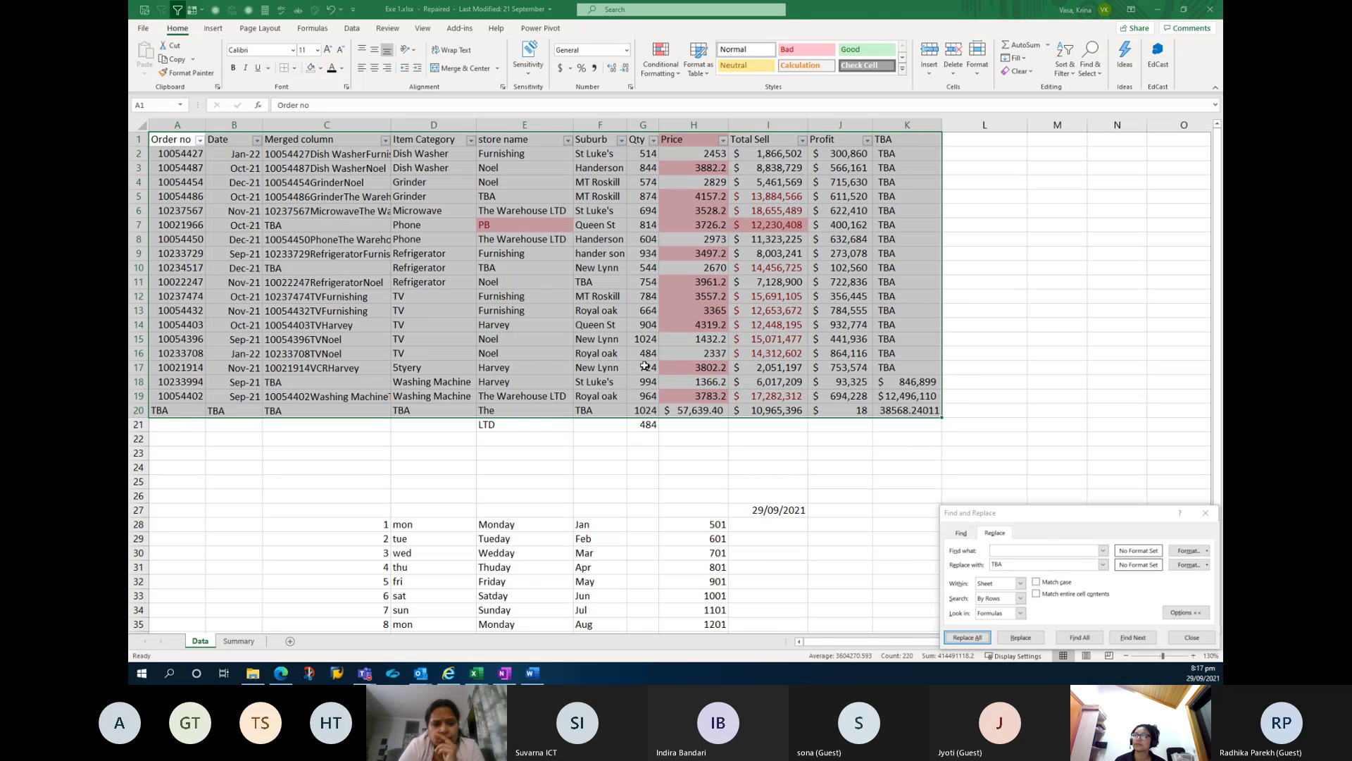
{"action": "left_click", "coordinate": [645, 365]}
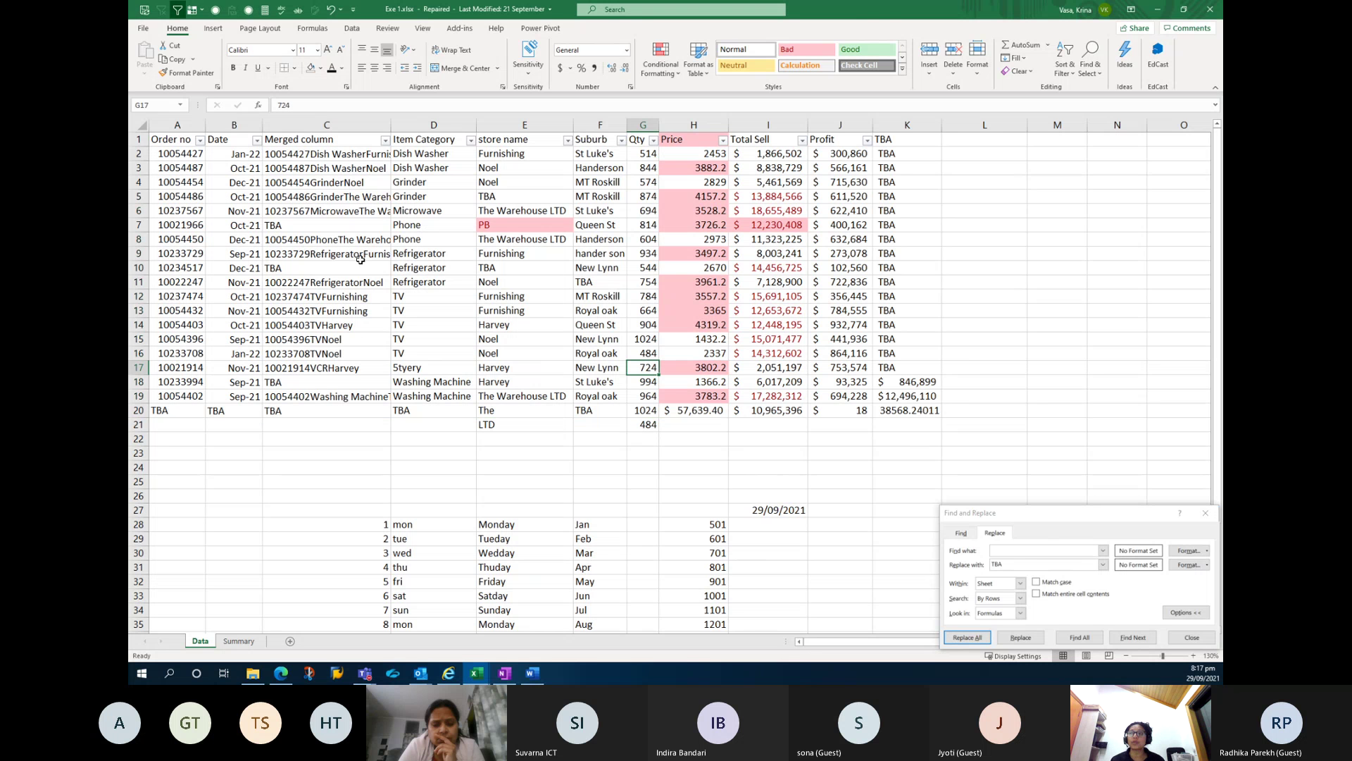
Select A1:K20 and jump to the sheet's last cell using Go To Special.
{"action": "key", "text": "ctrl+f"}
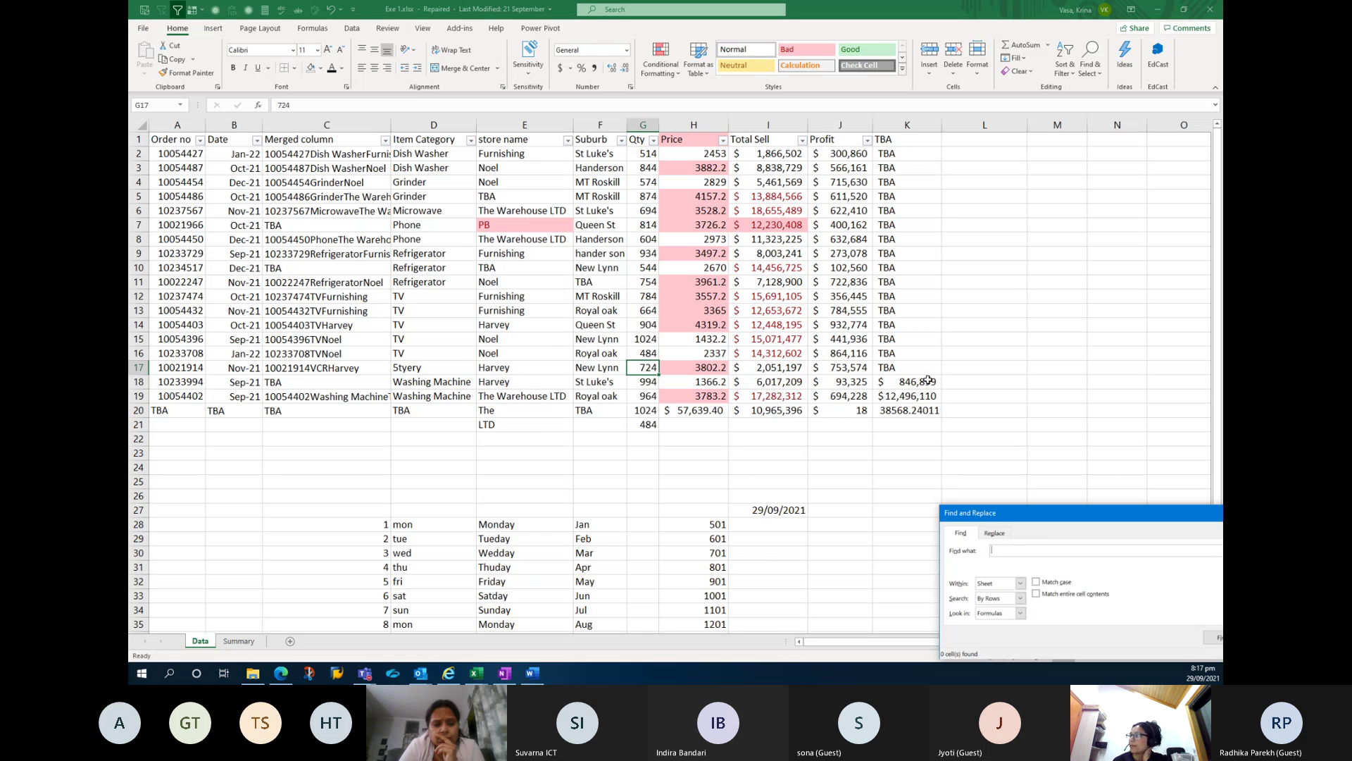
{"action": "left_click", "coordinate": [521, 325]}
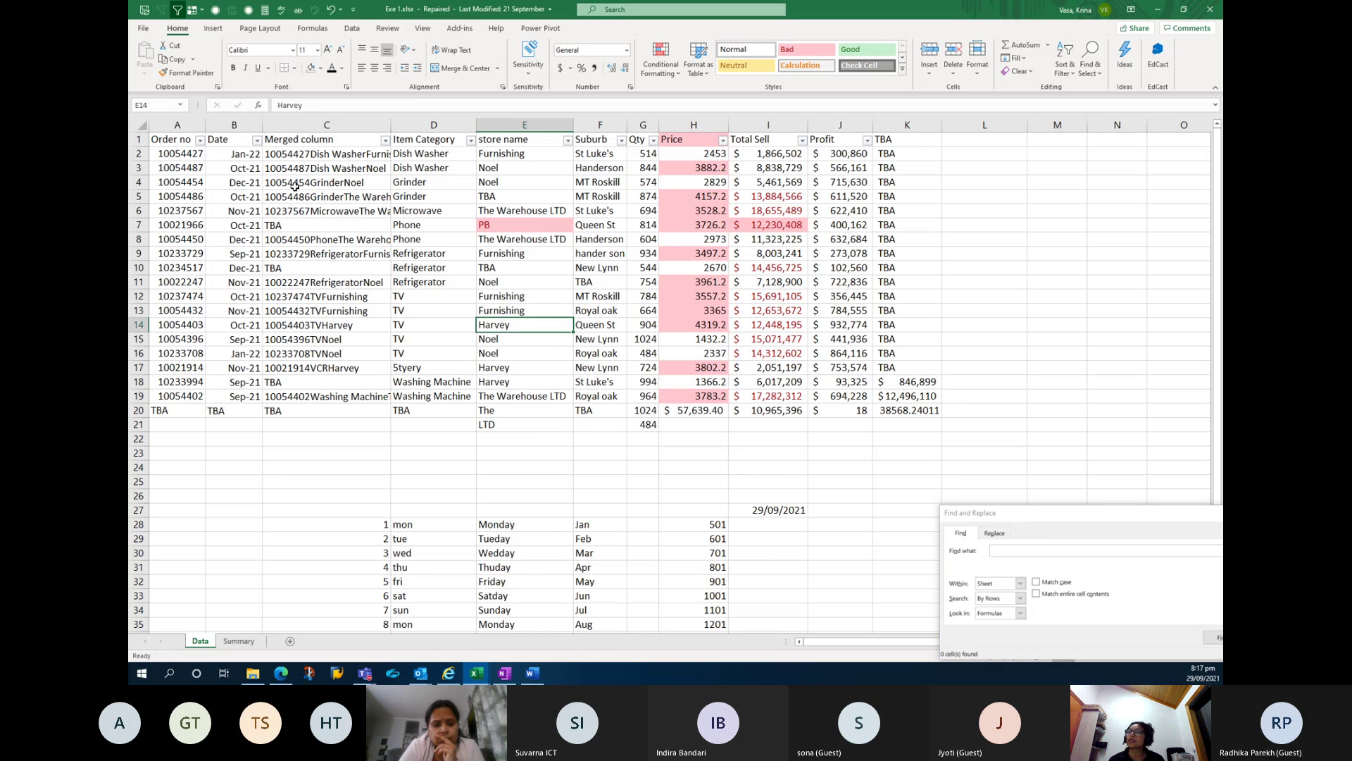
{"action": "left_click_drag", "start_coordinate": [191, 141], "coordinate": [888, 415]}
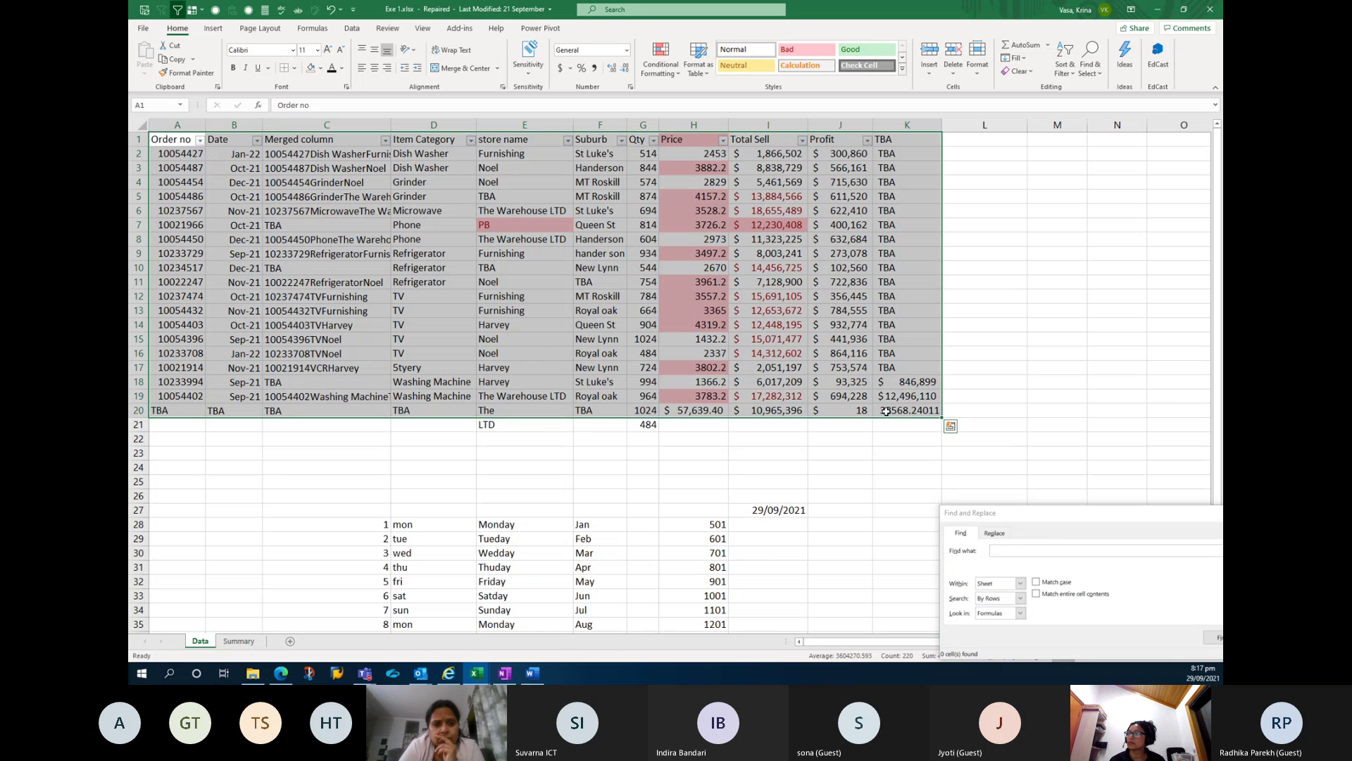
{"action": "key", "text": "ctrl+g"}
{"action": "left_click", "coordinate": [412, 236]}
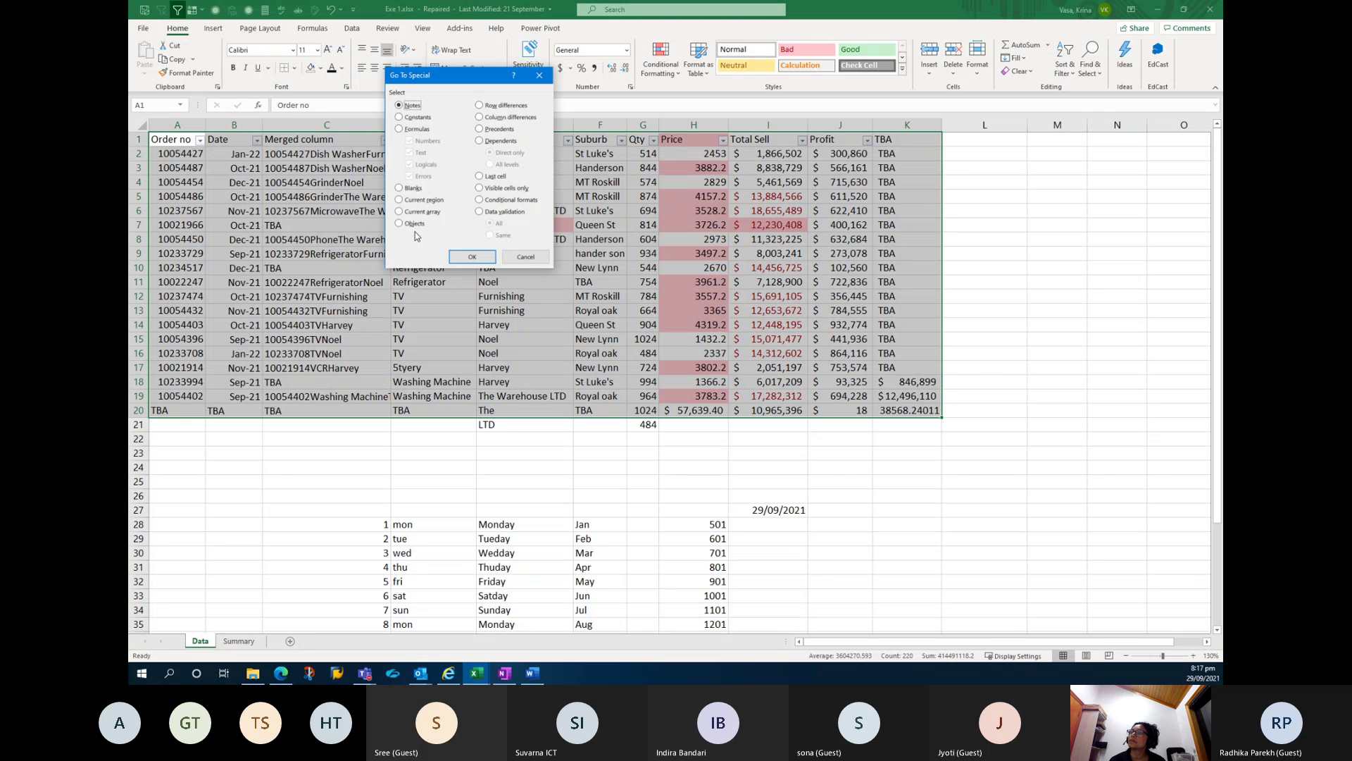
{"action": "left_click", "coordinate": [482, 177]}
{"action": "left_click", "coordinate": [477, 257]}
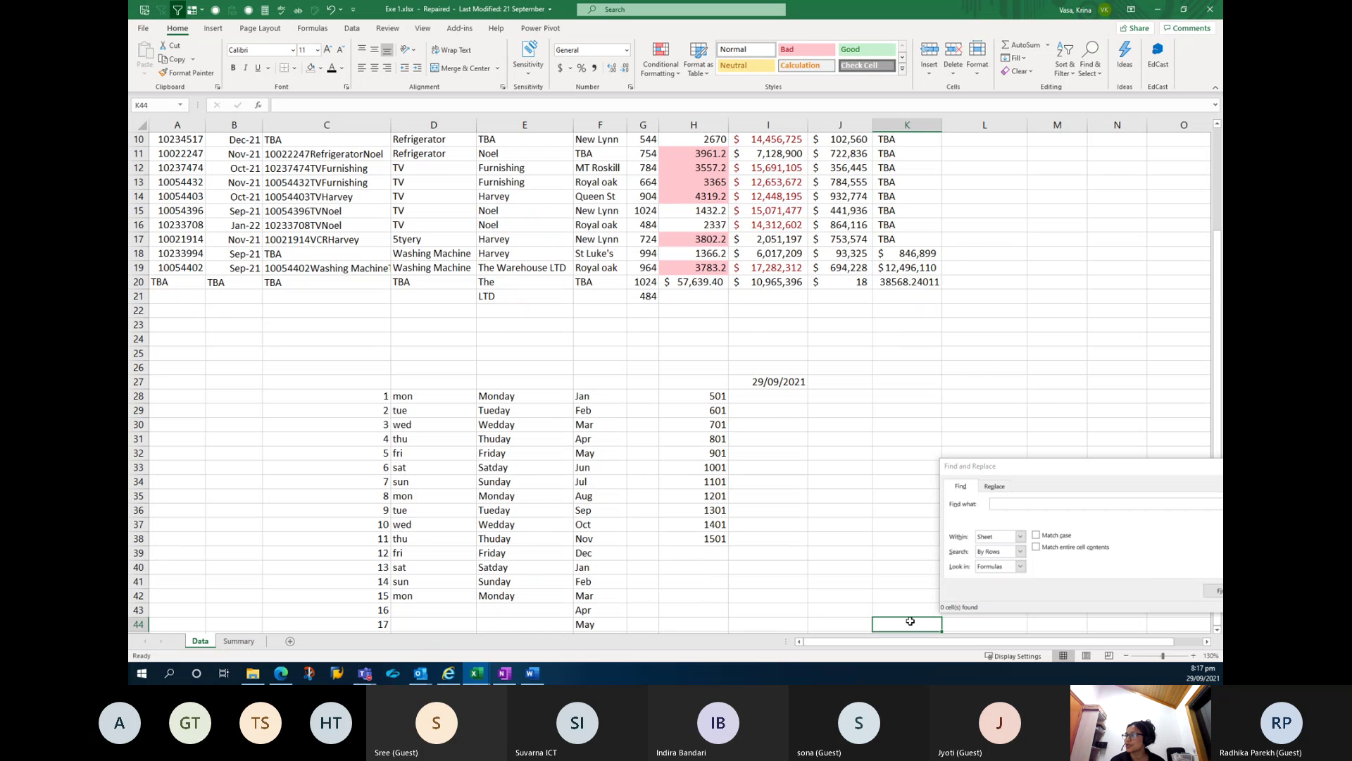
Look over the sheet from its last cell back up to the sales data, and return to cell A1.
{"action": "scroll", "coordinate": [910, 619], "scroll_direction": "down", "scroll_amount": 3}
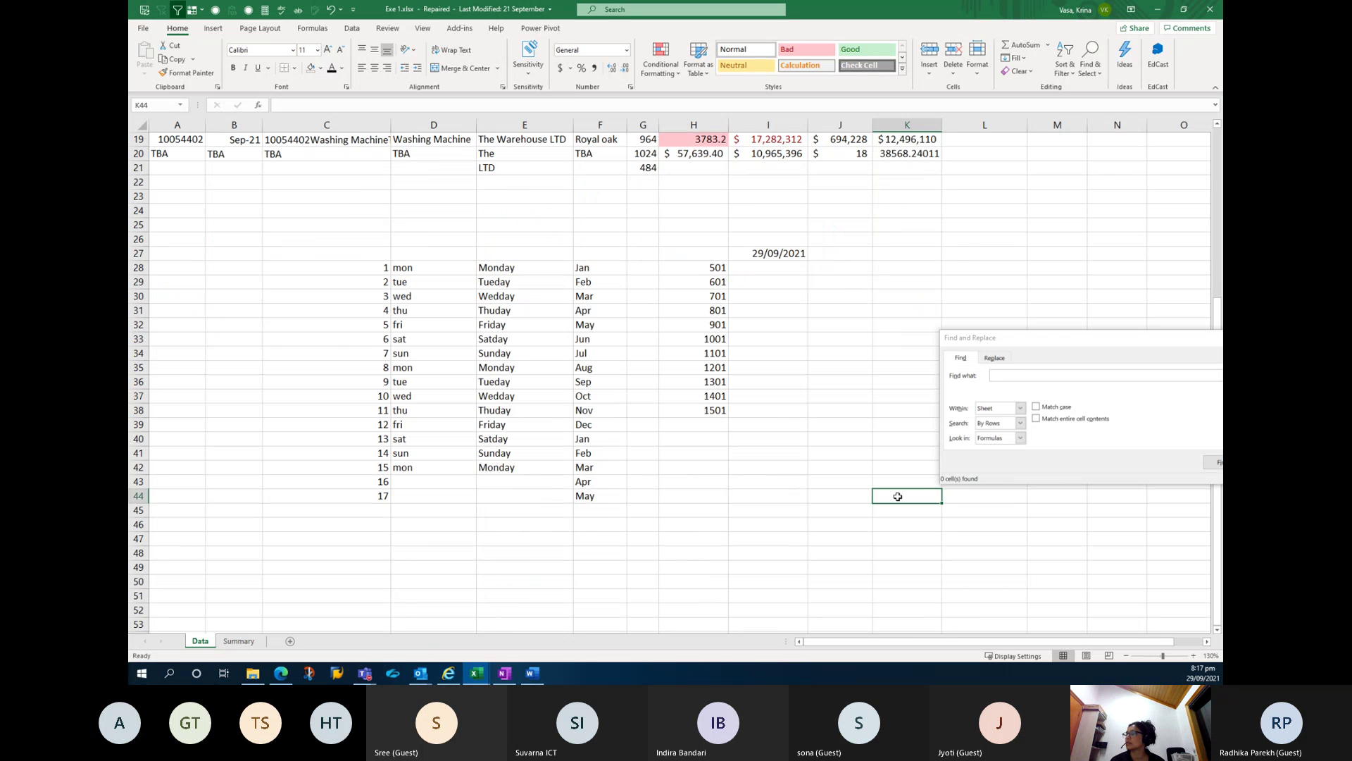
{"action": "scroll", "coordinate": [898, 497], "scroll_direction": "up", "scroll_amount": 6}
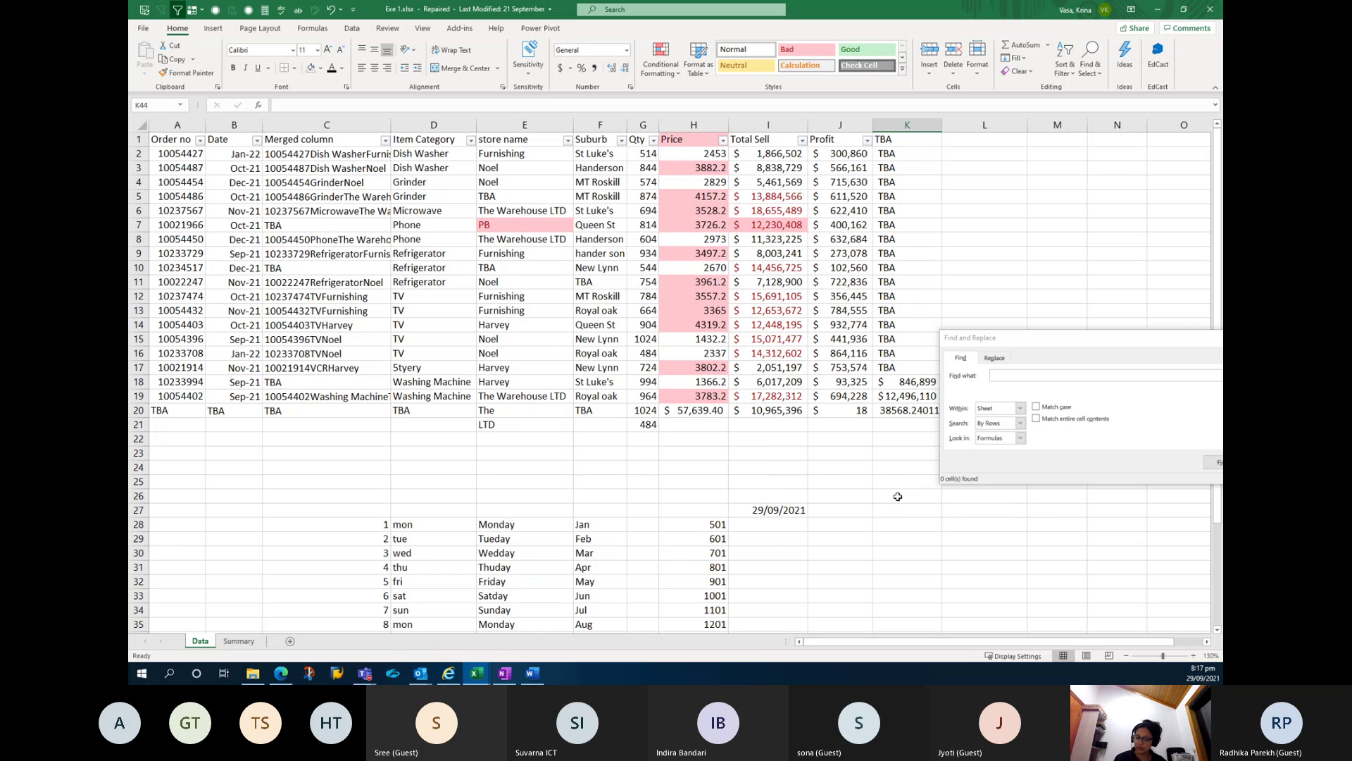
{"action": "key", "text": "ctrl+Home"}
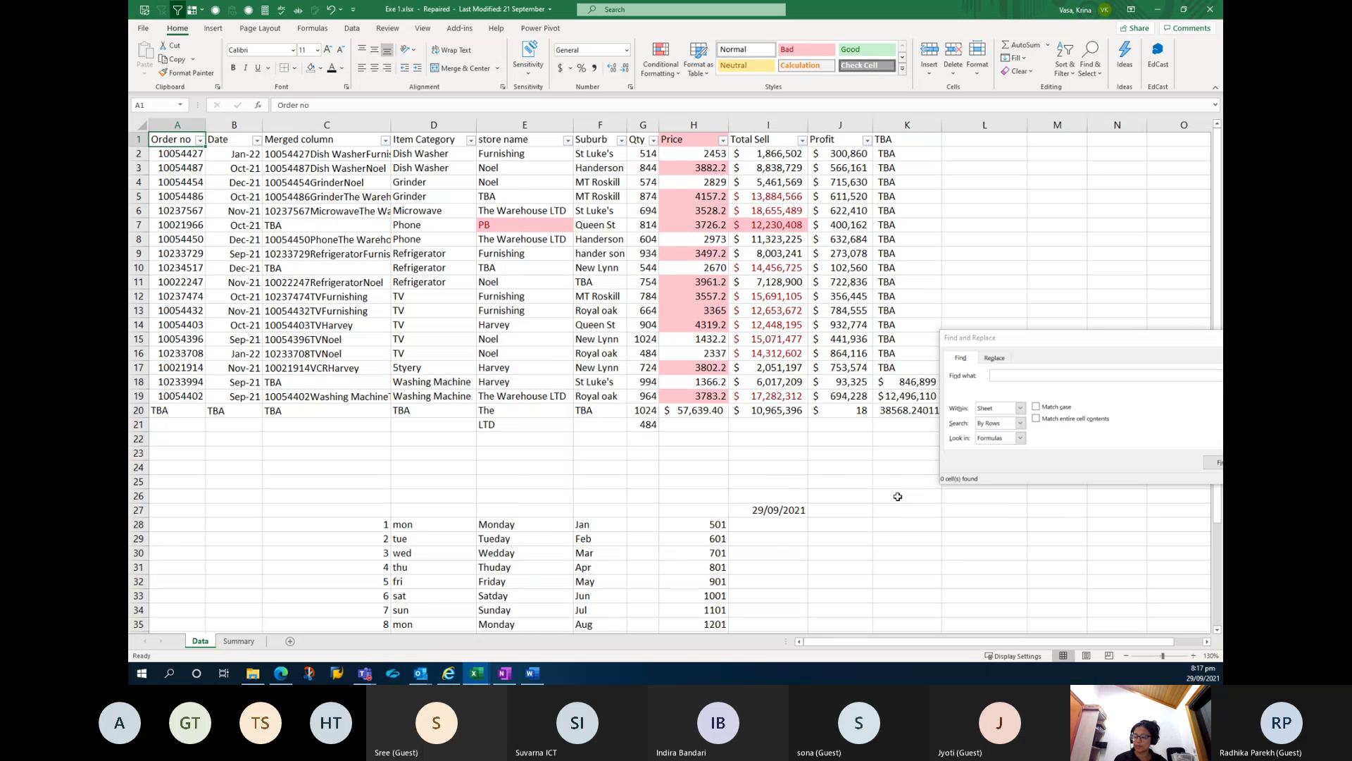
{"action": "scroll", "coordinate": [898, 497], "scroll_direction": "down", "scroll_amount": 3}
{"action": "scroll", "coordinate": [898, 497], "scroll_direction": "up", "scroll_amount": 2}
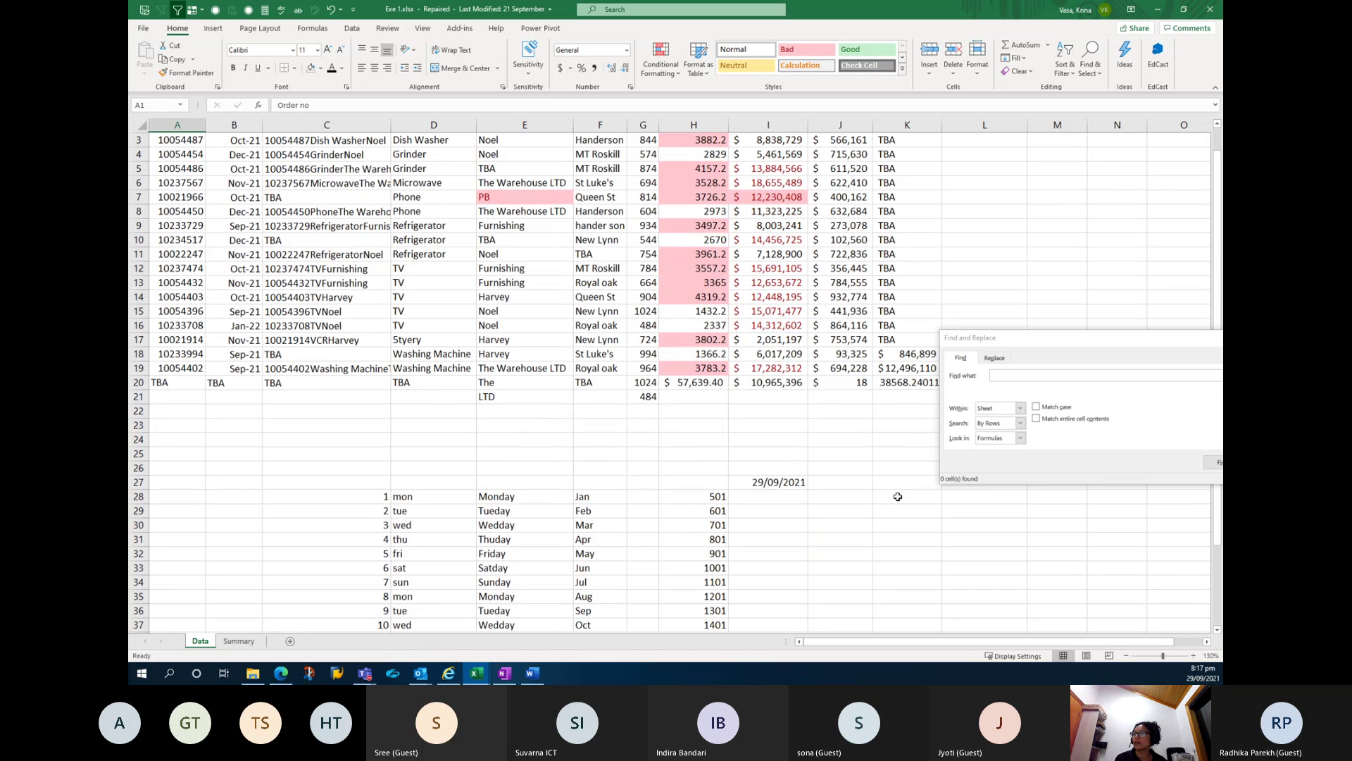
{"action": "scroll", "coordinate": [898, 497], "scroll_direction": "up", "scroll_amount": 1}
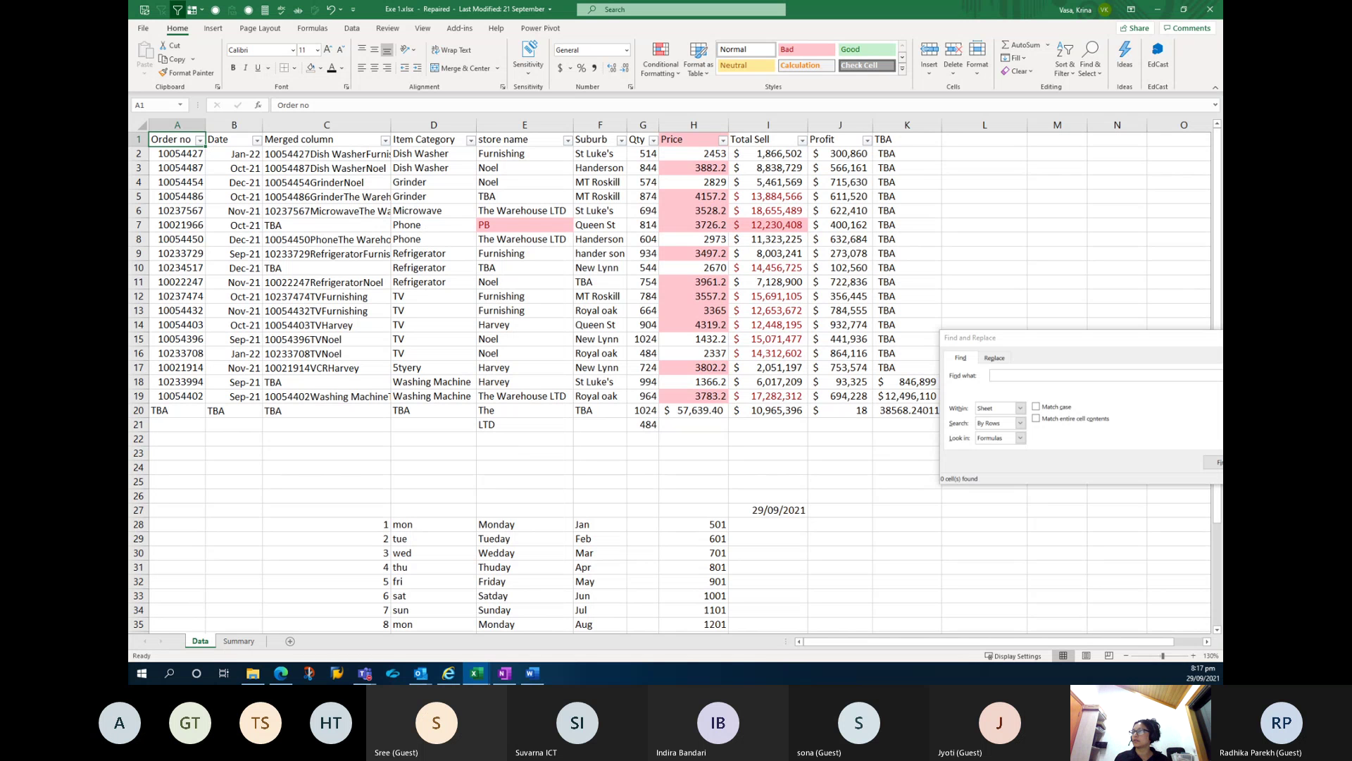
{"action": "key", "text": "alt+Tab"}
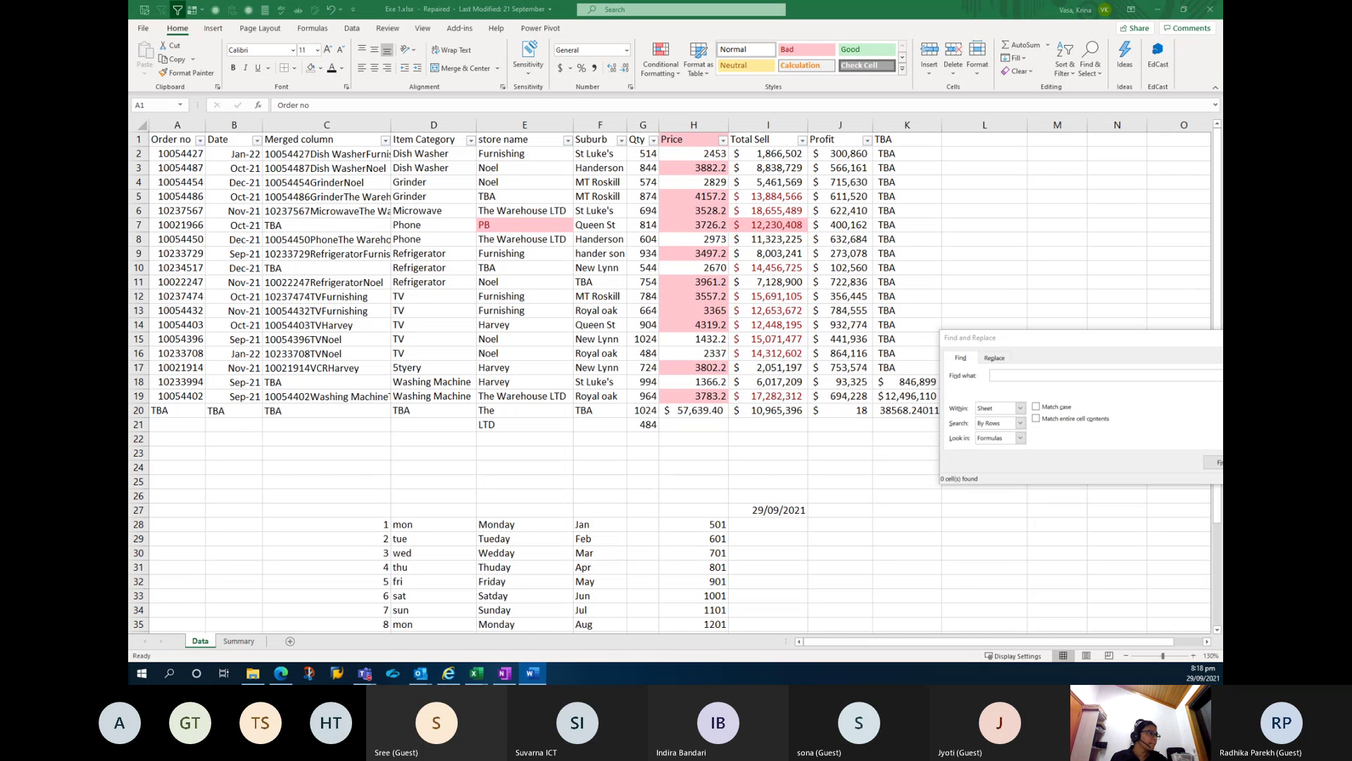
{"action": "left_click", "coordinate": [534, 226]}
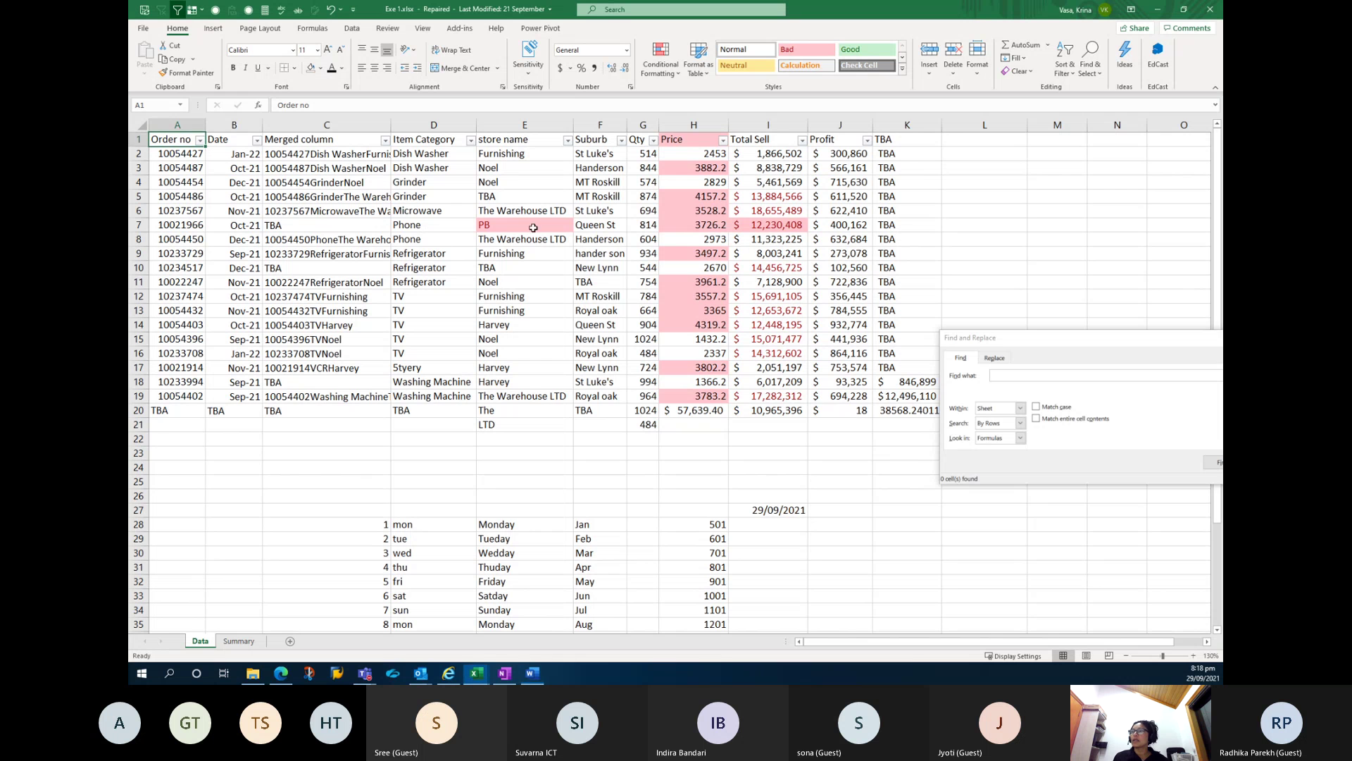
Clear the contents of A20:L25 below the sales data and of the extra column range K1:K19.
{"action": "left_click_drag", "start_coordinate": [169, 414], "coordinate": [1010, 480]}
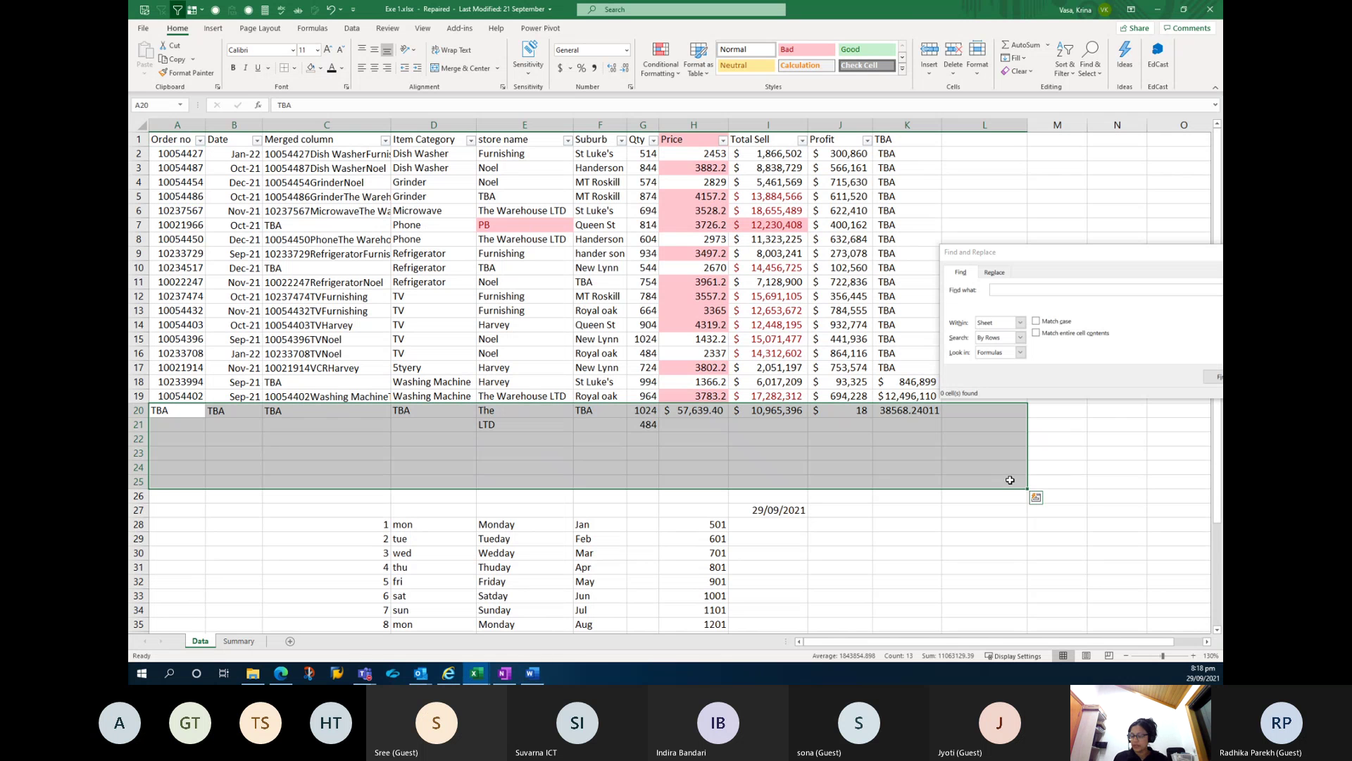
{"action": "key", "text": "Delete"}
{"action": "left_click", "coordinate": [905, 396]}
{"action": "left_click_drag", "start_coordinate": [906, 396], "coordinate": [916, 12]}
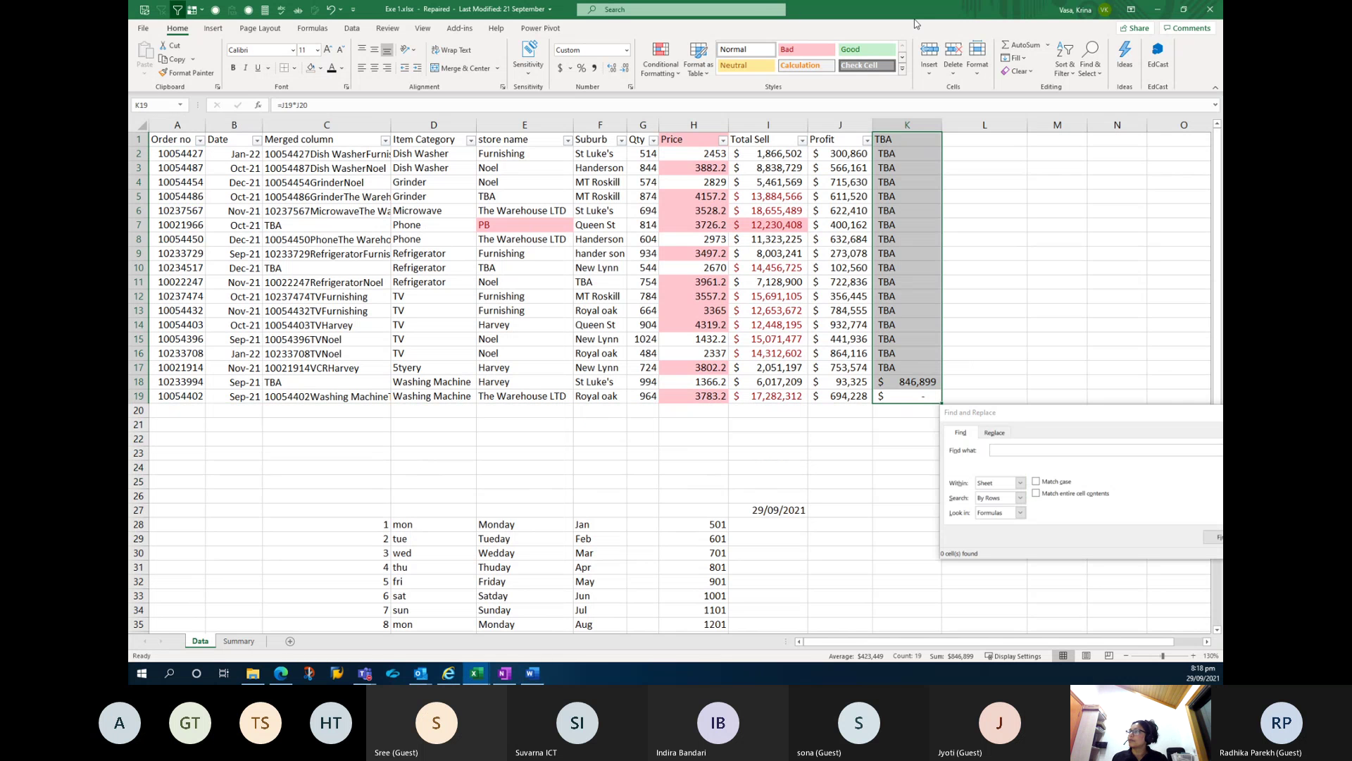
{"action": "key", "text": "Delete"}
{"action": "left_click", "coordinate": [840, 396]}
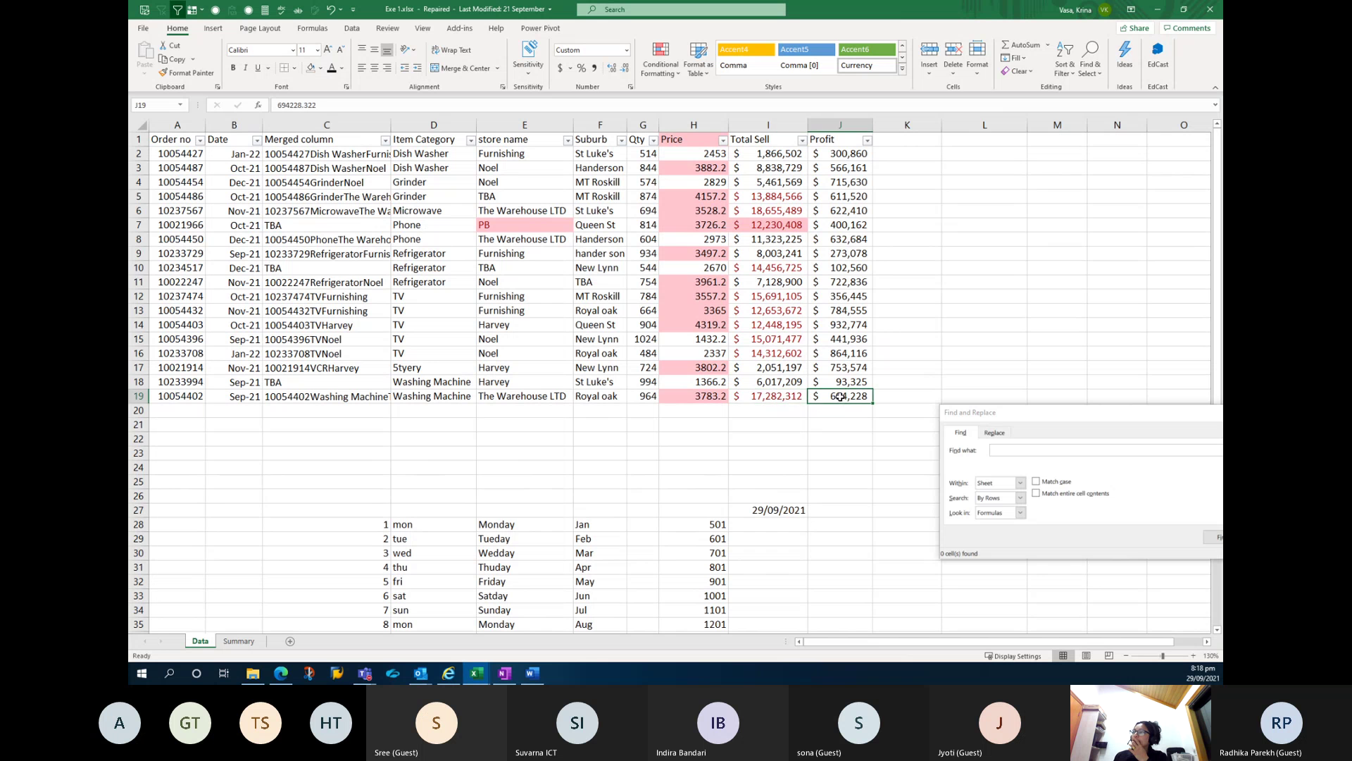
Clear the conditional formatting rules from the selected cells A1:J19.
{"action": "left_click_drag", "start_coordinate": [831, 141], "coordinate": [176, 396]}
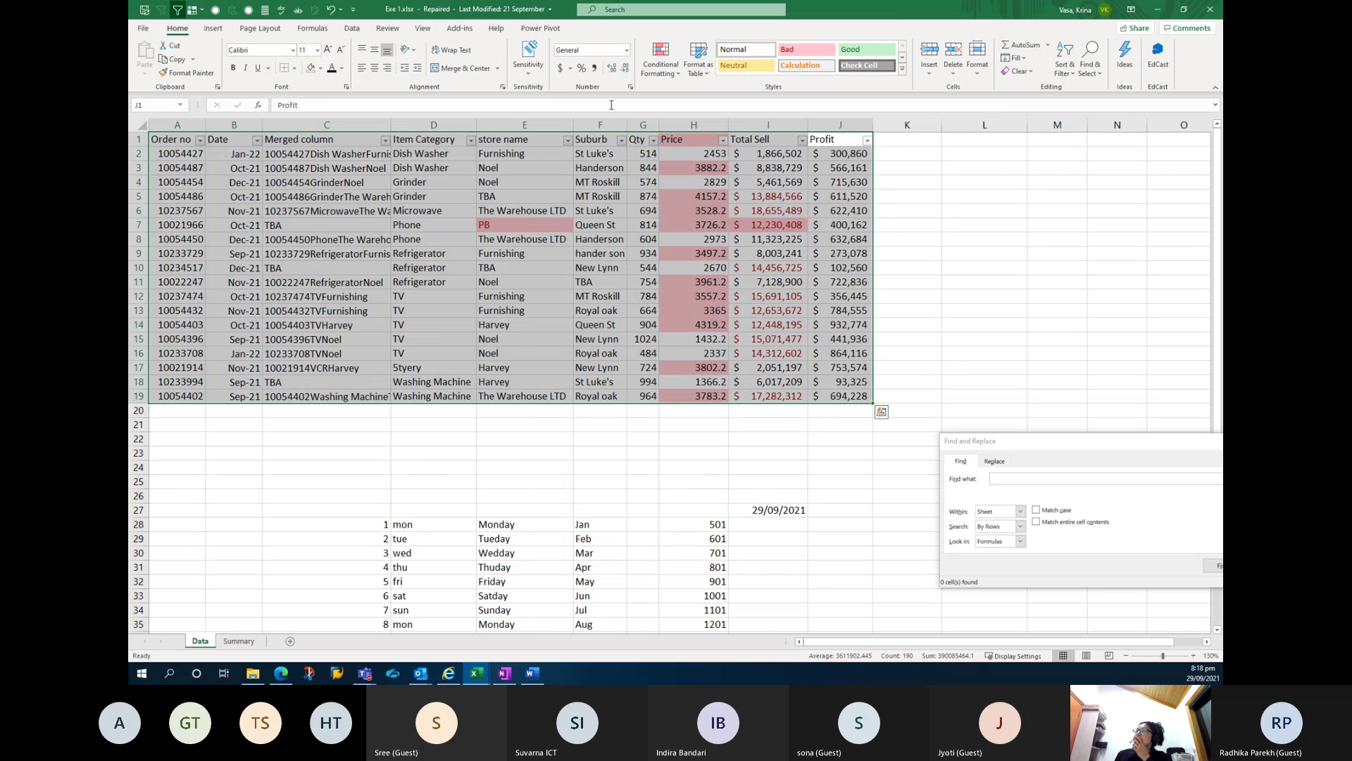
{"action": "left_click", "coordinate": [661, 62]}
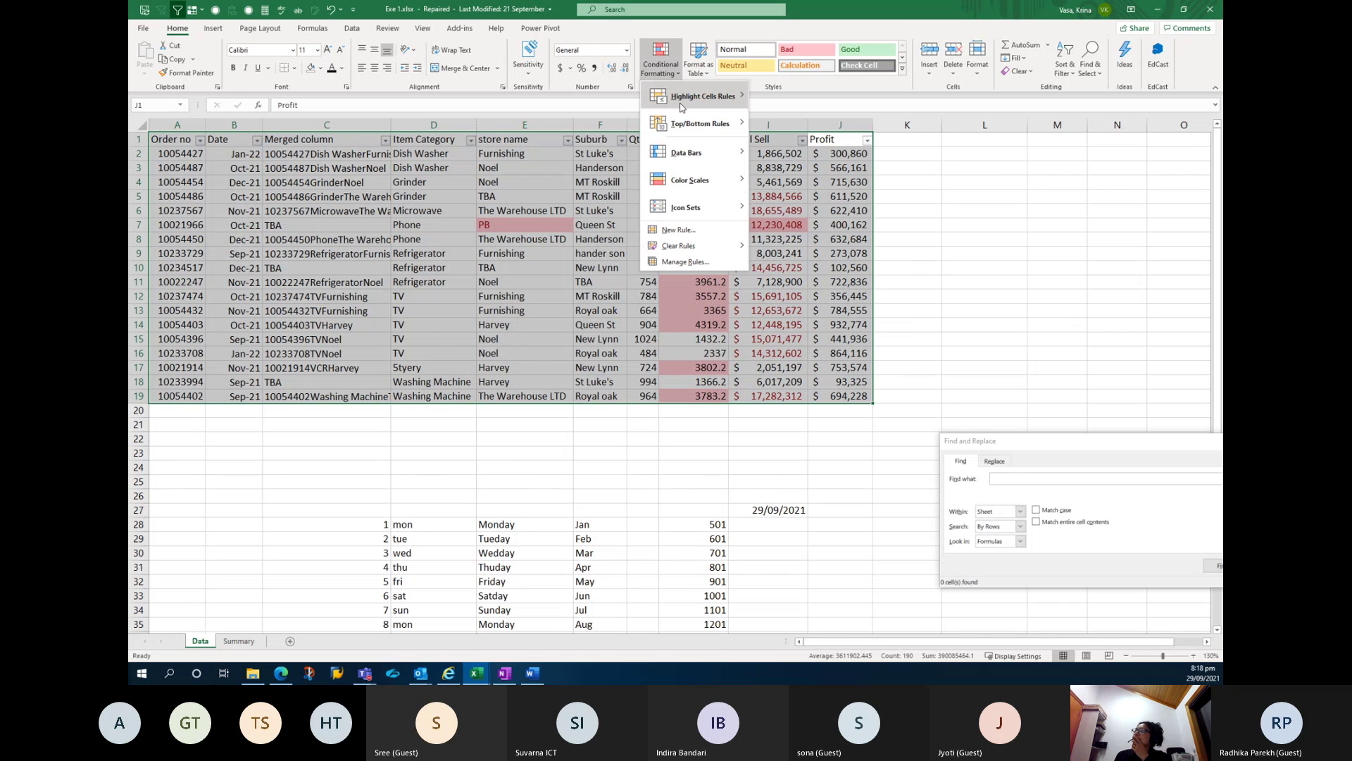
{"action": "mouse_move", "coordinate": [701, 250]}
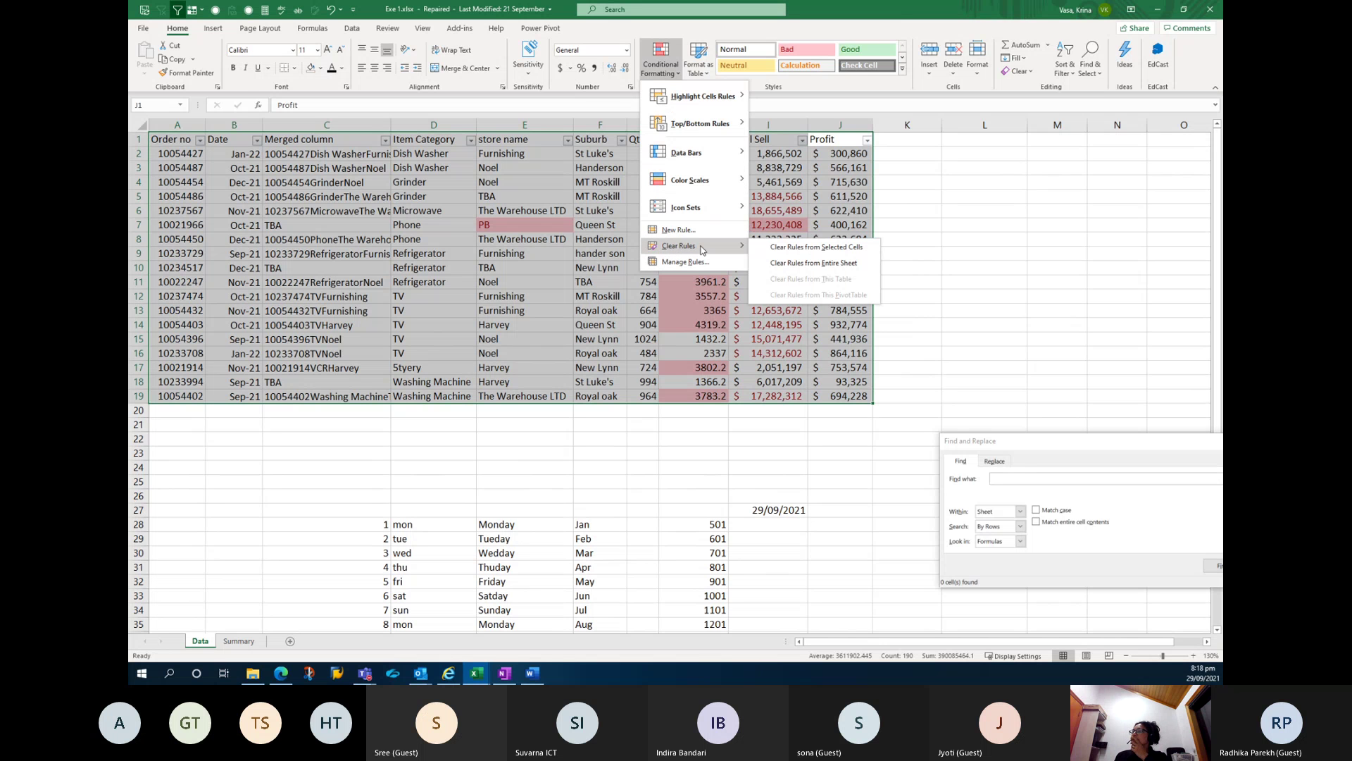
{"action": "left_click", "coordinate": [803, 254]}
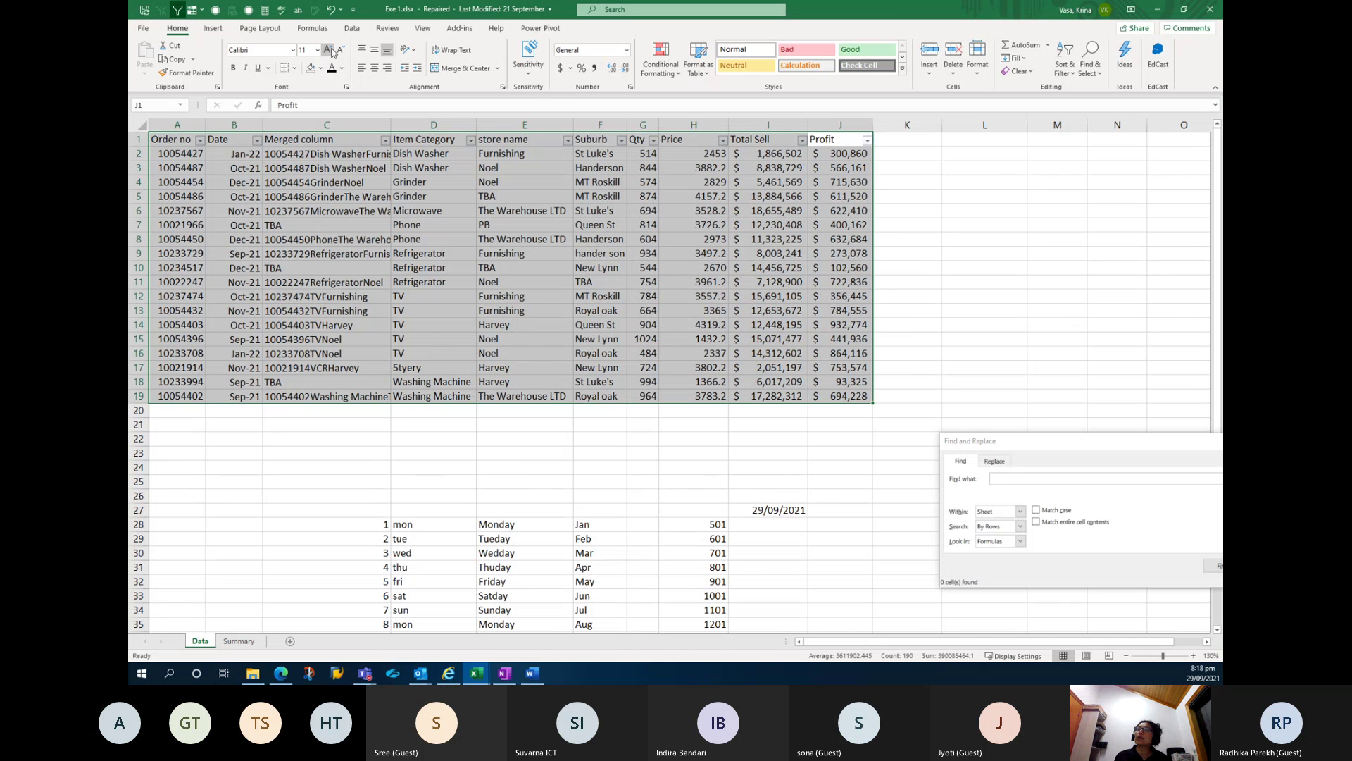
Format A1:J19 as a table with headers using an orange Medium table style, and deselect the range.
{"action": "left_click", "coordinate": [707, 79]}
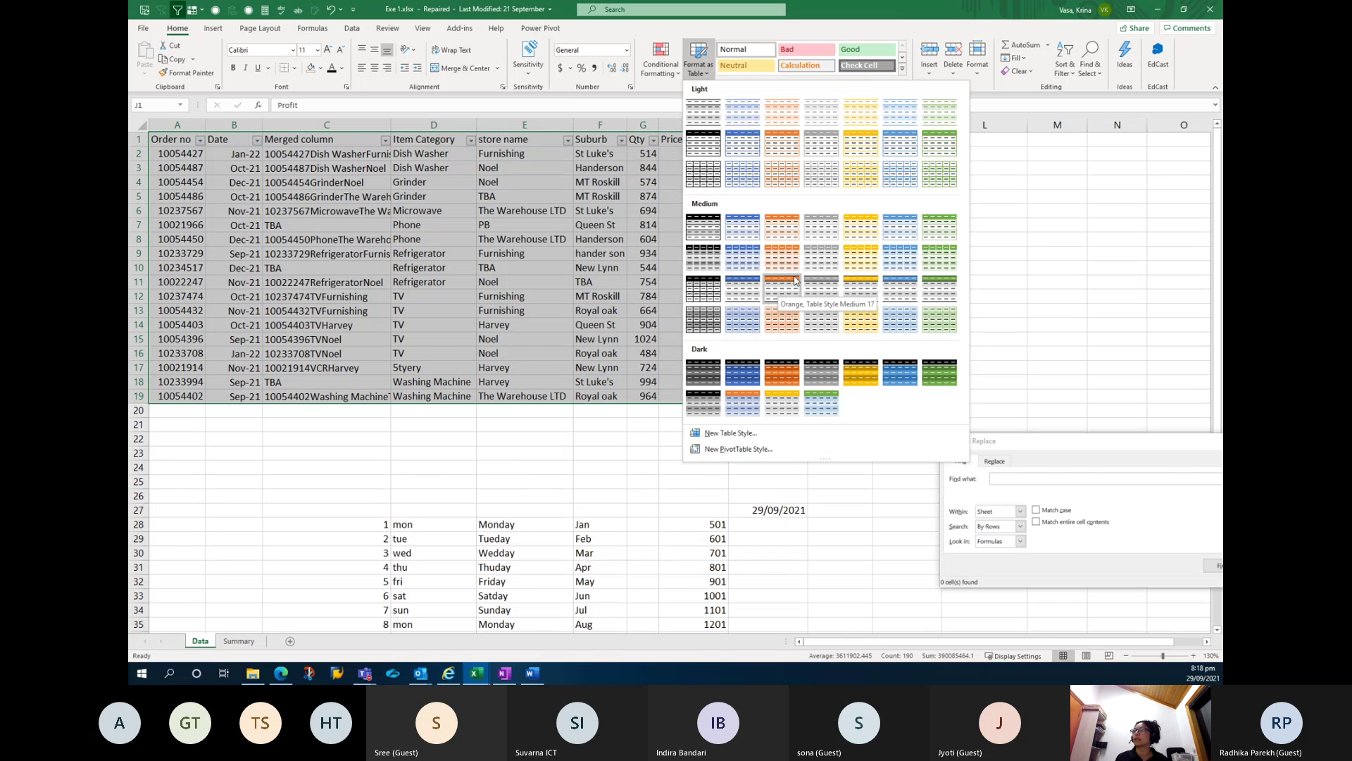
{"action": "left_click", "coordinate": [781, 289]}
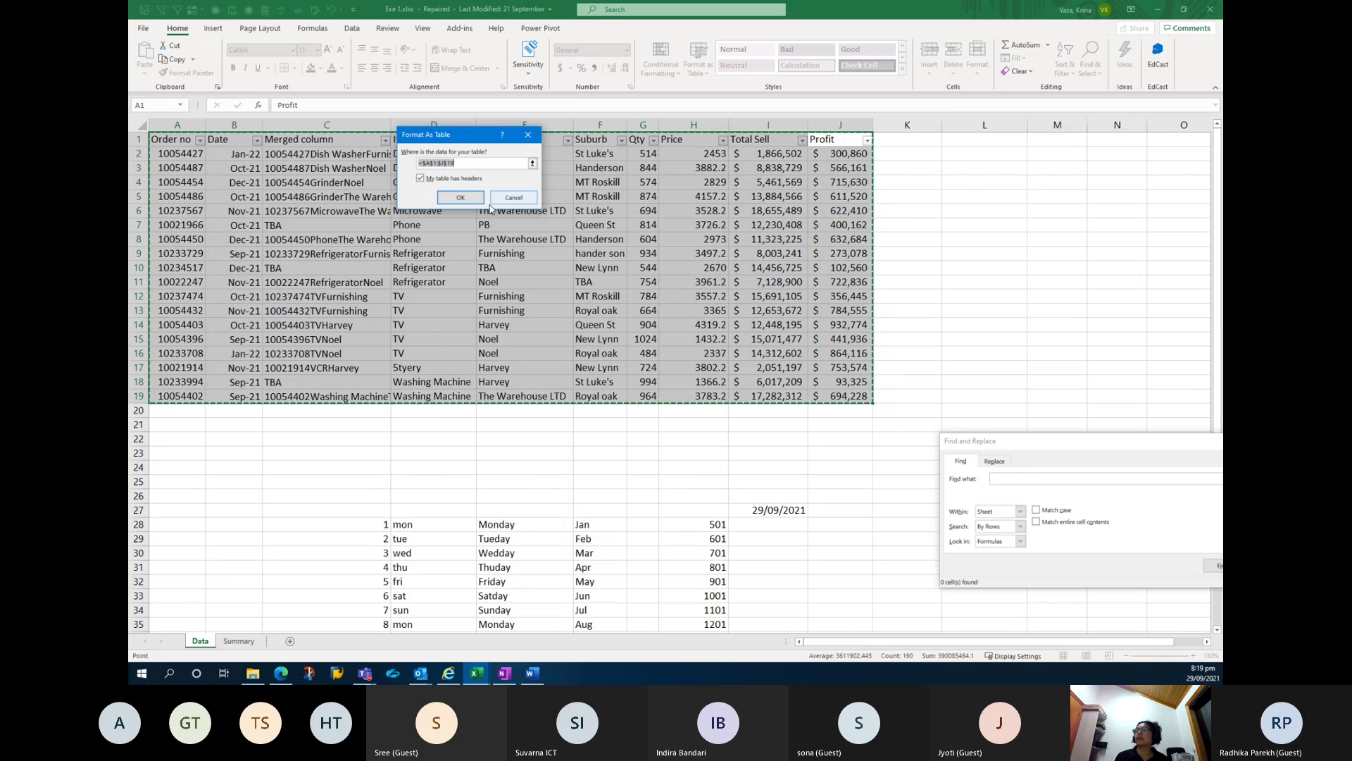
{"action": "left_click", "coordinate": [461, 198]}
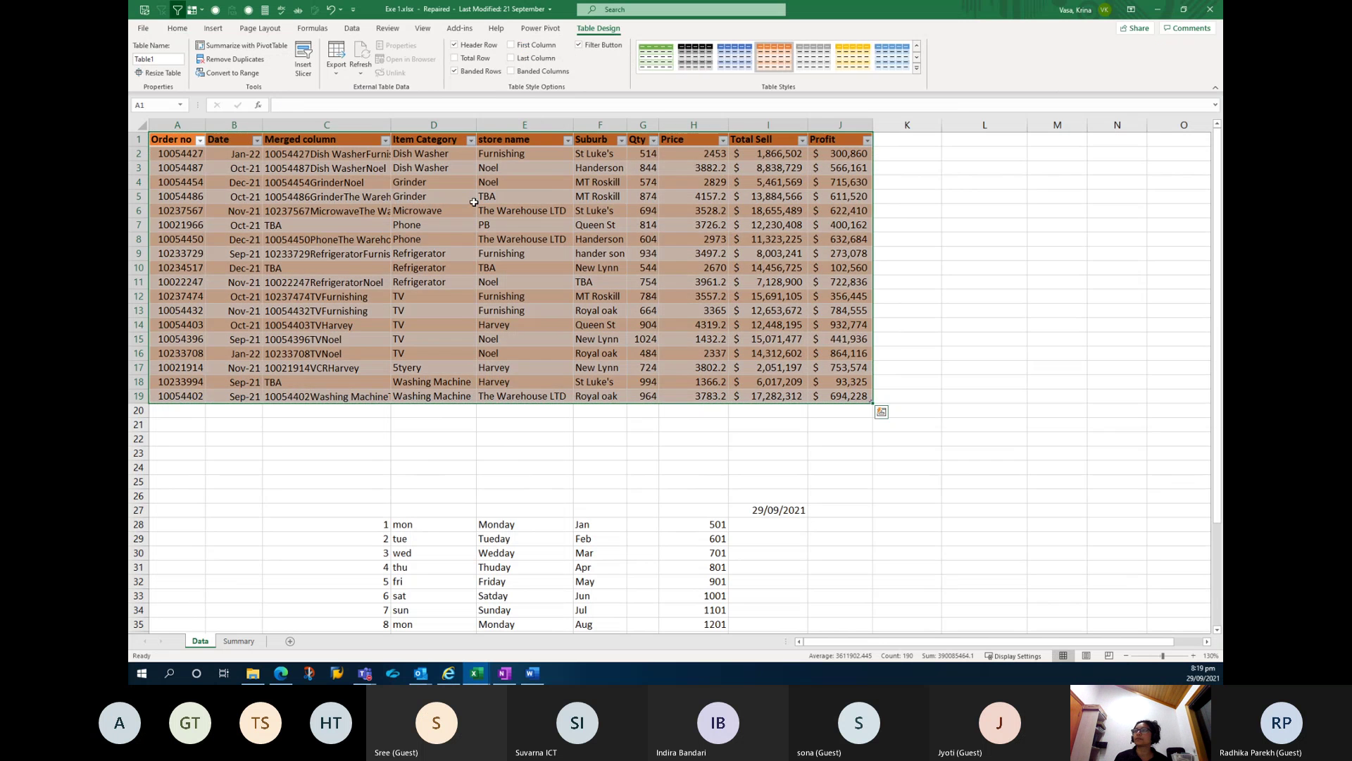
{"action": "left_click", "coordinate": [471, 200]}
{"action": "key", "text": "Right"}
{"action": "key", "text": "Right"}
{"action": "key", "text": "Down"}
{"action": "key", "text": "Down"}
{"action": "key", "text": "Down"}
{"action": "key", "text": "Down"}
{"action": "key", "text": "Down"}
{"action": "key", "text": "Down"}
{"action": "key", "text": "Down"}
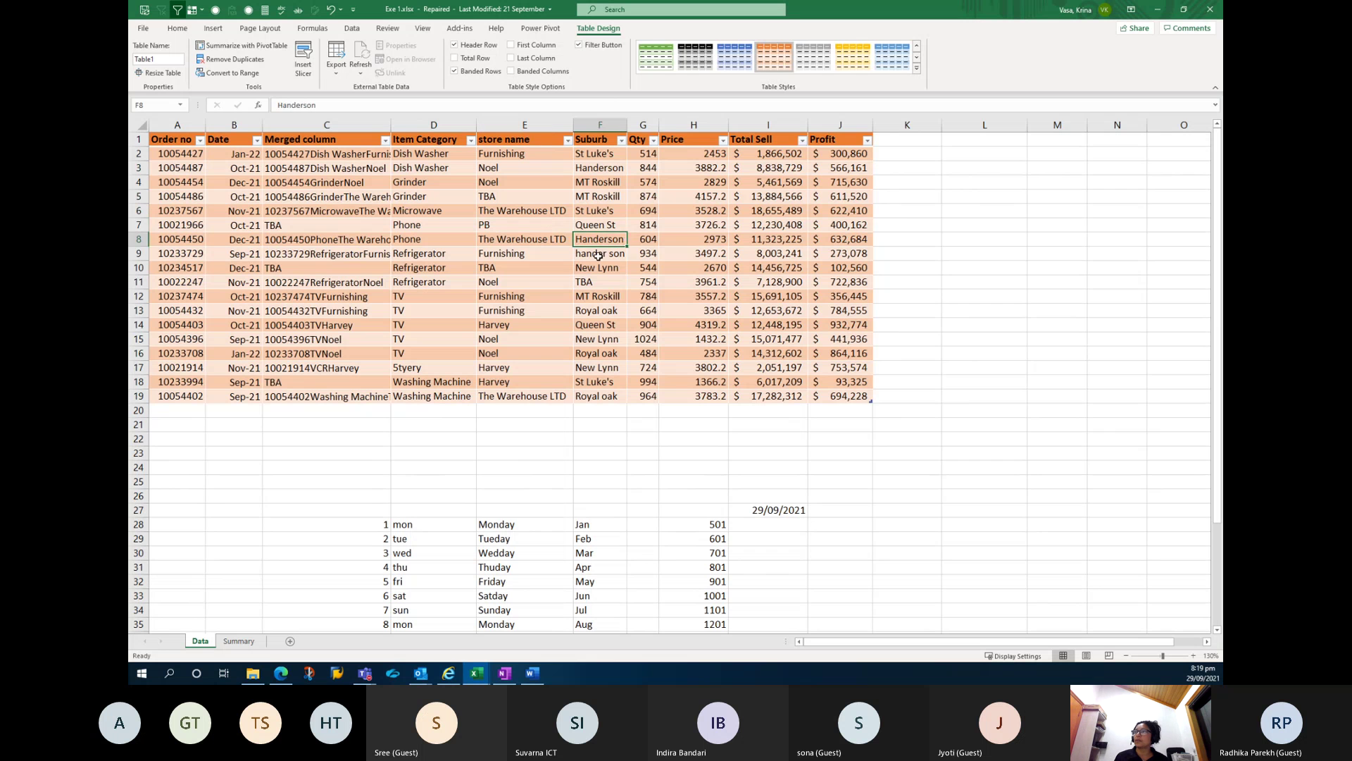
Extend the table with a new column by entering the header discount in K1.
{"action": "left_click", "coordinate": [903, 143]}
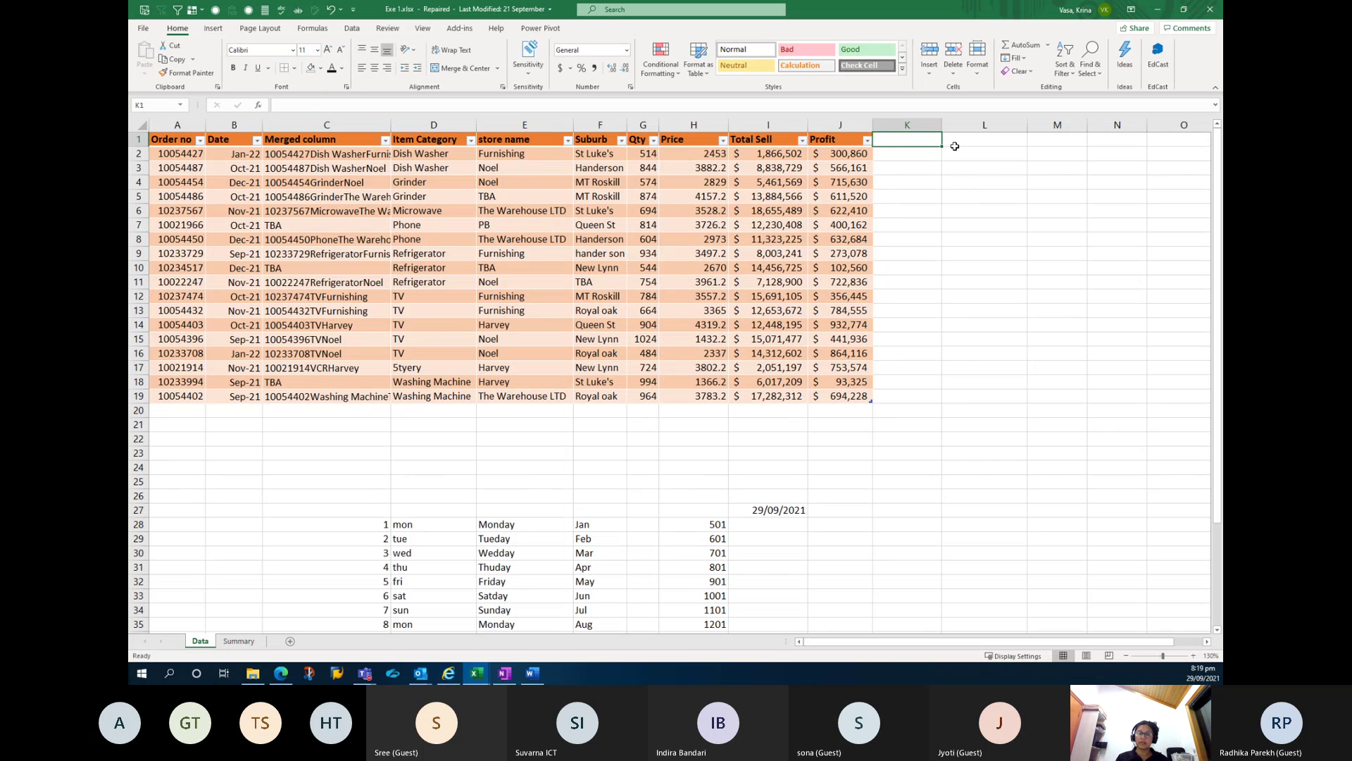
{"action": "type", "text": "discount"}
{"action": "key", "text": "Return"}
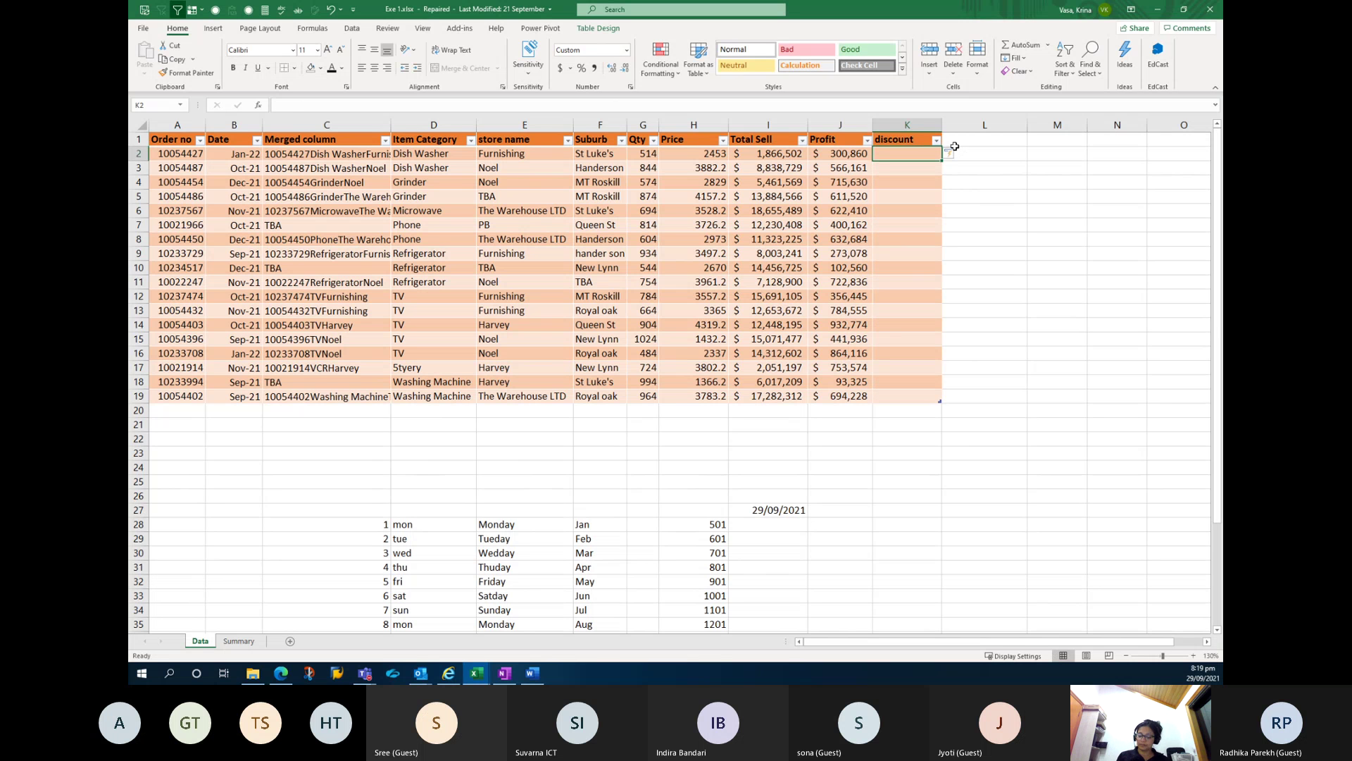
{"action": "type", "text": "="}
{"action": "key", "text": "Left"}
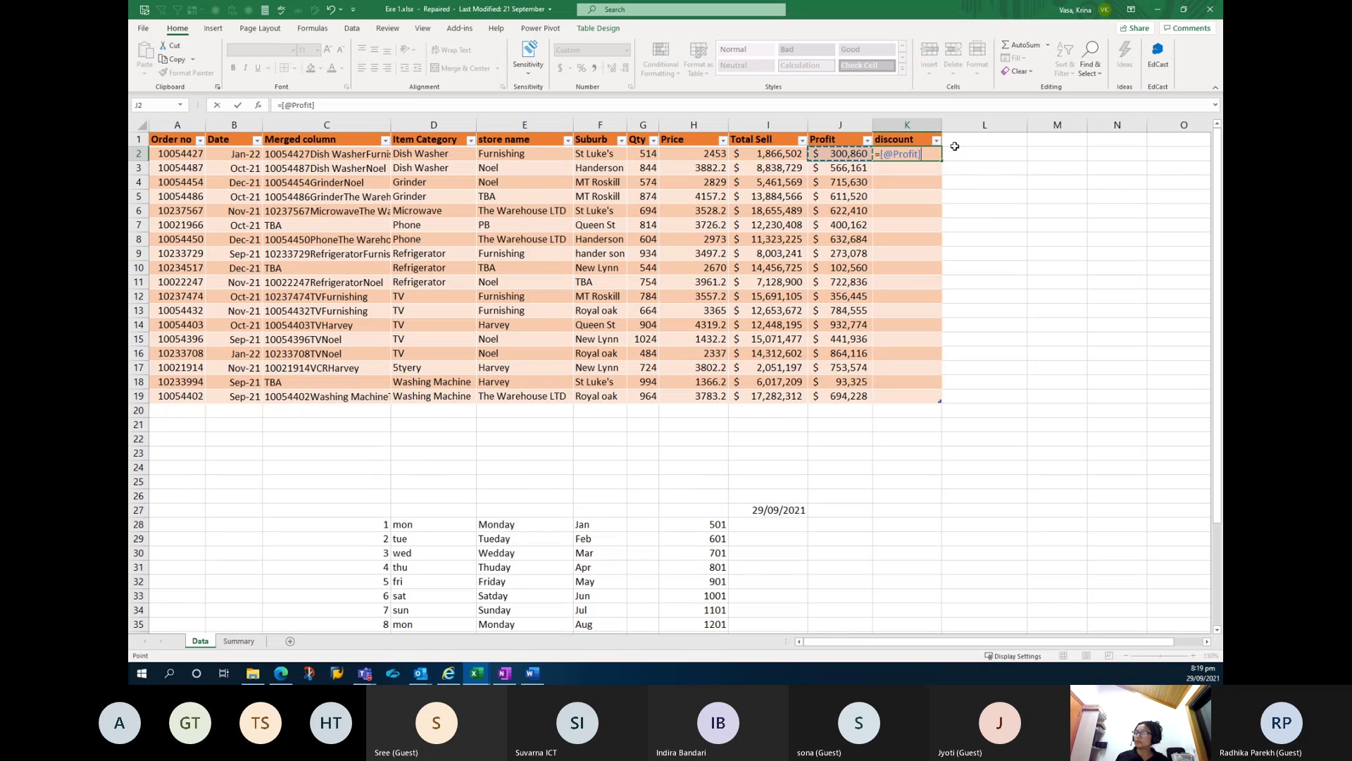
{"action": "type", "text": "*5"}
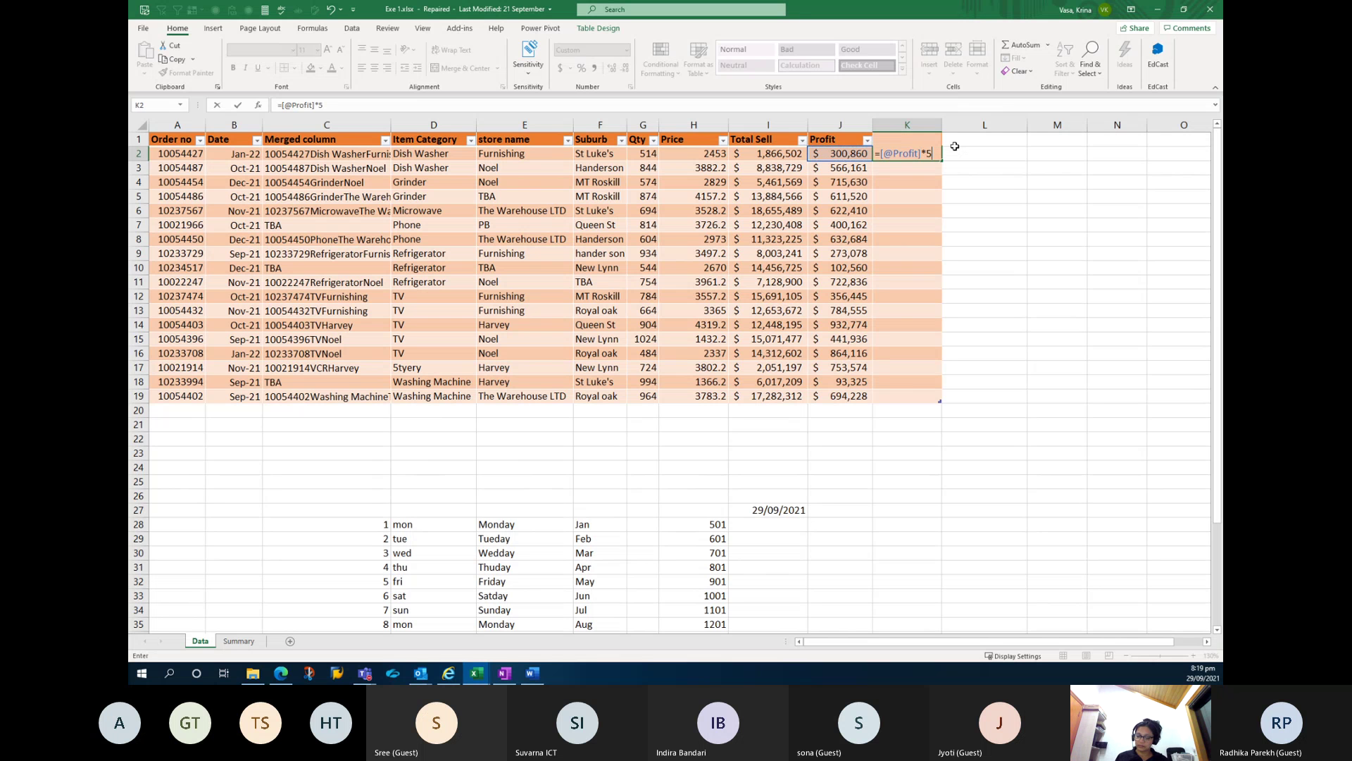
{"action": "type", "text": "%"}
{"action": "key", "text": "Return"}
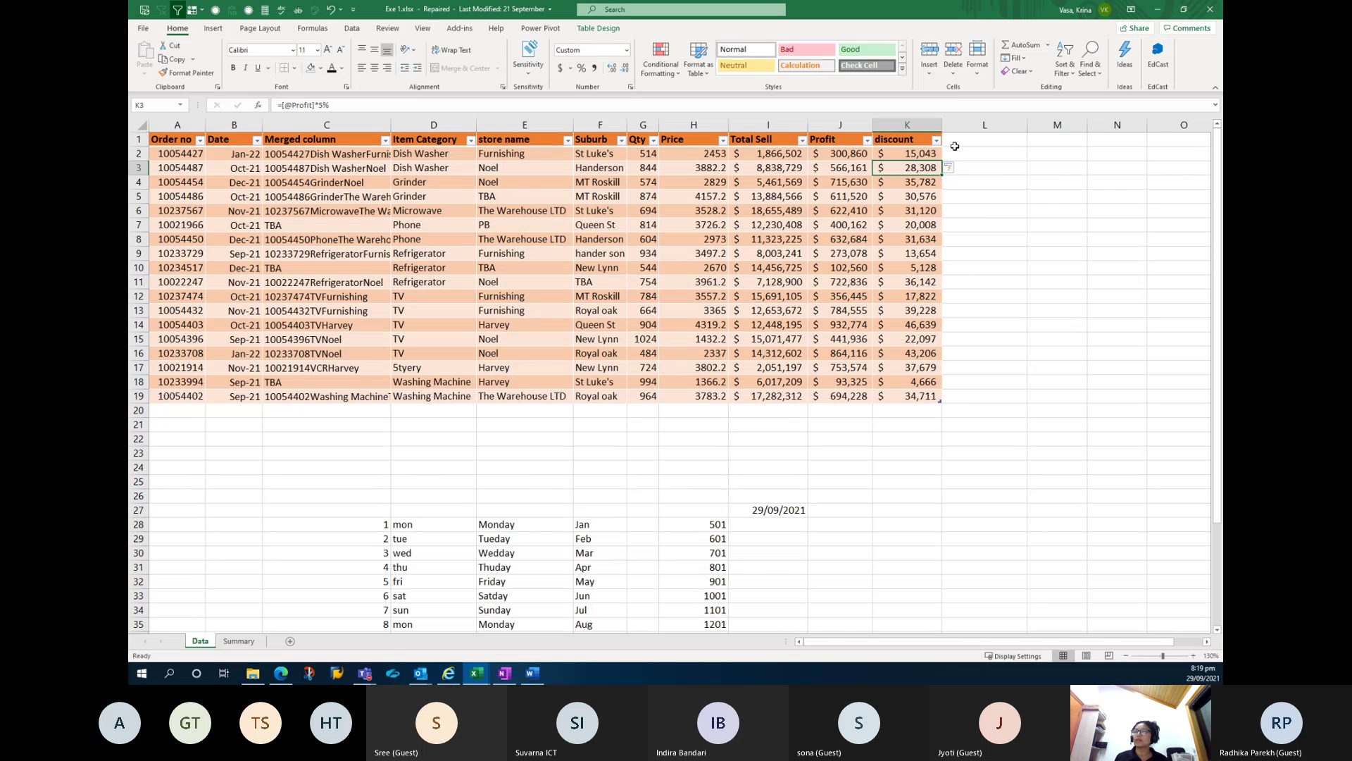
Start a new table row in row 20 with a new order number and an Apr-21 date.
{"action": "left_click", "coordinate": [162, 411]}
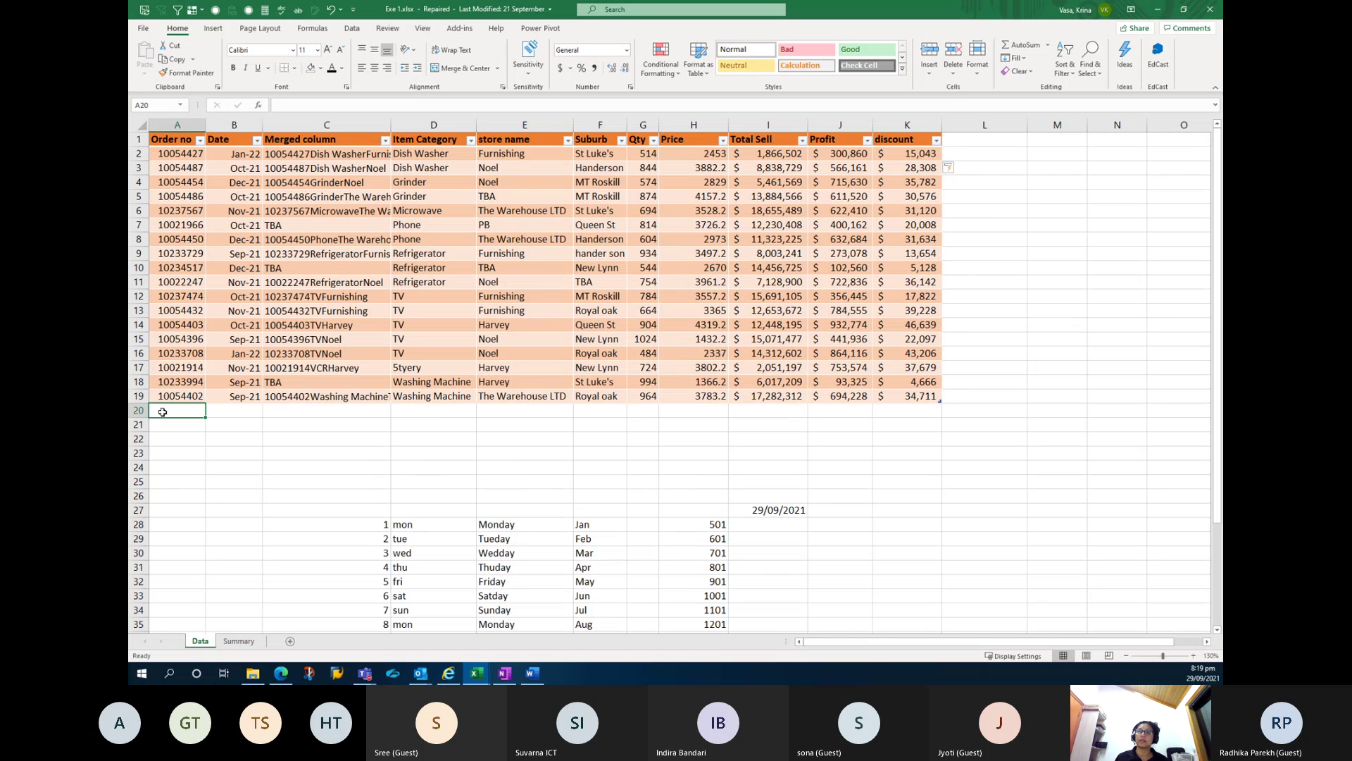
{"action": "type", "text": "10056852"}
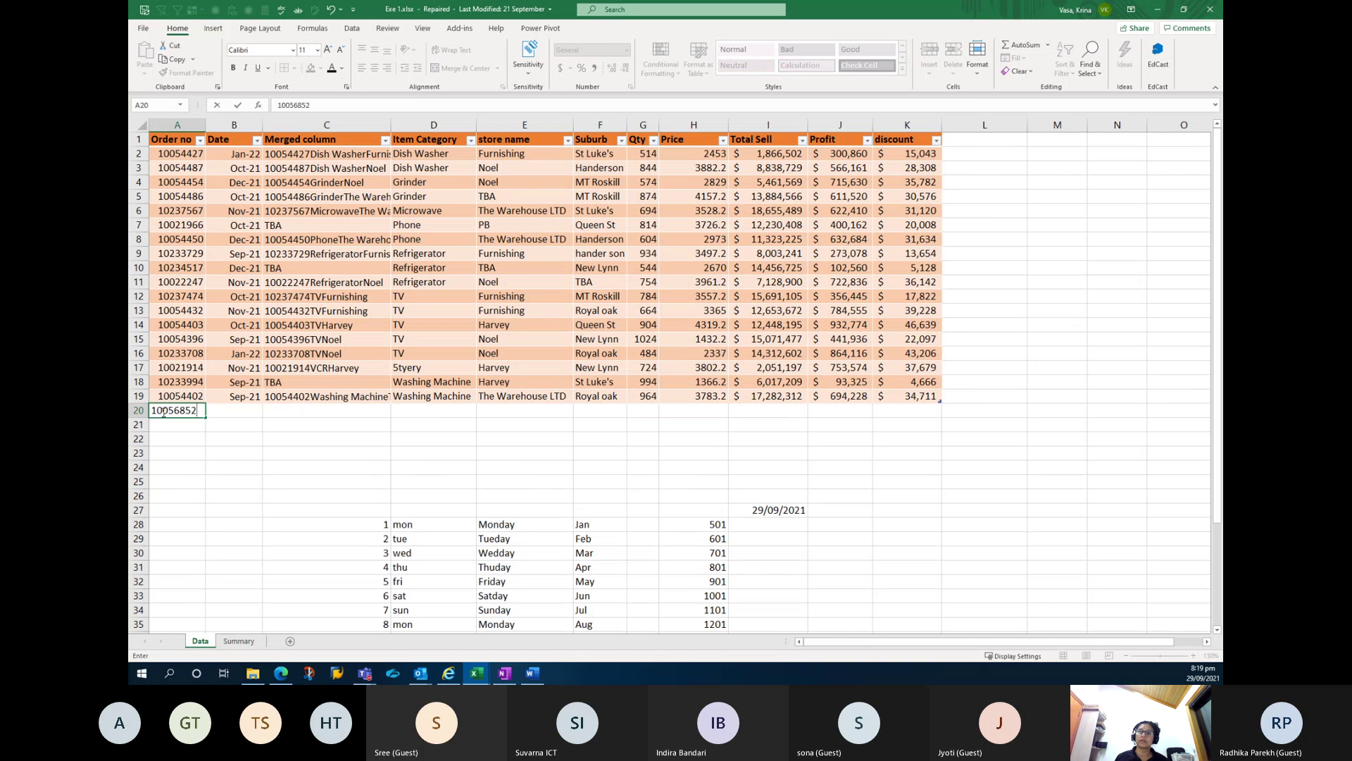
{"action": "key", "text": "Tab"}
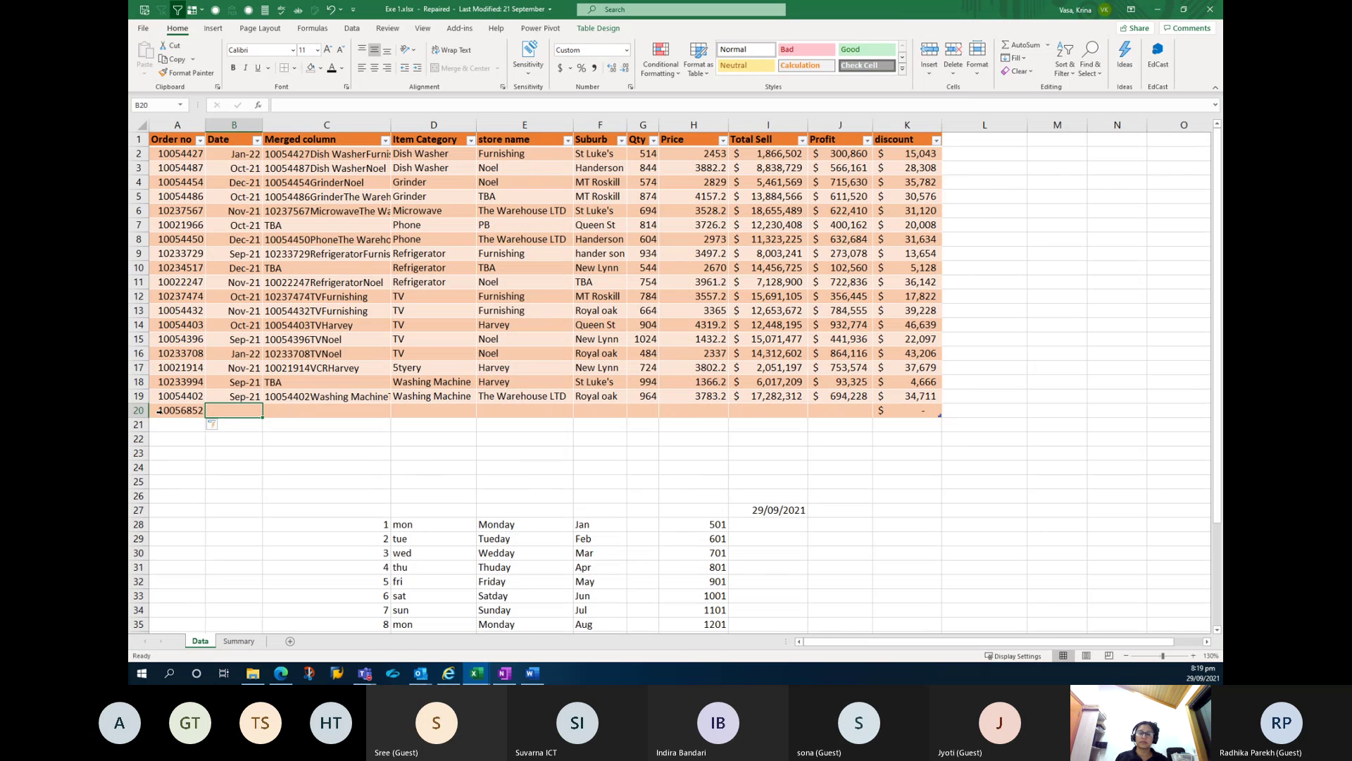
{"action": "type", "text": "2"}
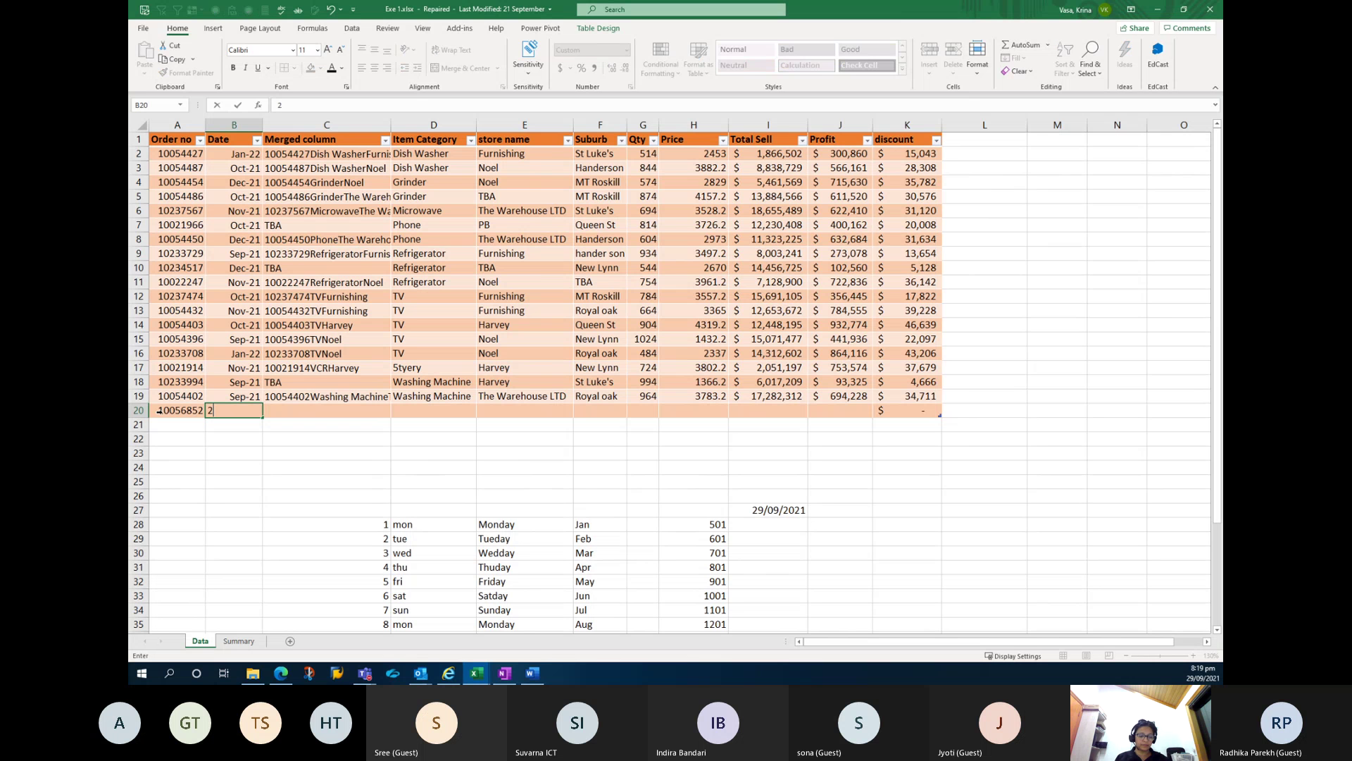
{"action": "type", "text": "4/"}
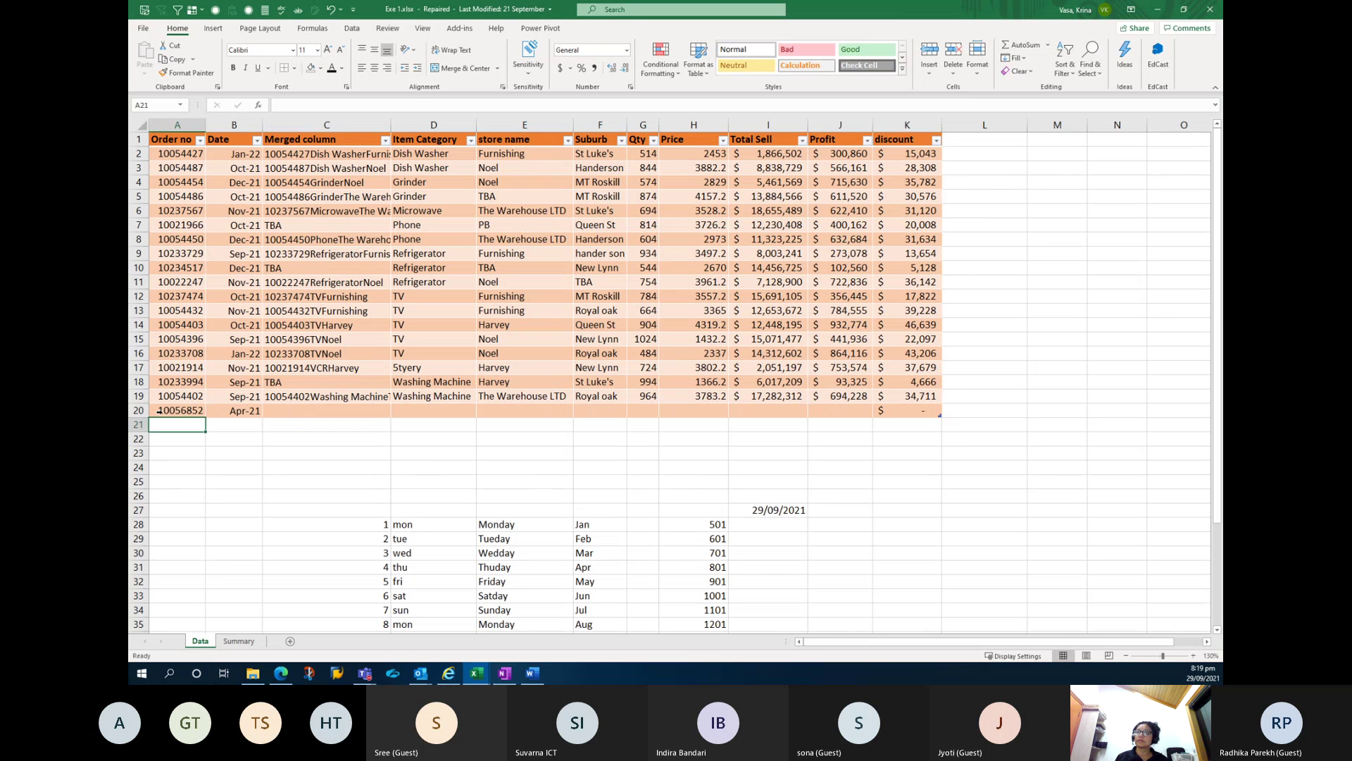
{"action": "key", "text": "Tab"}
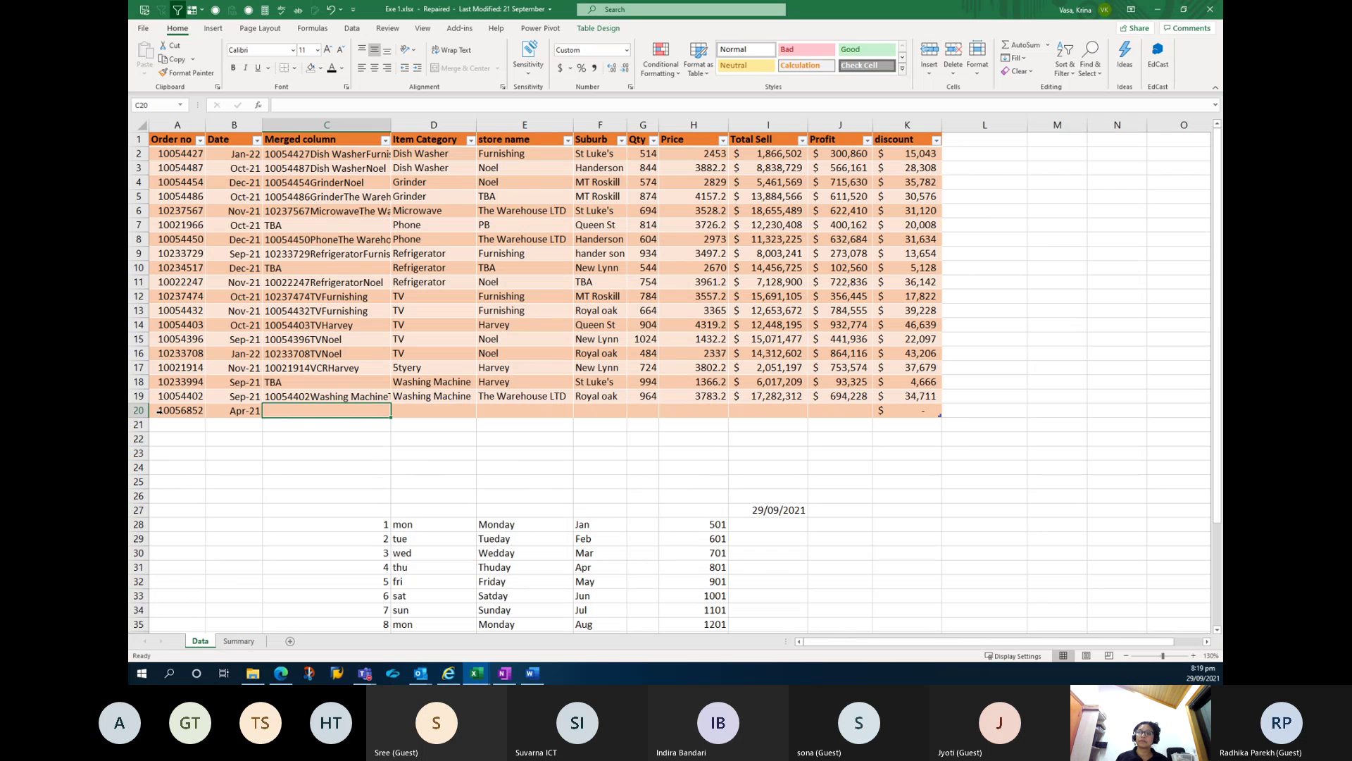
Fill in row 20 with item category TV, store name The Warehouse LTD, suburb St Luke's and quantity 565.
{"action": "key", "text": "Tab"}
{"action": "type", "text": "TV"}
{"action": "key", "text": "Tab"}
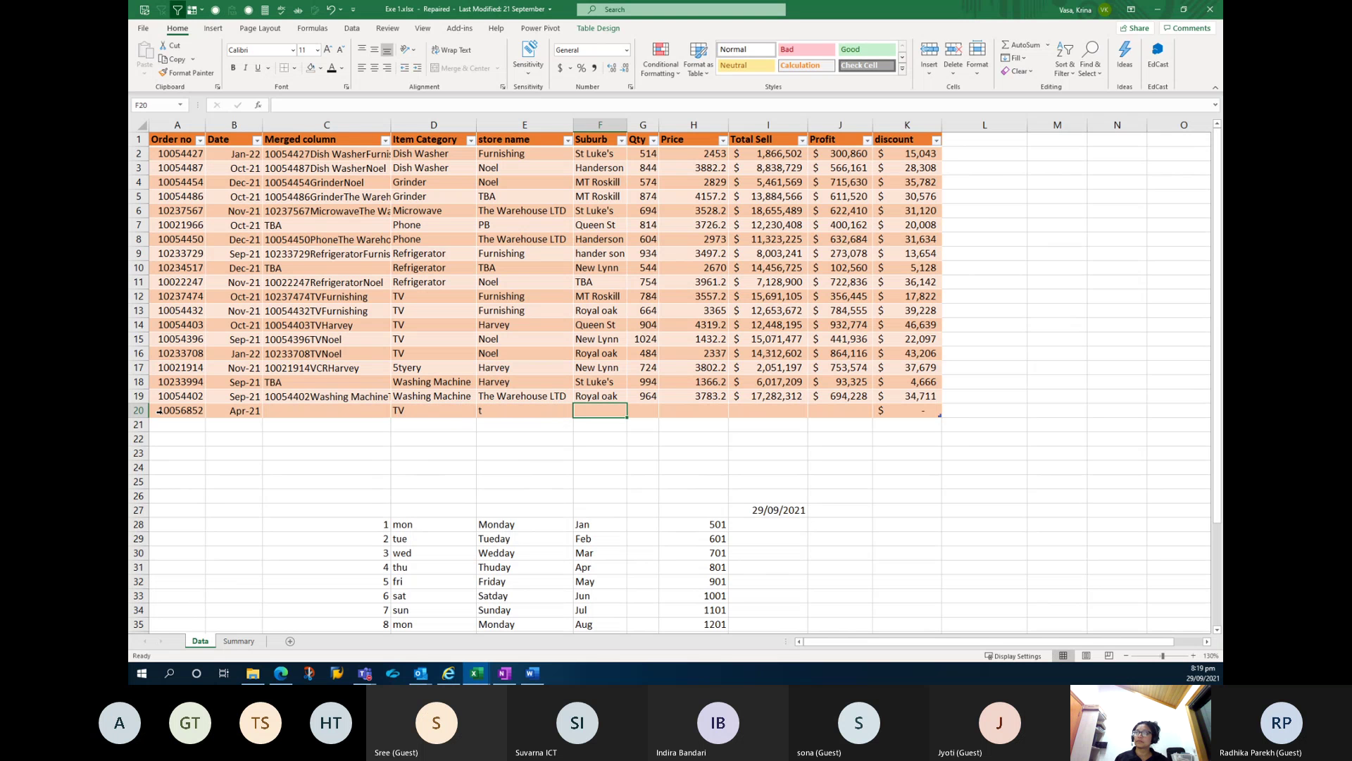
{"action": "type", "text": "t"}
{"action": "key", "text": "Tab"}
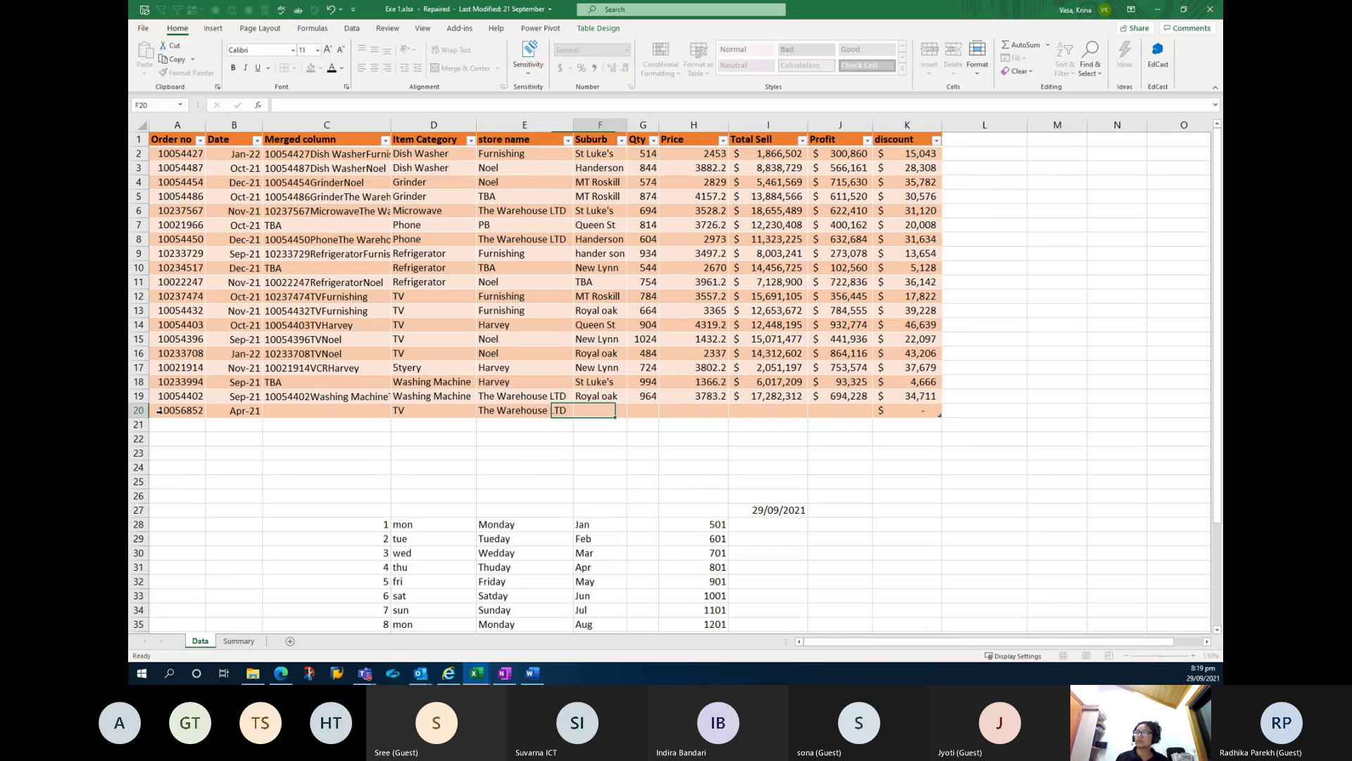
{"action": "type", "text": "st Luke's"}
{"action": "key", "text": "Tab"}
{"action": "type", "text": "565"}
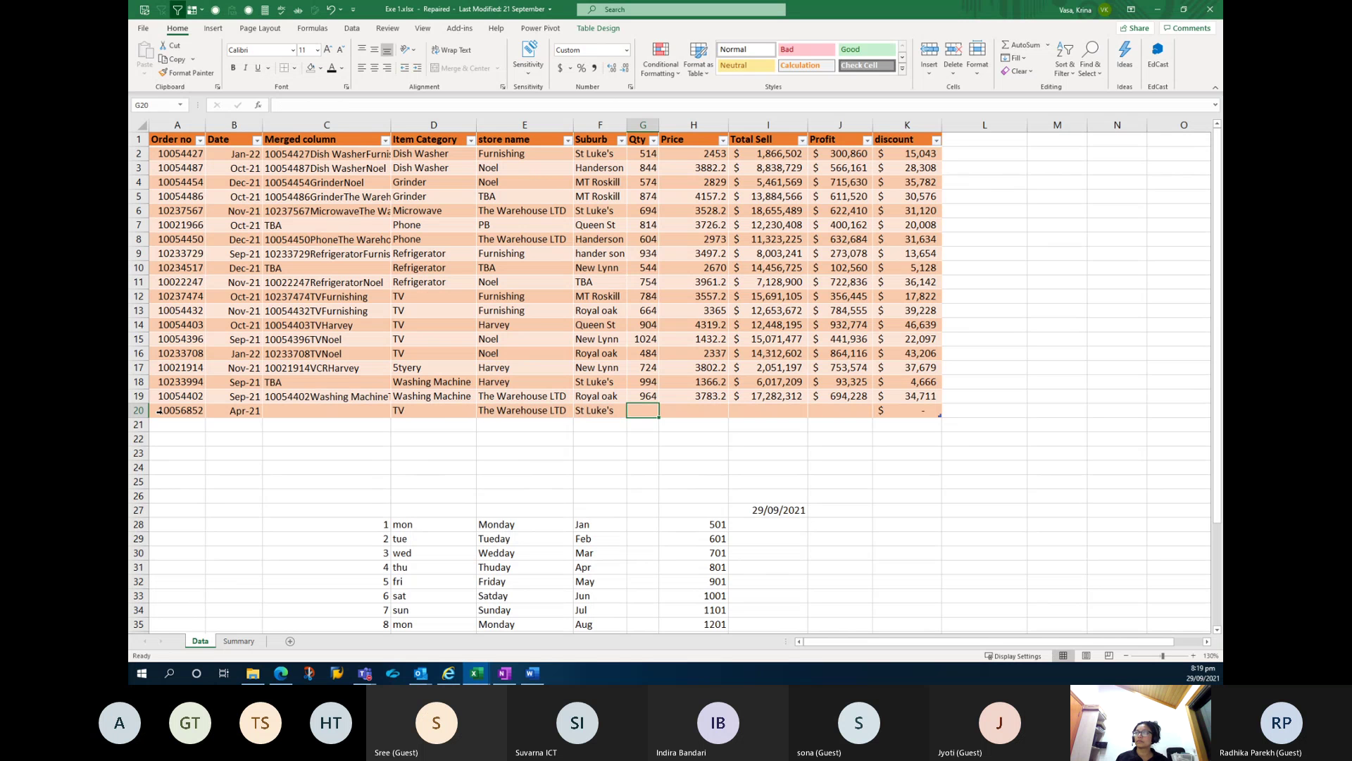
{"action": "key", "text": "Tab"}
{"action": "type", "text": "`"}
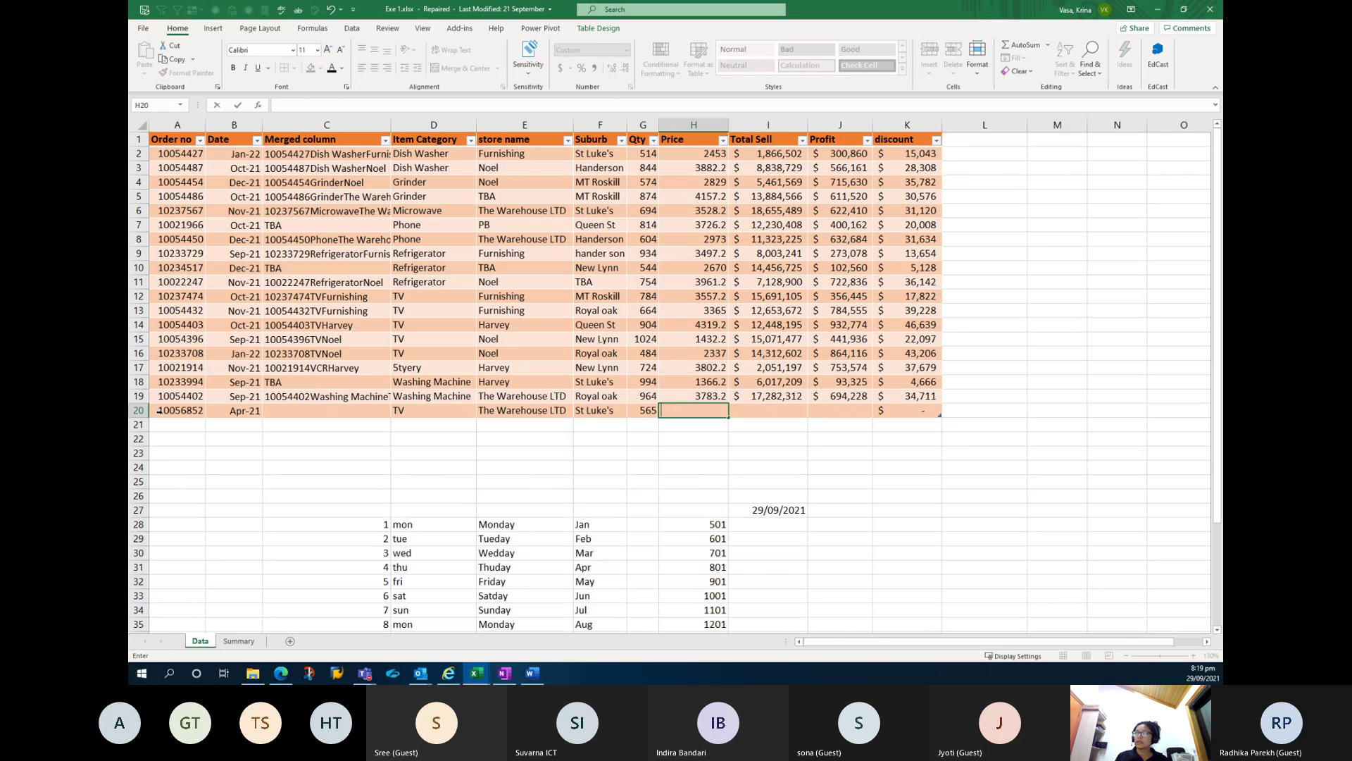
{"action": "left_click", "coordinate": [639, 427]}
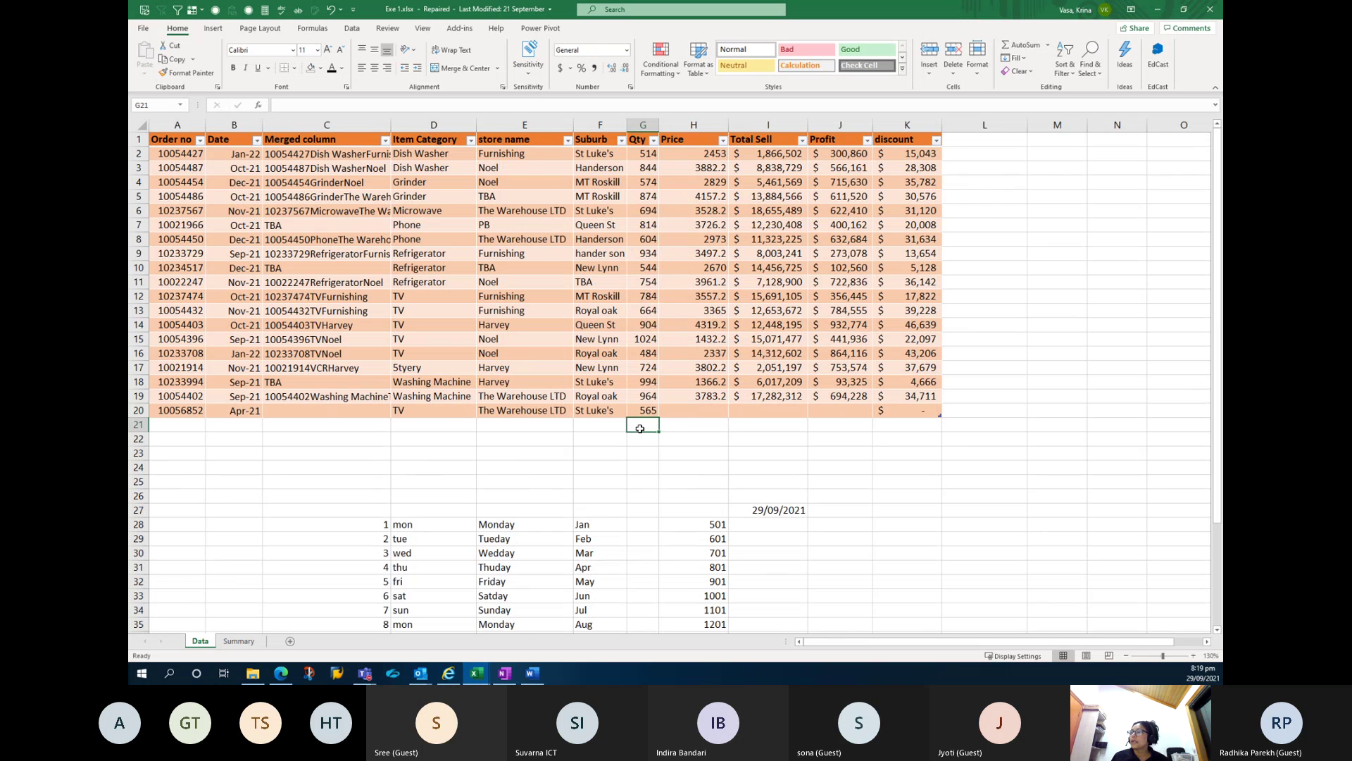
{"action": "left_click", "coordinate": [749, 424]}
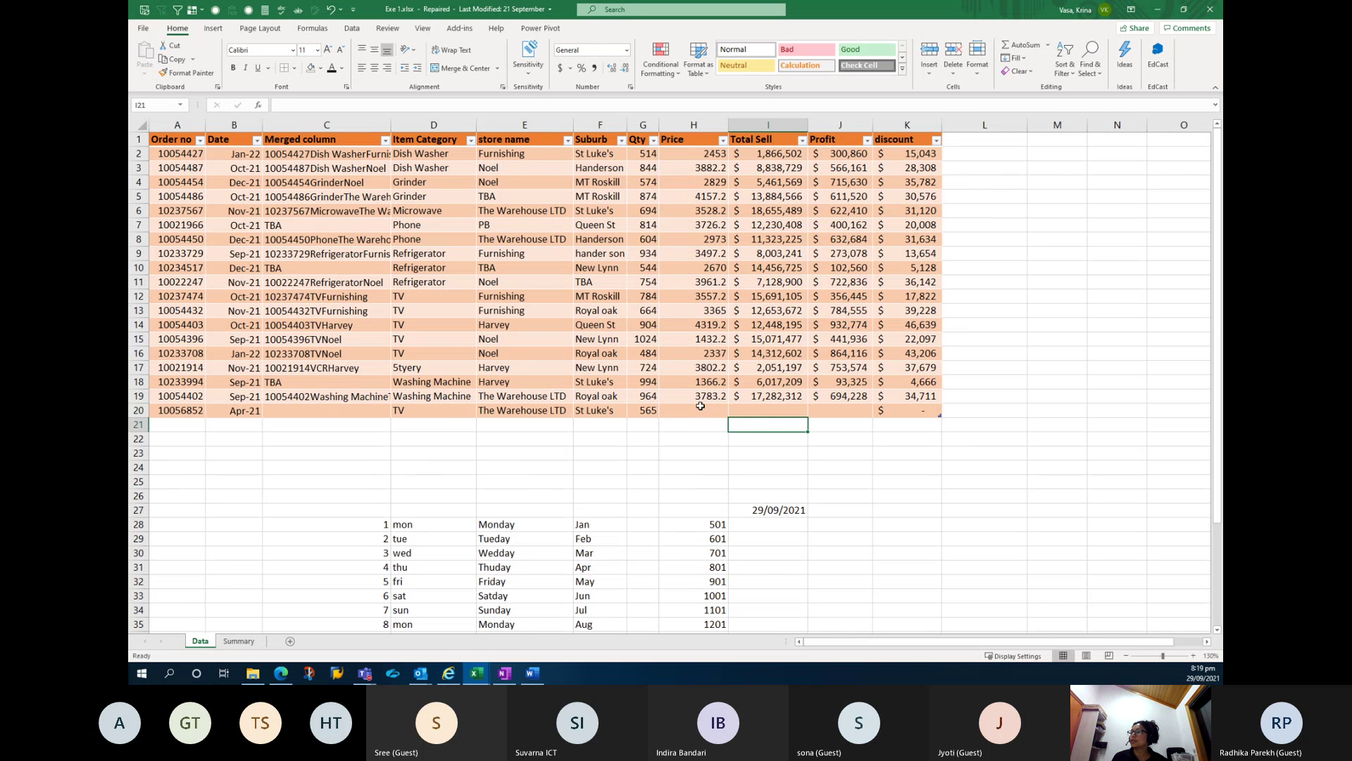
Copy the Price, Total Sell and Profit values from row 16 into the same columns of row 20.
{"action": "left_click_drag", "start_coordinate": [697, 353], "coordinate": [845, 353]}
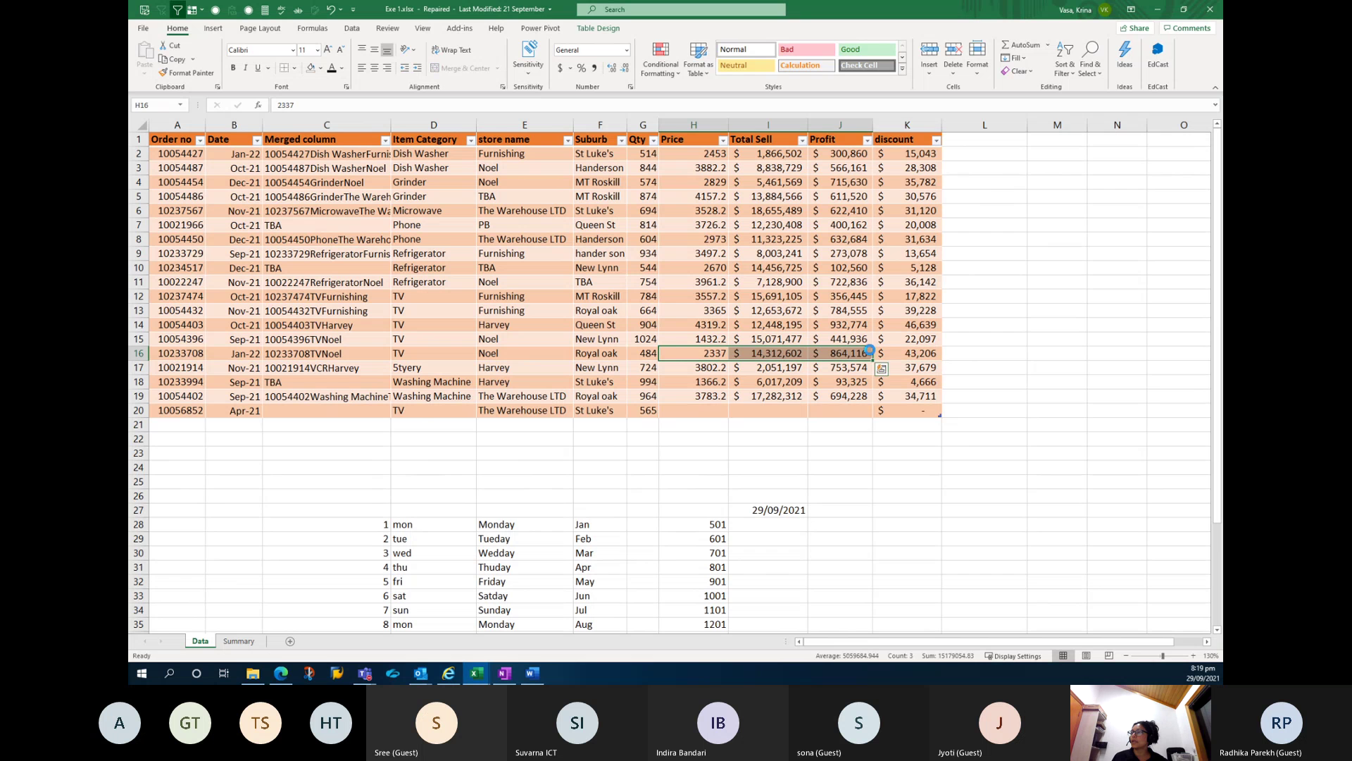
{"action": "key", "text": "ctrl+c"}
{"action": "left_click", "coordinate": [717, 411]}
{"action": "key", "text": "ctrl+v"}
{"action": "key", "text": "ctrl+f"}
{"action": "left_click", "coordinate": [843, 425]}
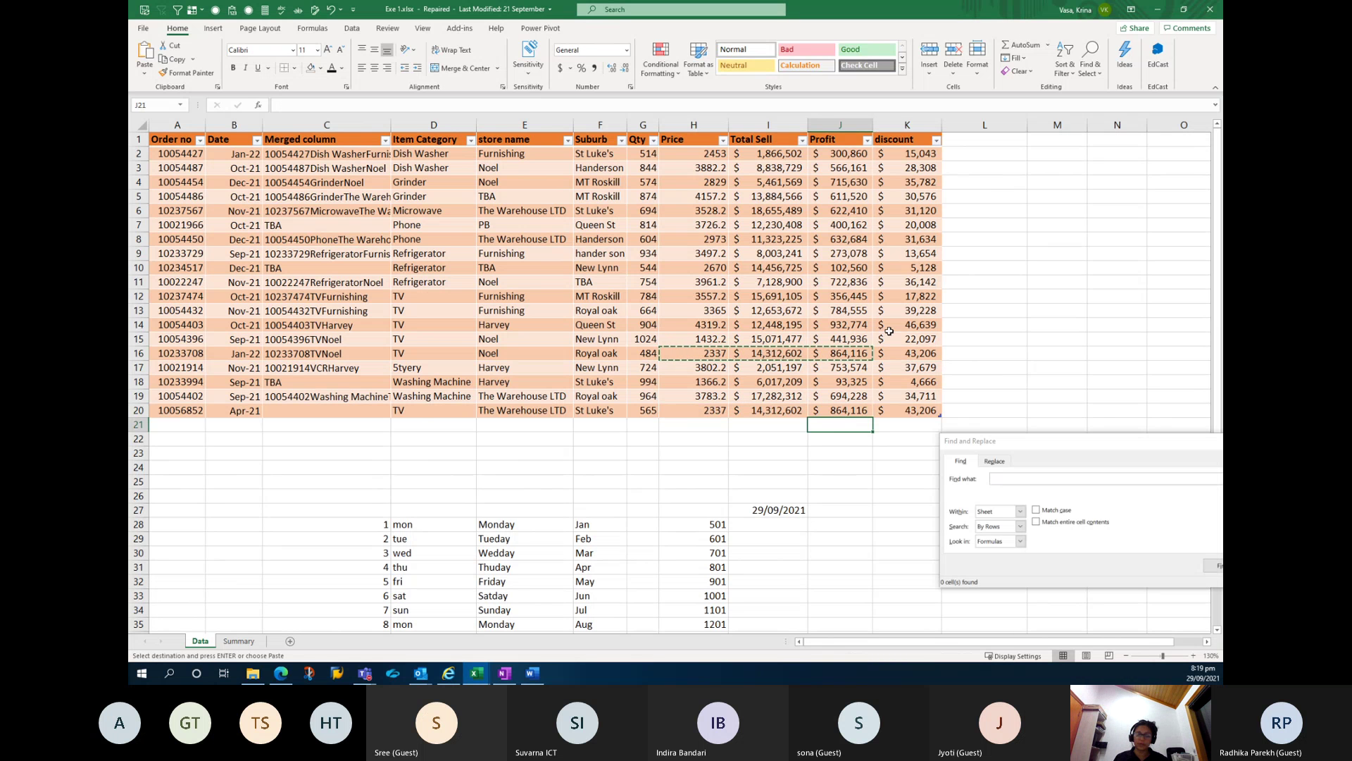
{"action": "key", "text": "Escape"}
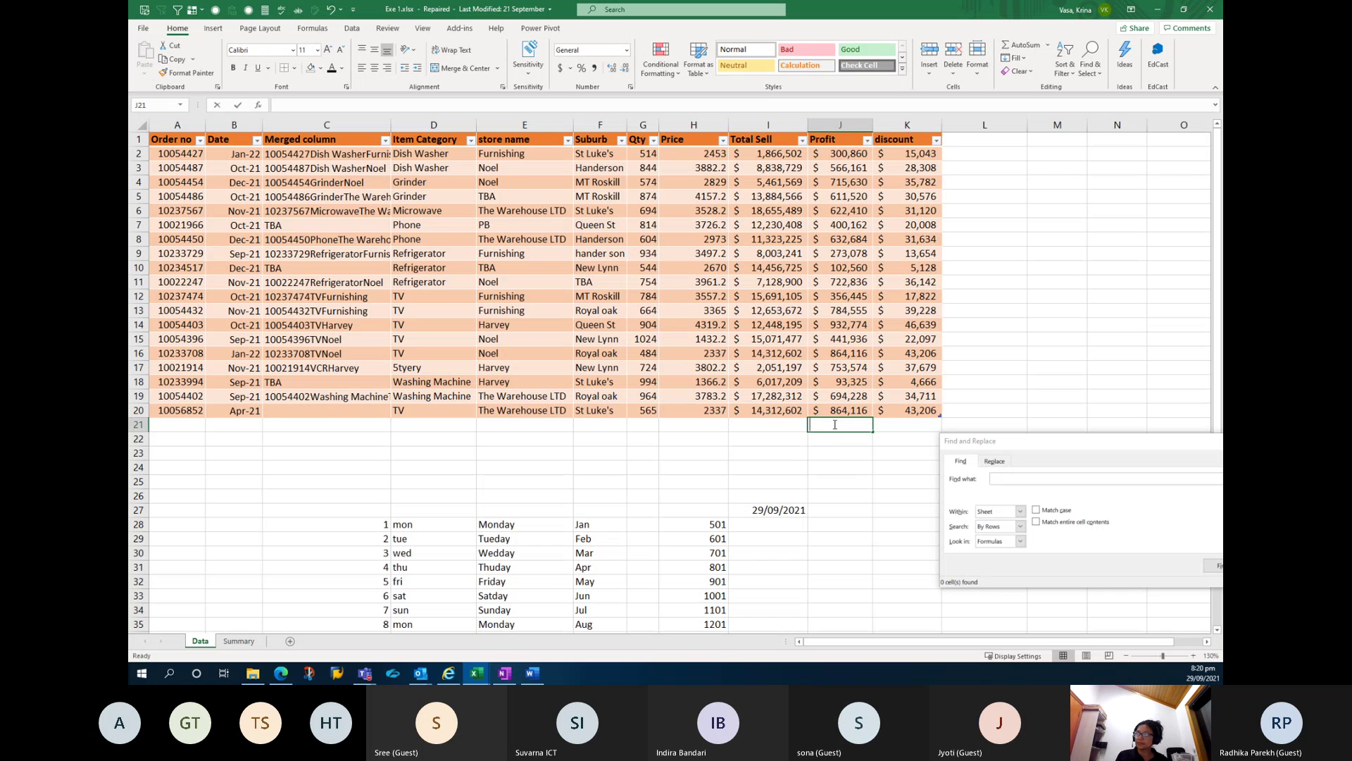
{"action": "type", "text": "="}
{"action": "left_click_drag", "start_coordinate": [837, 412], "coordinate": [835, 425]}
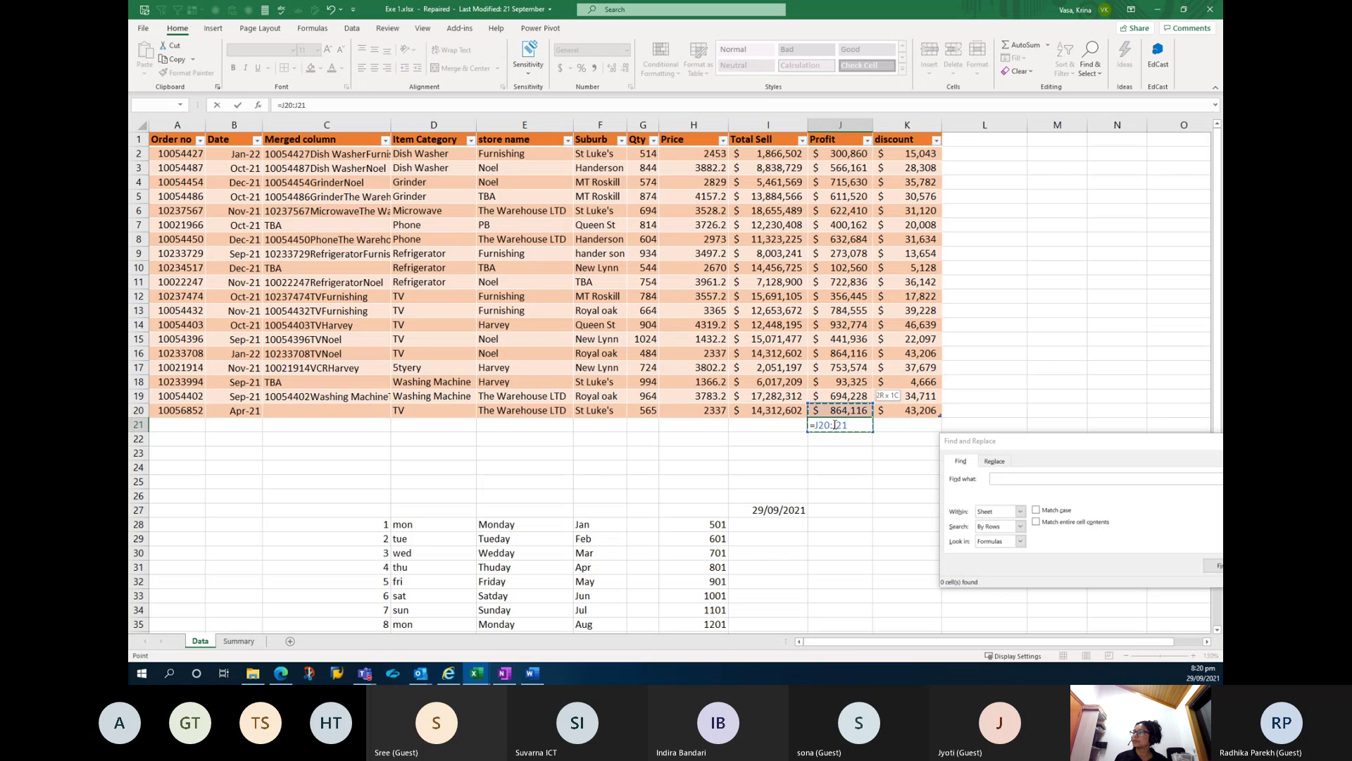
{"action": "key", "text": "Escape"}
{"action": "type", "text": "="}
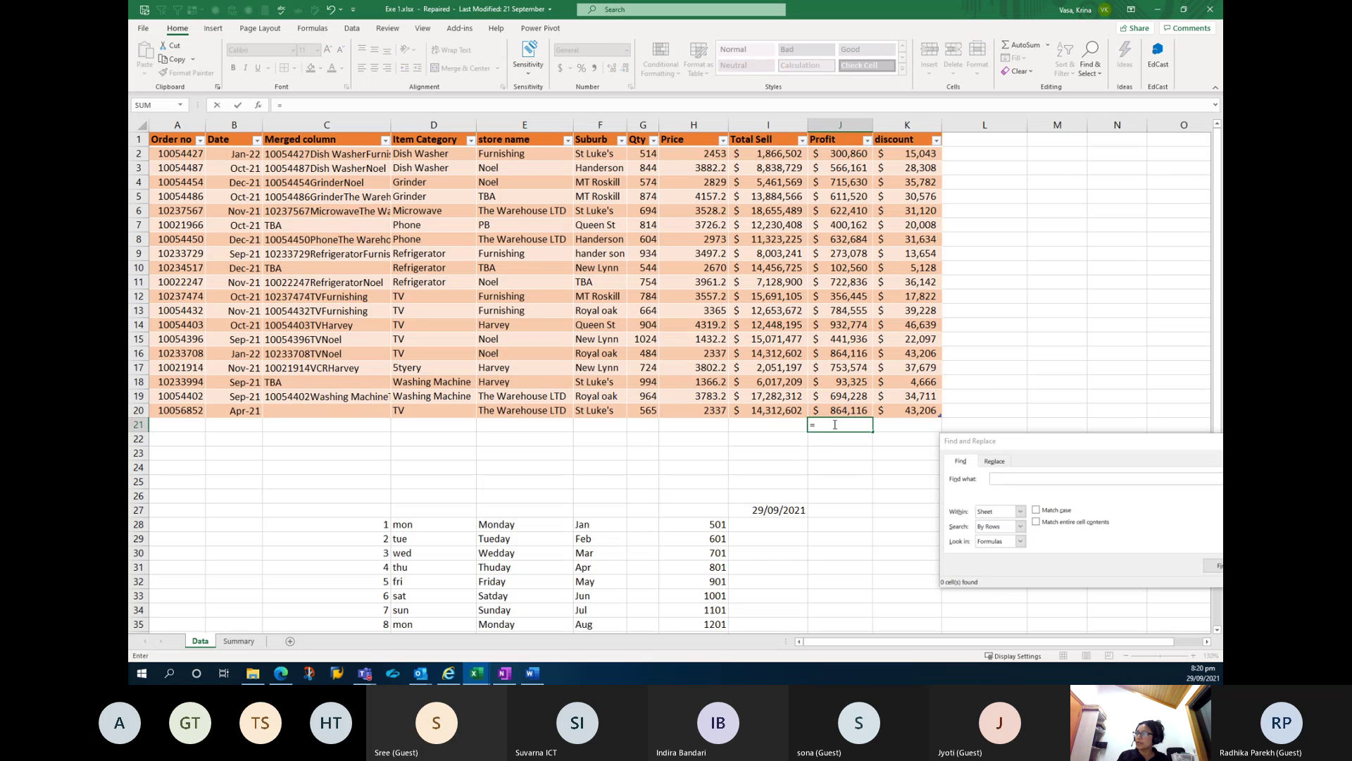
{"action": "type", "text": "SUM("}
{"action": "key", "text": "Up"}
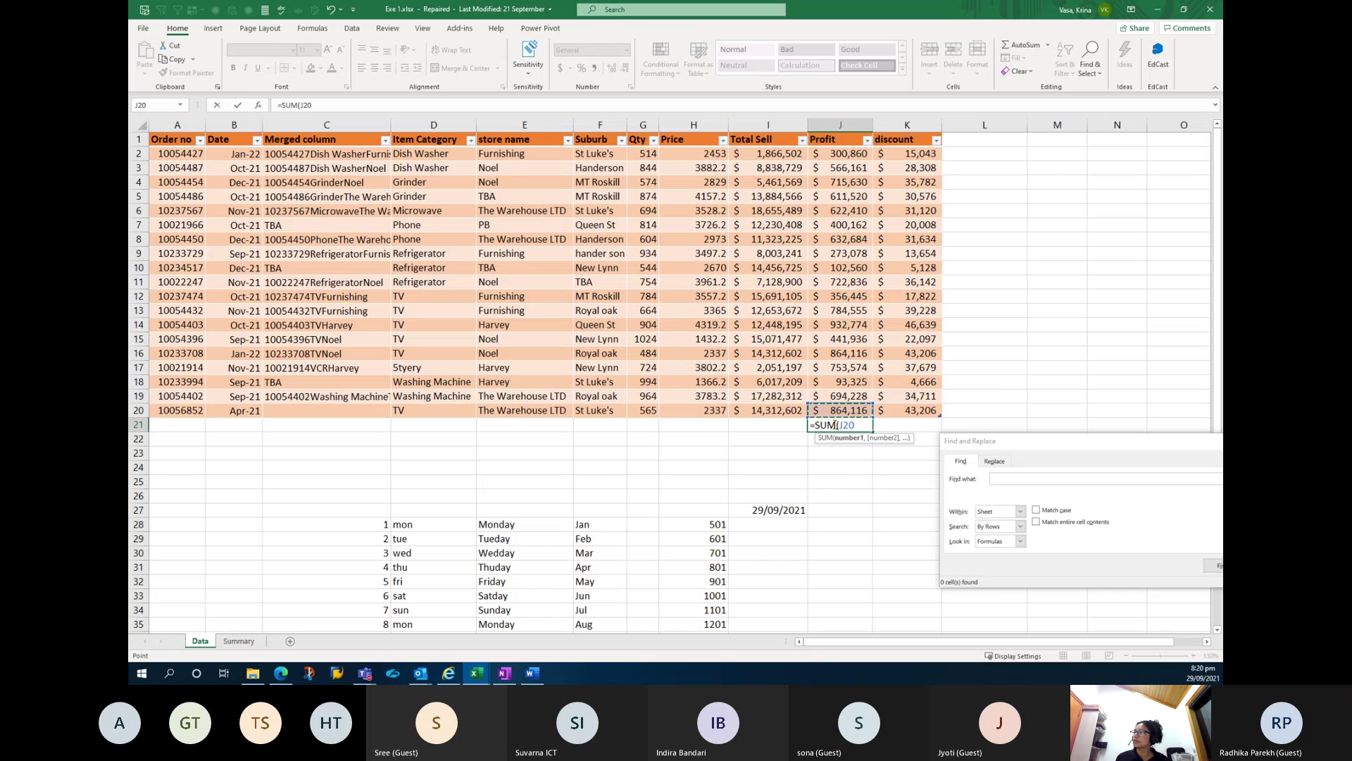
{"action": "key", "text": "shift+Up"}
{"action": "key", "text": "Escape"}
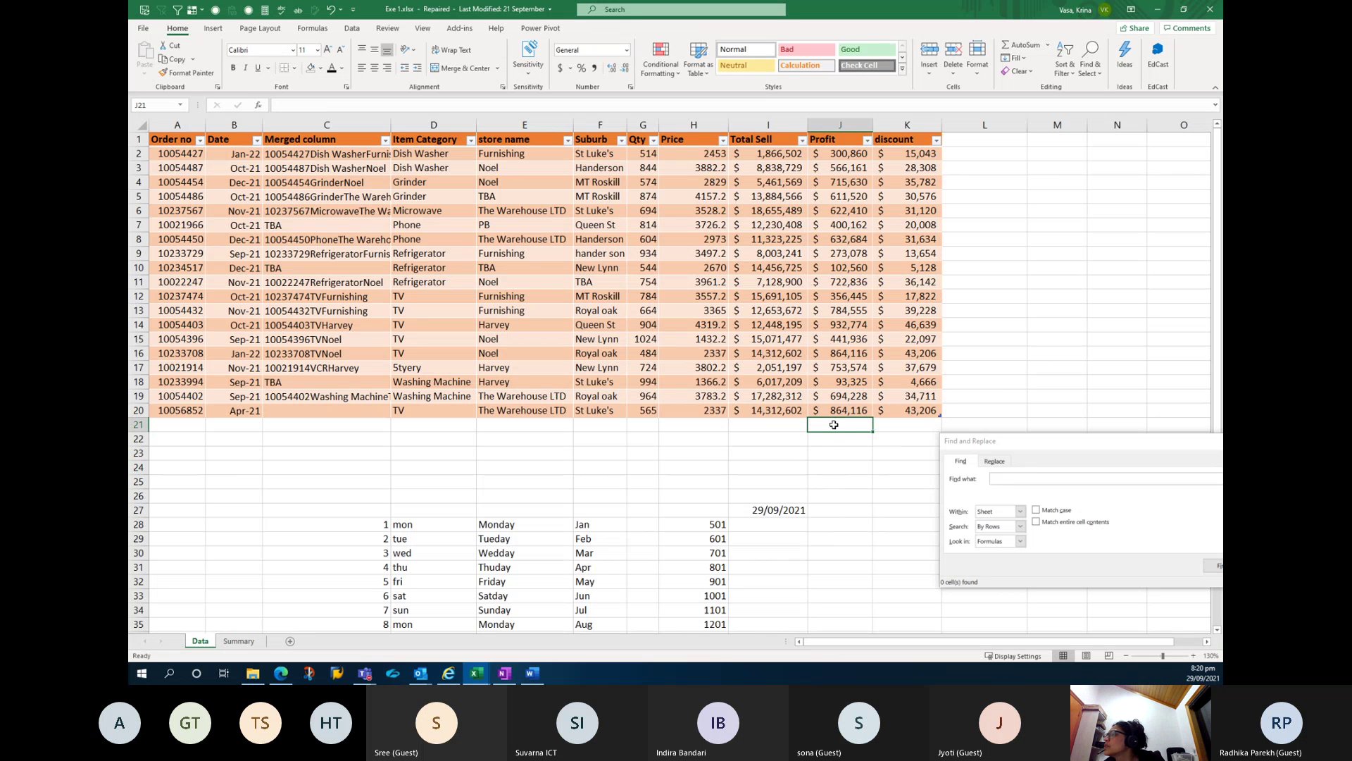
Add a total below the Profit column in J21 using AutoSum.
{"action": "left_click", "coordinate": [768, 282]}
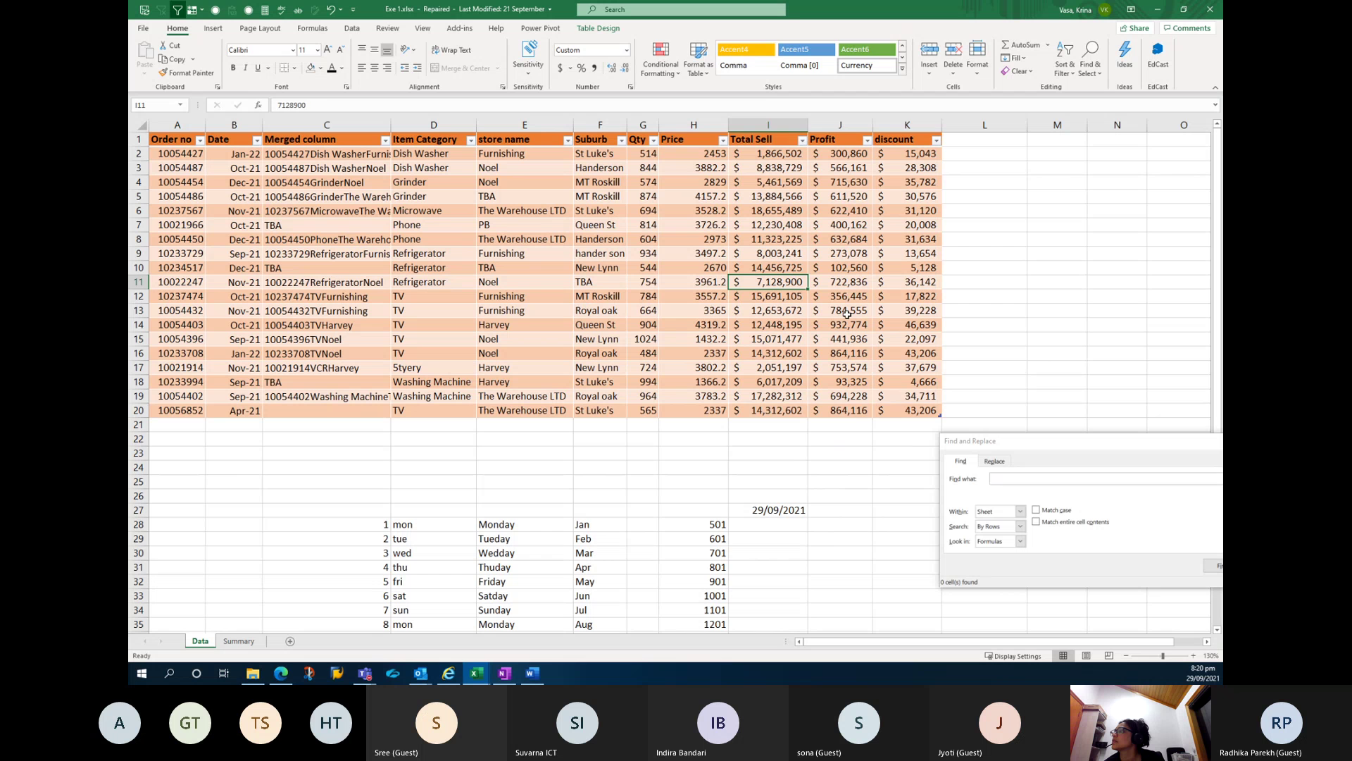
{"action": "left_click", "coordinate": [918, 411]}
{"action": "left_click", "coordinate": [845, 425]}
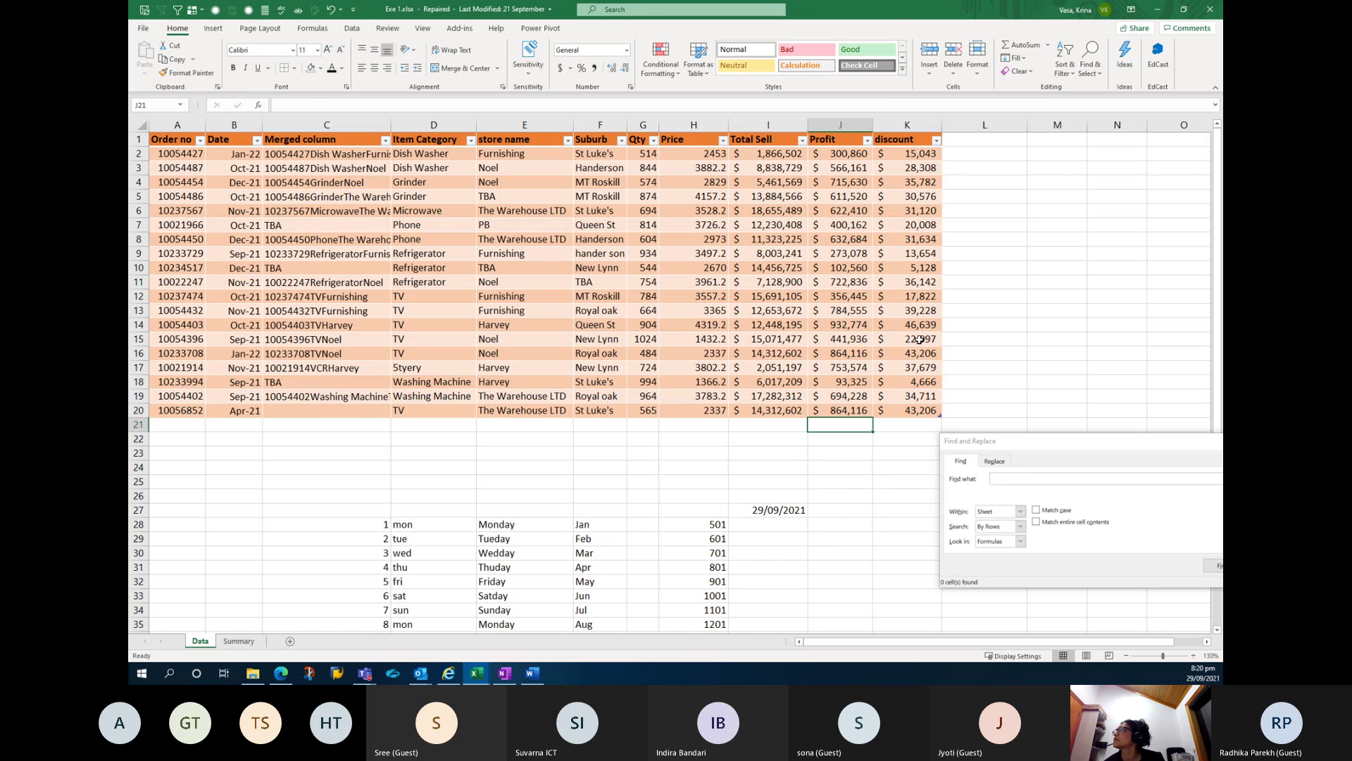
{"action": "left_click", "coordinate": [1026, 45]}
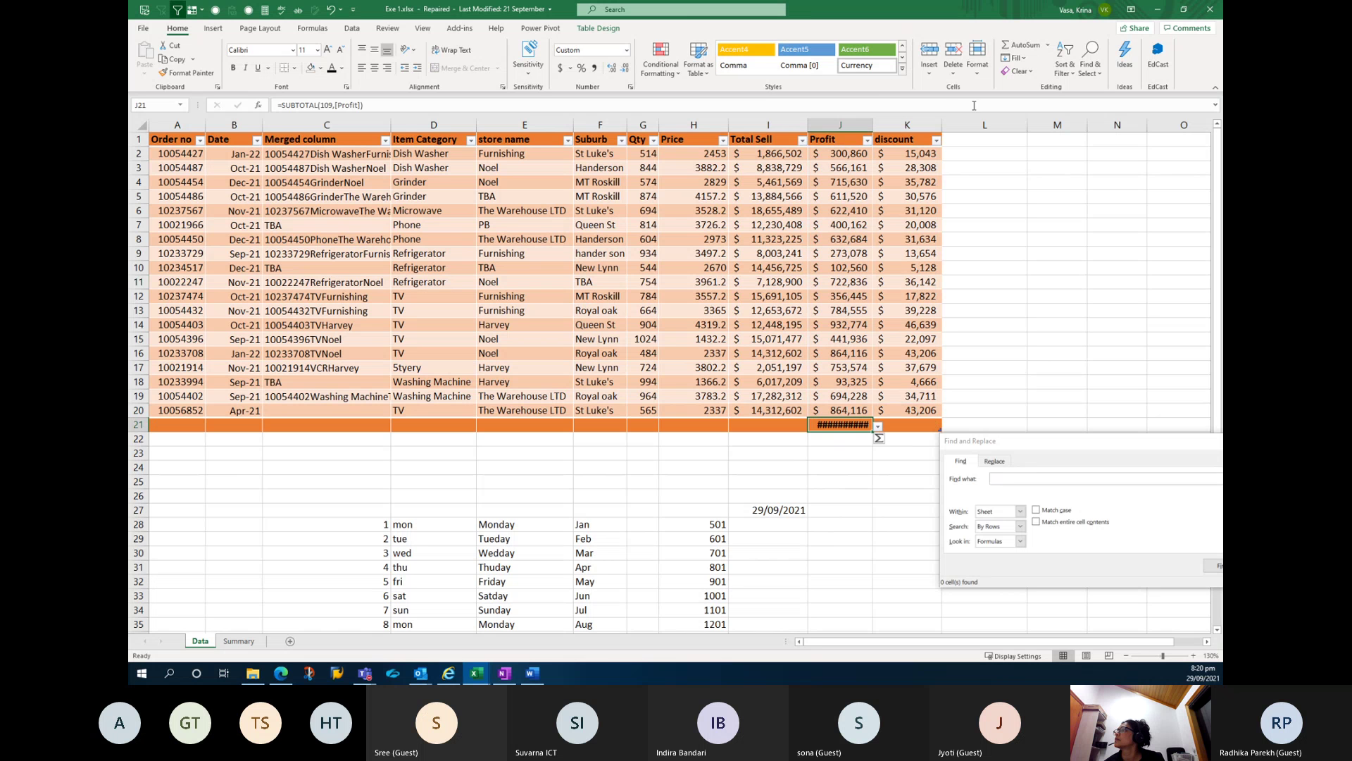
Switch the Profit column's total to Average and widen column J slightly.
{"action": "left_click", "coordinate": [878, 426]}
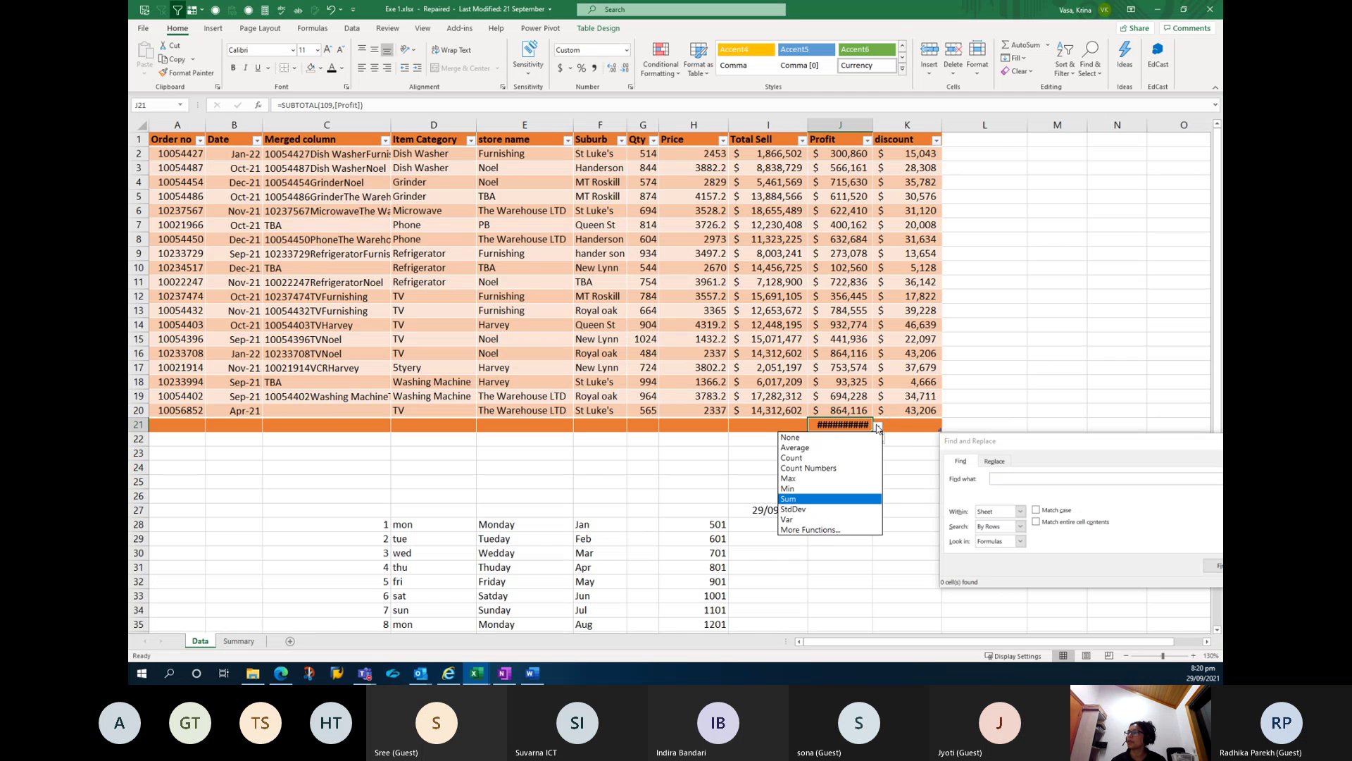
{"action": "left_click", "coordinate": [810, 449]}
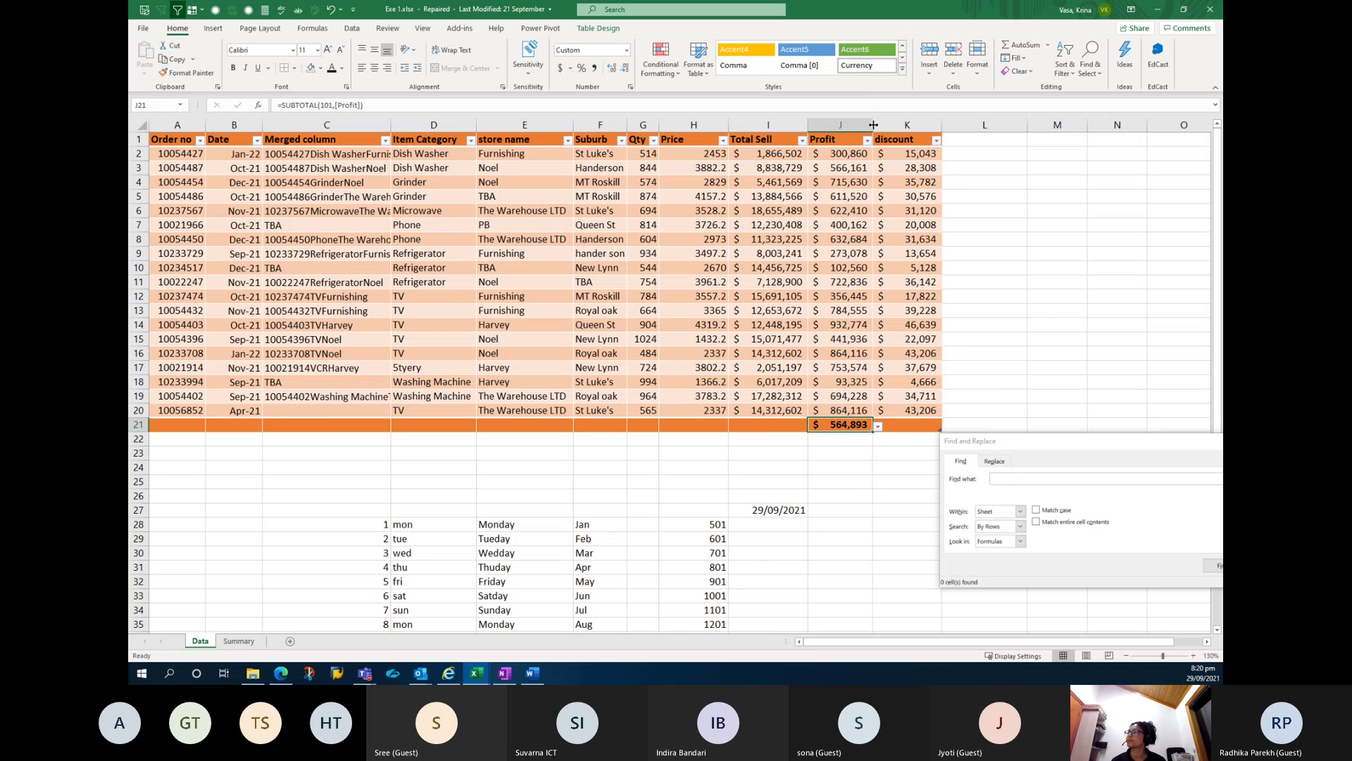
{"action": "left_click_drag", "start_coordinate": [874, 125], "coordinate": [885, 125]}
Set the total row to show Count for Total Sell and Max for Price.
{"action": "left_click", "coordinate": [771, 425]}
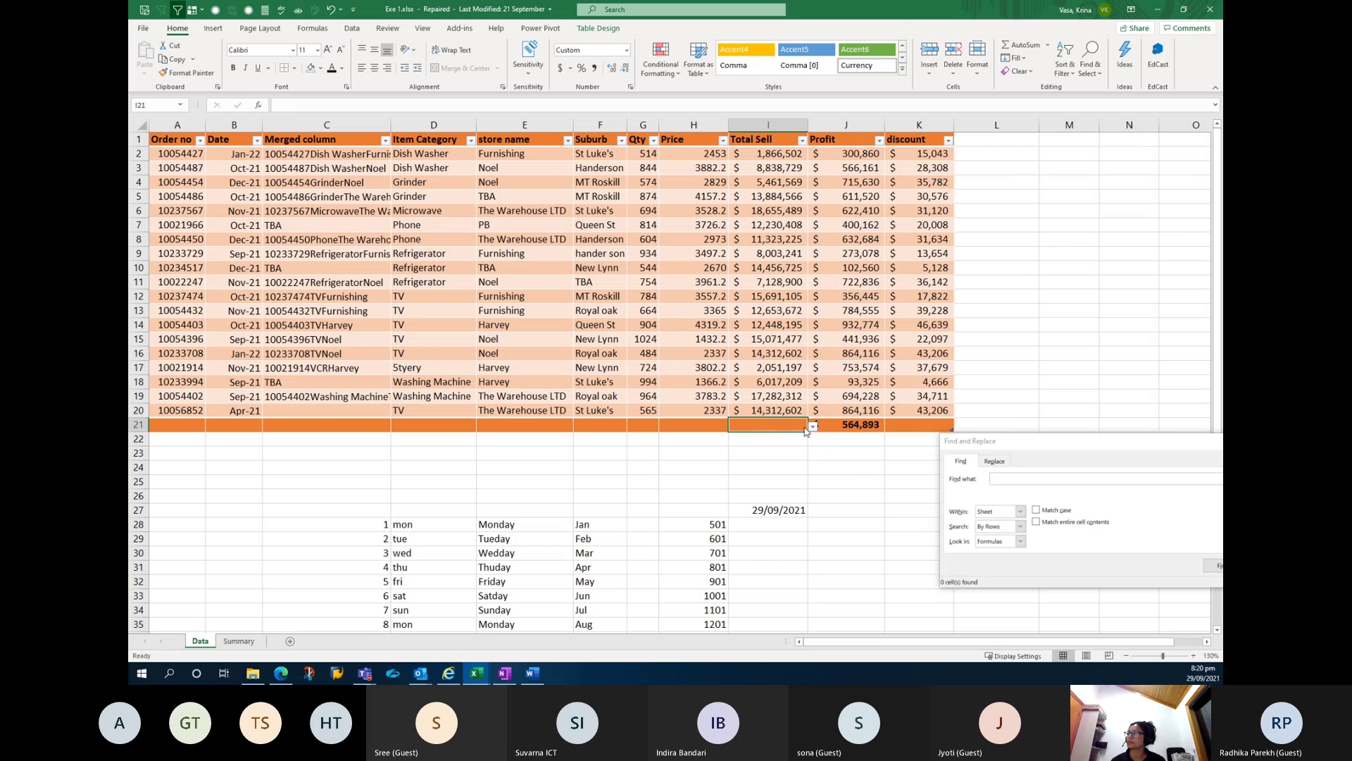
{"action": "left_click", "coordinate": [813, 426]}
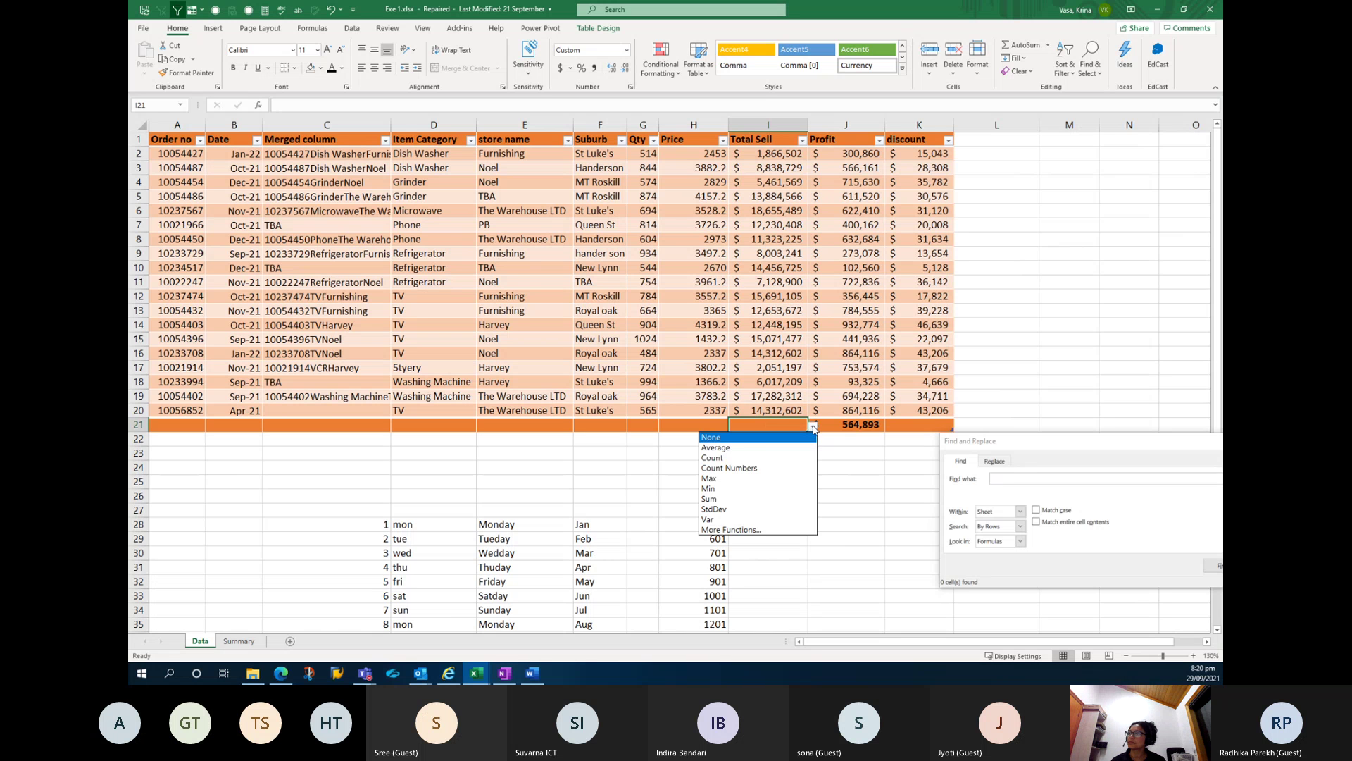
{"action": "left_click", "coordinate": [715, 458]}
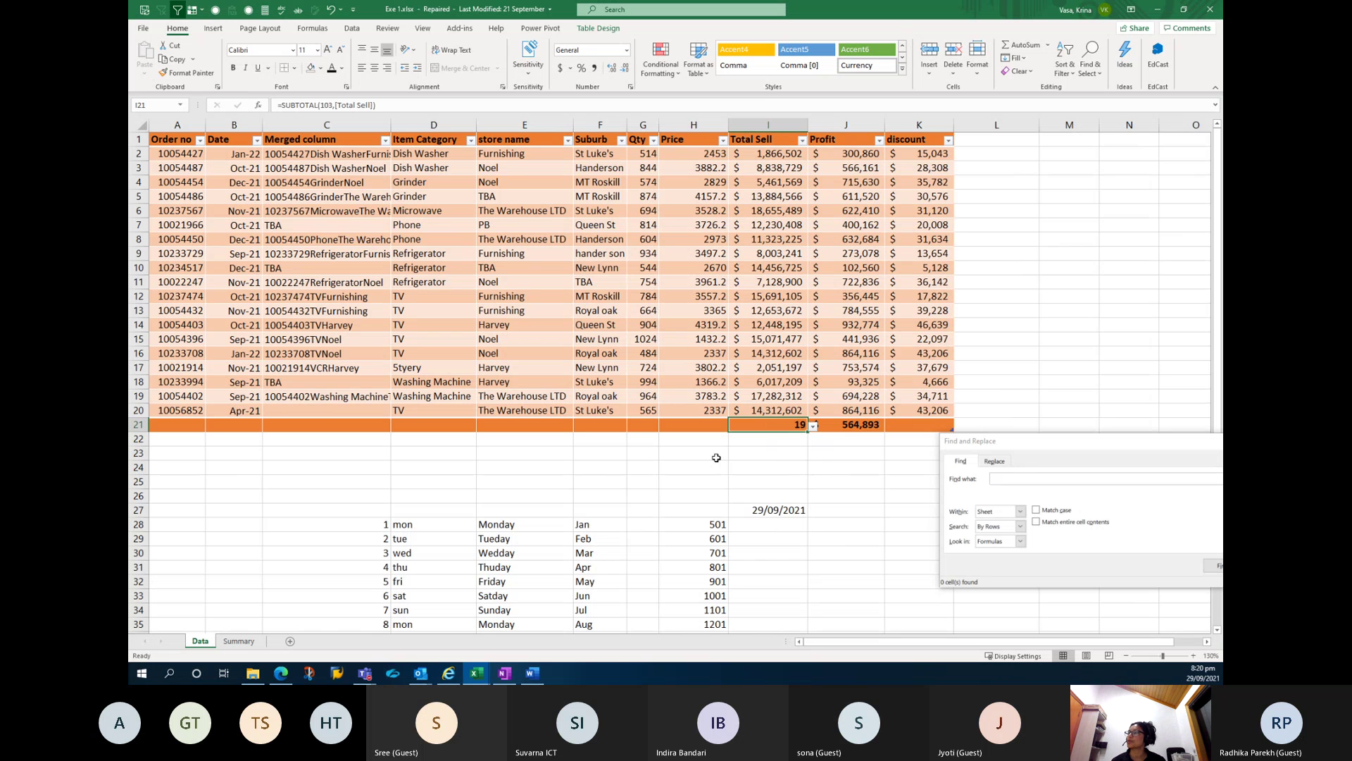
{"action": "left_click", "coordinate": [703, 425]}
{"action": "left_click", "coordinate": [732, 427]}
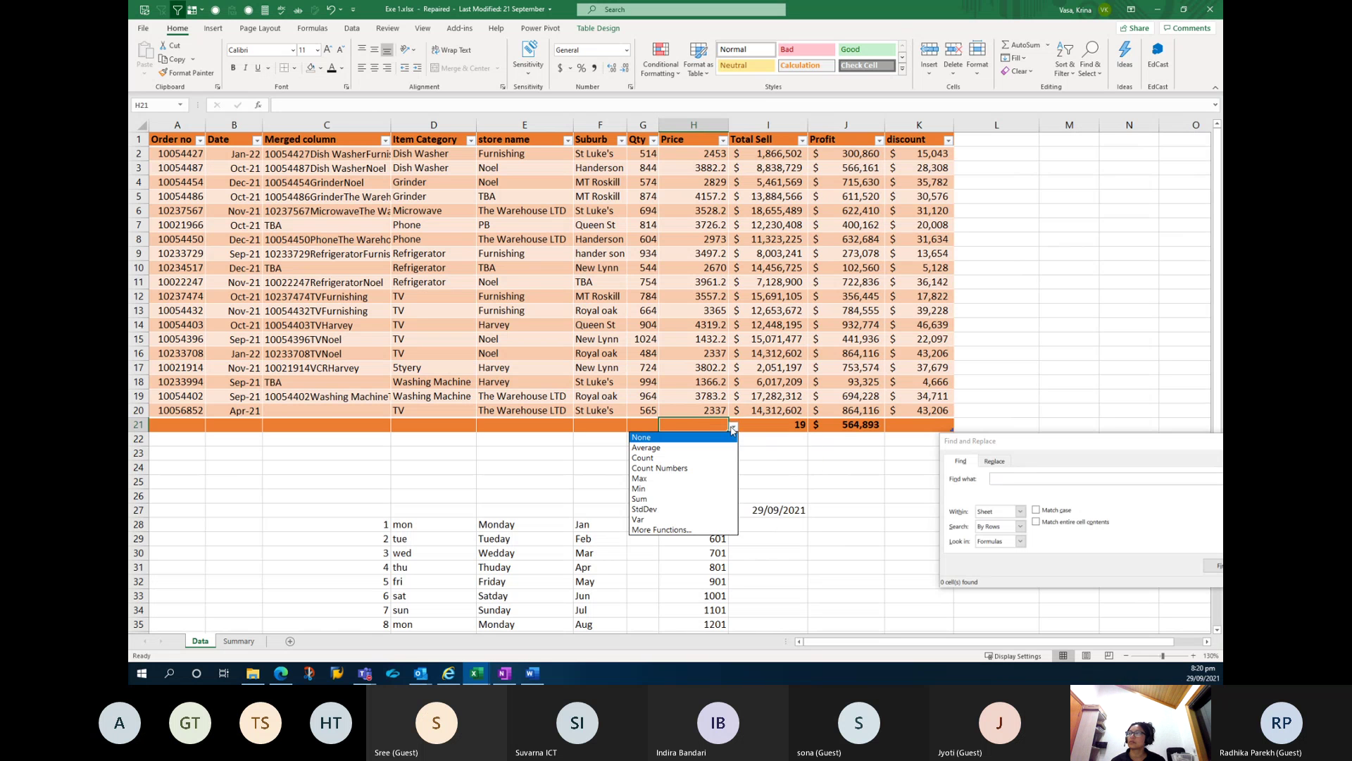
{"action": "left_click", "coordinate": [643, 481]}
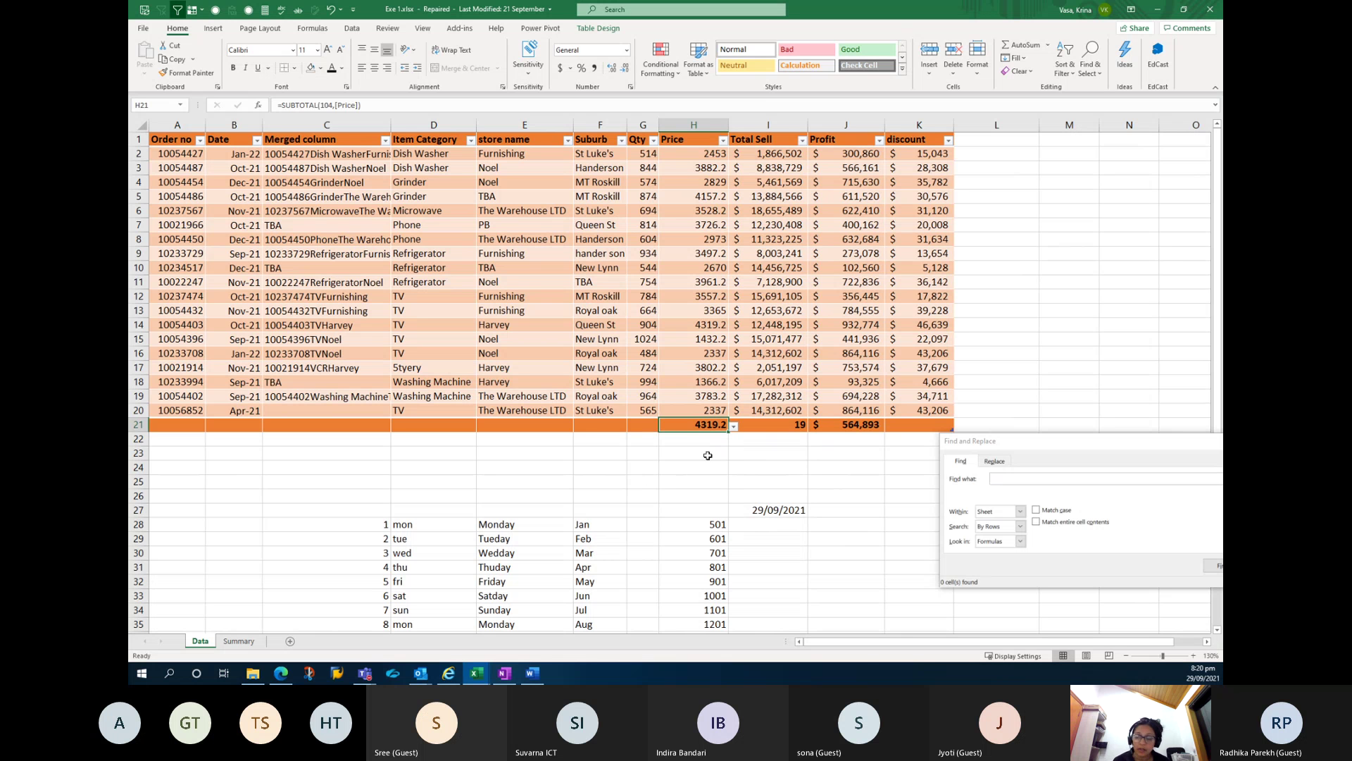
Set the total row to show Sum for the Qty column and auto-fit column G's width.
{"action": "left_click", "coordinate": [639, 427]}
{"action": "left_click", "coordinate": [668, 424]}
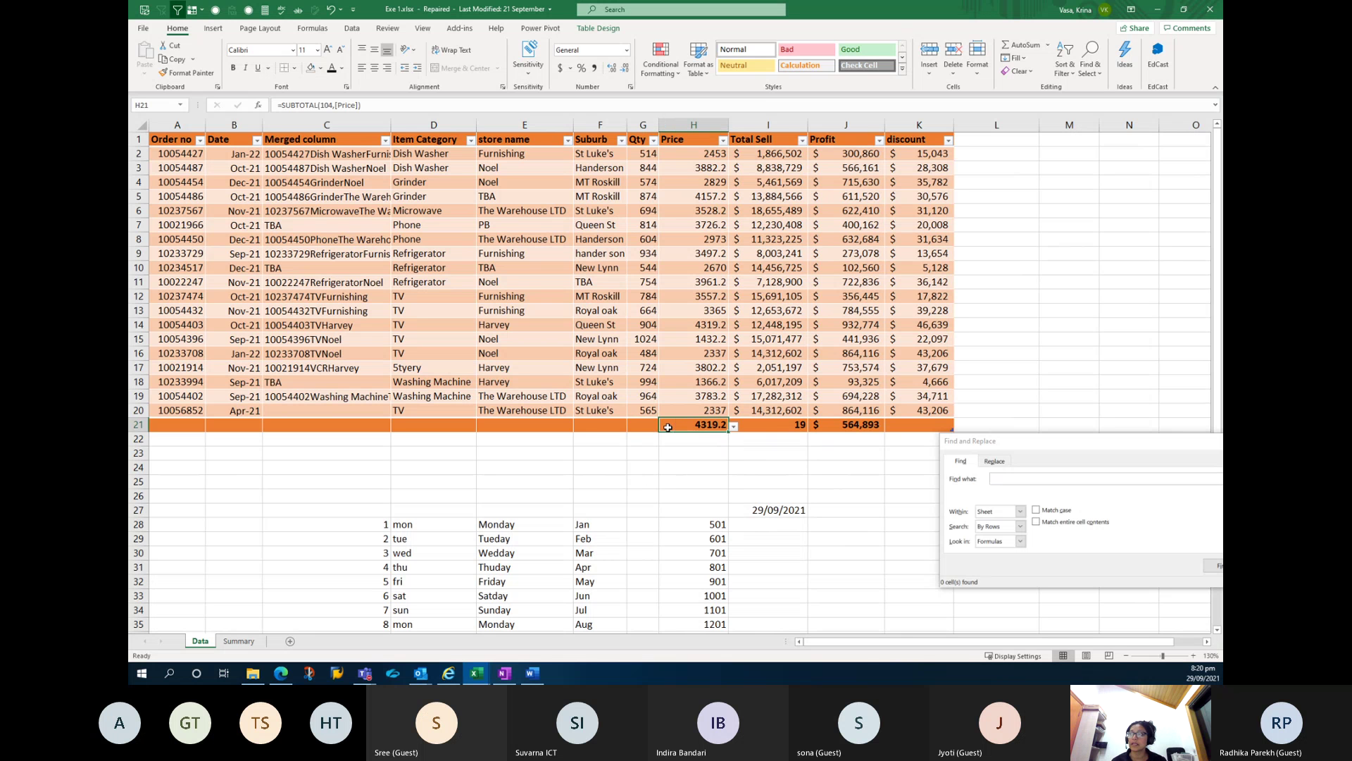
{"action": "left_click", "coordinate": [641, 427]}
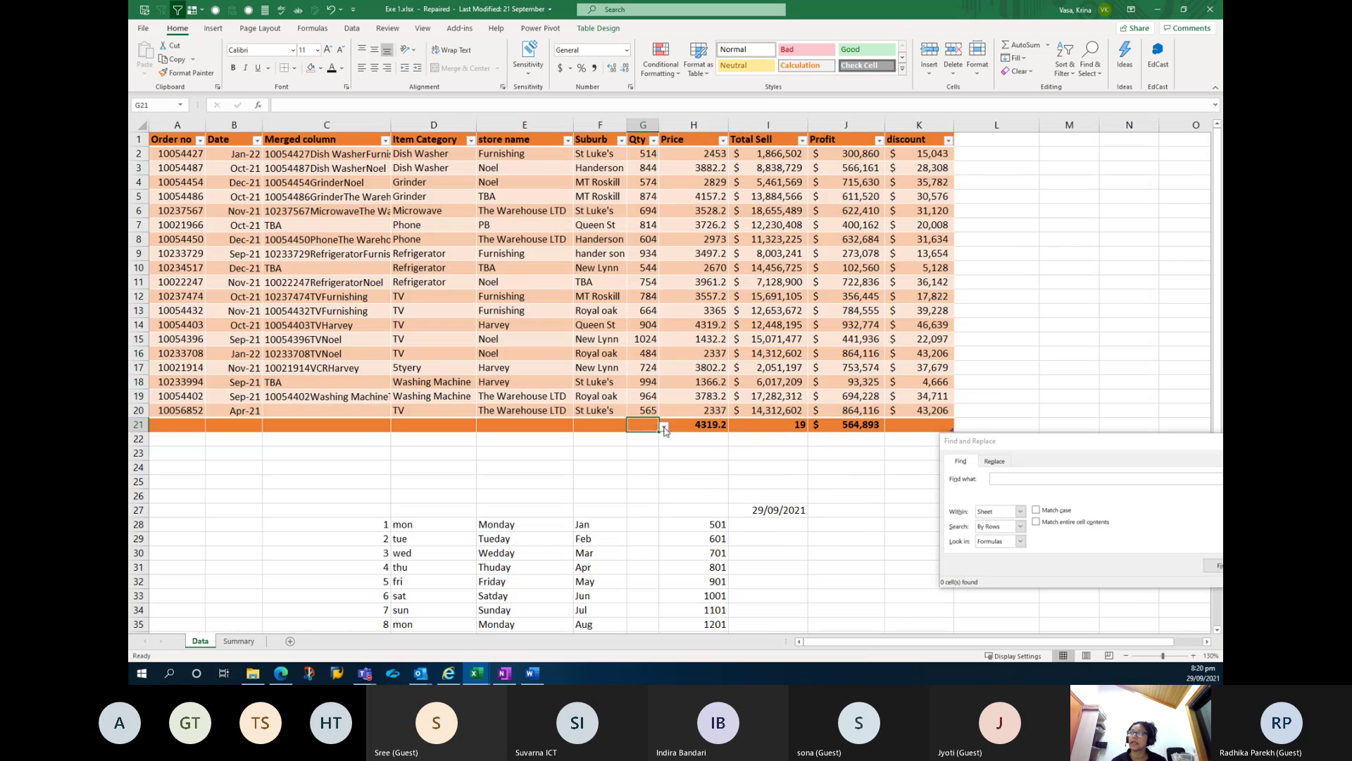
{"action": "left_click", "coordinate": [664, 427]}
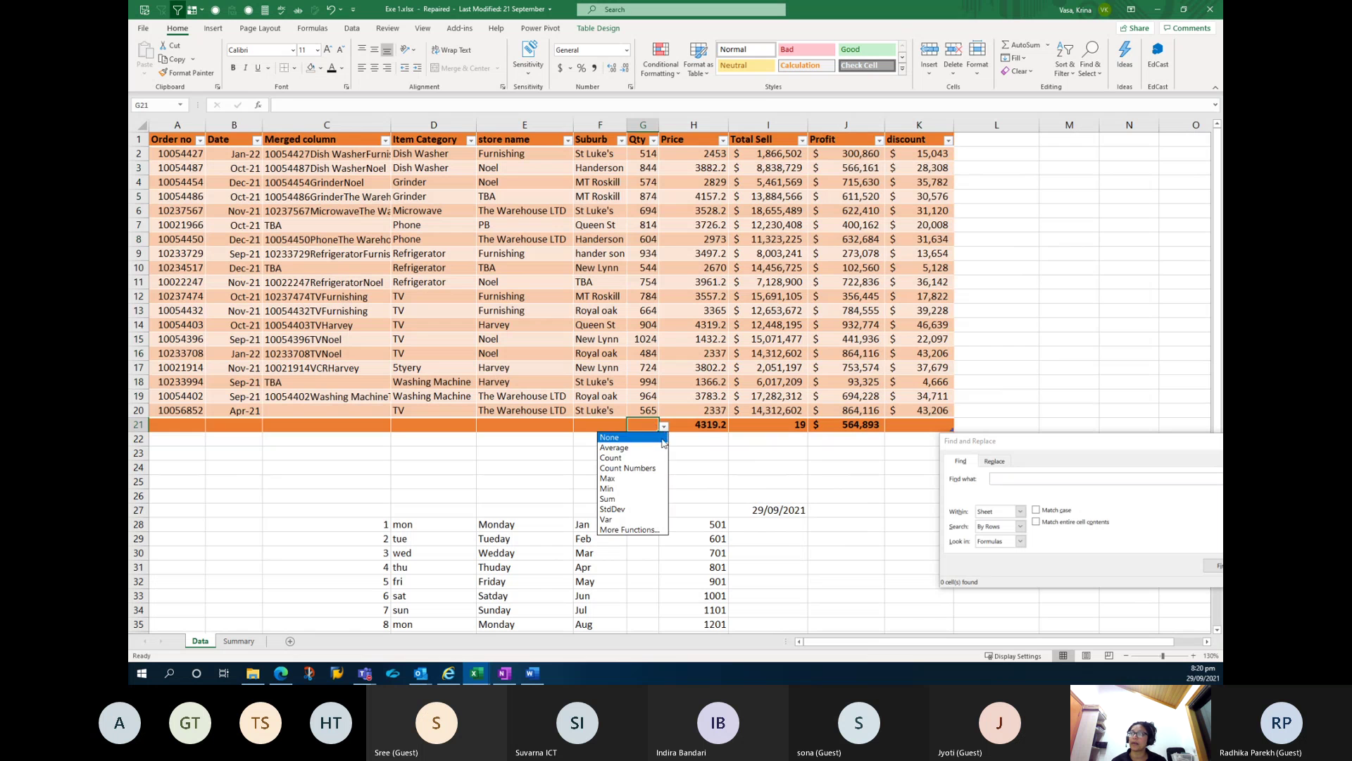
{"action": "left_click", "coordinate": [640, 498]}
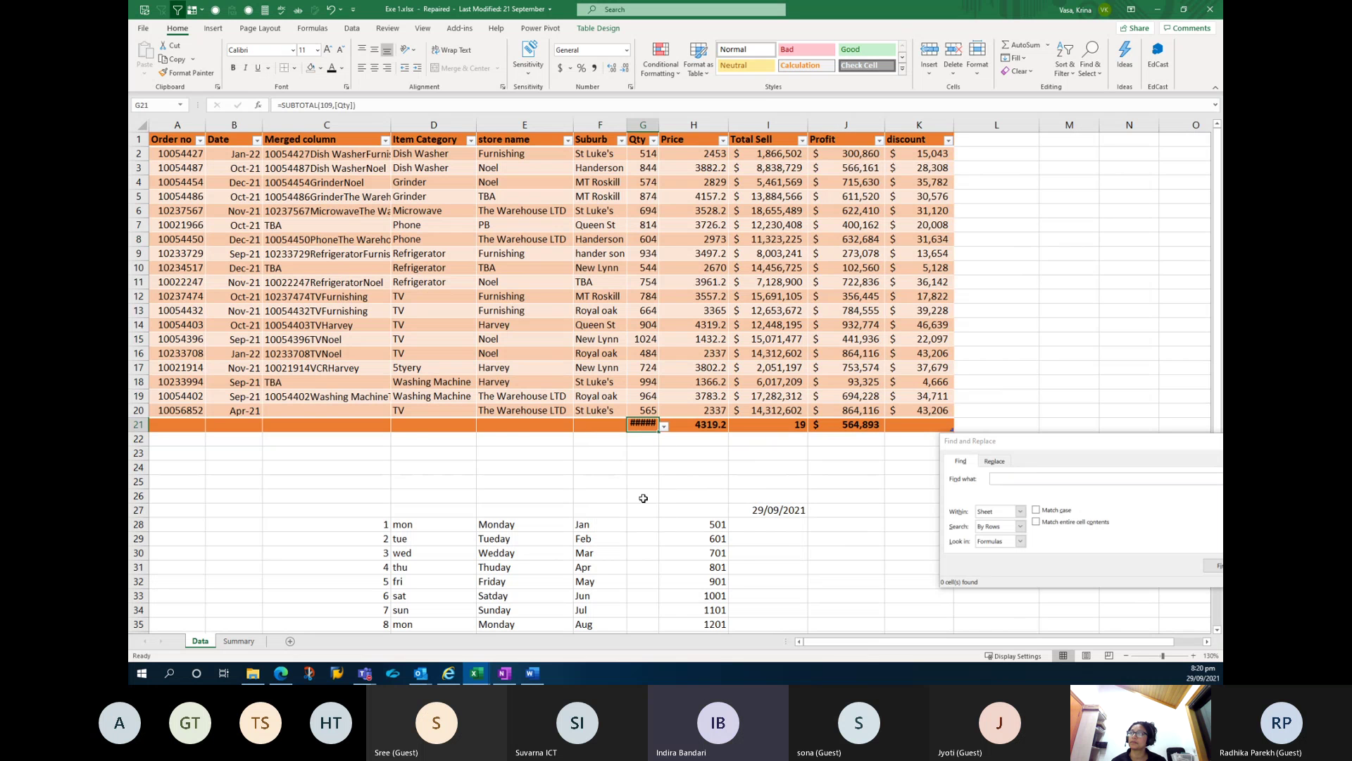
{"action": "double_click", "coordinate": [655, 129]}
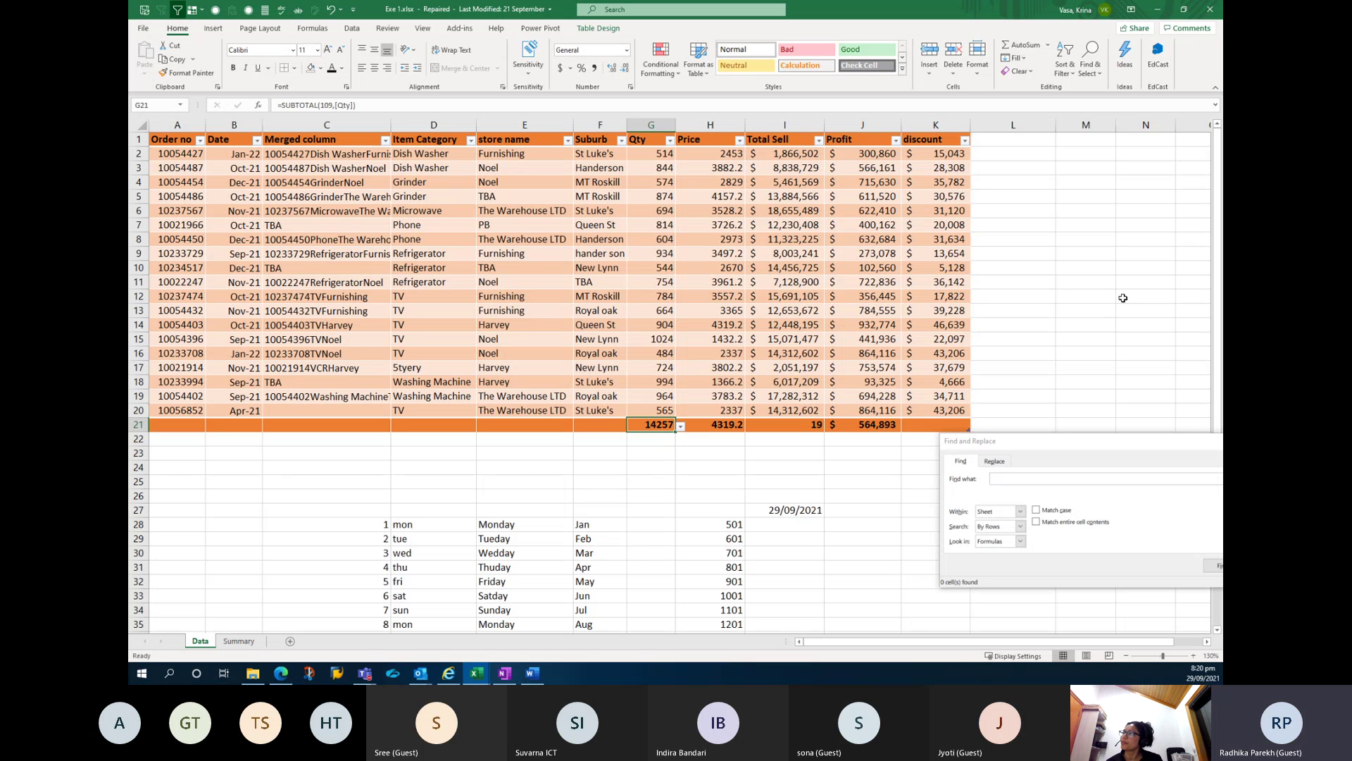
{"action": "left_click", "coordinate": [937, 154]}
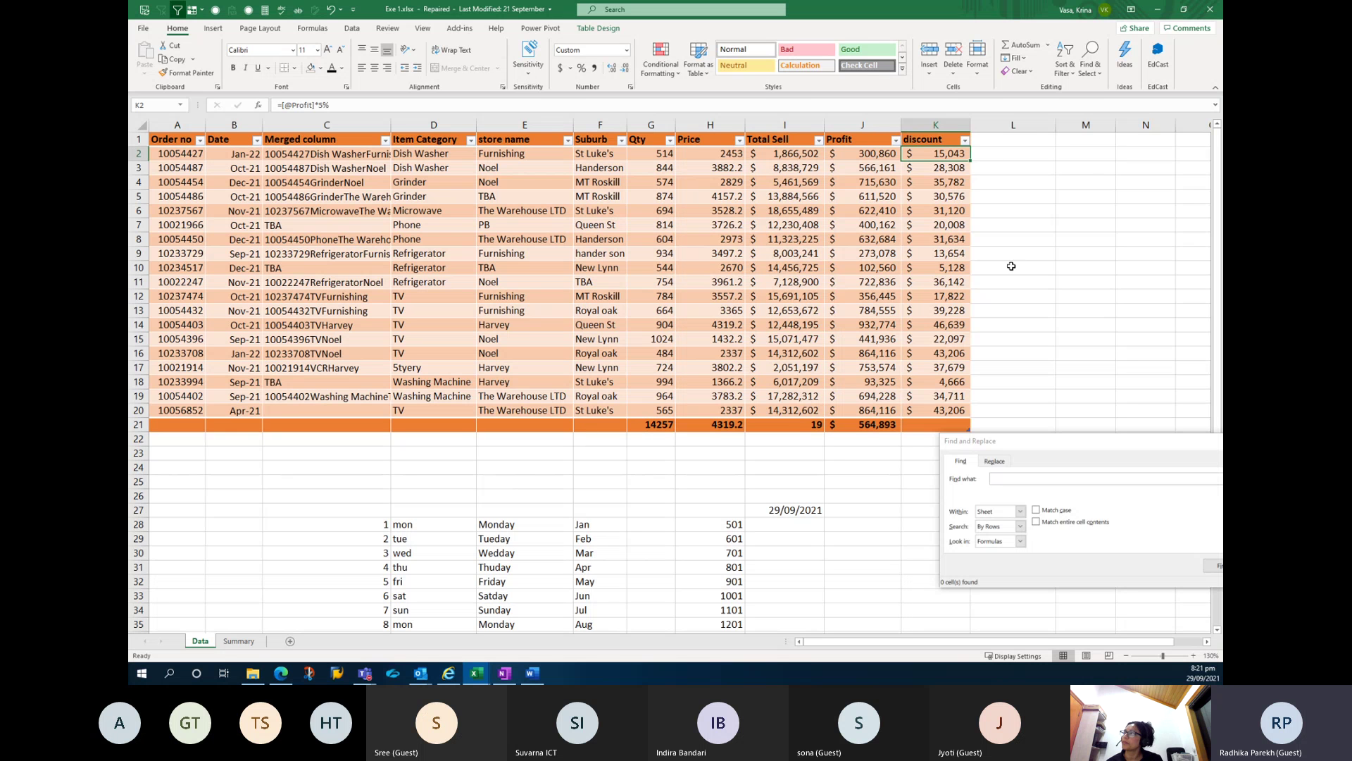
{"action": "left_click", "coordinate": [997, 137]}
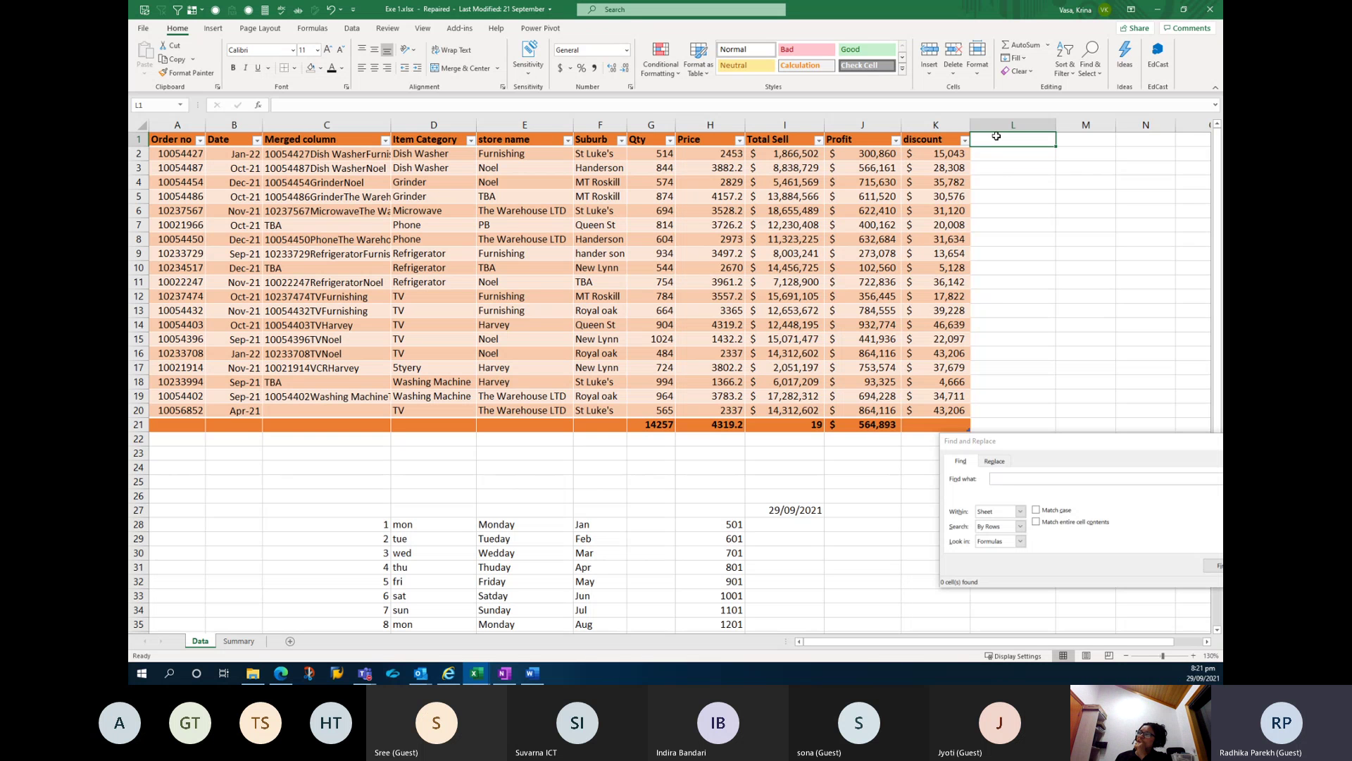
{"action": "left_click", "coordinate": [958, 124]}
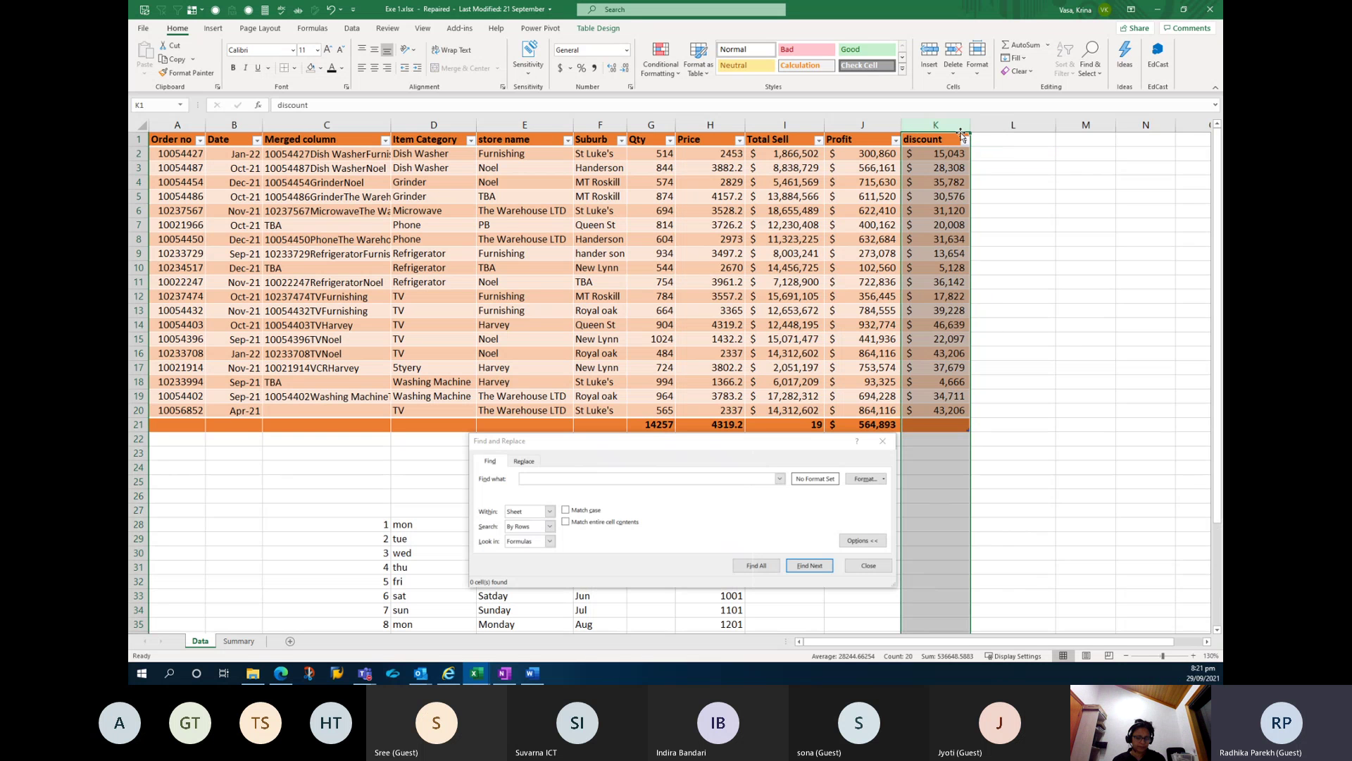
{"action": "key", "text": "Right"}
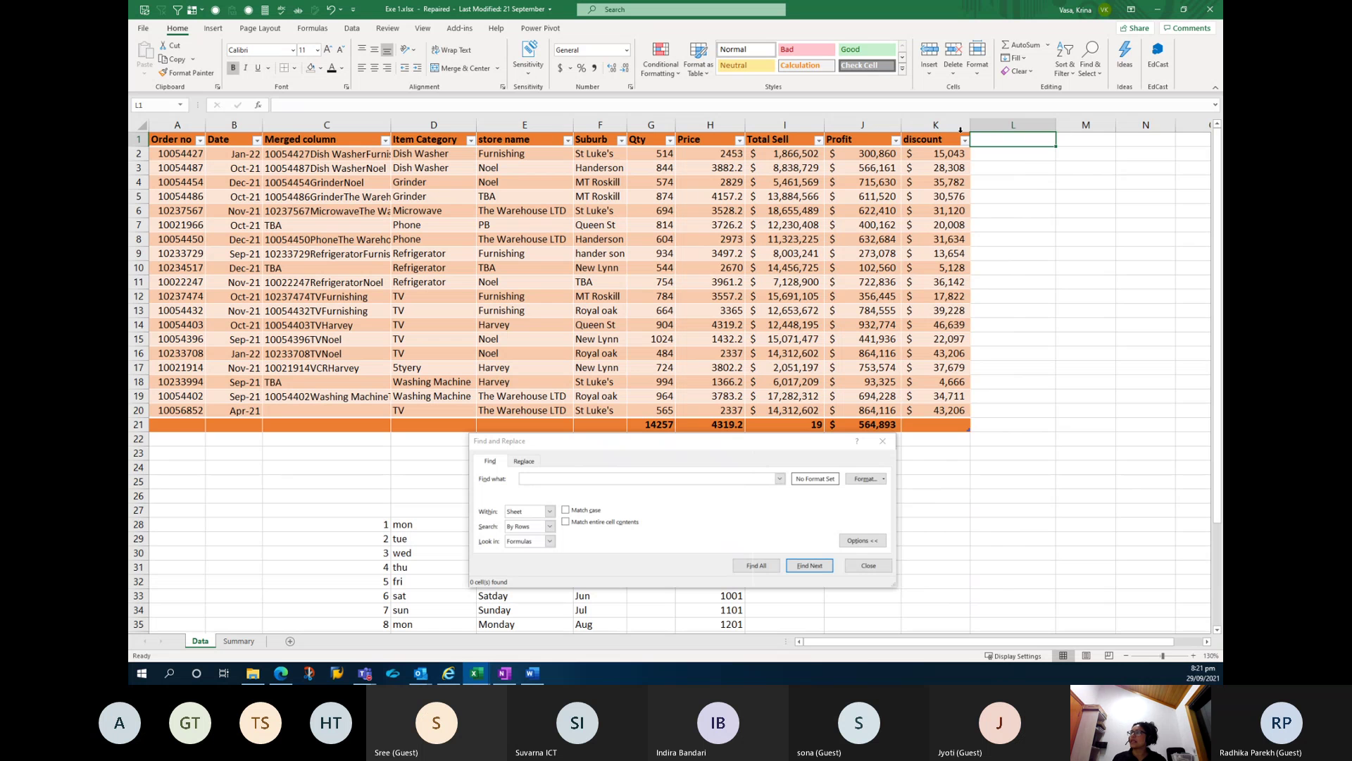
Copy the whole discount column K into column L beside the table and inspect the pasted formula in L2.
{"action": "left_click", "coordinate": [914, 121]}
{"action": "key", "text": "ctrl+c"}
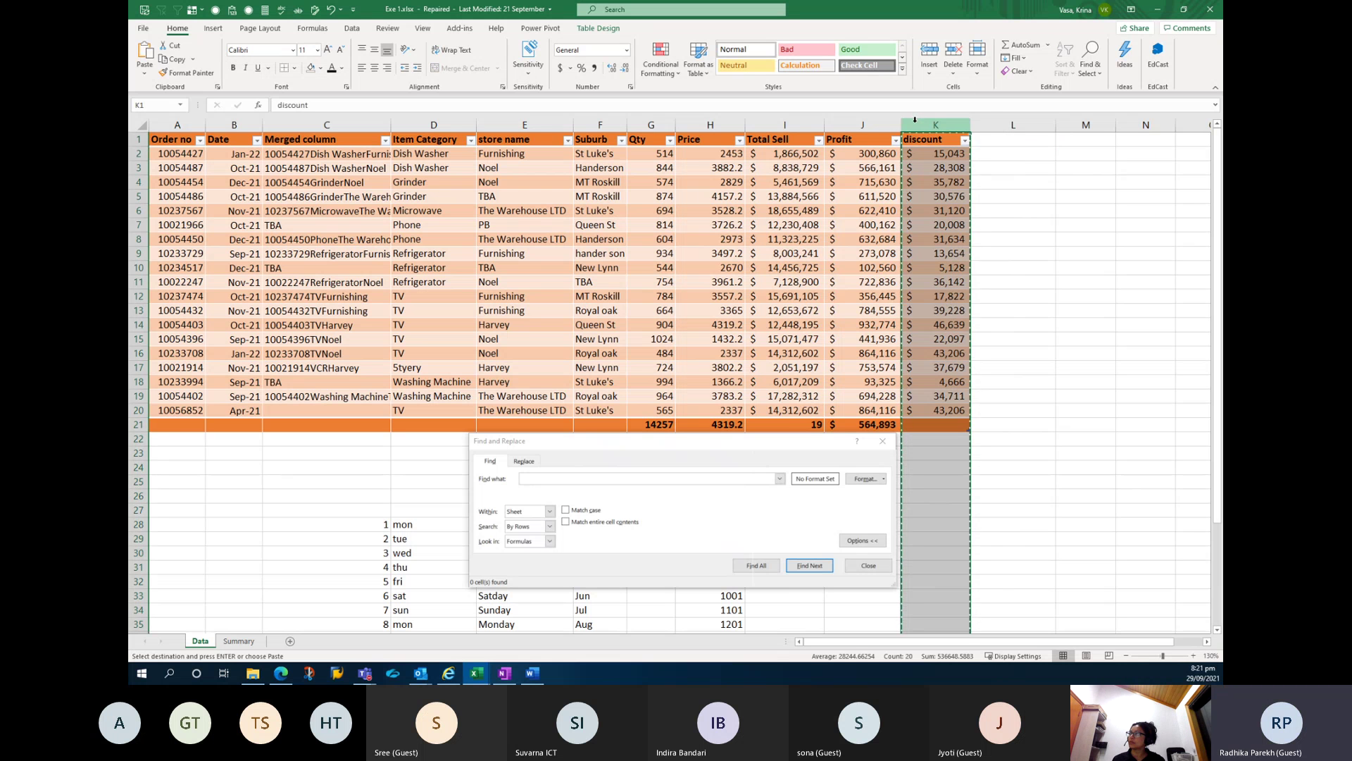
{"action": "left_click", "coordinate": [1015, 123]}
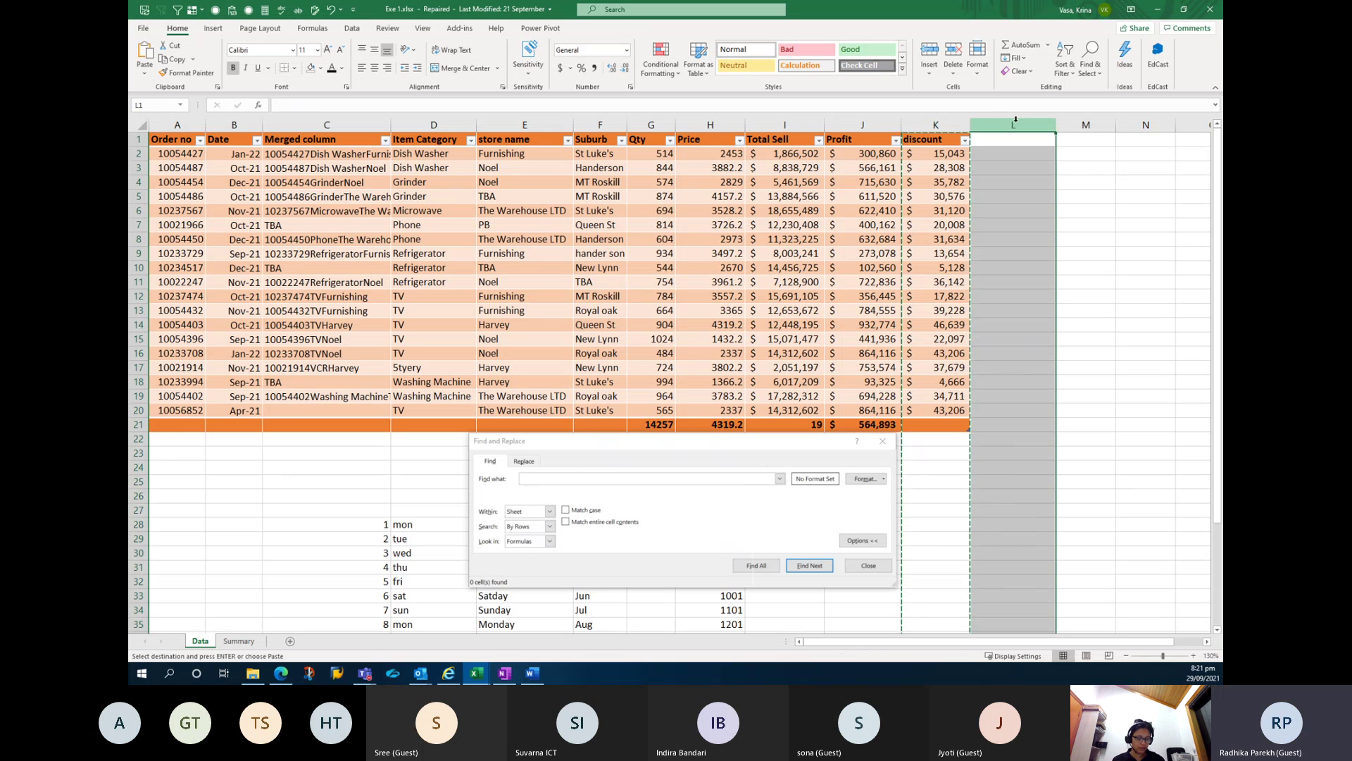
{"action": "key", "text": "ctrl+v"}
{"action": "left_click", "coordinate": [1129, 182]}
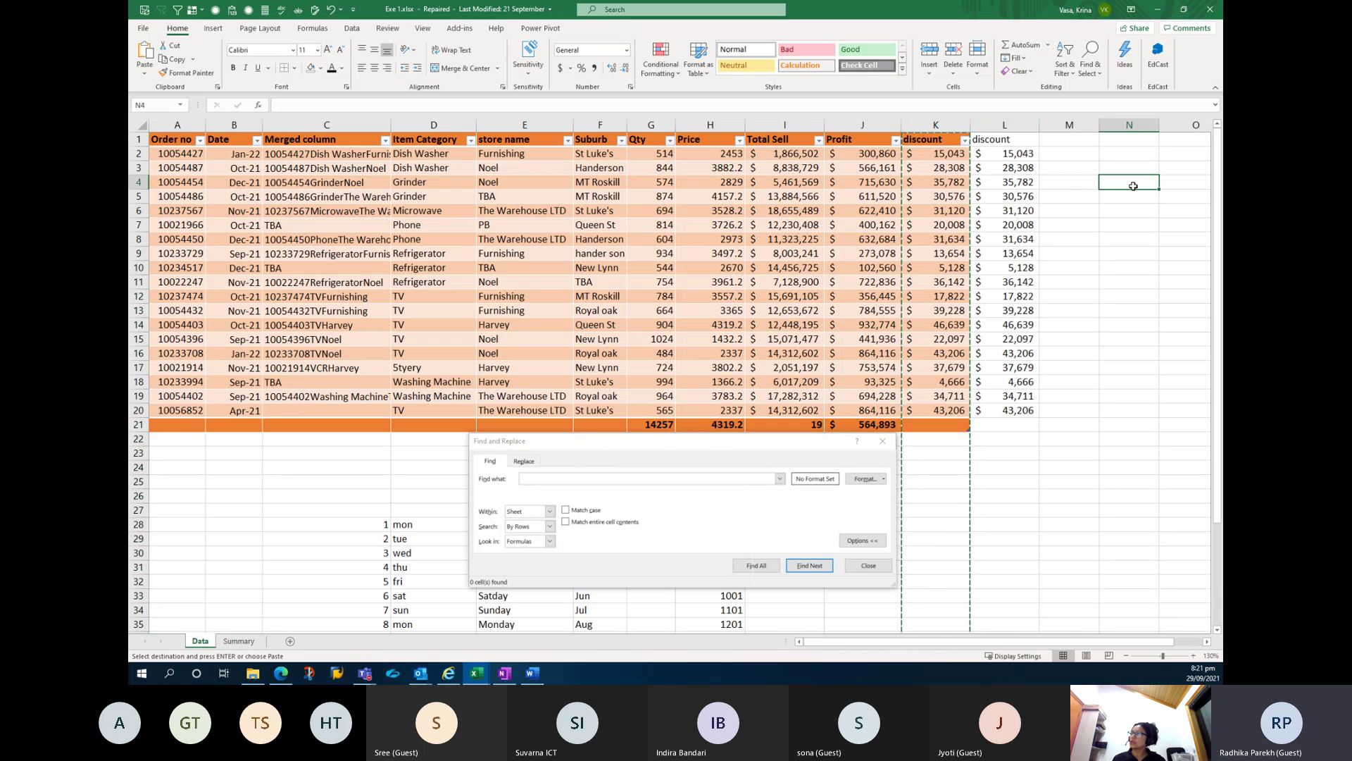
{"action": "left_click", "coordinate": [1006, 158]}
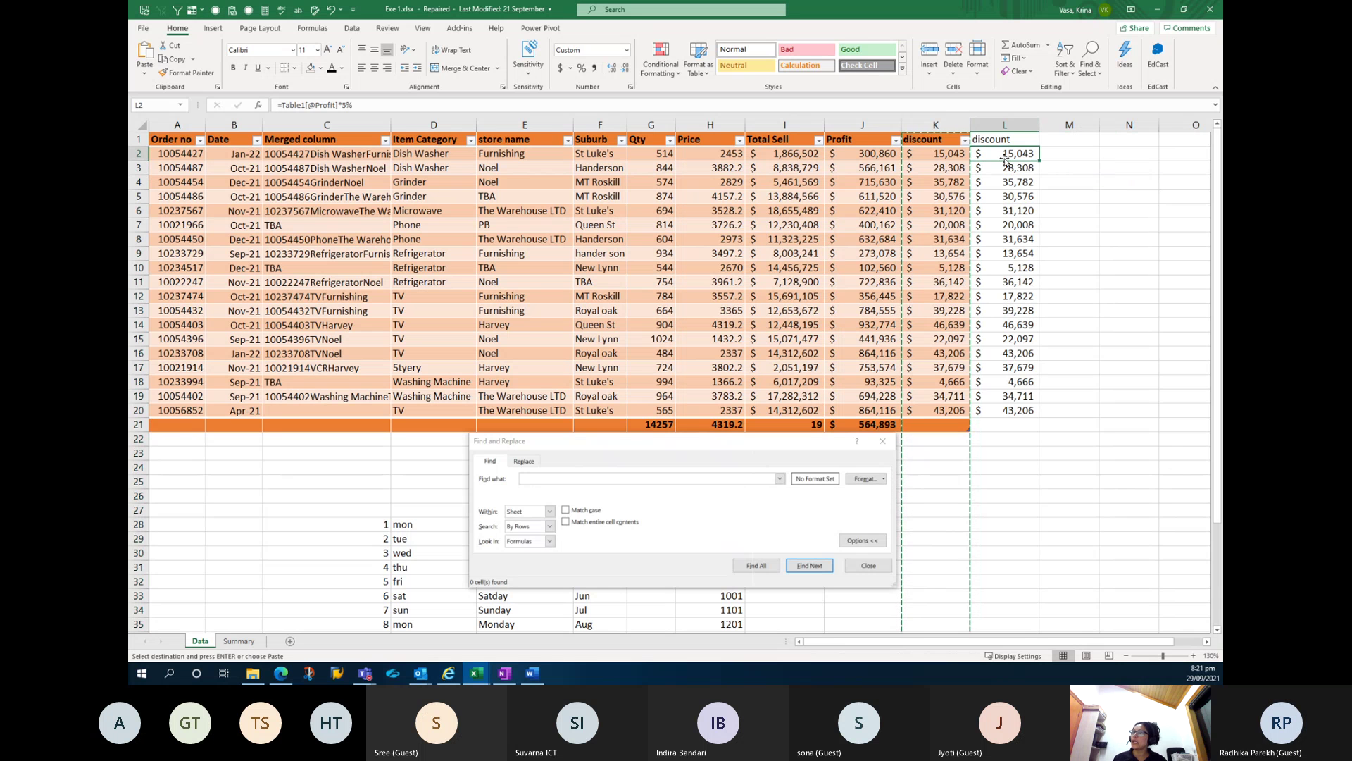
{"action": "key", "text": "Escape"}
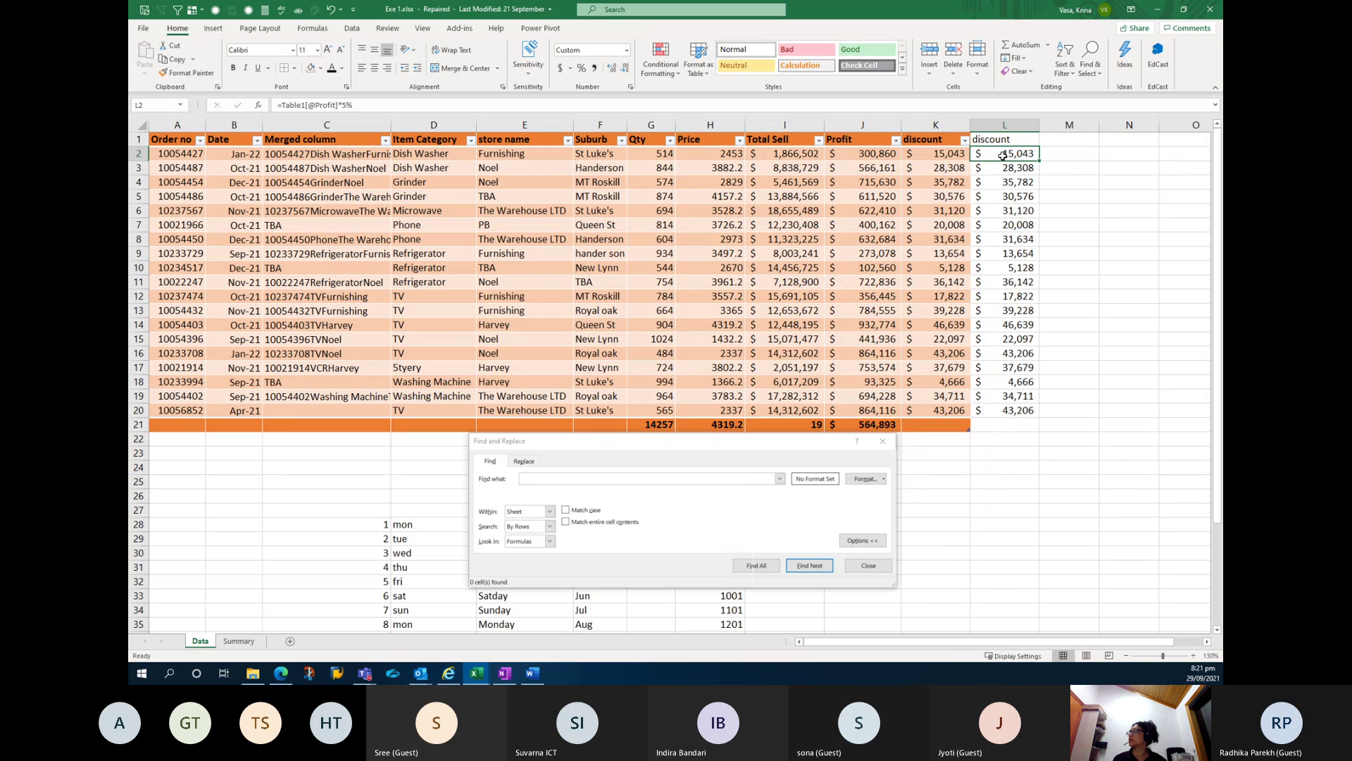
Clear the copied discount data from the whole of column L beside the table.
{"action": "left_click", "coordinate": [987, 135]}
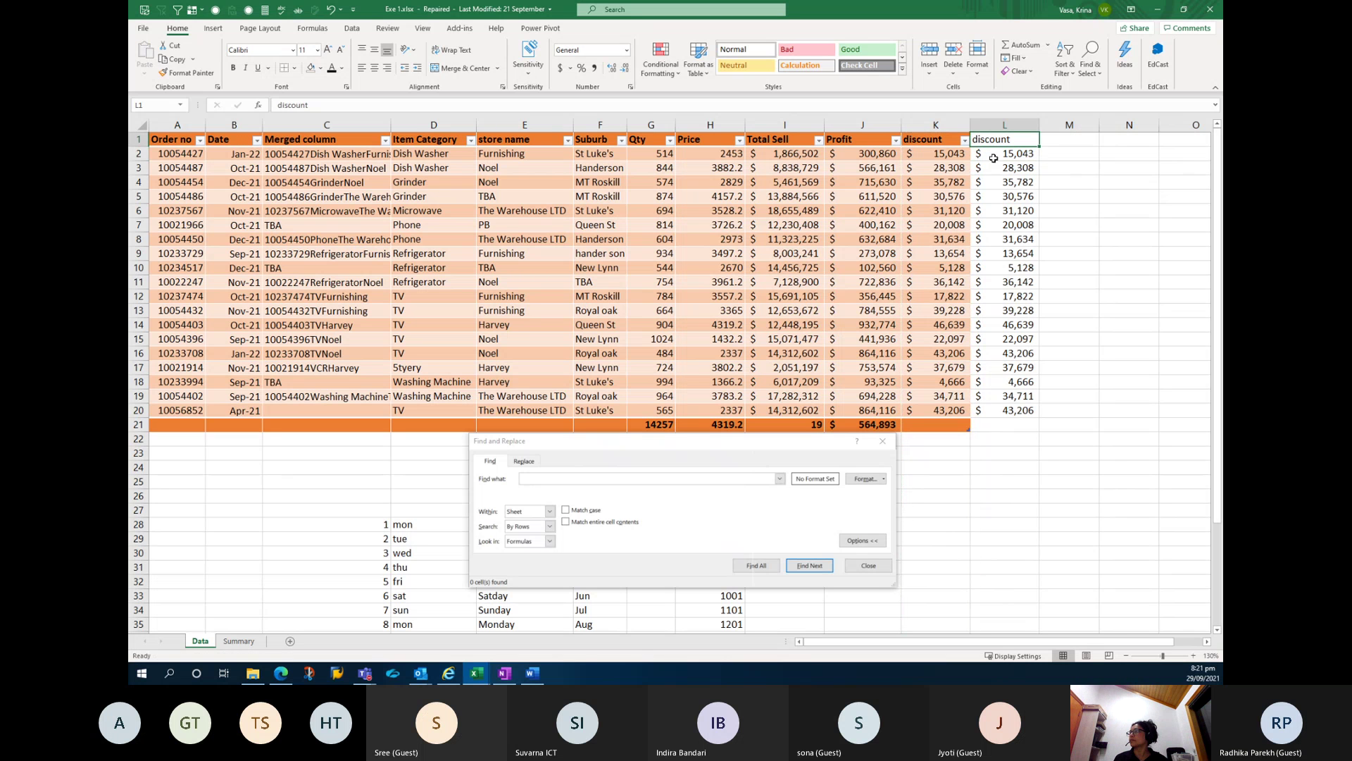
{"action": "left_click", "coordinate": [994, 160]}
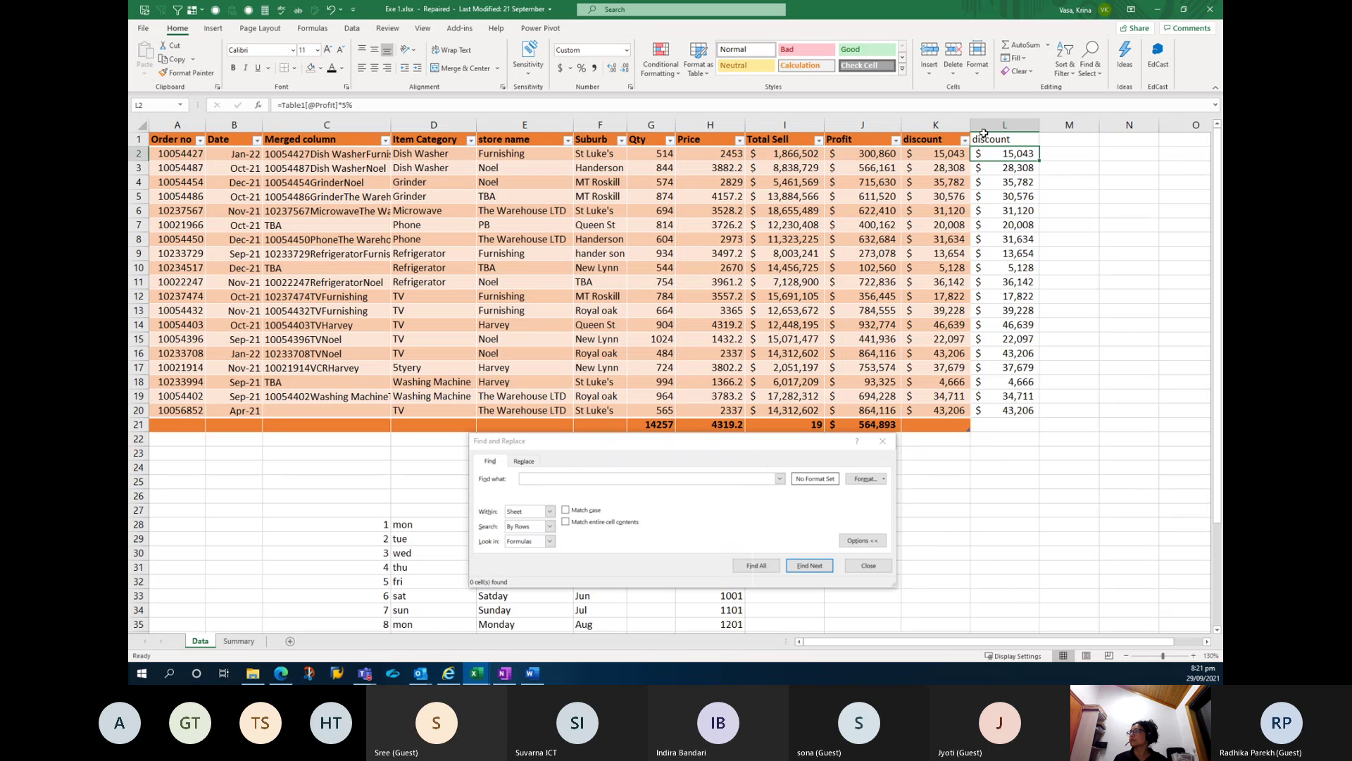
{"action": "left_click", "coordinate": [985, 135]}
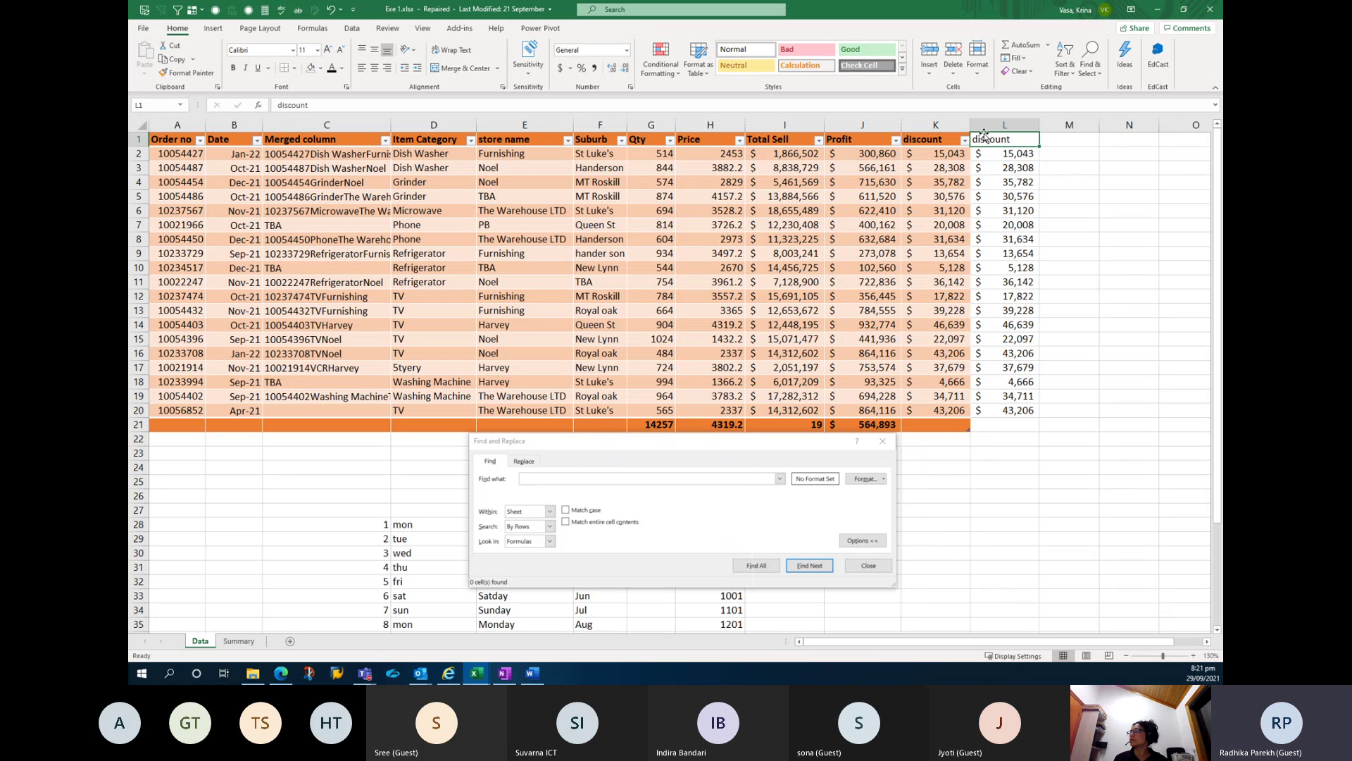
{"action": "left_click", "coordinate": [985, 130]}
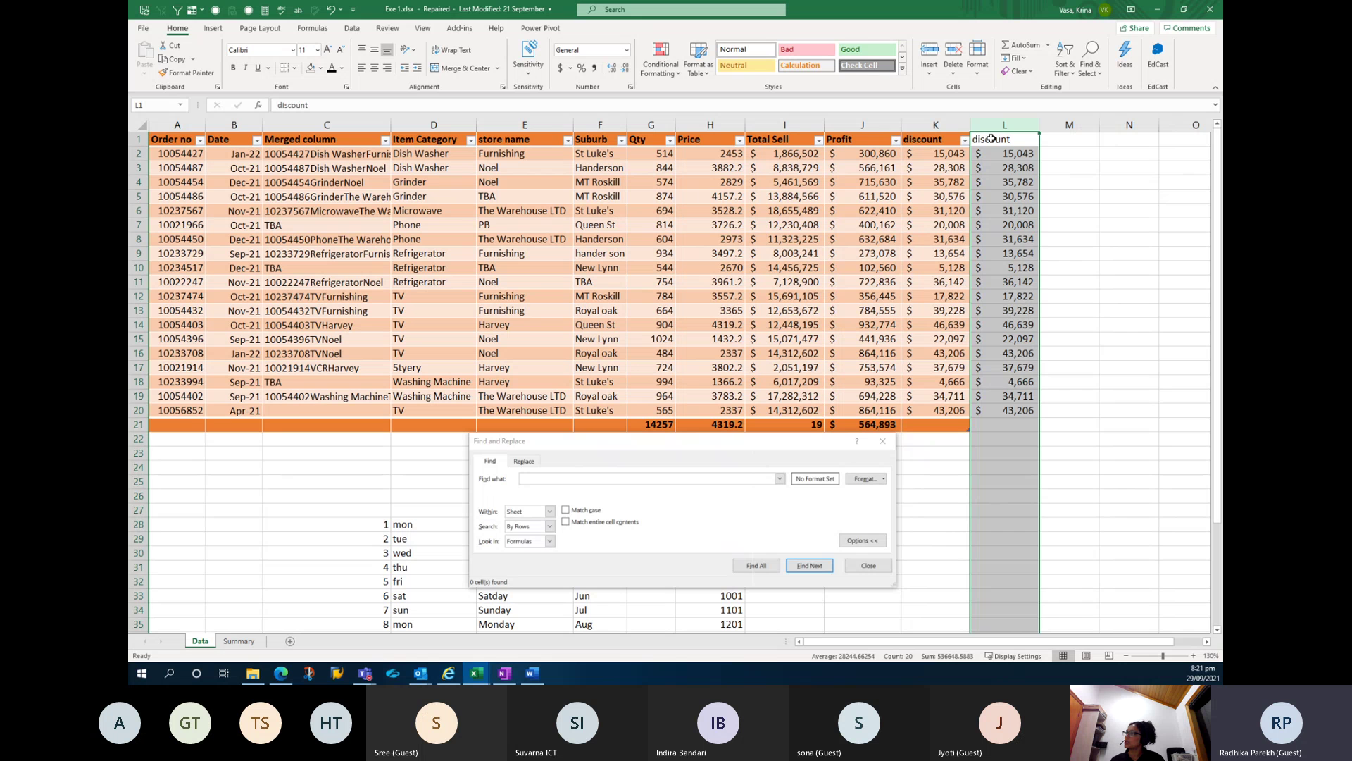
{"action": "key", "text": "Delete"}
Enter the test header kjlkj in L1 and undo the table's automatic expansion.
{"action": "left_click", "coordinate": [991, 138]}
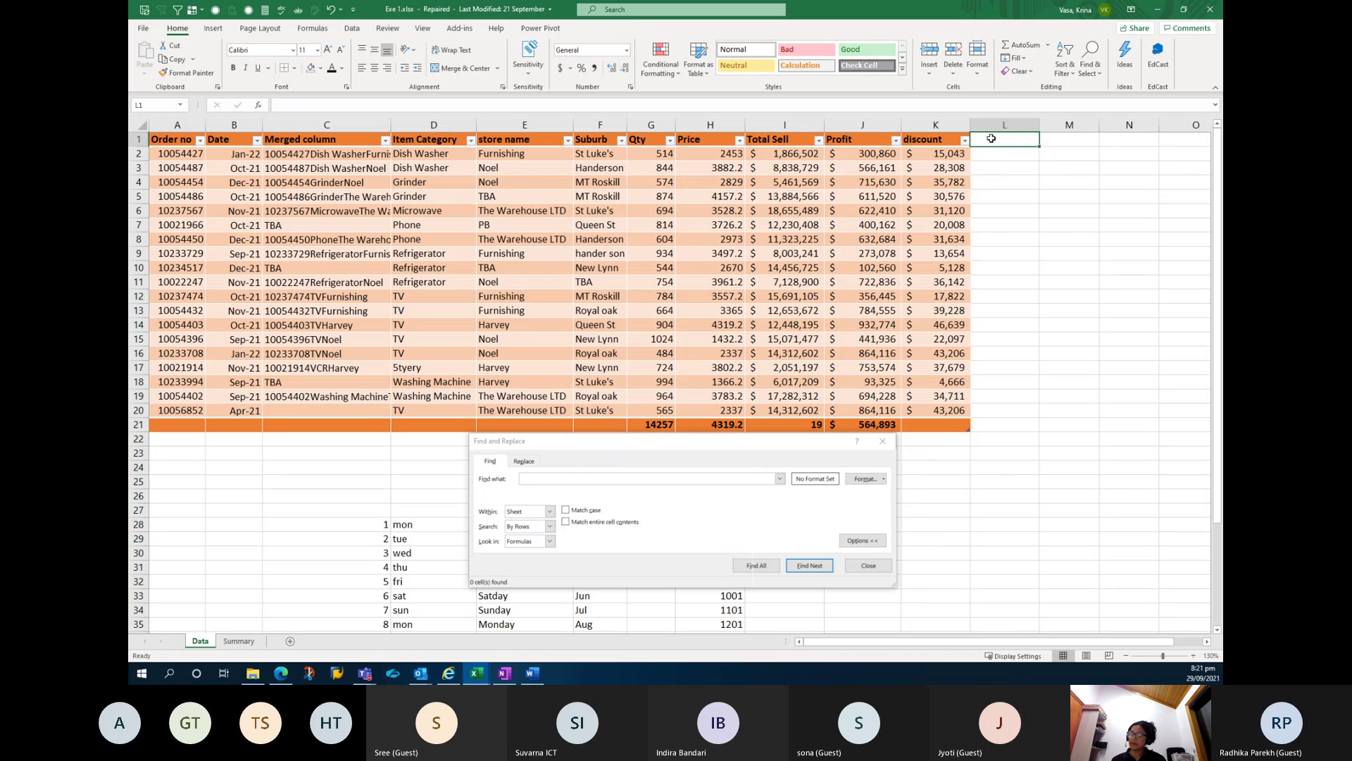
{"action": "type", "text": "kjlkj"}
{"action": "key", "text": "Return"}
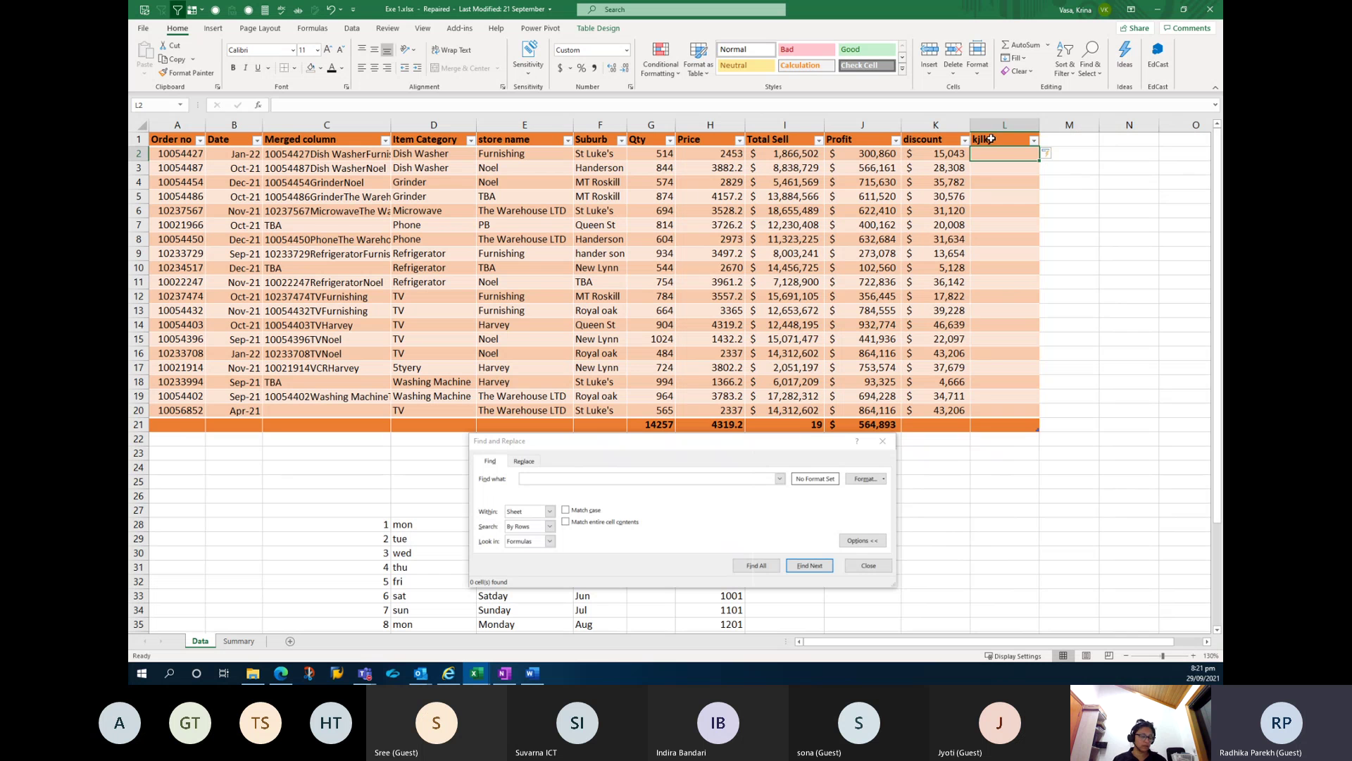
{"action": "key", "text": "ctrl+z"}
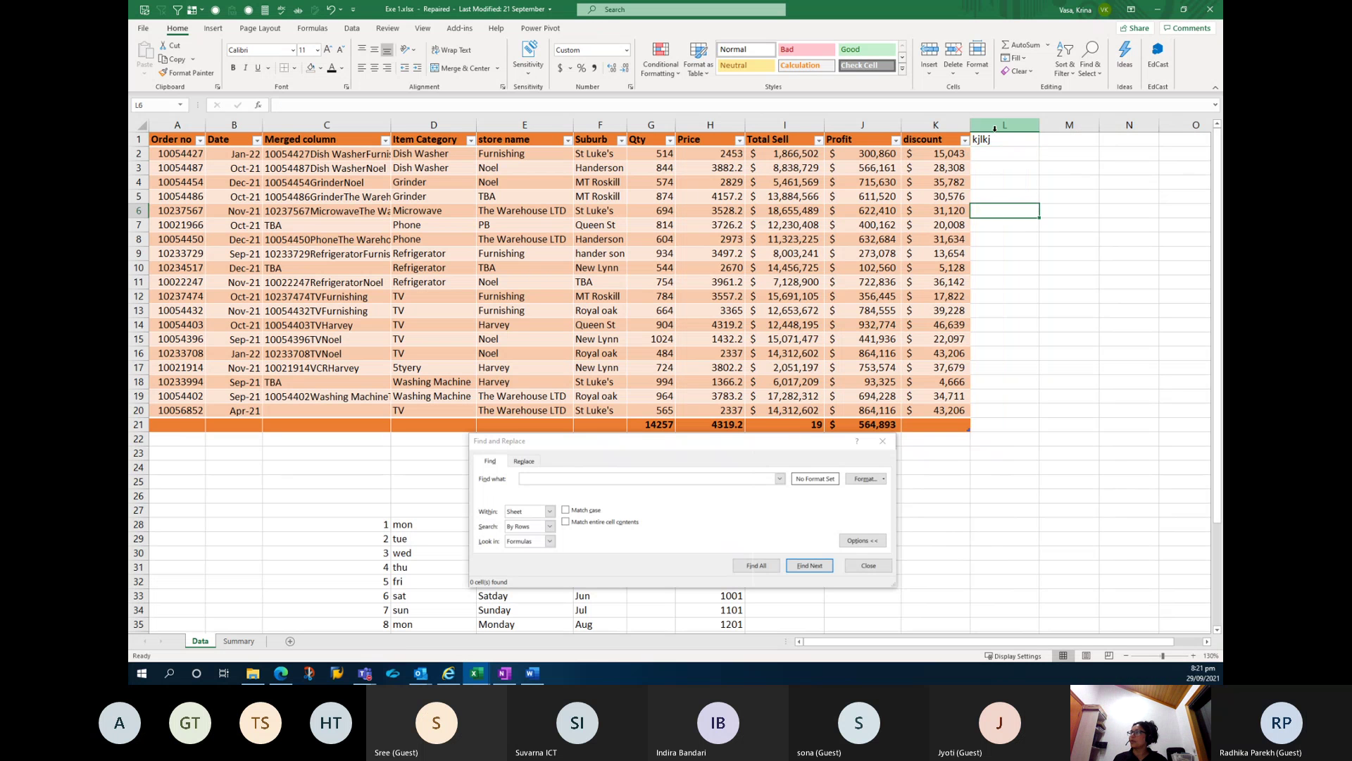
Add a table column headed total in L1 and fill it with the values copied from the Profit column, J2:J20.
{"action": "type", "text": "total"}
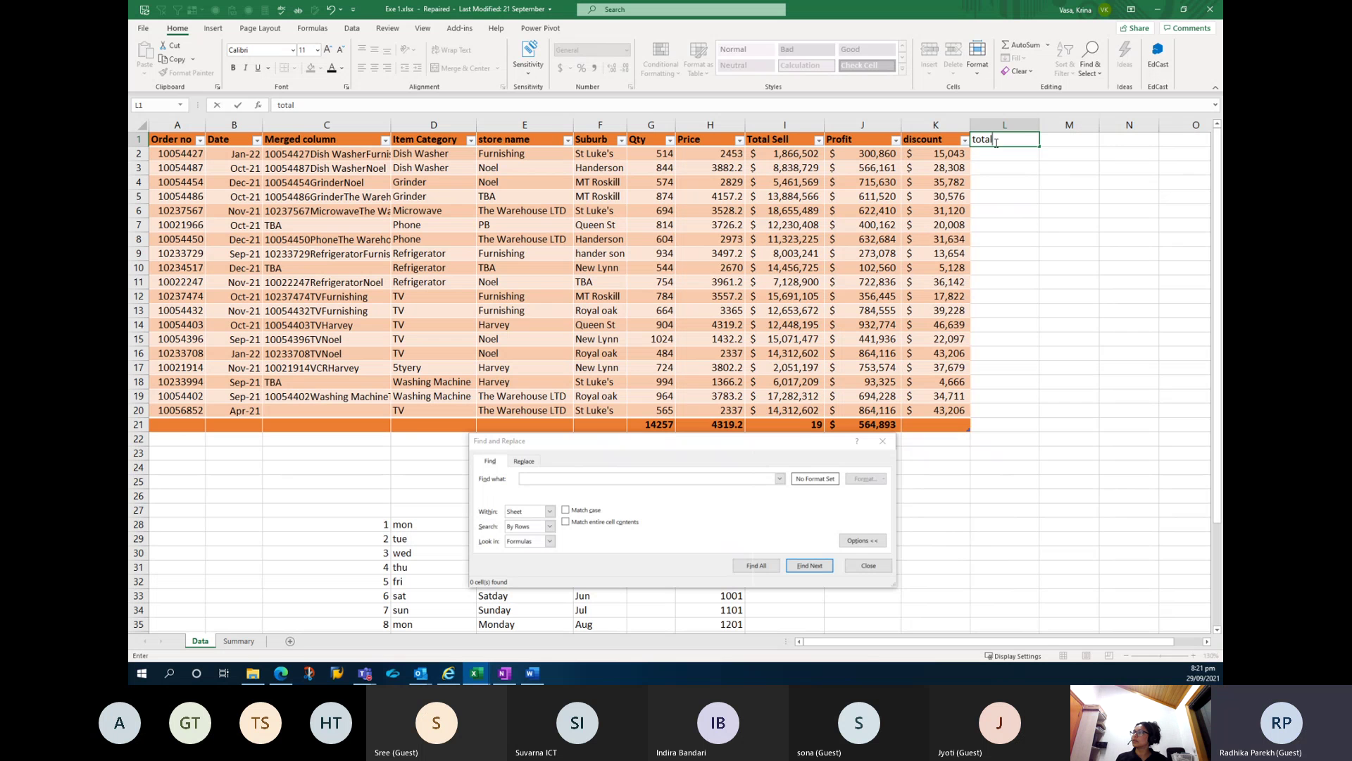
{"action": "key", "text": "Return"}
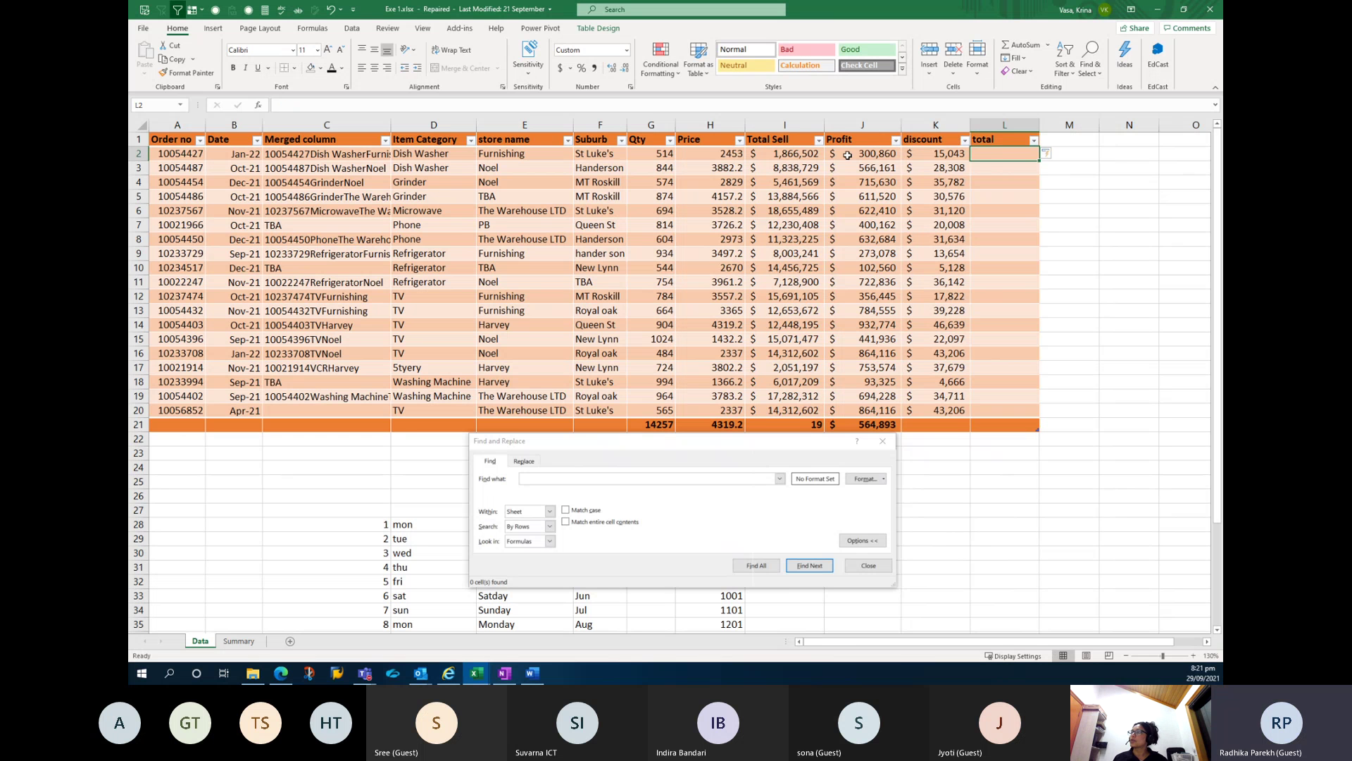
{"action": "left_click_drag", "start_coordinate": [849, 155], "coordinate": [862, 410]}
{"action": "key", "text": "ctrl+c"}
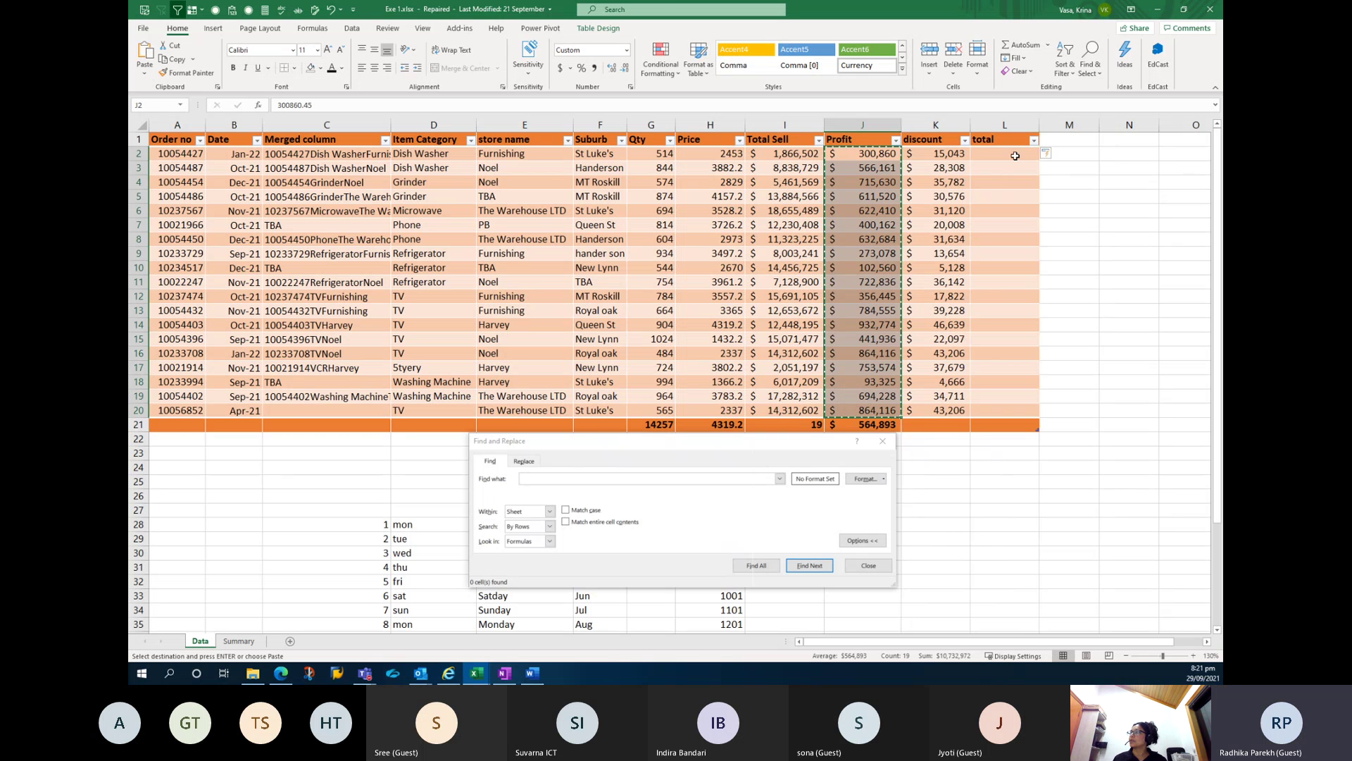
{"action": "left_click", "coordinate": [1008, 147]}
{"action": "key", "text": "ctrl+v"}
{"action": "left_click", "coordinate": [1013, 237]}
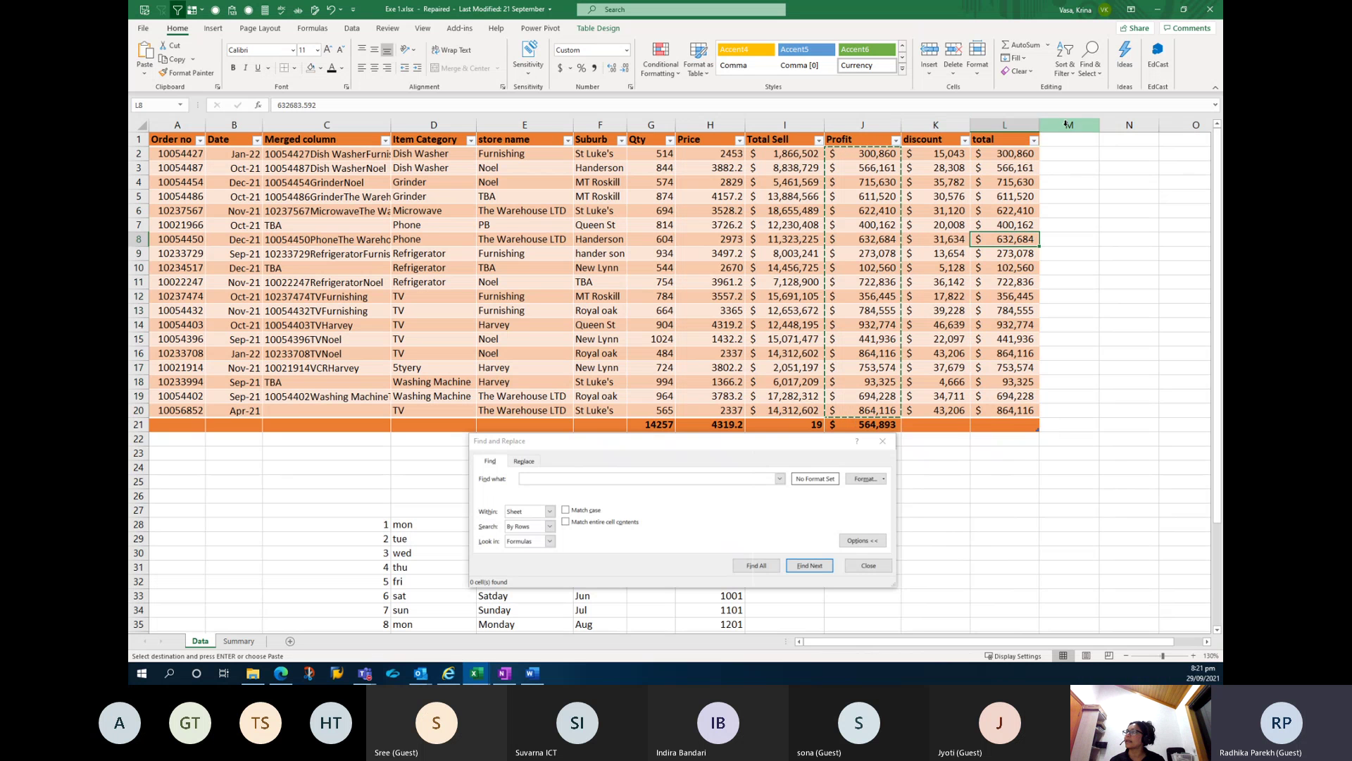
{"action": "left_click", "coordinate": [978, 144]}
{"action": "left_click", "coordinate": [1070, 154]}
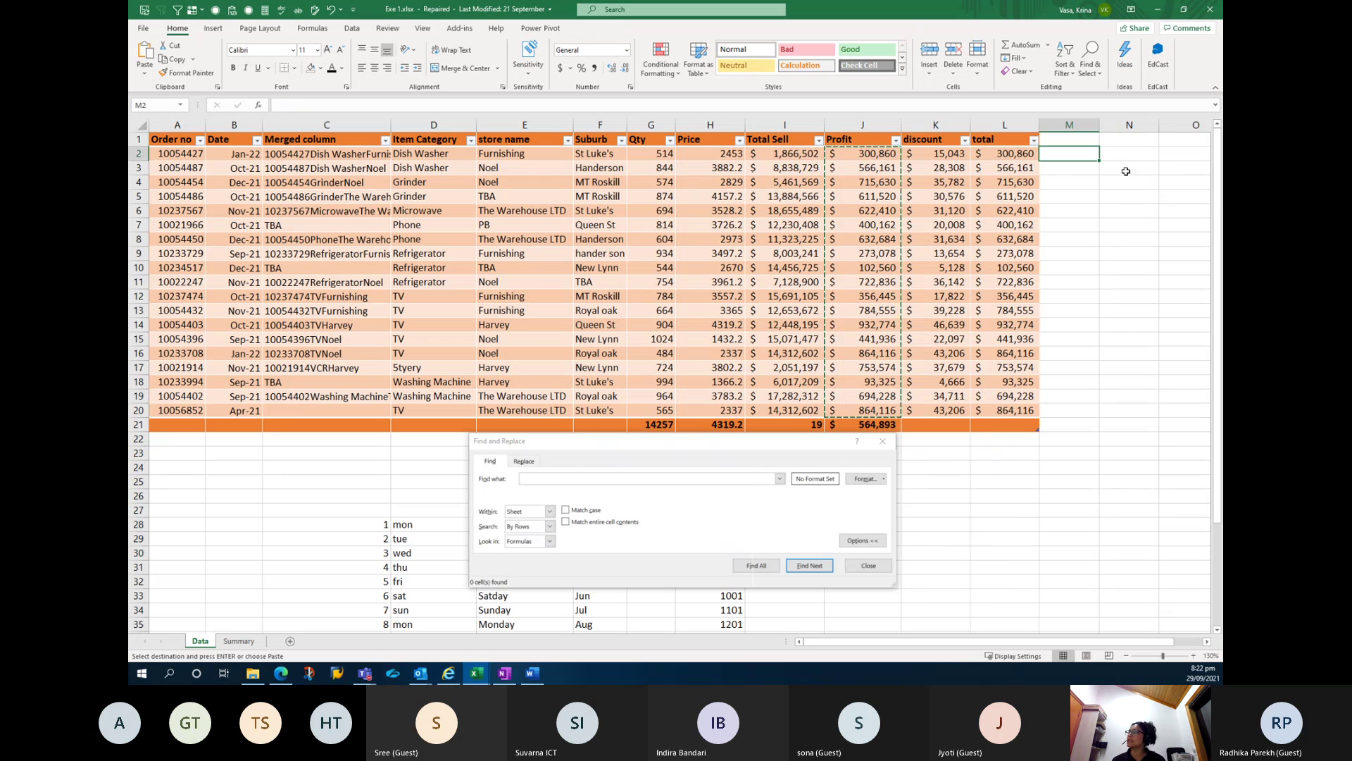
{"action": "type", "text": "=s"}
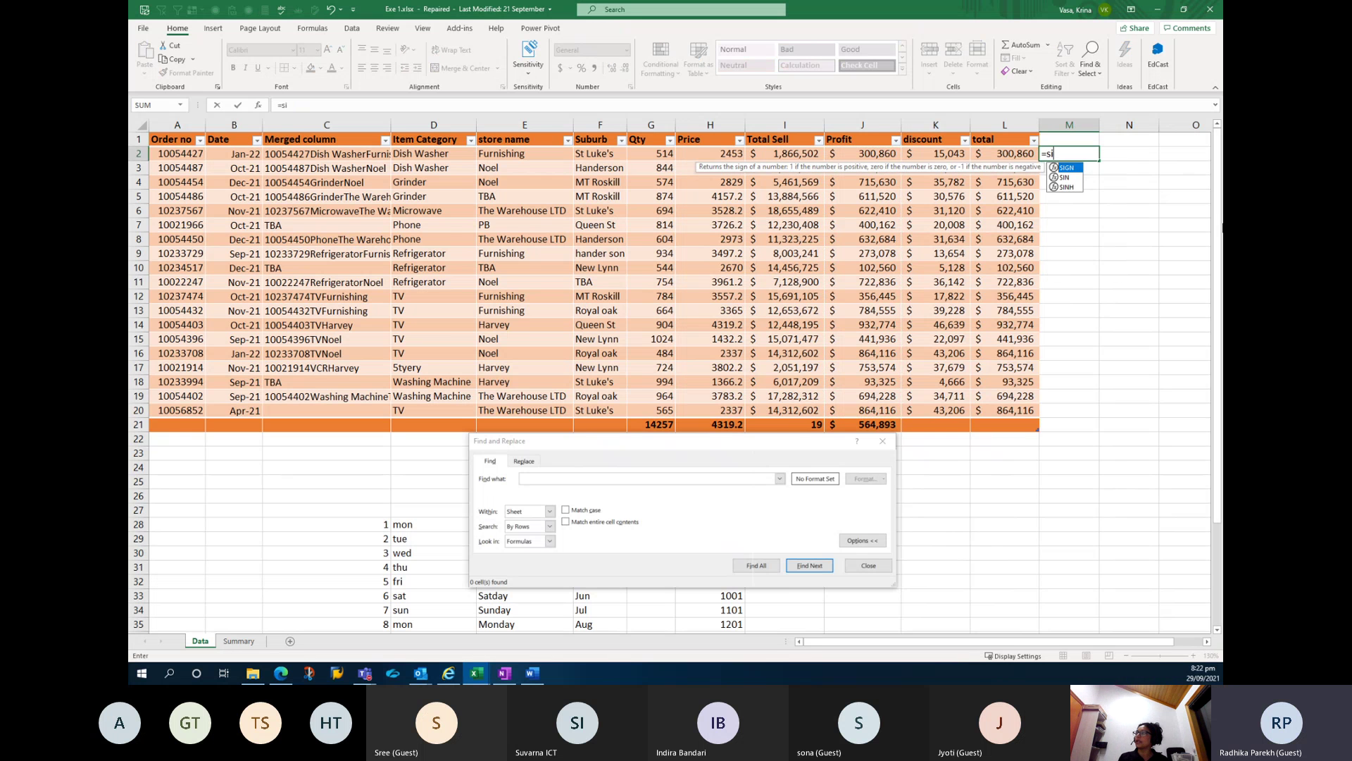
{"action": "type", "text": "um"}
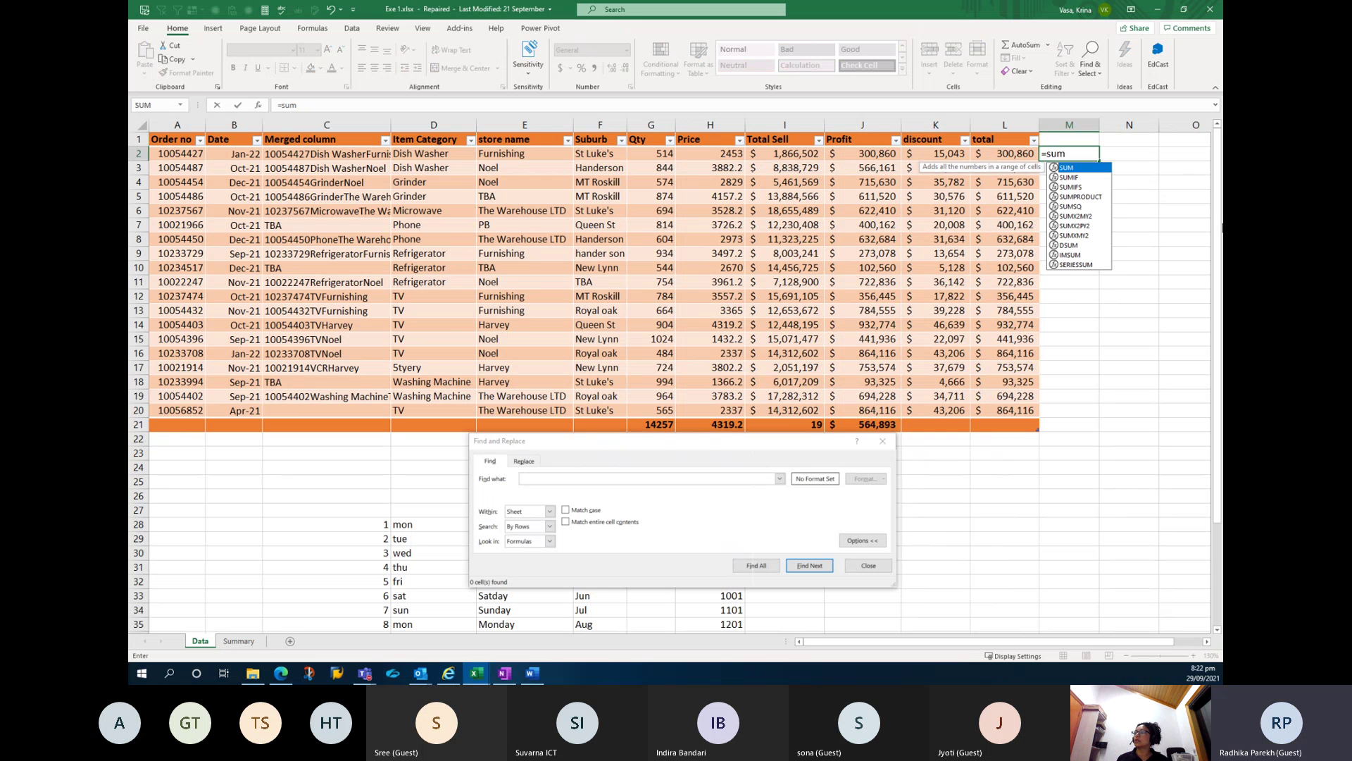
{"action": "key", "text": "Escape"}
{"action": "key", "text": "Escape"}
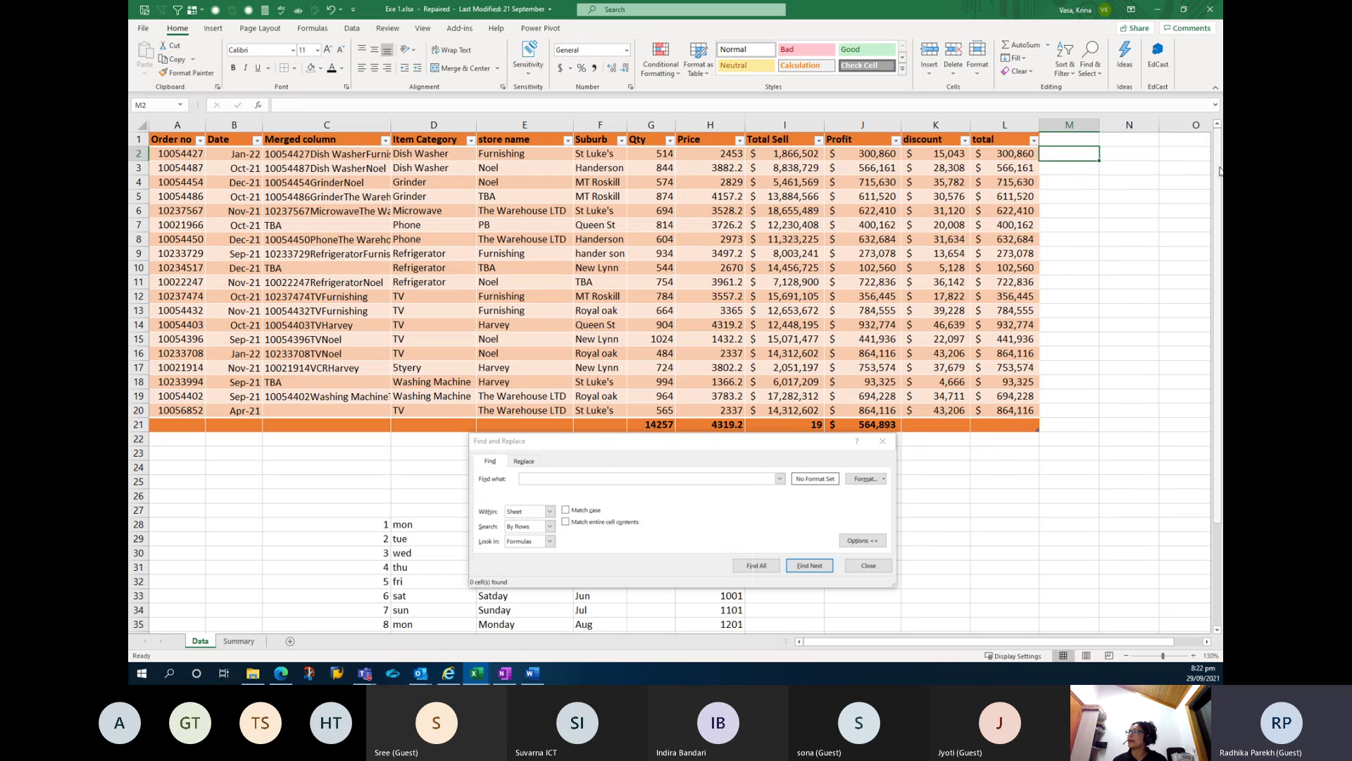
{"action": "left_click", "coordinate": [1049, 138]}
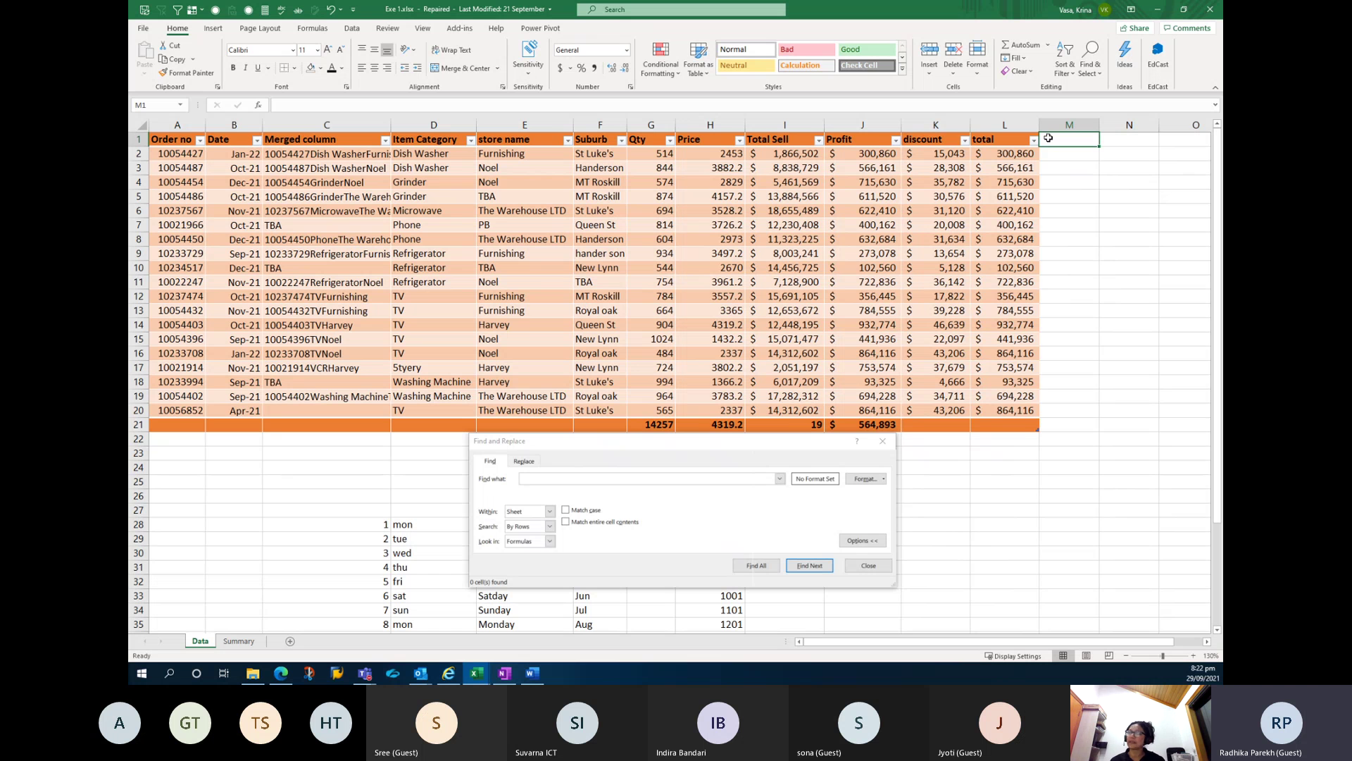
Switch to the Word document Excel Beginners course Day.docx, maximize it and find the All in one exercise.
{"action": "key", "text": "alt+Tab"}
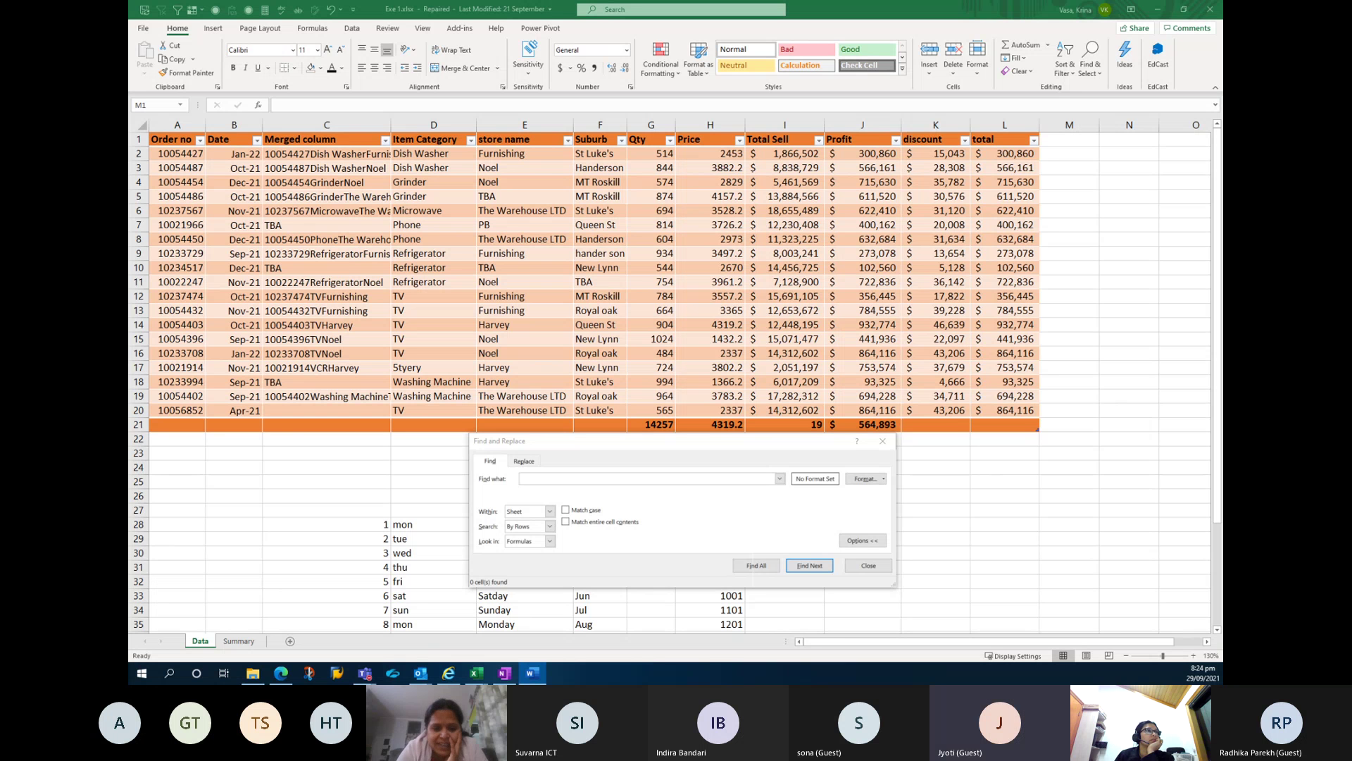
{"action": "left_click_drag", "start_coordinate": [128, 176], "coordinate": [677, 105]}
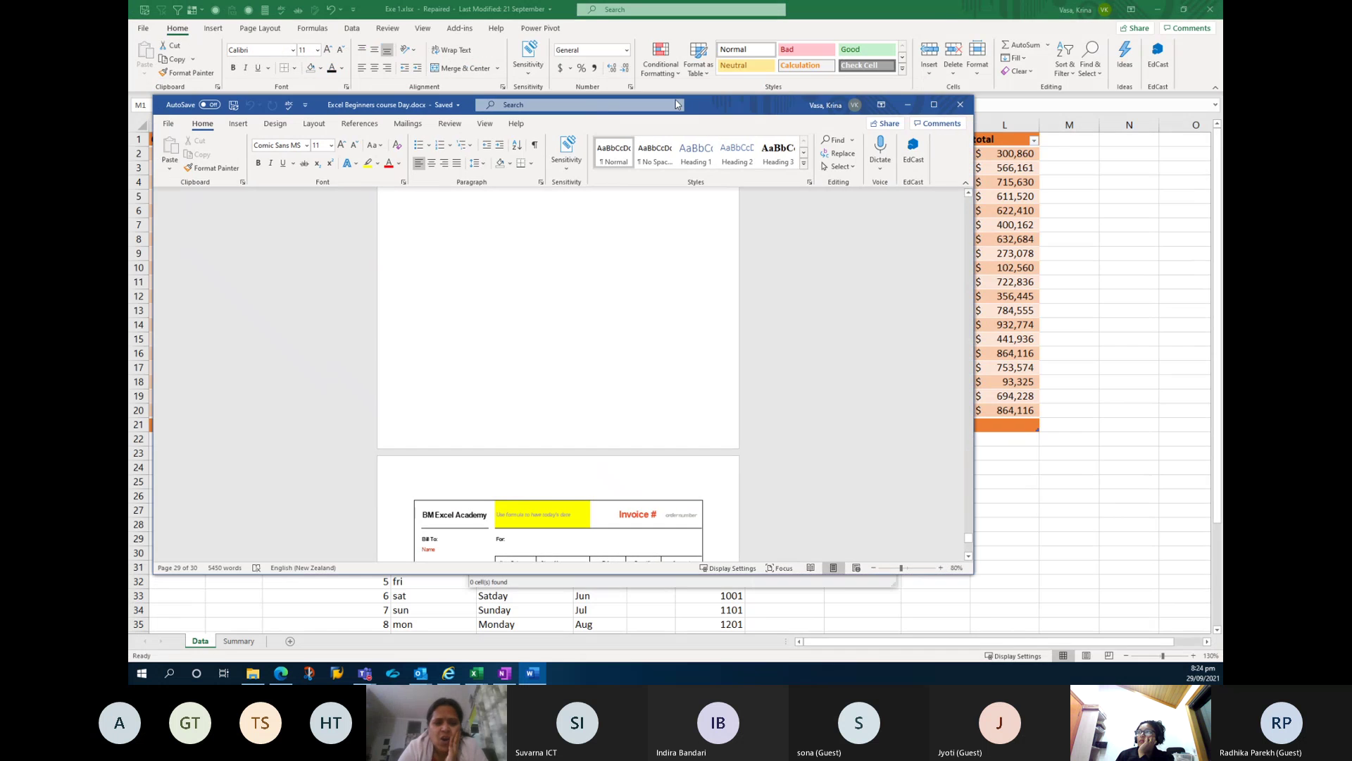
{"action": "double_click", "coordinate": [676, 105]}
{"action": "scroll", "coordinate": [638, 233], "scroll_direction": "down", "scroll_amount": 1}
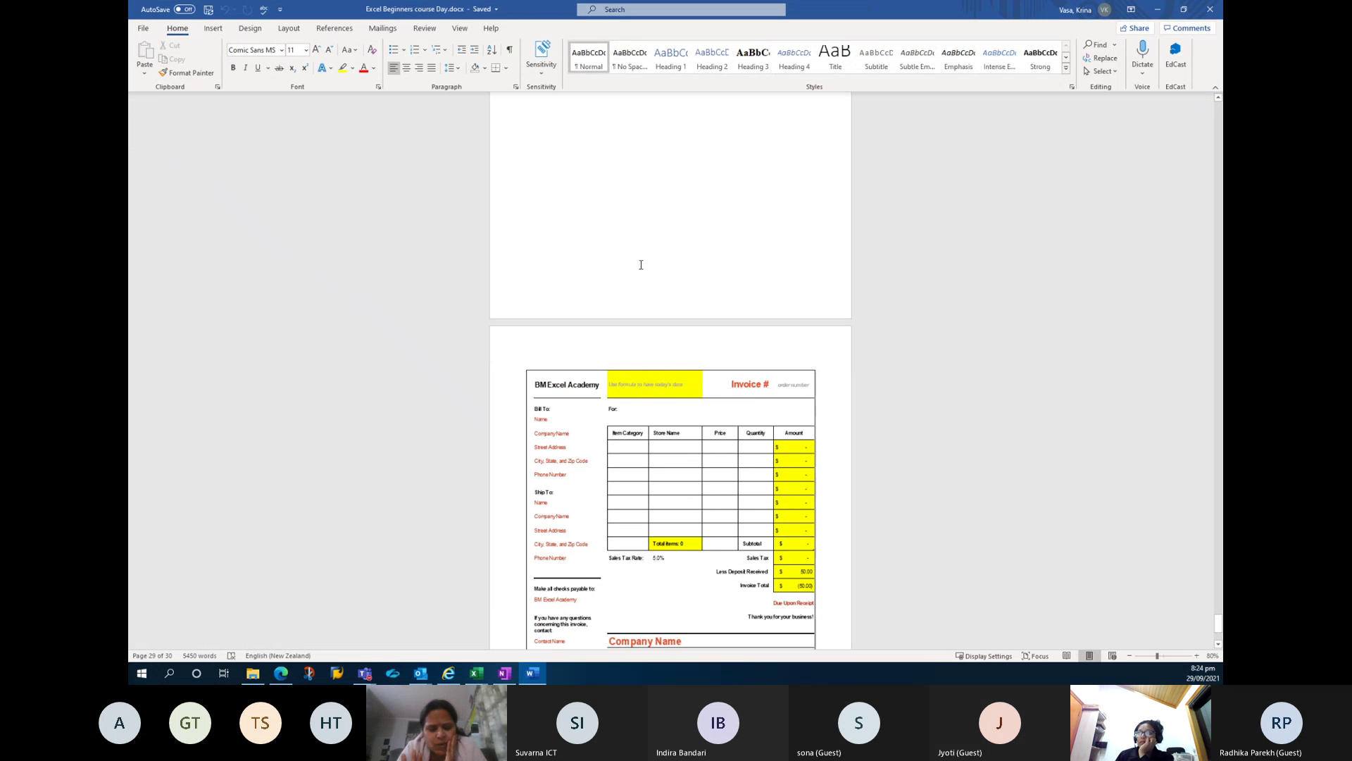
{"action": "scroll", "coordinate": [641, 265], "scroll_direction": "down", "scroll_amount": 2}
{"action": "scroll", "coordinate": [643, 265], "scroll_direction": "up", "scroll_amount": 10}
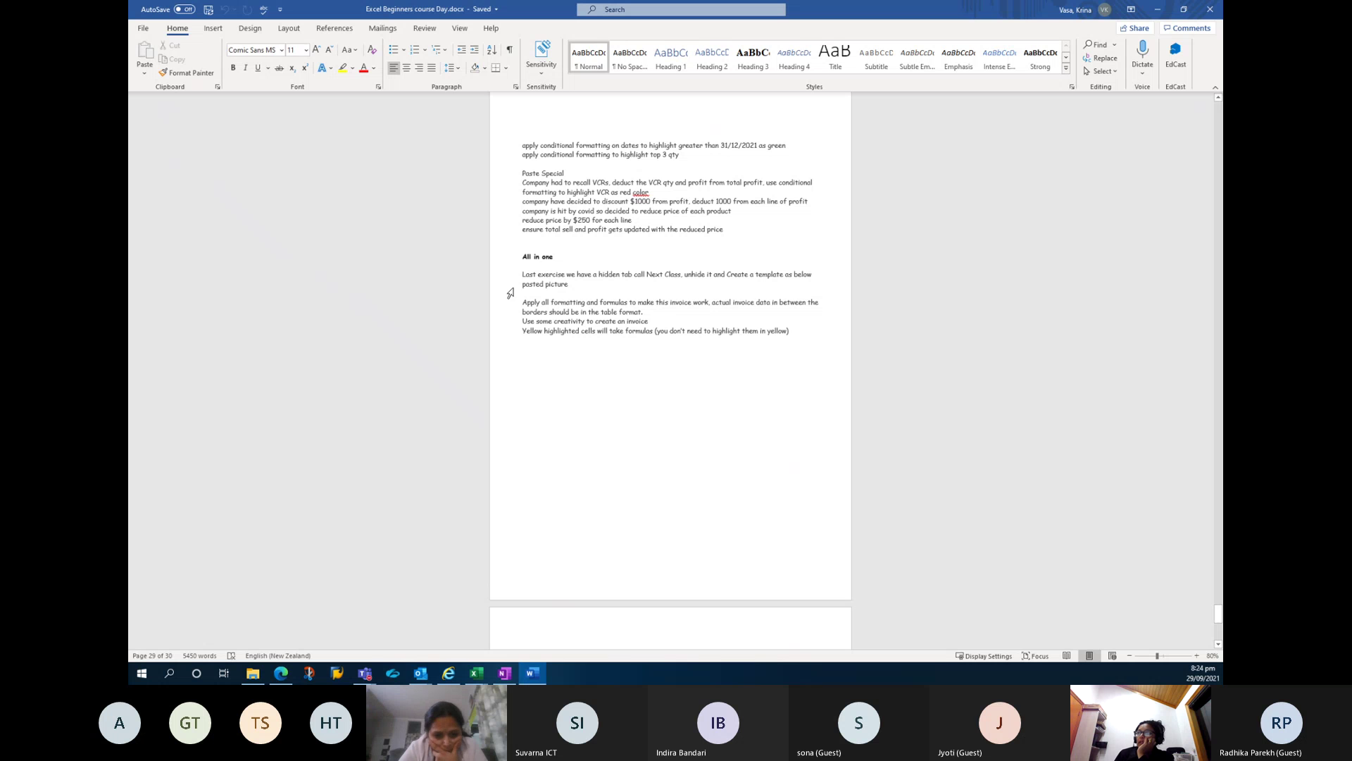
Highlight the All in one instructions about formatting, formula cells and creativity, and examine the invoice template picture.
{"action": "left_click_drag", "start_coordinate": [520, 301], "coordinate": [712, 314]}
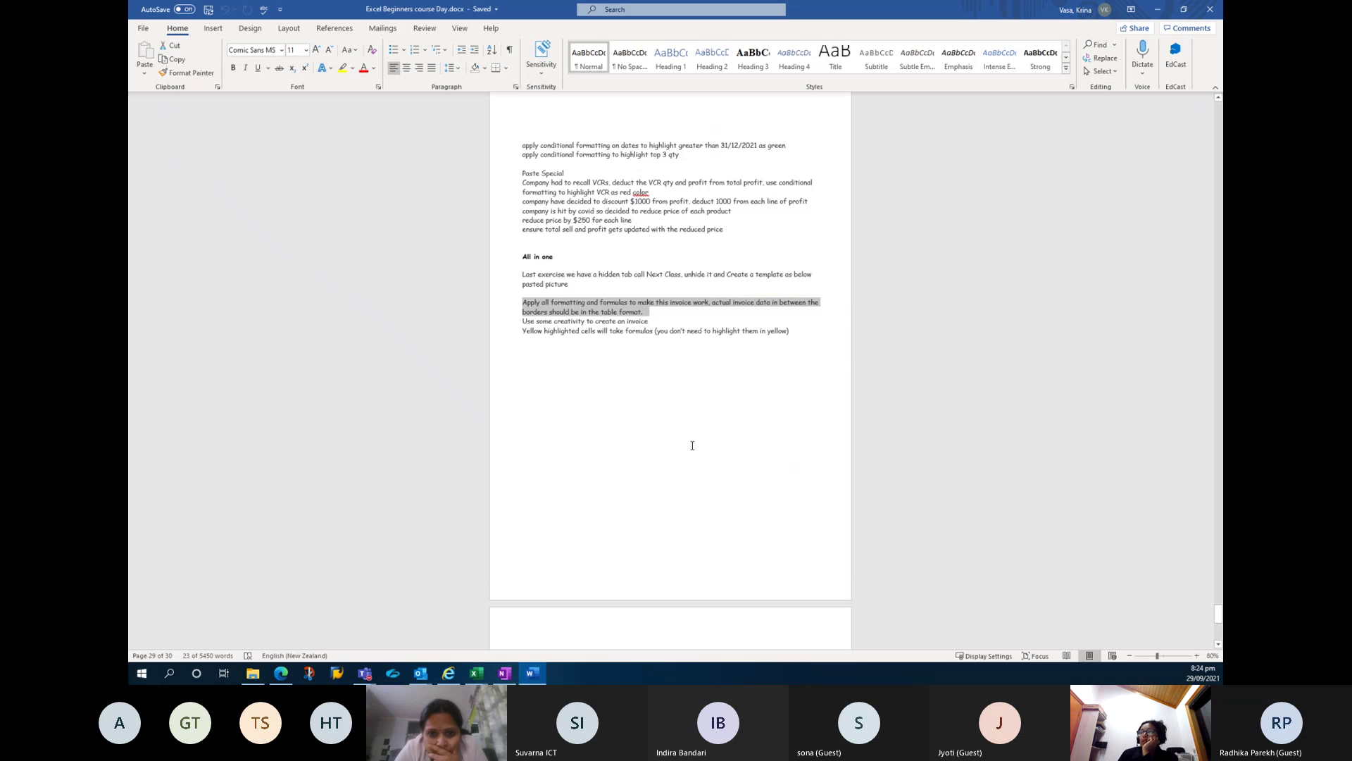
{"action": "left_click", "coordinate": [500, 330]}
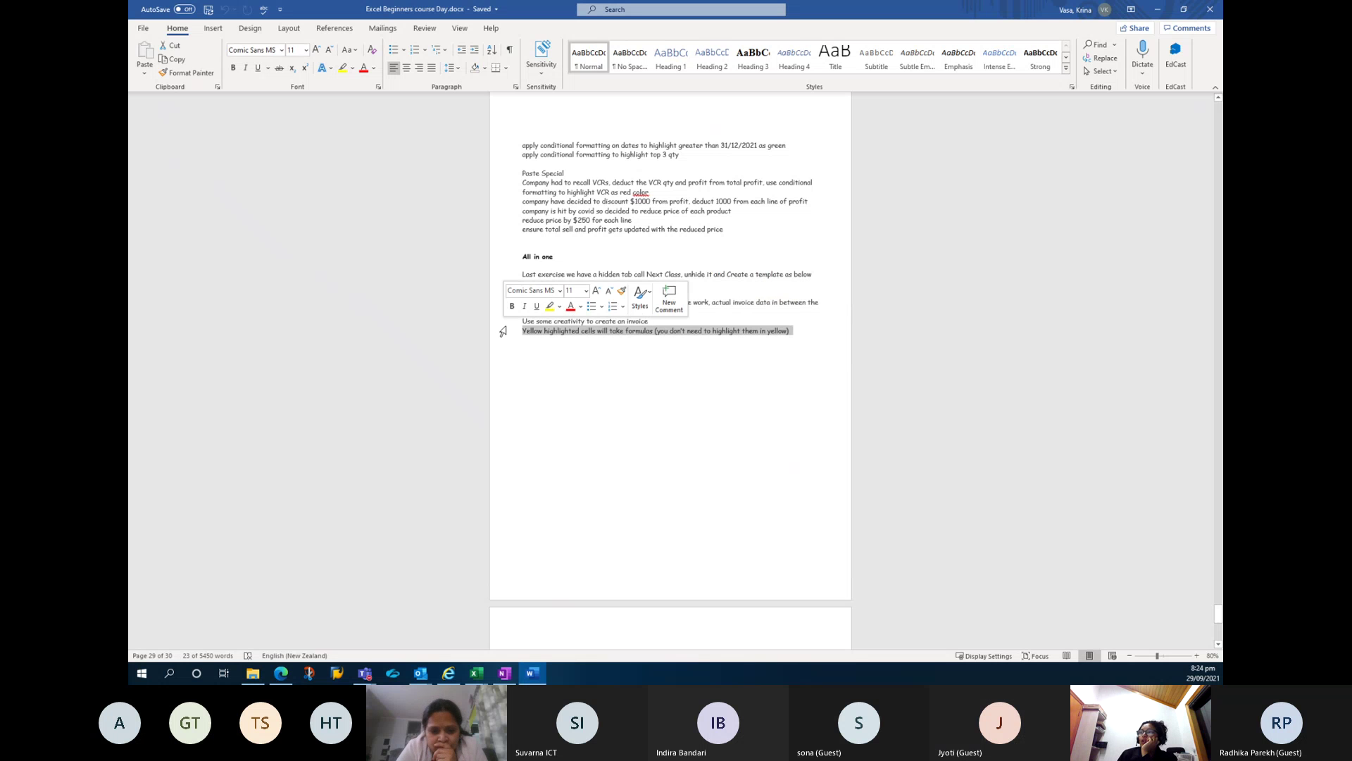
{"action": "left_click", "coordinate": [499, 321]}
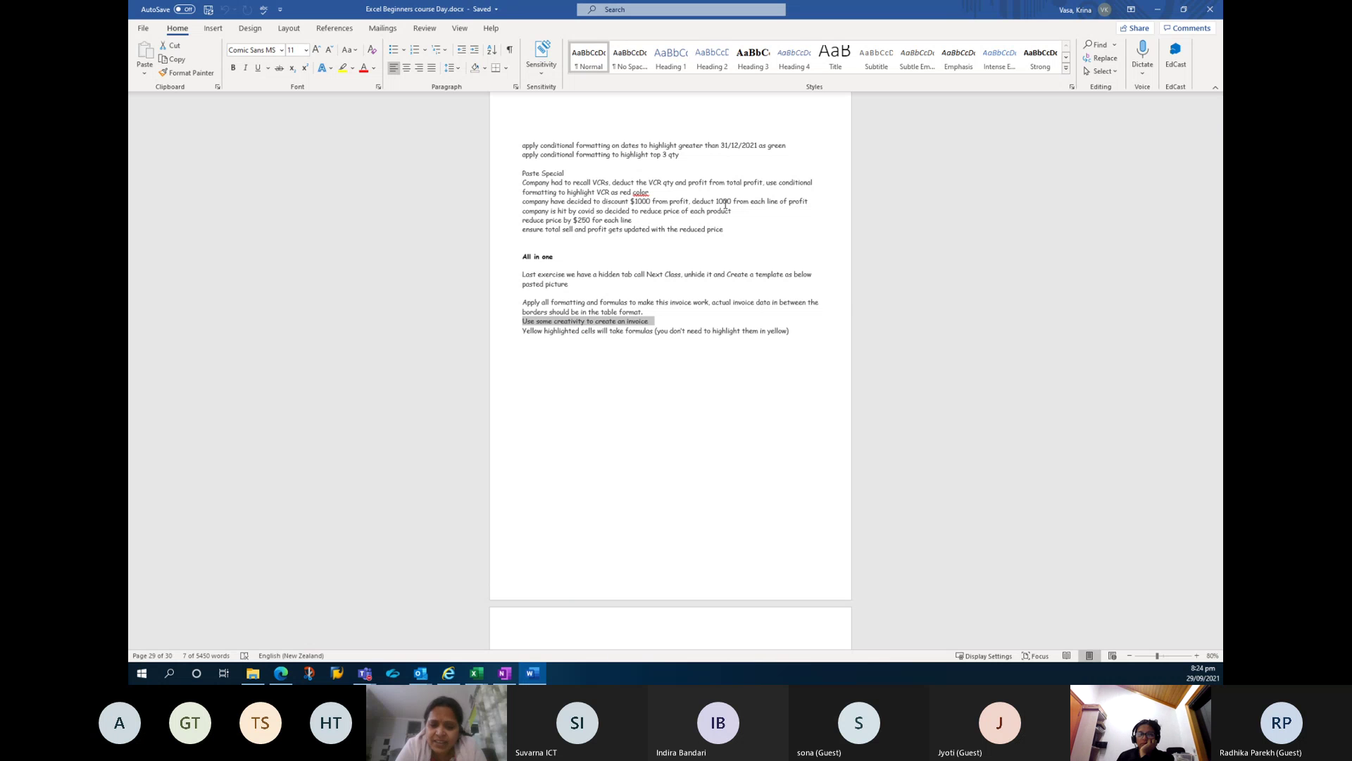
{"action": "scroll", "coordinate": [726, 205], "scroll_direction": "down", "scroll_amount": 4}
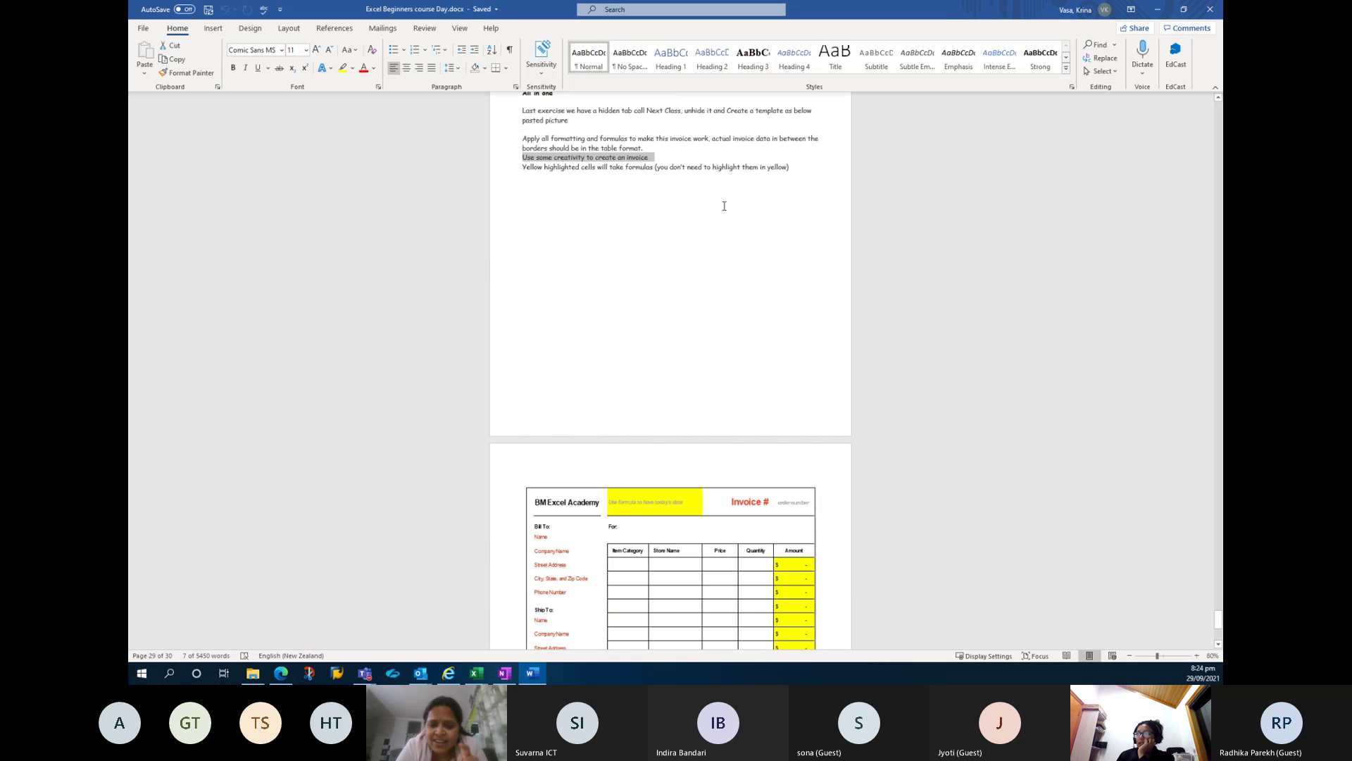
{"action": "scroll", "coordinate": [724, 206], "scroll_direction": "down", "scroll_amount": 6}
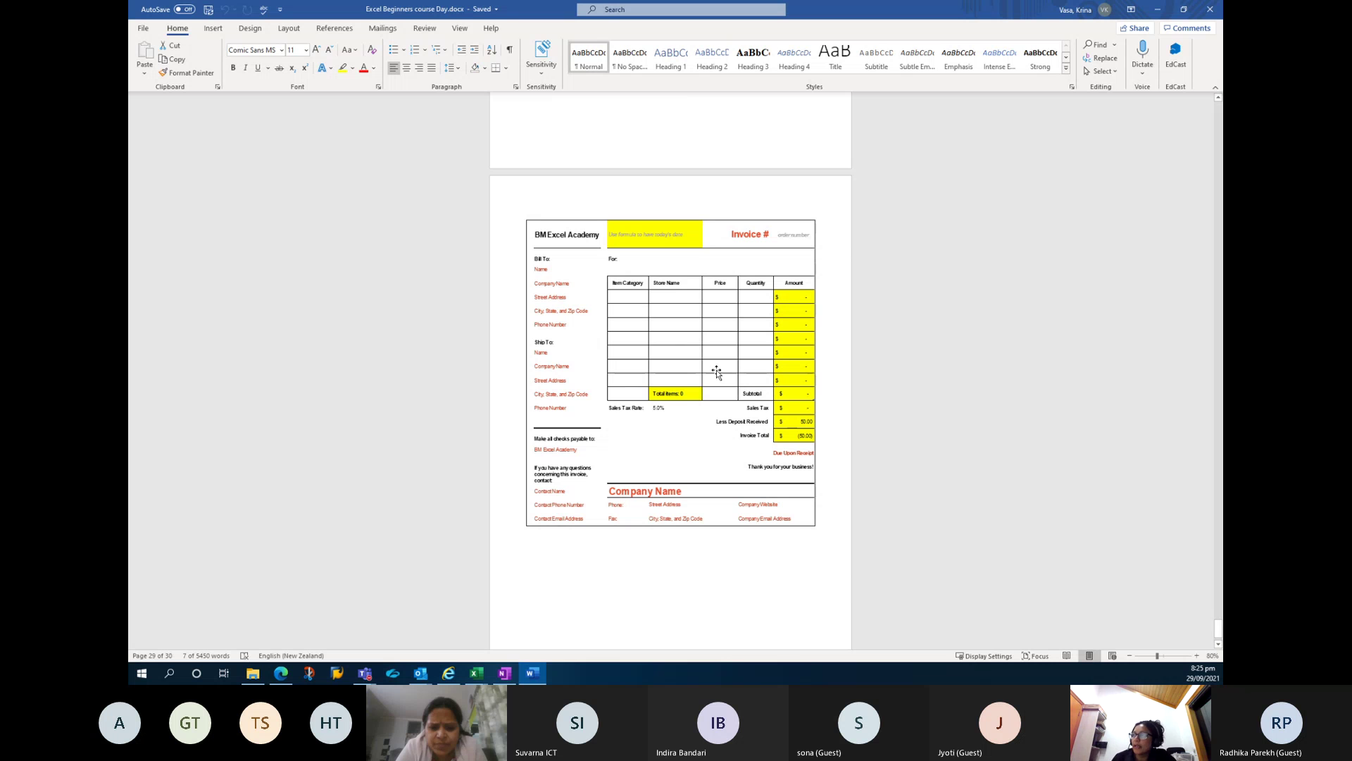
{"action": "mouse_move", "coordinate": [485, 673]}
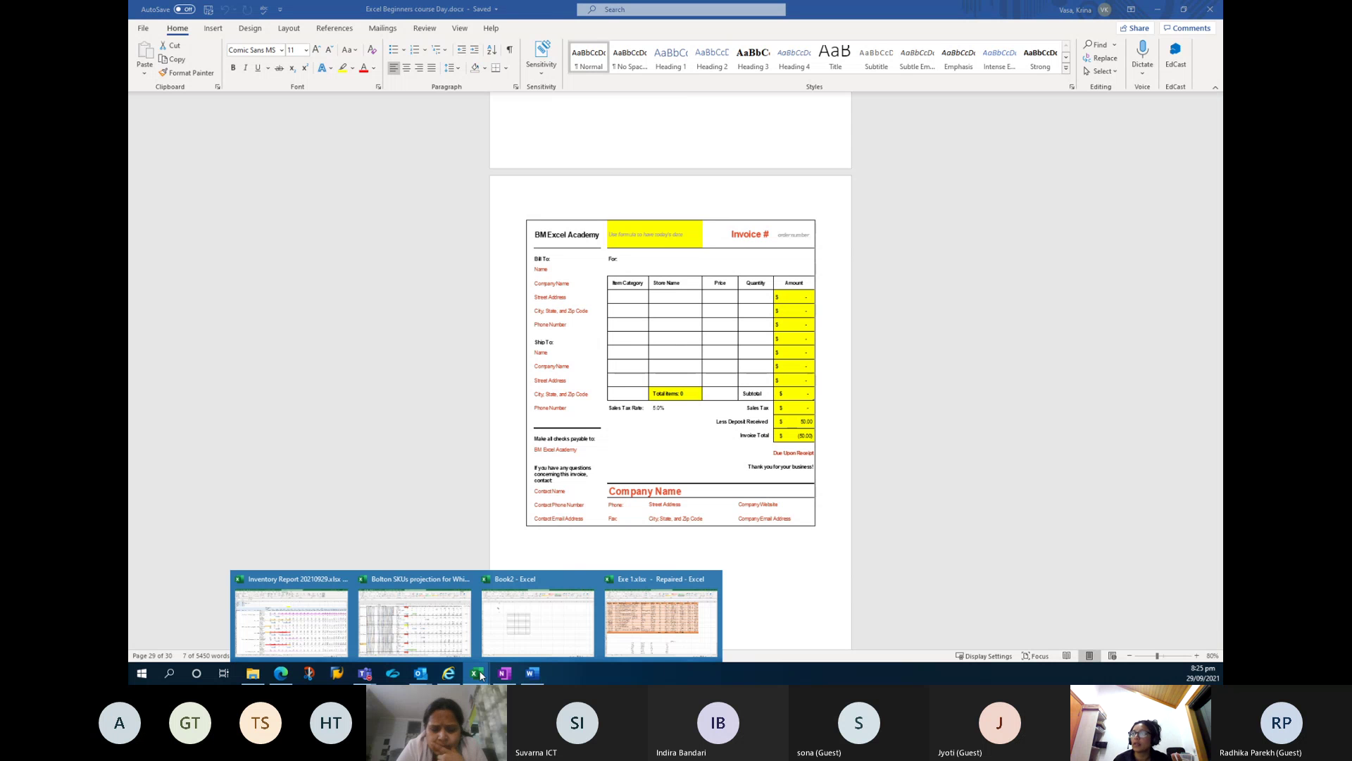
{"action": "left_click", "coordinate": [142, 29]}
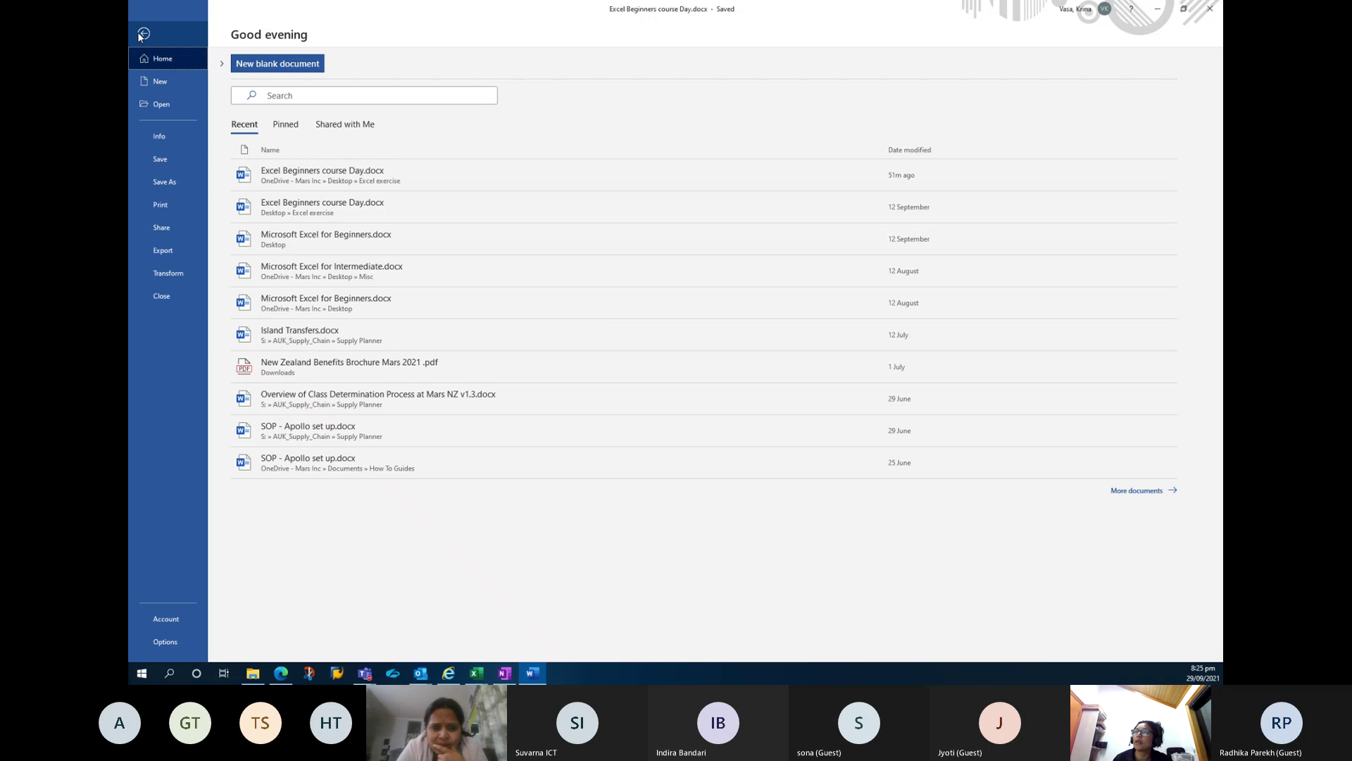
{"action": "left_click", "coordinate": [140, 35]}
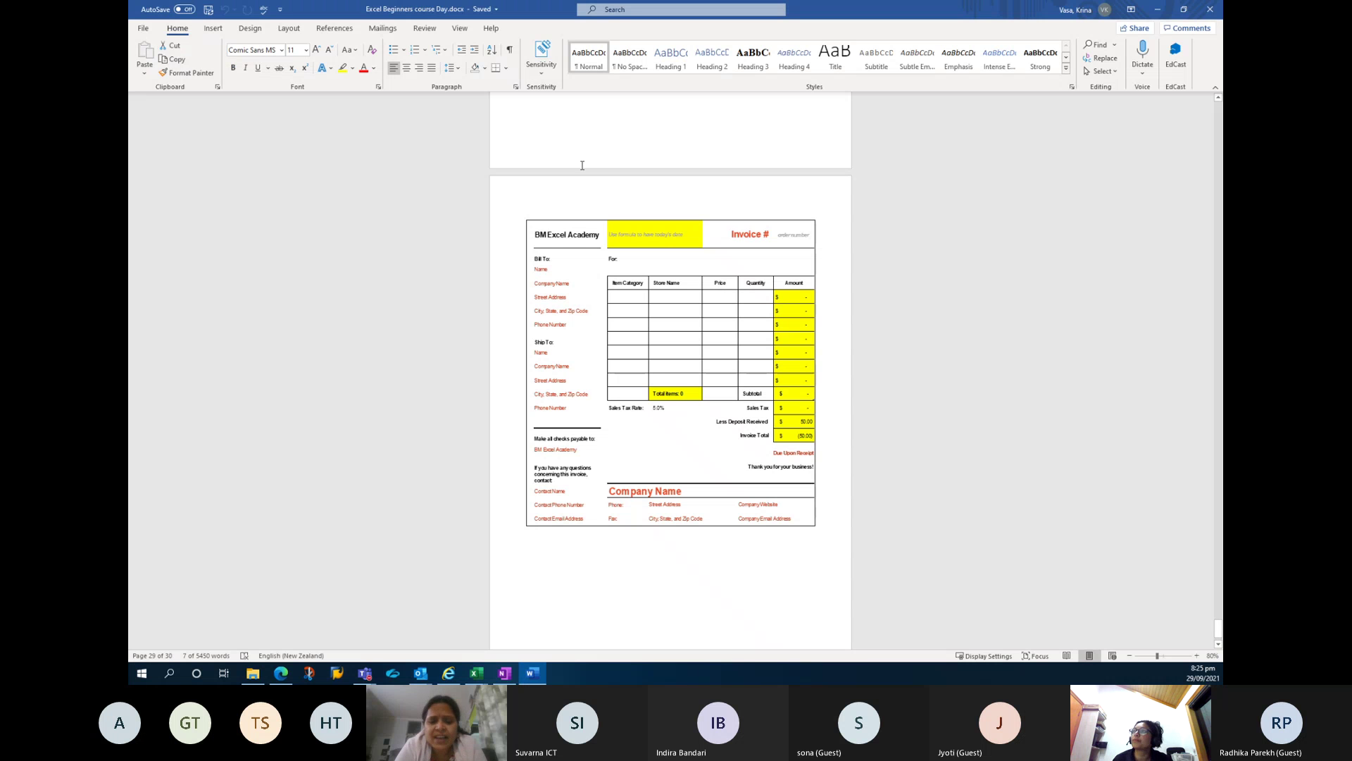
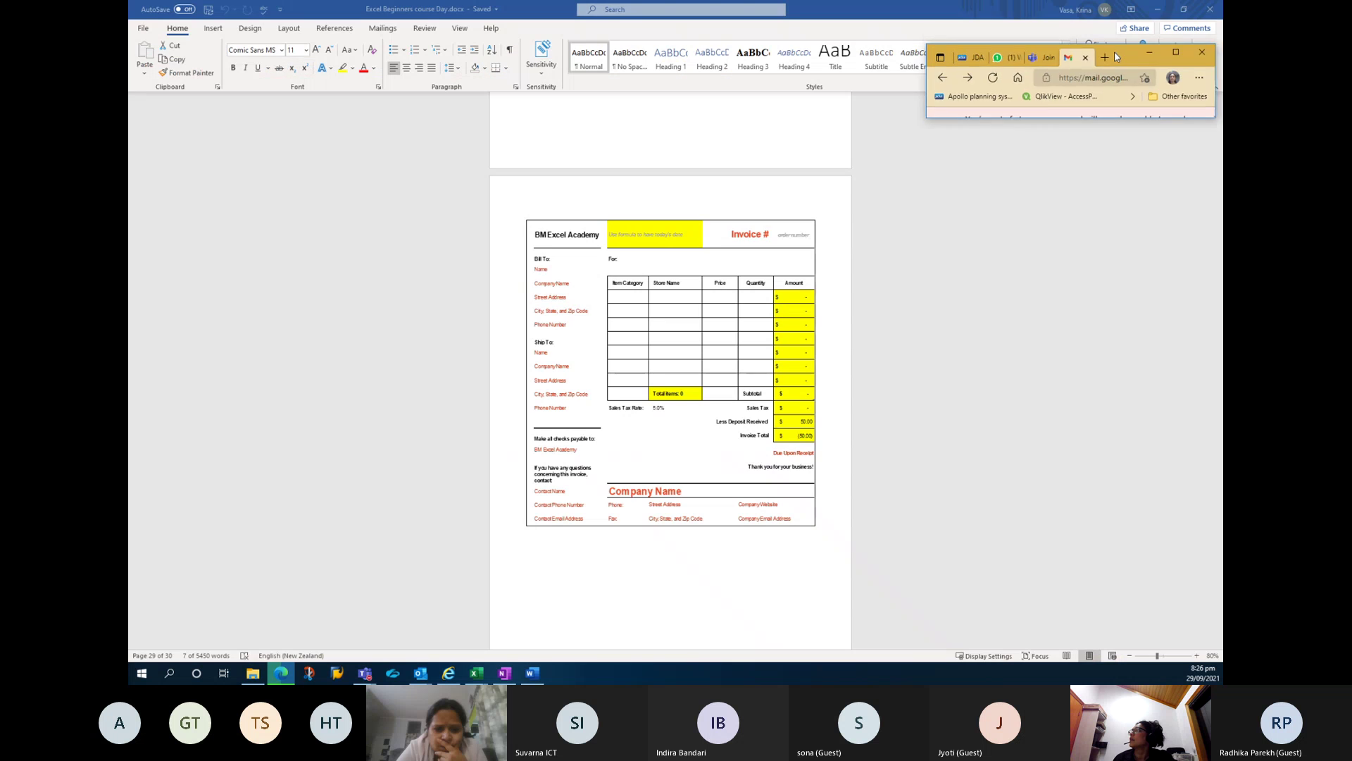
Switch to Gmail in the browser, open the downloaded Exe 3 homework workbook and close Find and Replace.
{"action": "double_click", "coordinate": [1064, 76]}
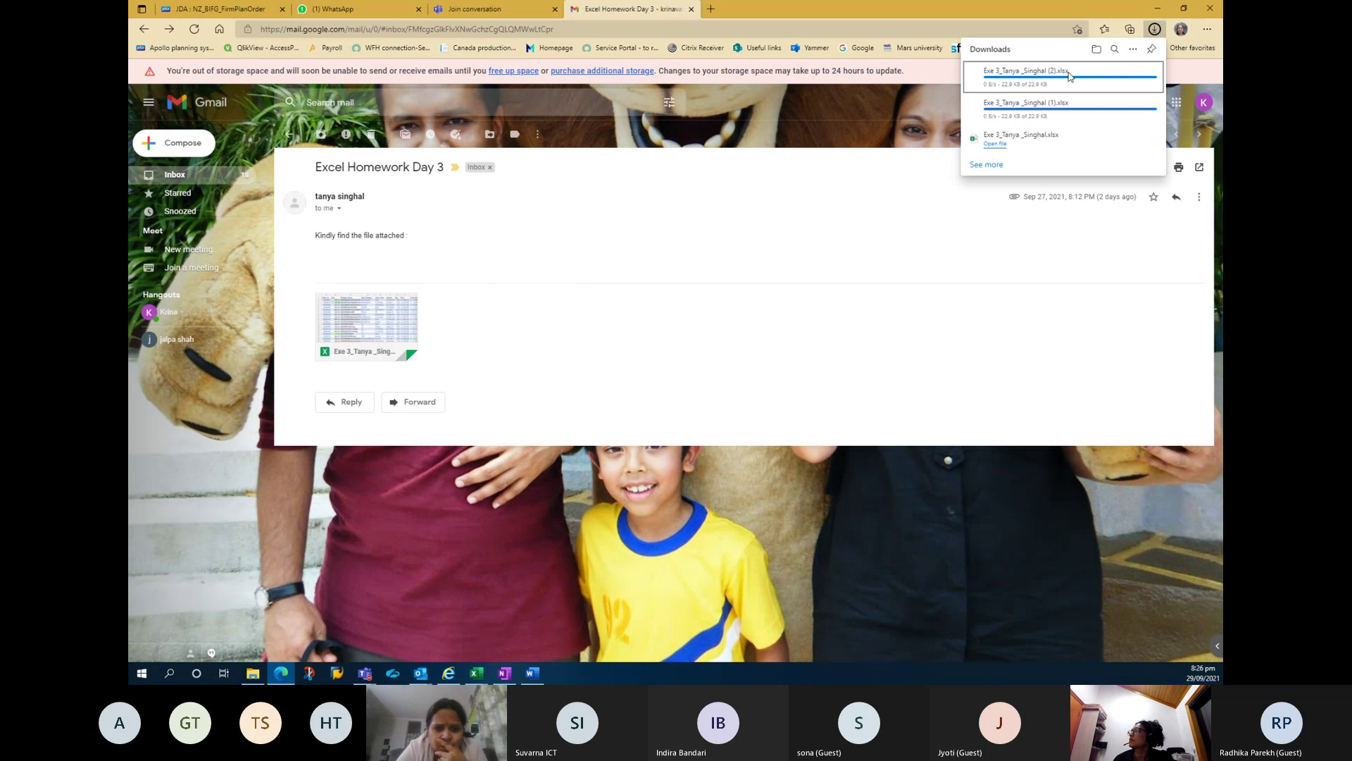
{"action": "left_click", "coordinate": [994, 149]}
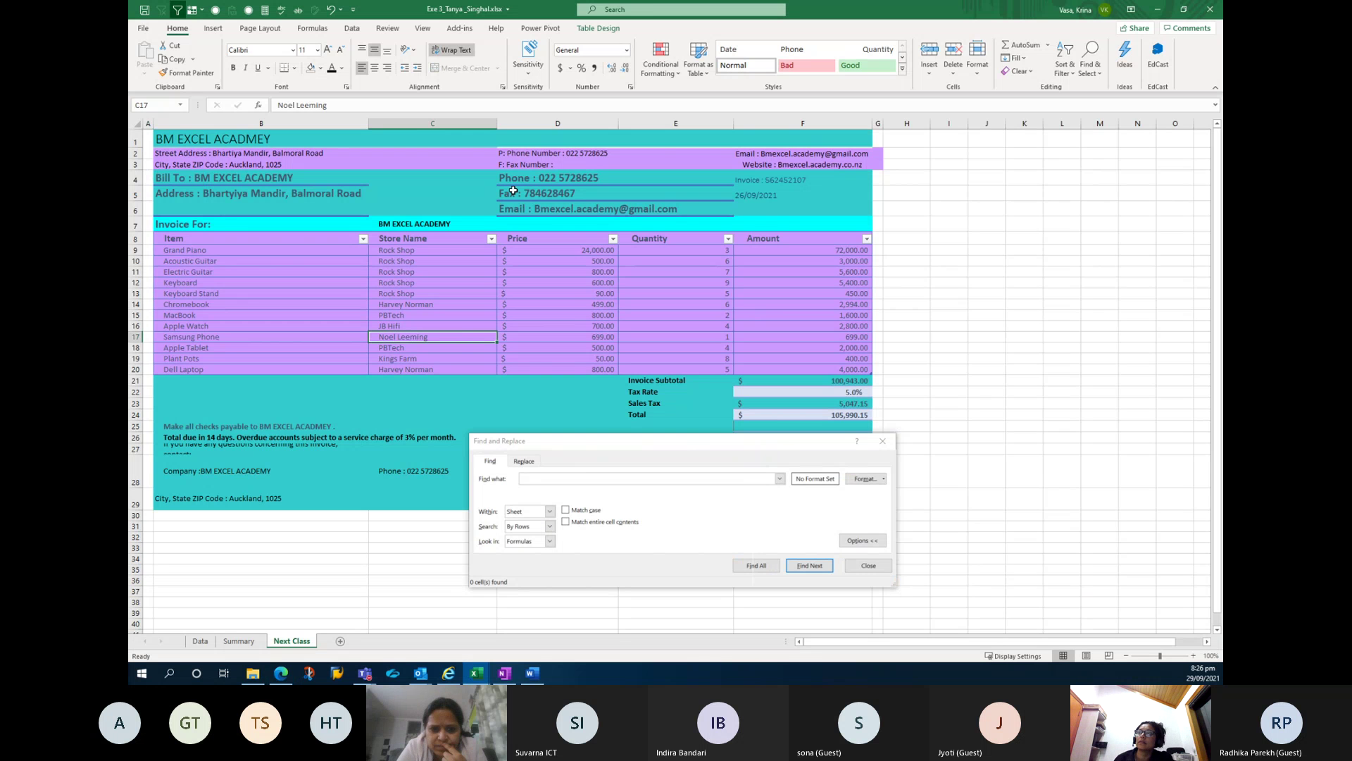
{"action": "left_click", "coordinate": [884, 441]}
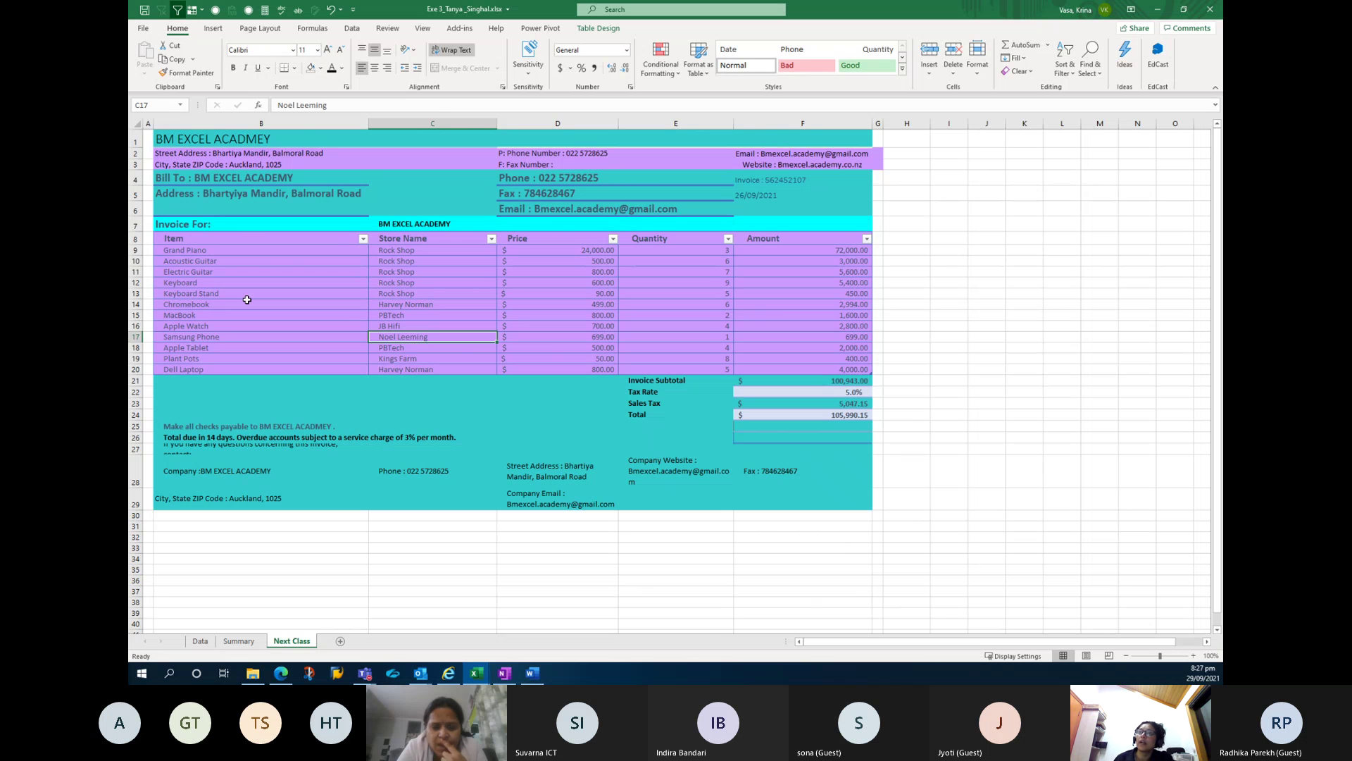
Check the invoice's Amount formula in F9, set the quantity in E10 to 565 and check the Sales Tax formula in F23.
{"action": "left_click", "coordinate": [758, 254]}
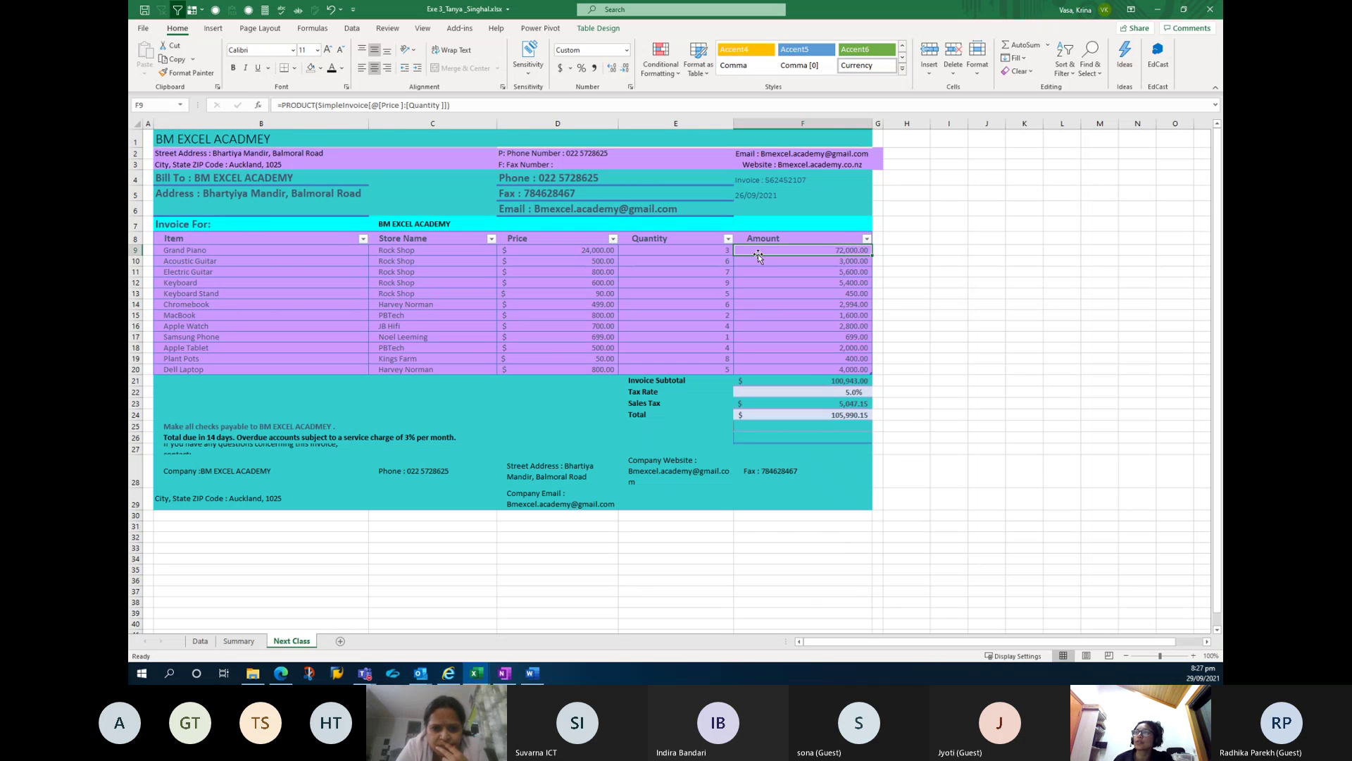
{"action": "left_click", "coordinate": [683, 264]}
{"action": "type", "text": "565"}
{"action": "key", "text": "Return"}
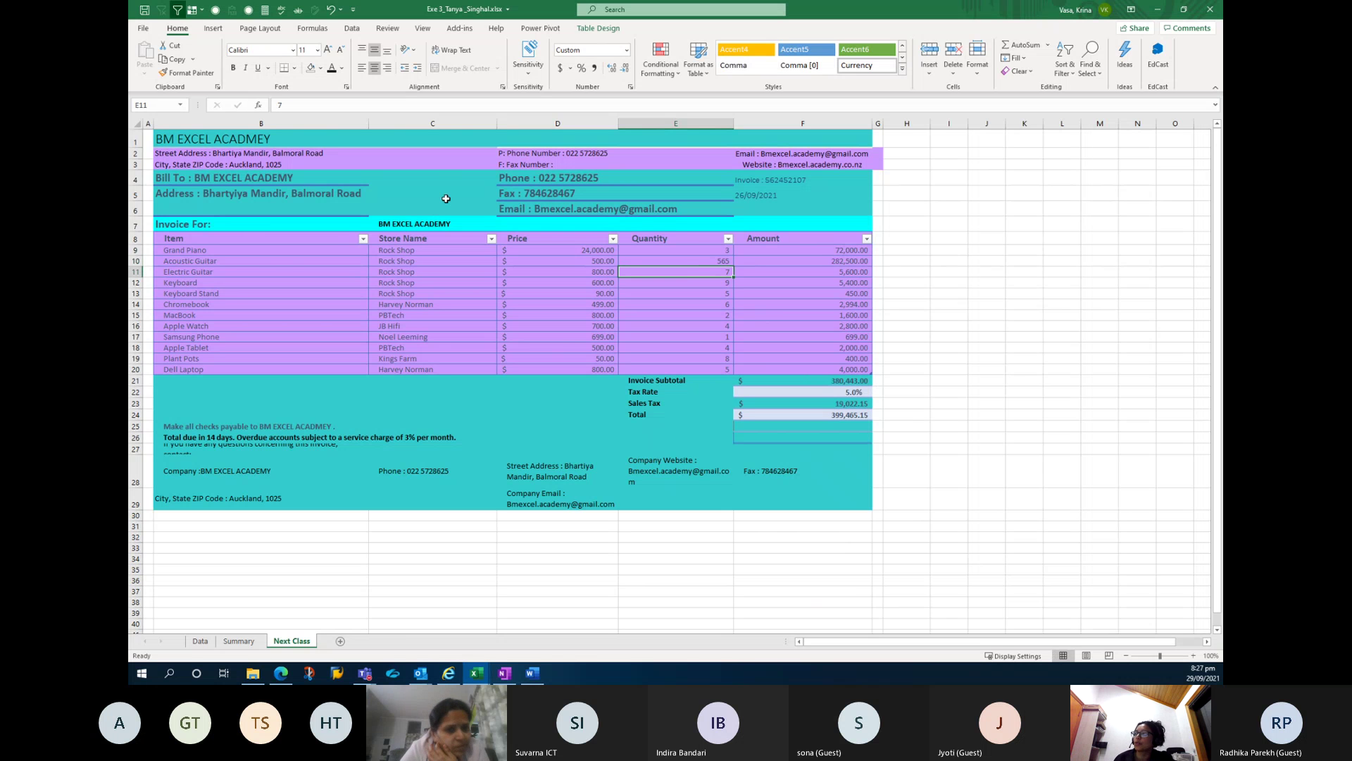
{"action": "left_click", "coordinate": [812, 406]}
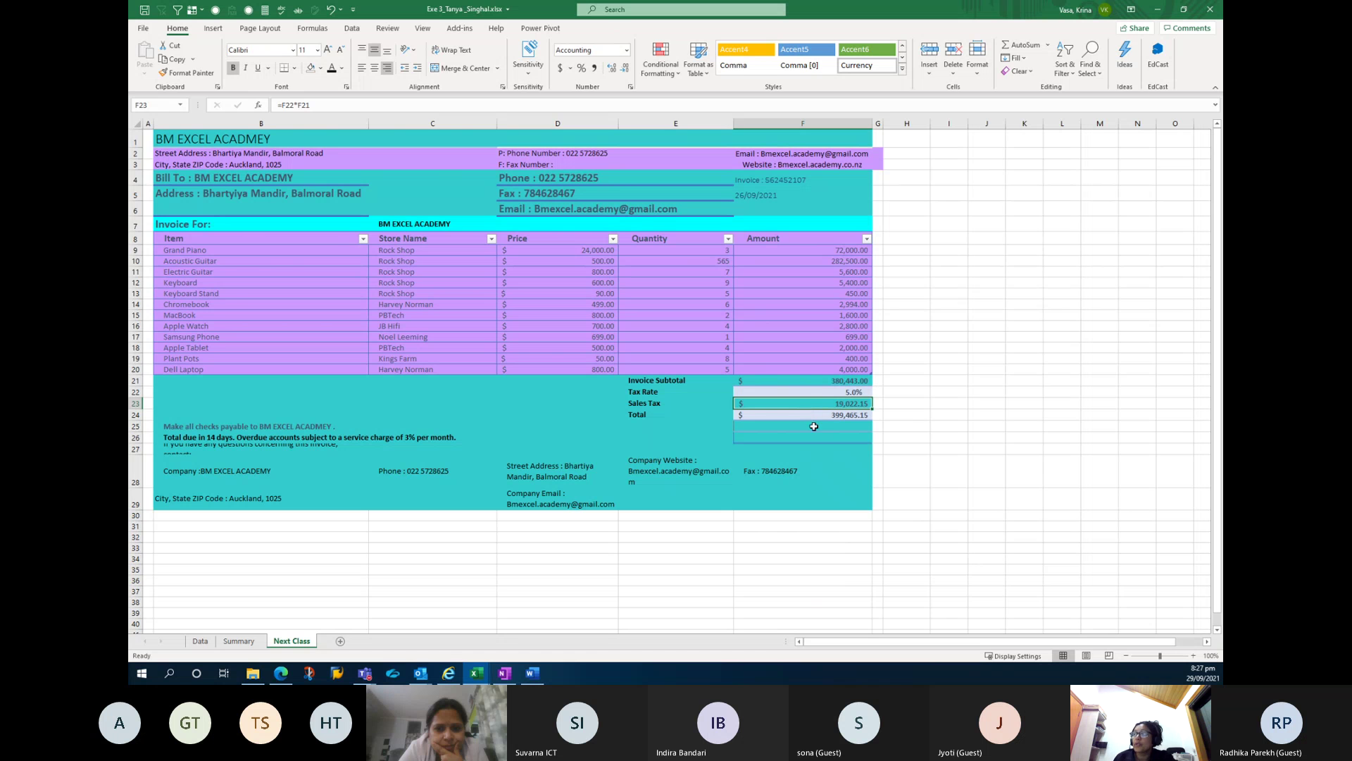
Check the invoice's Total formula in F24 and the payment terms in B26, and enlarge row 27 to fit the contact text.
{"action": "left_click", "coordinate": [807, 416]}
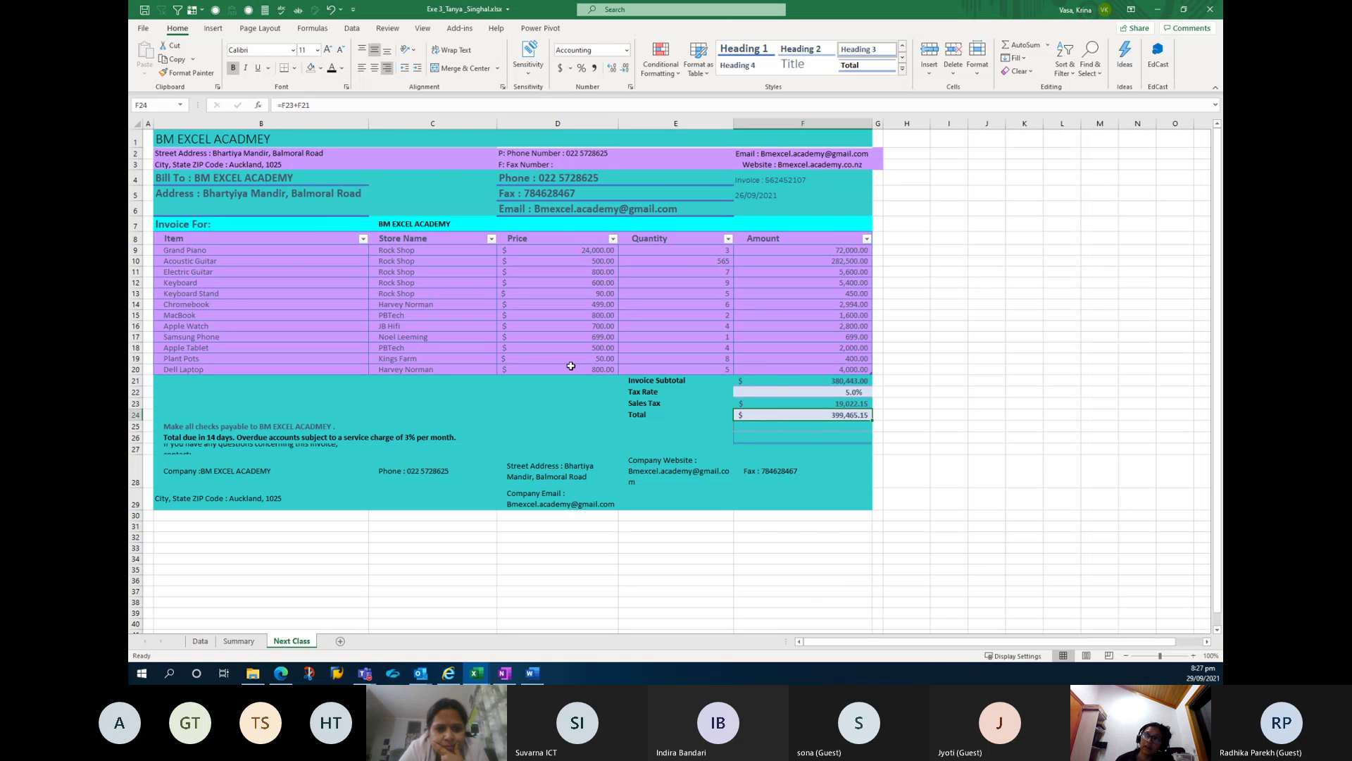
{"action": "left_click_drag", "start_coordinate": [241, 238], "coordinate": [604, 376]}
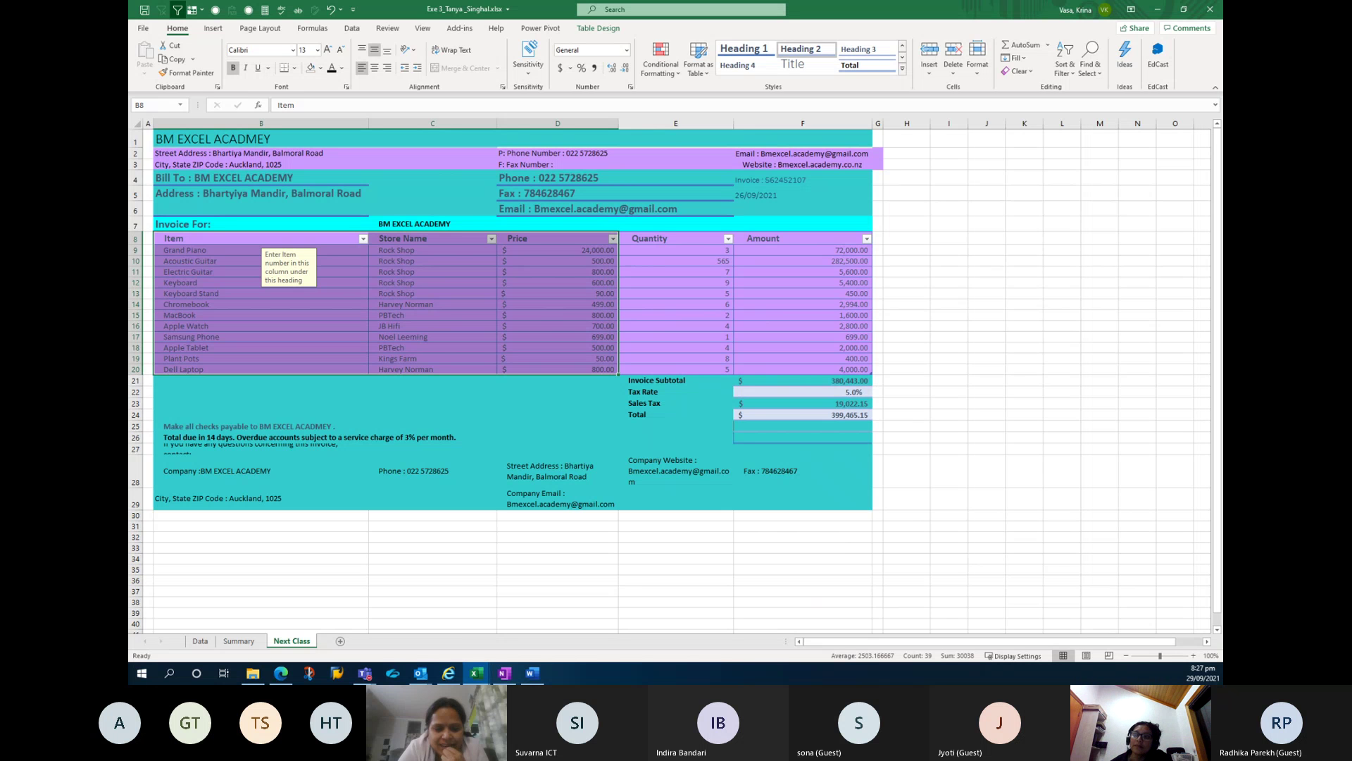
{"action": "left_click", "coordinate": [363, 440]}
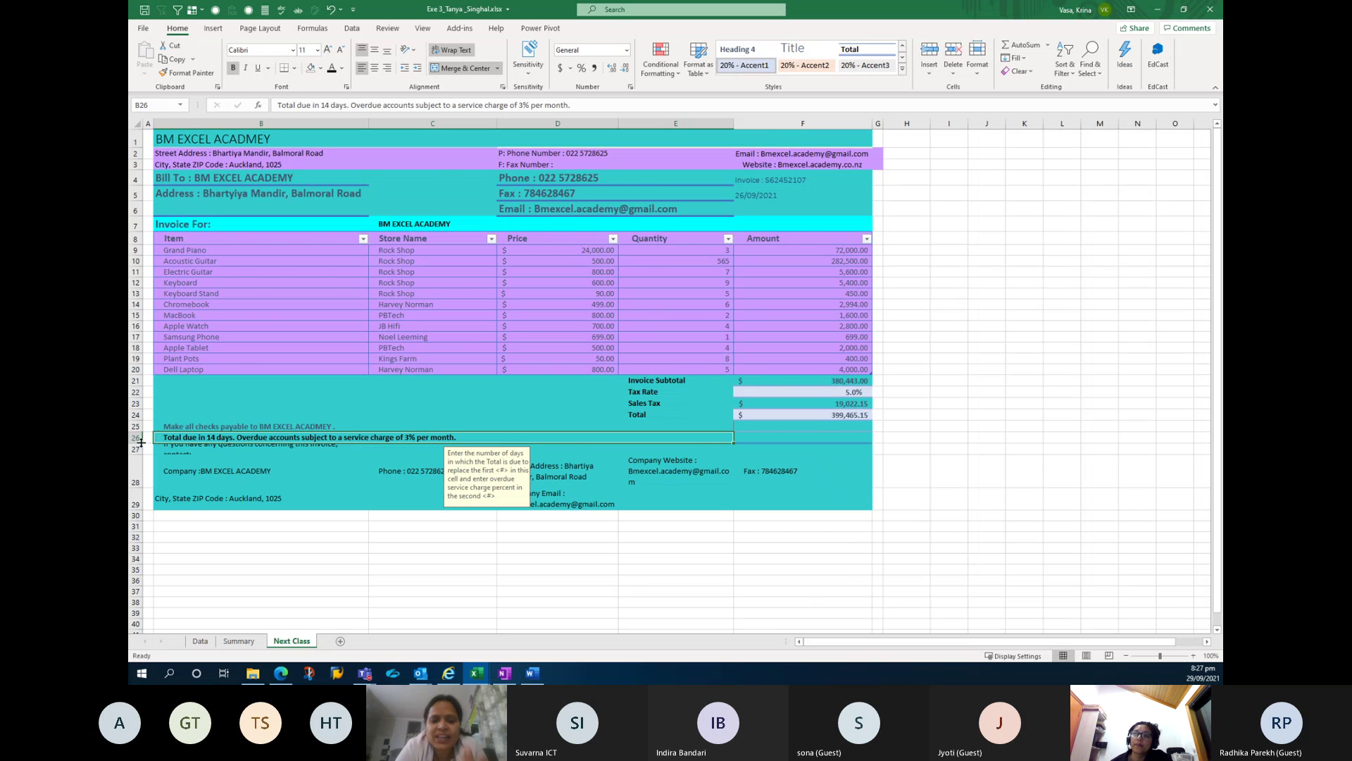
{"action": "left_click_drag", "start_coordinate": [142, 443], "coordinate": [137, 476]}
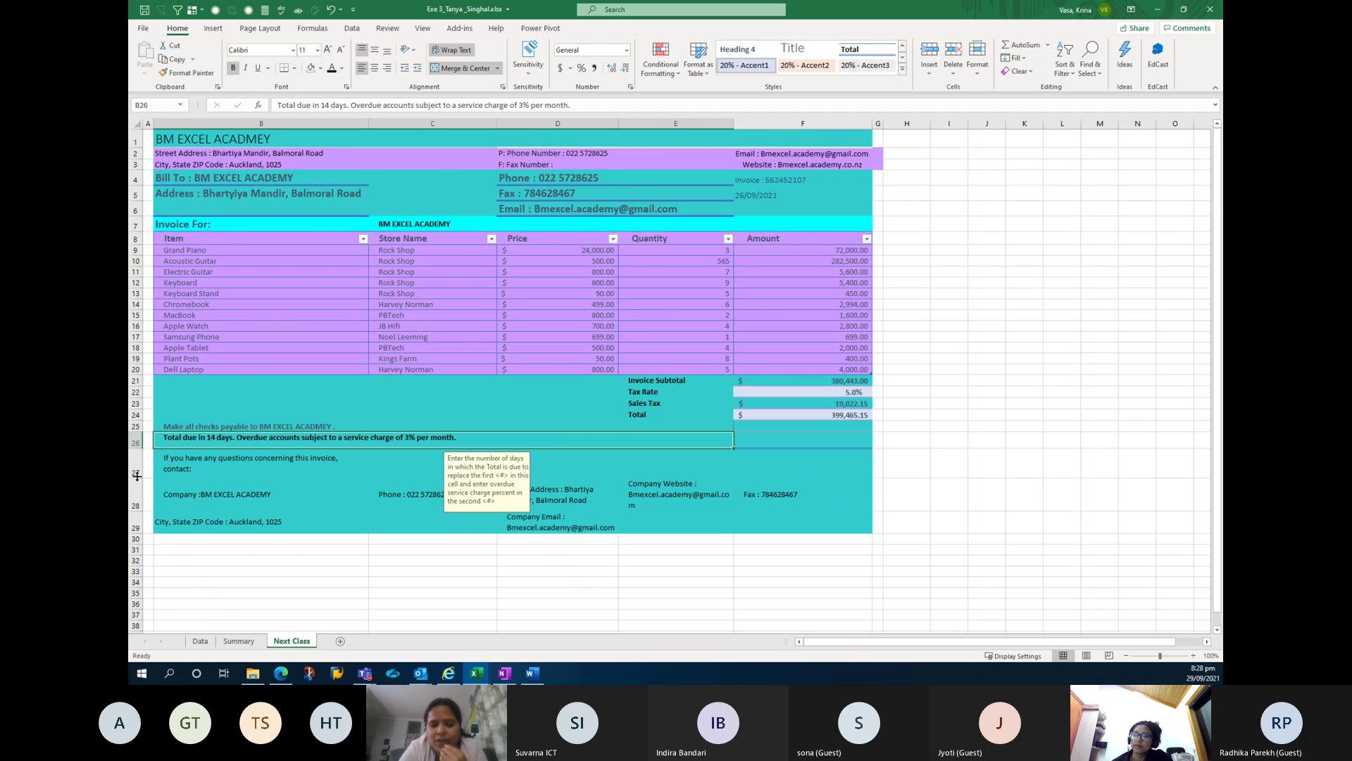
Return to the Exe 1.xlsx sales sheet and enter 1000 in M2, directly beside the table.
{"action": "left_click", "coordinate": [1156, 9]}
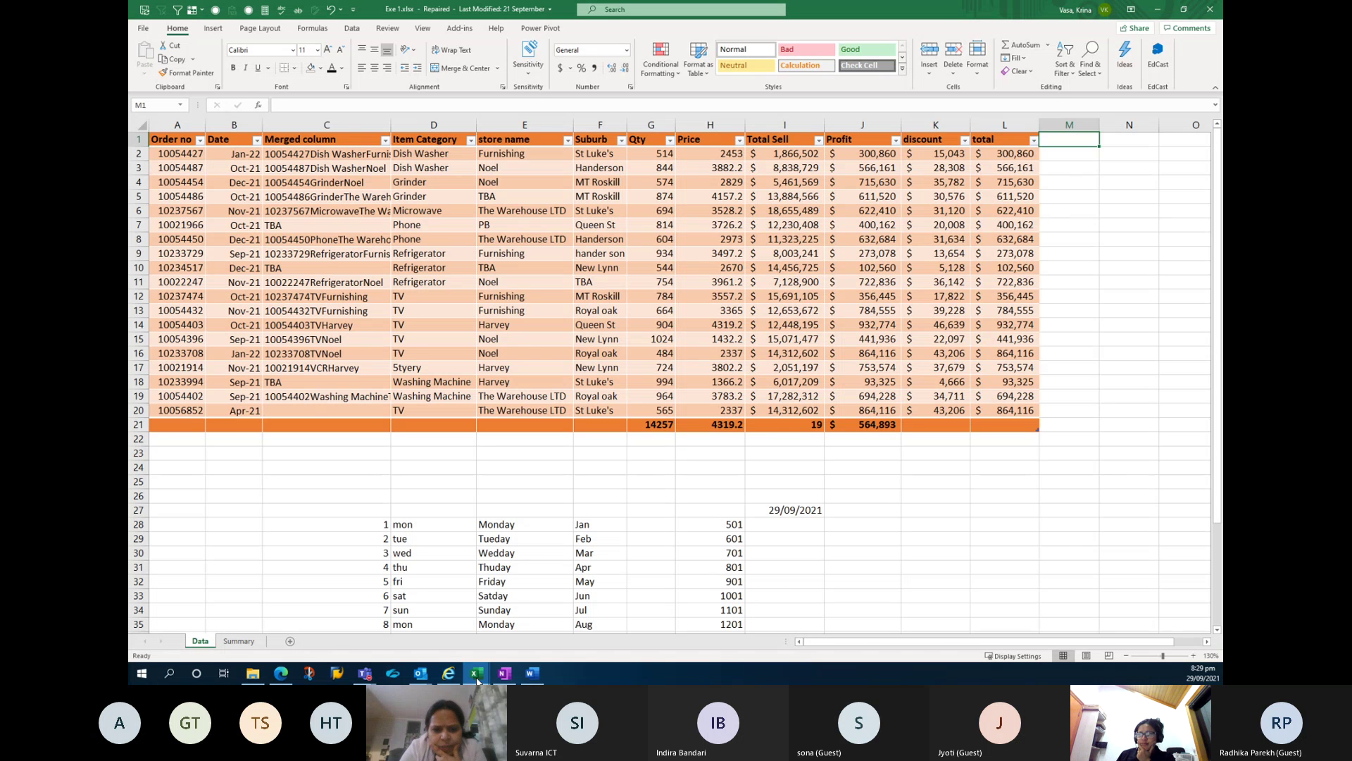
{"action": "mouse_move", "coordinate": [476, 675]}
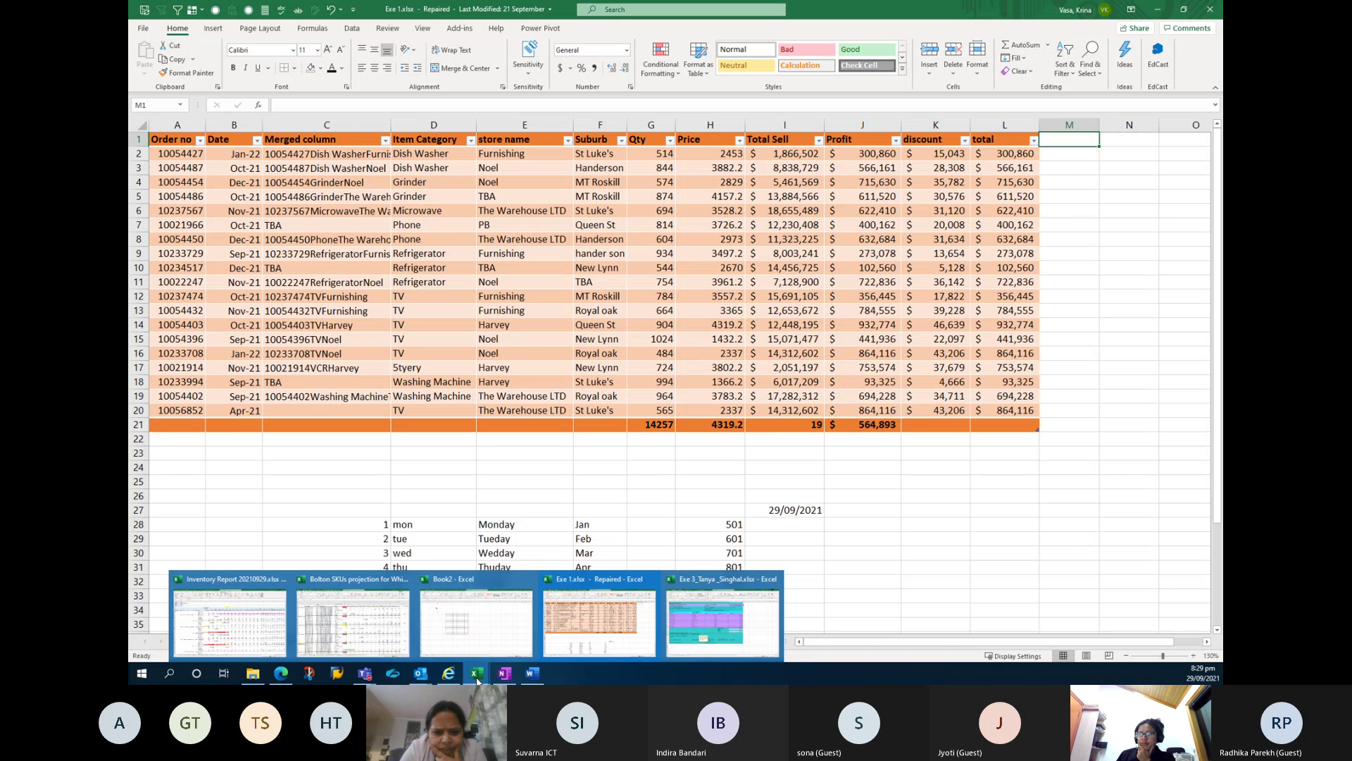
{"action": "left_click", "coordinate": [1083, 158]}
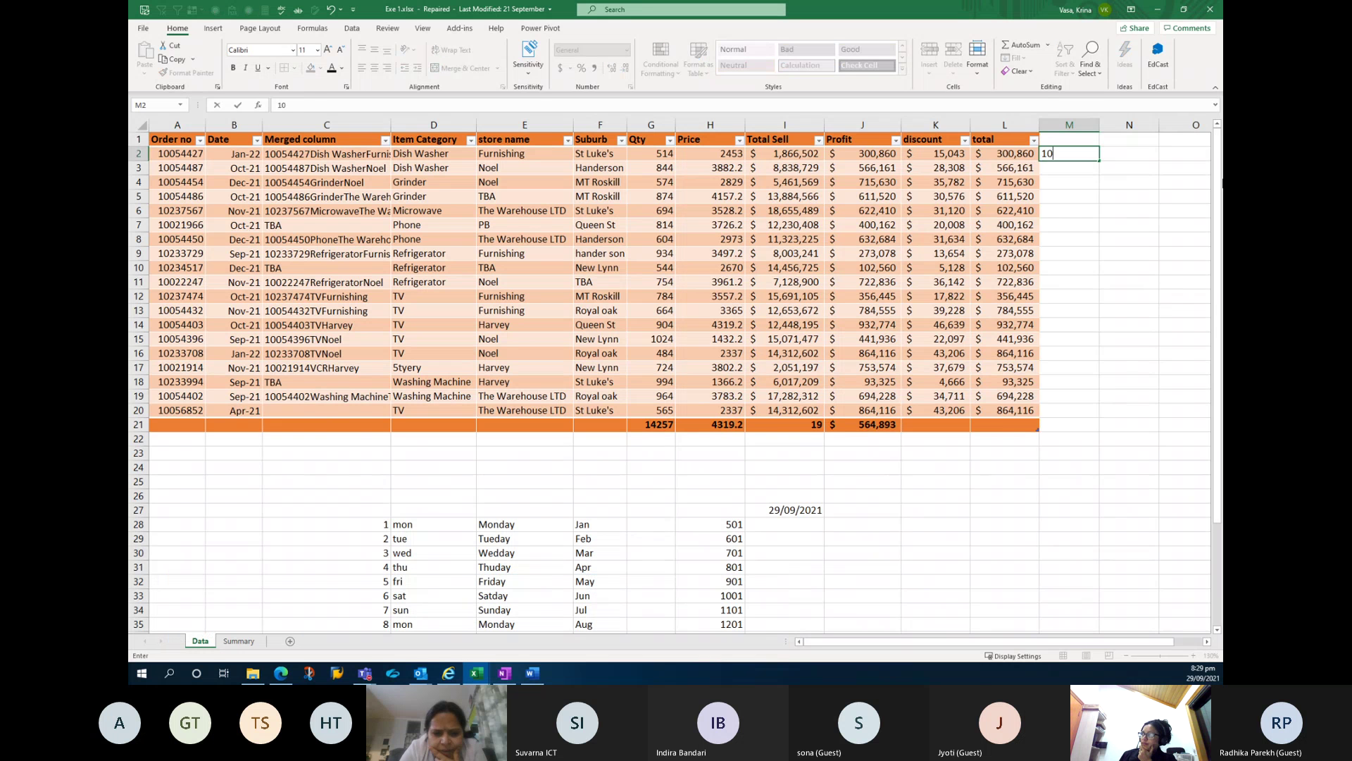
{"action": "type", "text": "1000"}
{"action": "key", "text": "Return"}
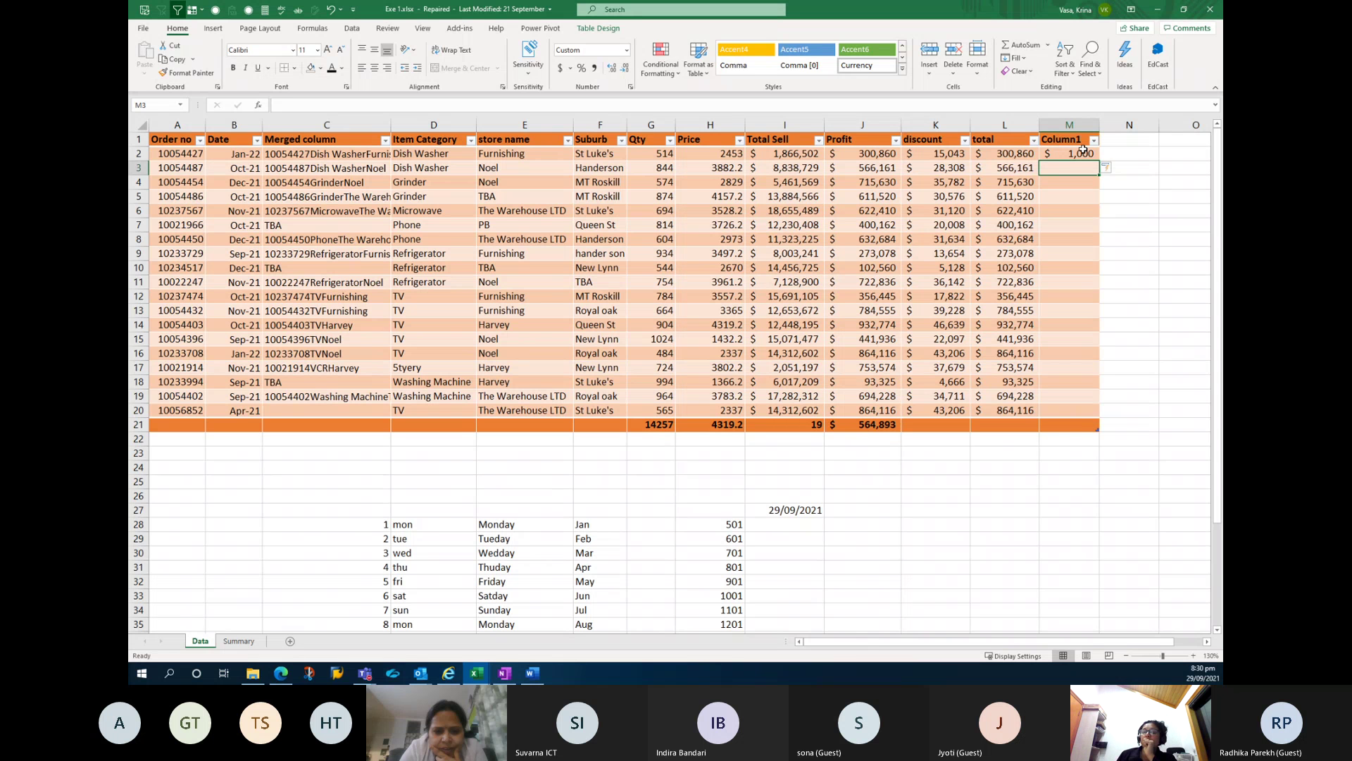
{"action": "left_click", "coordinate": [1083, 149]}
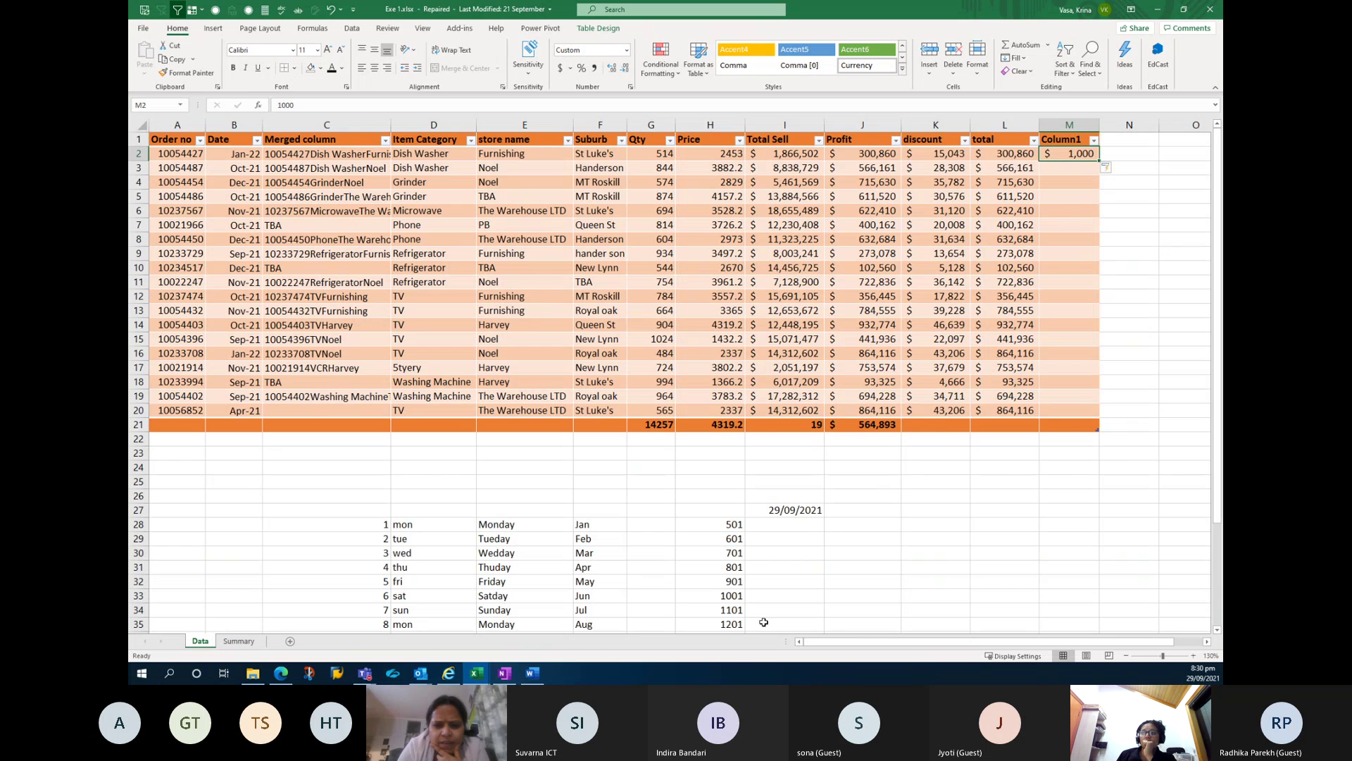
Switch to the Word document and highlight the Paste Special instruction to deduct 1000 from each line of profit, enlarged for reading.
{"action": "left_click", "coordinate": [538, 675]}
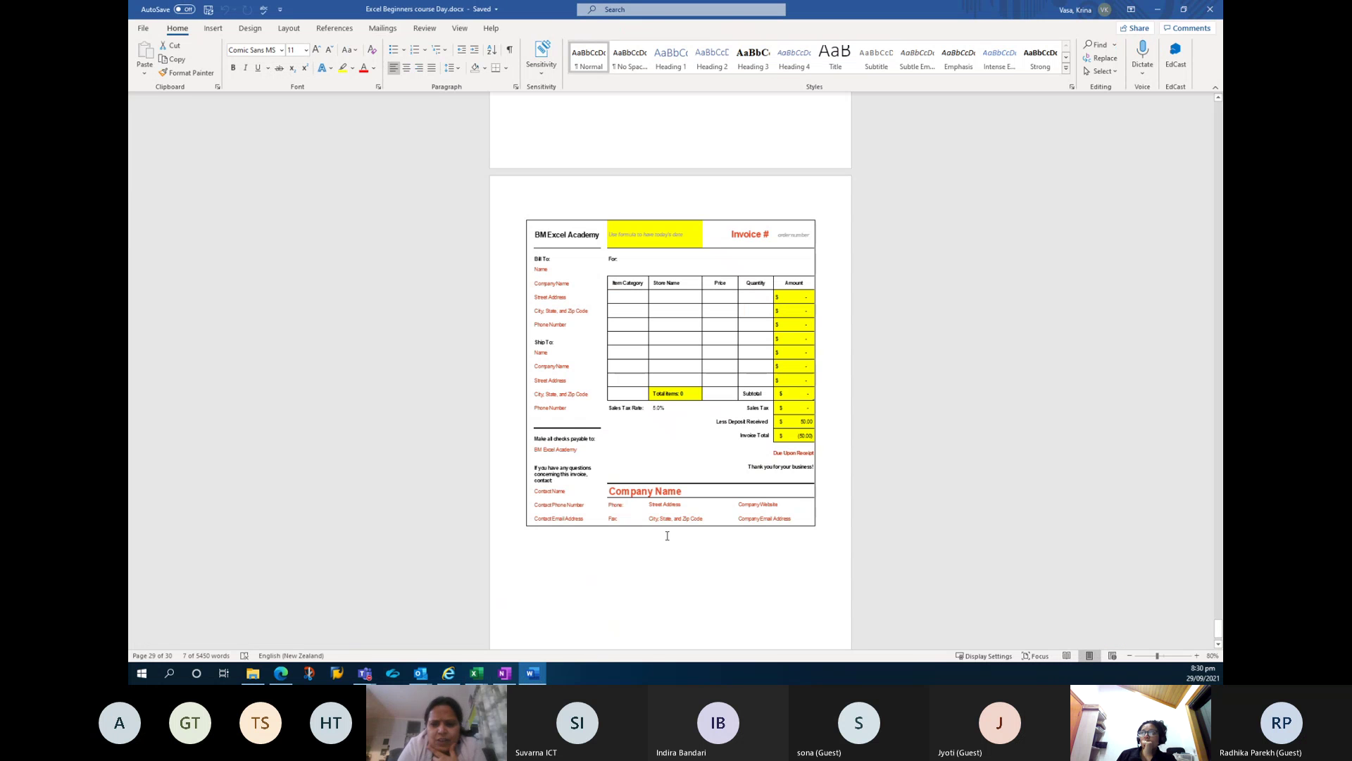
{"action": "scroll", "coordinate": [670, 521], "scroll_direction": "up", "scroll_amount": 10}
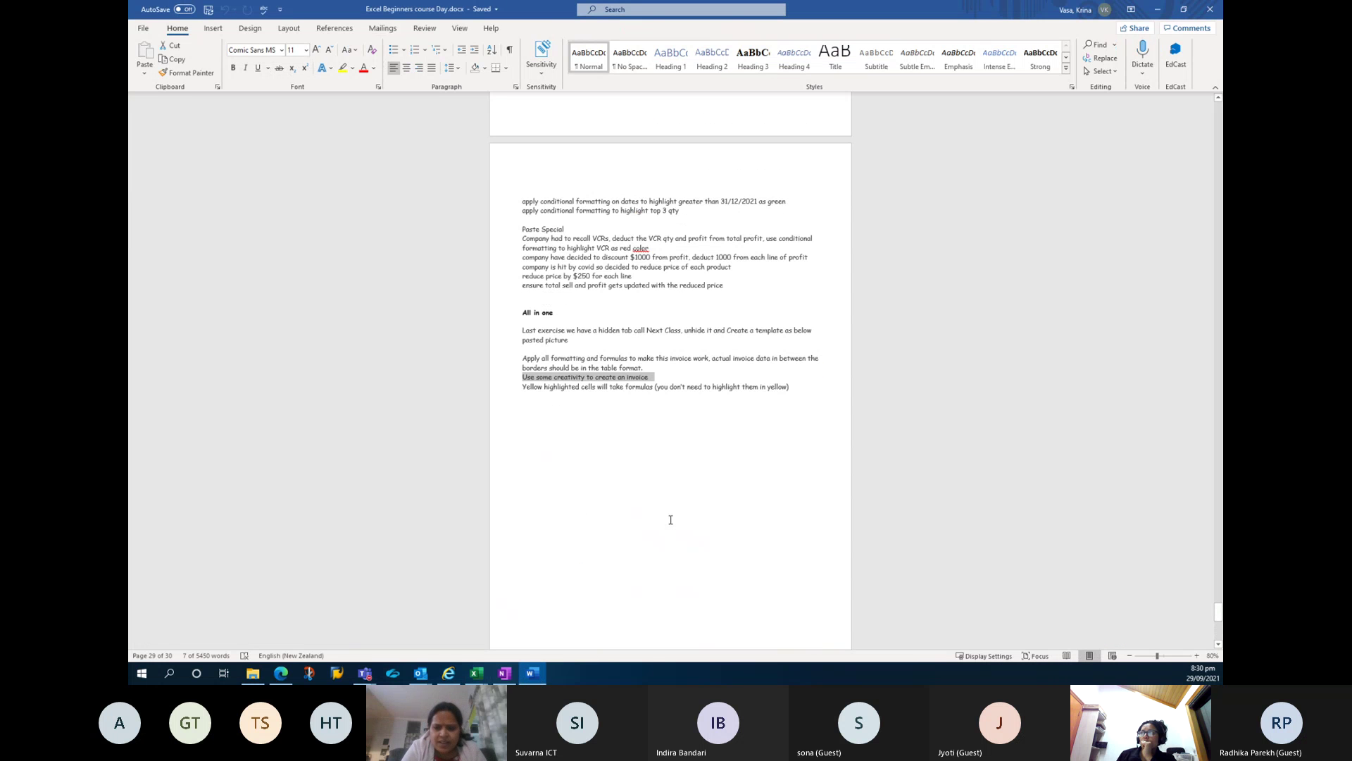
{"action": "left_click", "coordinate": [501, 258]}
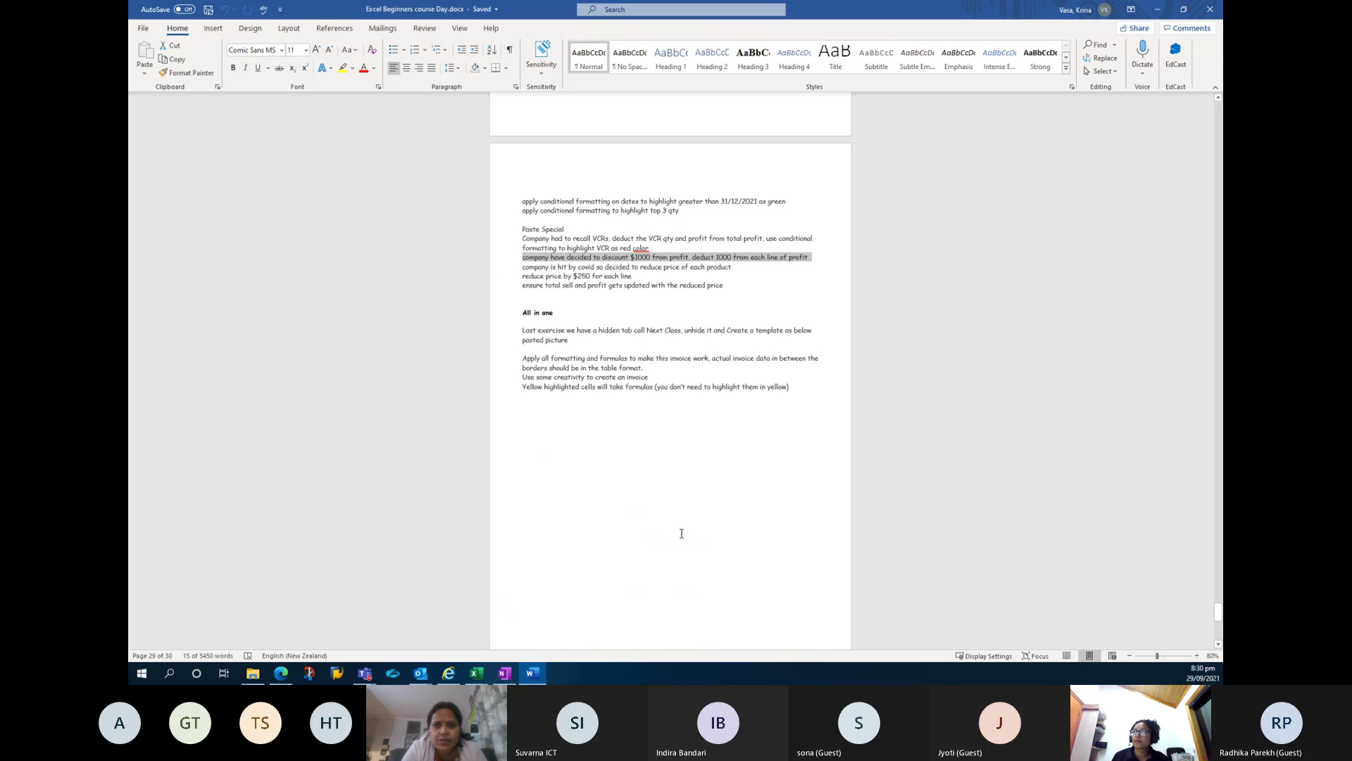
{"action": "scroll", "coordinate": [681, 533], "scroll_direction": "up", "scroll_amount": 9, "text": "ctrl"}
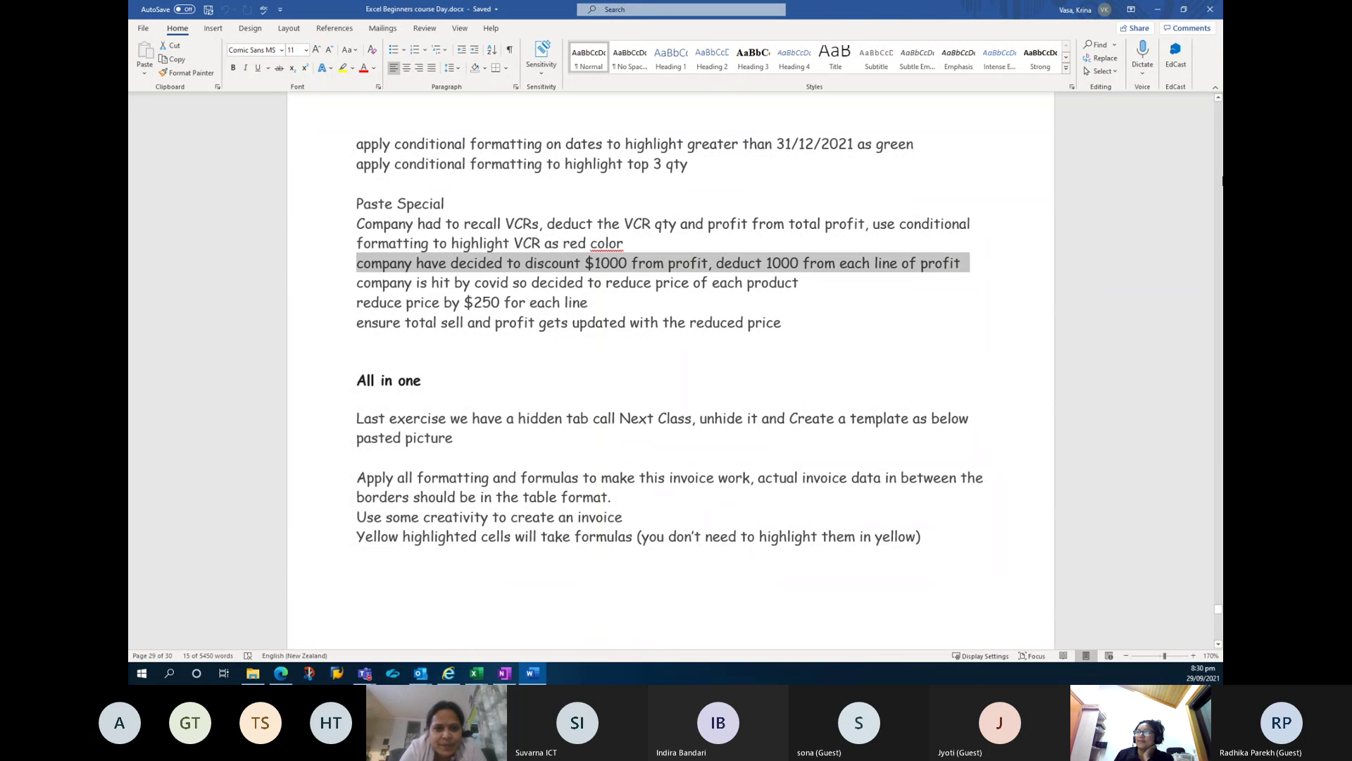
{"action": "left_click", "coordinate": [1190, 207]}
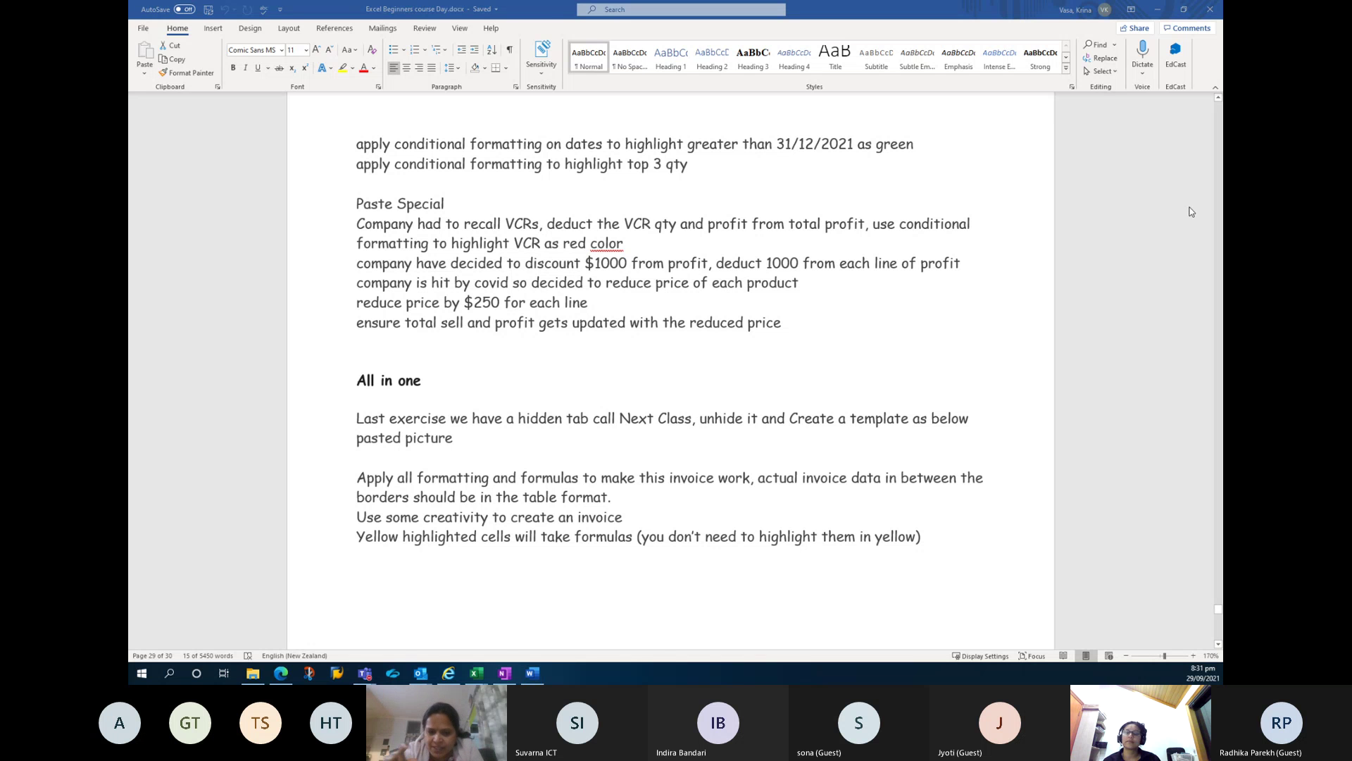
Back in the Excel sales sheet, copy the 1000 in M2 and subtract it from the Profit value in J2 using Paste Special.
{"action": "key", "text": "alt+Tab"}
{"action": "left_click", "coordinate": [833, 155]}
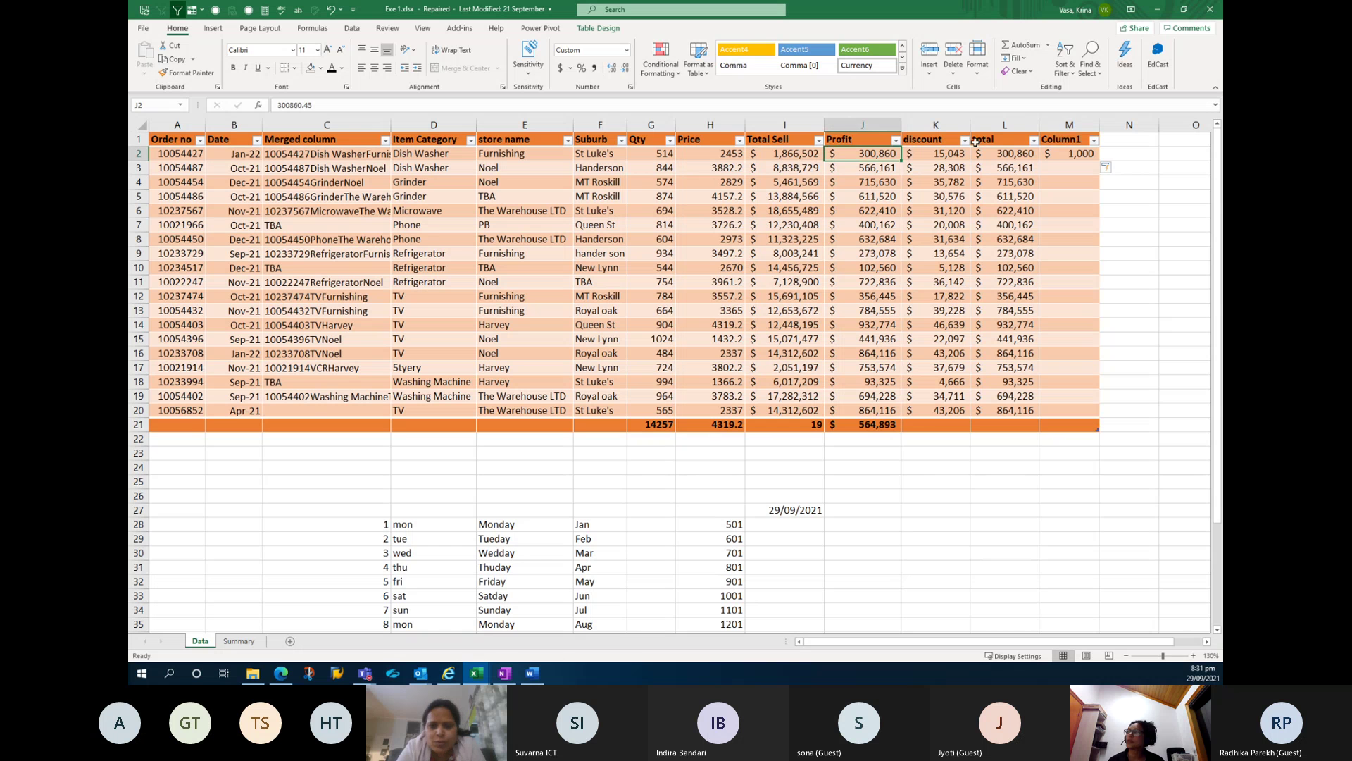
{"action": "left_click", "coordinate": [1080, 151]}
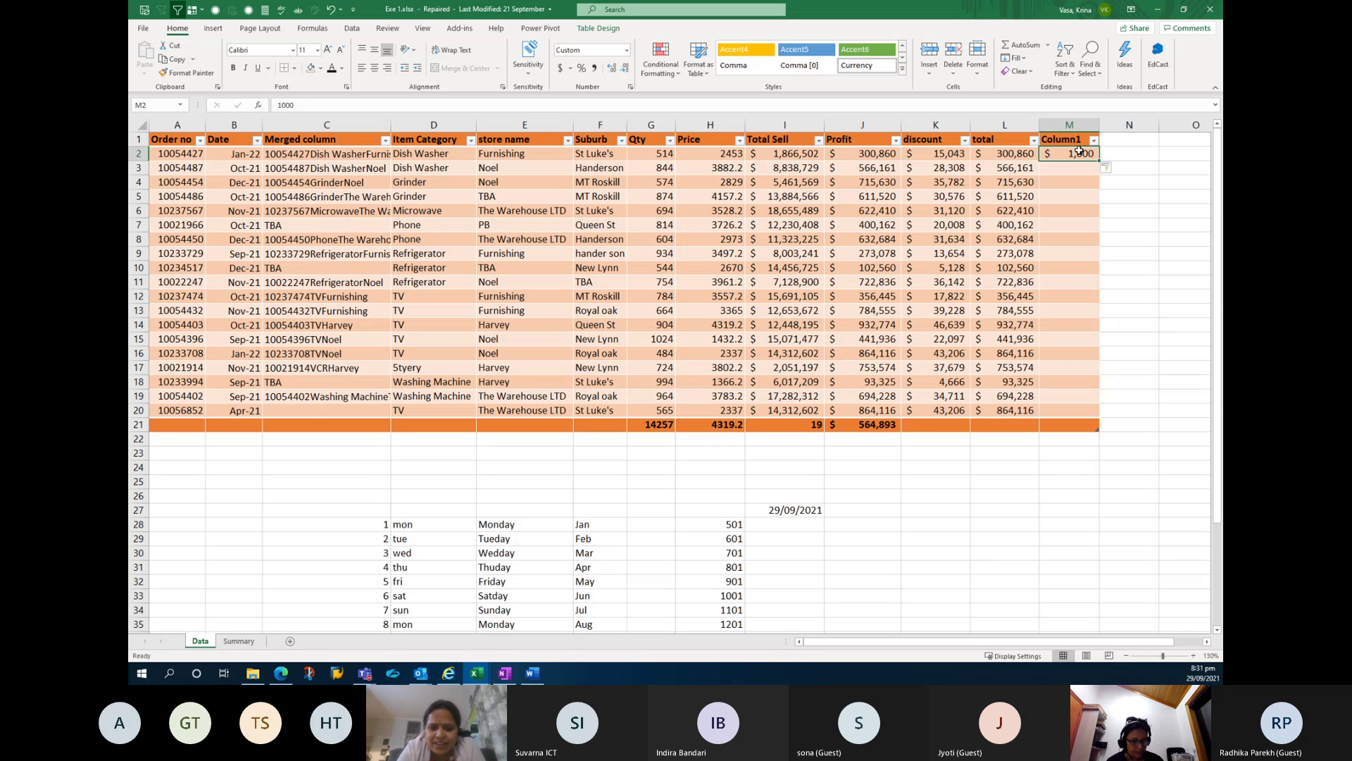
{"action": "key", "text": "ctrl+c"}
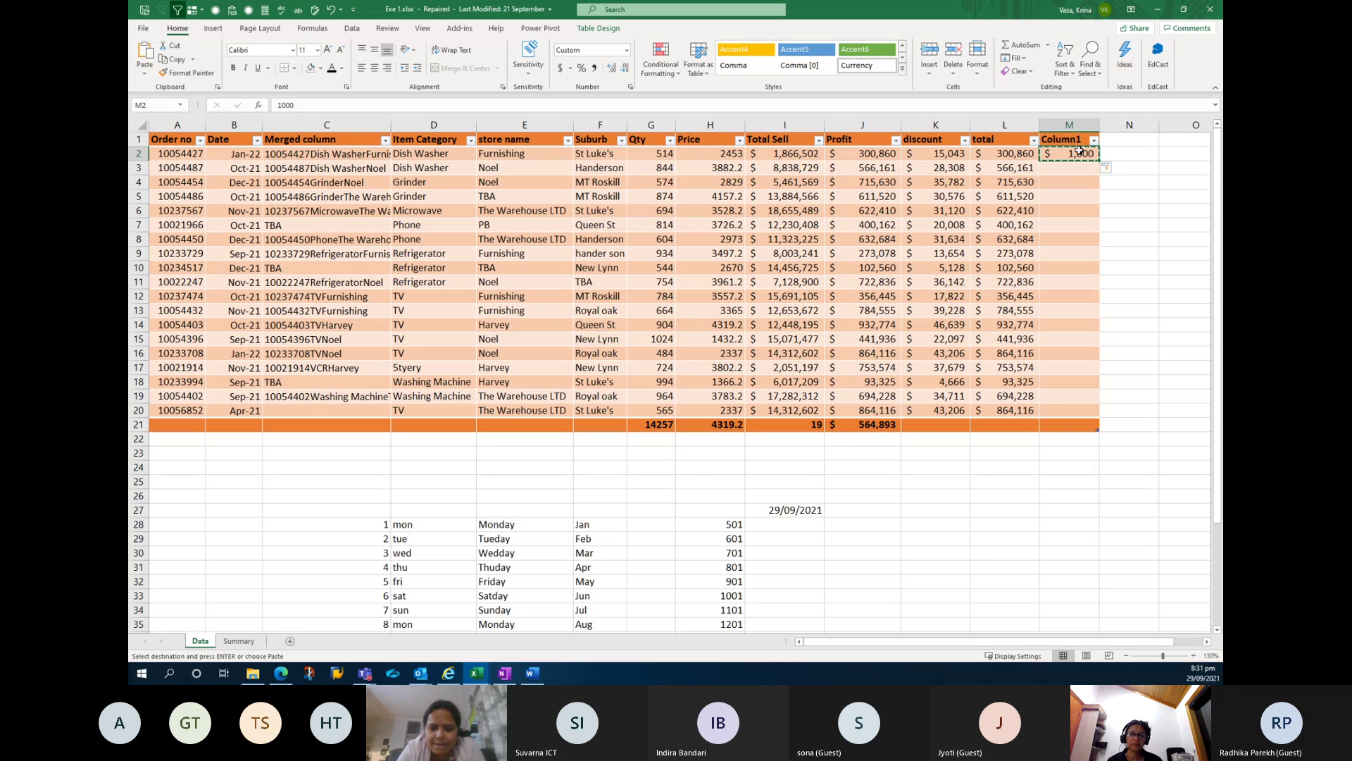
{"action": "left_click", "coordinate": [912, 155]}
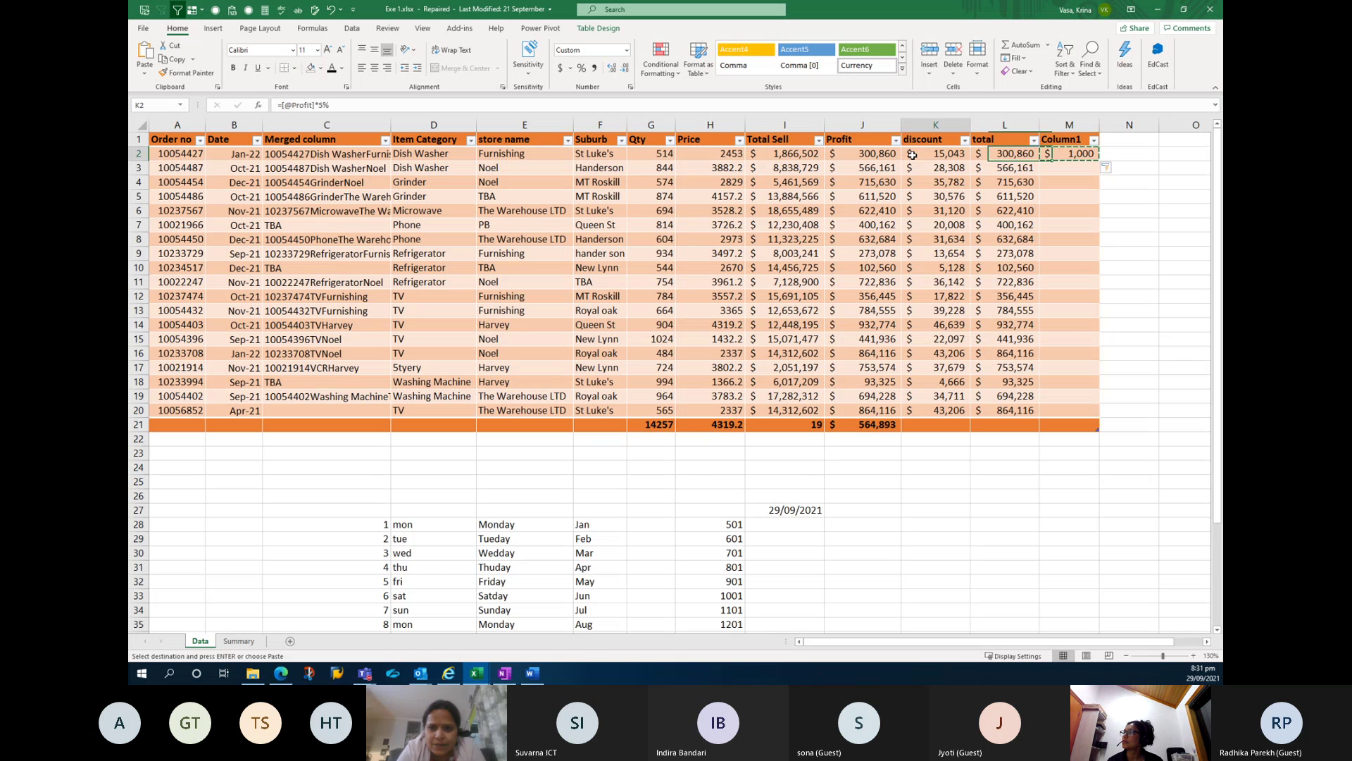
{"action": "left_click", "coordinate": [836, 155]}
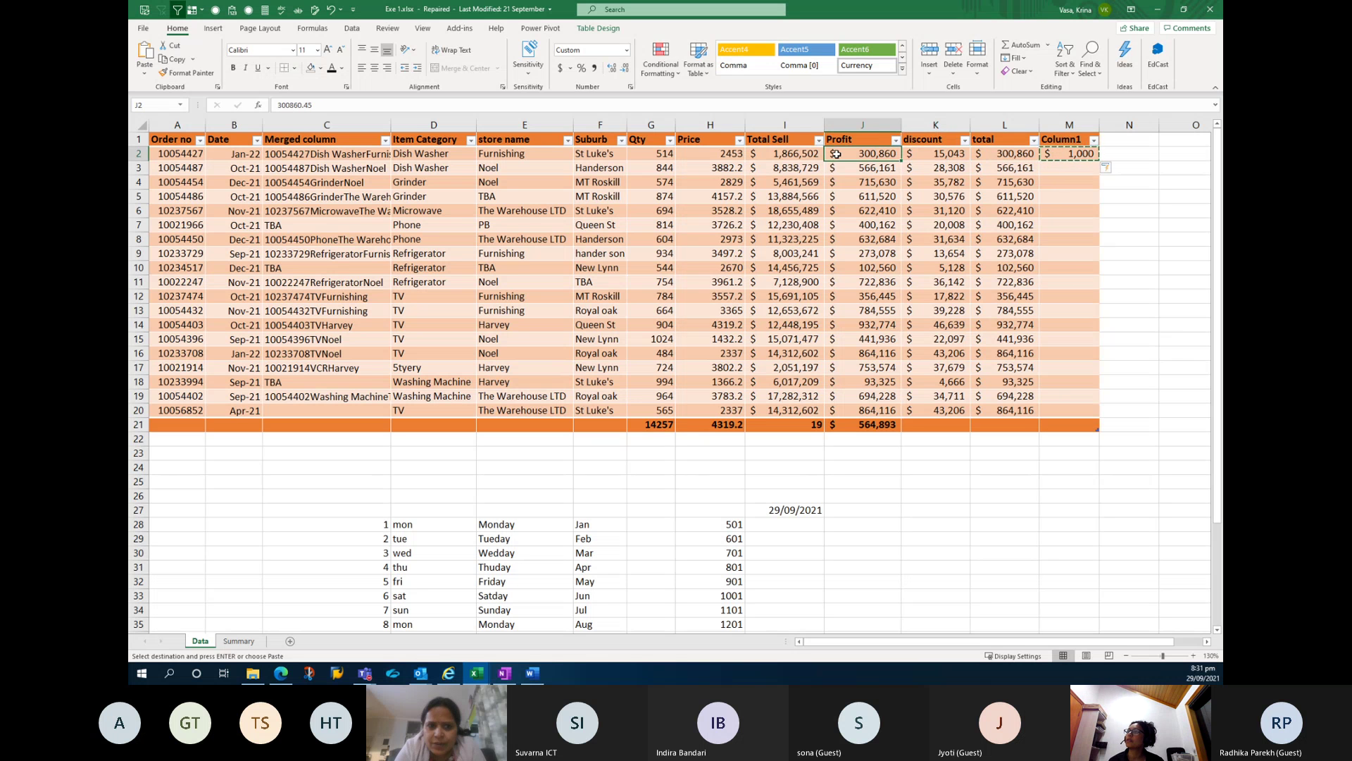
{"action": "left_click", "coordinate": [144, 70]}
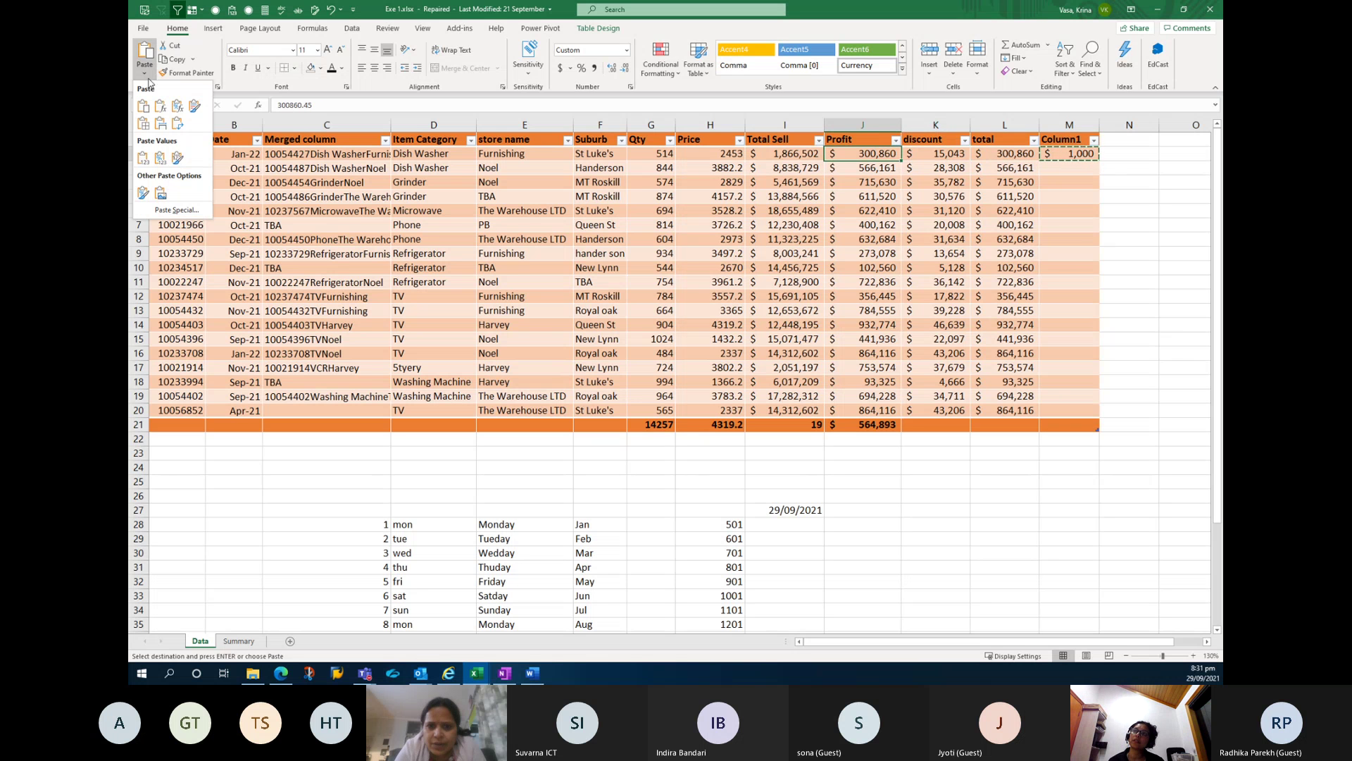
{"action": "left_click", "coordinate": [182, 210]}
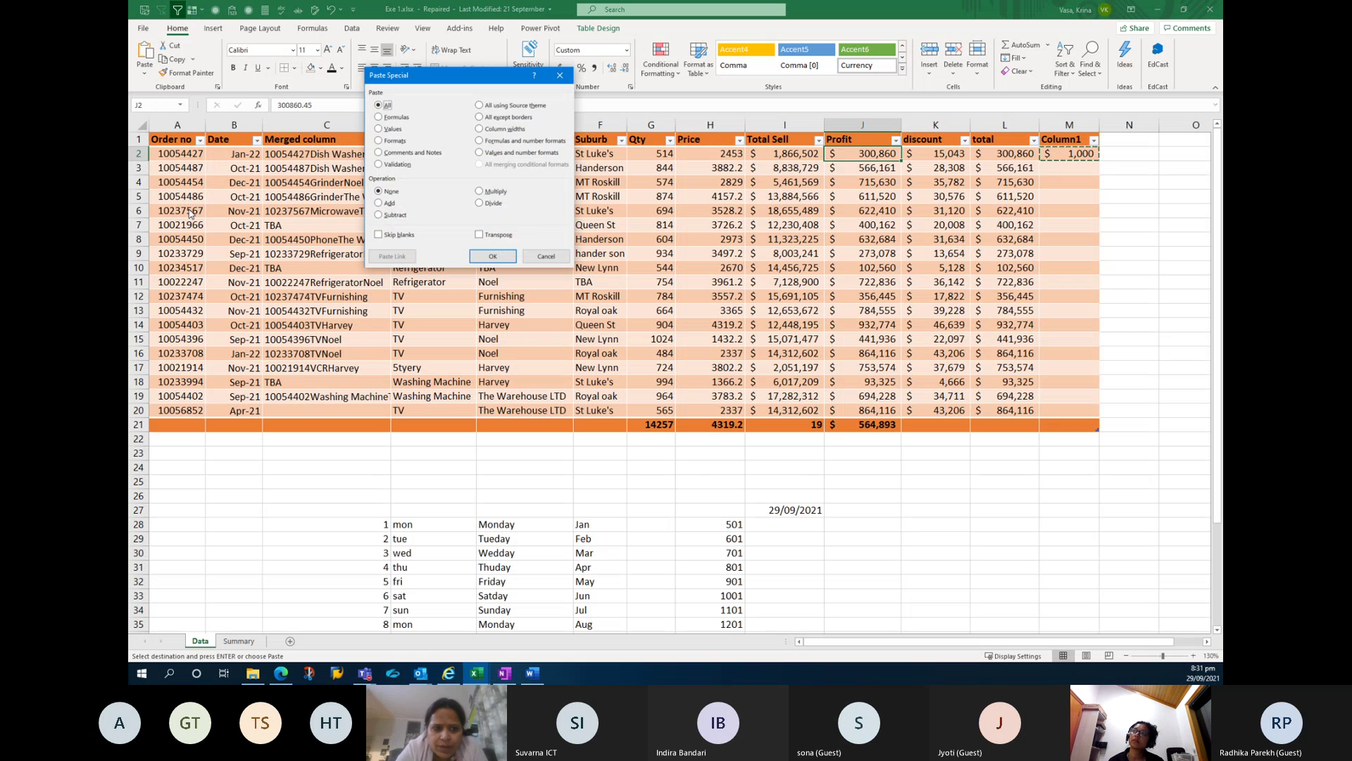
{"action": "left_click", "coordinate": [385, 222]}
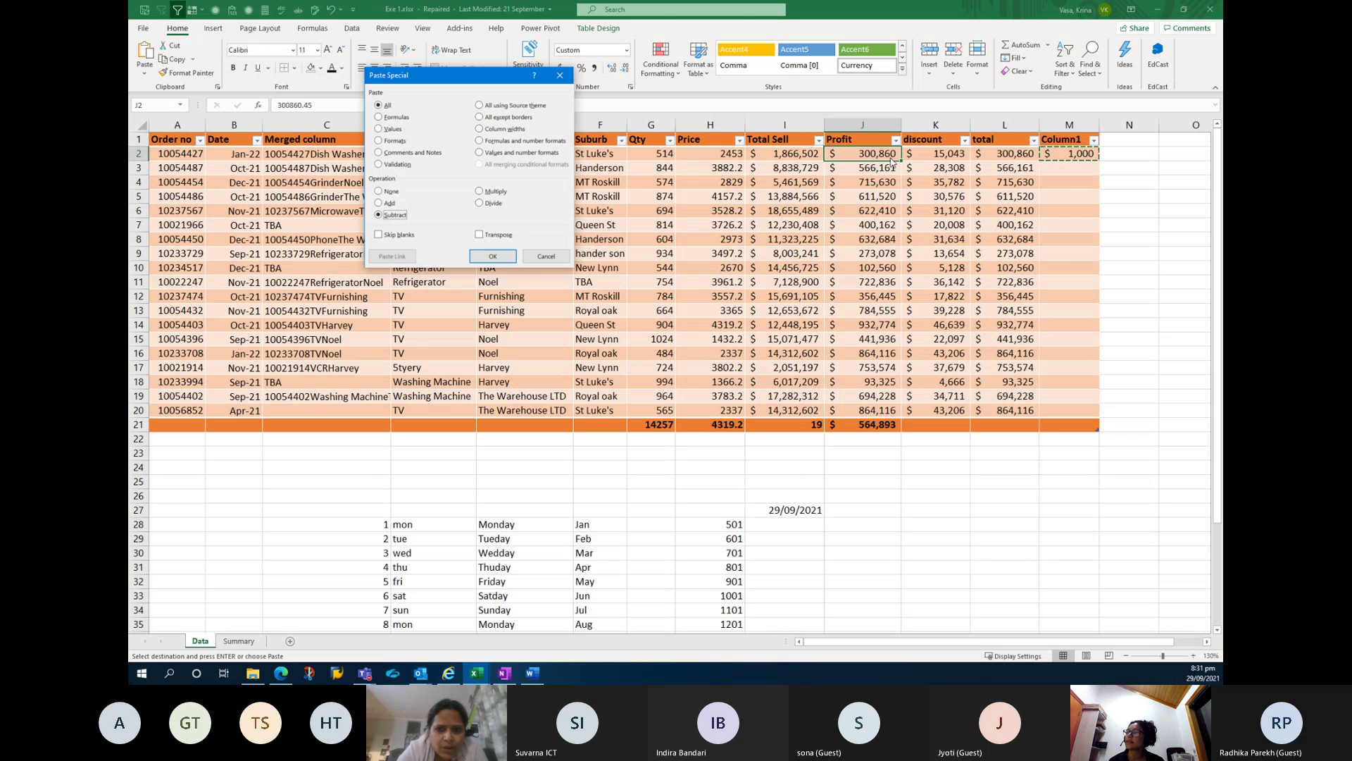
{"action": "left_click", "coordinate": [504, 258]}
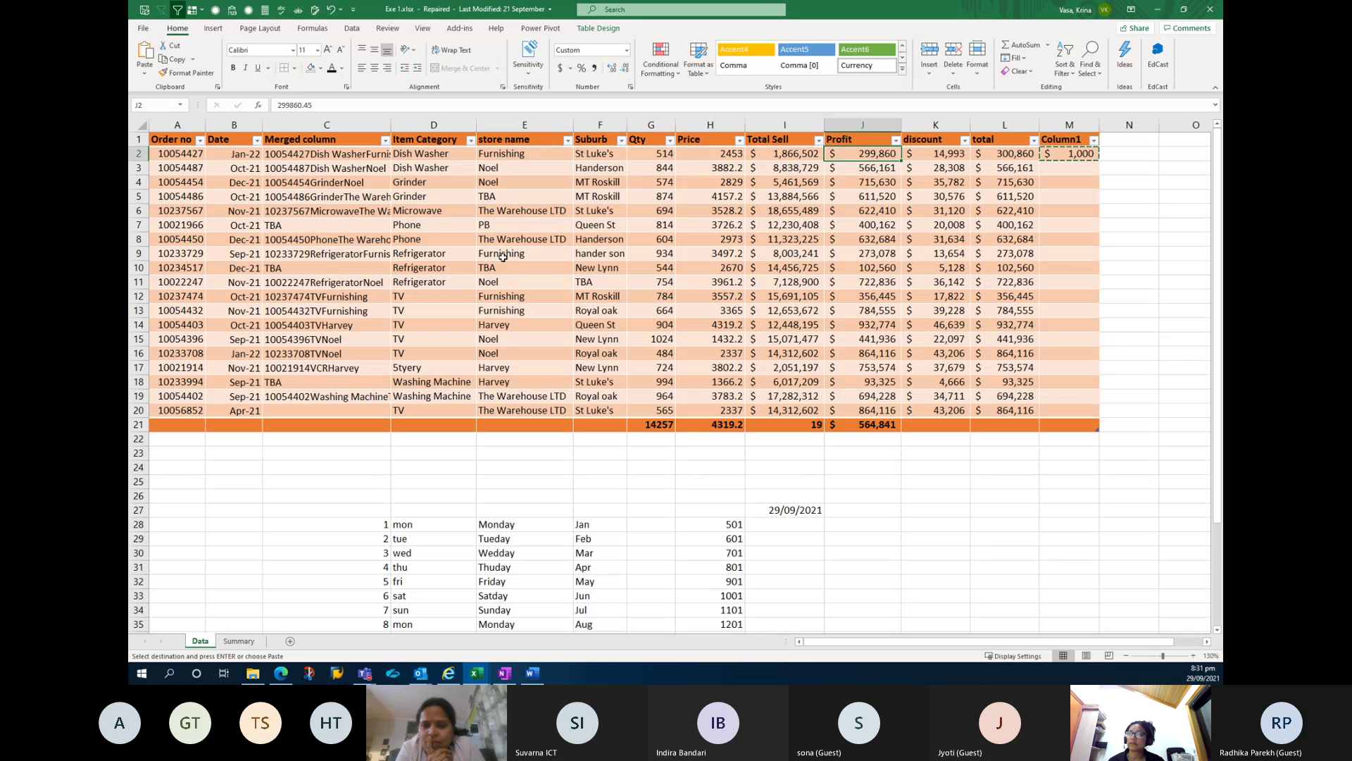
Switch to the Word document, examine its Go To Special section through to Data validation, and return to the Excel sales sheet.
{"action": "mouse_move", "coordinate": [533, 676]}
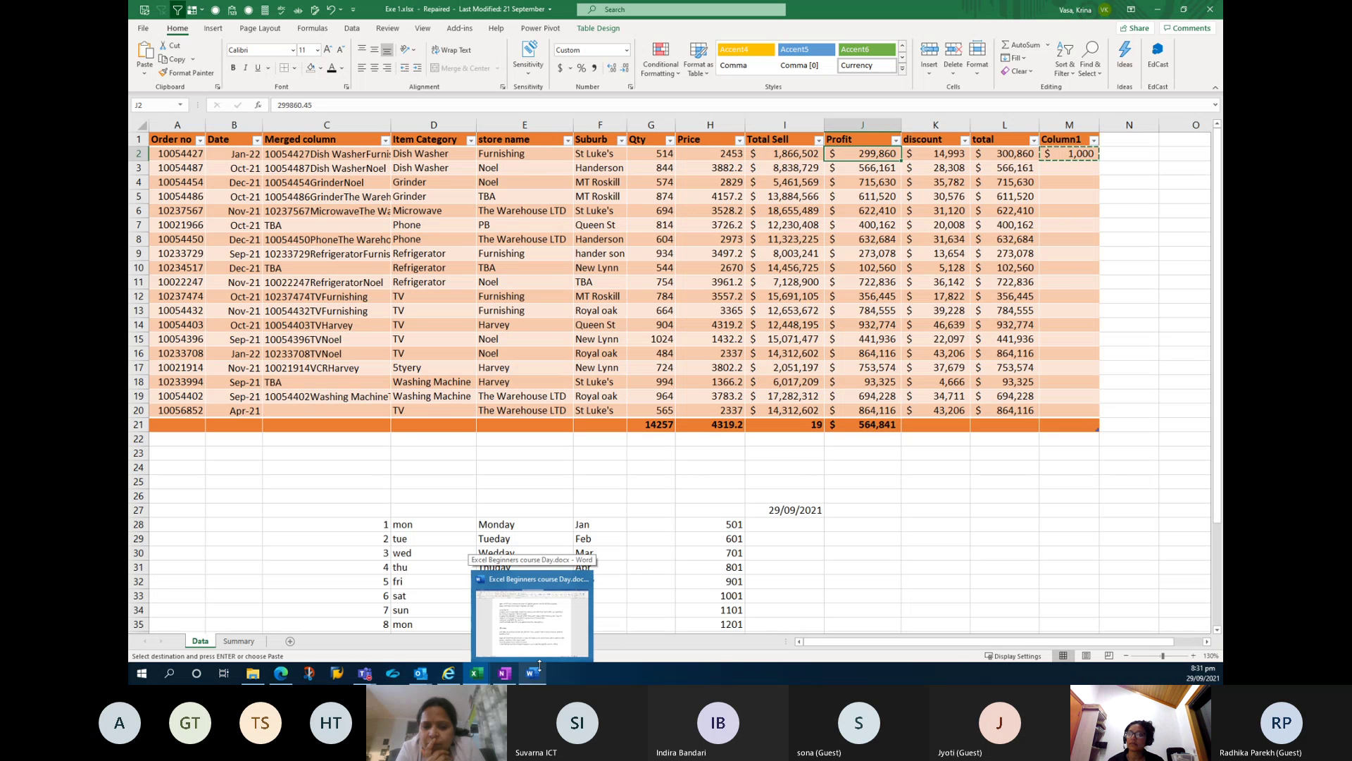
{"action": "left_click", "coordinate": [534, 619]}
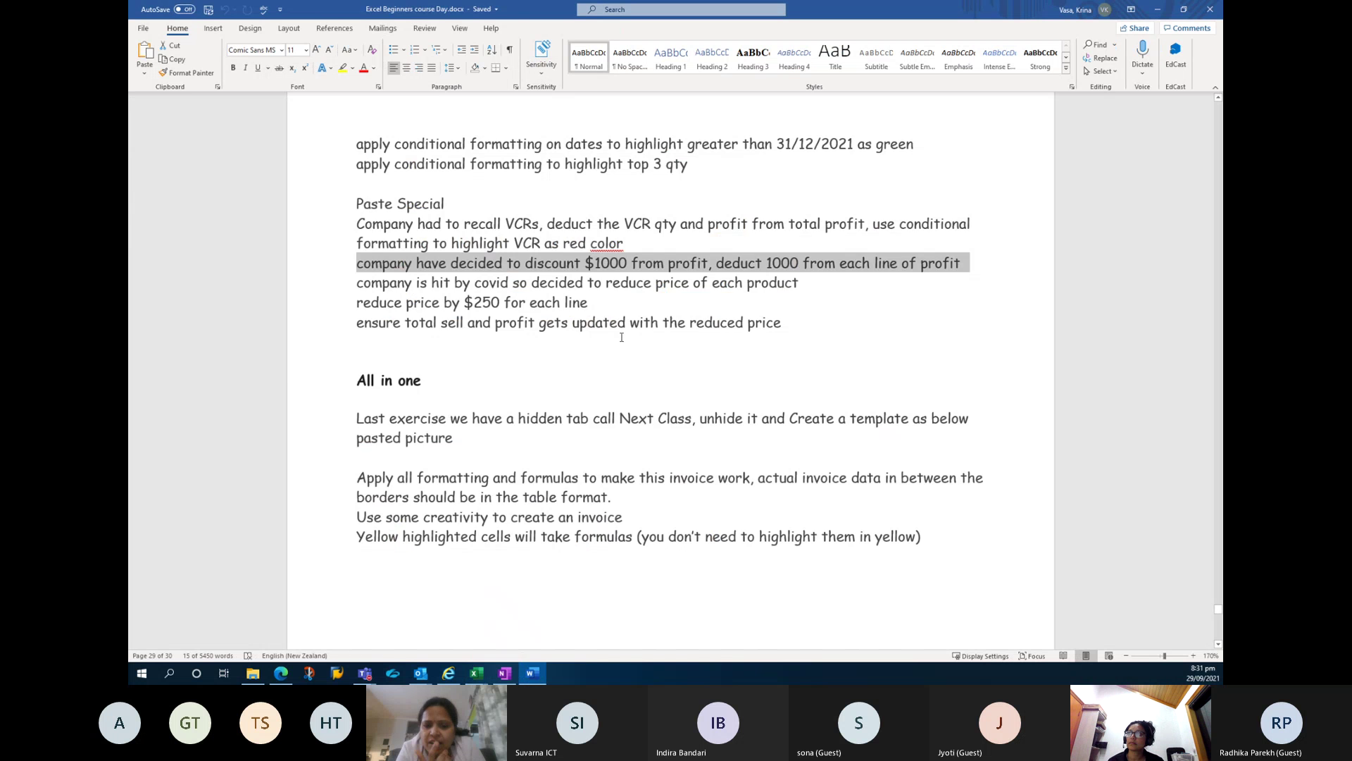
{"action": "scroll", "coordinate": [621, 337], "scroll_direction": "up", "scroll_amount": 20}
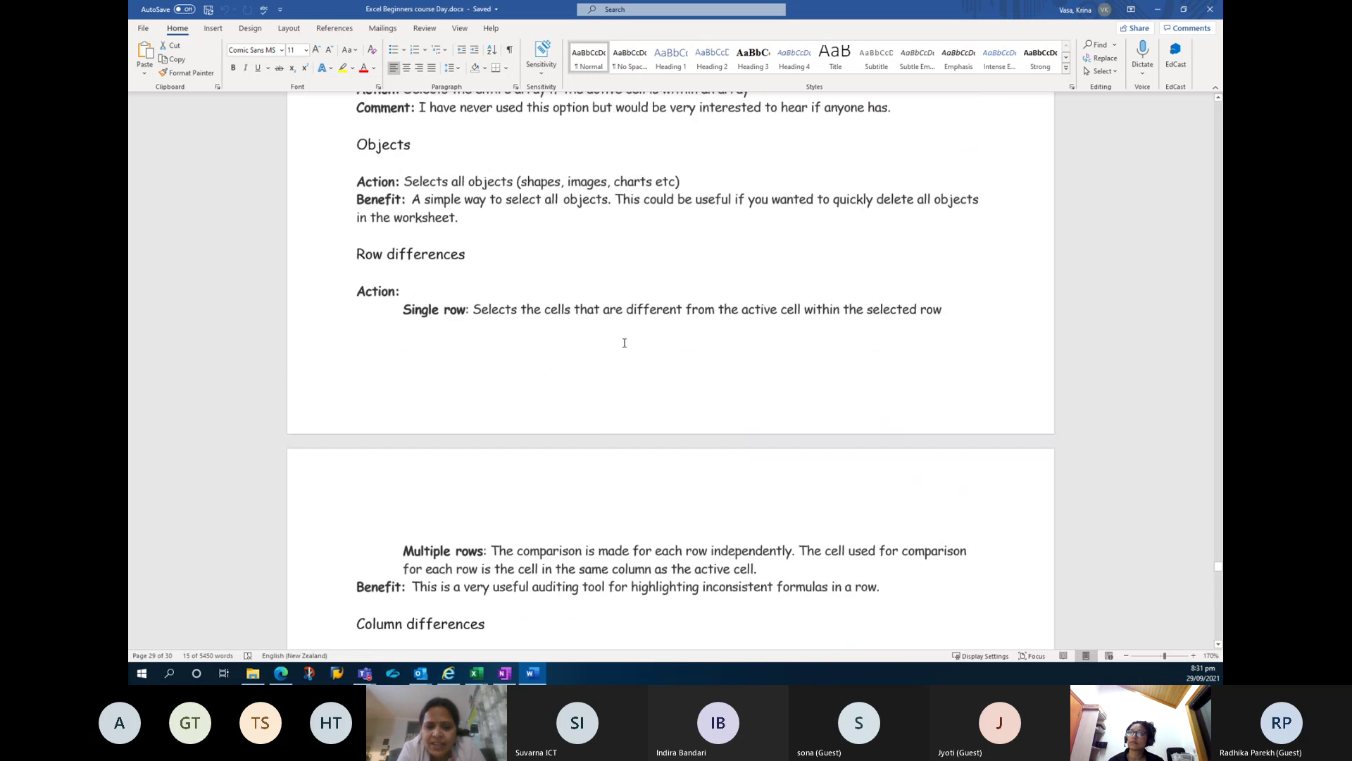
{"action": "scroll", "coordinate": [624, 343], "scroll_direction": "up", "scroll_amount": 15}
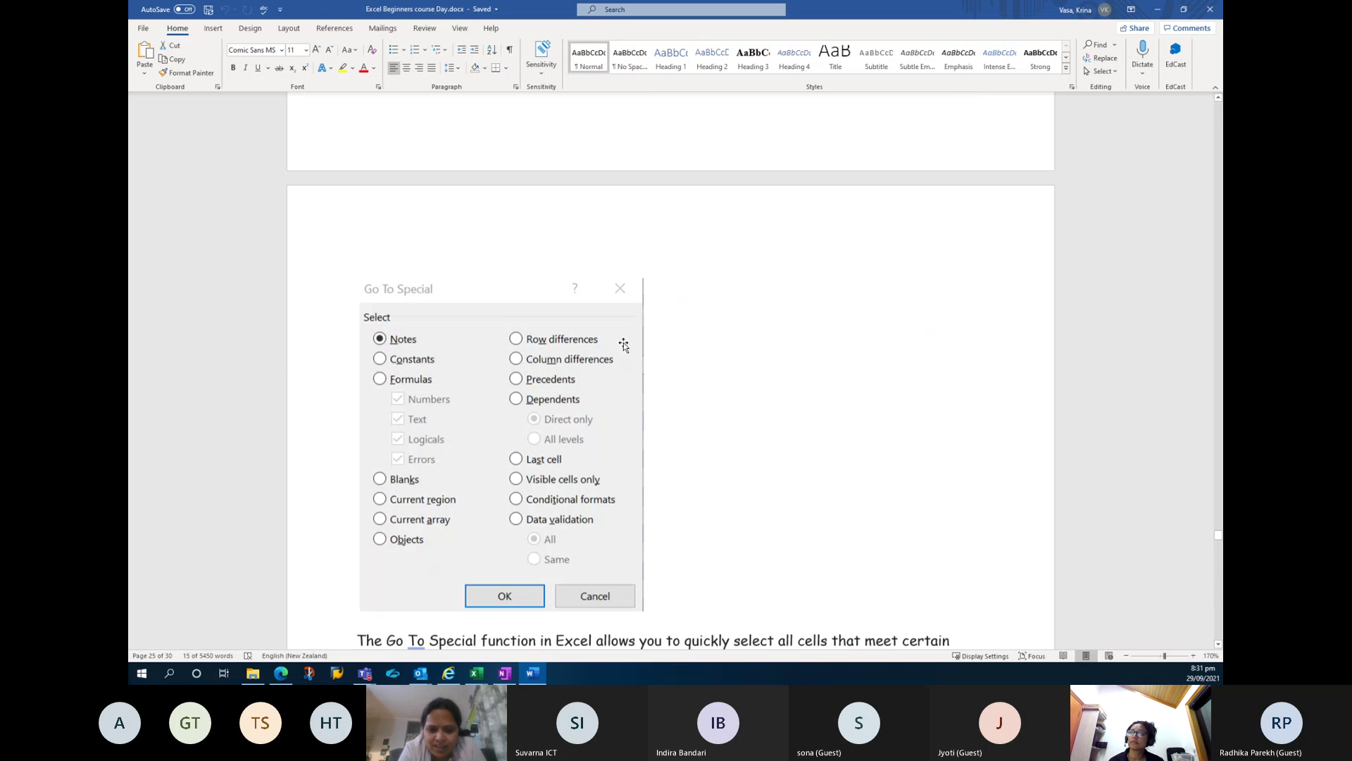
{"action": "scroll", "coordinate": [624, 343], "scroll_direction": "down", "scroll_amount": 10}
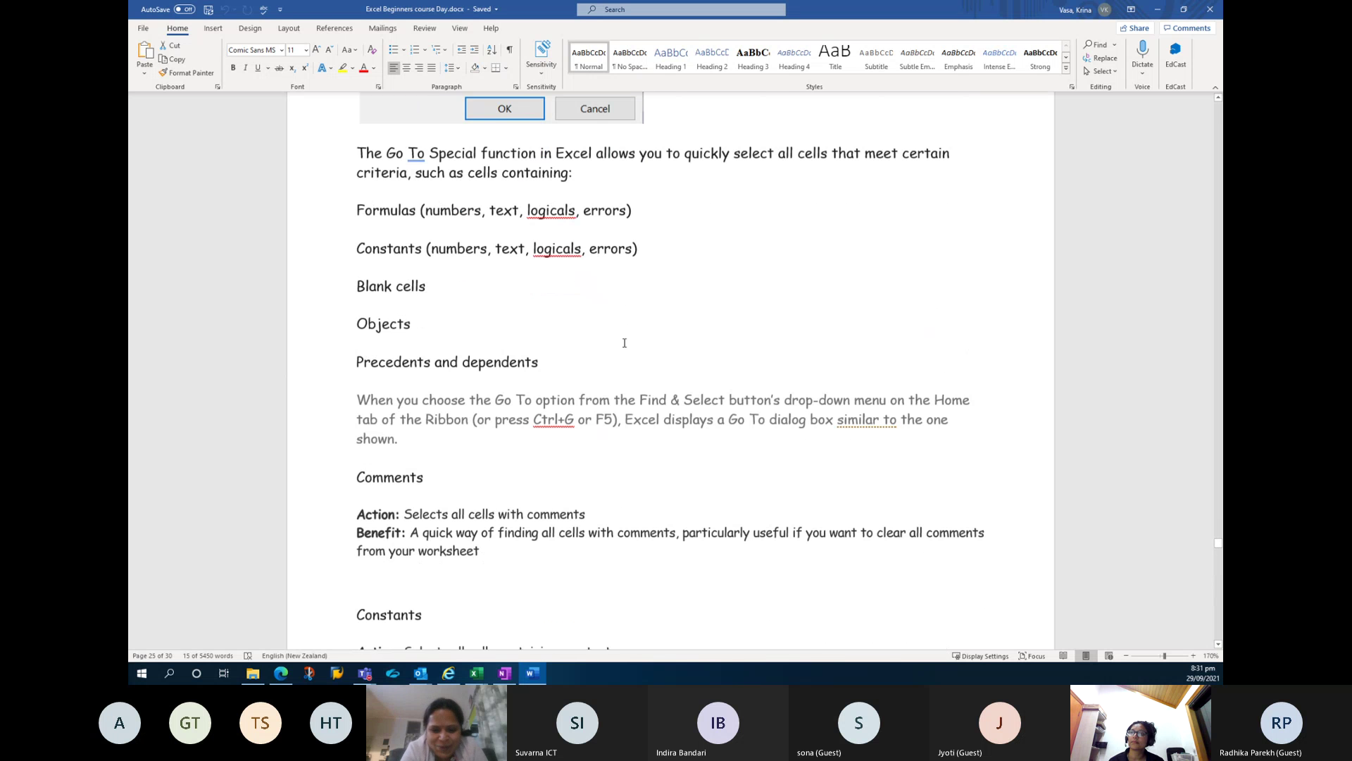
{"action": "scroll", "coordinate": [624, 343], "scroll_direction": "down", "scroll_amount": 4}
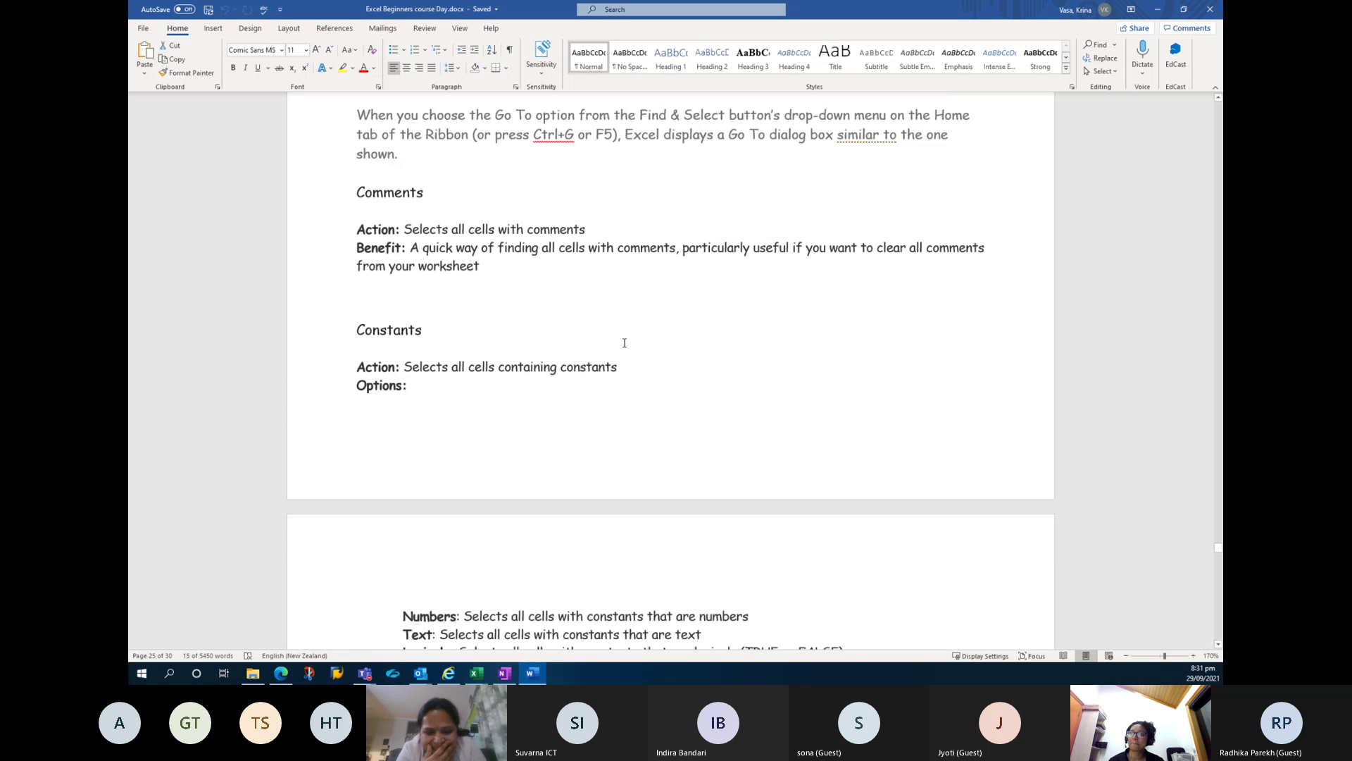
{"action": "scroll", "coordinate": [624, 343], "scroll_direction": "down", "scroll_amount": 5}
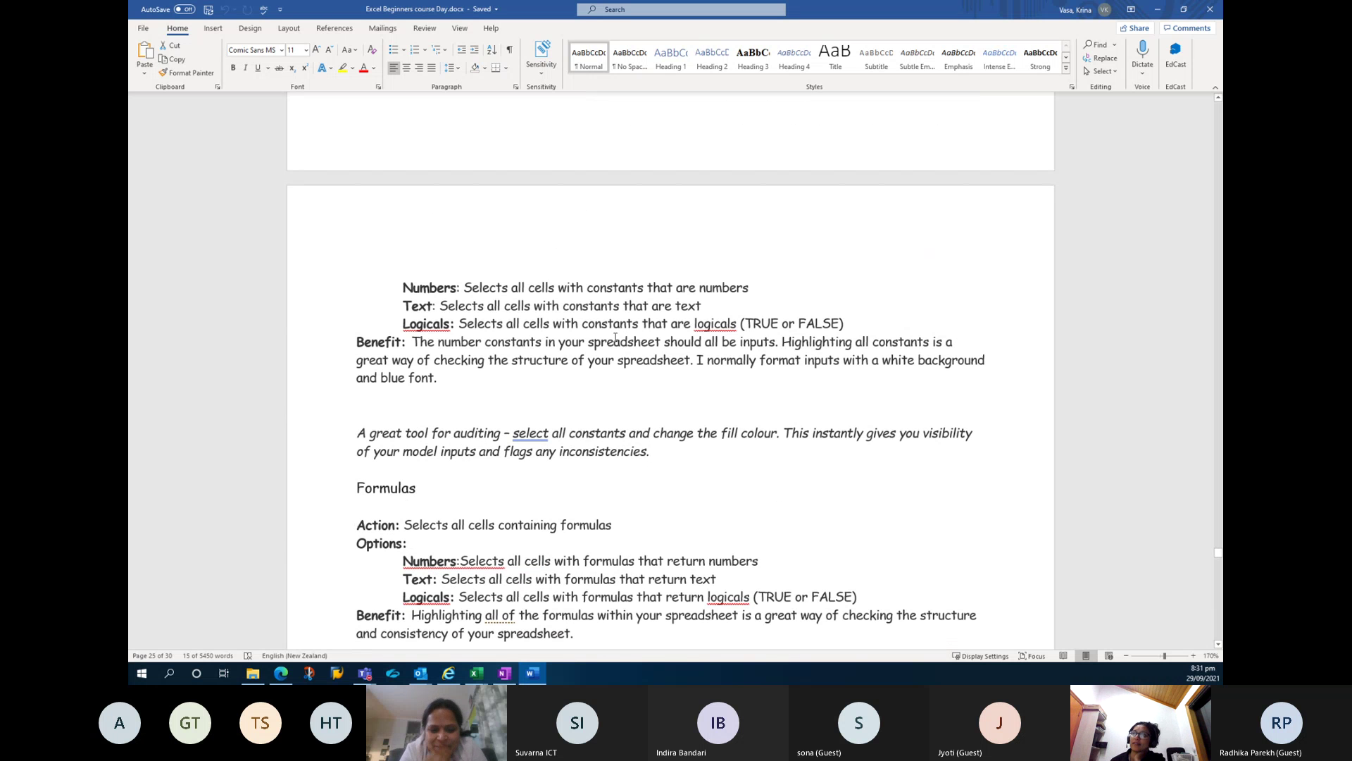
{"action": "scroll", "coordinate": [615, 338], "scroll_direction": "down", "scroll_amount": 1}
{"action": "scroll", "coordinate": [616, 339], "scroll_direction": "down", "scroll_amount": 10}
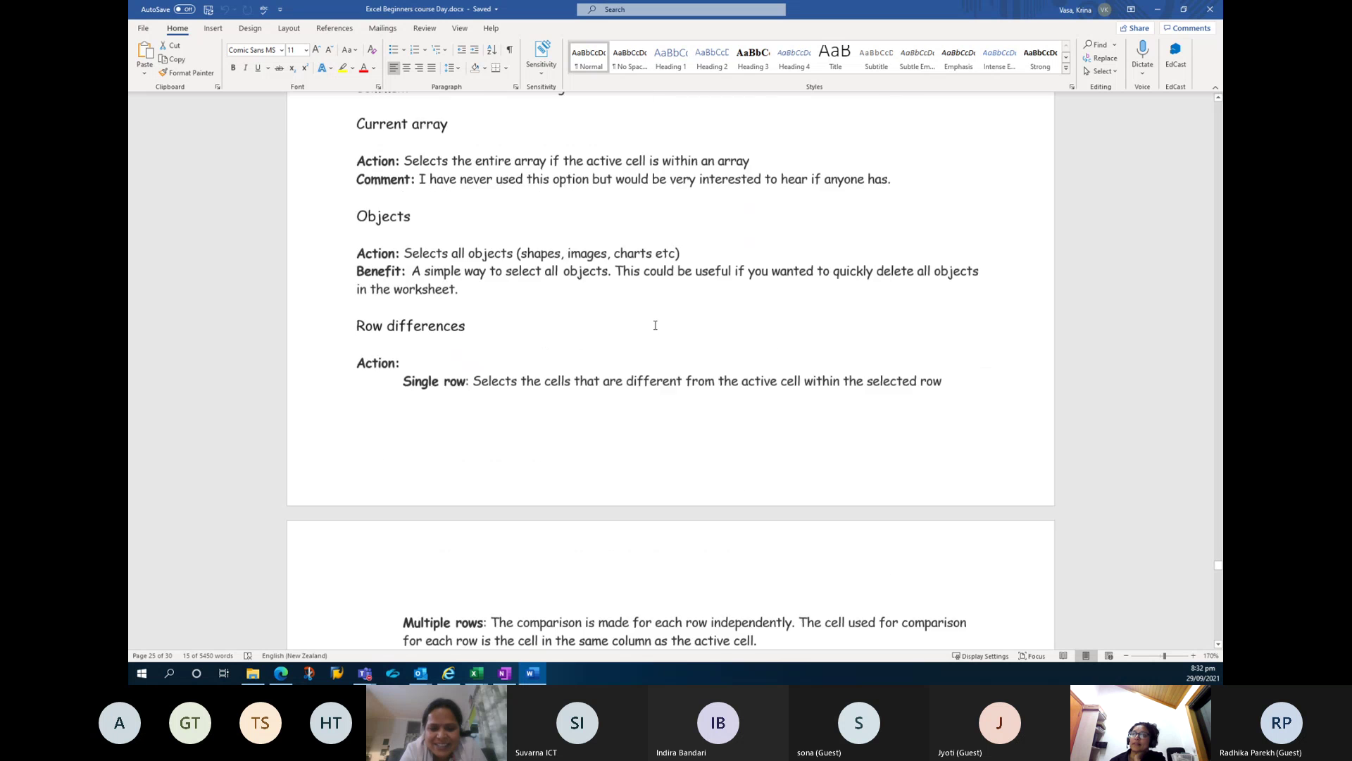
{"action": "scroll", "coordinate": [655, 324], "scroll_direction": "down", "scroll_amount": 20}
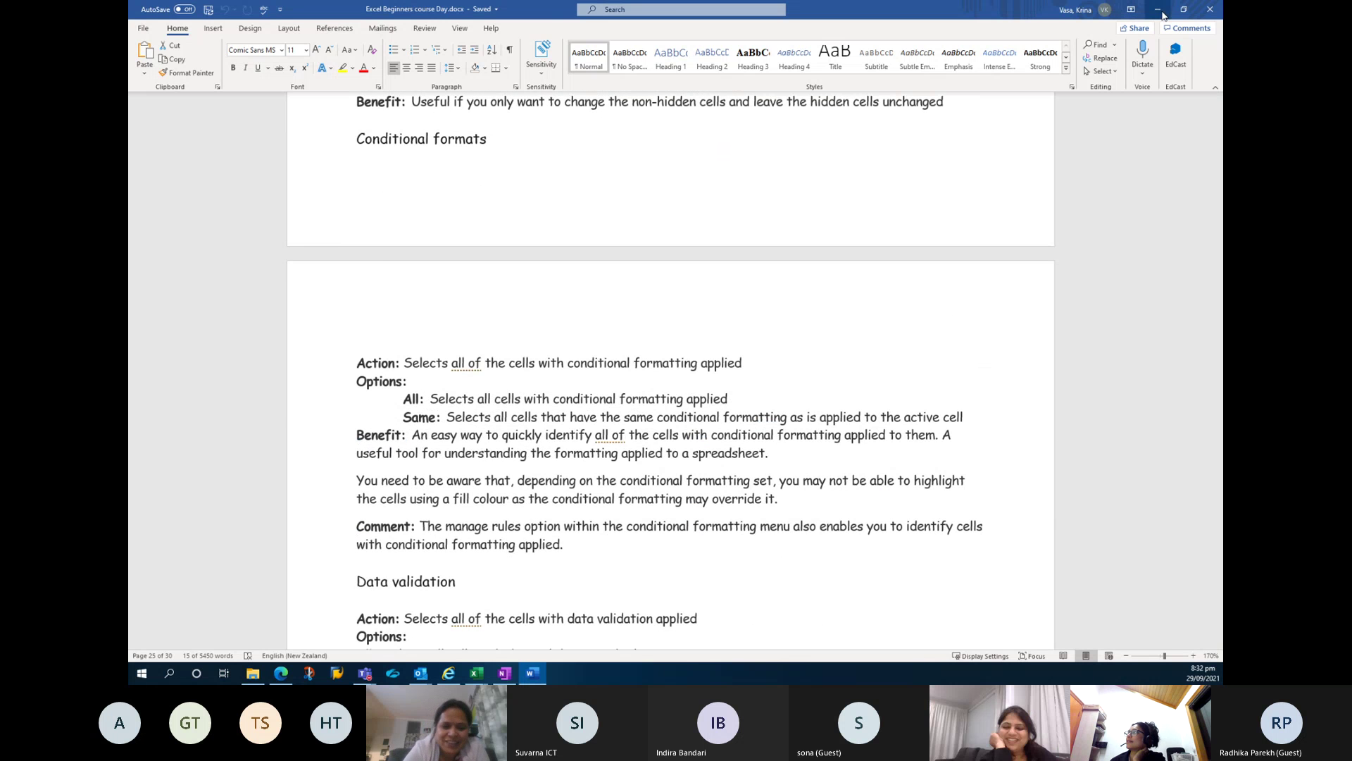
{"action": "left_click", "coordinate": [1161, 12]}
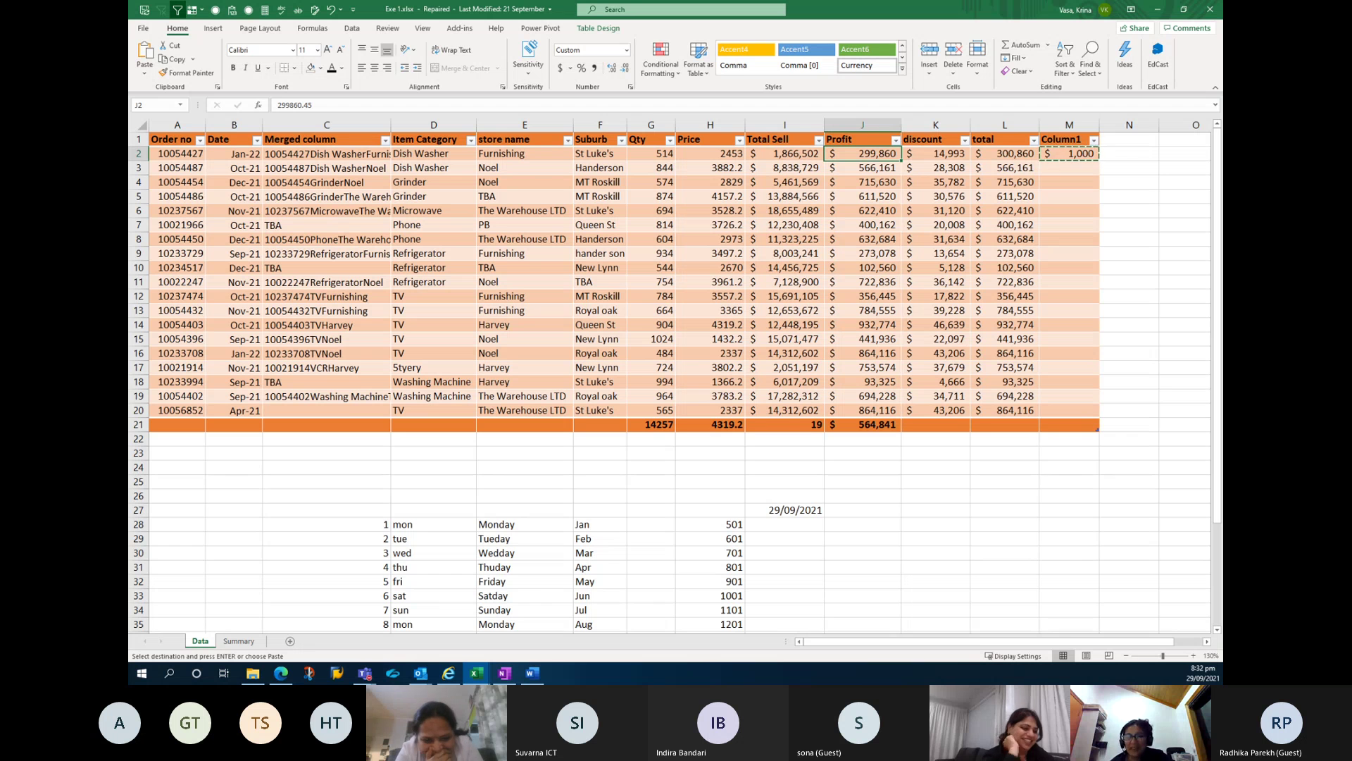
{"action": "left_click", "coordinate": [1166, 154]}
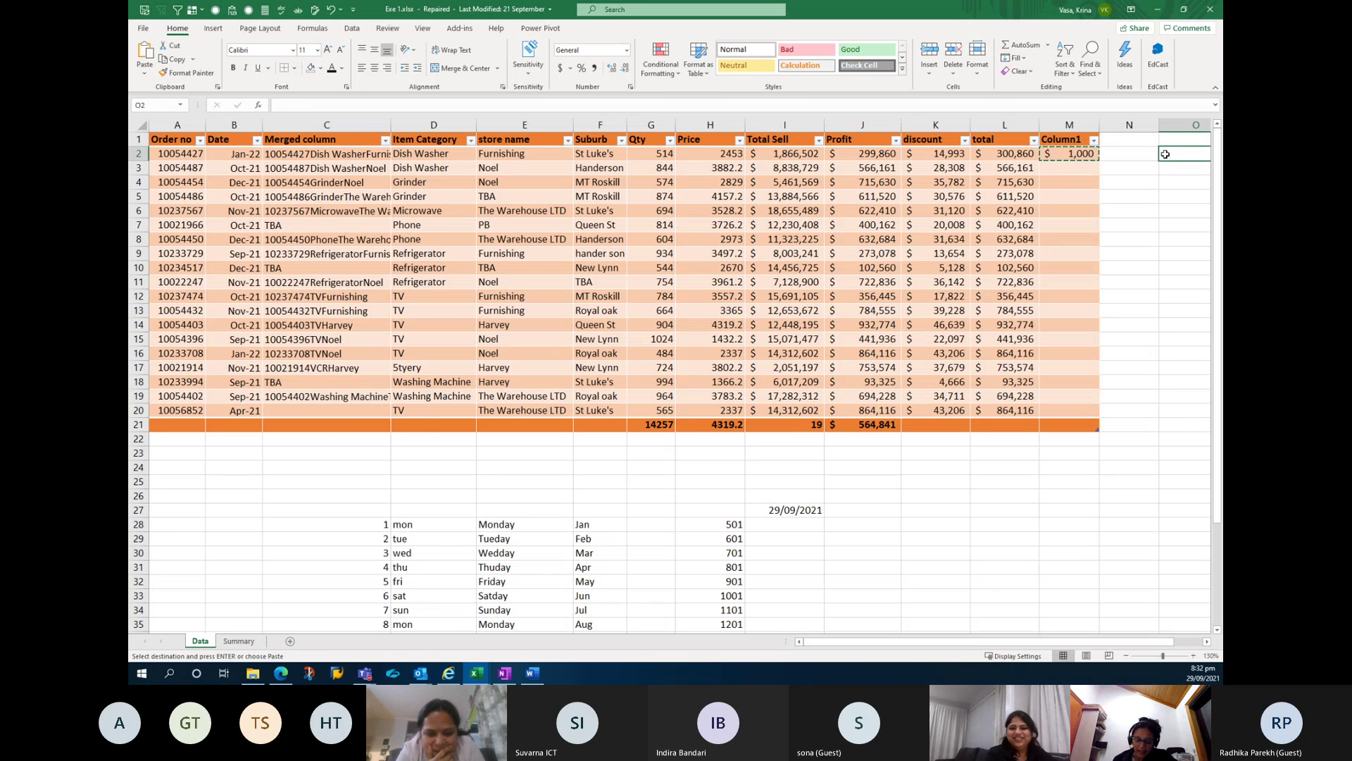
{"action": "scroll", "coordinate": [1166, 154], "scroll_direction": "right", "scroll_amount": 1}
{"action": "type", "text": "="}
{"action": "key", "text": "Left"}
{"action": "key", "text": "Left"}
{"action": "key", "text": "Left"}
{"action": "key", "text": "Left"}
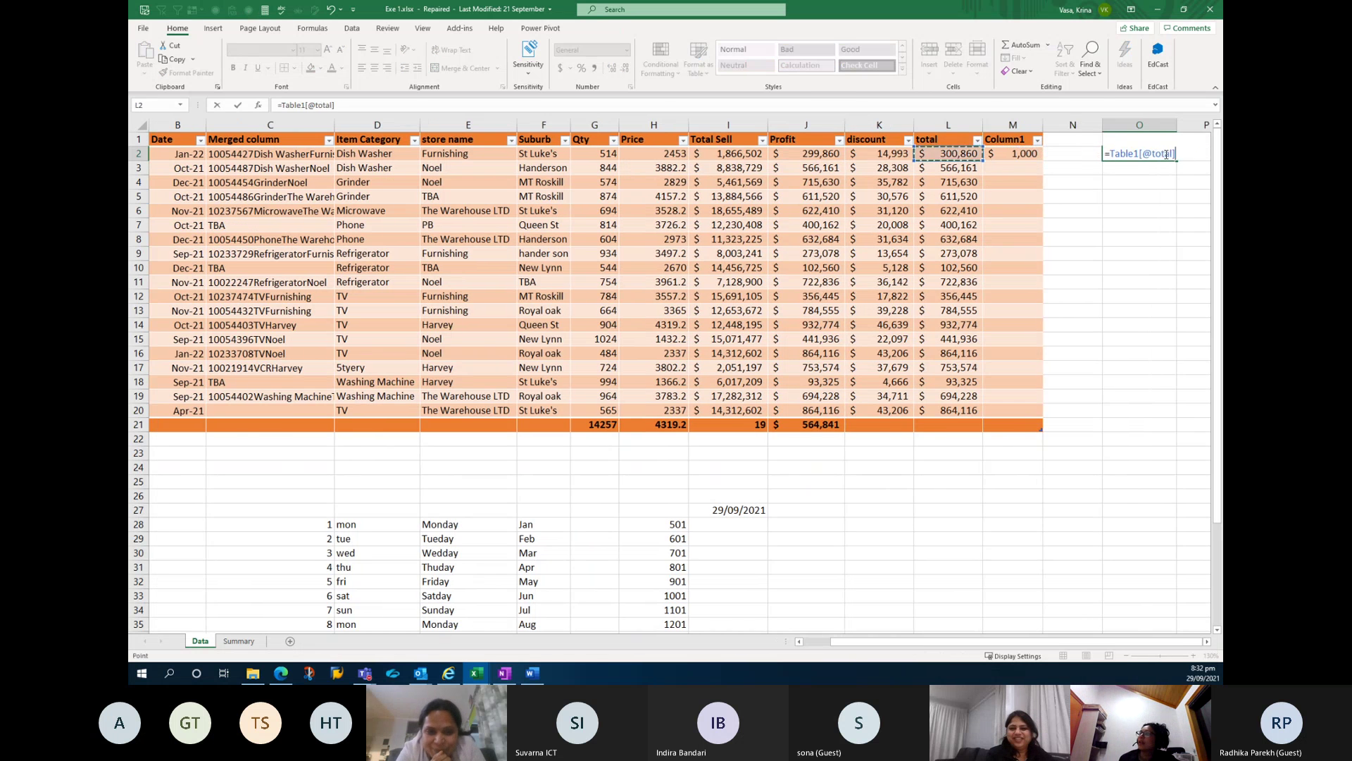
{"action": "key", "text": "Left"}
{"action": "type", "text": "-"}
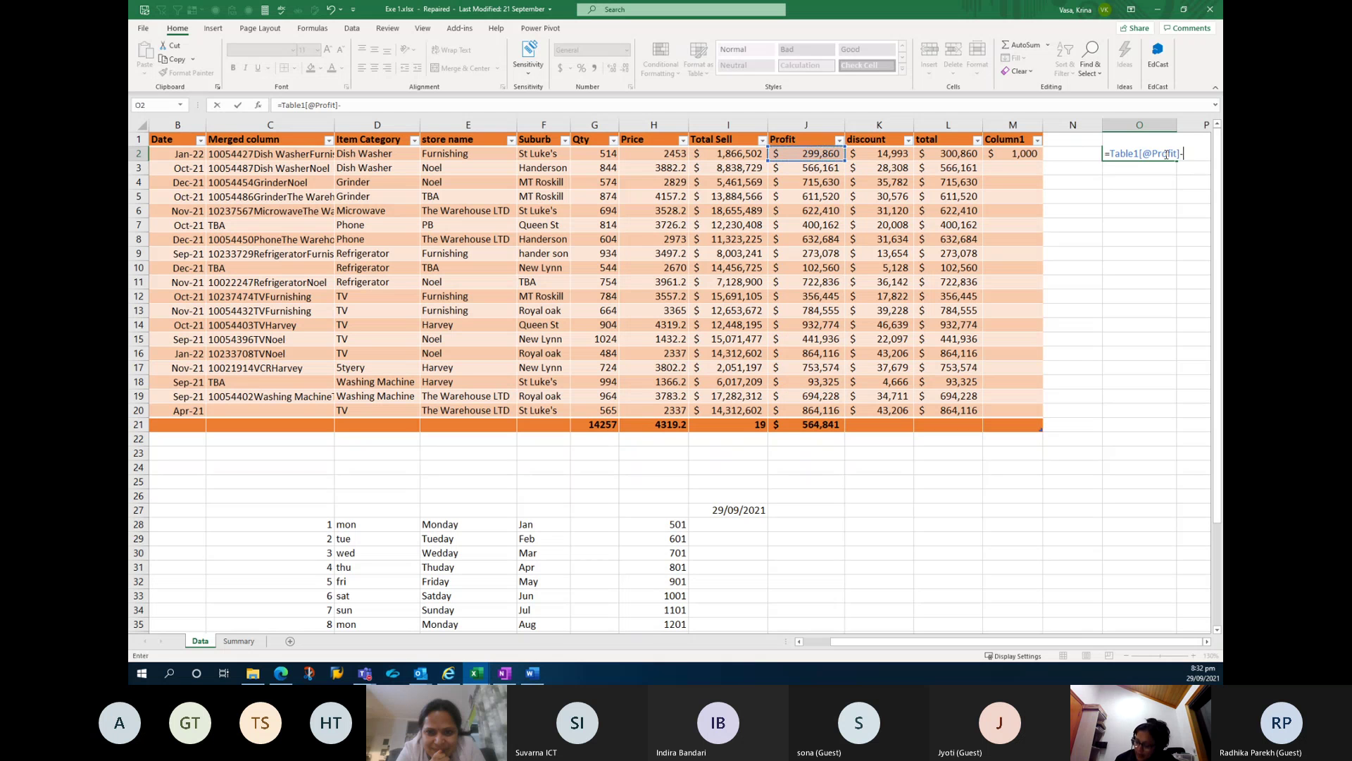
{"action": "type", "text": "1000"}
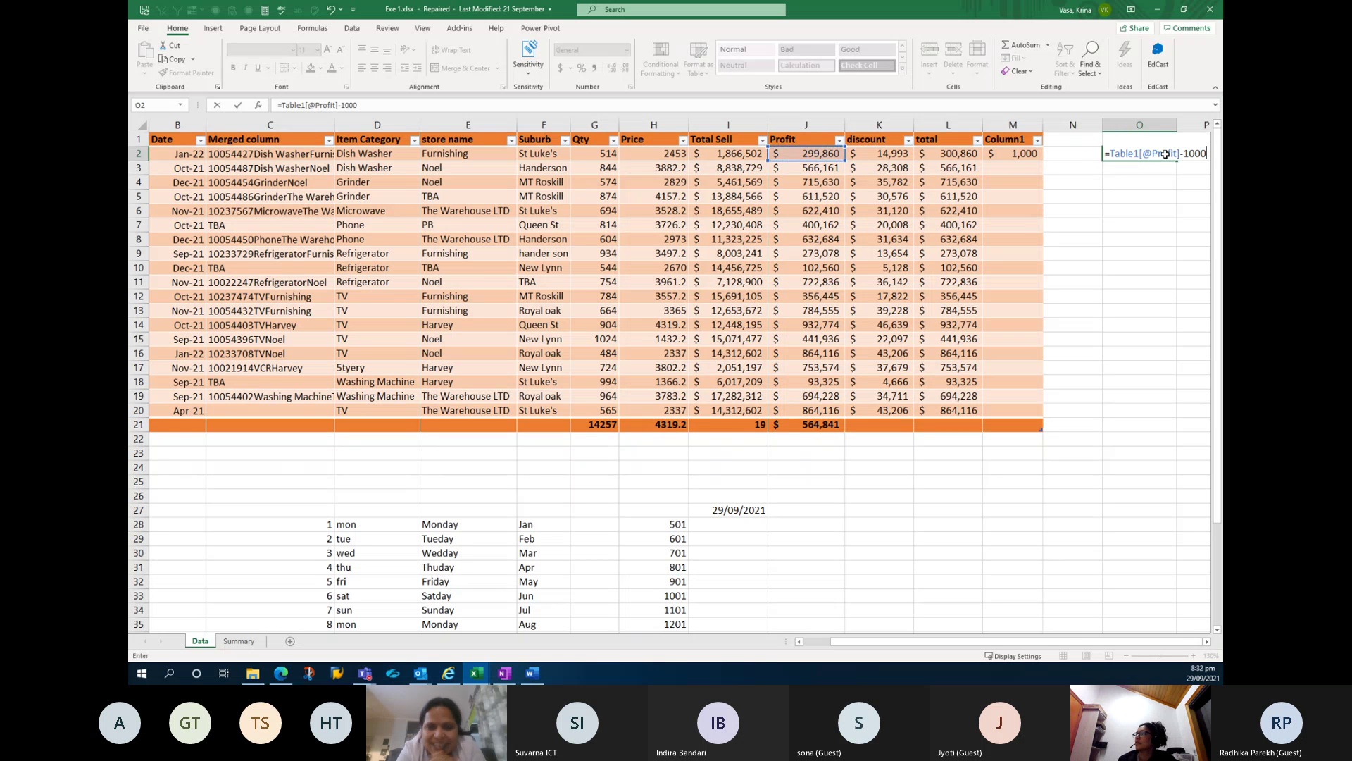
{"action": "key", "text": "ctrl+Return"}
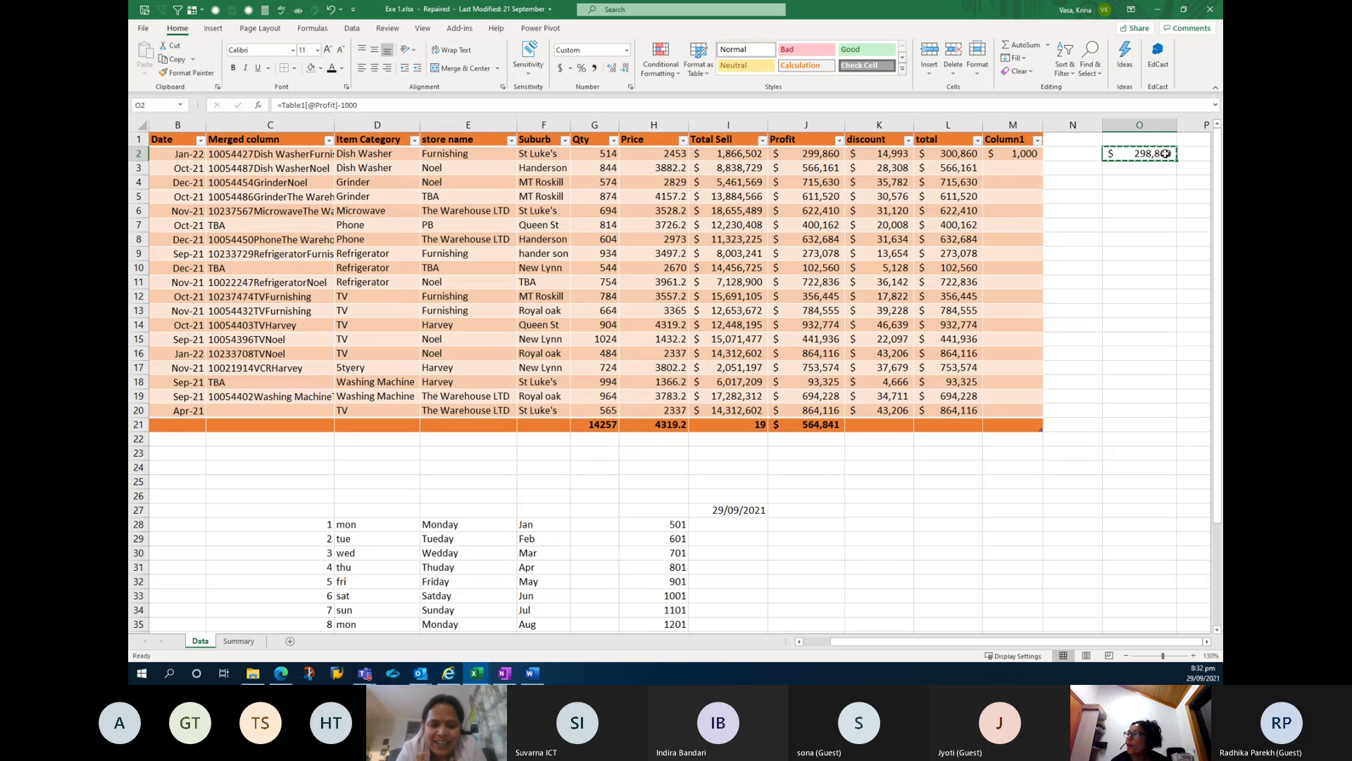
Copy the formula result in O2 and paste it over the Profit value in J2 as Values with Paste Special.
{"action": "key", "text": "ctrl+c"}
{"action": "left_click", "coordinate": [813, 154]}
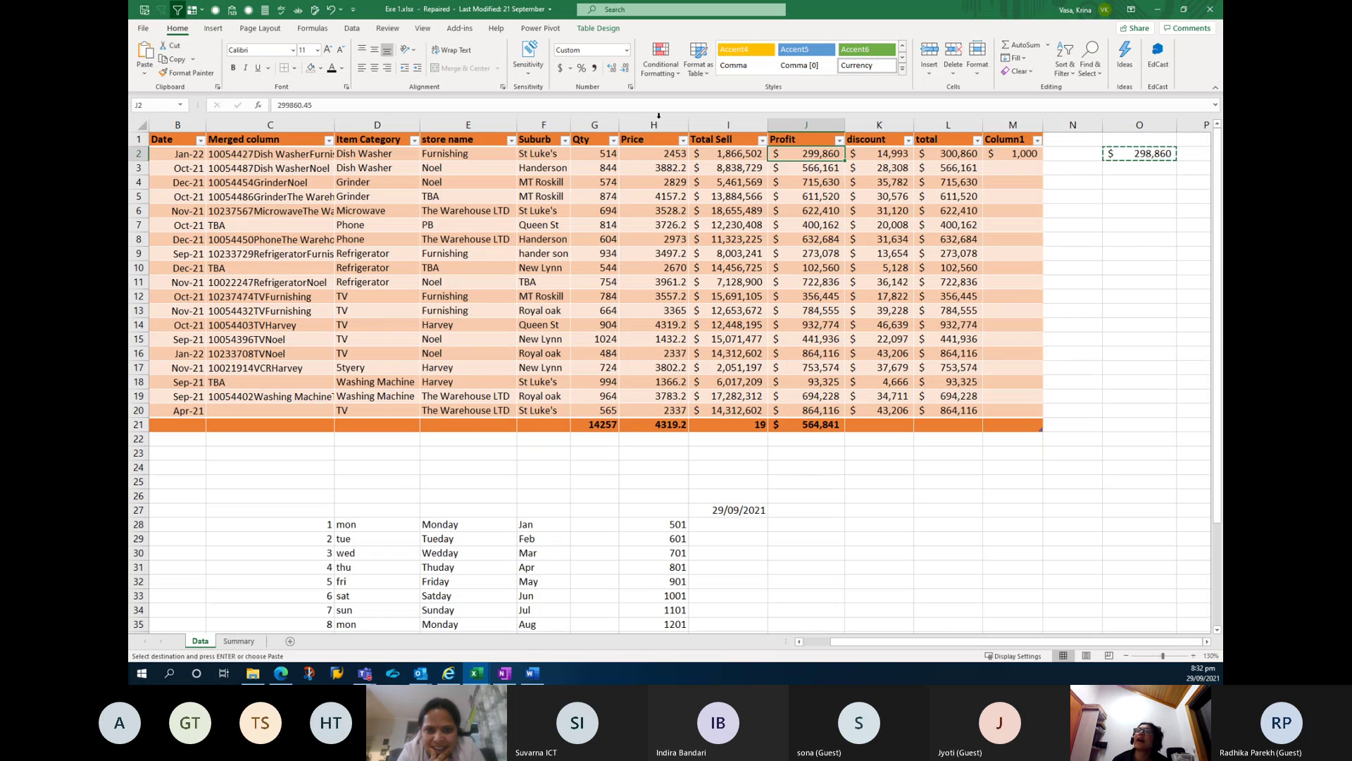
{"action": "left_click", "coordinate": [144, 72]}
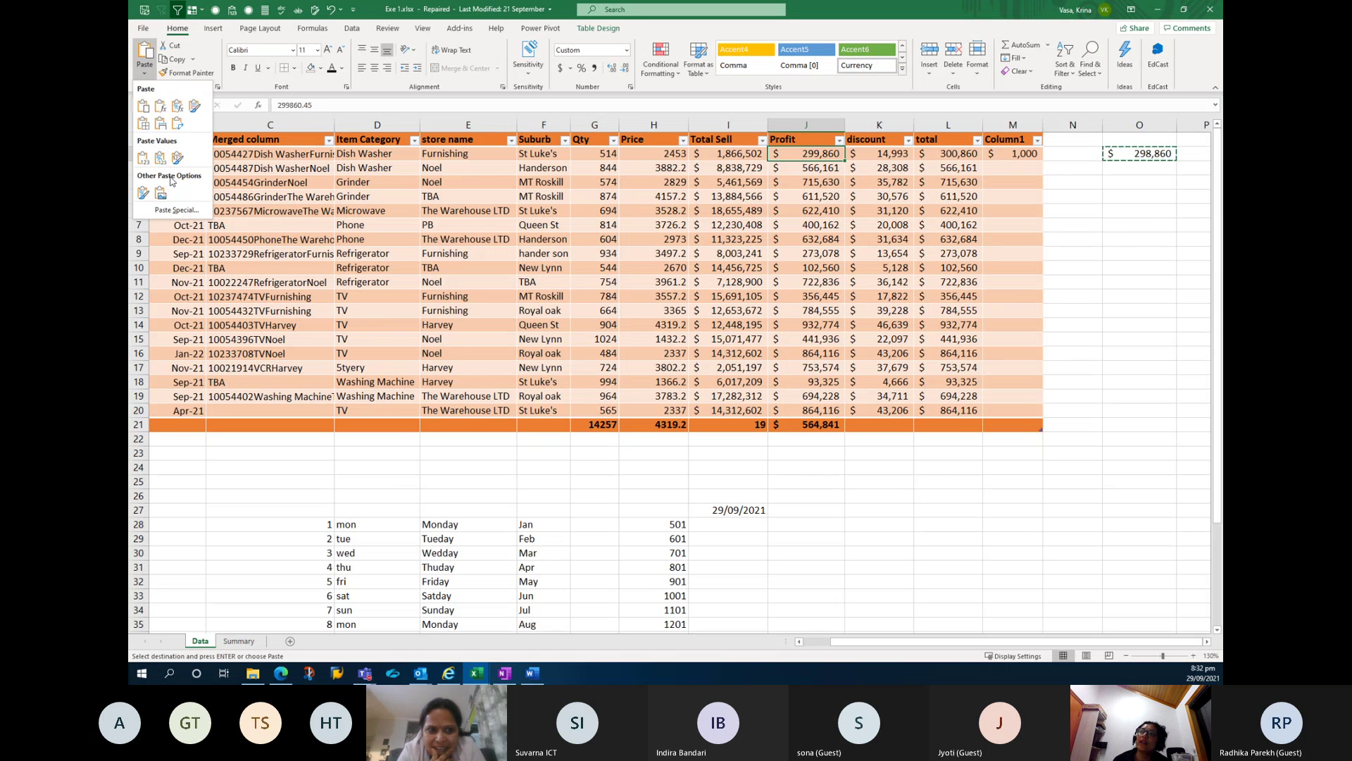
{"action": "left_click", "coordinate": [175, 210]}
{"action": "left_click", "coordinate": [390, 129]}
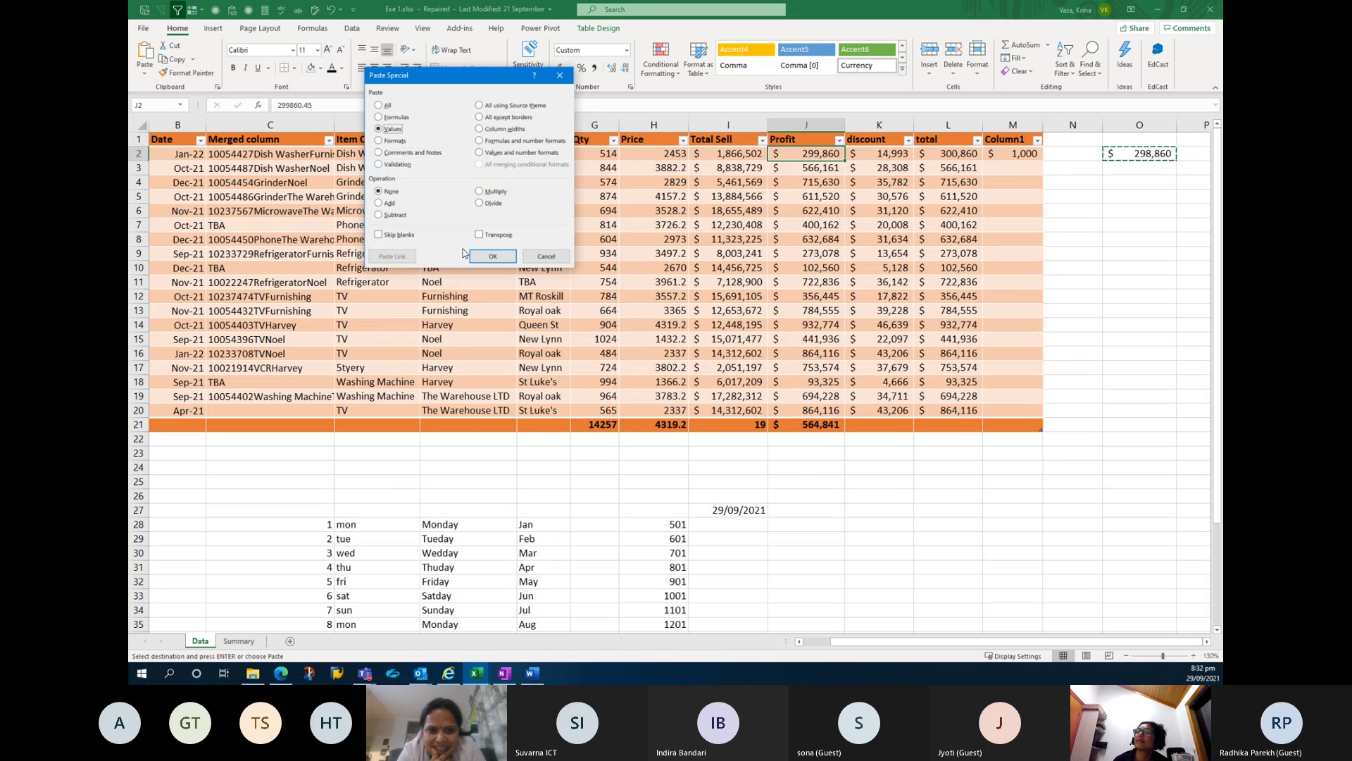
{"action": "left_click", "coordinate": [497, 256]}
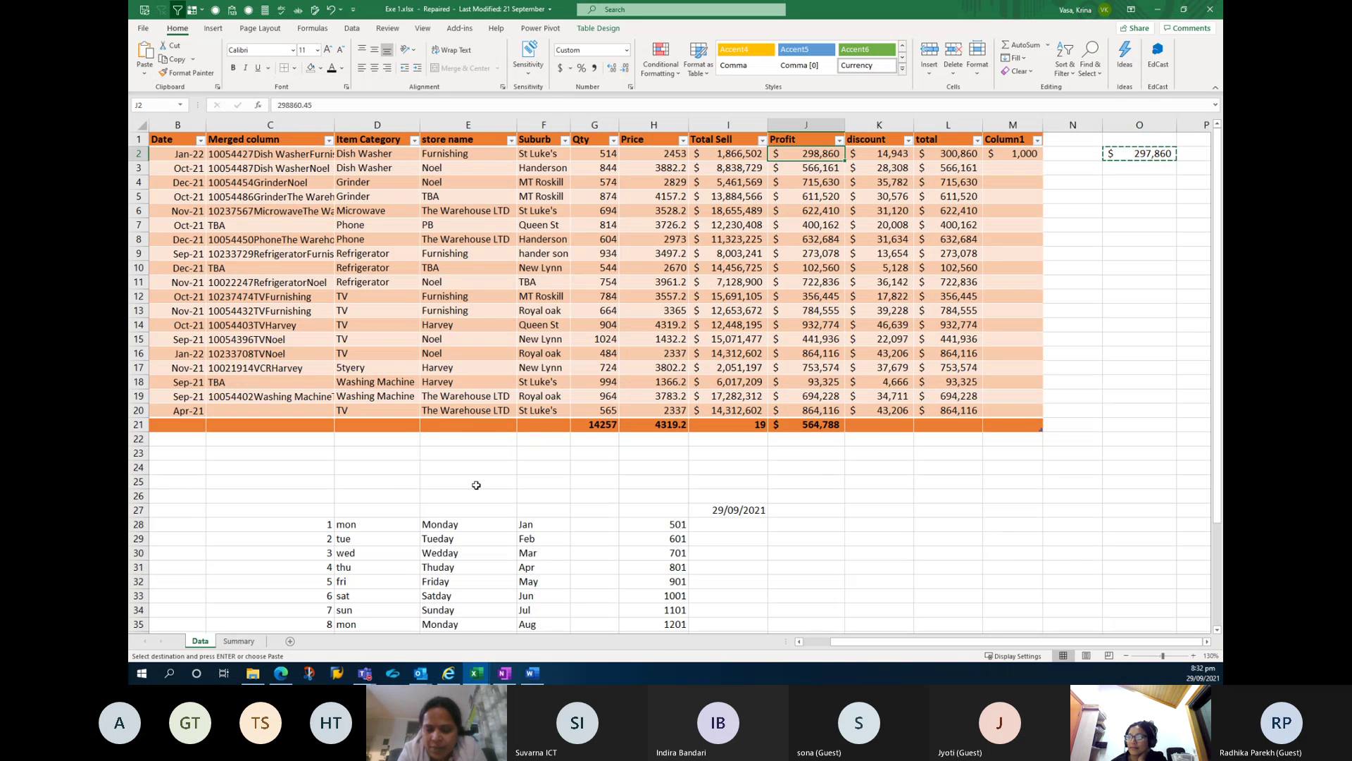
Switch to the Word document, select the whole Paste Special exercise and then only its heading, and review the Conditional formatting tasks above.
{"action": "left_click", "coordinate": [524, 678]}
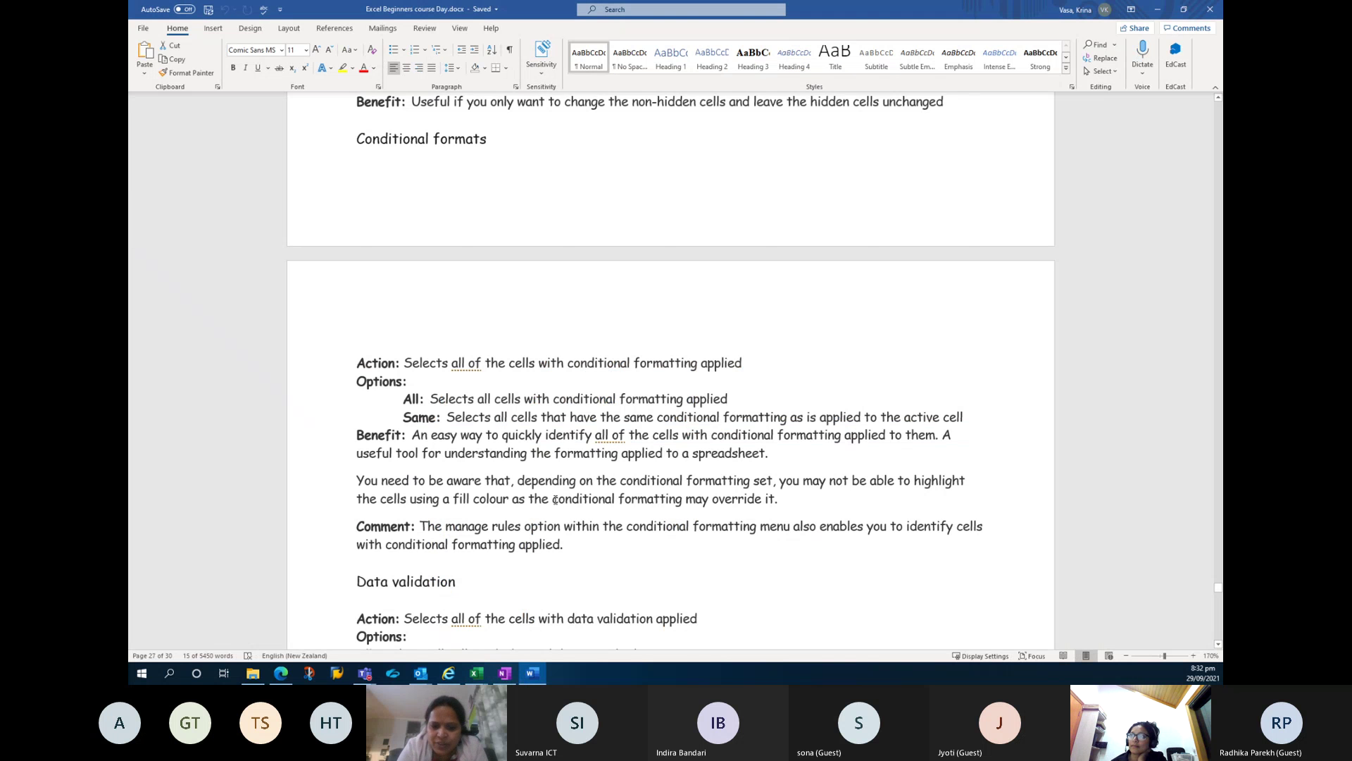
{"action": "scroll", "coordinate": [620, 439], "scroll_direction": "down", "scroll_amount": 20}
{"action": "scroll", "coordinate": [620, 439], "scroll_direction": "down", "scroll_amount": 10}
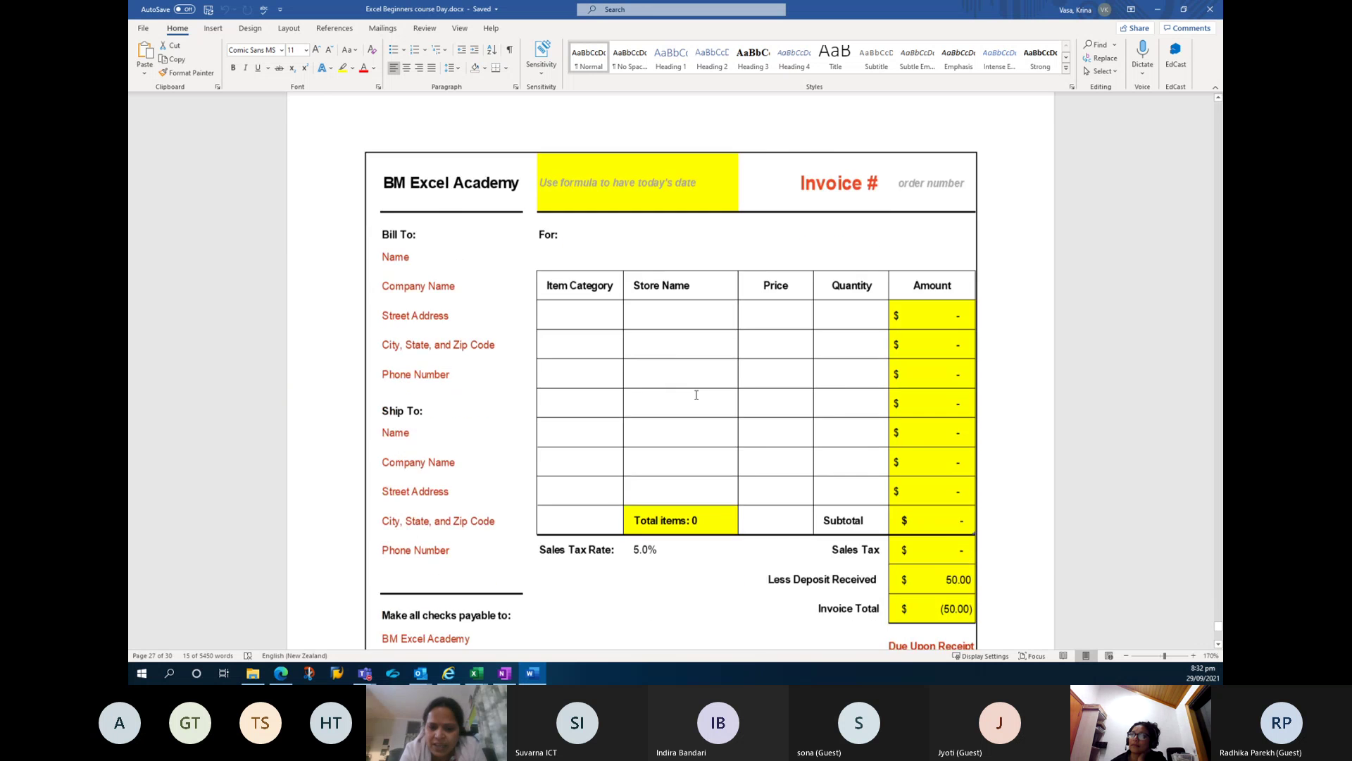
{"action": "scroll", "coordinate": [710, 434], "scroll_direction": "up", "scroll_amount": 8}
{"action": "scroll", "coordinate": [714, 436], "scroll_direction": "up", "scroll_amount": 4}
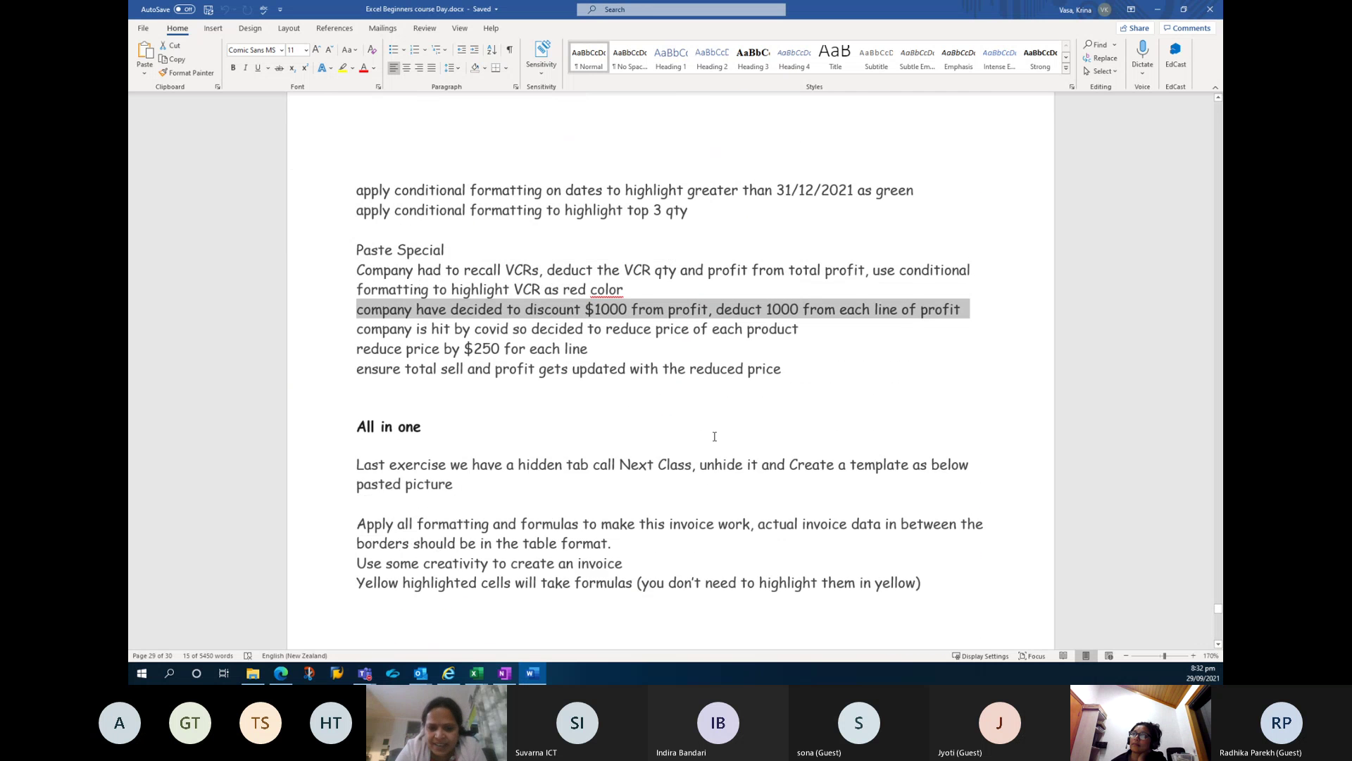
{"action": "left_click_drag", "start_coordinate": [340, 305], "coordinate": [358, 416]}
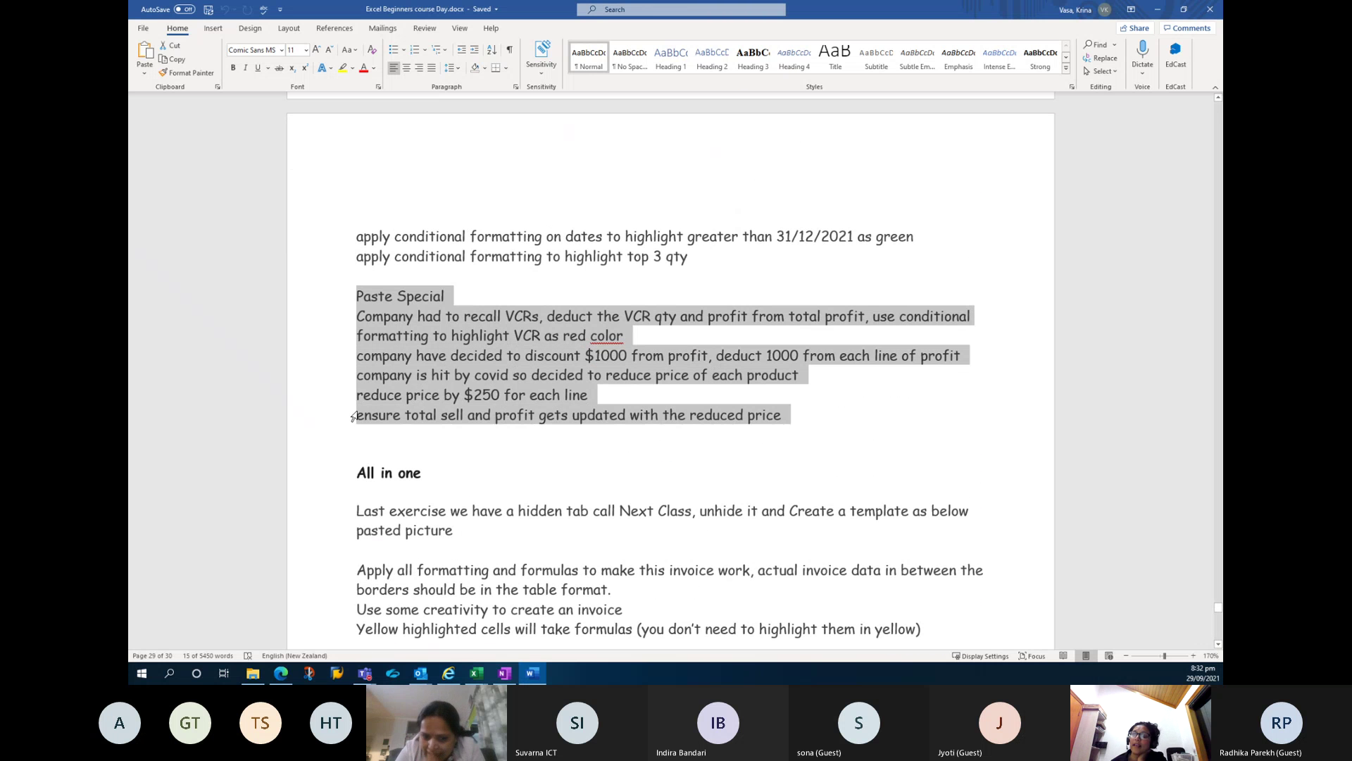
{"action": "left_click", "coordinate": [318, 313]}
{"action": "left_click", "coordinate": [317, 299]}
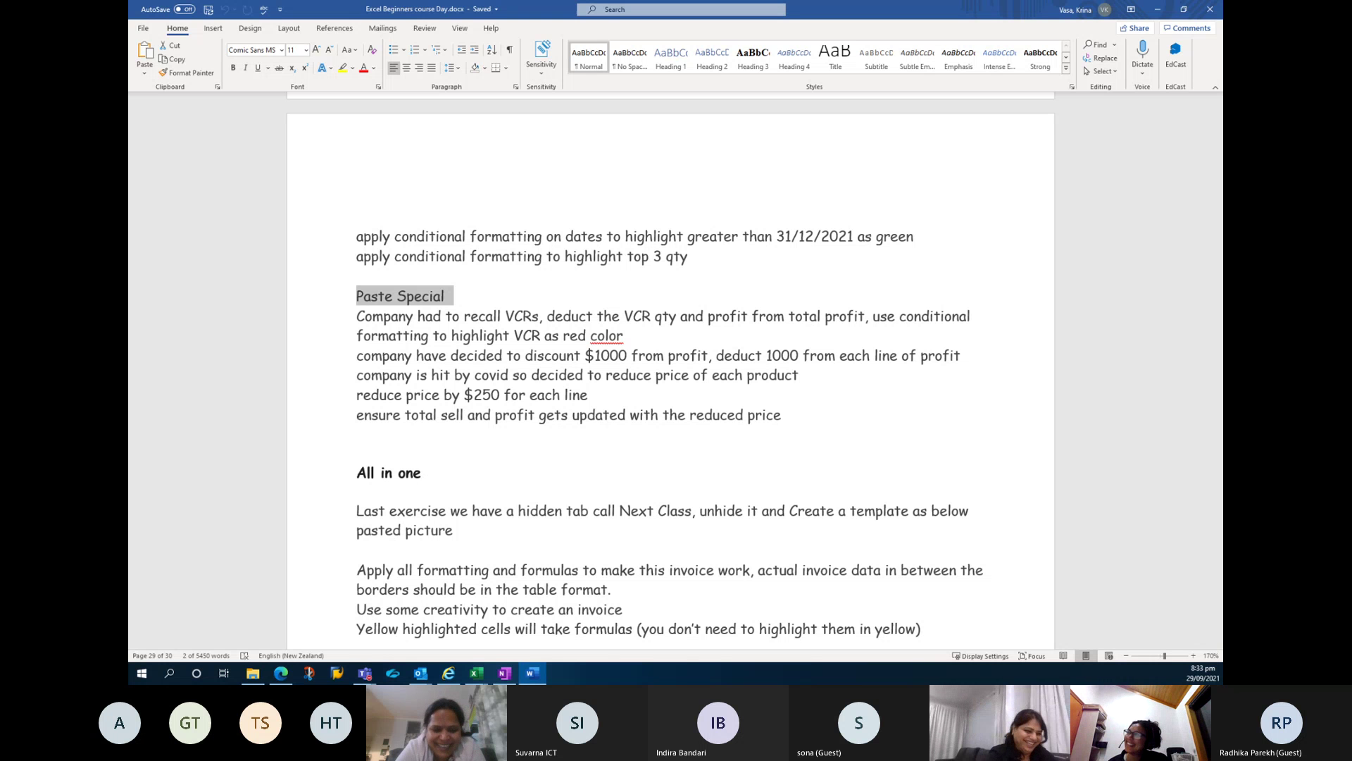
{"action": "scroll", "coordinate": [718, 341], "scroll_direction": "up", "scroll_amount": 4}
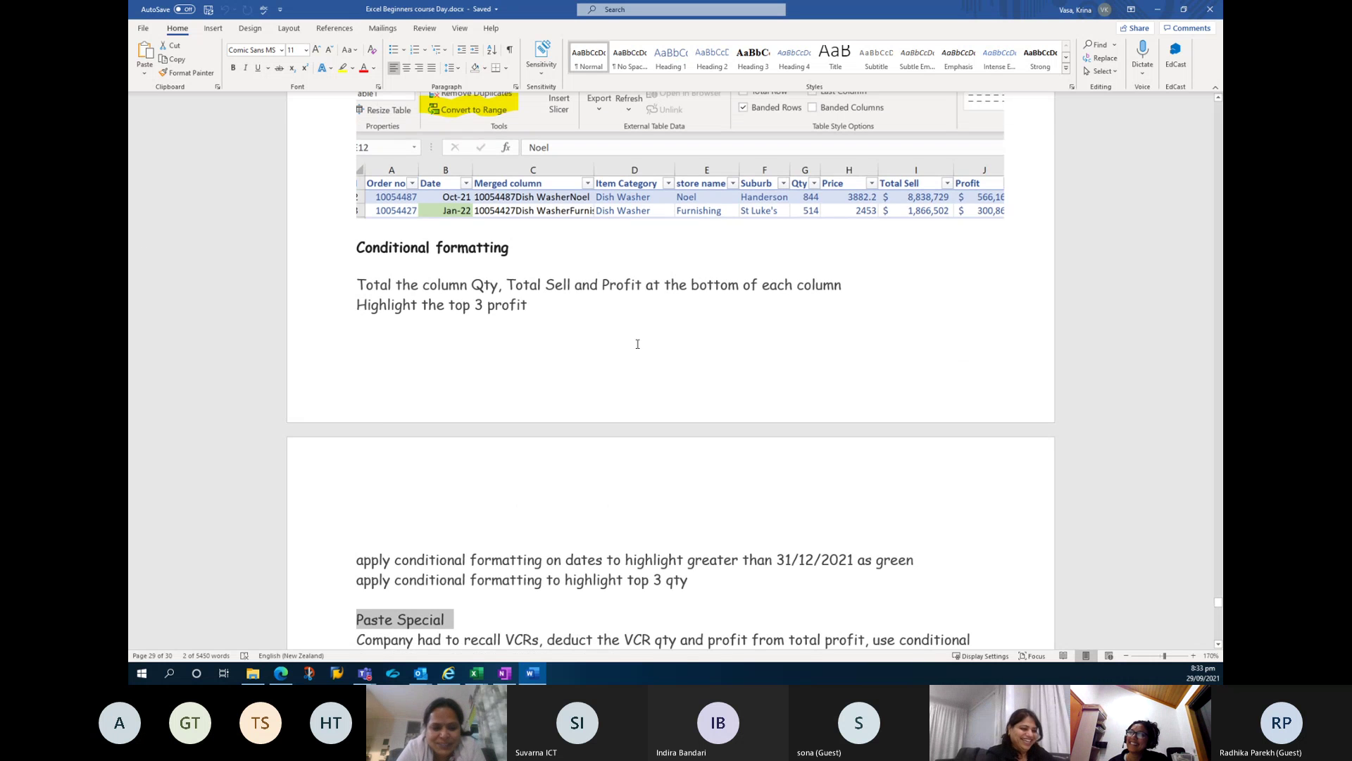